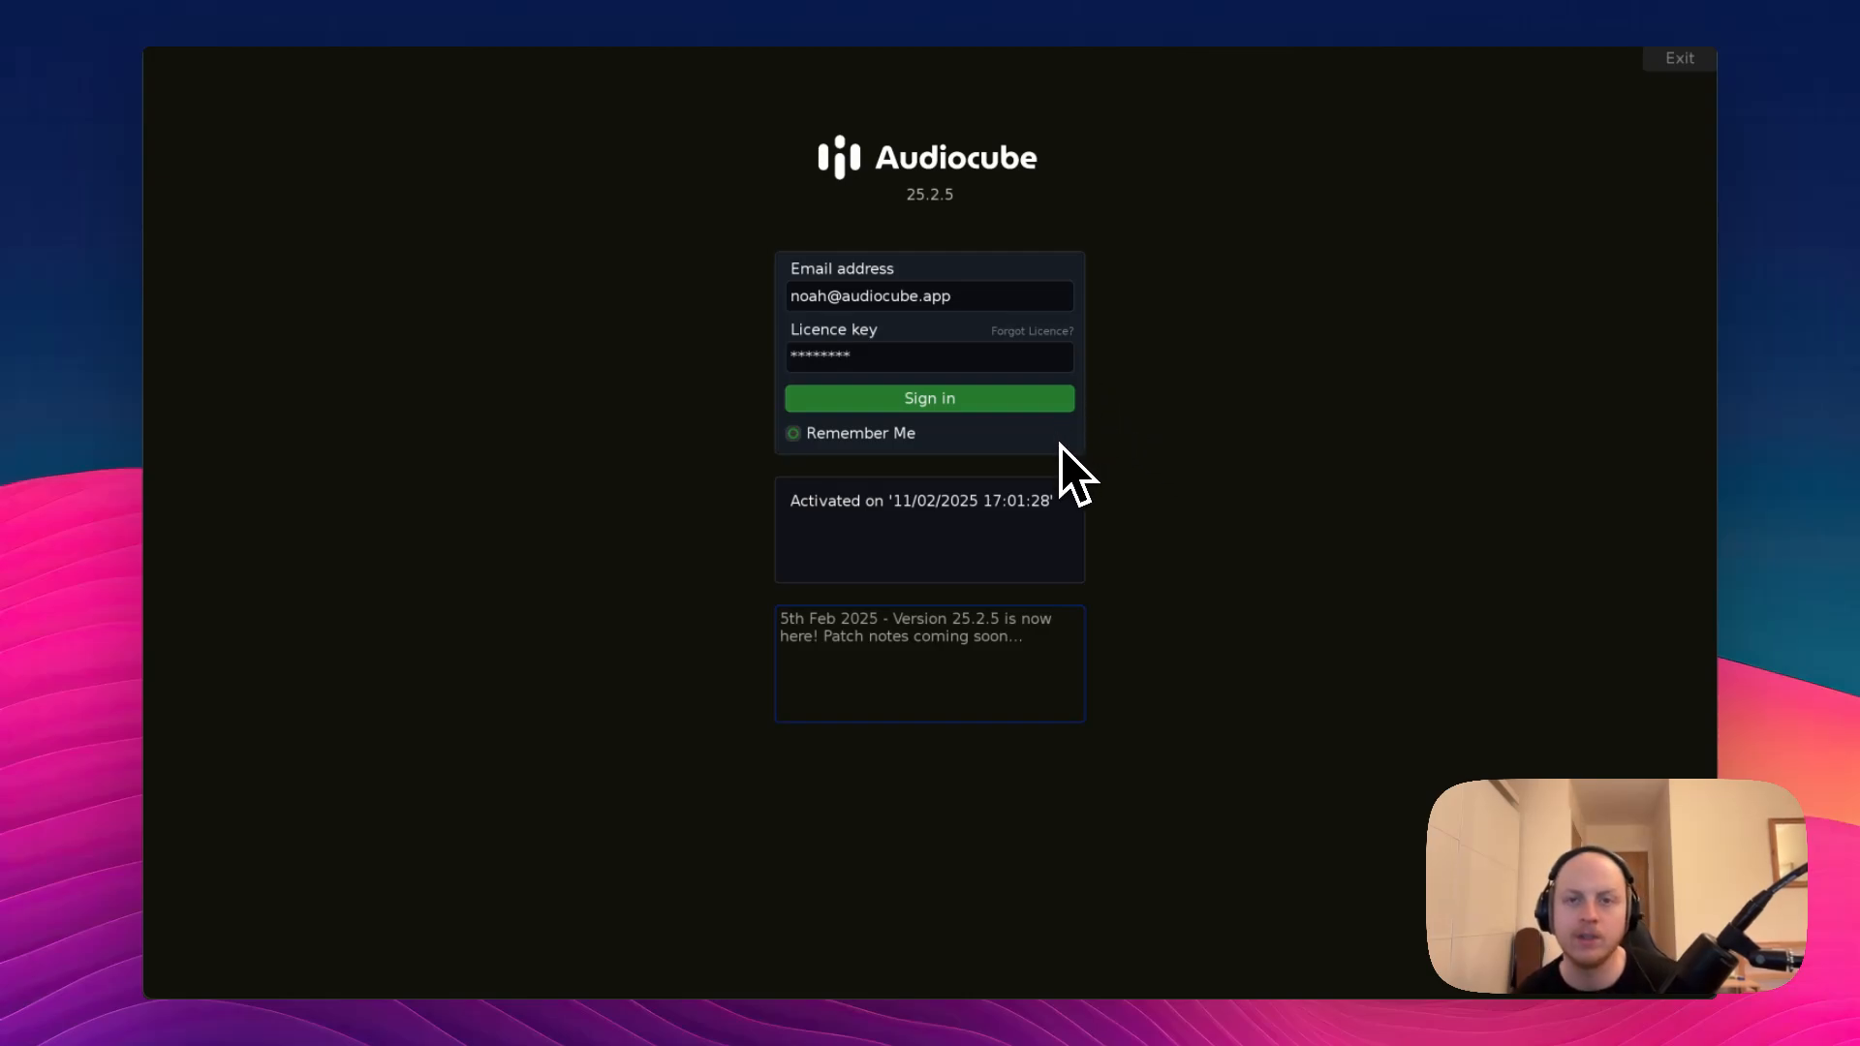
# - Switch to Chrome, open the Learn page of audiocube.app, and look through the User Manual lessons from The Basics to Advanced
pyautogui.moveTo(829, 1003)
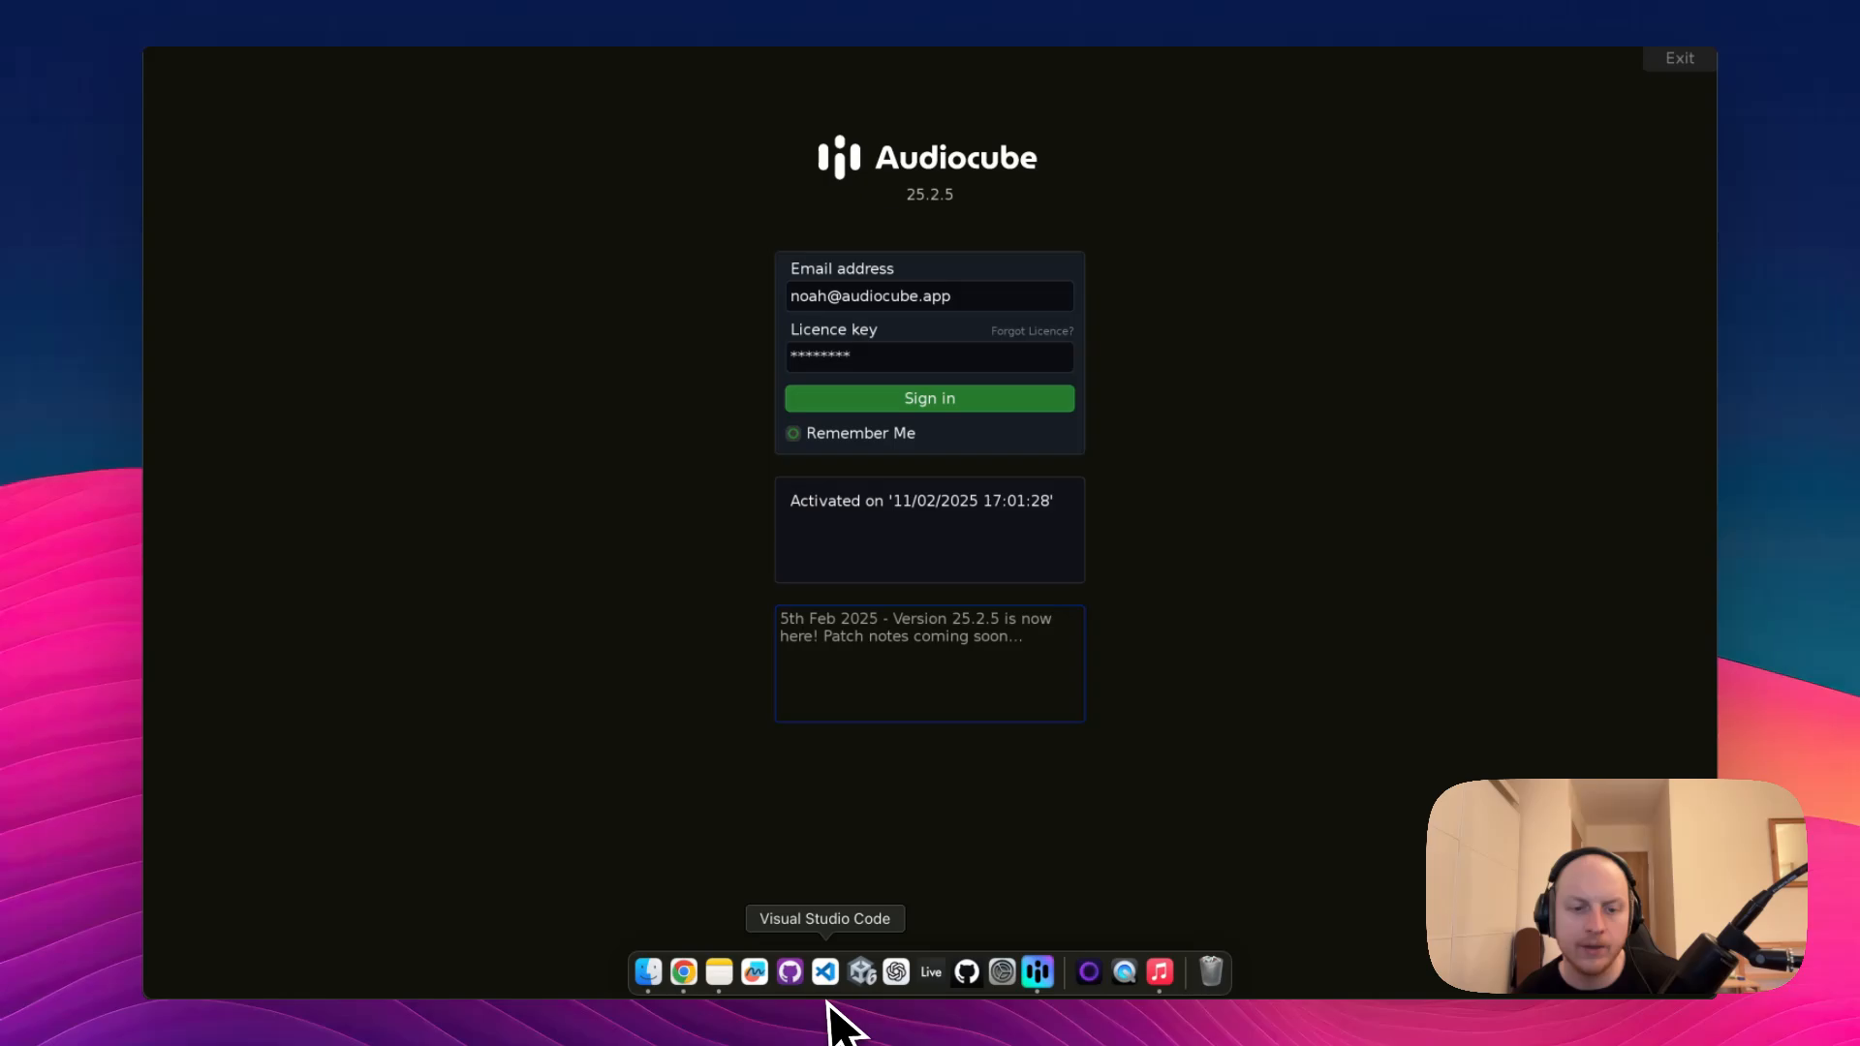
pyautogui.click(695, 986)
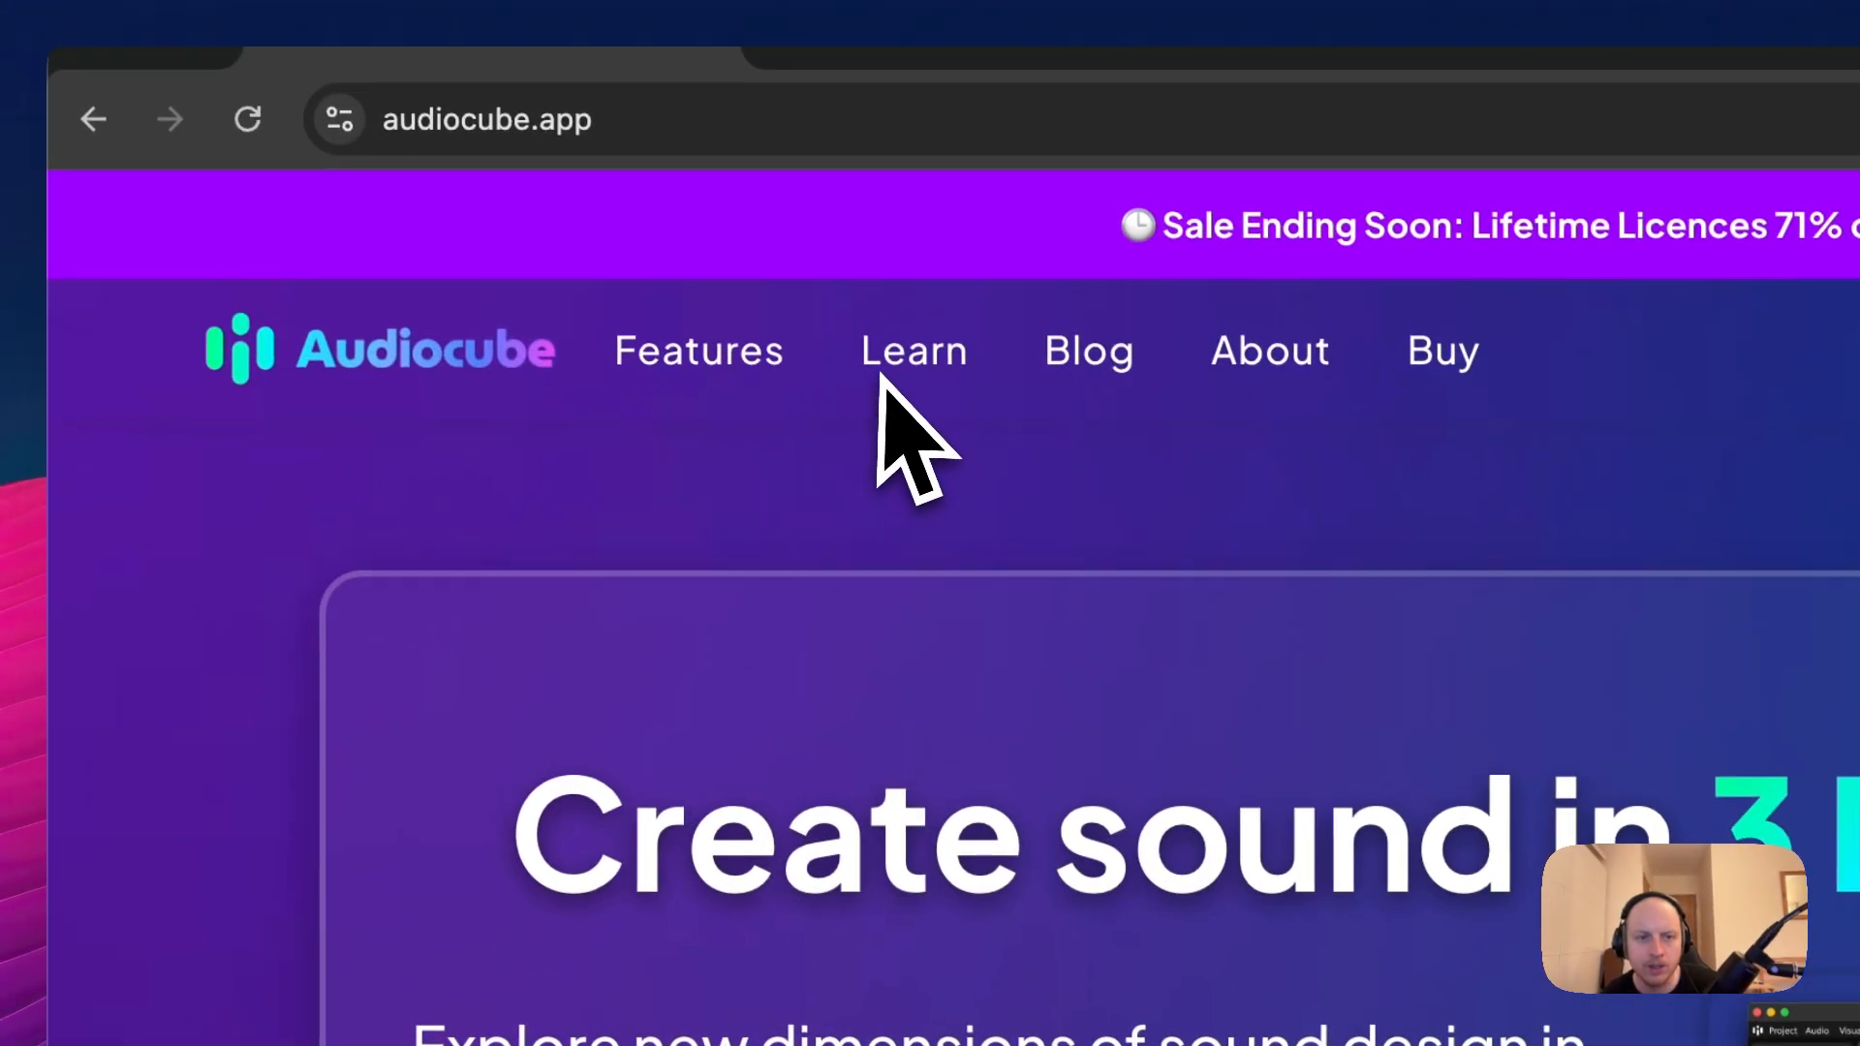
pyautogui.click(916, 363)
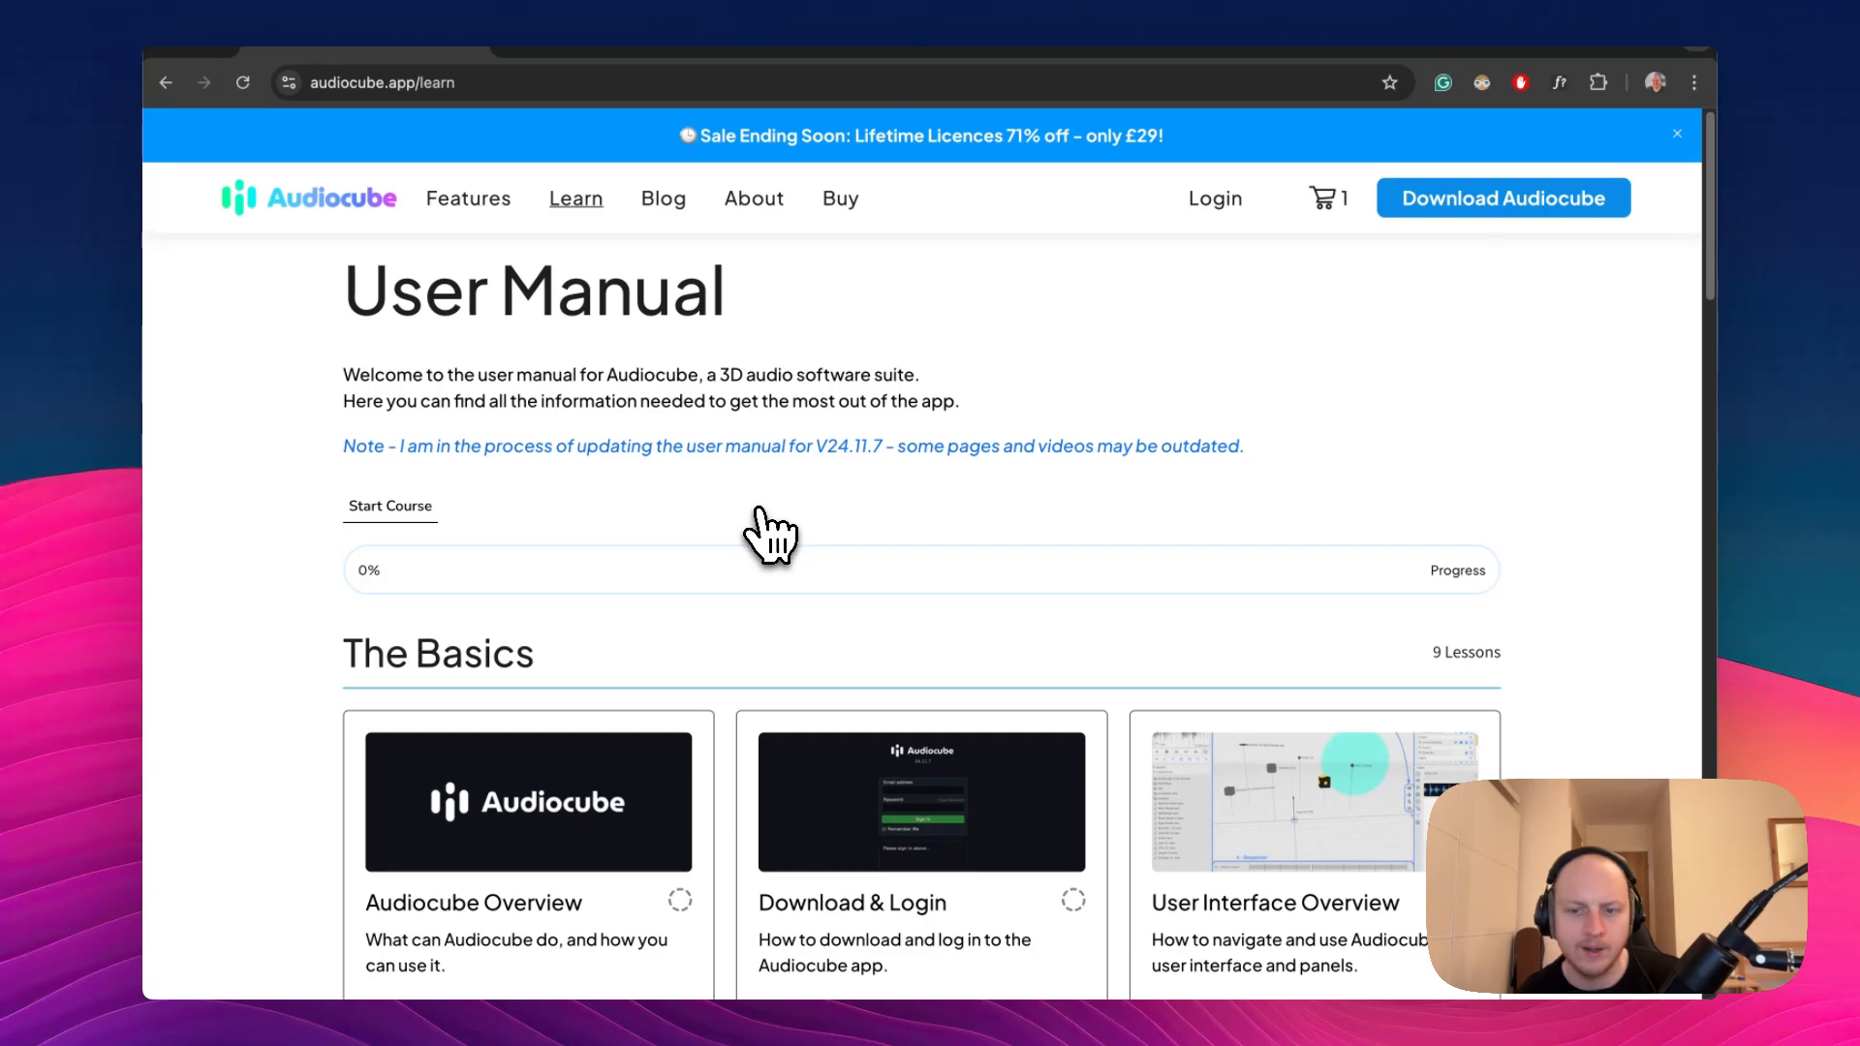
pyautogui.scroll(-5, 767, 533)
pyautogui.scroll(-2, 780, 542)
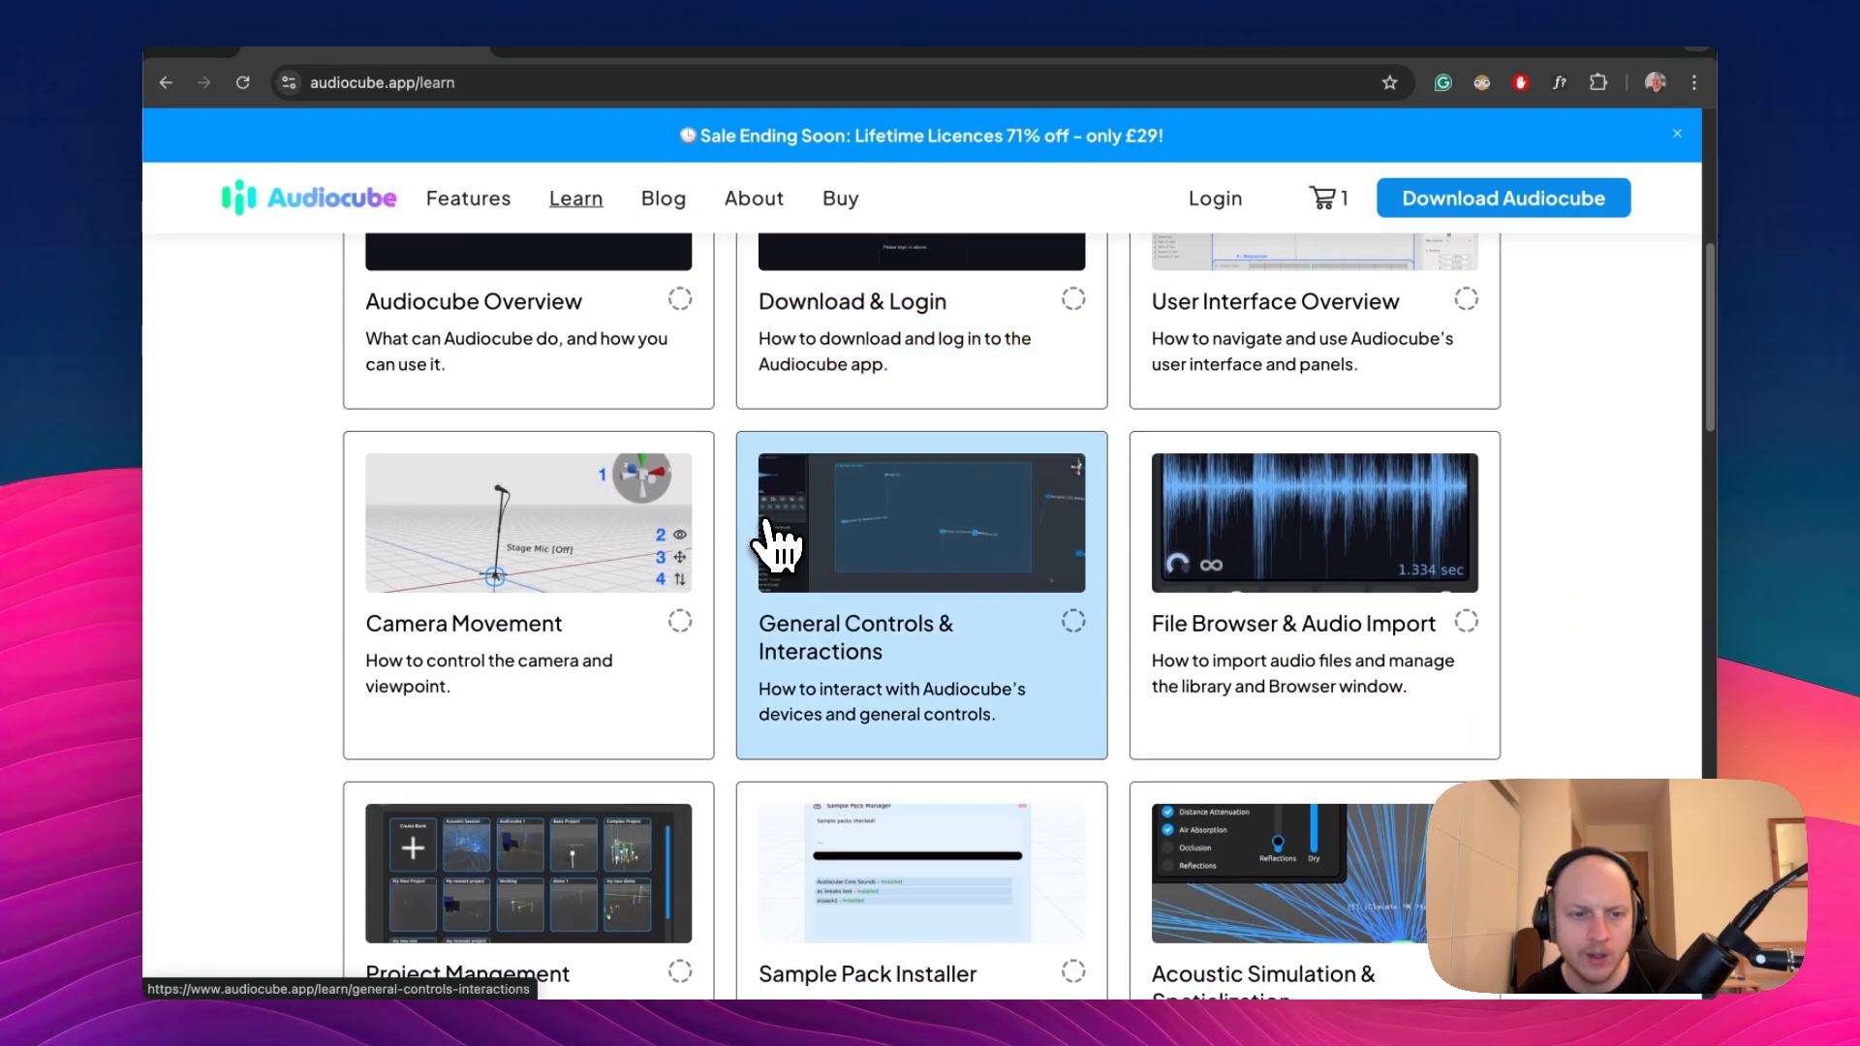
pyautogui.scroll(-5, 766, 543)
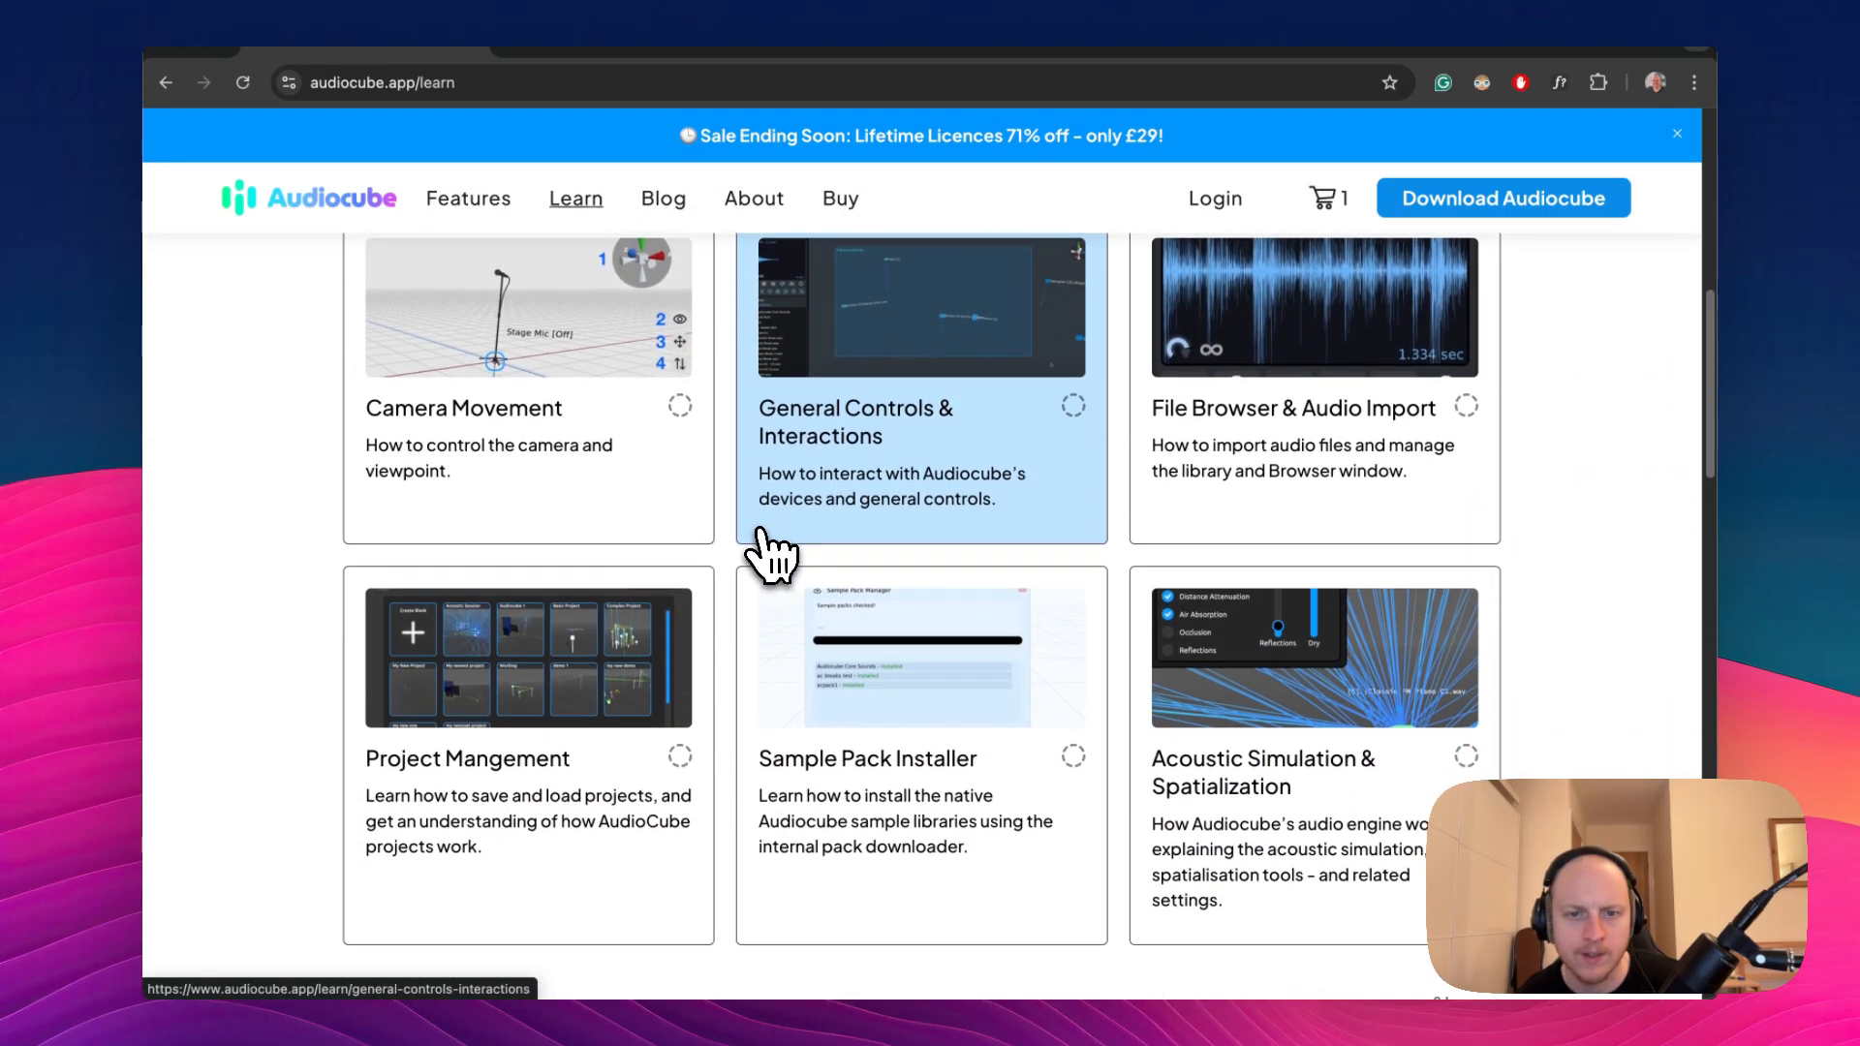
pyautogui.scroll(-12, 765, 557)
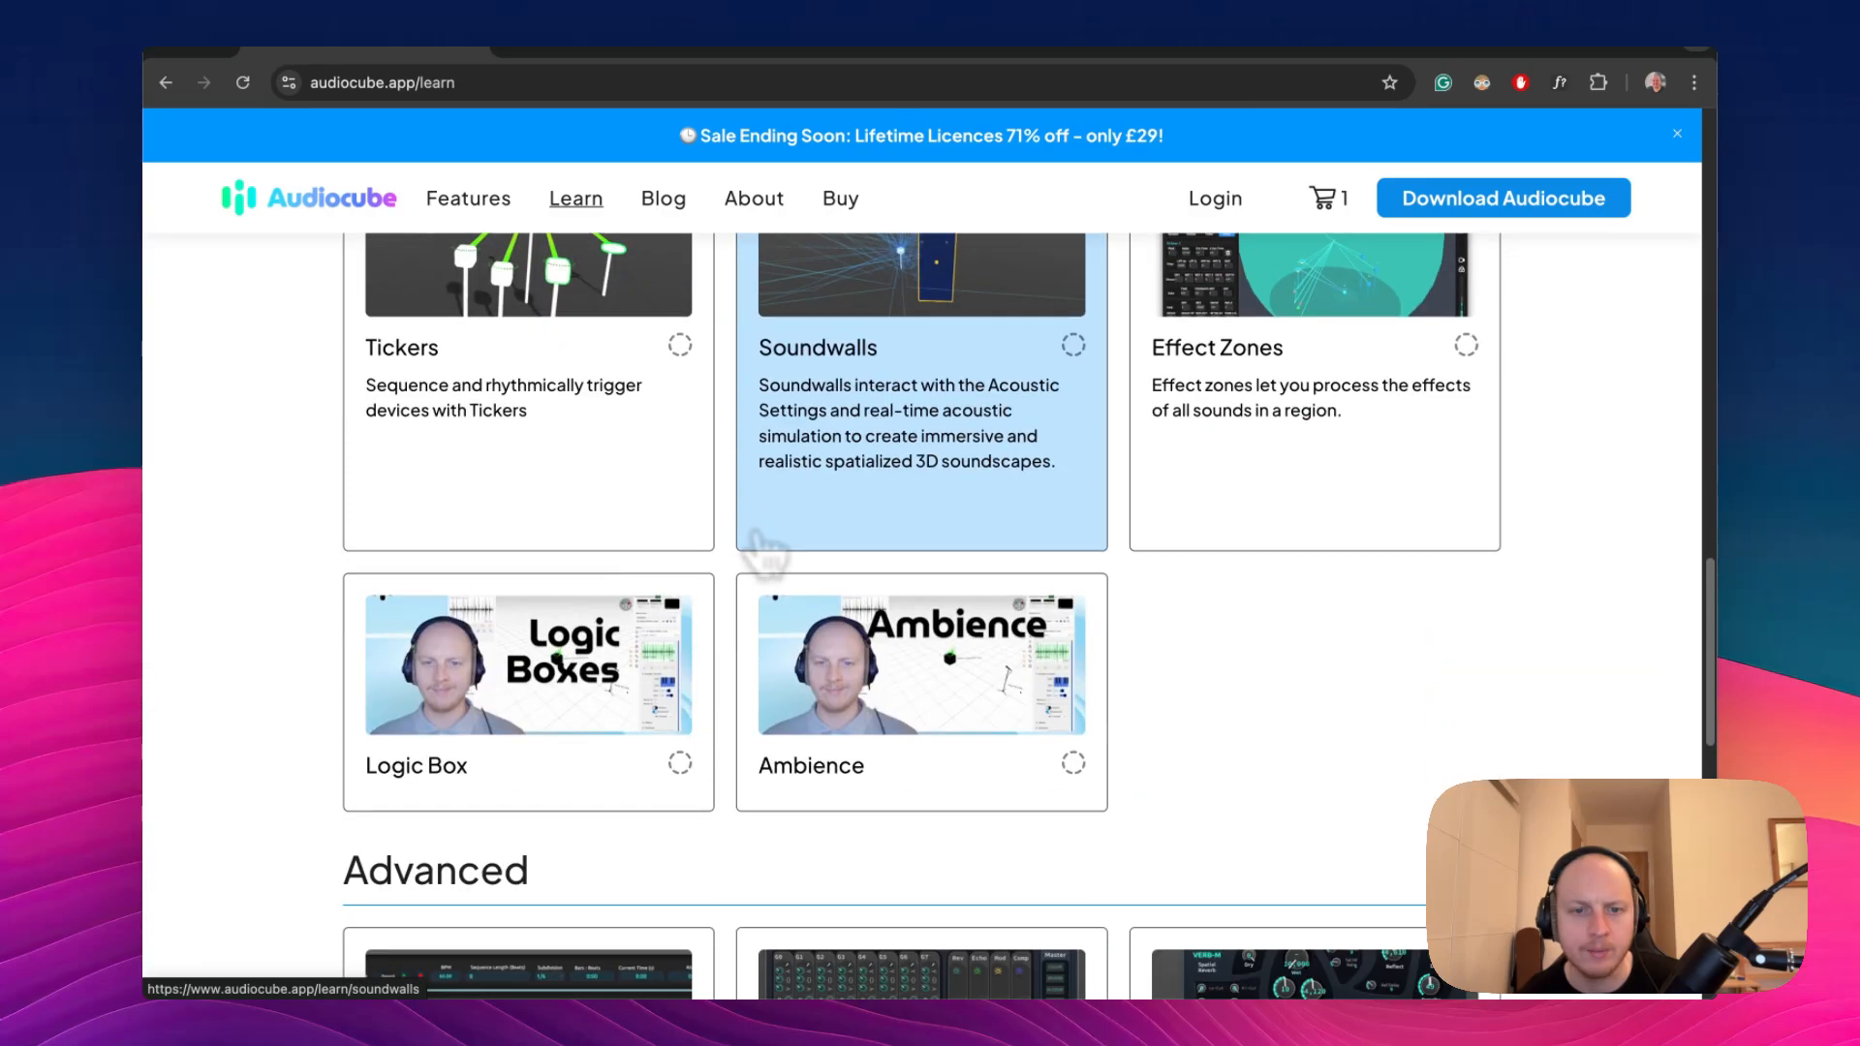
pyautogui.scroll(-5, 810, 623)
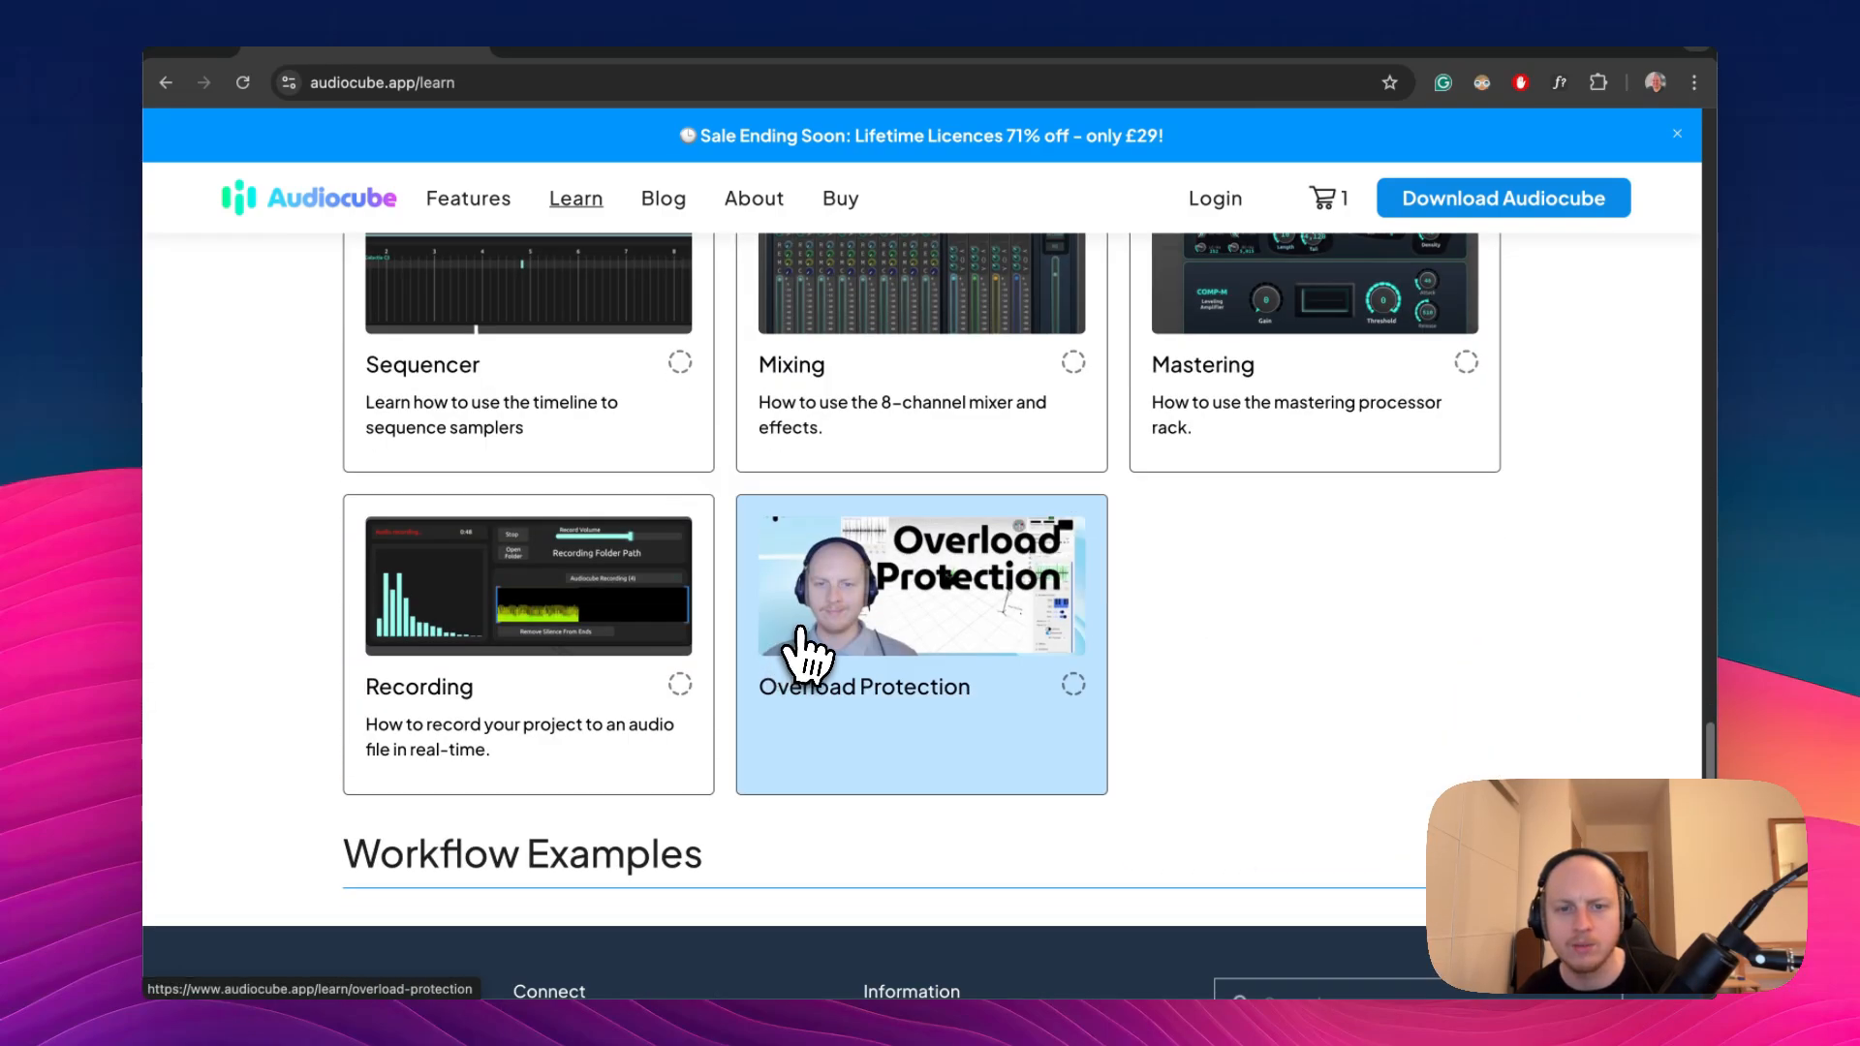
pyautogui.scroll(5, 802, 581)
# - Switch back to Audiocube, enter the licence key for the account e-mail, and sign in
pyautogui.moveTo(872, 1008)
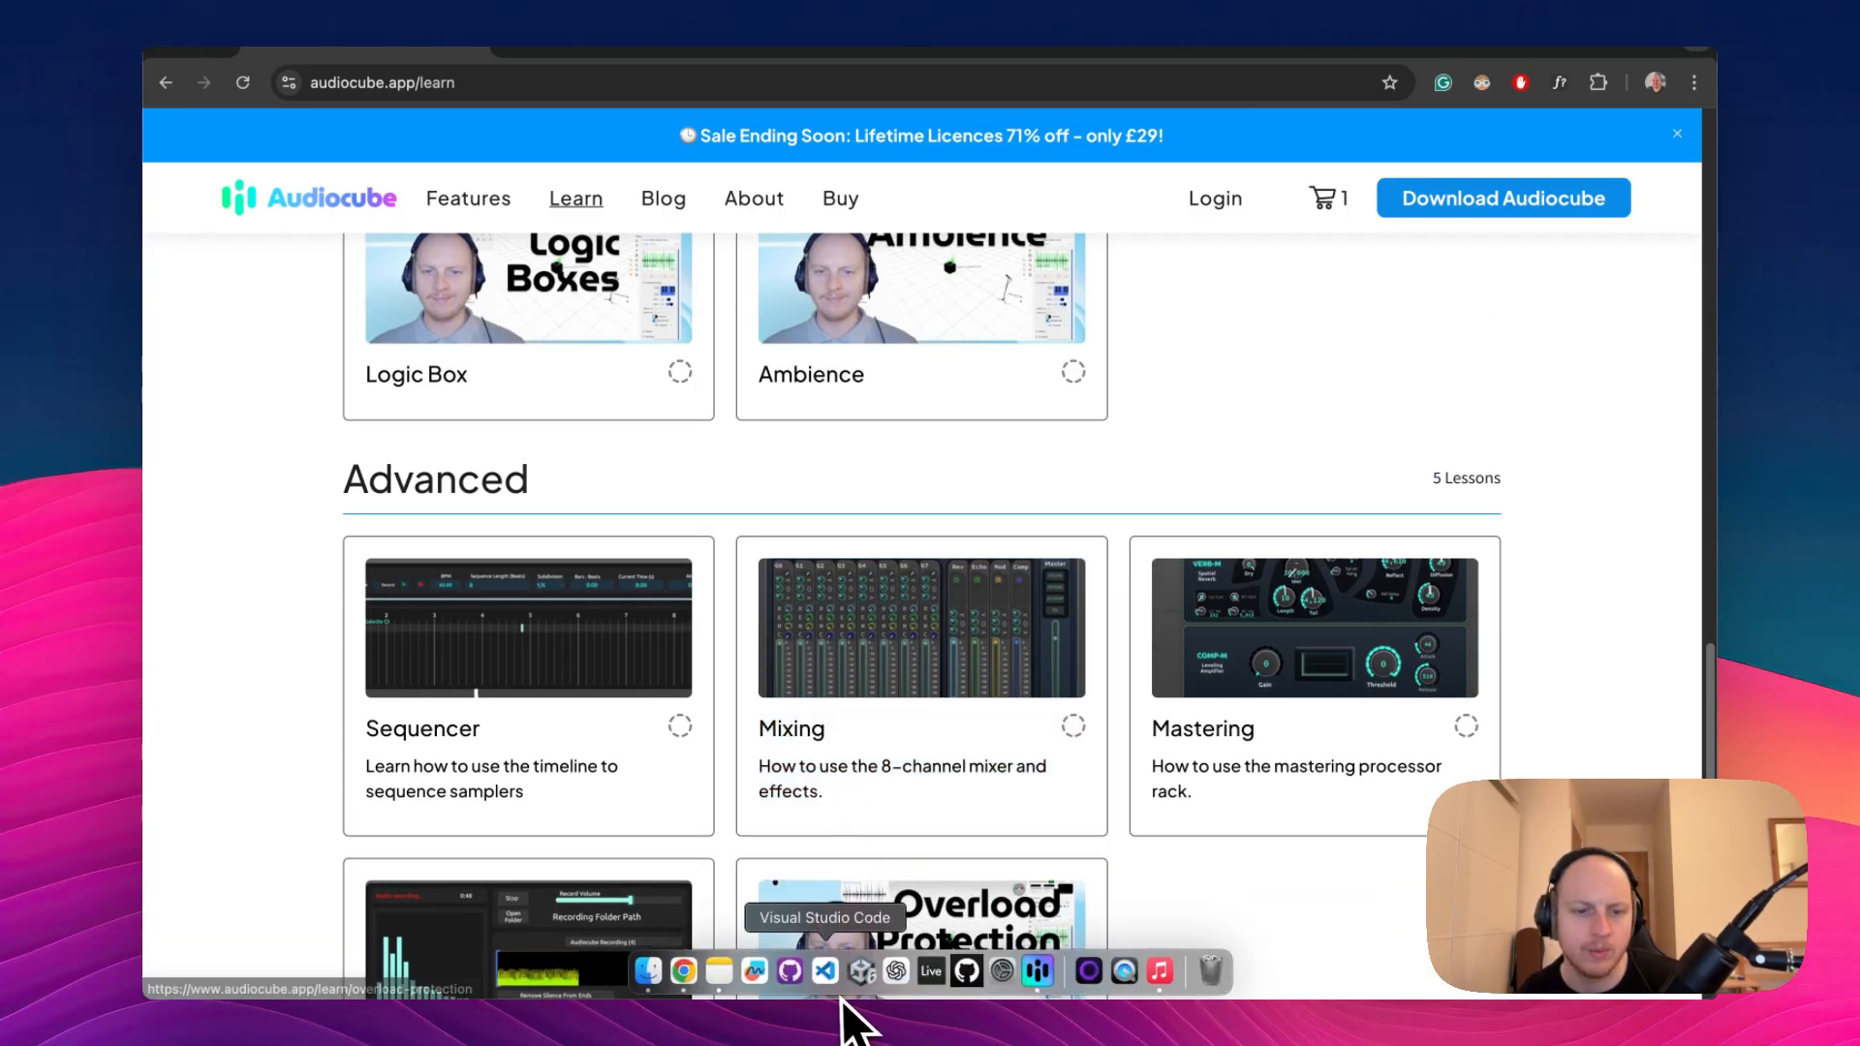
pyautogui.click(1027, 979)
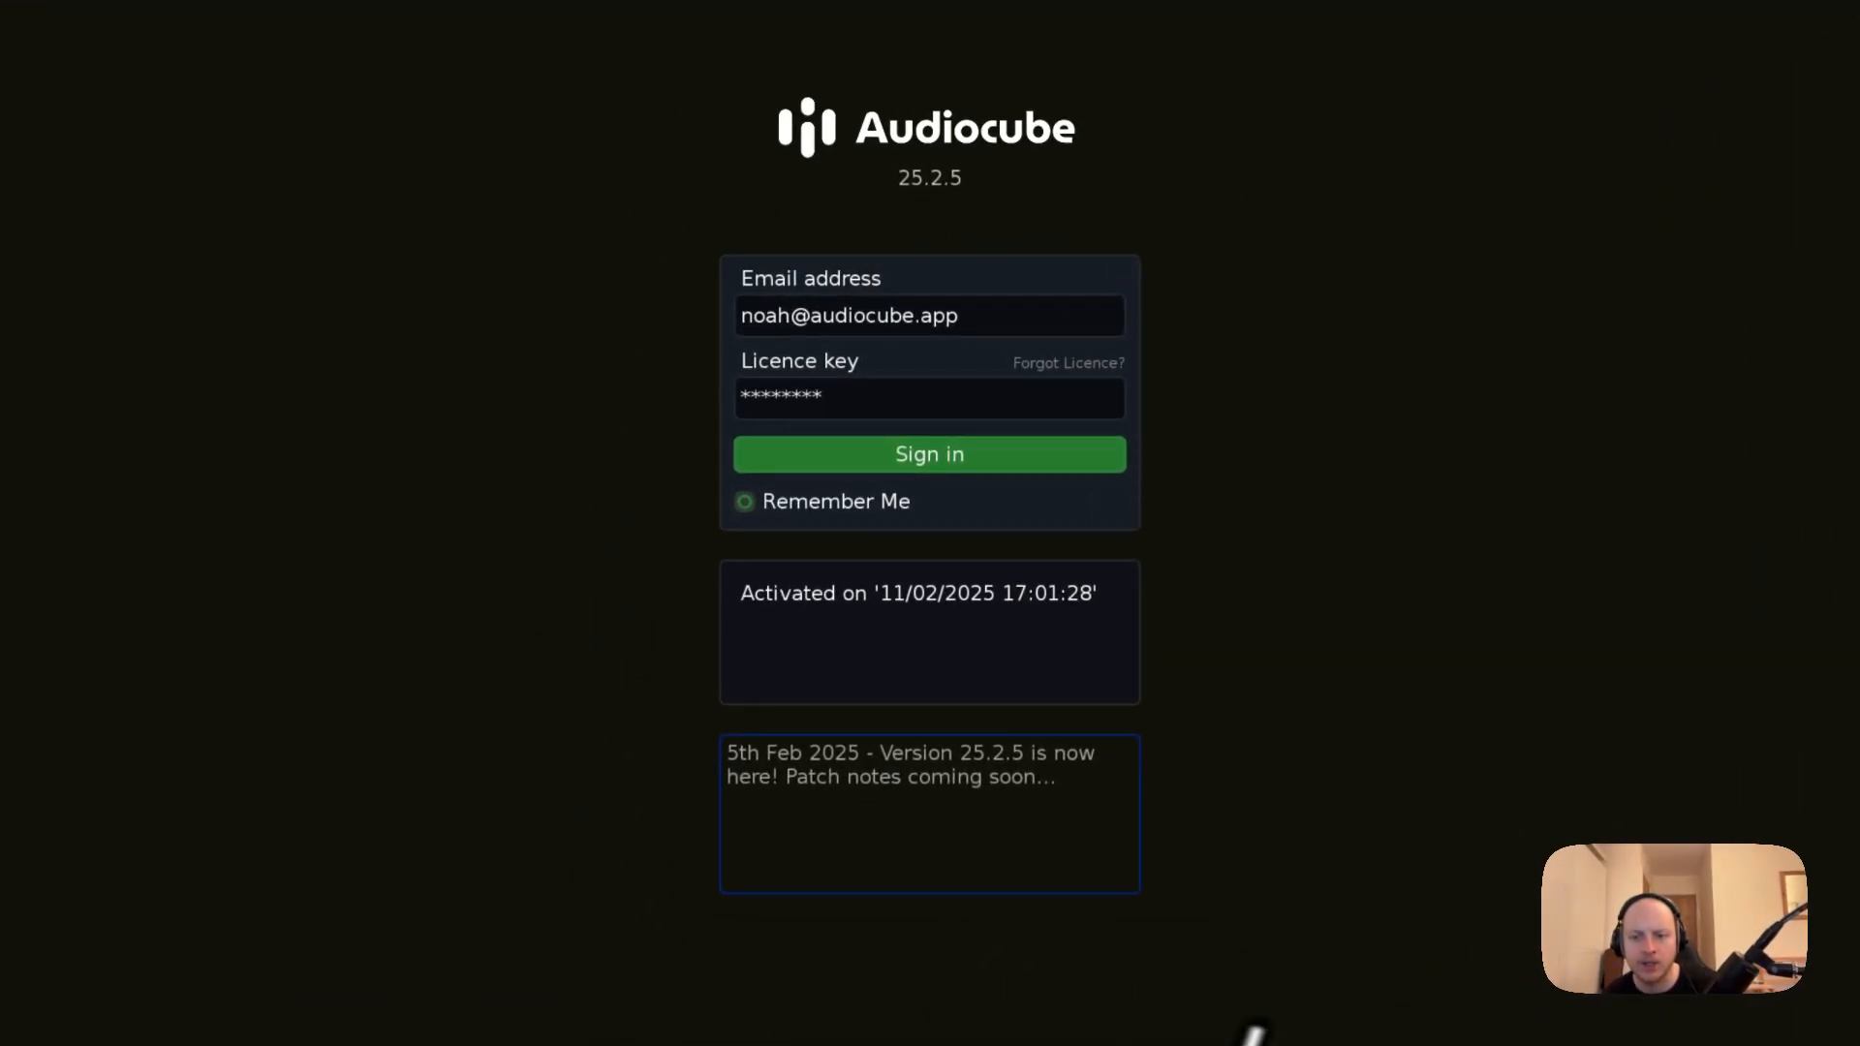
pyautogui.click(908, 325)
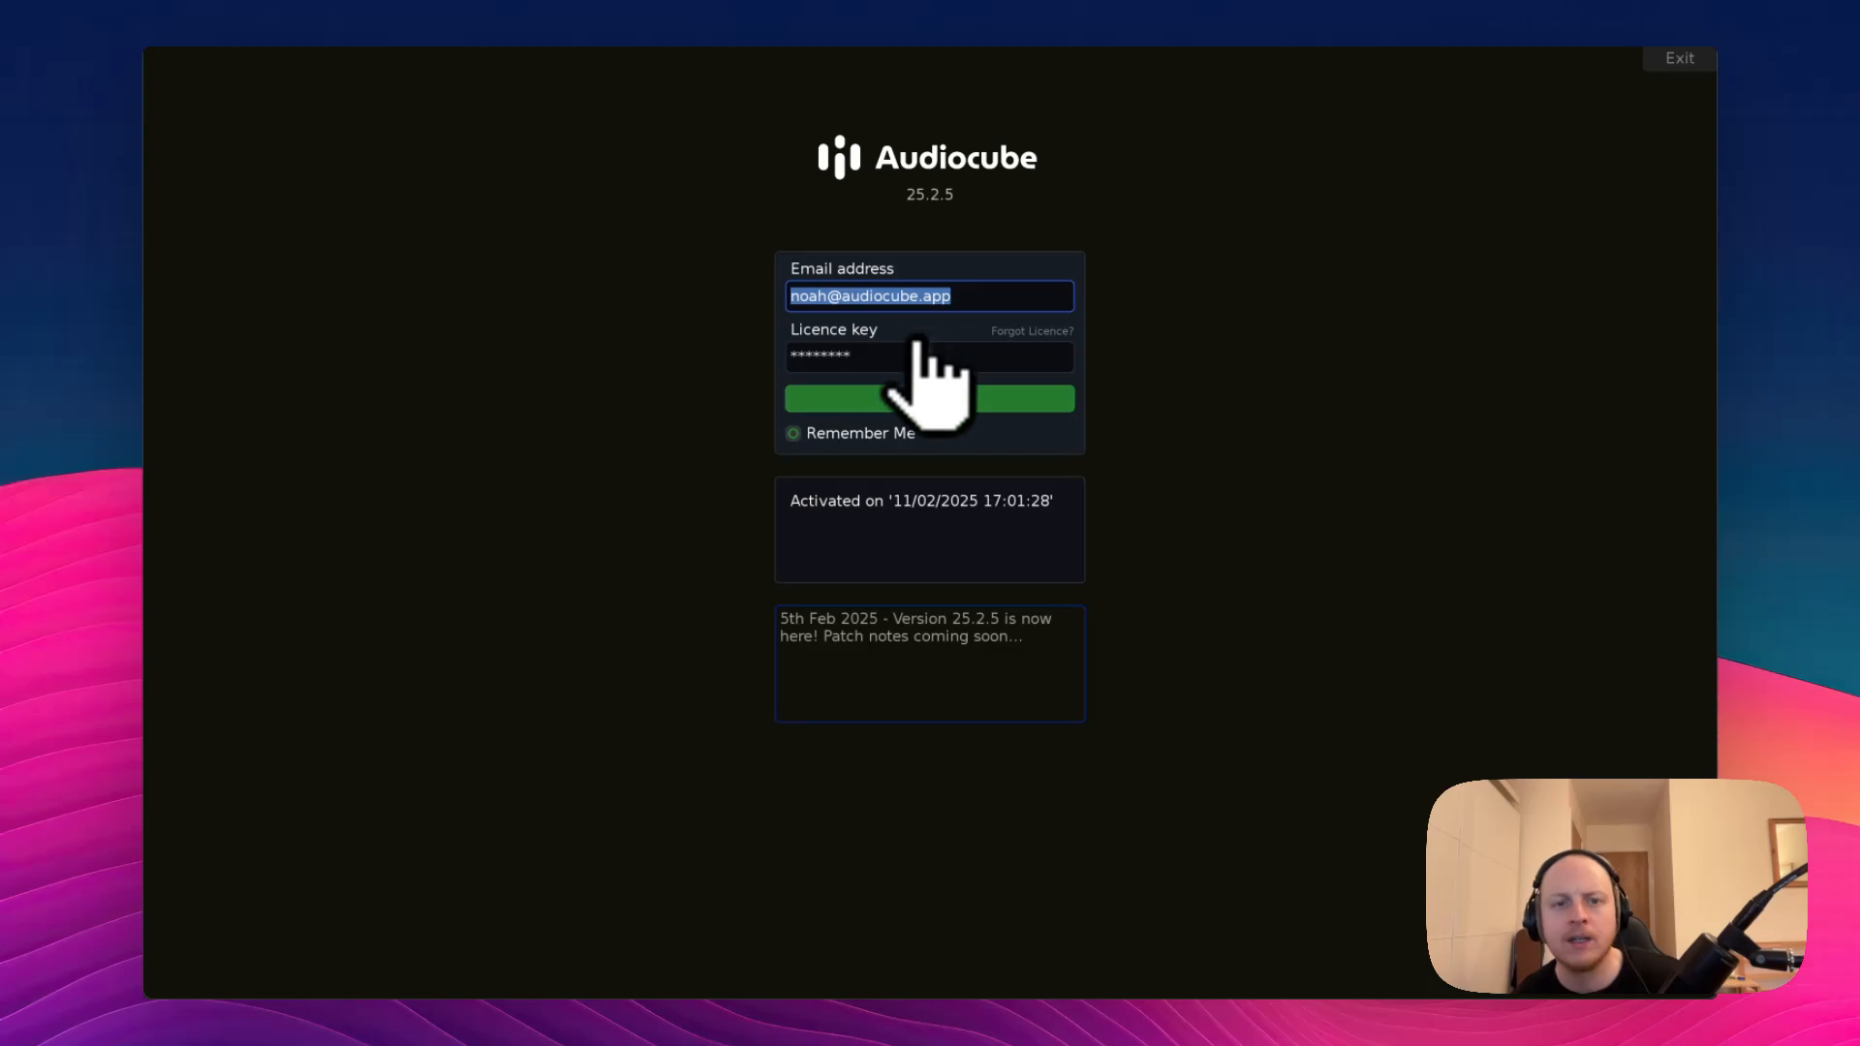
pyautogui.click(925, 367)
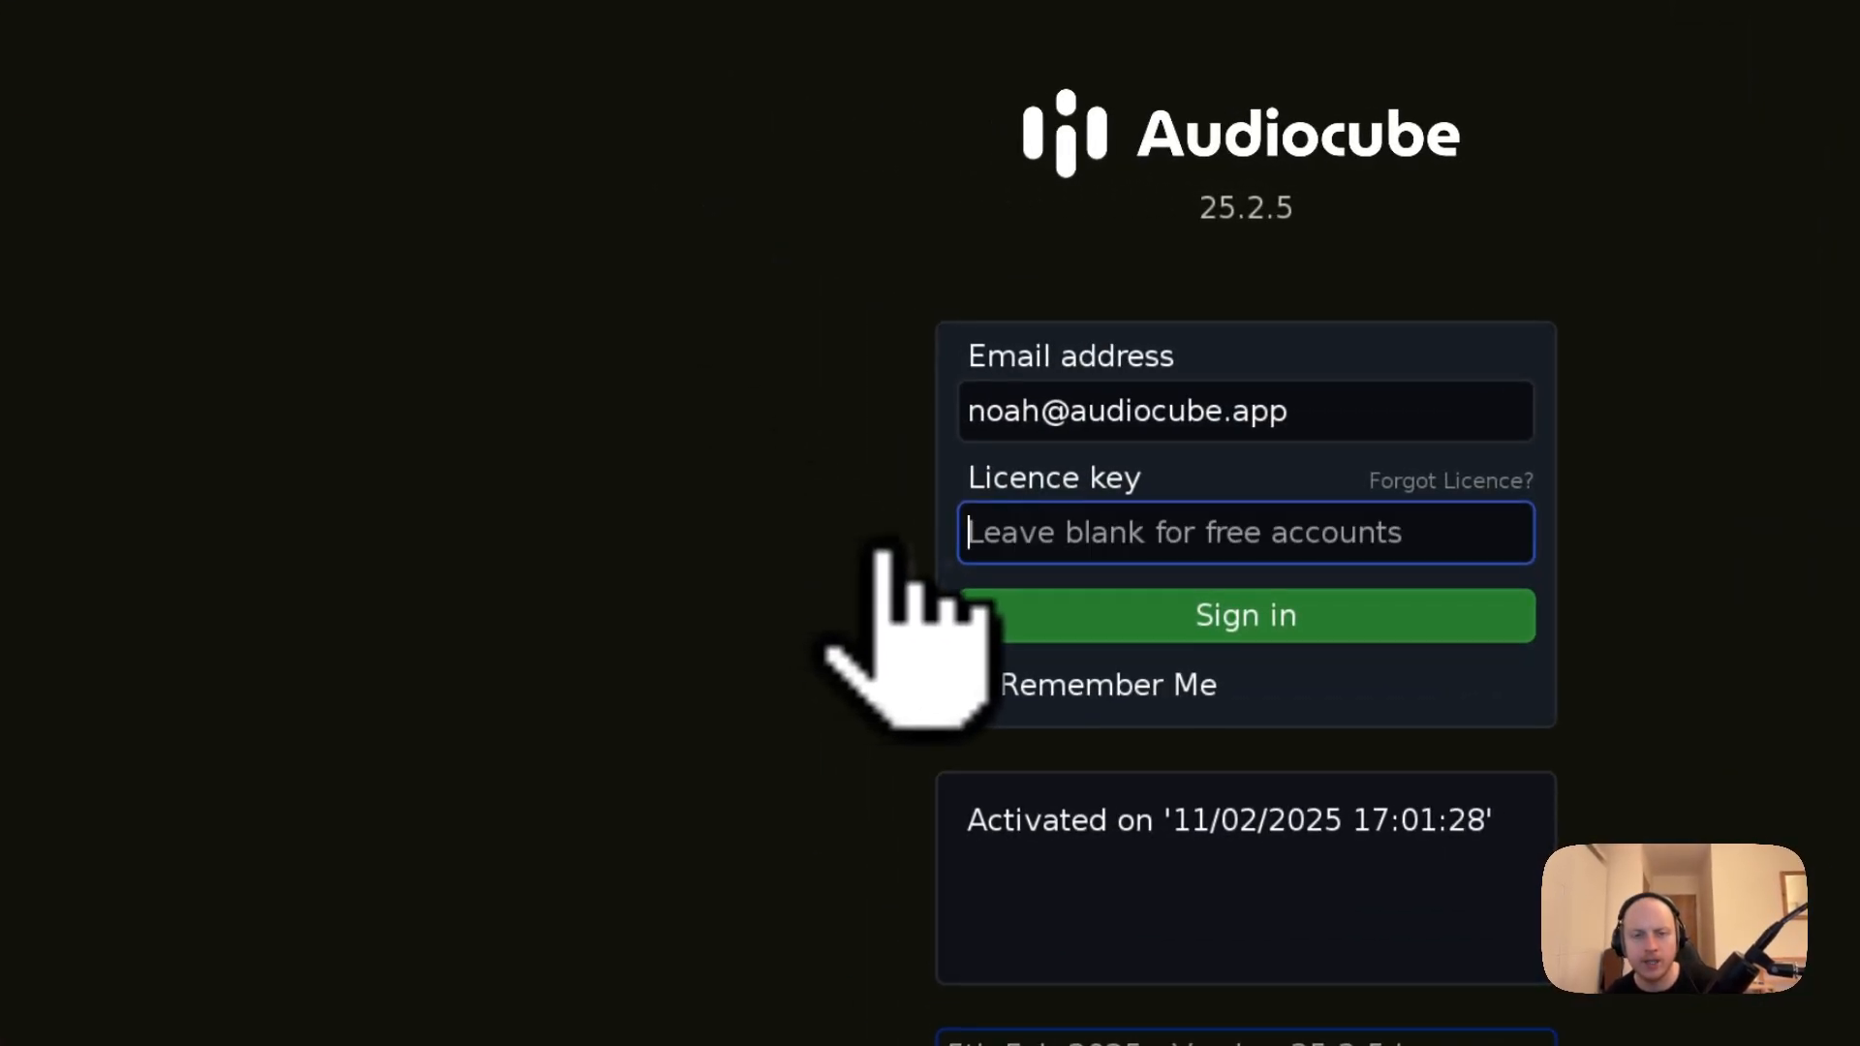
pyautogui.write('*')
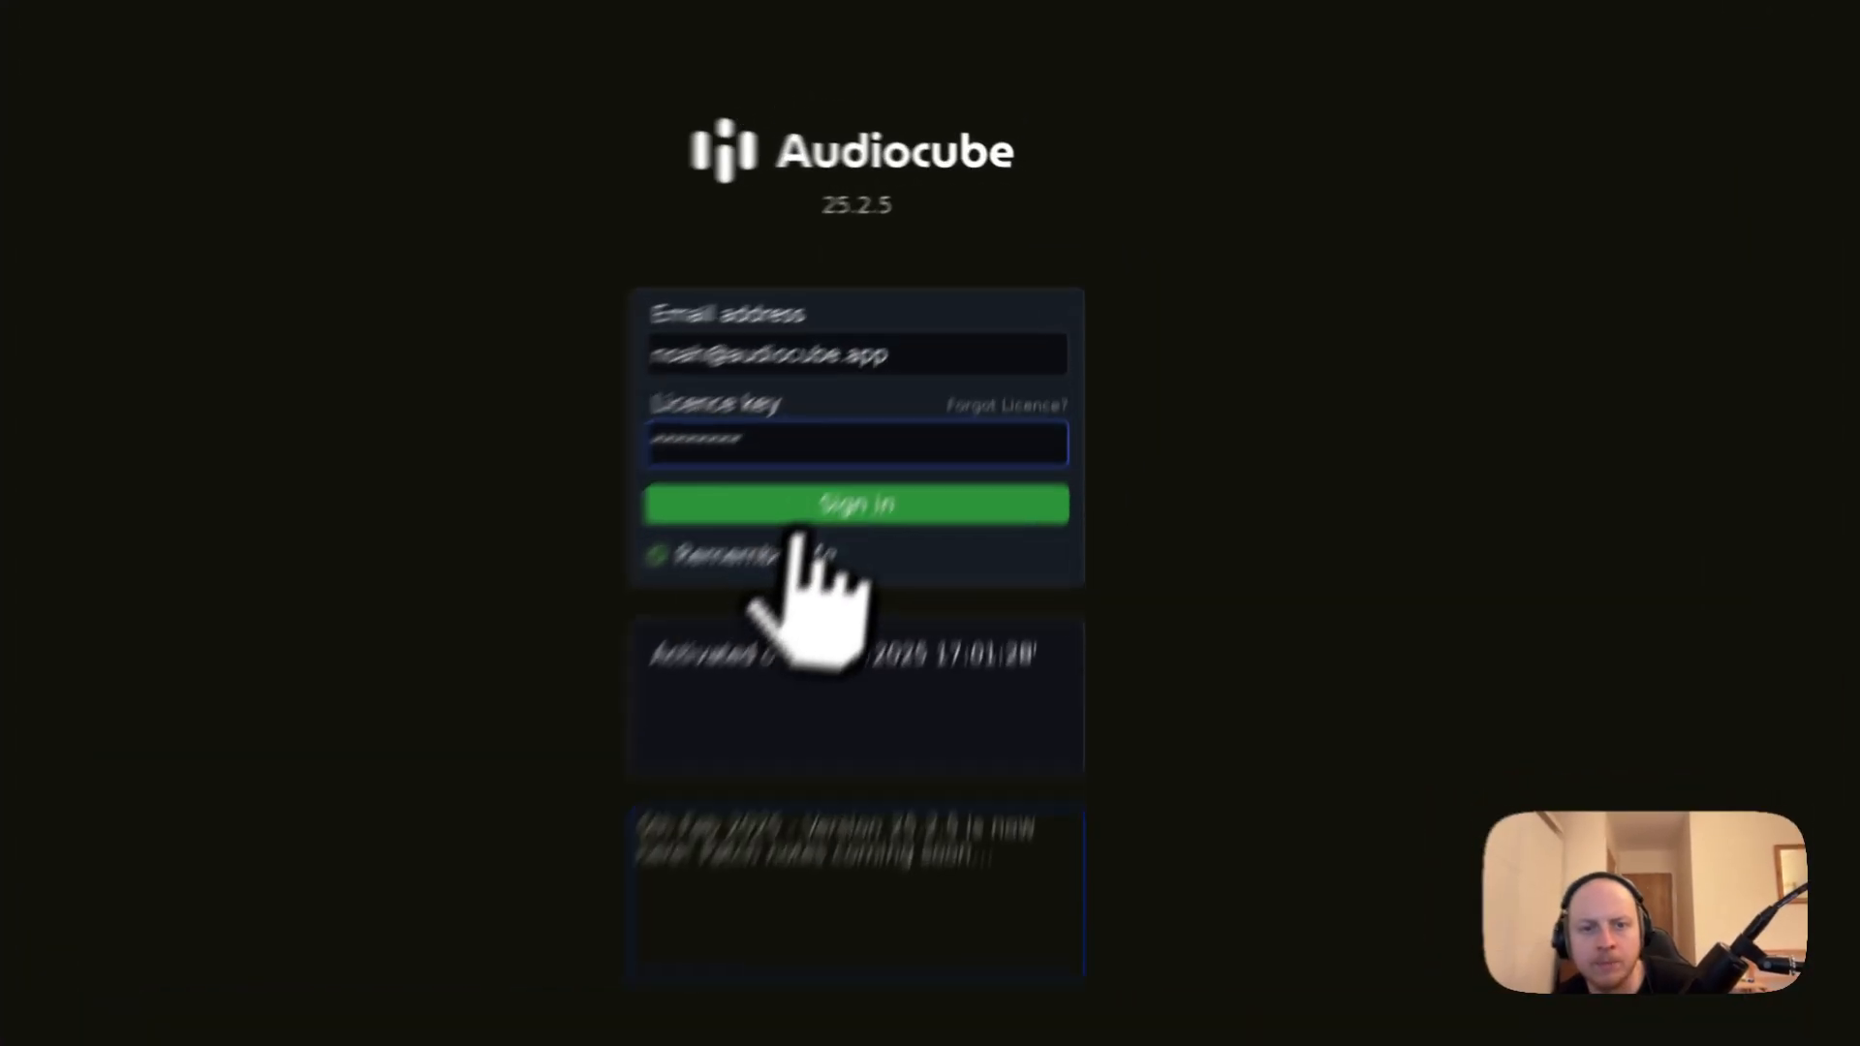
pyautogui.click(911, 405)
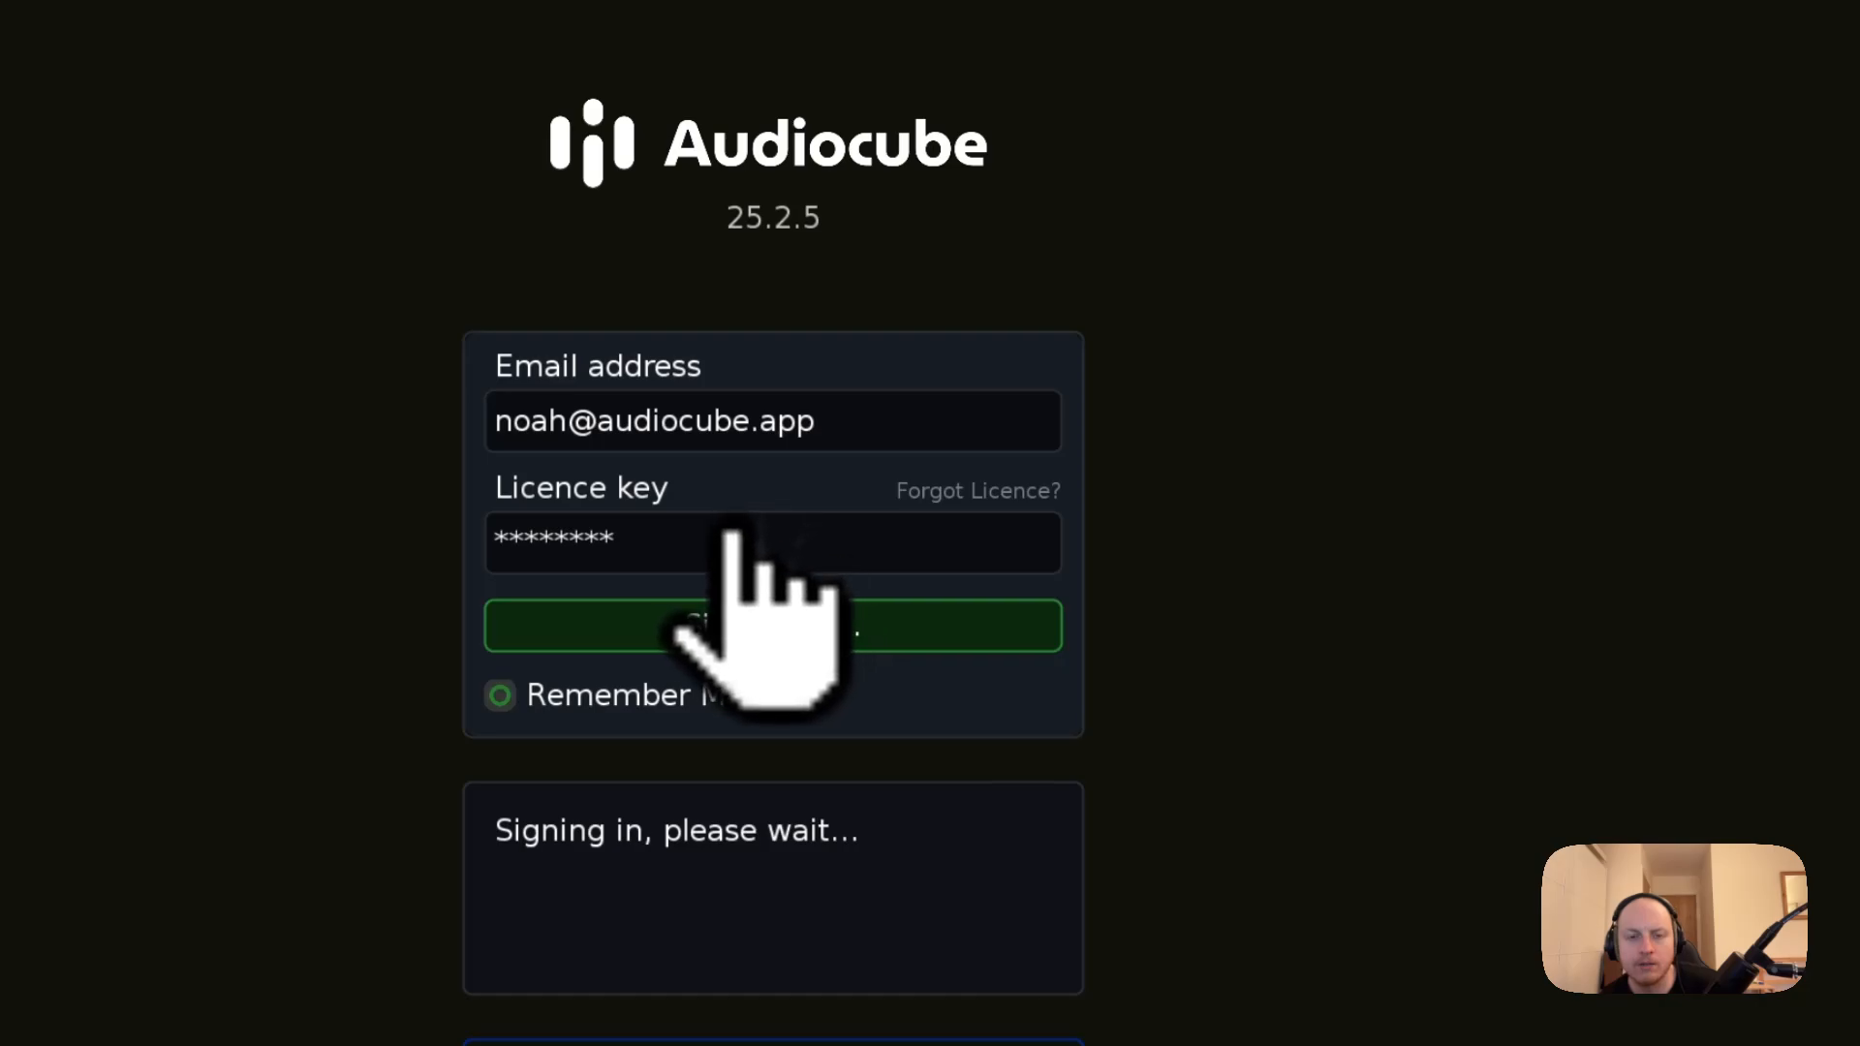
# - Create a new blank project from the Audiocube Projects window
pyautogui.click(850, 570)
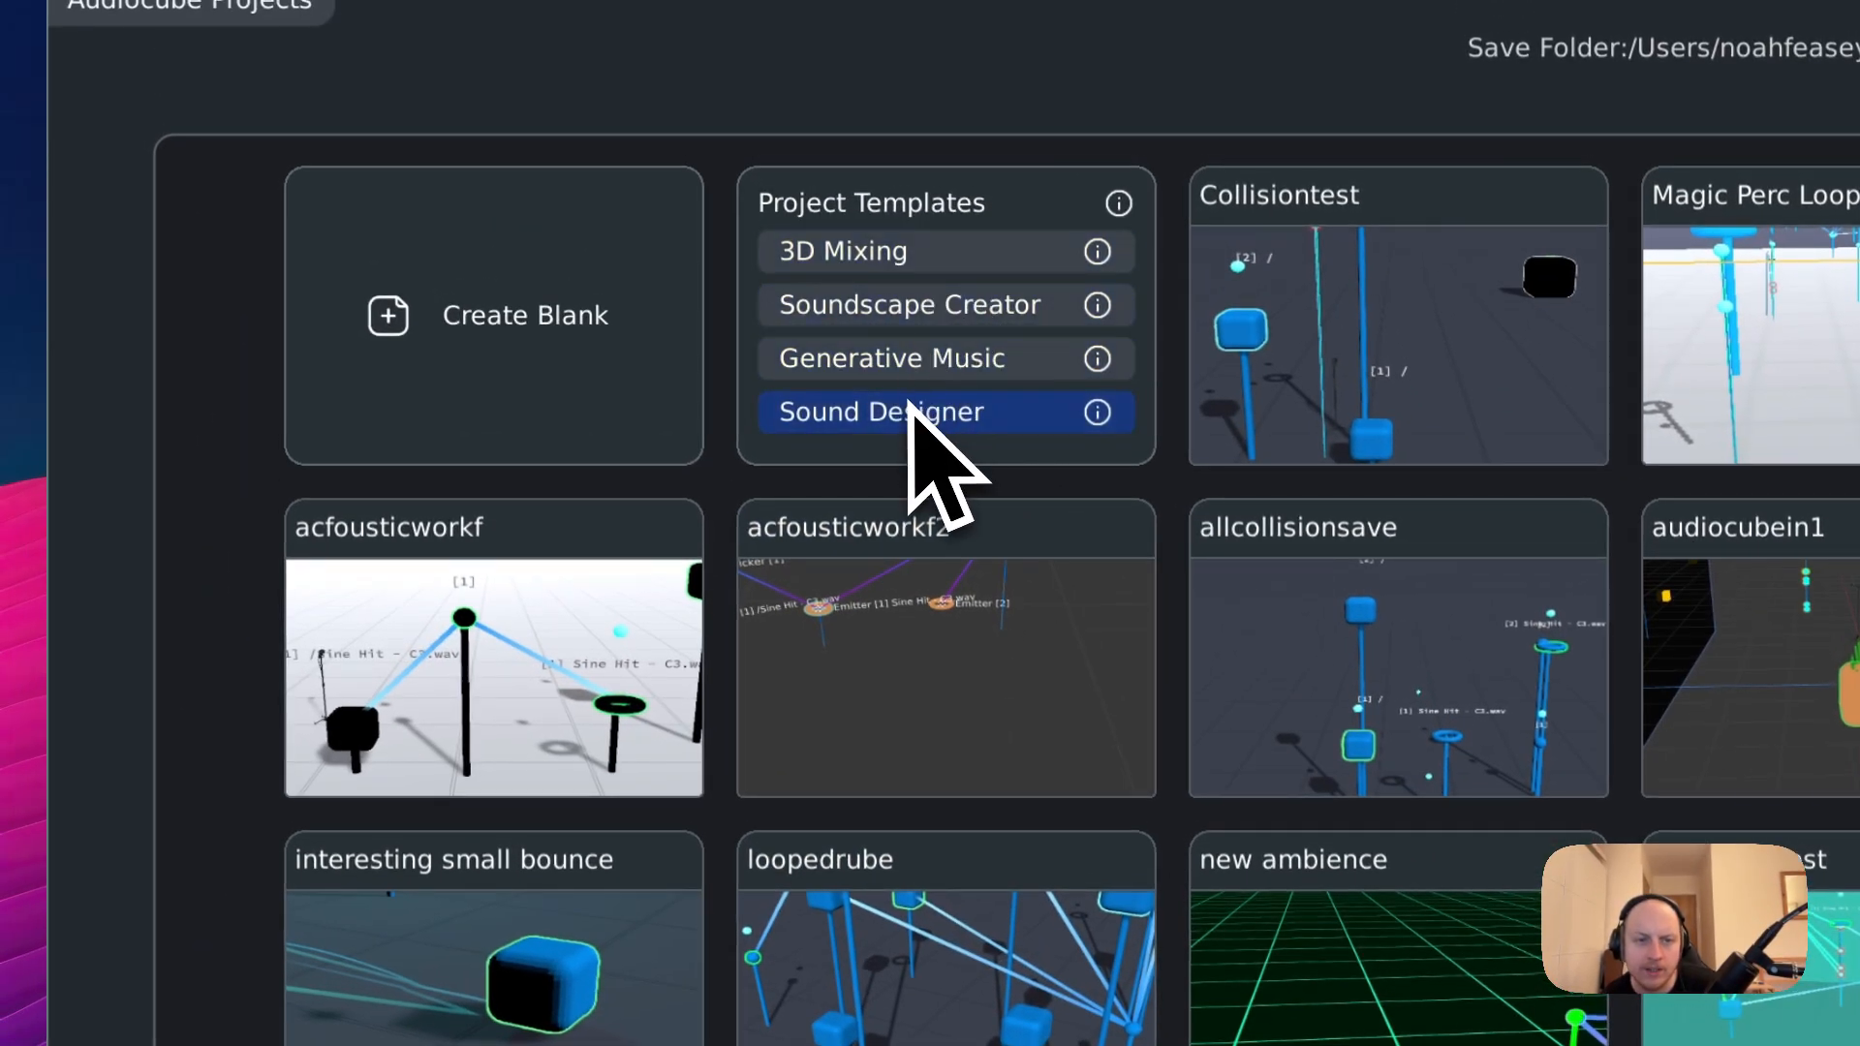
pyautogui.click(431, 281)
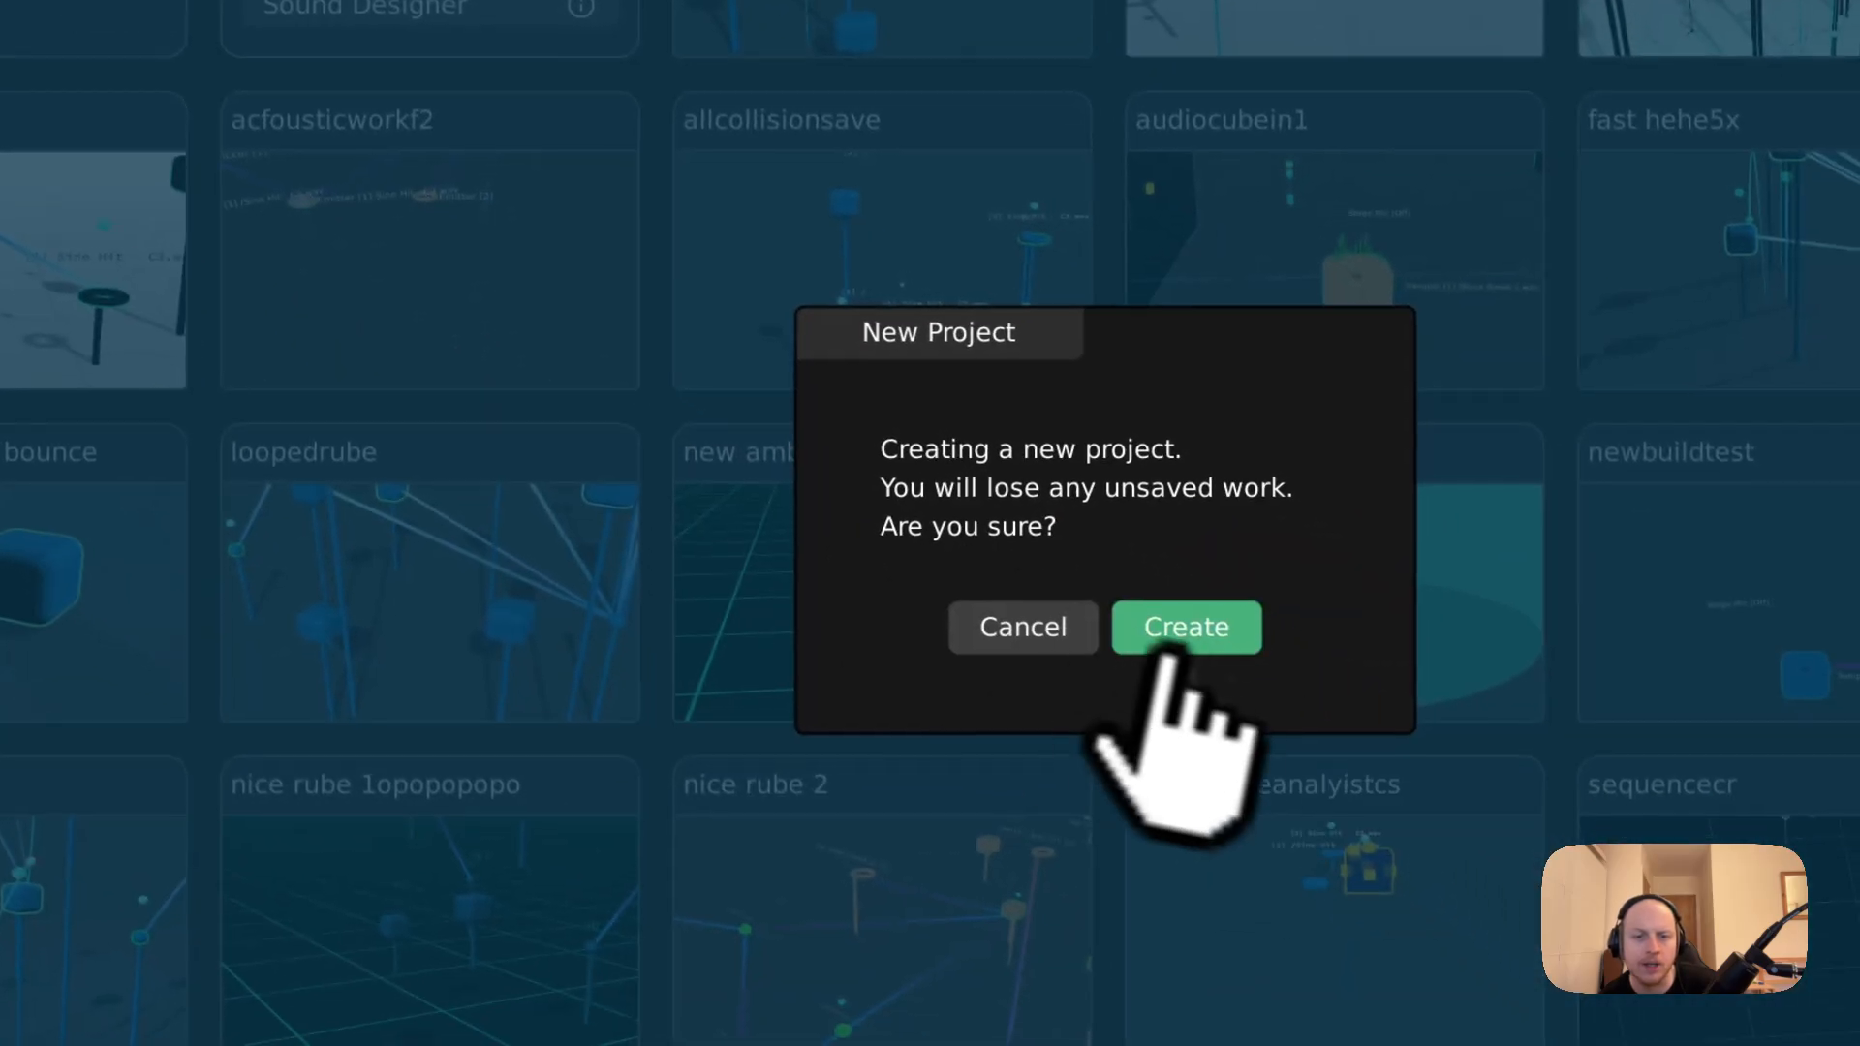
pyautogui.click(1187, 630)
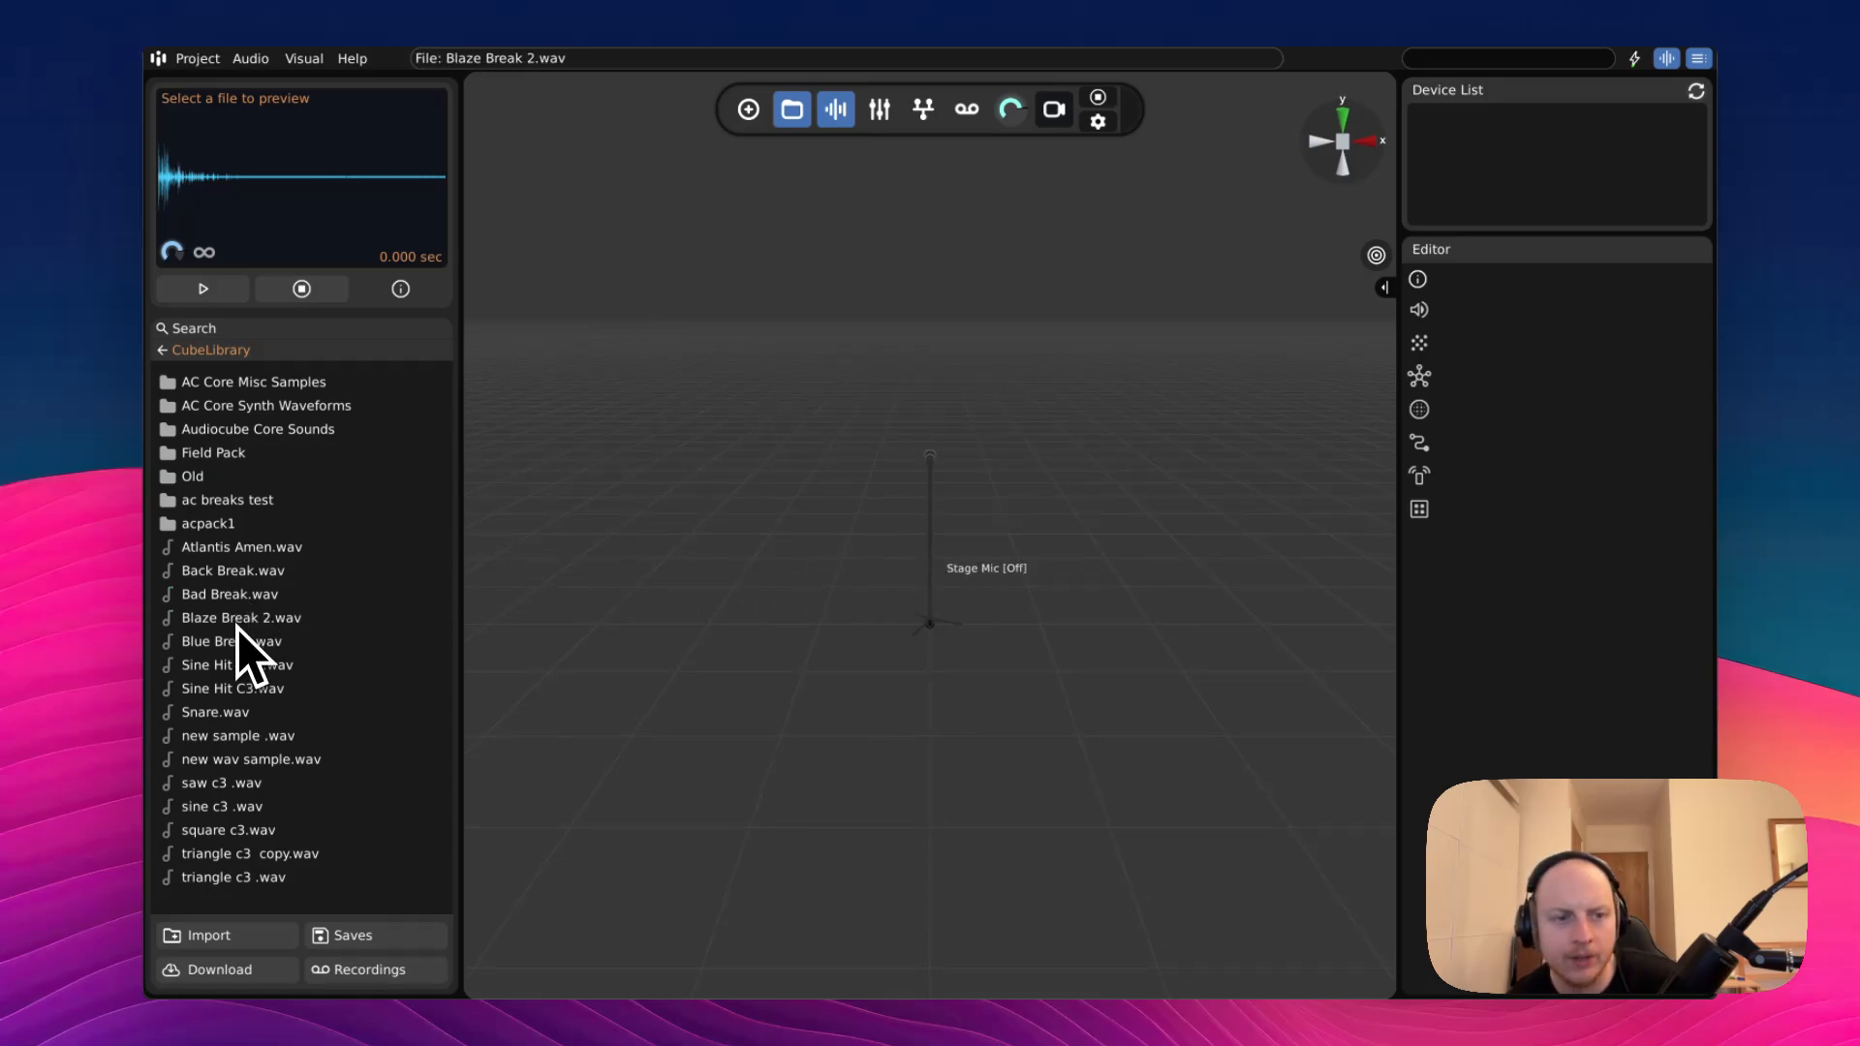
# - Add Blaze Break 2.wav from CubeLibrary to the scene as a sampler, turn on looped playback, and play it
pyautogui.moveTo(238, 622); pyautogui.dragTo(762, 591)
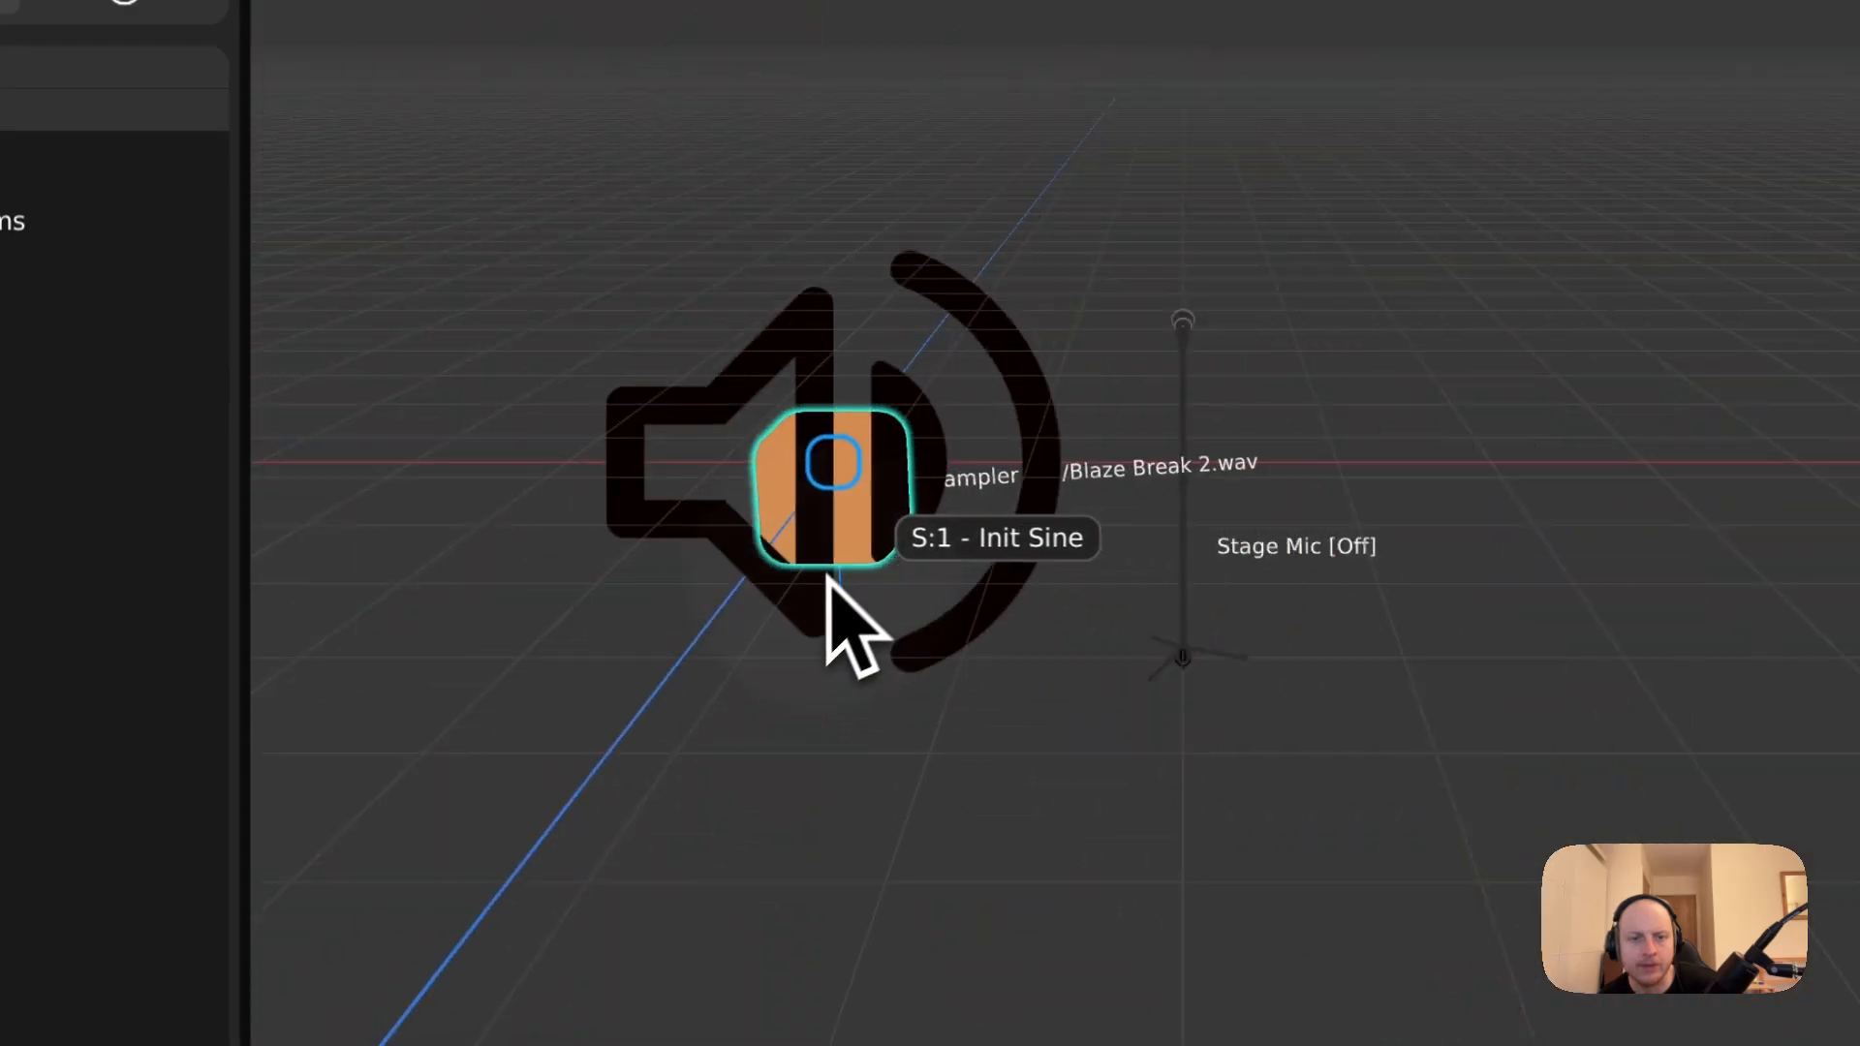
pyautogui.click(1540, 415)
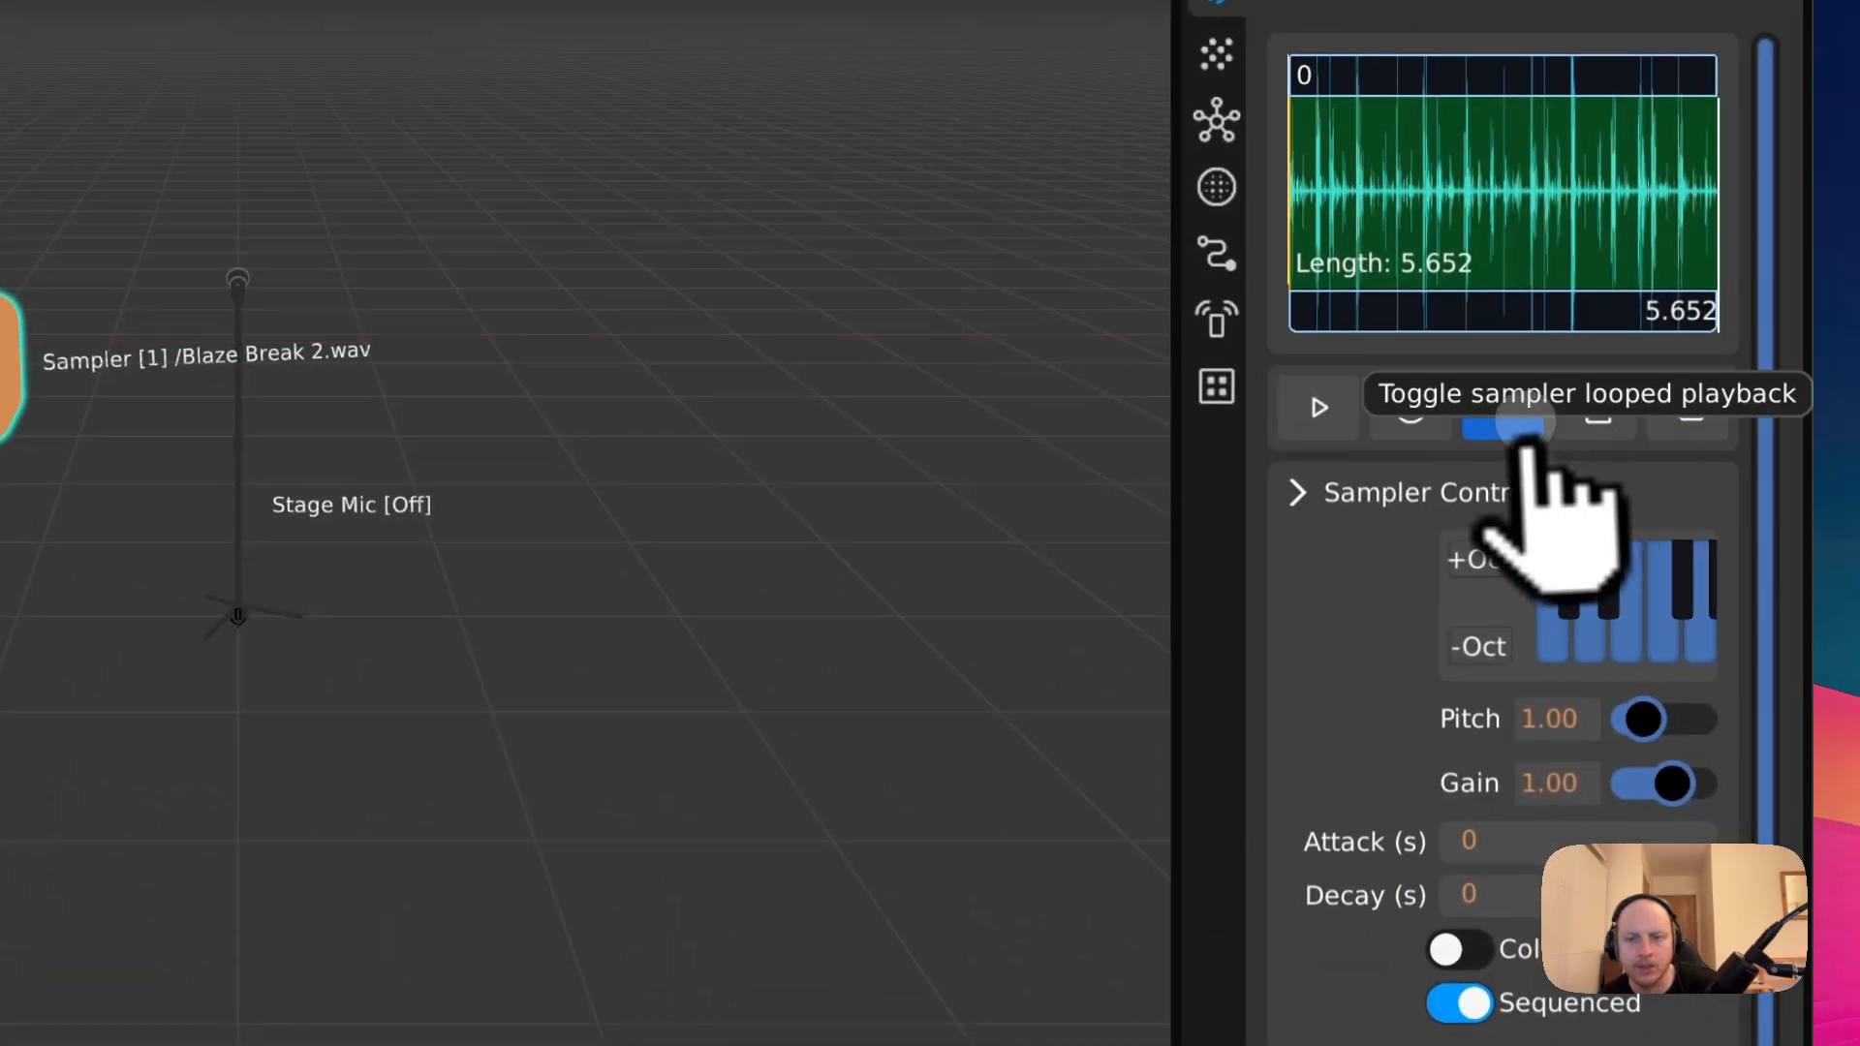
pyautogui.click(1320, 407)
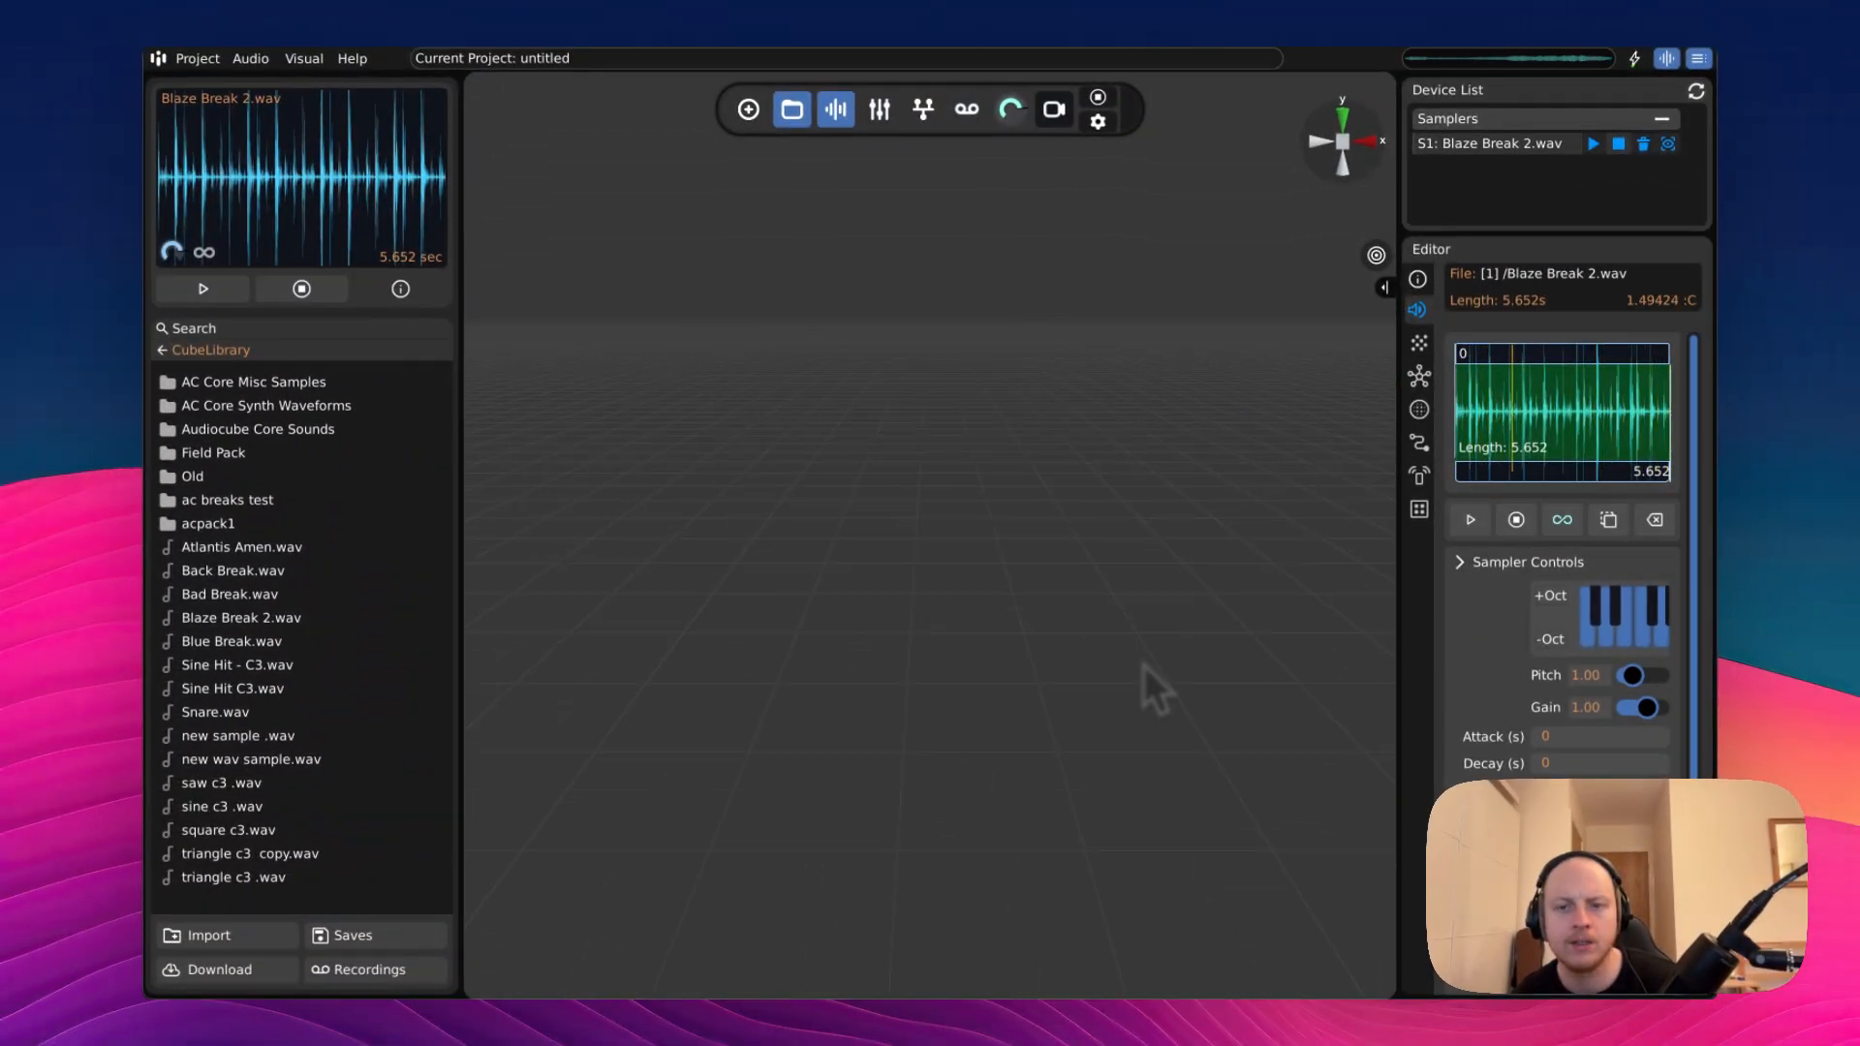
# - Examine how the looping sampler sounds from different camera angles, heights and distances in the scene
pyautogui.moveTo(1143, 666); pyautogui.dragTo(949, 665, button='right')
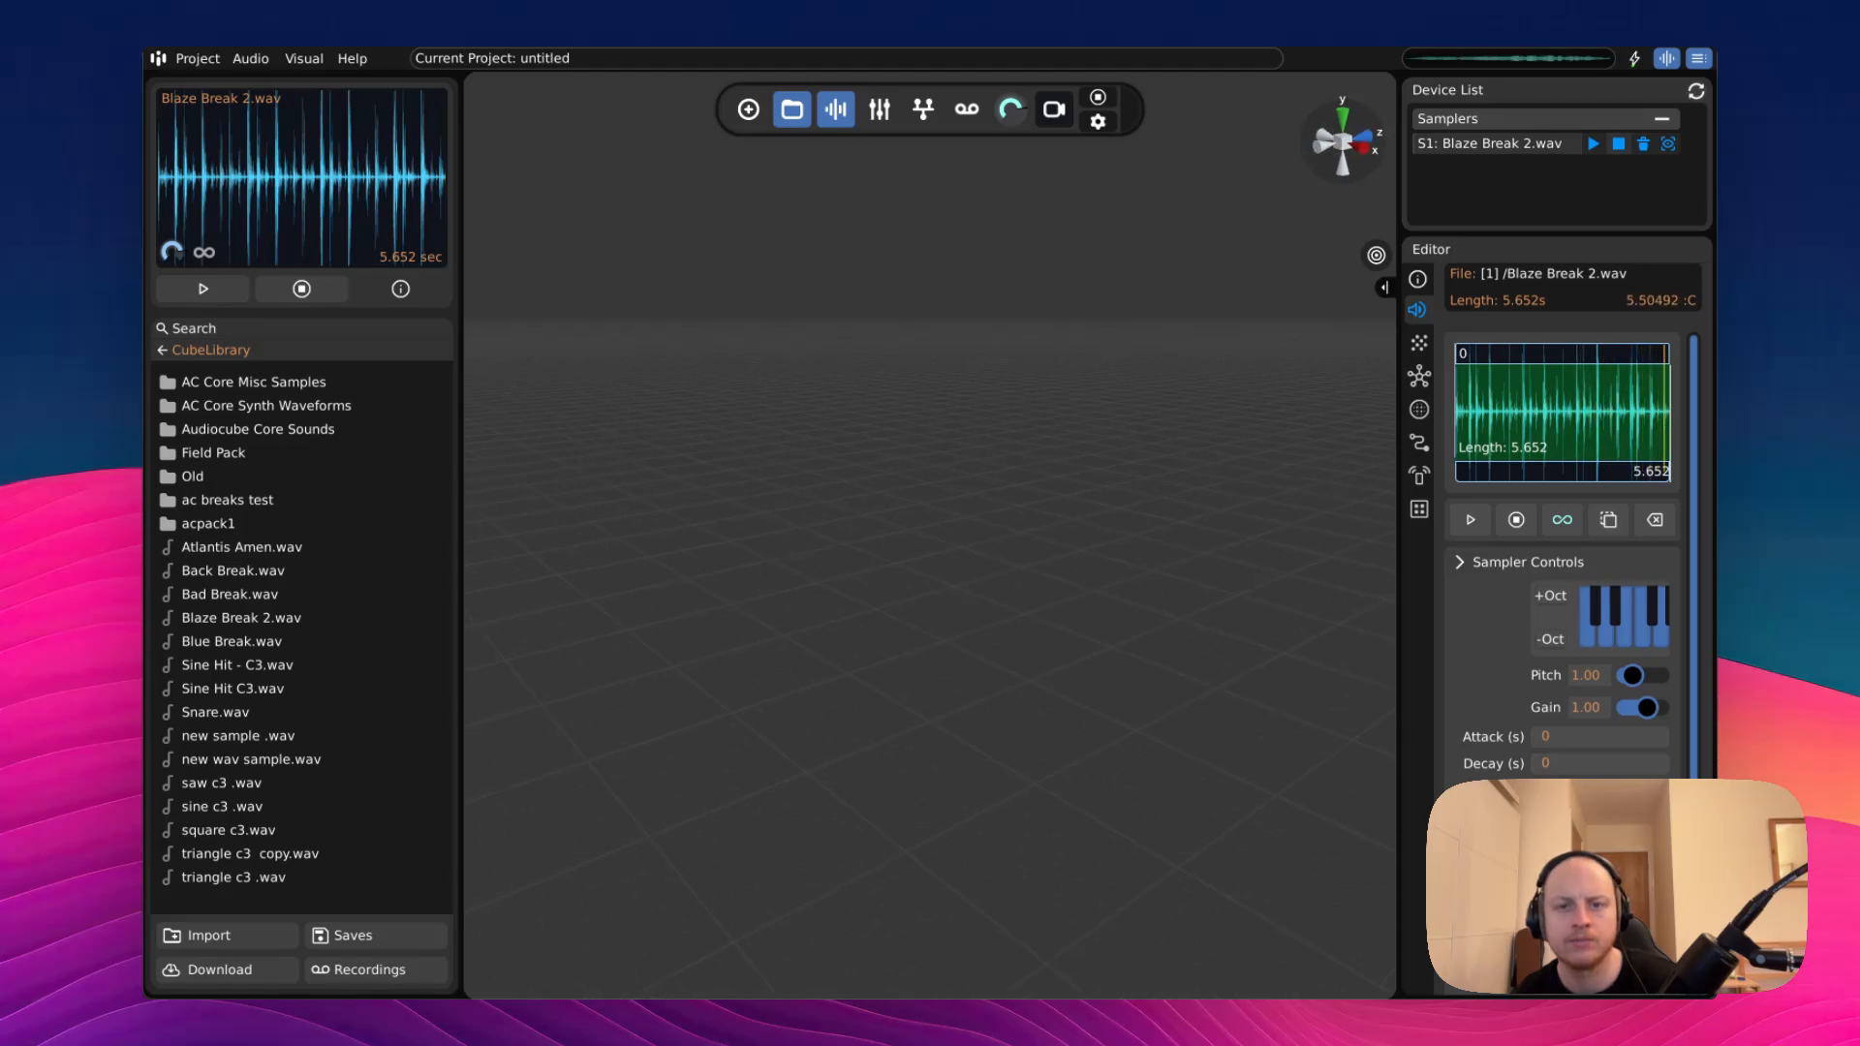
pyautogui.moveTo(1143, 665); pyautogui.dragTo(1240, 664, button='right')
pyautogui.press('e')
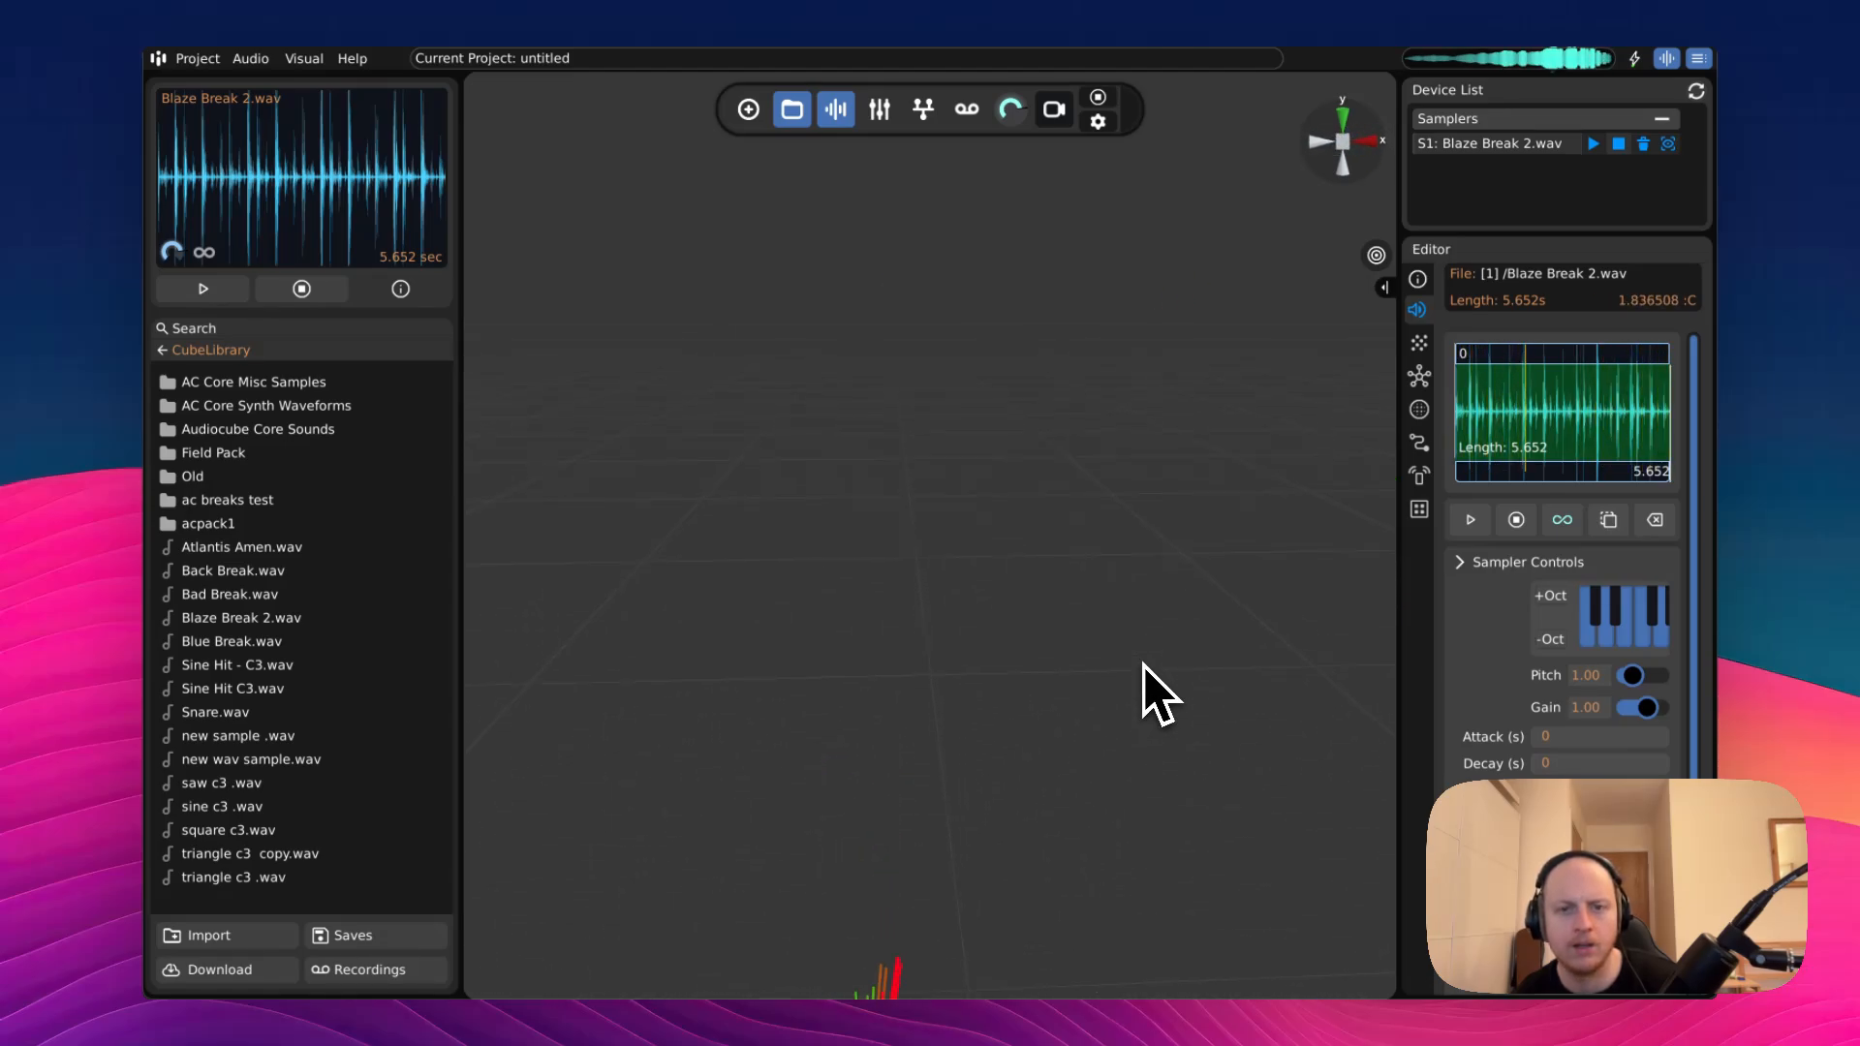
pyautogui.press('q')
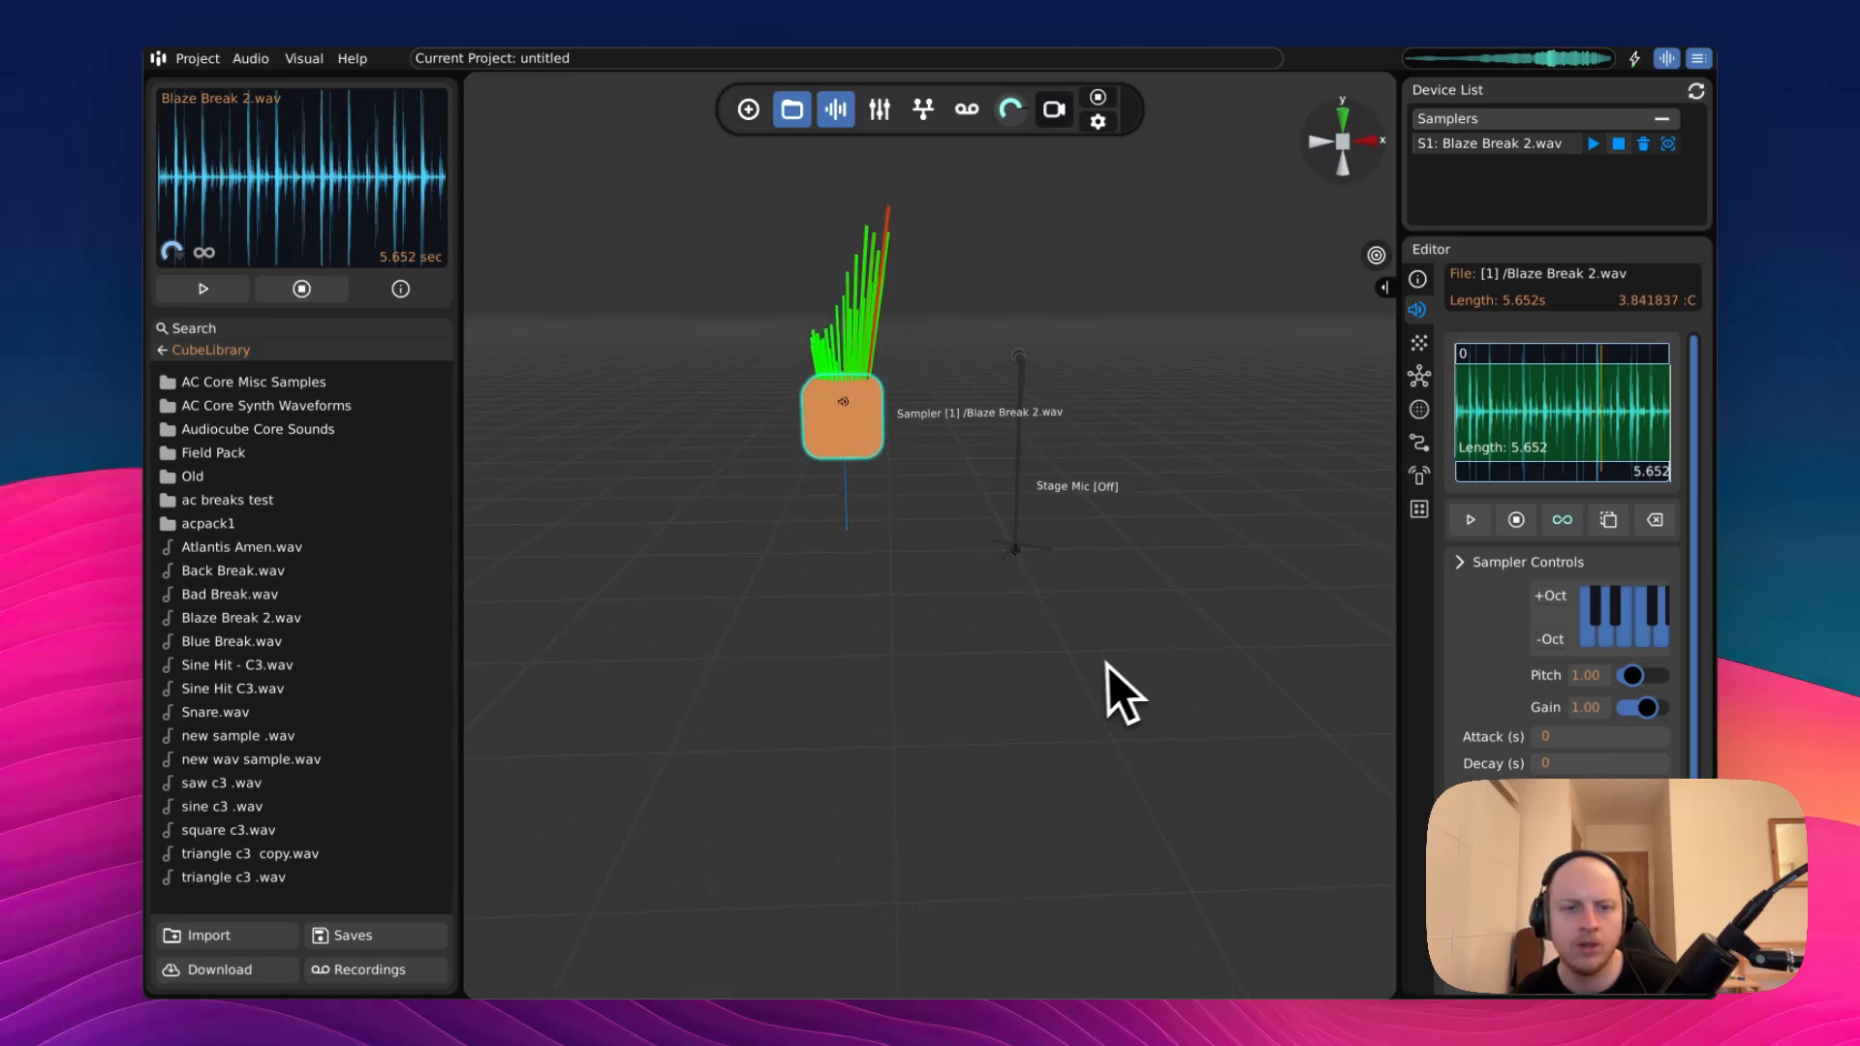
pyautogui.press('e')
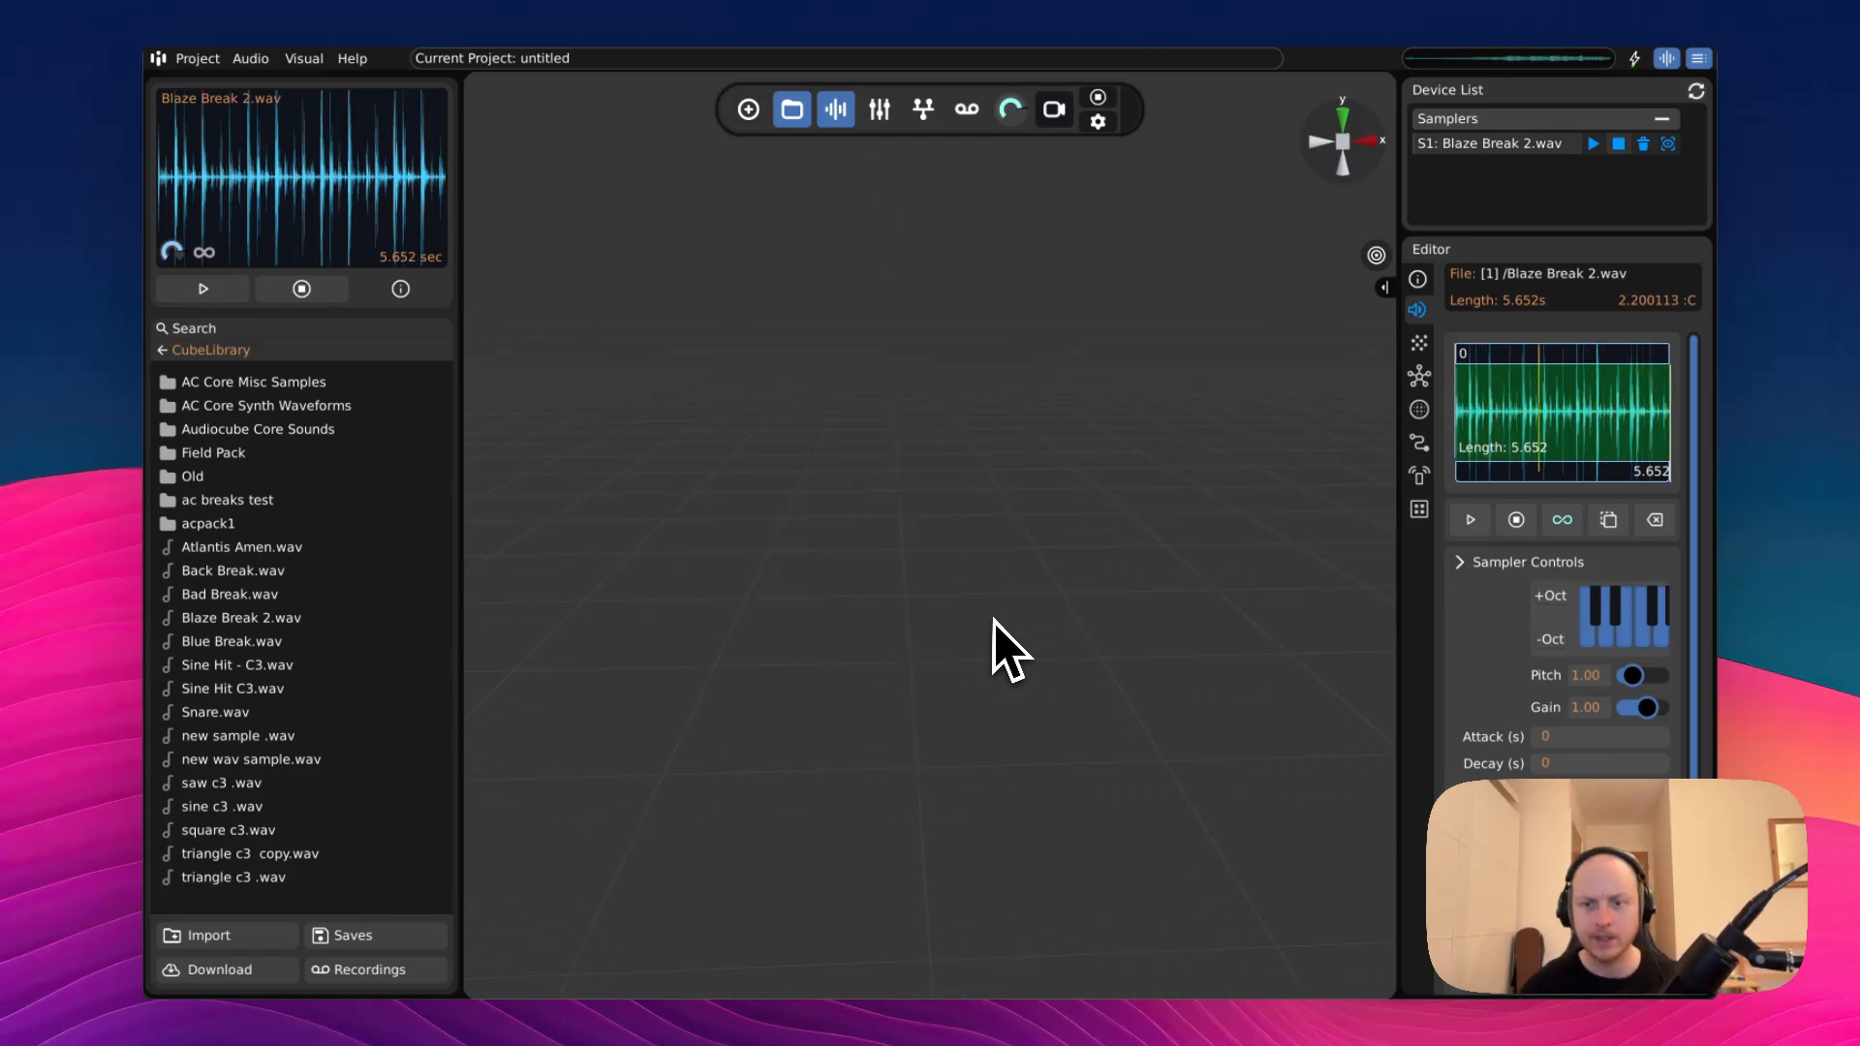
pyautogui.press('q')
pyautogui.moveTo(949, 724); pyautogui.dragTo(1059, 631)
pyautogui.scroll(4, 1084, 644)
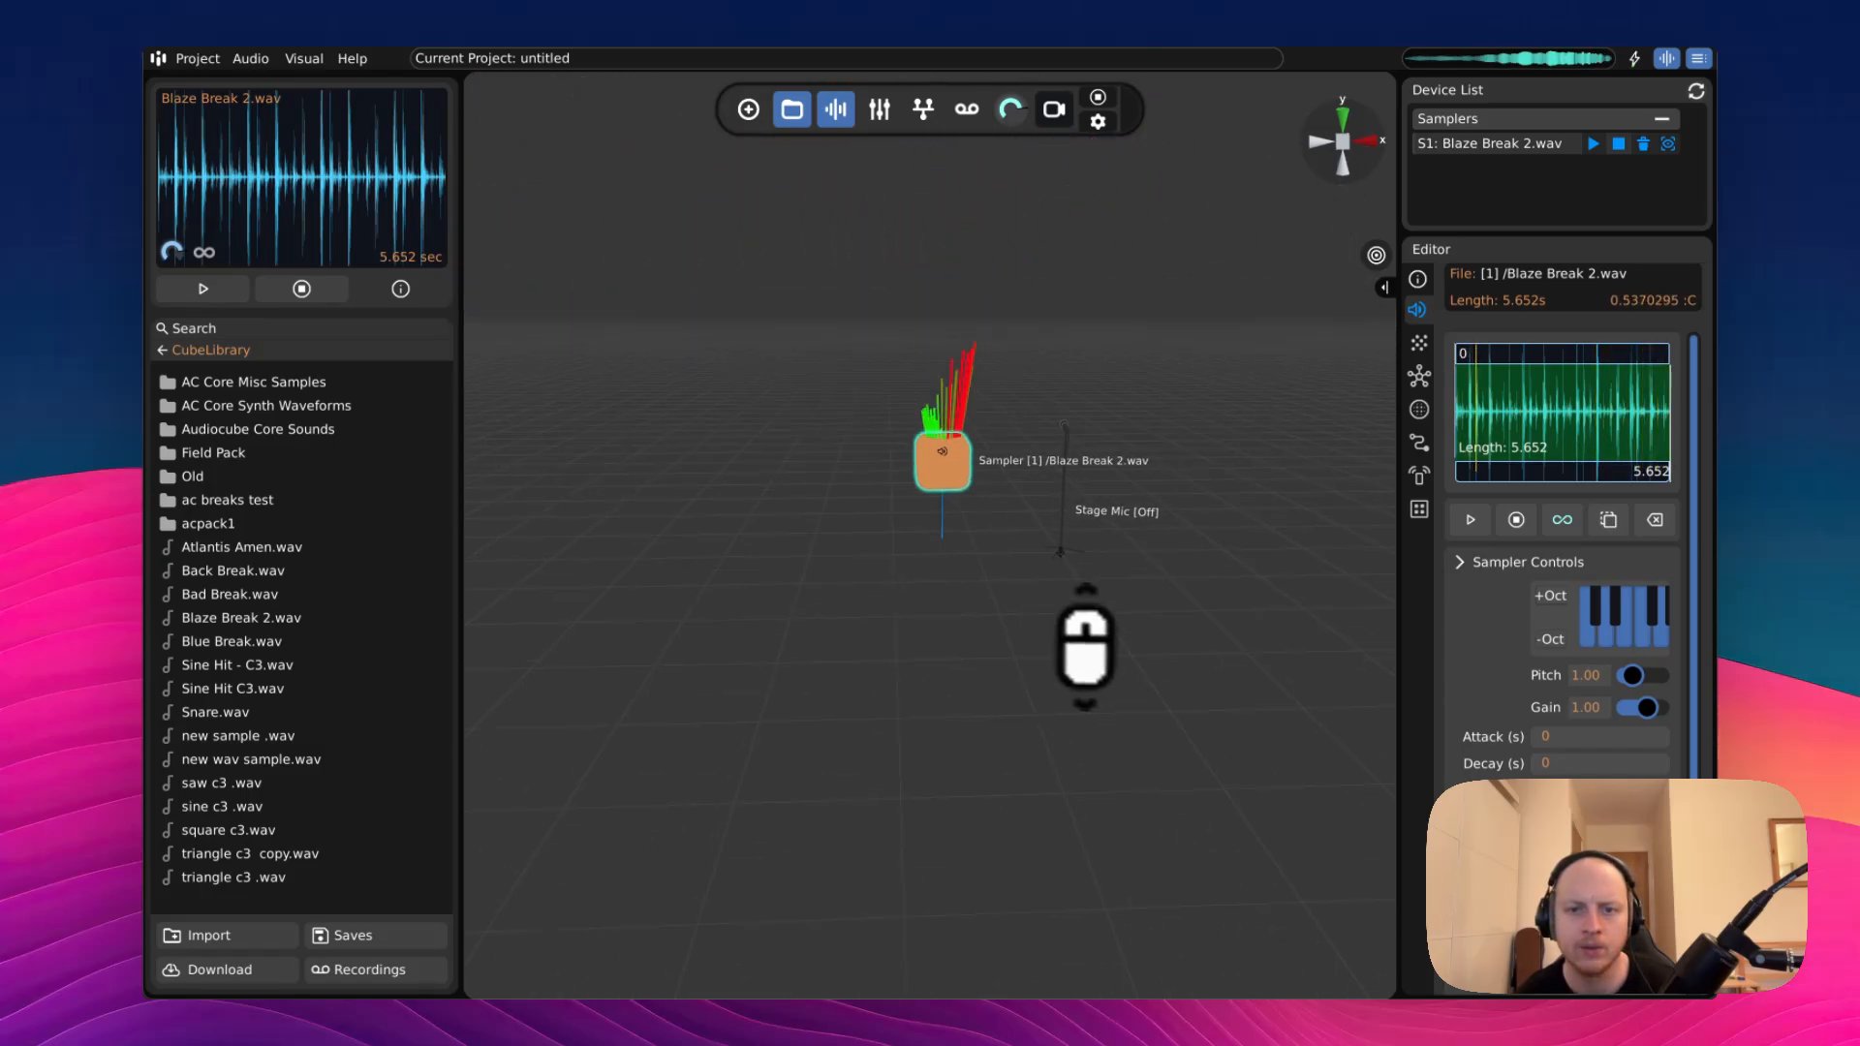
pyautogui.moveTo(1014, 704); pyautogui.dragTo(1243, 557)
pyautogui.moveTo(1025, 717); pyautogui.dragTo(546, 276)
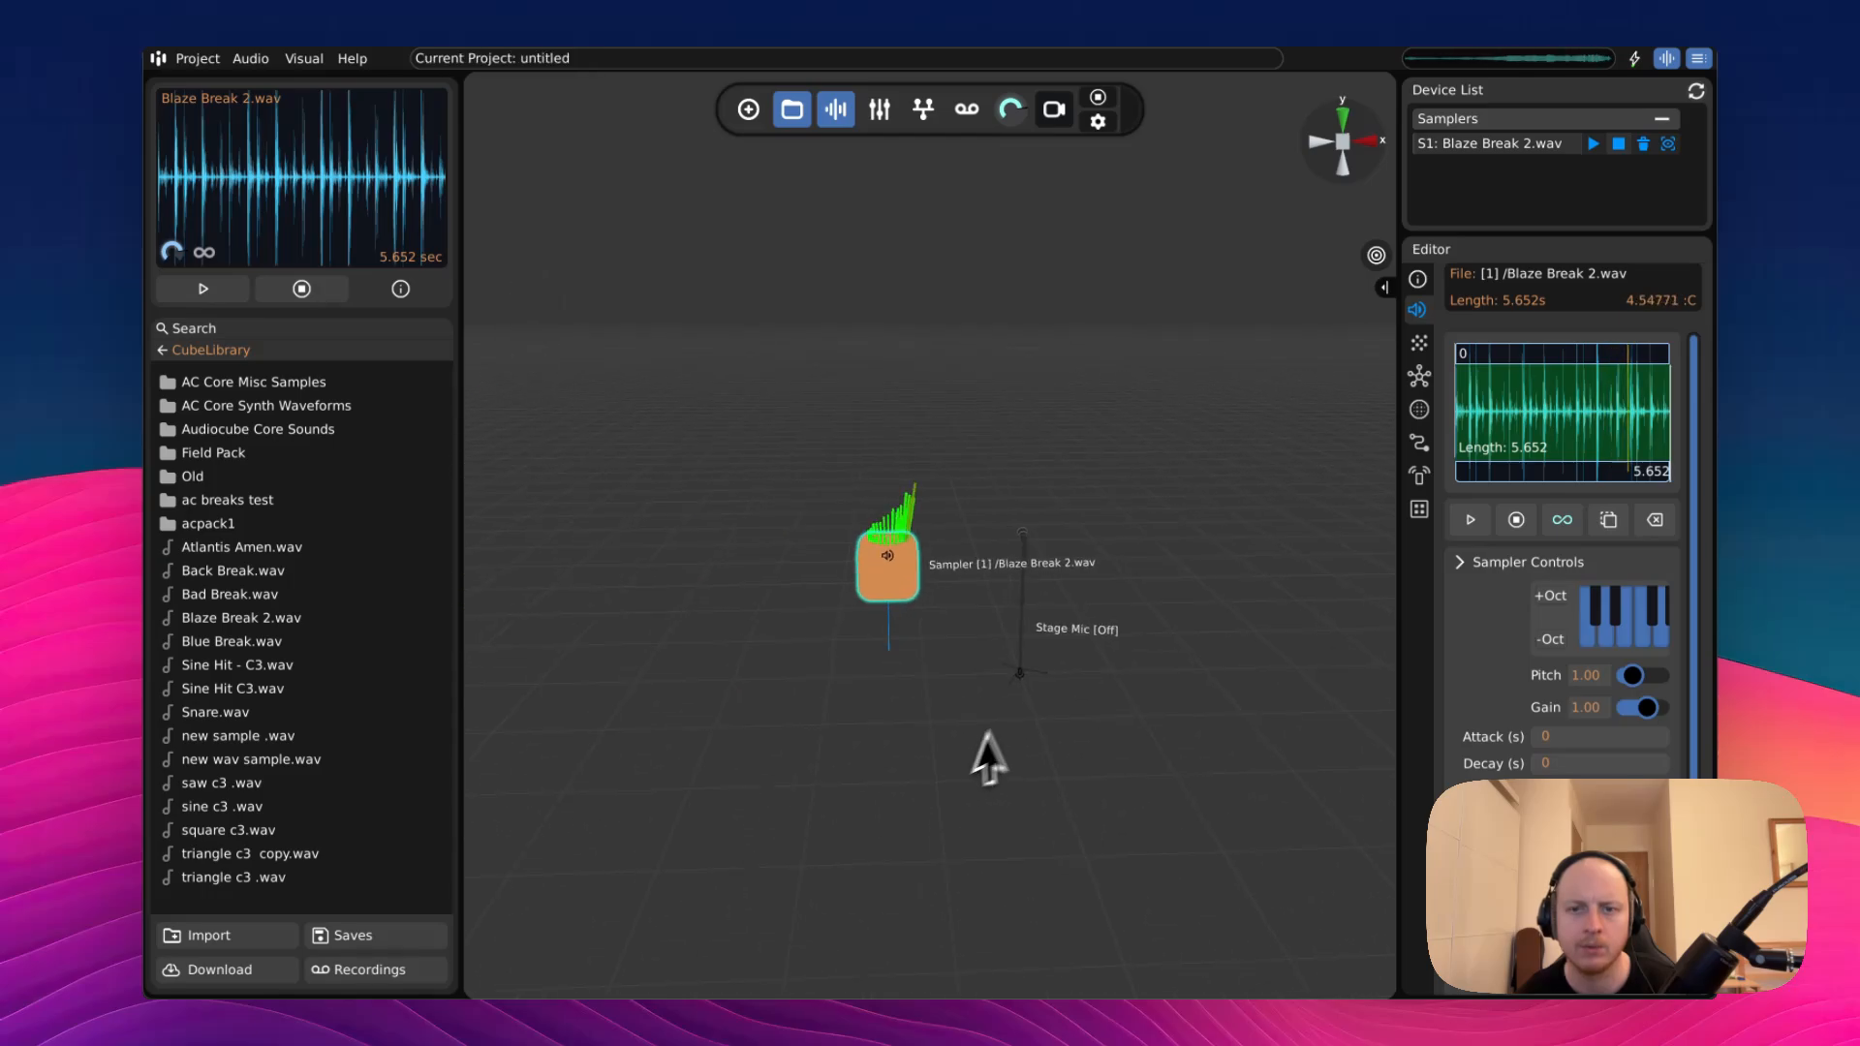
pyautogui.moveTo(989, 759); pyautogui.dragTo(905, 697)
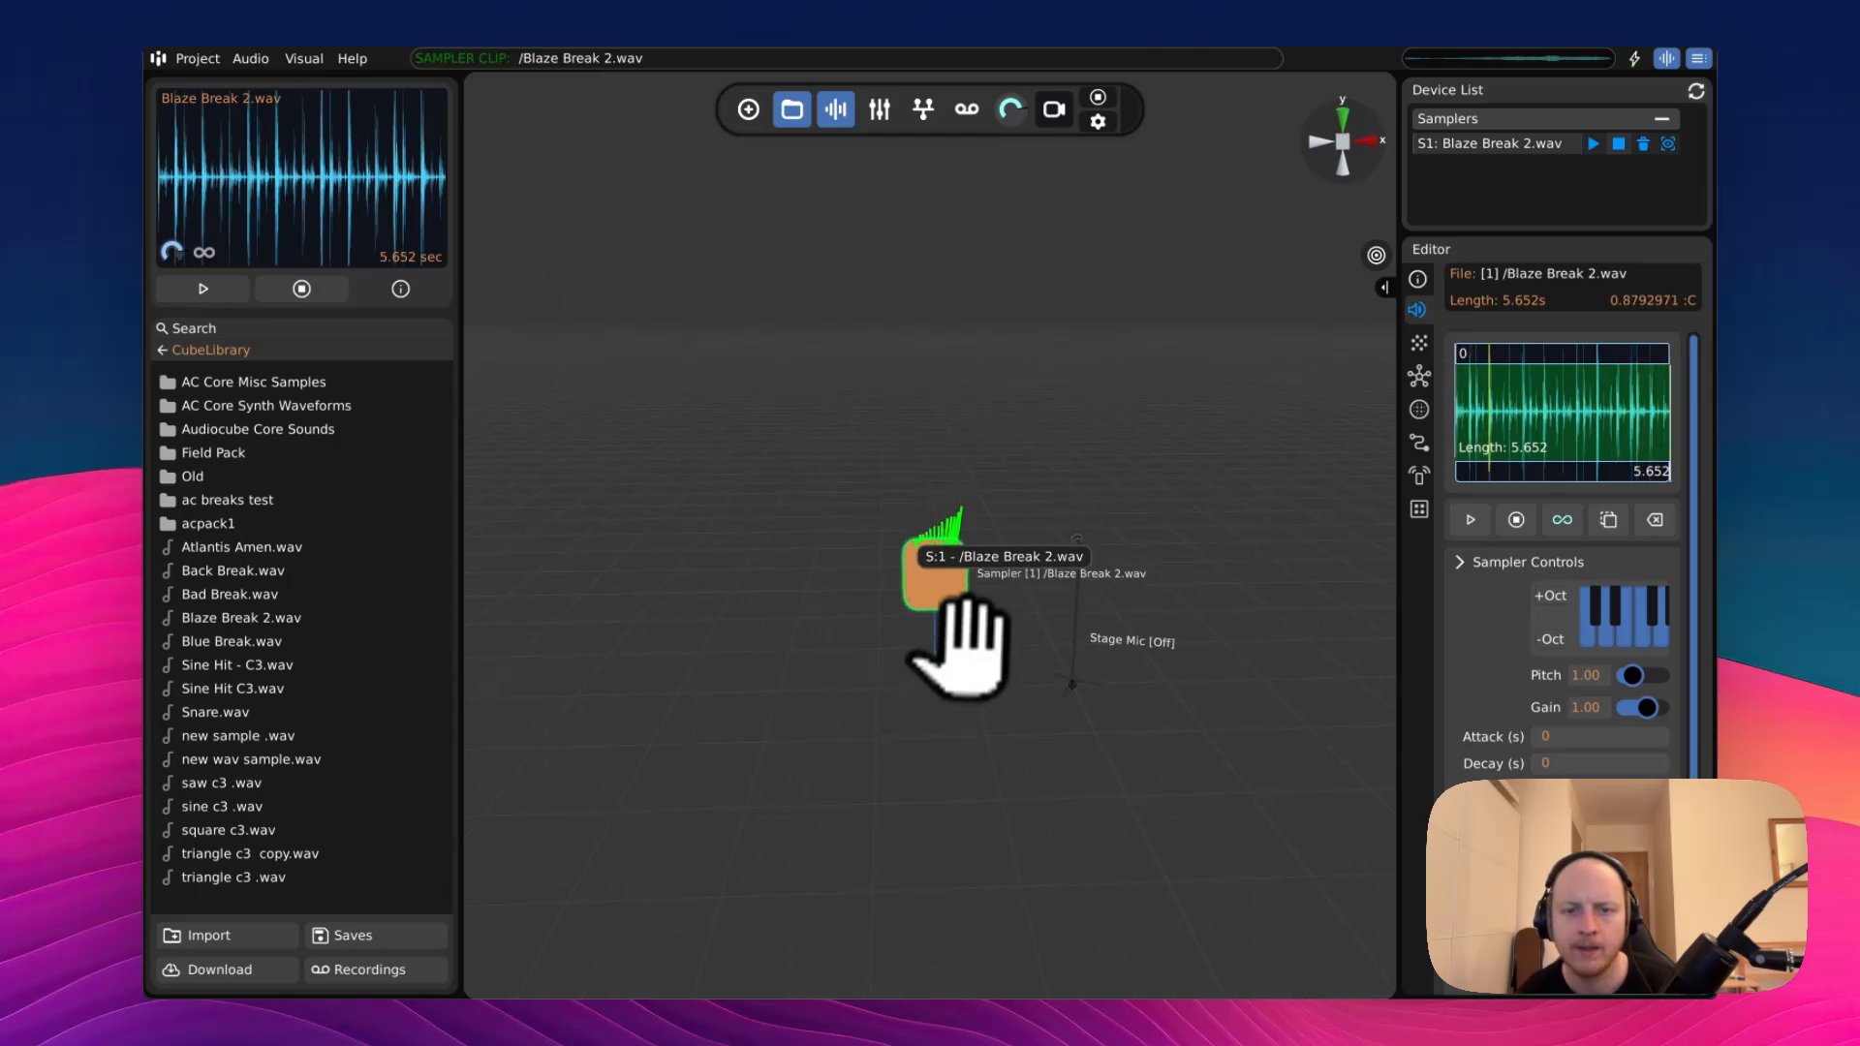
# - Move the Blaze Break 2.wav sampler to different positions in the scene to hear its sound shift in space
pyautogui.moveTo(954, 566); pyautogui.dragTo(974, 463)
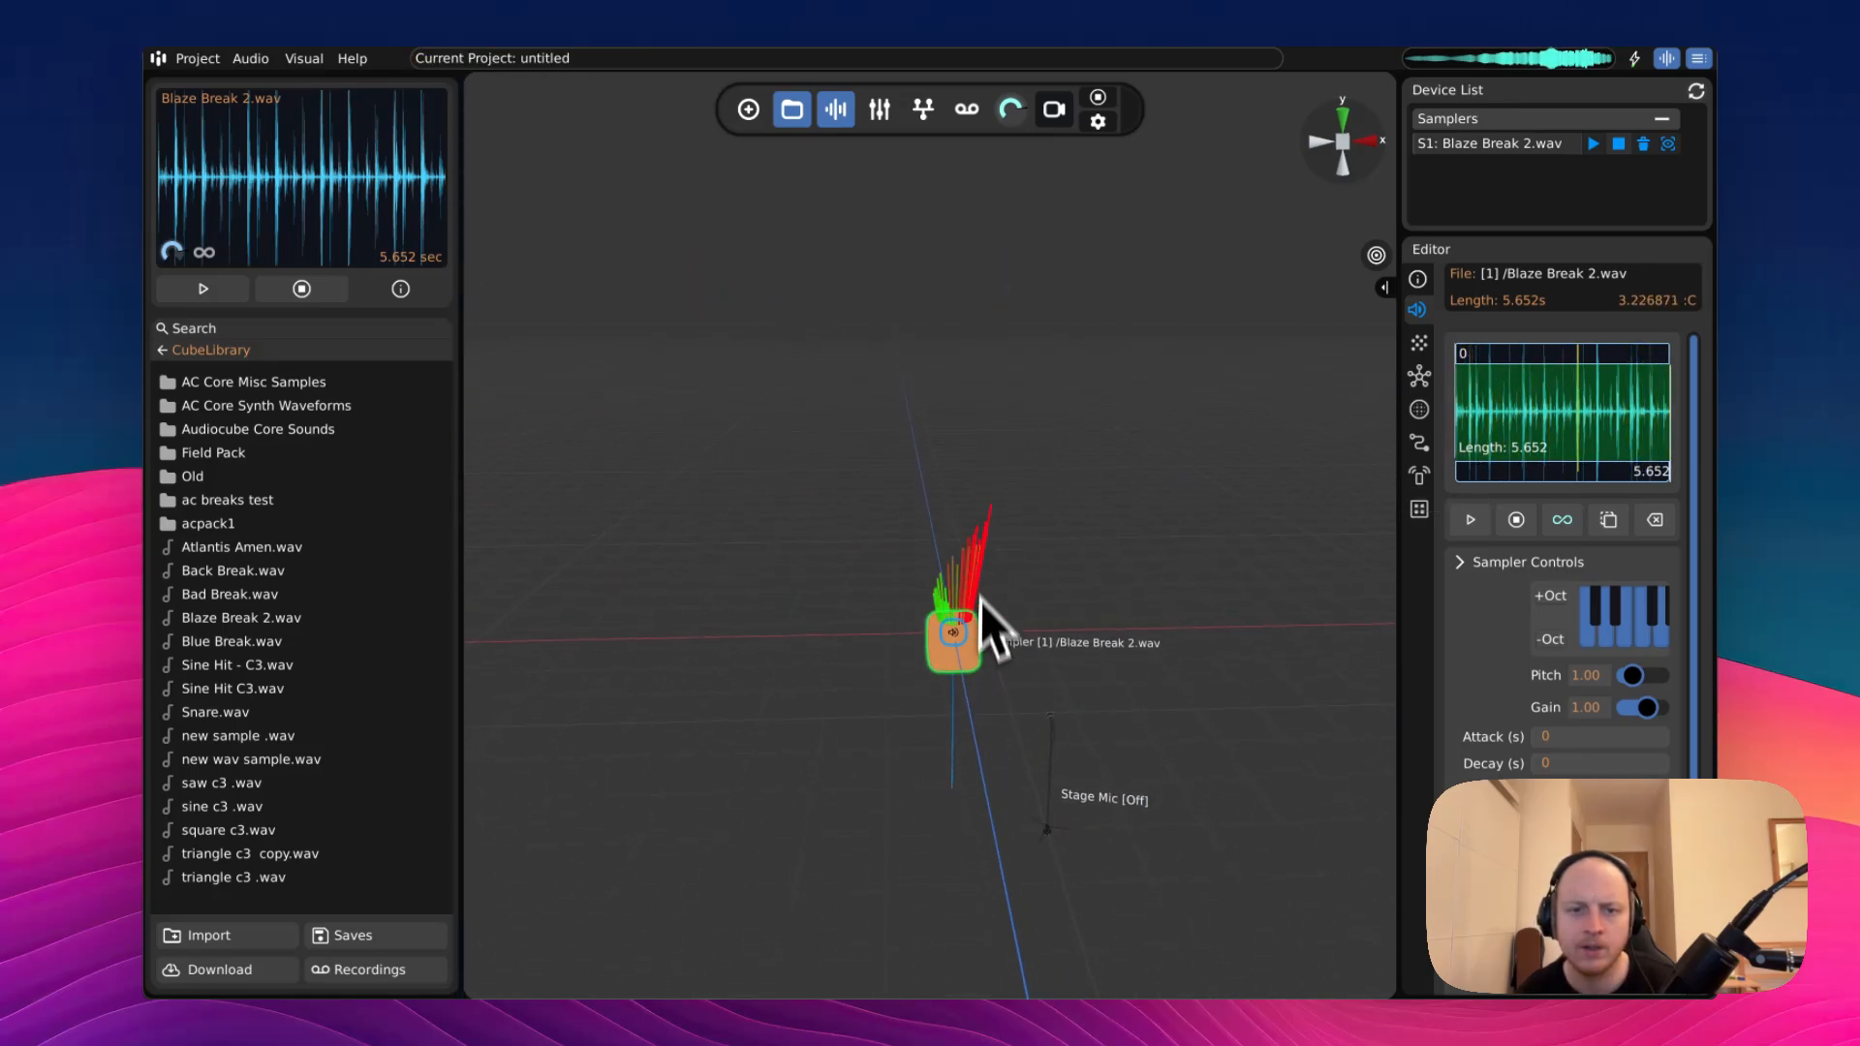
pyautogui.moveTo(979, 600); pyautogui.dragTo(893, 625)
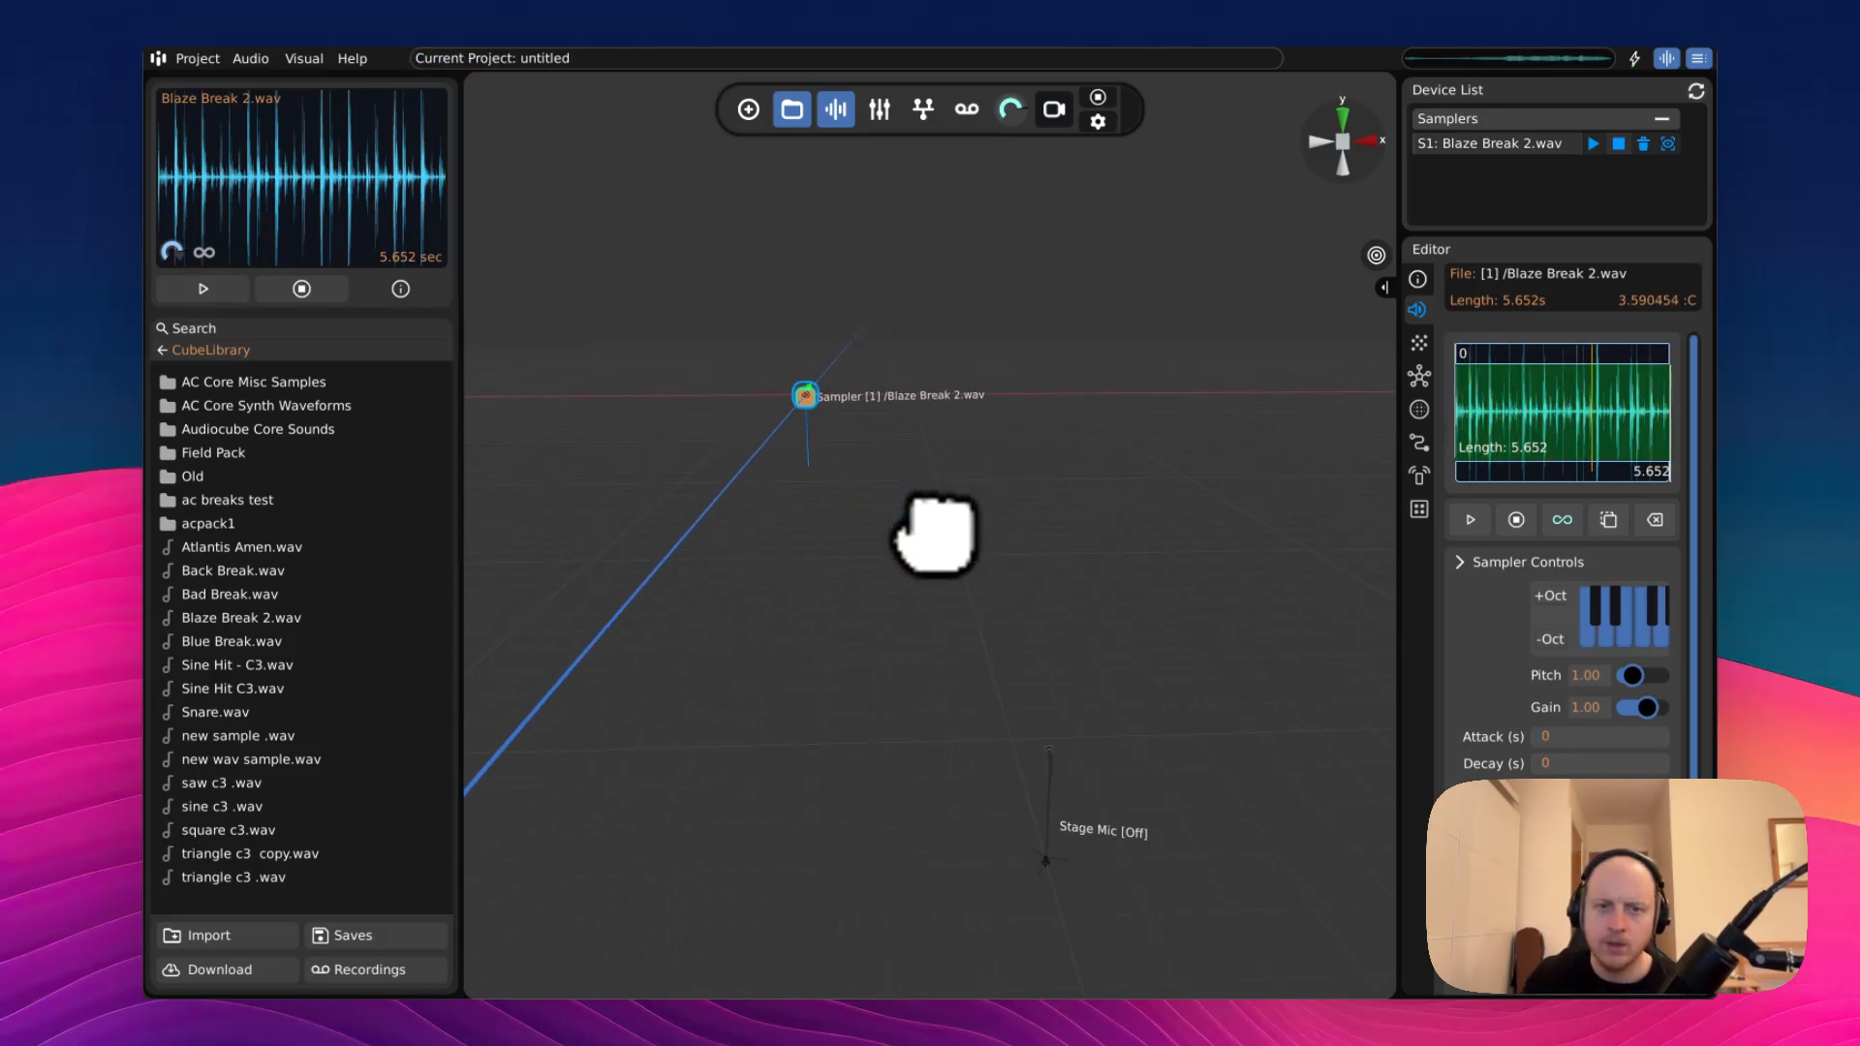
pyautogui.moveTo(933, 533); pyautogui.dragTo(933, 528)
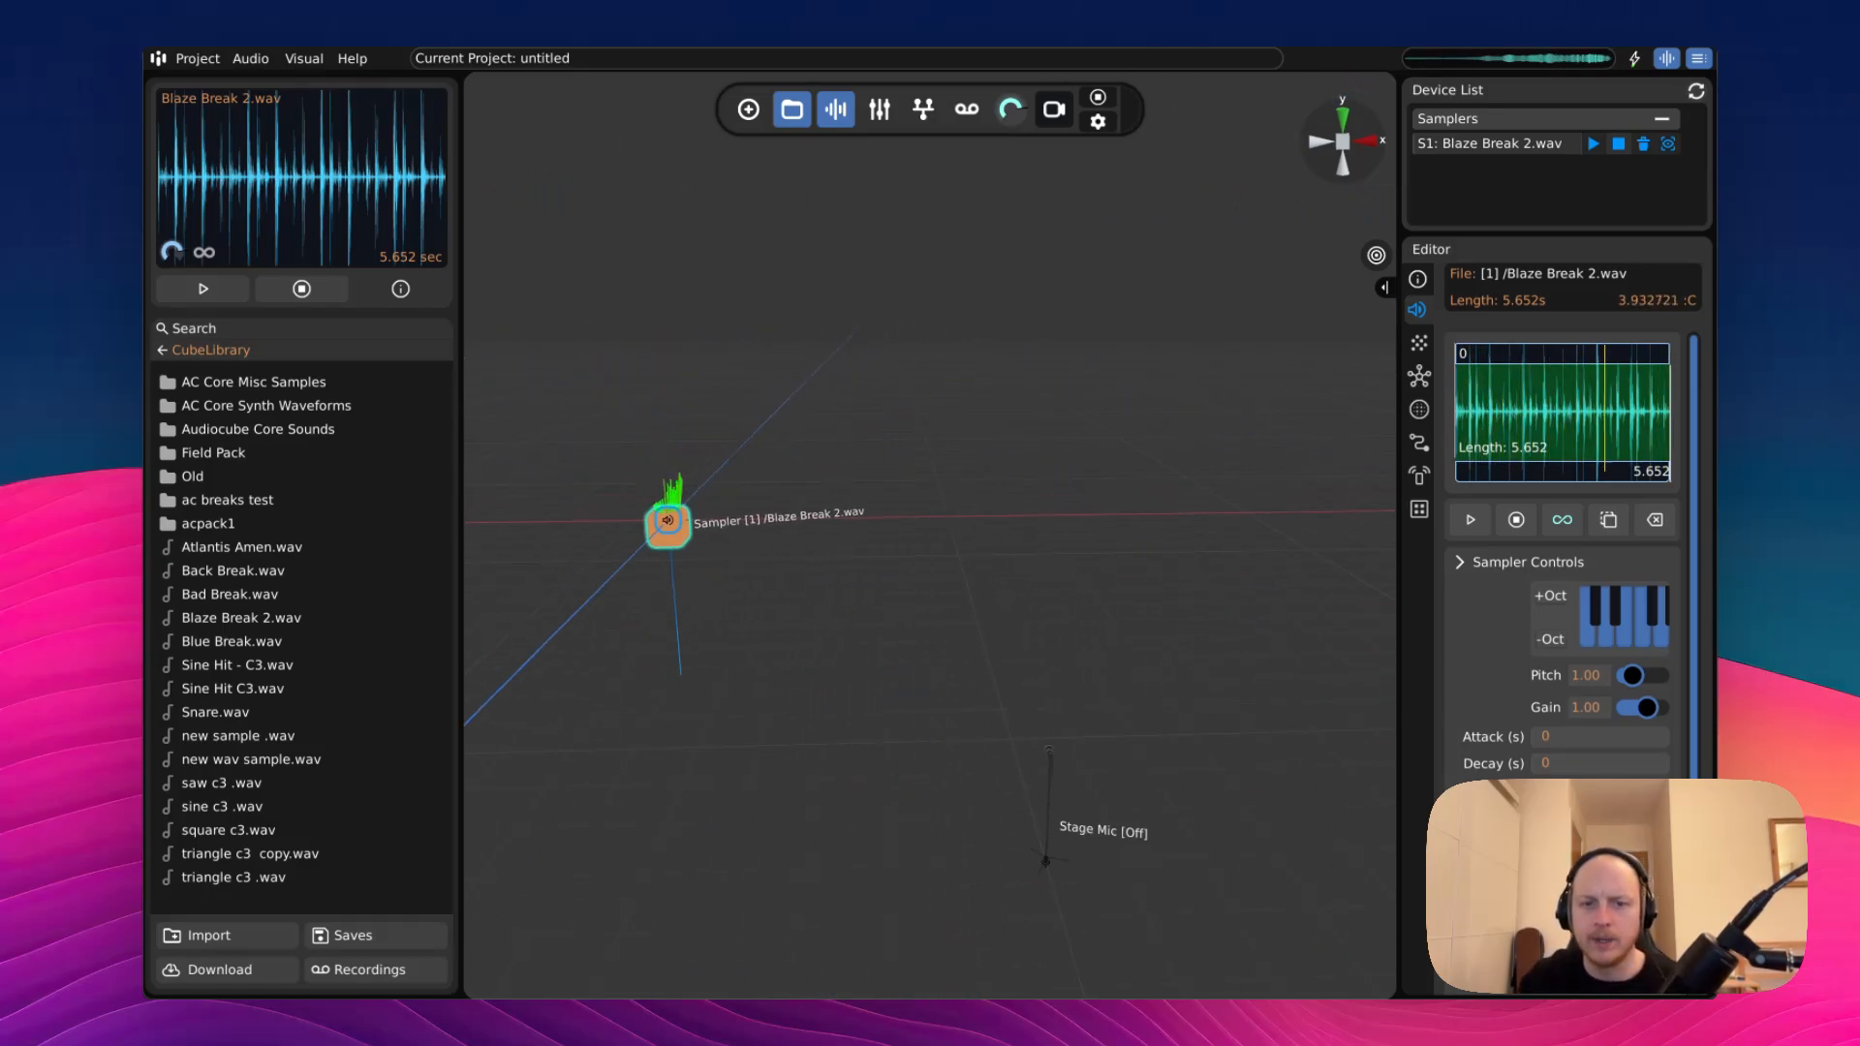
pyautogui.moveTo(960, 566); pyautogui.dragTo(911, 529)
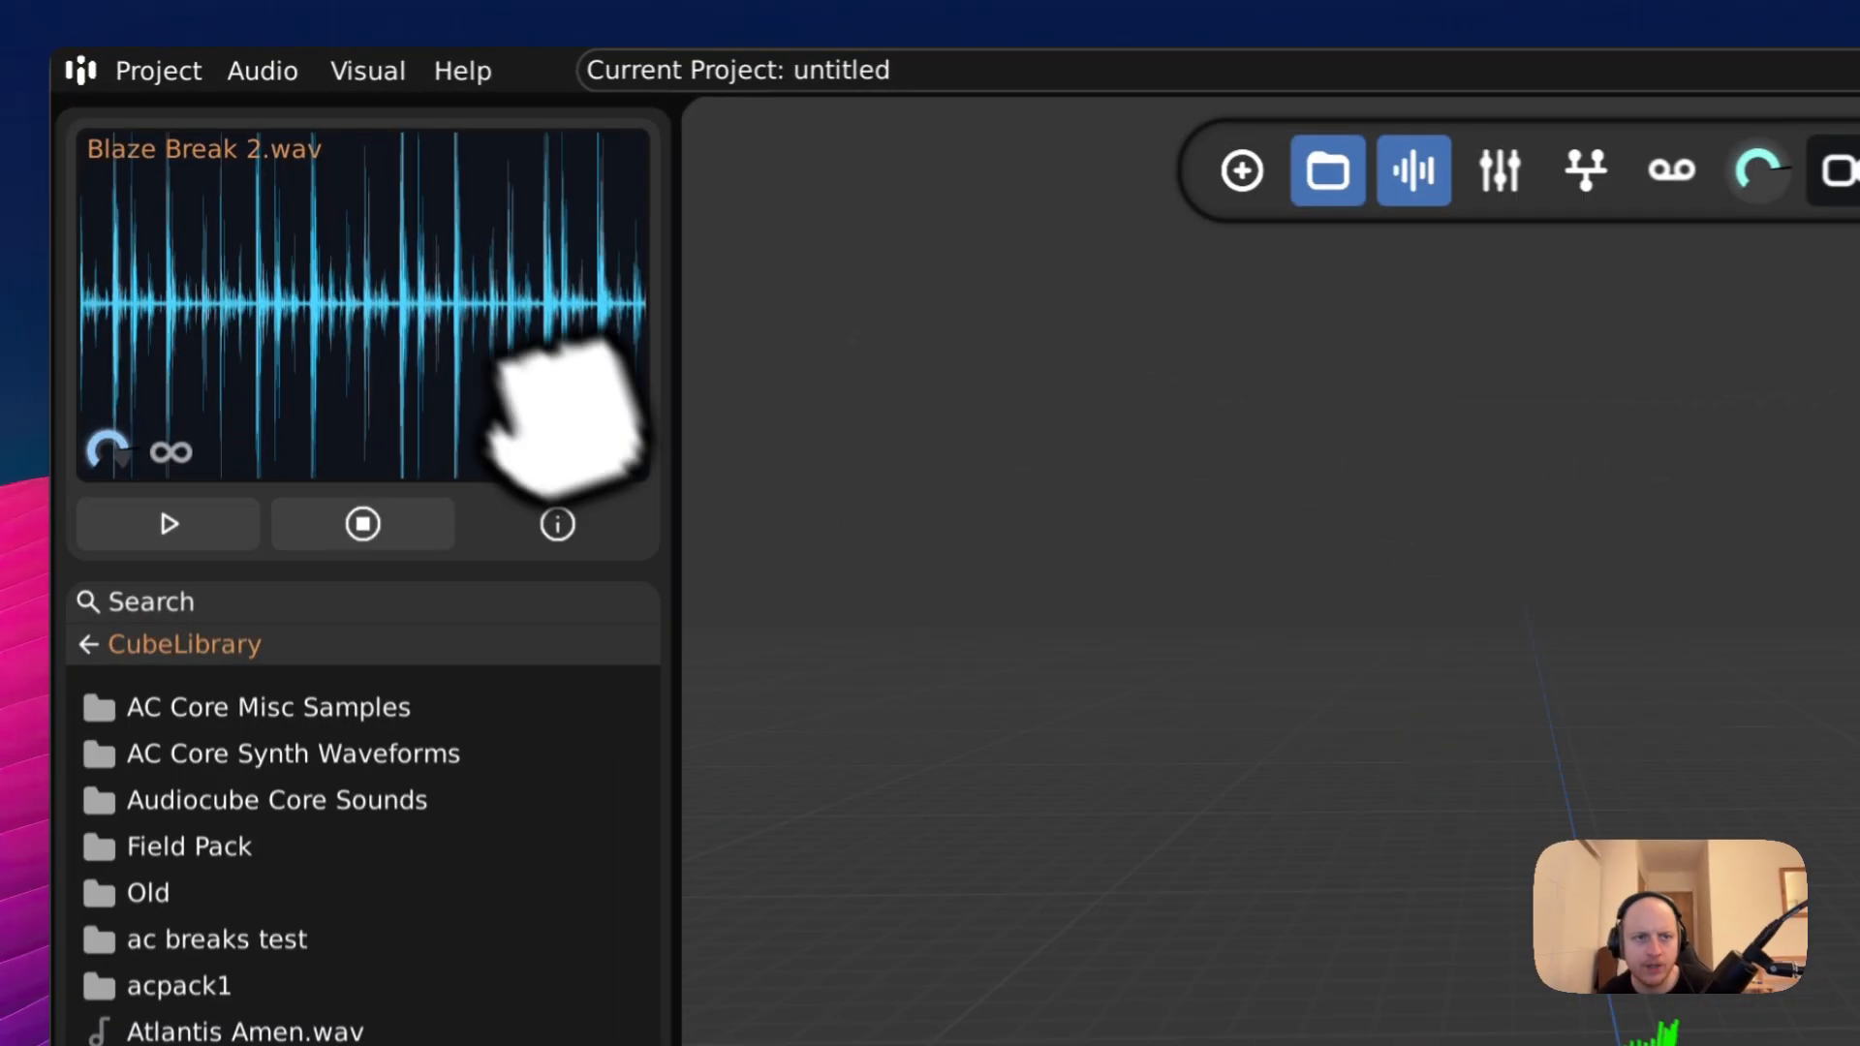
# - Enable Occlusion and Reflections in the Spatial Acoustics settings
pyautogui.click(251, 59)
pyautogui.moveTo(310, 312)
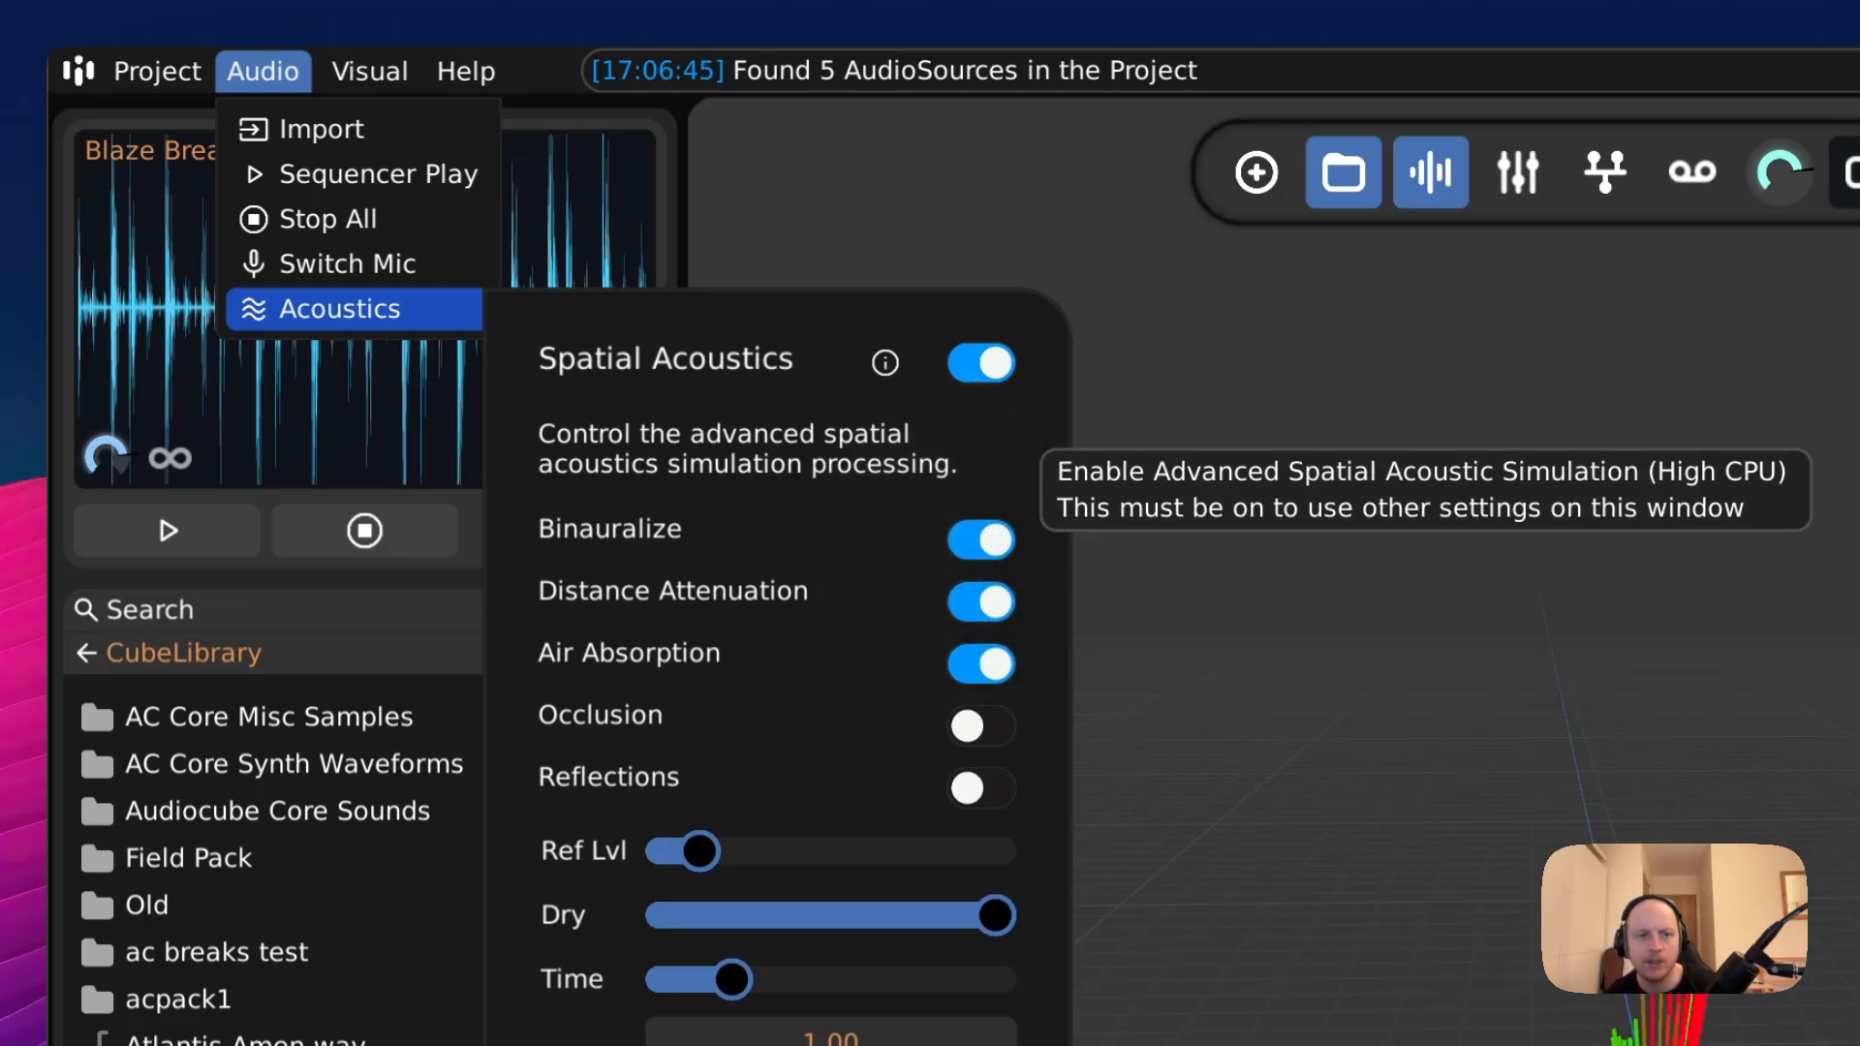
pyautogui.click(979, 727)
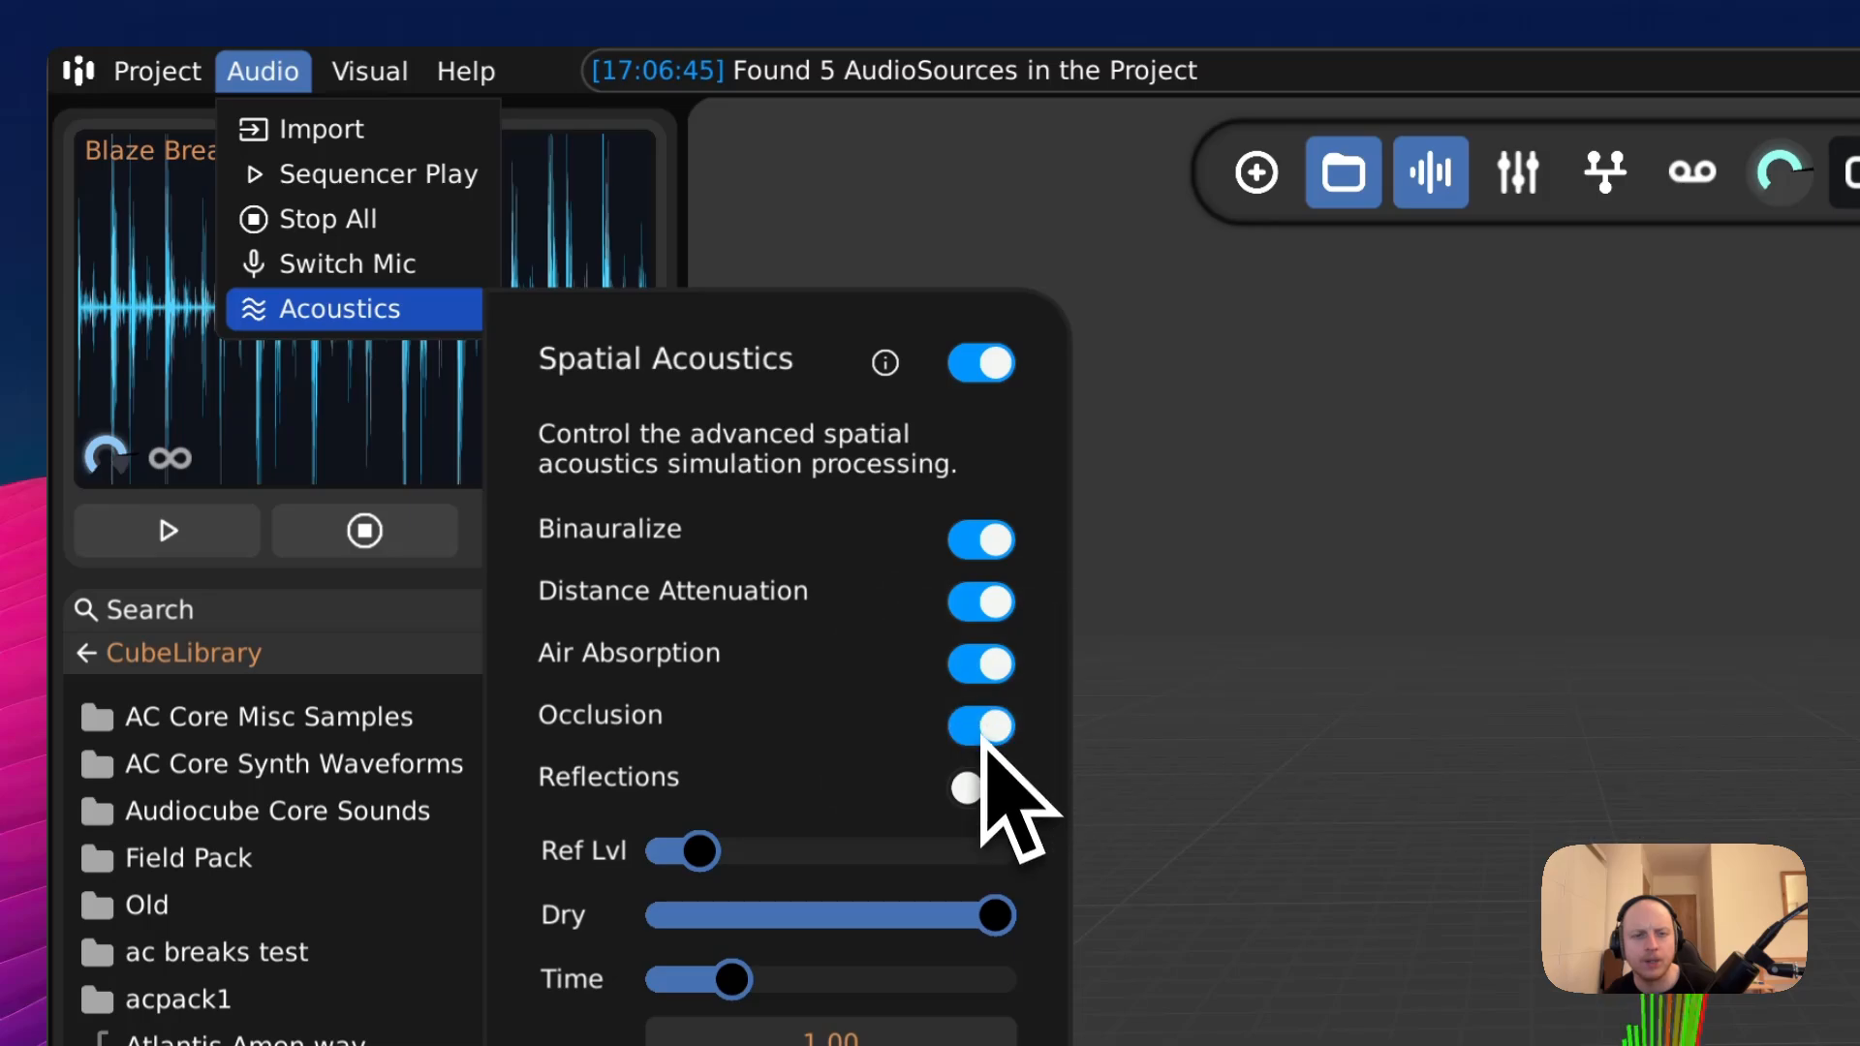
pyautogui.click(984, 787)
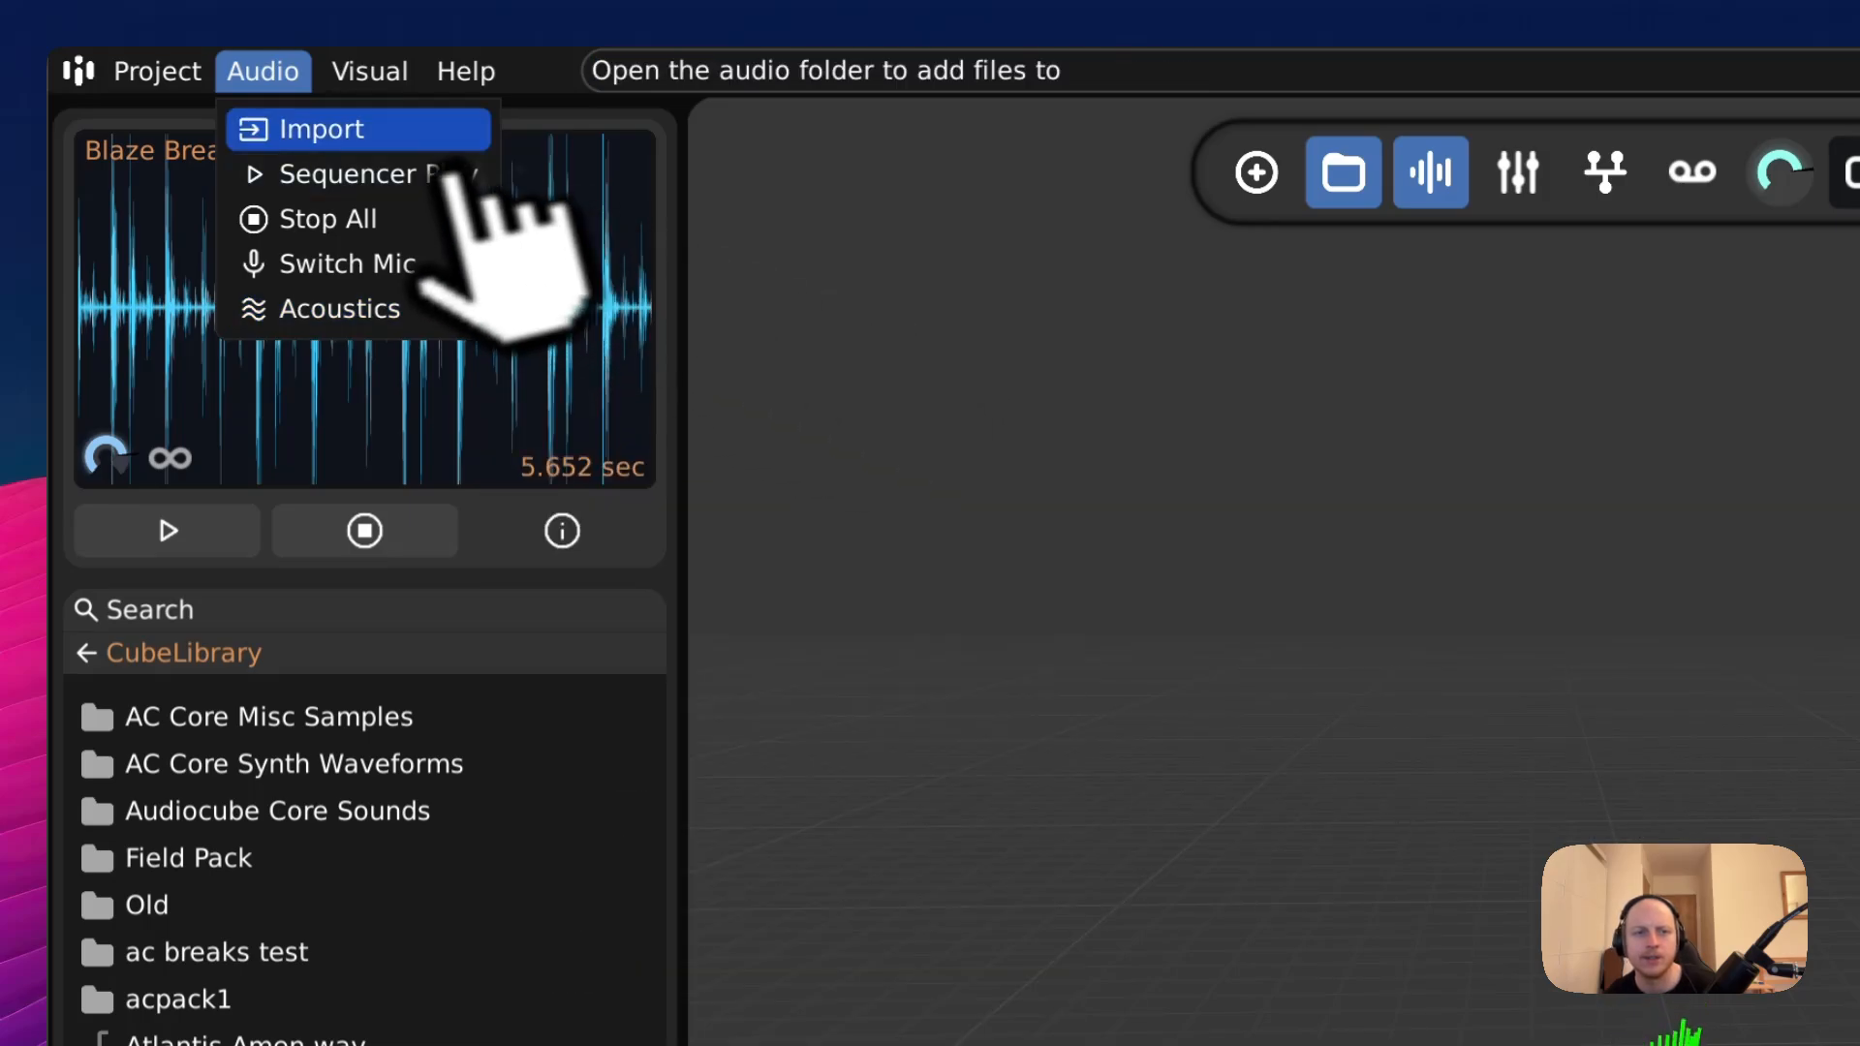
pyautogui.click(260, 71)
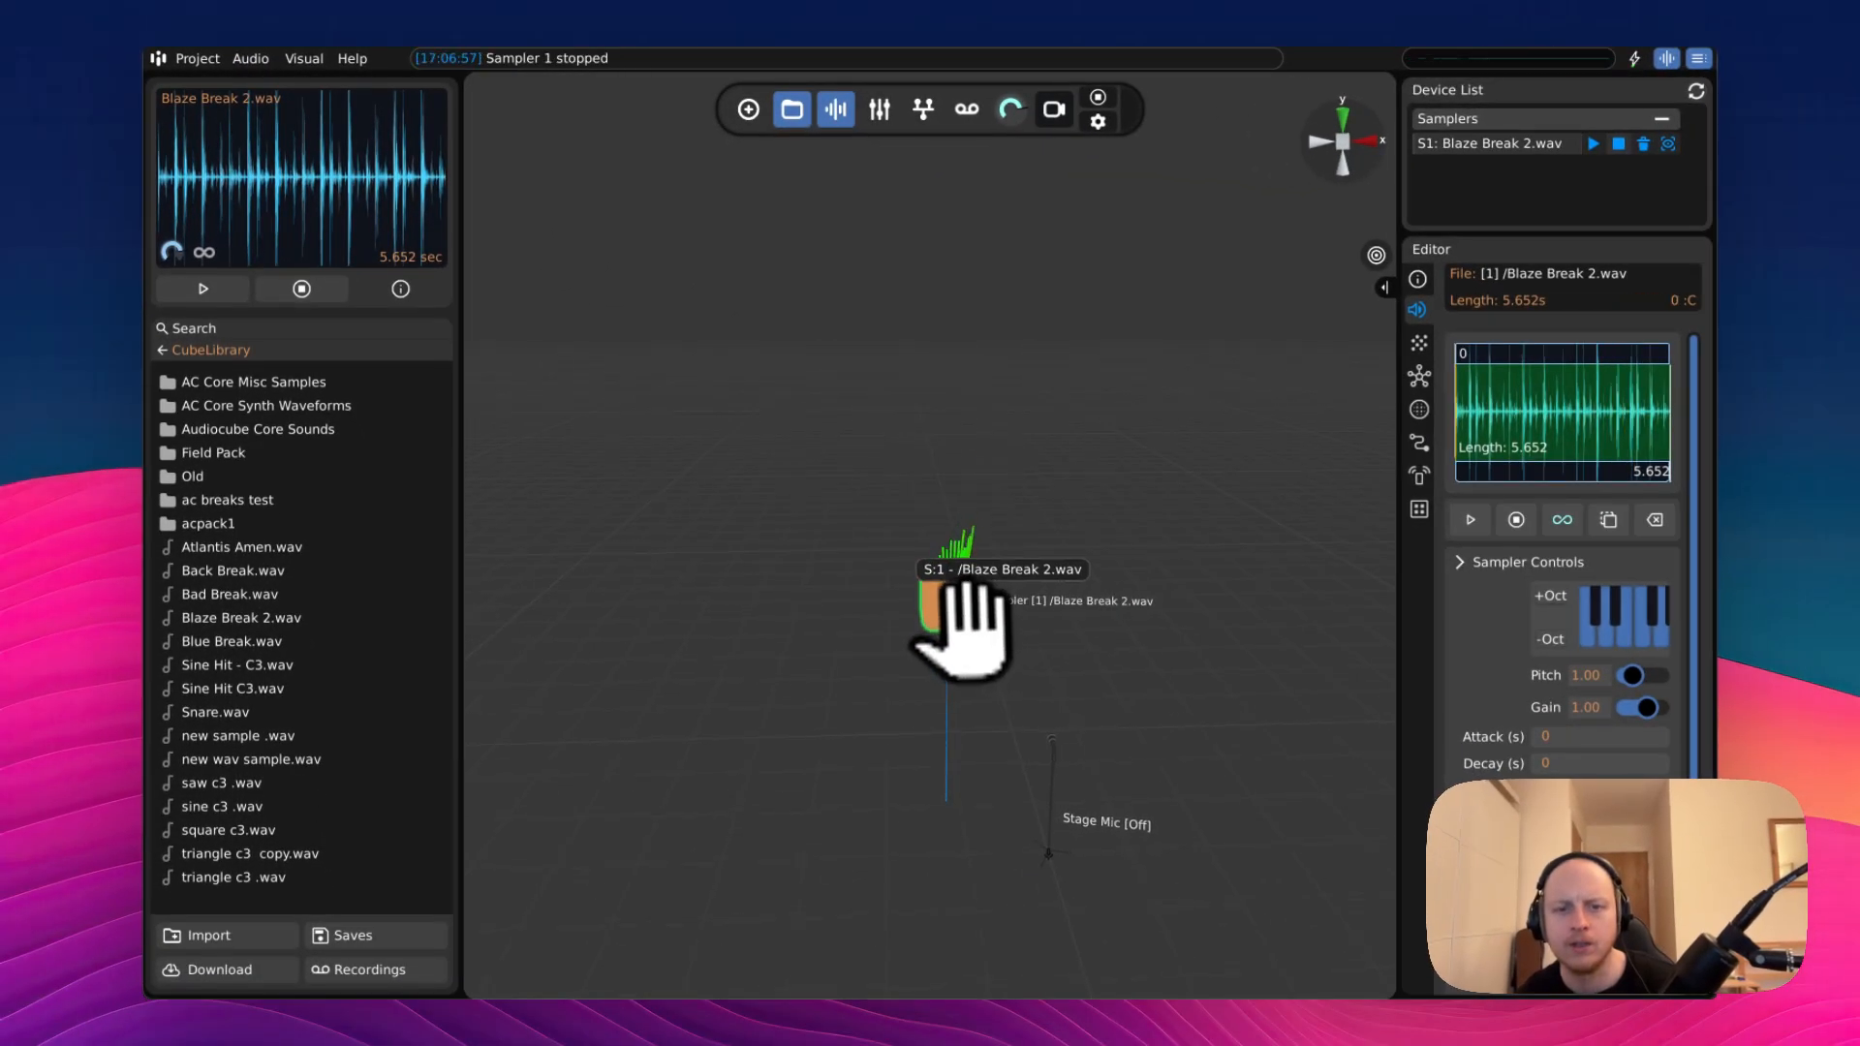
# - Move the Blaze Break 2.wav sampler to the right of the stage mic
pyautogui.moveTo(961, 630); pyautogui.dragTo(1233, 606)
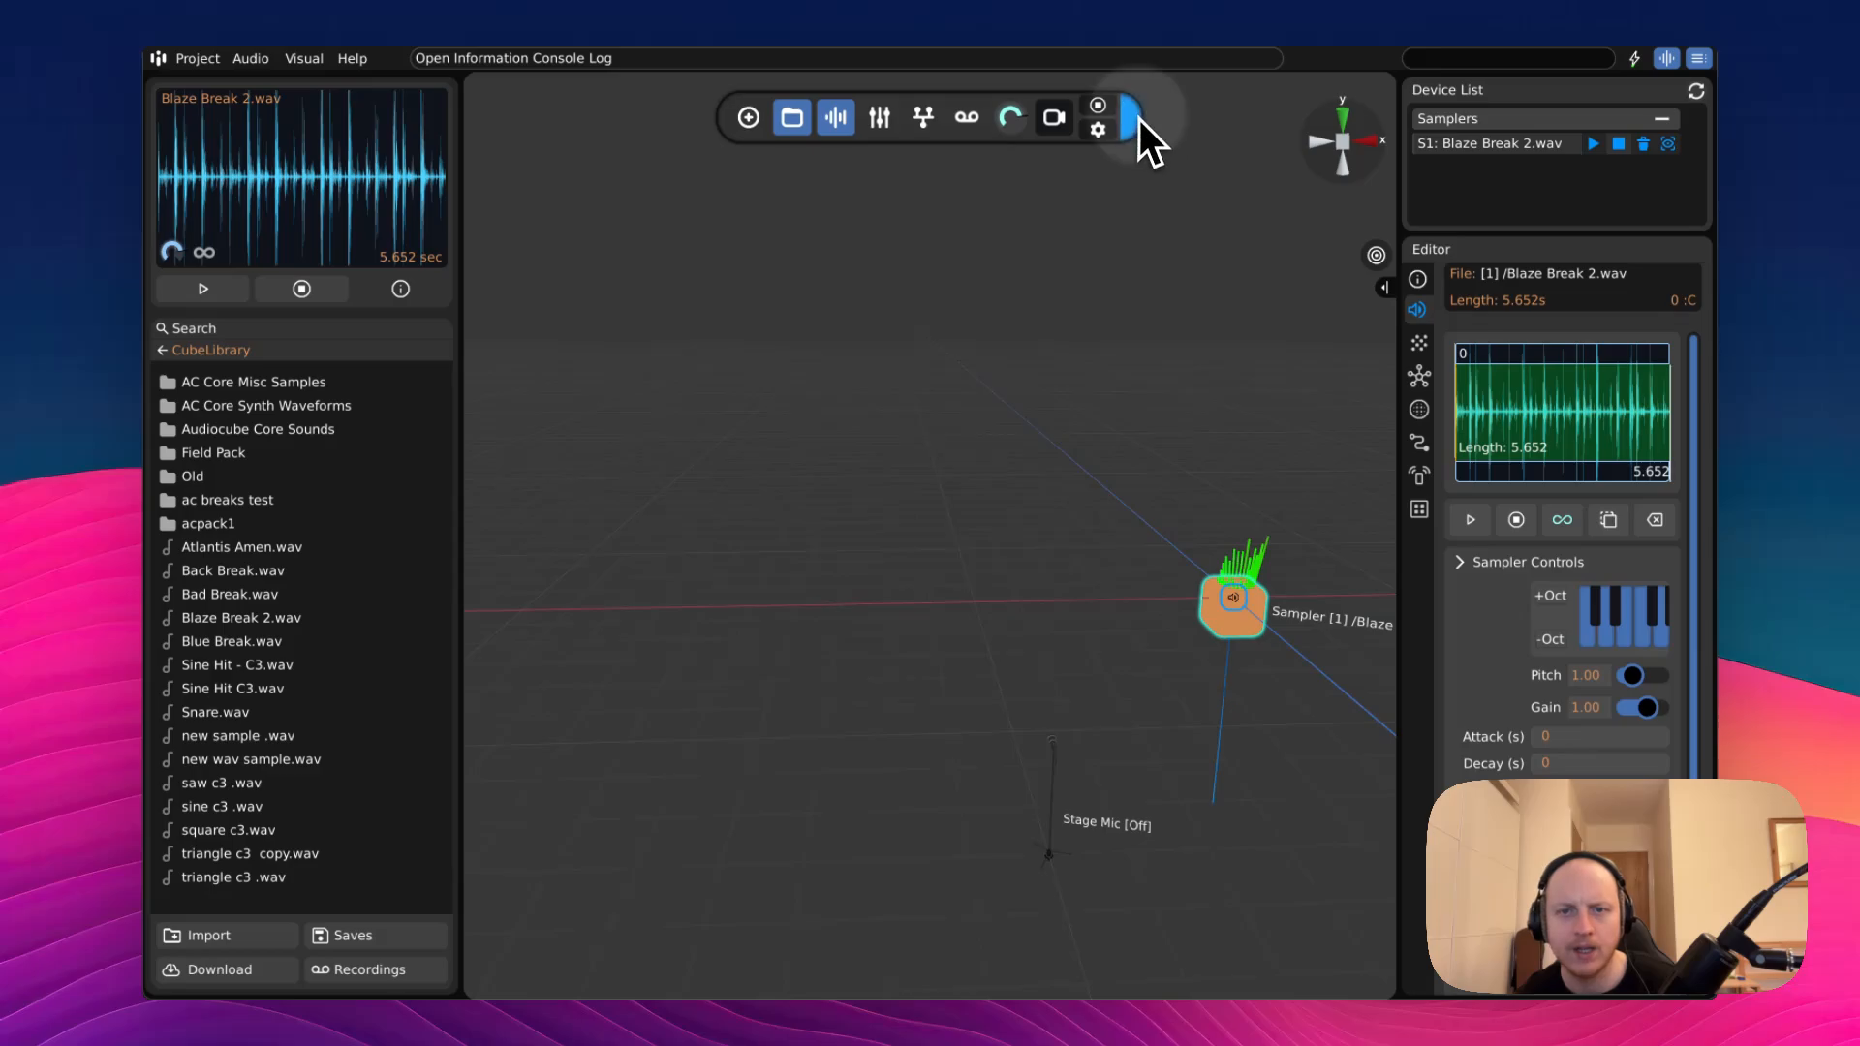
# - Reposition the floating toolbar slightly lower and hide the file browser and device editor
pyautogui.moveTo(1139, 119); pyautogui.dragTo(1140, 201)
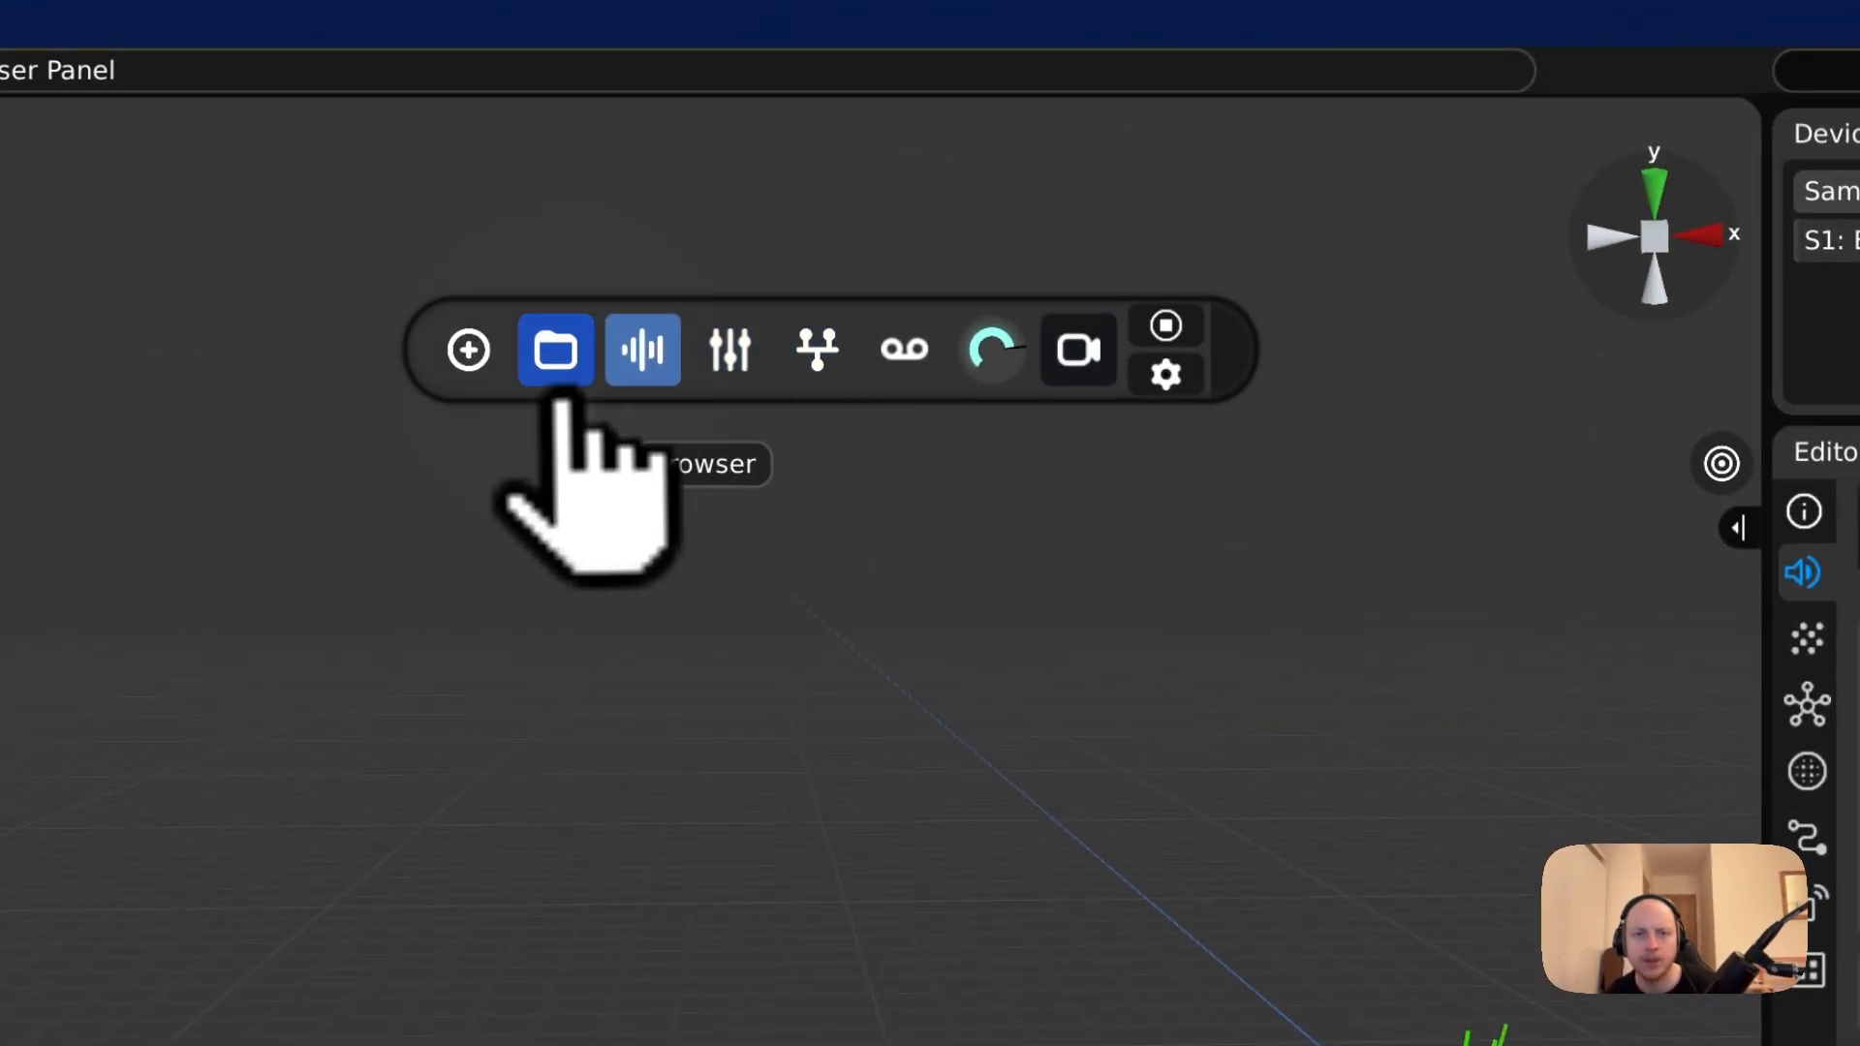
pyautogui.click(638, 380)
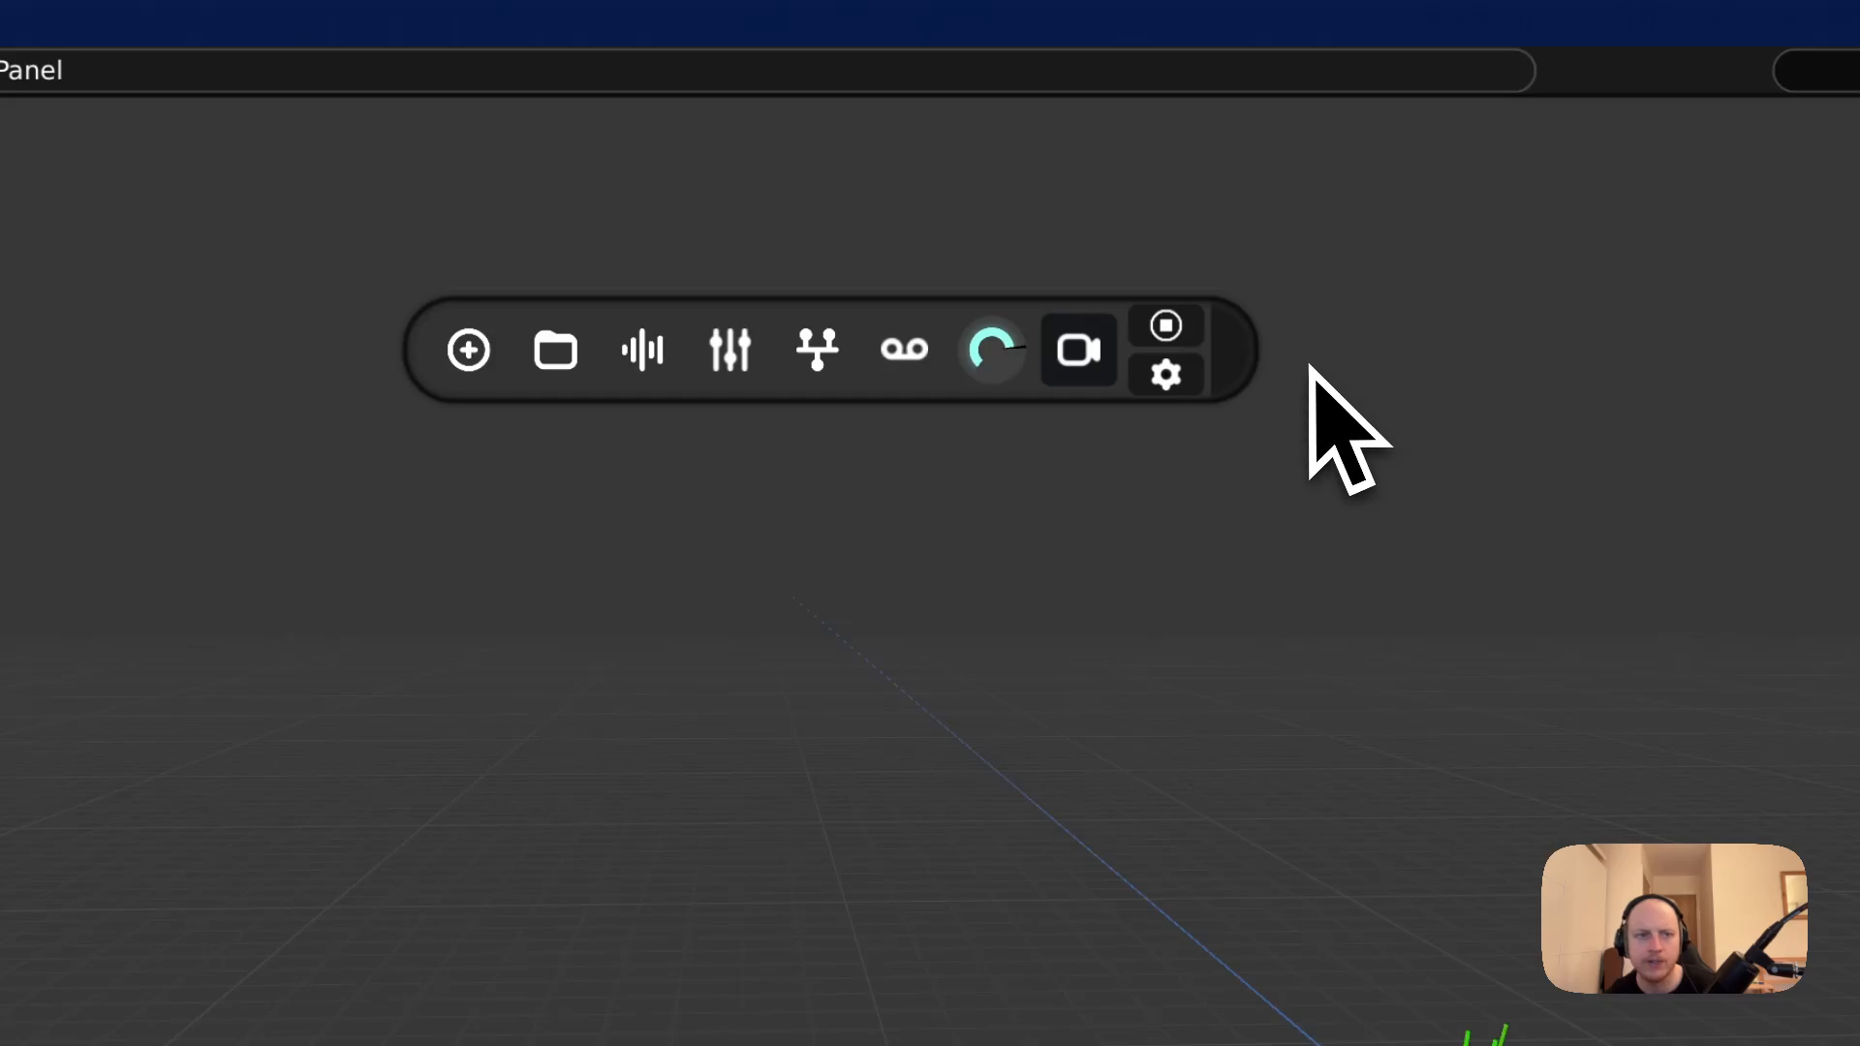
pyautogui.moveTo(1249, 371); pyautogui.dragTo(1236, 308)
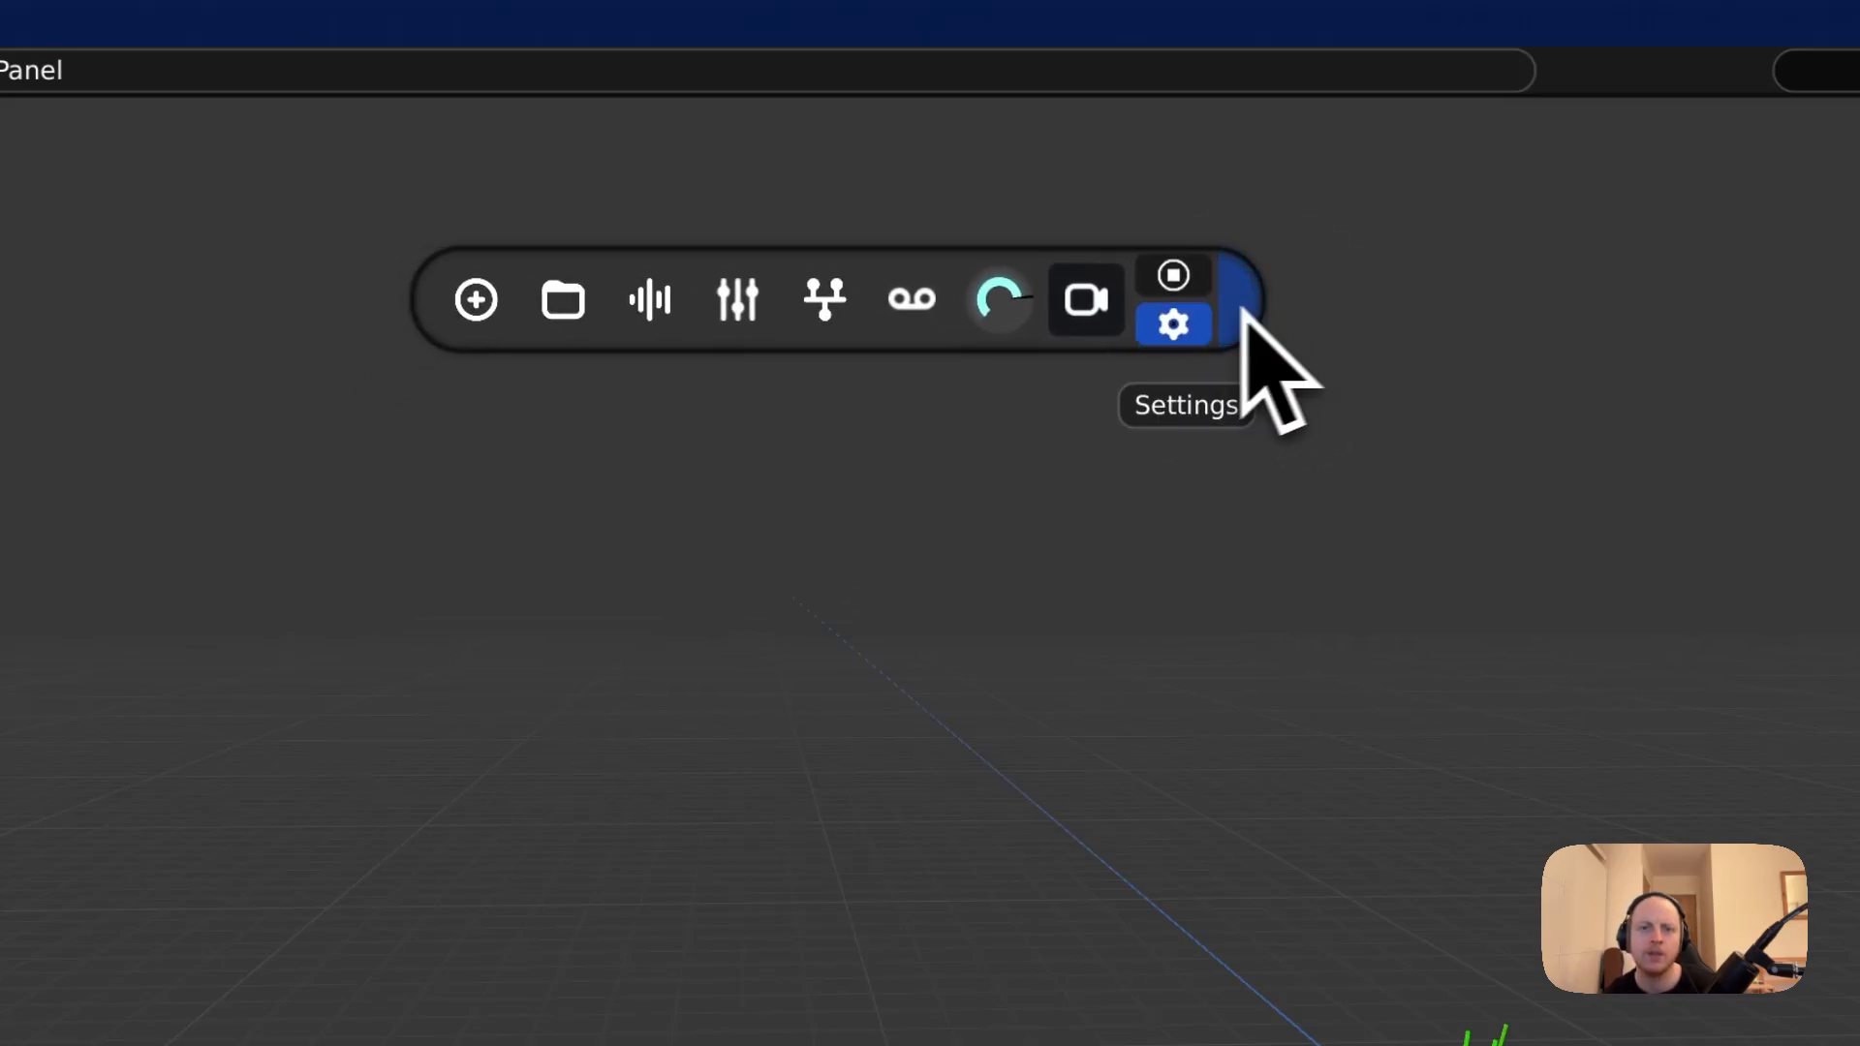
# - Place a second sampler, an emitter, an ambience device and a ticker across the scene
pyautogui.click(456, 301)
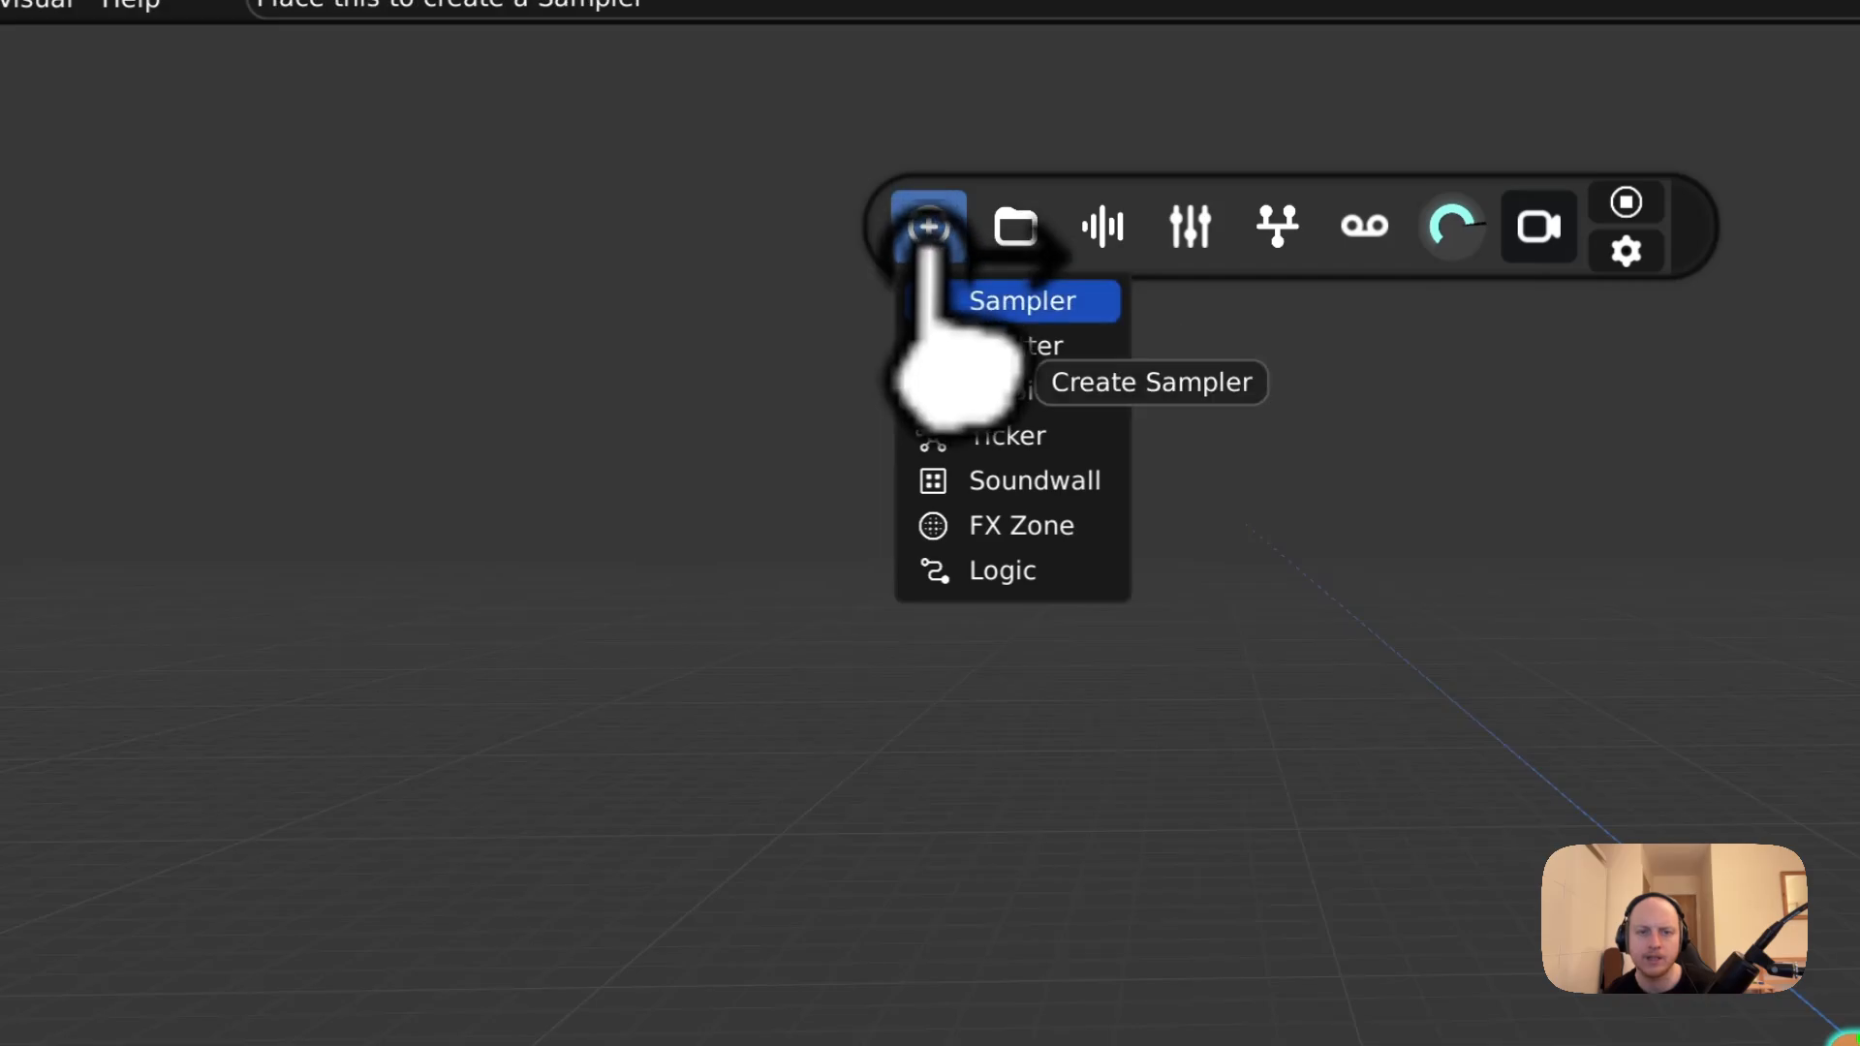
pyautogui.moveTo(957, 298); pyautogui.dragTo(577, 591)
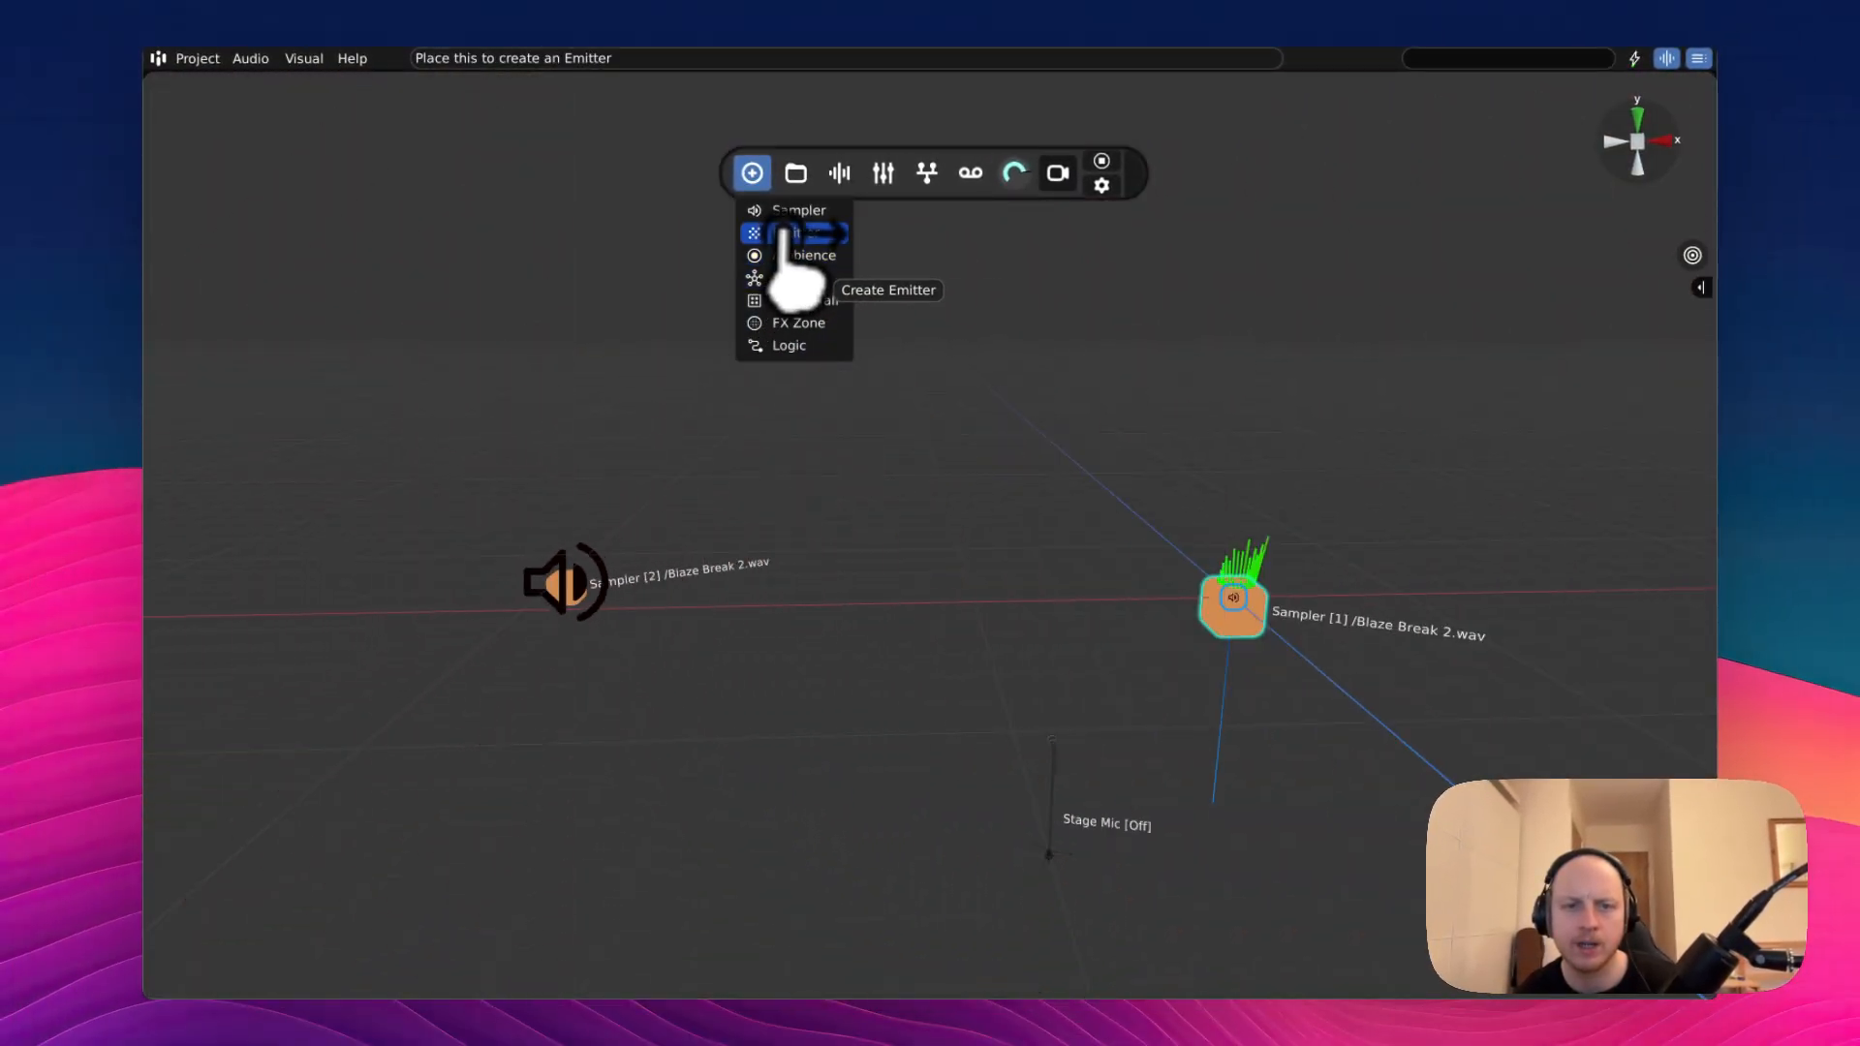
pyautogui.moveTo(785, 232); pyautogui.dragTo(799, 581)
pyautogui.moveTo(785, 256); pyautogui.dragTo(1021, 579)
pyautogui.moveTo(784, 278); pyautogui.dragTo(1104, 524)
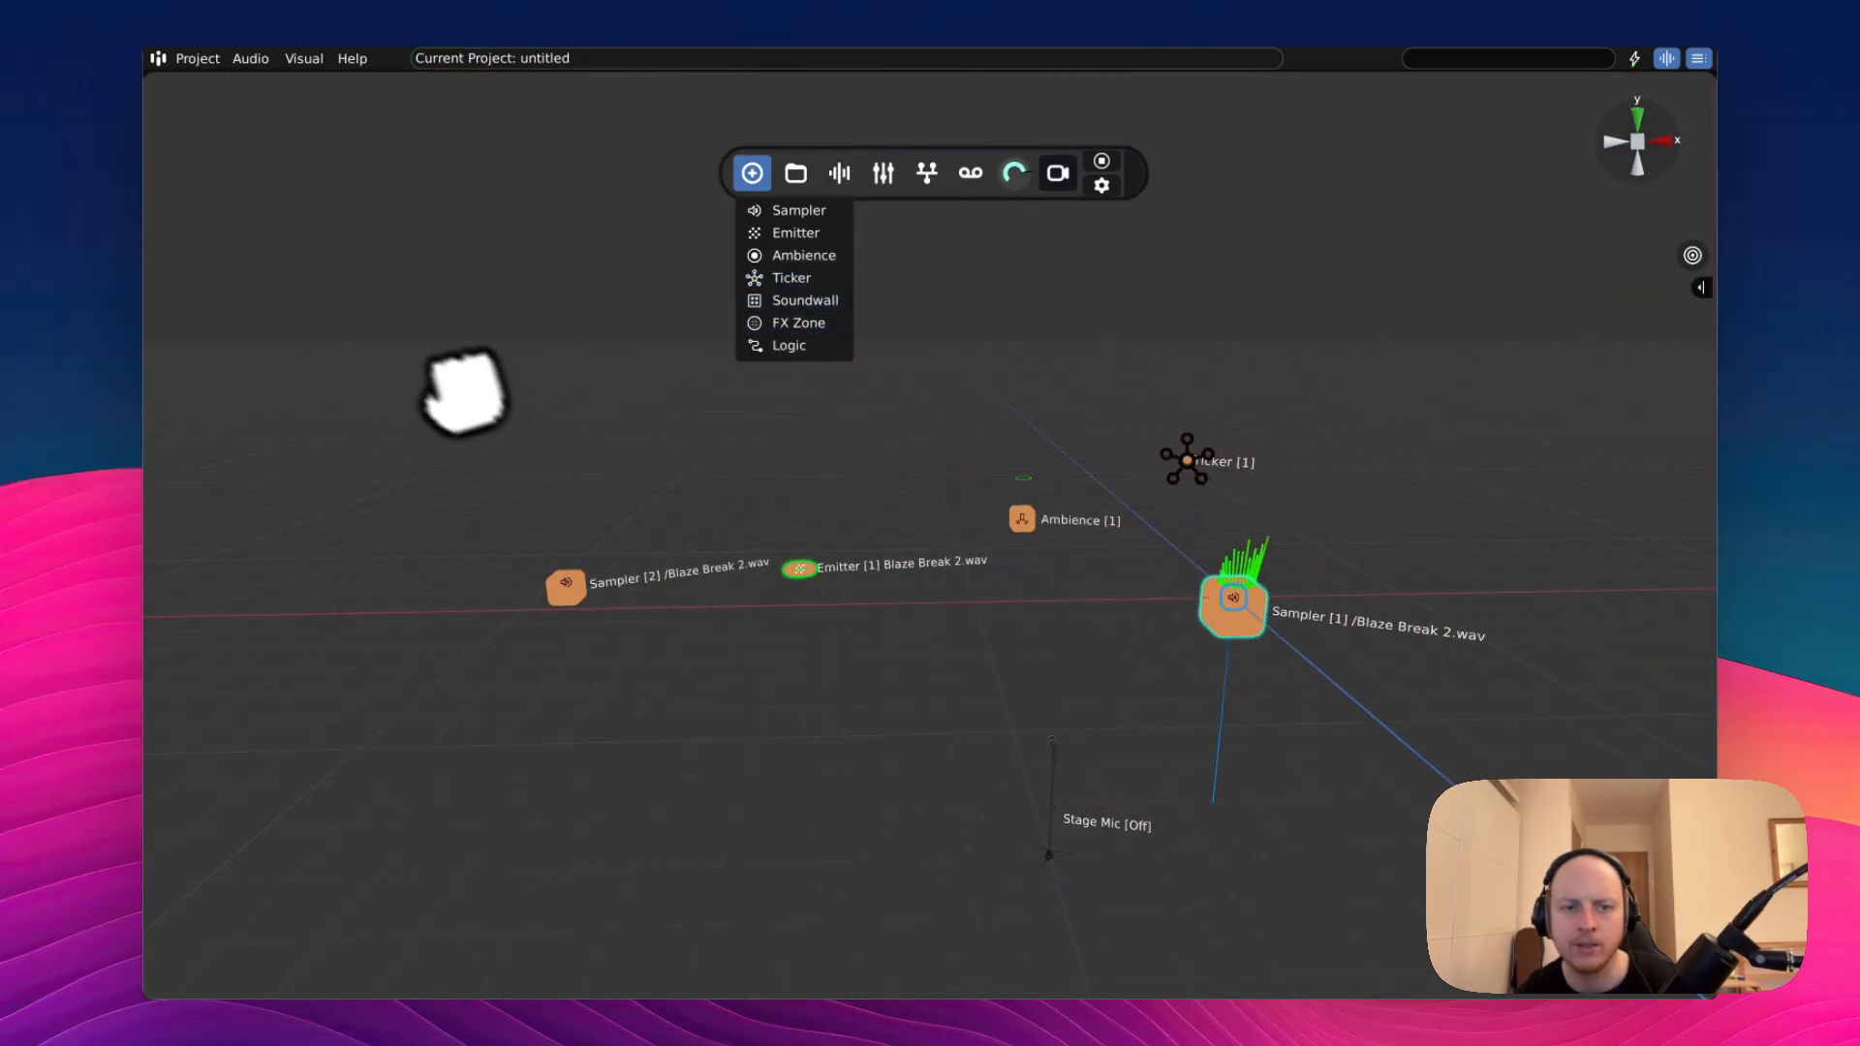
# - Select all five devices in the scene and delete them
pyautogui.moveTo(366, 272); pyautogui.dragTo(1379, 730)
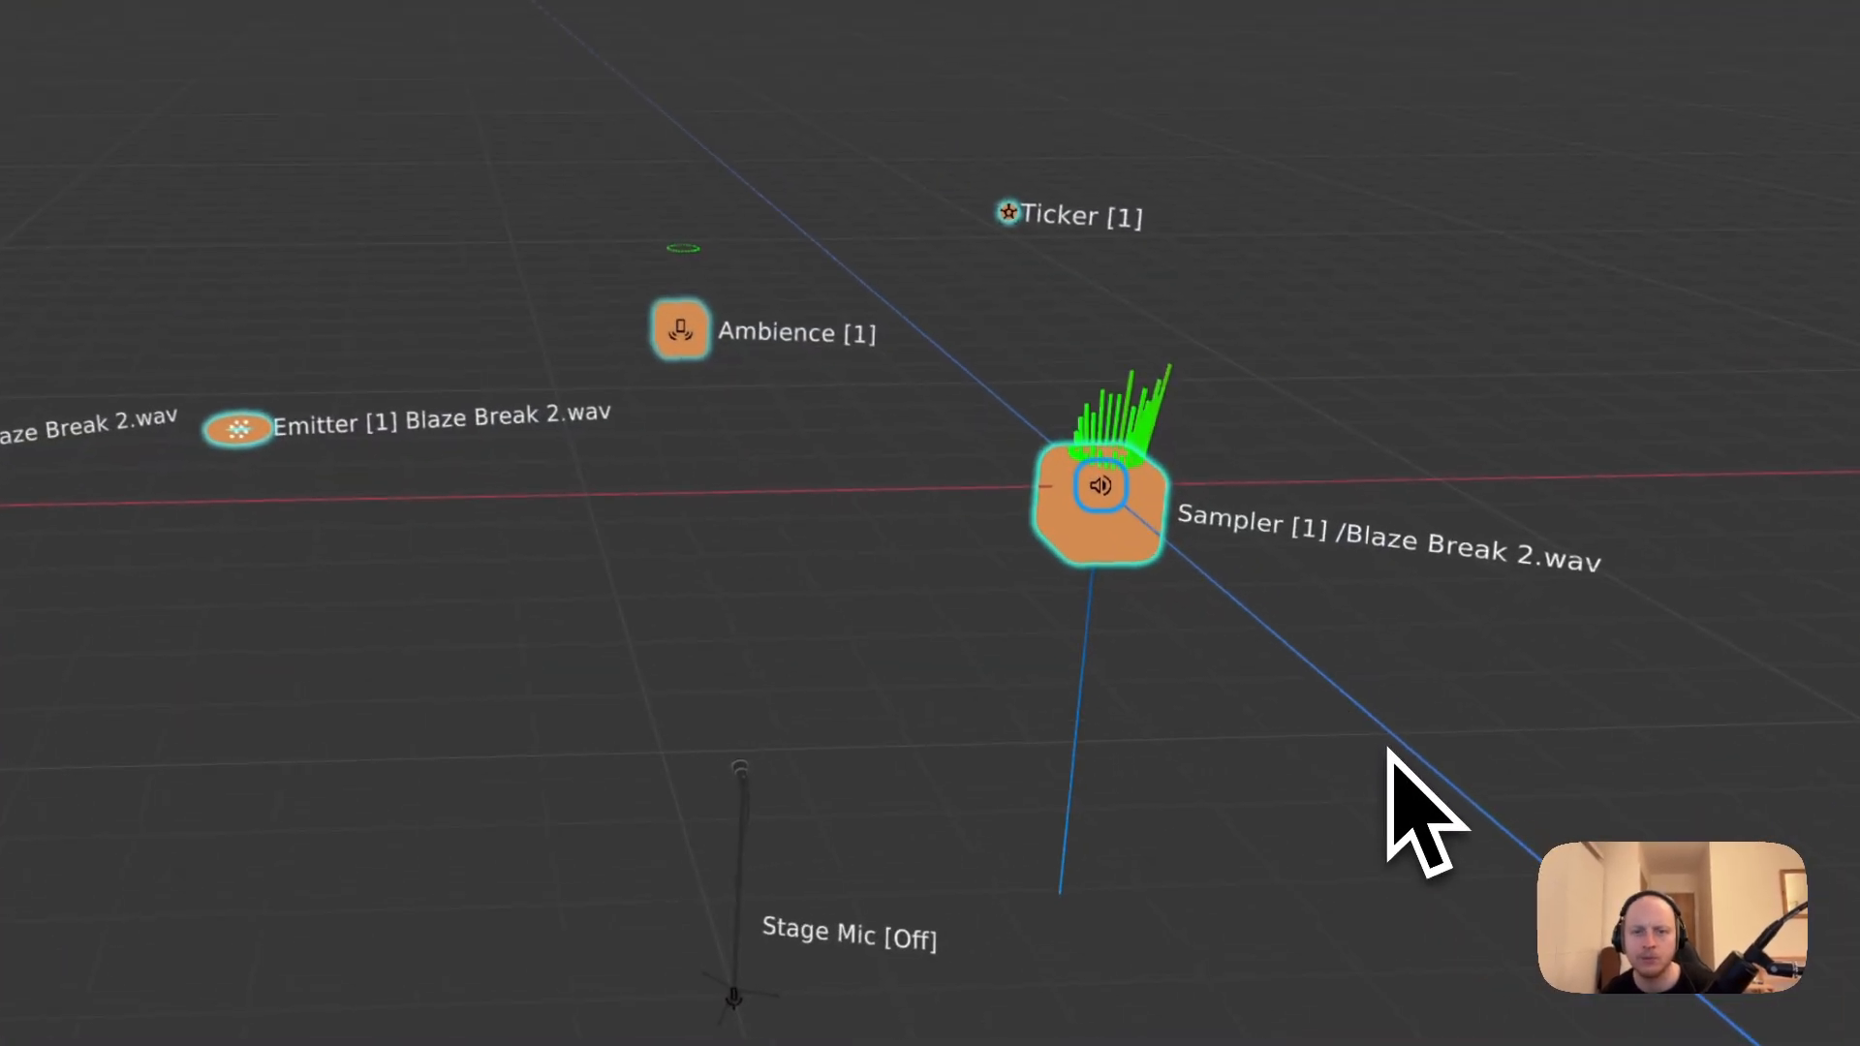
pyautogui.rightClick(1024, 520)
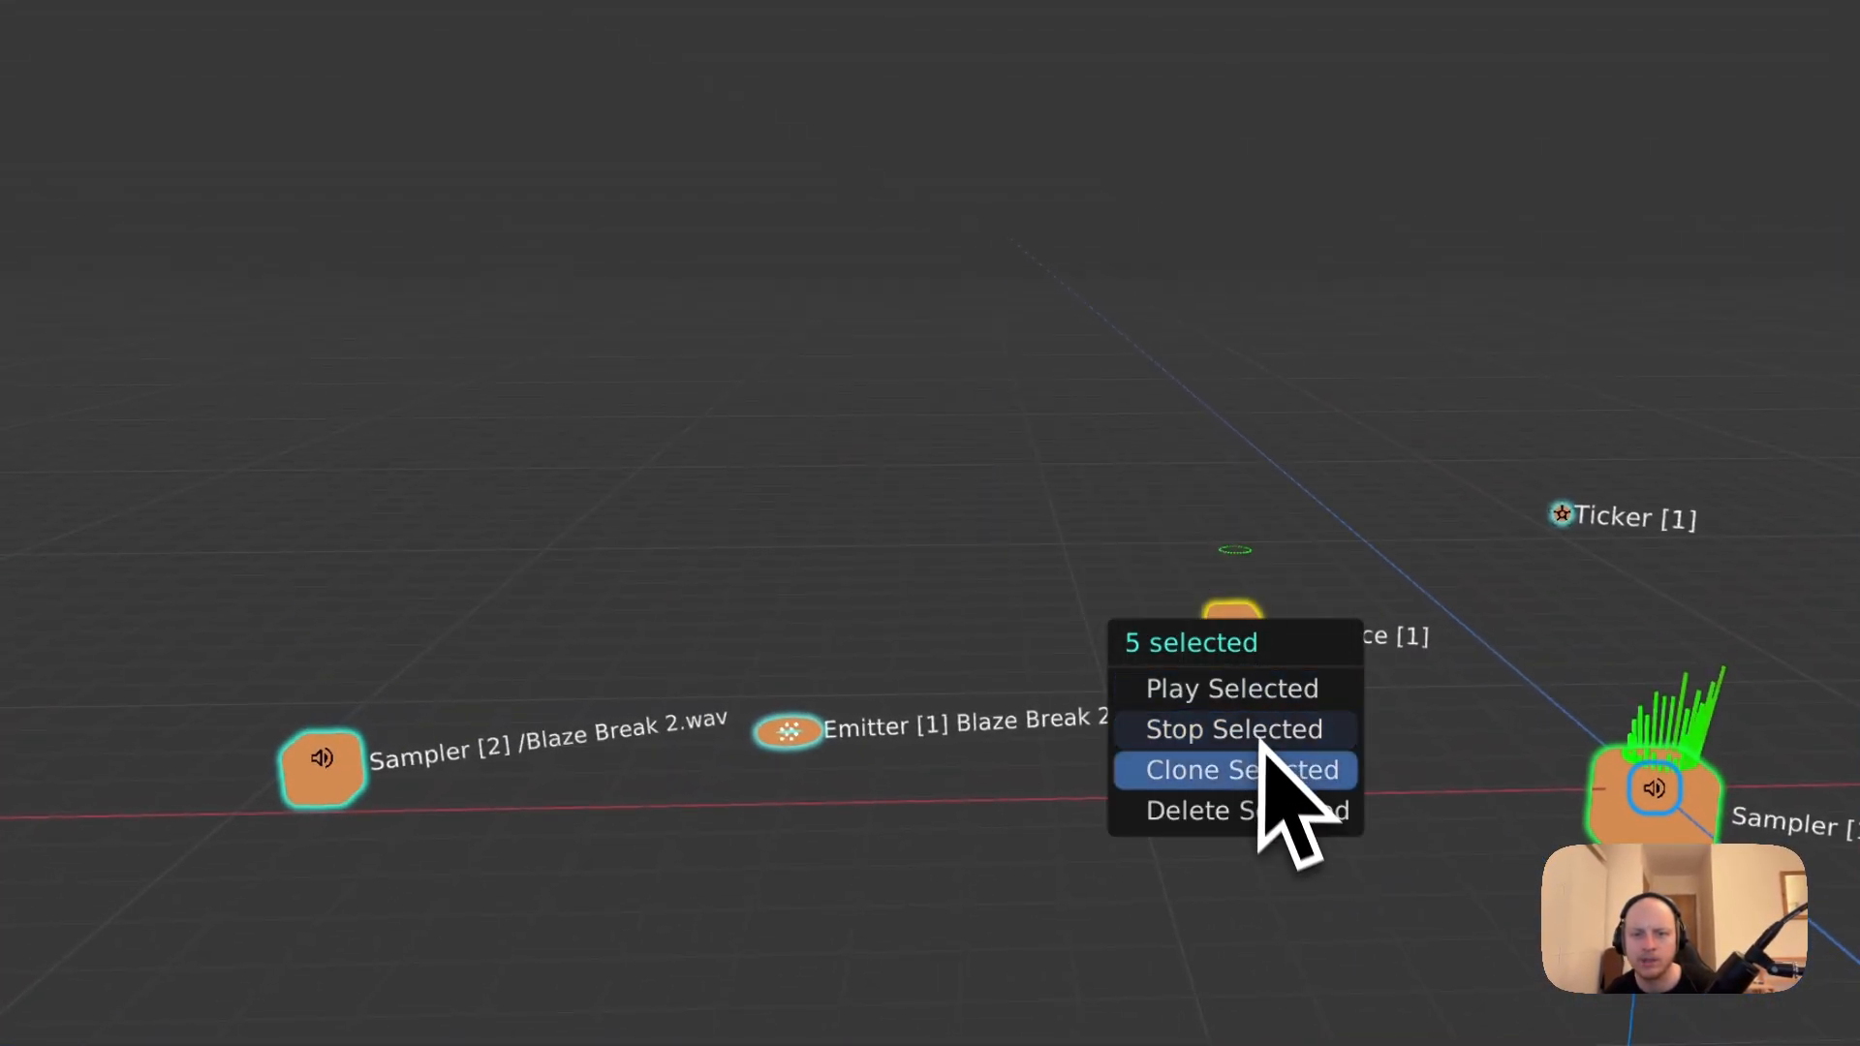
pyautogui.click(1275, 814)
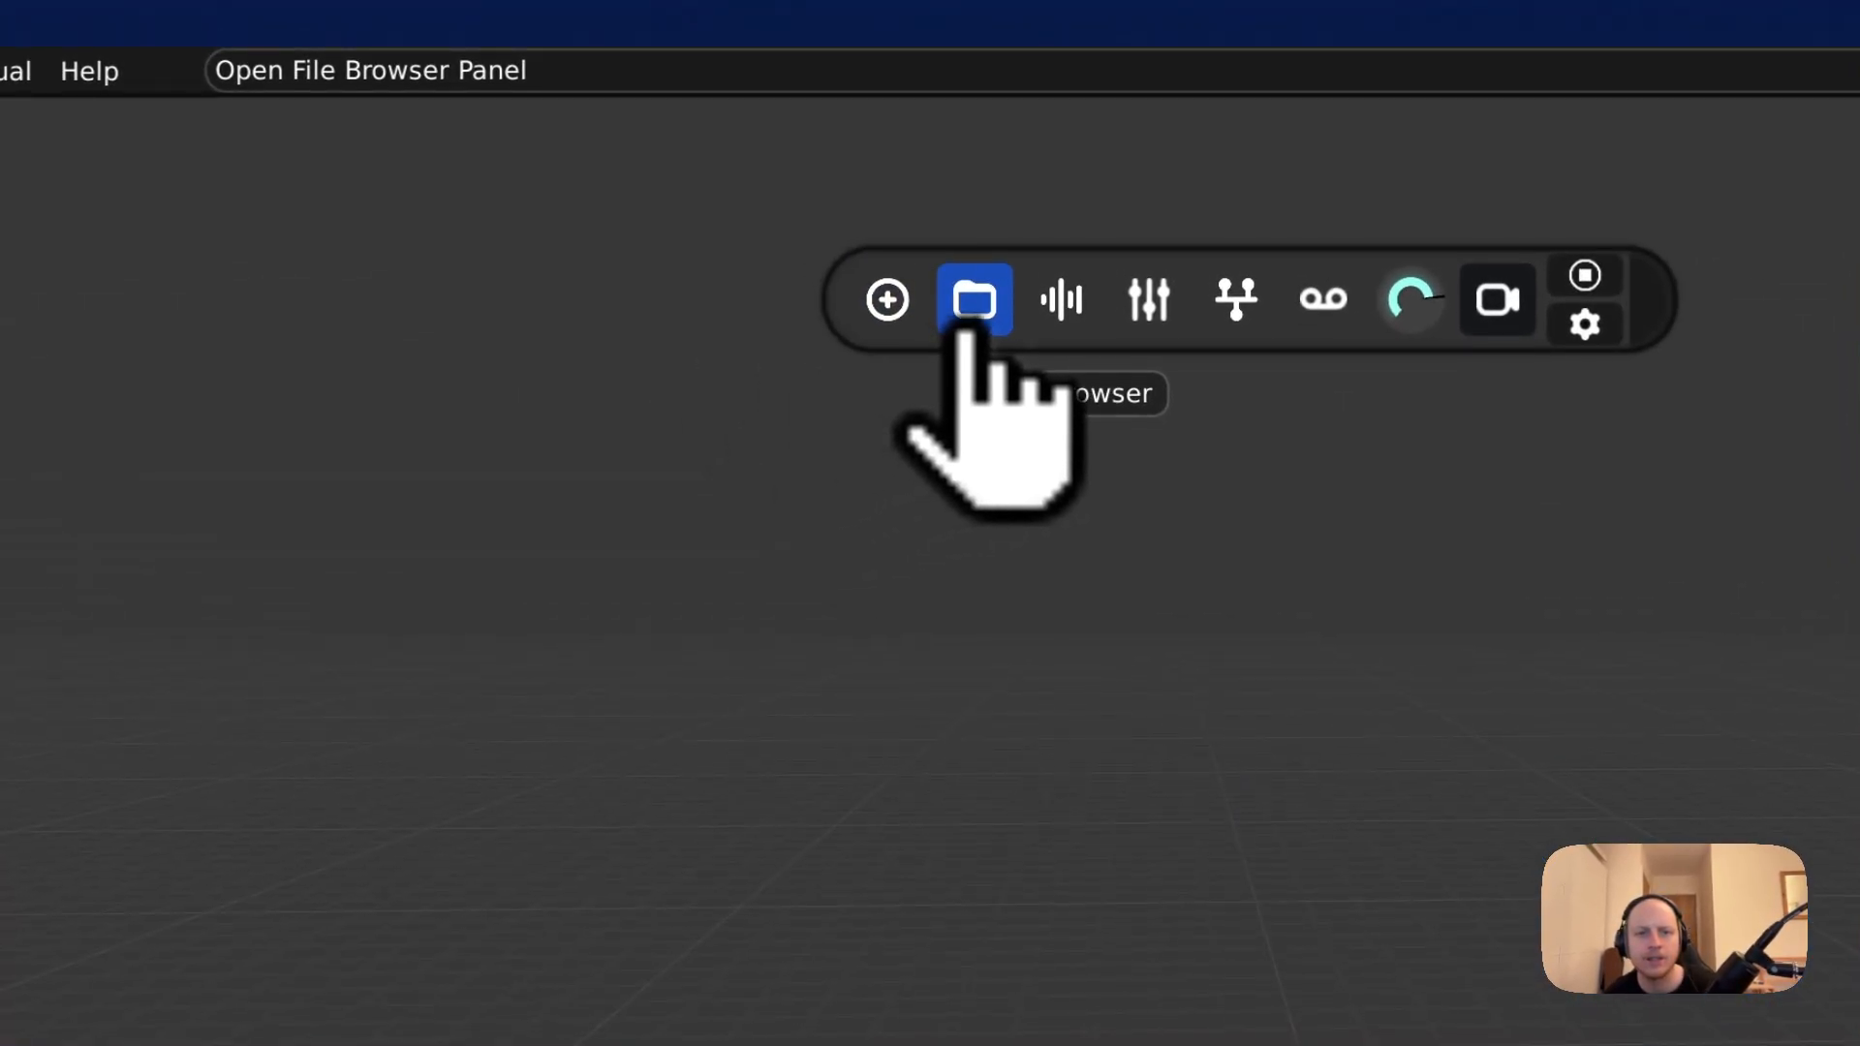
# - Show the file browser to view the CubeLibrary contents and hide it again
pyautogui.click(967, 329)
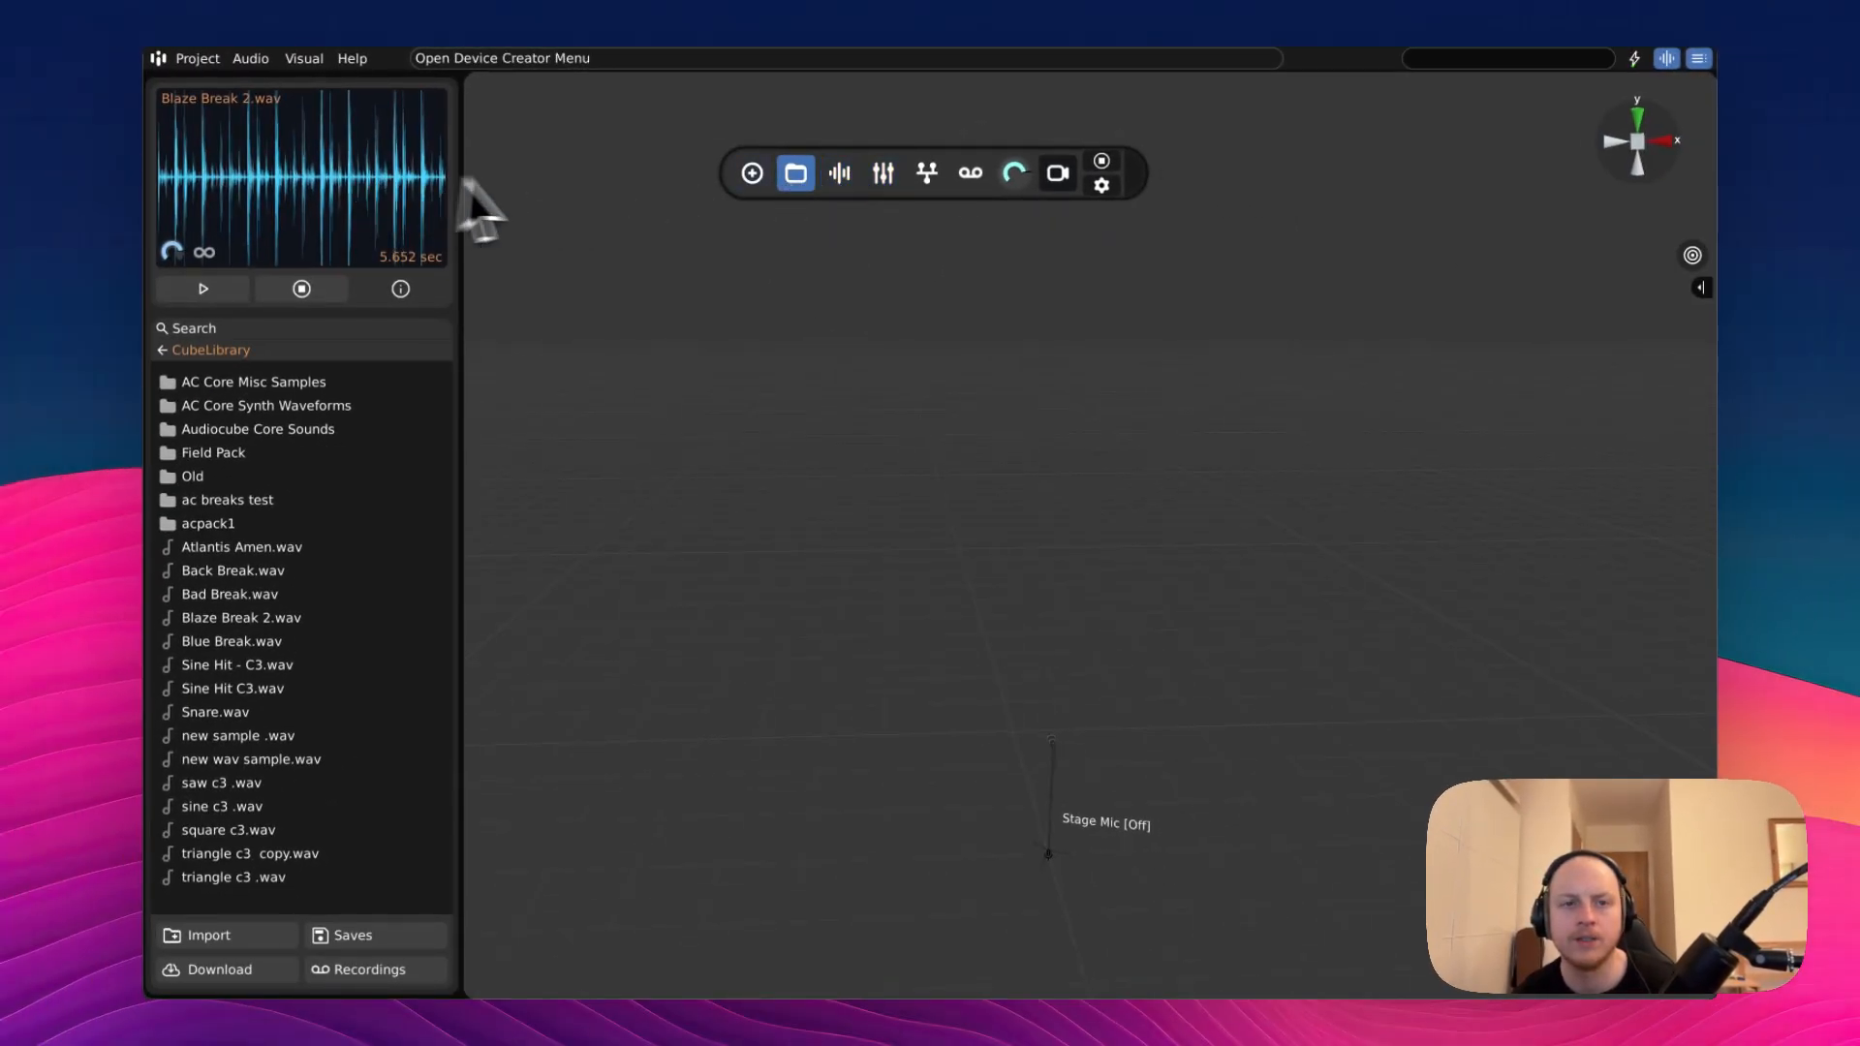
pyautogui.click(796, 174)
pyautogui.click(796, 174)
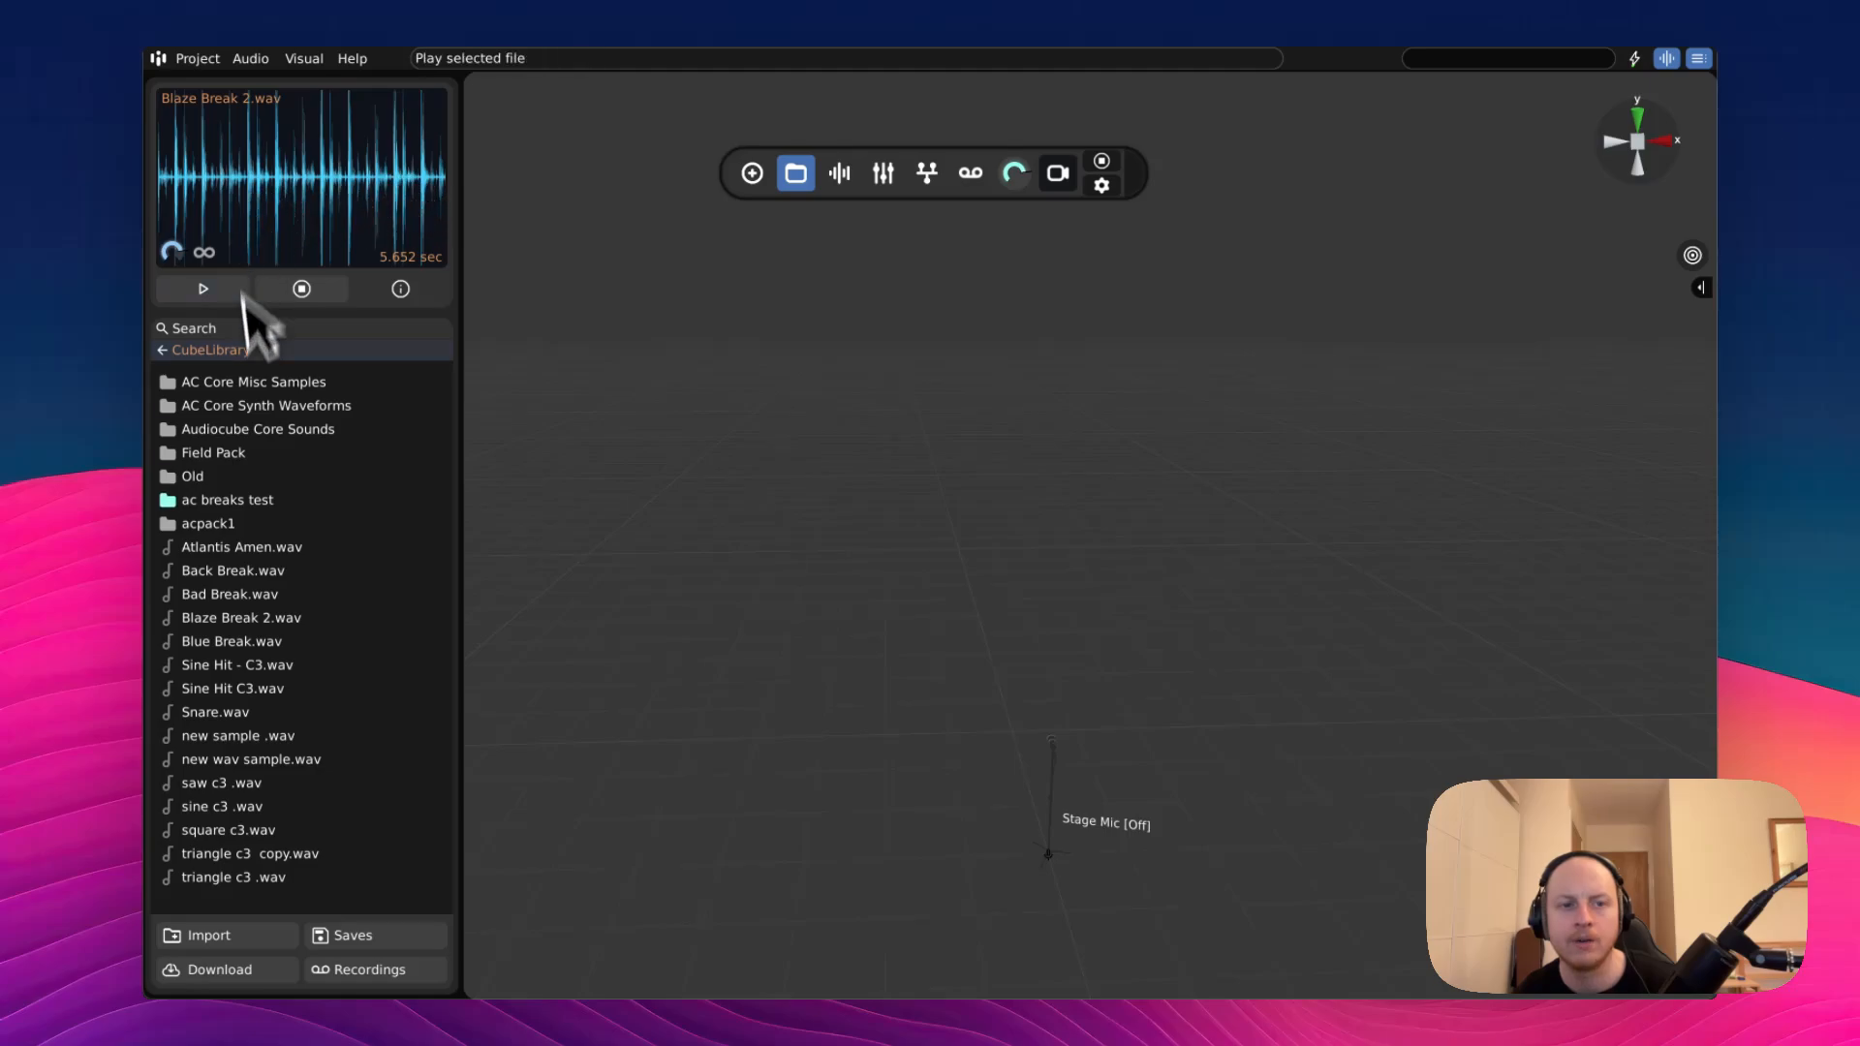
pyautogui.click(800, 189)
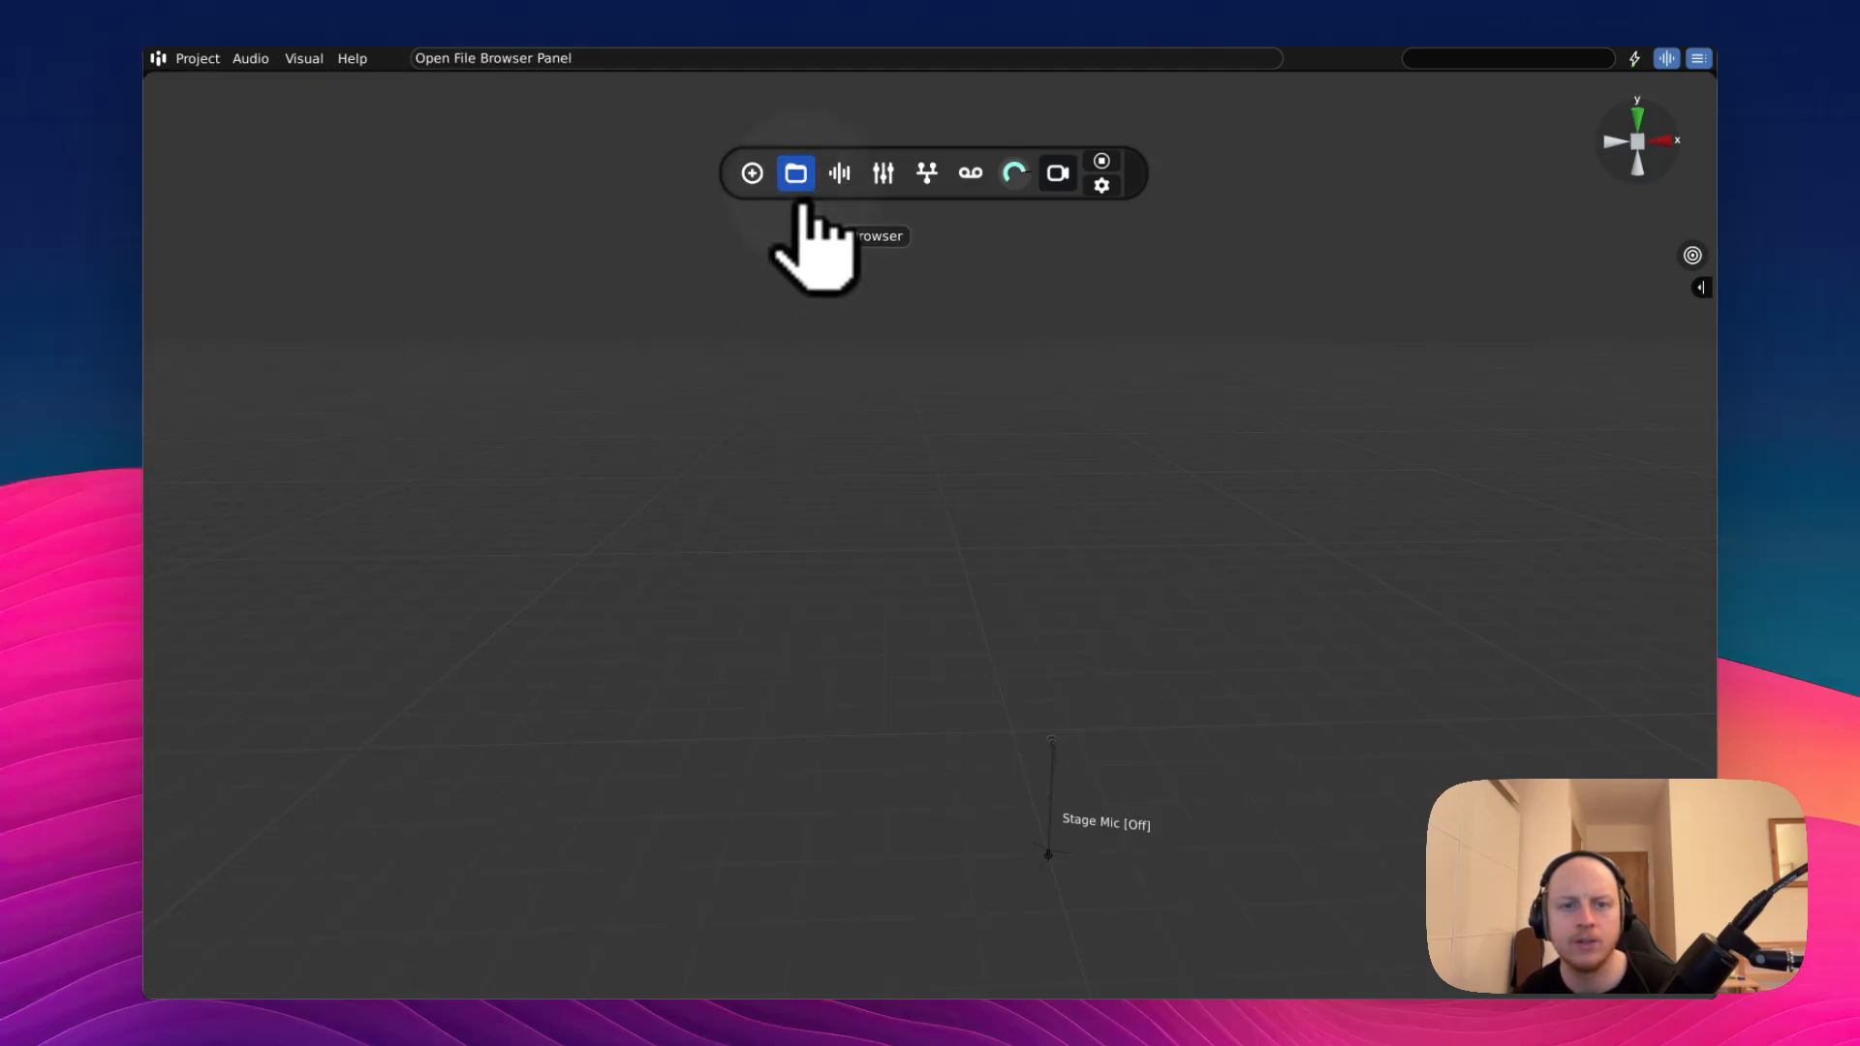
# - Open the device editor and widen its panel
pyautogui.click(832, 200)
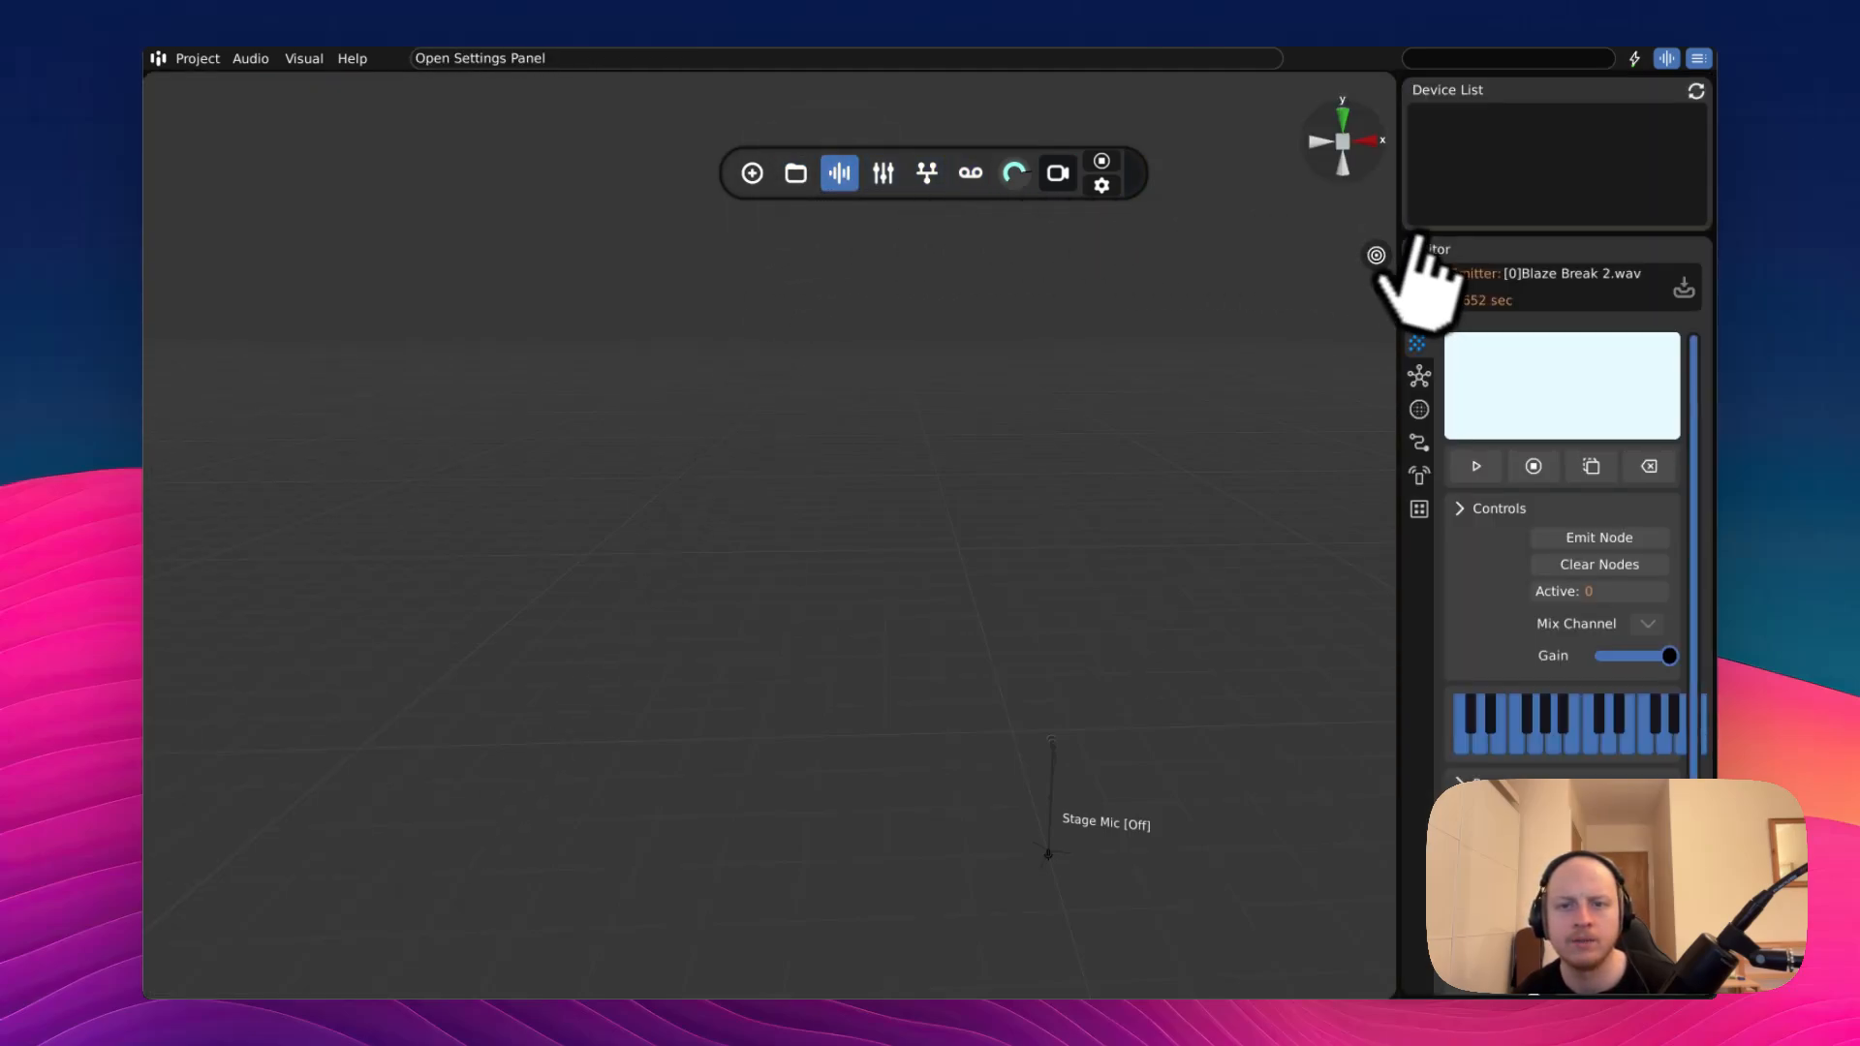
pyautogui.moveTo(1402, 380); pyautogui.dragTo(1329, 383)
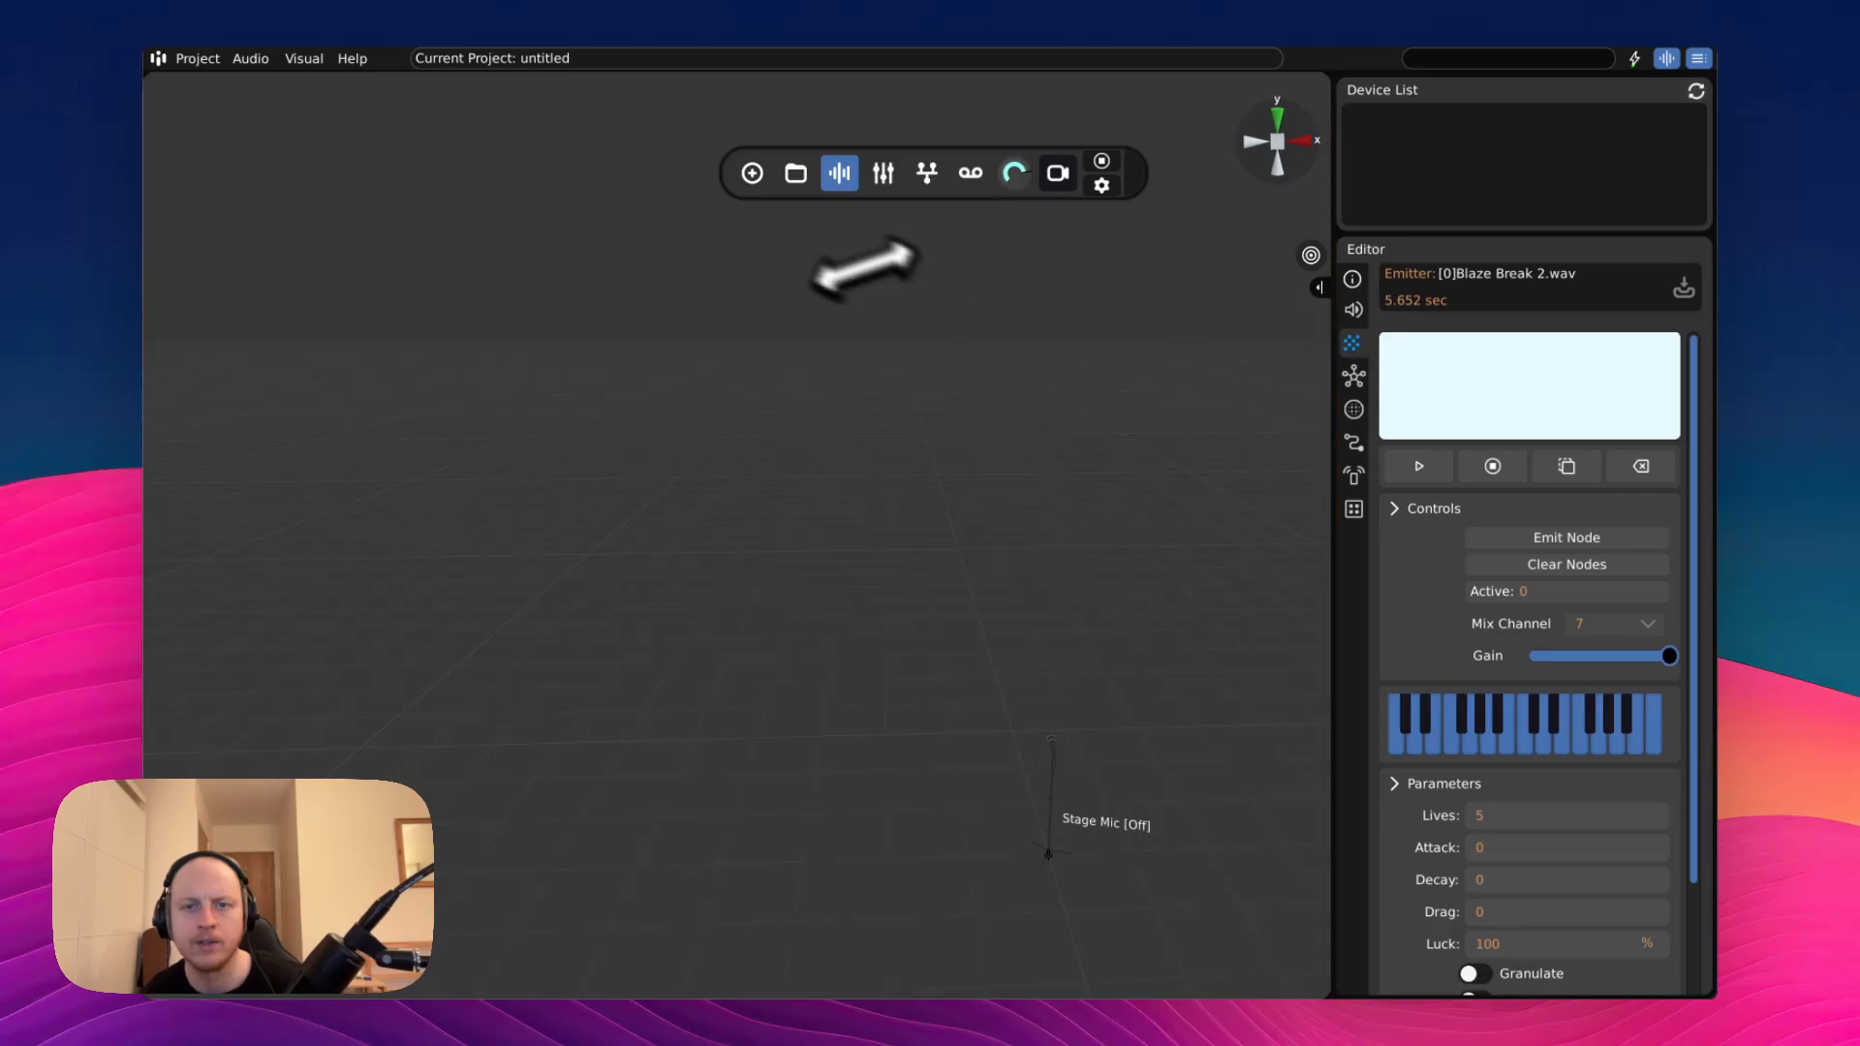
# - Place a Blaze Break 2.wav sampler and emitter in the scene and move the emitter up to the sampler's right
pyautogui.click(751, 173)
pyautogui.moveTo(797, 210); pyautogui.dragTo(945, 601)
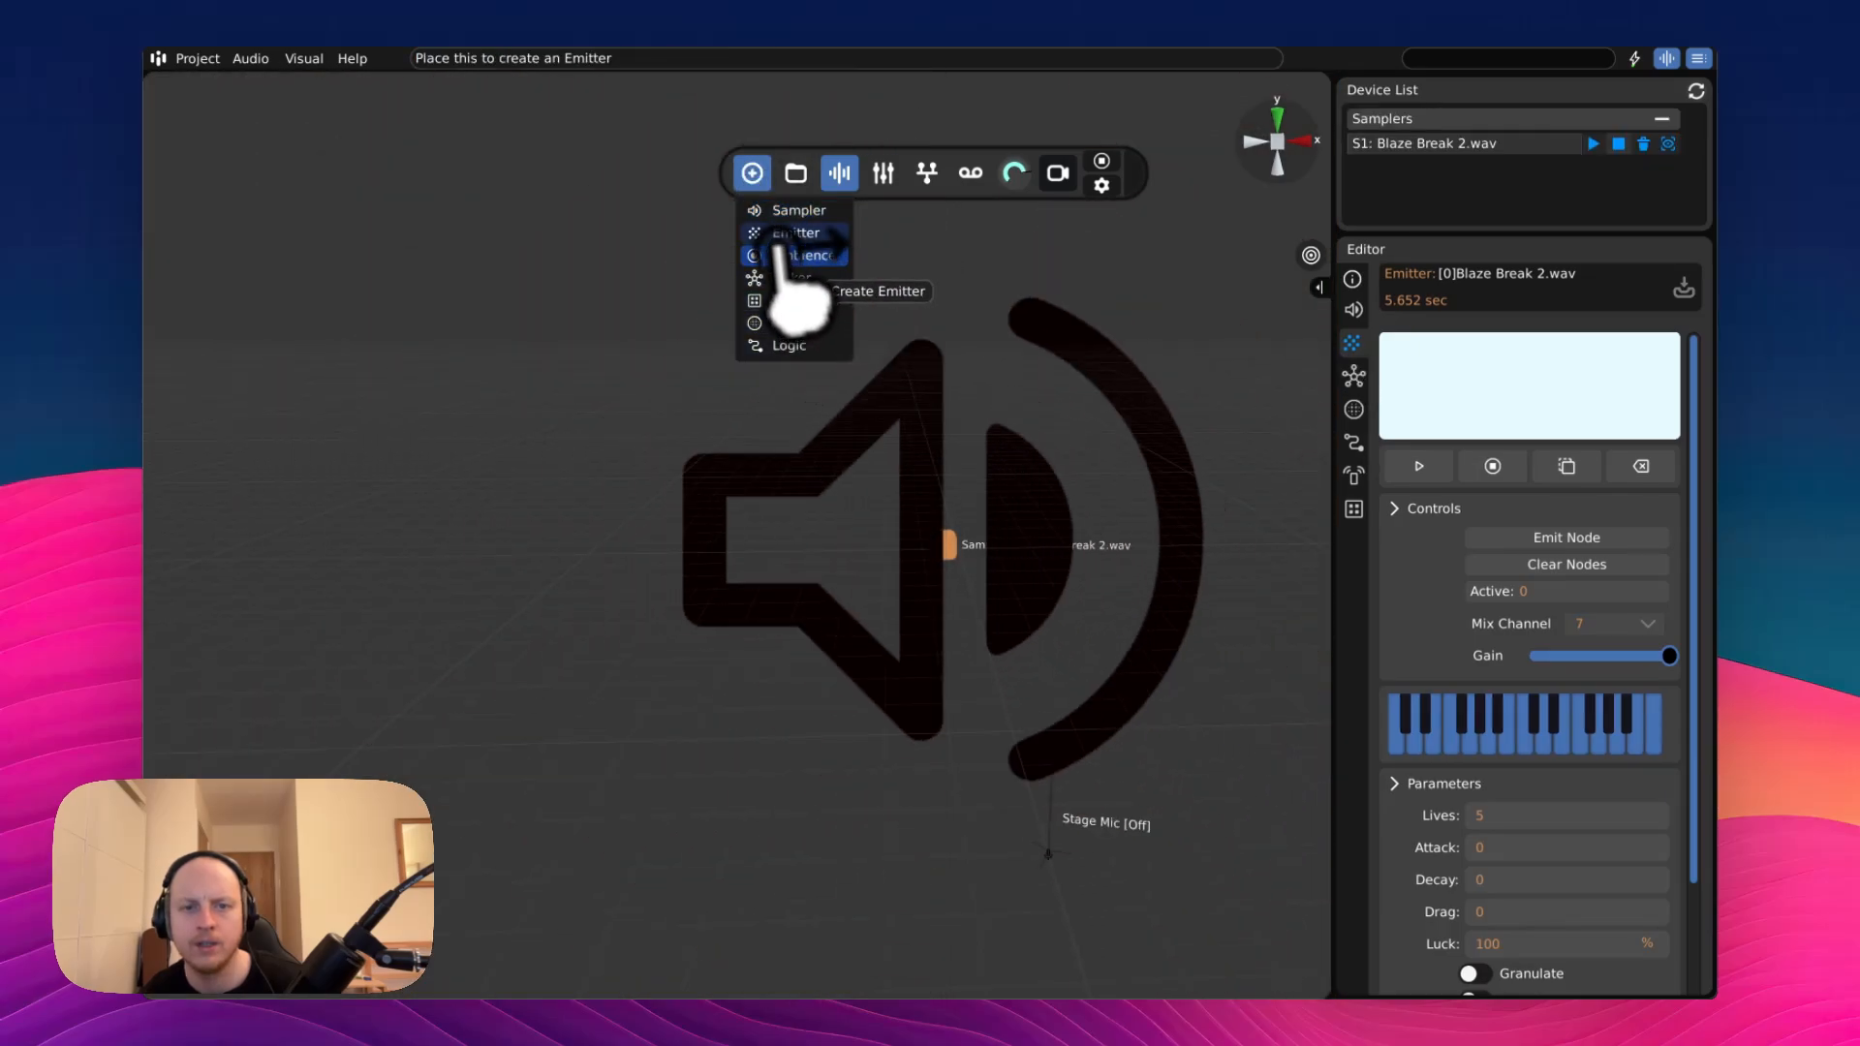
pyautogui.moveTo(796, 233); pyautogui.dragTo(824, 431)
pyautogui.click(744, 186)
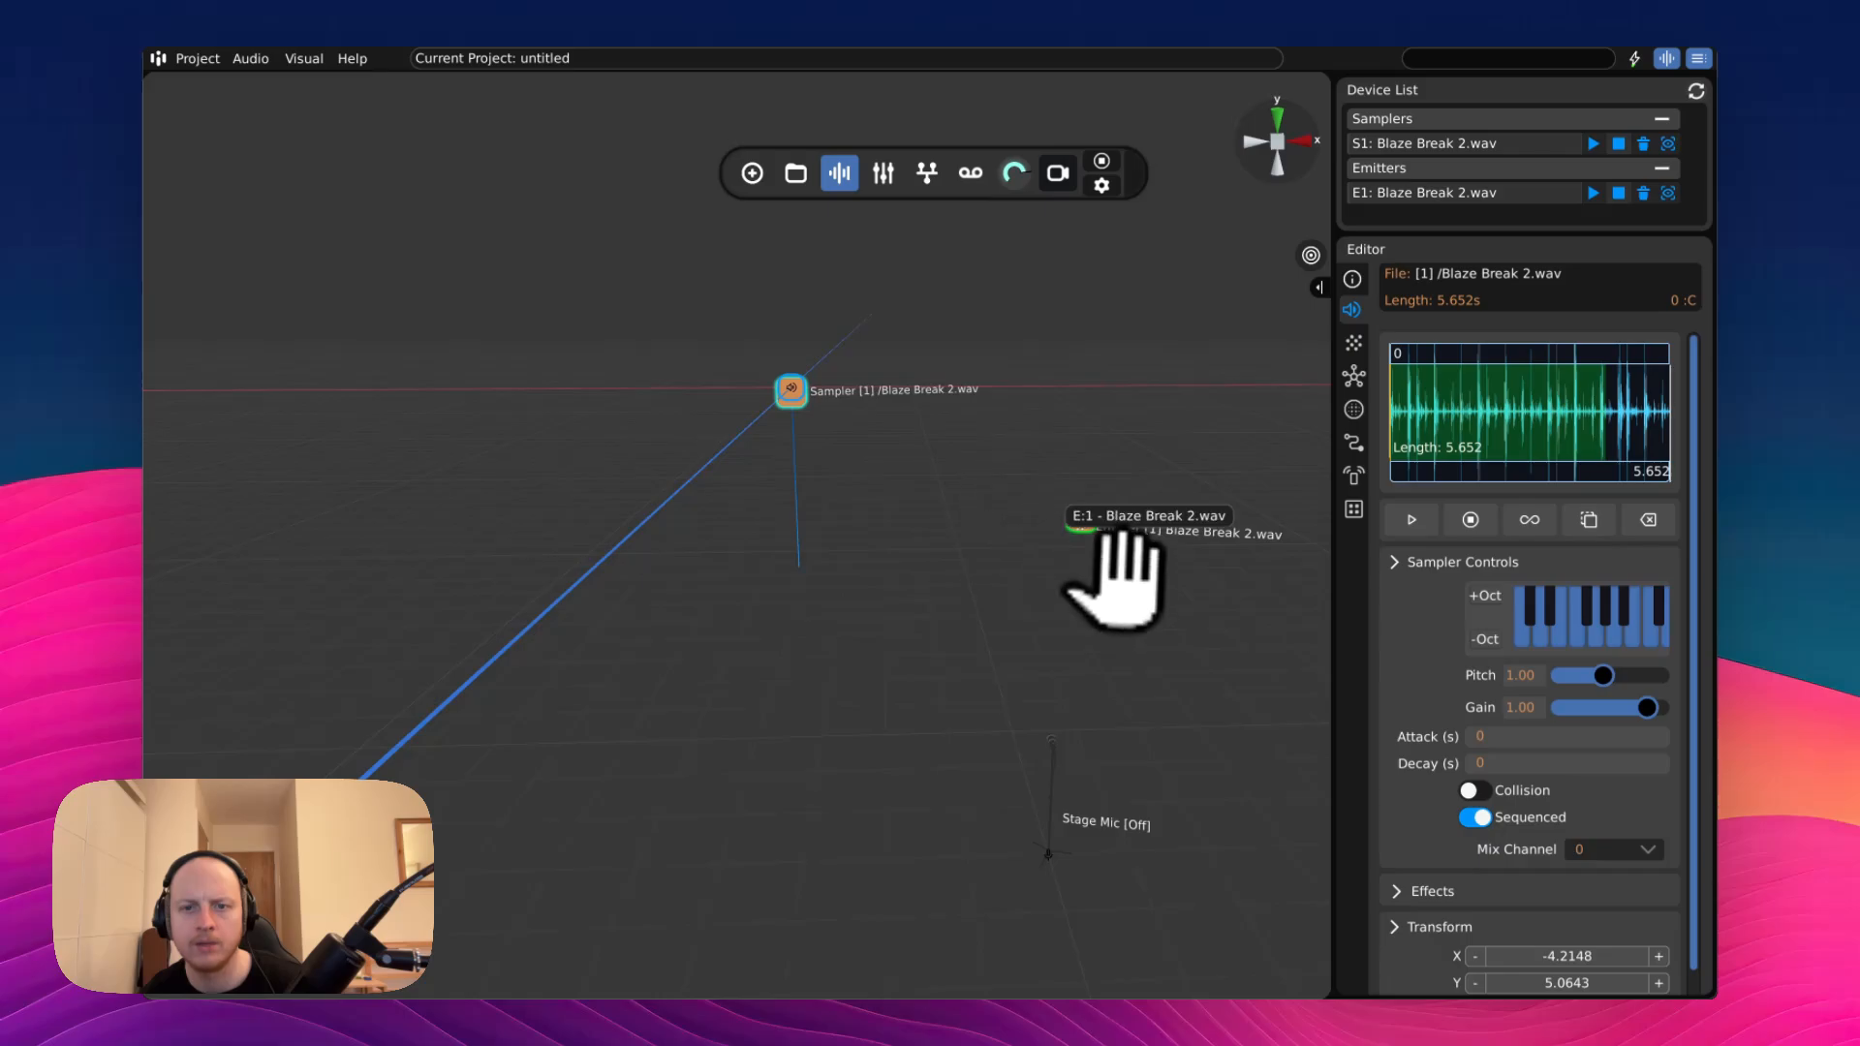
pyautogui.moveTo(1114, 572); pyautogui.dragTo(1085, 433)
# - Look through the editor's property pages for the different device types, including FX zone, logic and soundwall
pyautogui.click(1355, 411)
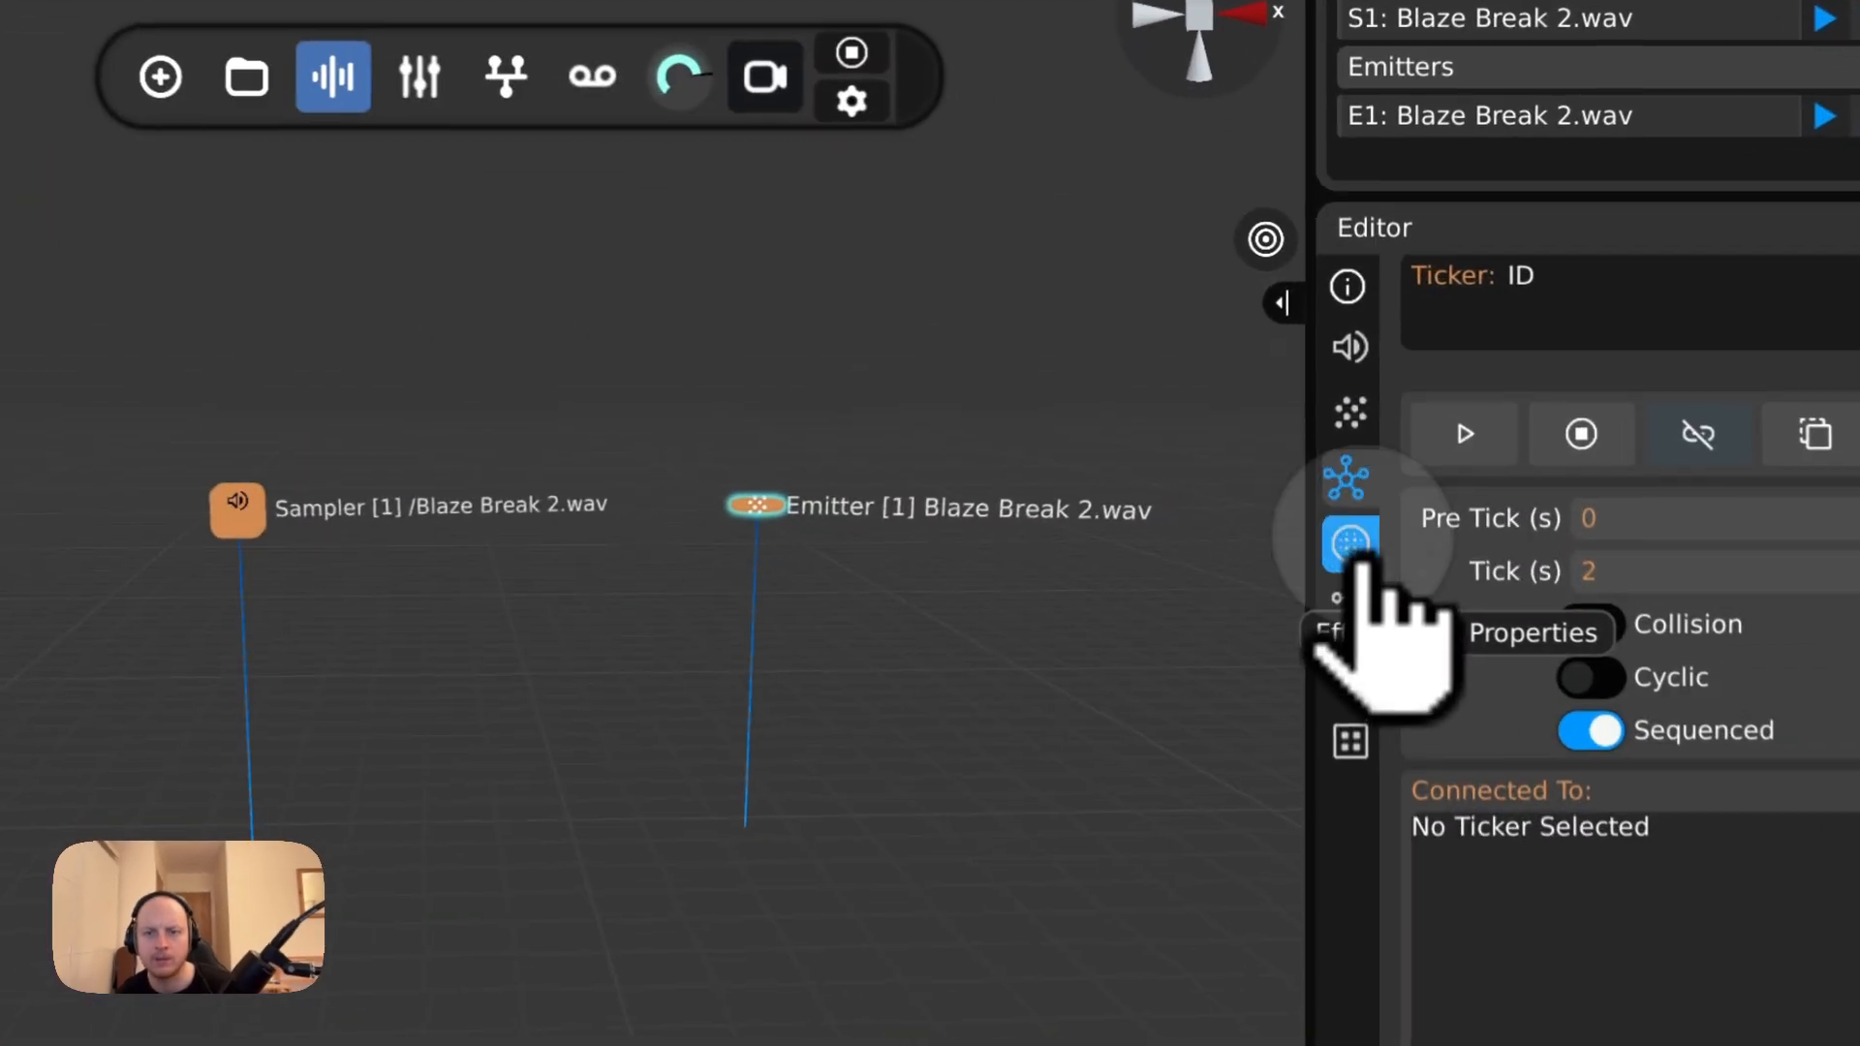
pyautogui.click(1350, 612)
pyautogui.click(1350, 667)
pyautogui.click(1353, 736)
pyautogui.click(1350, 668)
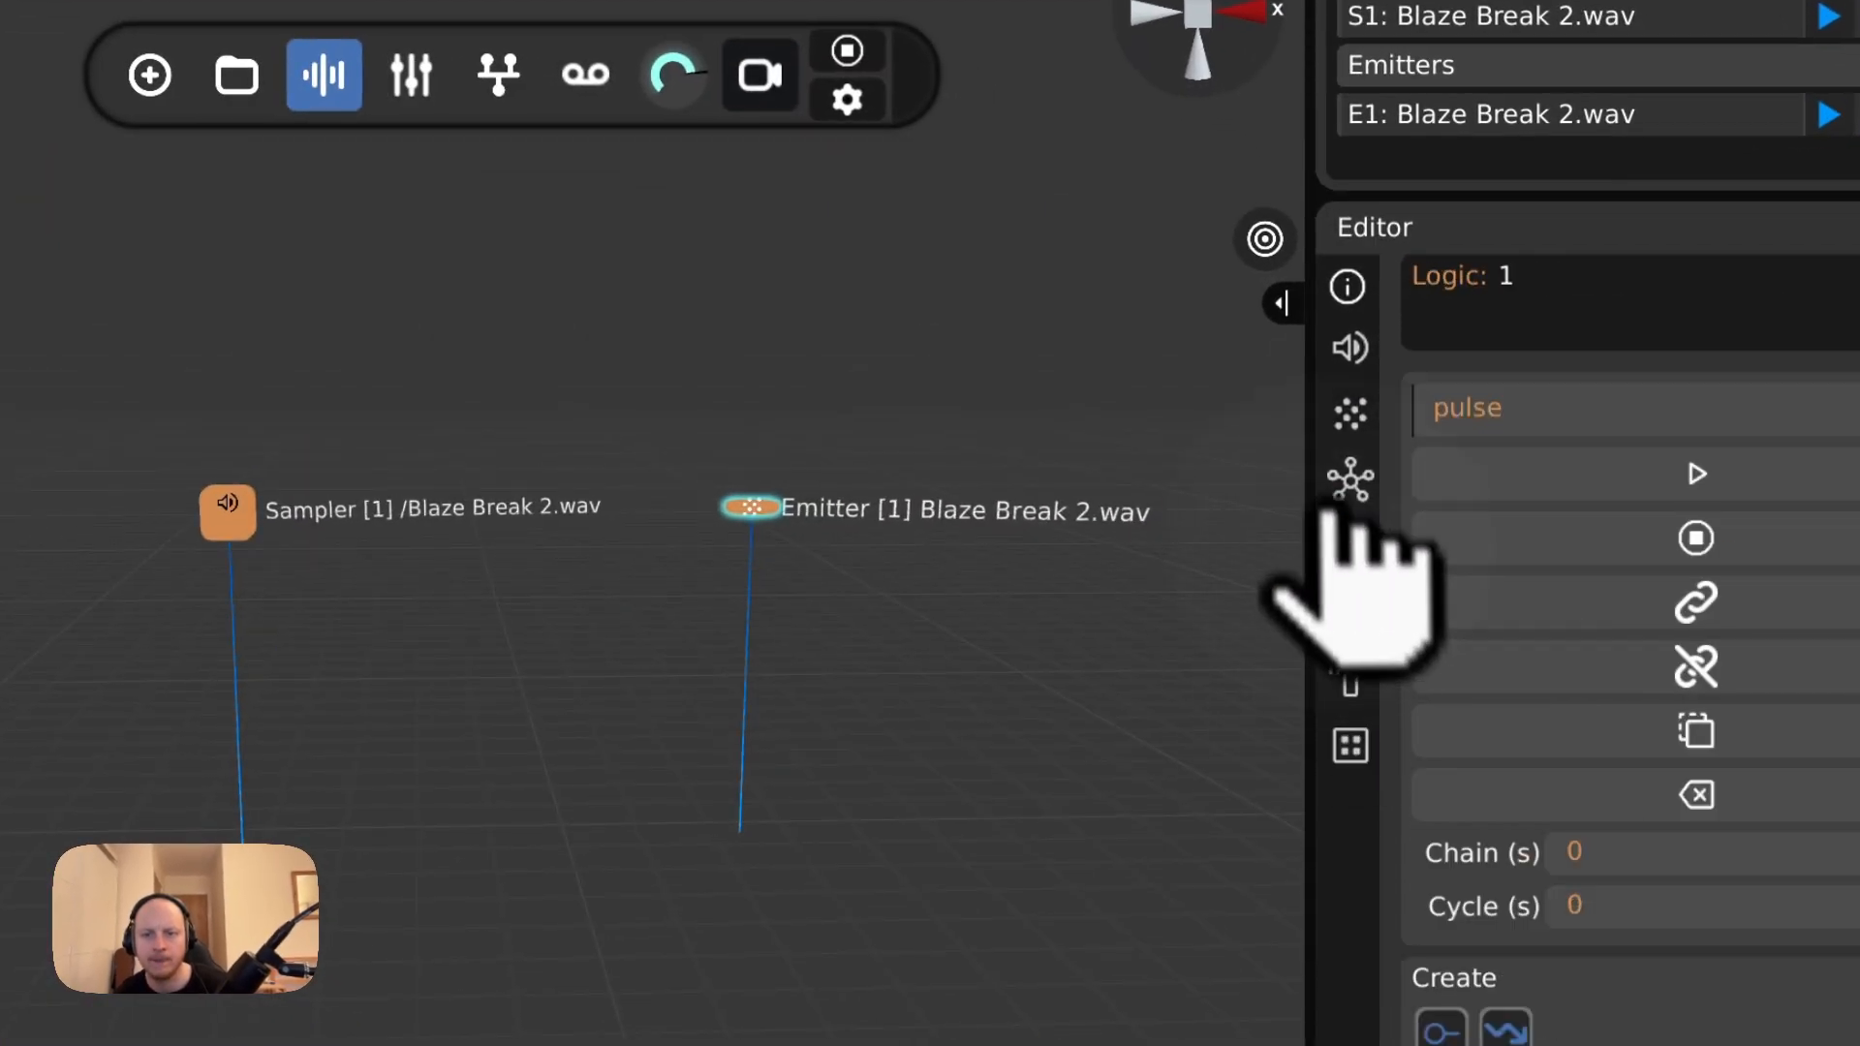
# - Widen the device editor further and make the Device List taller
pyautogui.moveTo(1266, 333); pyautogui.dragTo(1130, 353)
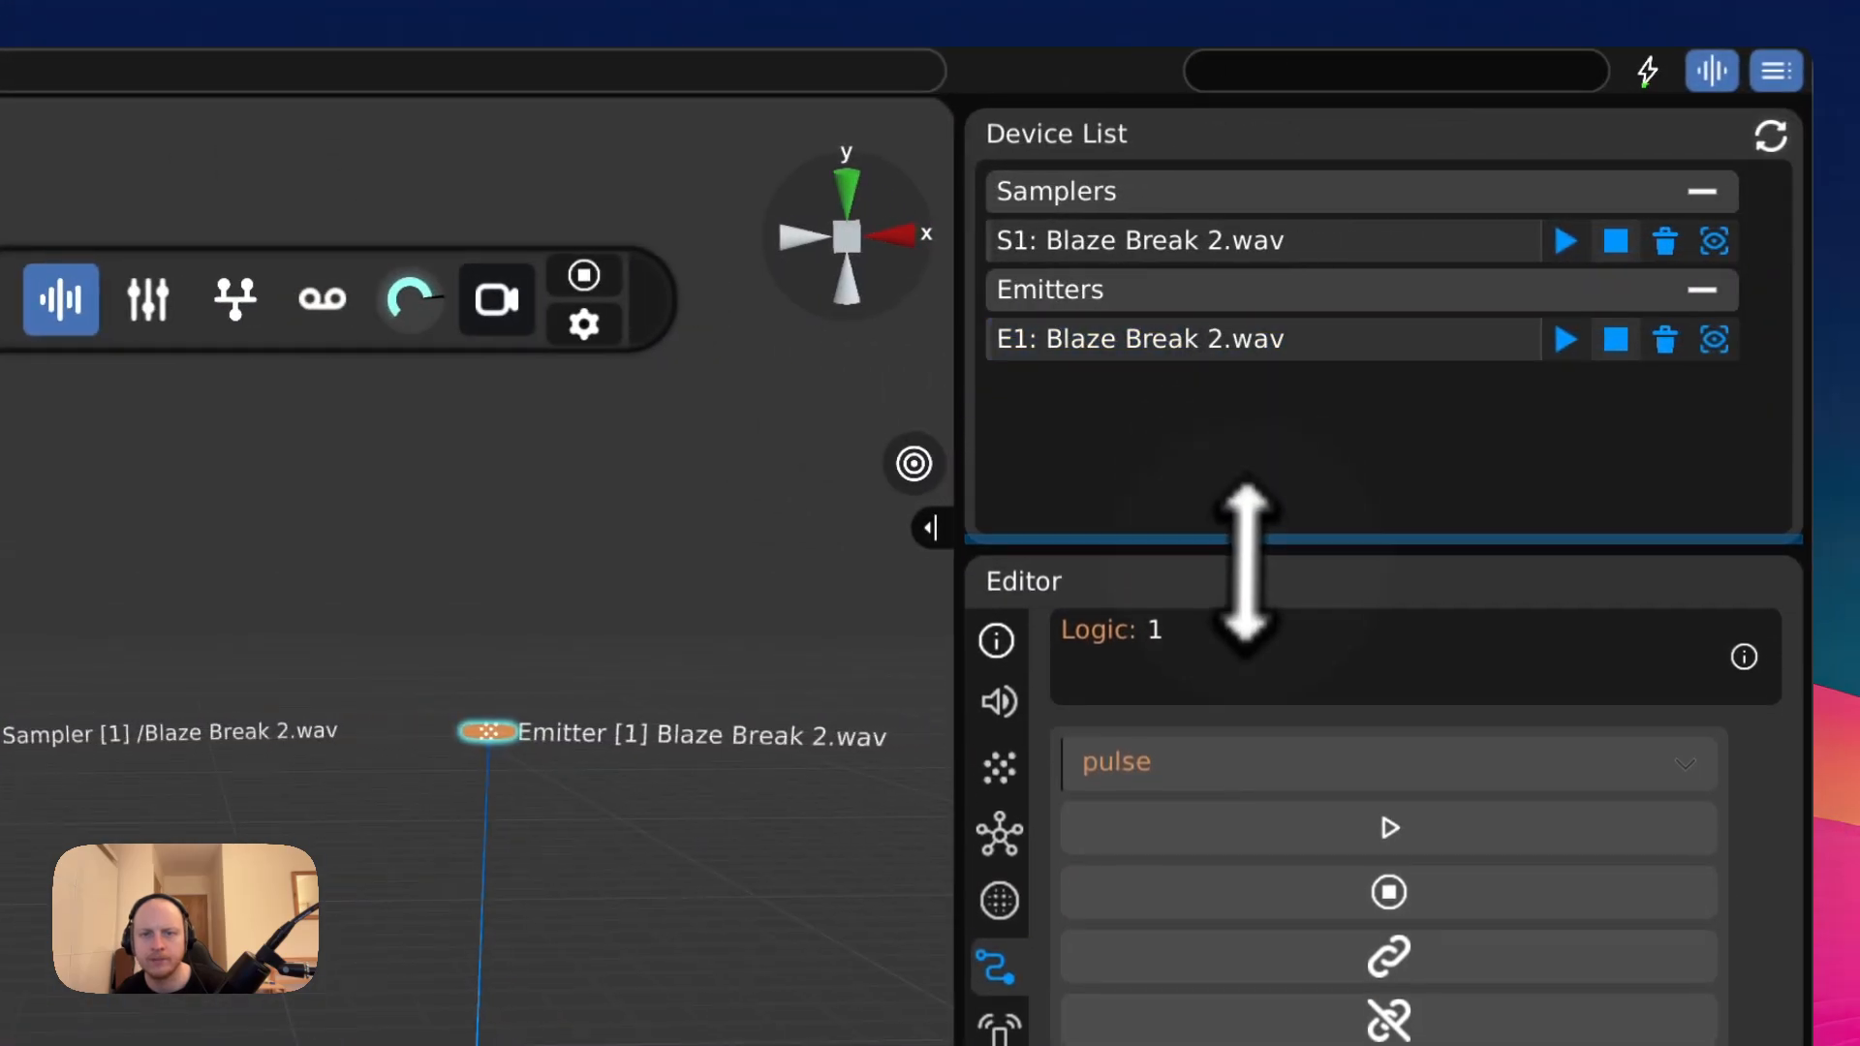
pyautogui.moveTo(1246, 566); pyautogui.dragTo(1247, 582)
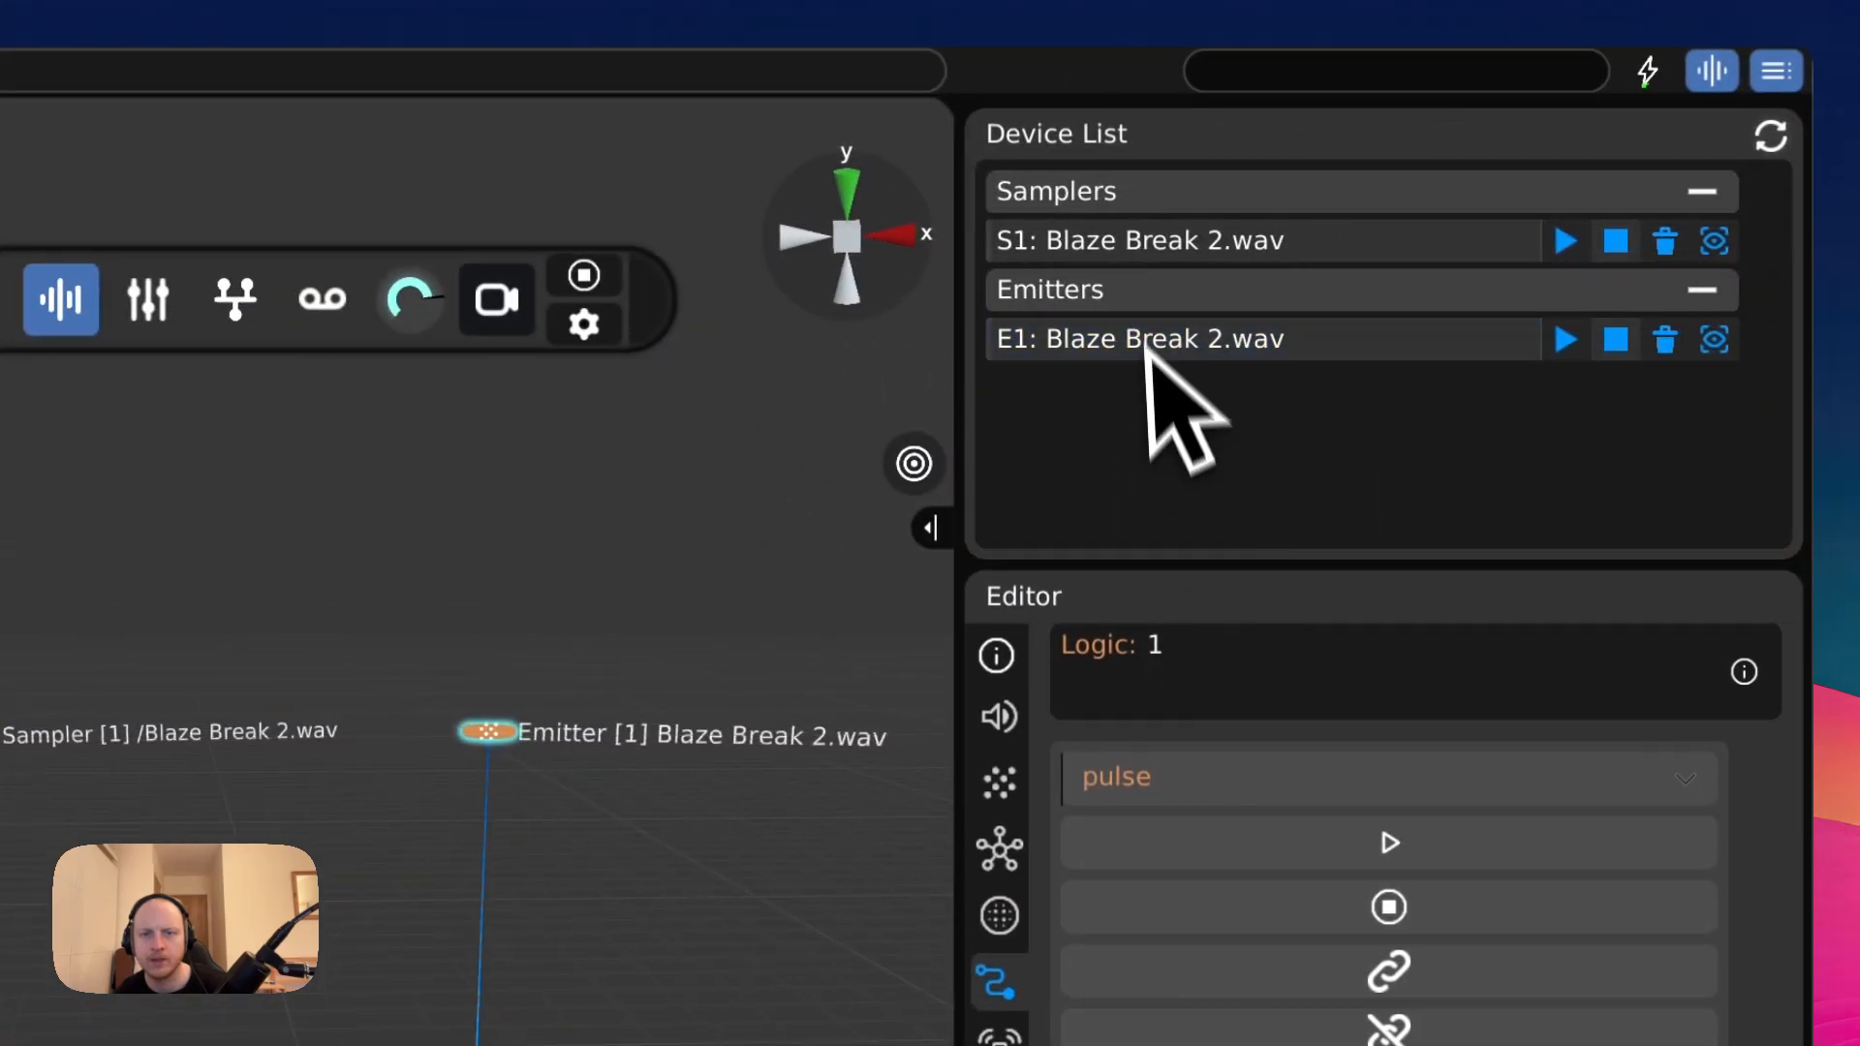
# - Play and stop sampler S1 from the Device List and play emitter E1
pyautogui.click(1211, 233)
pyautogui.click(1567, 242)
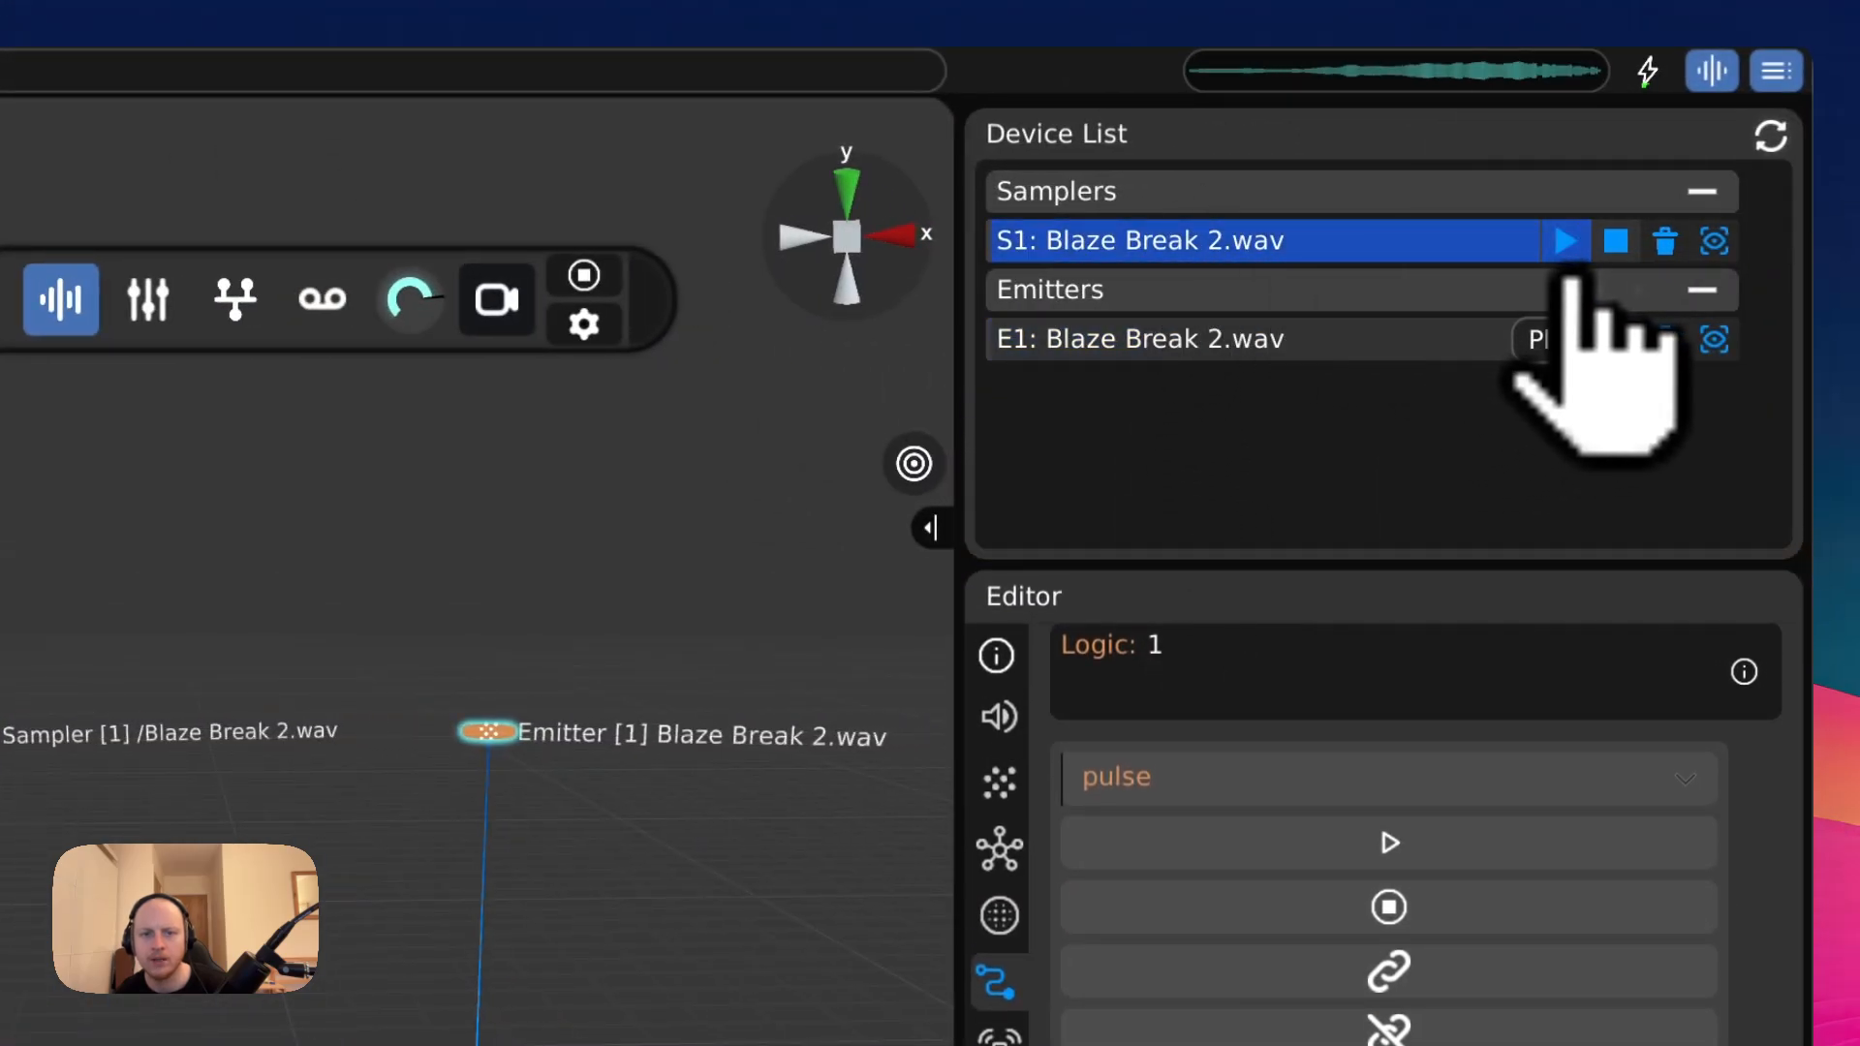
pyautogui.click(1621, 241)
pyautogui.click(1567, 339)
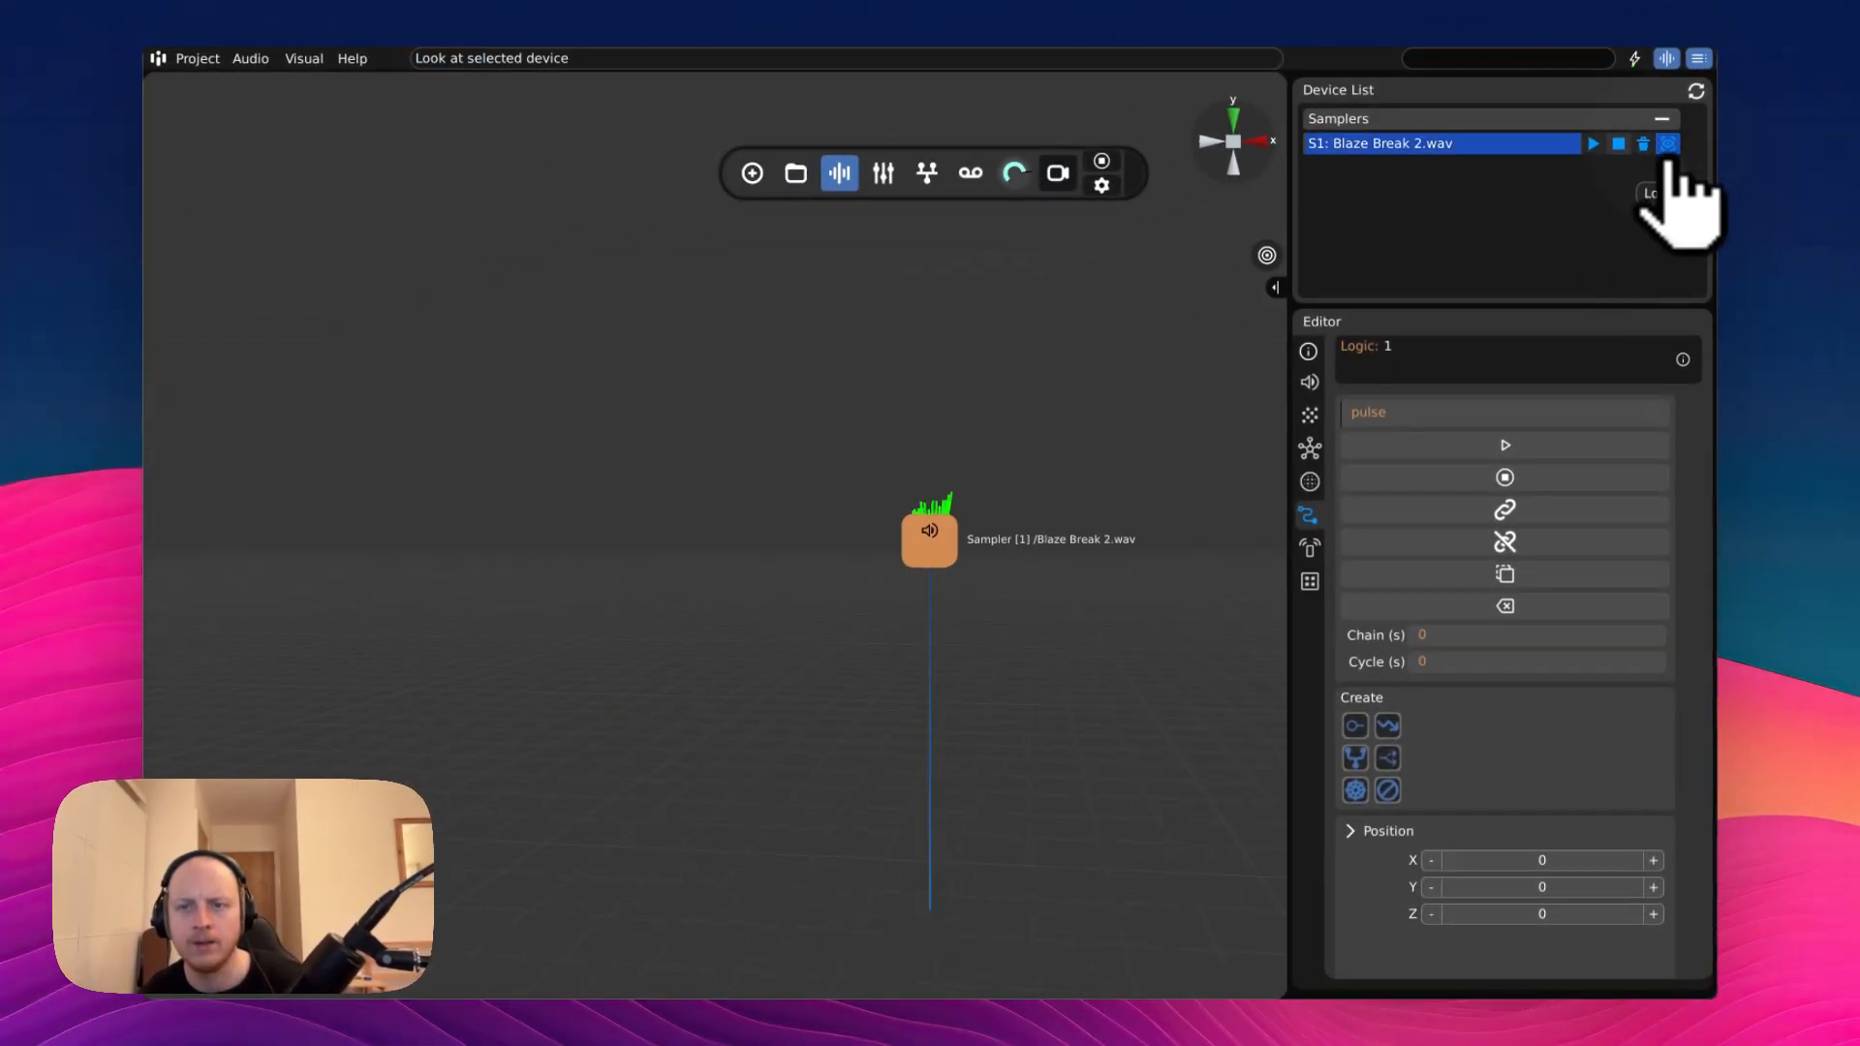
# - Place a second Blaze Break 2.wav sampler to the left of the first and aim the view at sampler S1
pyautogui.click(753, 177)
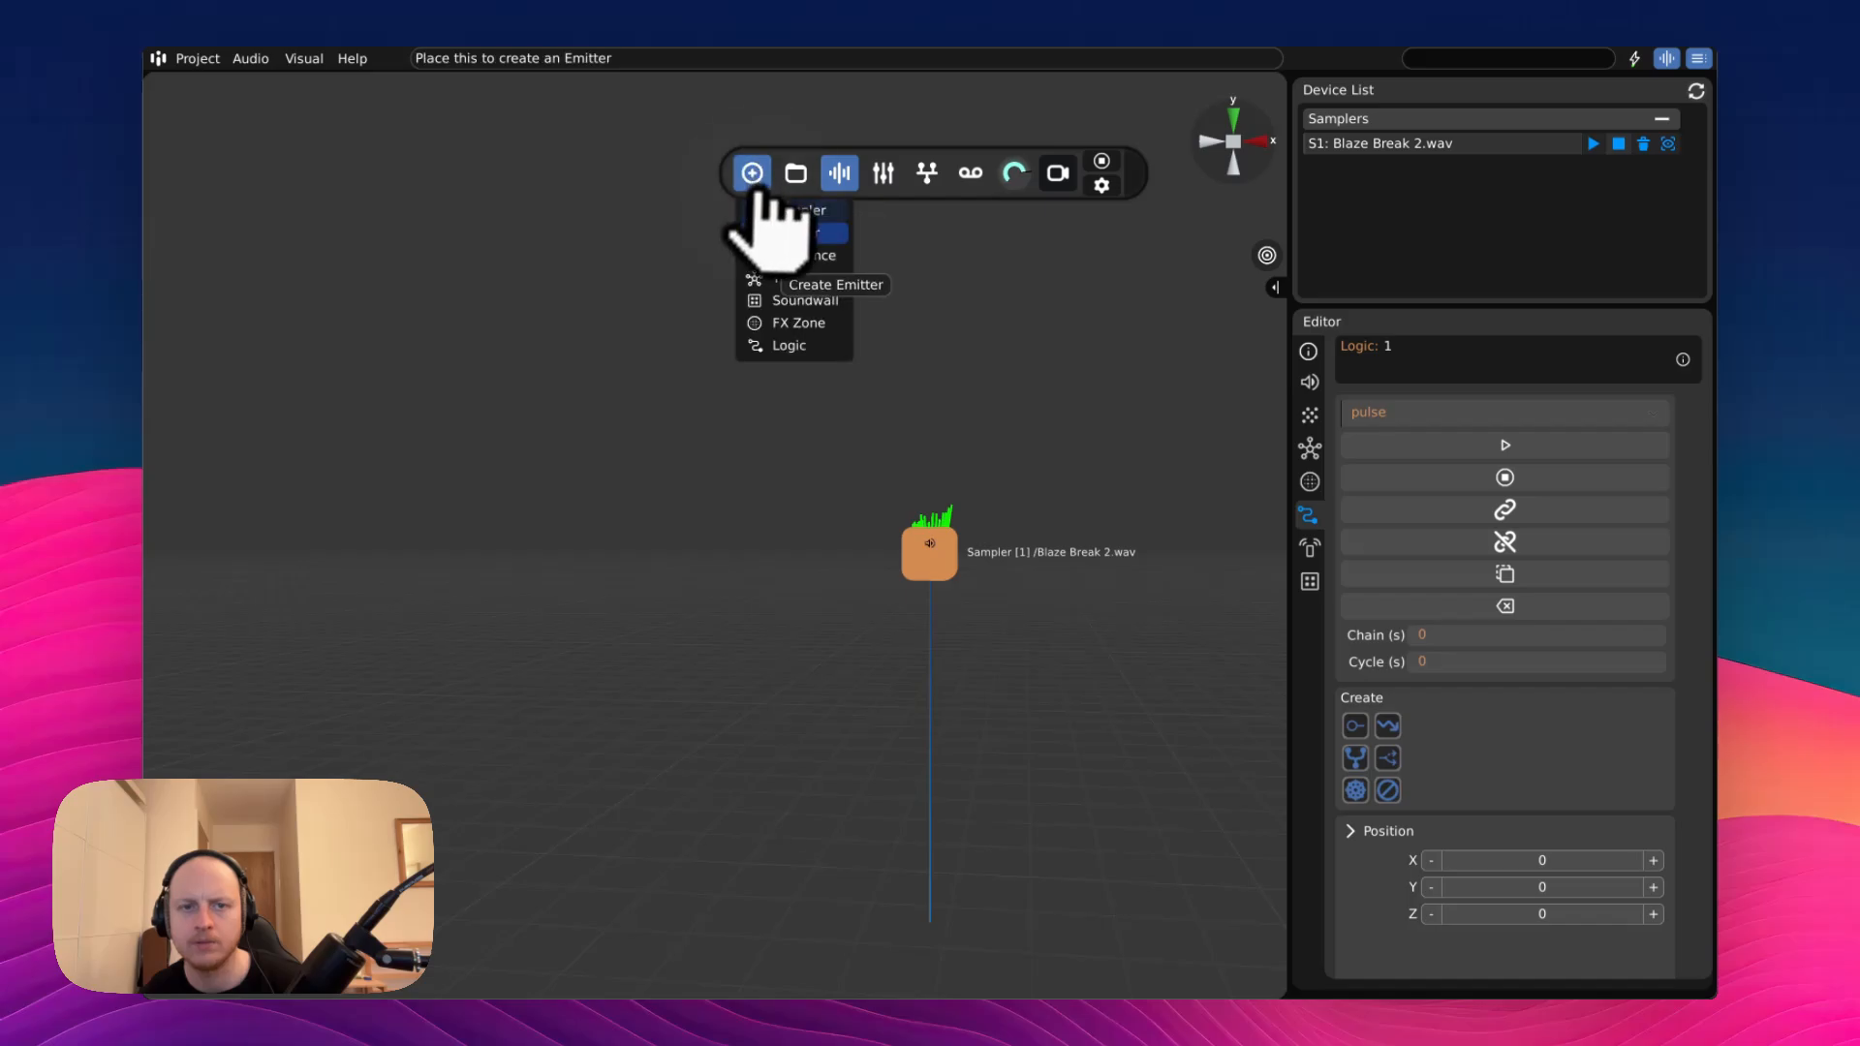
pyautogui.moveTo(767, 259); pyautogui.dragTo(489, 557)
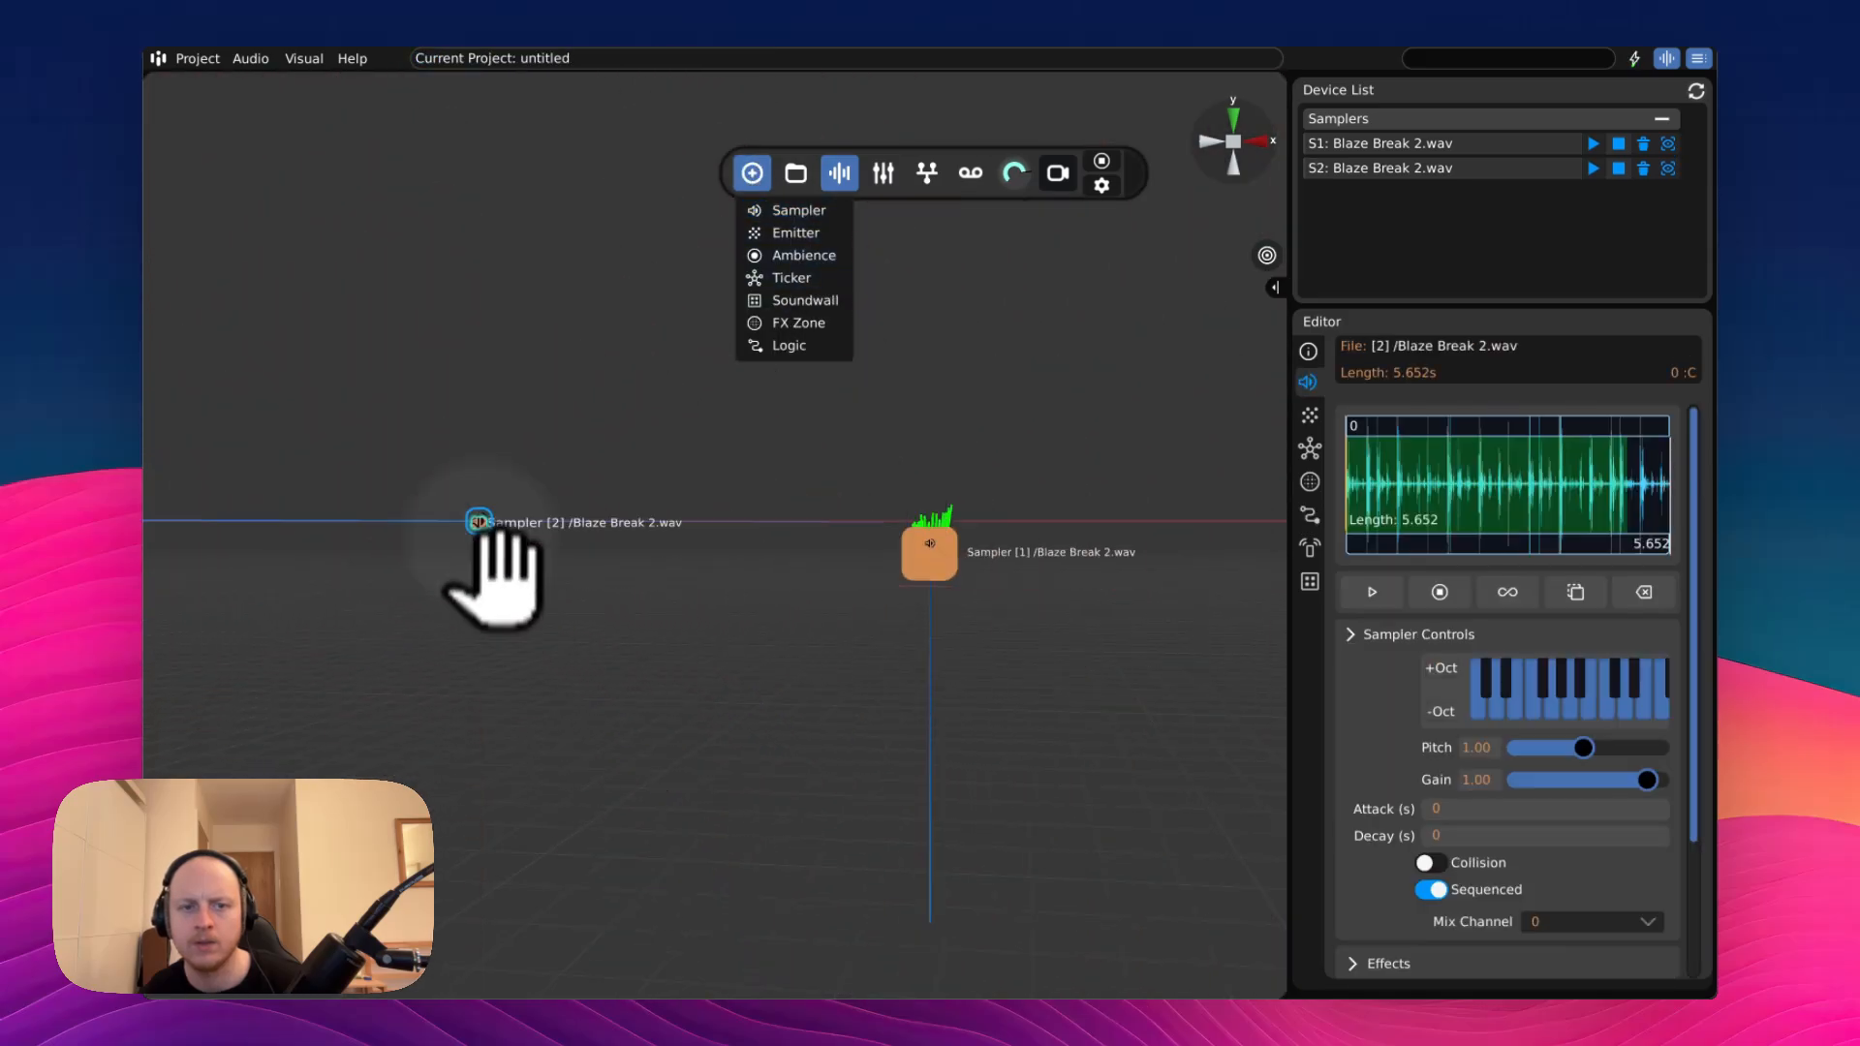
pyautogui.click(1668, 147)
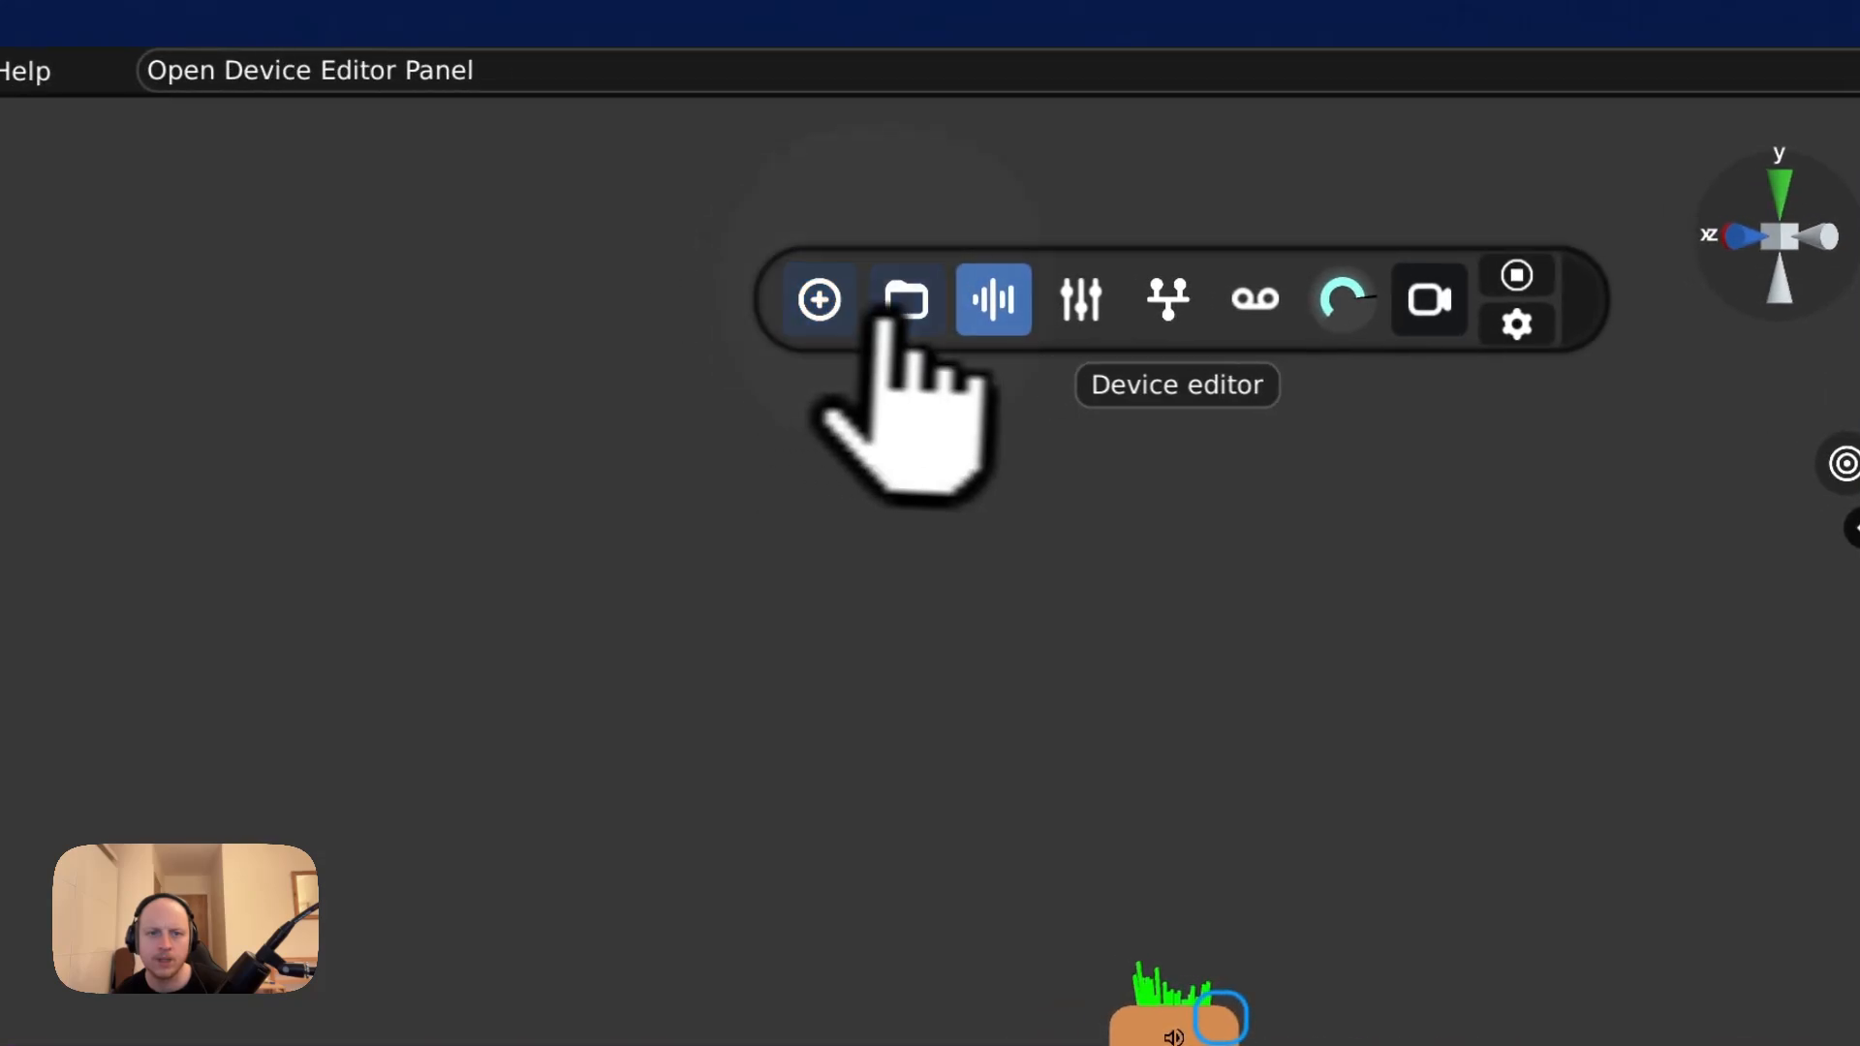
# - Hide the device editor and adjust group G0's reverb send in the Summing Mixer
pyautogui.click(898, 287)
pyautogui.moveTo(925, 451); pyautogui.dragTo(1017, 764, button='right')
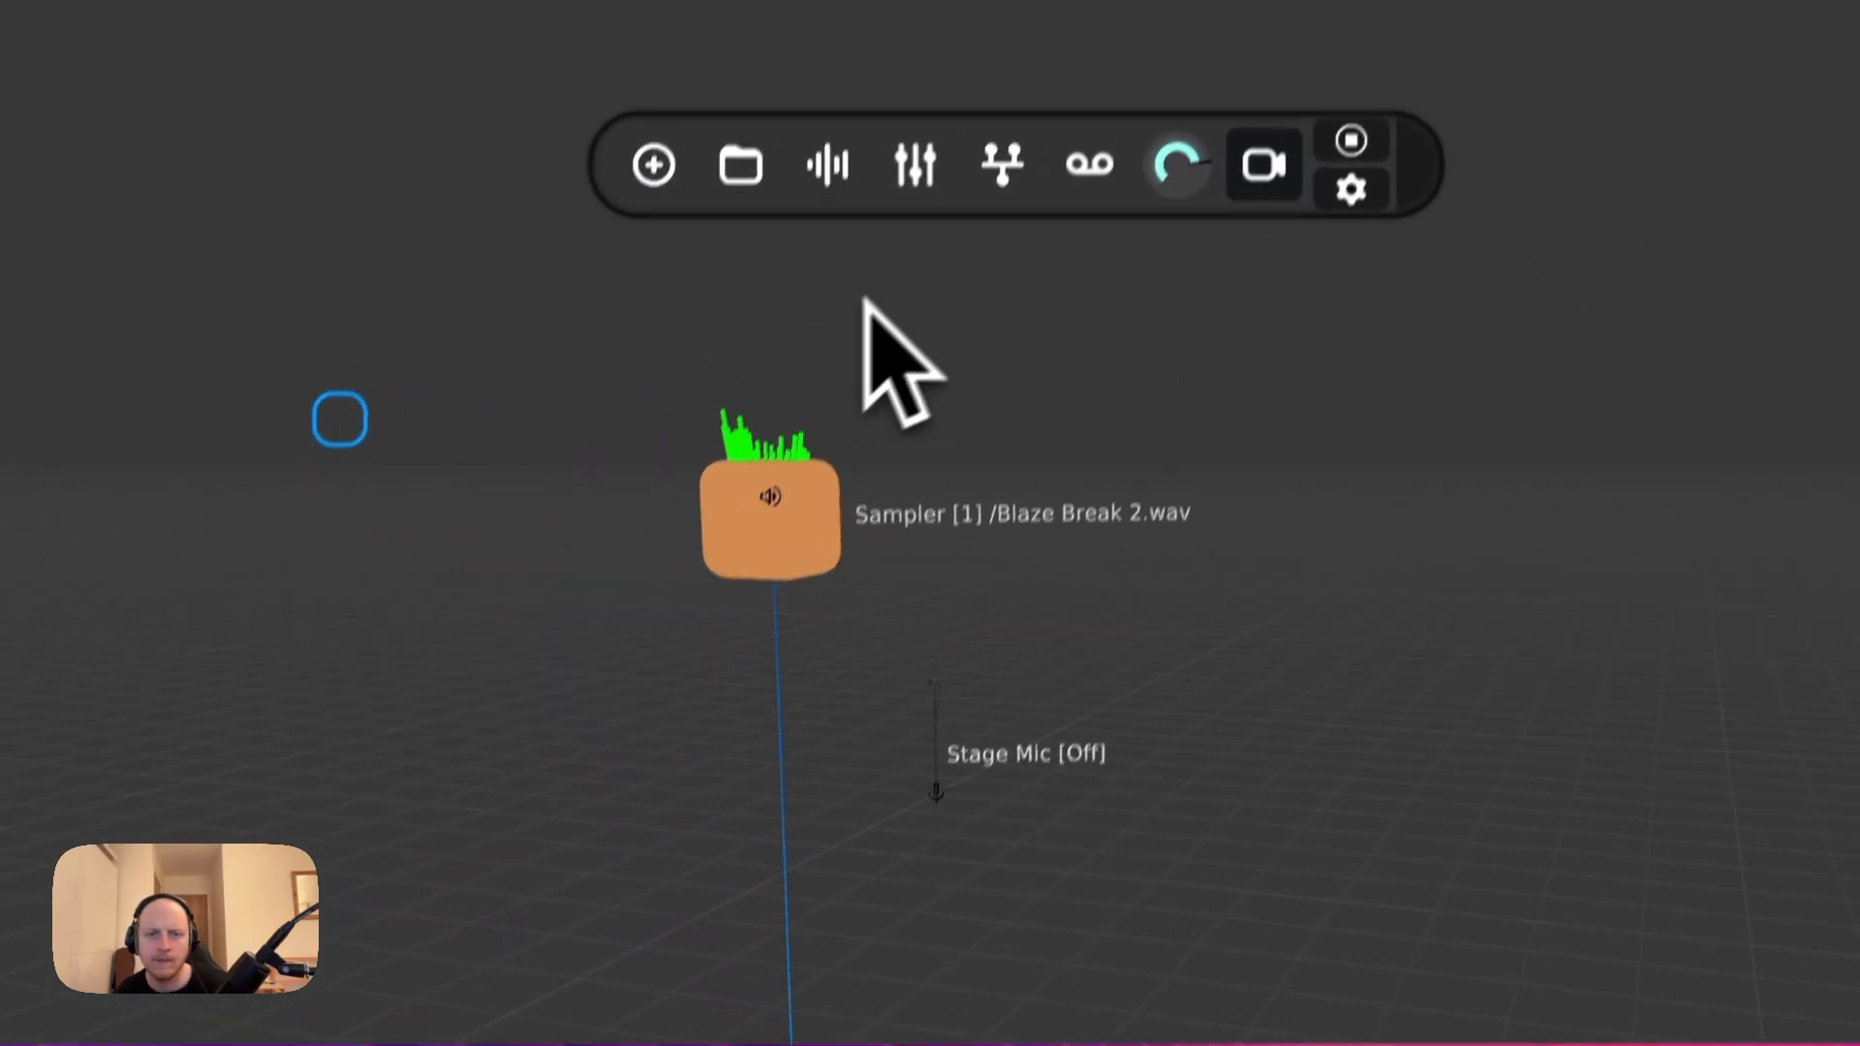
pyautogui.click(919, 153)
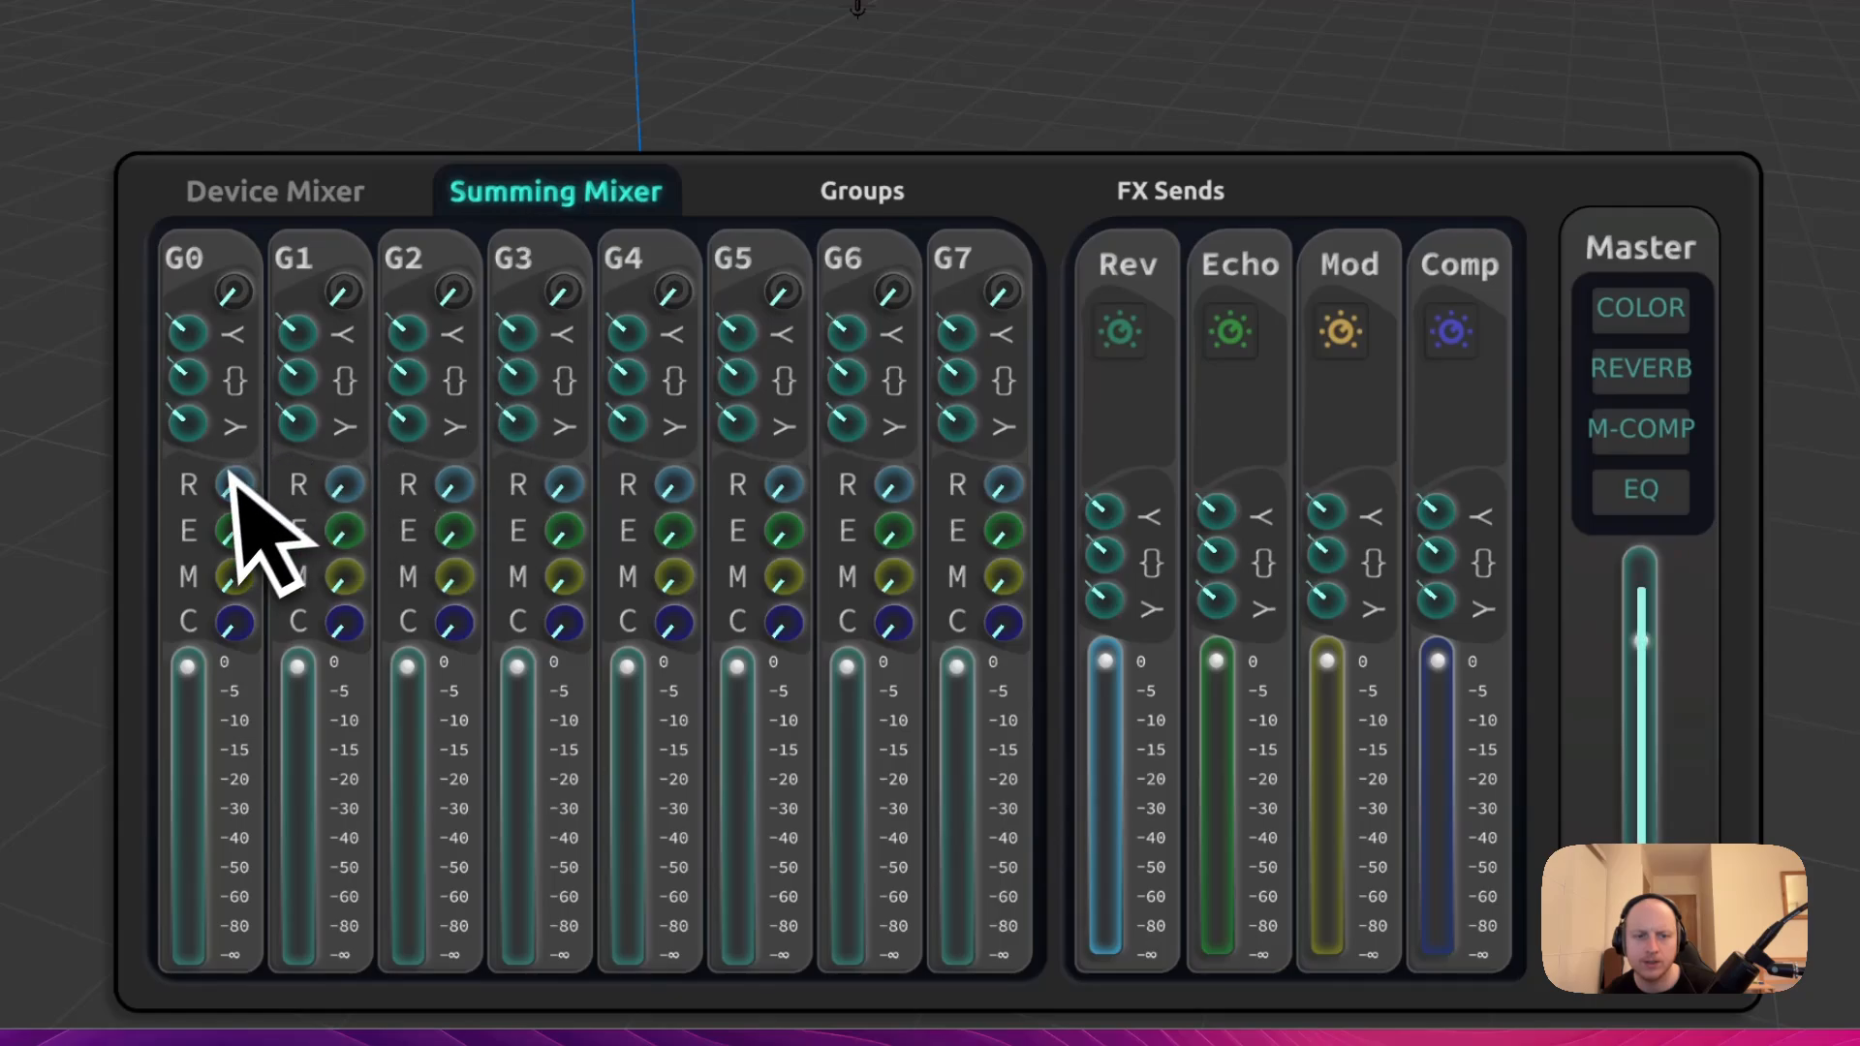
pyautogui.moveTo(232, 482); pyautogui.dragTo(248, 1019)
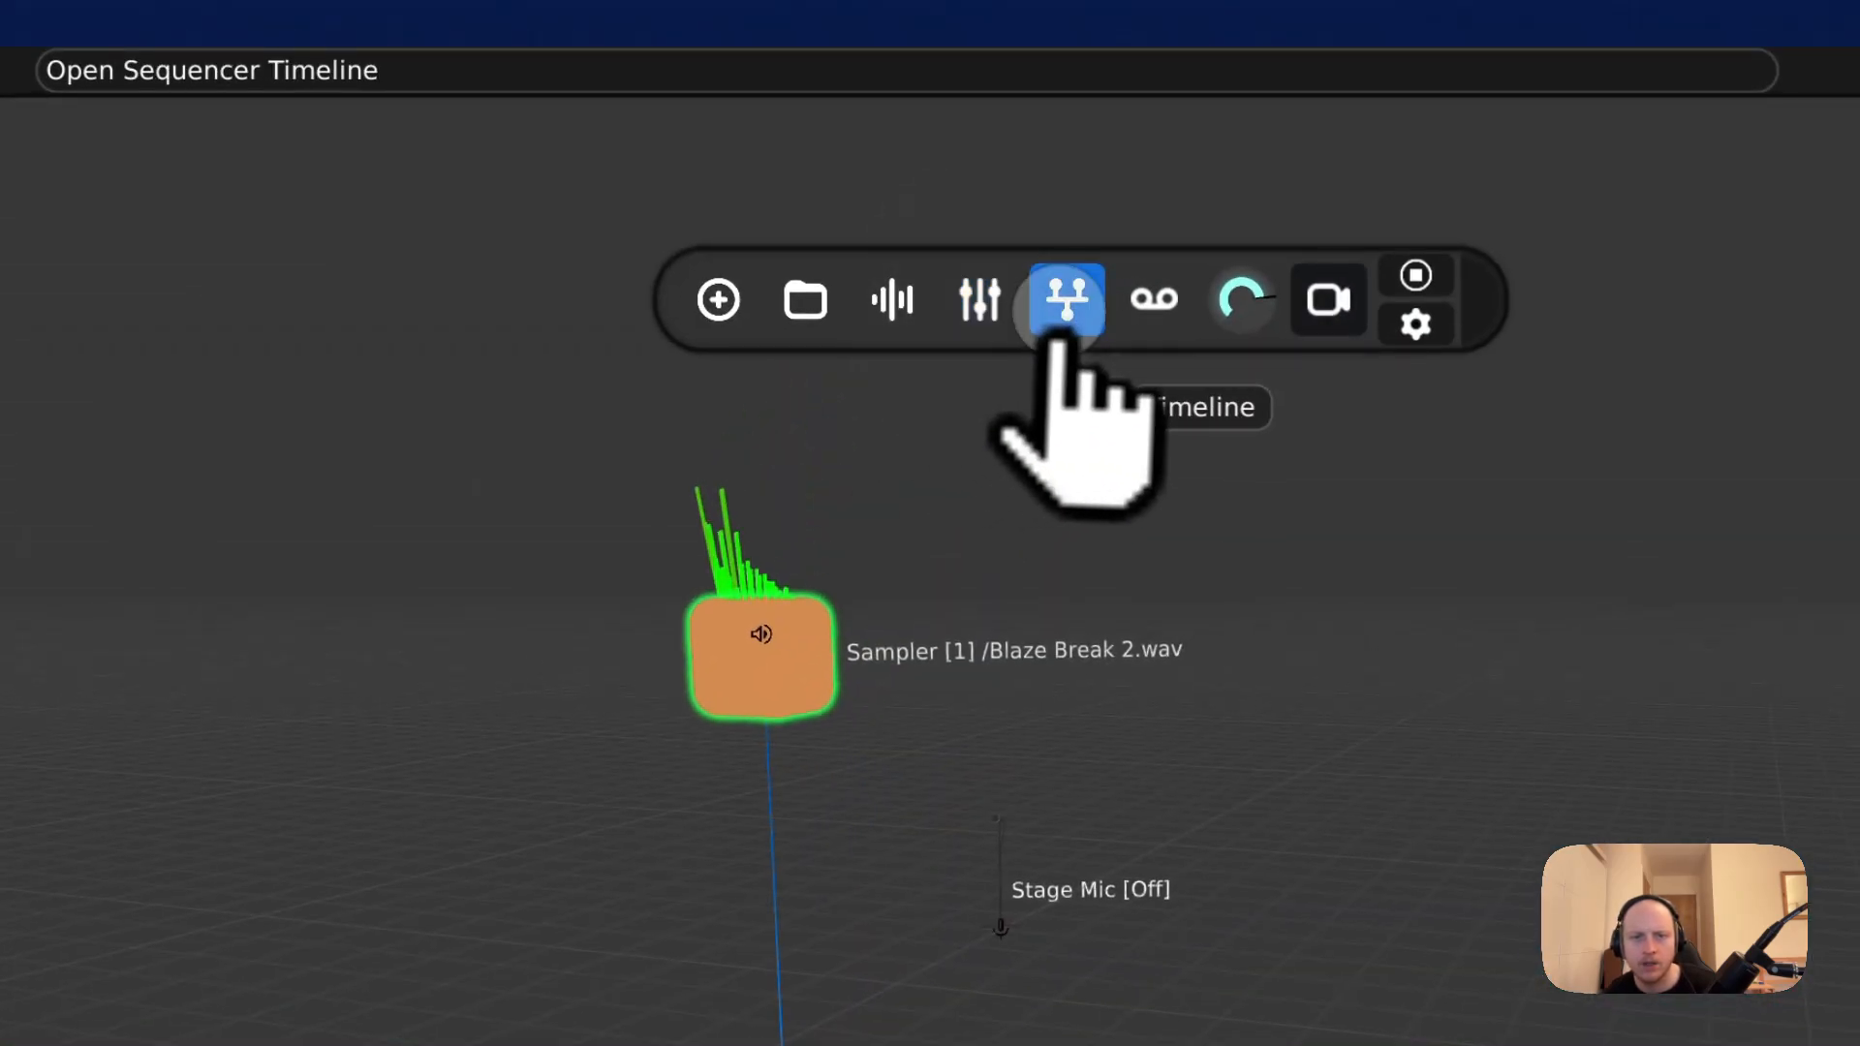
# - Duplicate the Blaze Break 2.wav sampler with the sequencer timeline open and start the timeline playback
pyautogui.click(1062, 325)
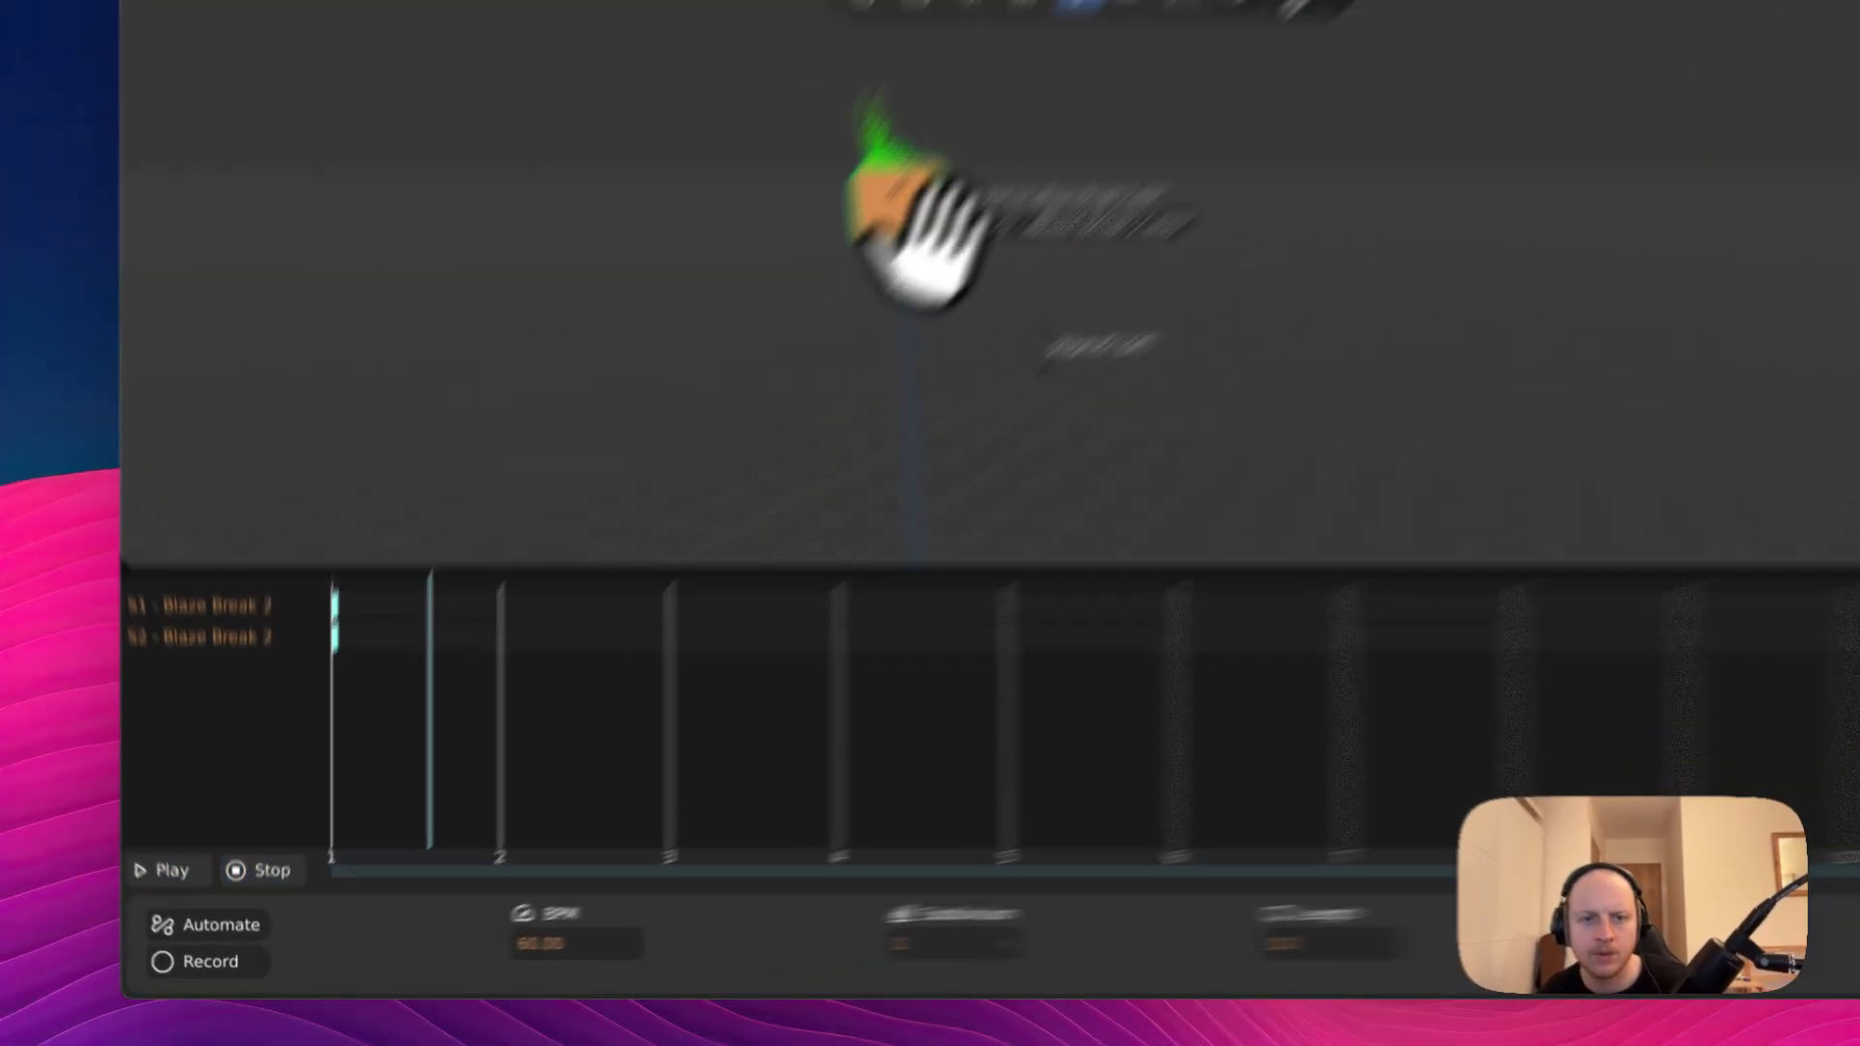
pyautogui.moveTo(796, 359); pyautogui.dragTo(705, 476)
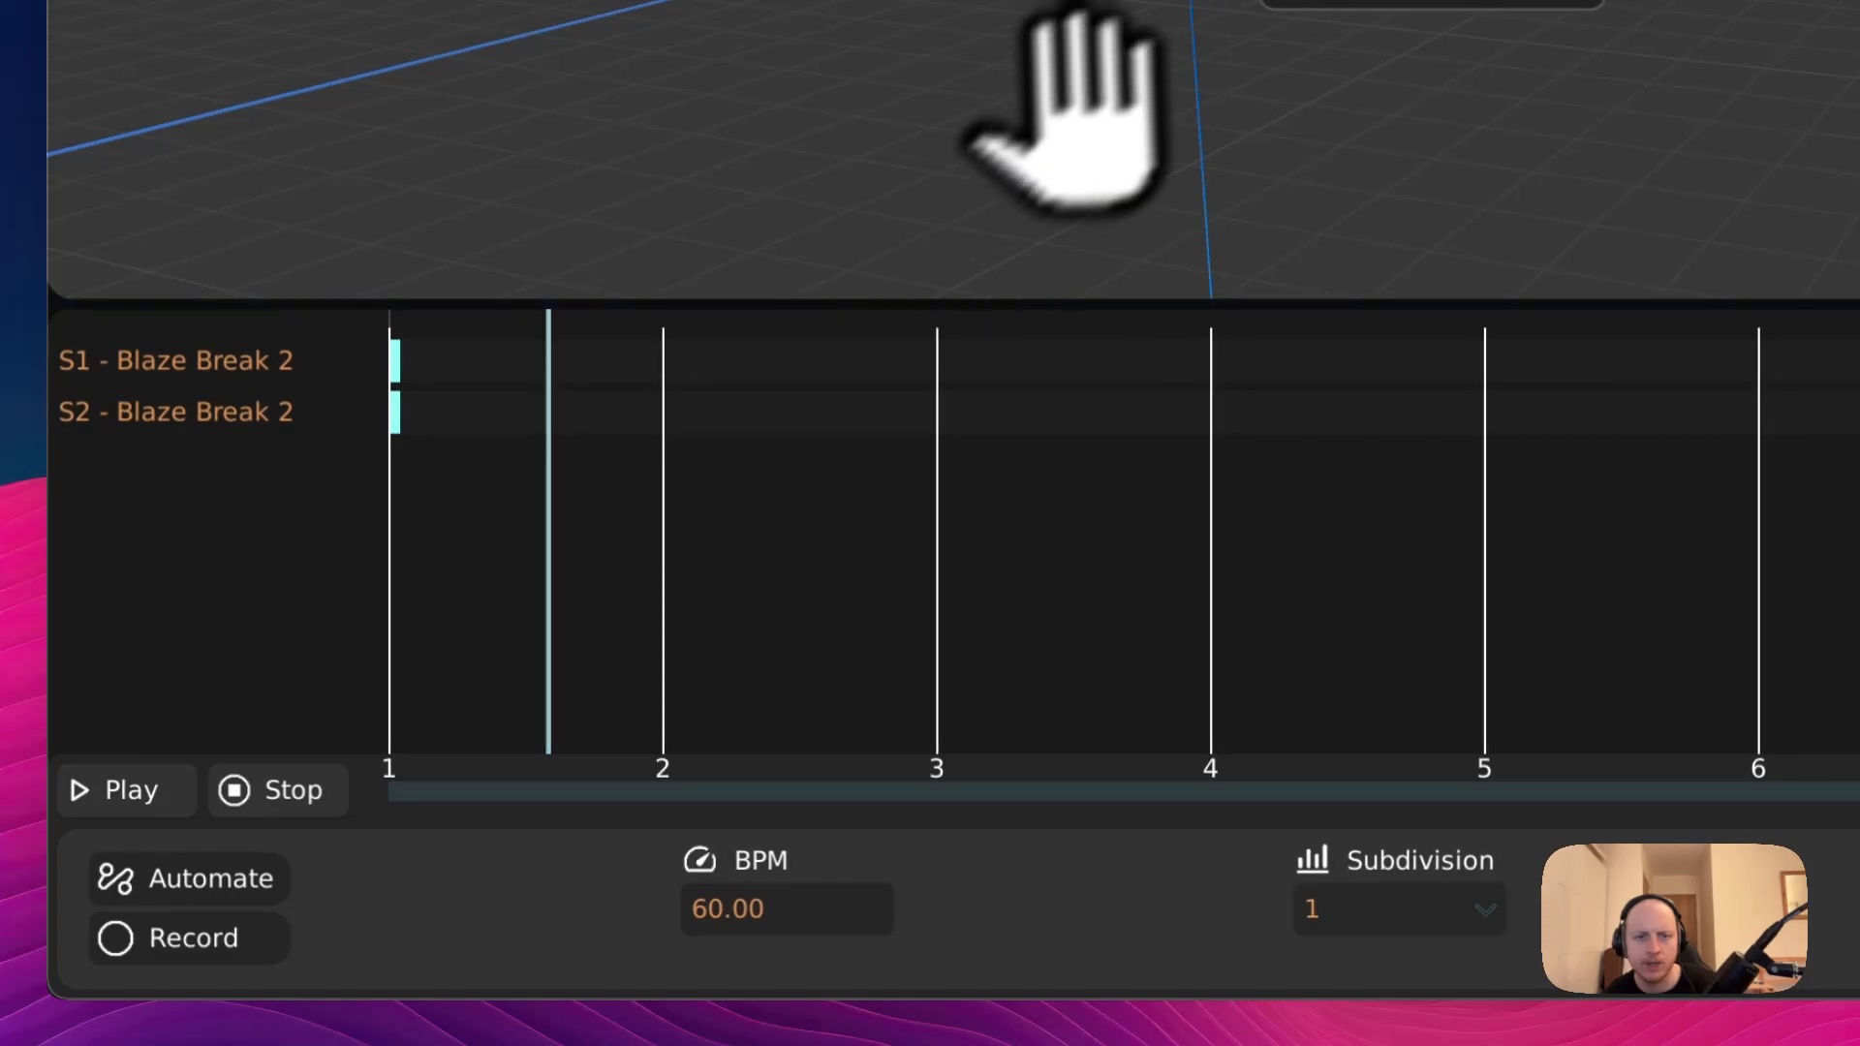
pyautogui.hotkey('ctrl', 'd')
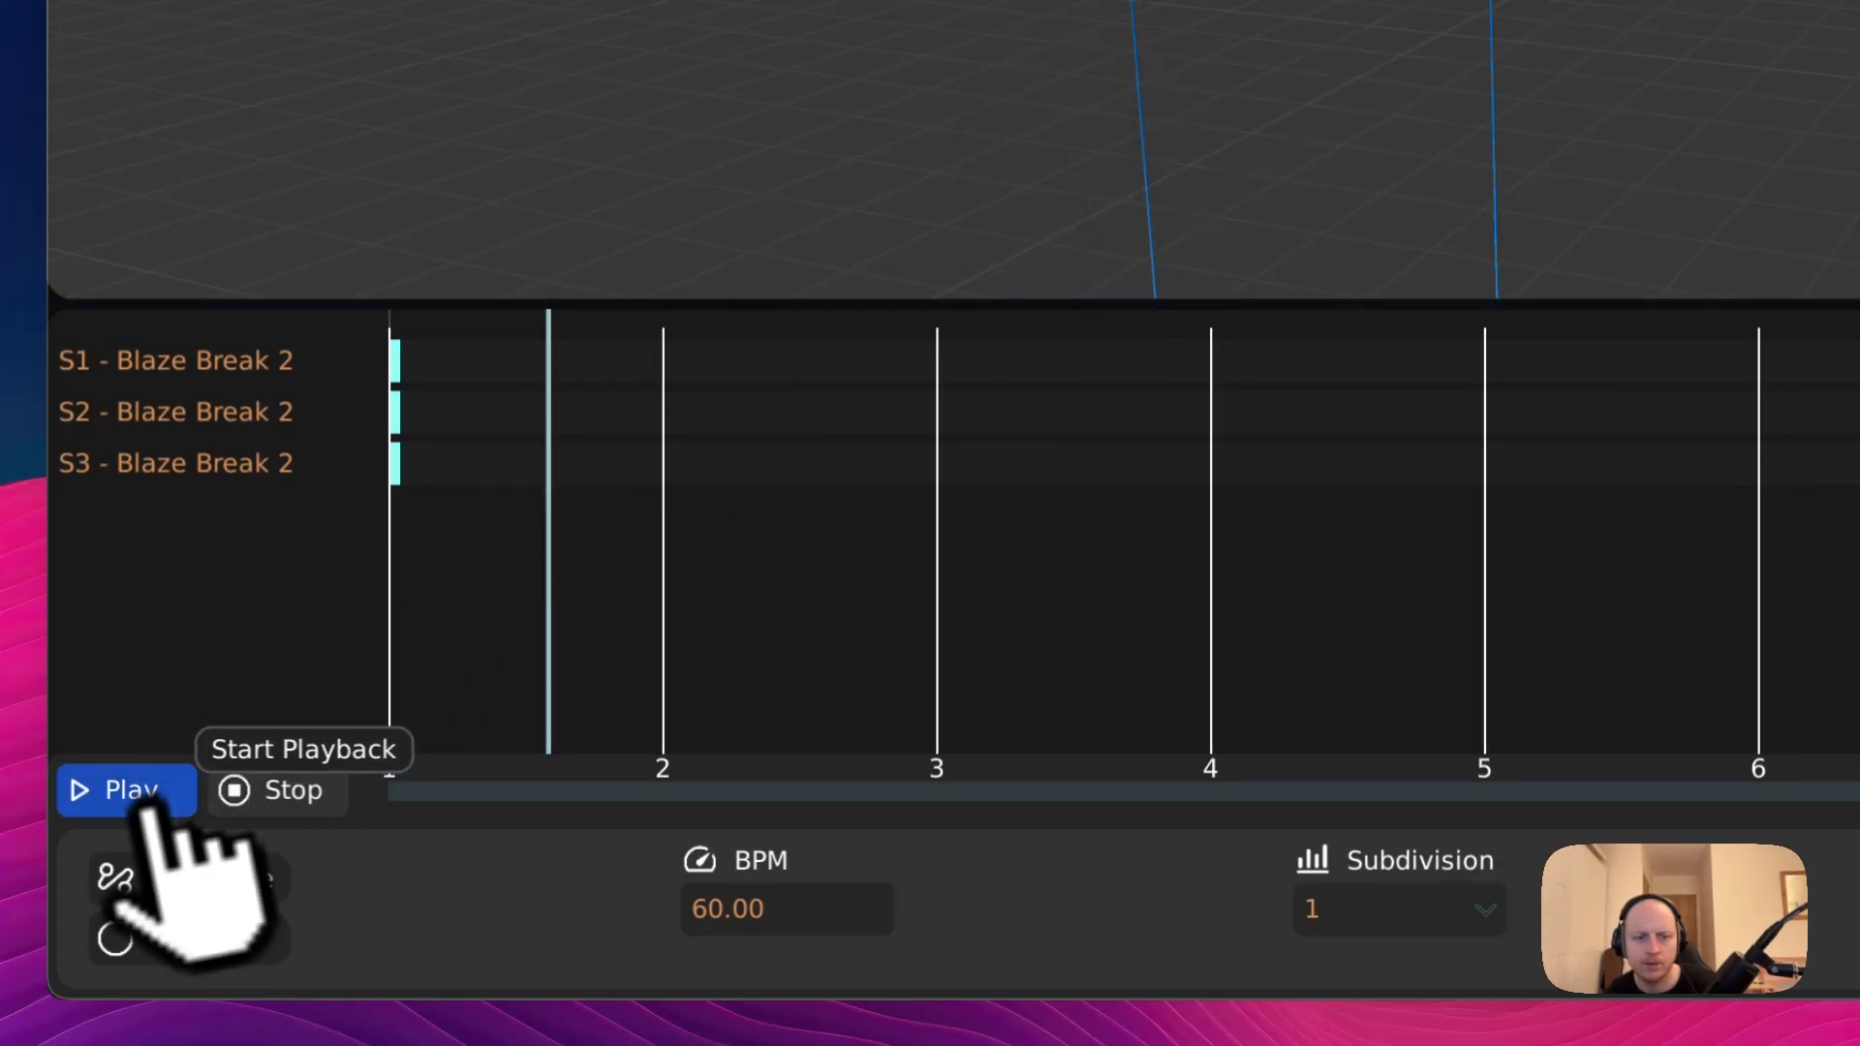
pyautogui.click(131, 788)
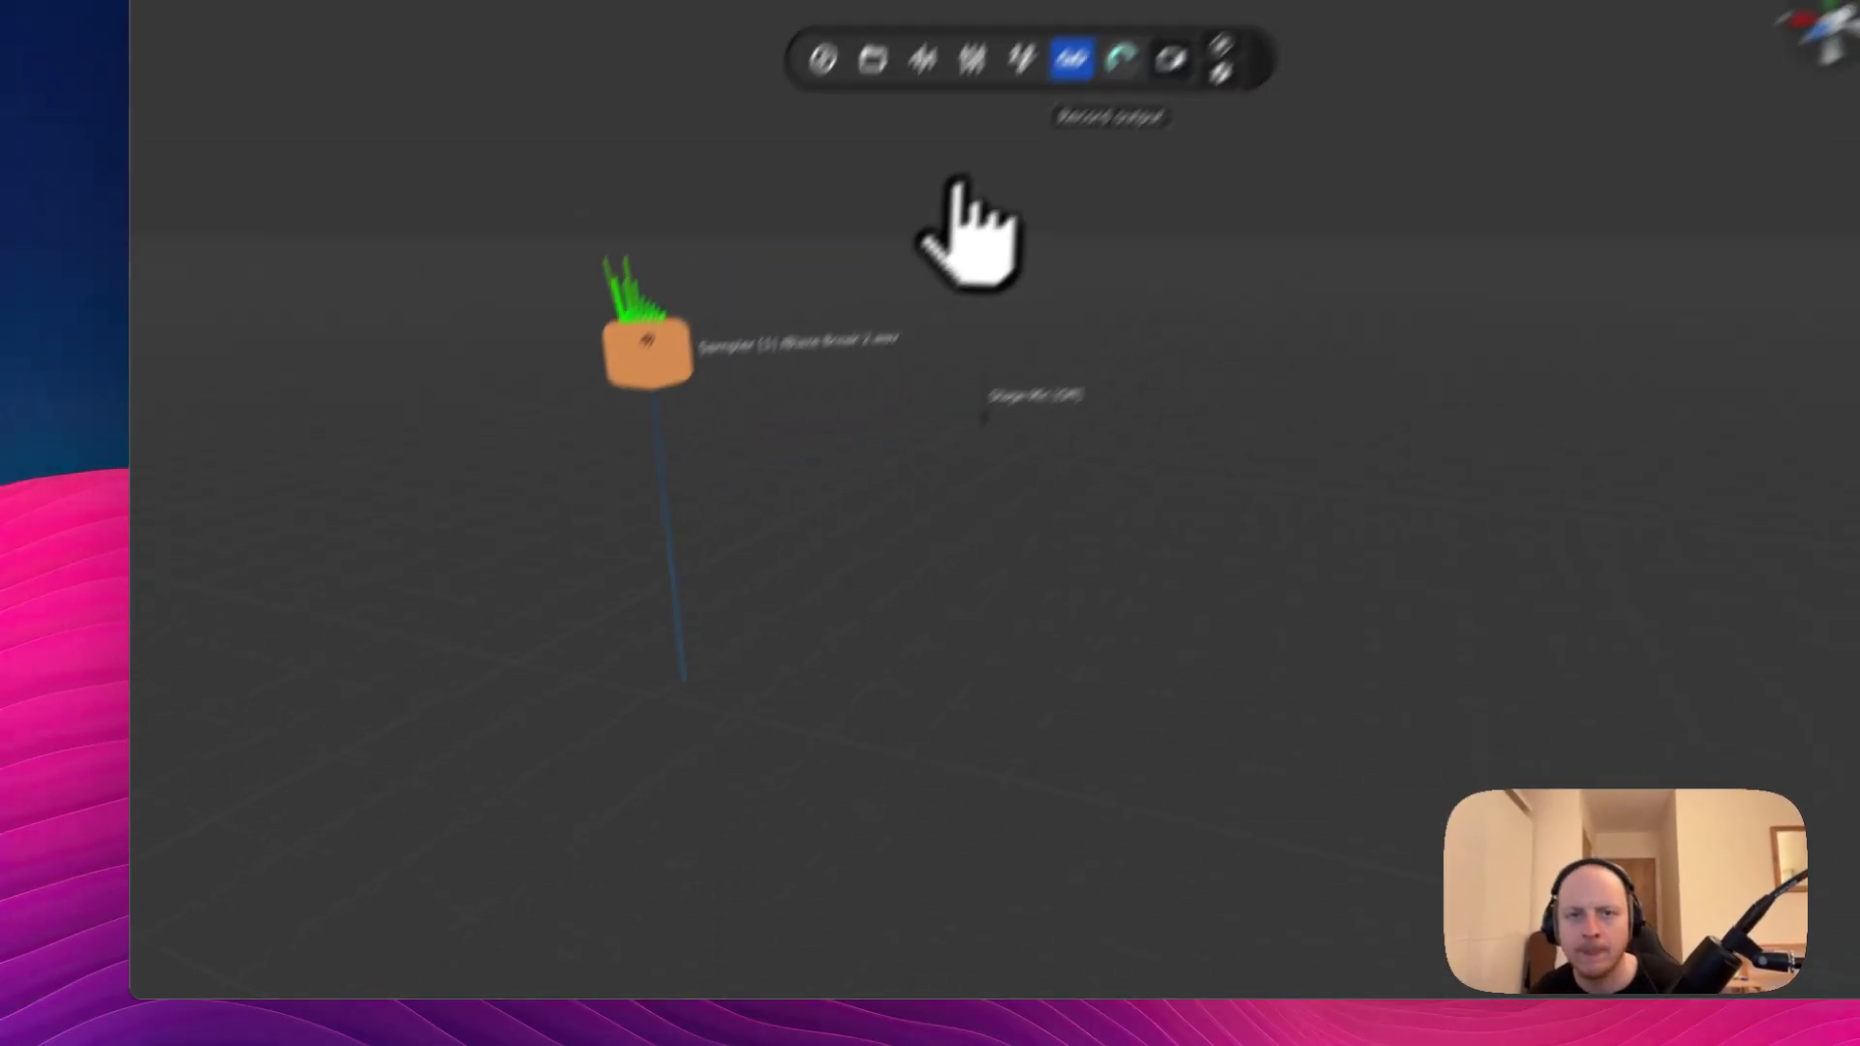
# - Start recording the output and move Sampler 1 slightly in the scene during the recording
pyautogui.click(1071, 59)
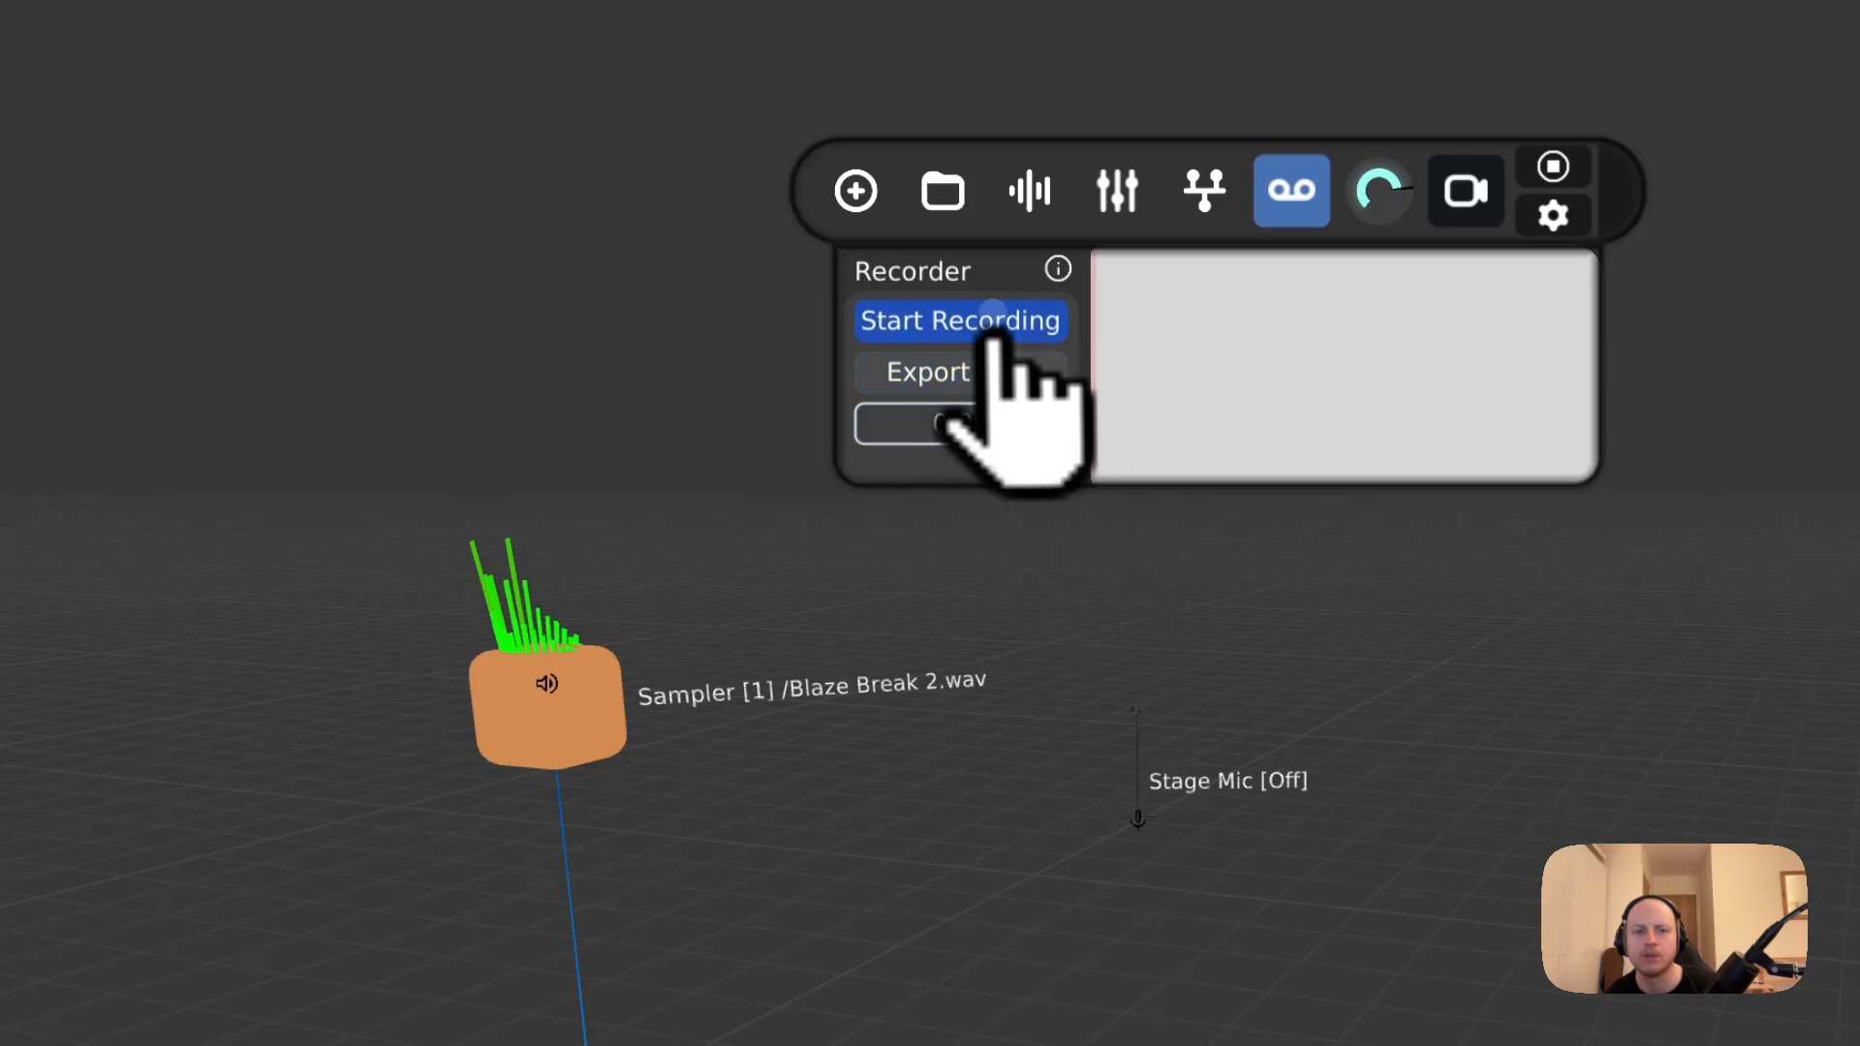
pyautogui.click(1008, 325)
pyautogui.moveTo(644, 722); pyautogui.dragTo(668, 756)
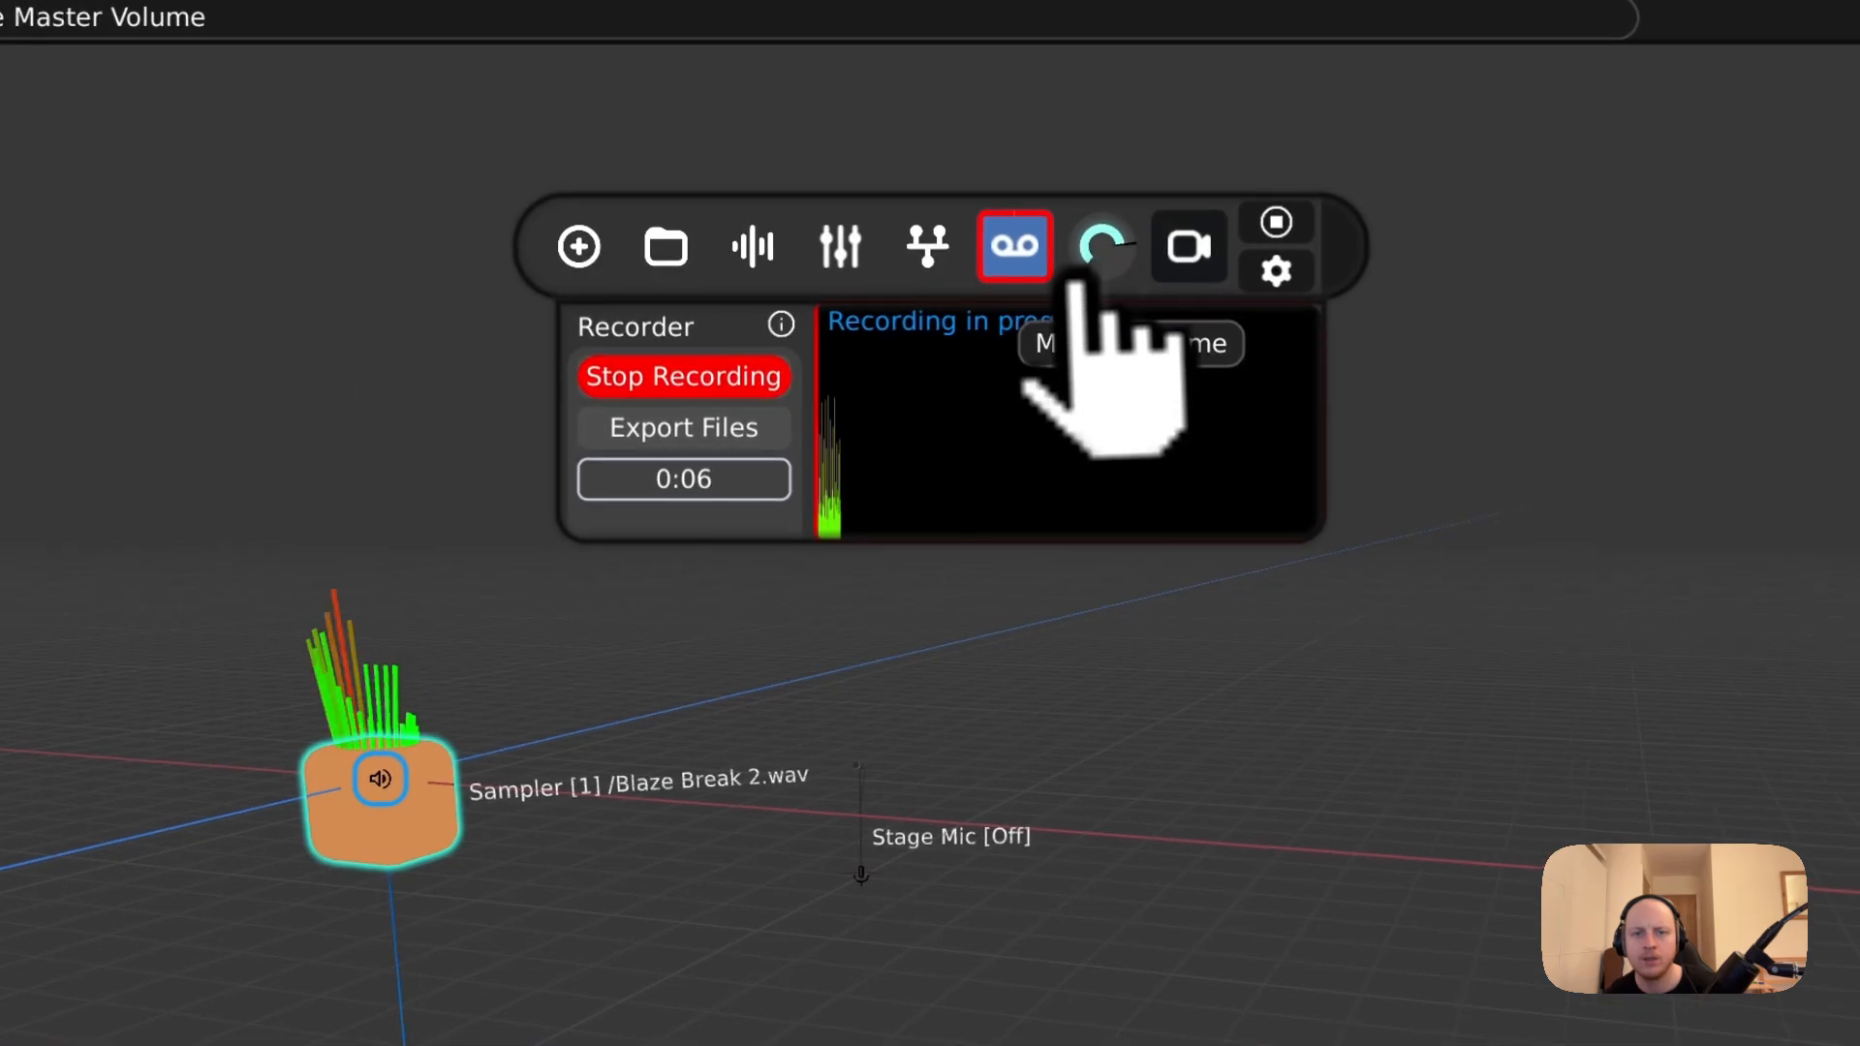
# - Lower the master volume
pyautogui.moveTo(1077, 277); pyautogui.dragTo(1206, 583)
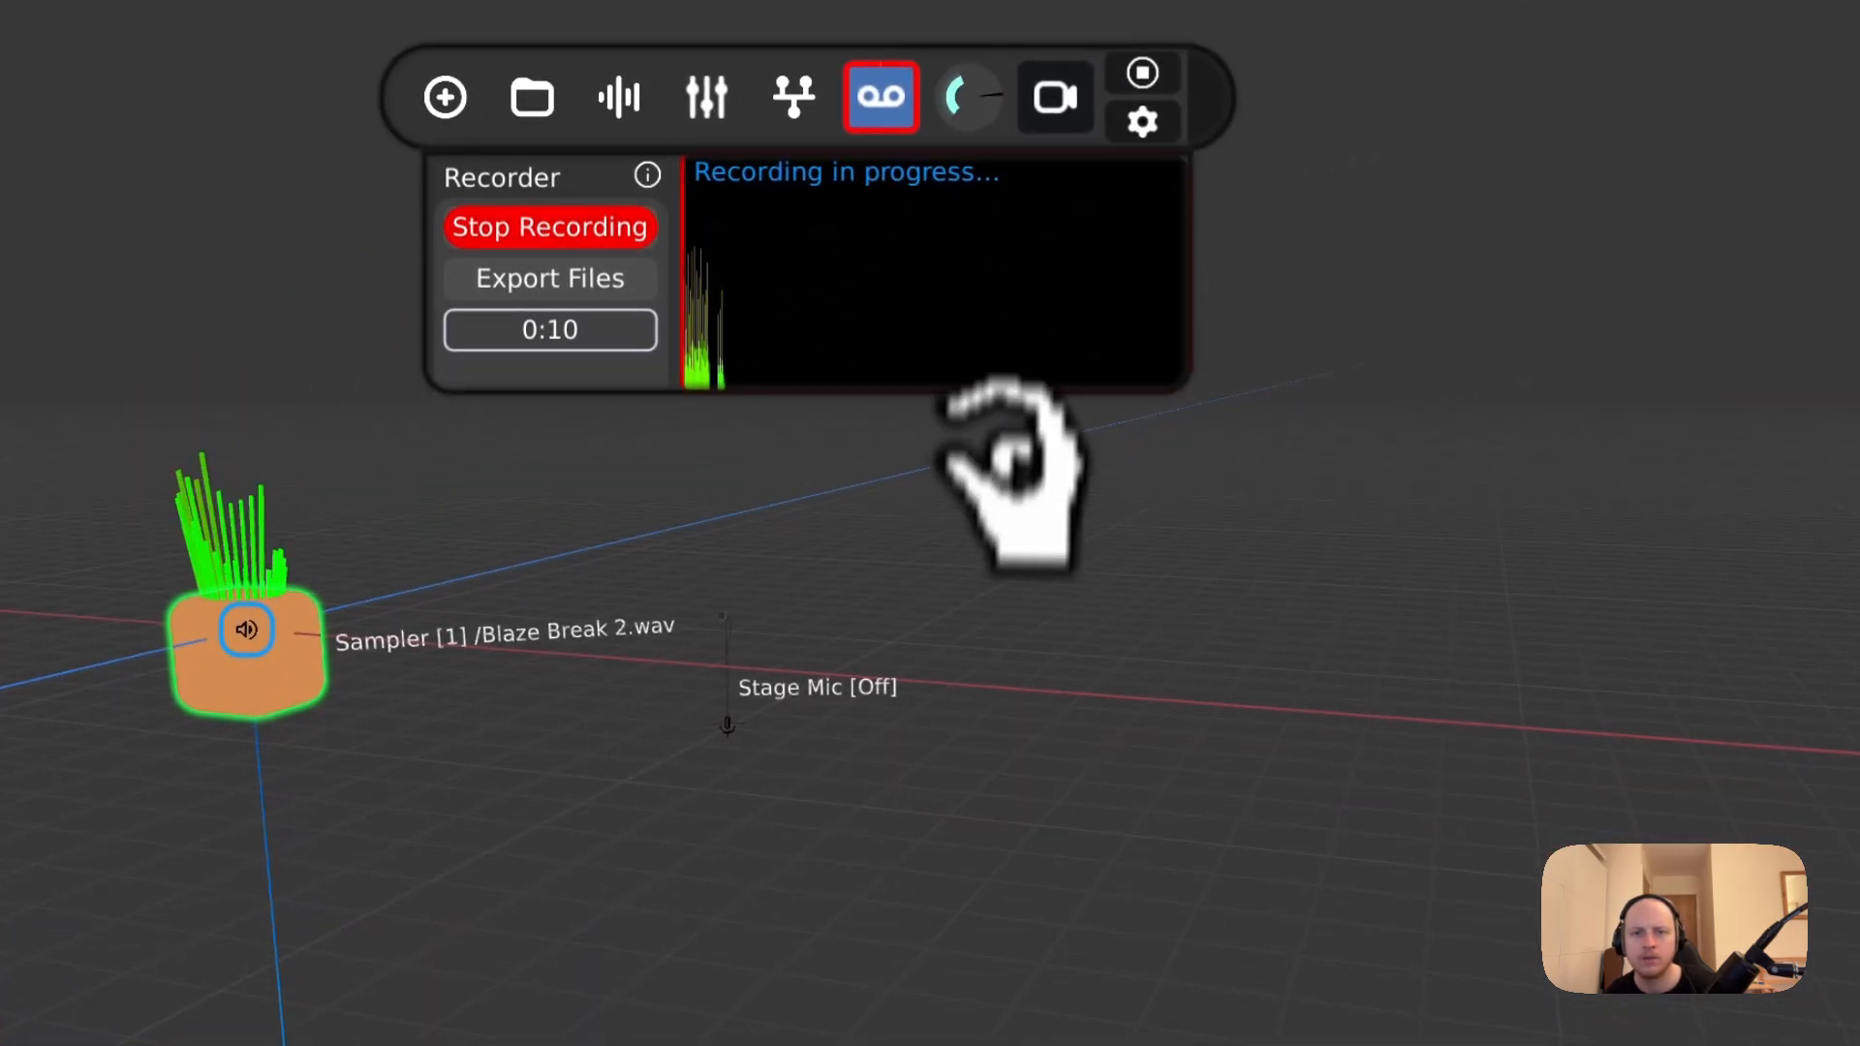
# - Raise the master volume and stop both the output recording and all playback
pyautogui.moveTo(1013, 474); pyautogui.dragTo(1317, 315)
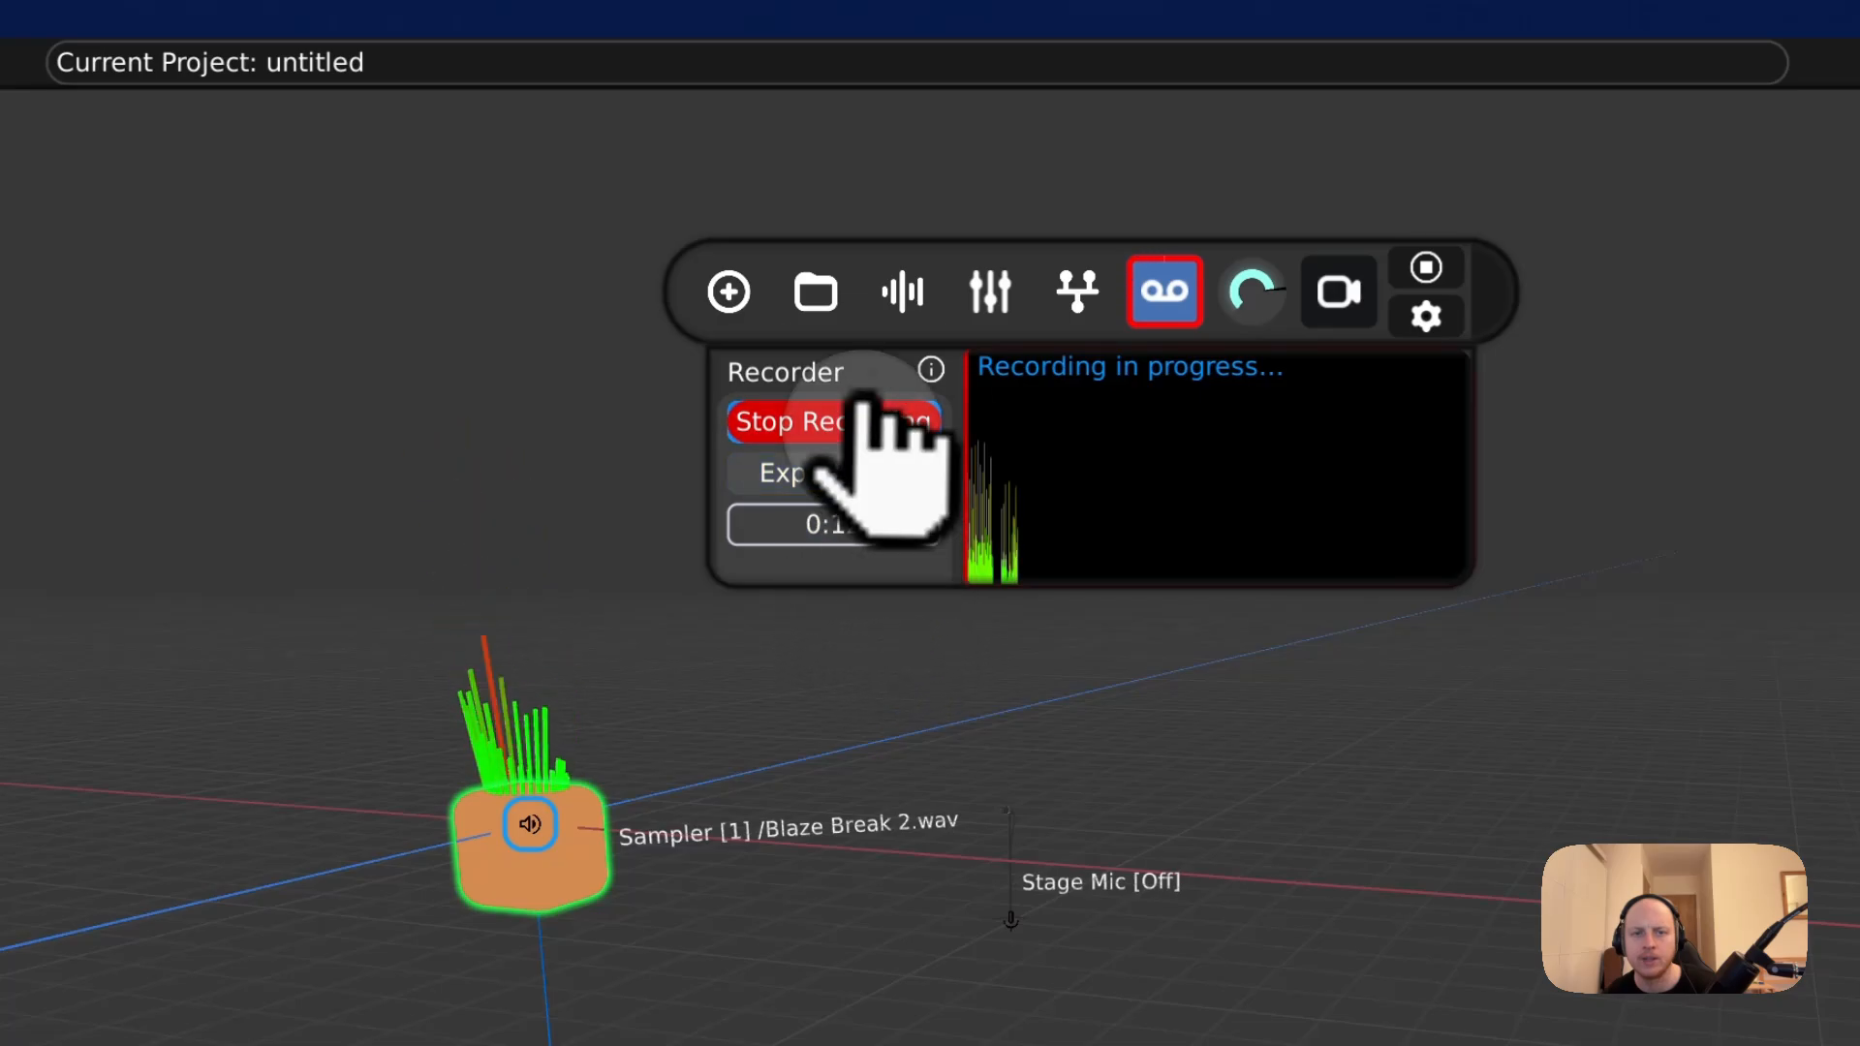
pyautogui.click(862, 420)
pyautogui.click(1426, 276)
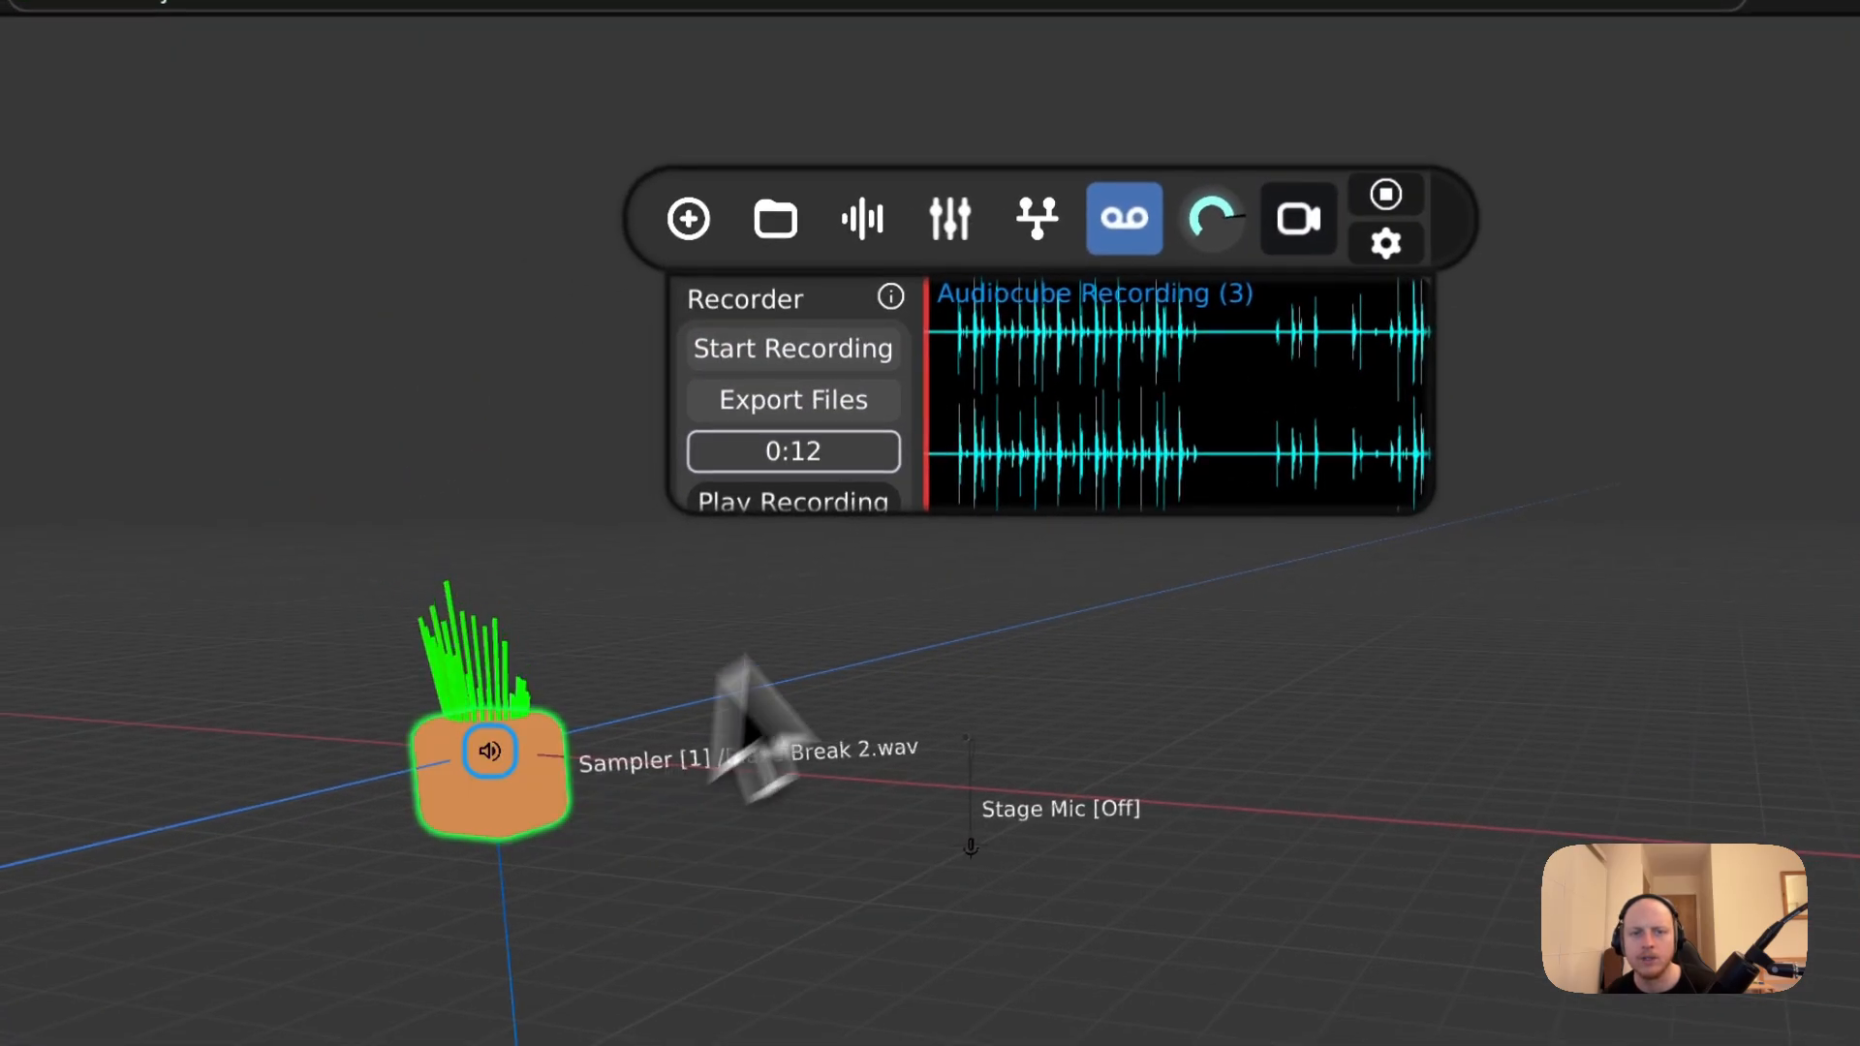
pyautogui.click(1385, 194)
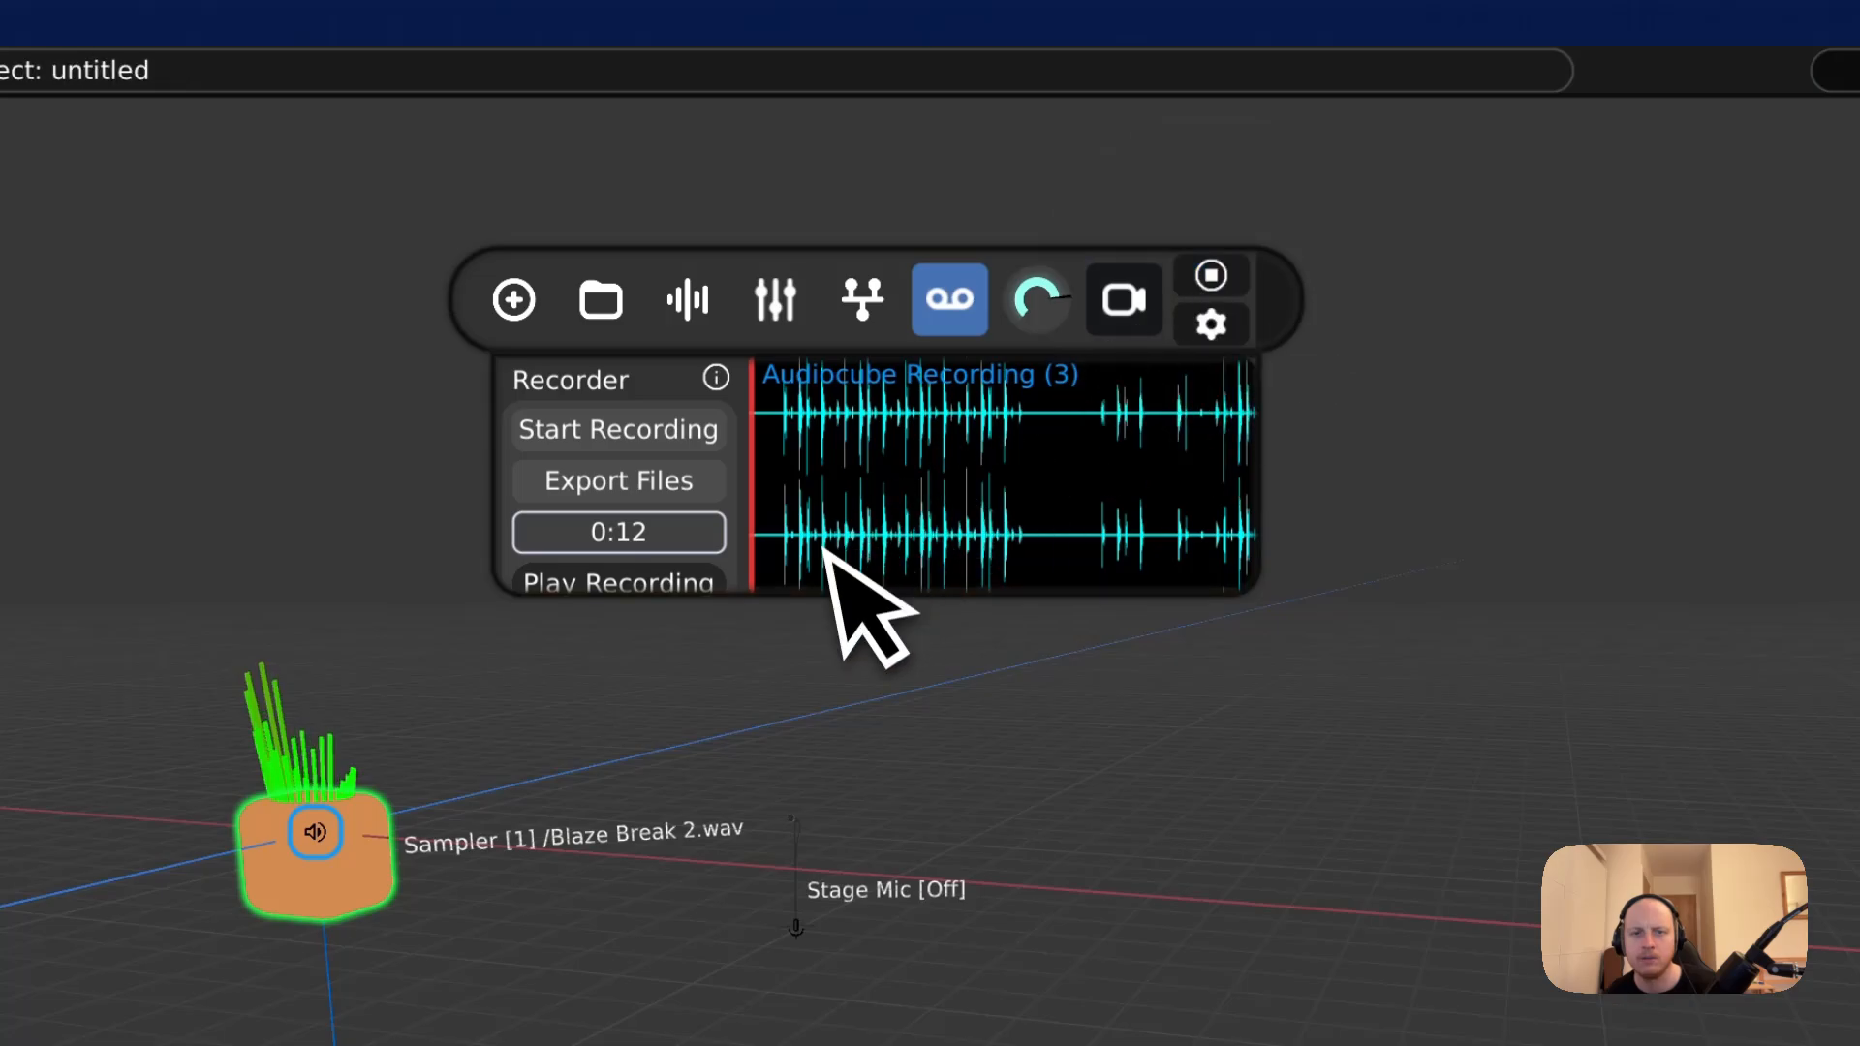
pyautogui.click(1211, 276)
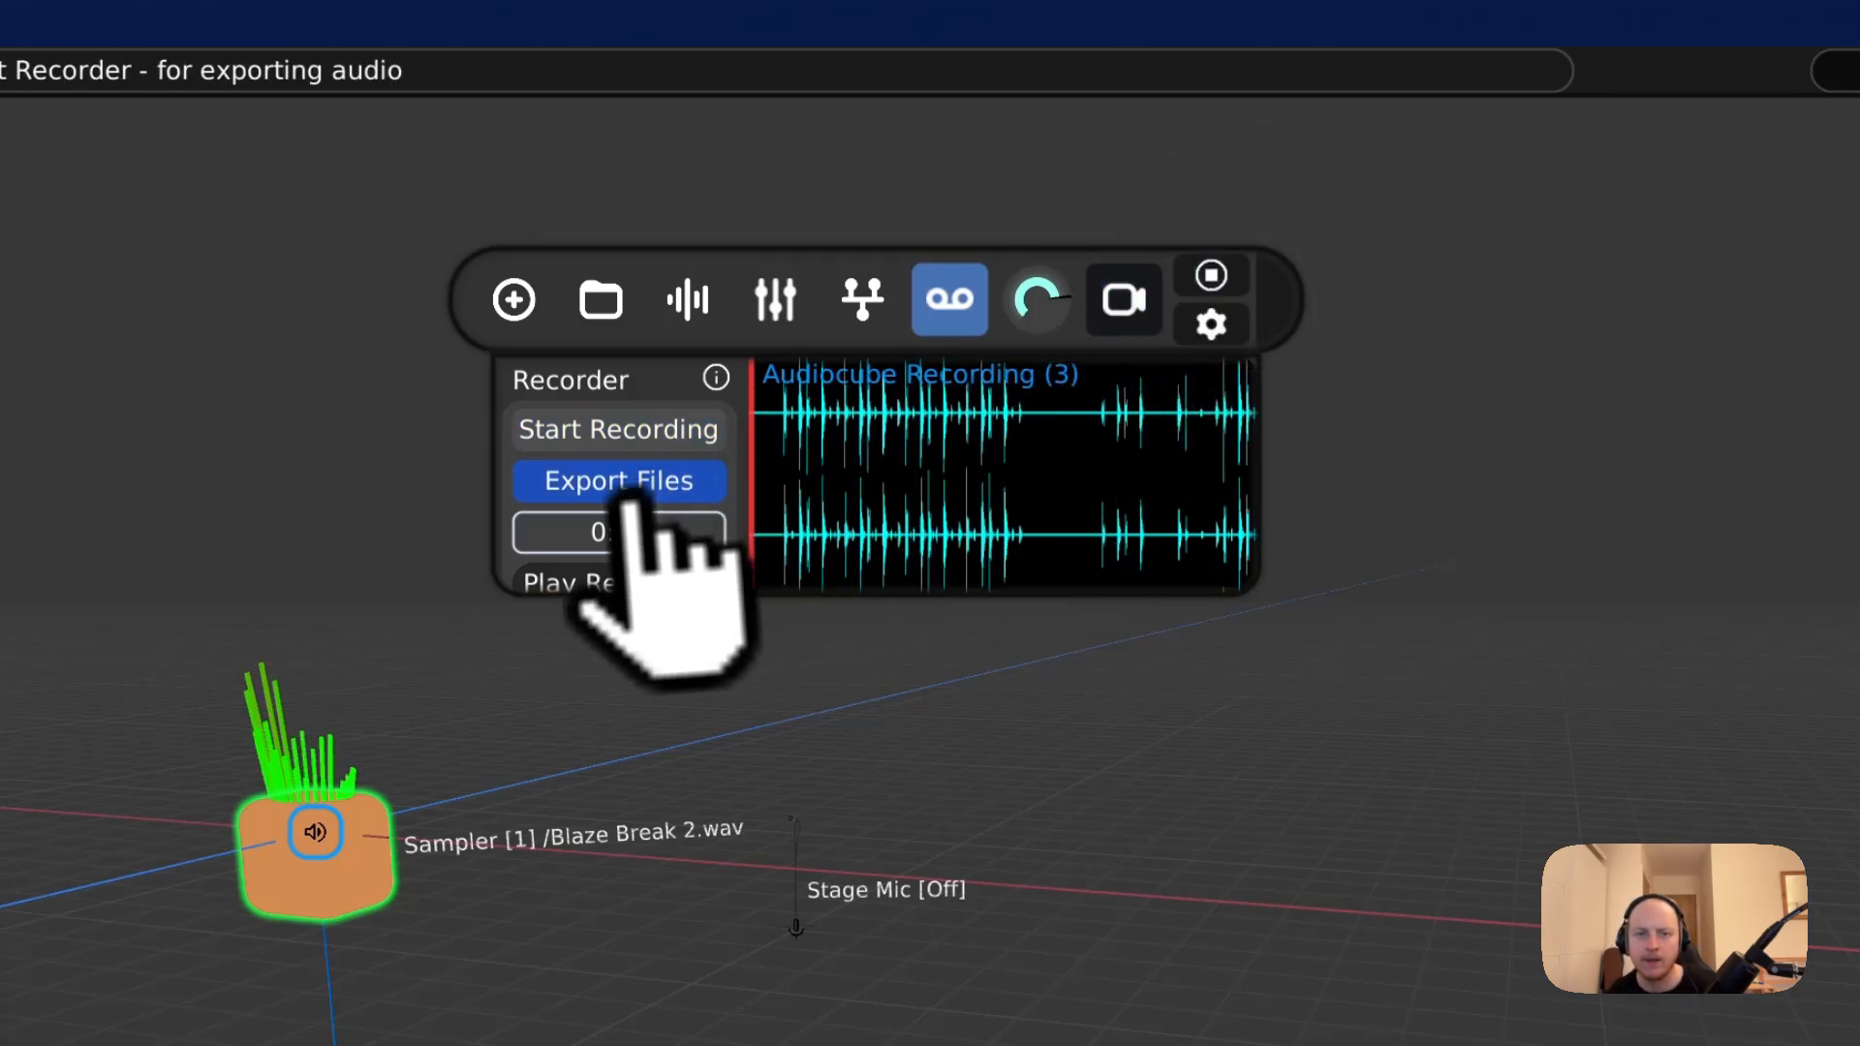
# - Open the exported recordings folder, preview Audiocube Recording (3).wav, and close the folder window
pyautogui.click(629, 485)
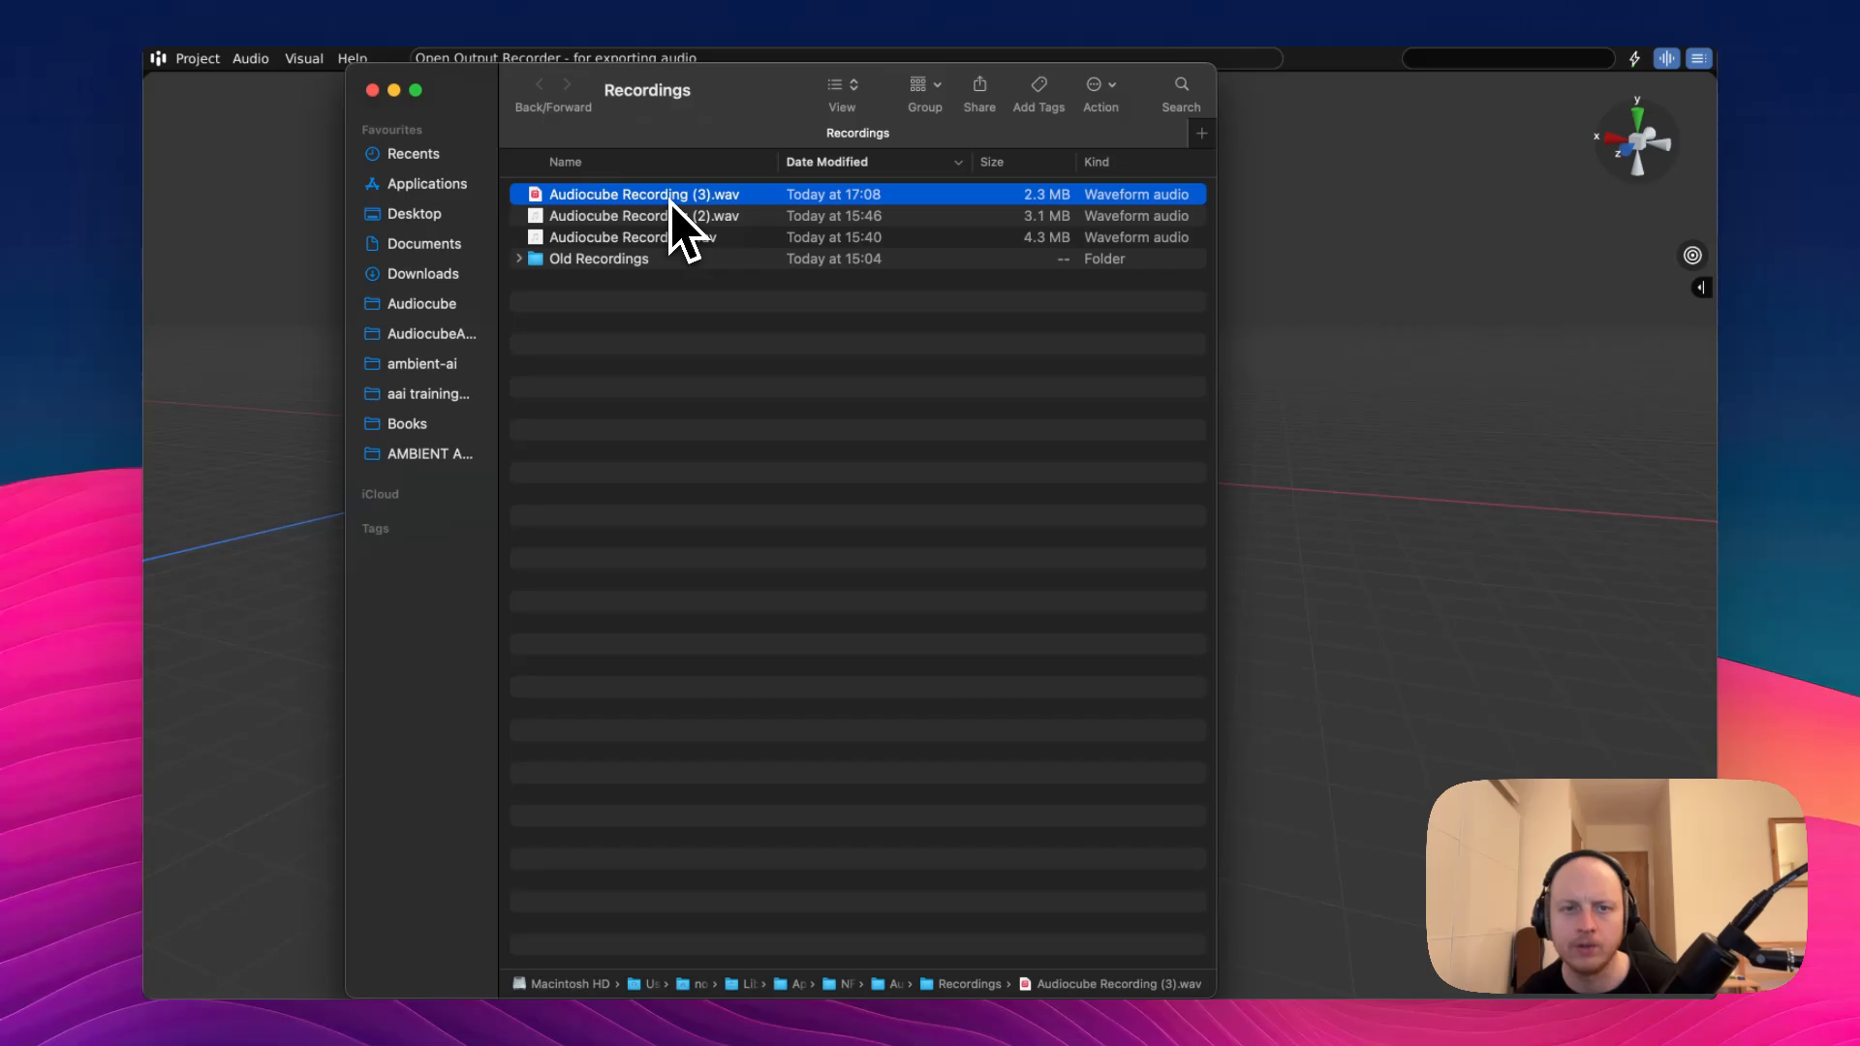
pyautogui.press('space')
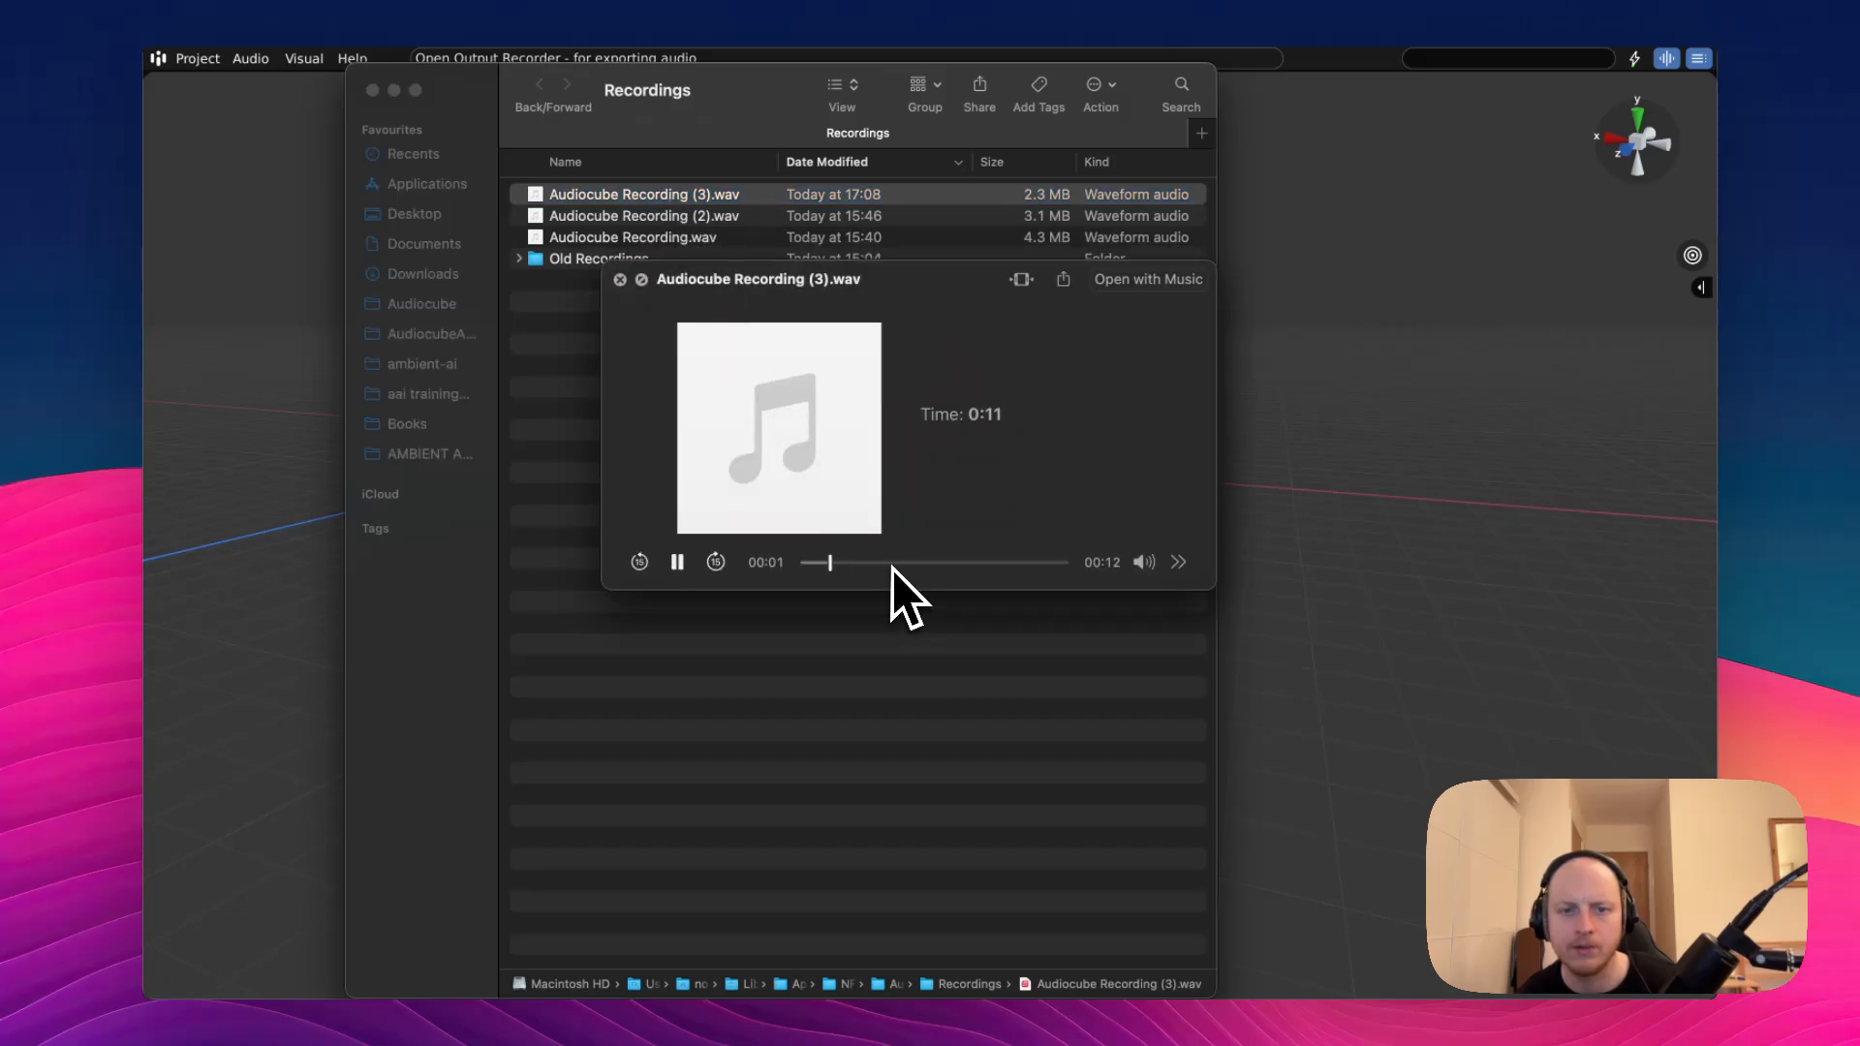
pyautogui.press('space')
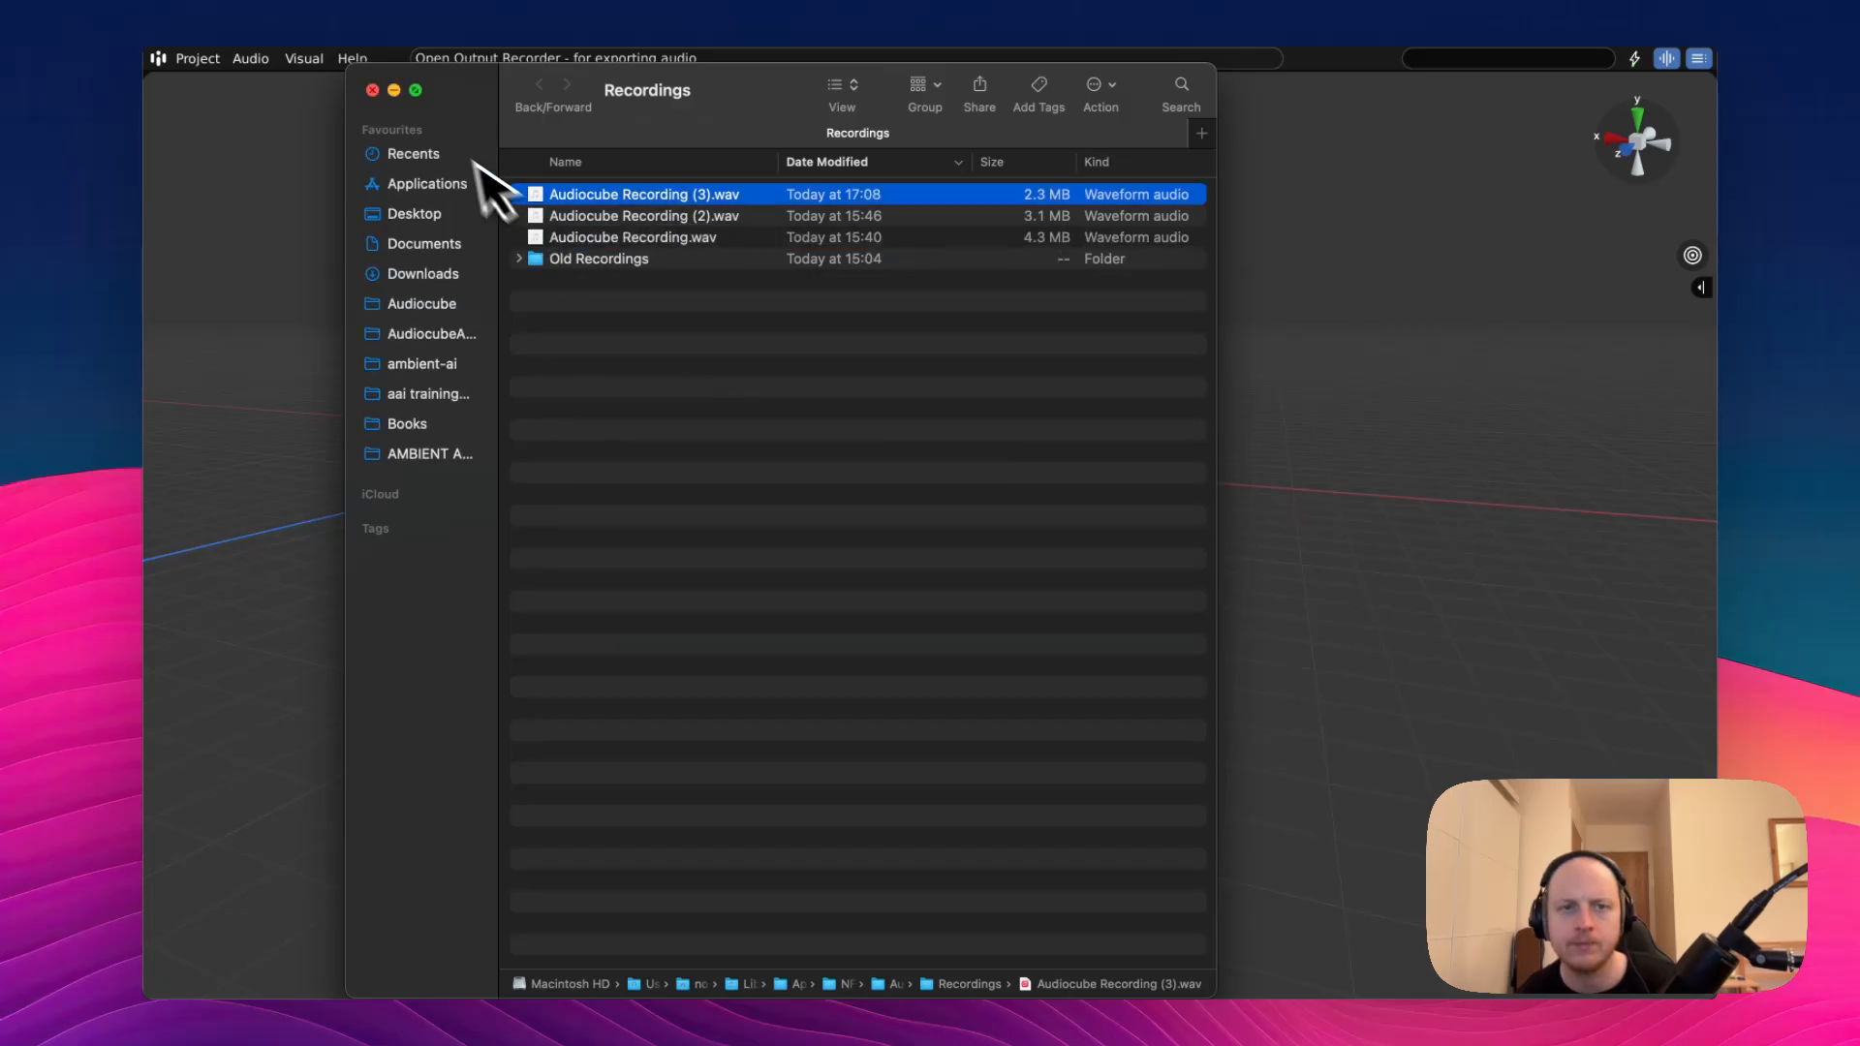
pyautogui.click(373, 90)
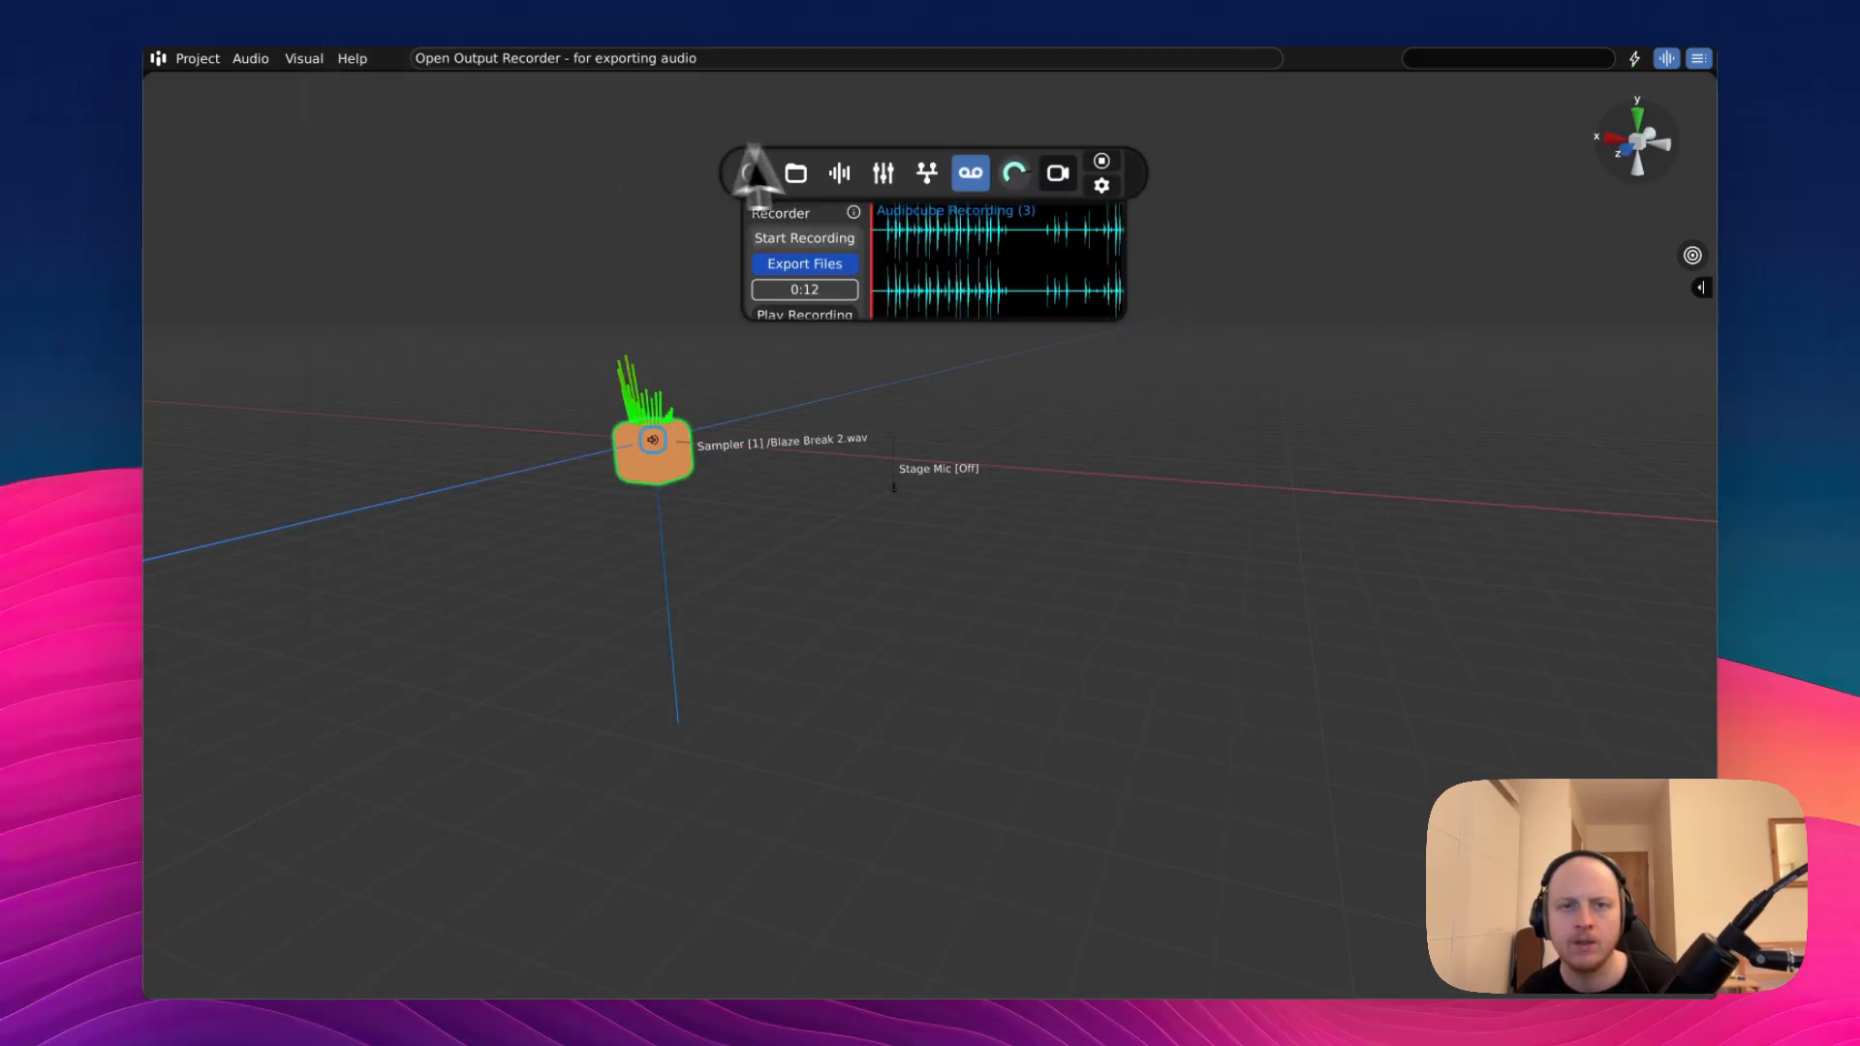
# - Hide the recorder and use the camera controls to change the camera's height and viewing direction
pyautogui.click(970, 176)
pyautogui.click(1056, 174)
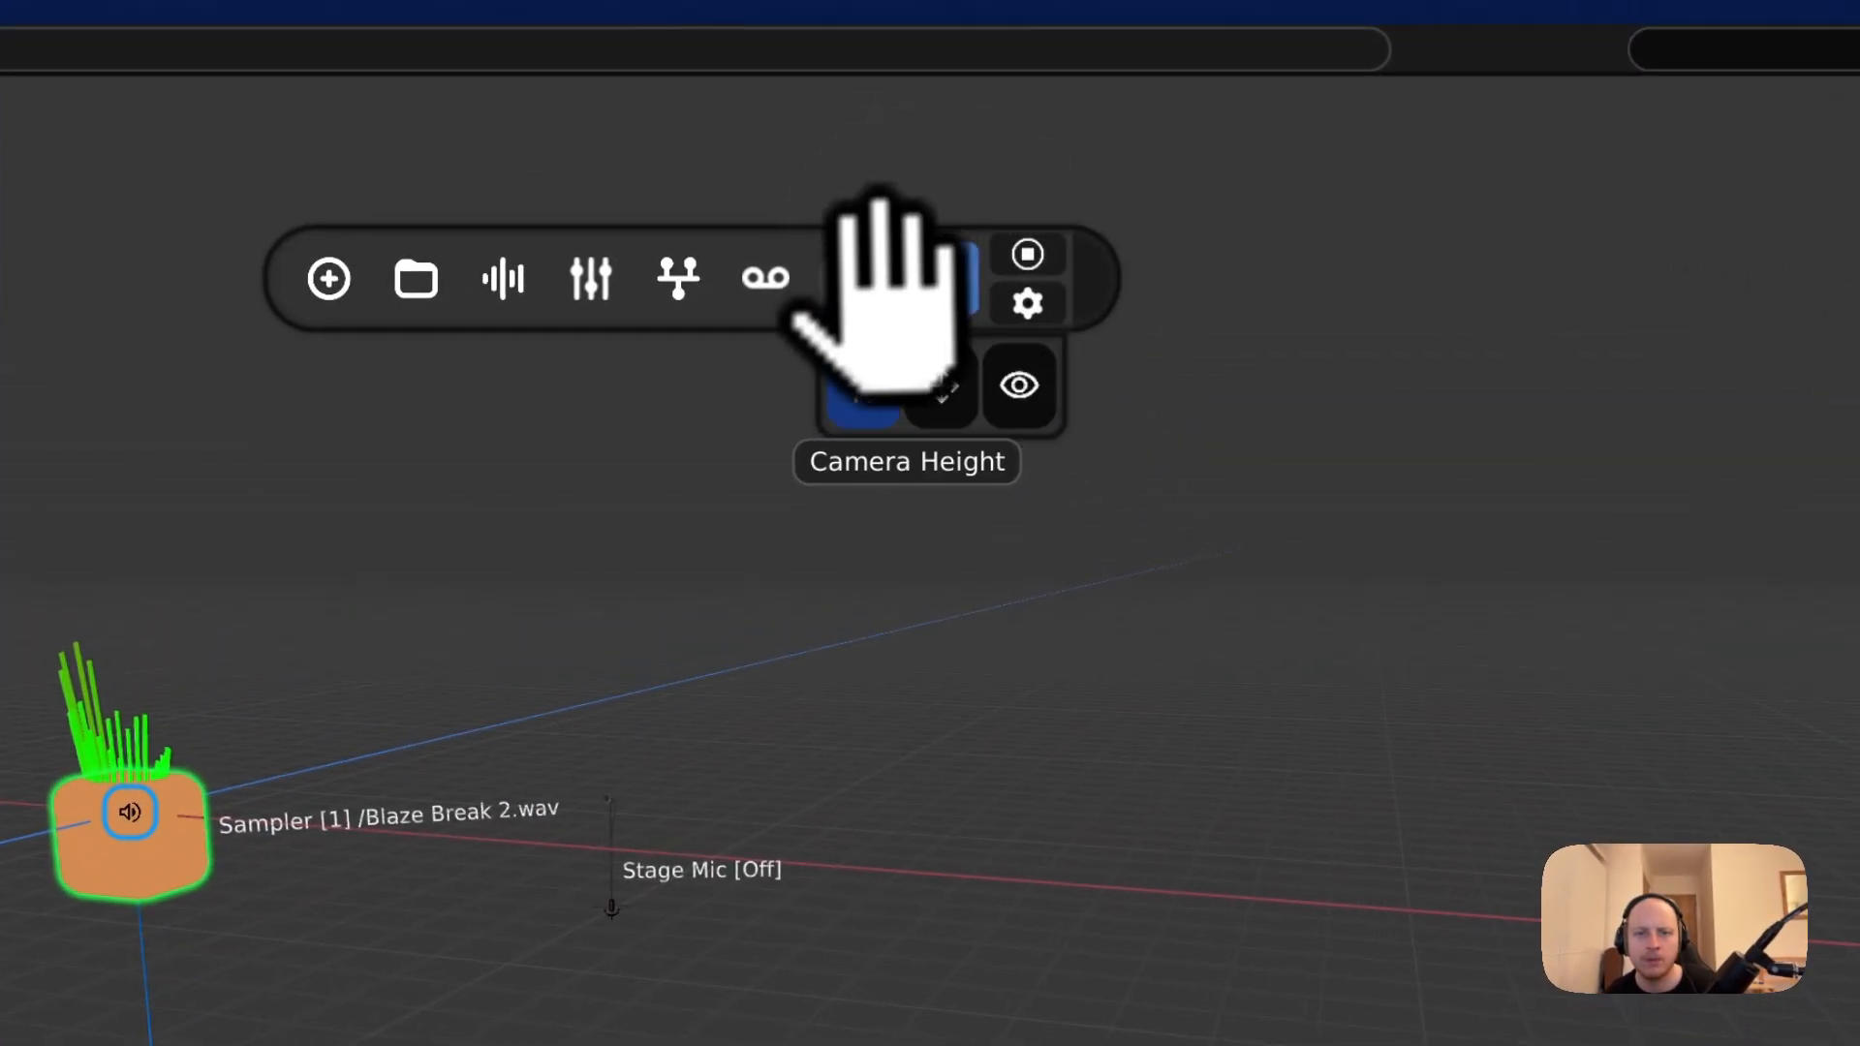
pyautogui.moveTo(870, 372); pyautogui.dragTo(1095, 397)
pyautogui.moveTo(1019, 386); pyautogui.dragTo(1011, 562)
# - Open the settings, try UI scales of 1.55 and 2.50, and set the UI scale to 2
pyautogui.click(1019, 303)
pyautogui.moveTo(869, 795); pyautogui.dragTo(788, 798)
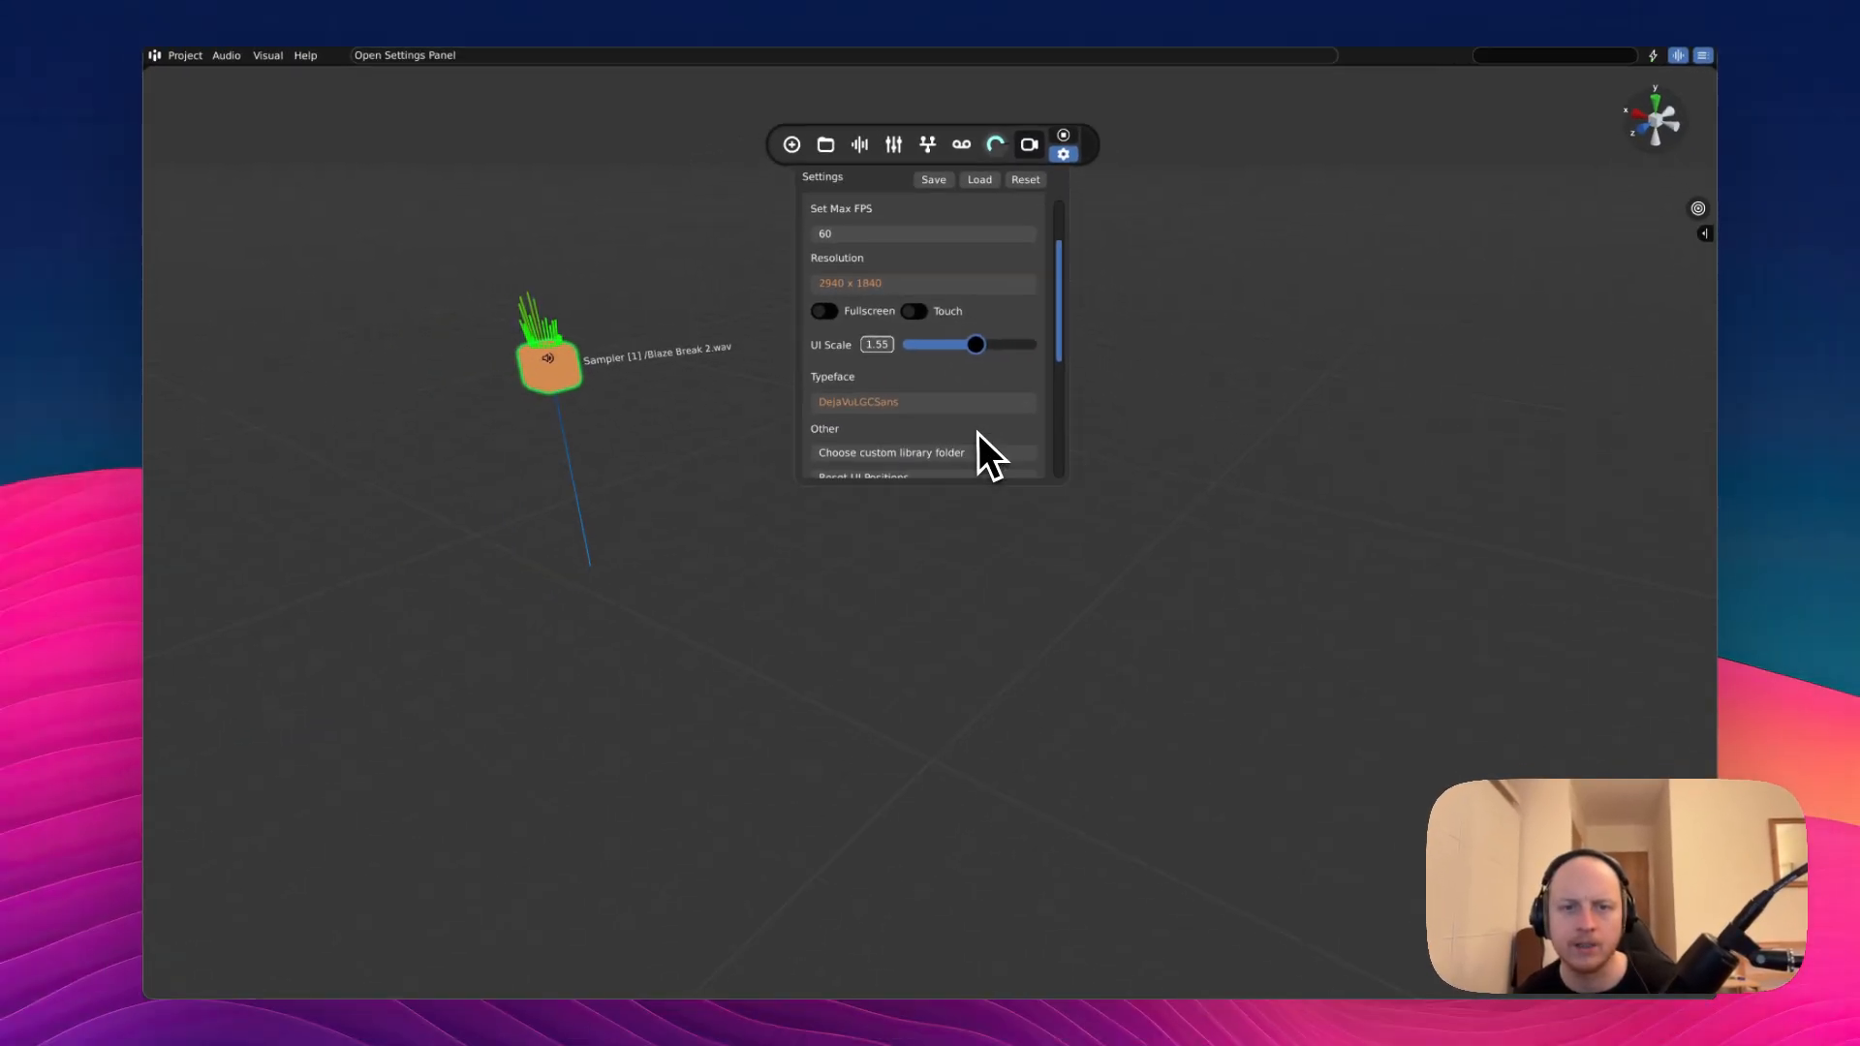
pyautogui.moveTo(978, 433); pyautogui.dragTo(1087, 486)
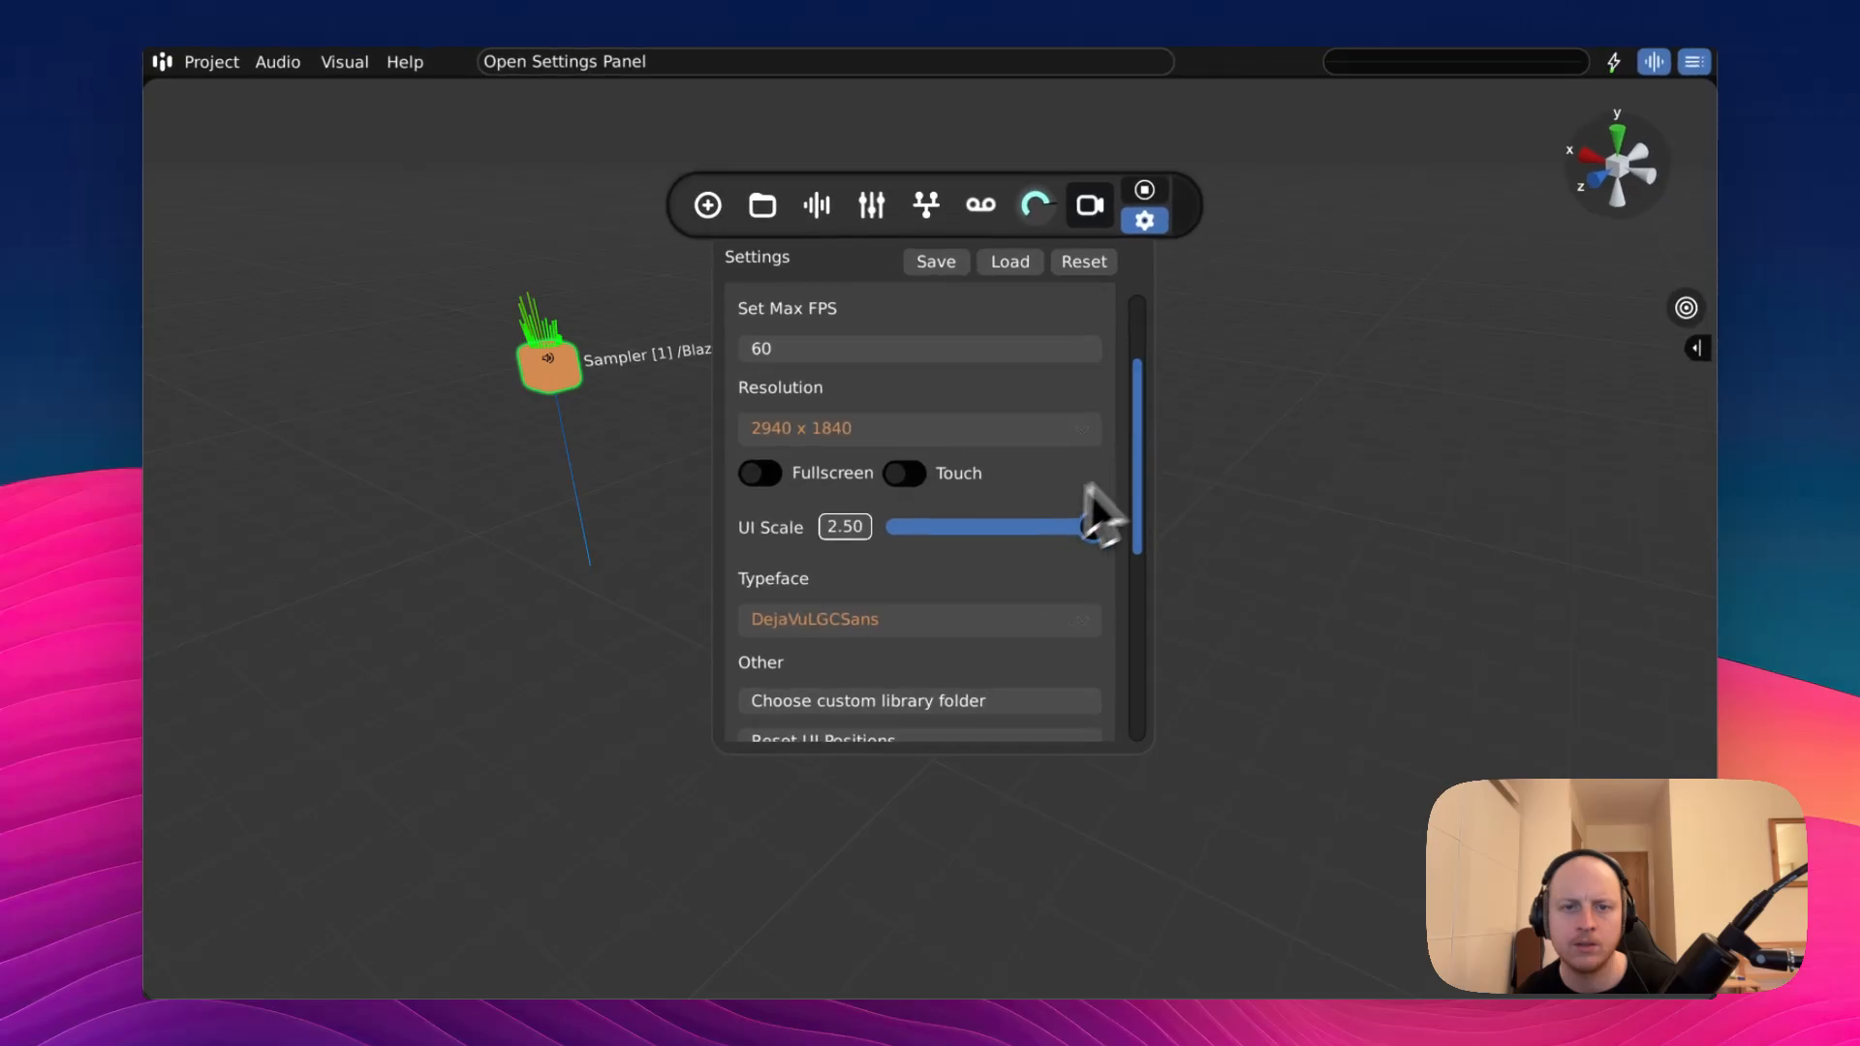
pyautogui.write('2')
pyautogui.press('Return')
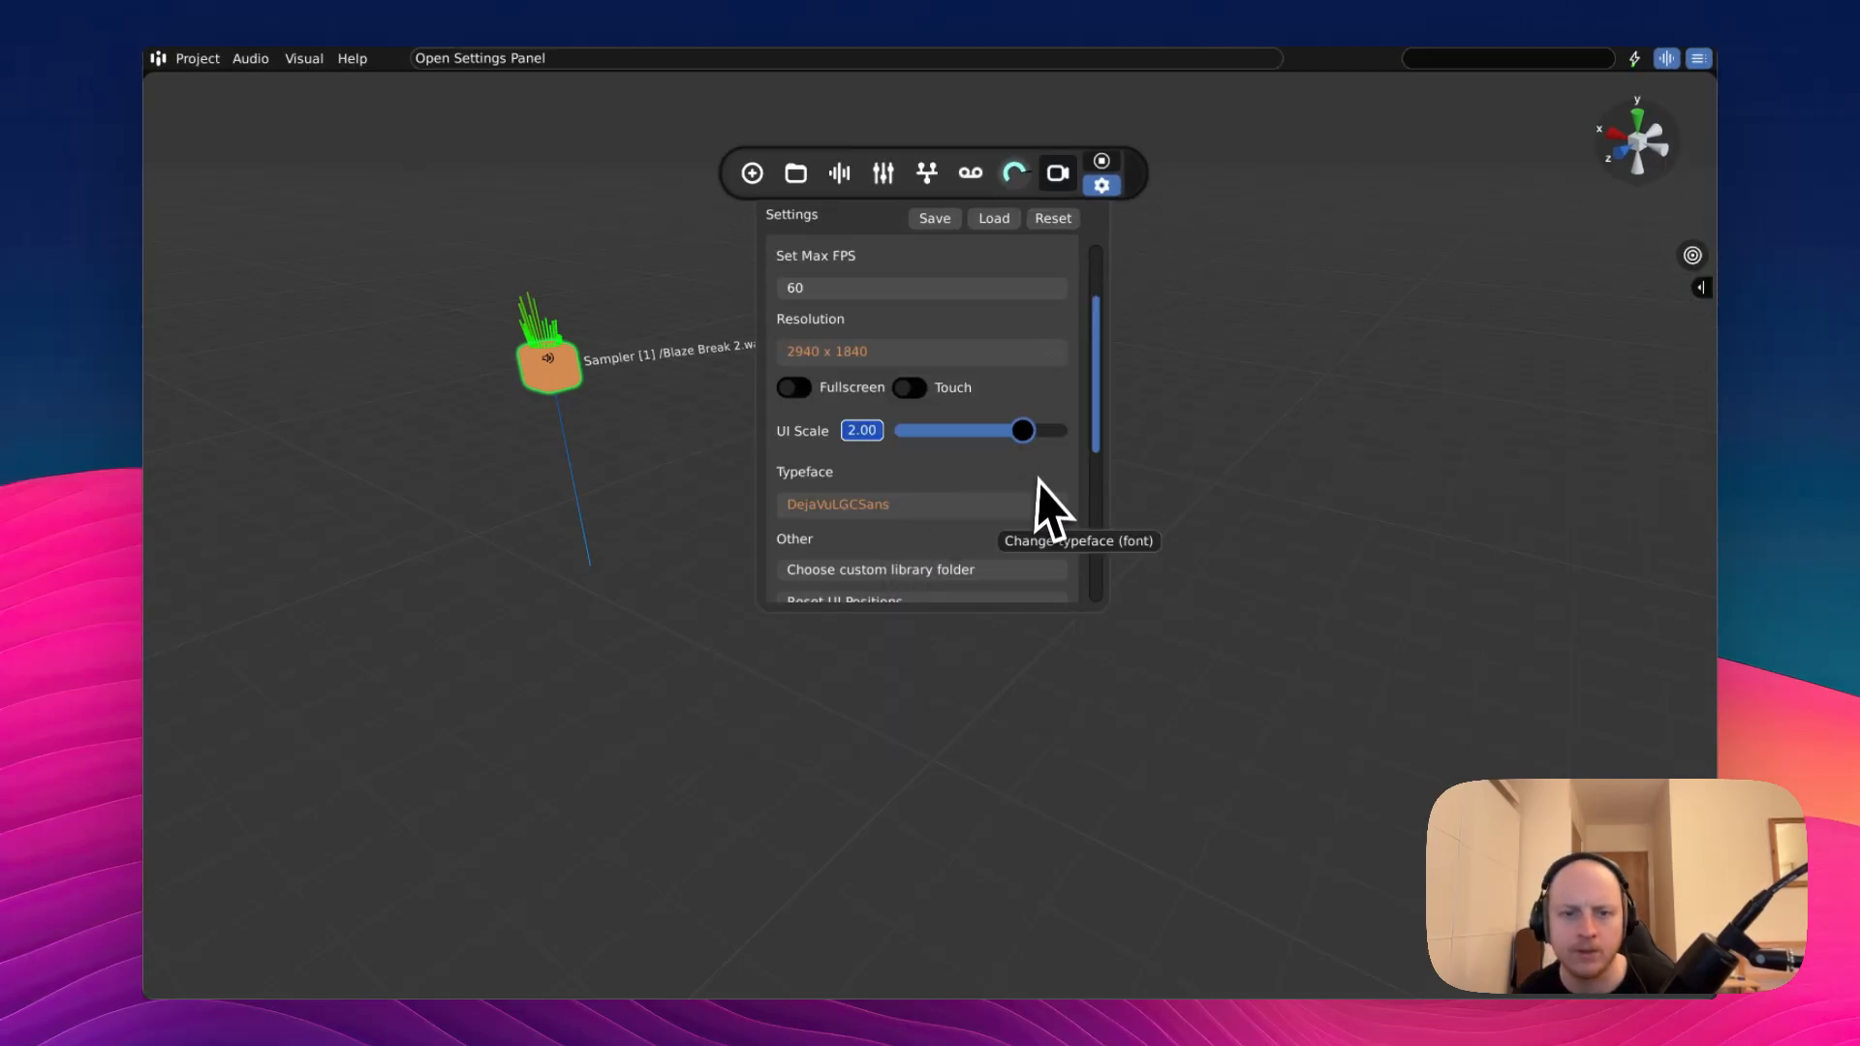
# - Look over the typeface and display settings and close the settings
pyautogui.click(1038, 506)
pyautogui.moveTo(1098, 443); pyautogui.dragTo(1090, 339)
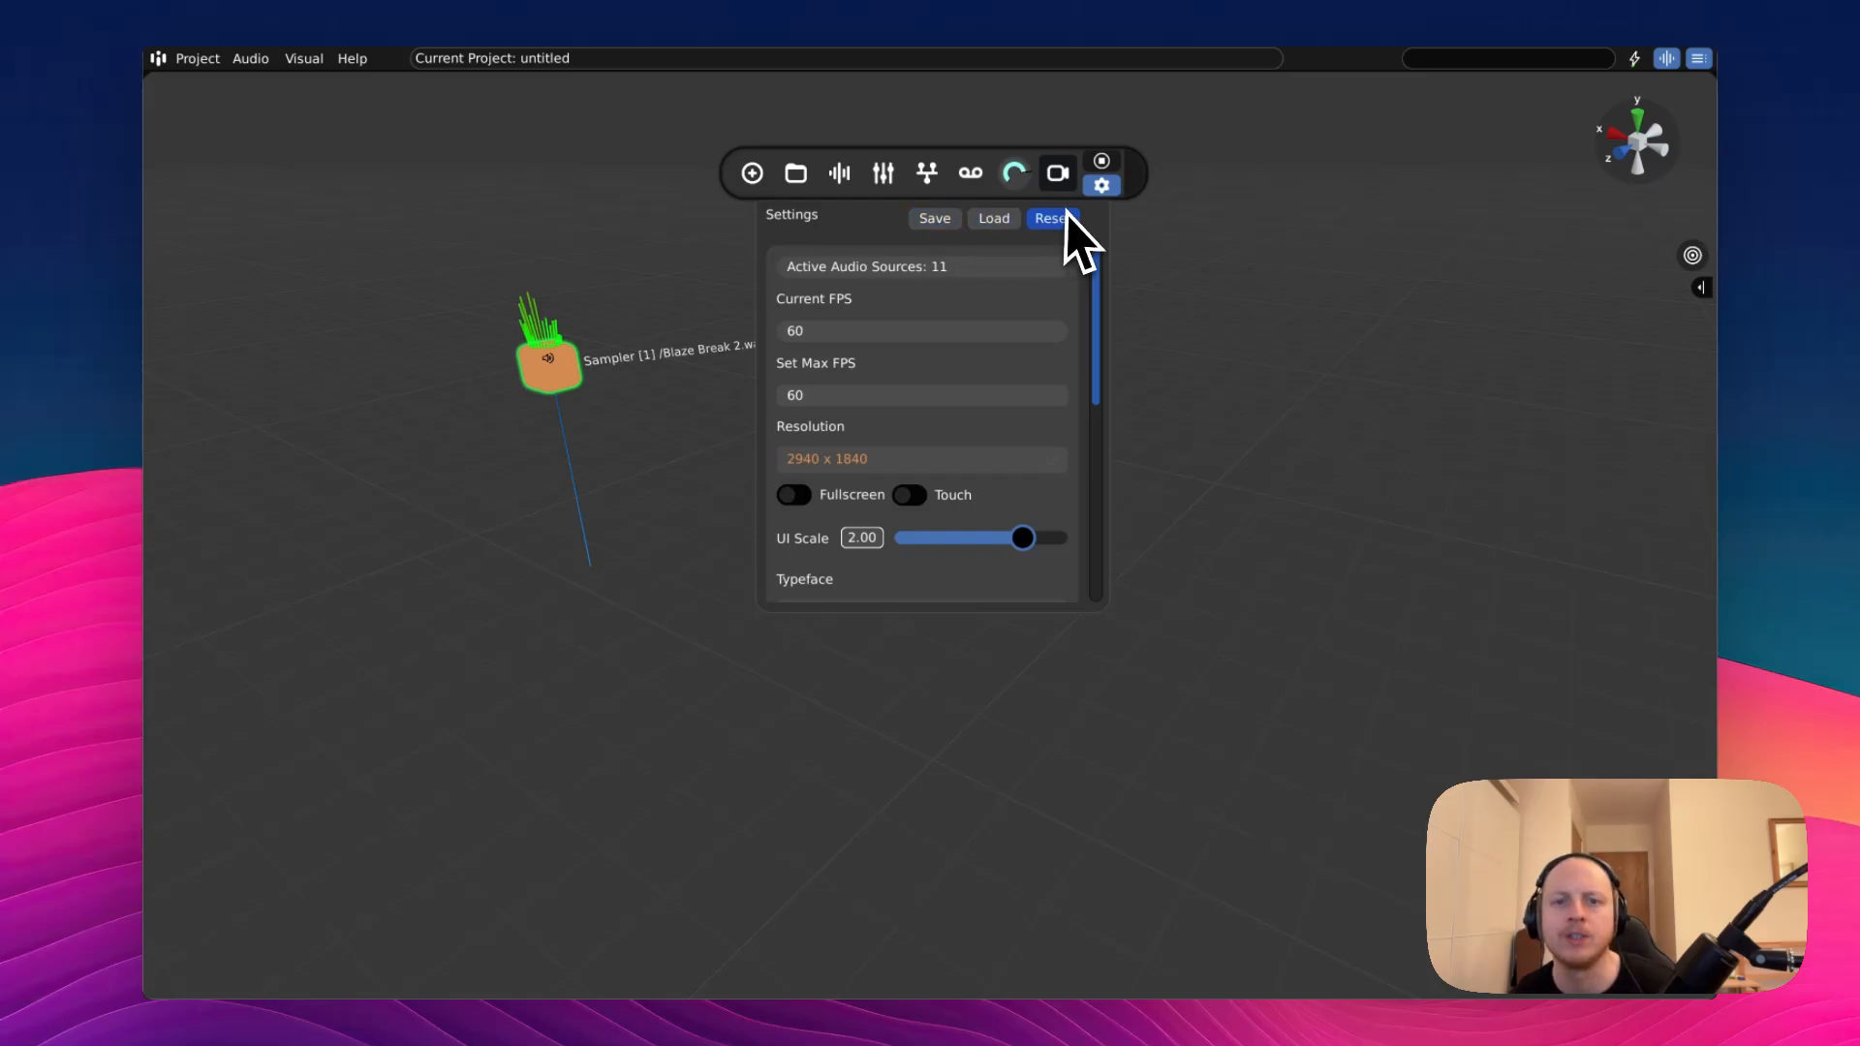
pyautogui.click(1102, 185)
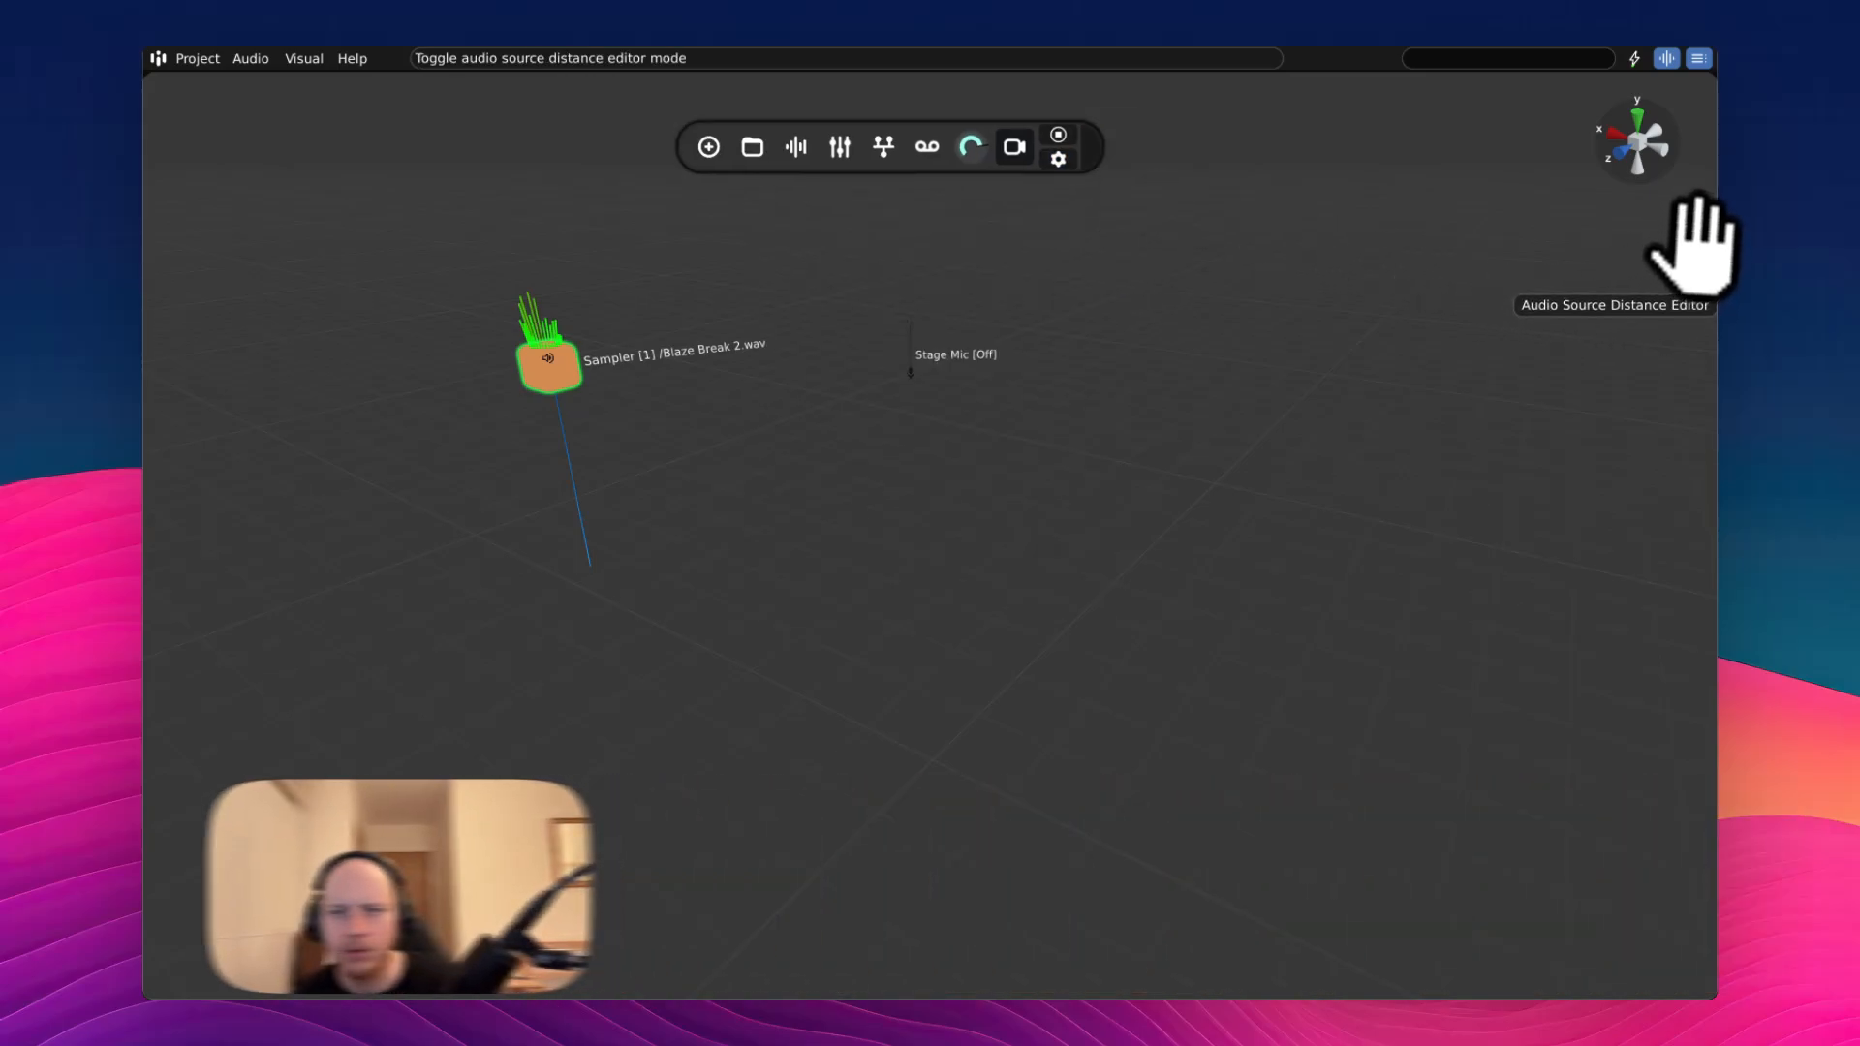
# - Turn on the audio source distance editor and open the device editor for Sampler 1
pyautogui.click(1693, 255)
pyautogui.press('s')
pyautogui.press('e')
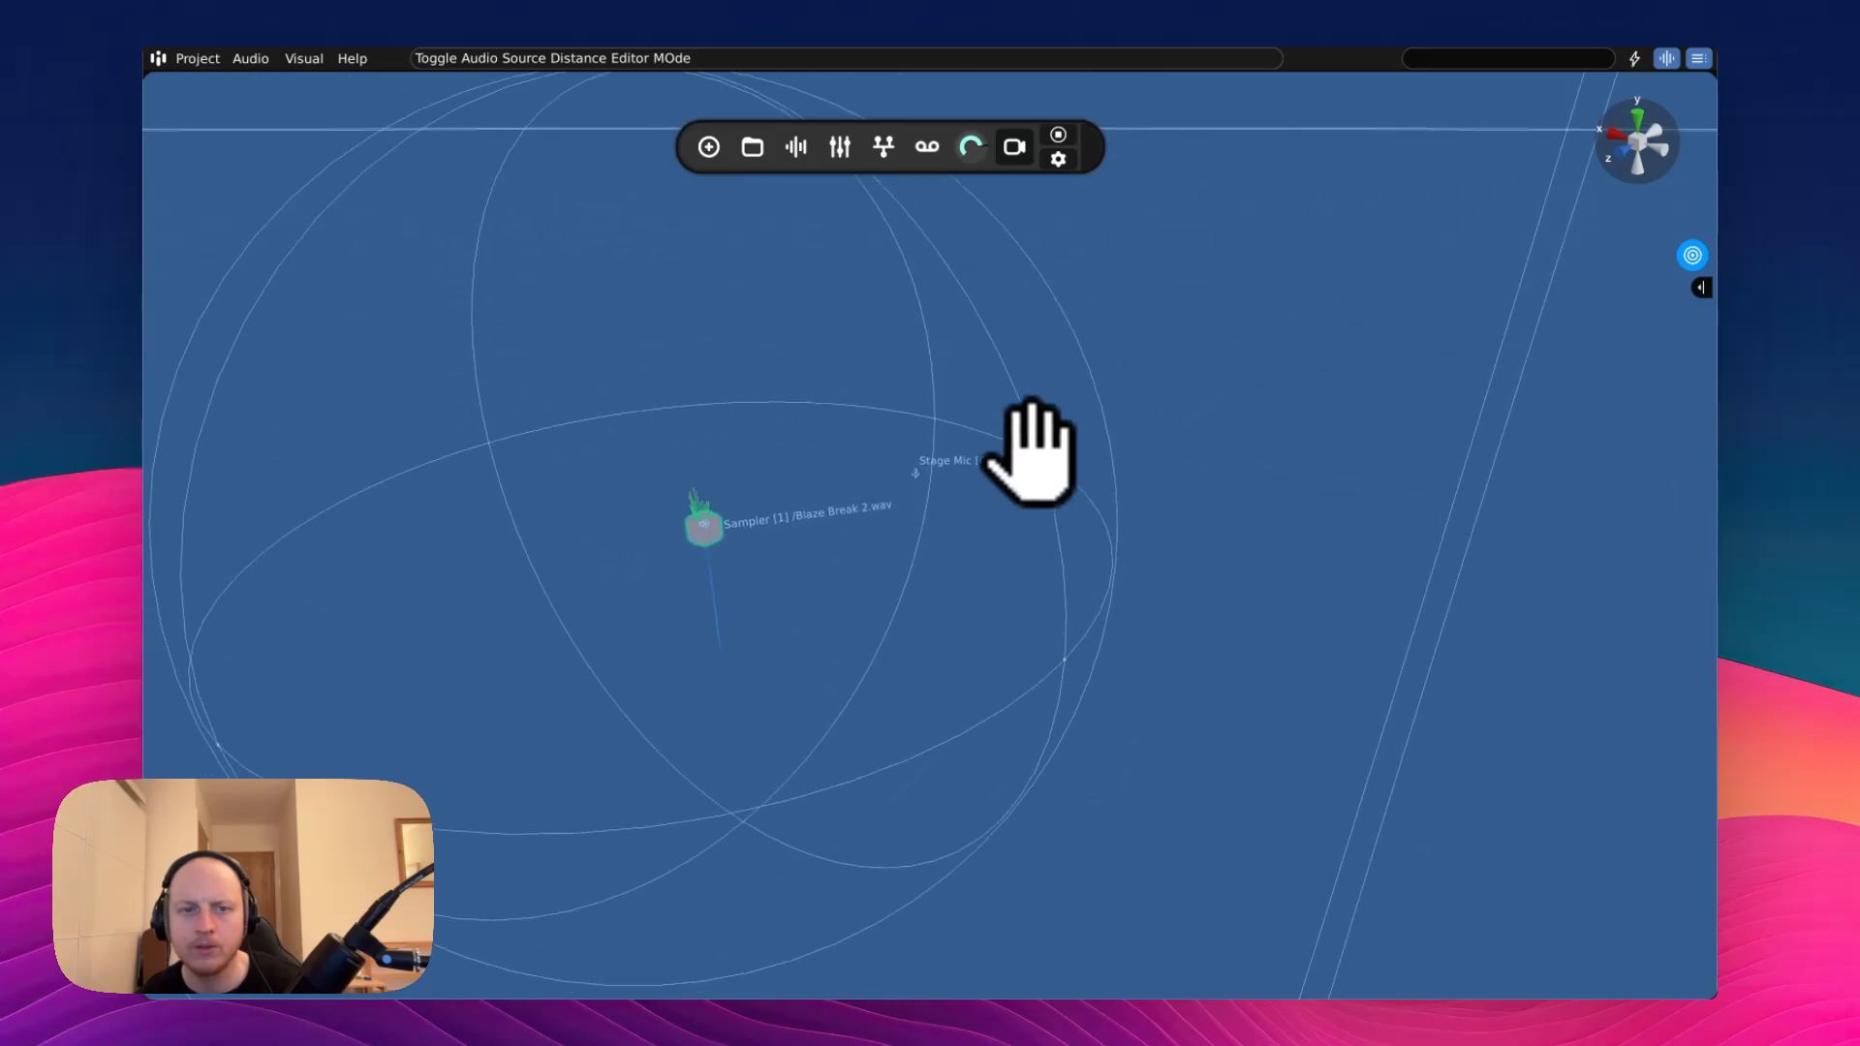
pyautogui.click(791, 163)
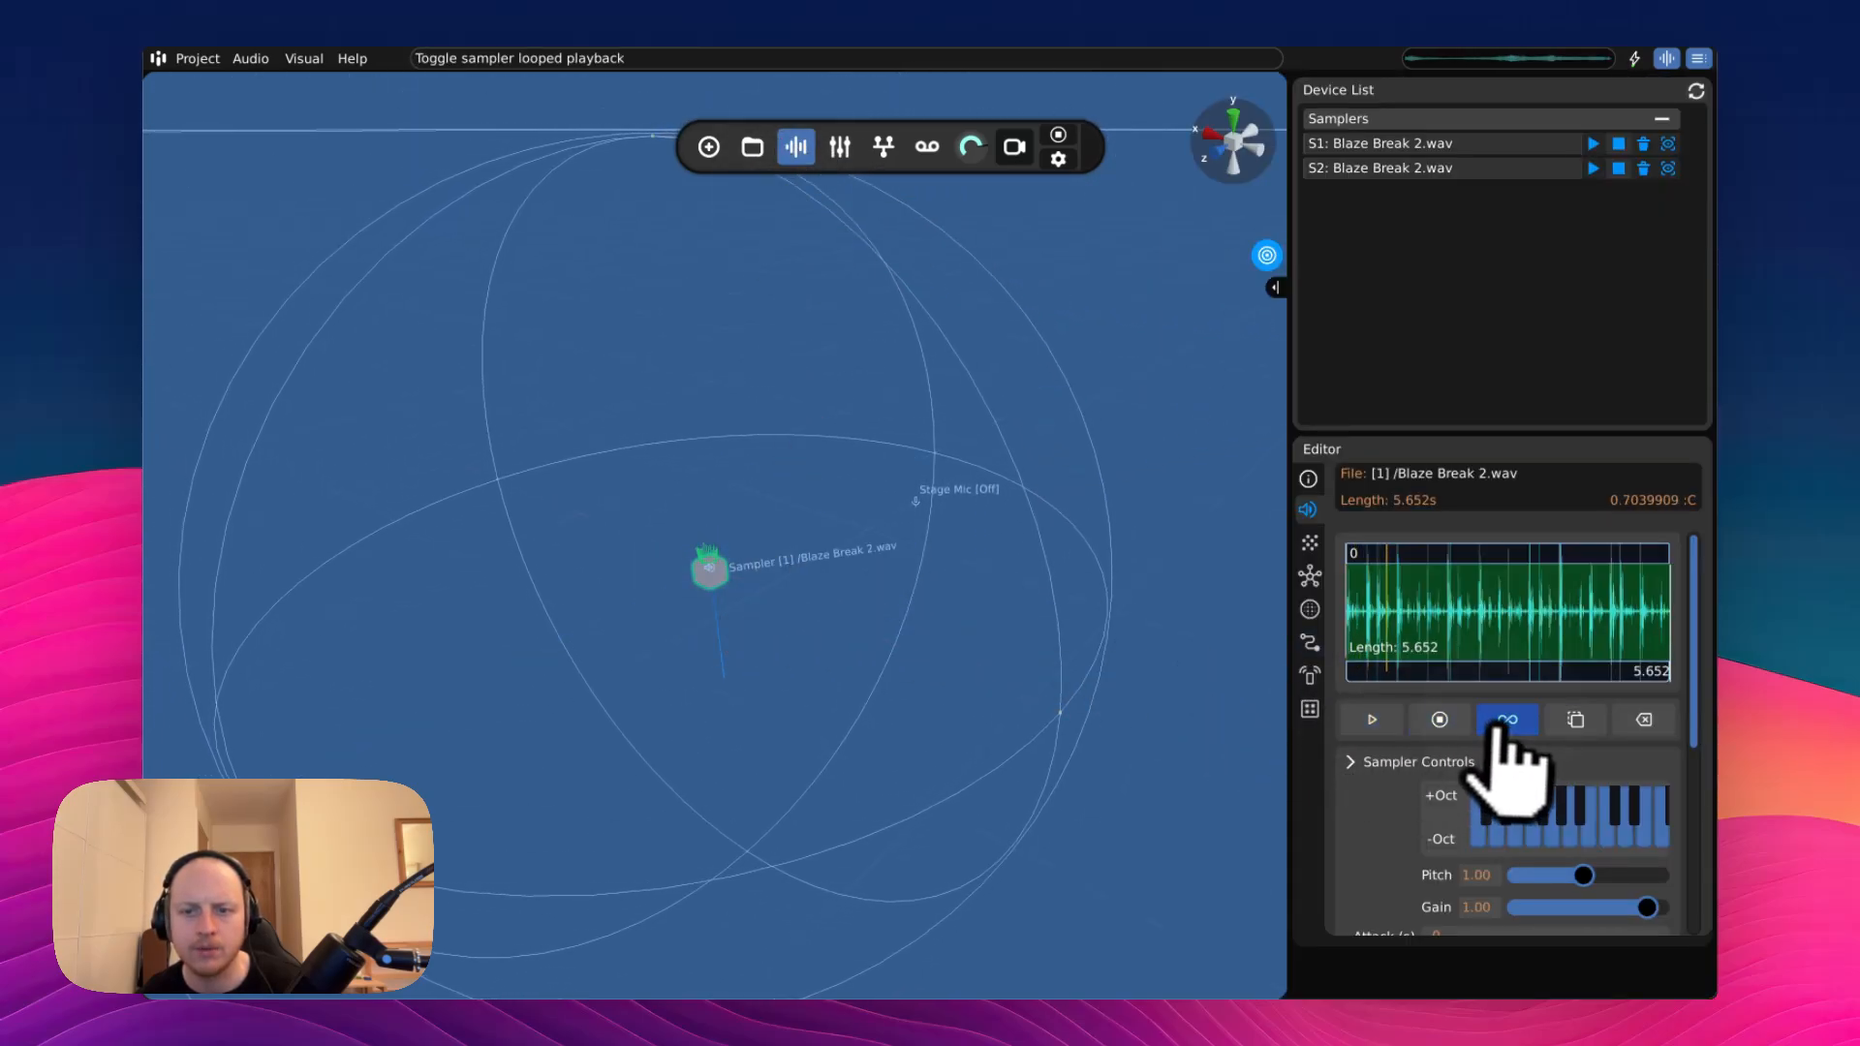
# - Toggle the distance editor off and on, and resize Sampler 1's inner range sphere during looped playback
pyautogui.click(1266, 255)
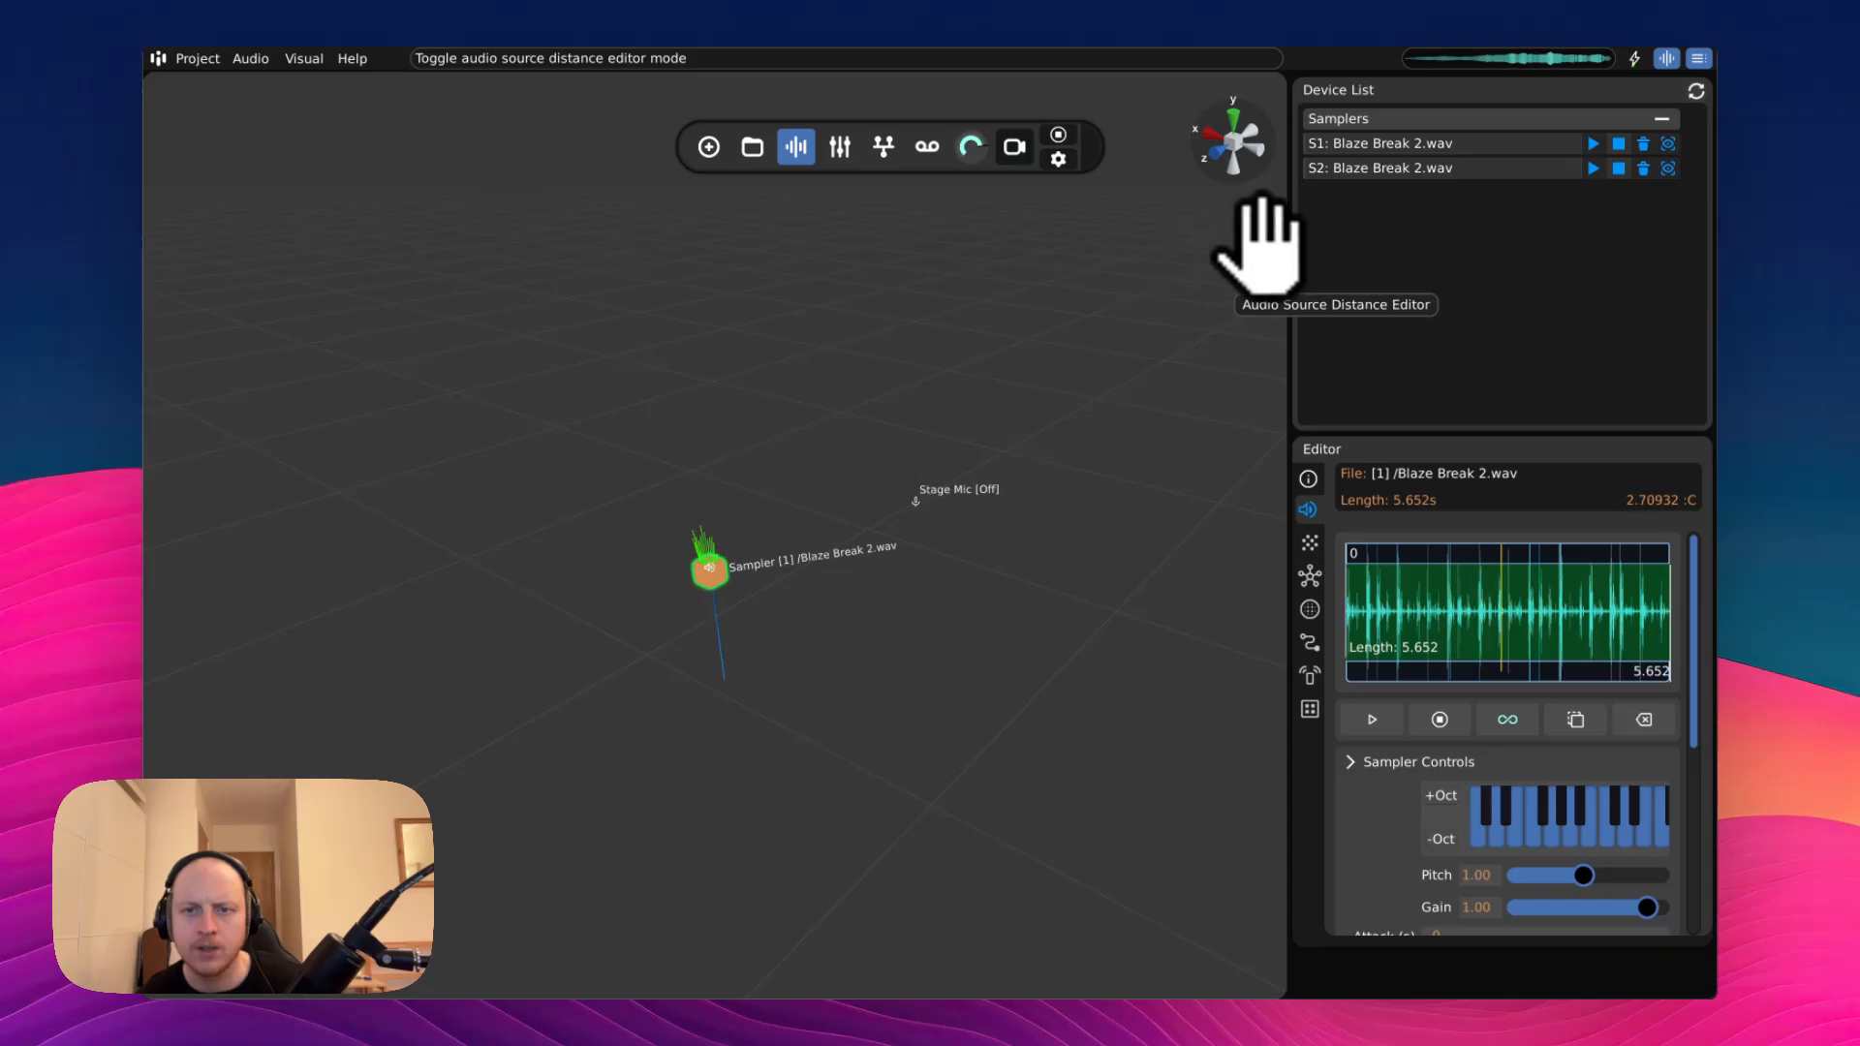
pyautogui.click(1266, 255)
pyautogui.press('s')
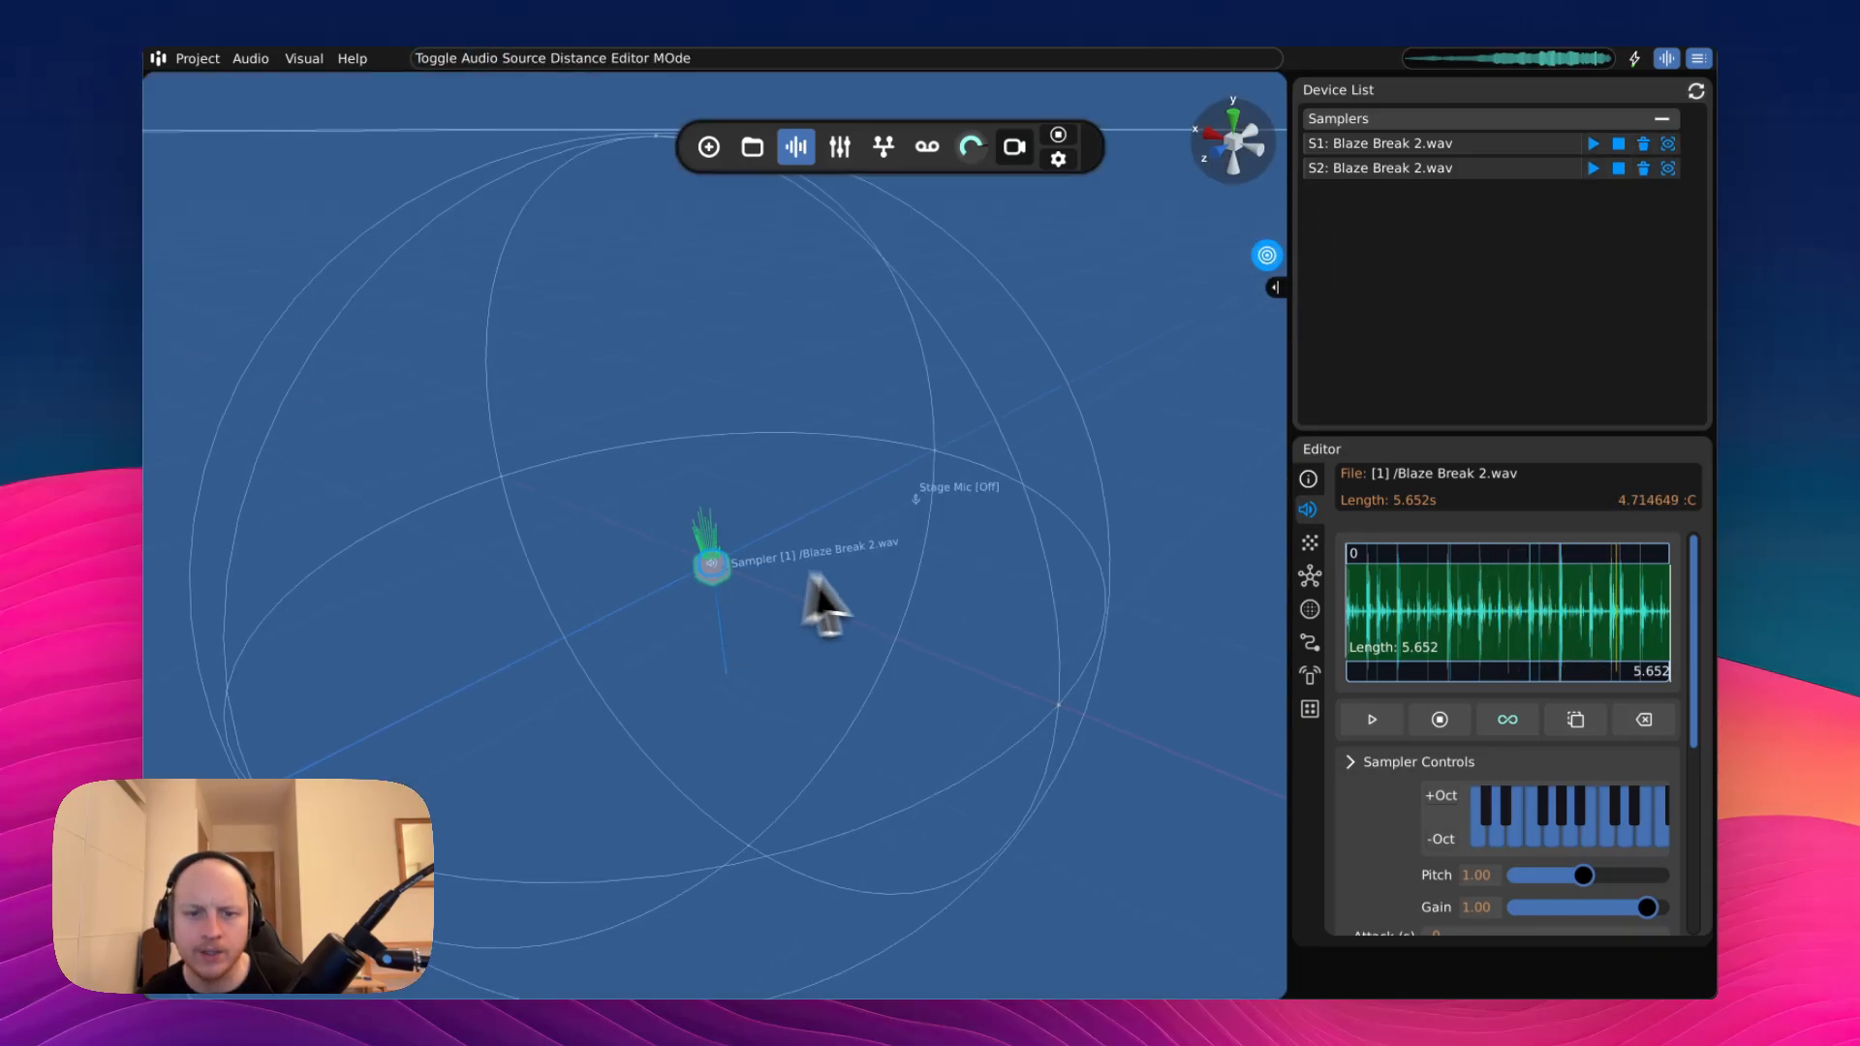
pyautogui.moveTo(1050, 666); pyautogui.dragTo(778, 602)
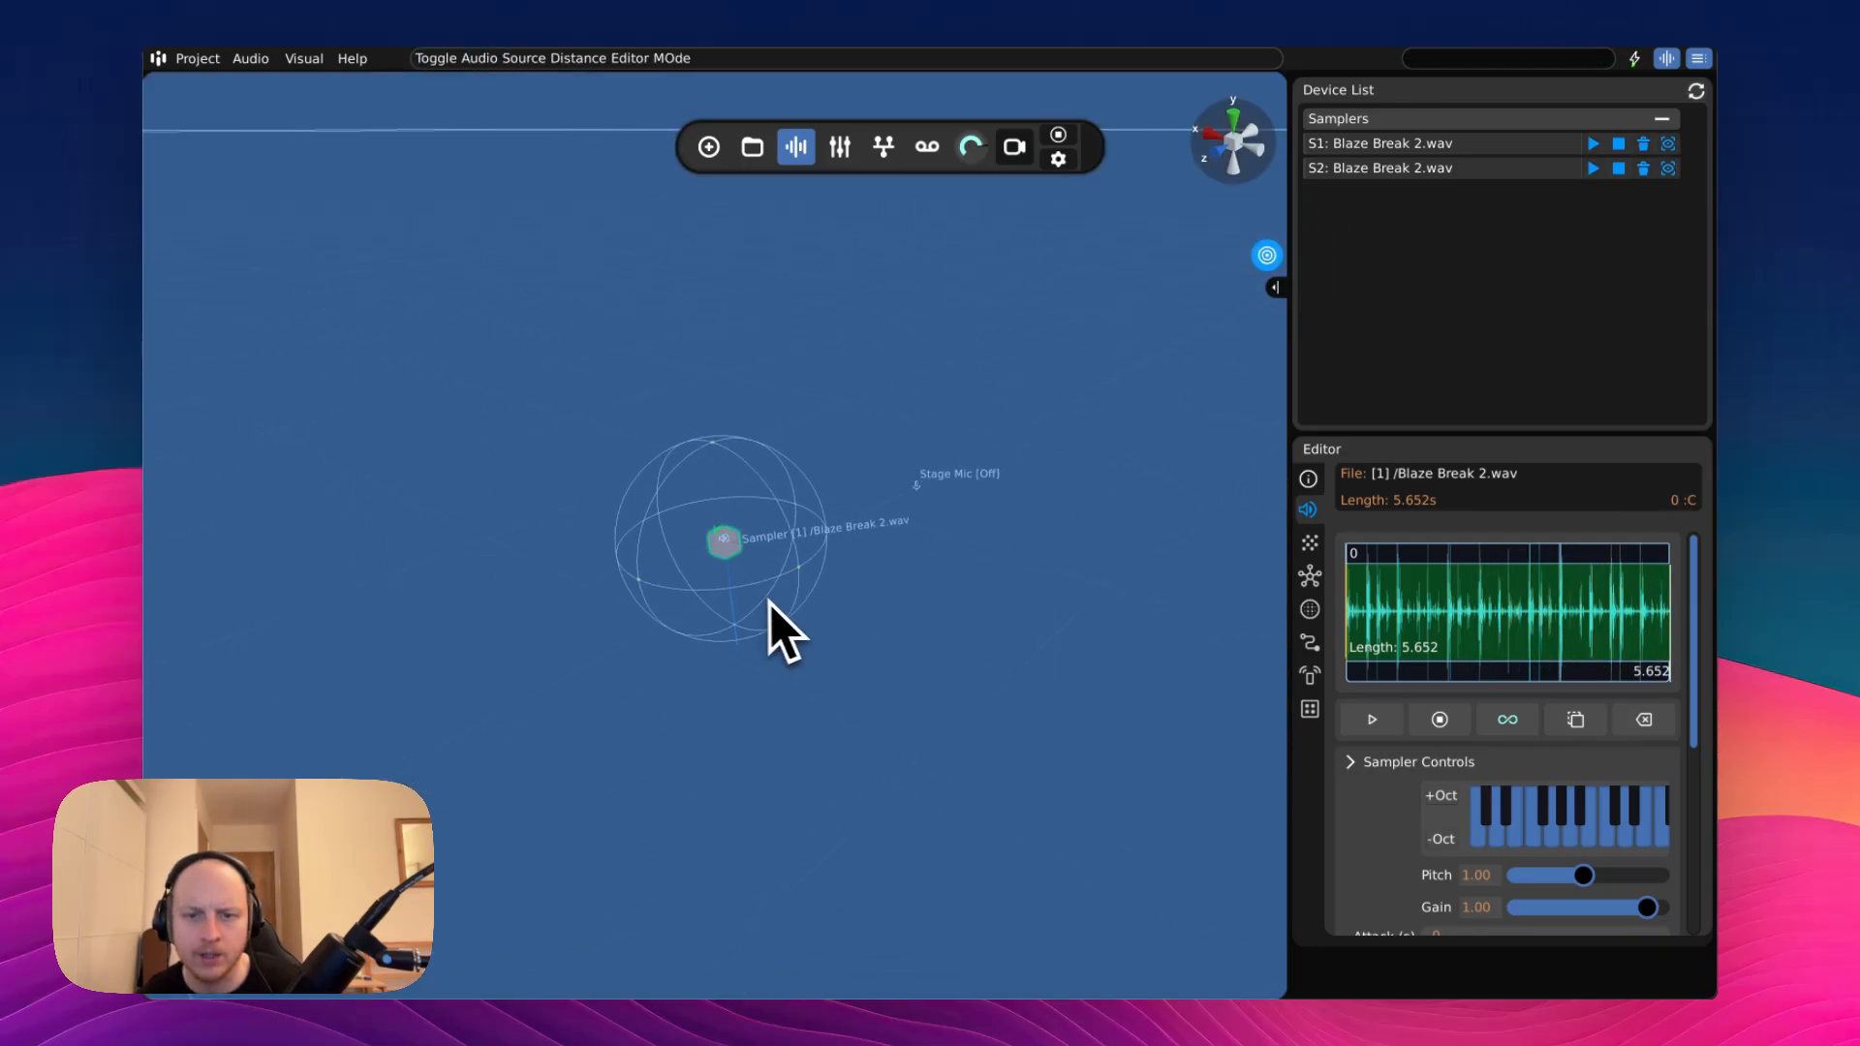
pyautogui.click(1507, 719)
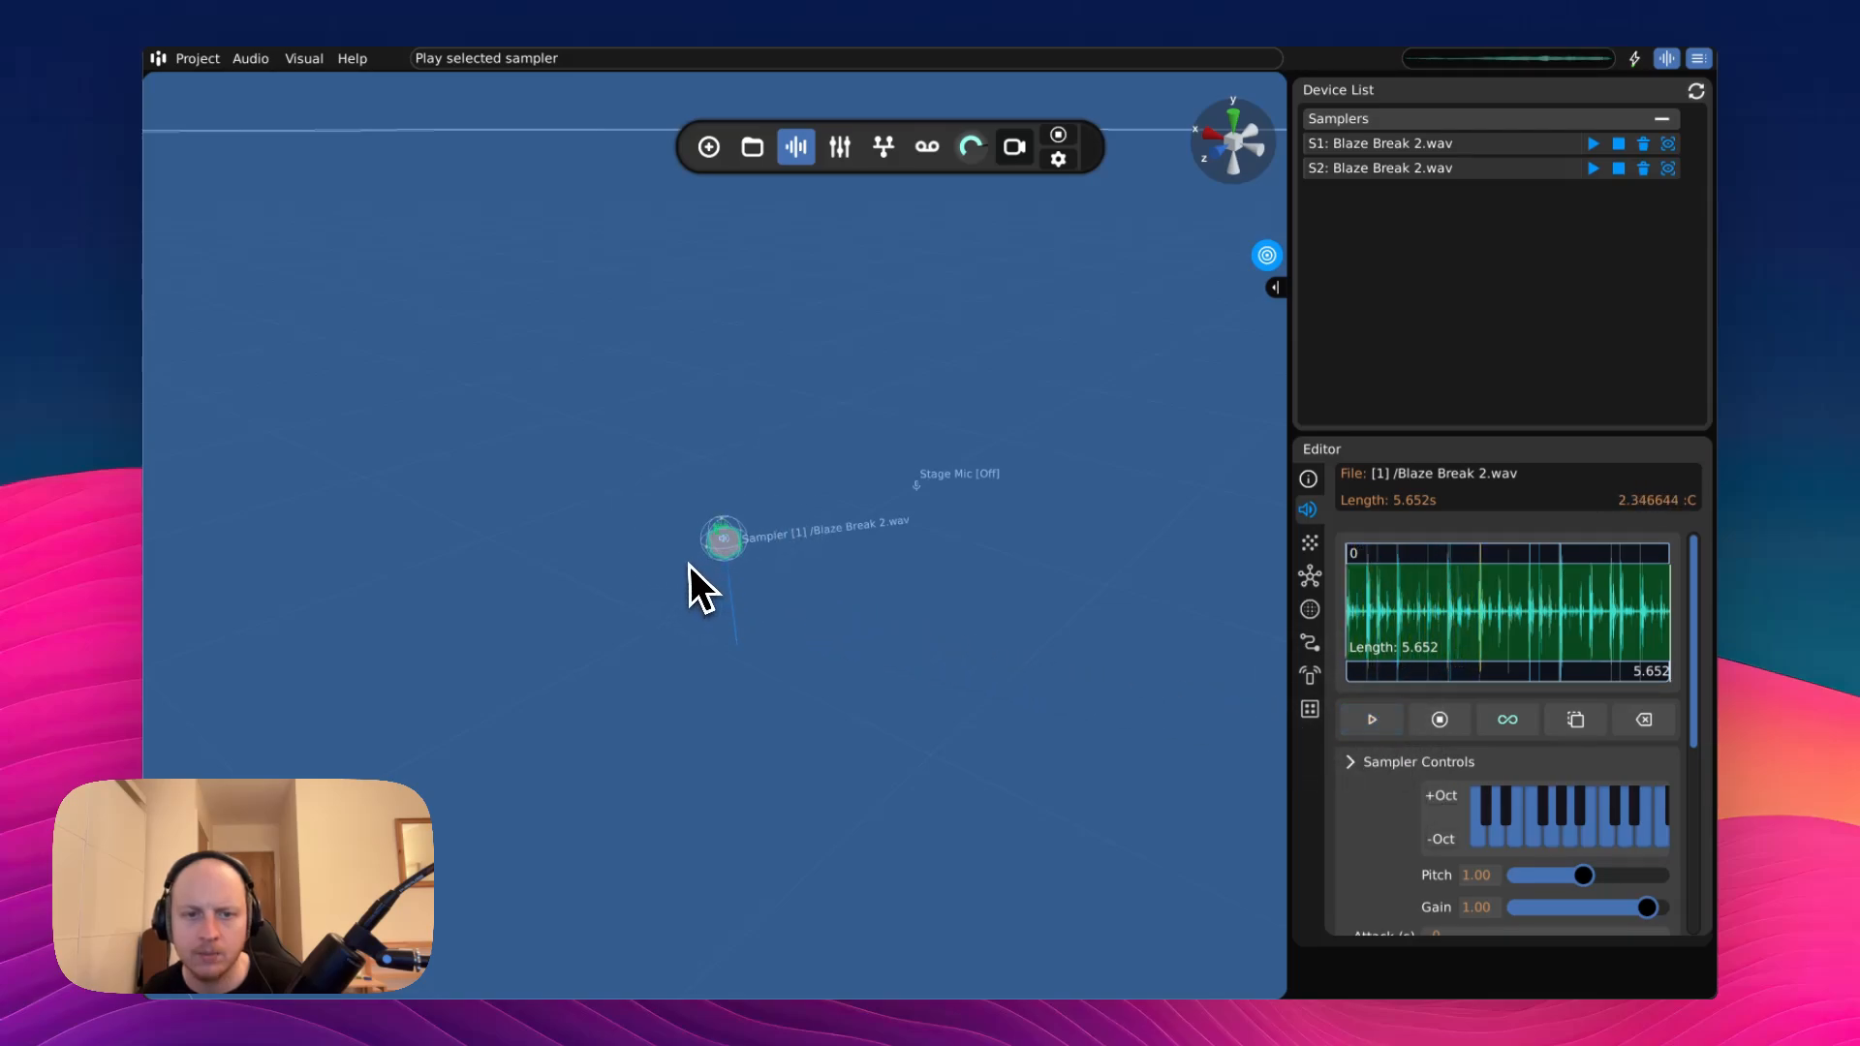
pyautogui.moveTo(852, 575); pyautogui.dragTo(818, 590)
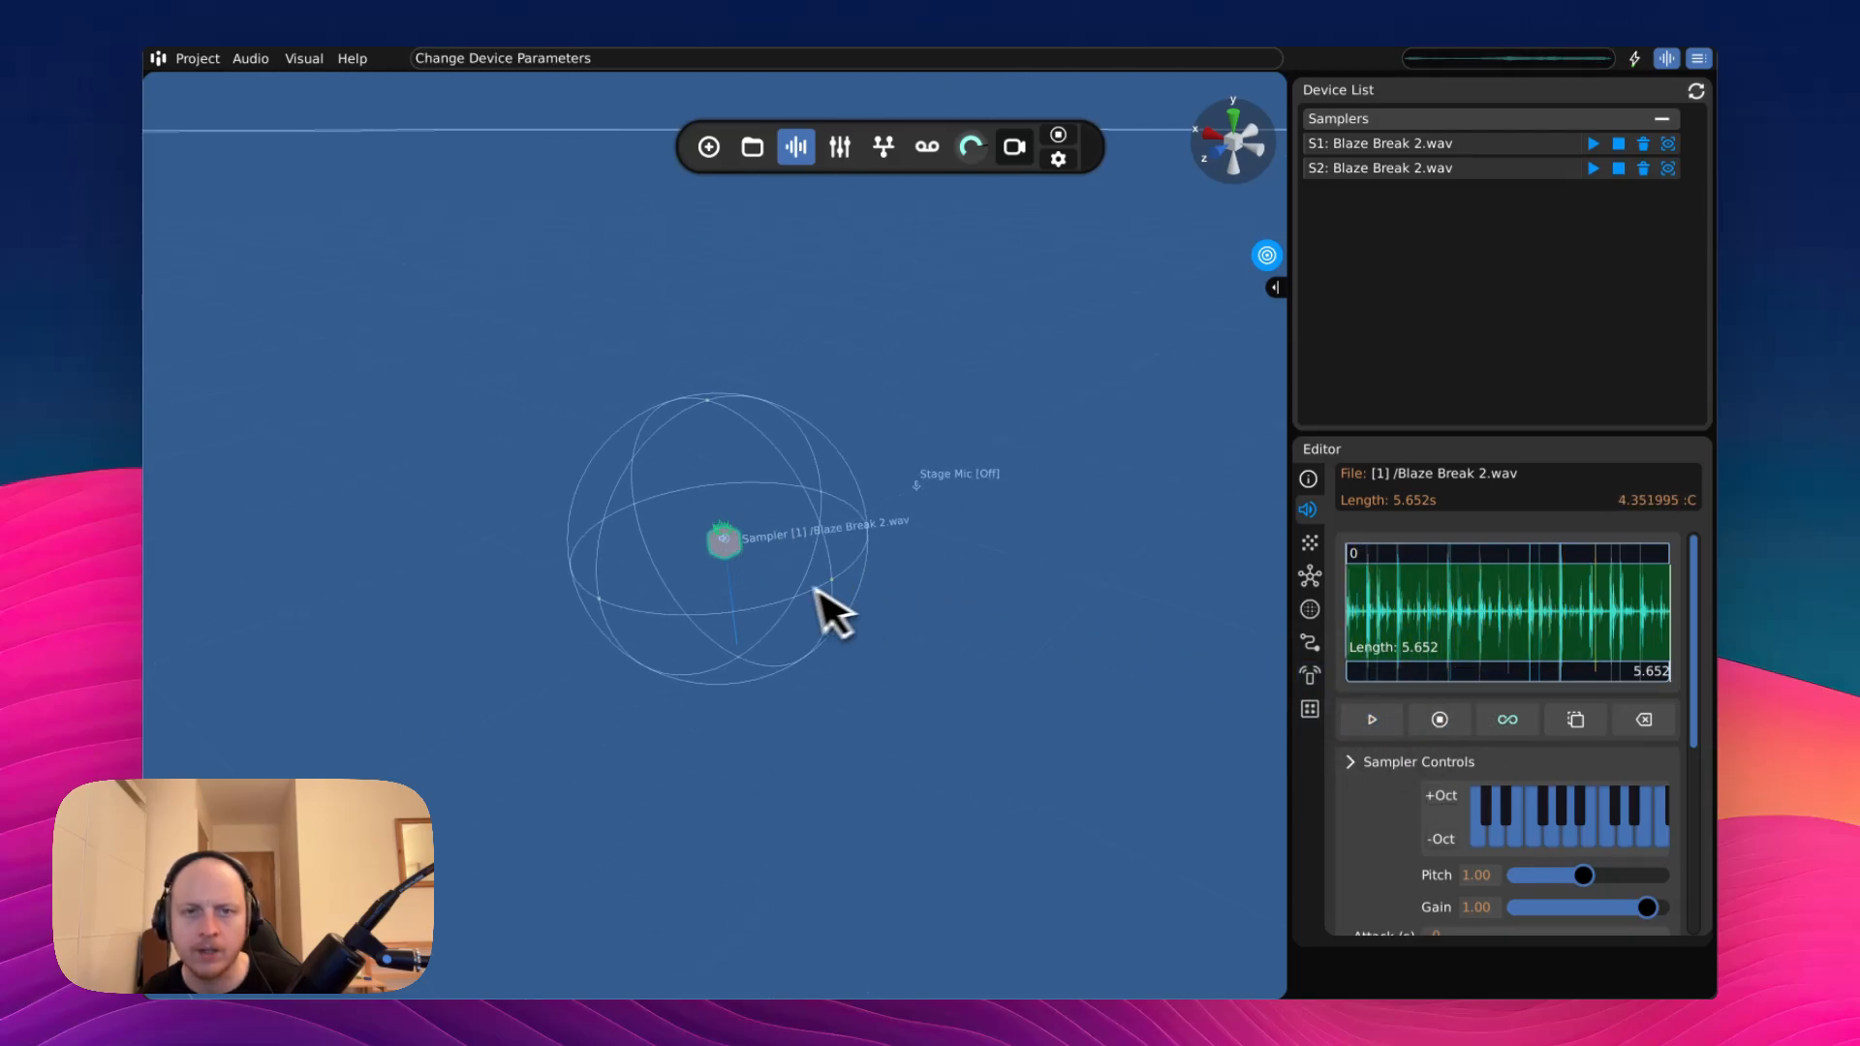
# - Enlarge the editor area and bring Sampler 1's Max Range and Min Range transform values into view
pyautogui.moveTo(818, 590); pyautogui.dragTo(957, 515, button='right')
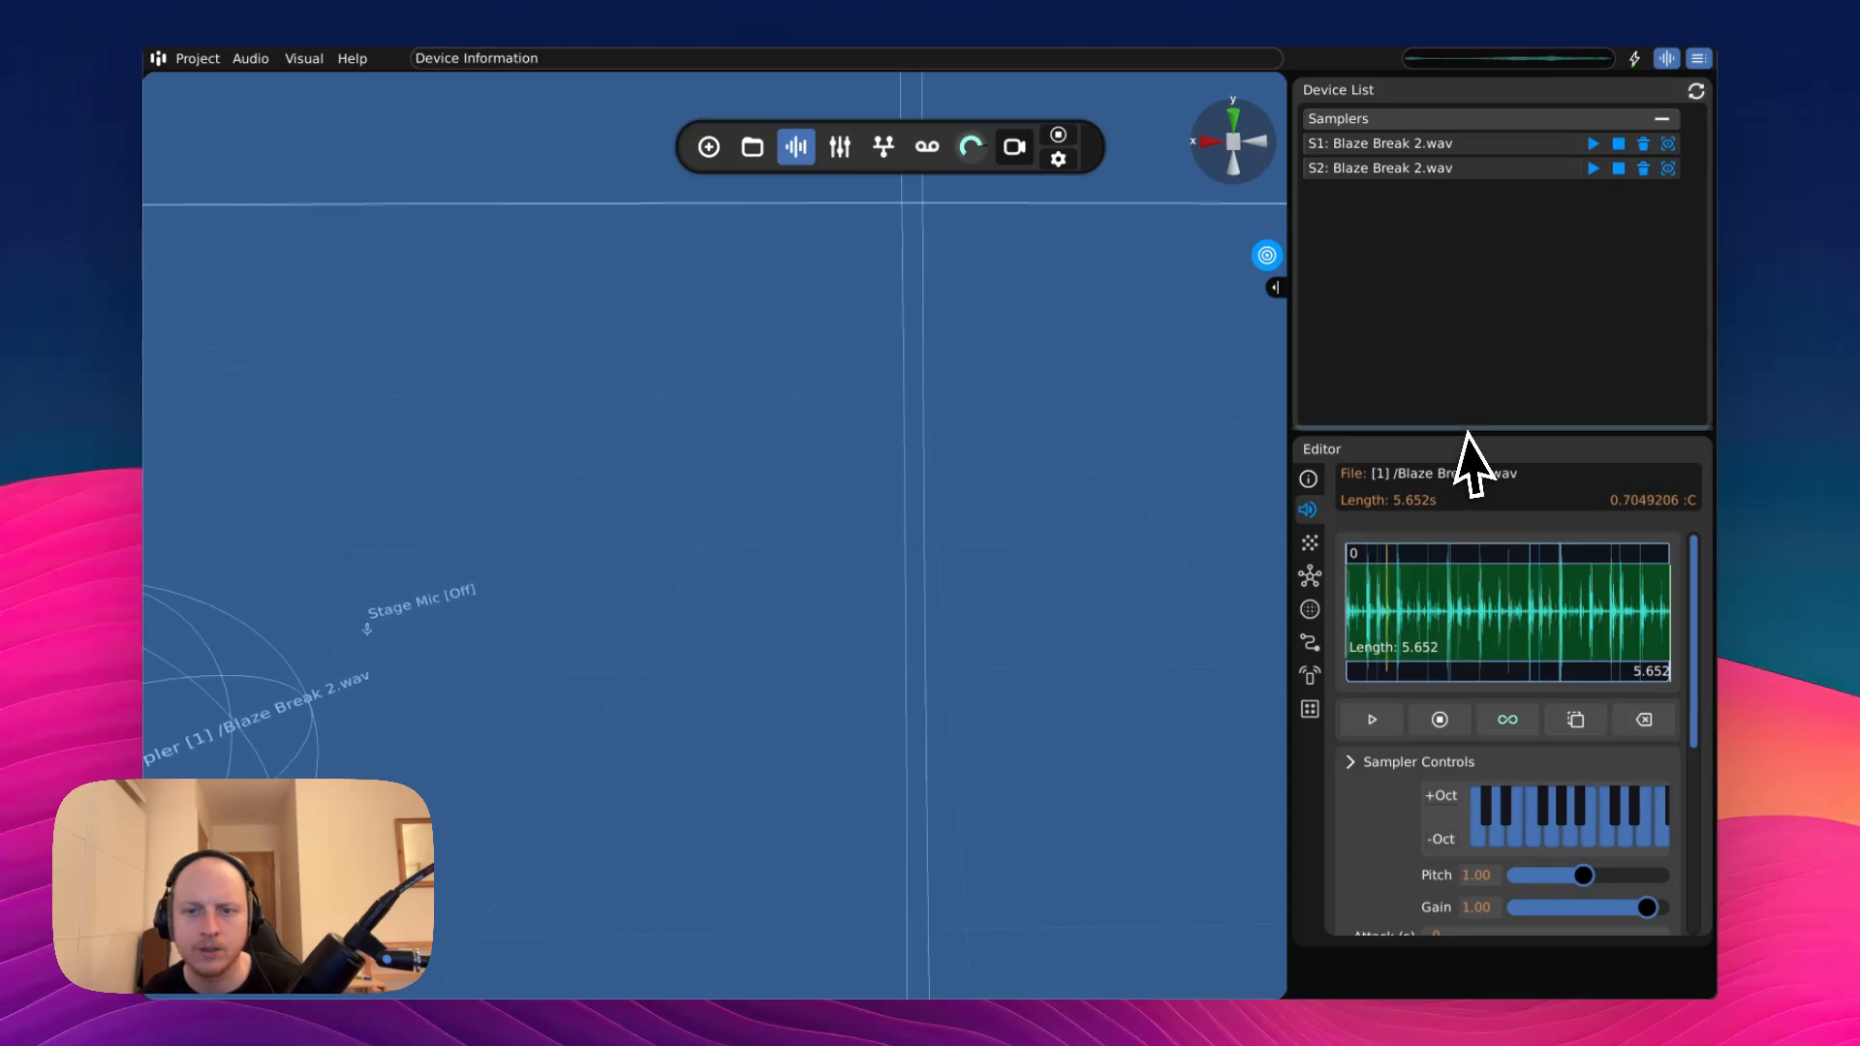
pyautogui.moveTo(1461, 426); pyautogui.dragTo(1488, 244)
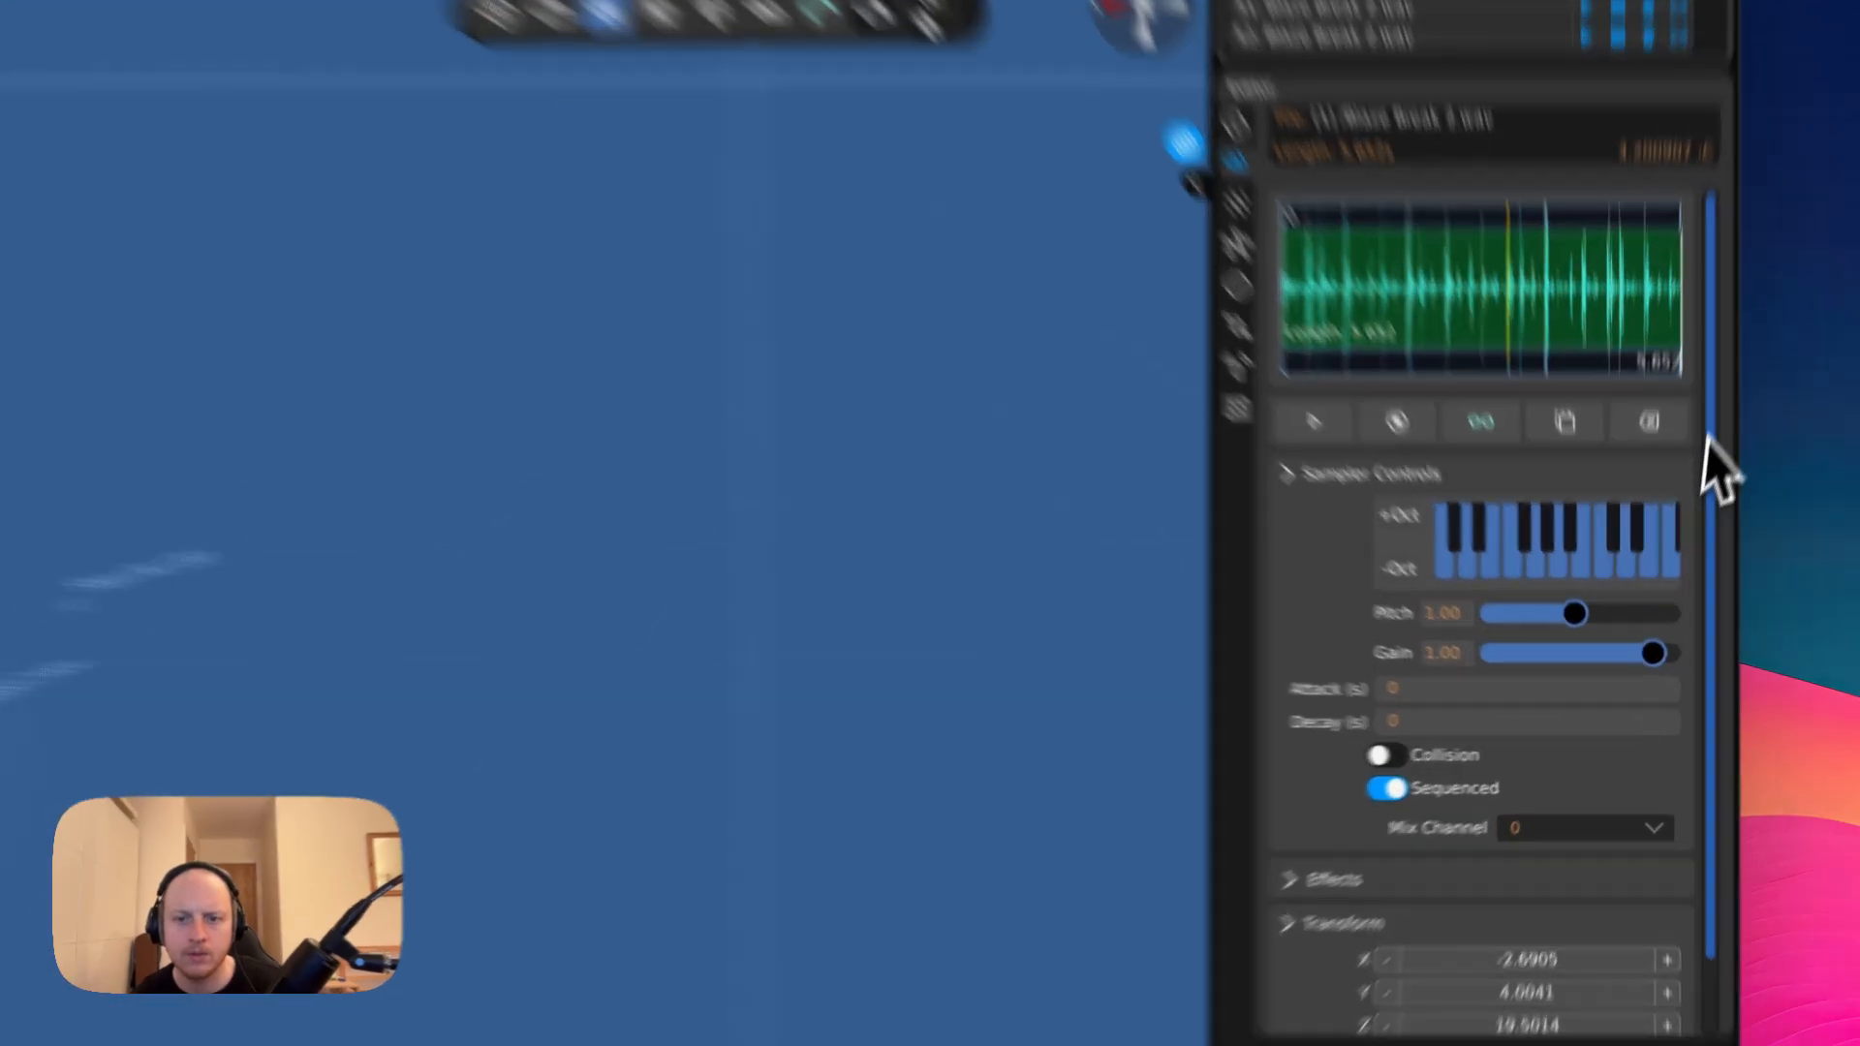
pyautogui.moveTo(1692, 492); pyautogui.dragTo(1703, 667)
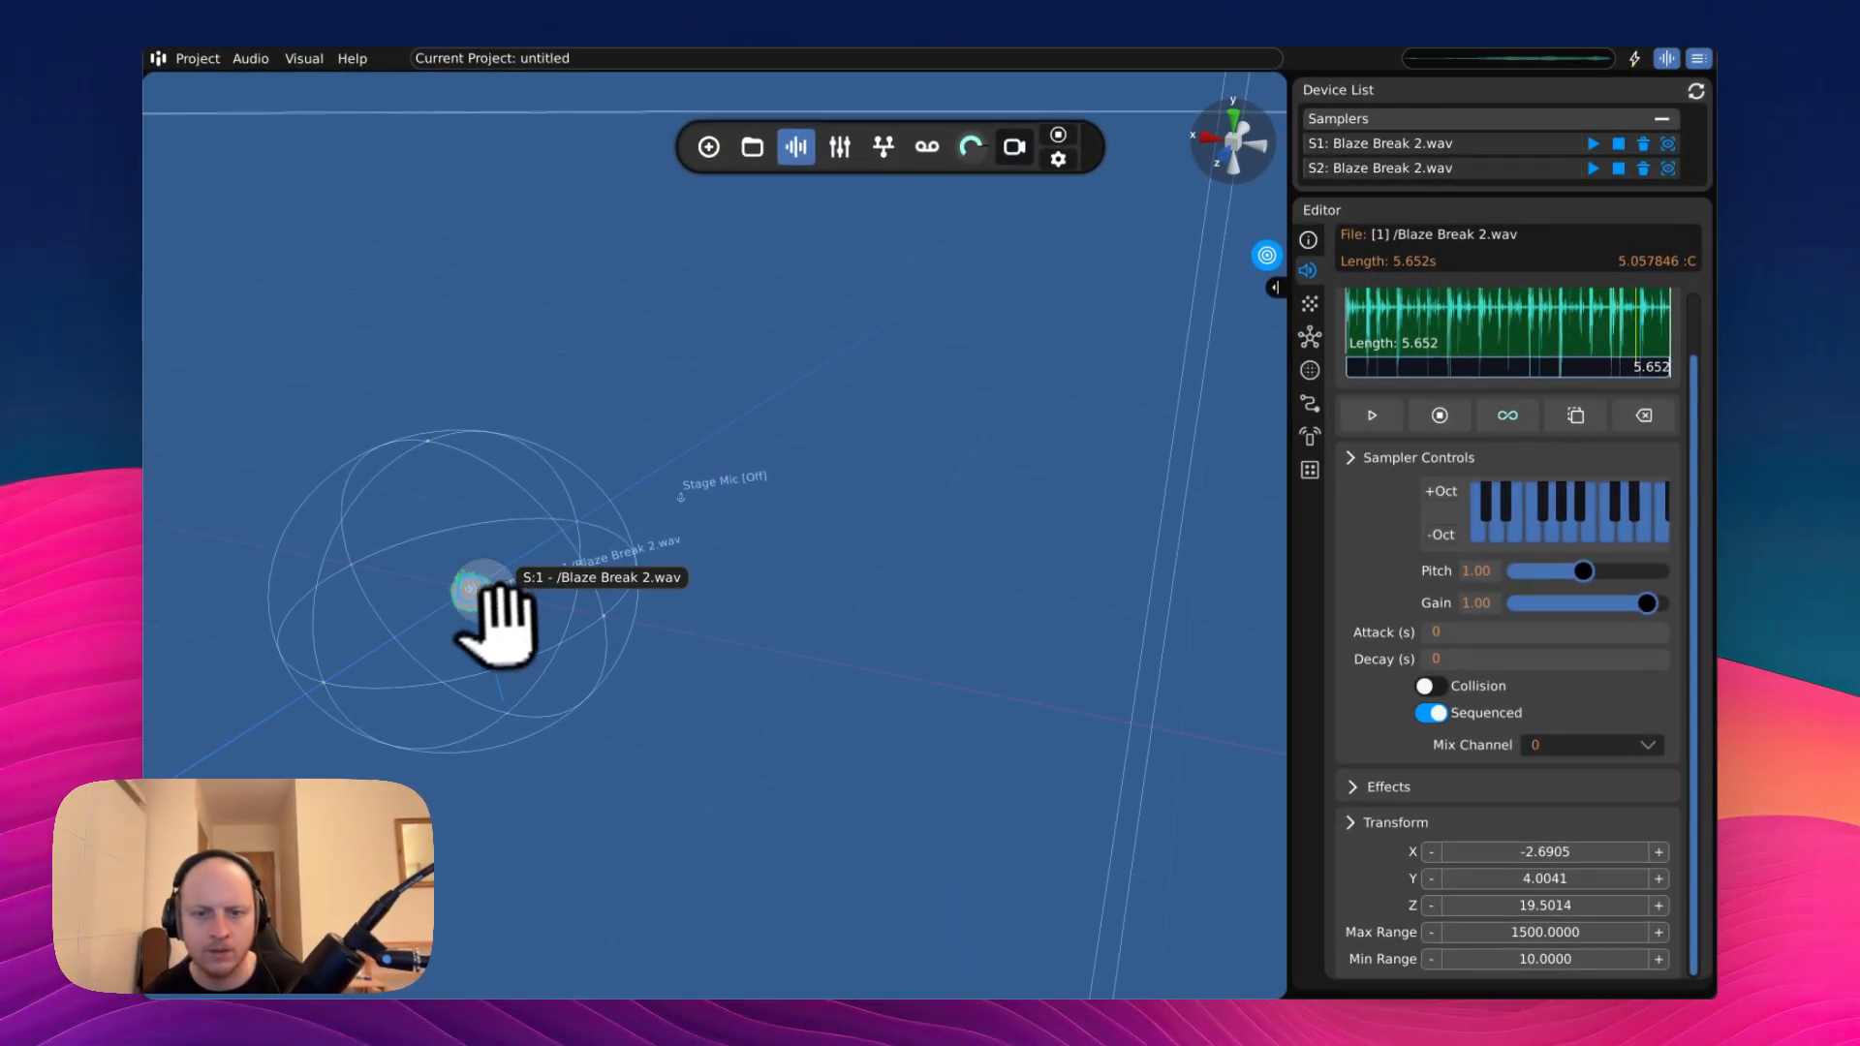
# - Move the camera around Sampler 1's range spheres while it plays, and turn off the distance editor
pyautogui.scroll(5, 921, 507)
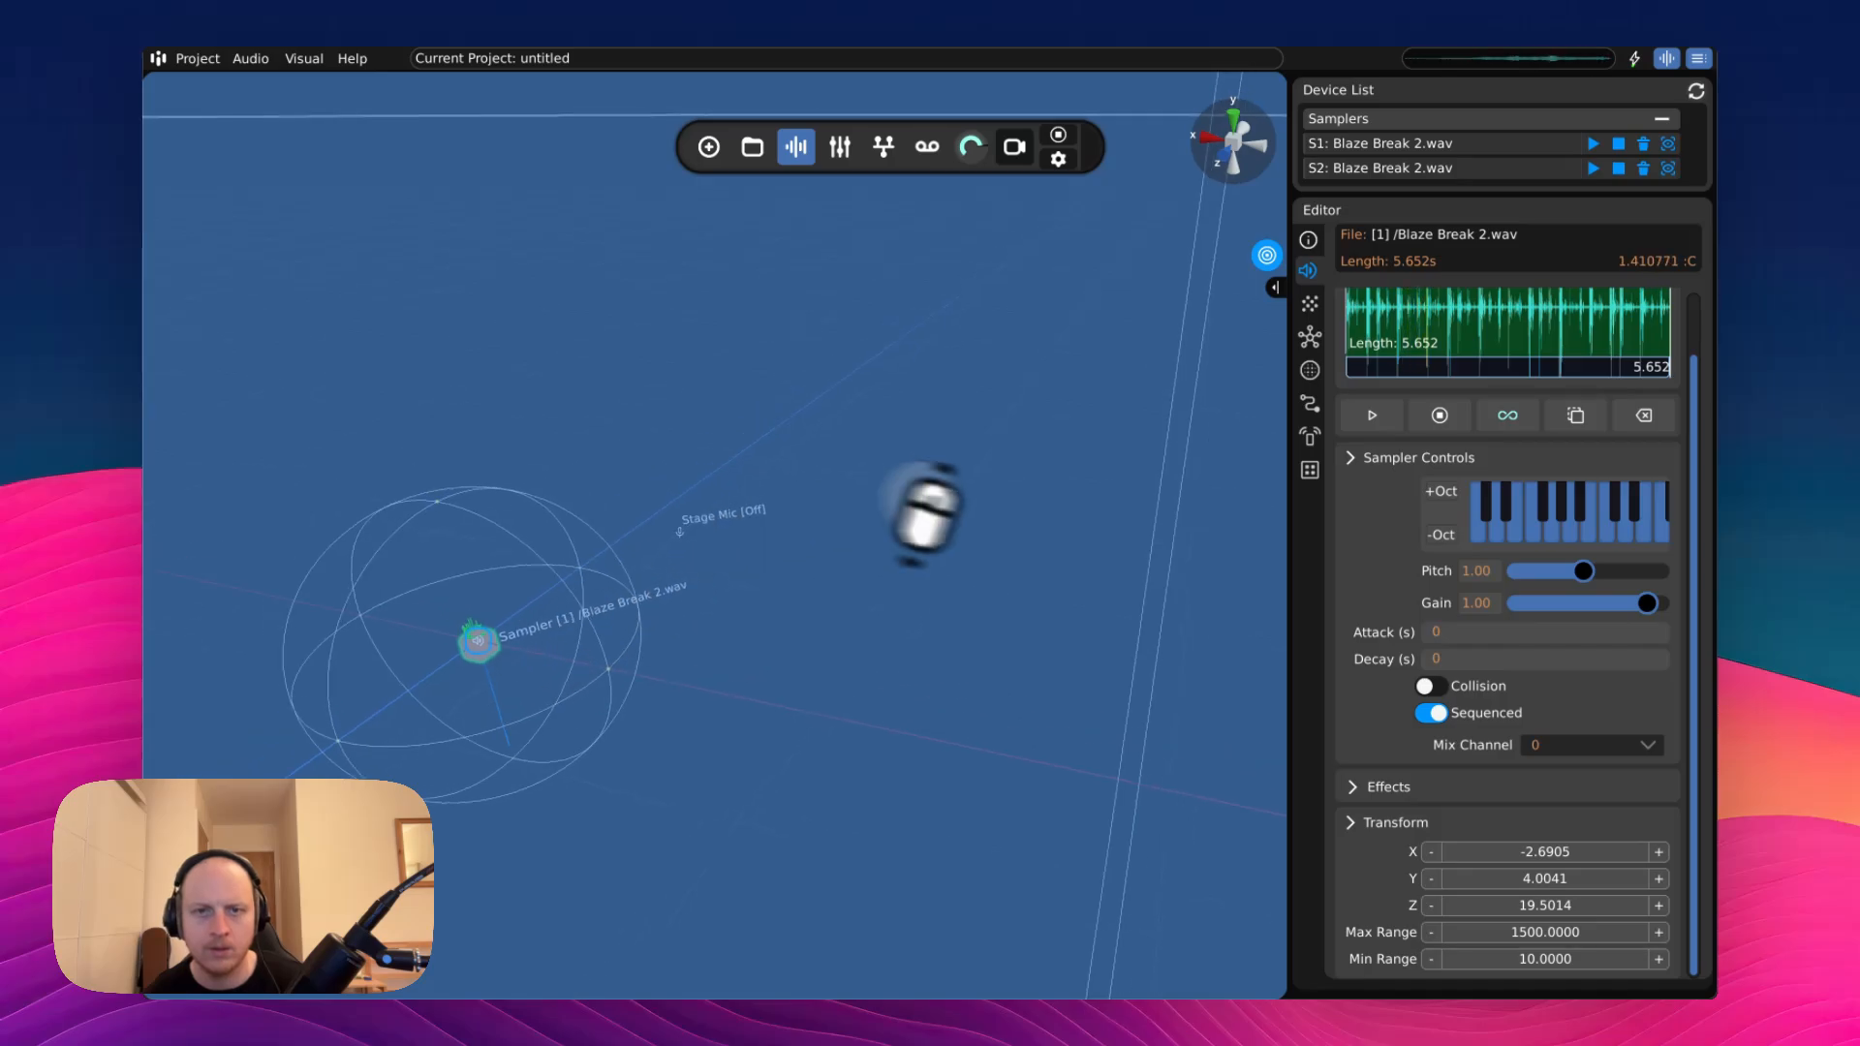
pyautogui.scroll(-5, 932, 509)
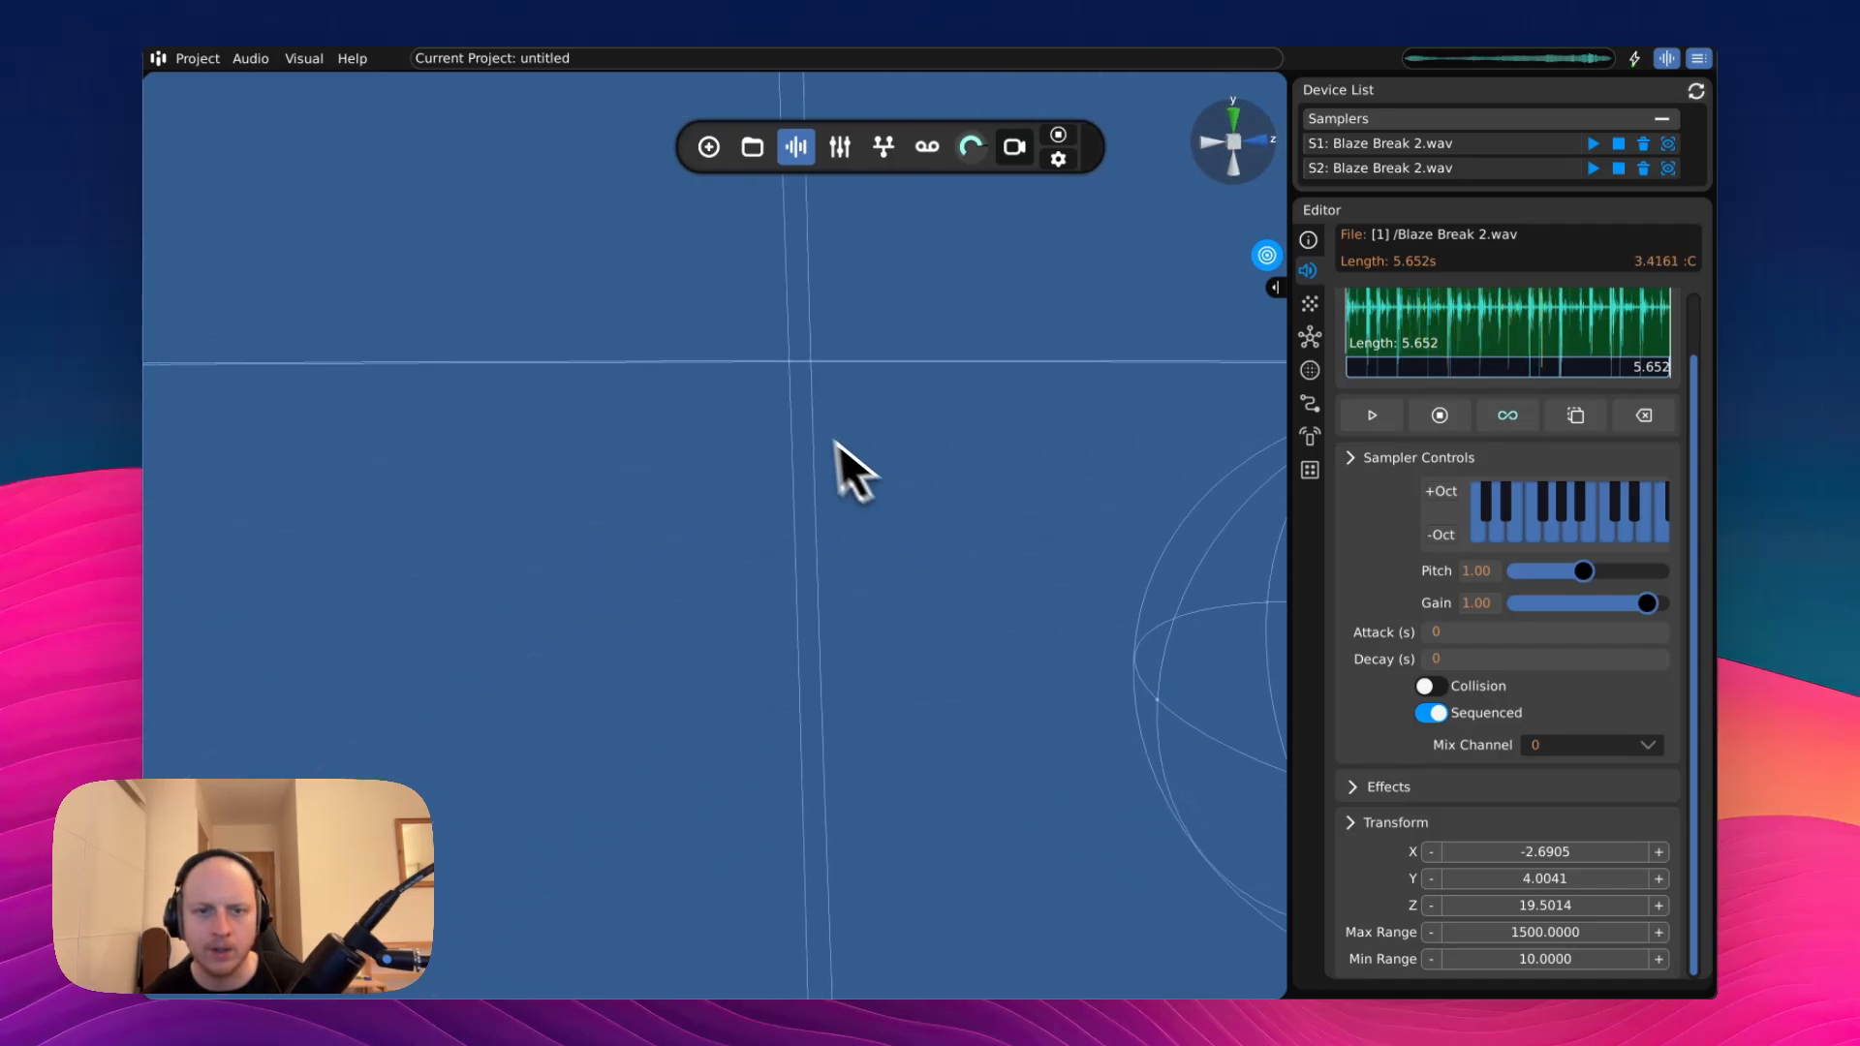
pyautogui.moveTo(932, 510); pyautogui.dragTo(932, 512, button='right')
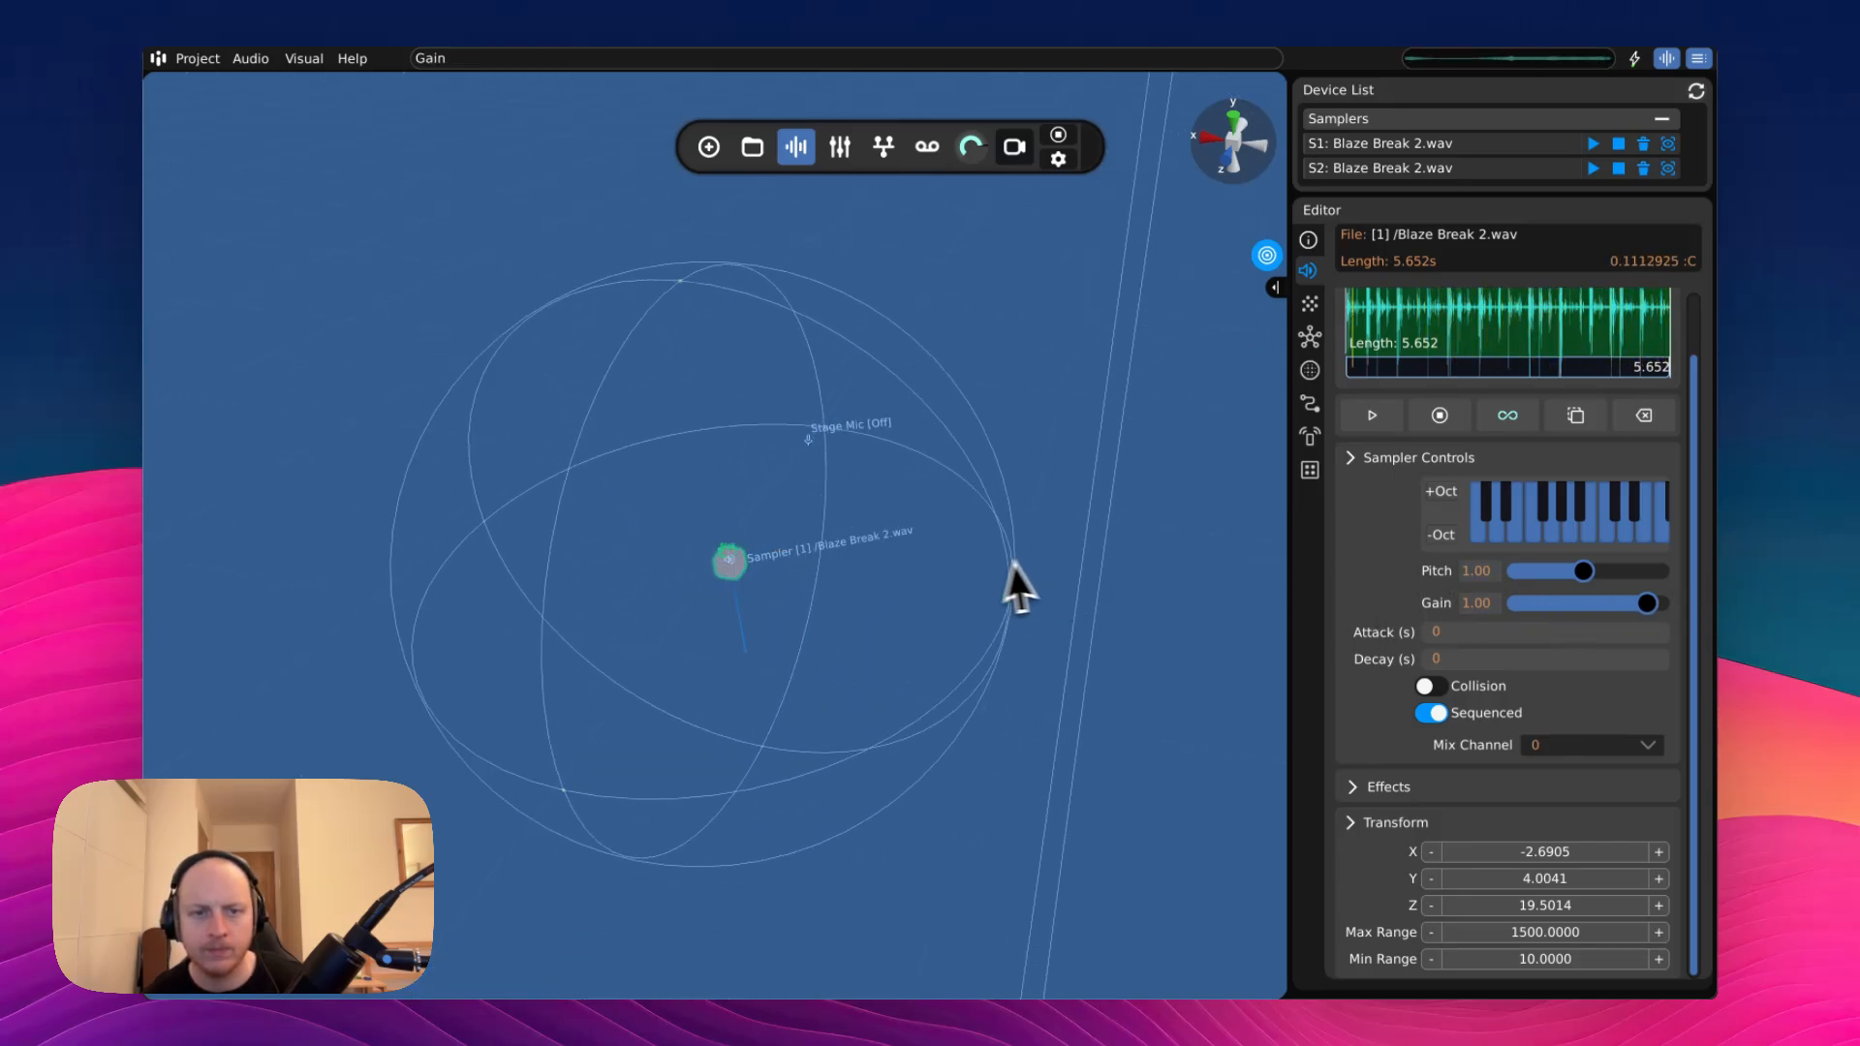
pyautogui.click(1274, 270)
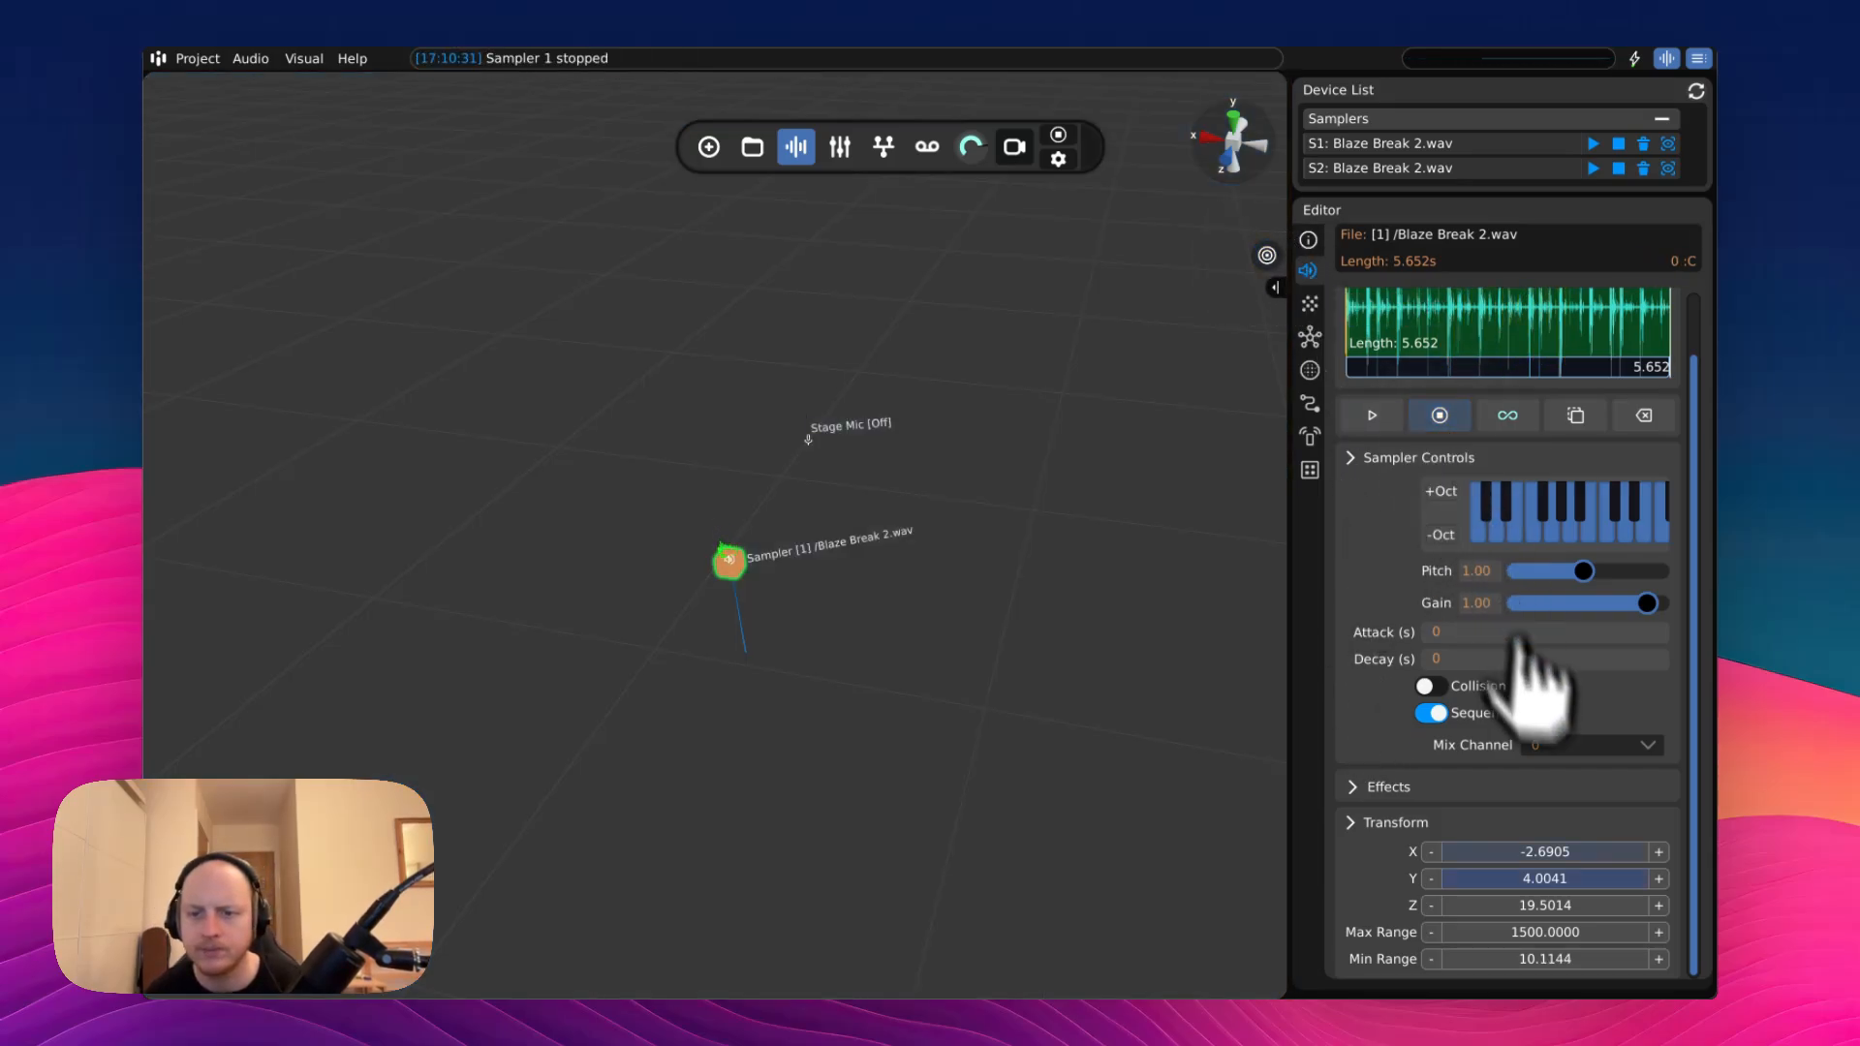
# - Bring the camera closer to Sampler 1 and open the sample browser in place of the device editor
pyautogui.scroll(5, 997, 514)
pyautogui.moveTo(997, 514); pyautogui.dragTo(933, 515, button='middle')
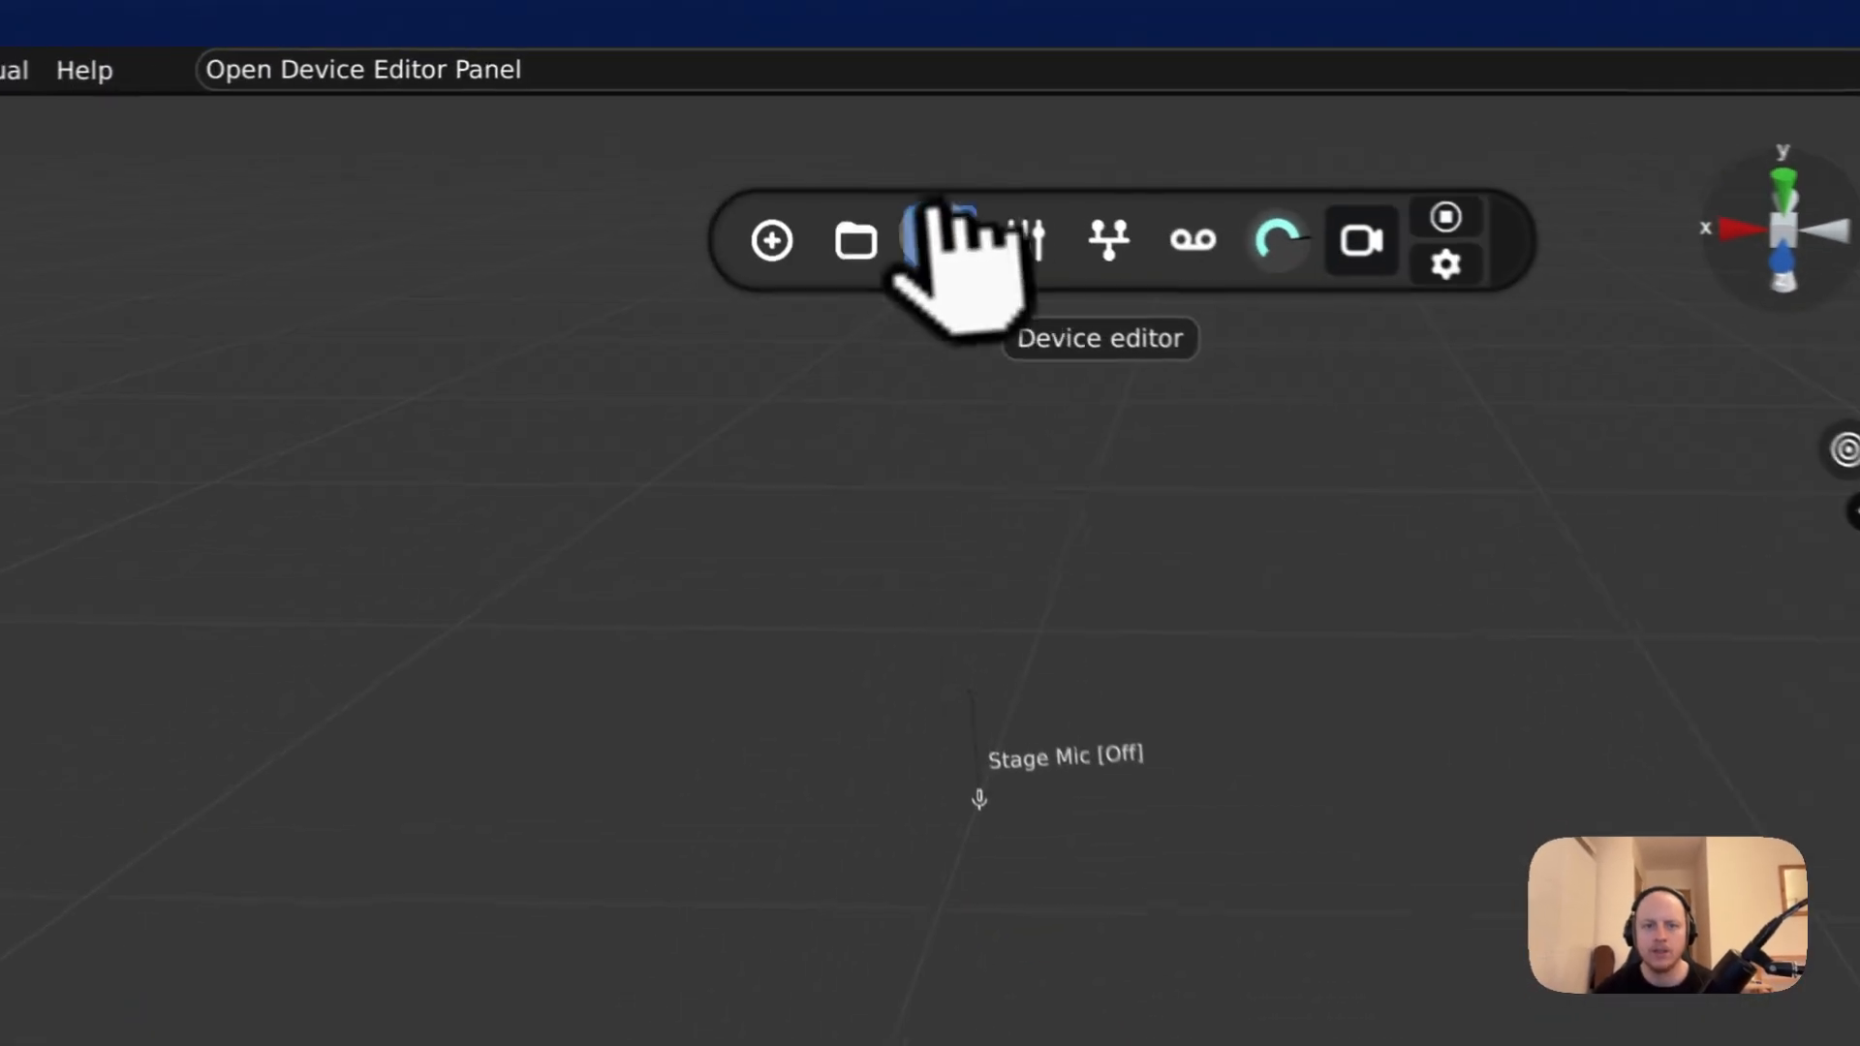
pyautogui.click(863, 248)
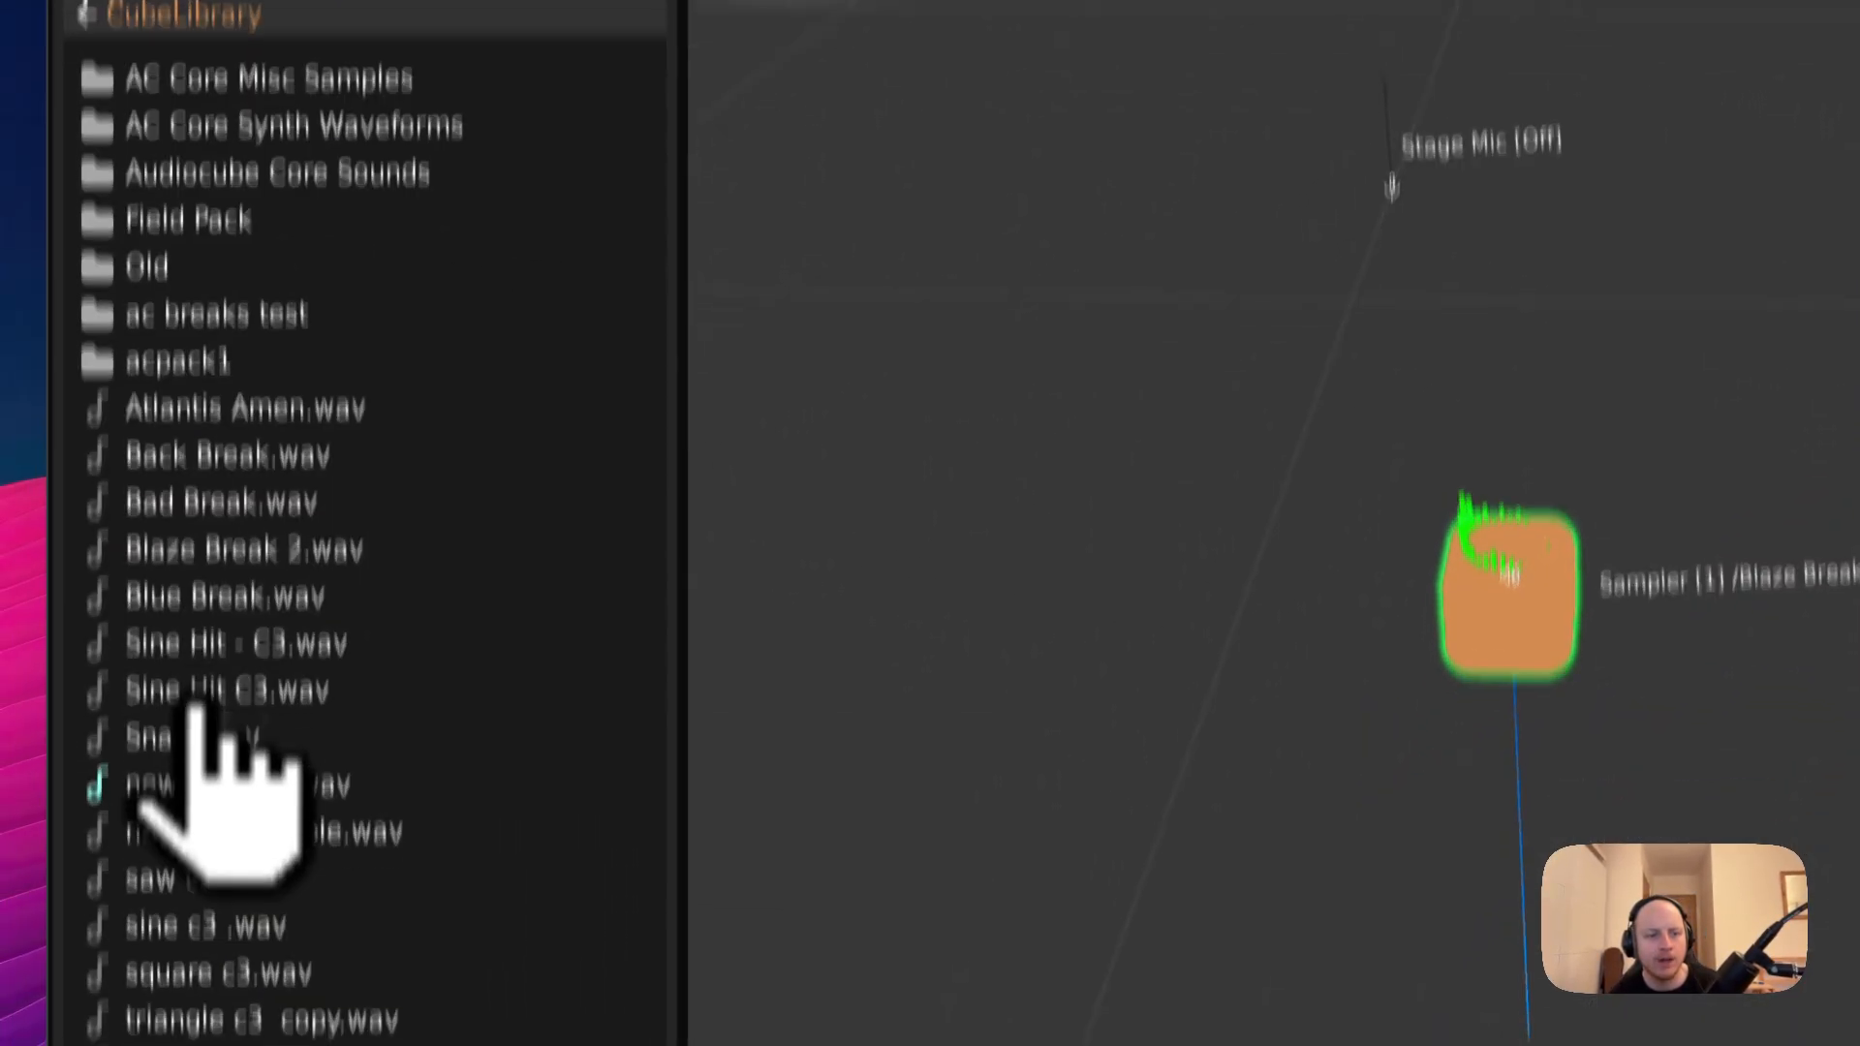
# - Open the CubeLibrary folder in Finder, duplicate "triangle c3 copy.wav" there, and return to Audiocube's browser
pyautogui.click(198, 857)
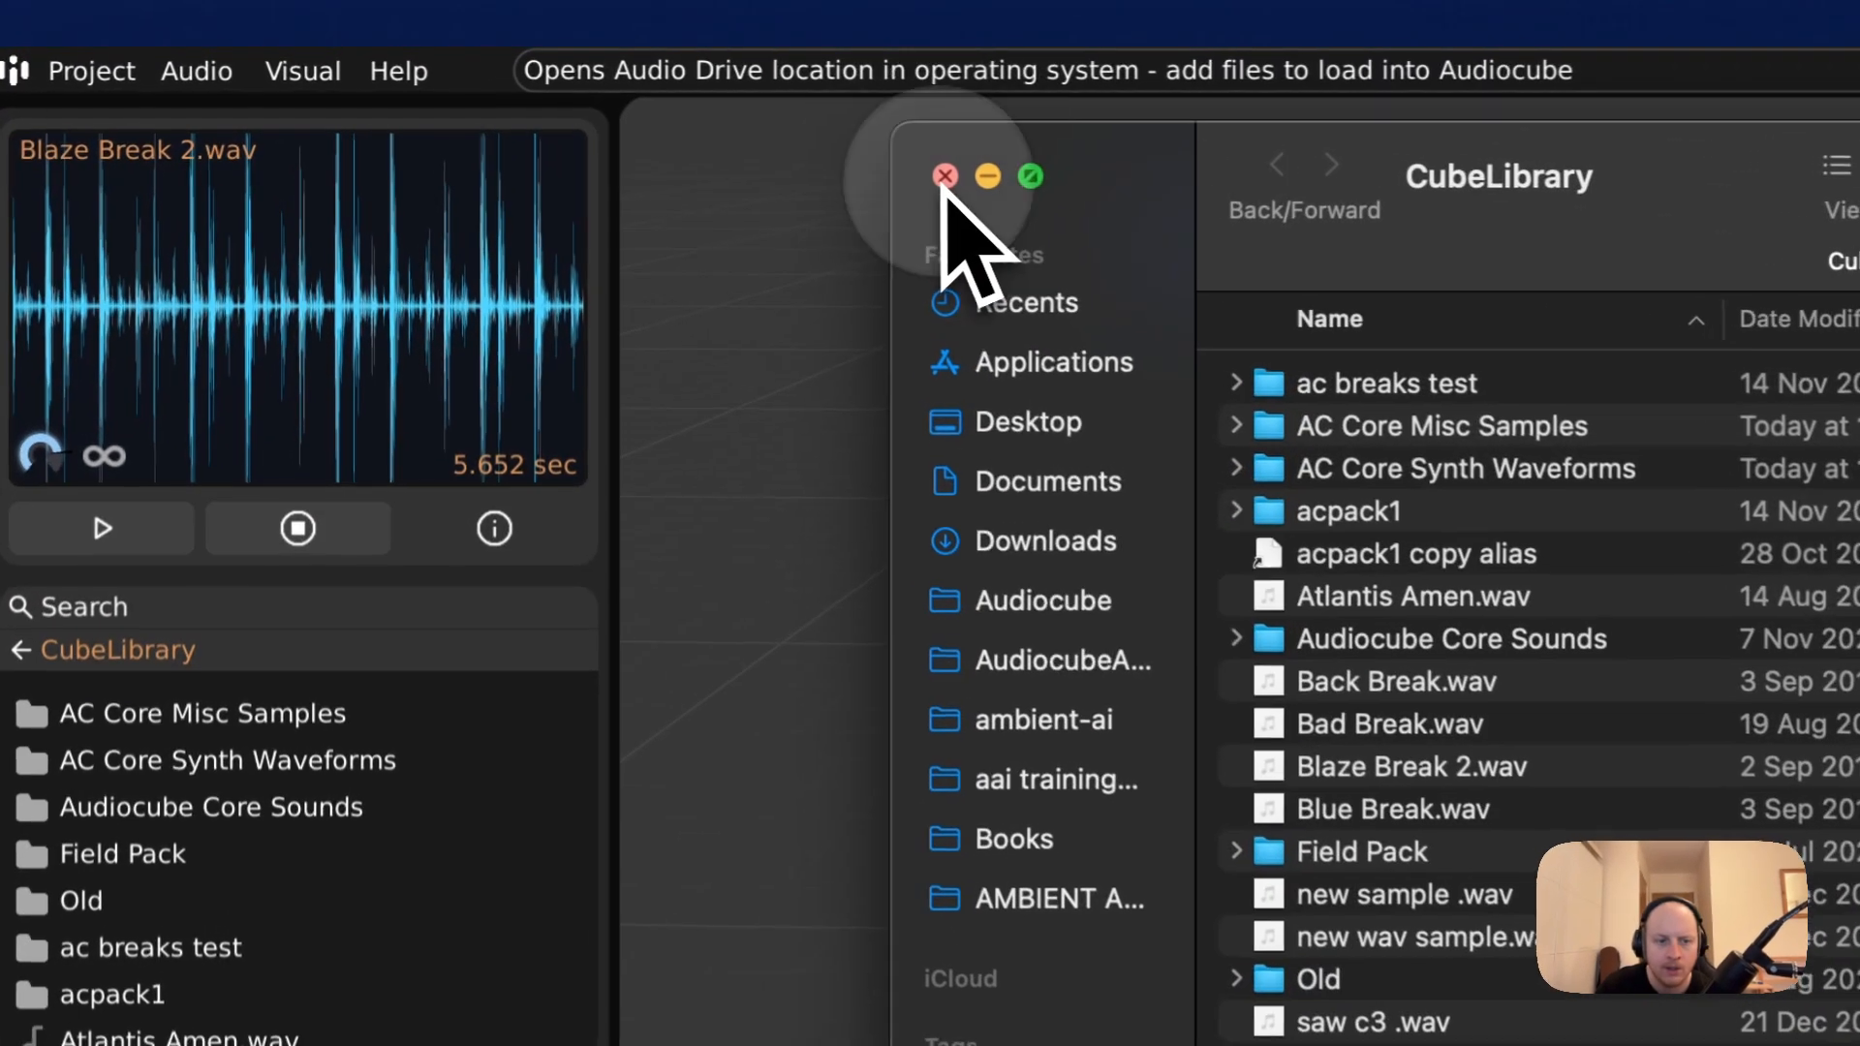
pyautogui.click(628, 111)
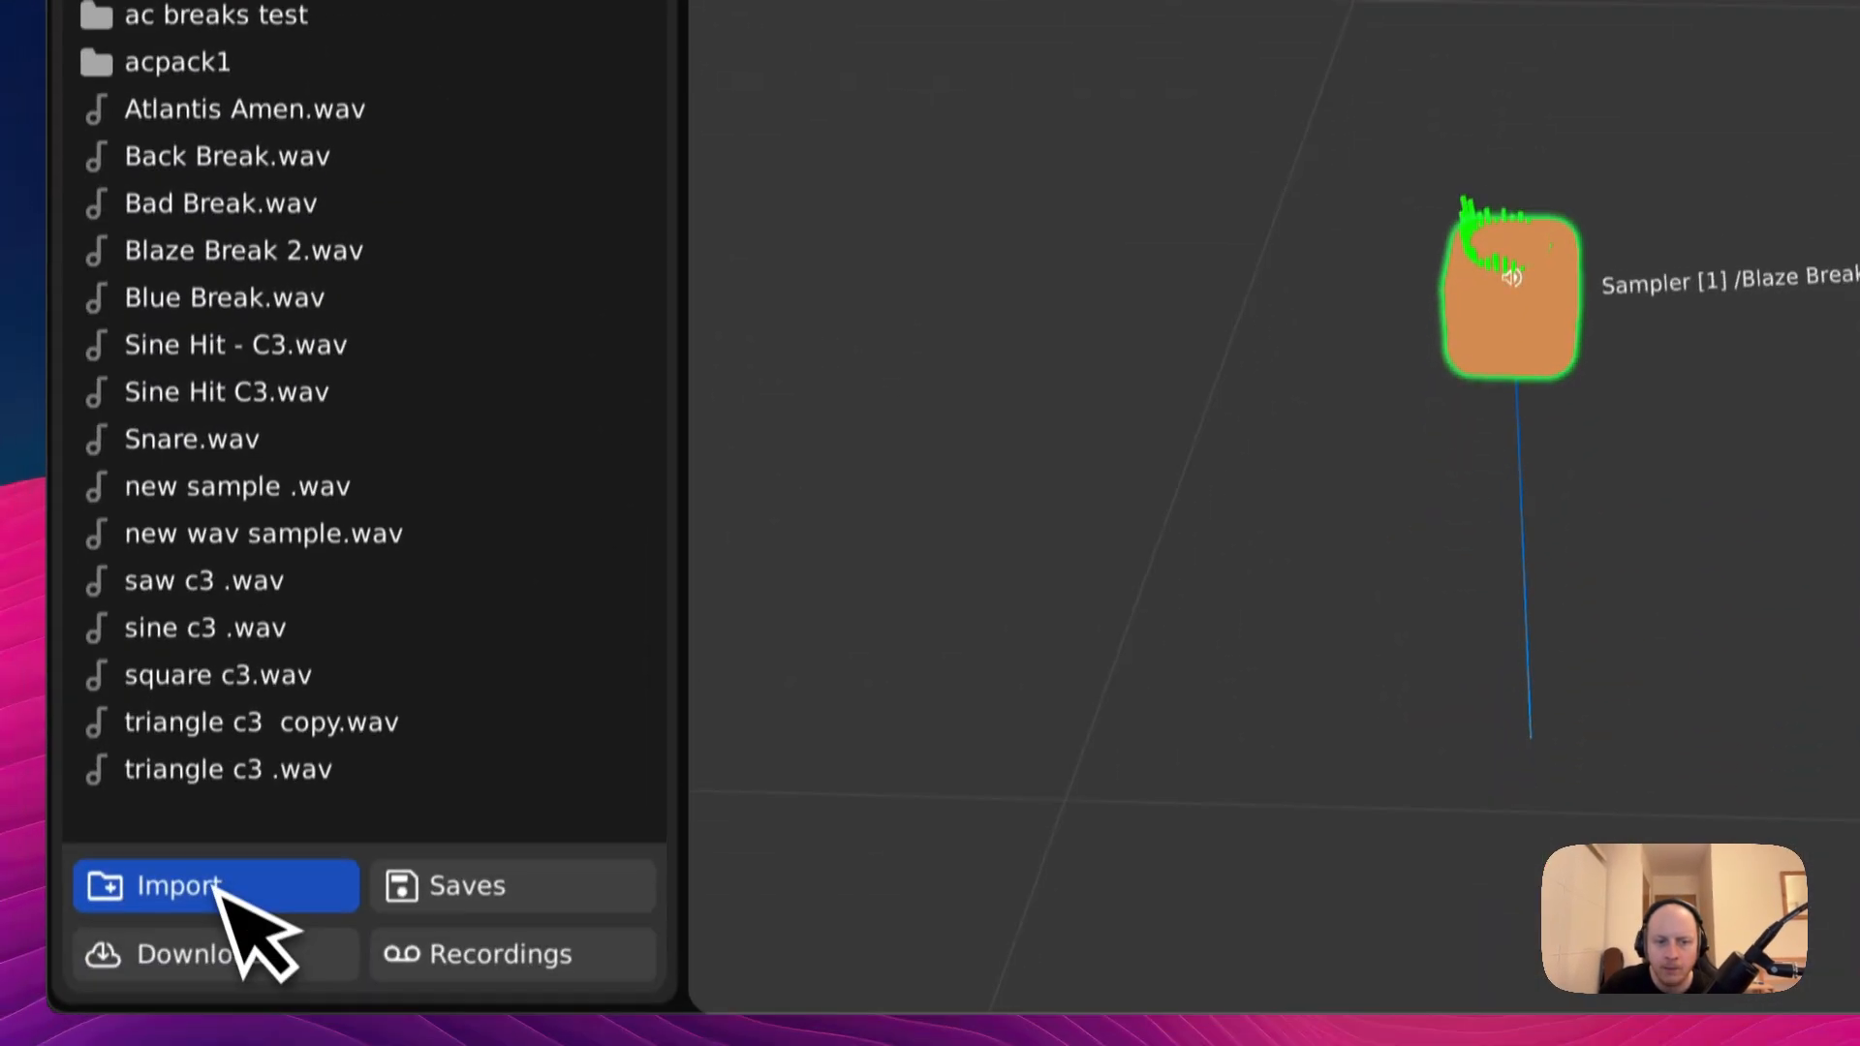
pyautogui.click(227, 937)
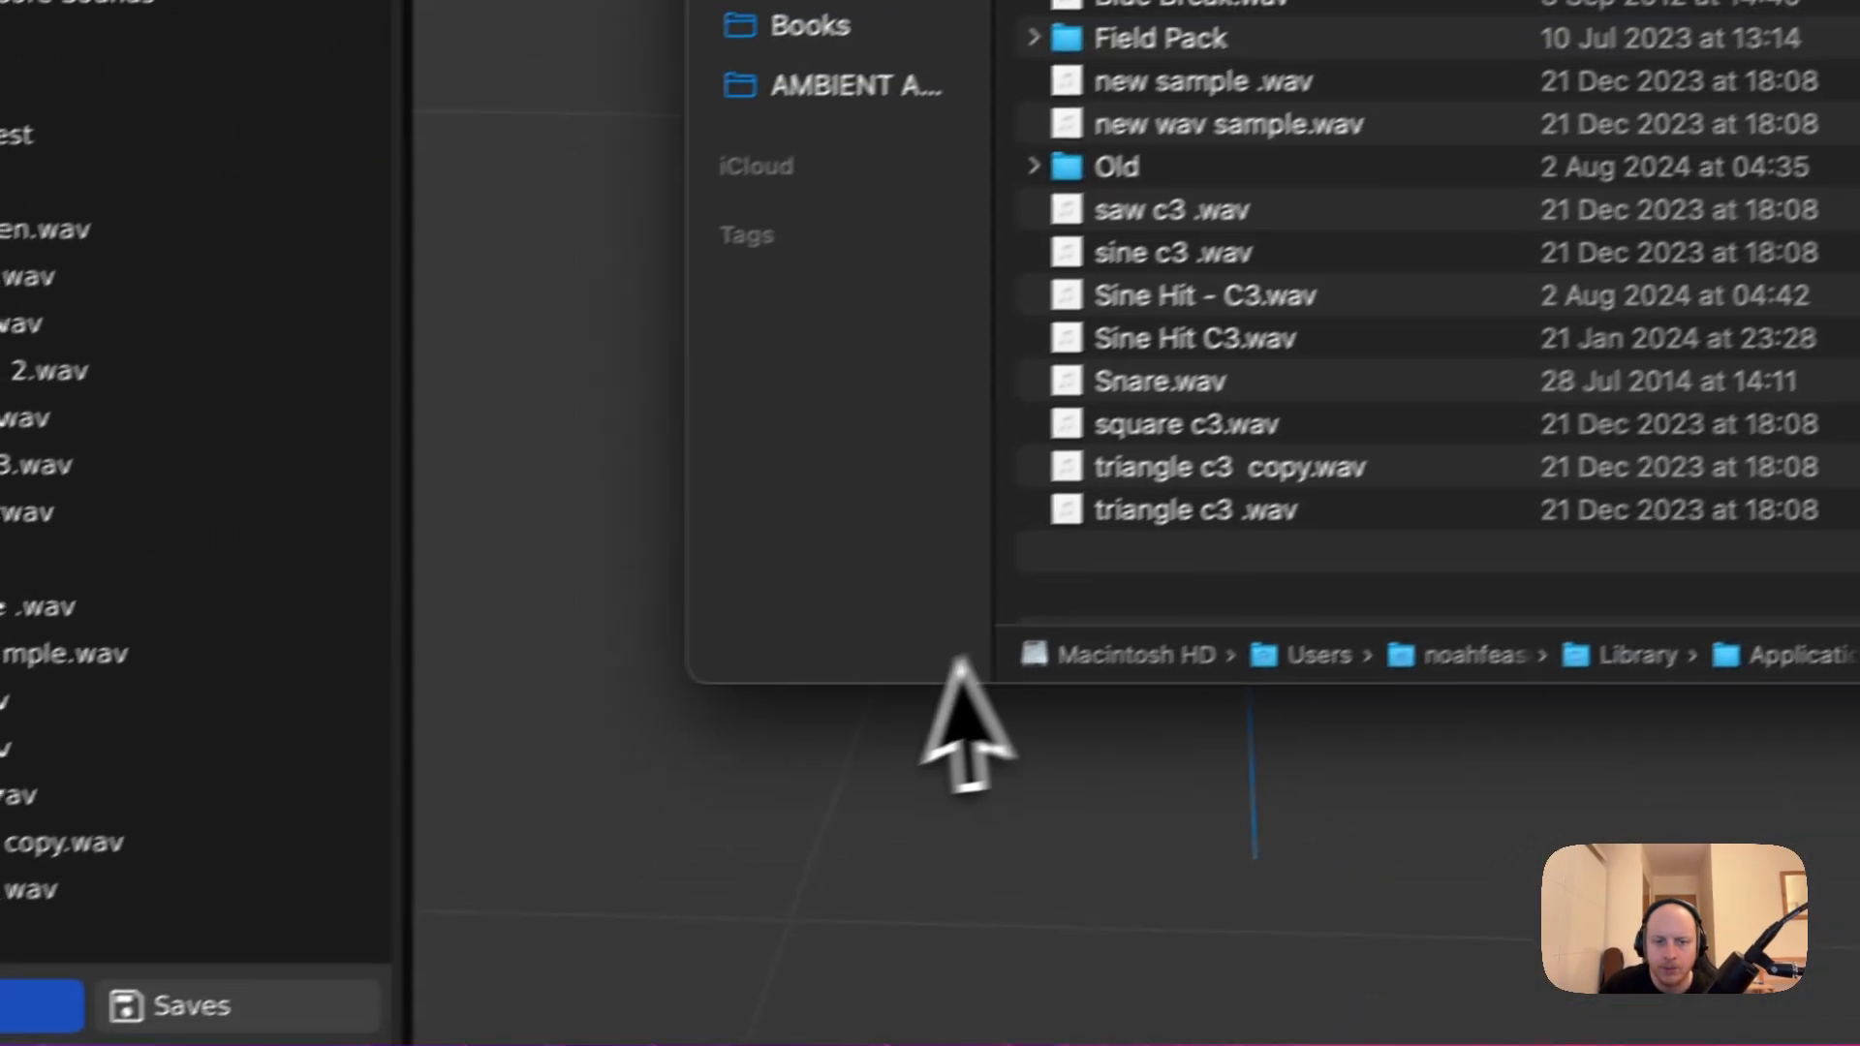
pyautogui.click(1162, 532)
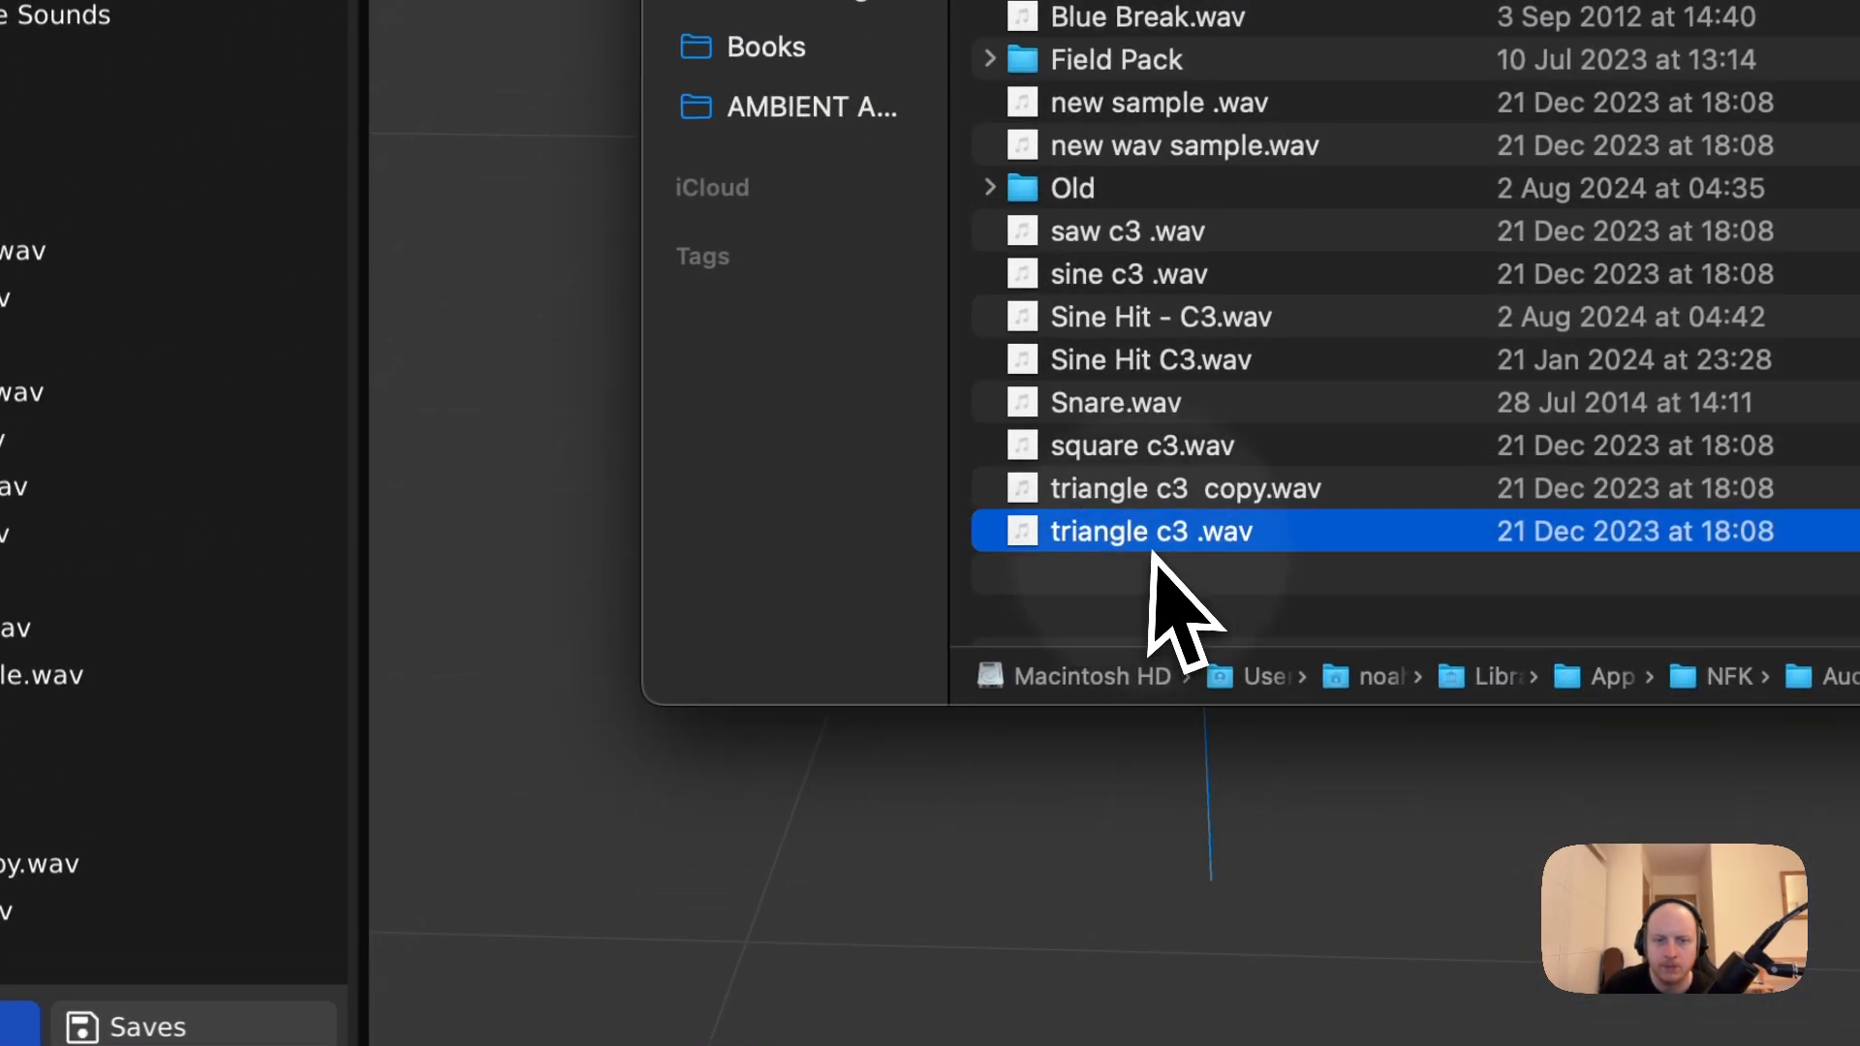
pyautogui.click(1133, 494)
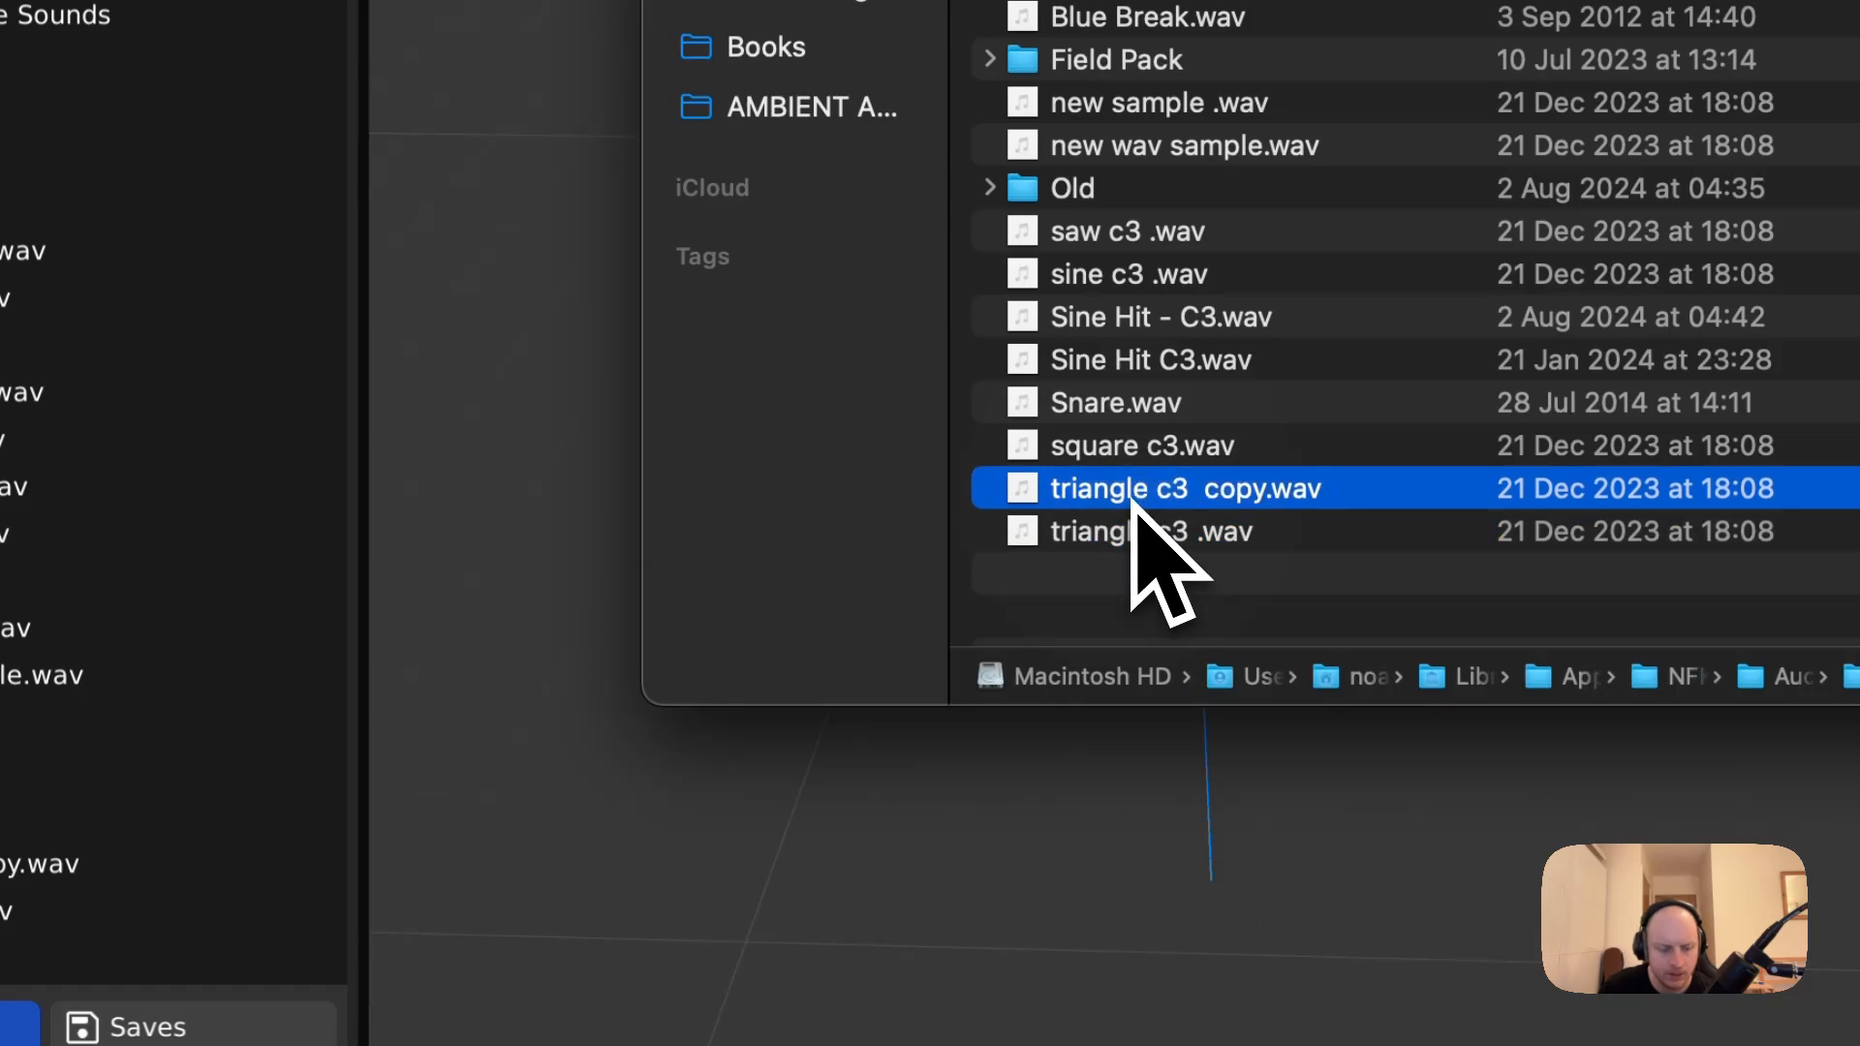
pyautogui.press('super+d')
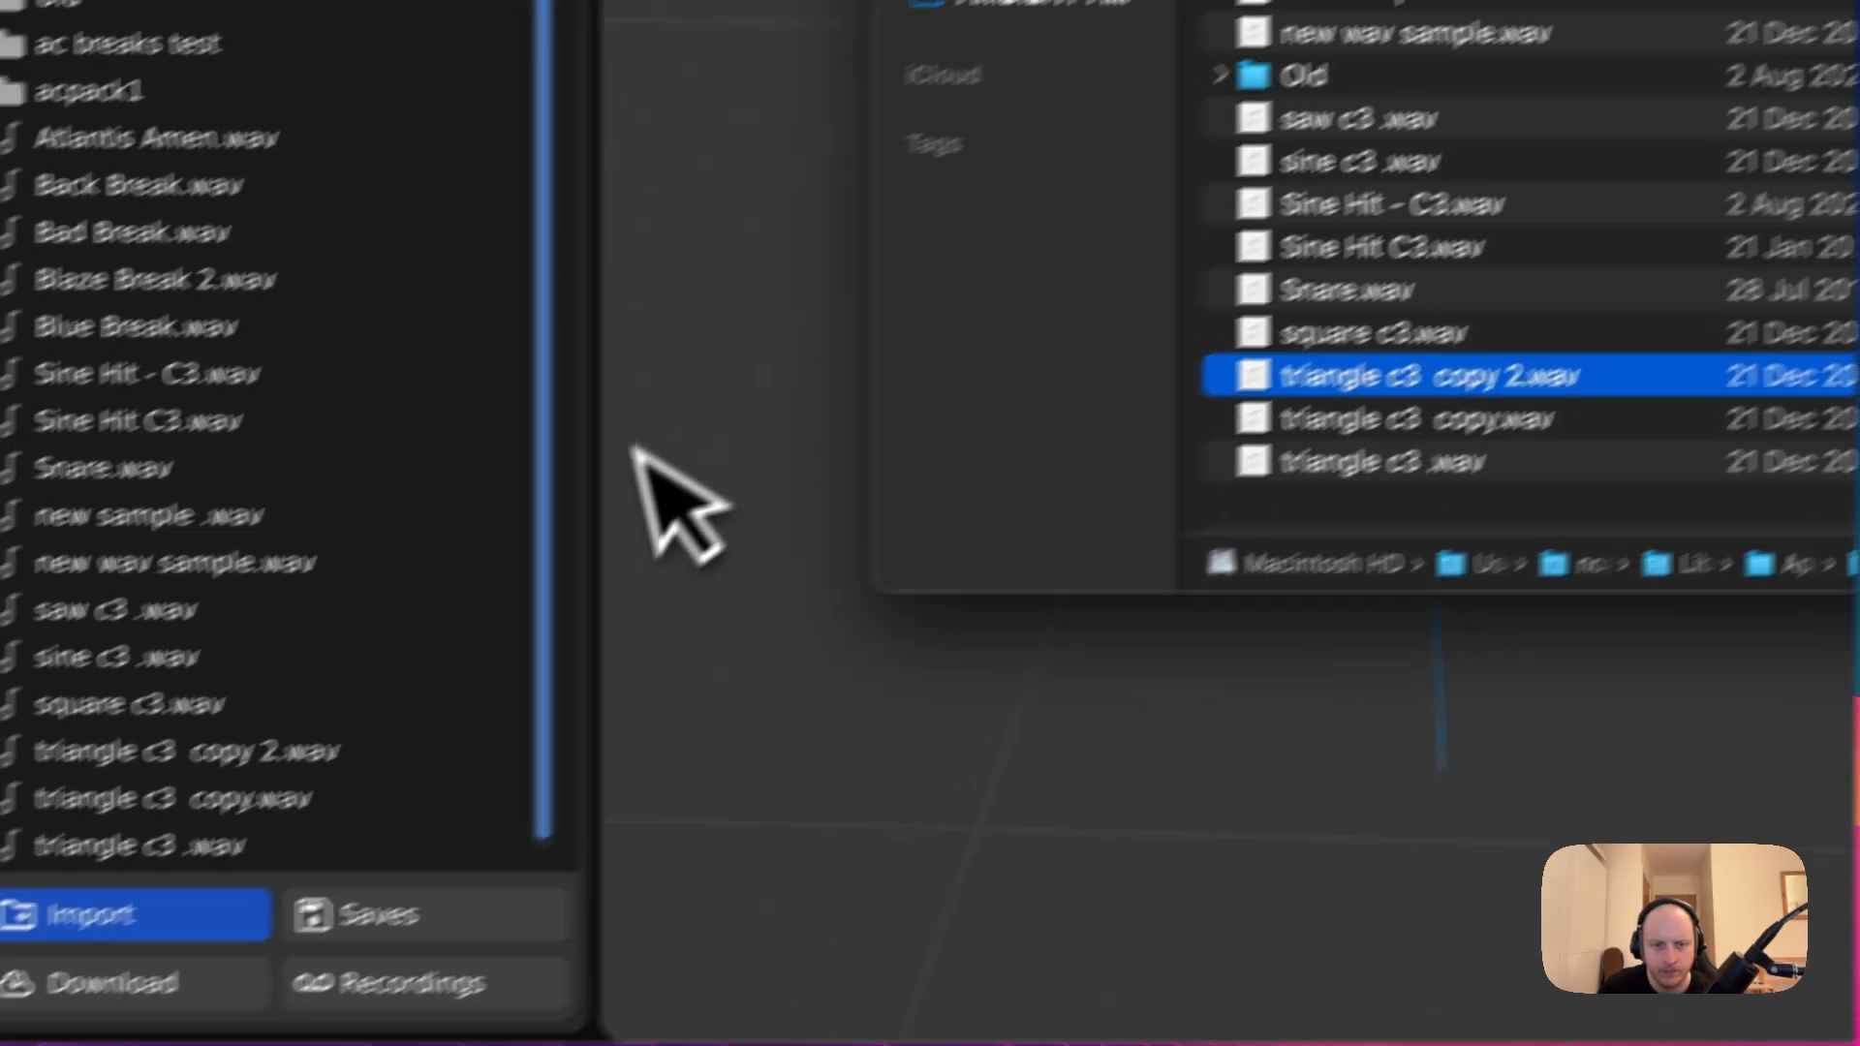
pyautogui.click(412, 562)
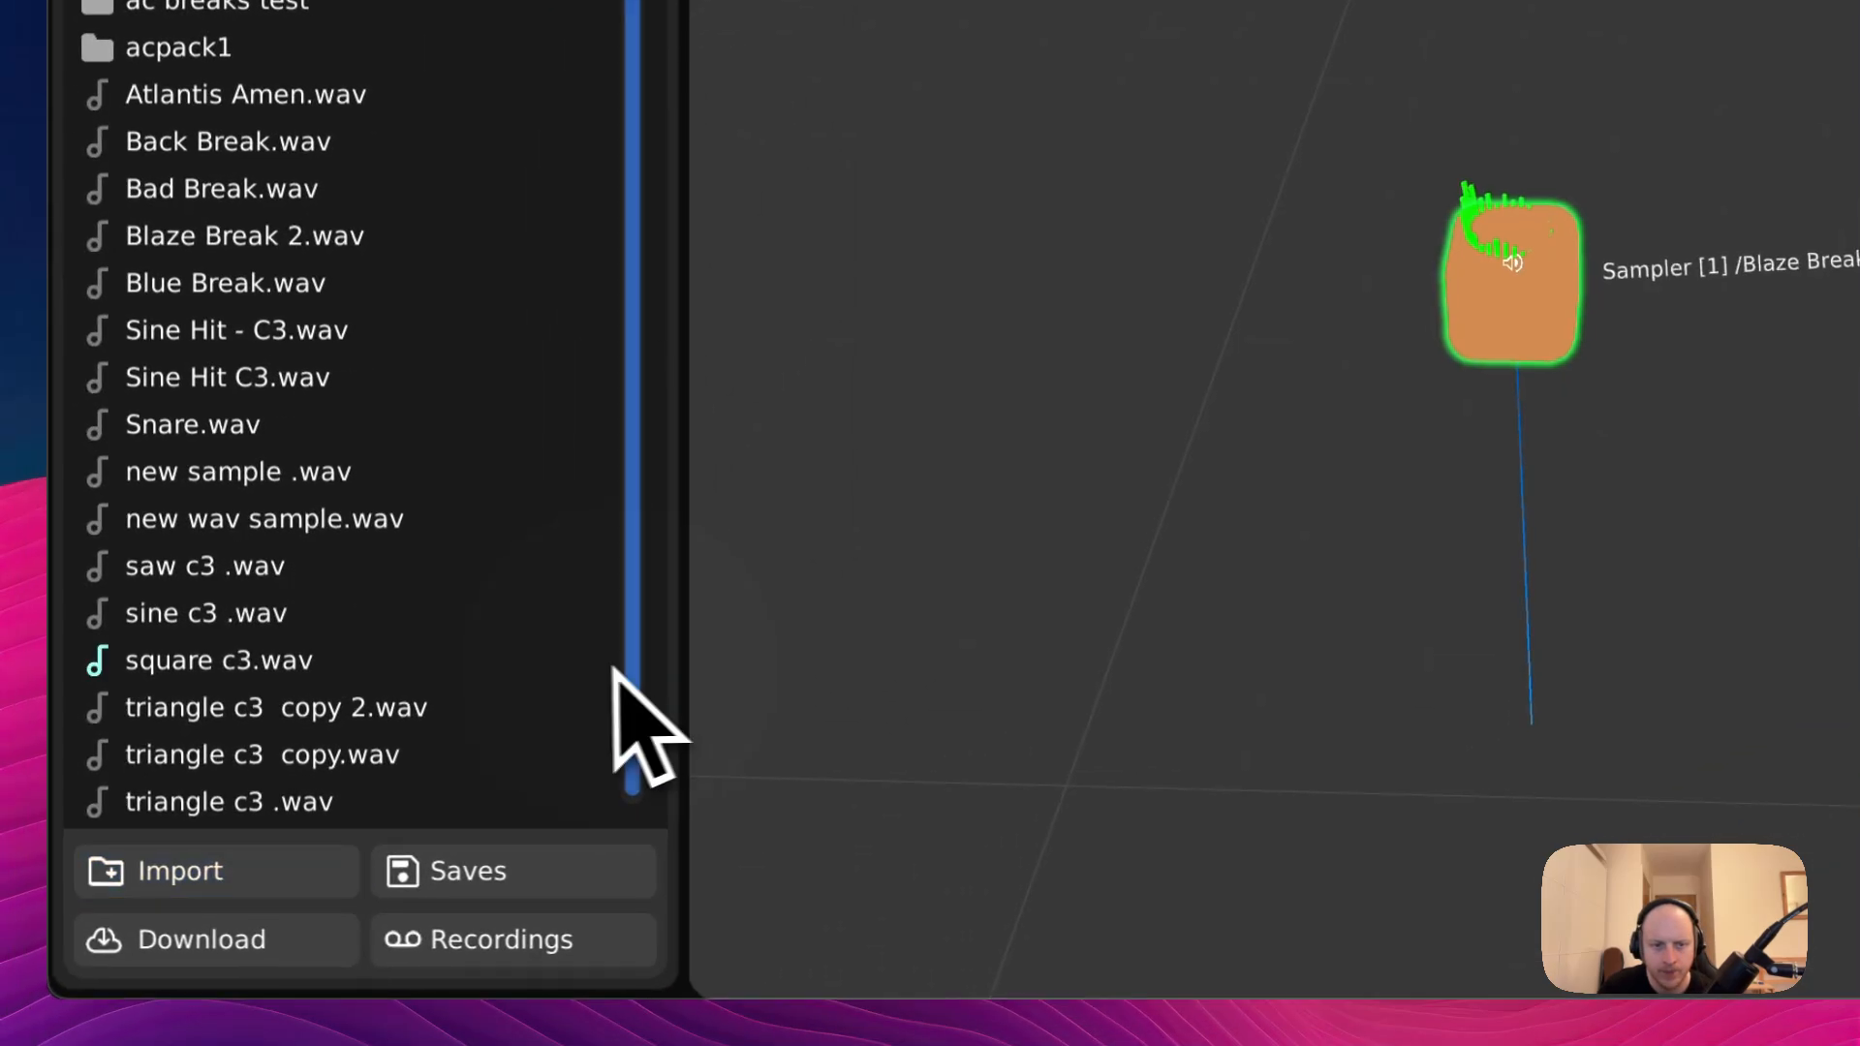
# - Install the AC Core Misc Samples pack with the Sample Pack Manager and close the manager
pyautogui.click(302, 944)
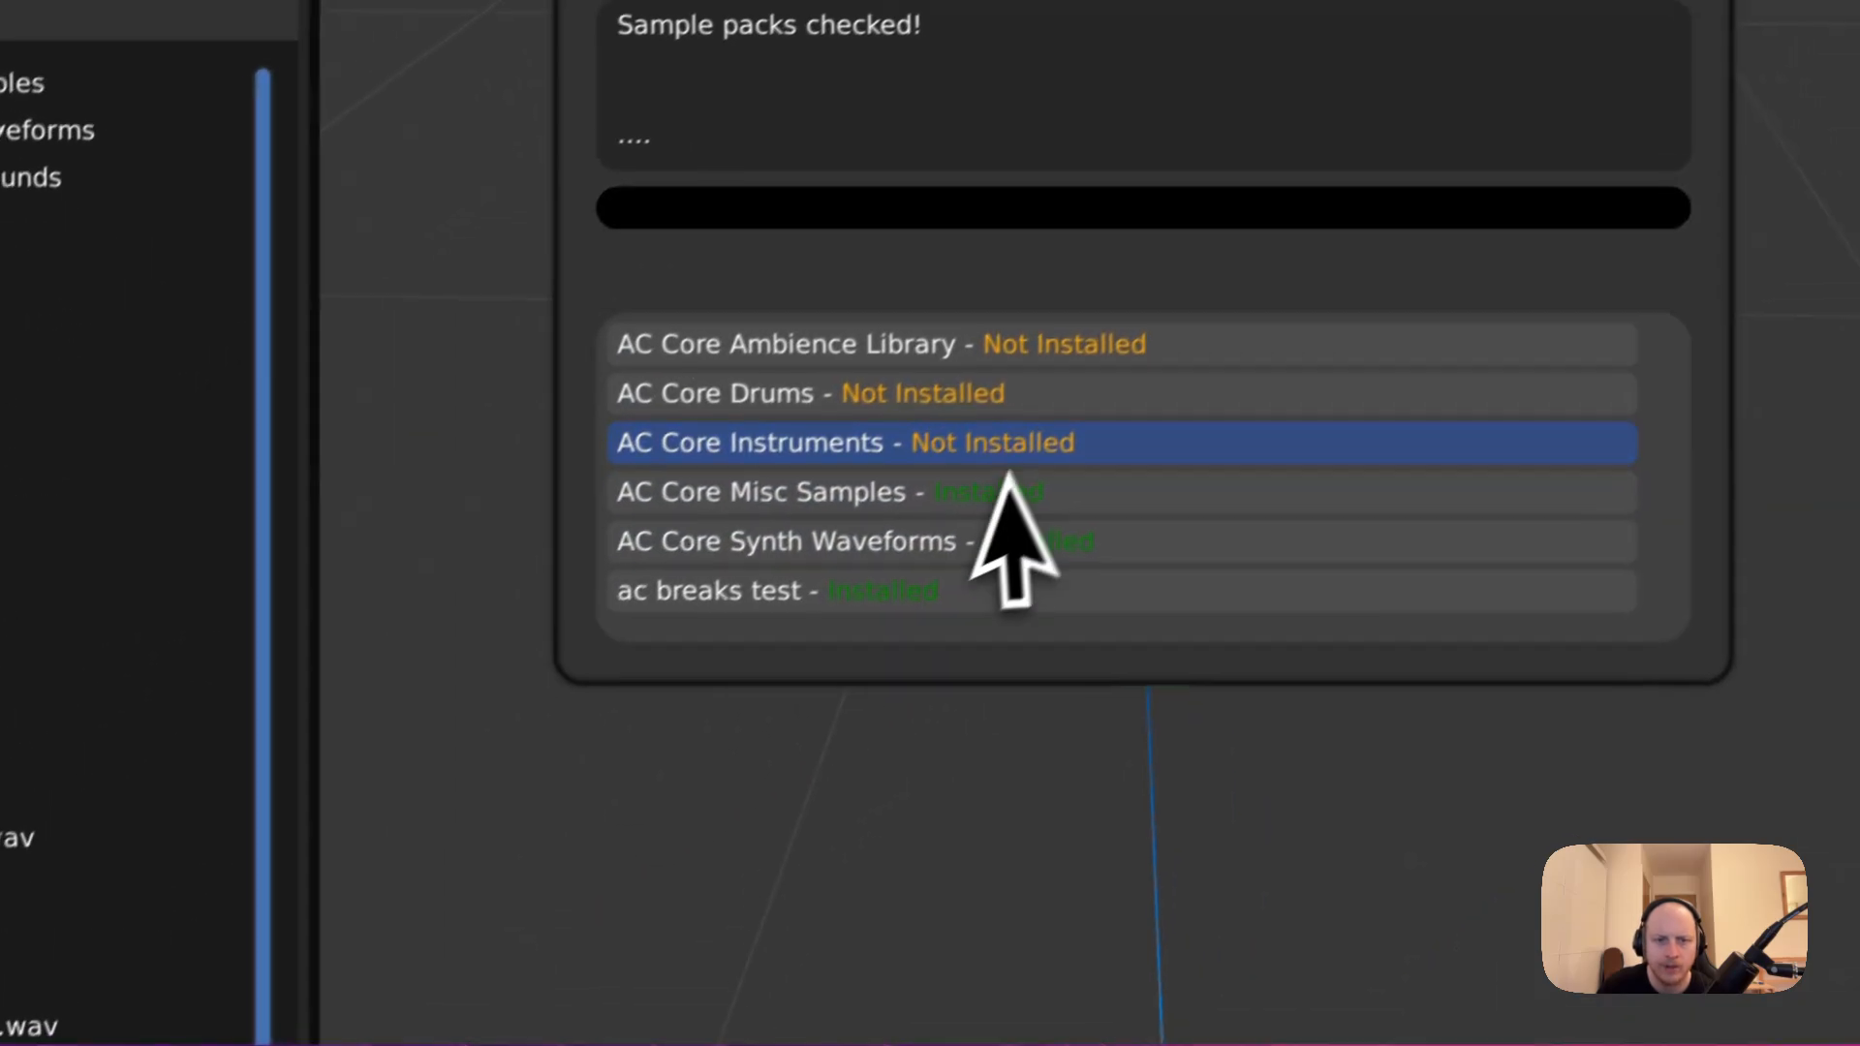
pyautogui.click(1361, 175)
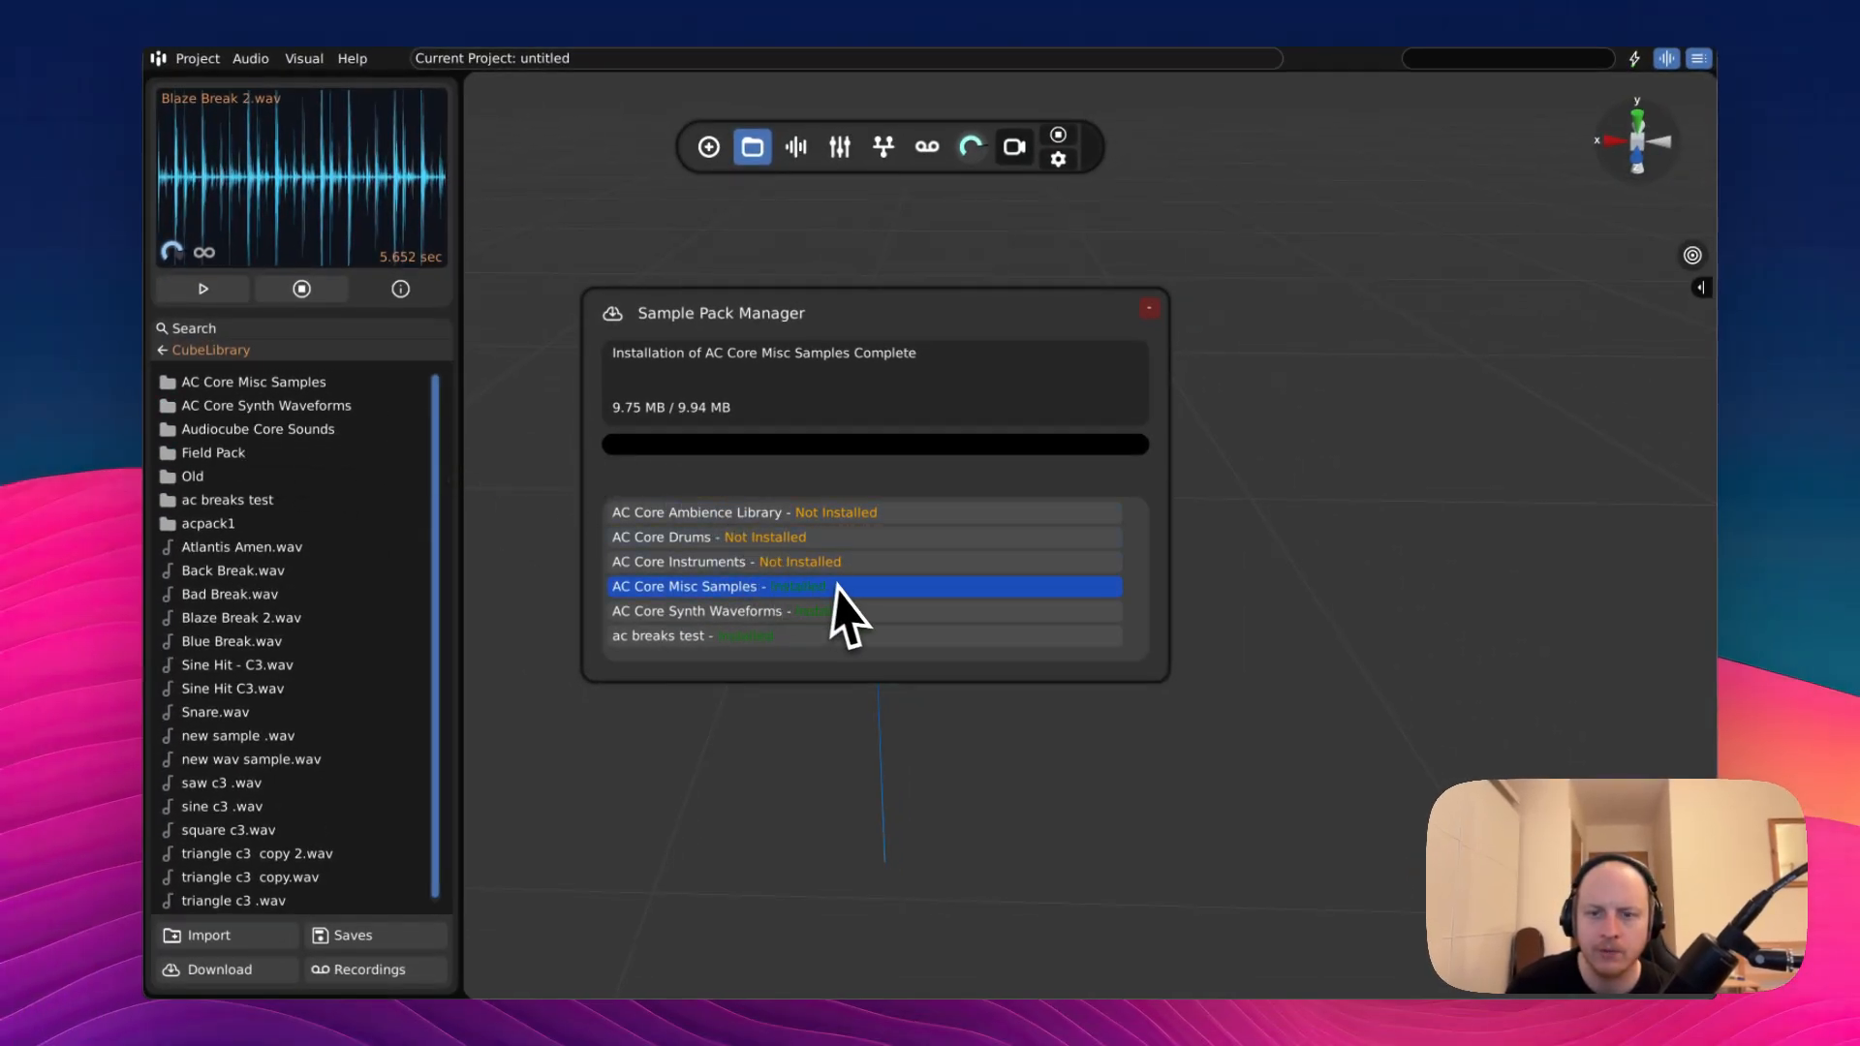
pyautogui.click(1149, 308)
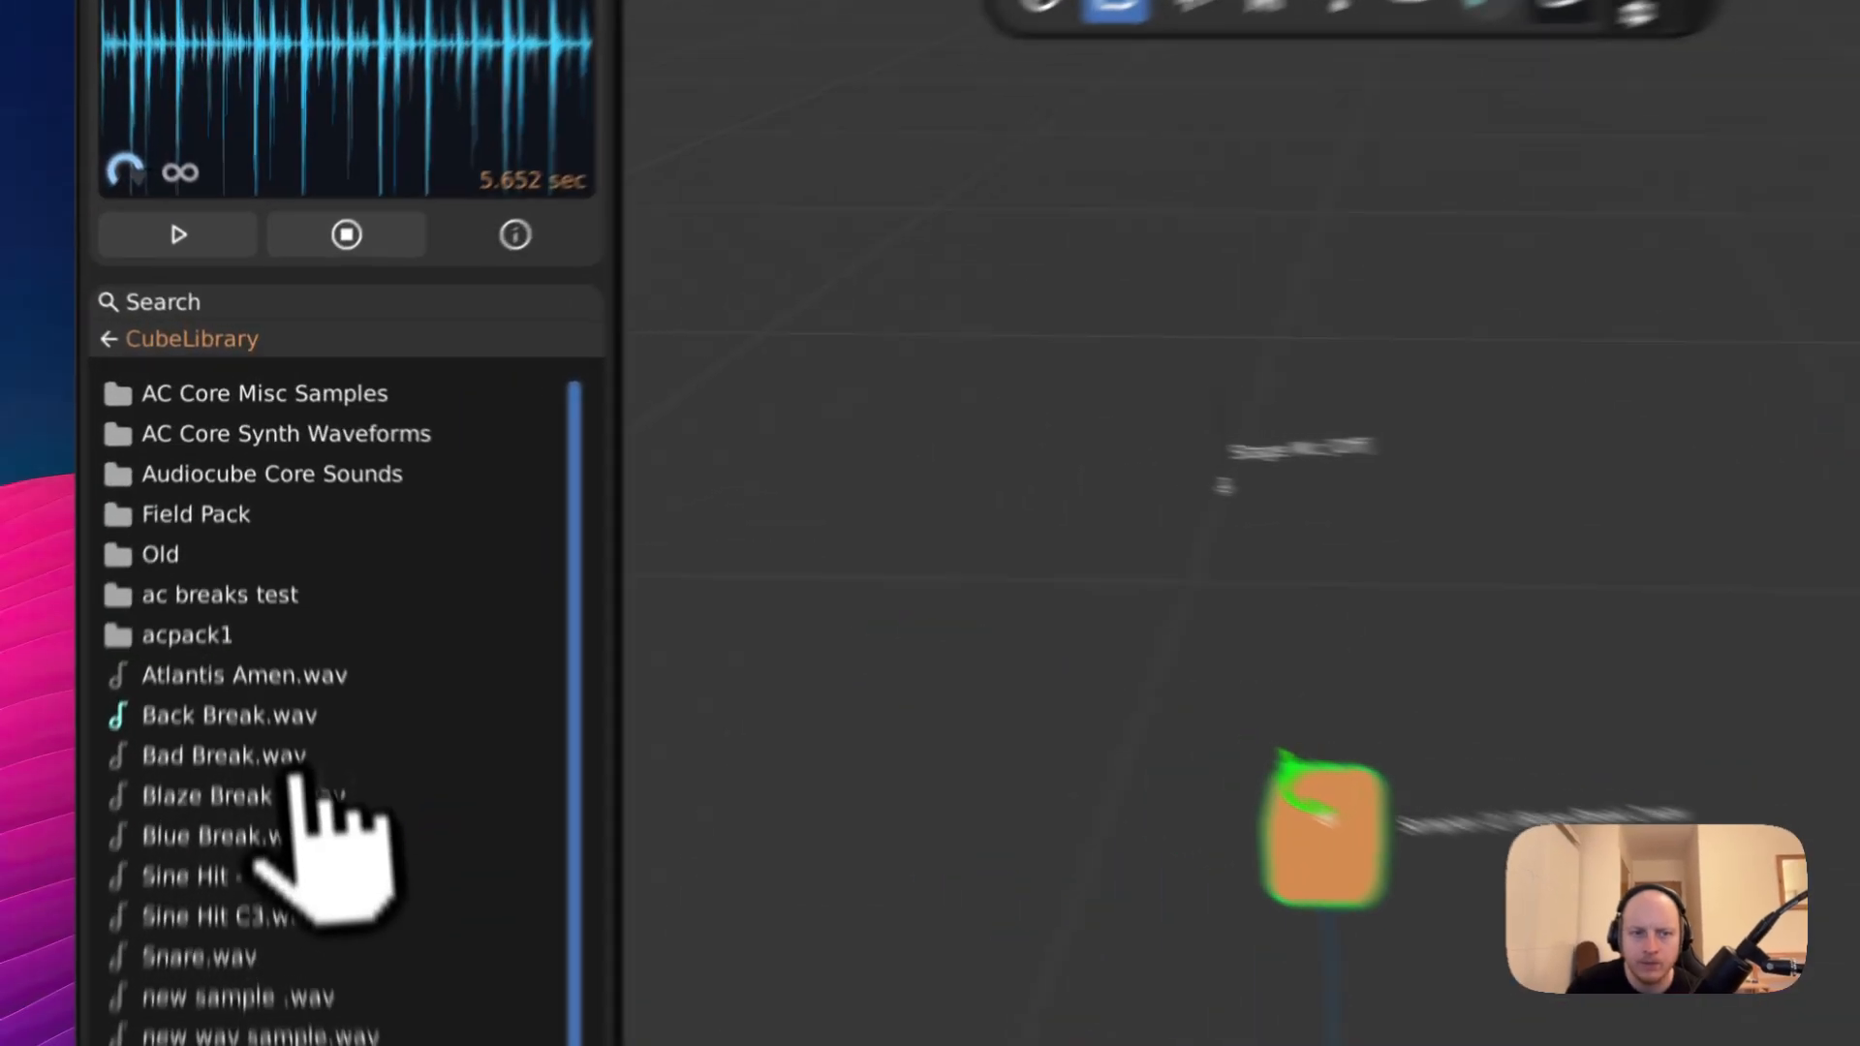
# - Preview Atlantis Amen.wav, Back Break.wav and Bad Break.wav in the browser with preview looping on, and stop the preview
pyautogui.click(277, 548)
pyautogui.click(266, 572)
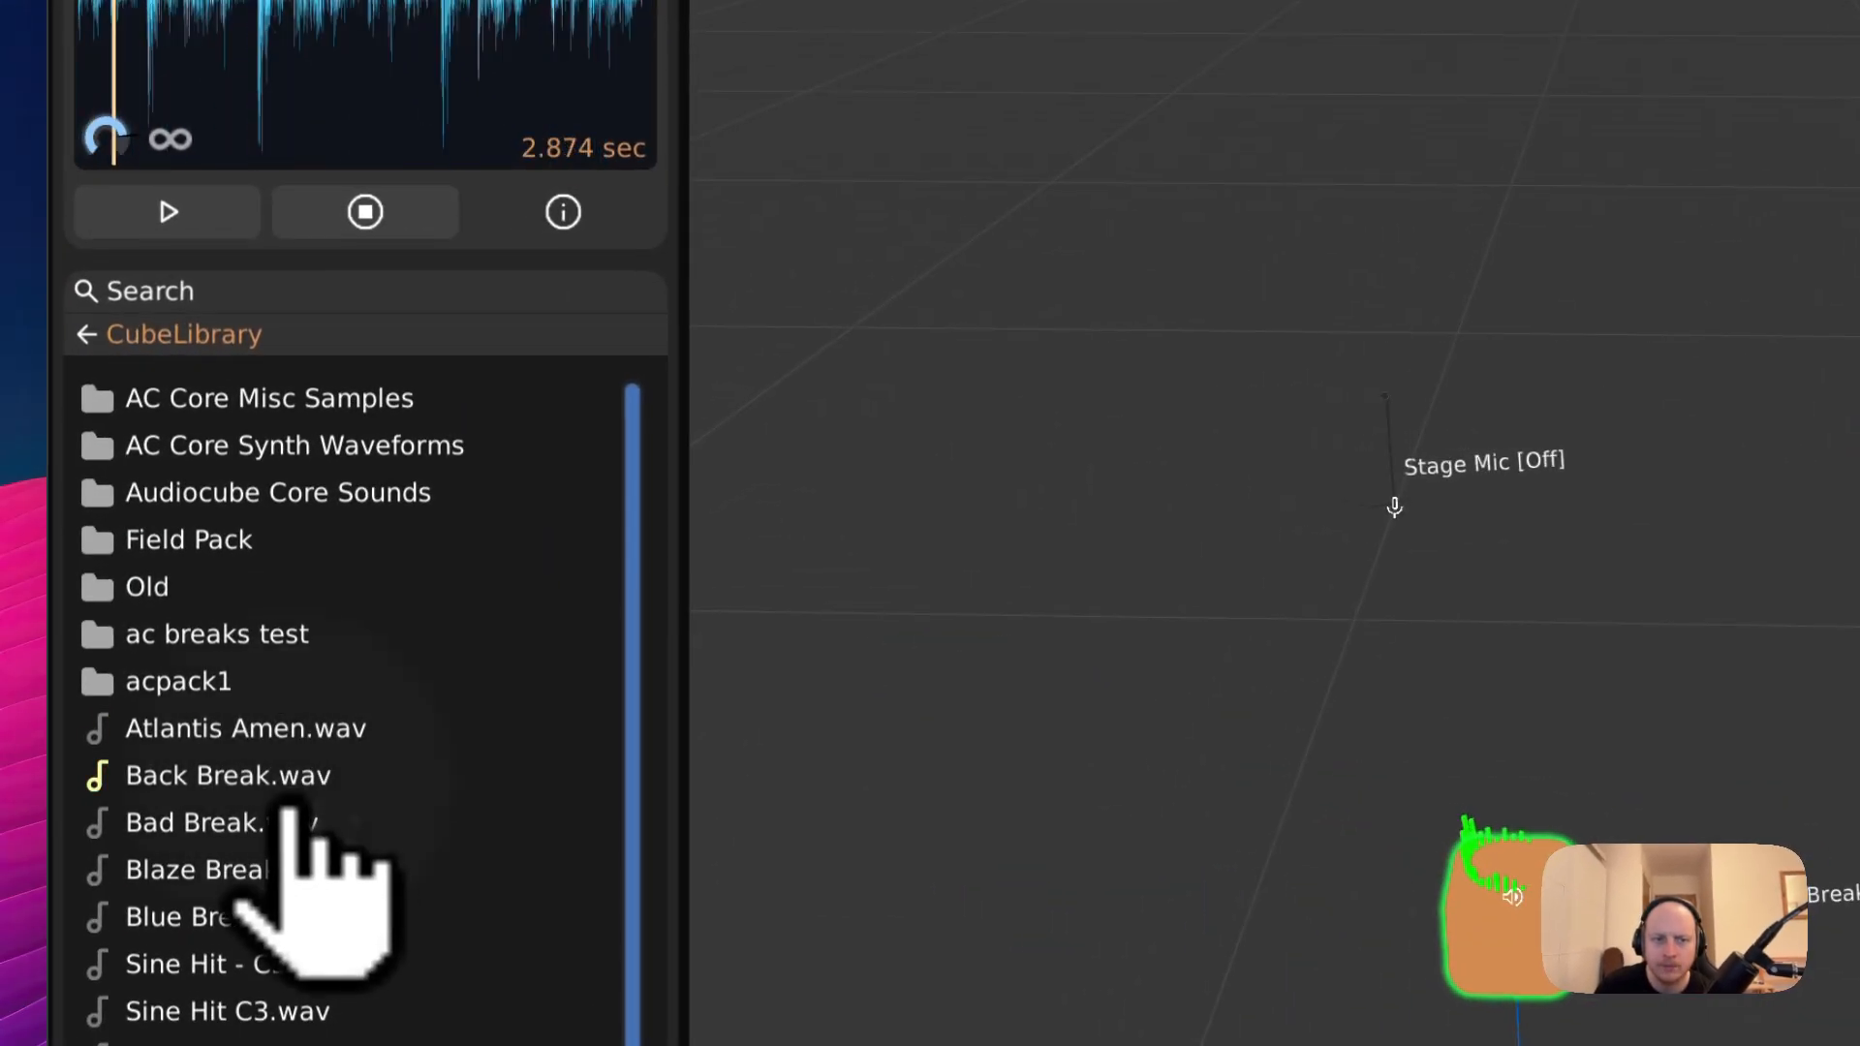
pyautogui.click(290, 821)
pyautogui.click(171, 146)
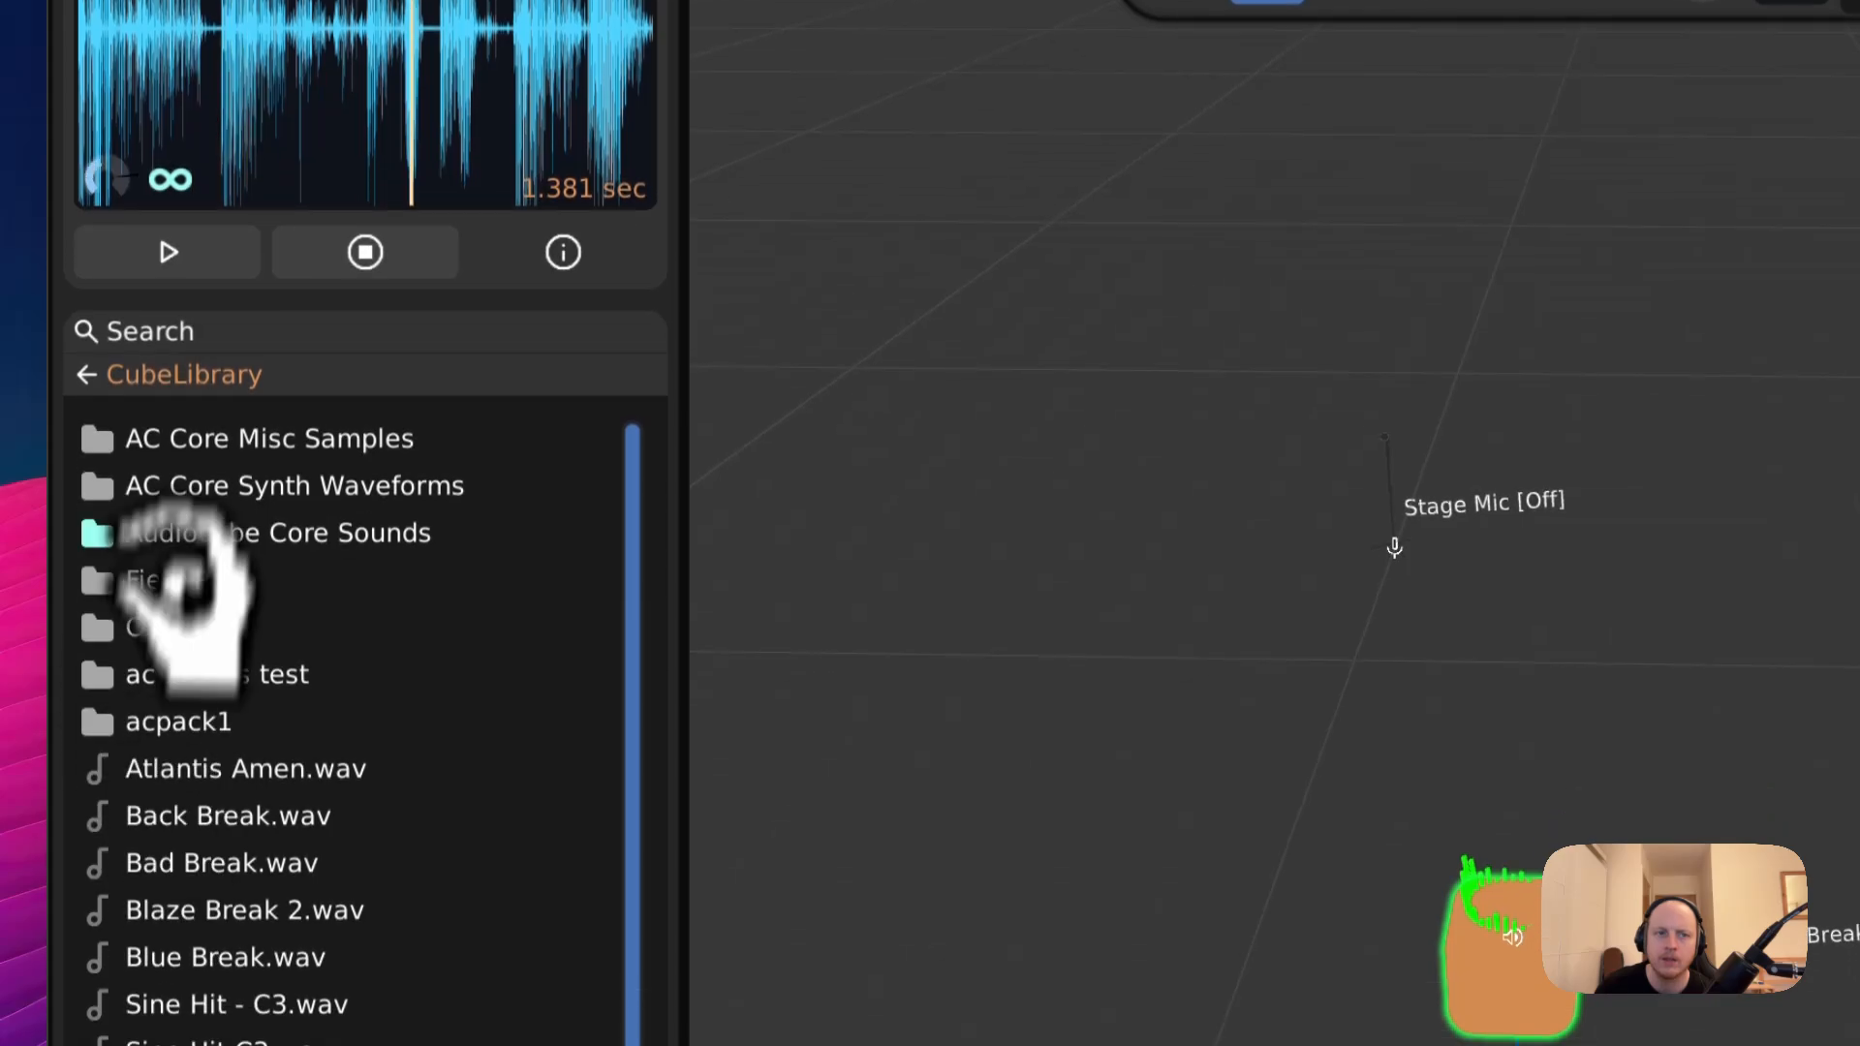
pyautogui.click(290, 254)
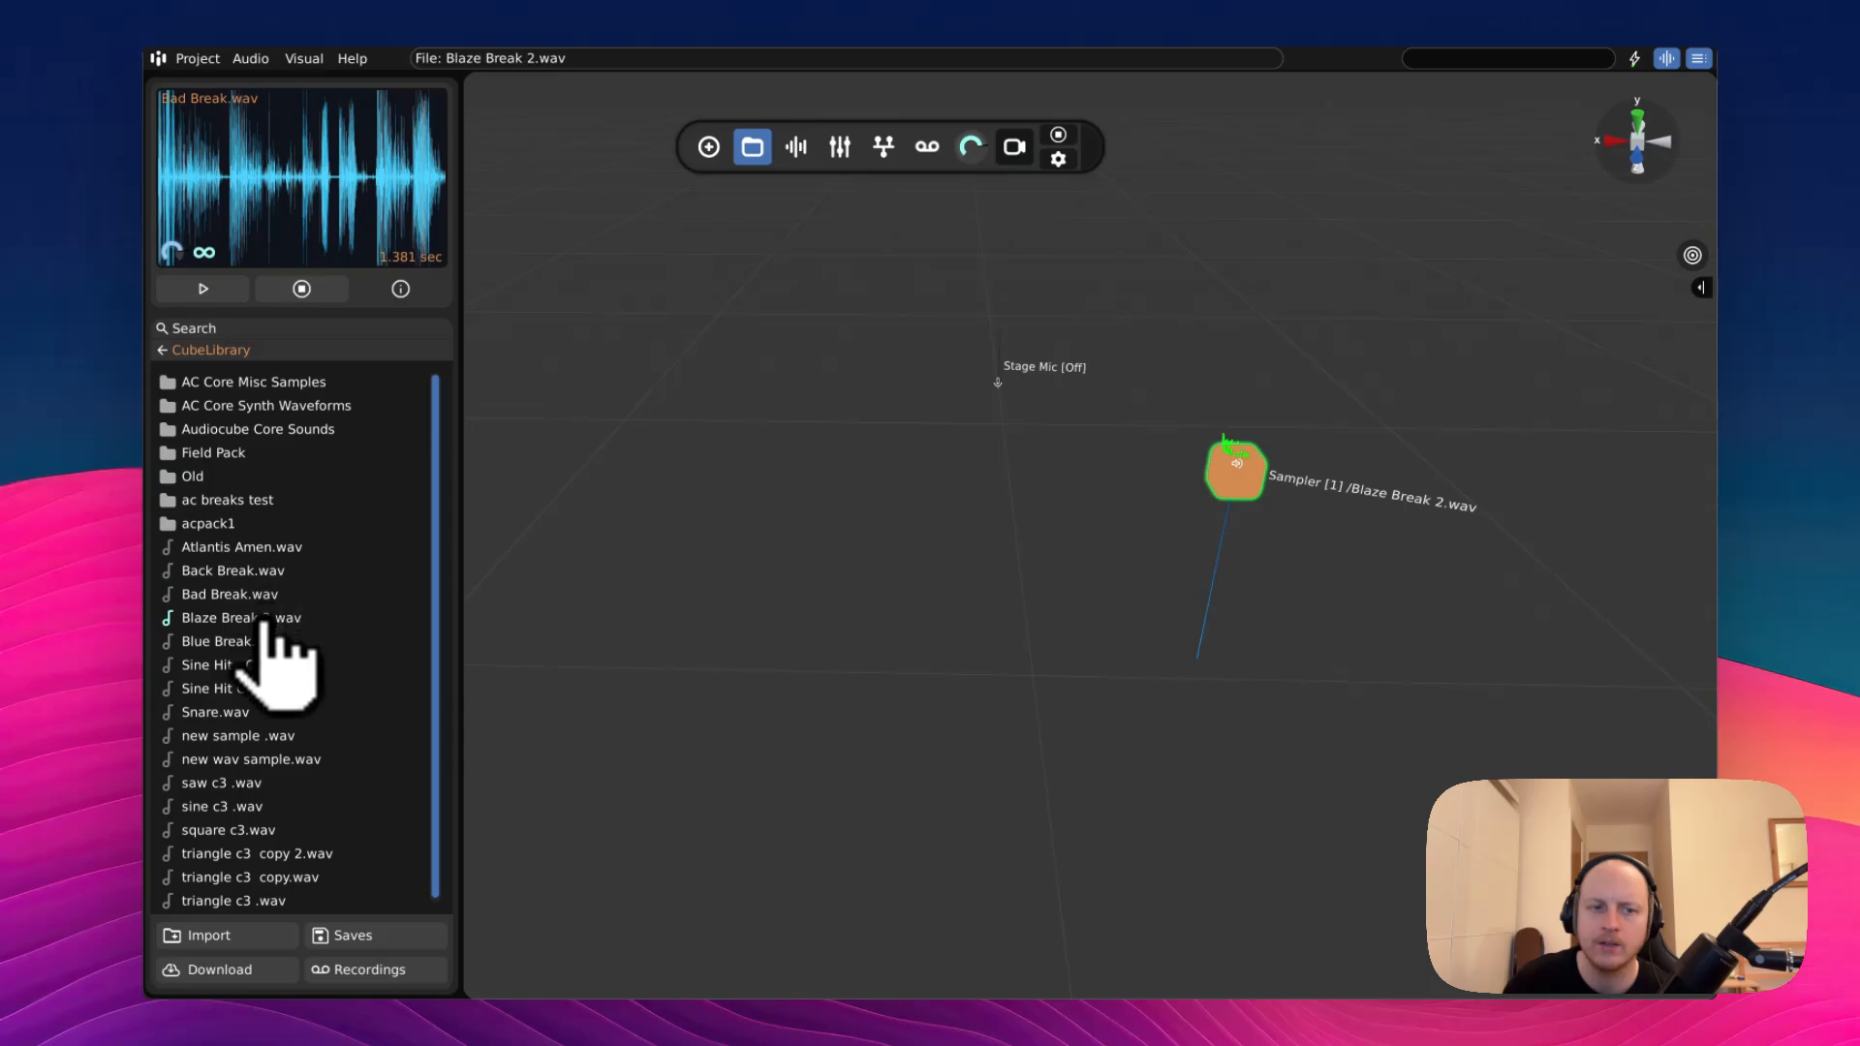
# - Place Blaze Break 2.wav from the library into the scene as a new sampler, and delete Sampler 1
pyautogui.moveTo(265, 620); pyautogui.dragTo(860, 426)
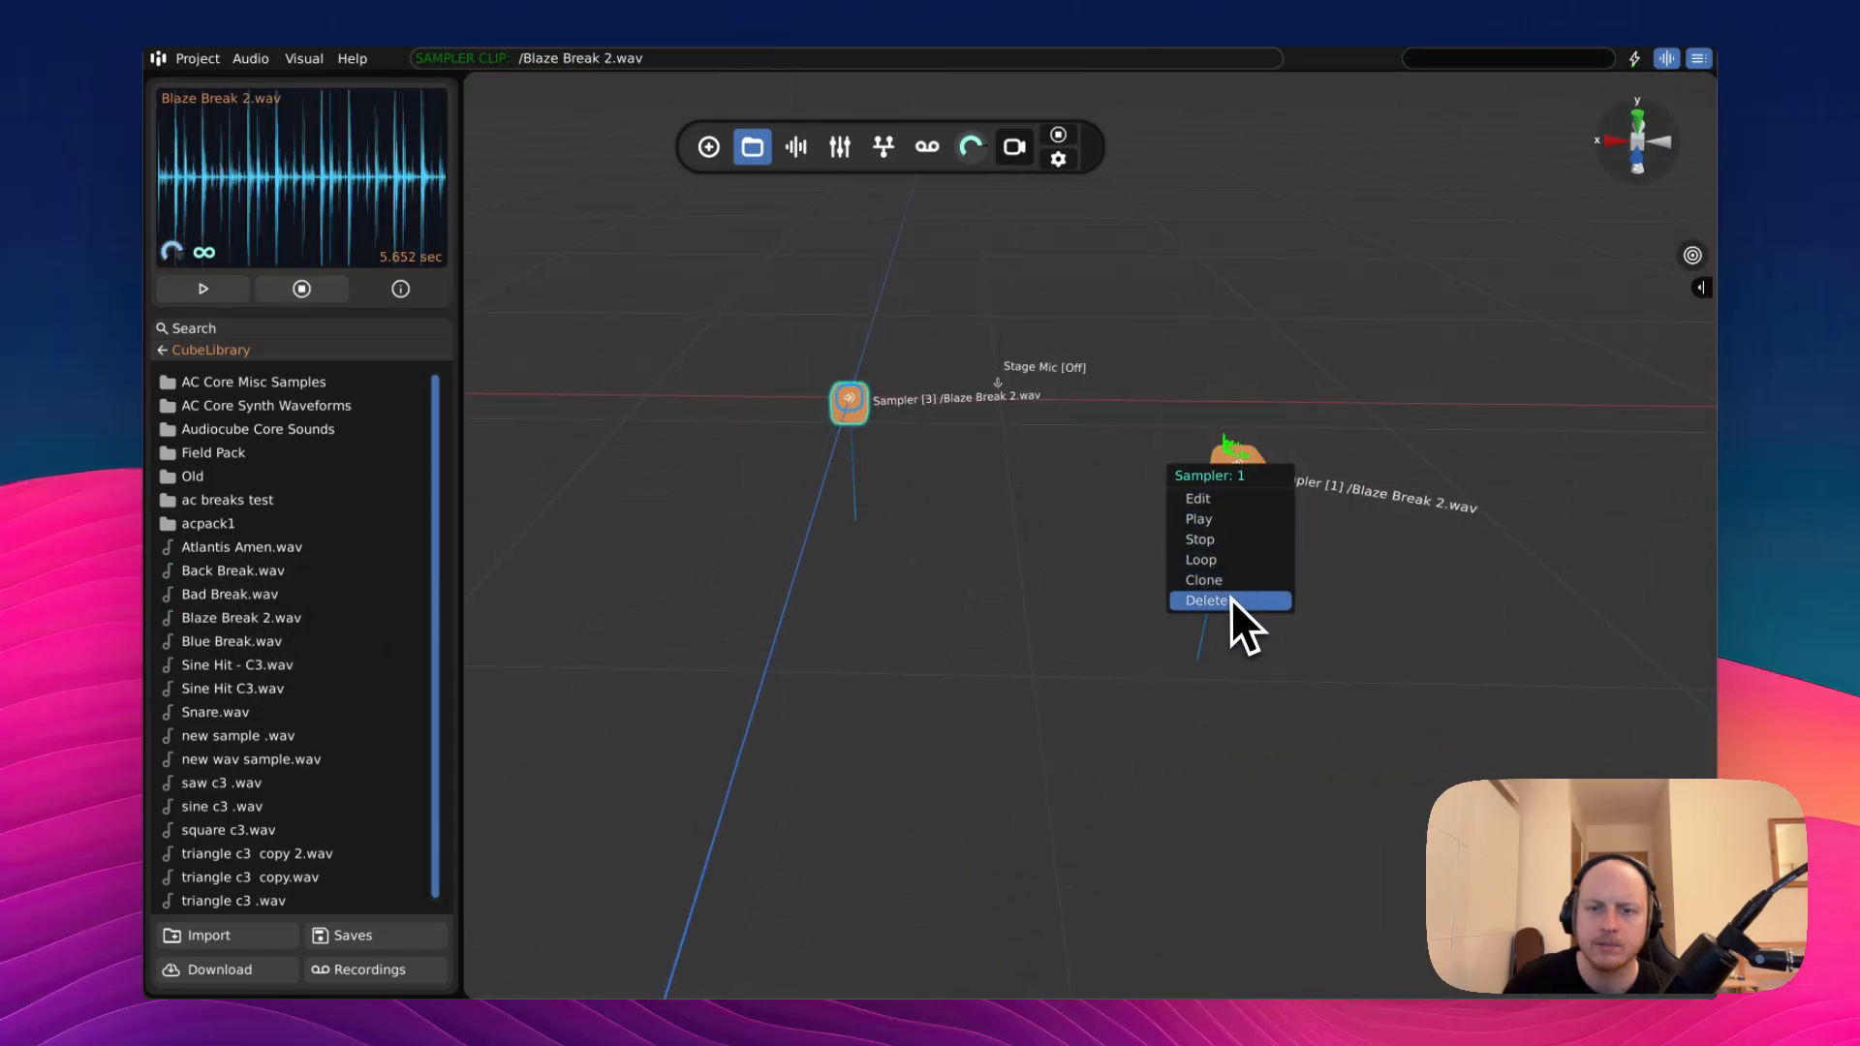
pyautogui.click(1206, 601)
pyautogui.click(853, 405)
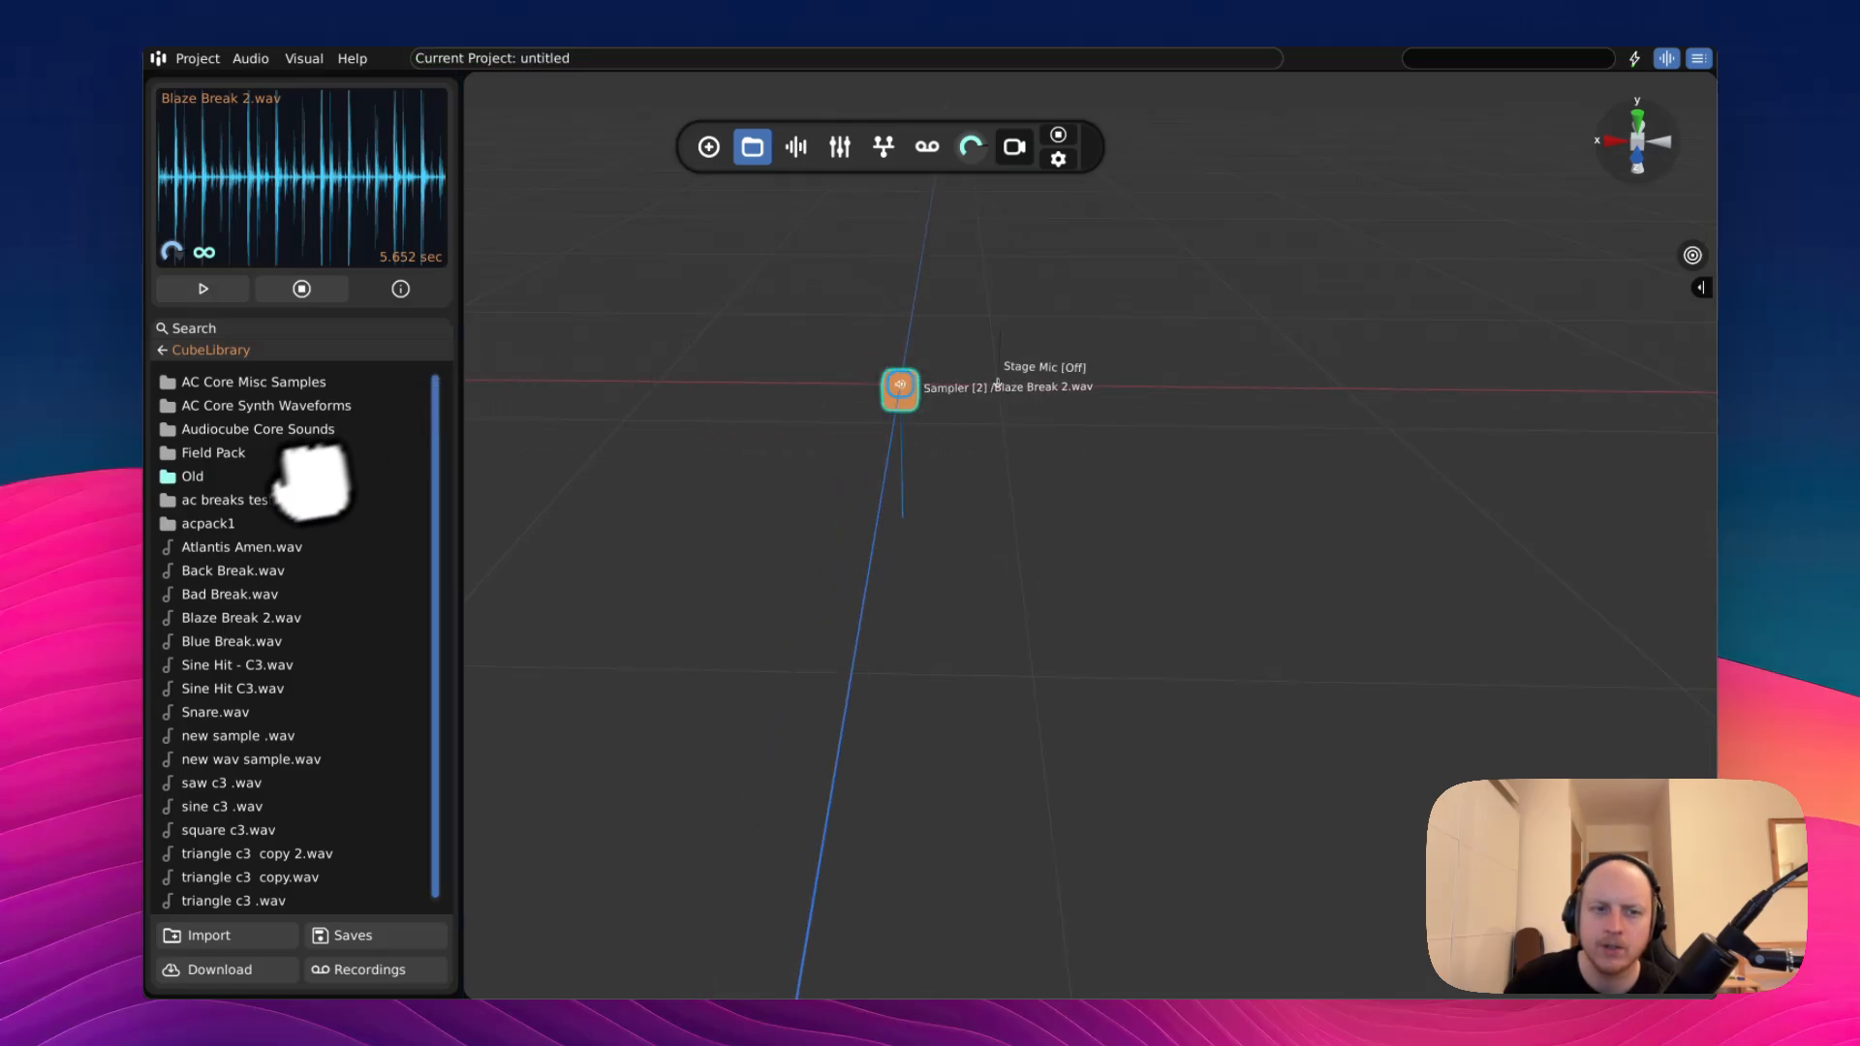
# - Preview Blaze Break 2.wav and Atlantis Amen.wav from different points of their waveforms, and stop the preview
pyautogui.moveTo(210, 199); pyautogui.dragTo(282, 193)
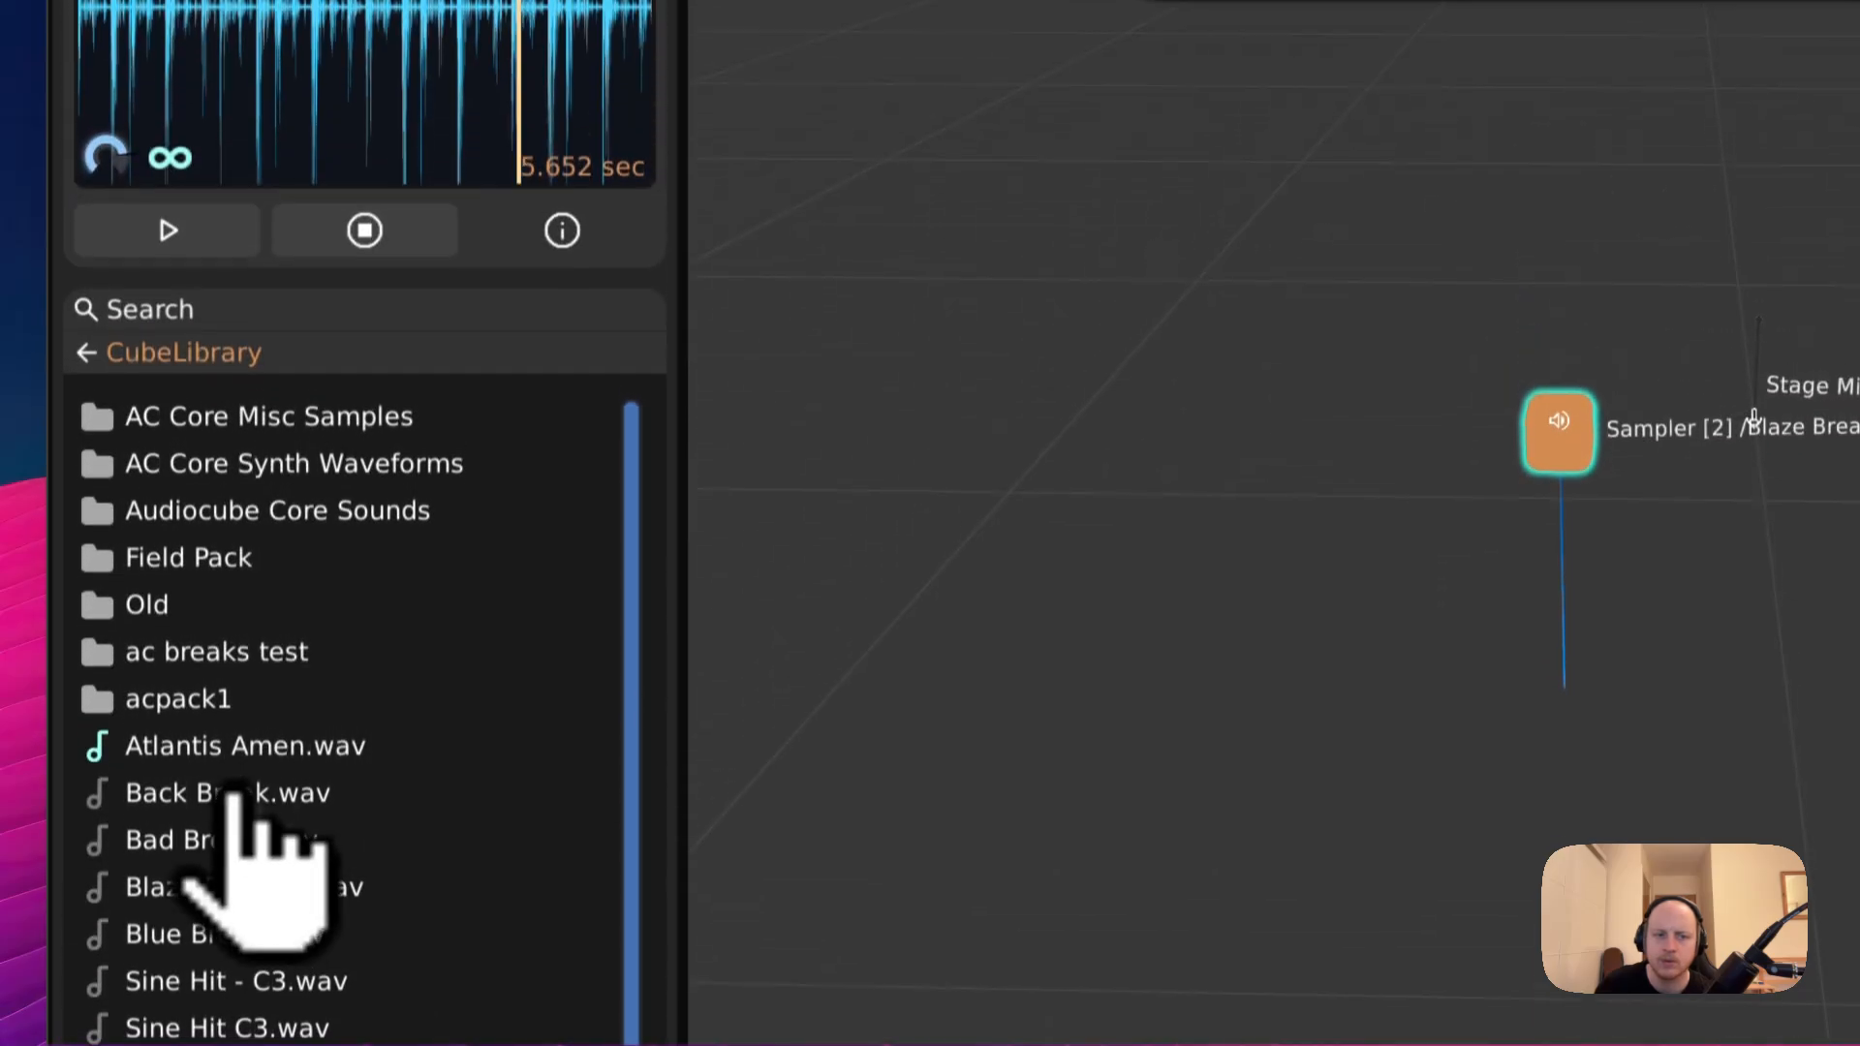
pyautogui.click(232, 157)
pyautogui.click(302, 371)
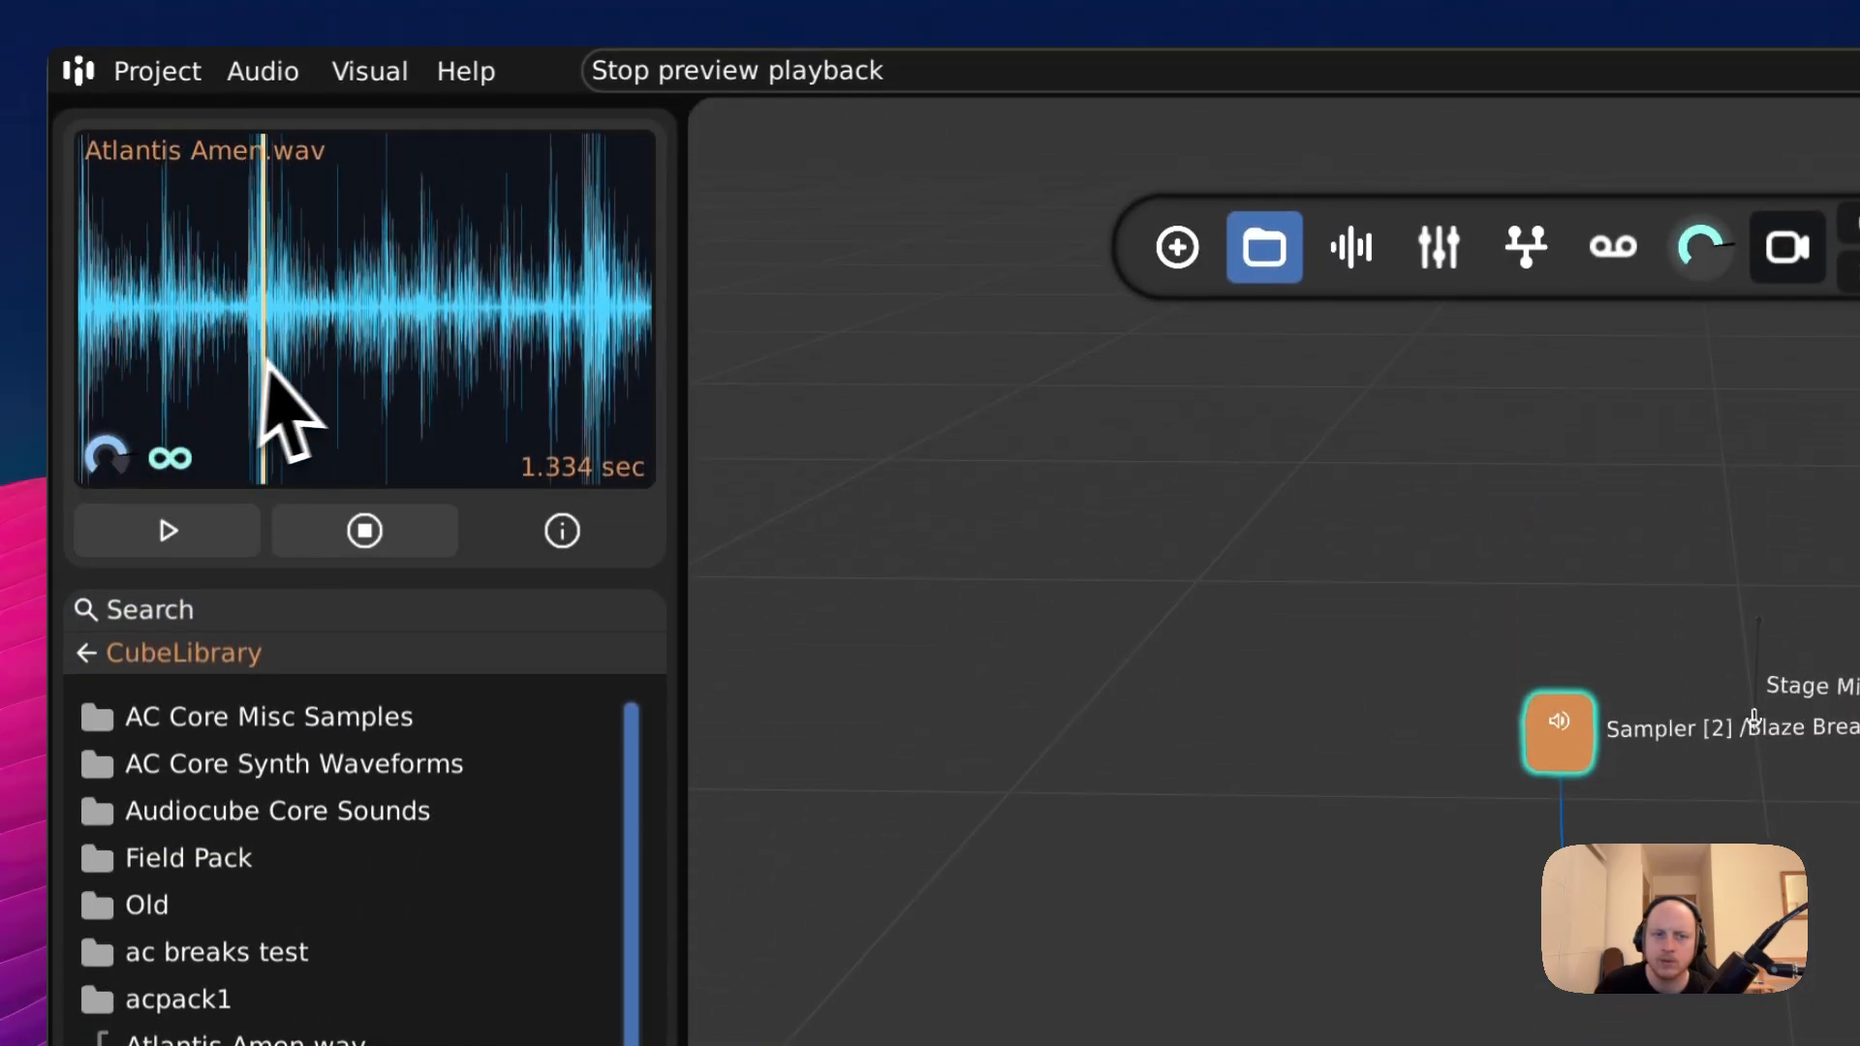
pyautogui.click(358, 529)
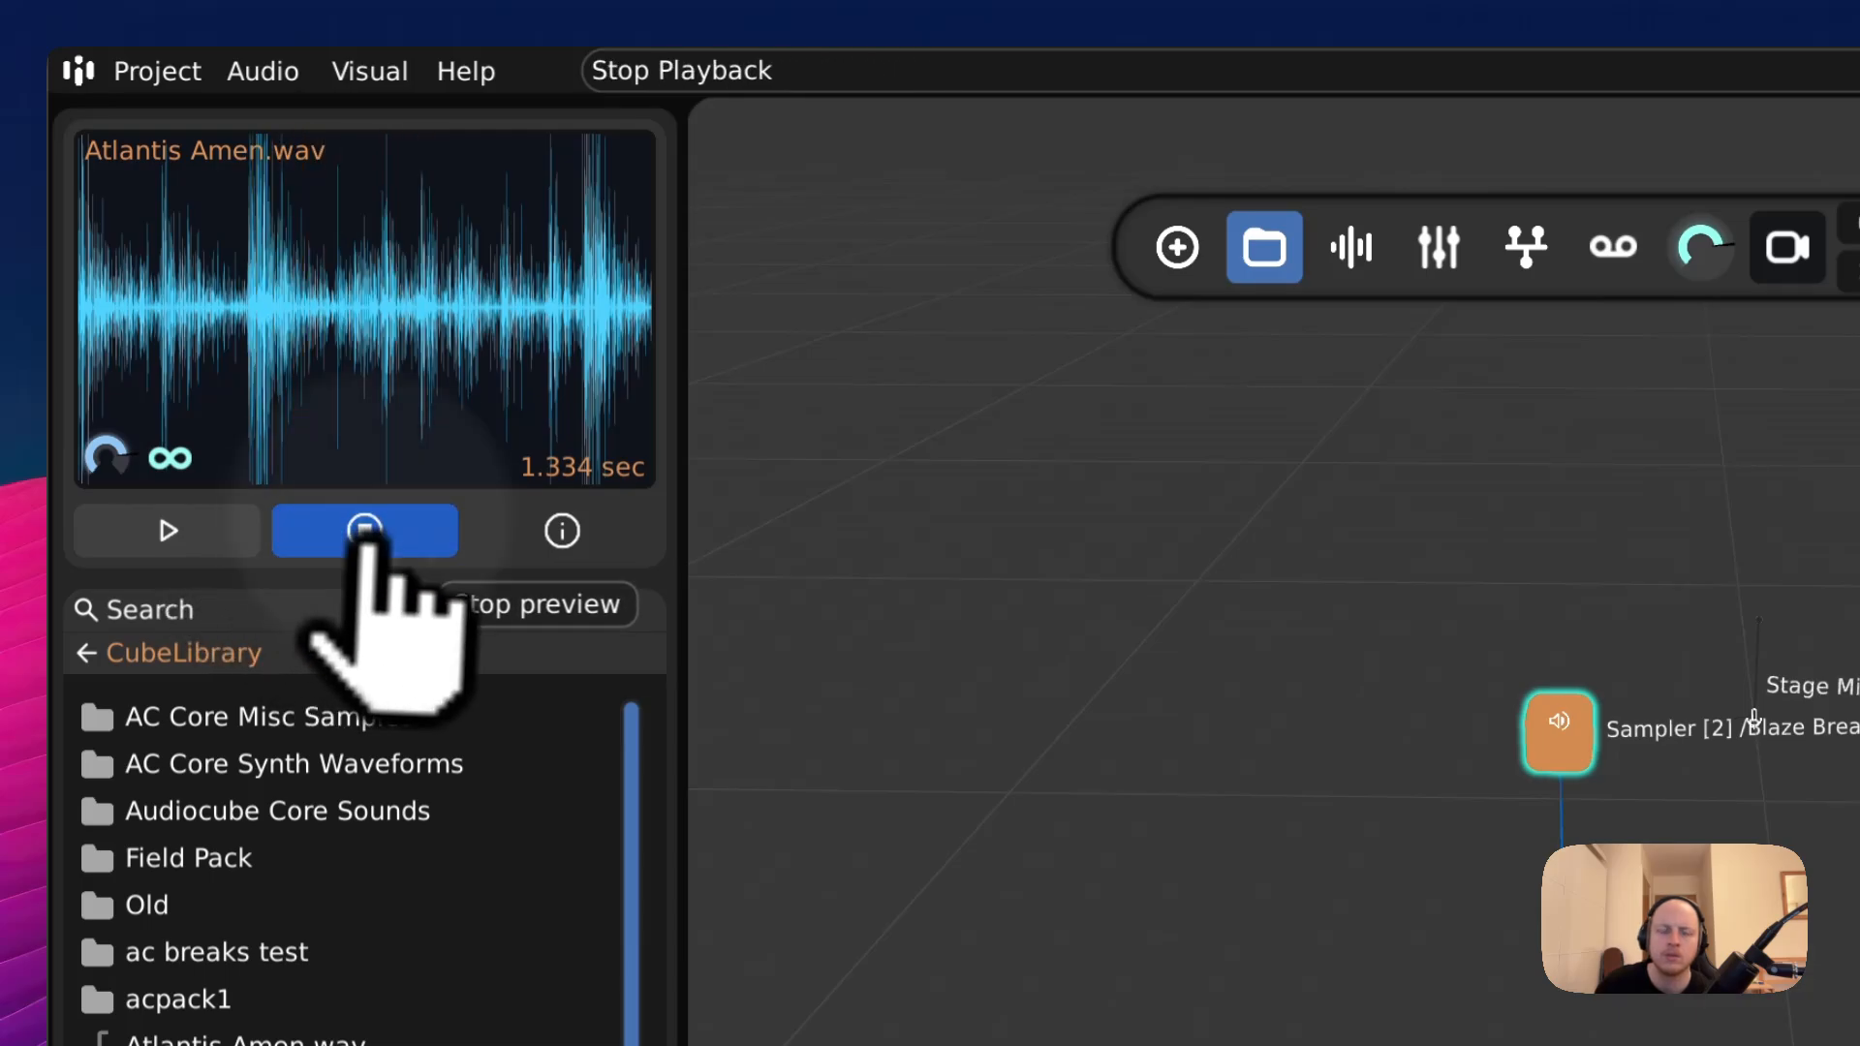
# - Narrow the sample browser and show the device editor at a larger width
pyautogui.moveTo(463, 131); pyautogui.dragTo(425, 202)
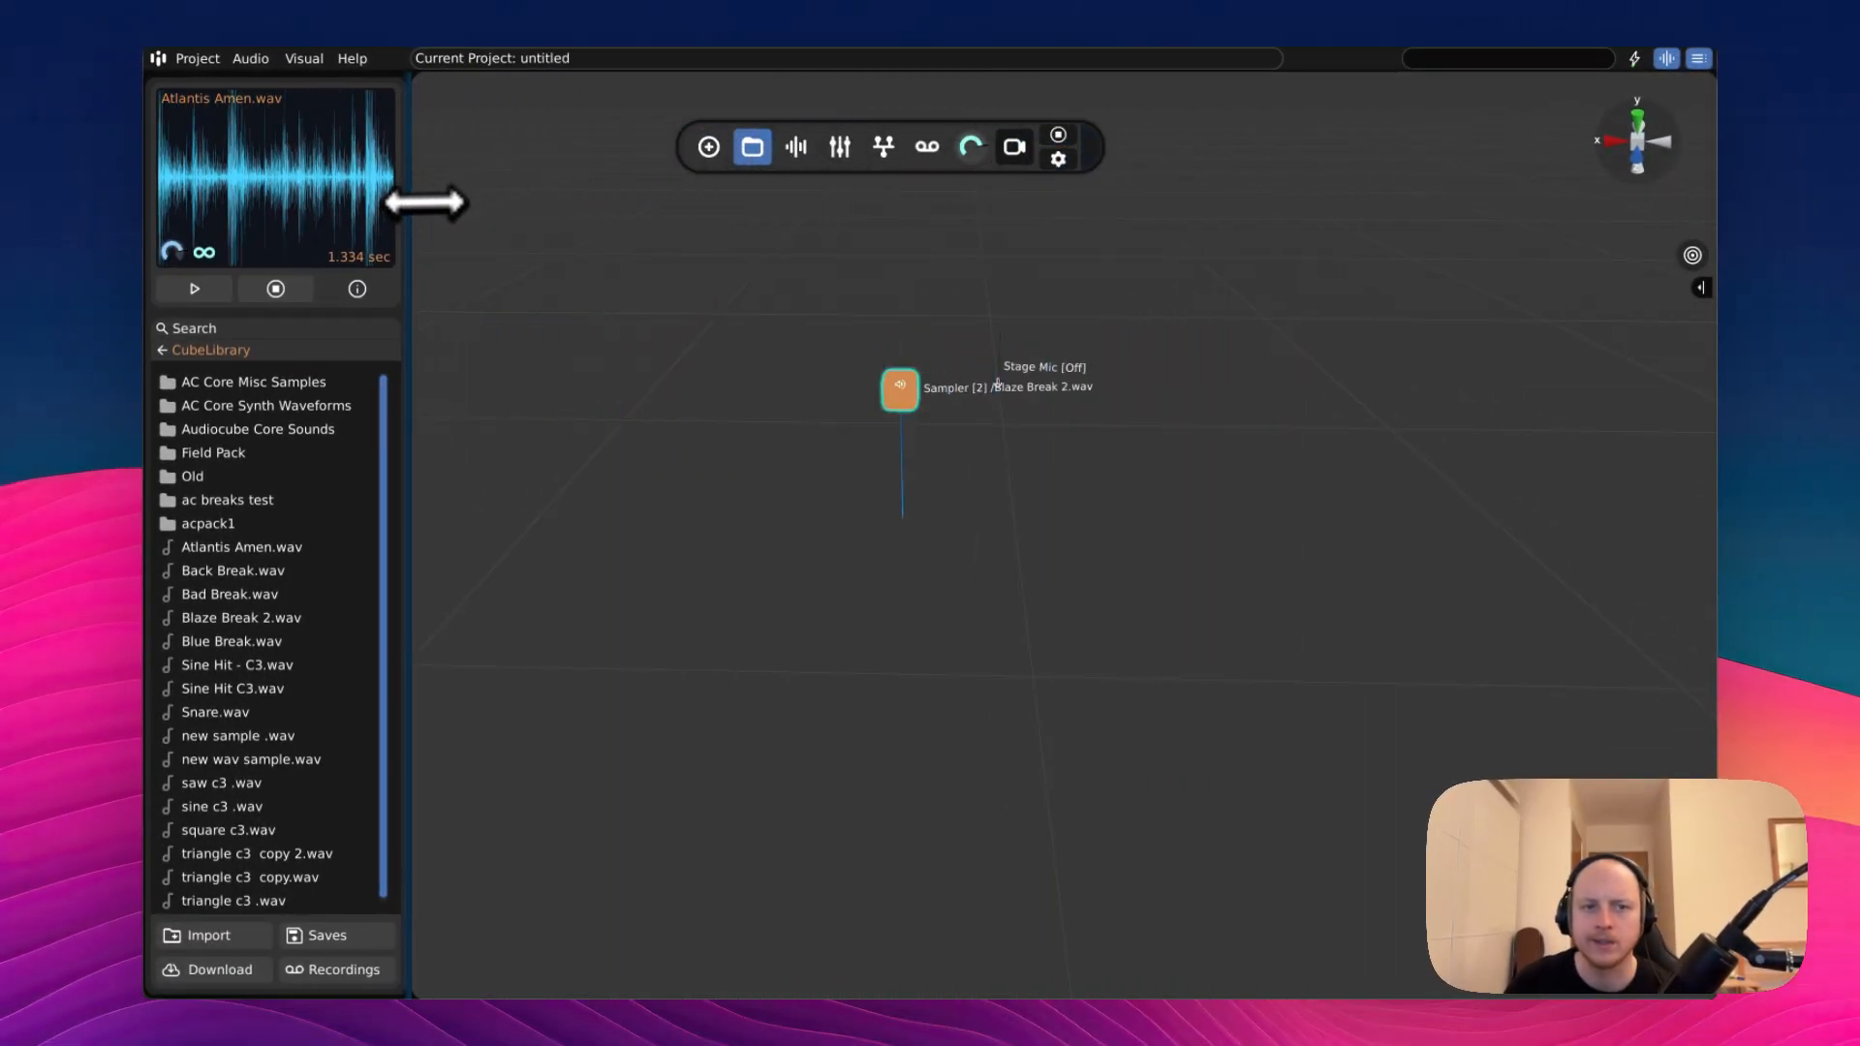
pyautogui.click(796, 146)
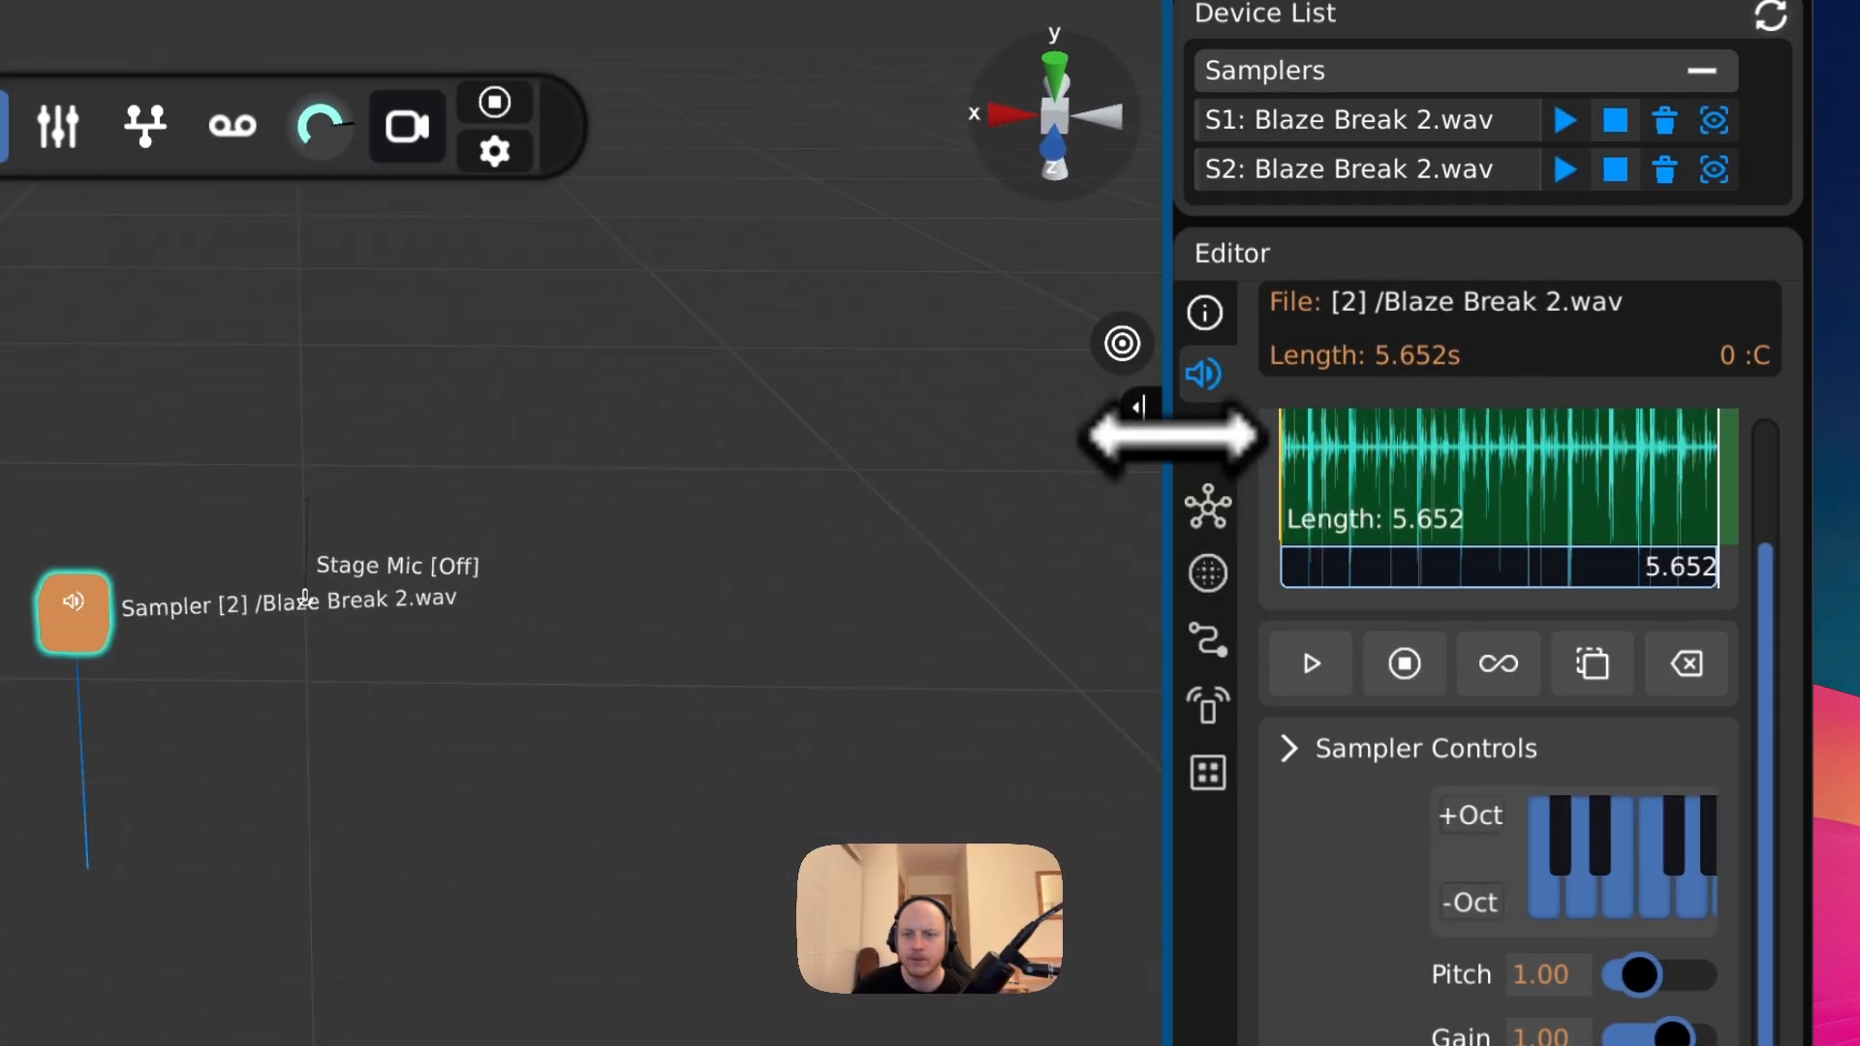
pyautogui.moveTo(1175, 432); pyautogui.dragTo(712, 438)
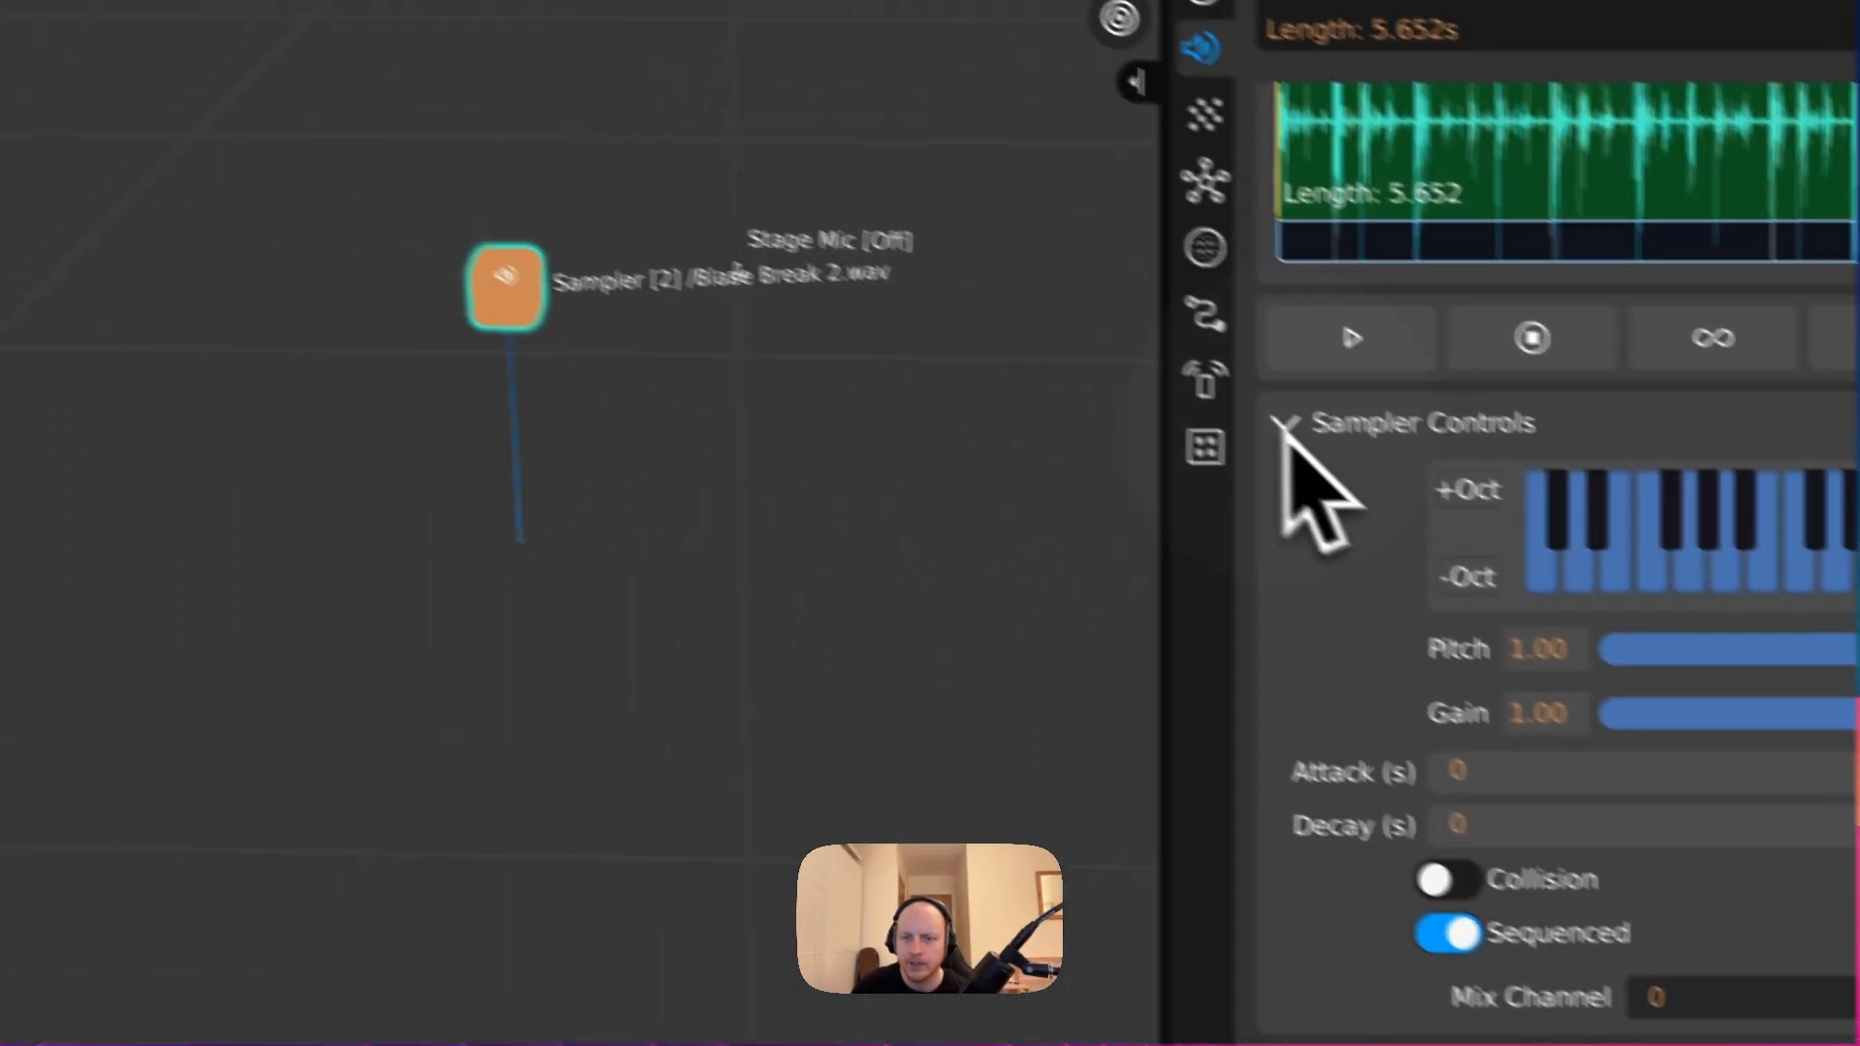
# - Collapse Sampler 2's Sampler Controls and Transform sections, then expand and collapse Sampler Controls again
pyautogui.click(1292, 429)
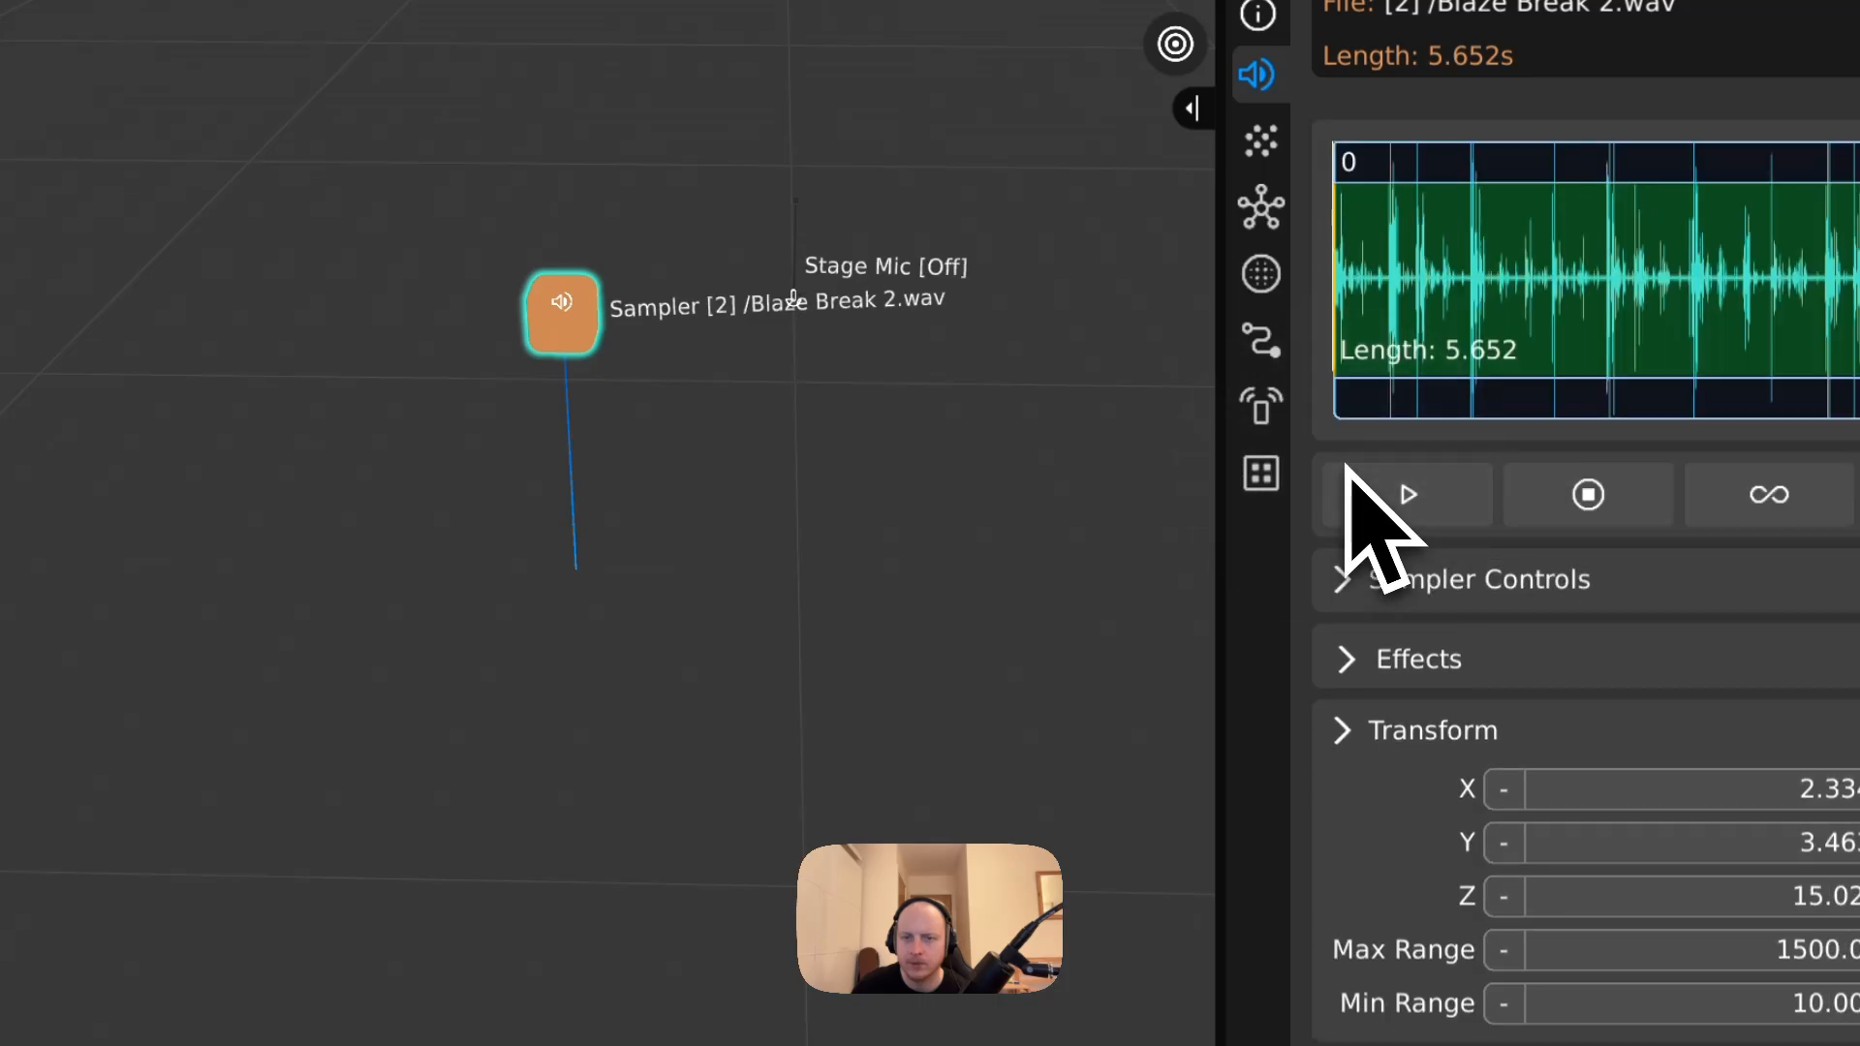
pyautogui.click(1345, 733)
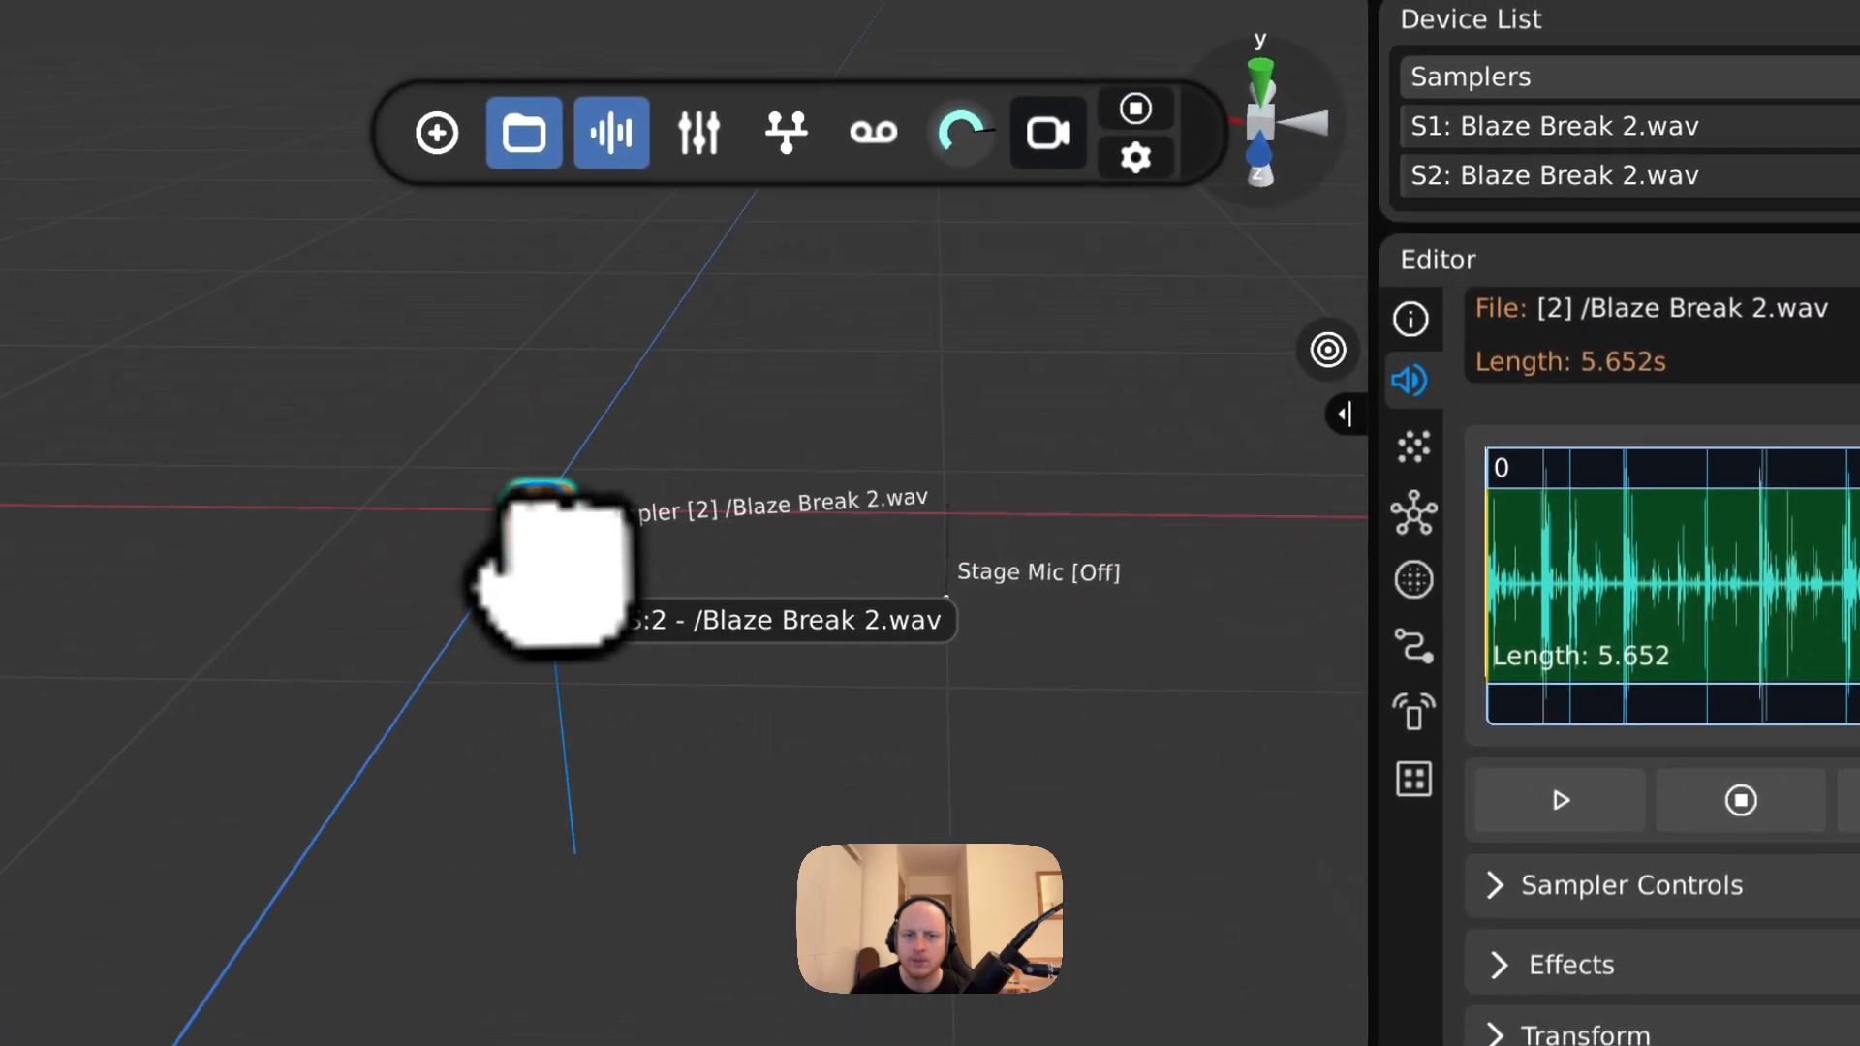
pyautogui.click(571, 509)
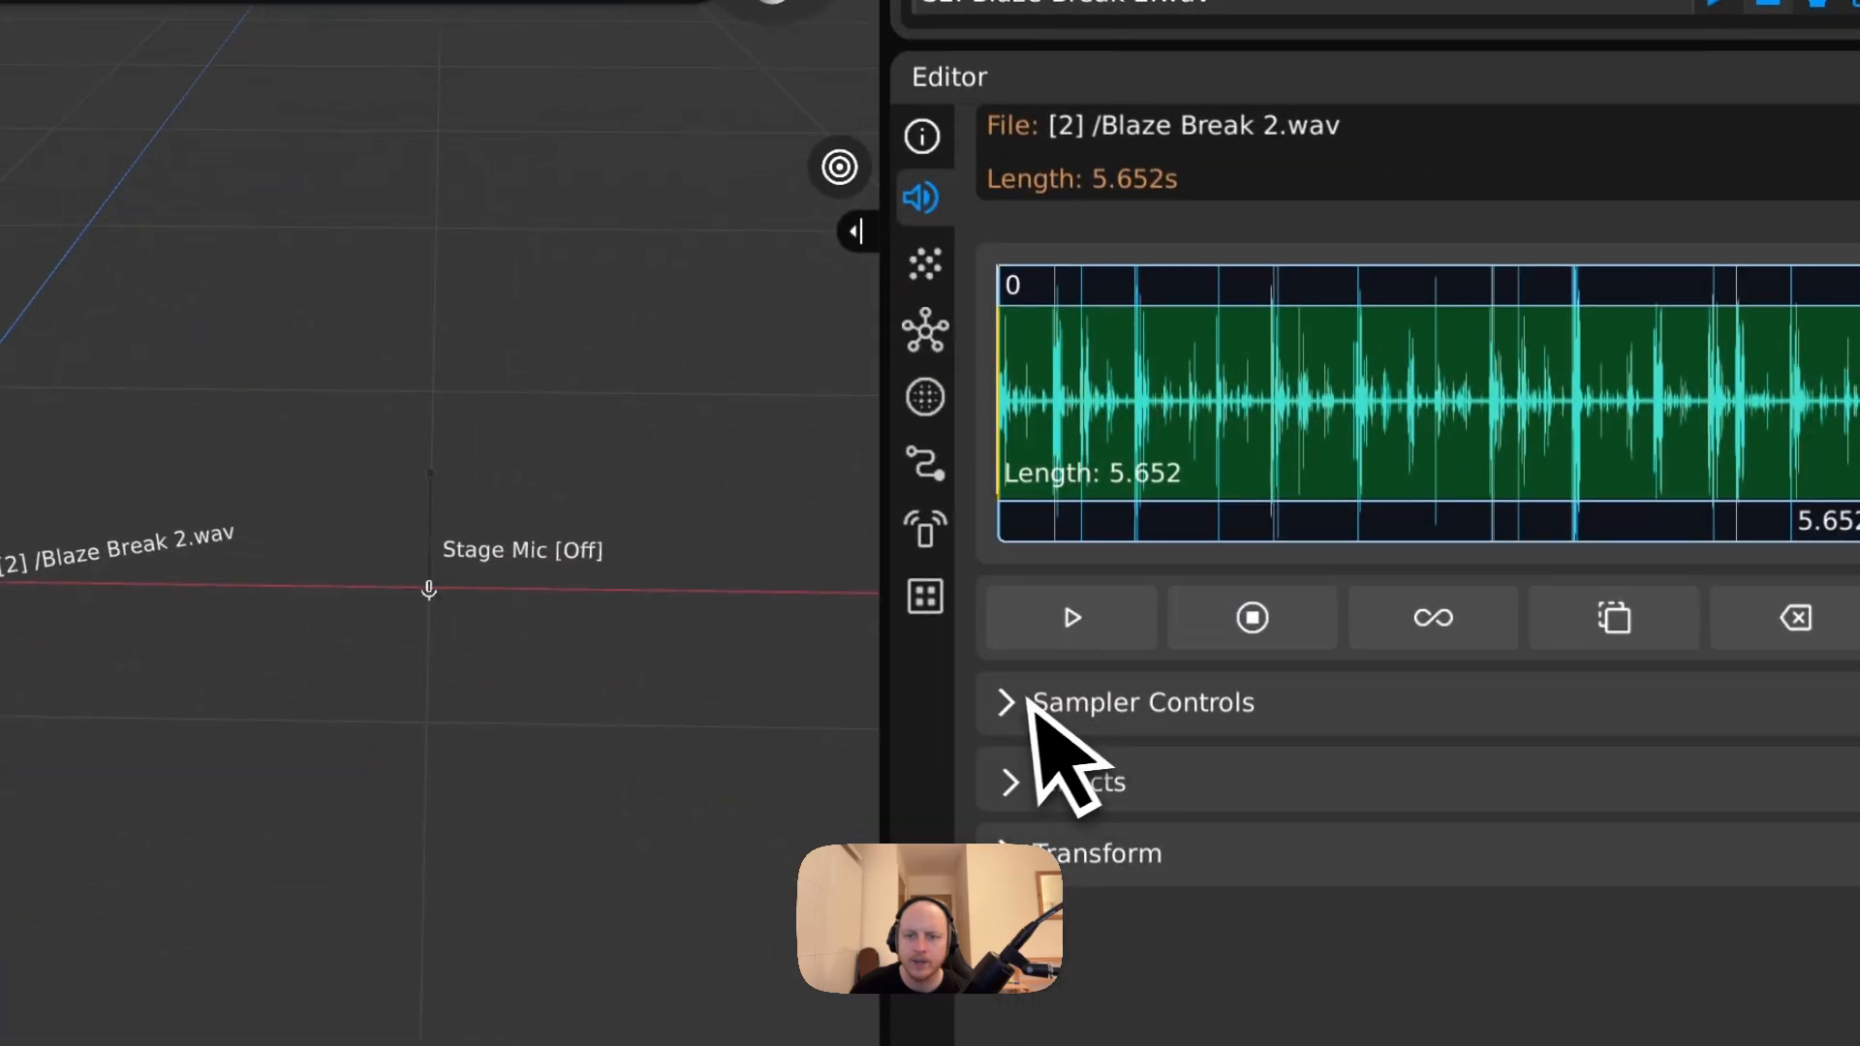
pyautogui.click(1029, 702)
pyautogui.click(1015, 705)
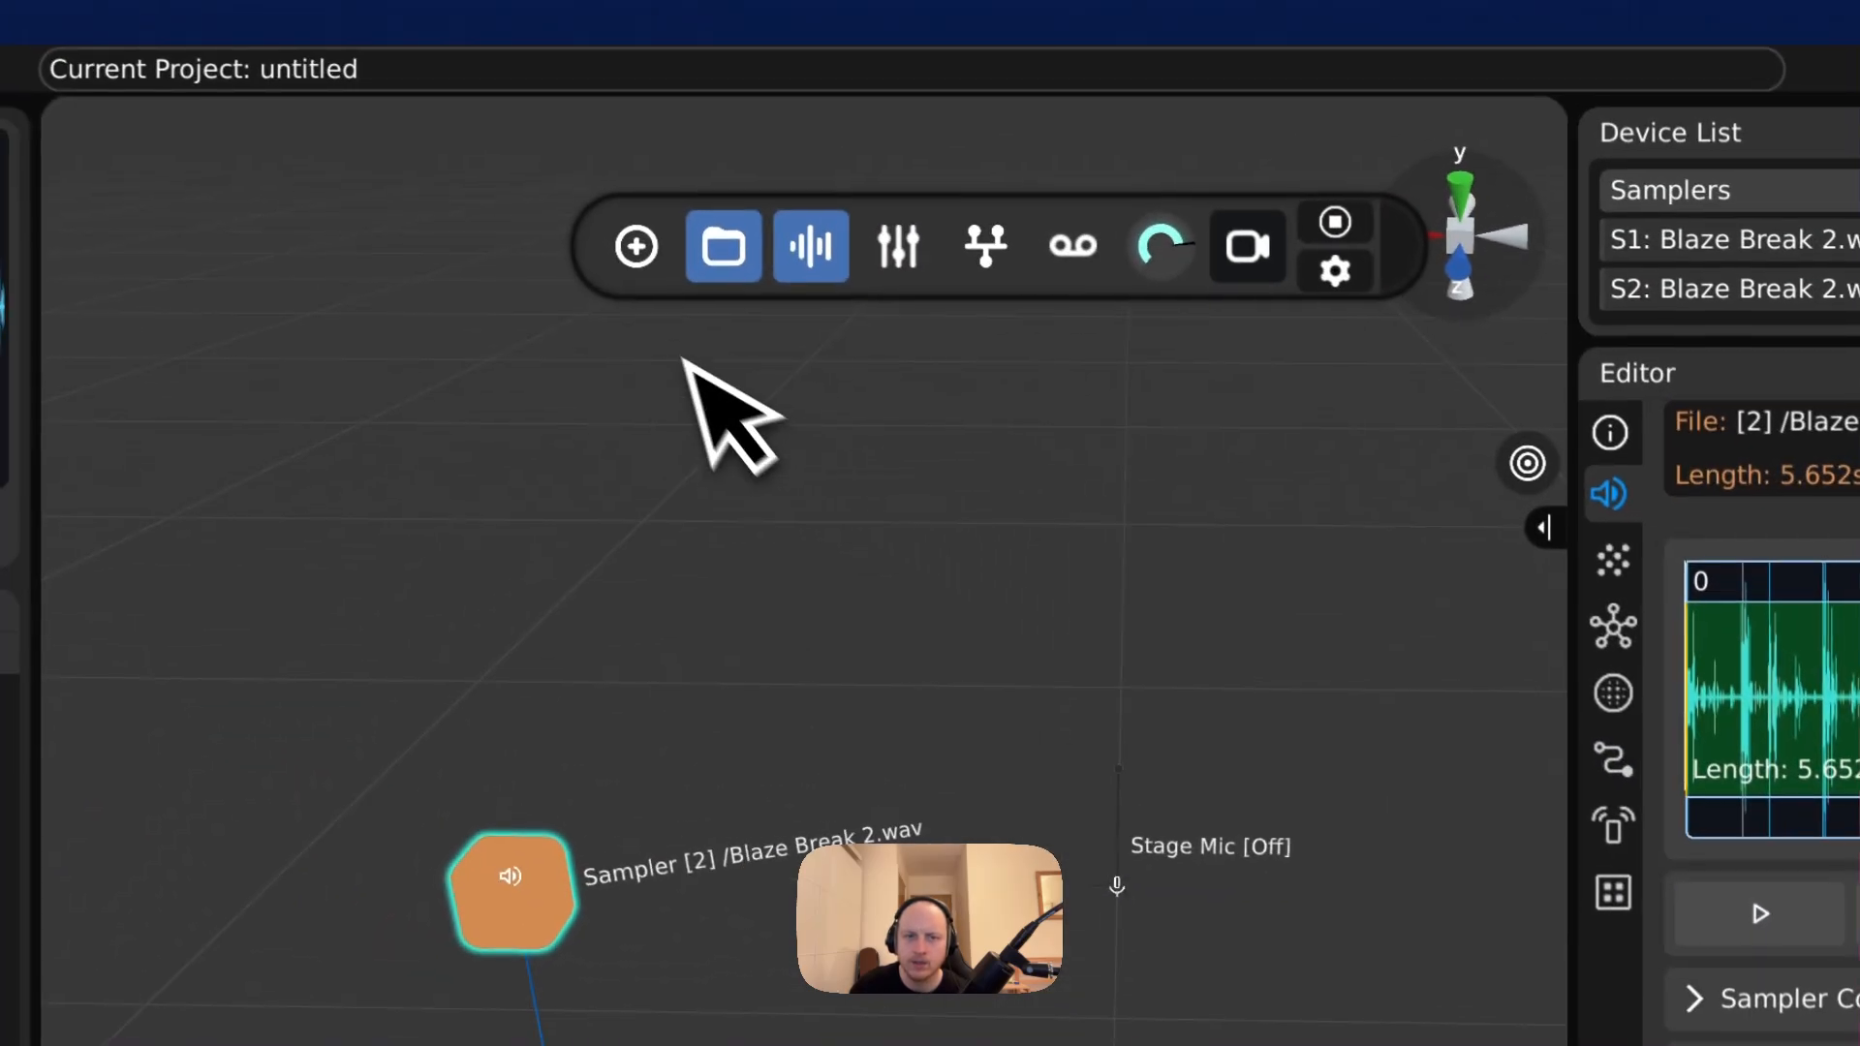
# - Add an emitter and an ambience device to the scene beside Sampler 2
pyautogui.click(640, 248)
pyautogui.moveTo(727, 367); pyautogui.dragTo(947, 1021)
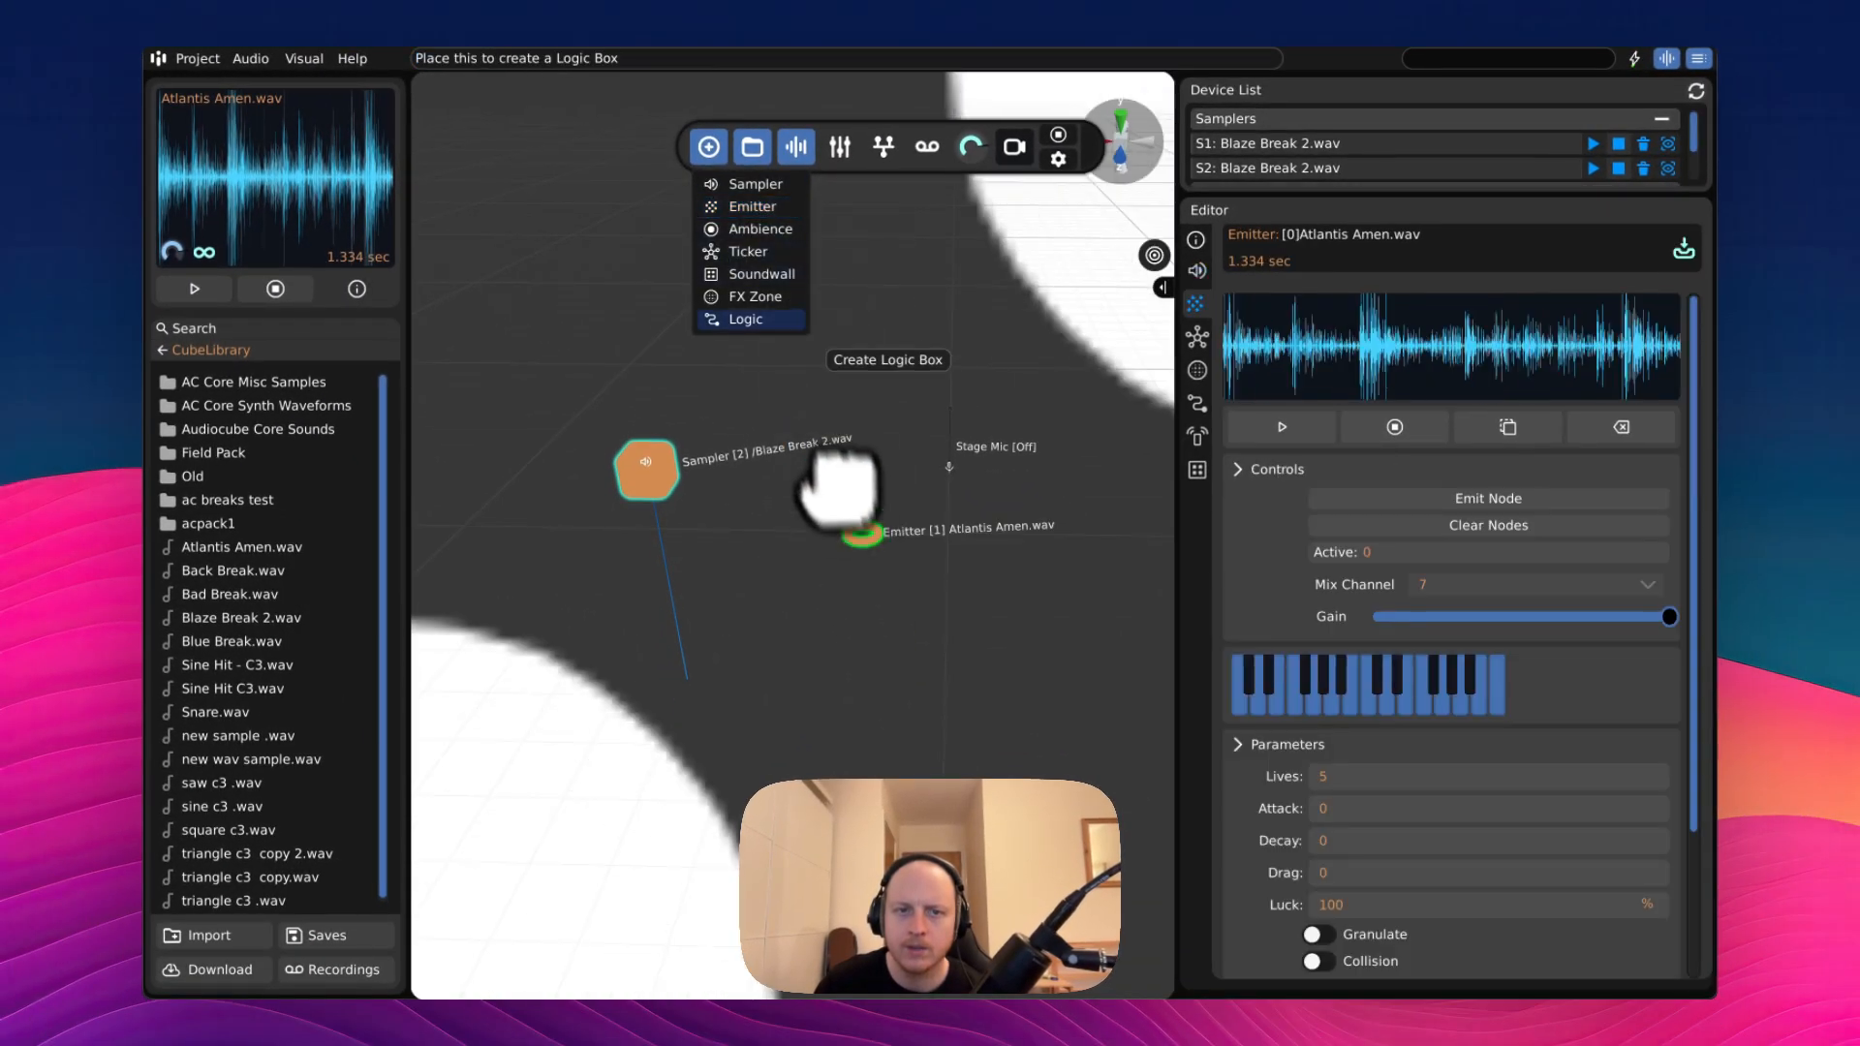
pyautogui.moveTo(736, 229); pyautogui.dragTo(1061, 470)
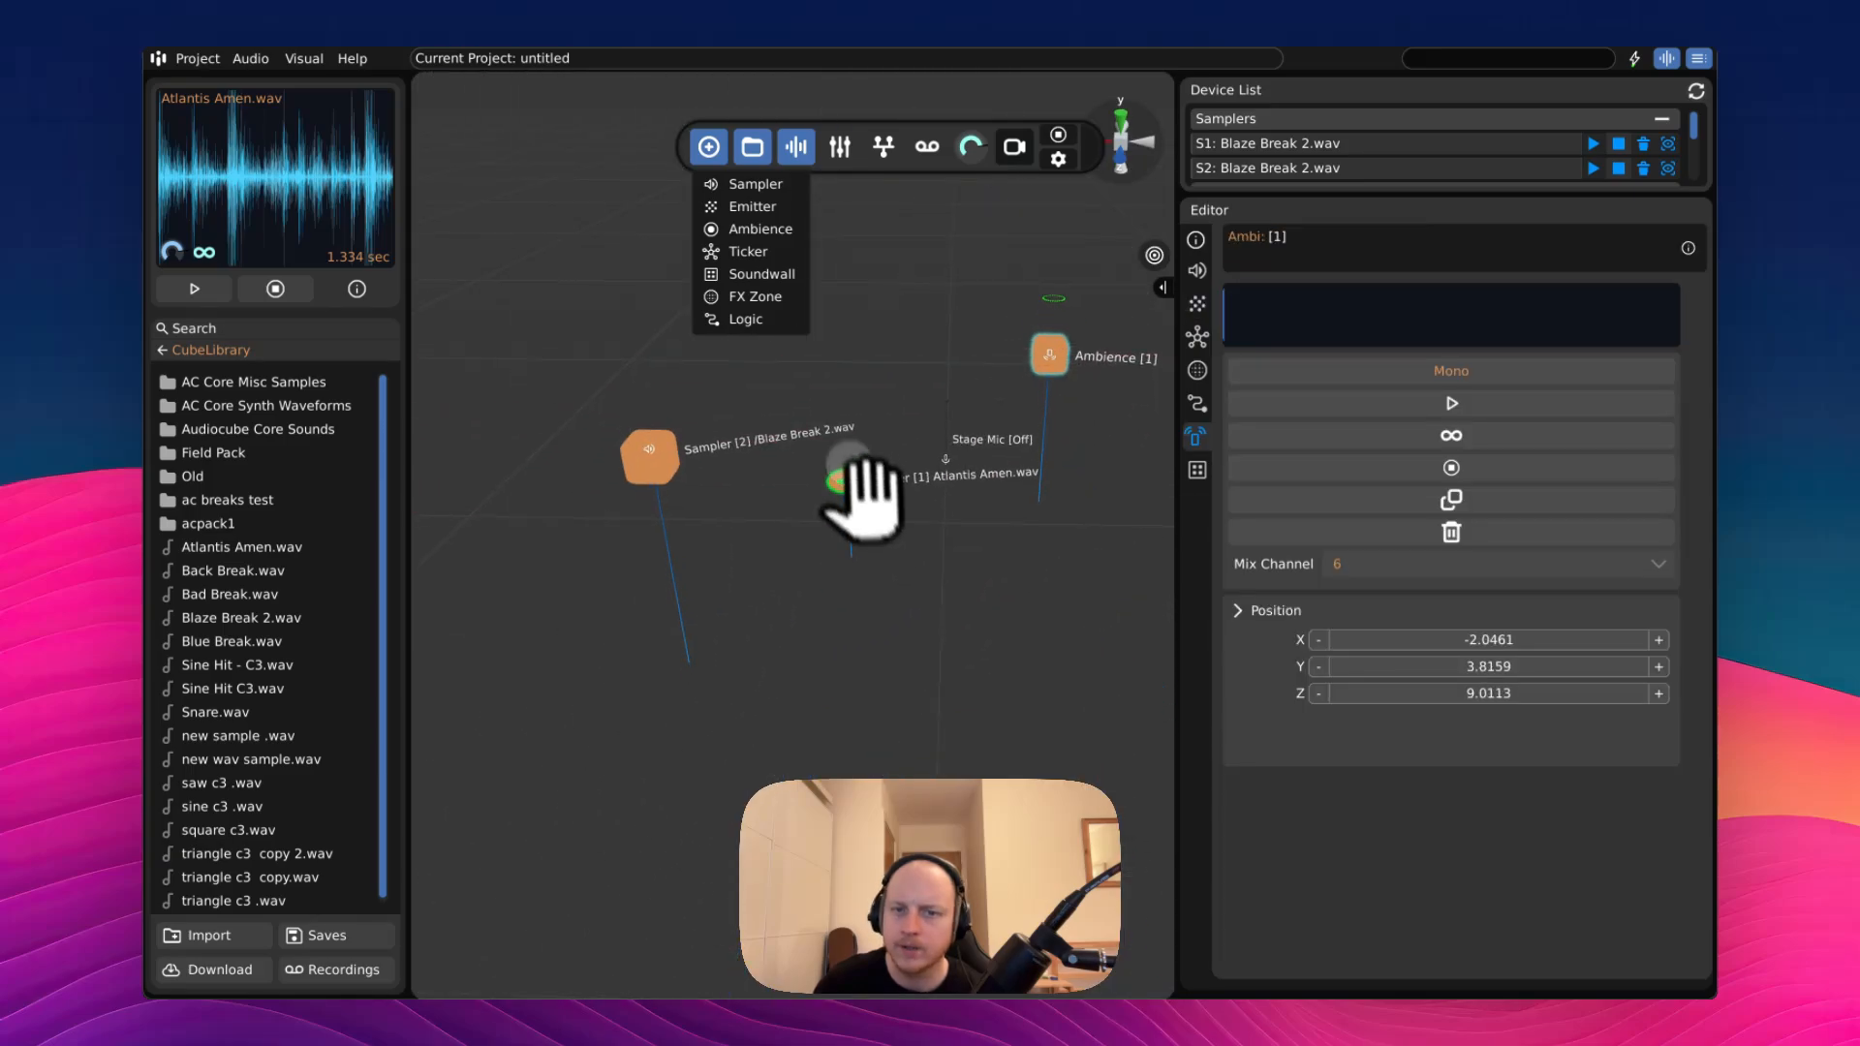
pyautogui.moveTo(860, 490); pyautogui.dragTo(879, 591)
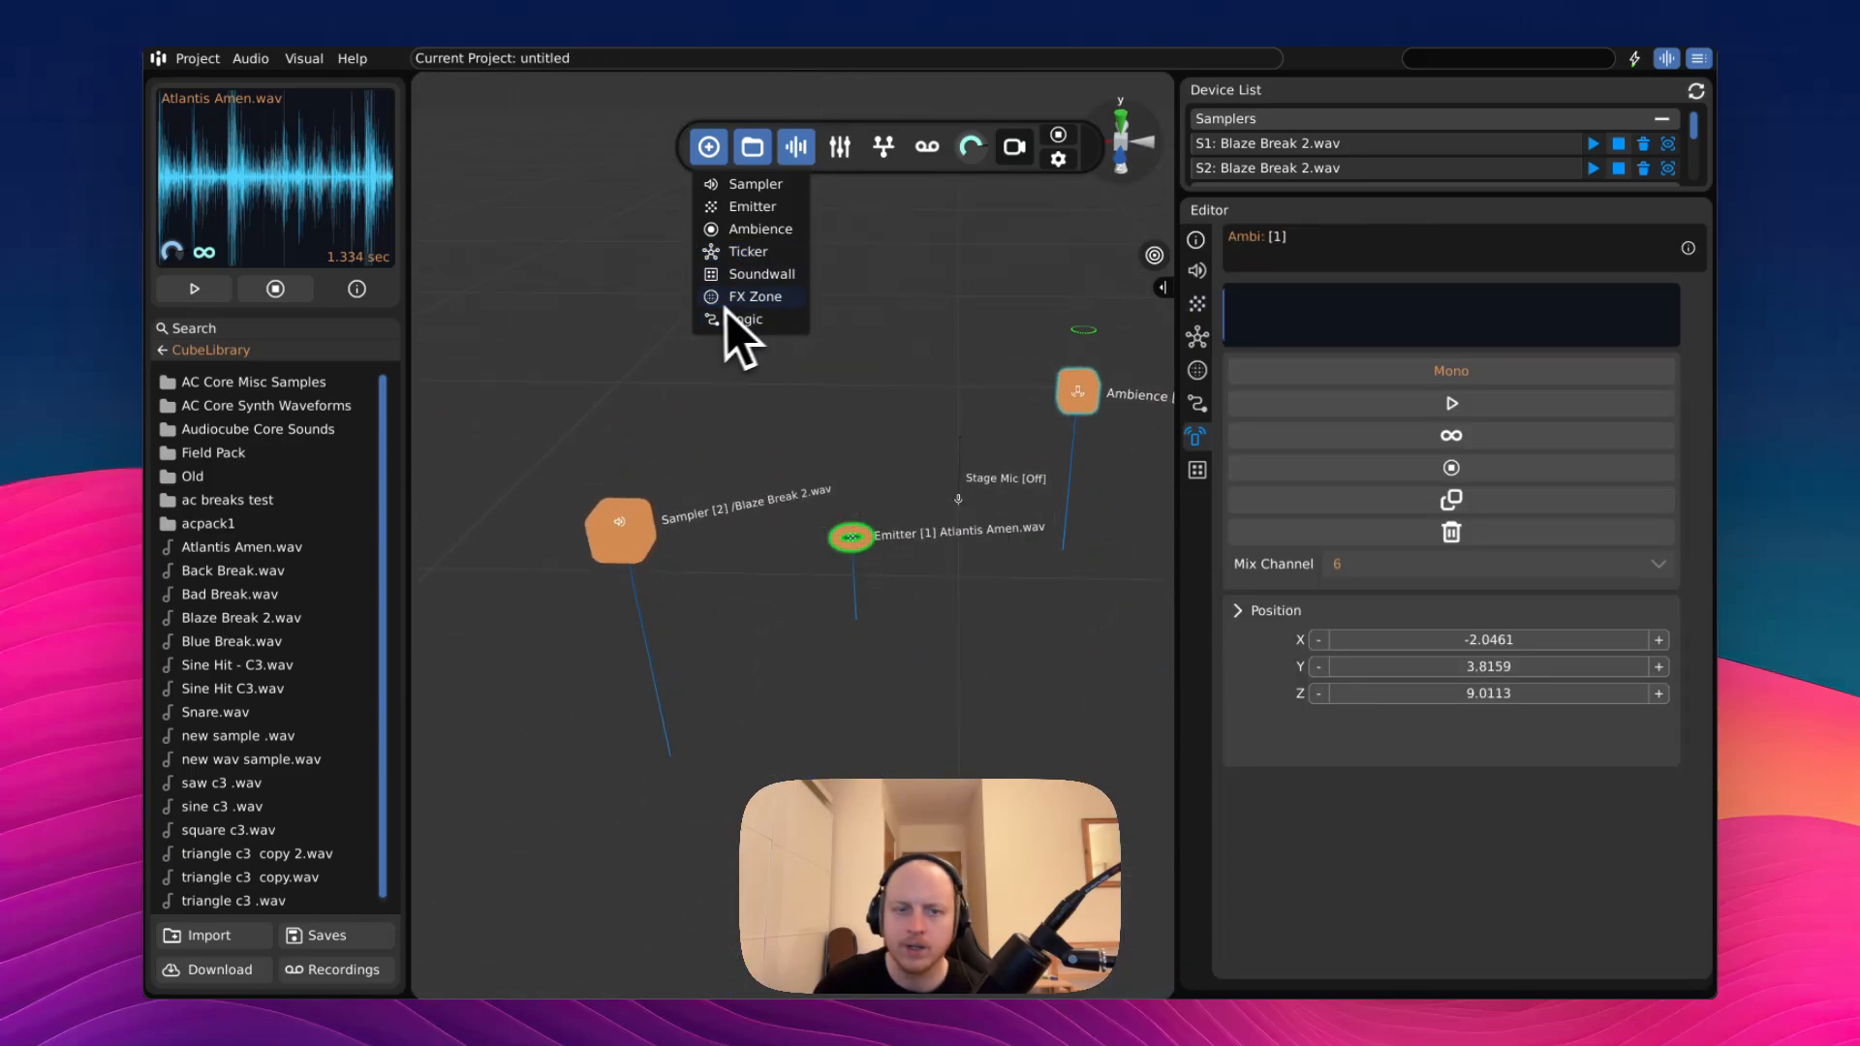
# - Select Sampler 2, load Sine Hit - C3.wav onto its waveform, and play it
pyautogui.moveTo(620, 528); pyautogui.dragTo(632, 504)
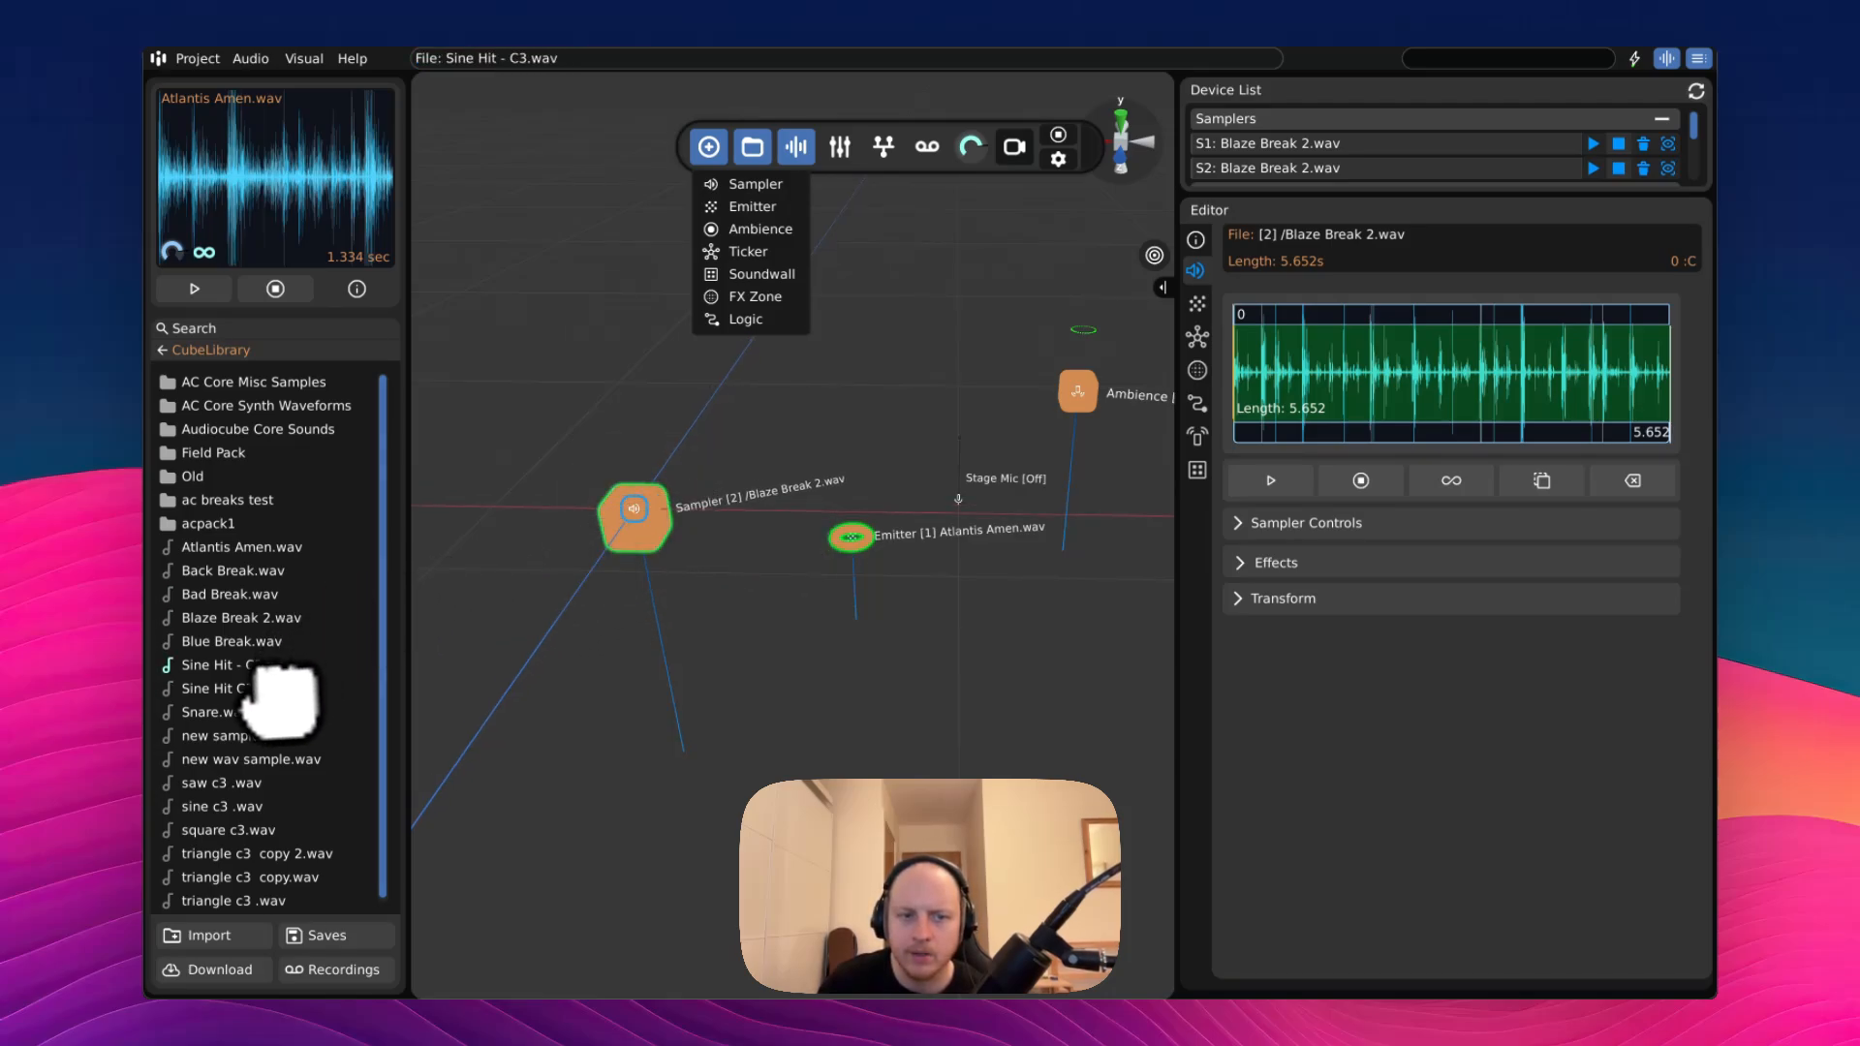
pyautogui.moveTo(257, 689); pyautogui.dragTo(896, 550)
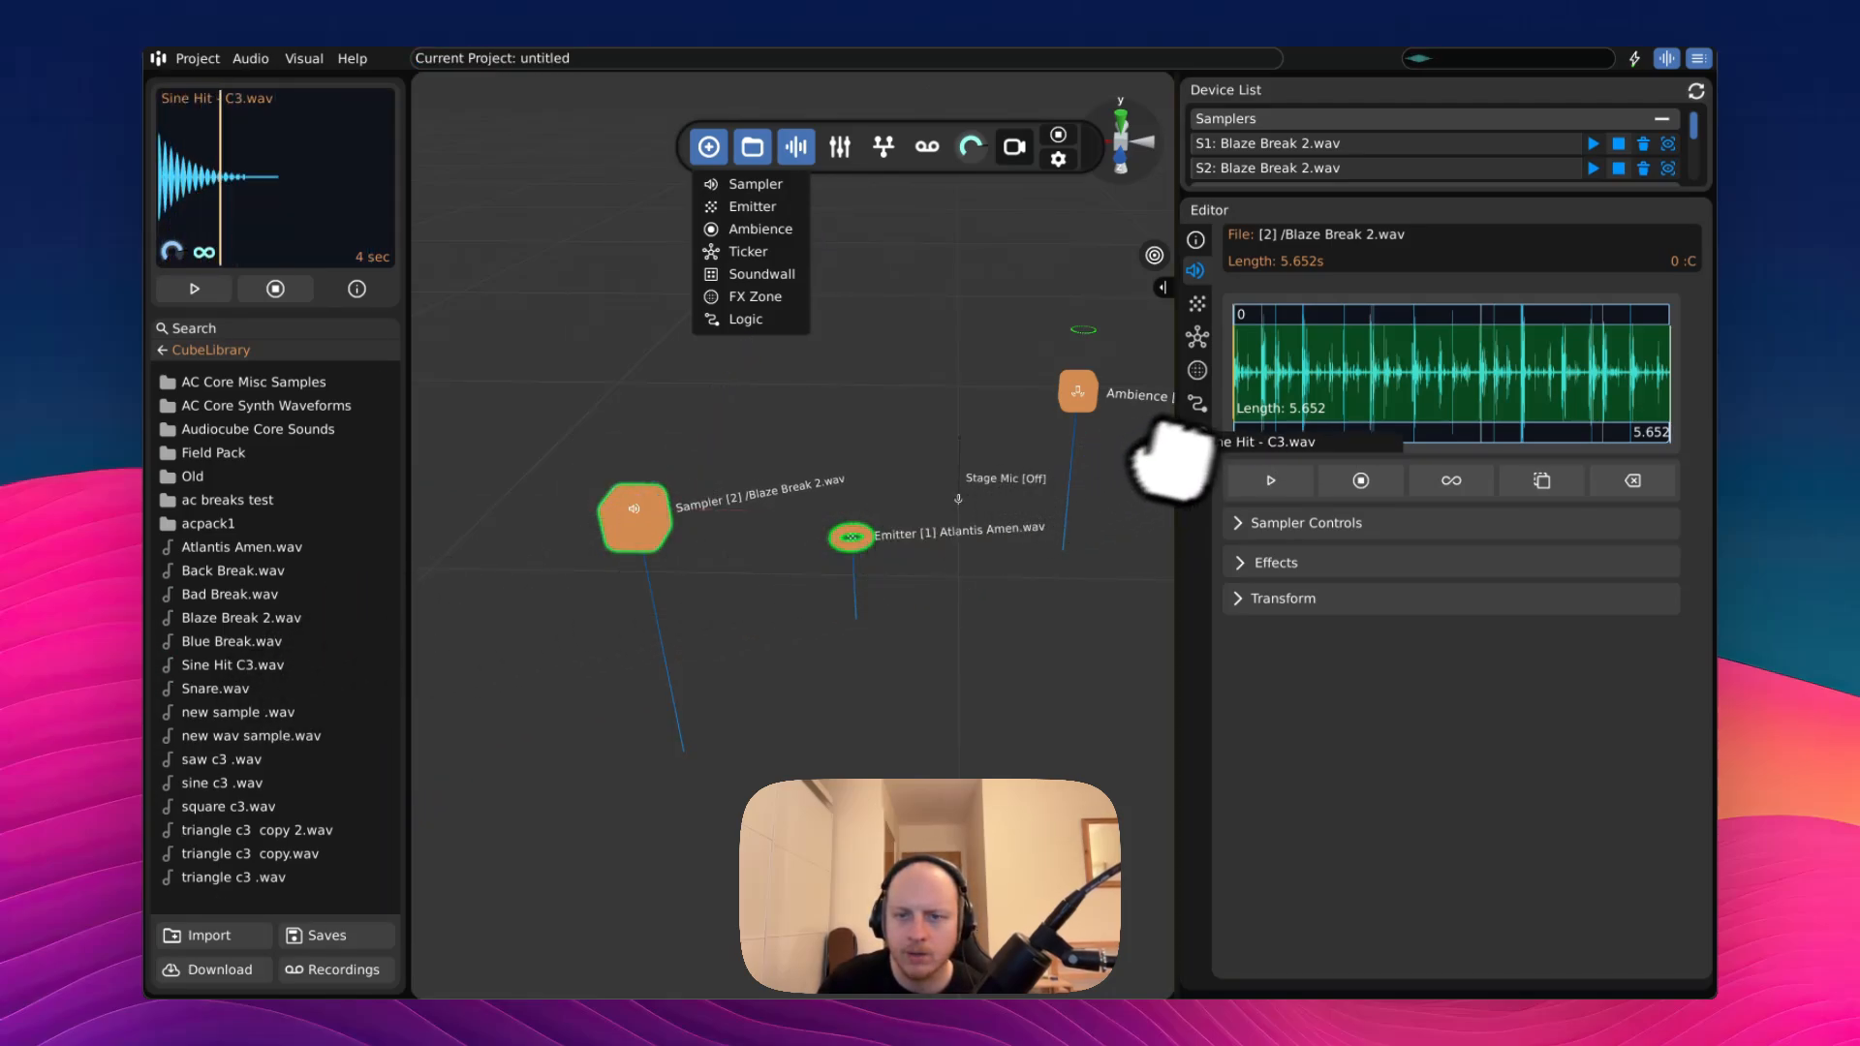
pyautogui.moveTo(1361, 387); pyautogui.dragTo(1351, 407)
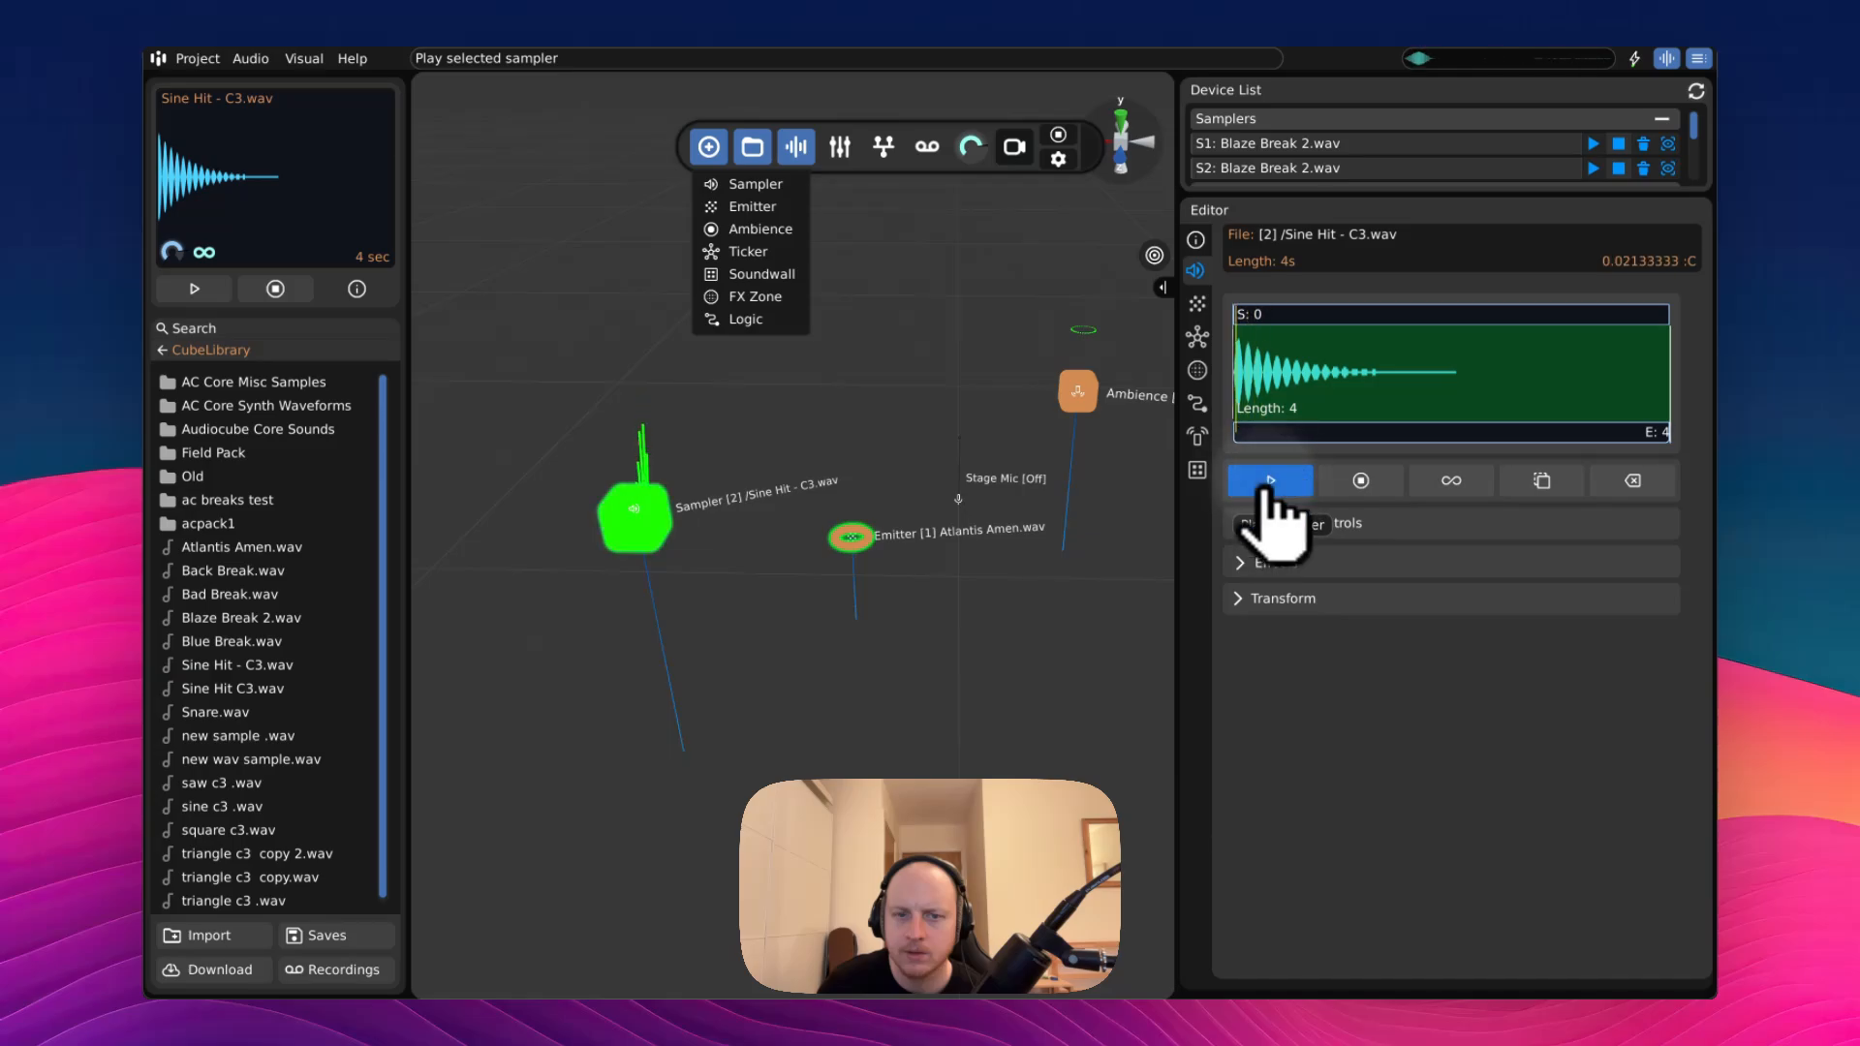
# - Replace Sampler 2's sample with Snare.wav and play it with looped playback turned on
pyautogui.moveTo(232, 724); pyautogui.dragTo(644, 639)
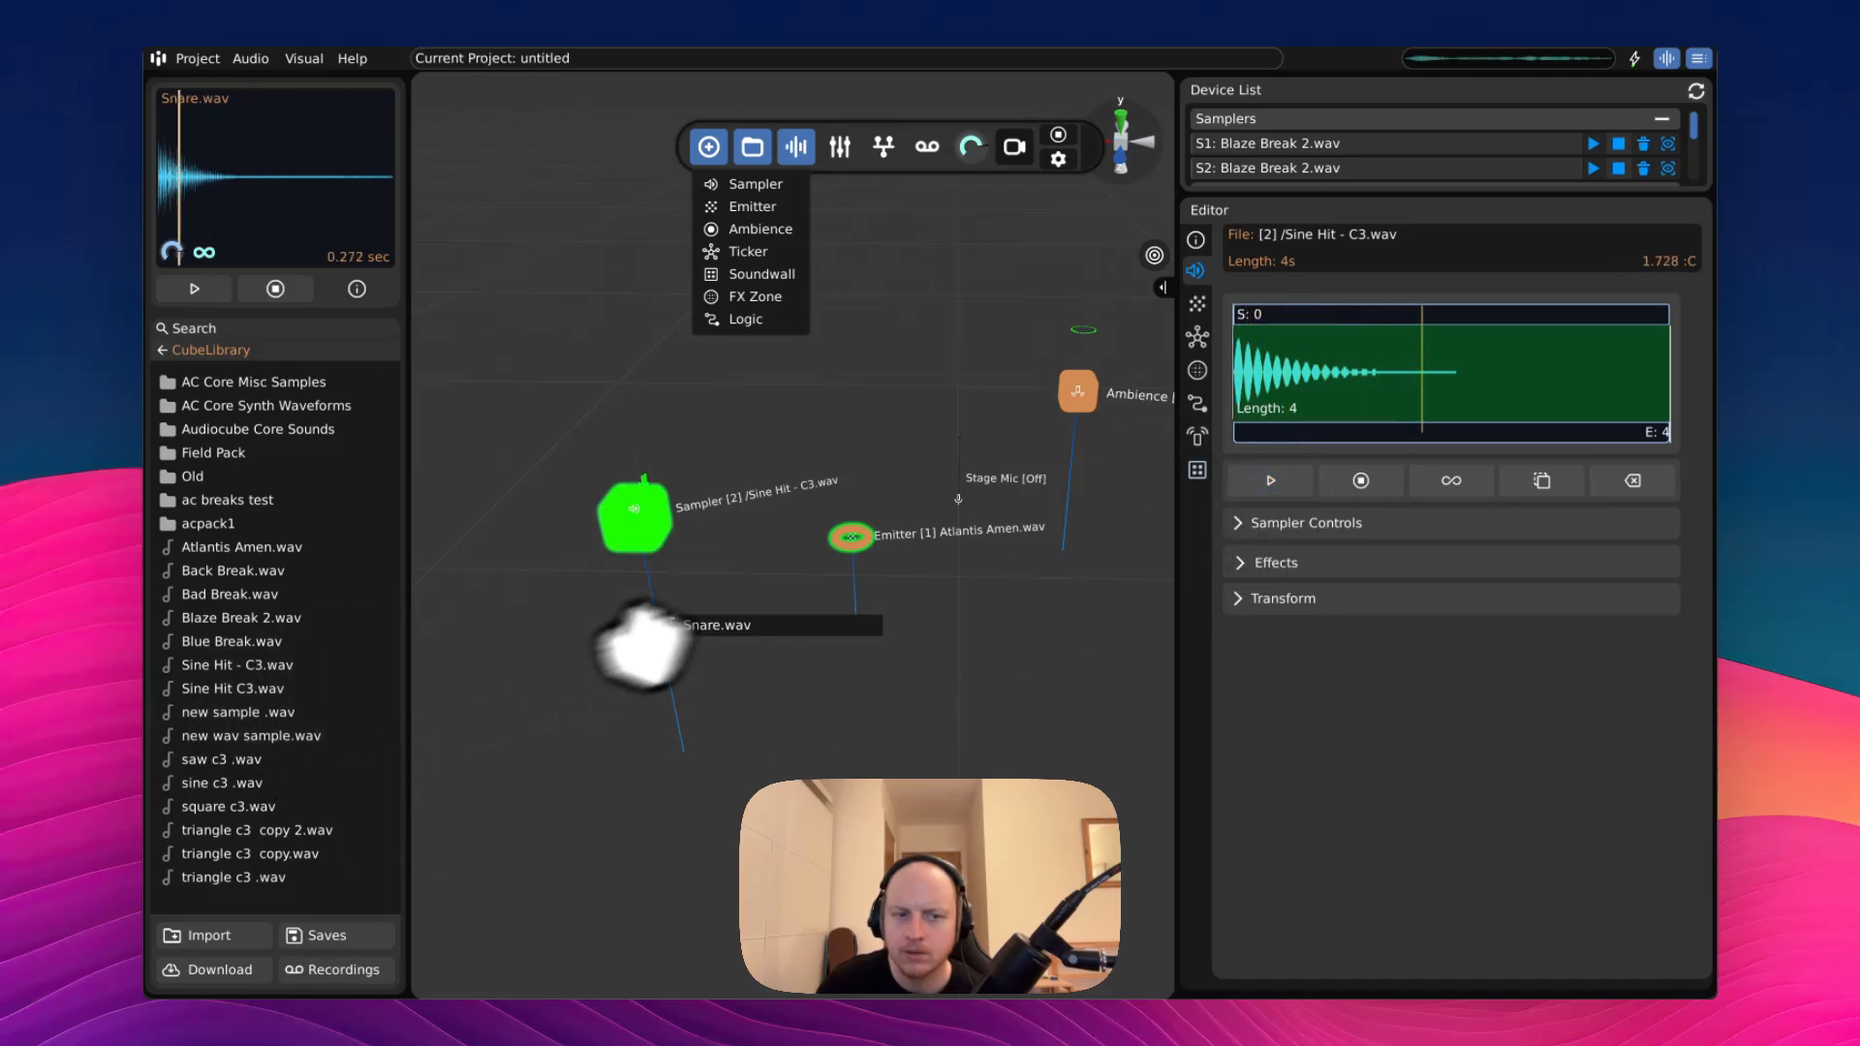
pyautogui.moveTo(1257, 422); pyautogui.dragTo(1259, 418)
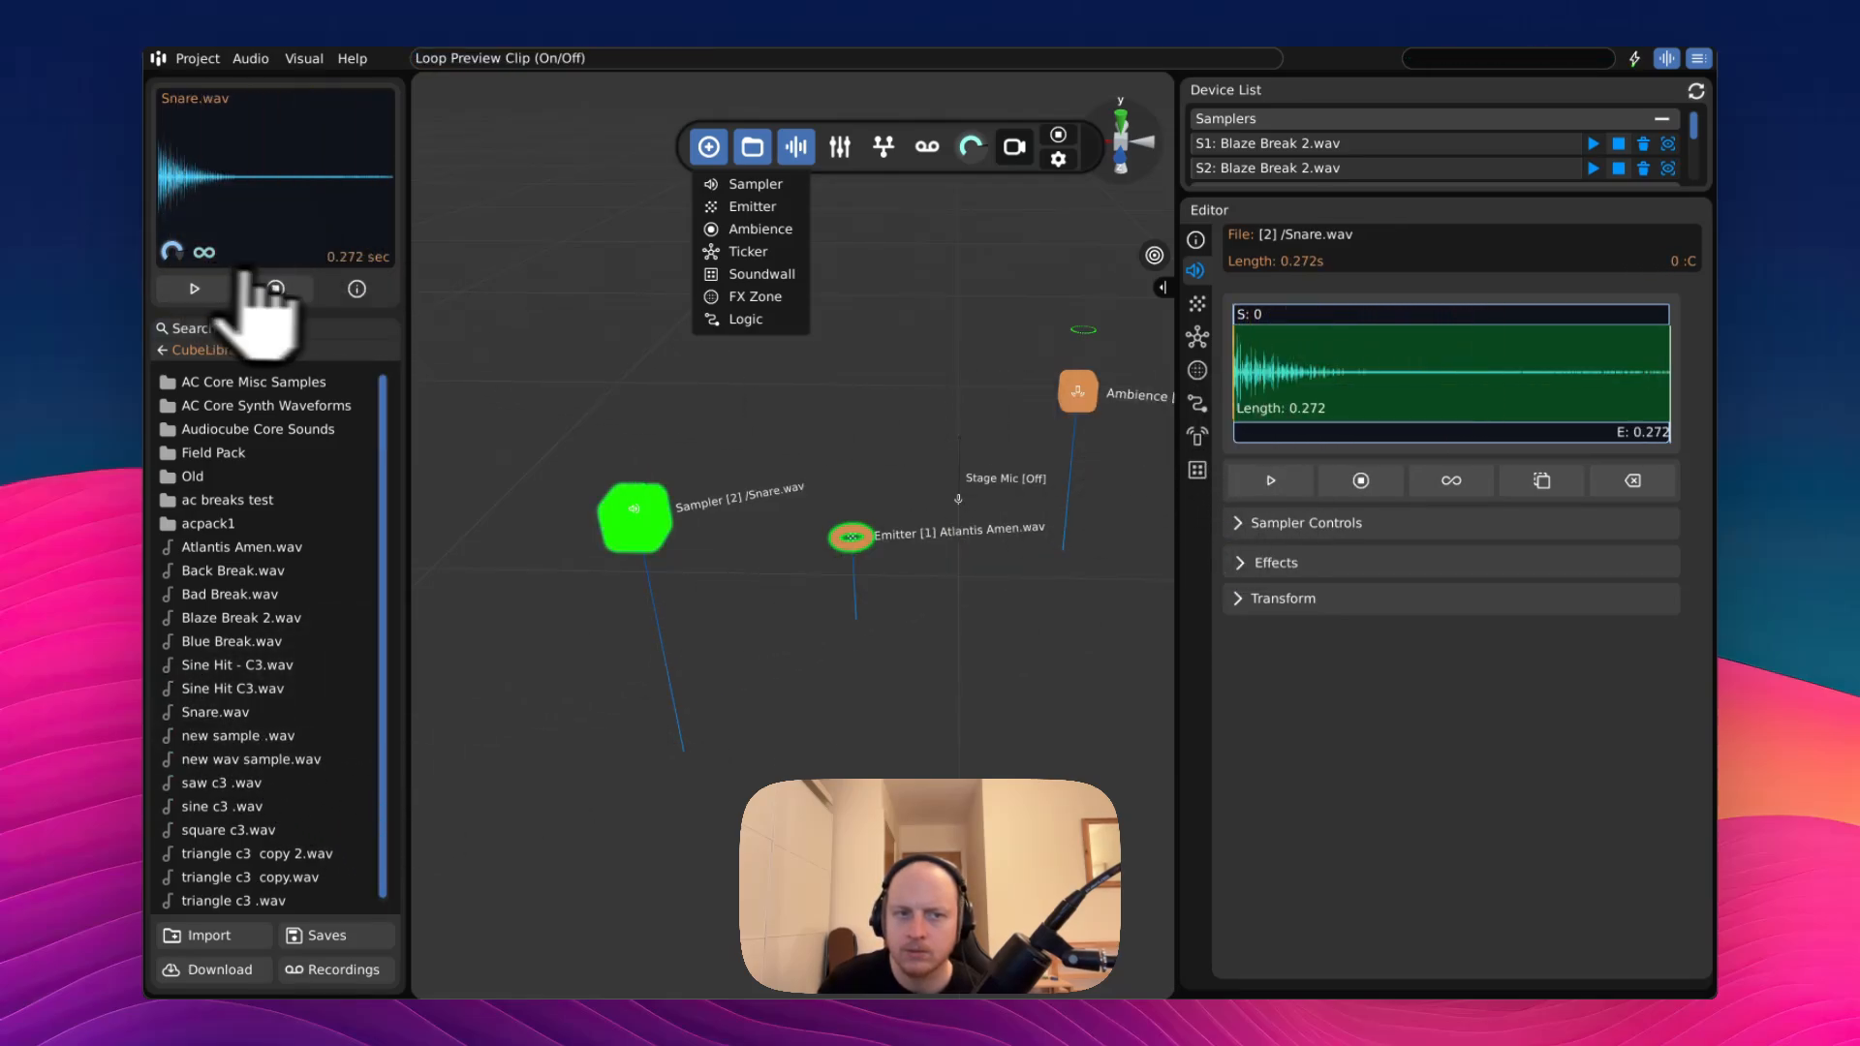
pyautogui.click(1279, 486)
pyautogui.click(1452, 481)
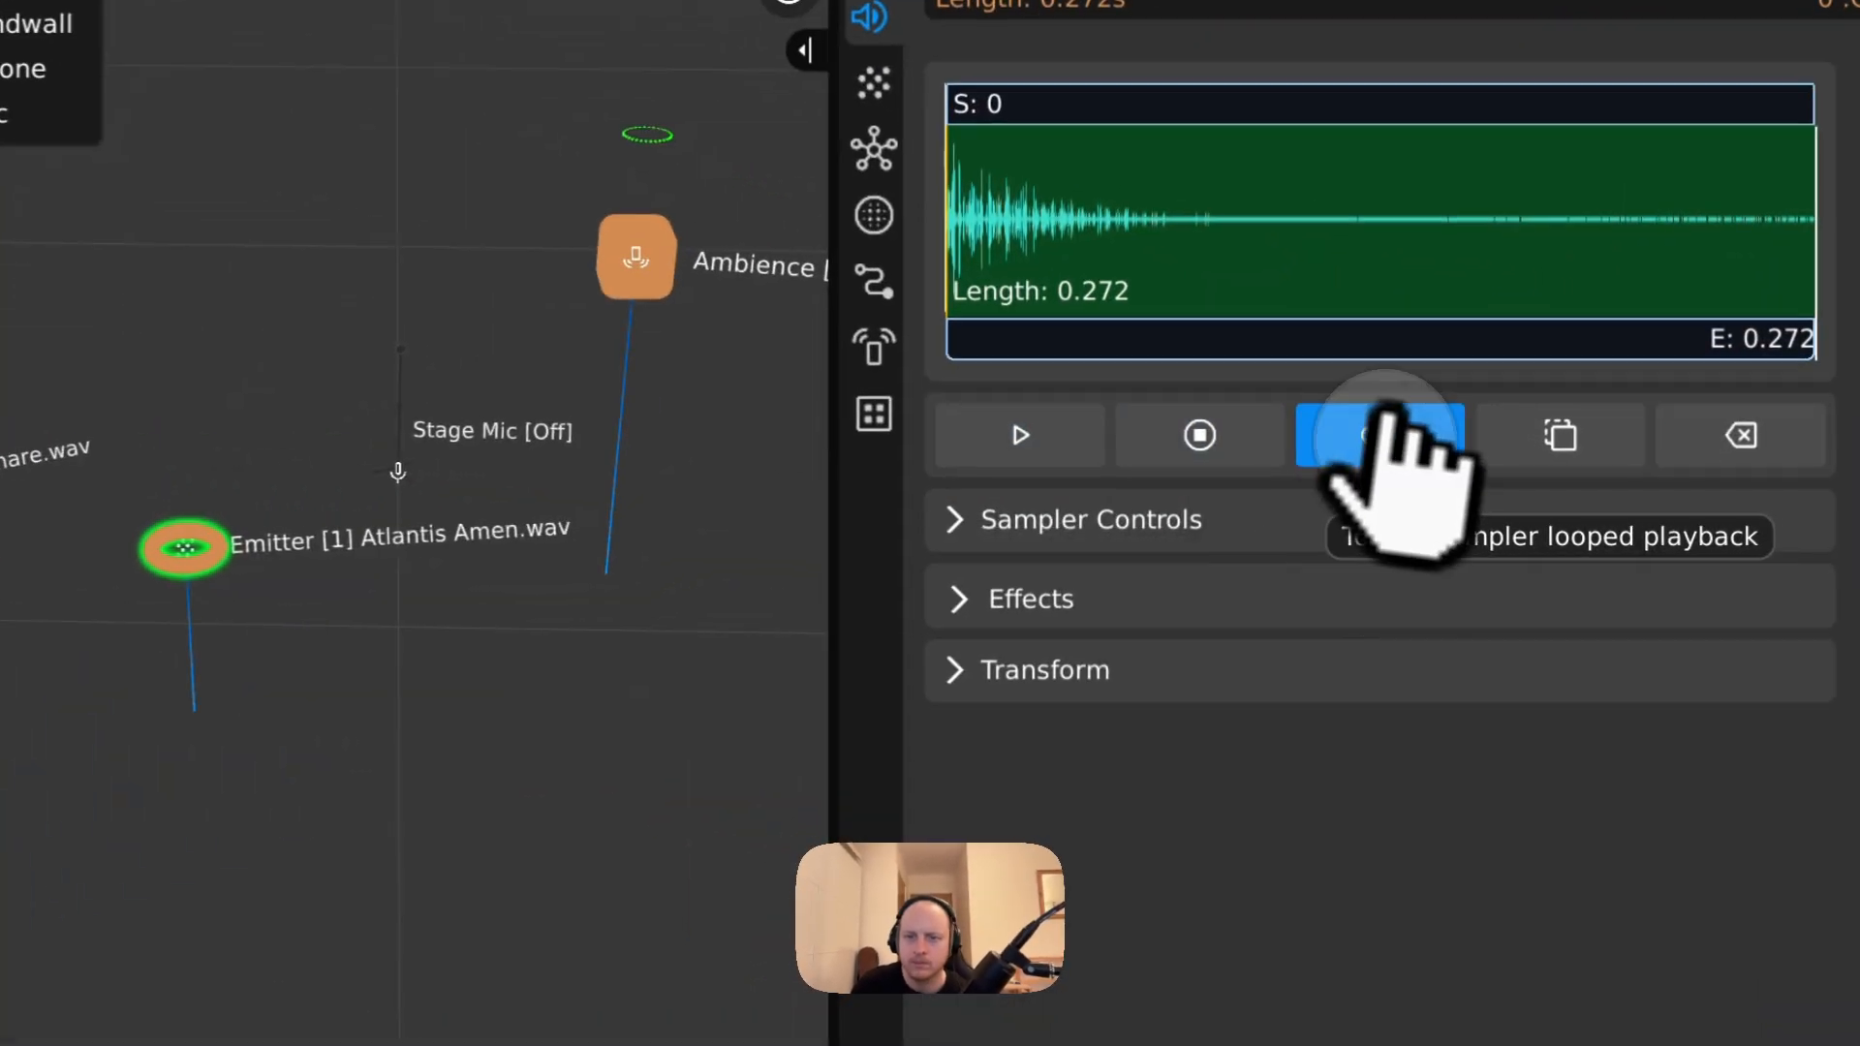
pyautogui.click(1270, 487)
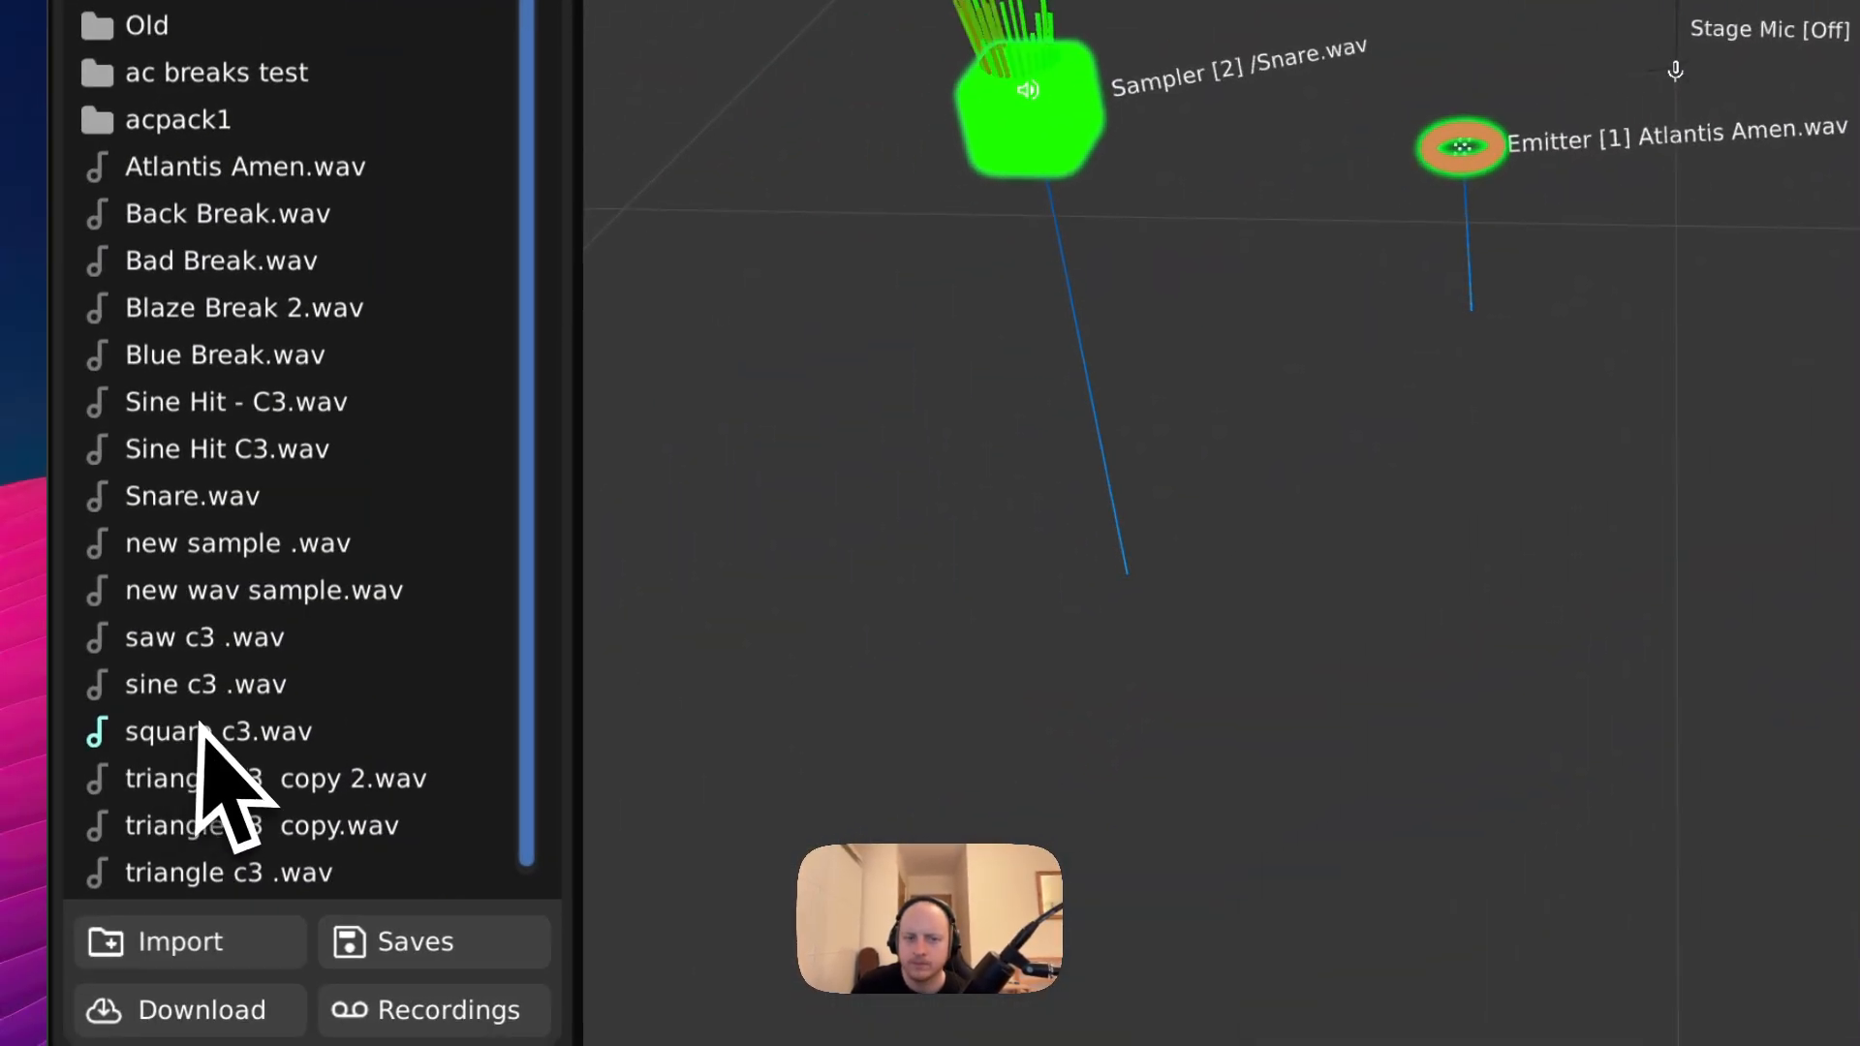
# - Load Sine Hit - C3.wav onto Sampler 2's waveform and play it
pyautogui.moveTo(205, 392); pyautogui.dragTo(1267, 386)
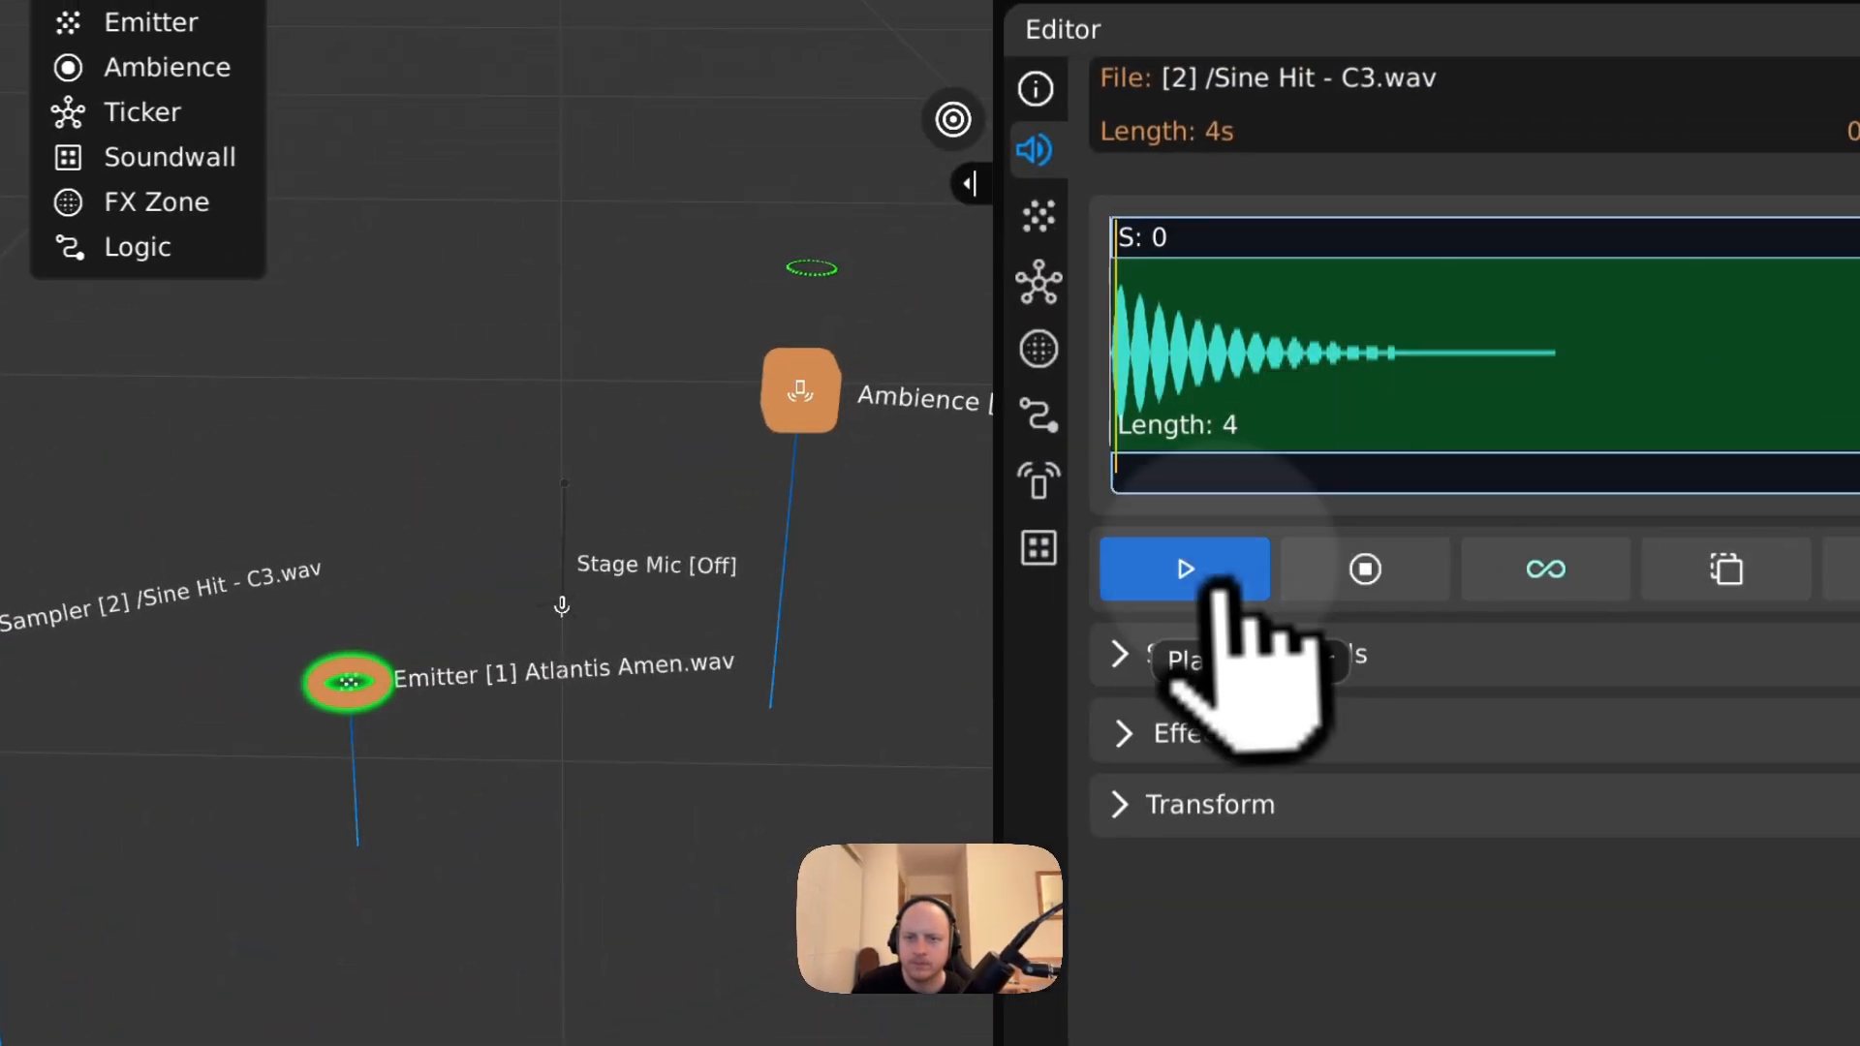
pyautogui.click(1217, 585)
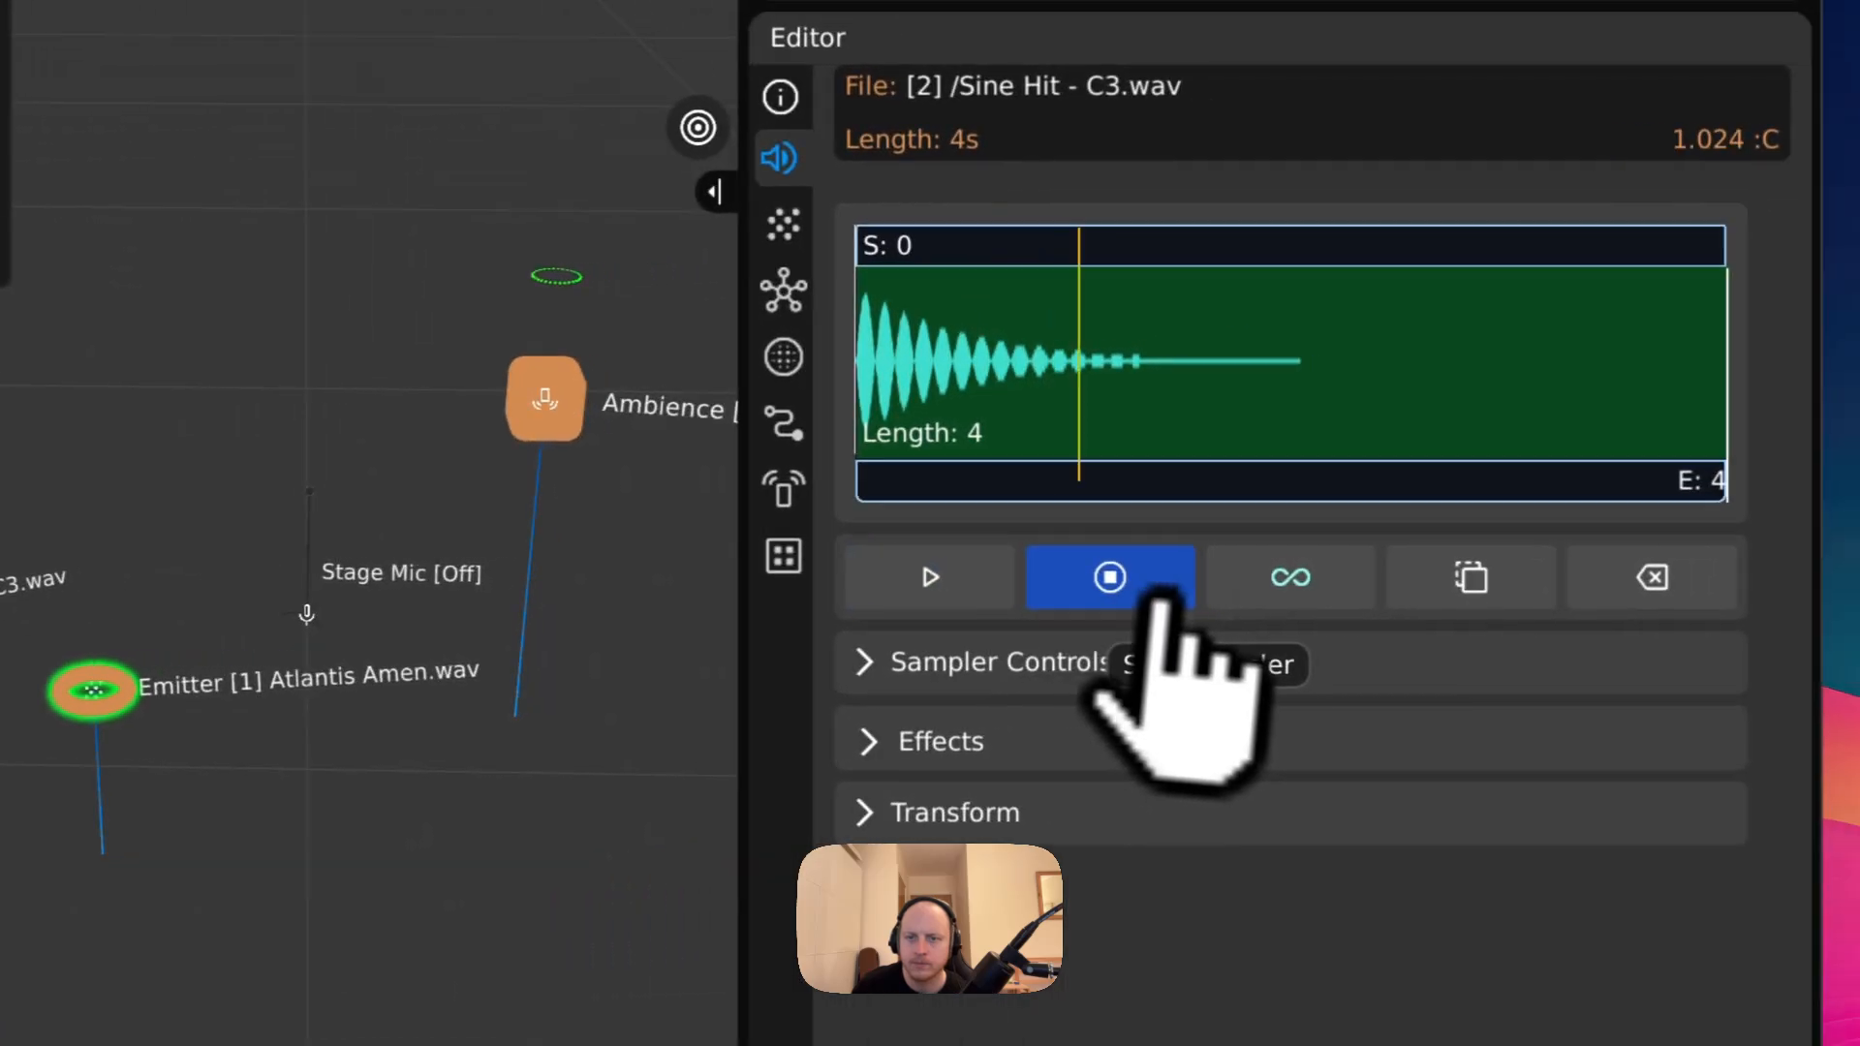
# - Try trimming the sample by shortening and restoring its end, then moving its start to about 0.82 s, playing it, and resetting the start to 0
pyautogui.moveTo(1581, 511); pyautogui.dragTo(1350, 488)
pyautogui.moveTo(1025, 482)
pyautogui.mouseDown()
pyautogui.moveTo(866, 481)
pyautogui.moveTo(1716, 482)
pyautogui.mouseUp()
pyautogui.moveTo(849, 246); pyautogui.dragTo(990, 246)
pyautogui.moveTo(1298, 407); pyautogui.dragTo(1333, 407)
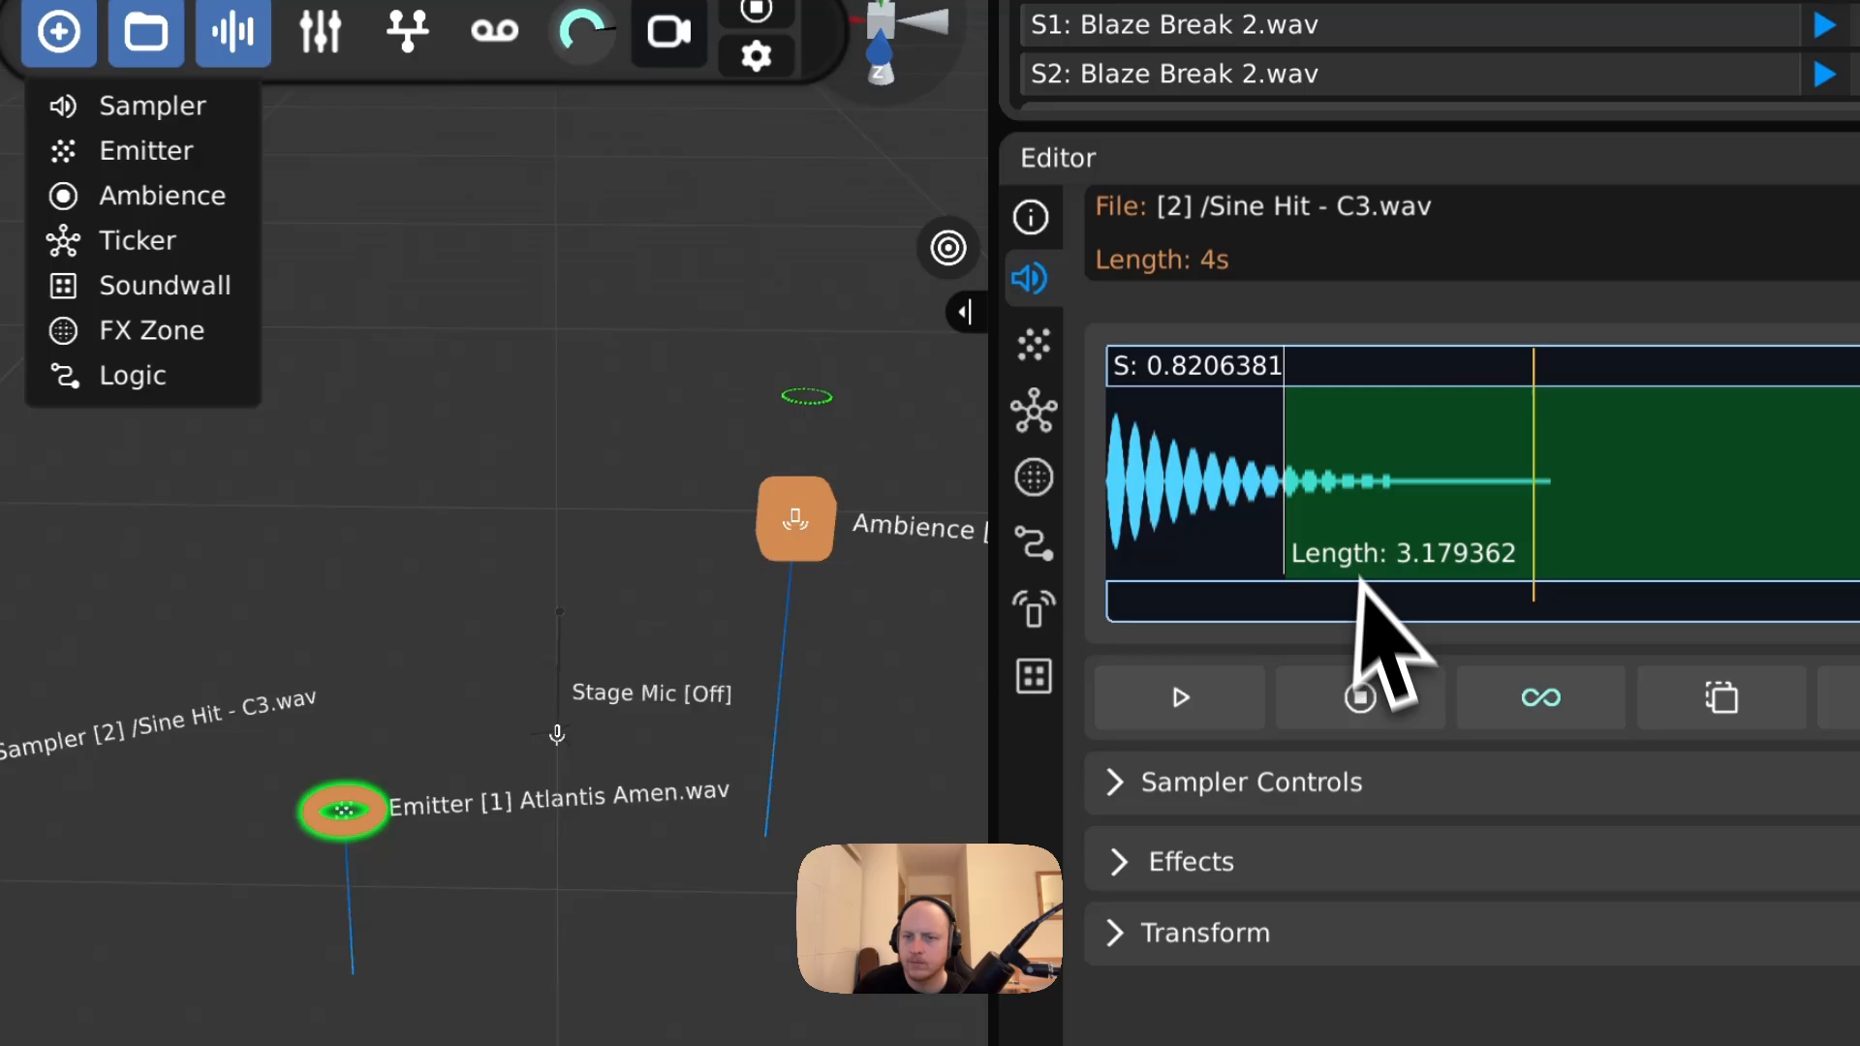
pyautogui.click(1250, 719)
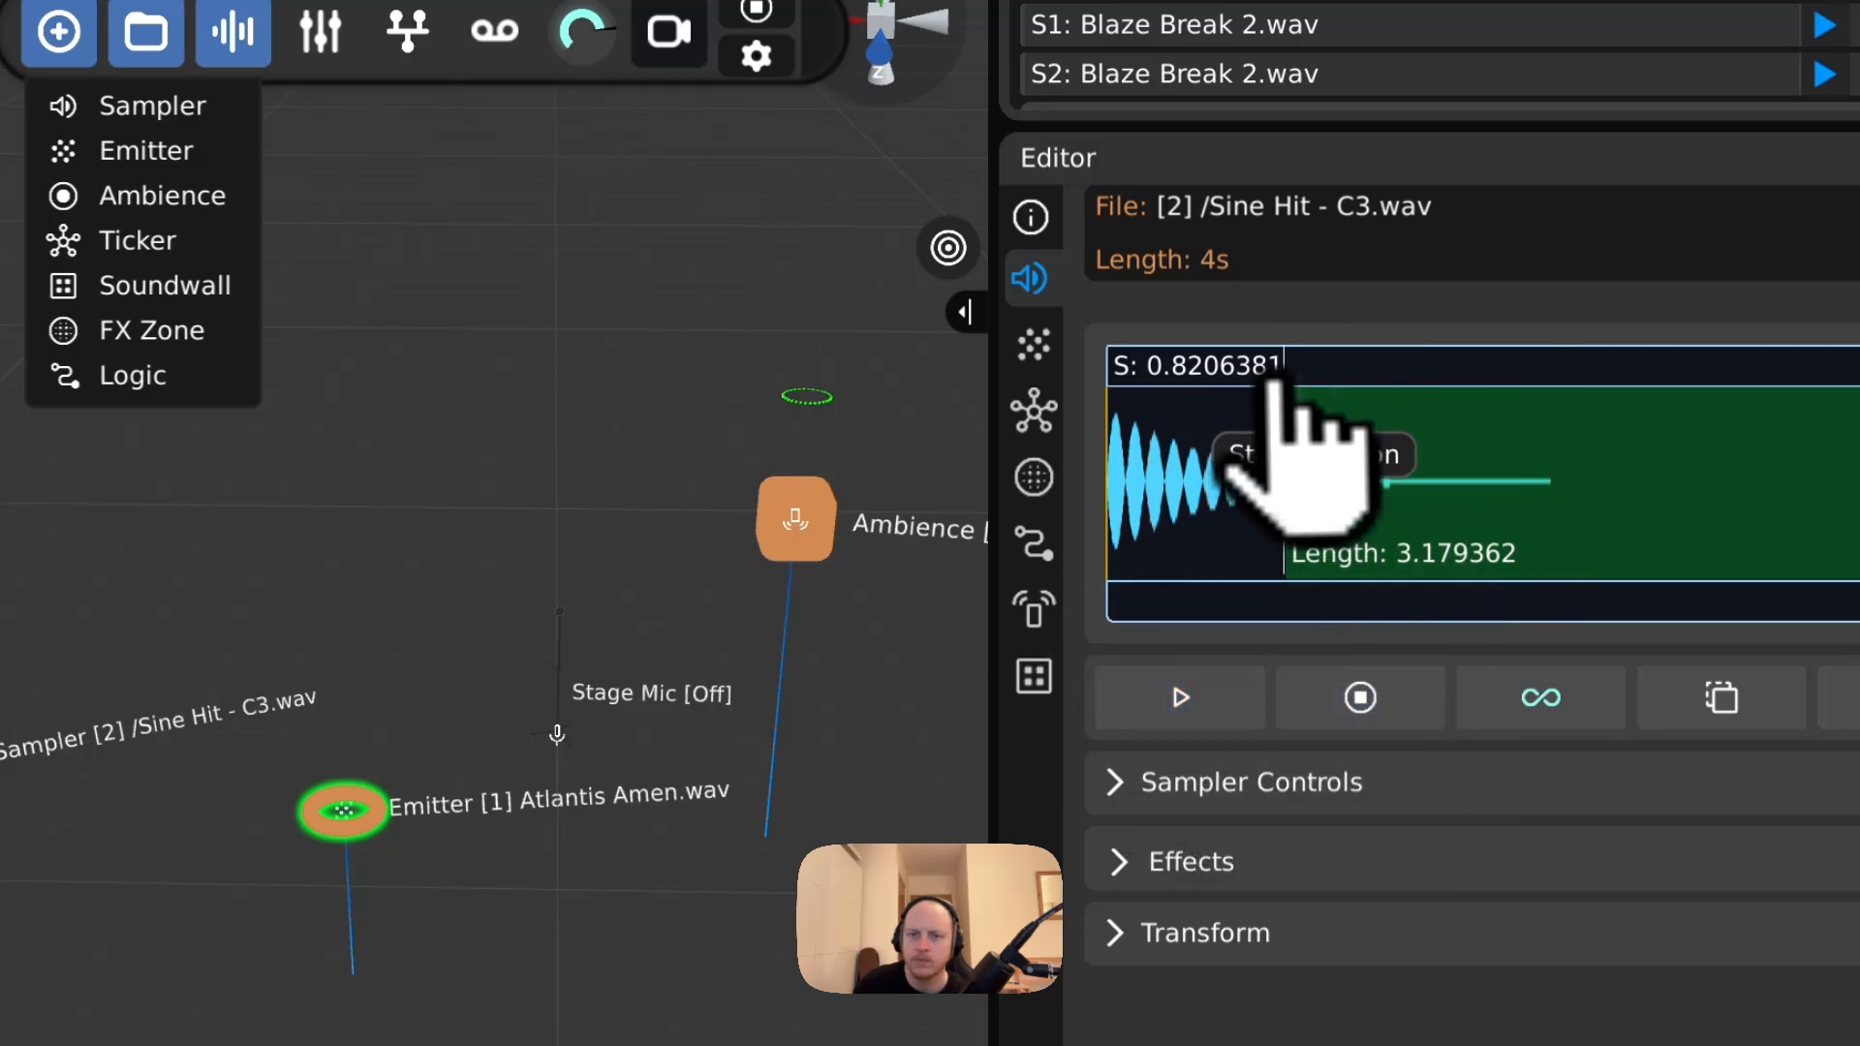
pyautogui.moveTo(1284, 406)
pyautogui.mouseDown()
pyautogui.moveTo(650, 406)
pyautogui.moveTo(614, 505)
pyautogui.mouseUp()
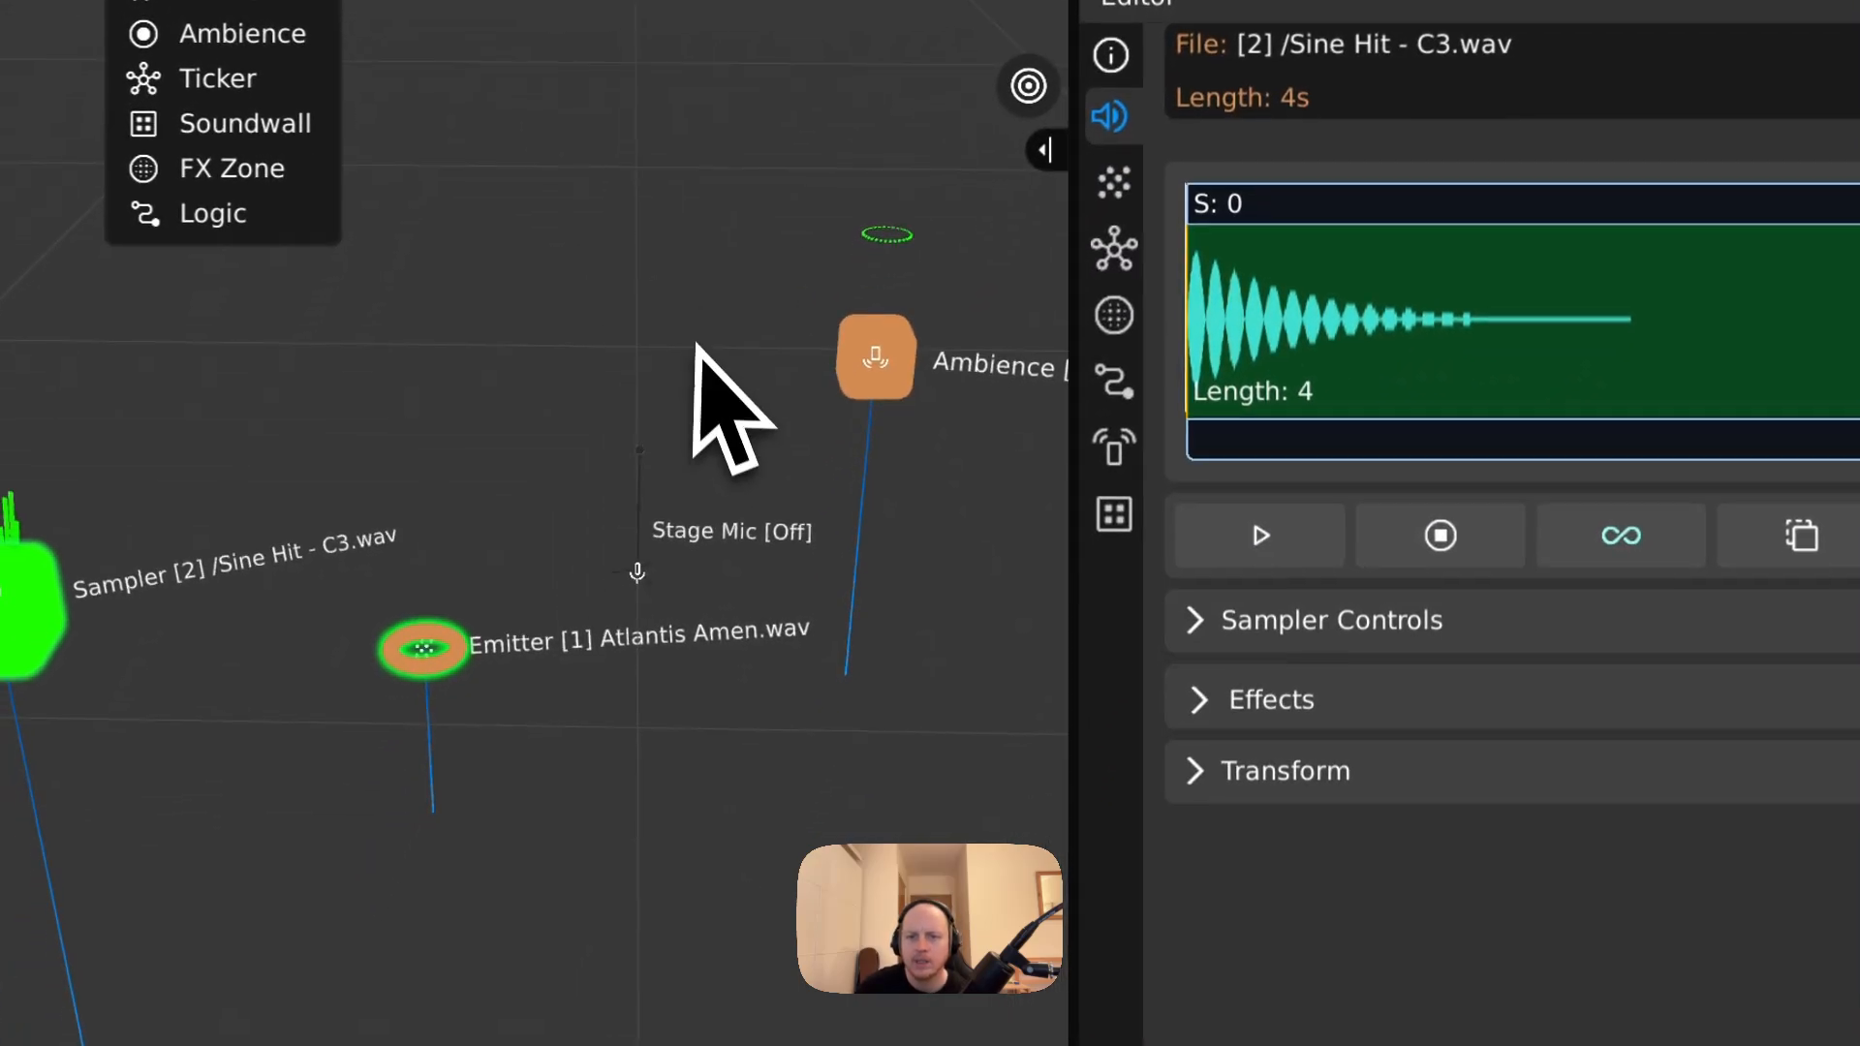
# - Expand Sampler 2's Effects, raise Reverb dB to 2000, and shorten the sample's end point to about 0.54 s
pyautogui.click(1194, 701)
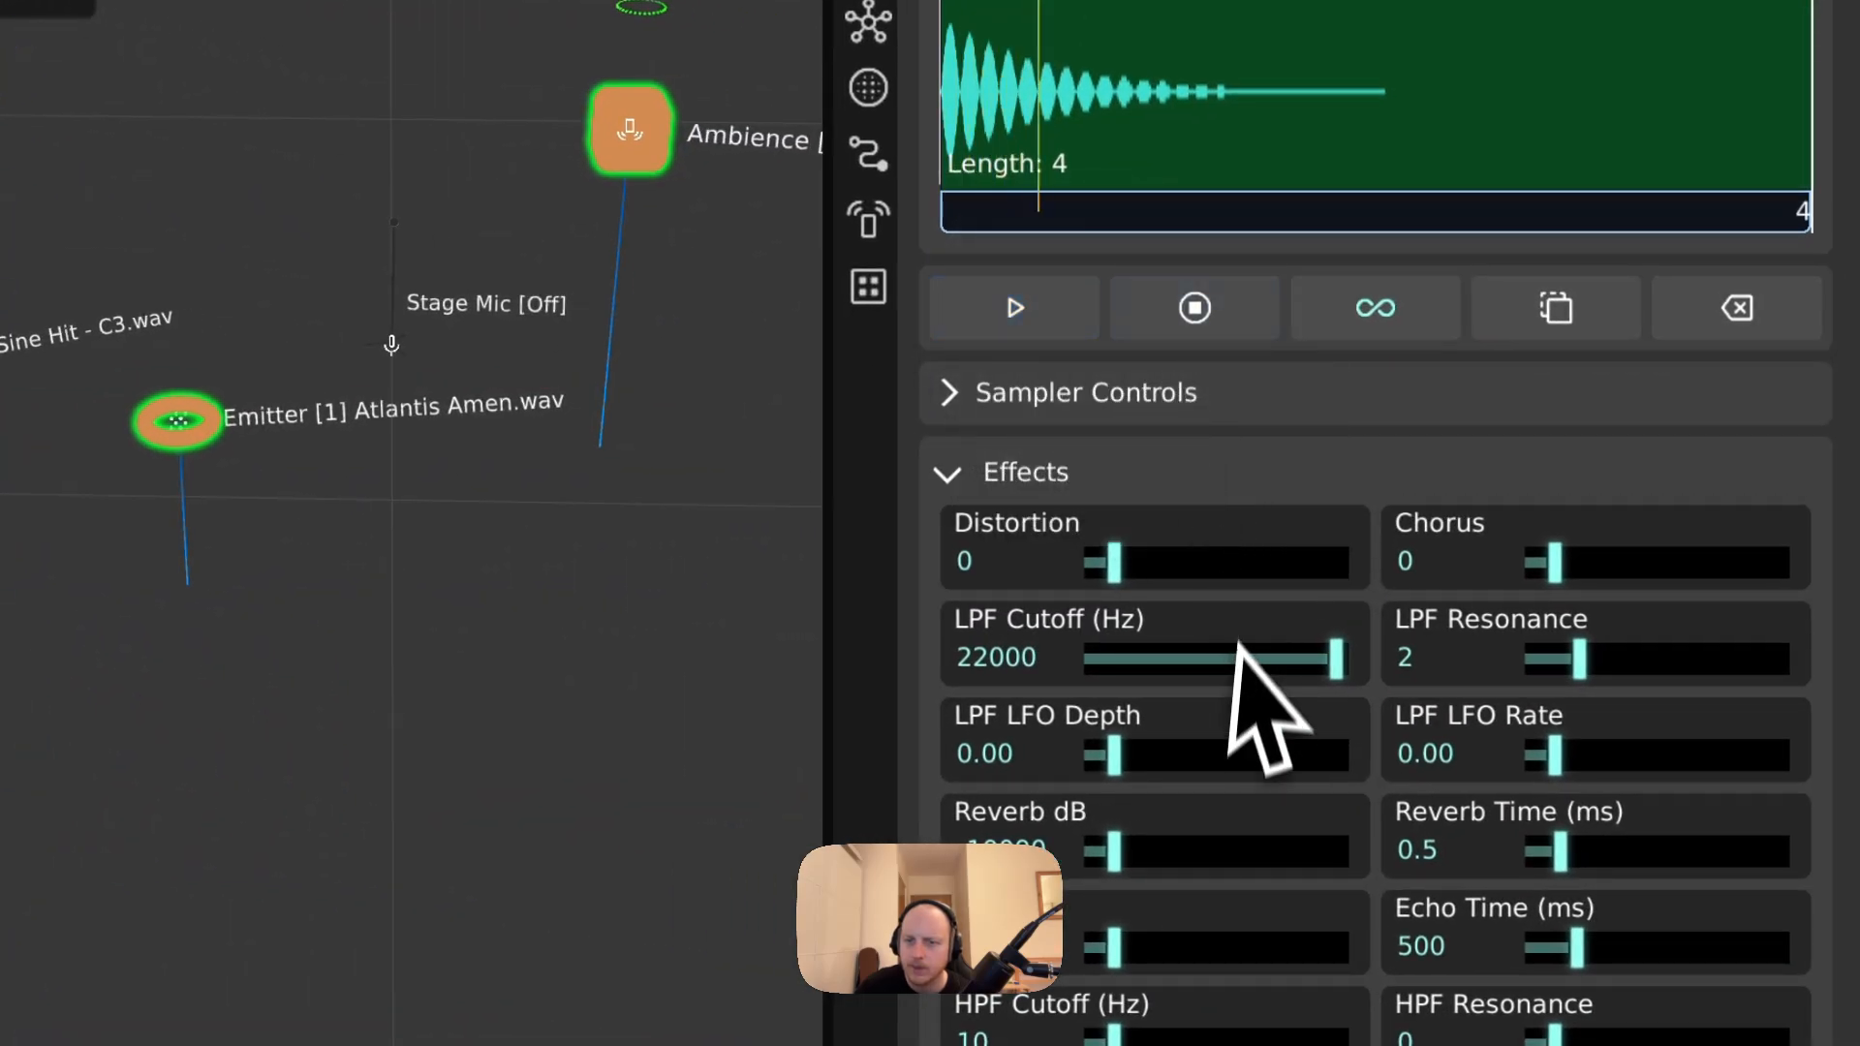
pyautogui.moveTo(1114, 563); pyautogui.dragTo(1013, 575)
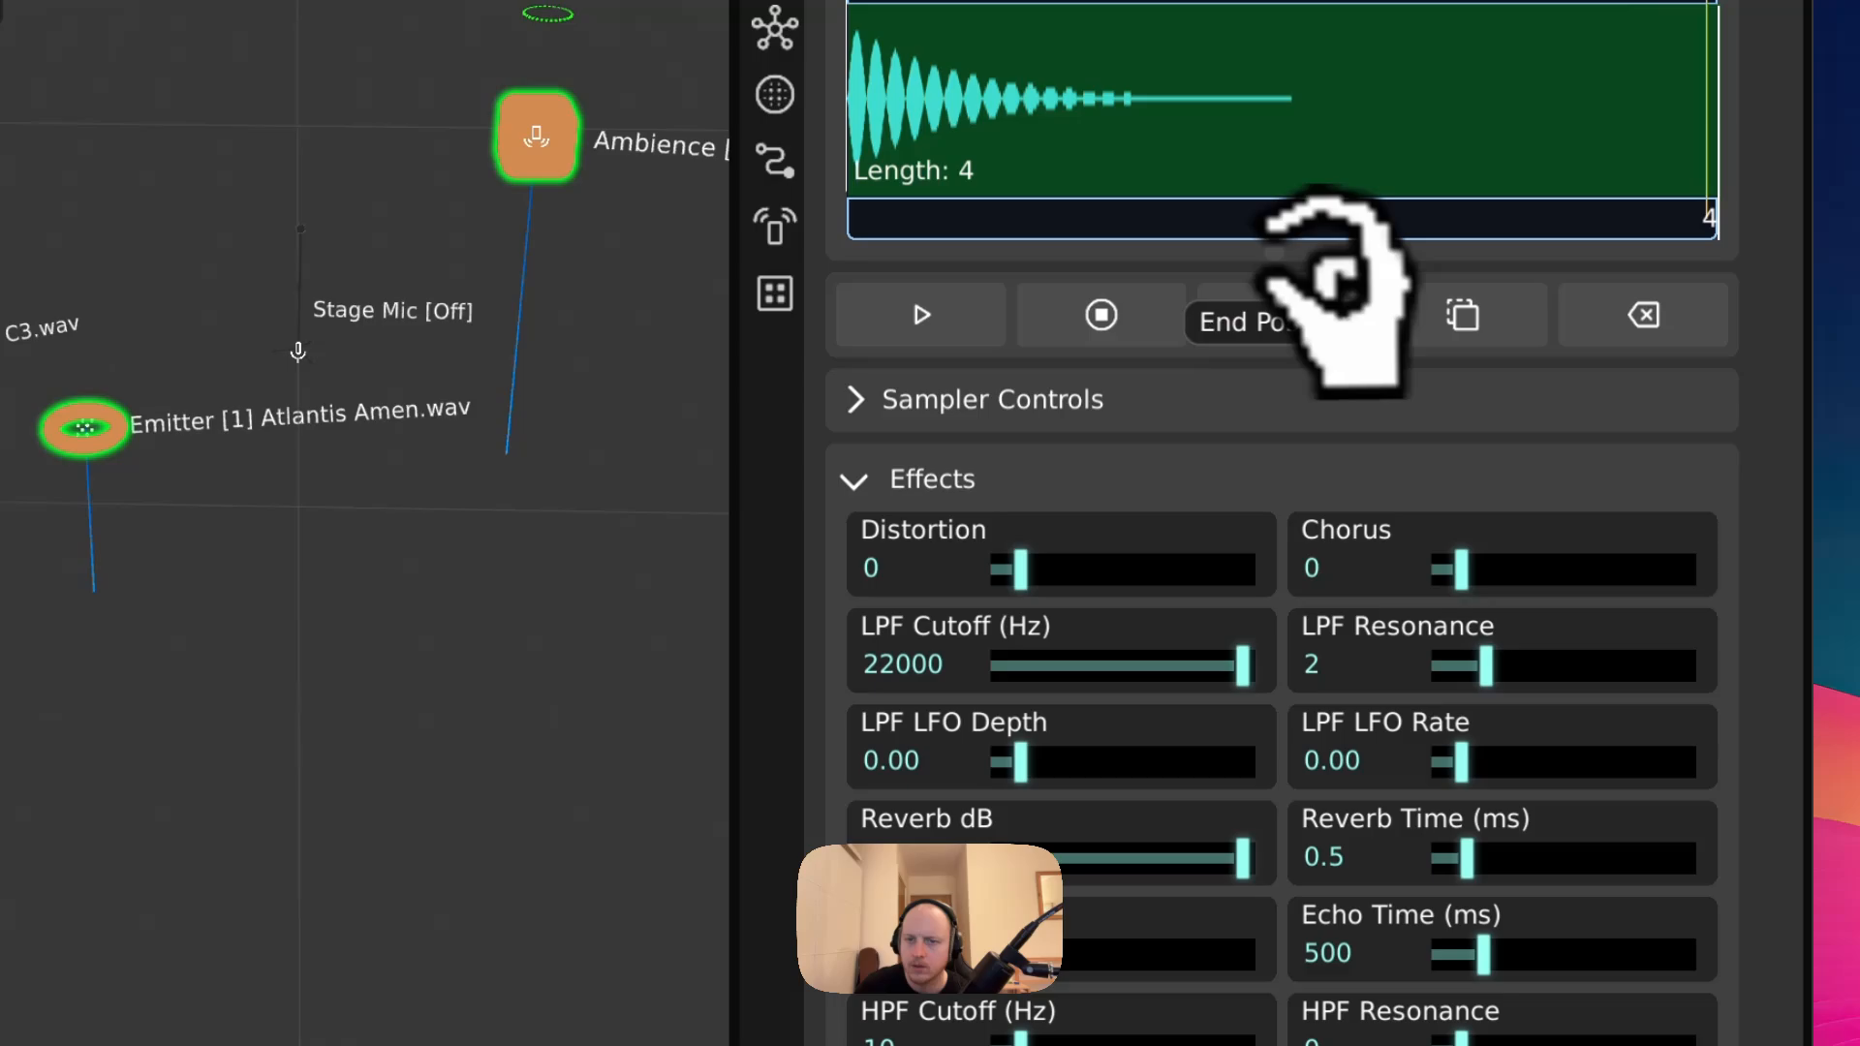
pyautogui.moveTo(1293, 66); pyautogui.dragTo(964, 65)
pyautogui.moveTo(1023, 402); pyautogui.dragTo(1026, 405)
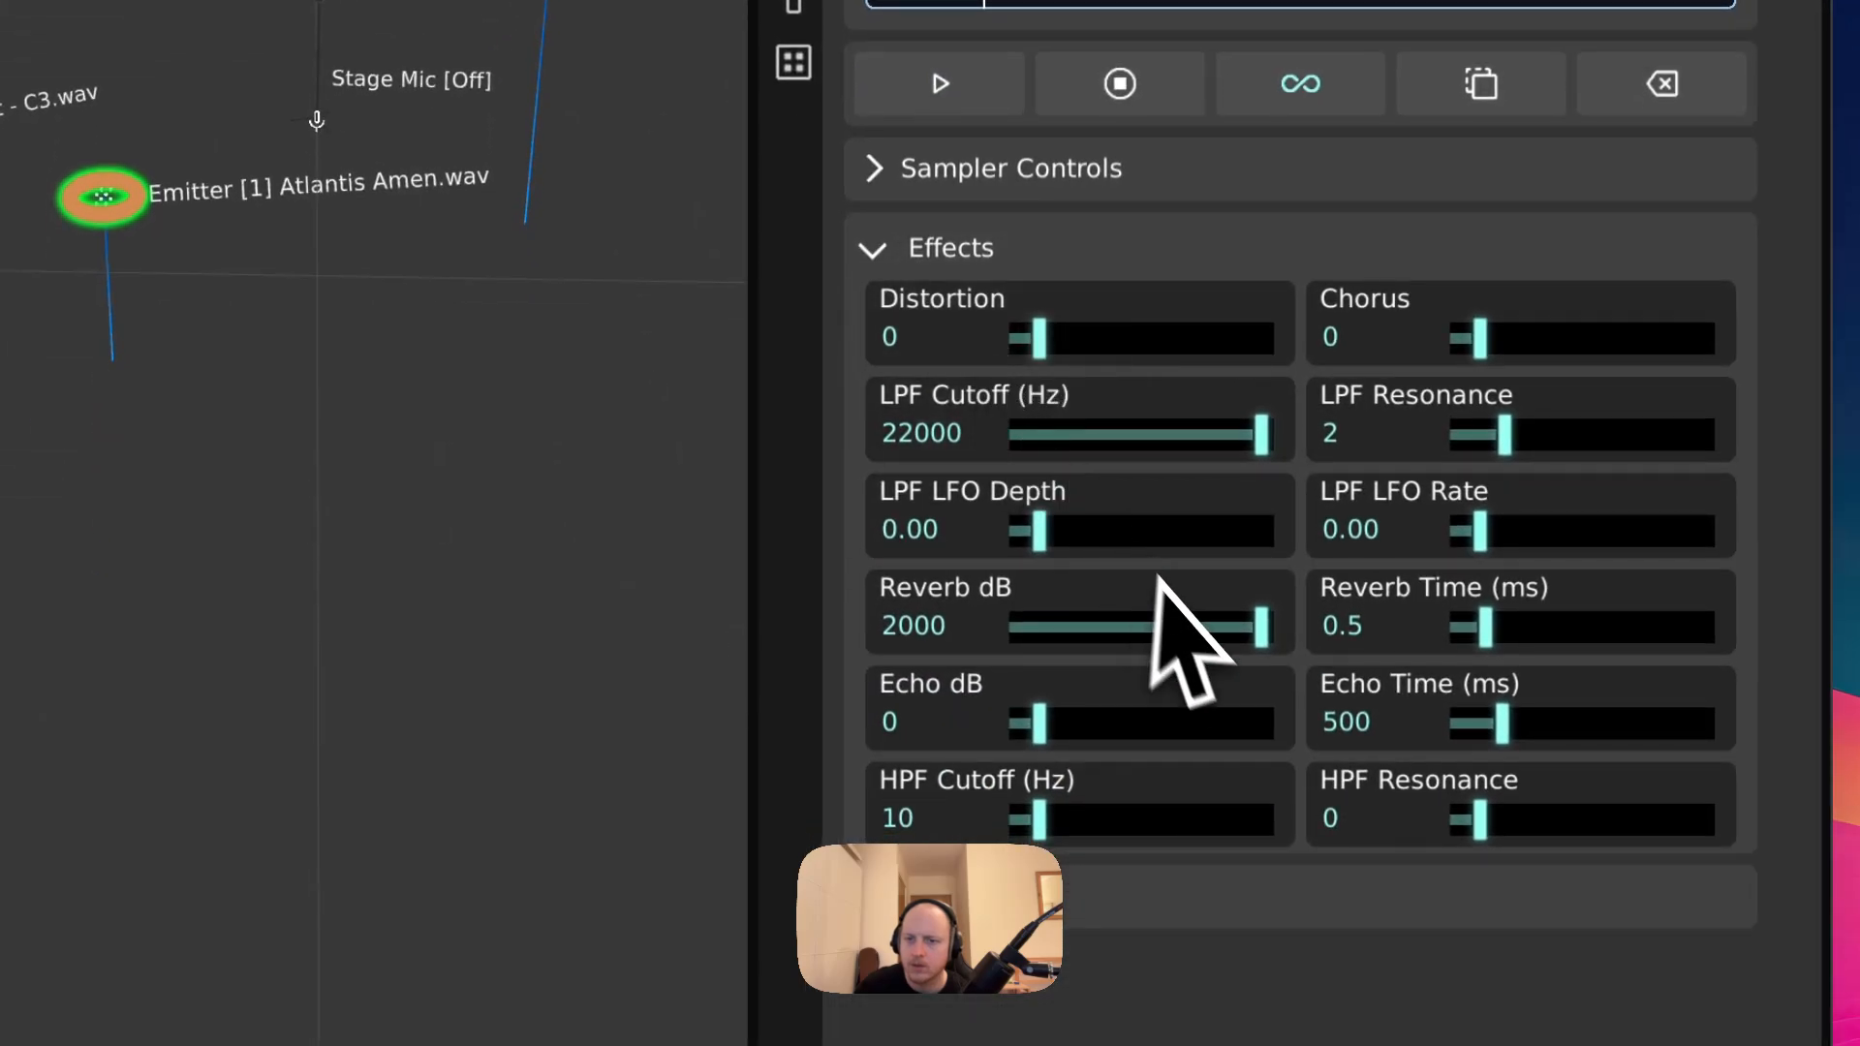
# - Return Sampler 2's Reverb dB to -10000, try an Echo dB value of 0.326, and collapse the Effects section
pyautogui.moveTo(1035, 719); pyautogui.dragTo(1259, 729)
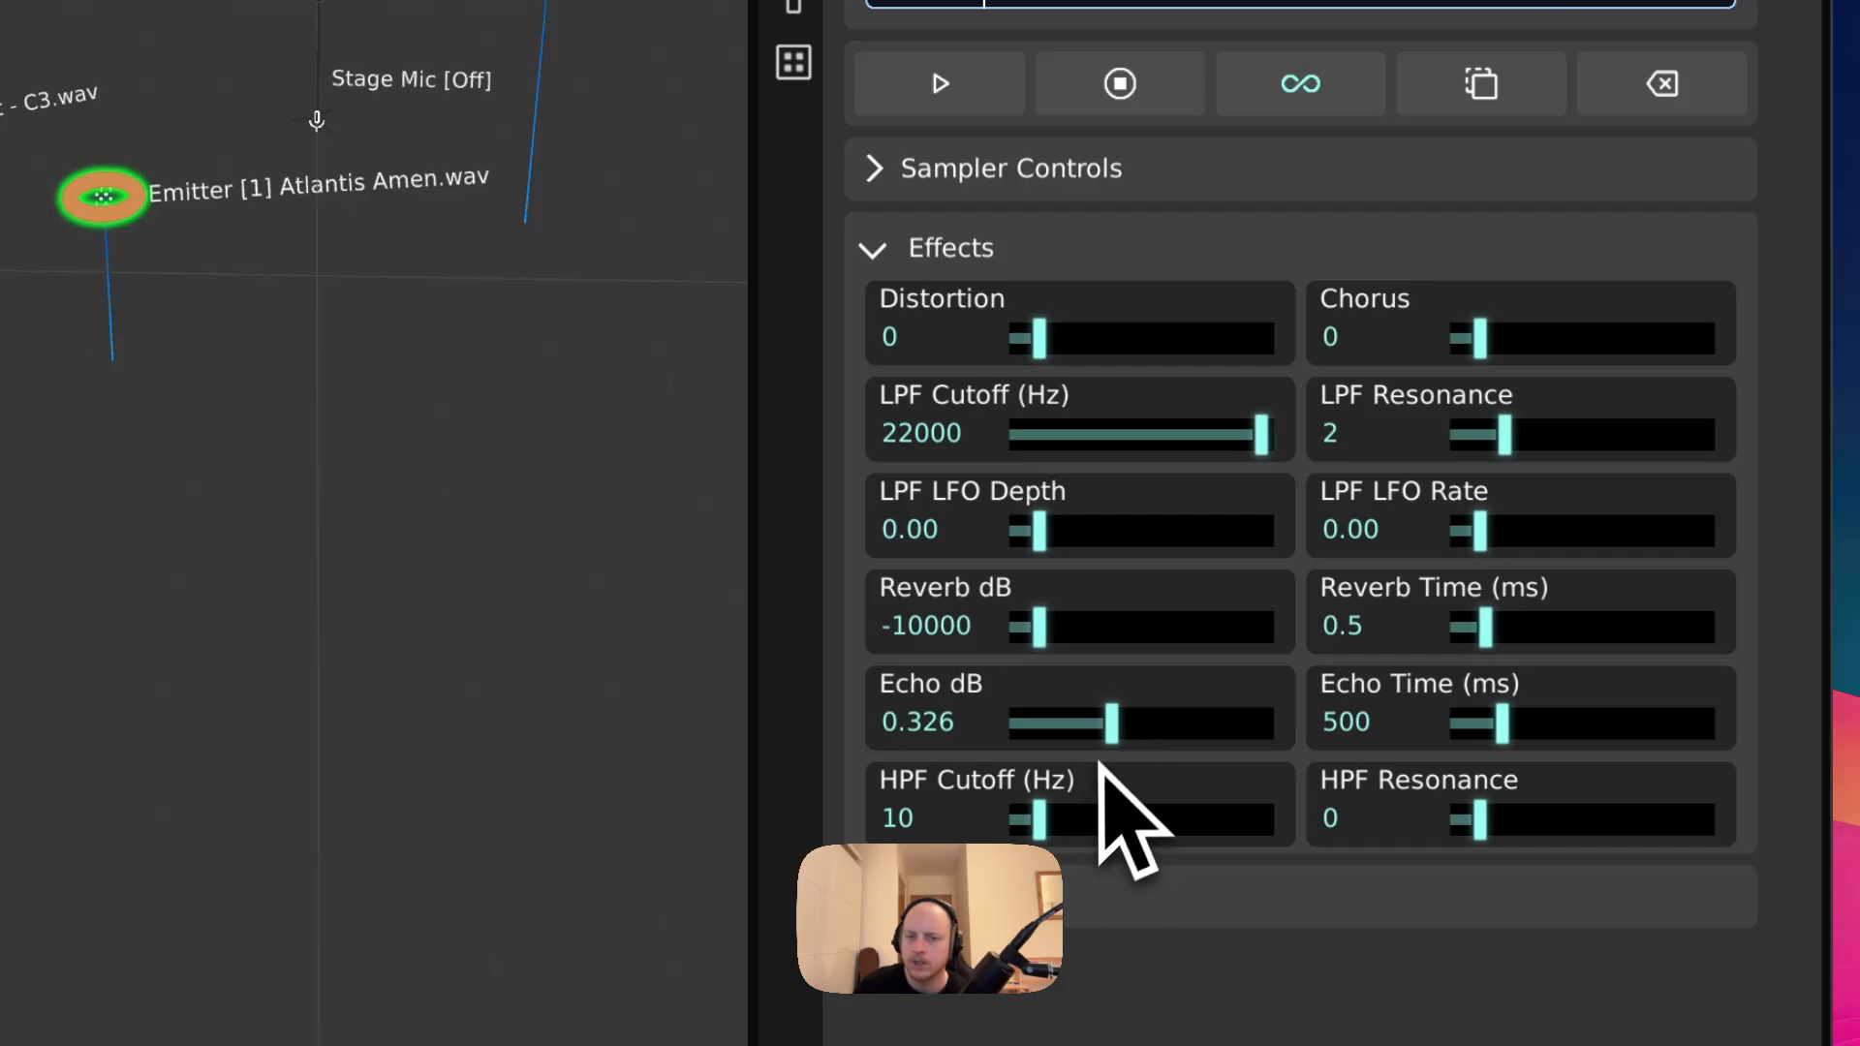
pyautogui.moveTo(1099, 762); pyautogui.dragTo(801, 643)
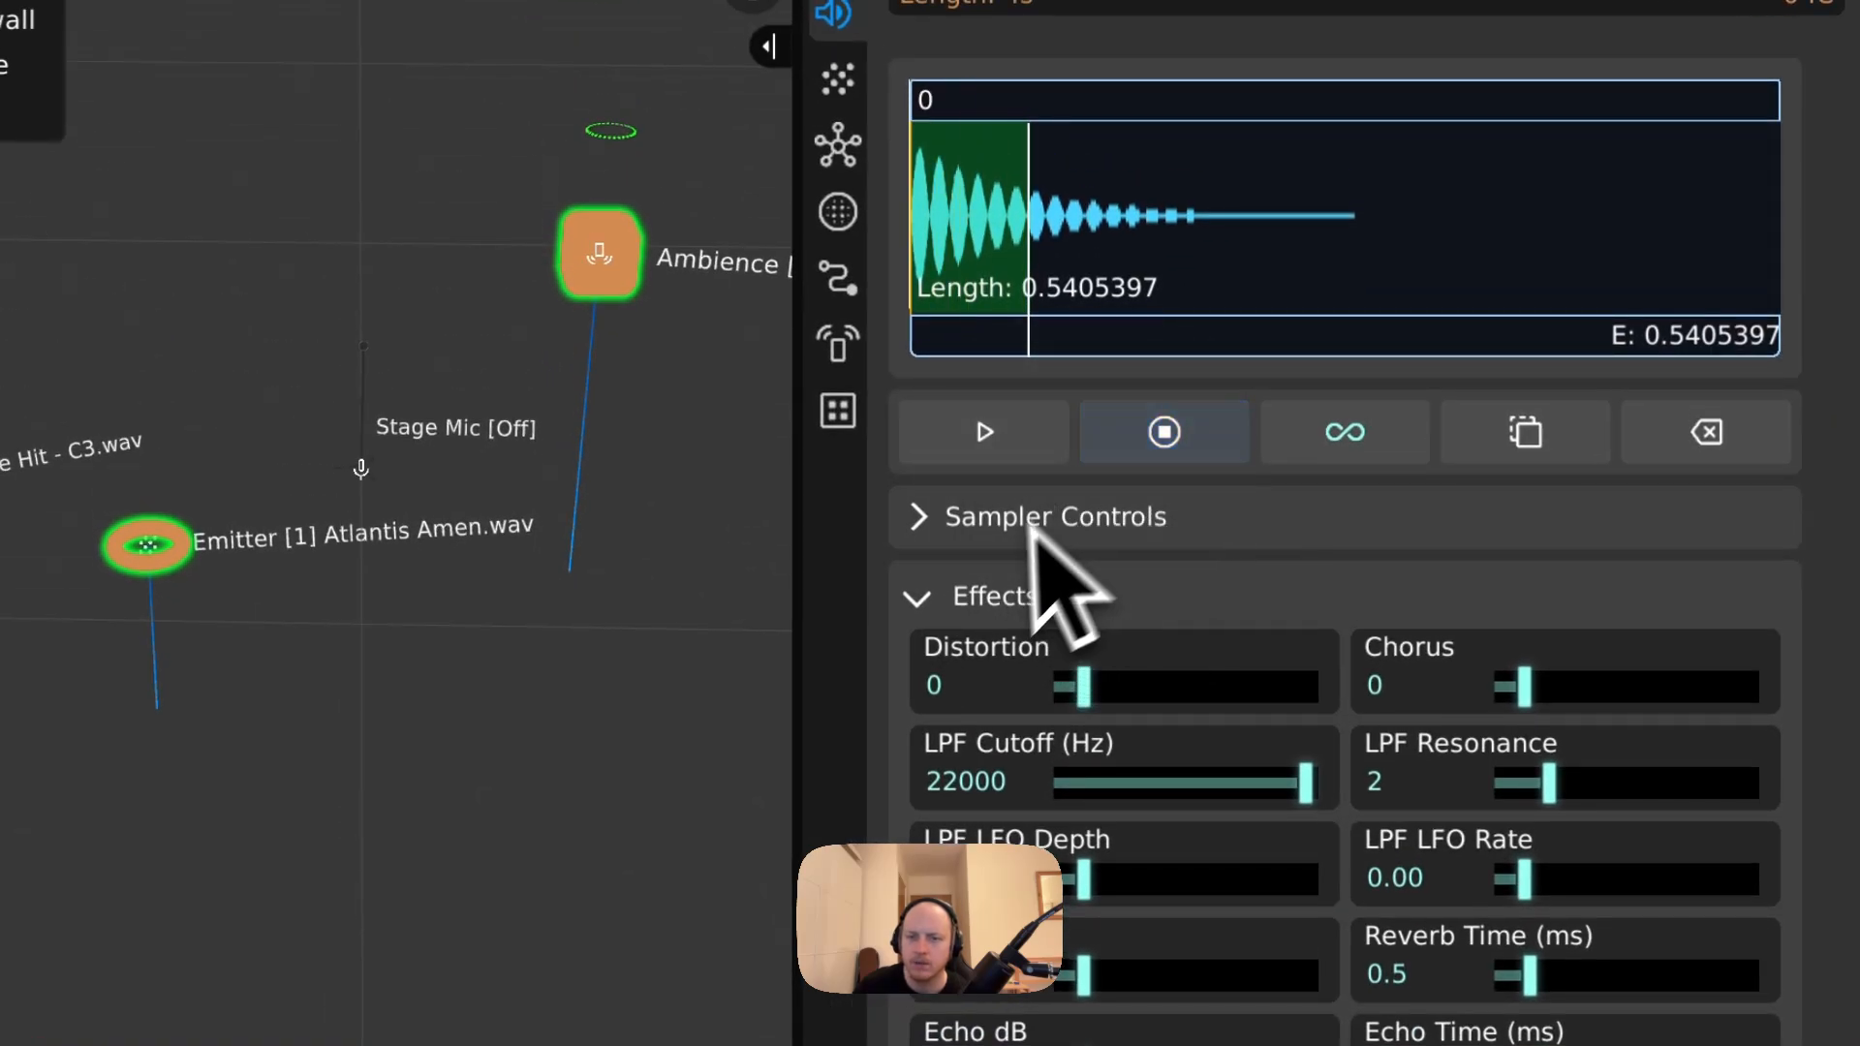
pyautogui.click(932, 593)
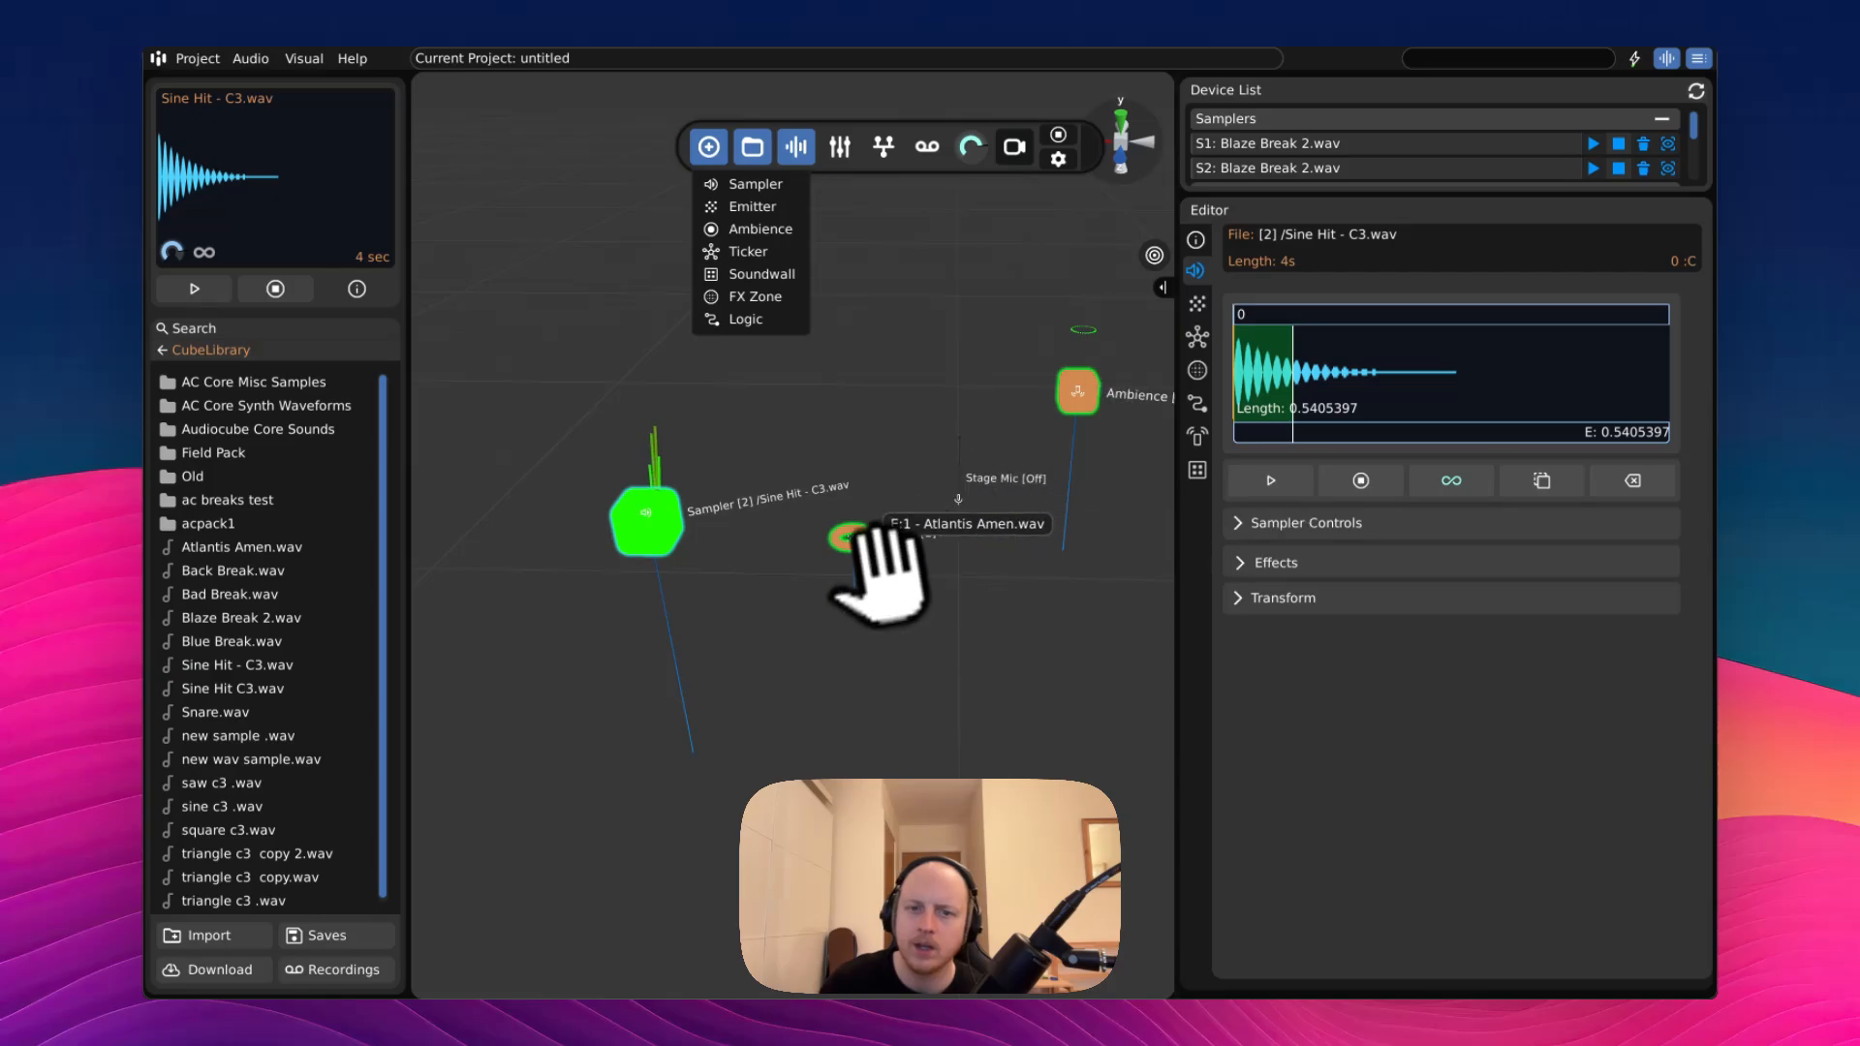
# - Select Emitter 1, raise it above the ground, and reposition it between Sampler 2 and the ambience device
pyautogui.moveTo(851, 538); pyautogui.dragTo(866, 435)
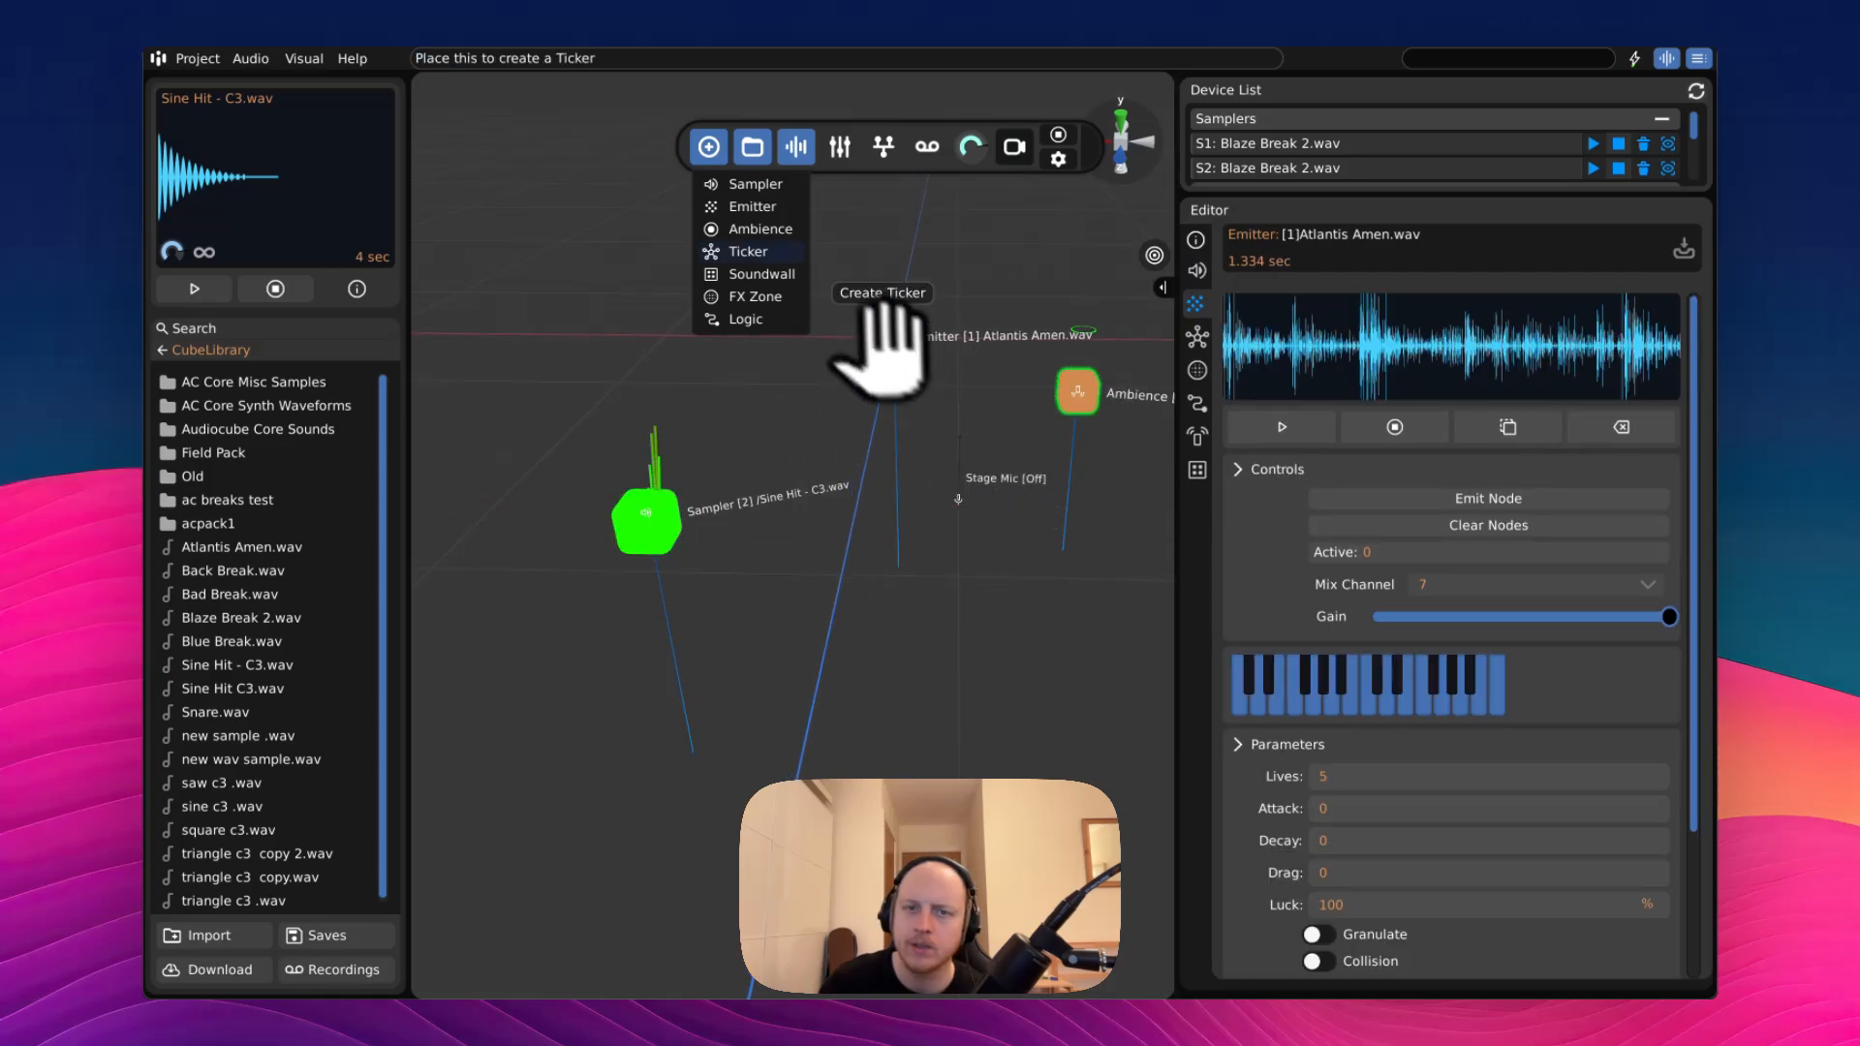
pyautogui.press('w')
pyautogui.press('q')
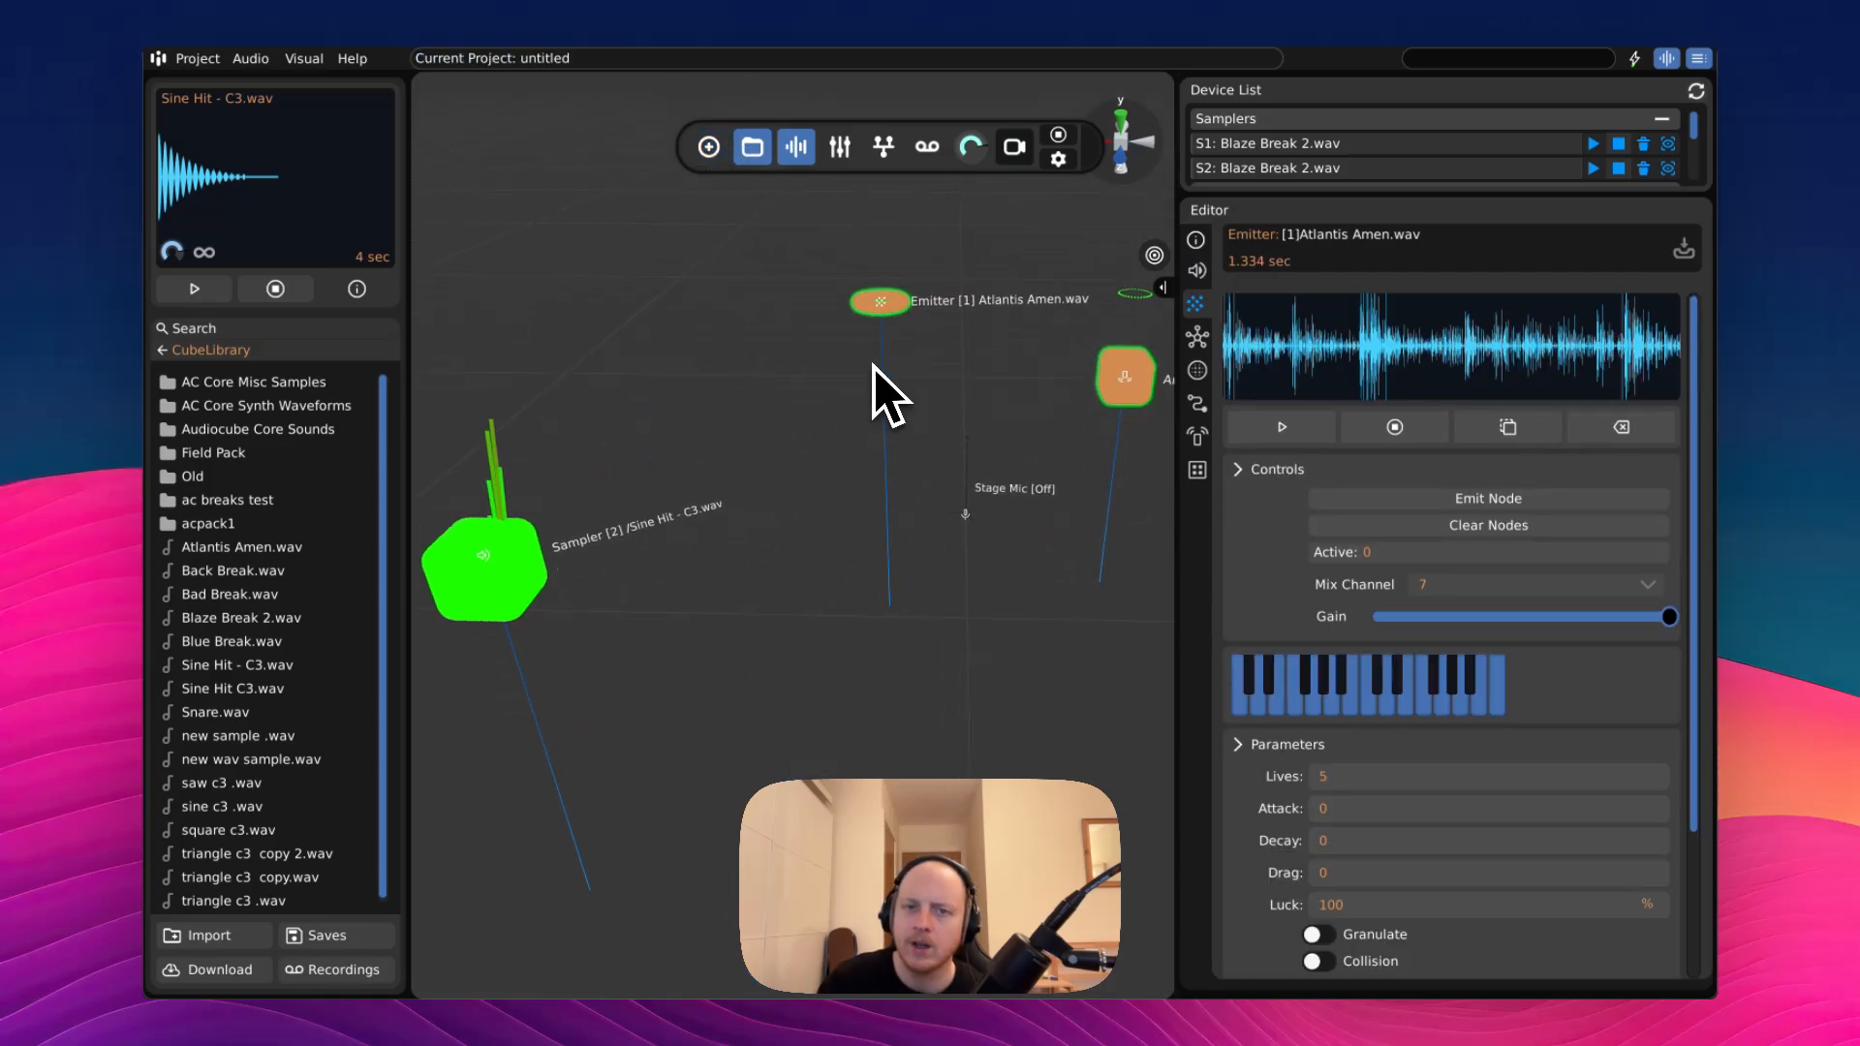
pyautogui.press('d')
pyautogui.press('s')
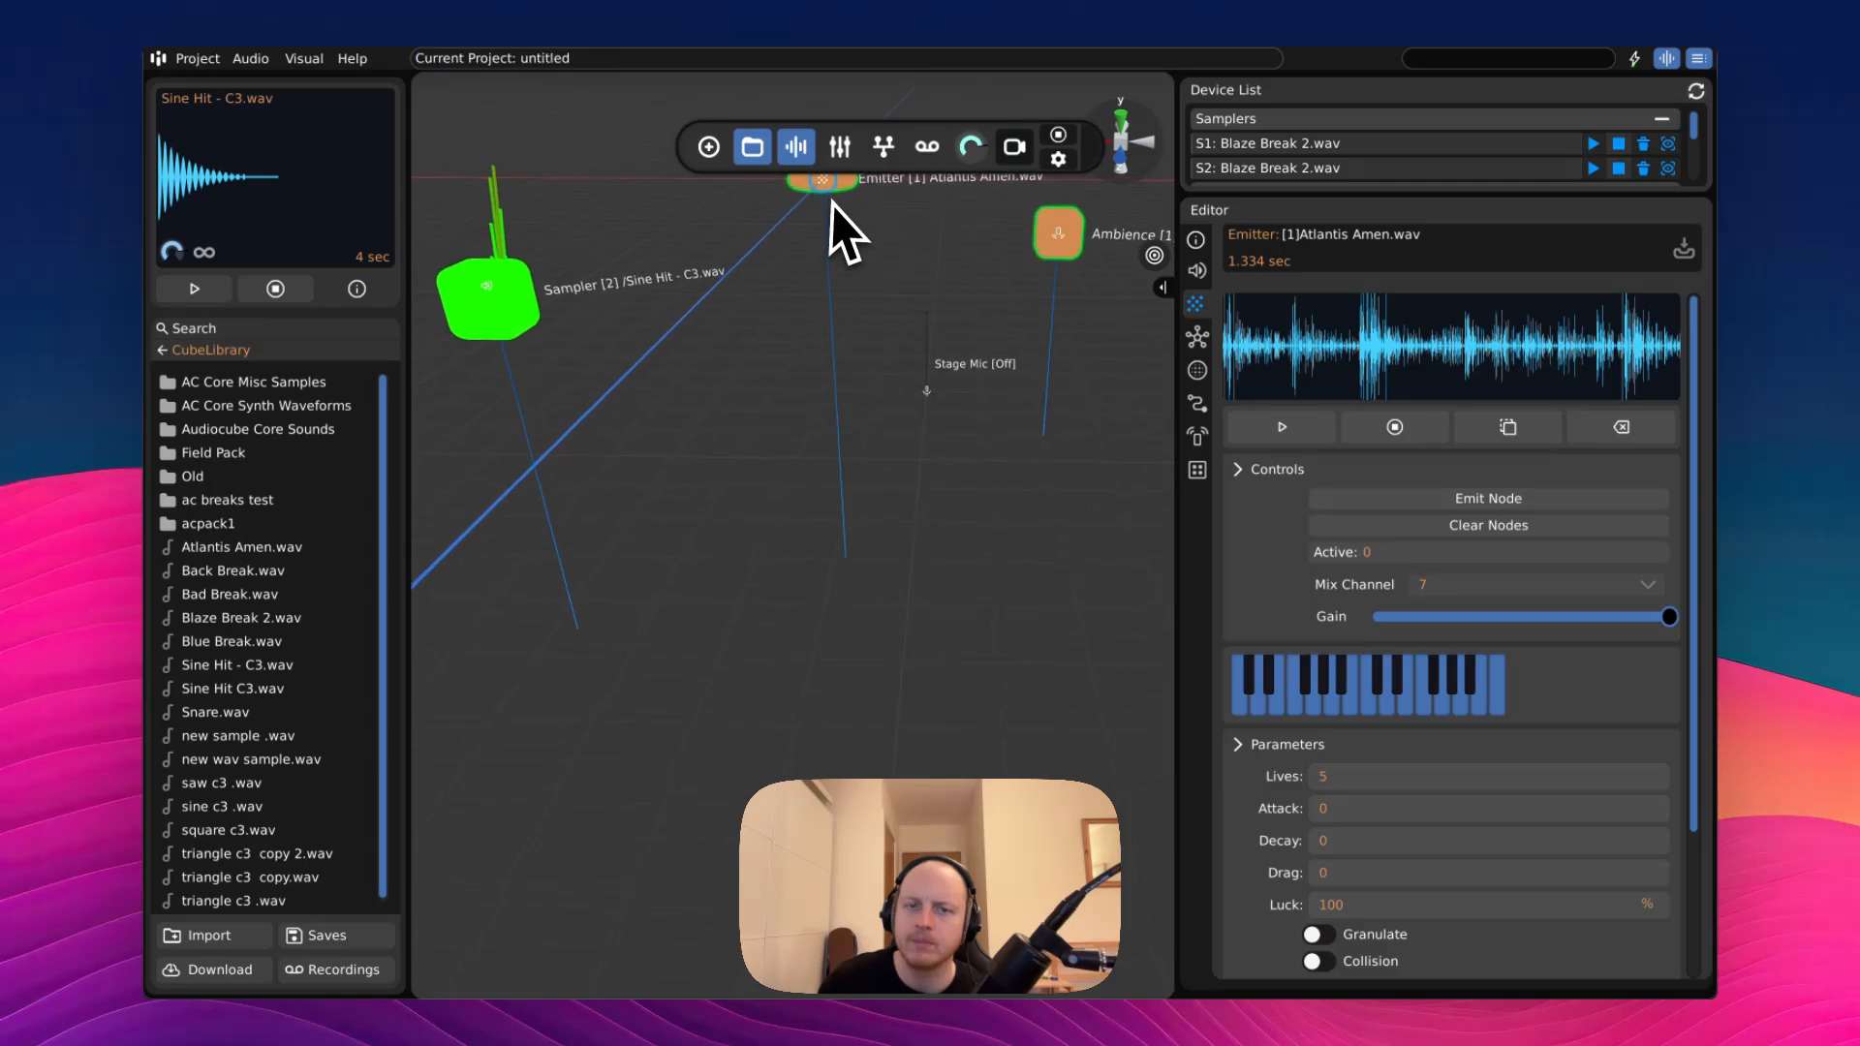
pyautogui.press('w')
pyautogui.moveTo(825, 197); pyautogui.dragTo(849, 270)
pyautogui.press('s')
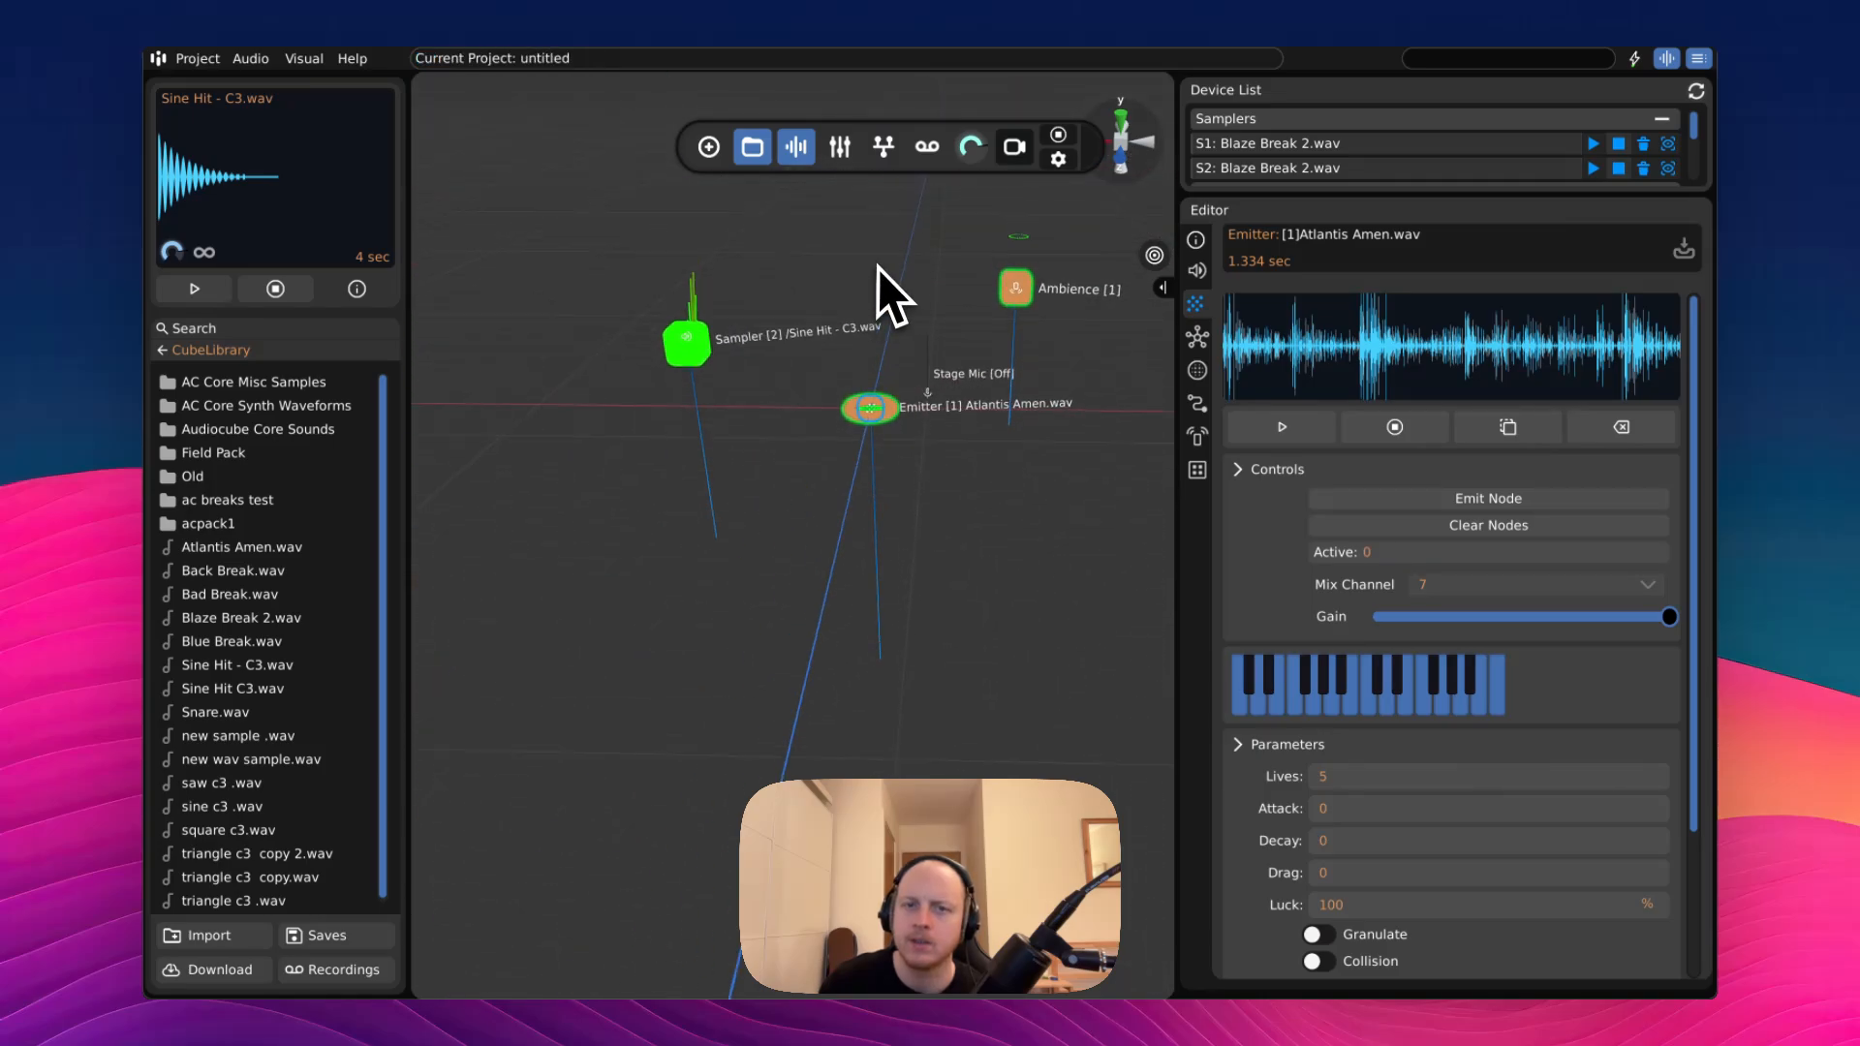
pyautogui.press('e')
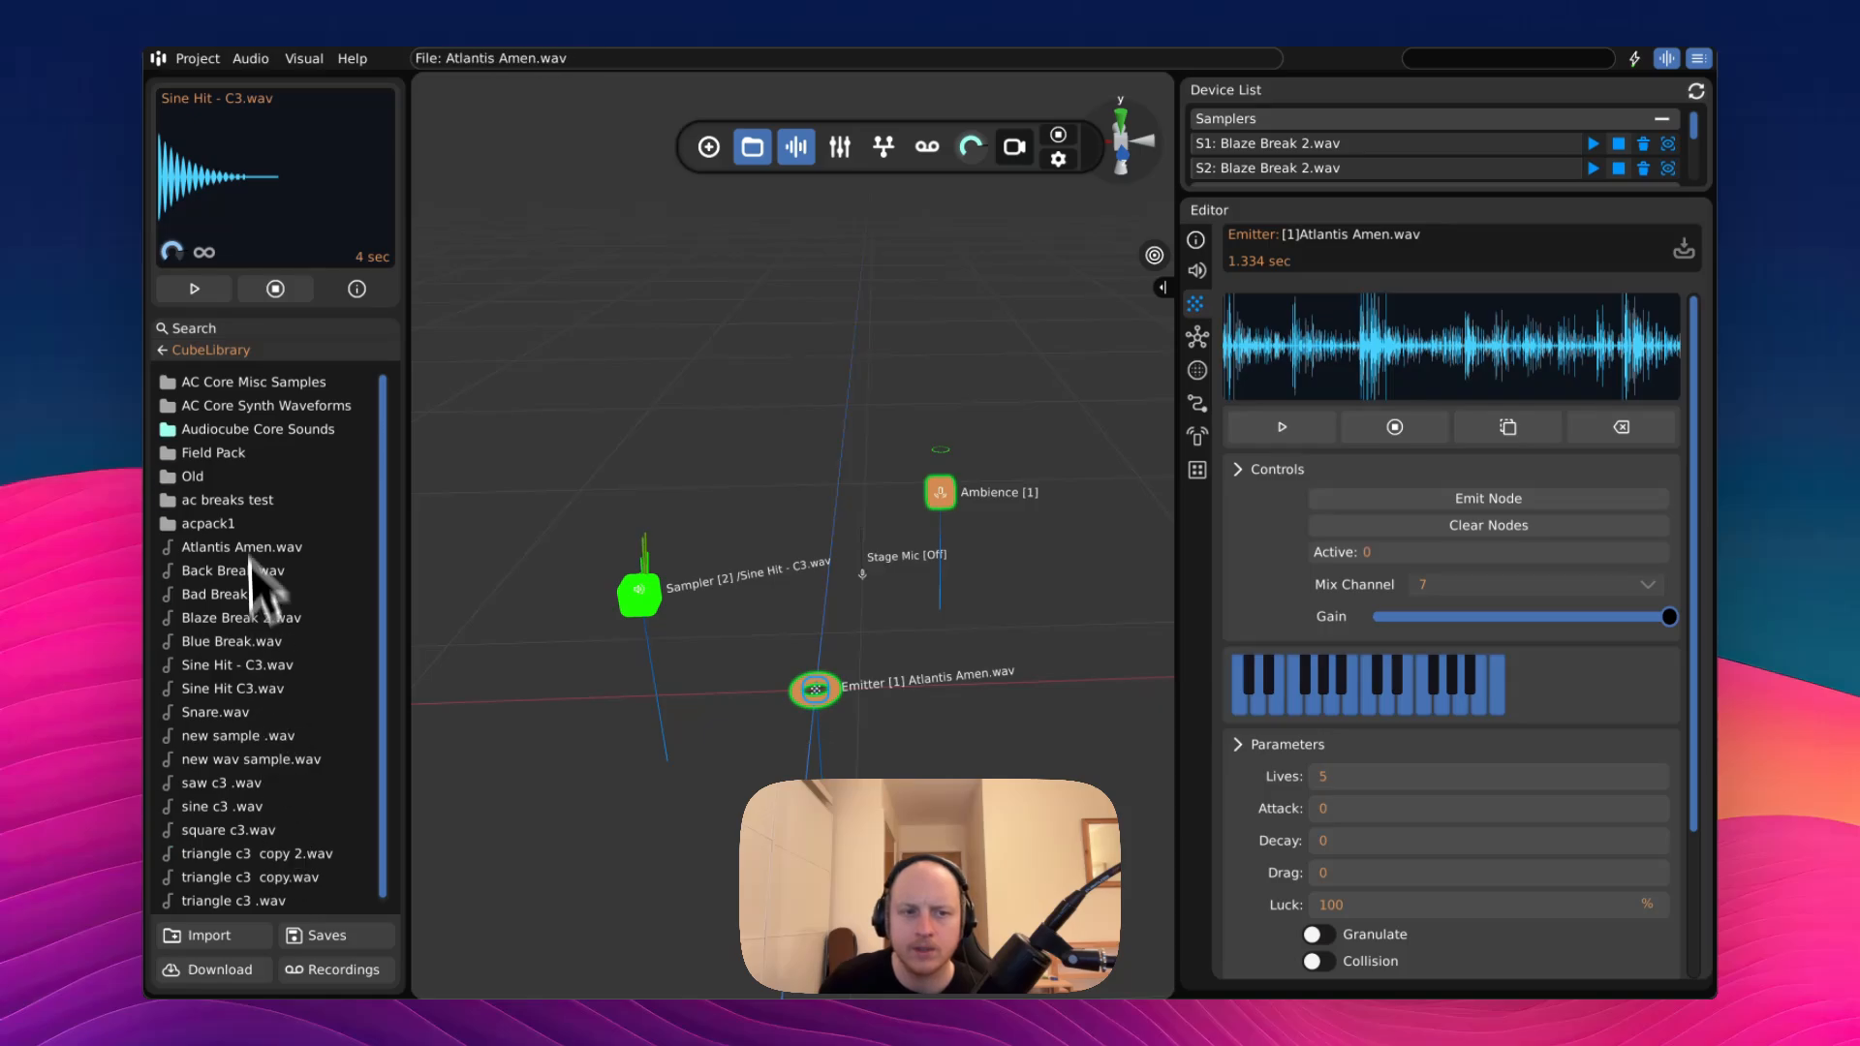
# - Open the AC Core Synth Waveforms folder and load Square Hit - C2.wav into Emitter 1
pyautogui.click(278, 414)
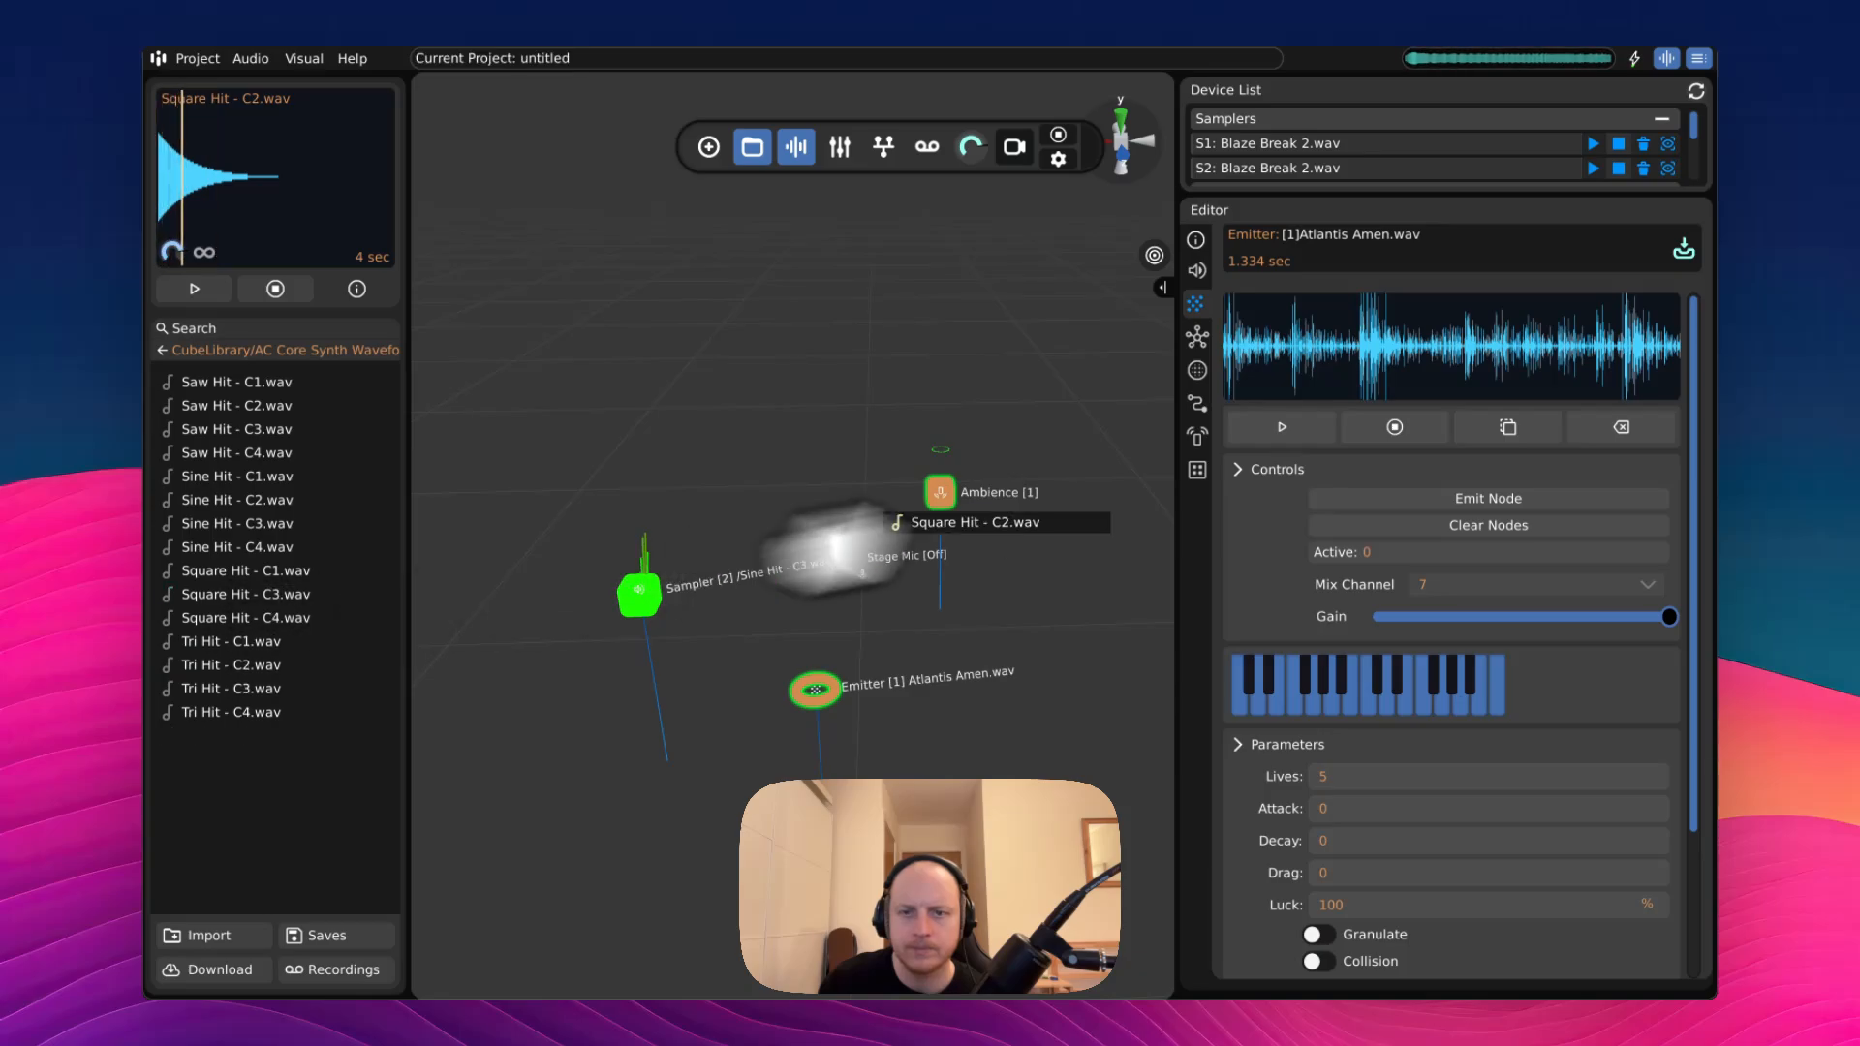
pyautogui.moveTo(833, 549); pyautogui.dragTo(1269, 376)
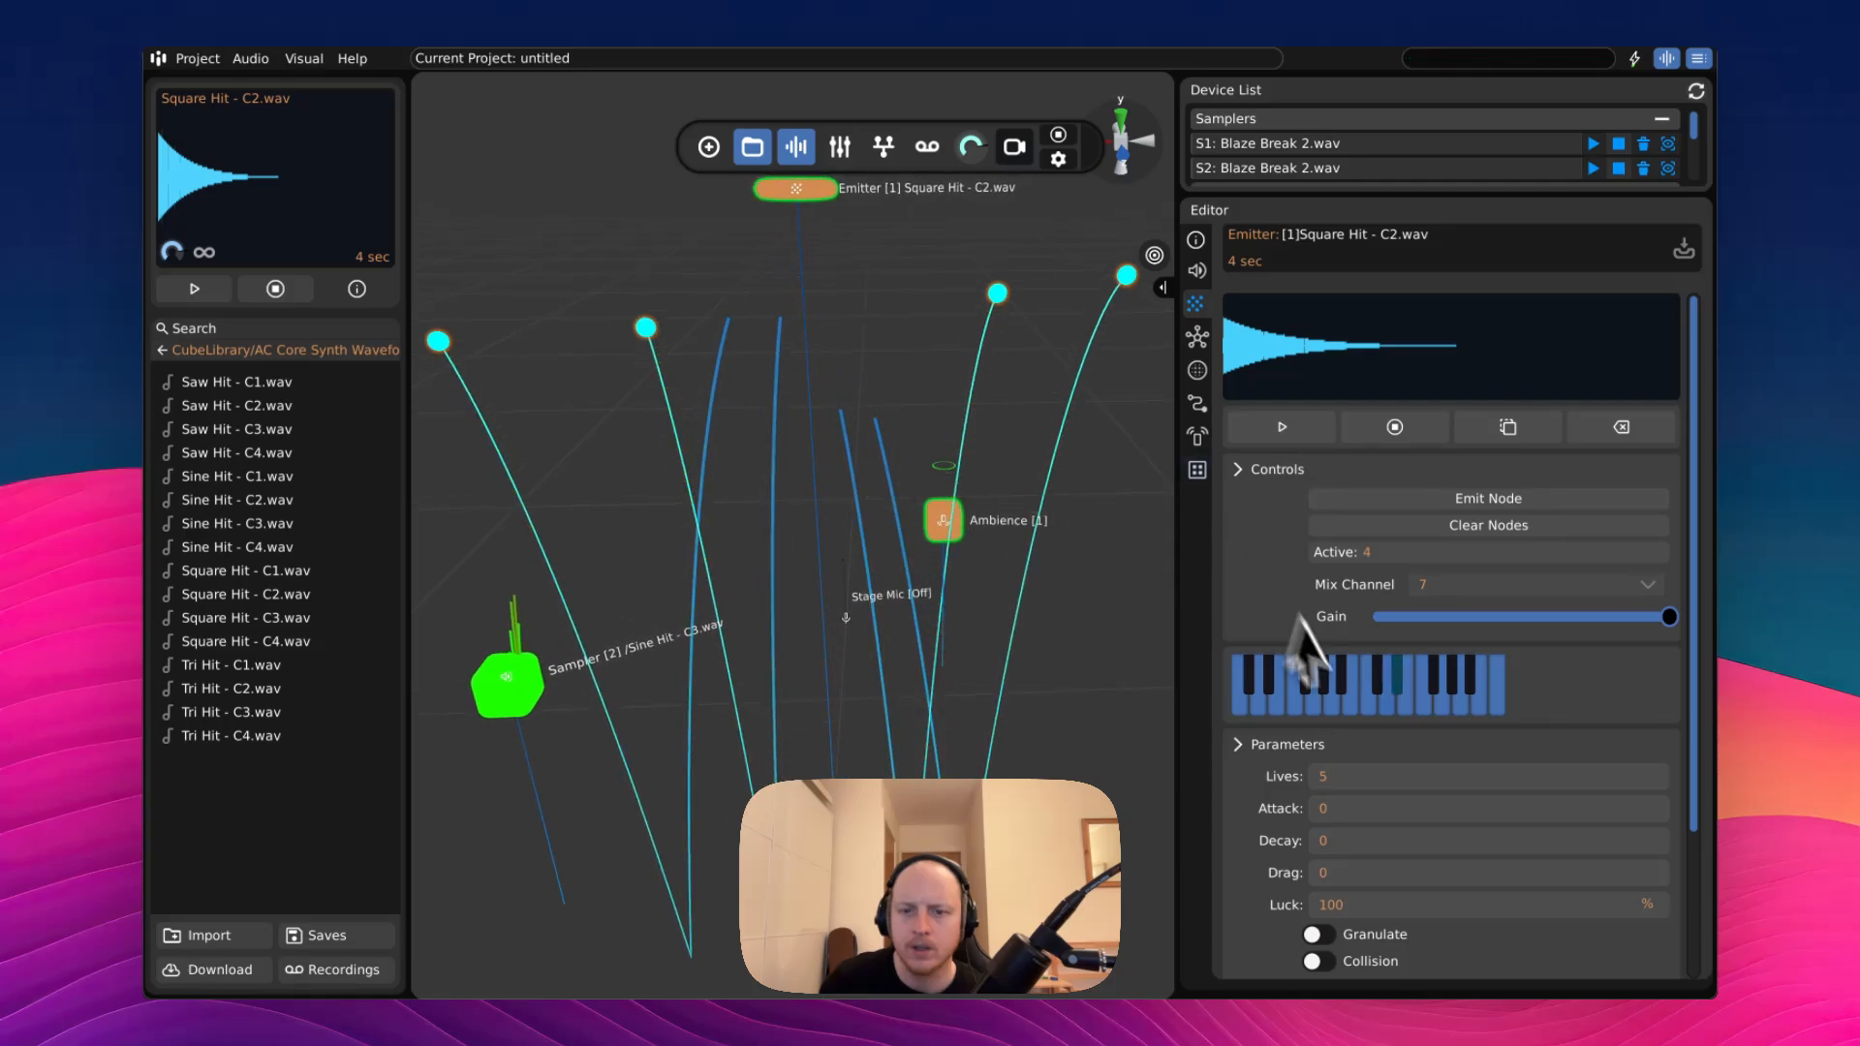
# - Set Emitter 1's Lives to 10 and emit several nodes in quick succession
pyautogui.click(1356, 776)
pyautogui.write('1')
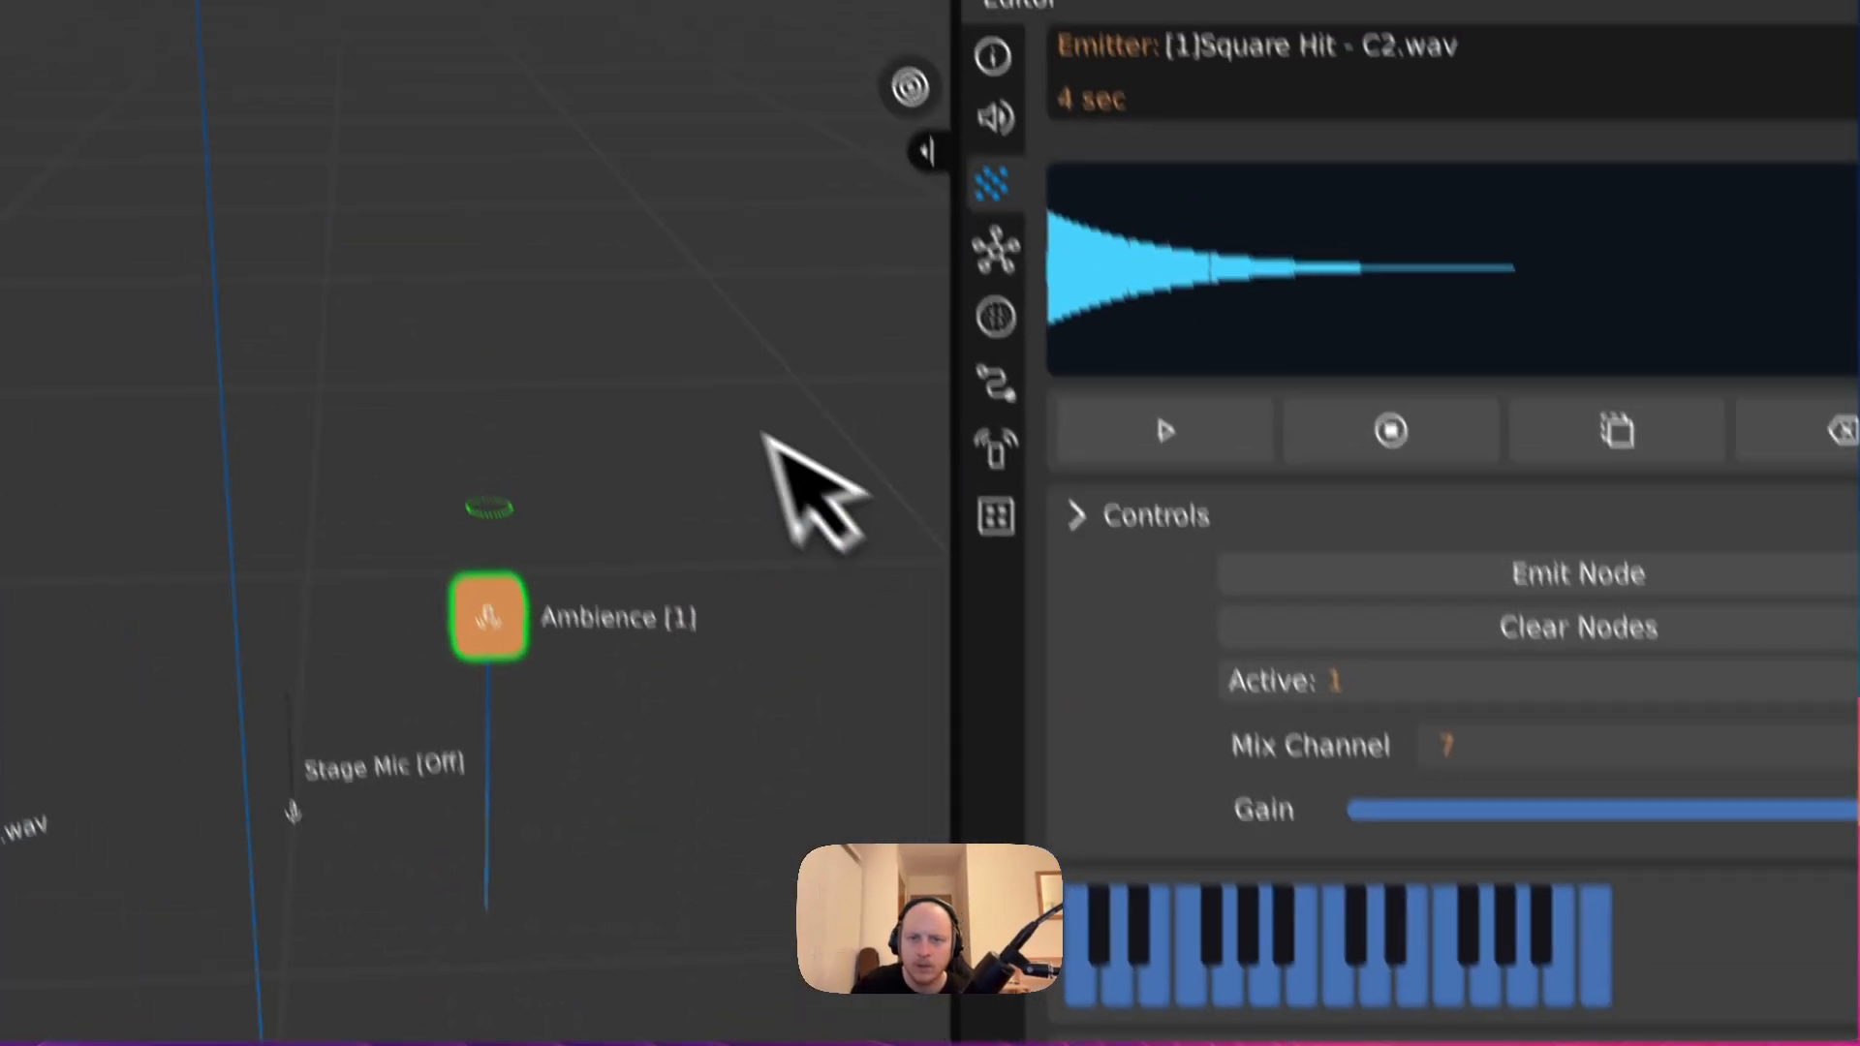
pyautogui.click(967, 10)
pyautogui.click(967, 10)
pyautogui.click(967, 9)
pyautogui.click(967, 9)
pyautogui.click(1154, 455)
pyautogui.click(1155, 456)
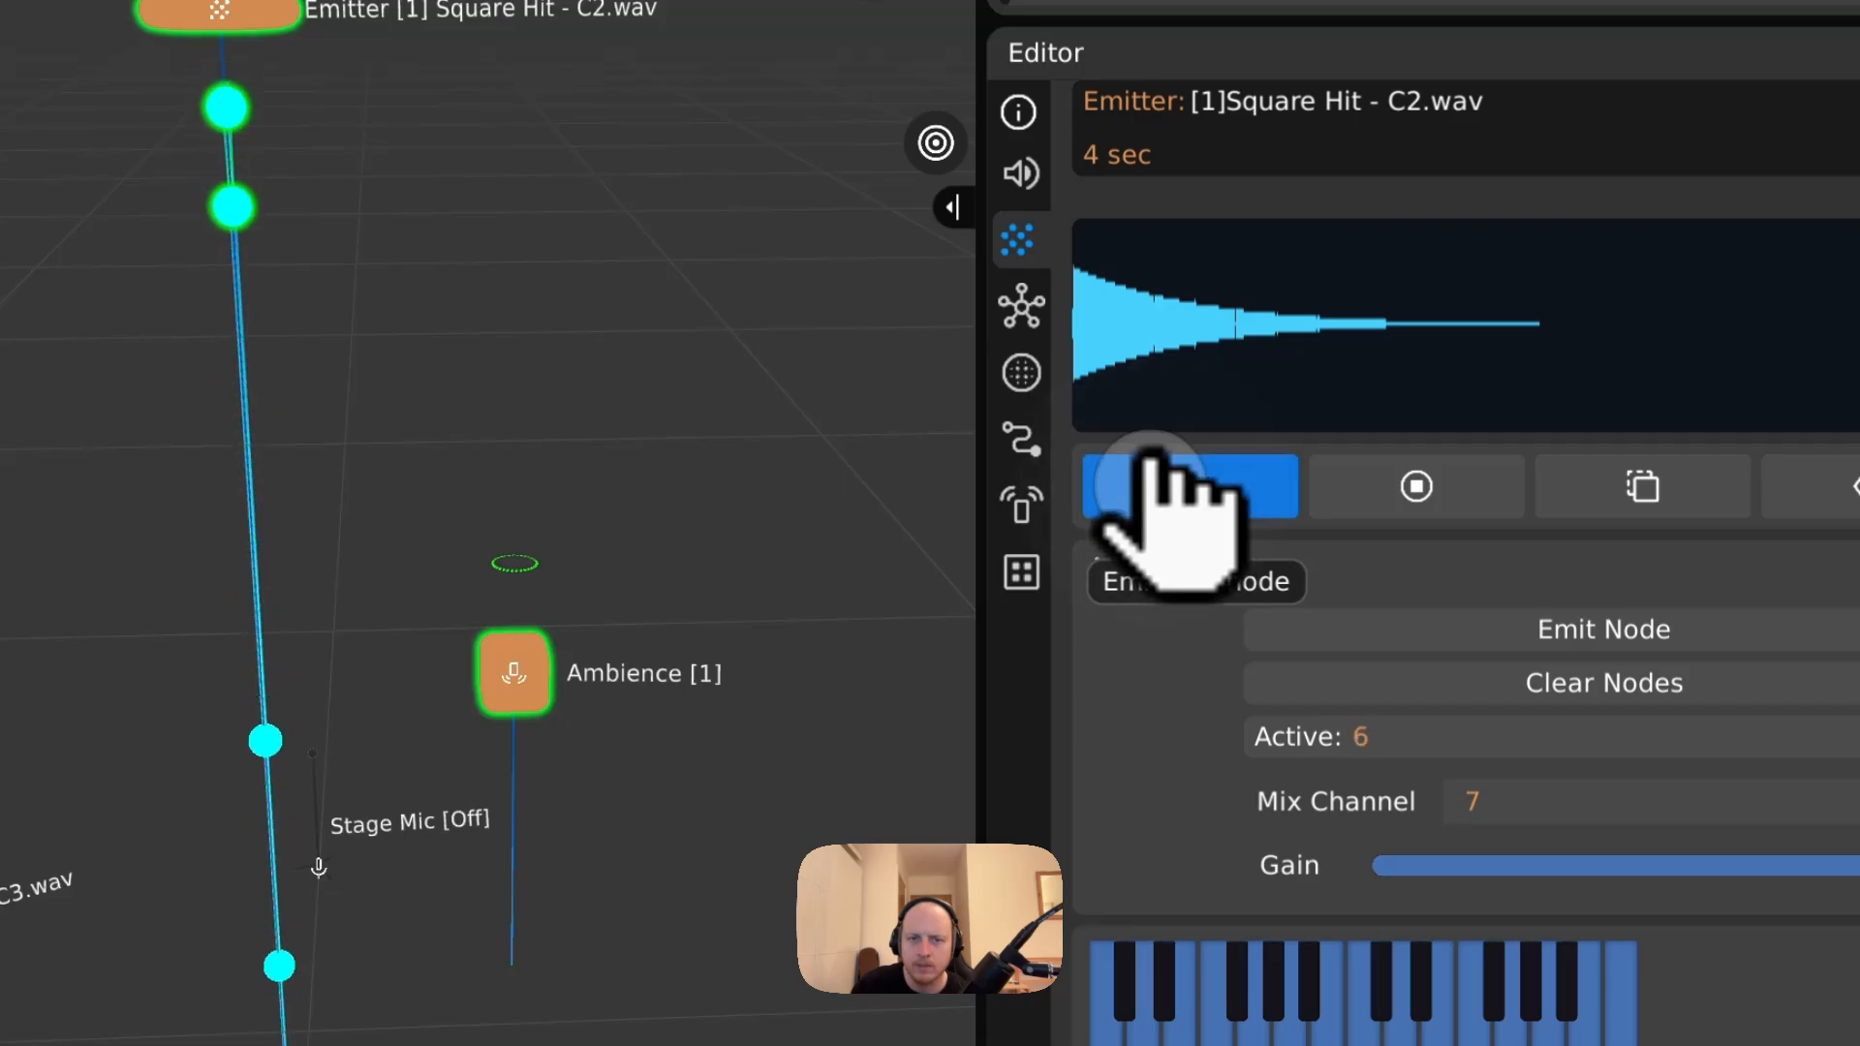
pyautogui.click(1158, 490)
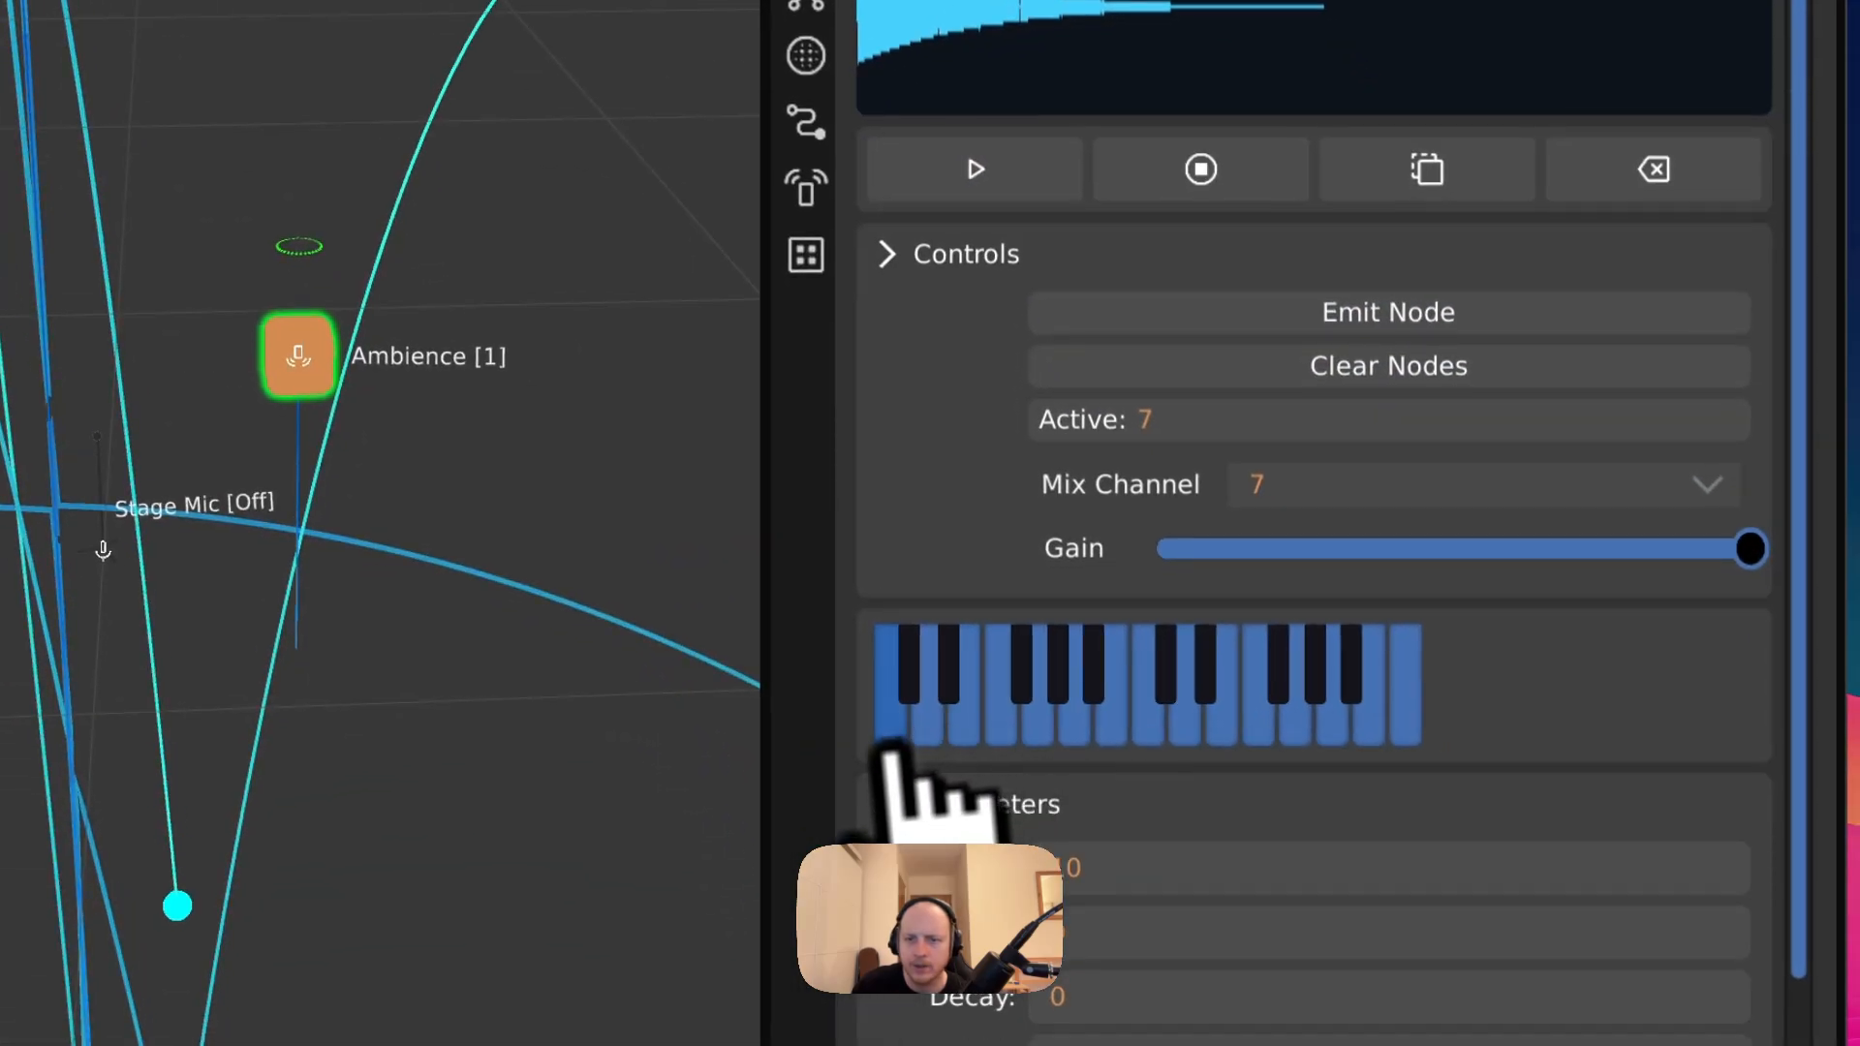
# - Enable seven notes on Emitter 1's keyboard: C, E and A, followed by C, E, G and B in the next octave
pyautogui.click(1104, 1039)
pyautogui.click(1173, 1041)
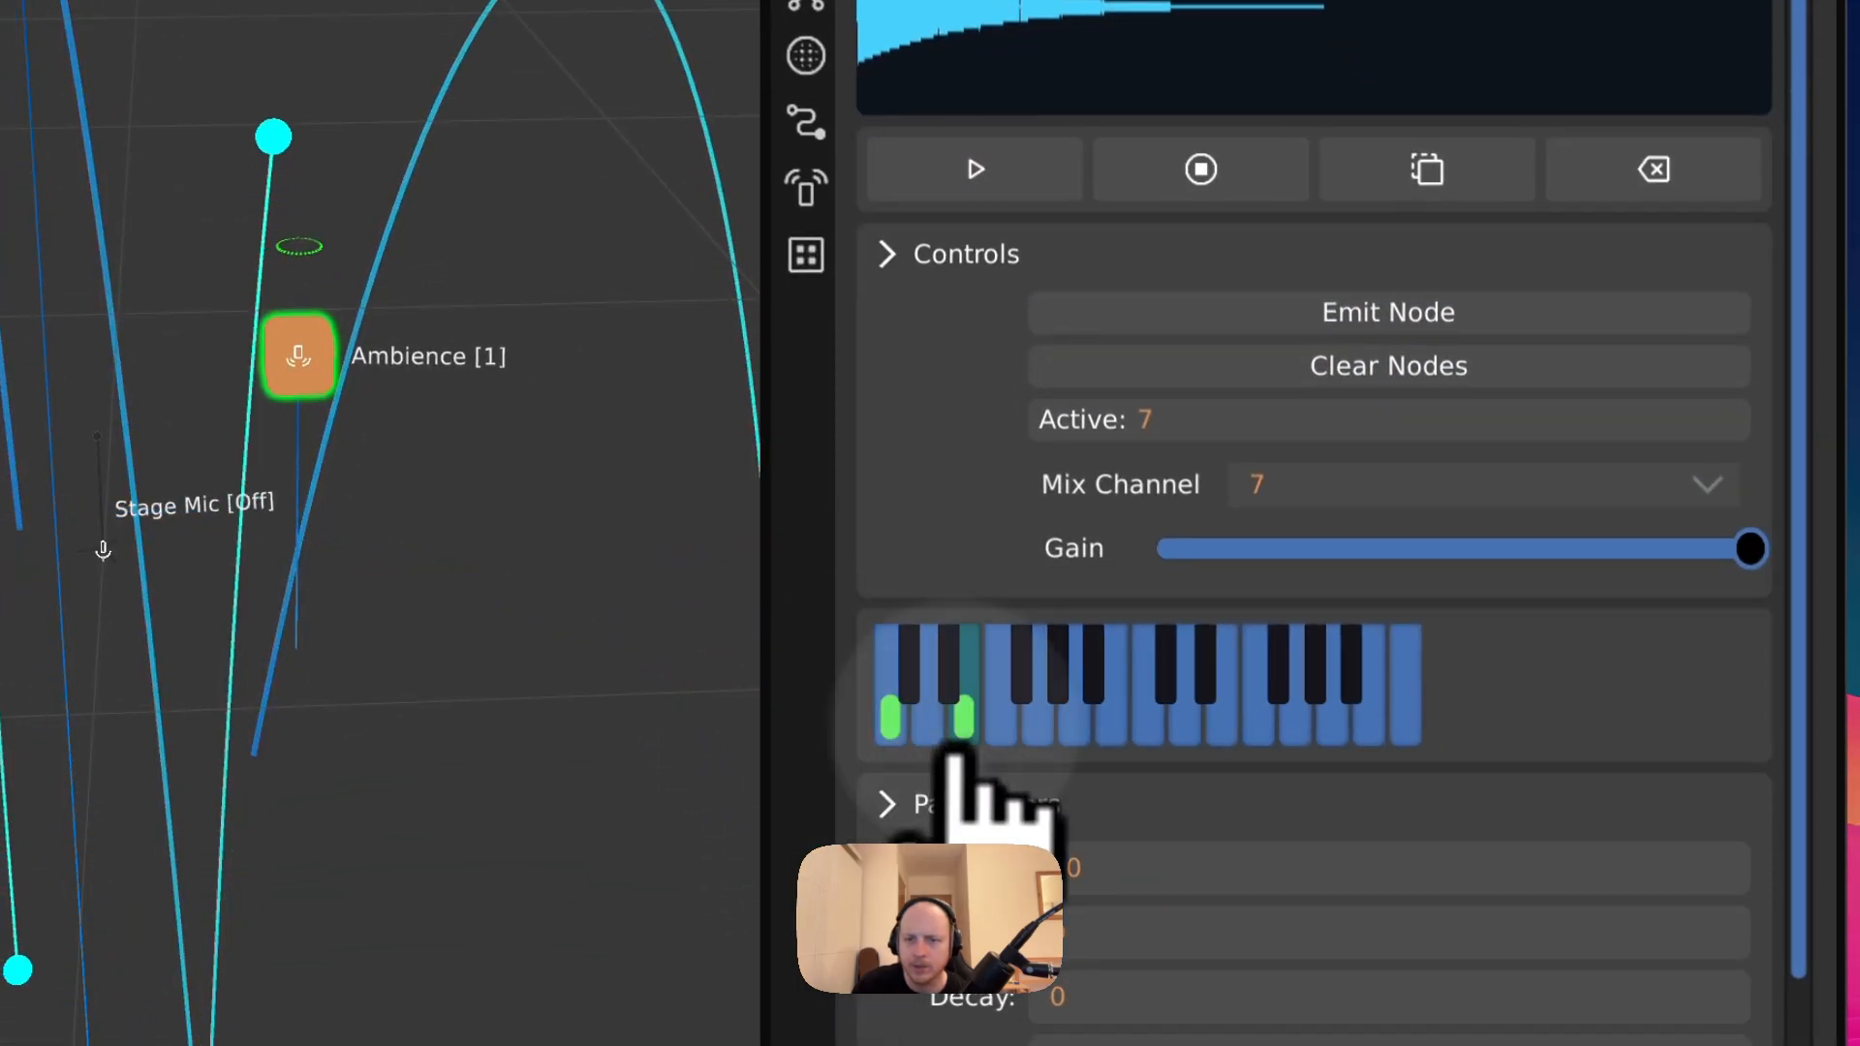
pyautogui.click(1075, 736)
pyautogui.click(1148, 736)
pyautogui.click(1222, 736)
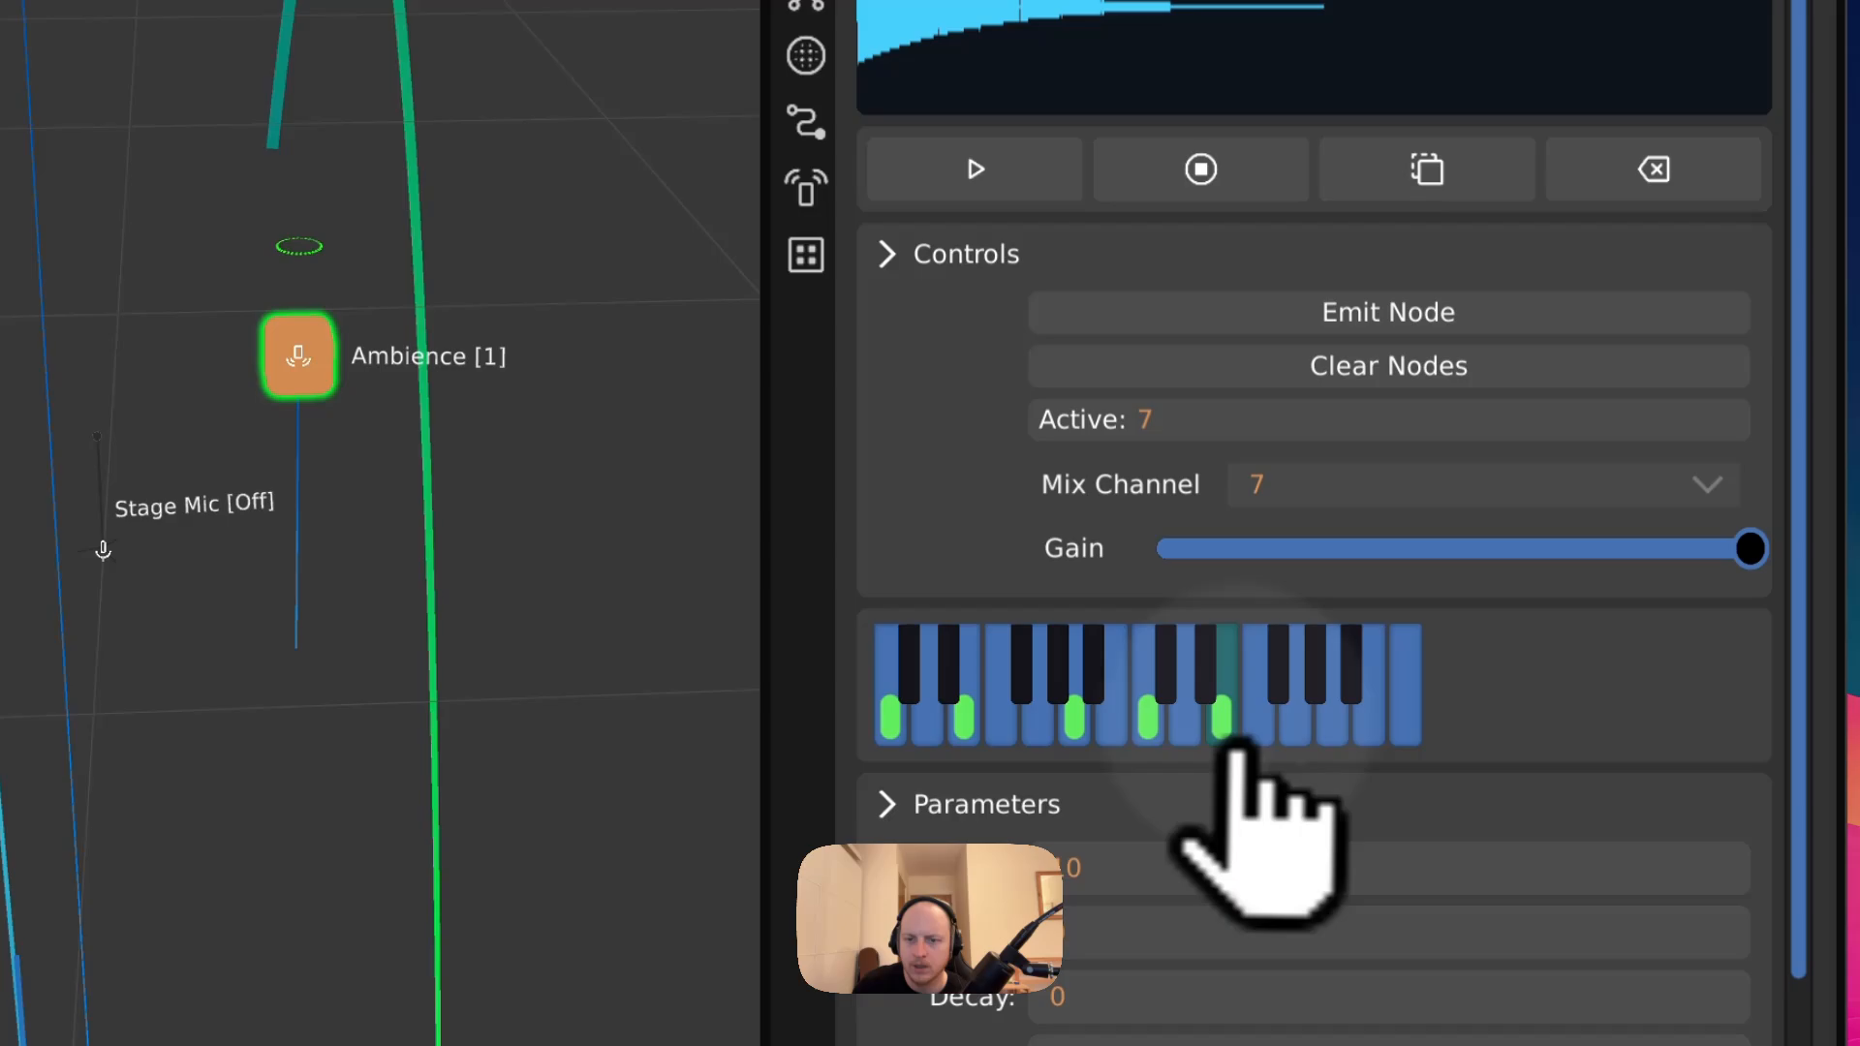
pyautogui.click(1296, 731)
pyautogui.click(1216, 228)
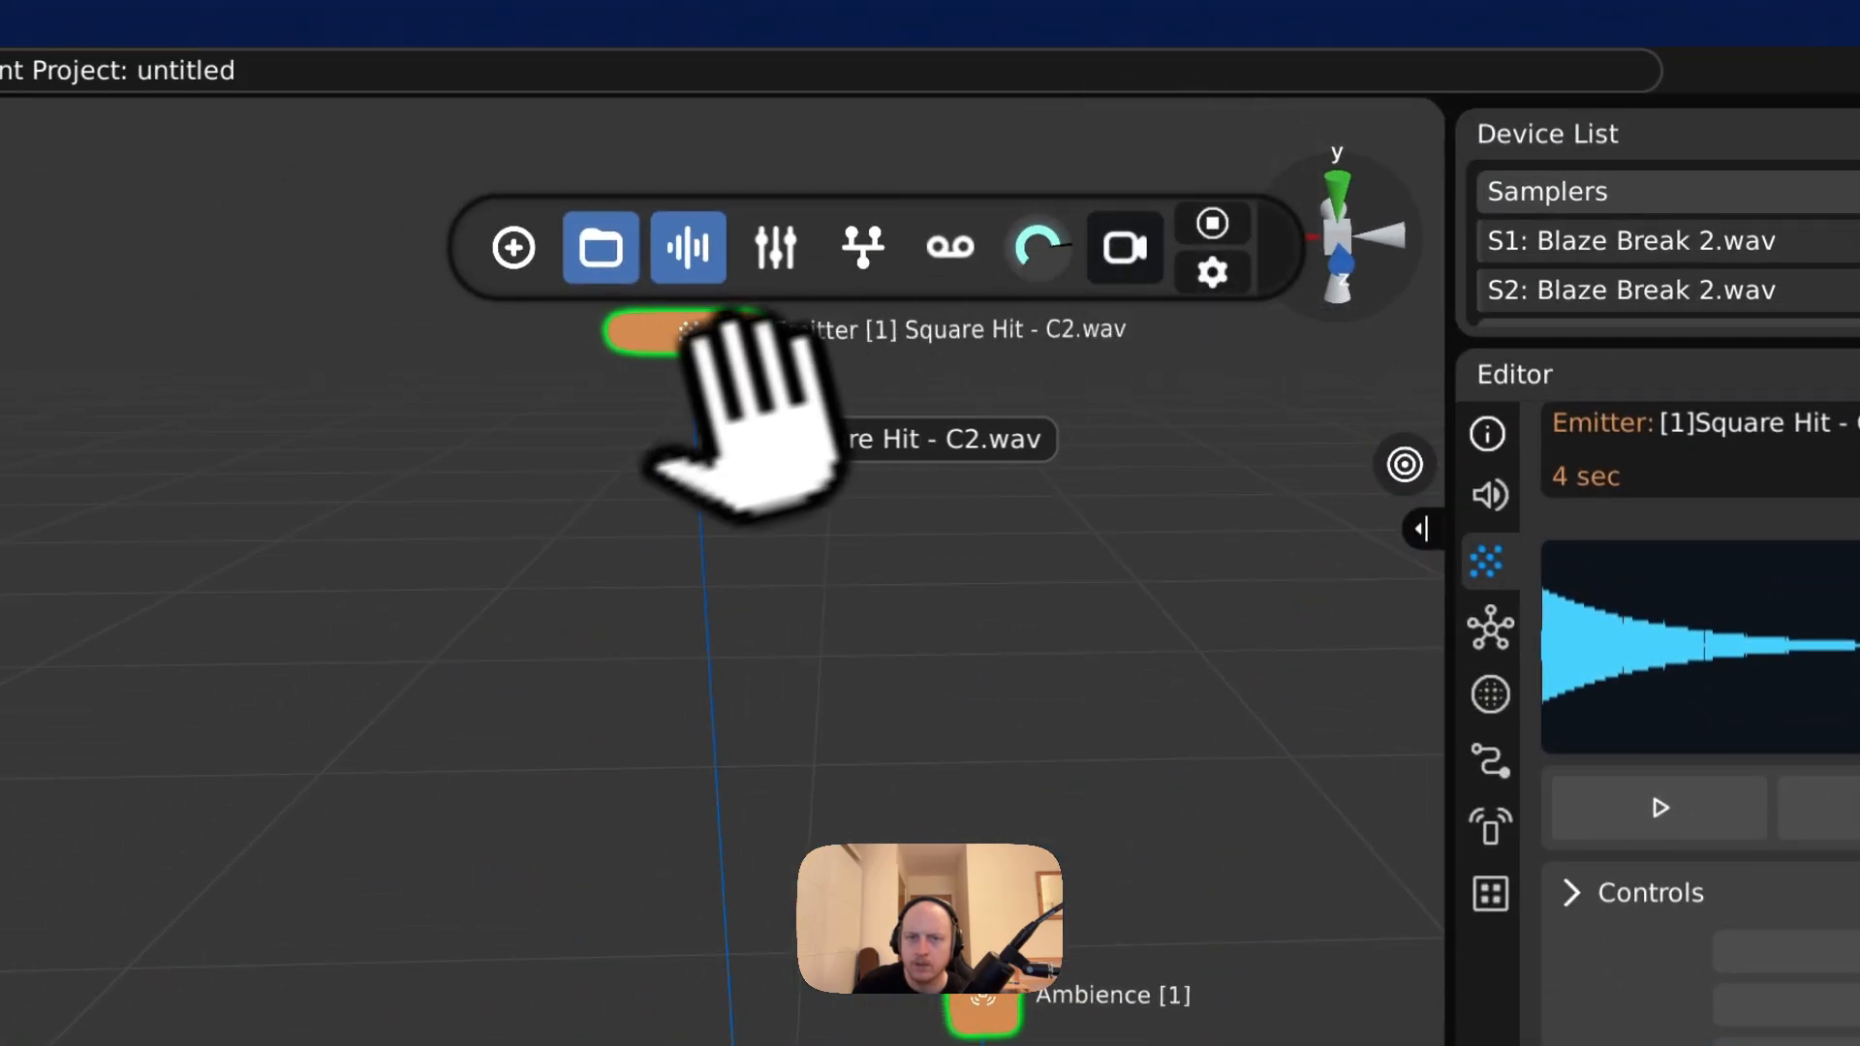
# - Reposition Emitter 1 in the scene and emit more nodes using the enabled notes
pyautogui.moveTo(731, 329); pyautogui.dragTo(692, 397)
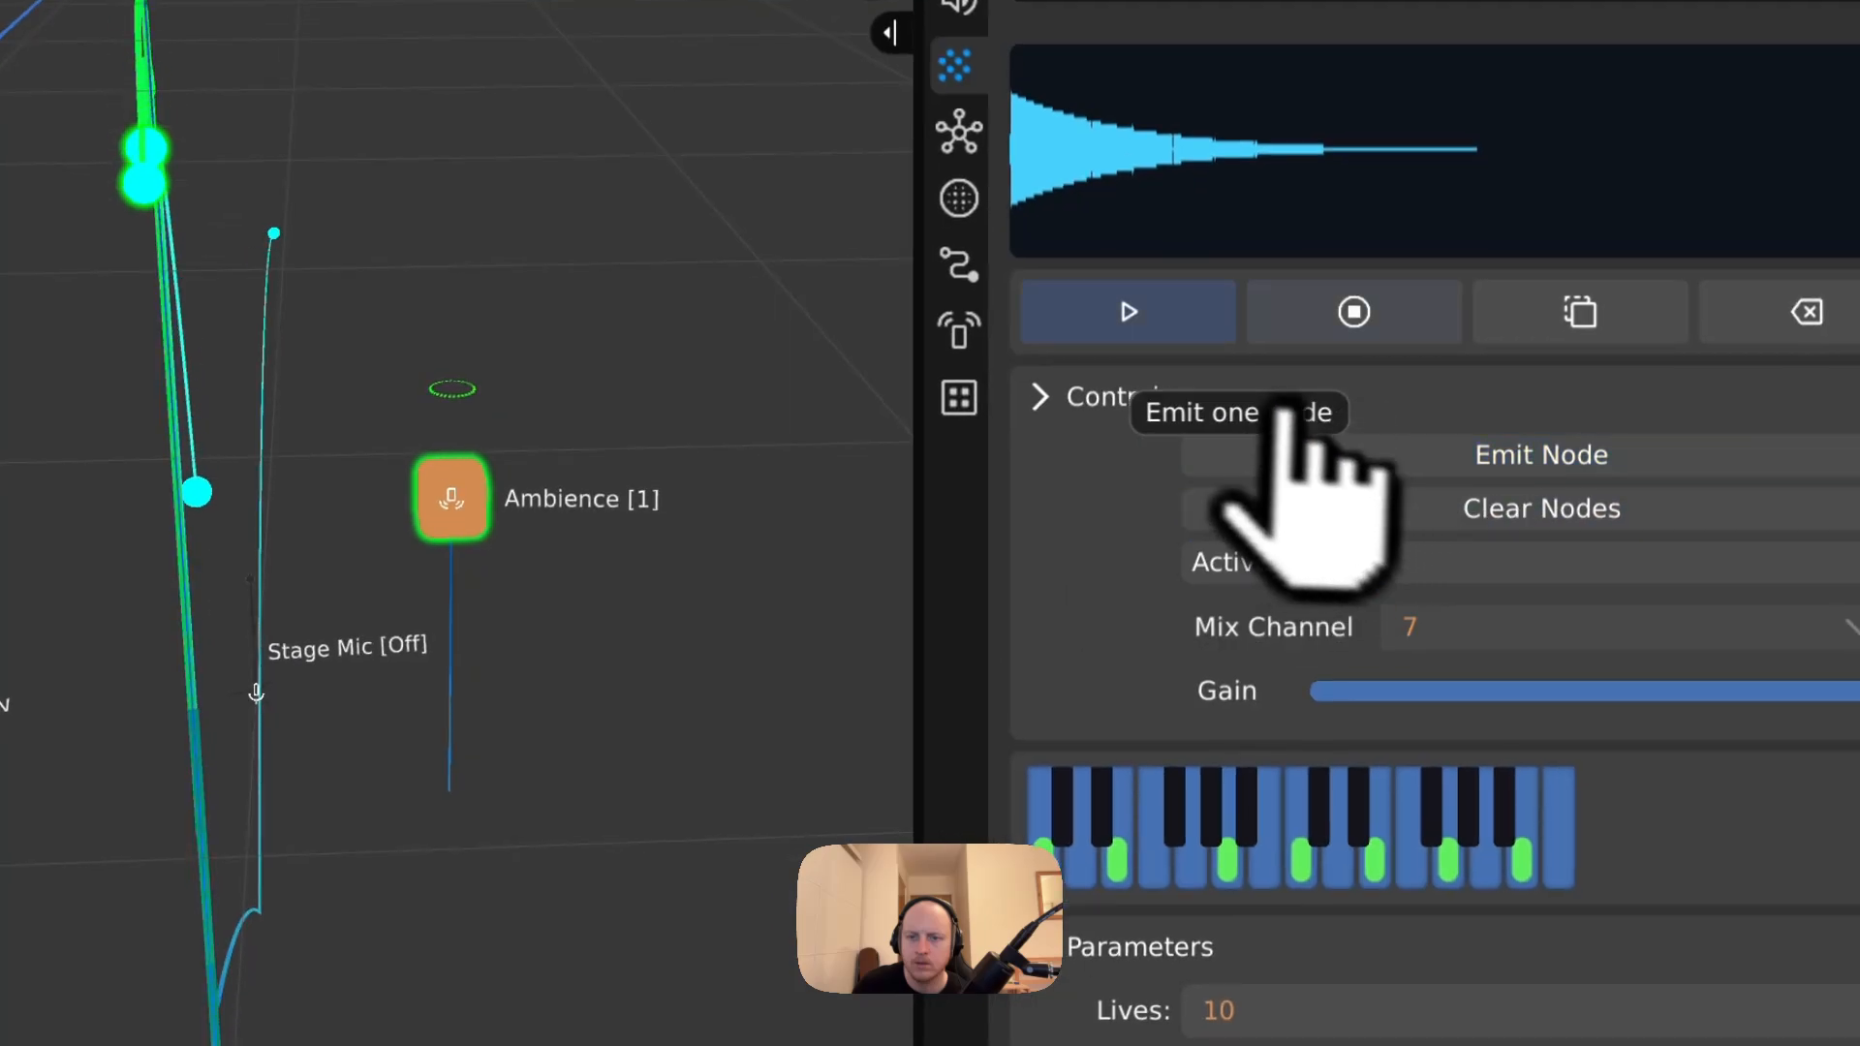
pyautogui.click(1660, 808)
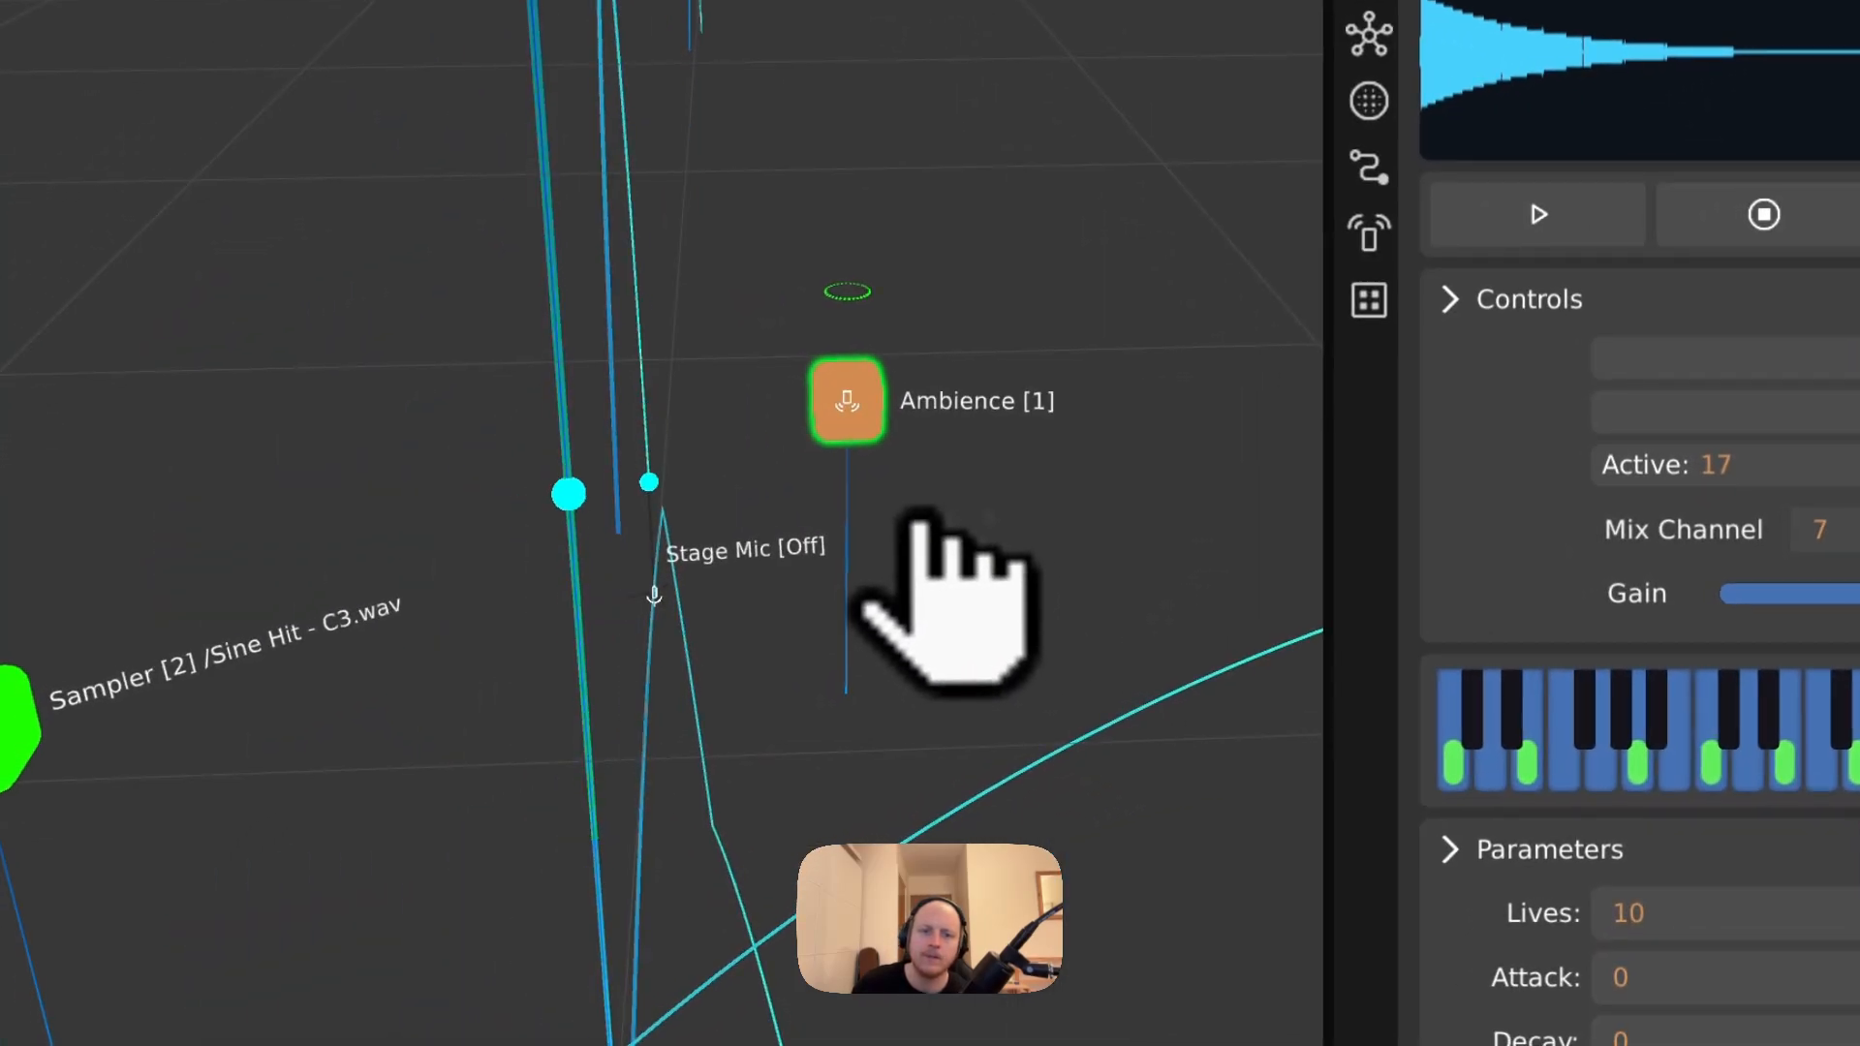
# - Open the mixer to look at its Summing Mixer channels, then close it
pyautogui.press('m')
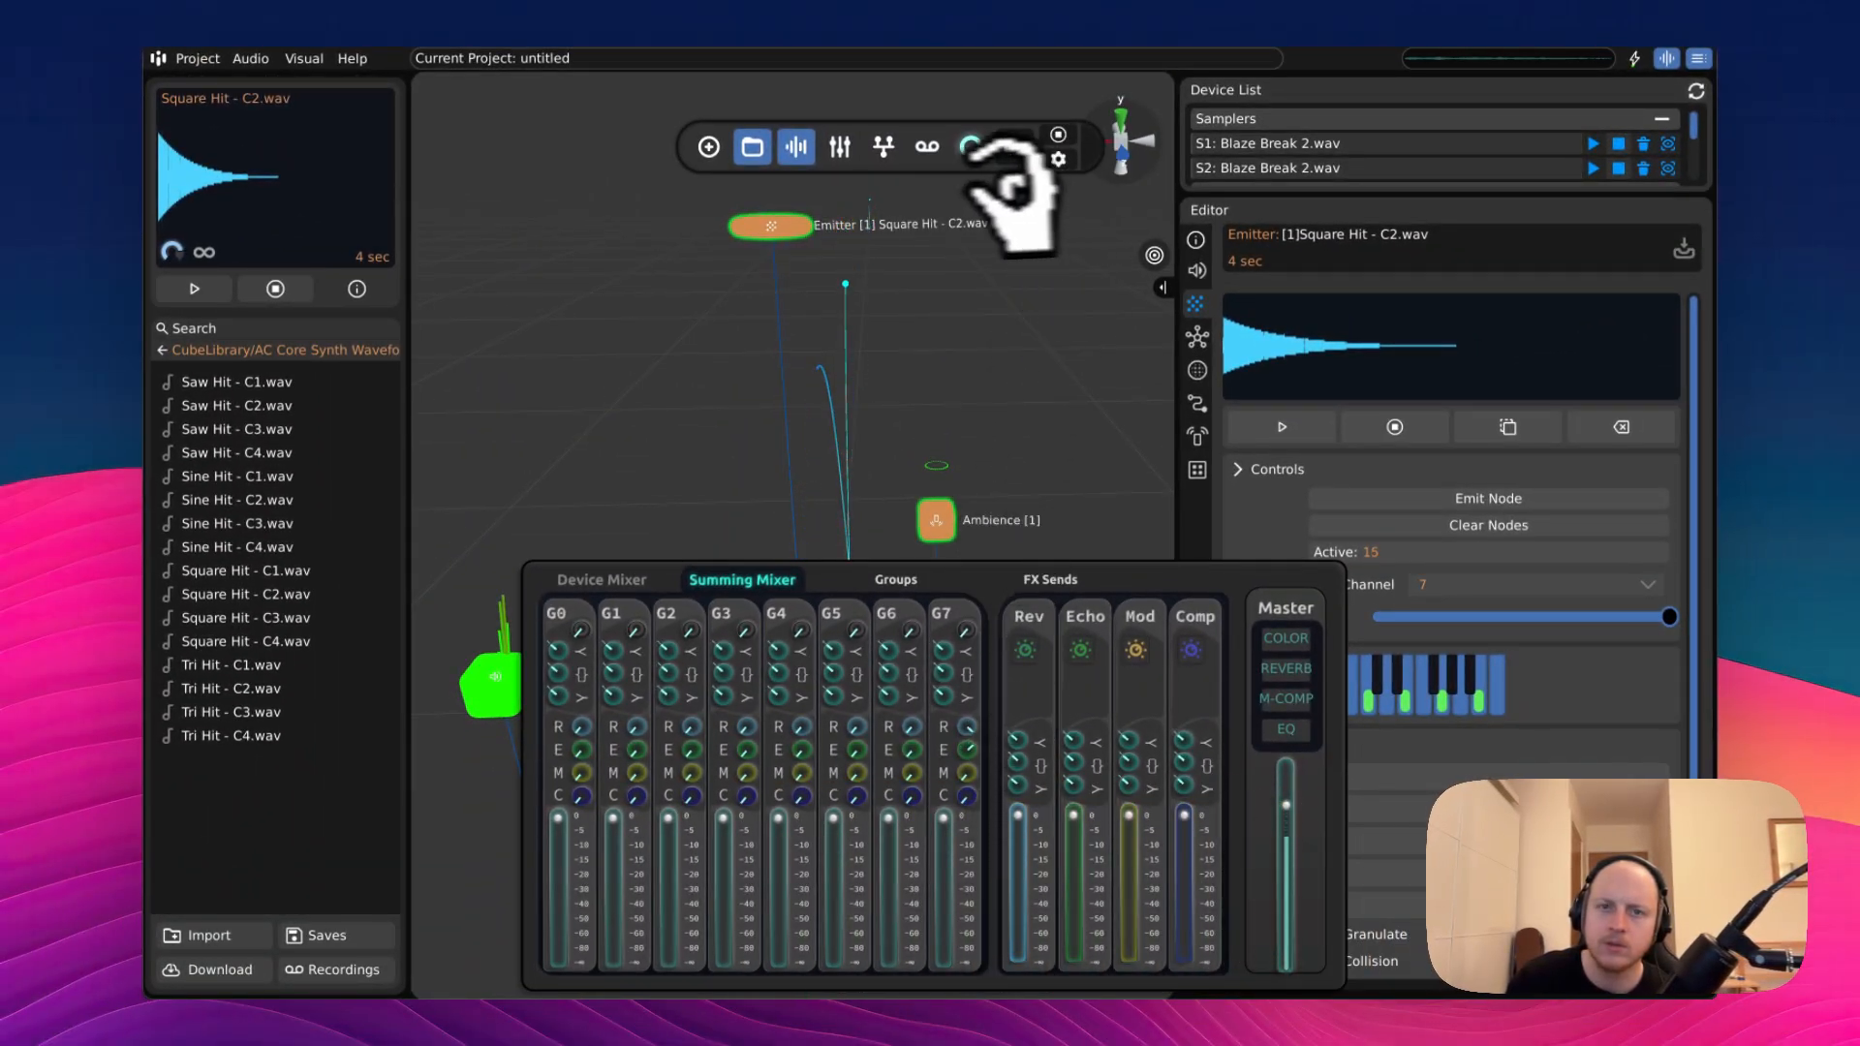
pyautogui.moveTo(1012, 310); pyautogui.dragTo(627, 283)
pyautogui.press('m')
# - Fly around the scene to examine the nodes bouncing beneath Emitter 1 from several sides
pyautogui.press('a')
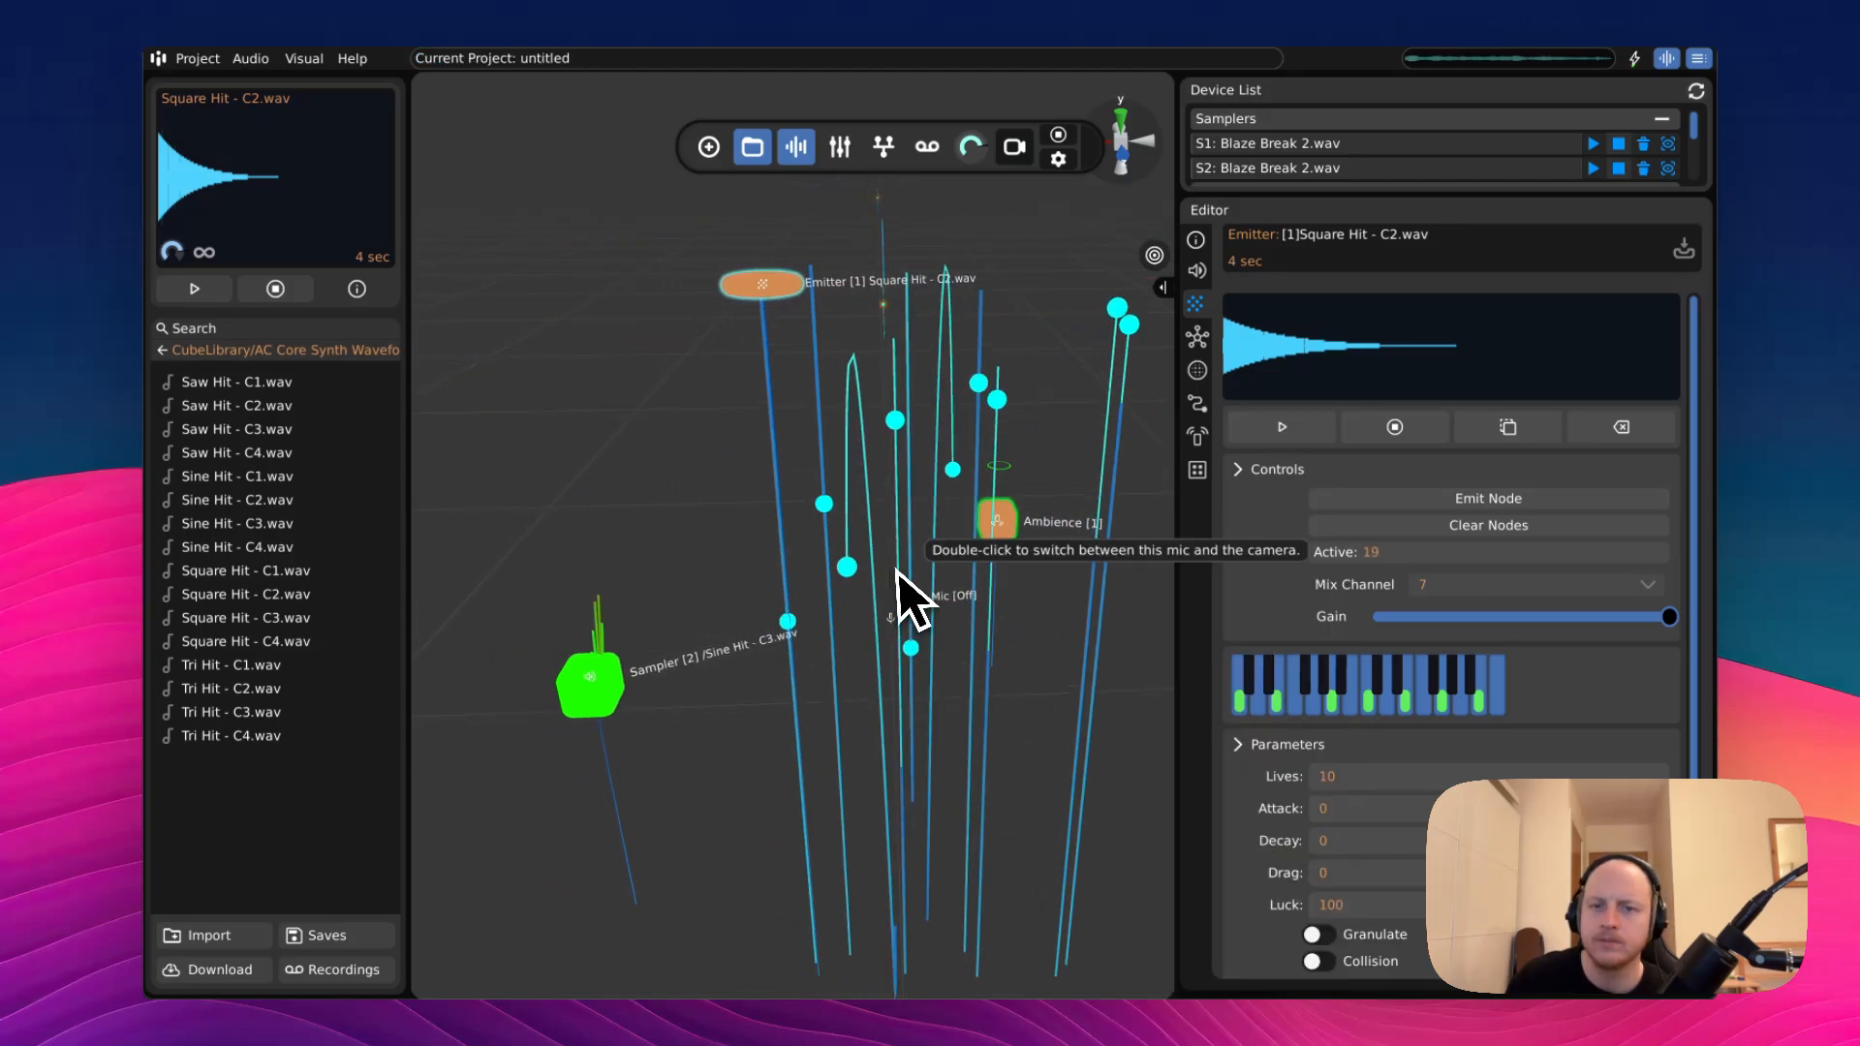
pyautogui.press('q')
pyautogui.press('d')
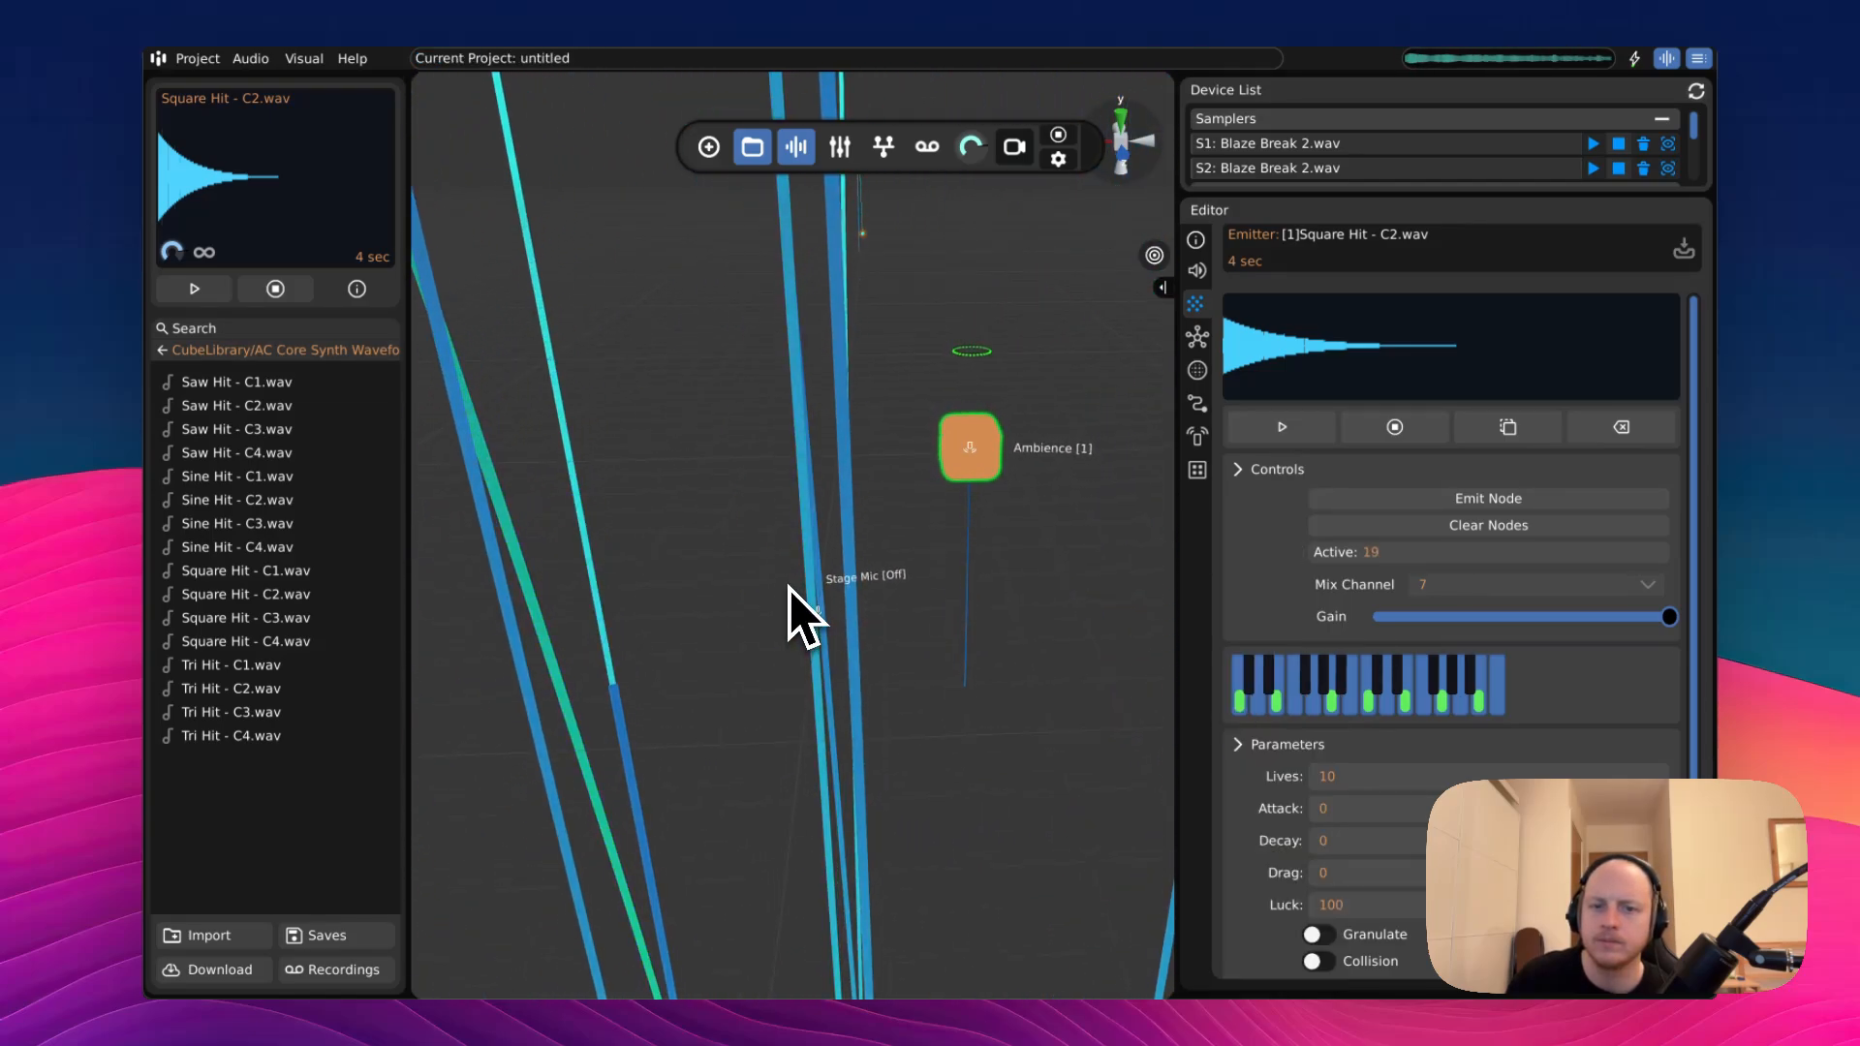
pyautogui.moveTo(790, 589); pyautogui.dragTo(932, 509, button='right')
pyautogui.press('s')
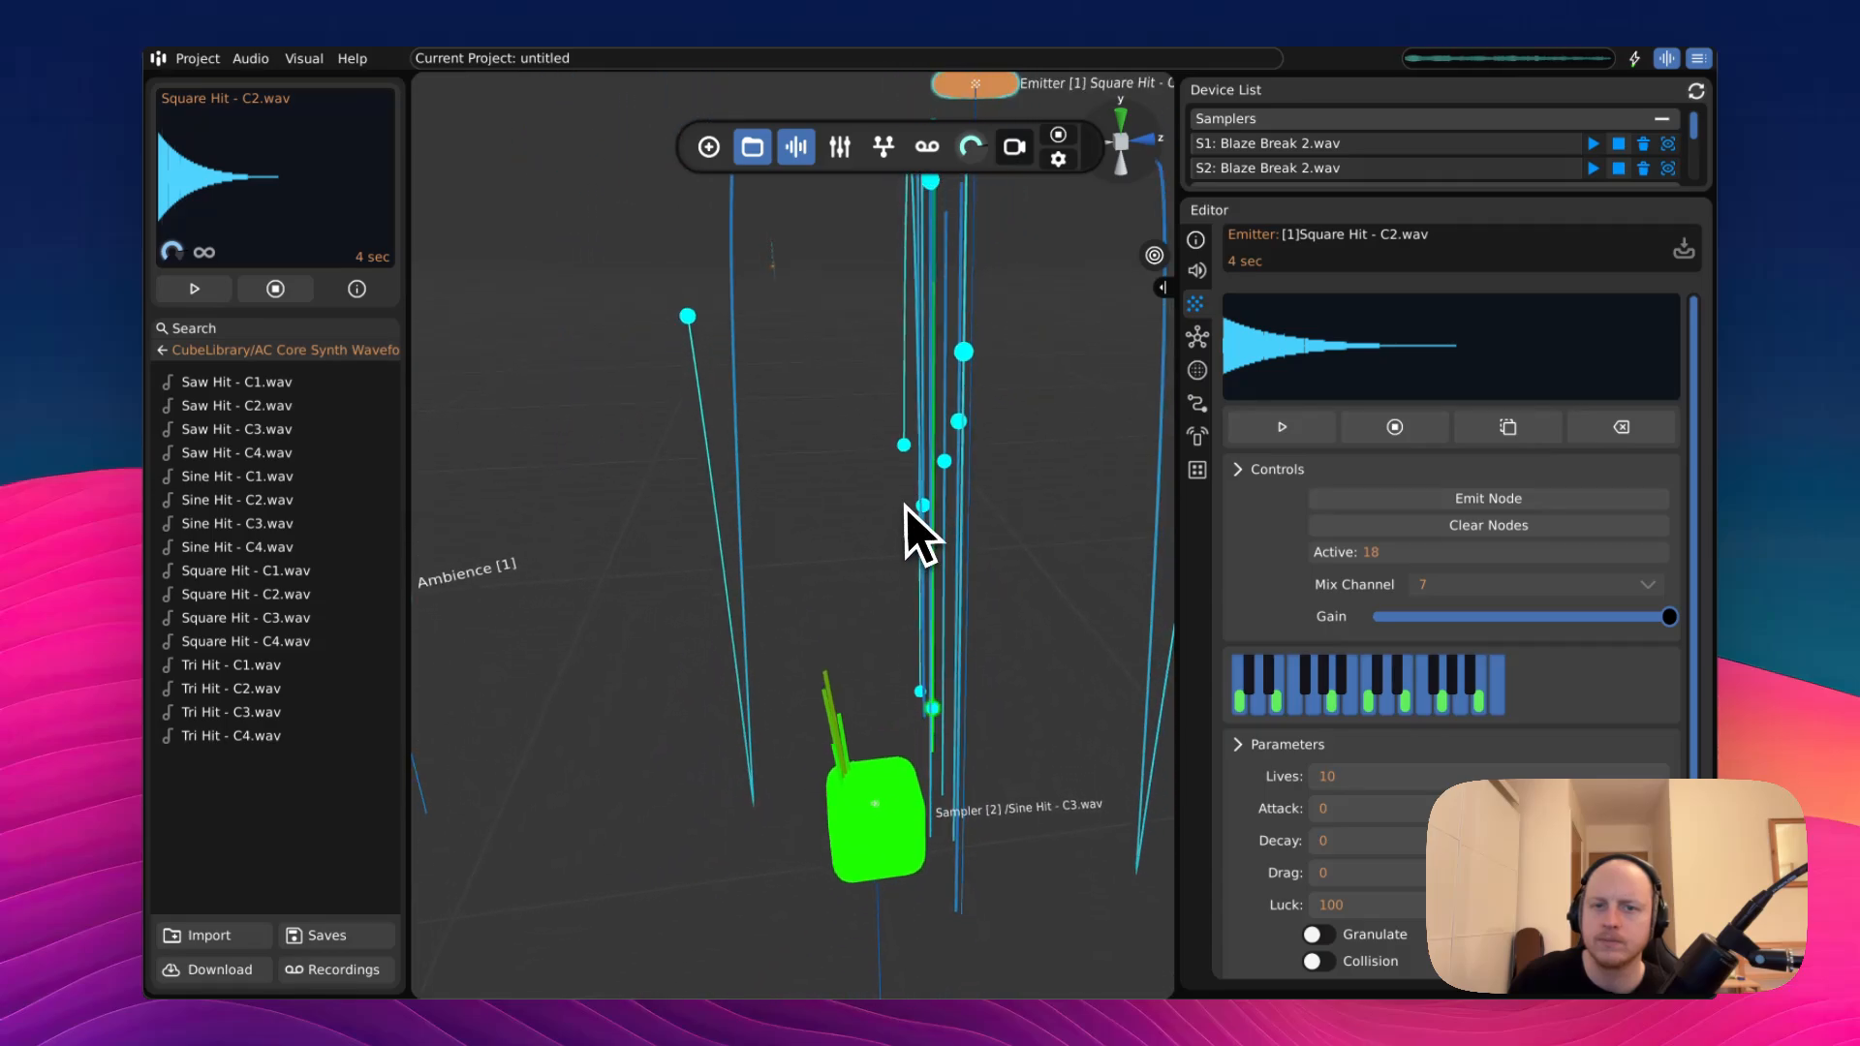
pyautogui.press('e')
pyautogui.moveTo(897, 368); pyautogui.dragTo(663, 348)
pyautogui.press('w')
pyautogui.scroll(3, 757, 489)
pyautogui.moveTo(756, 490); pyautogui.dragTo(942, 527, button='right')
pyautogui.press('s')
pyautogui.press('a')
pyautogui.press('s')
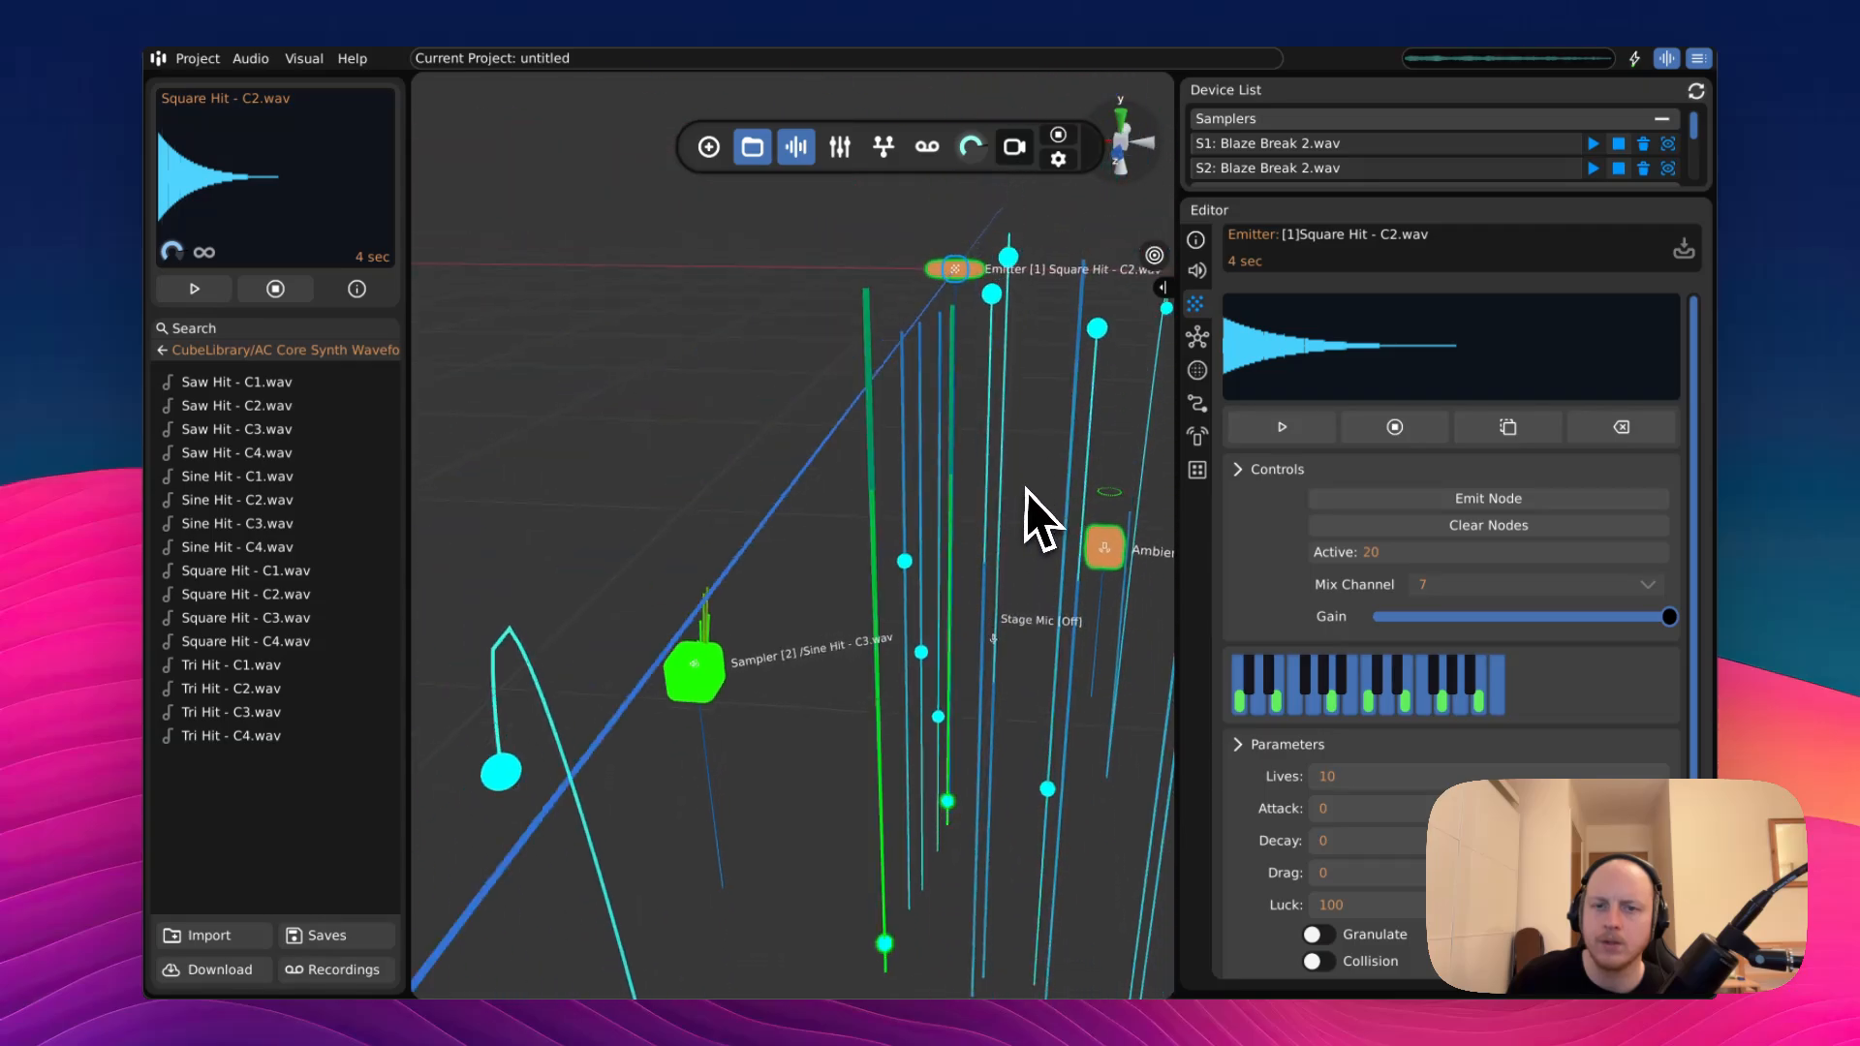
# - Lower Emitter 1 closer to the ground
pyautogui.press('e')
pyautogui.press('q')
pyautogui.moveTo(938, 550); pyautogui.dragTo(926, 635)
pyautogui.press('w')
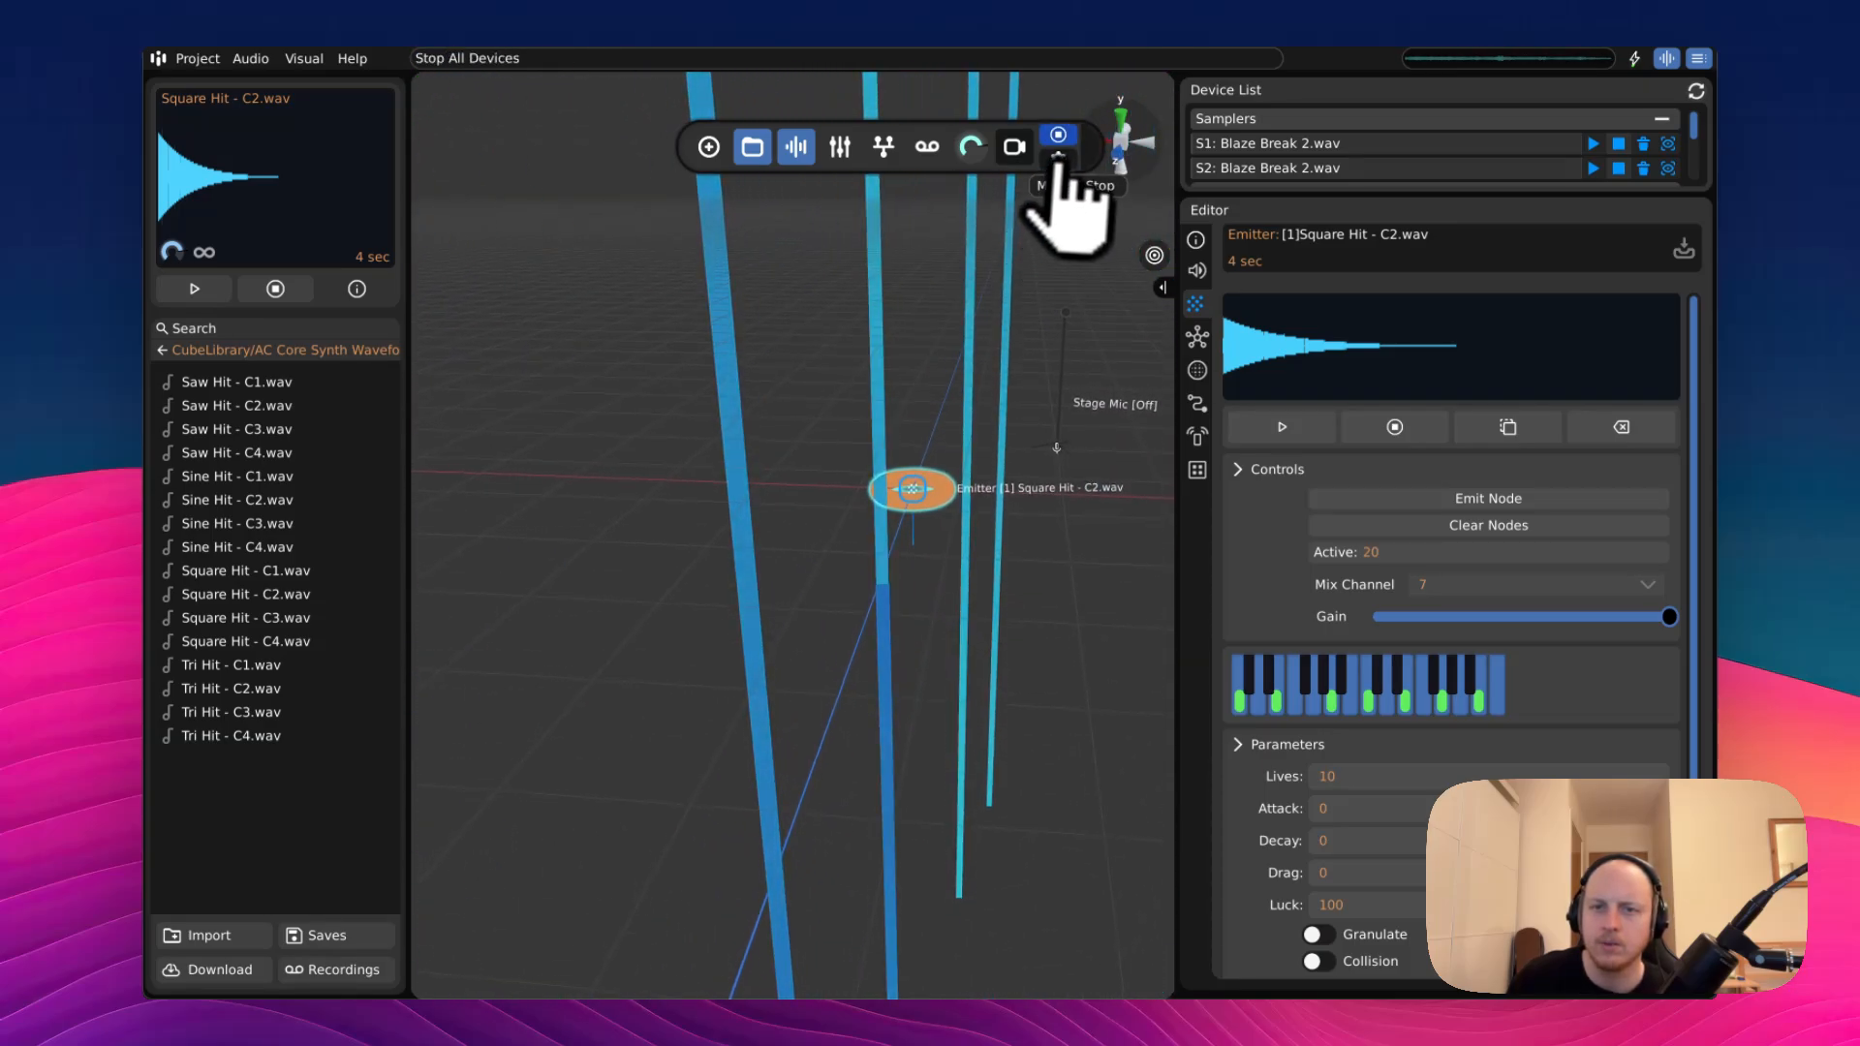
# - Stop all devices, then select Emitter 1 and raise it near the stage mic
pyautogui.click(1058, 134)
pyautogui.press('w')
pyautogui.press('d')
pyautogui.click(627, 643)
pyautogui.moveTo(632, 664); pyautogui.dragTo(596, 484)
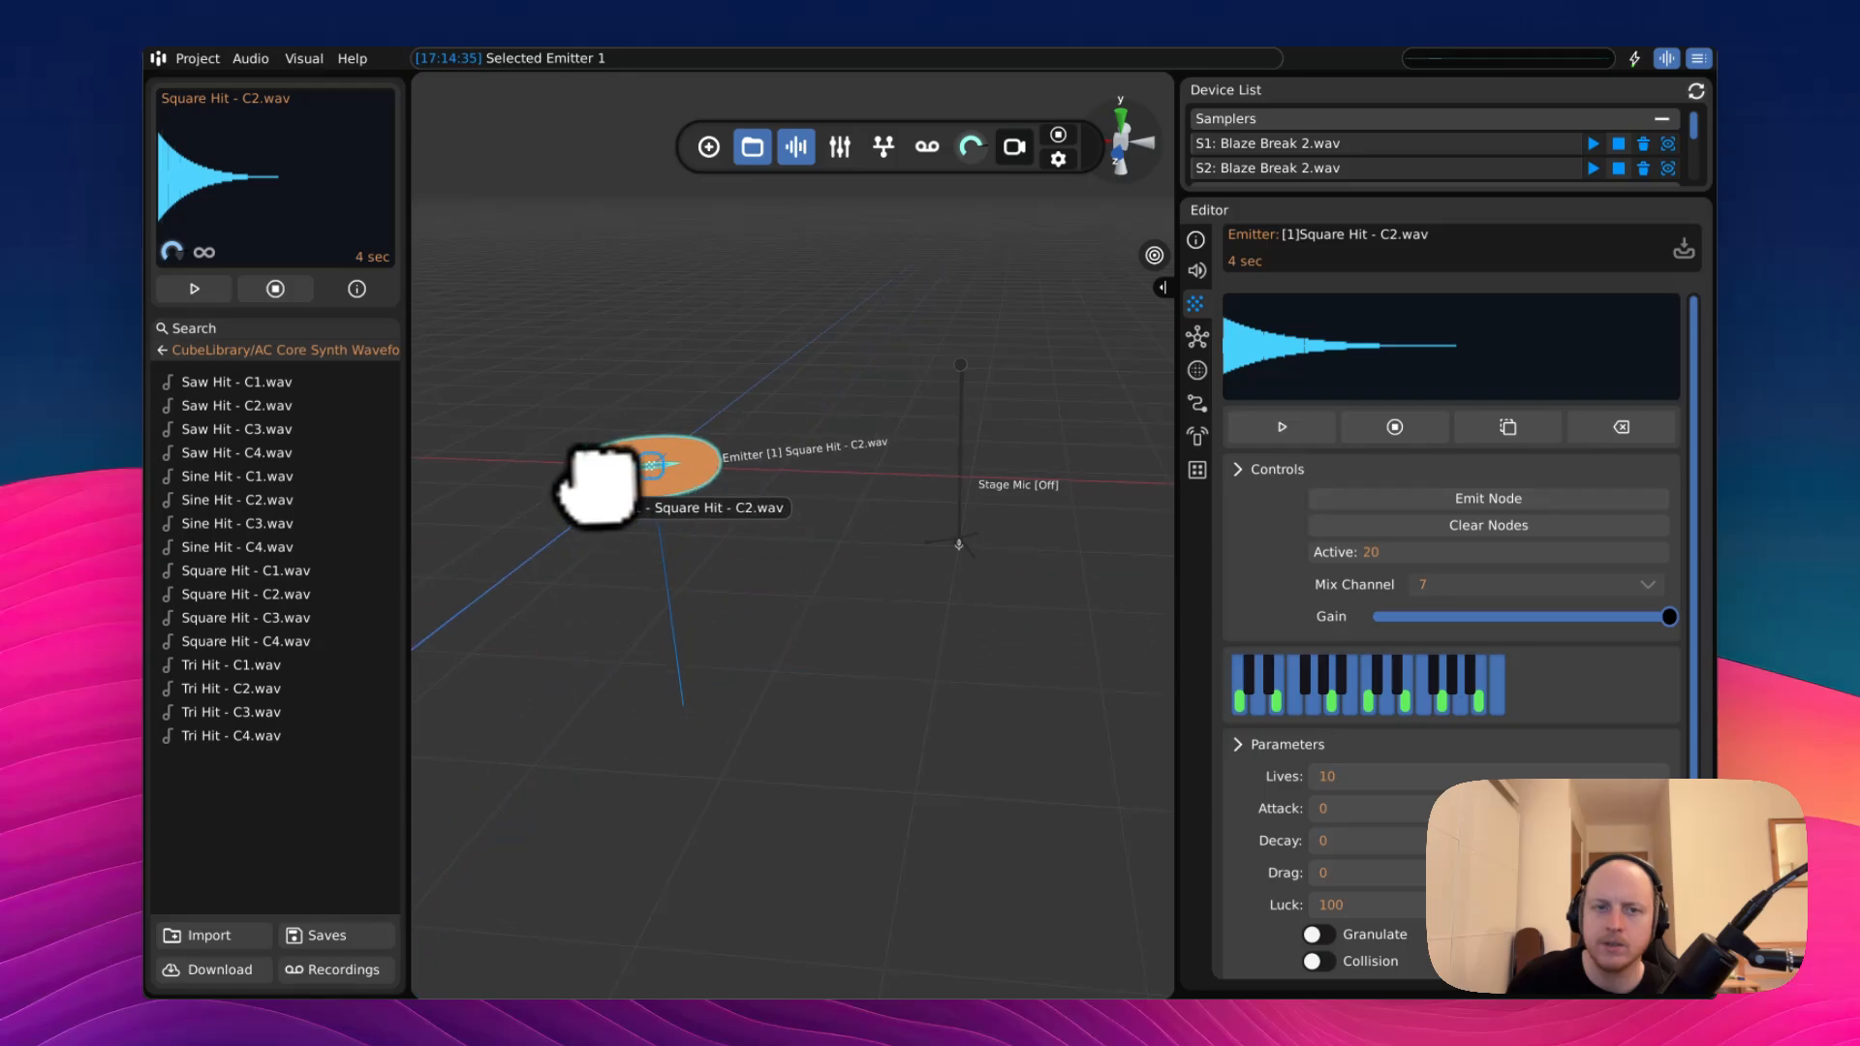
# - Add a ticker device to the scene and position it above the ground near Emitter 1
pyautogui.moveTo(1177, 171); pyautogui.dragTo(1346, 166)
pyautogui.click(708, 146)
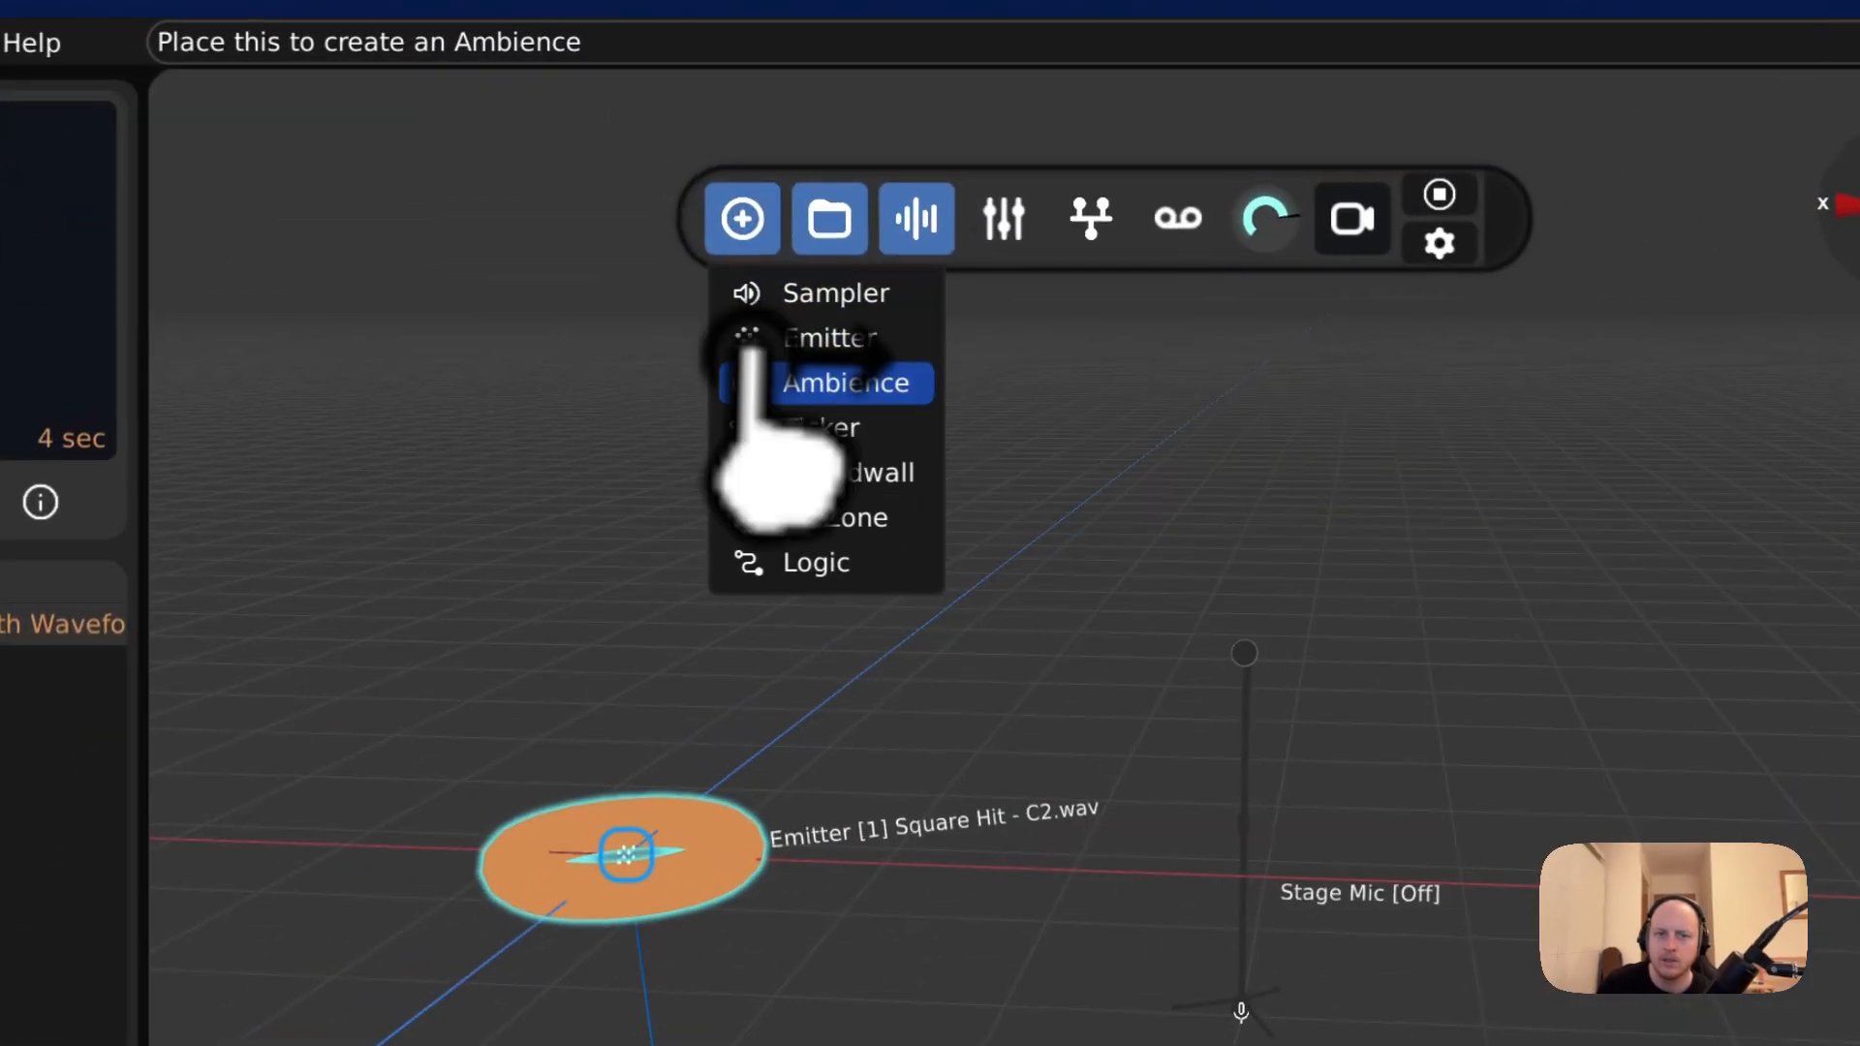
pyautogui.moveTo(755, 250); pyautogui.dragTo(861, 553)
pyautogui.moveTo(1191, 834); pyautogui.dragTo(1202, 839)
pyautogui.moveTo(1196, 593); pyautogui.dragTo(513, 236)
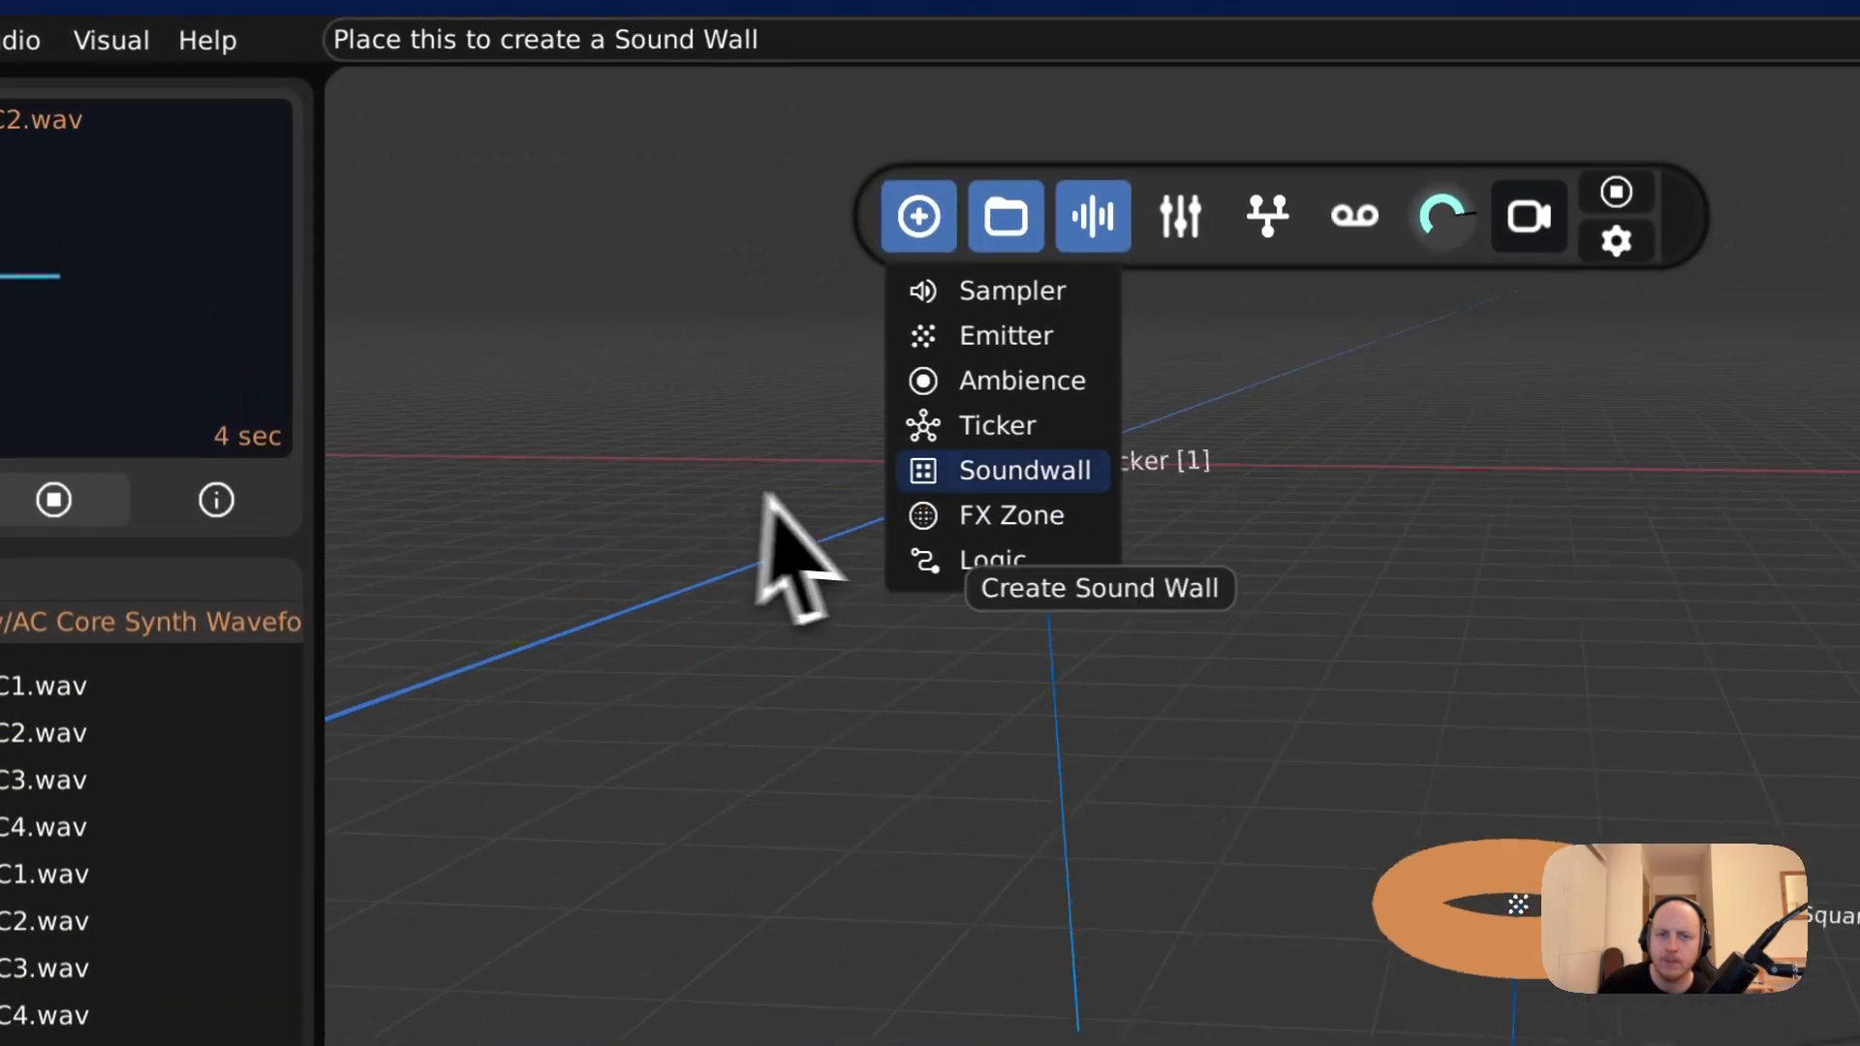
# - Close the device list and connect Ticker 1 to Emitter 1
pyautogui.click(920, 216)
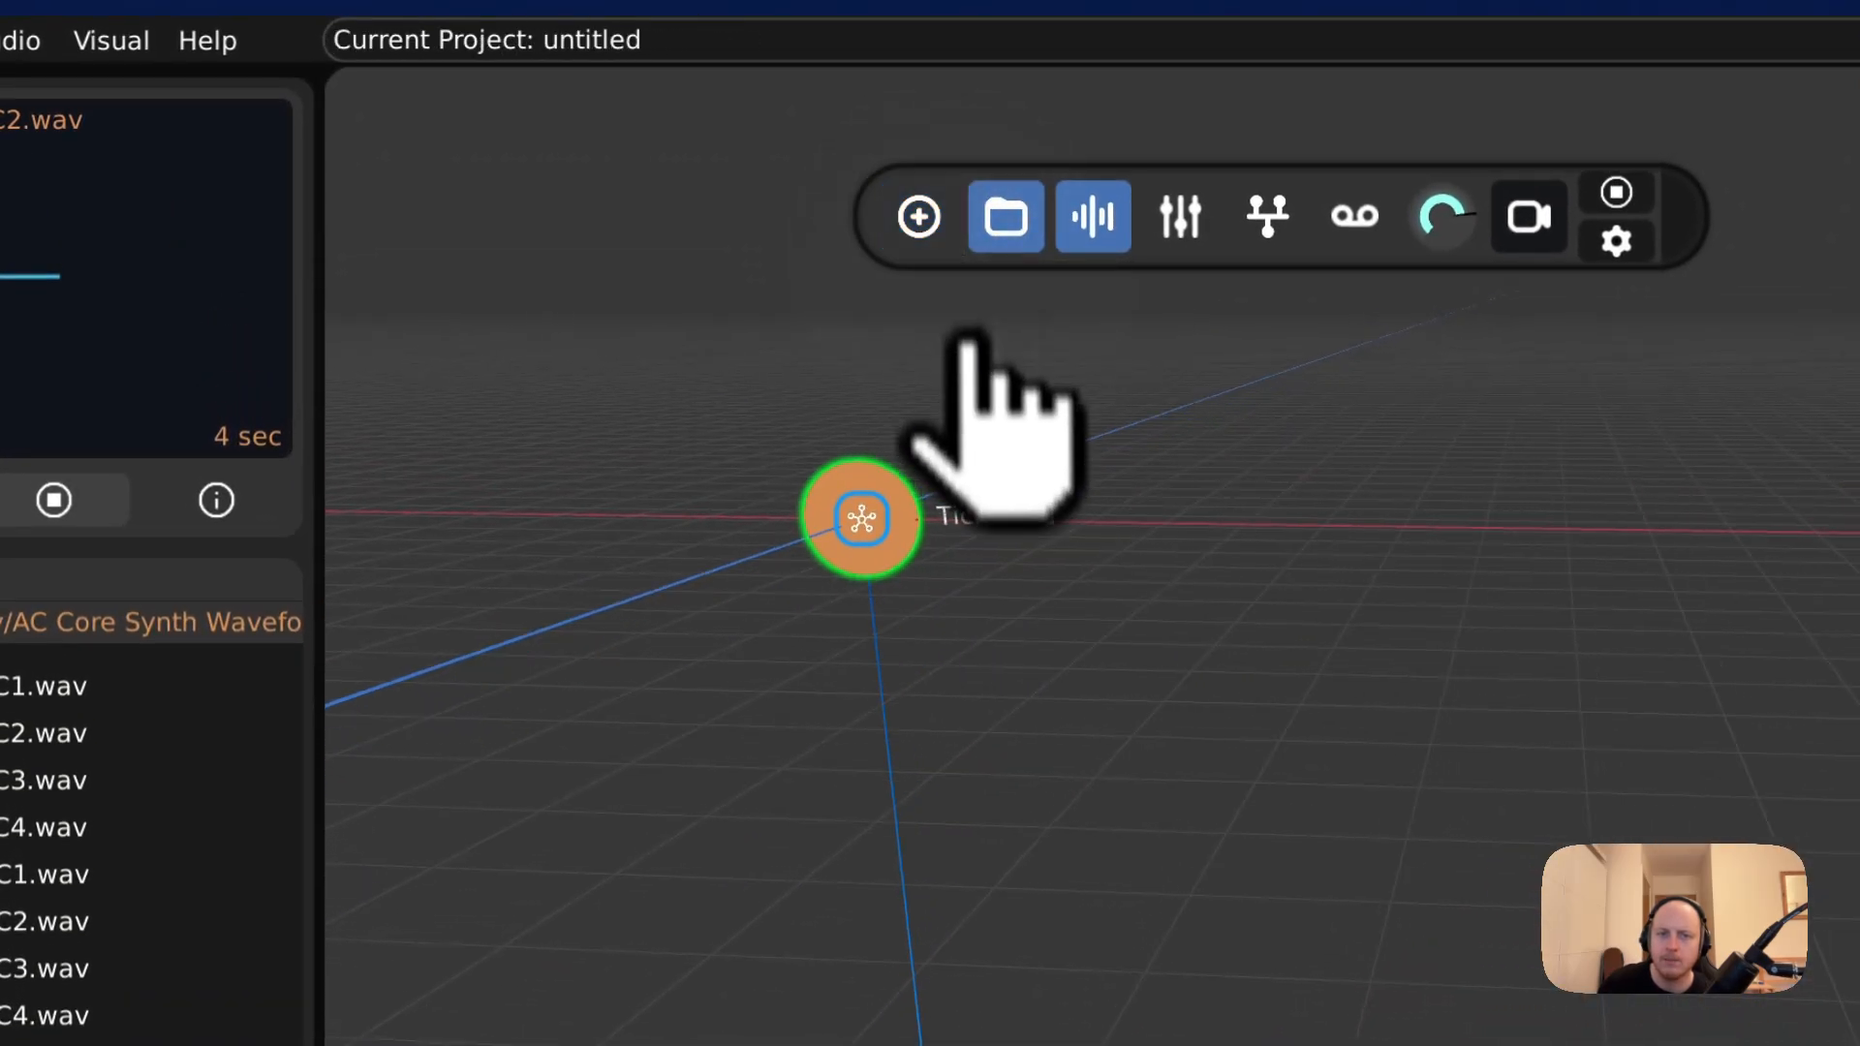
pyautogui.click(780, 502)
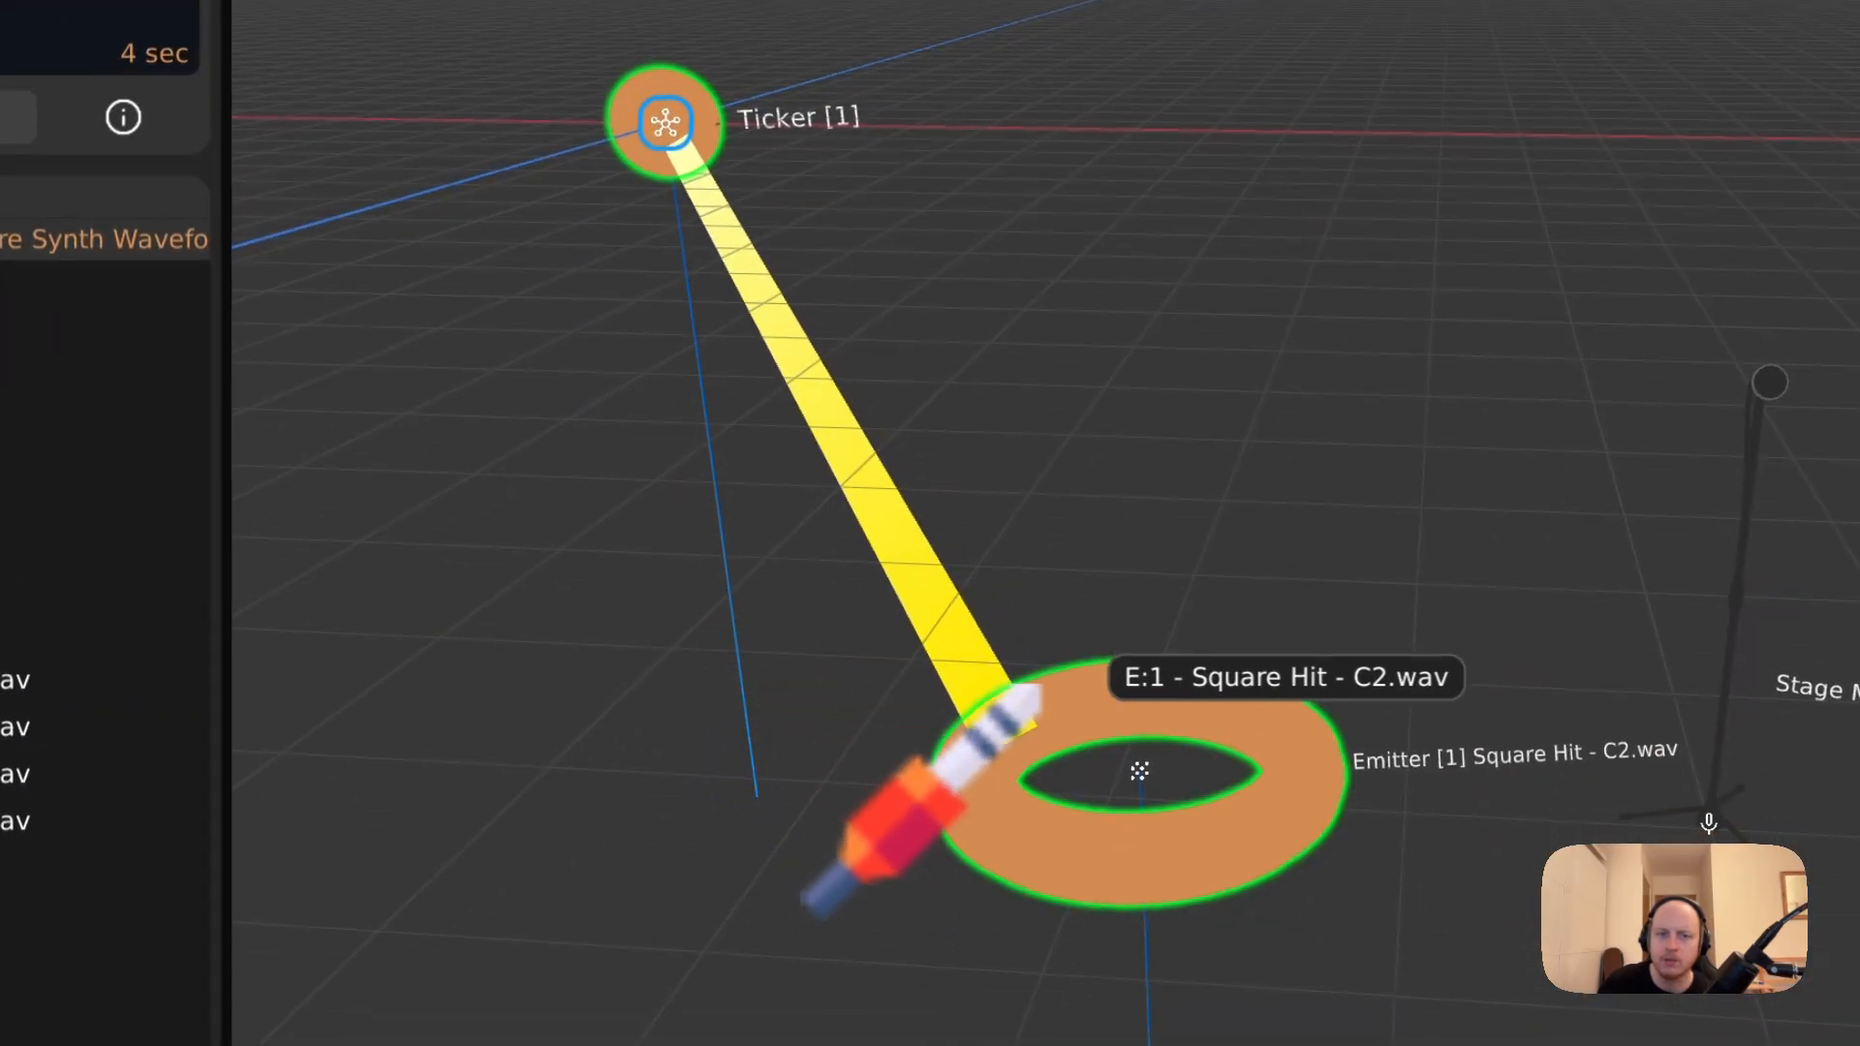
pyautogui.click(1015, 715)
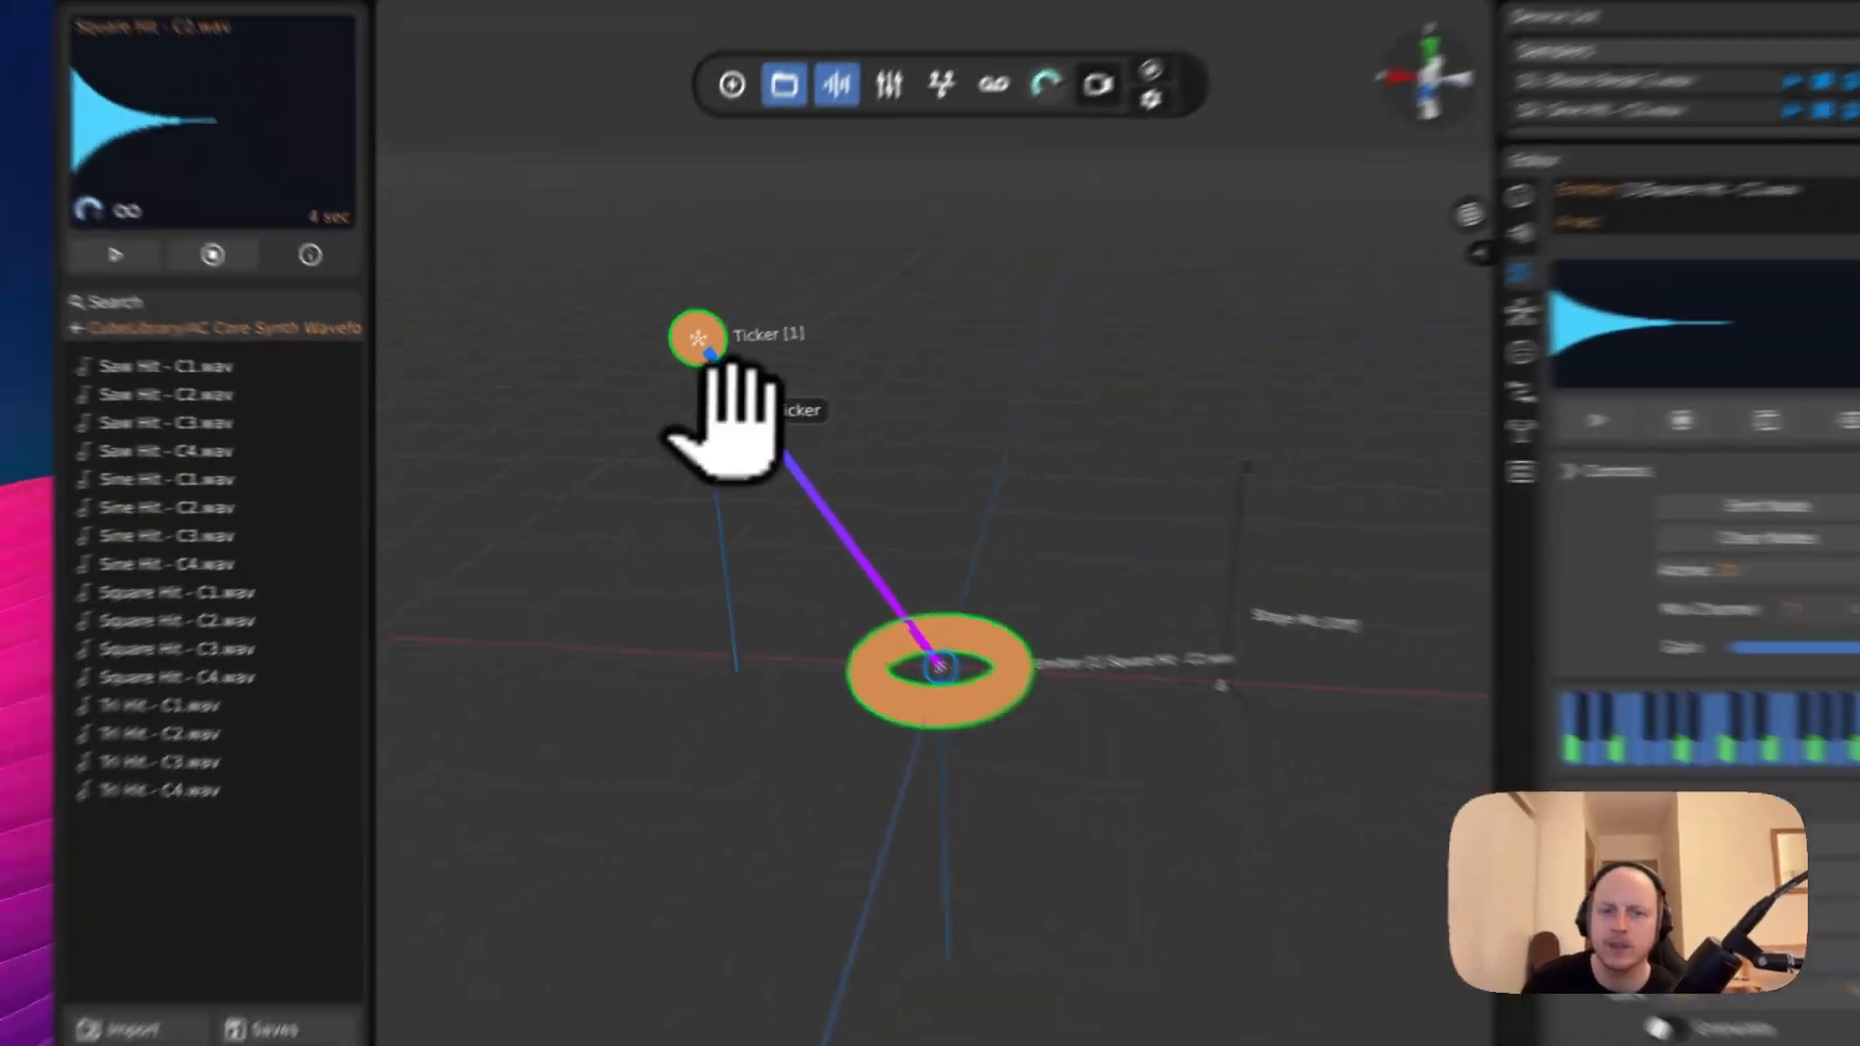
# - Start Ticker 1 and set its tick interval to 1 second
pyautogui.click(665, 123)
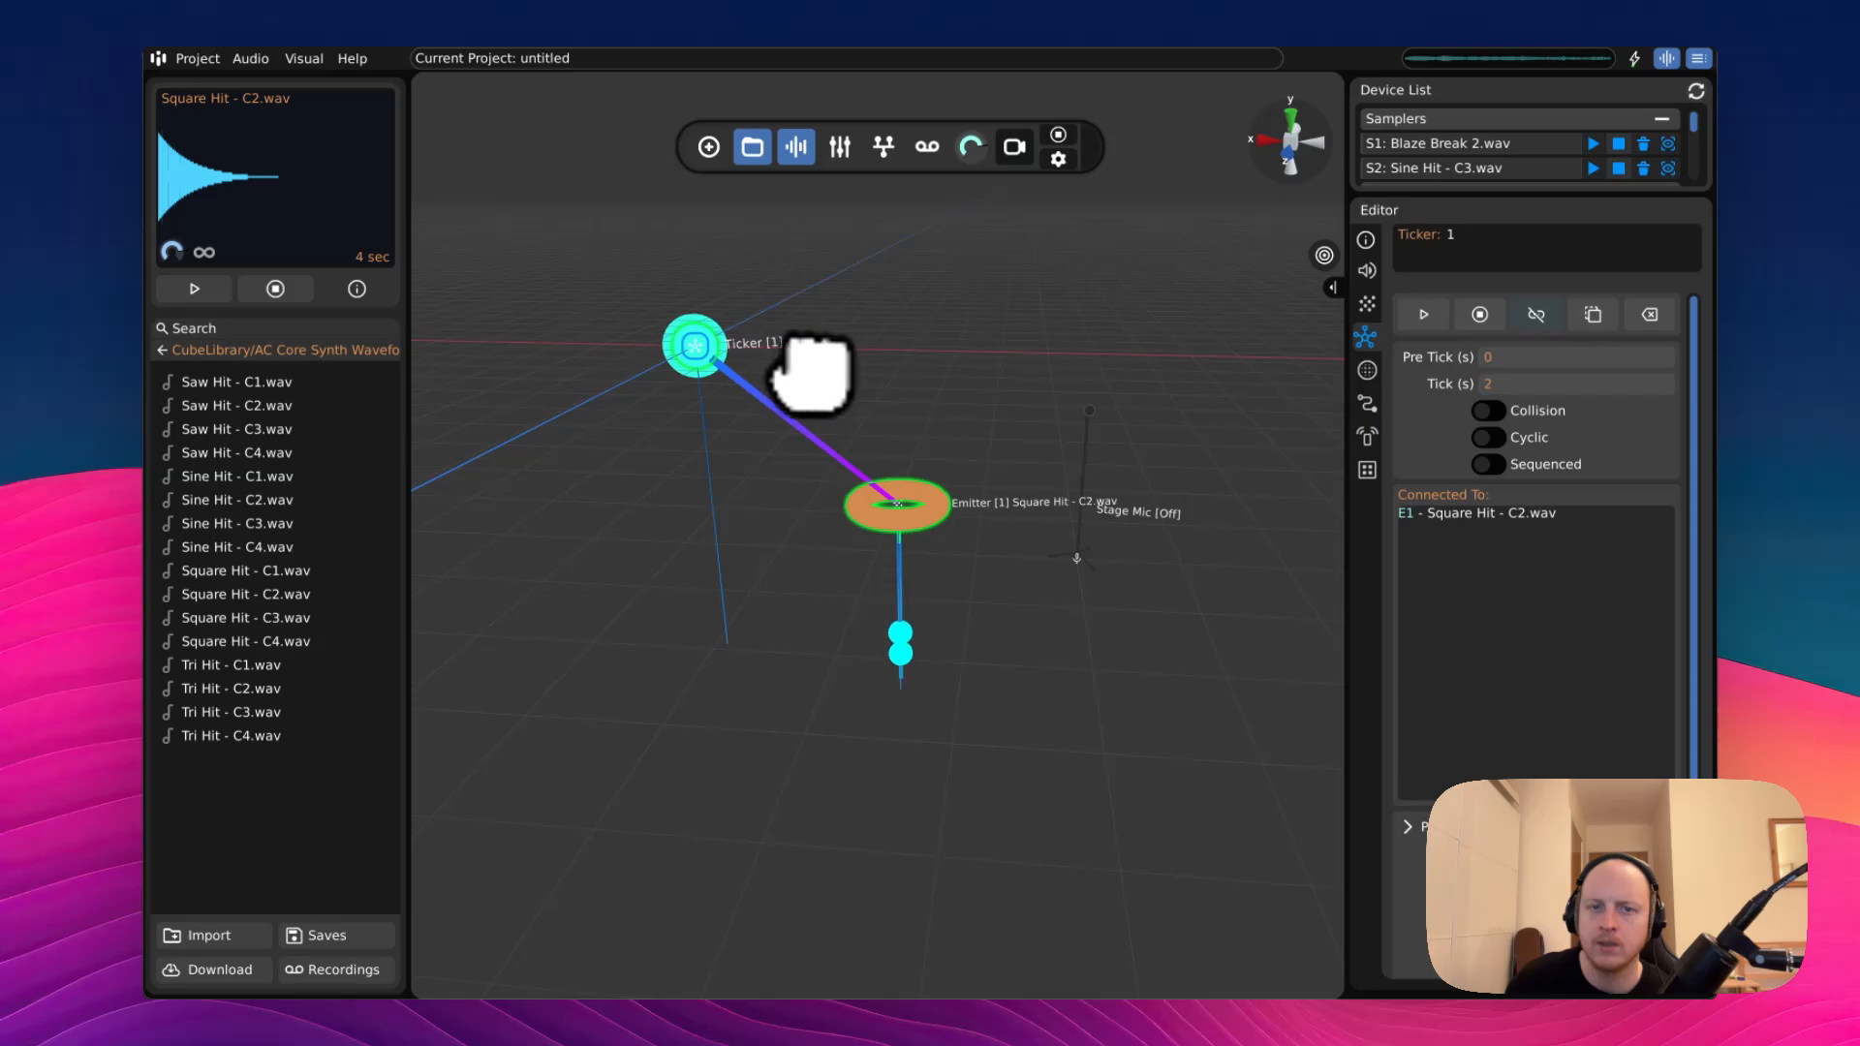
pyautogui.click(1507, 384)
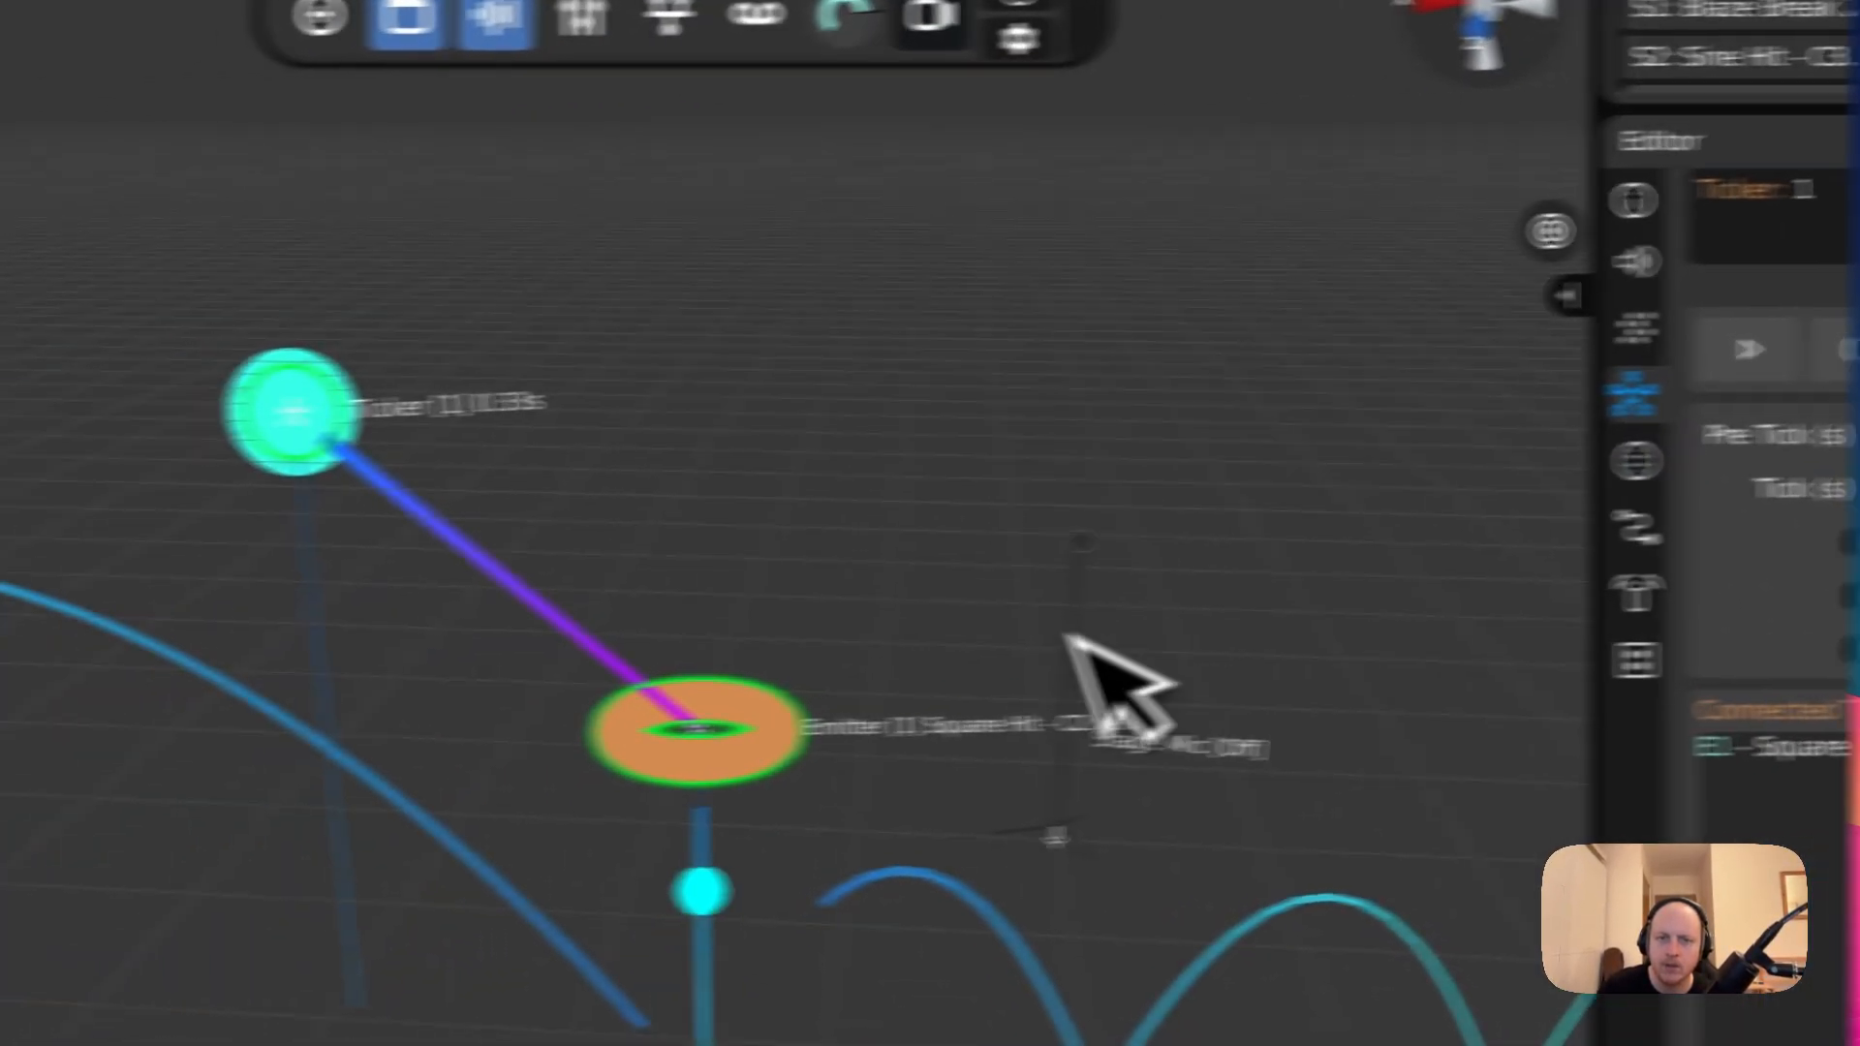
# - Connect Ticker 1 to Sampler 2 as a second target alongside Emitter 1
pyautogui.moveTo(201, 764); pyautogui.dragTo(239, 578)
pyautogui.moveTo(976, 520); pyautogui.dragTo(804, 407)
pyautogui.scroll(-4, 950, 747)
pyautogui.moveTo(802, 406); pyautogui.dragTo(863, 701, button='right')
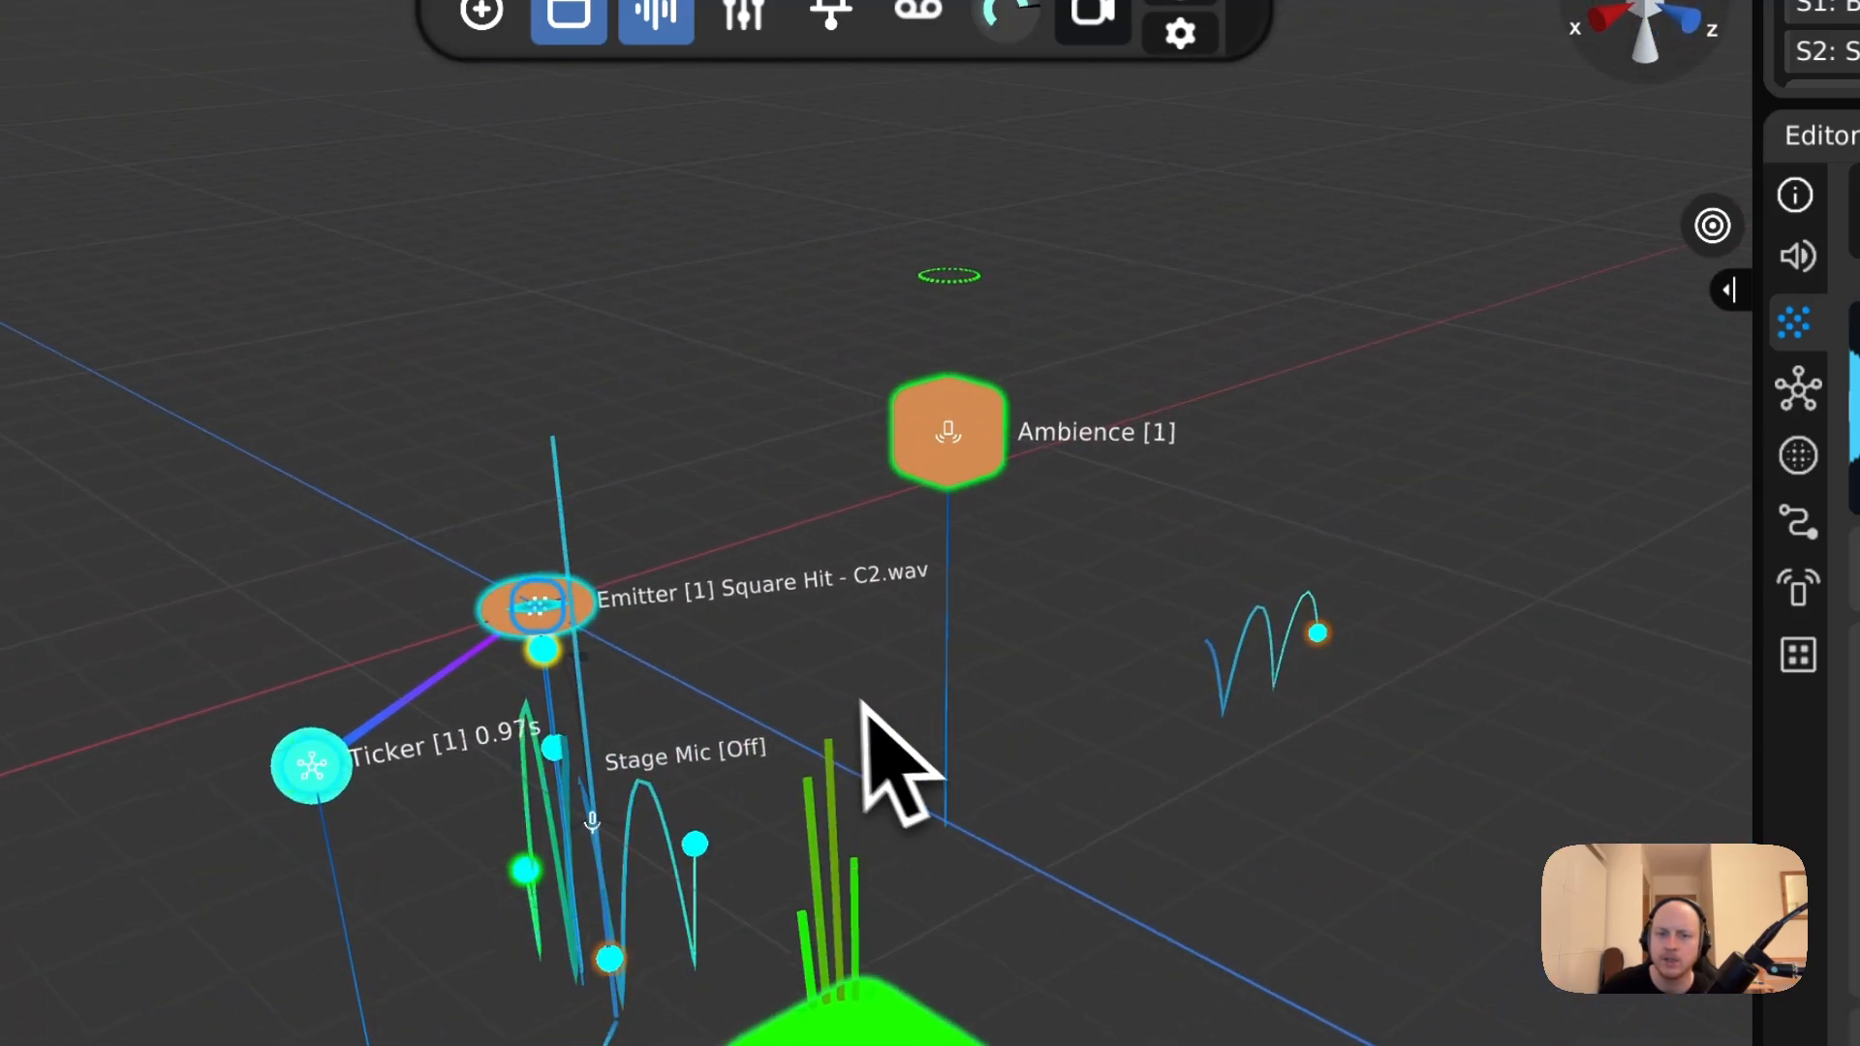
pyautogui.moveTo(504, 833); pyautogui.dragTo(592, 833, button='middle')
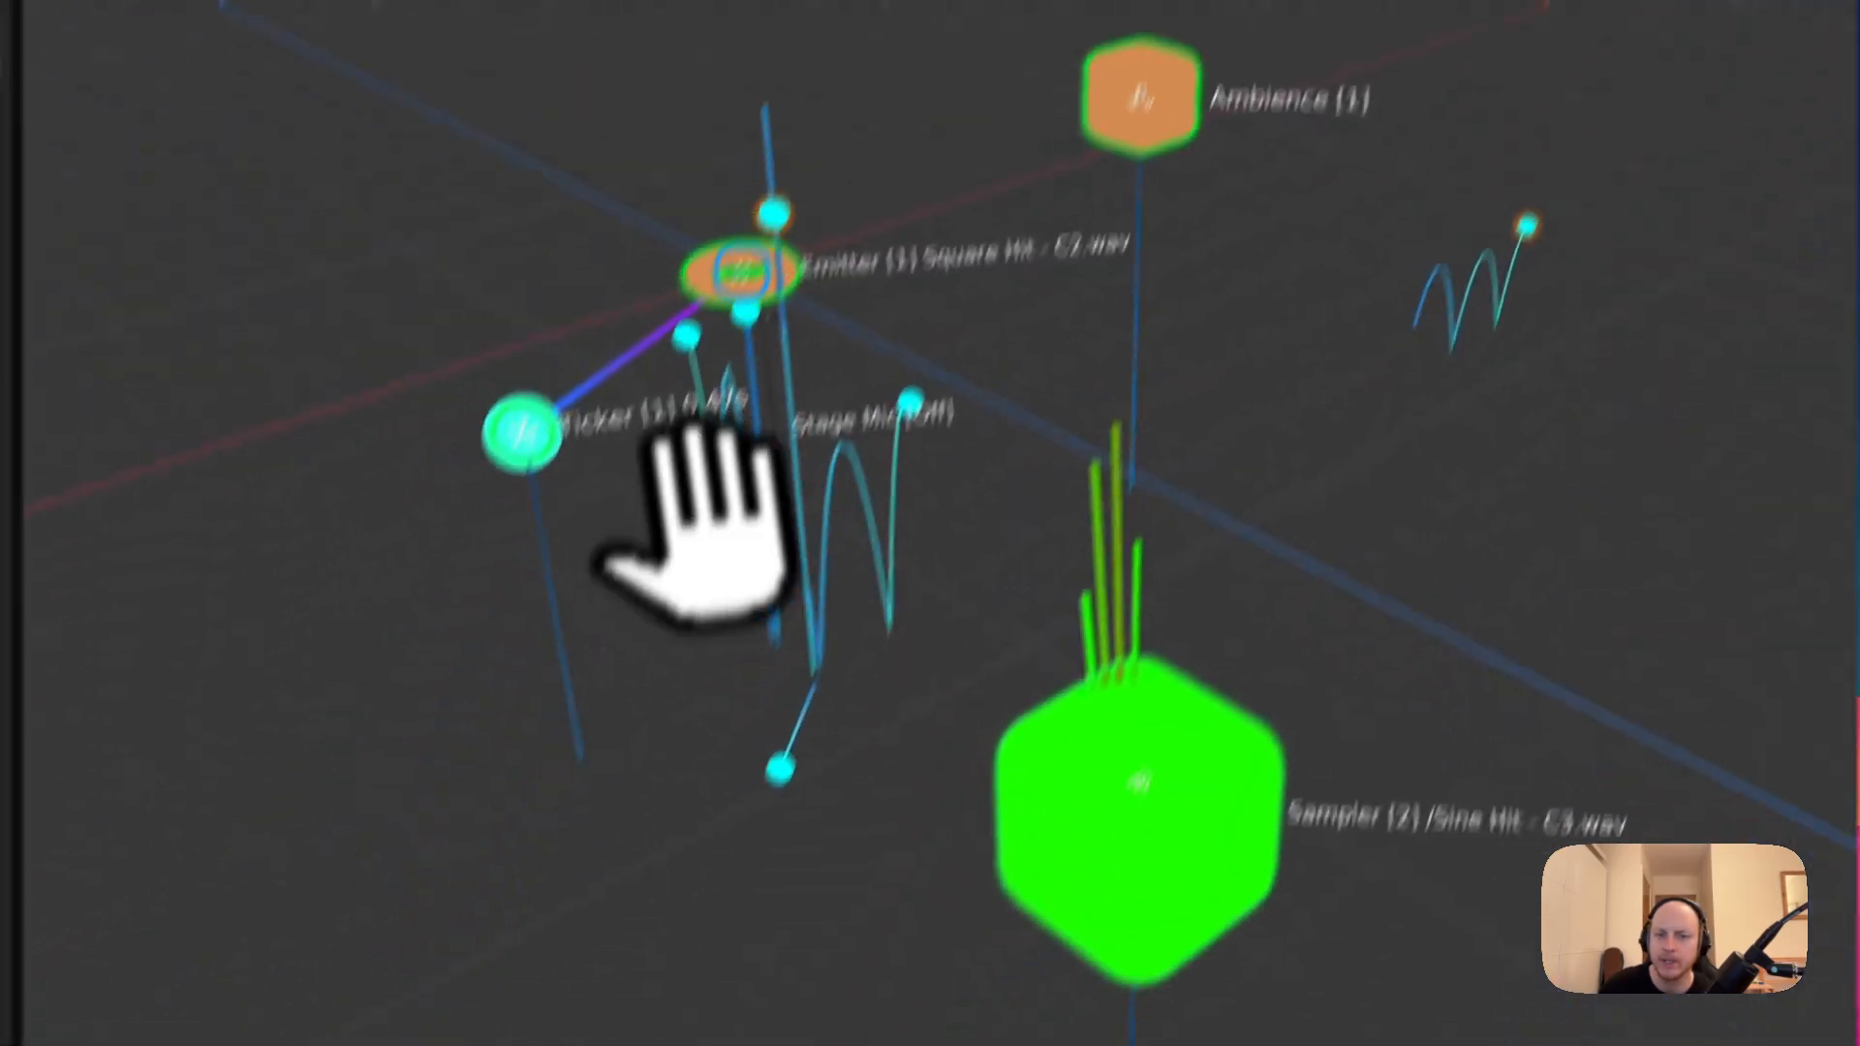
pyautogui.moveTo(582, 335); pyautogui.dragTo(1124, 717)
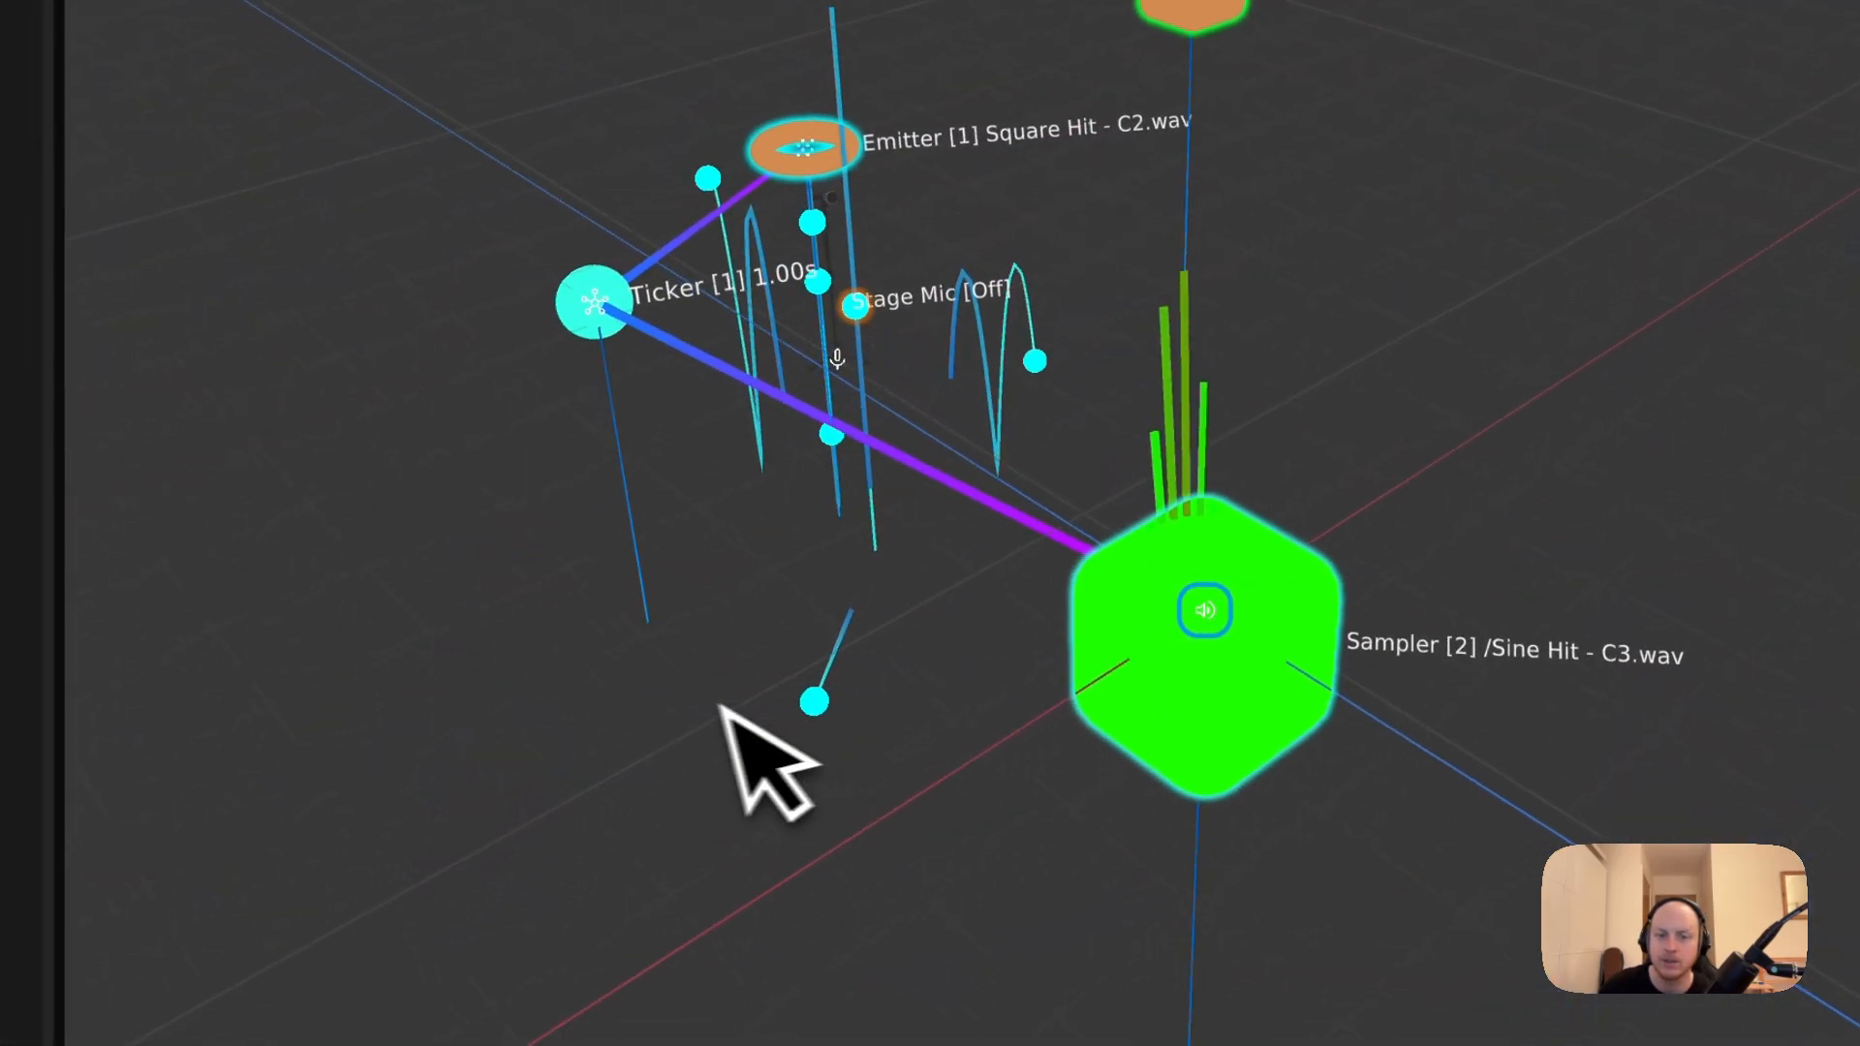
# - Go to the stage mic and switch listening from the camera to it
pyautogui.press('q')
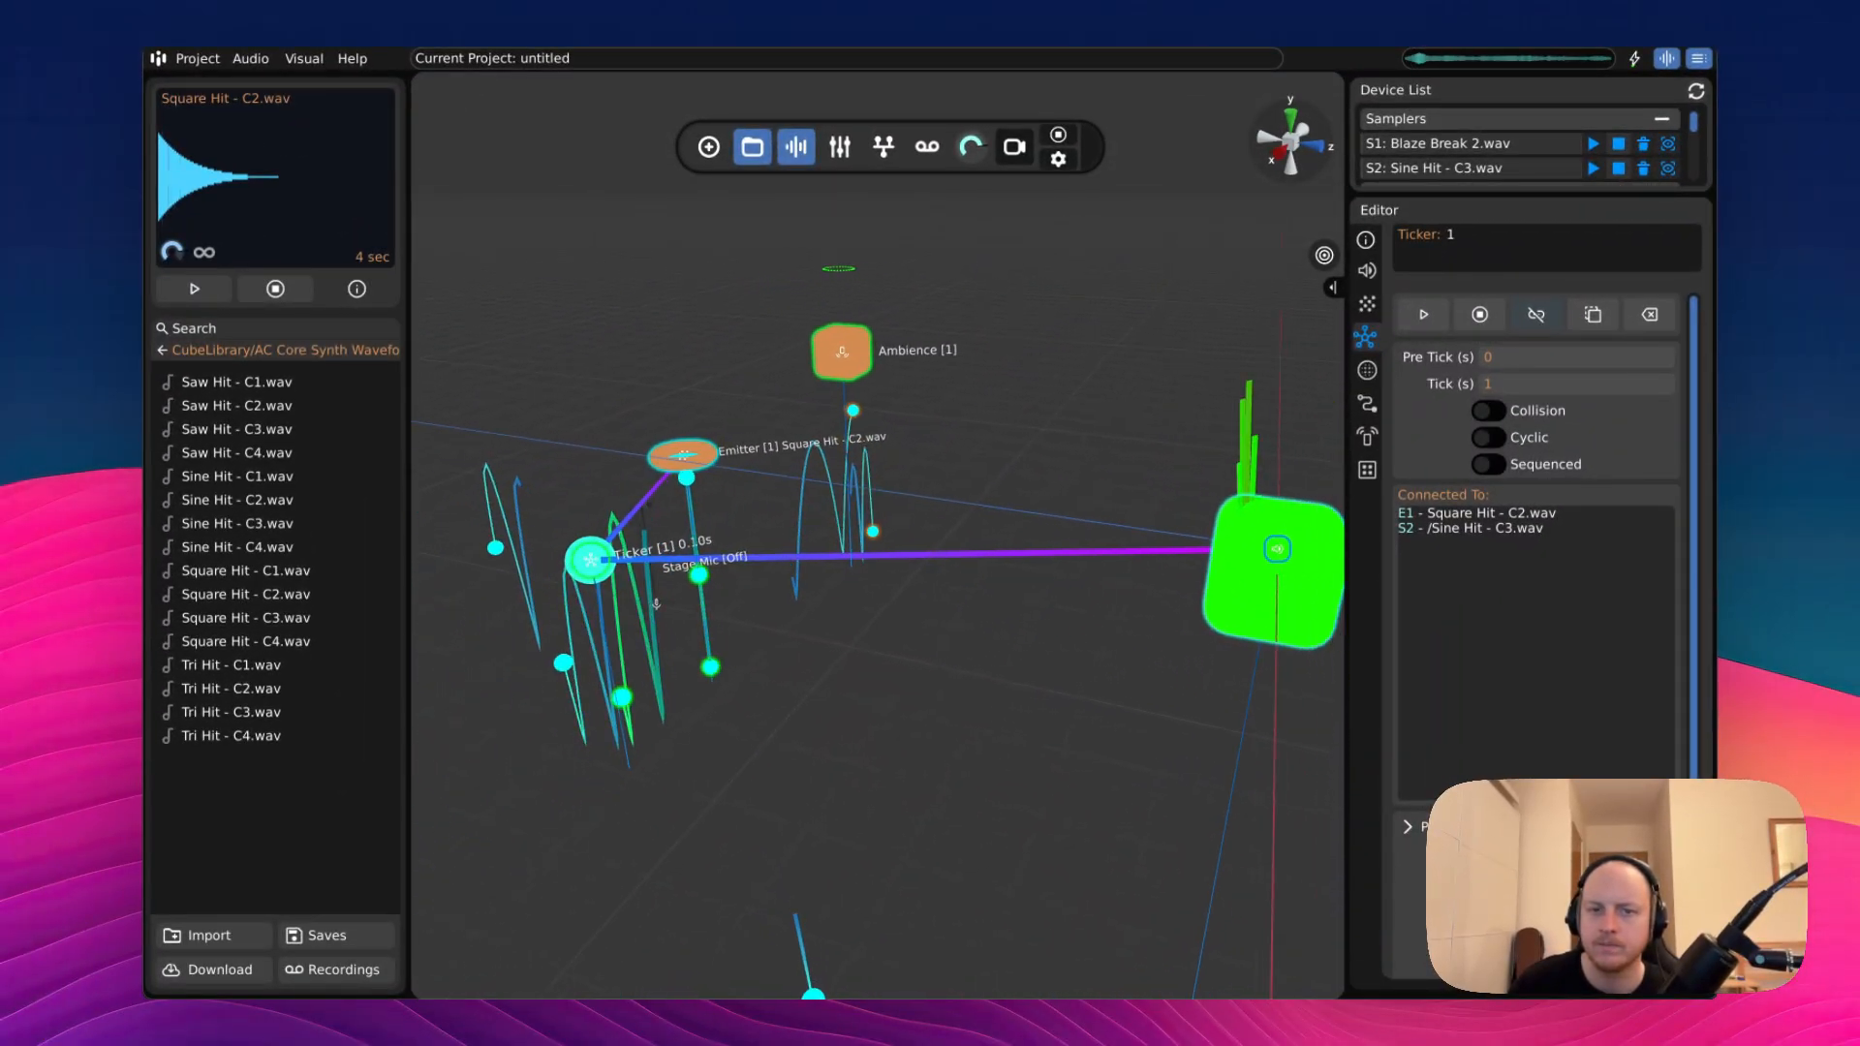
pyautogui.moveTo(930, 523)
pyautogui.mouseDown(button='right')
pyautogui.moveTo(804, 647)
pyautogui.moveTo(930, 512)
pyautogui.mouseUp(button='right')
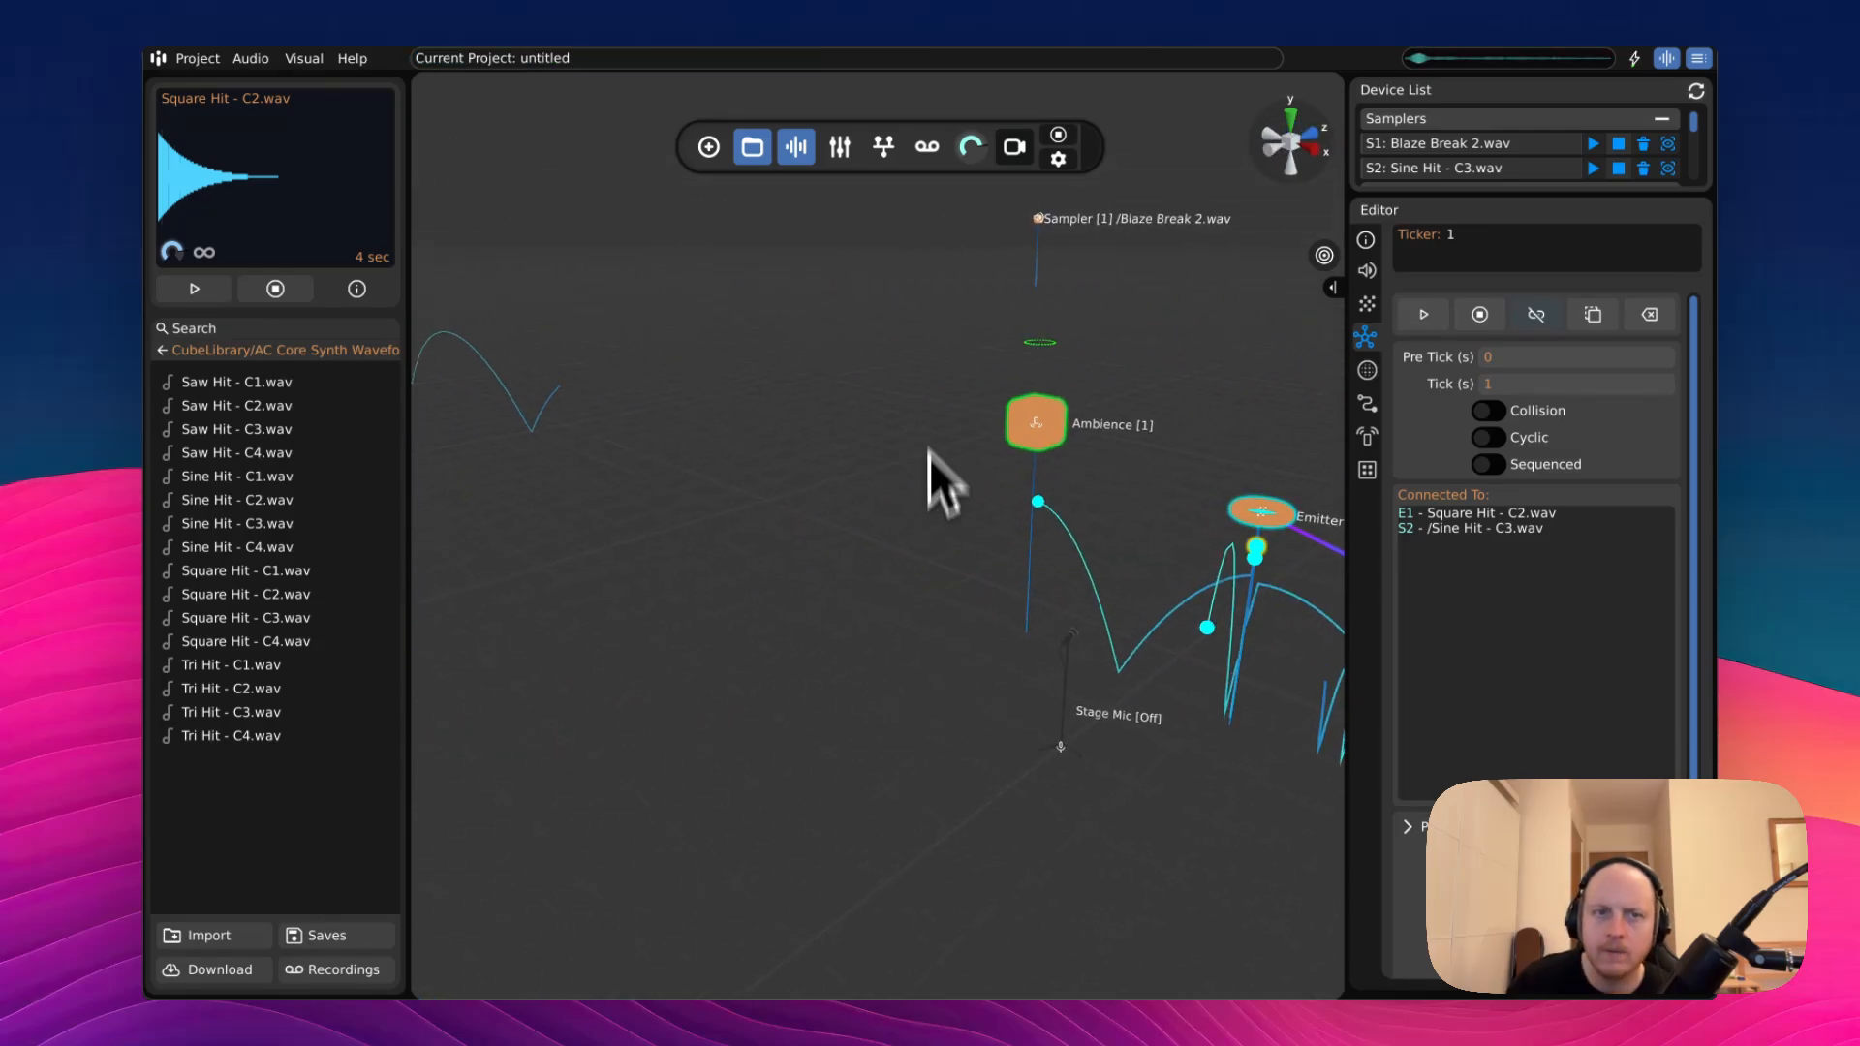
pyautogui.click(251, 58)
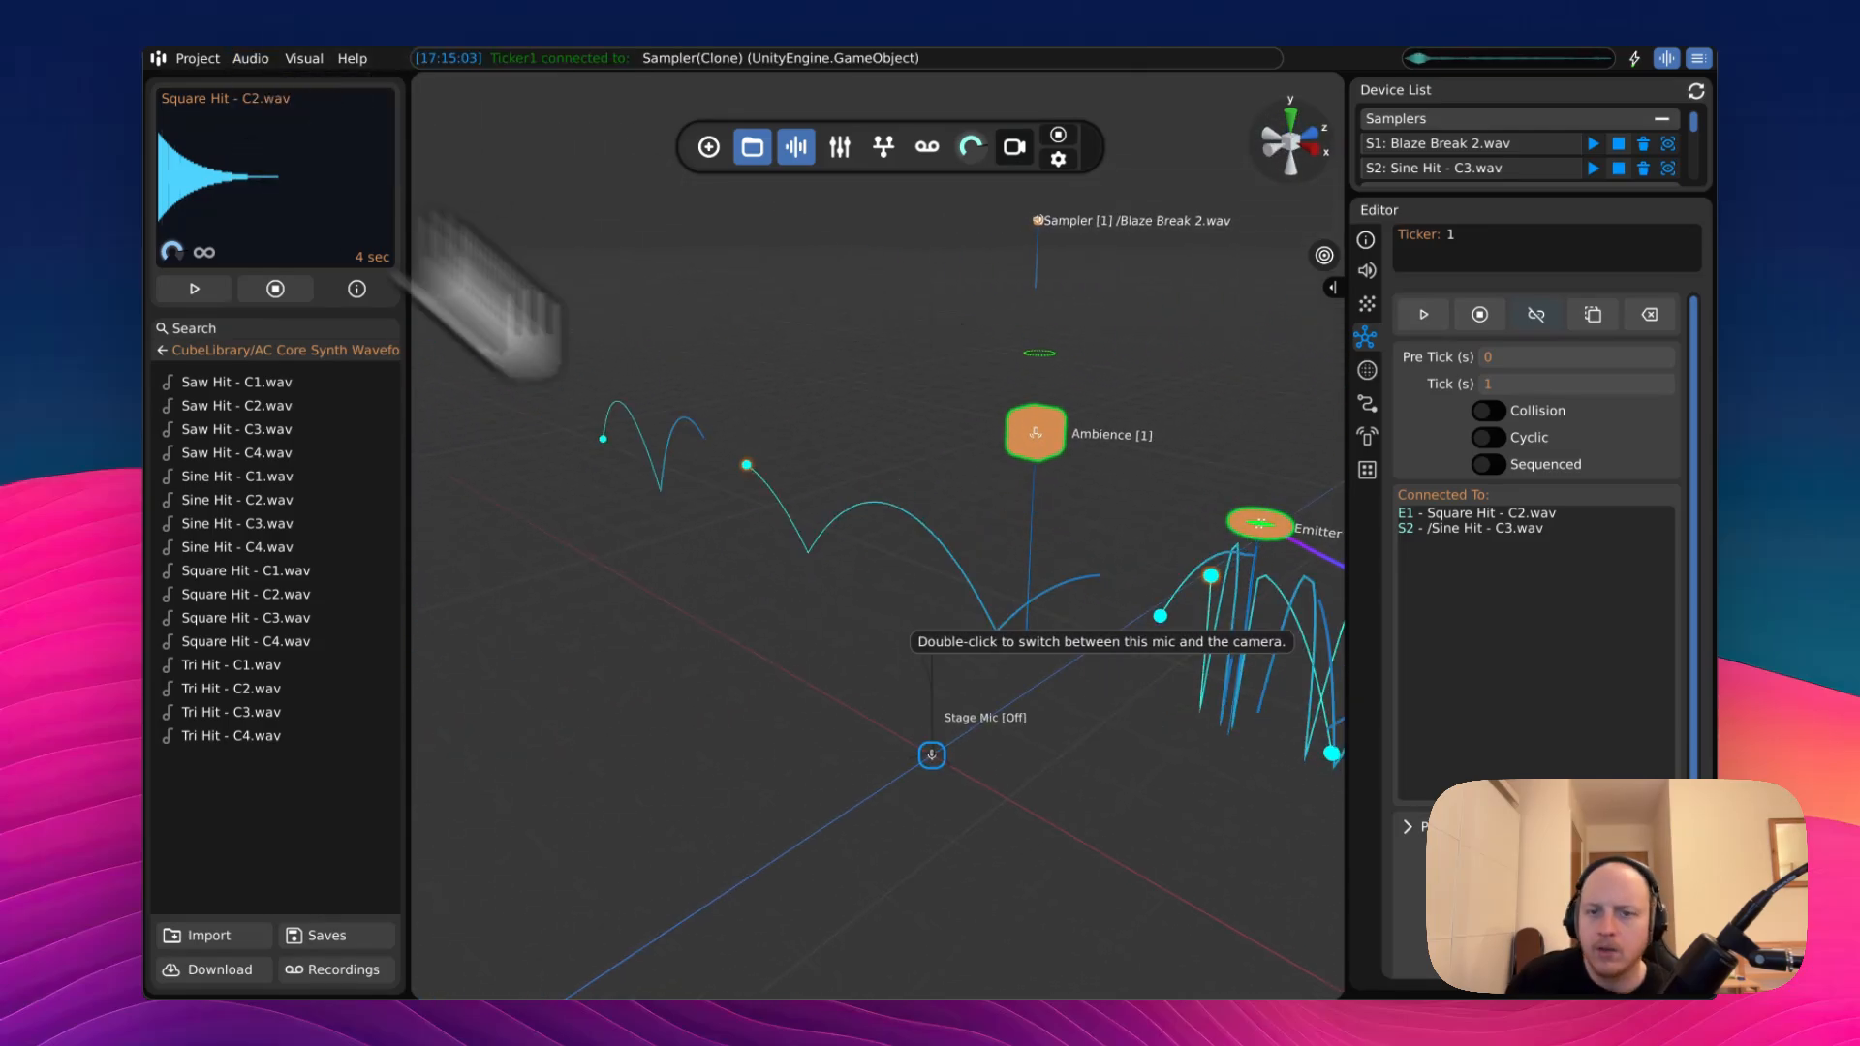
pyautogui.moveTo(928, 504); pyautogui.dragTo(738, 523, button='right')
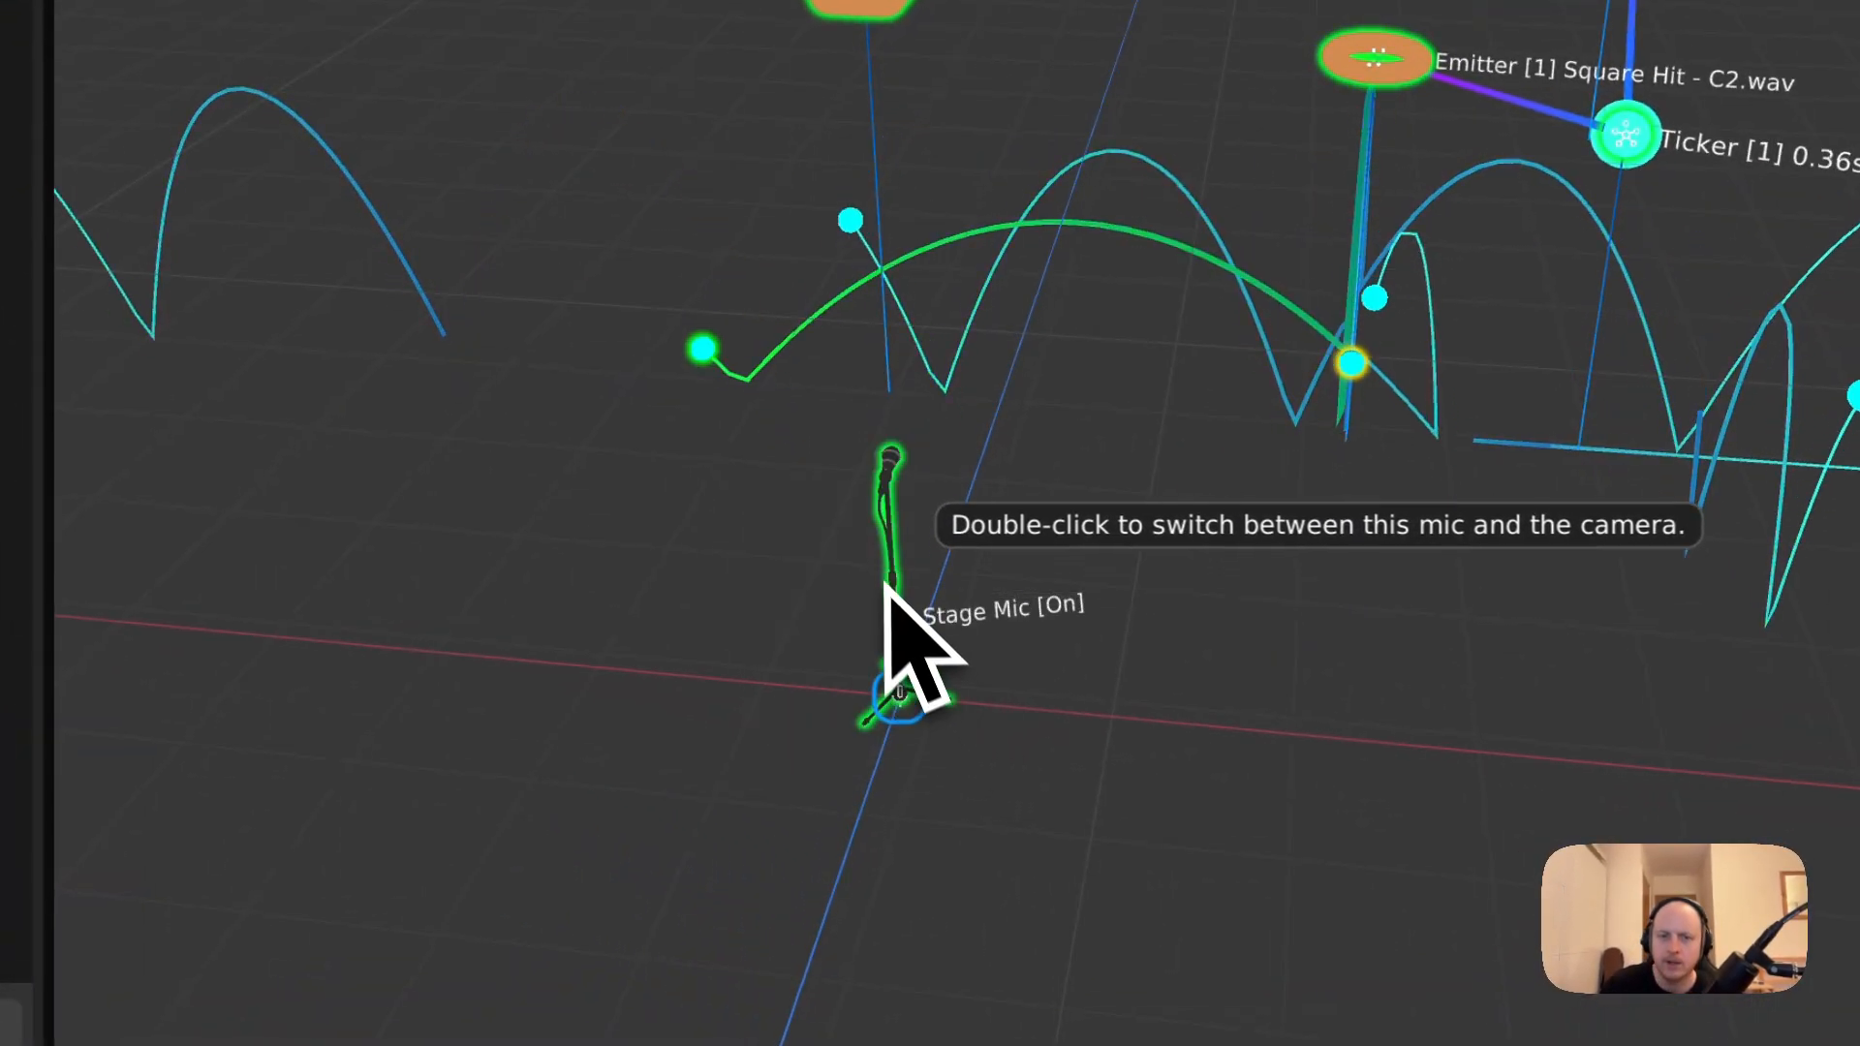
# - Move the stage mic around beneath the devices and leave it closer to Emitter 1
pyautogui.moveTo(888, 473); pyautogui.dragTo(1091, 166, button='right')
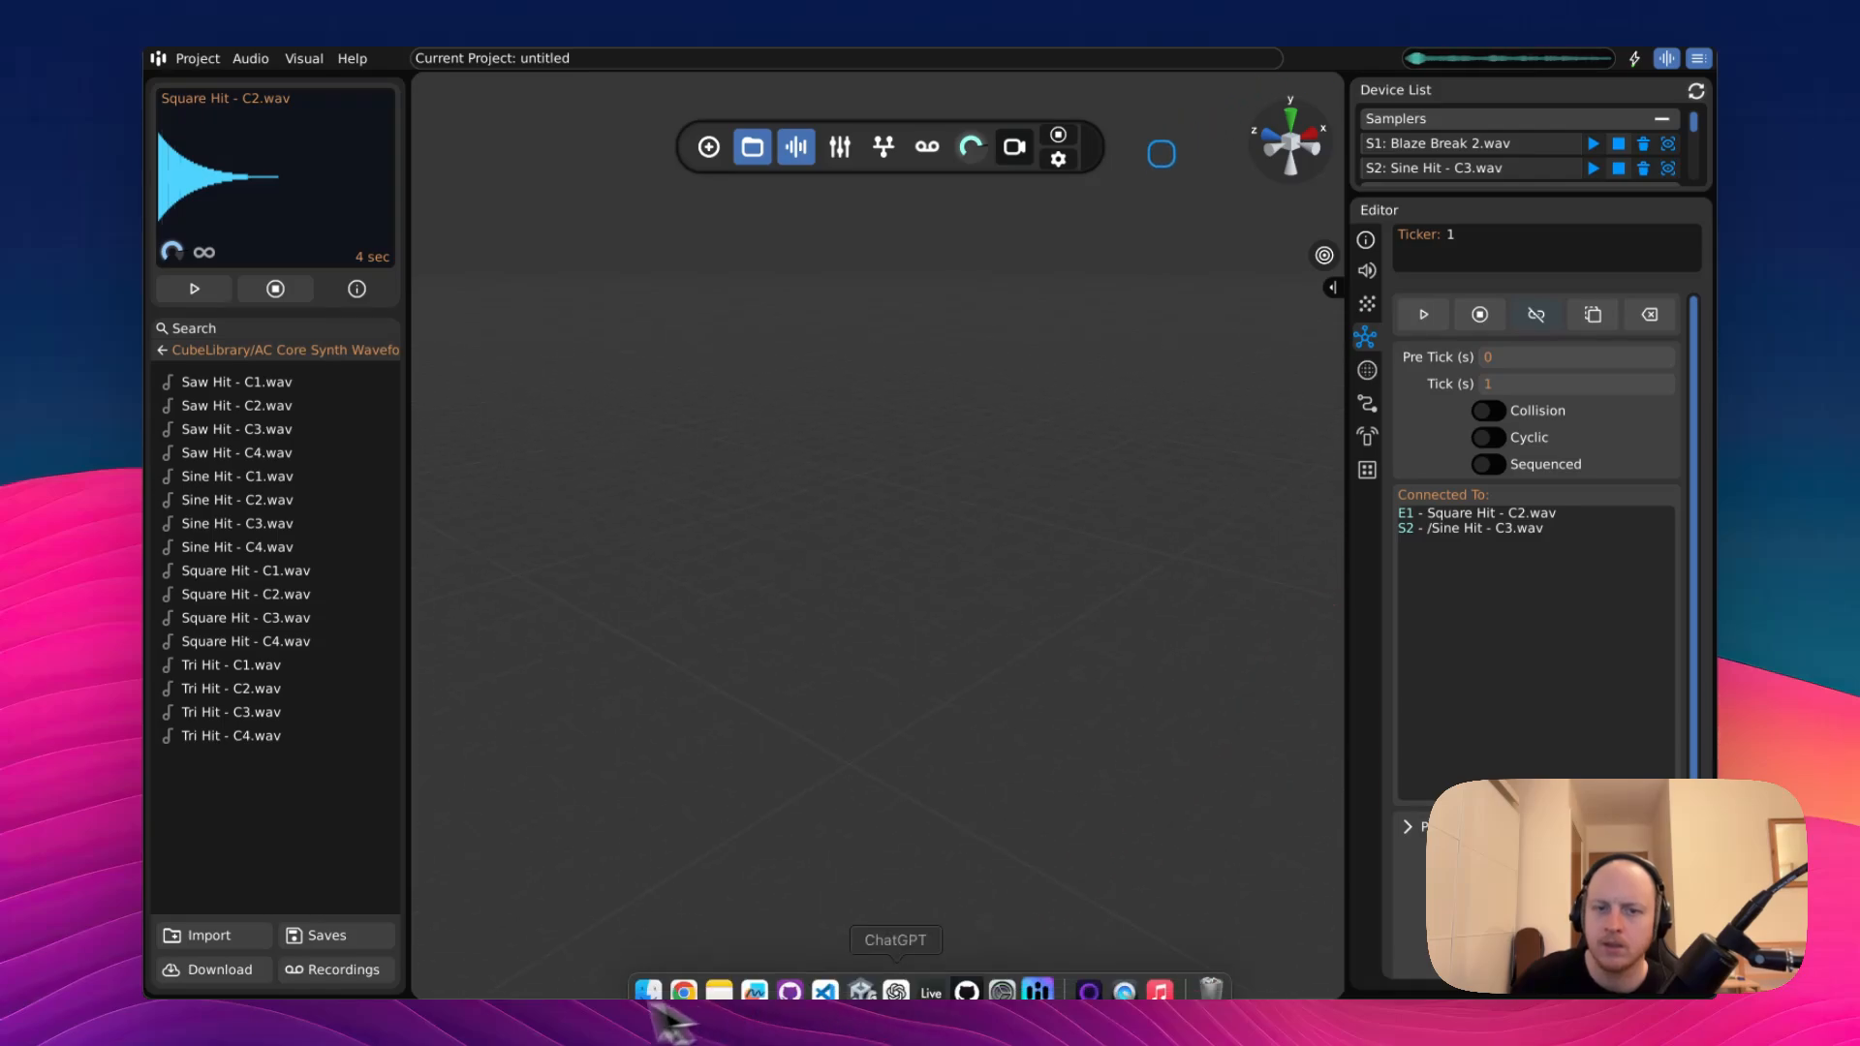
pyautogui.press('m')
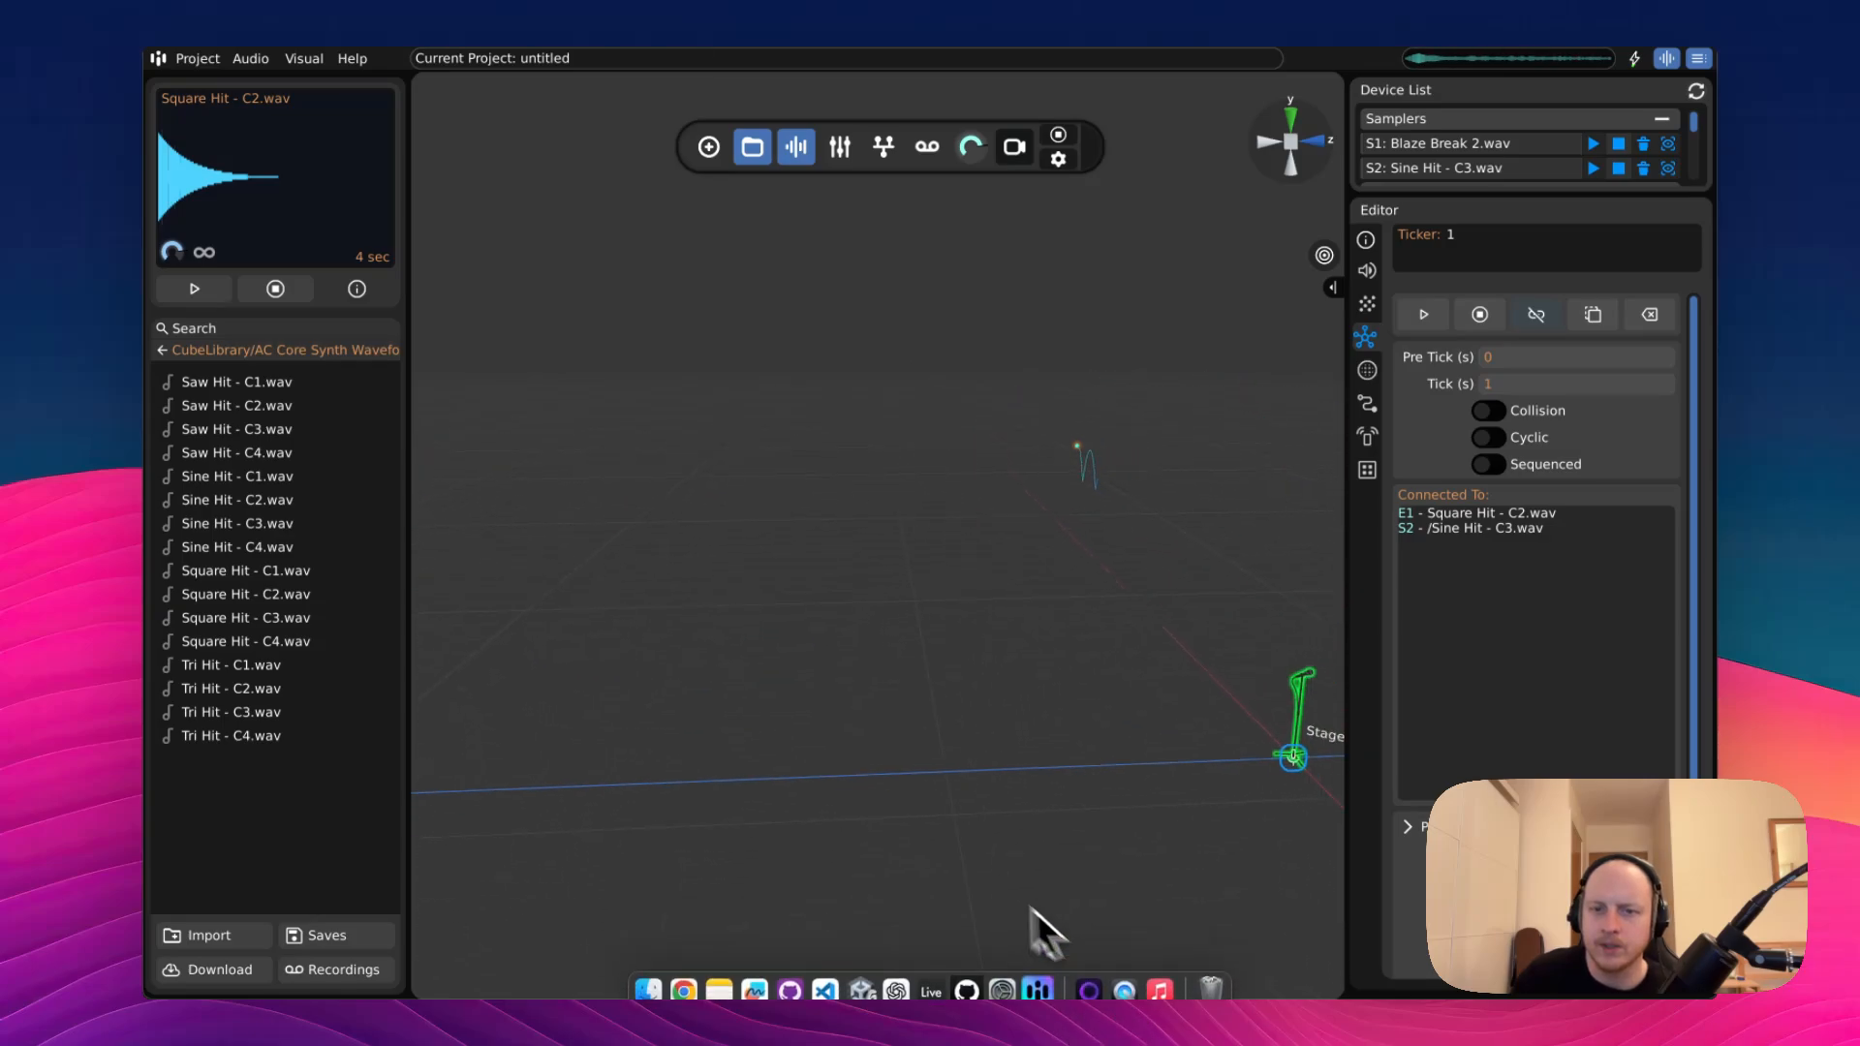
pyautogui.moveTo(936, 918); pyautogui.dragTo(1145, 455, button='middle')
pyautogui.moveTo(932, 509); pyautogui.dragTo(883, 502, button='middle')
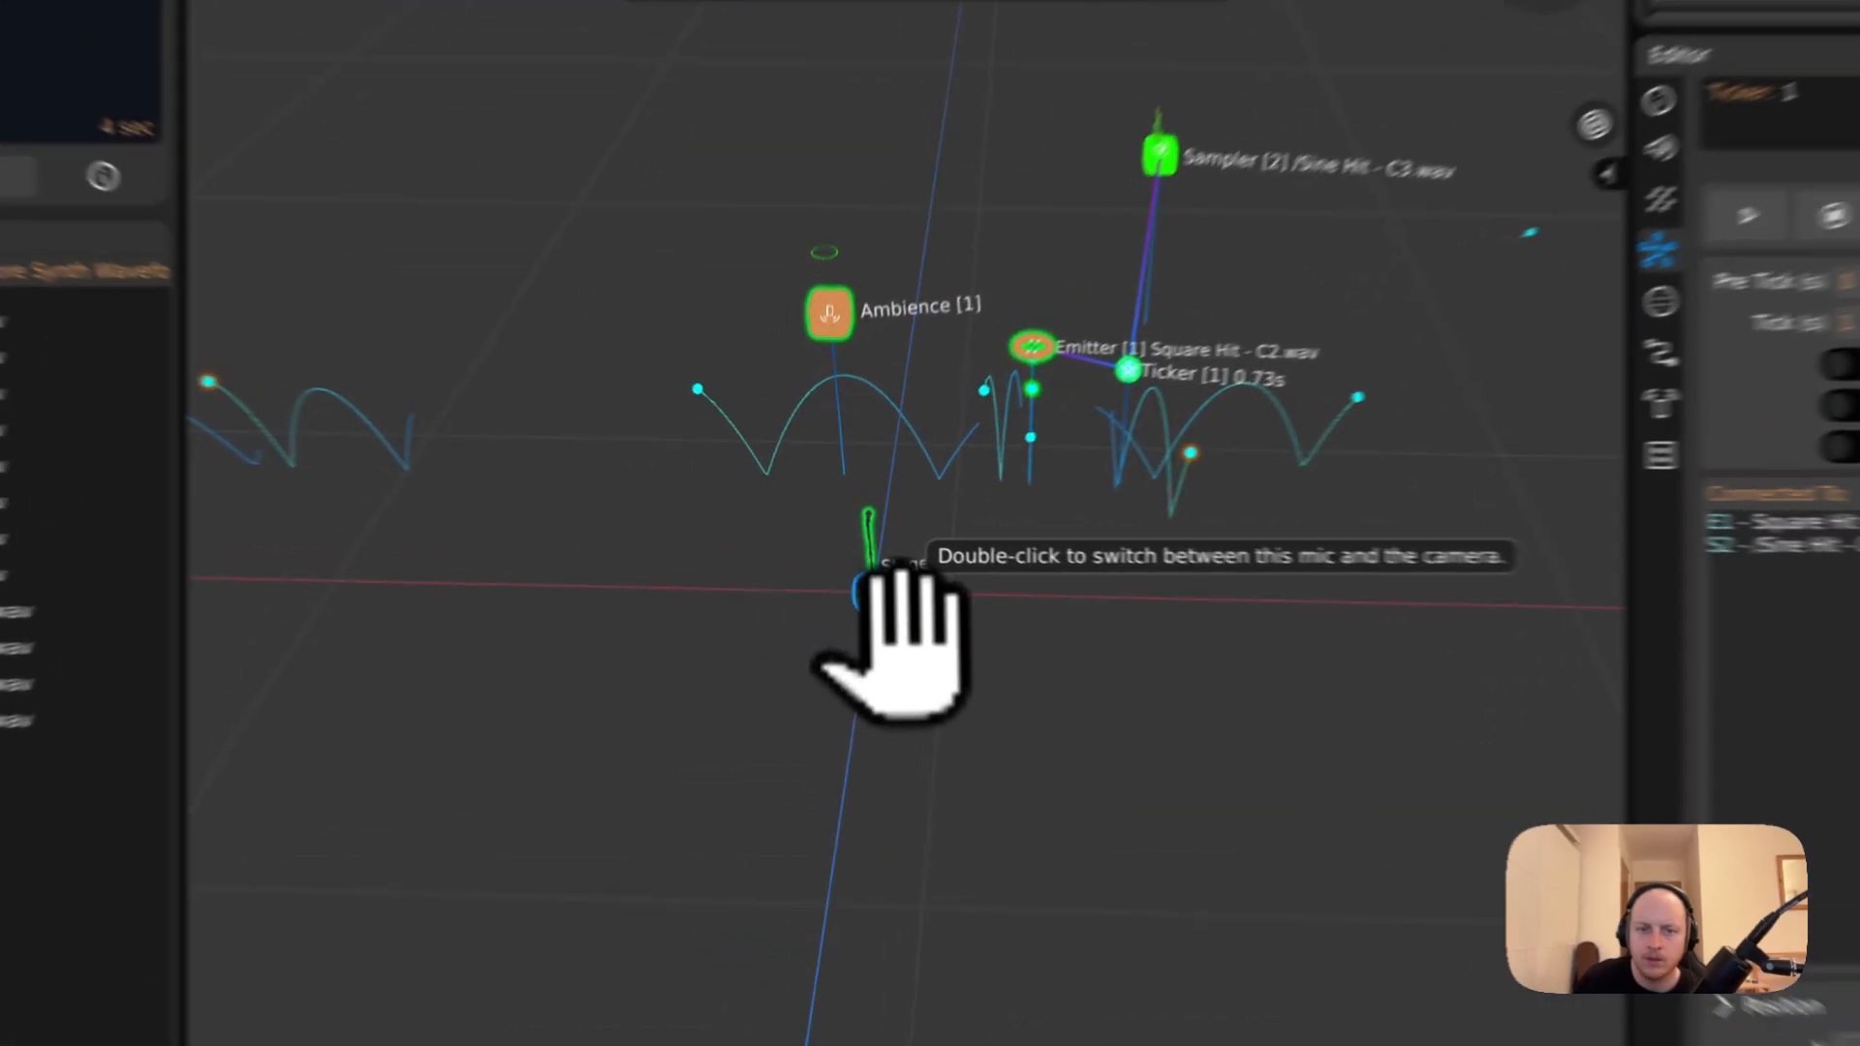
pyautogui.moveTo(822, 557); pyautogui.dragTo(1154, 569)
pyautogui.moveTo(1422, 657); pyautogui.dragTo(902, 1037)
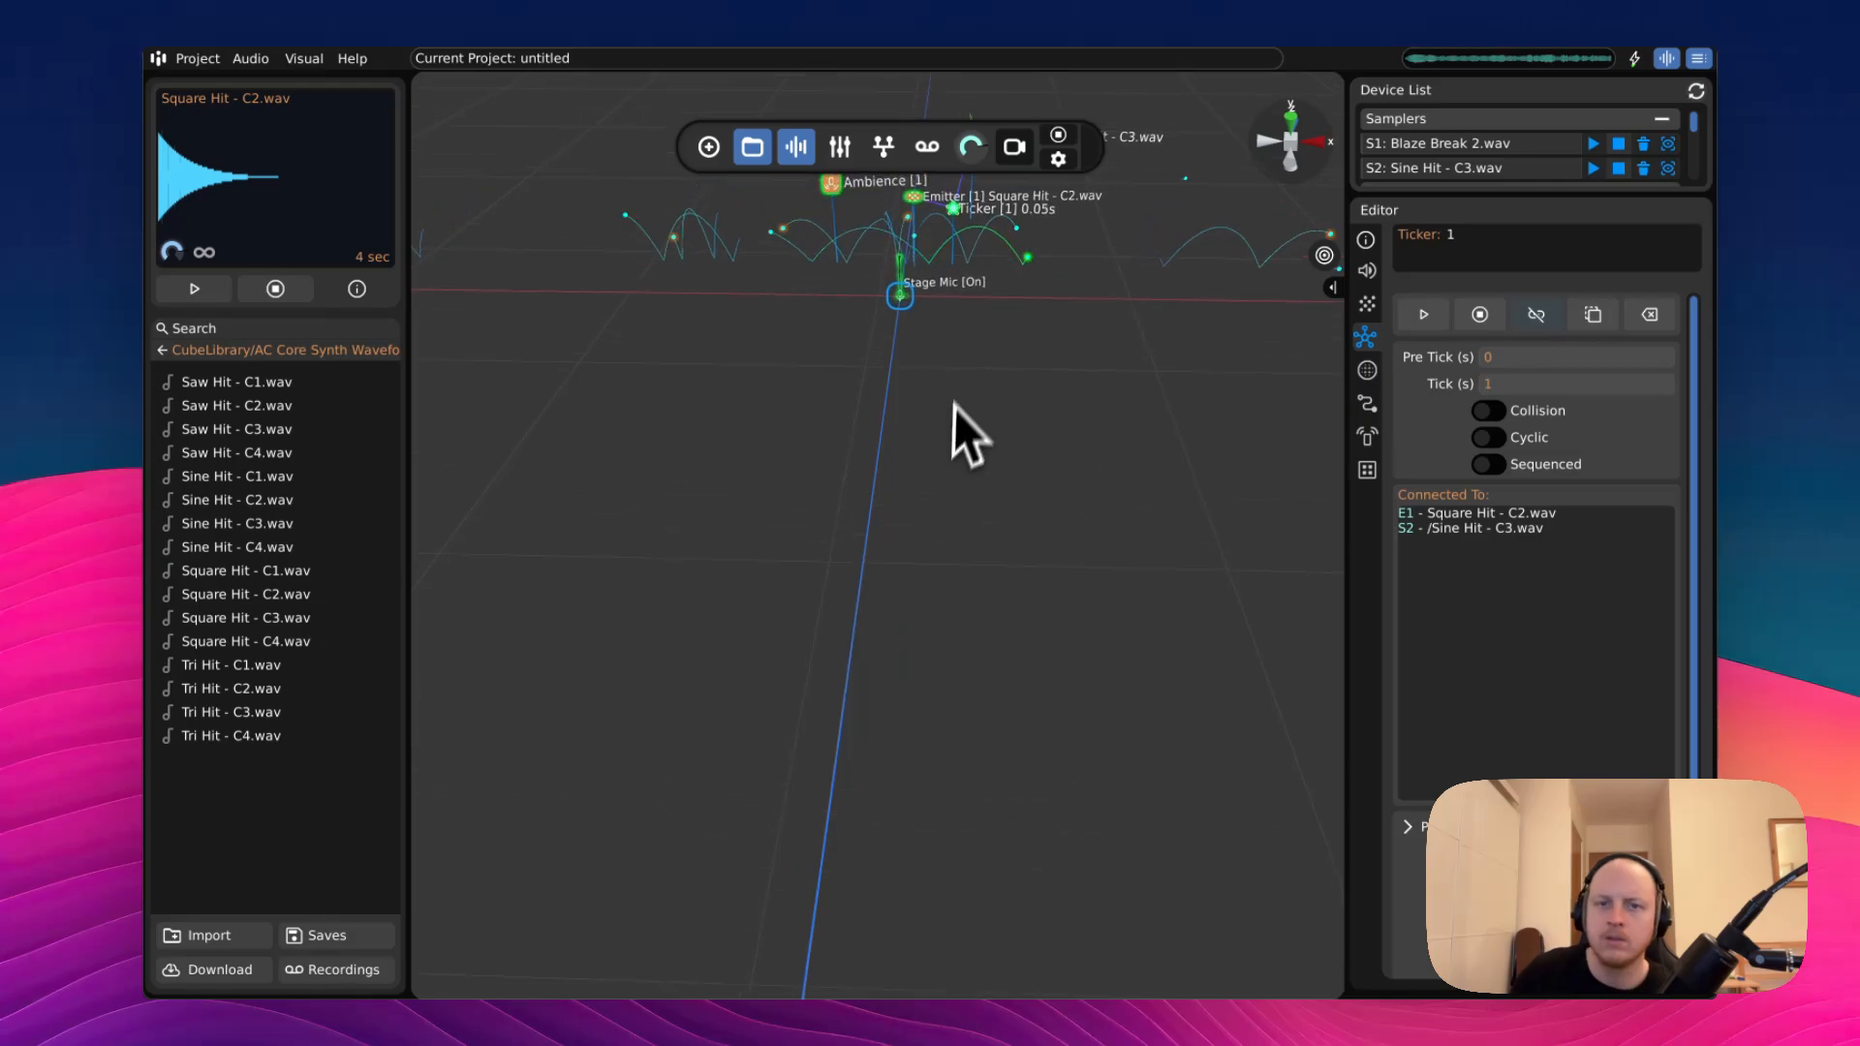
# - Reposition Ticker 1 and Sampler 2 above the ground, and move Emitter 1 farther away from the ticker
pyautogui.scroll(5, 962, 420)
pyautogui.scroll(5, 972, 482)
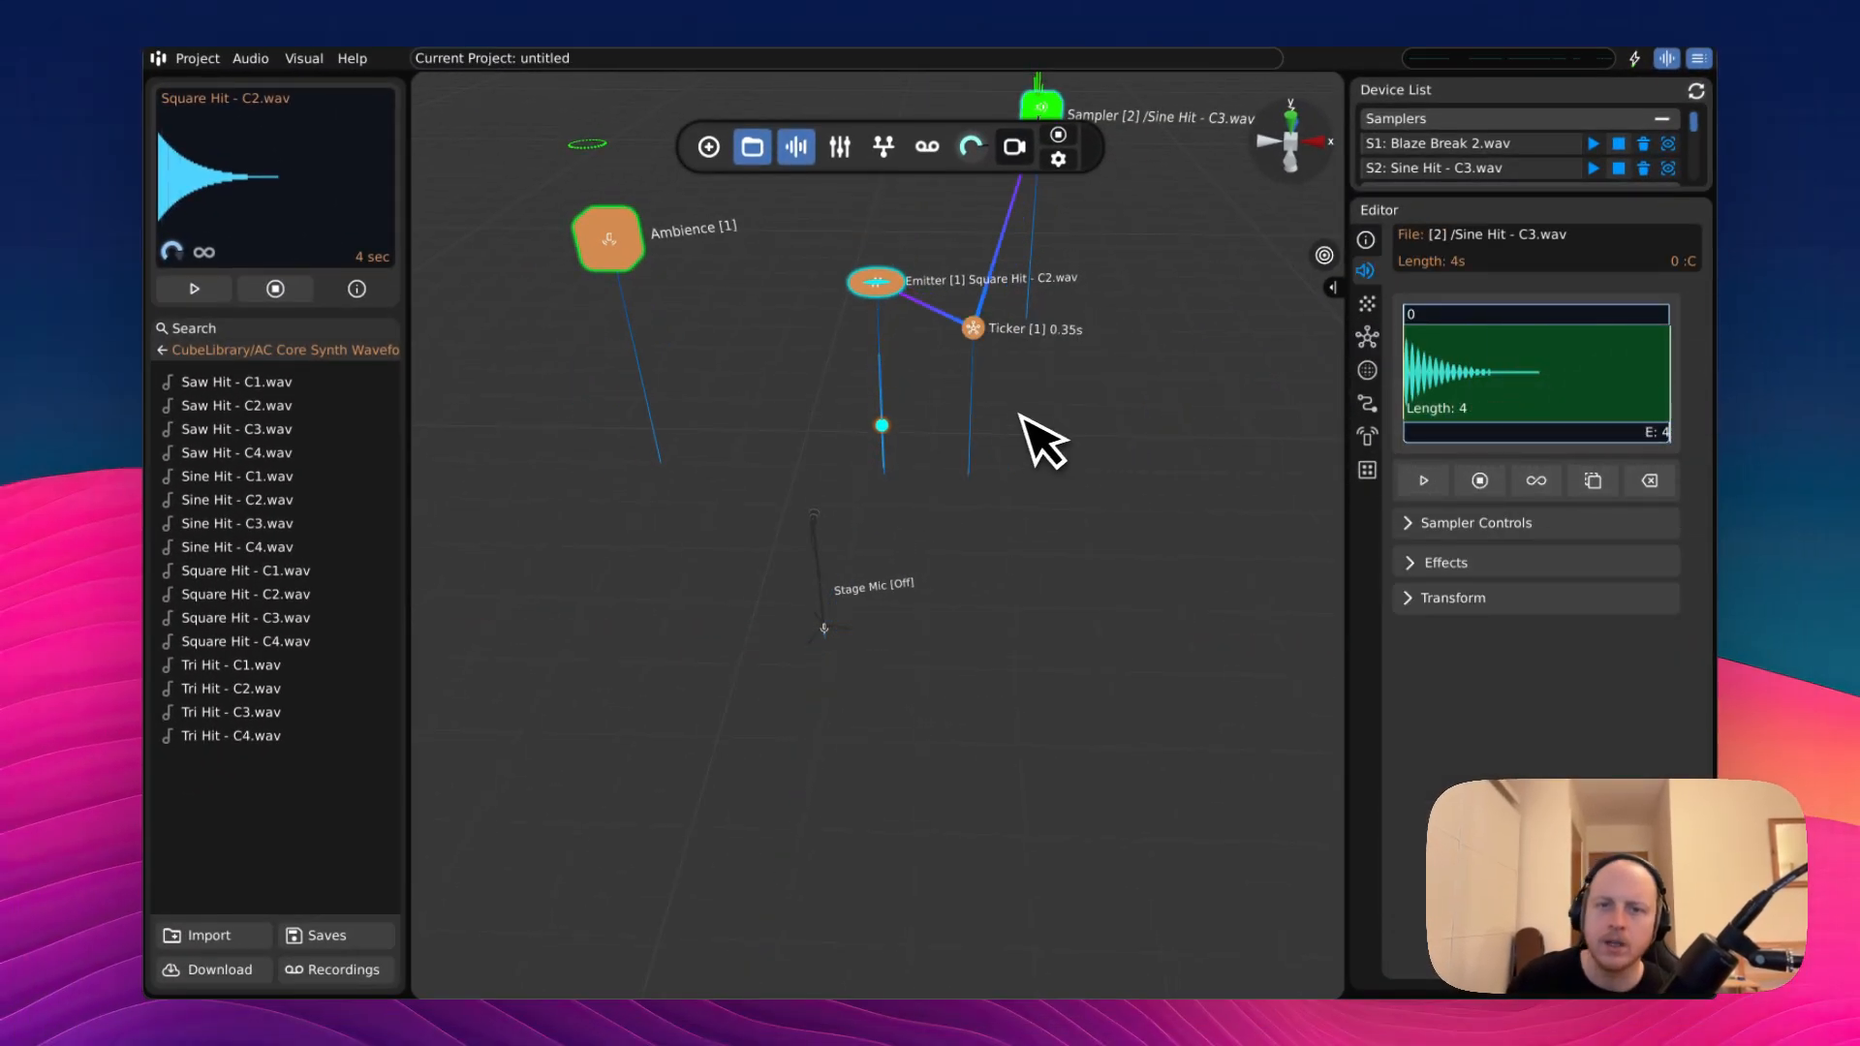
pyautogui.click(905, 418)
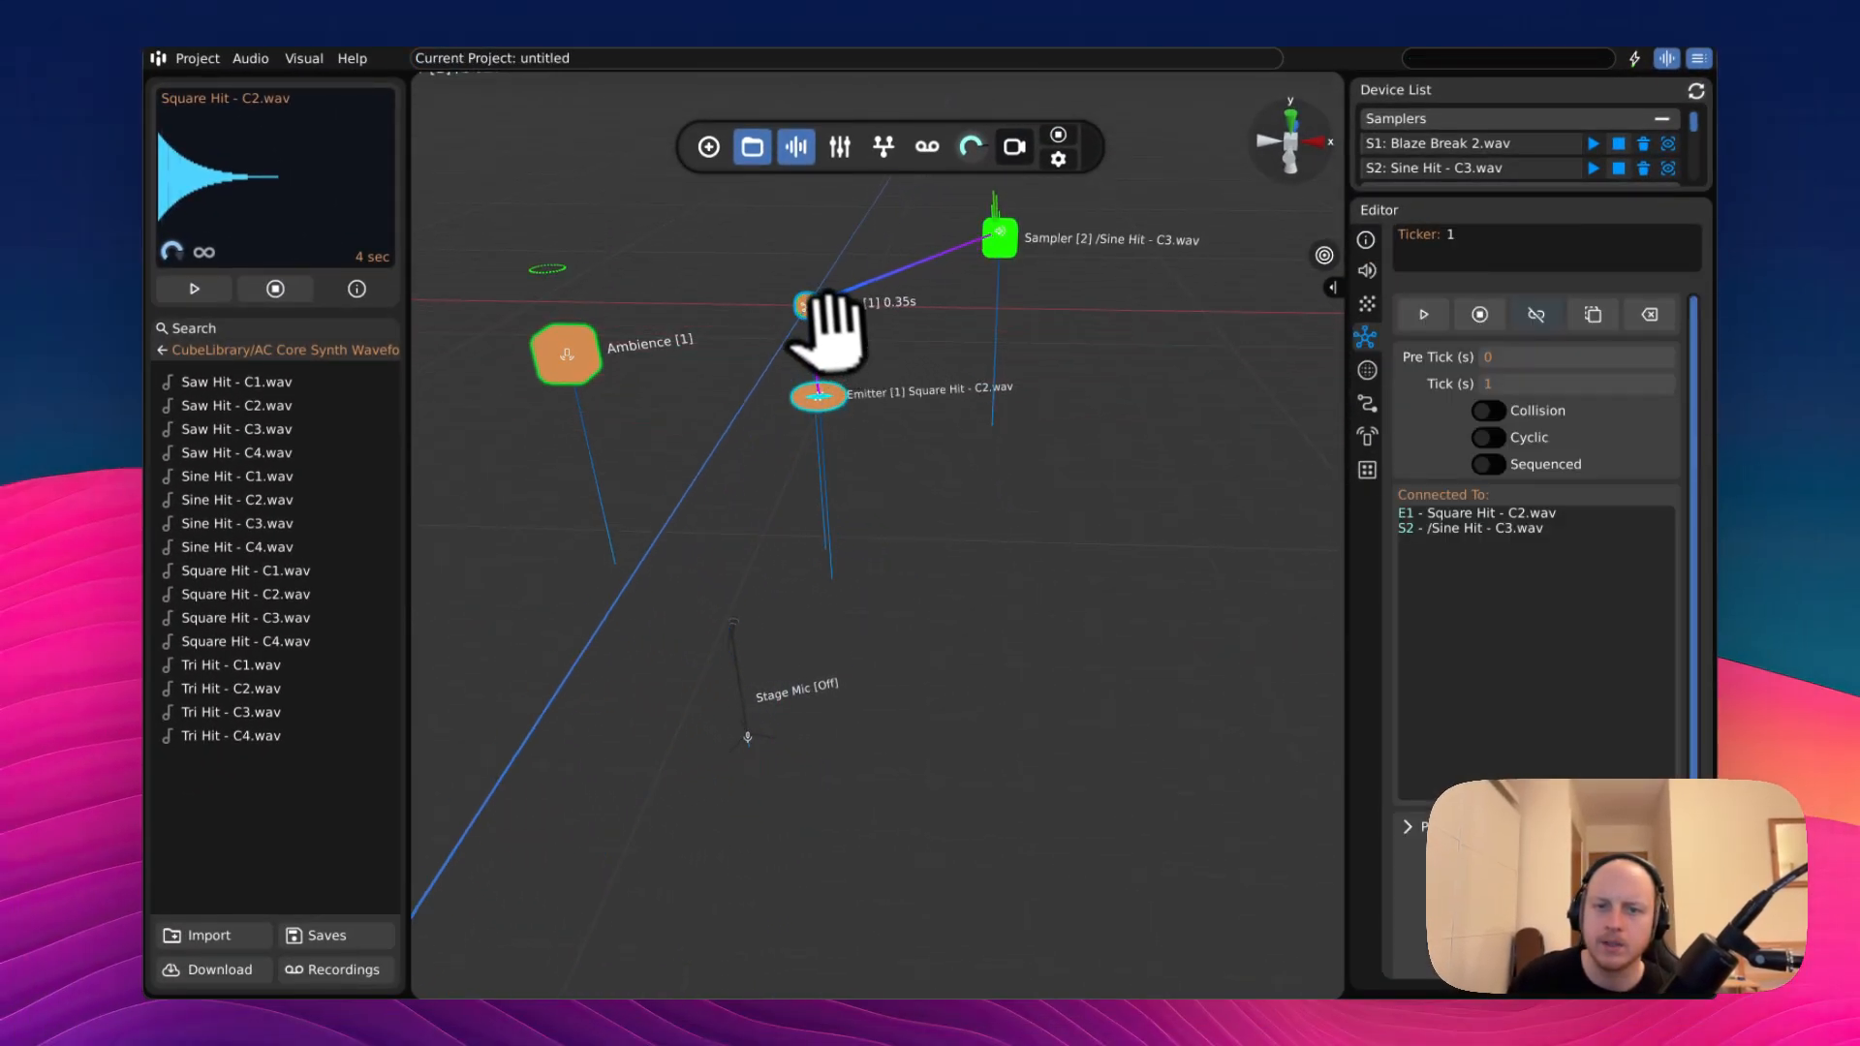
pyautogui.moveTo(999, 235); pyautogui.dragTo(941, 221)
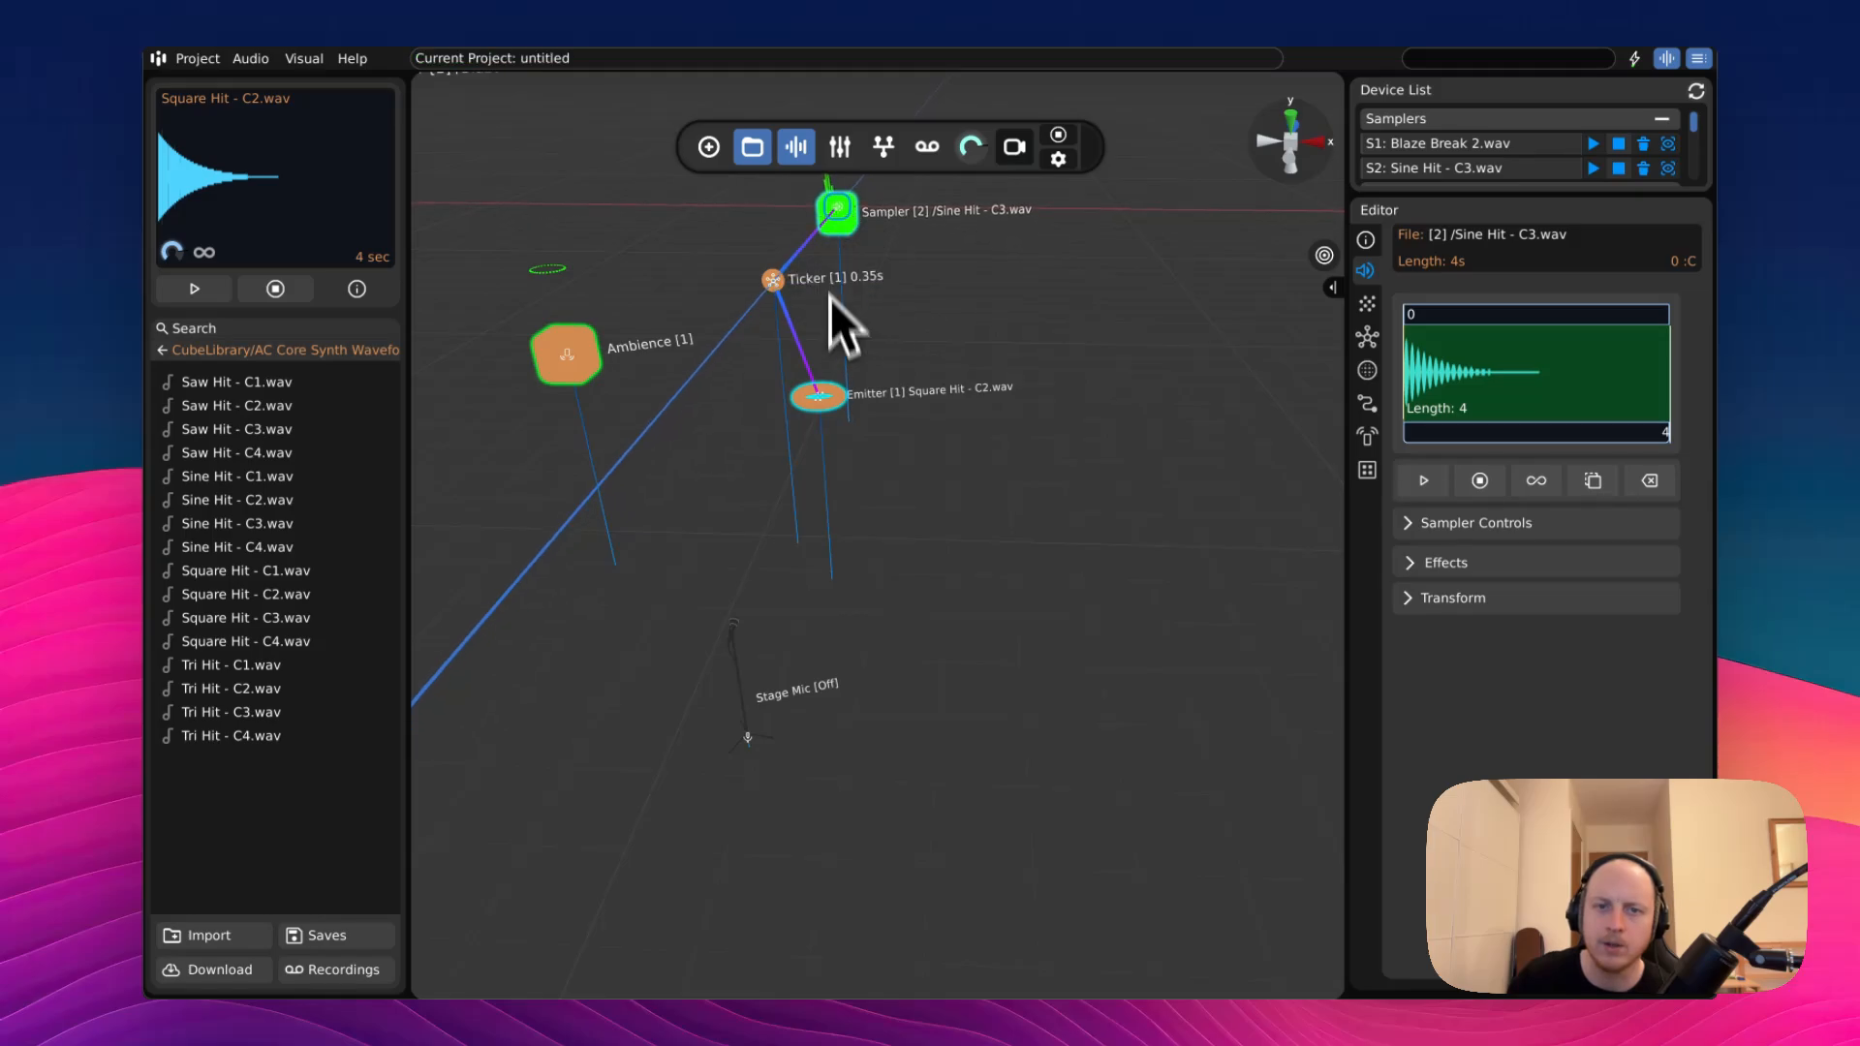
pyautogui.moveTo(982, 455); pyautogui.dragTo(965, 458, button='right')
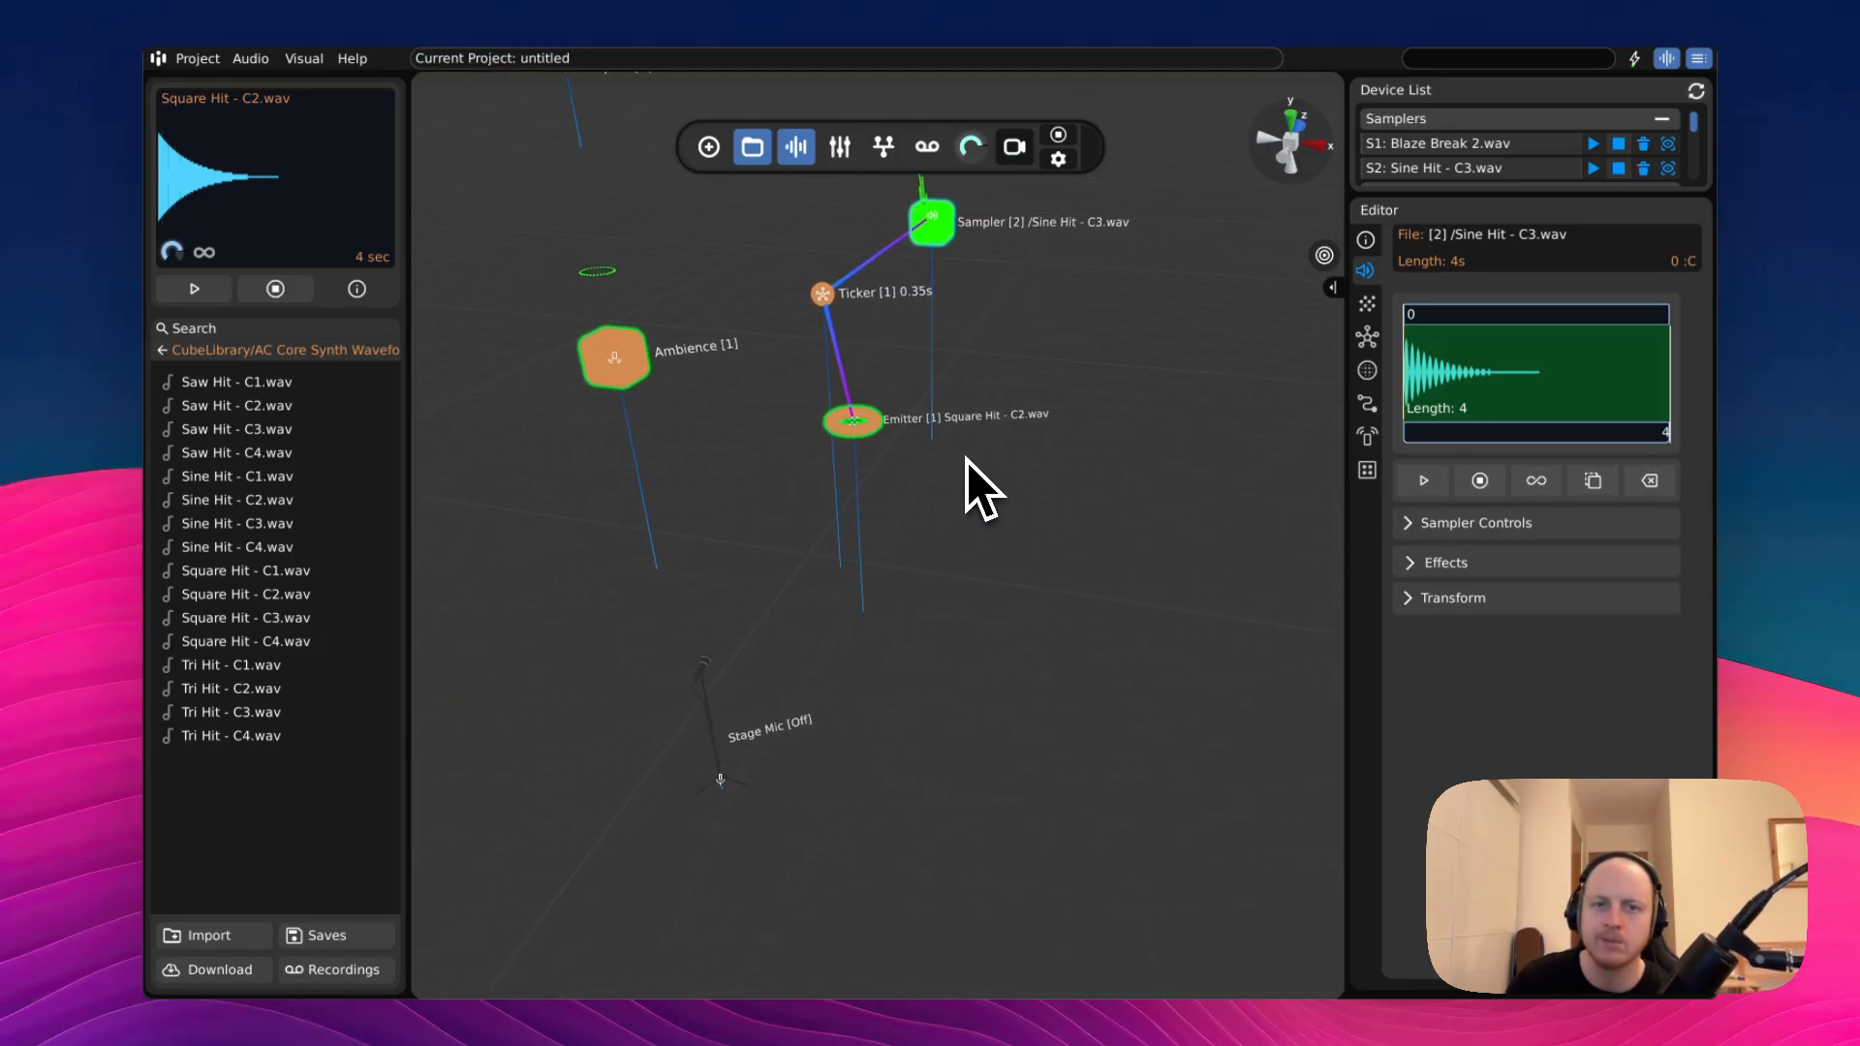
pyautogui.moveTo(876, 470); pyautogui.dragTo(1094, 473)
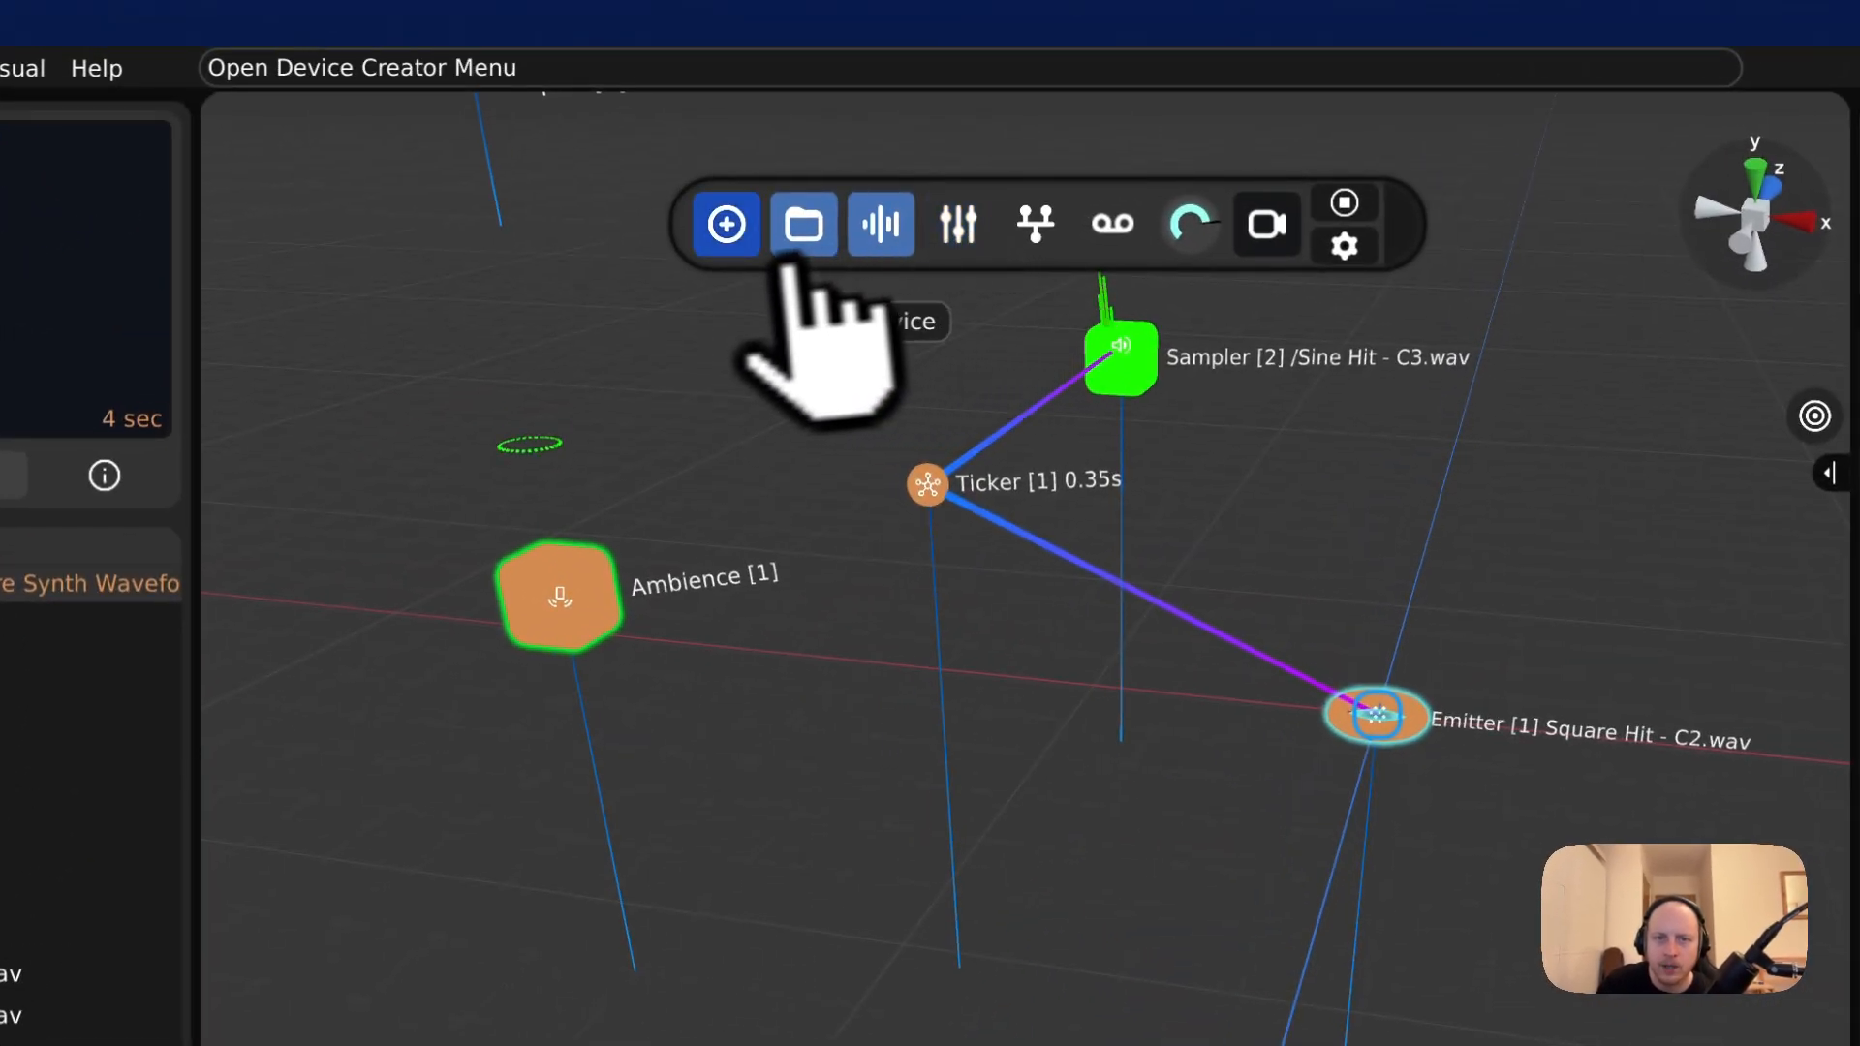
# - Show the mixer and move Ambience 1 slightly farther from Ticker 1
pyautogui.click(710, 143)
pyautogui.click(957, 230)
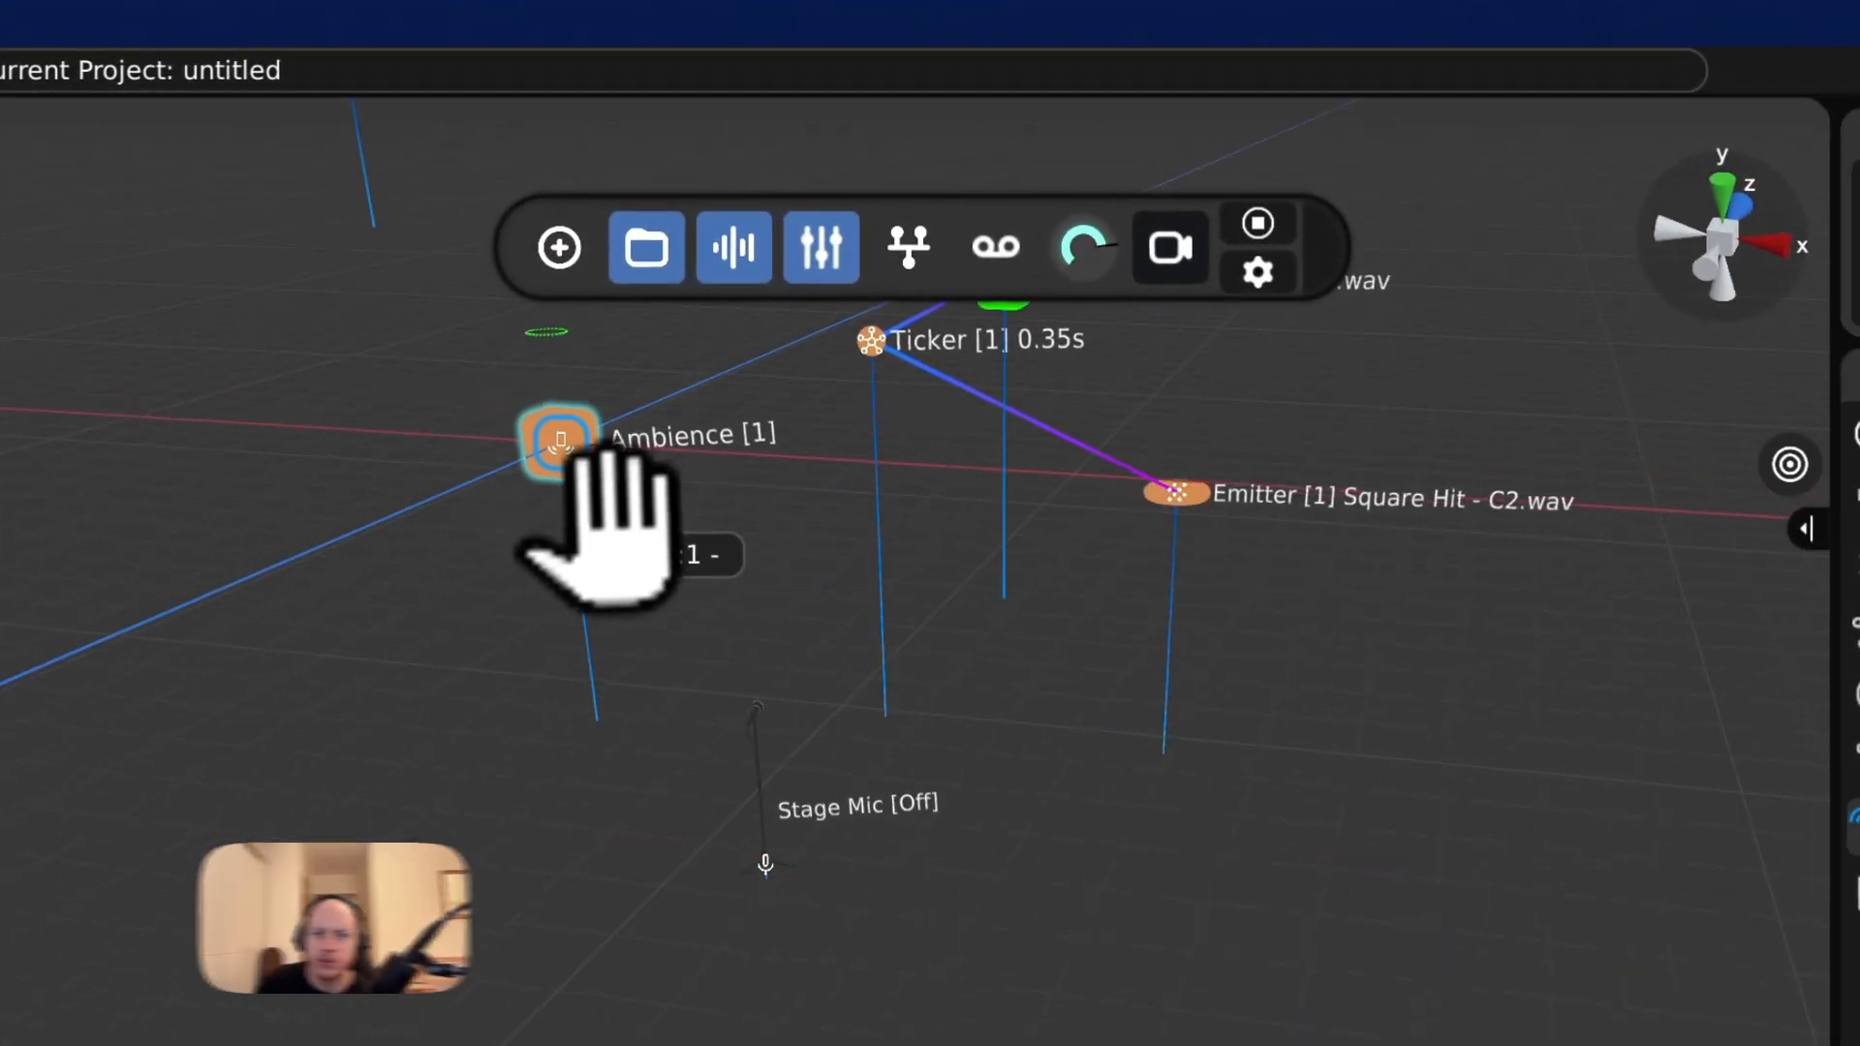
pyautogui.moveTo(580, 460); pyautogui.dragTo(538, 468)
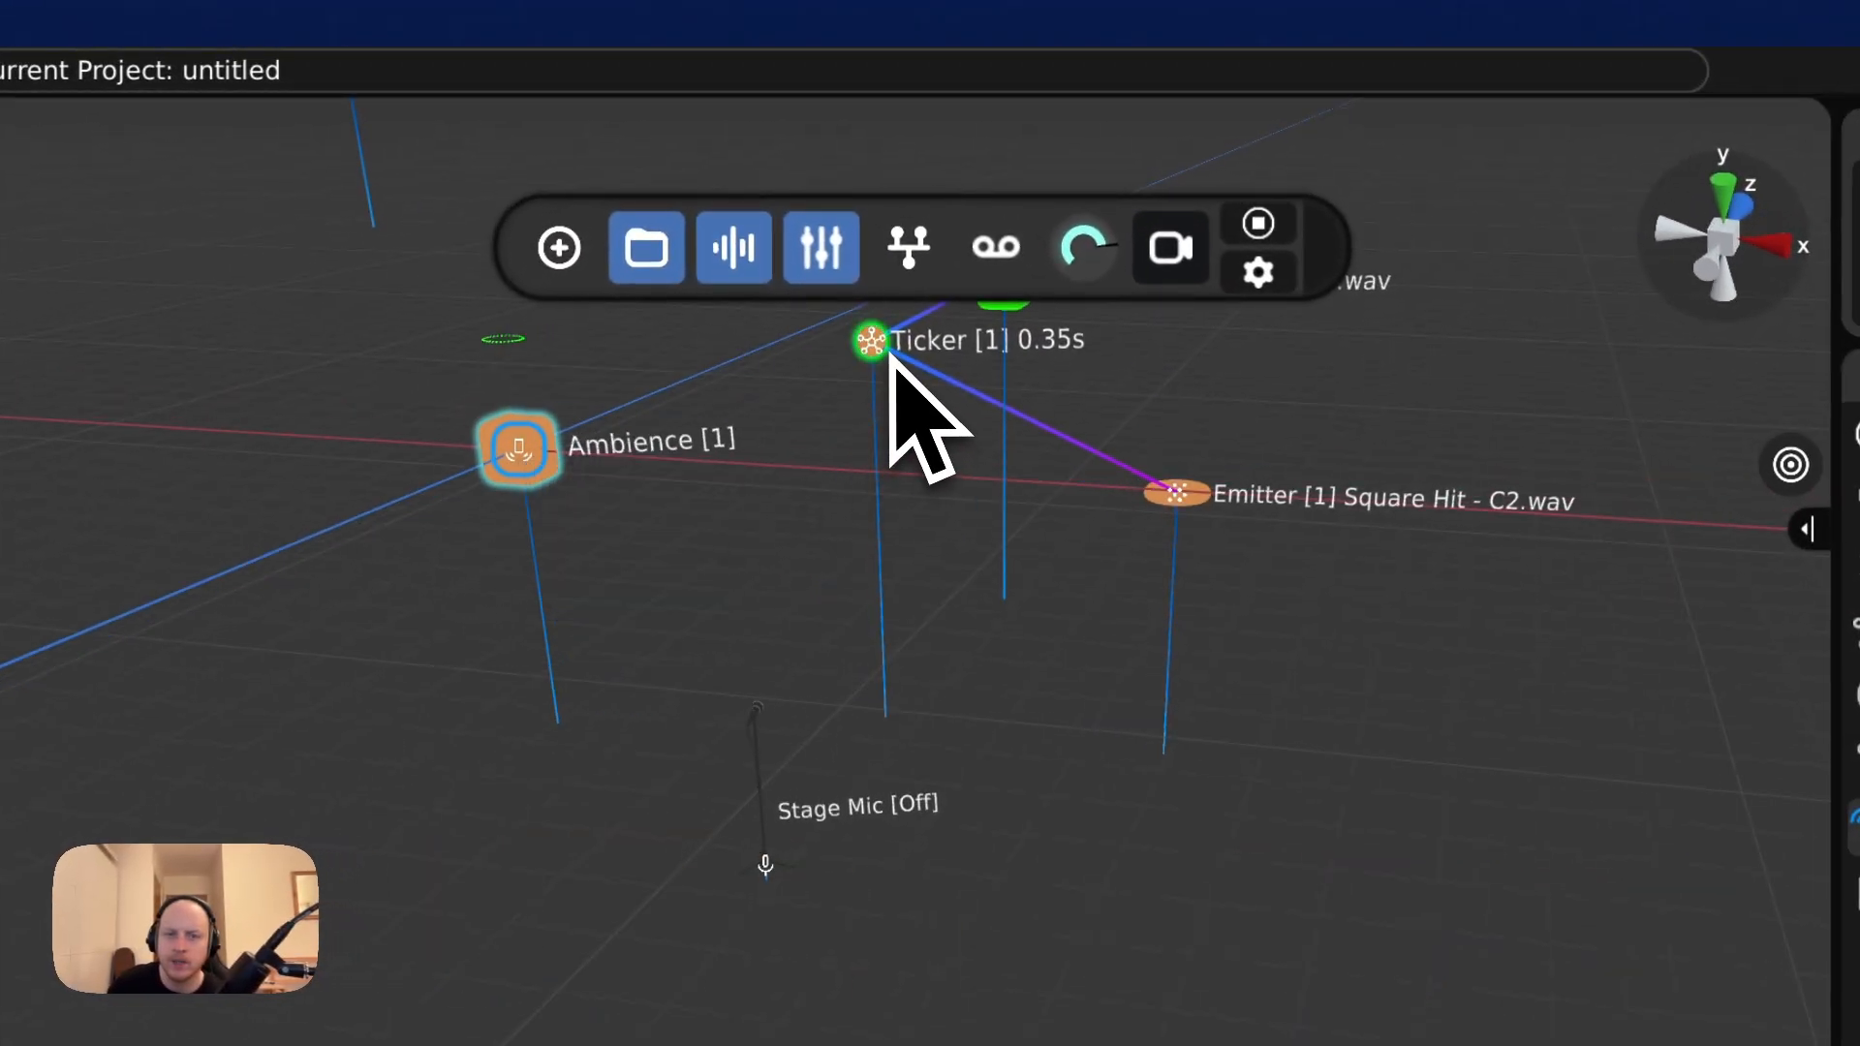
# - Select Sampler 2, expand its sampler controls in a widened editor, and assign it to mix channel 1
pyautogui.click(1008, 302)
pyautogui.press('e')
pyautogui.moveTo(1020, 477); pyautogui.dragTo(1008, 610)
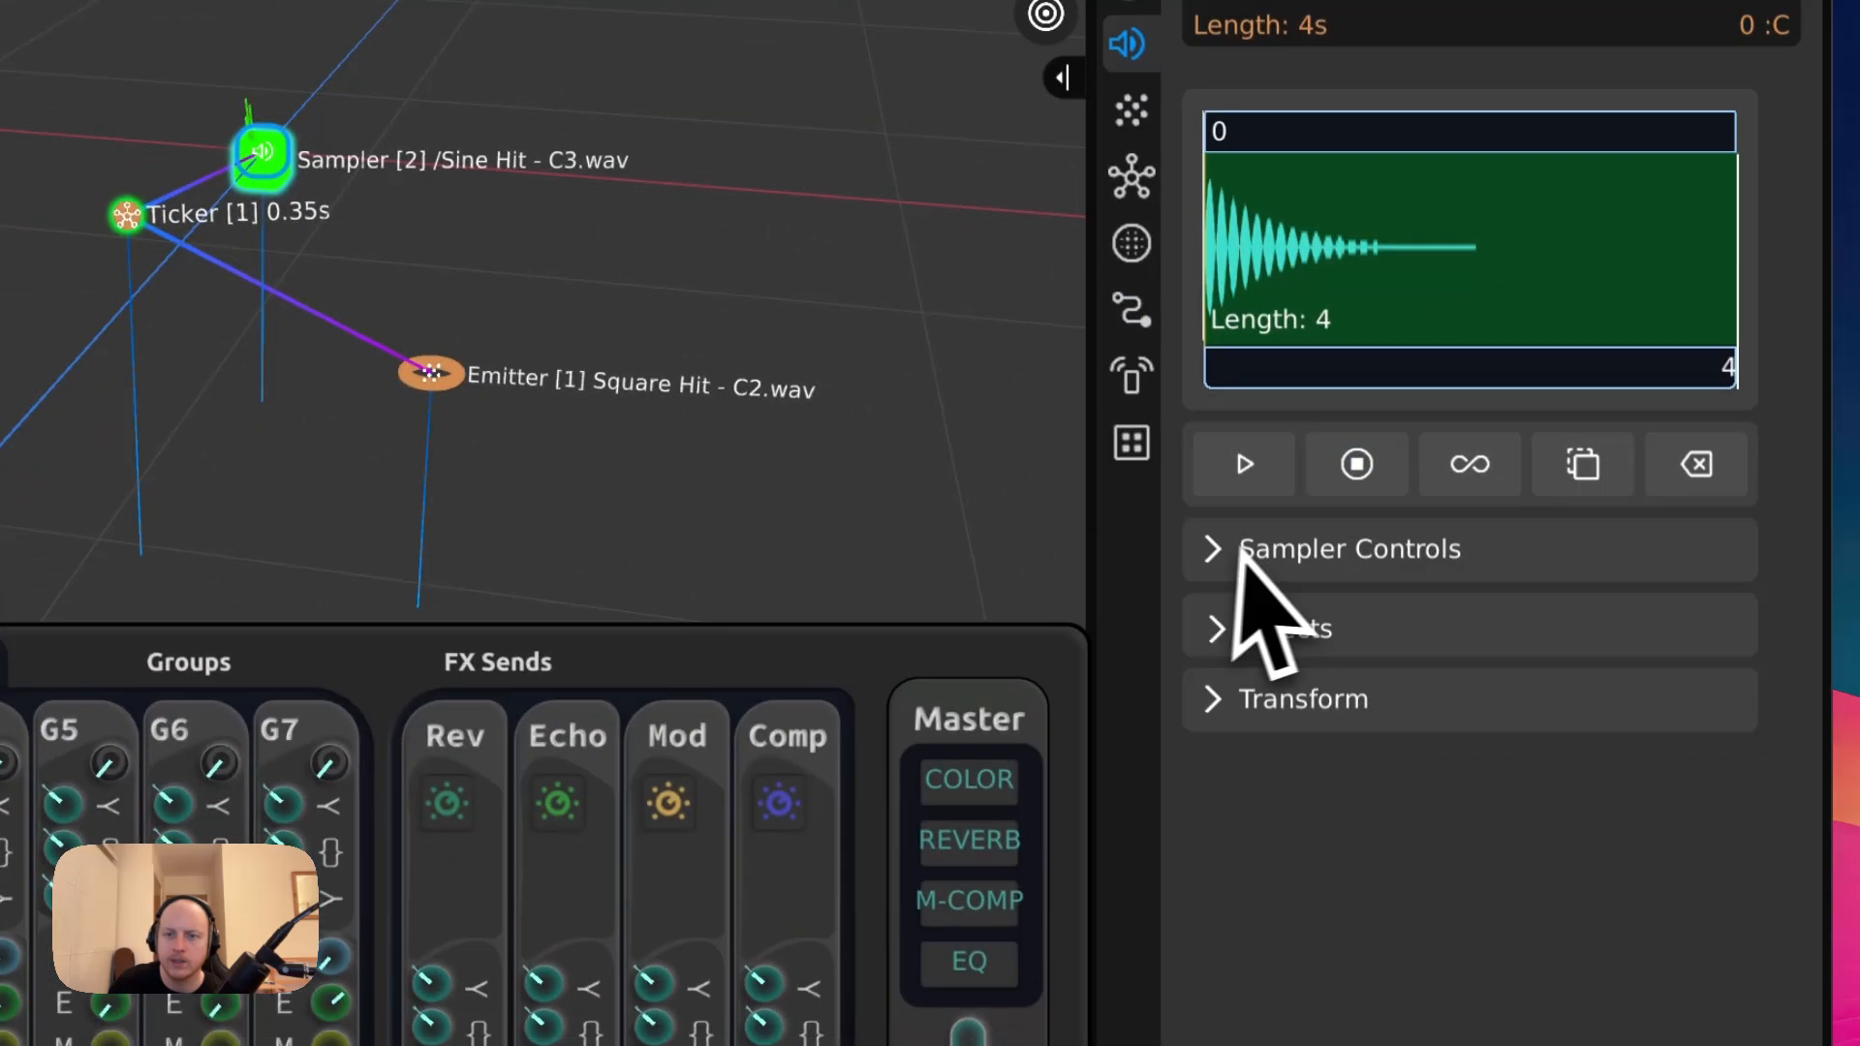
pyautogui.click(1598, 886)
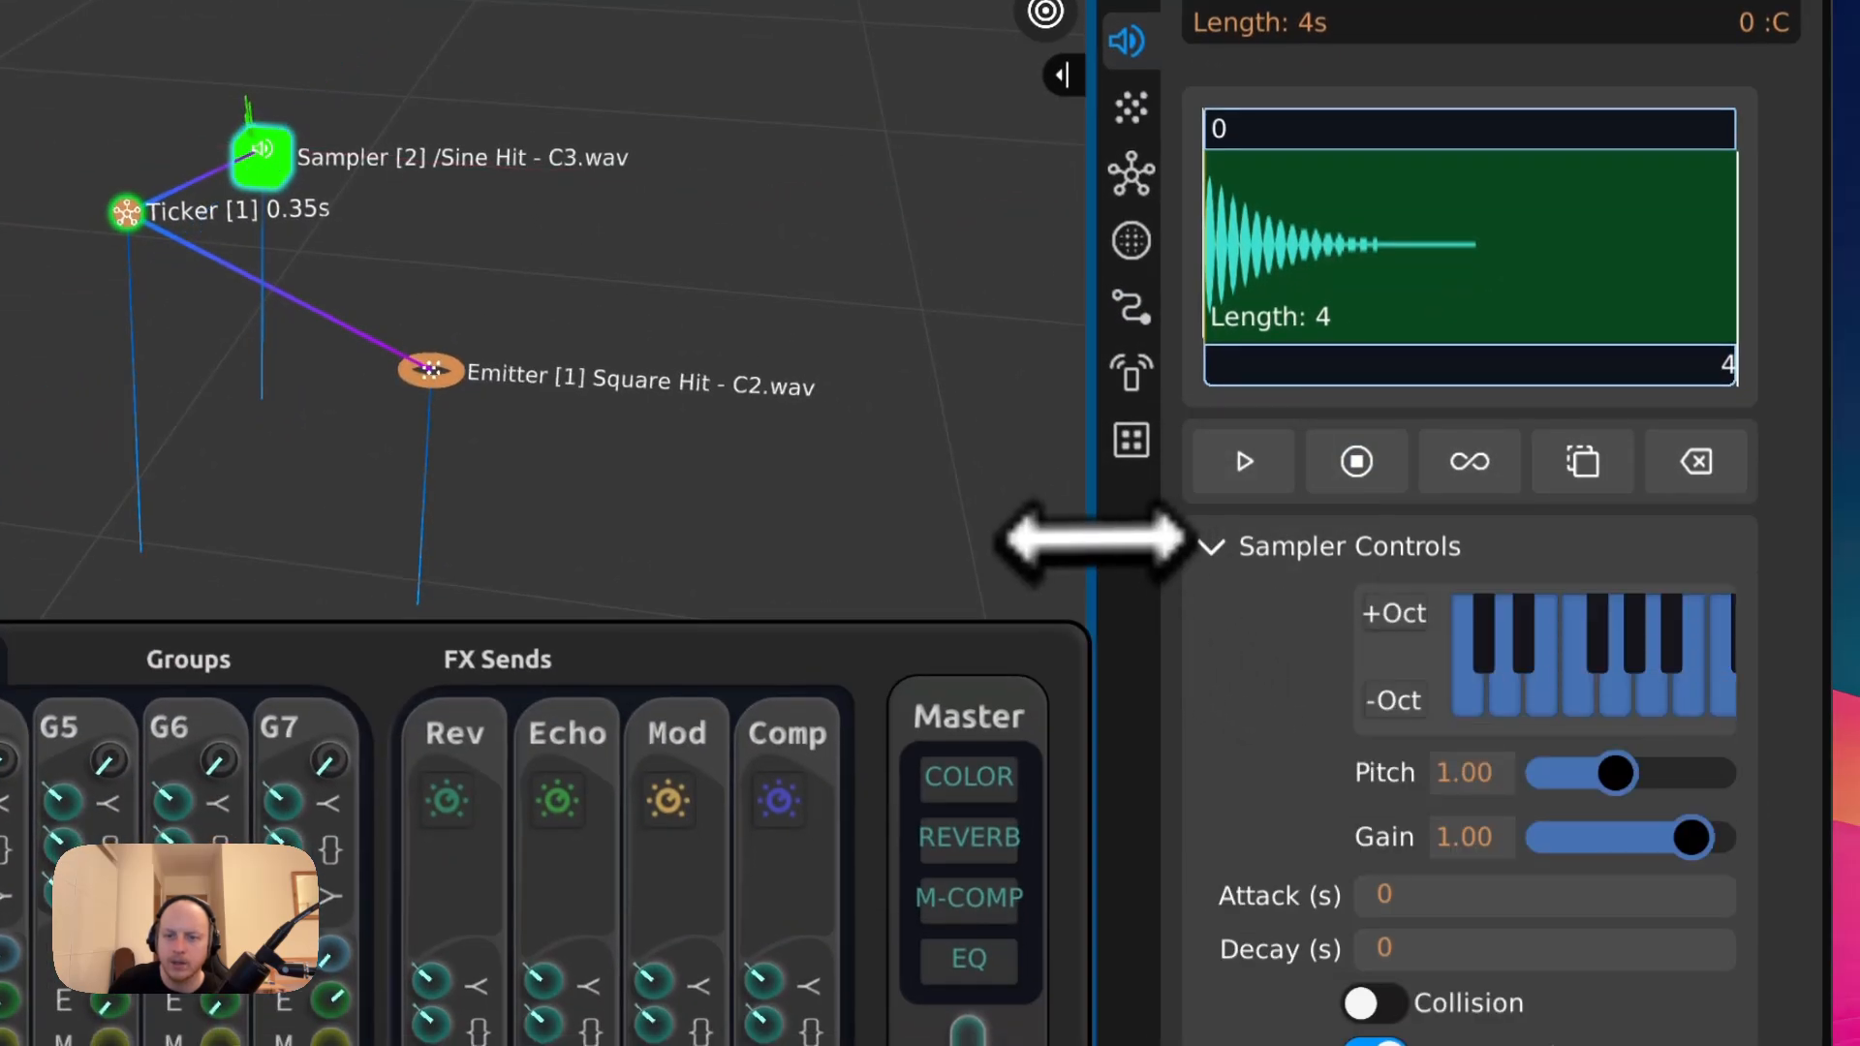
pyautogui.moveTo(1113, 540); pyautogui.dragTo(717, 552)
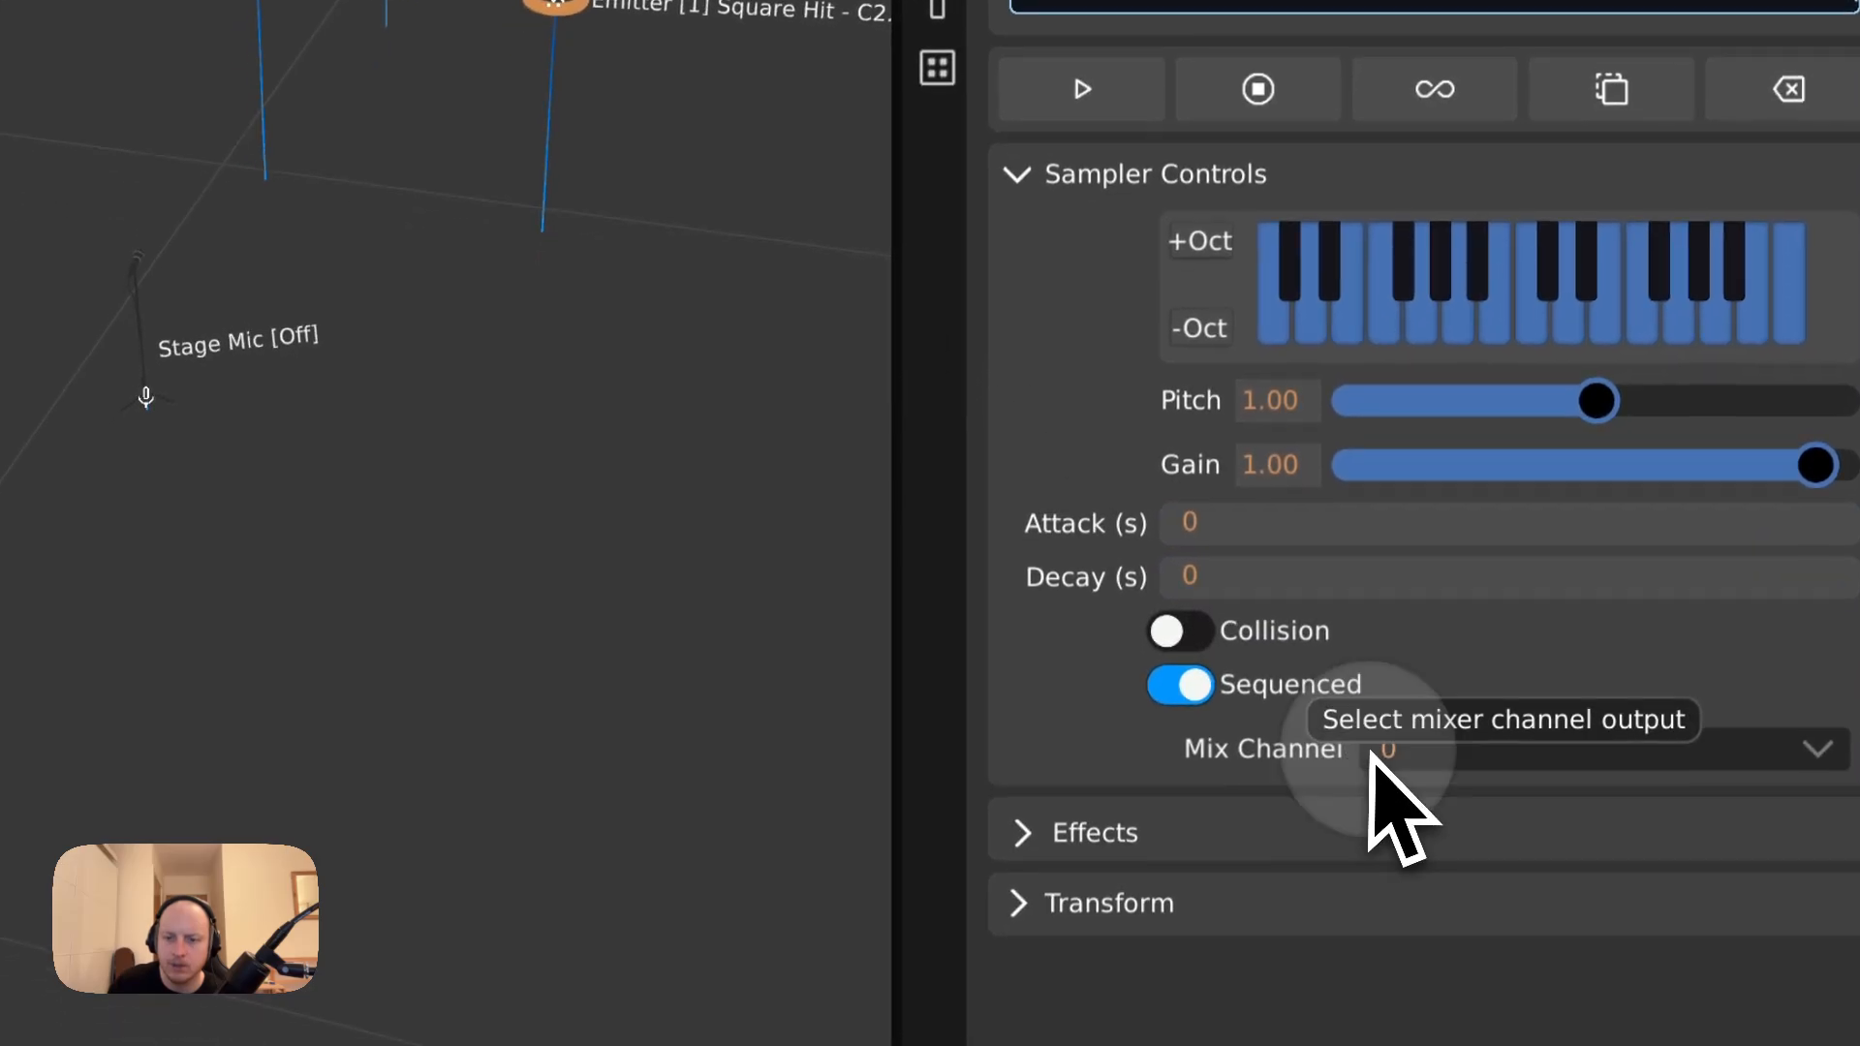
pyautogui.click(1359, 827)
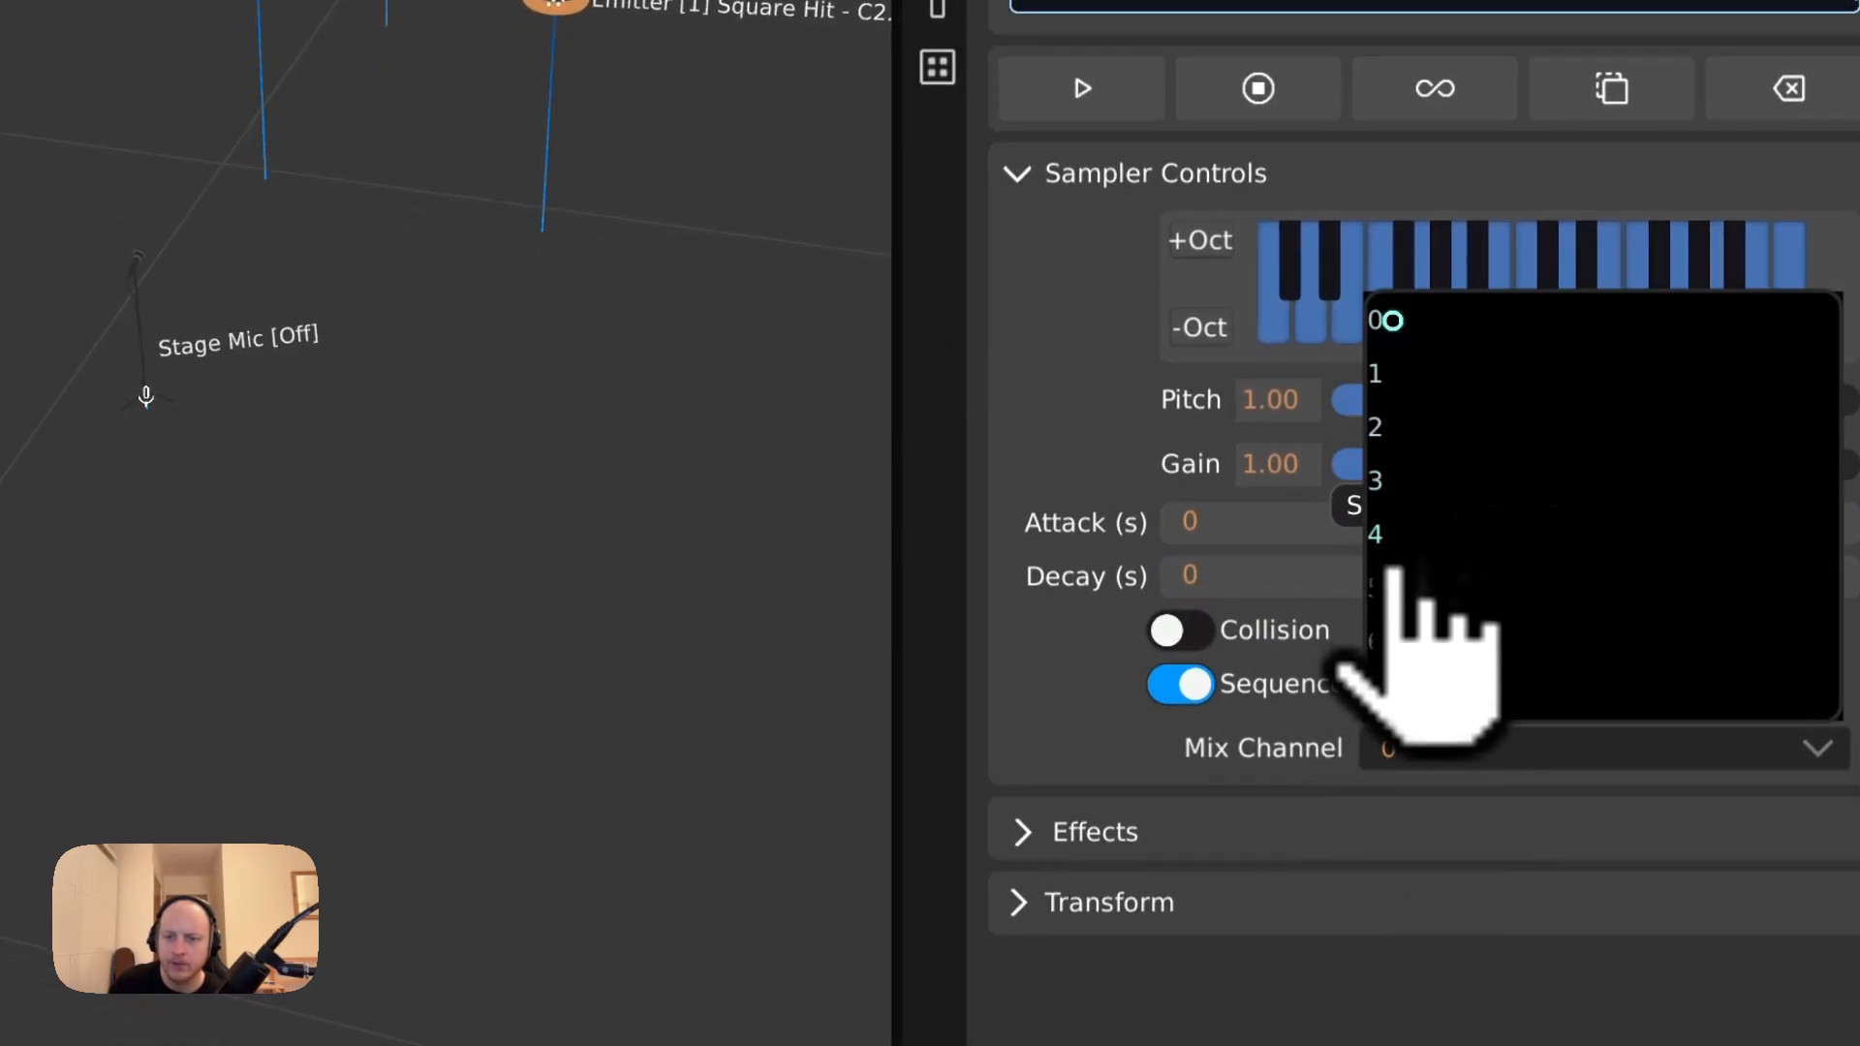
pyautogui.click(1395, 375)
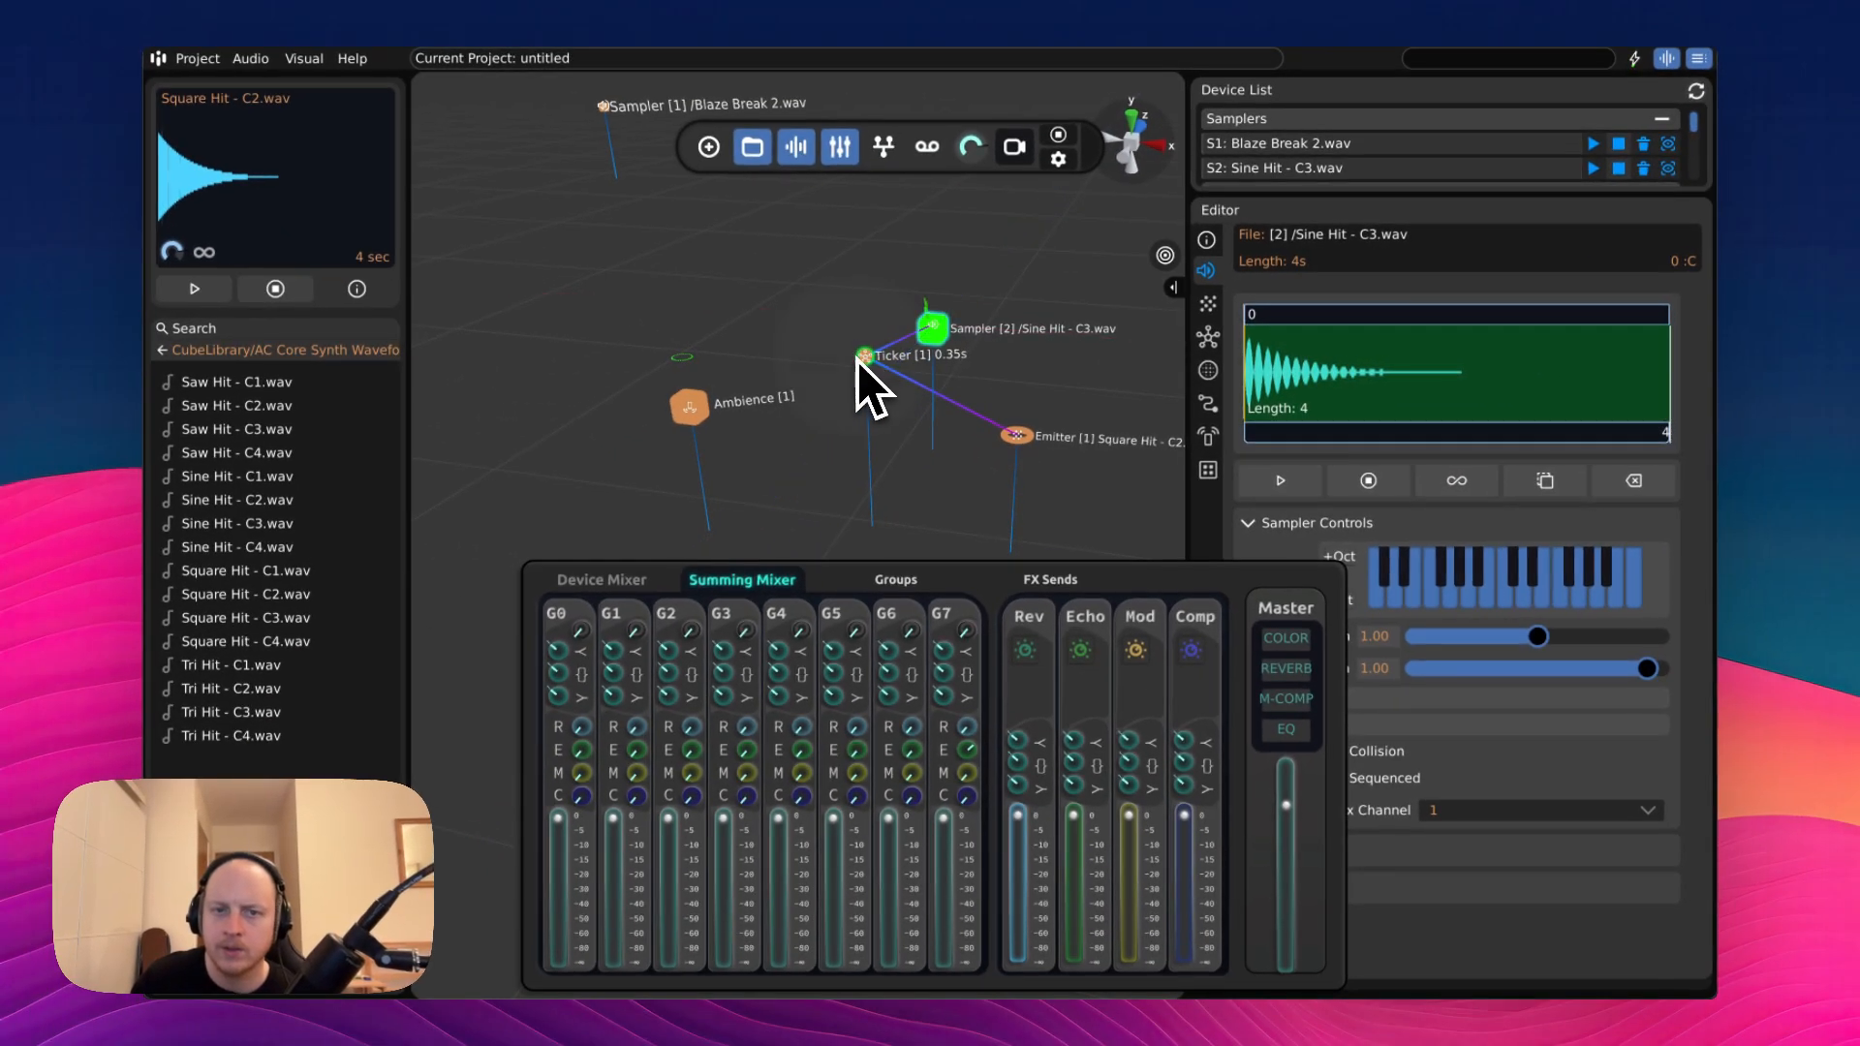
# - Disconnect Emitter 1 from Ticker 1 and start the ticker with only Sampler 2 connected
pyautogui.click(708, 336)
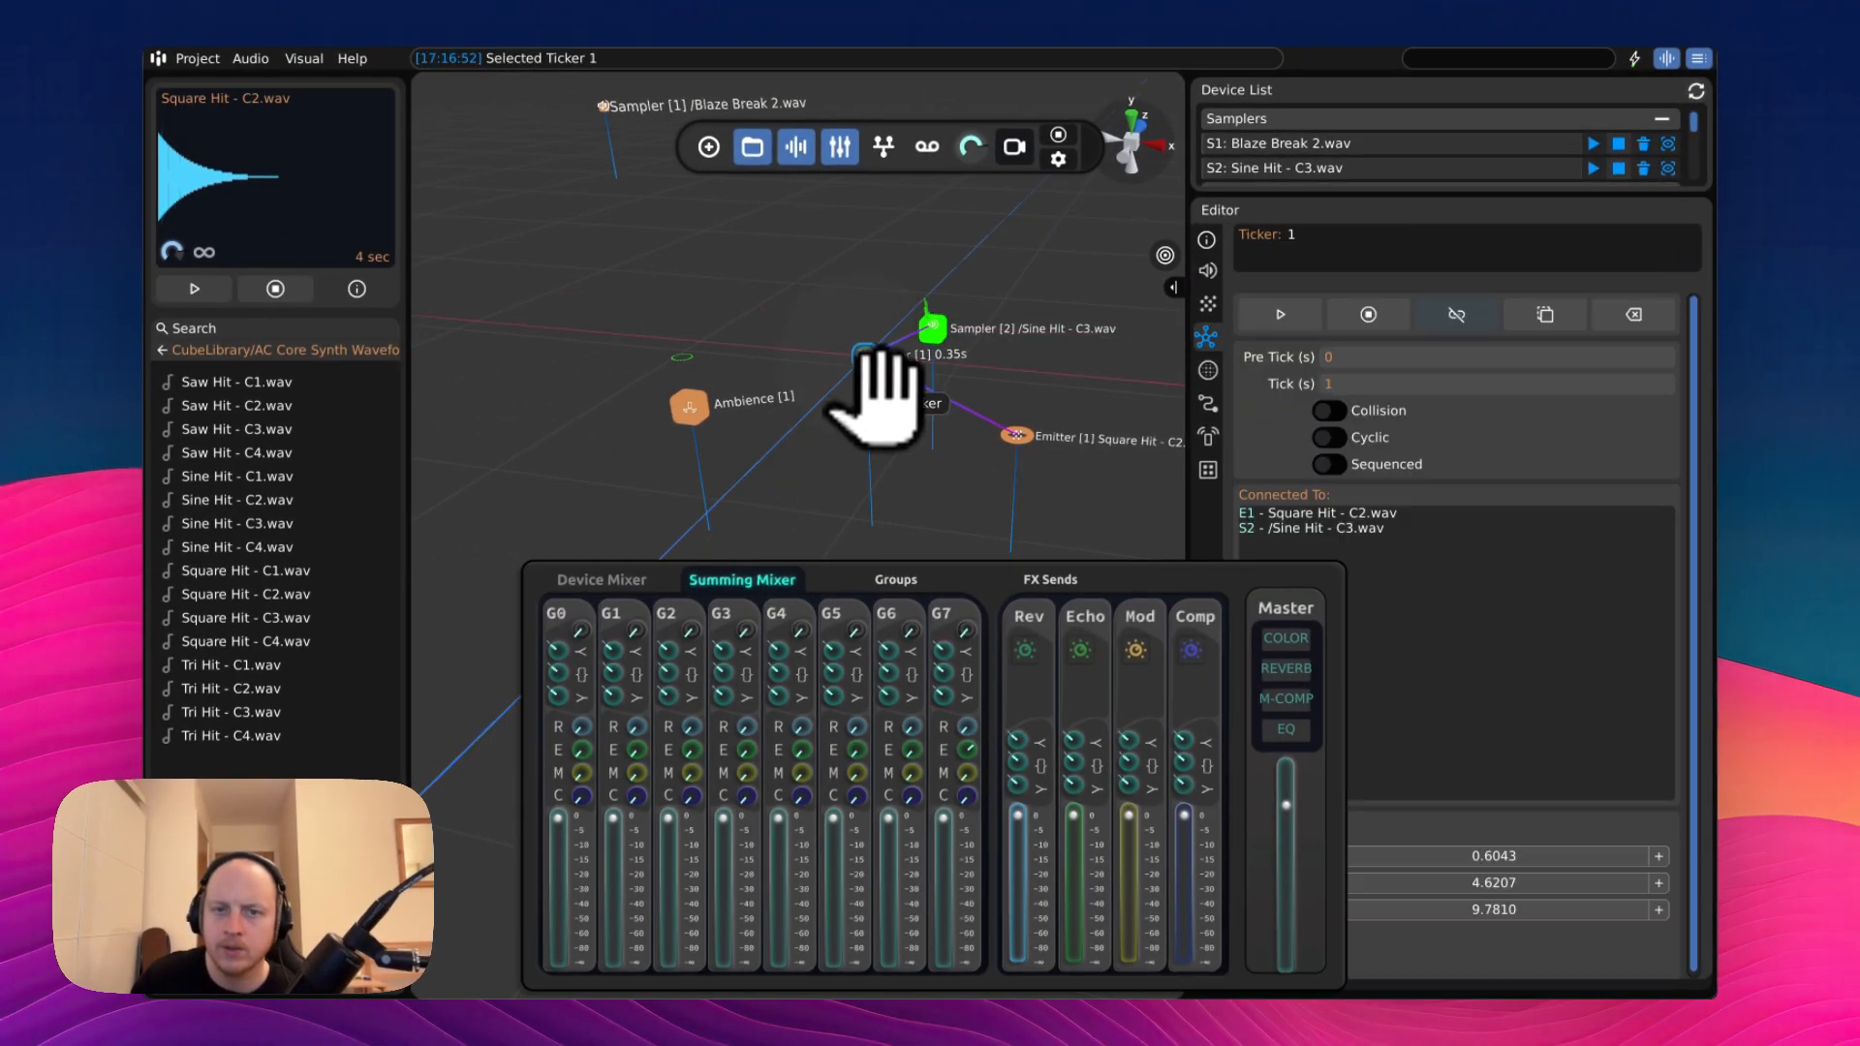
pyautogui.moveTo(865, 356); pyautogui.dragTo(1015, 436, button='right')
pyautogui.click(884, 364)
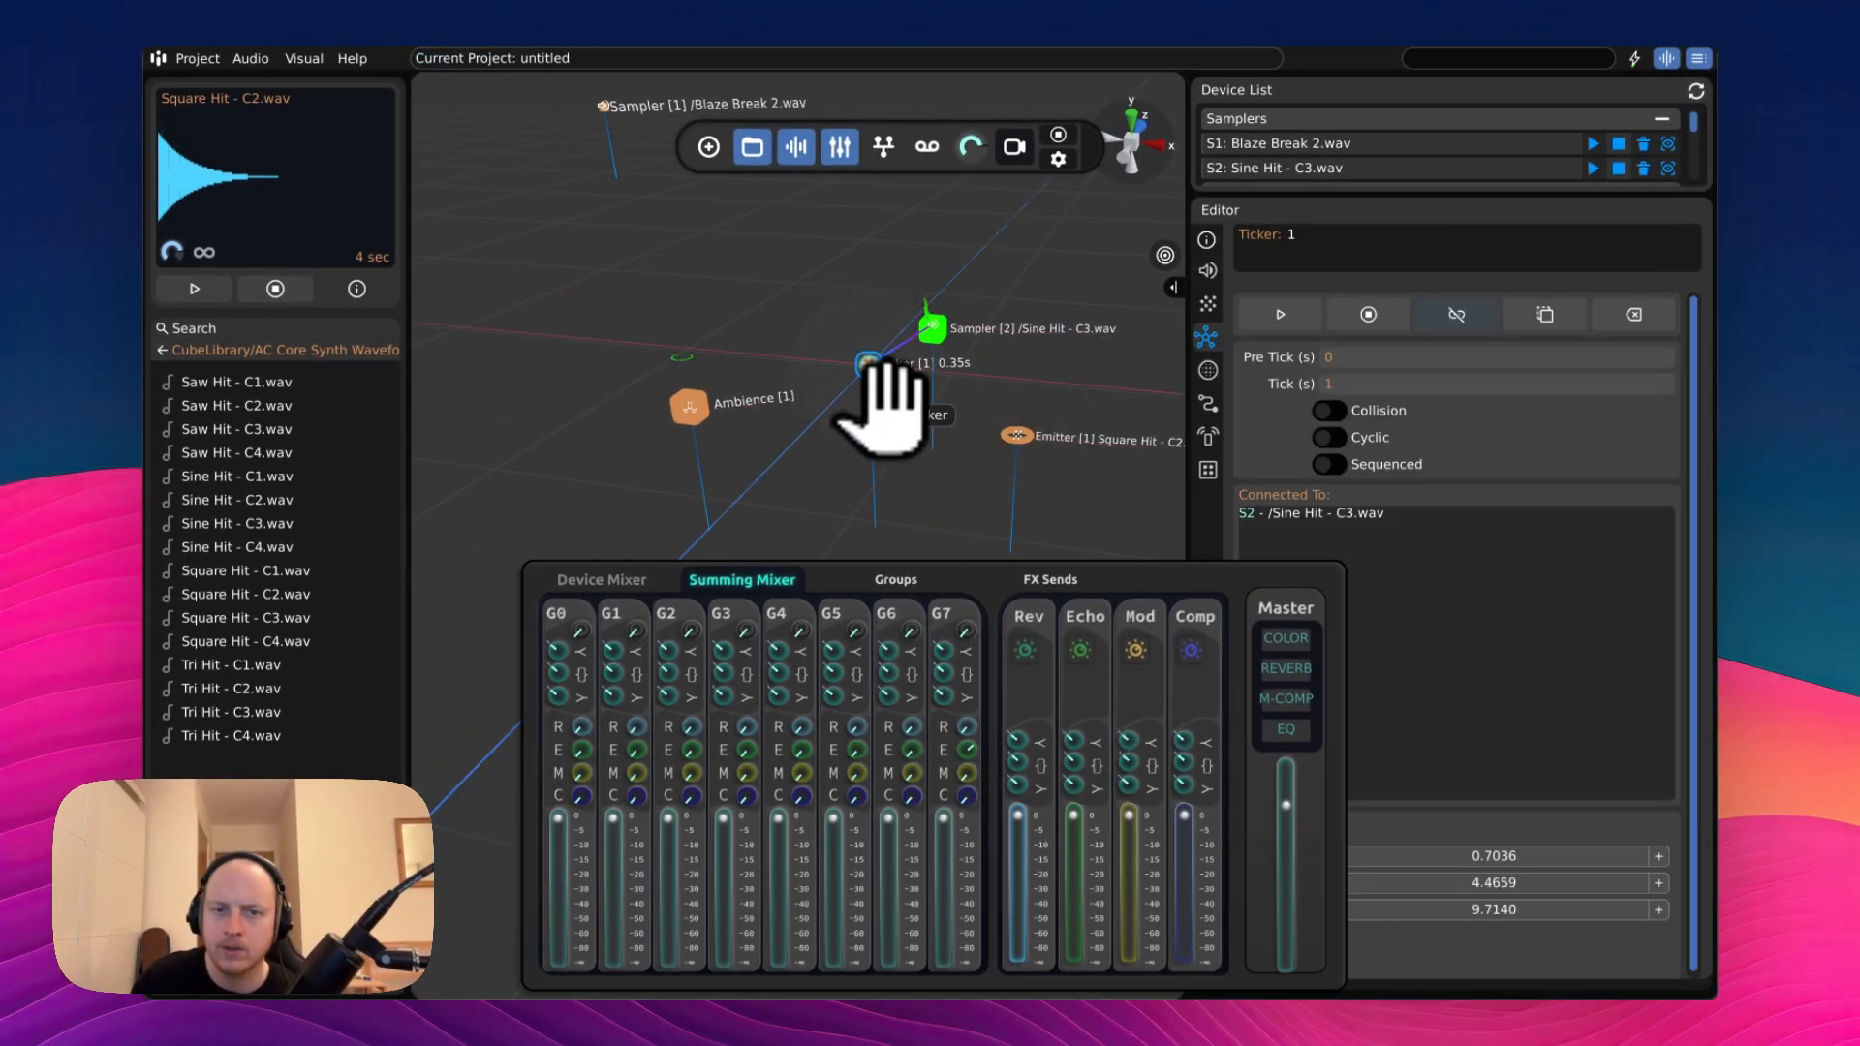
# - Try out the G1 channel's controls in the Summing Mixer
pyautogui.moveTo(347, 308)
pyautogui.mouseDown()
pyautogui.moveTo(380, 0)
pyautogui.moveTo(347, 290)
pyautogui.mouseUp()
pyautogui.moveTo(343, 456); pyautogui.dragTo(345, 0)
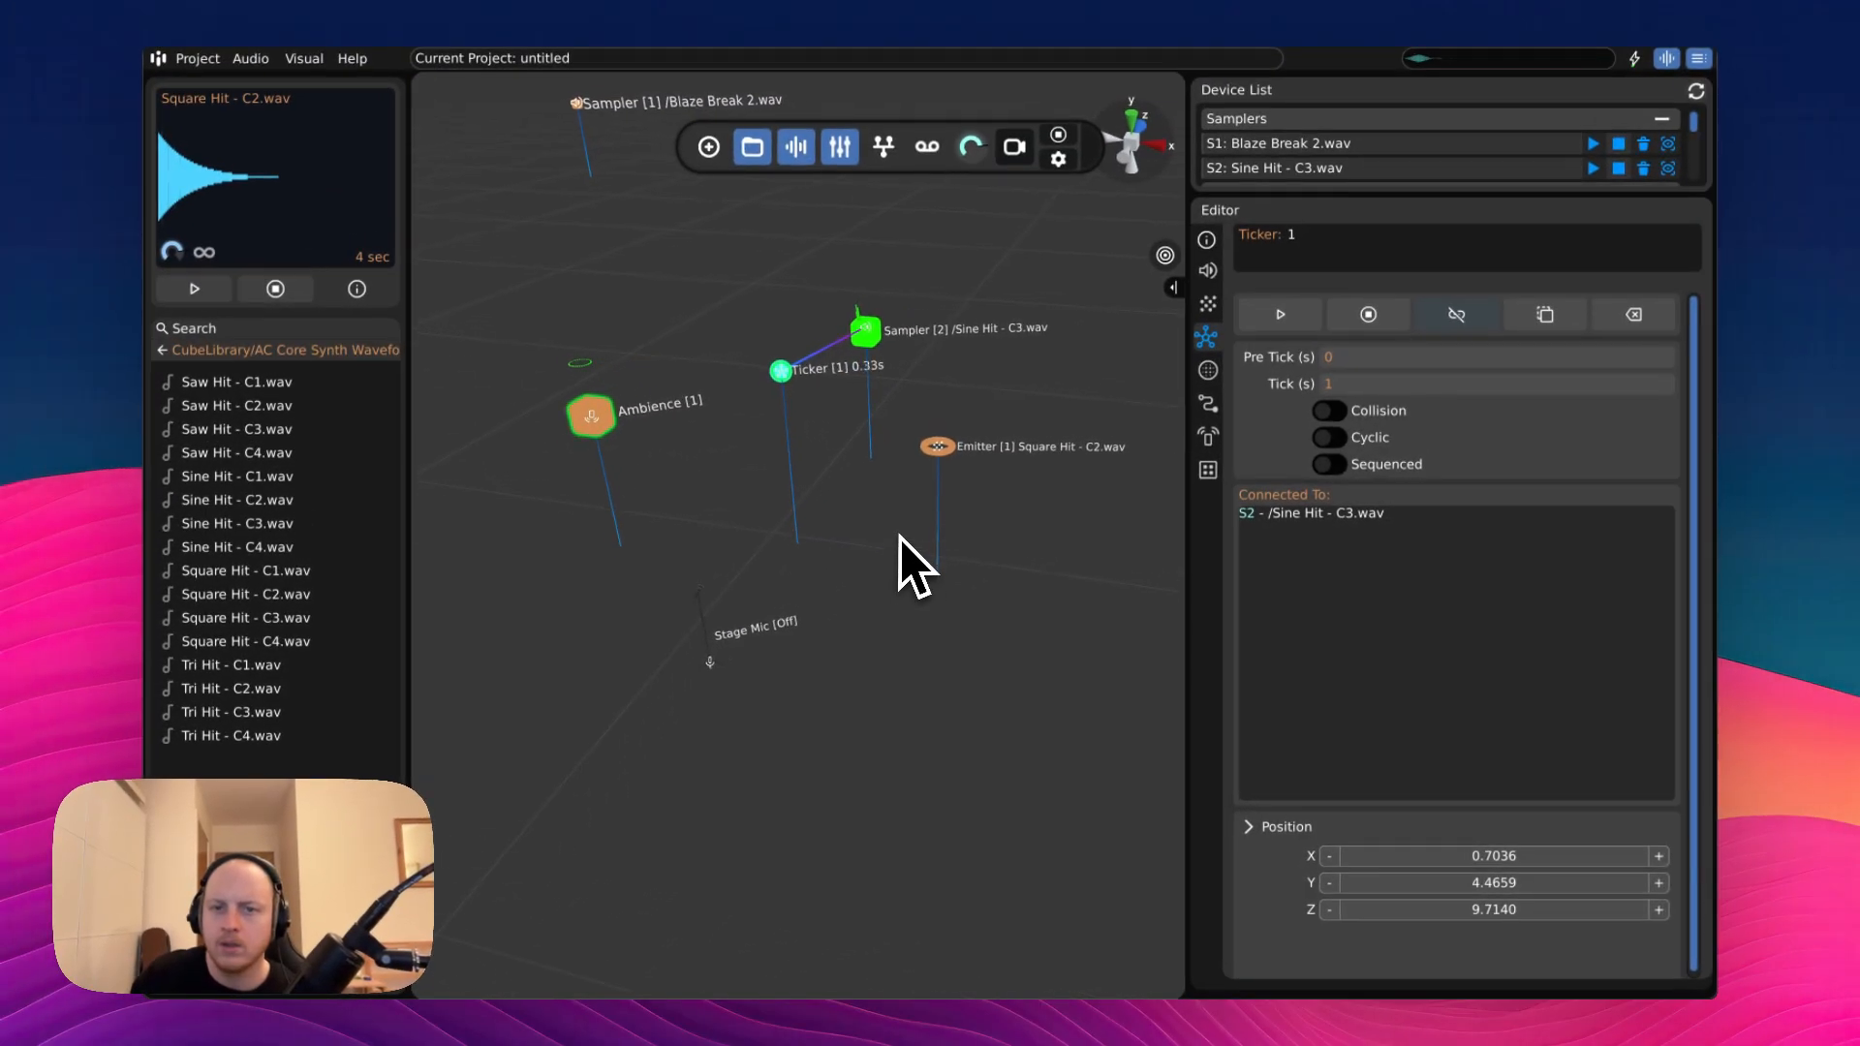
# - Check Emitter 1's available mix channels and switch the mixer to the Device Mixer view
pyautogui.click(916, 548)
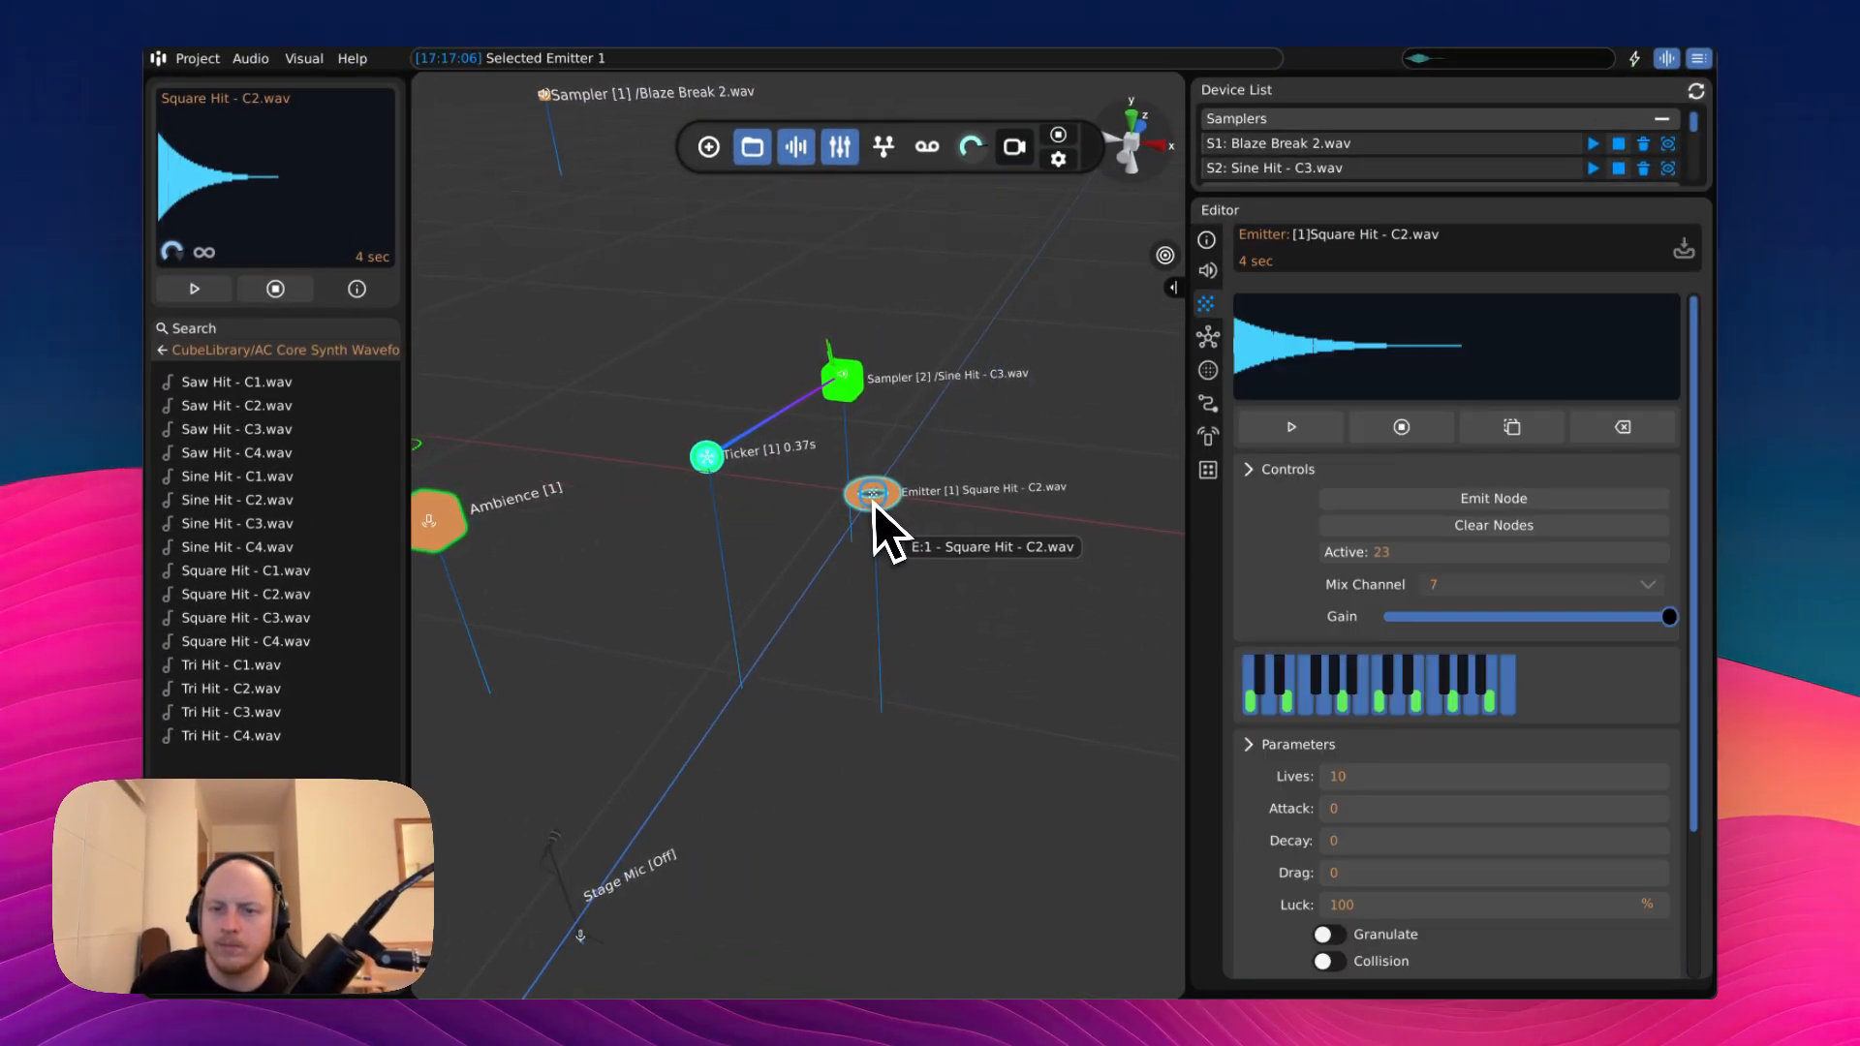
pyautogui.click(1450, 584)
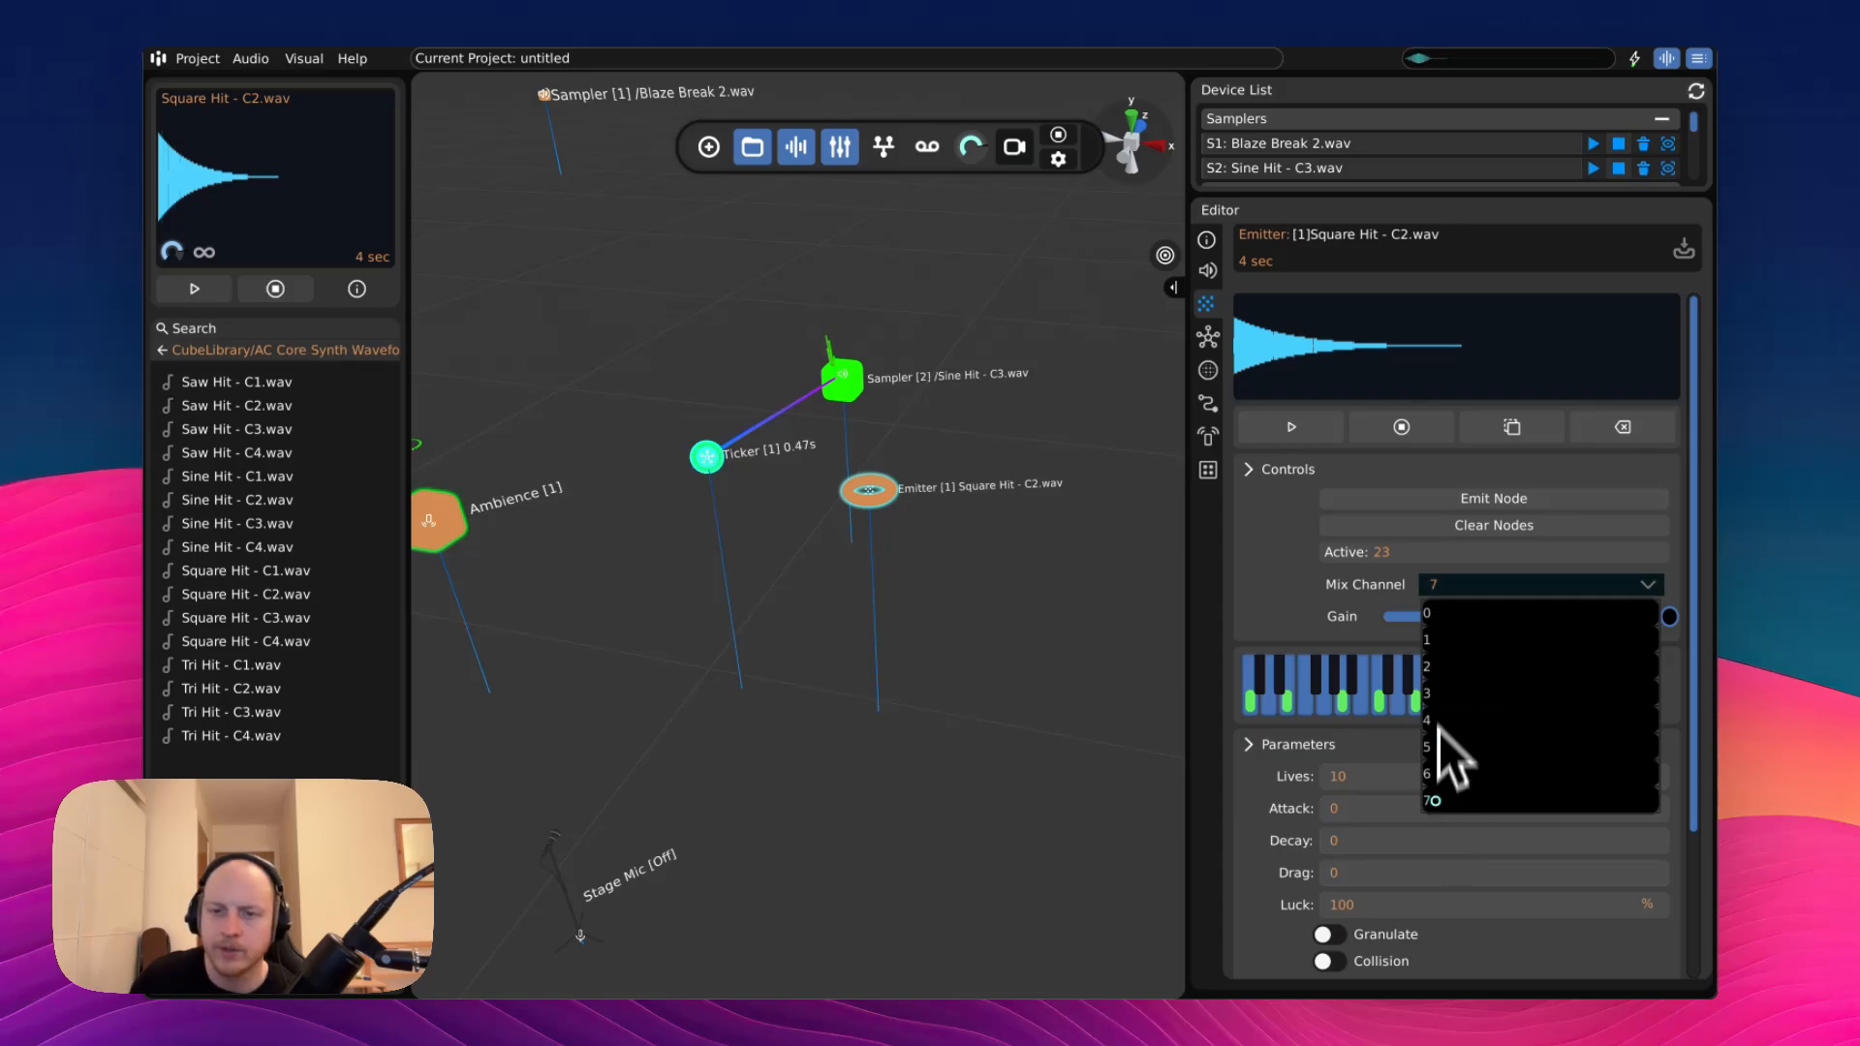
pyautogui.click(1216, 614)
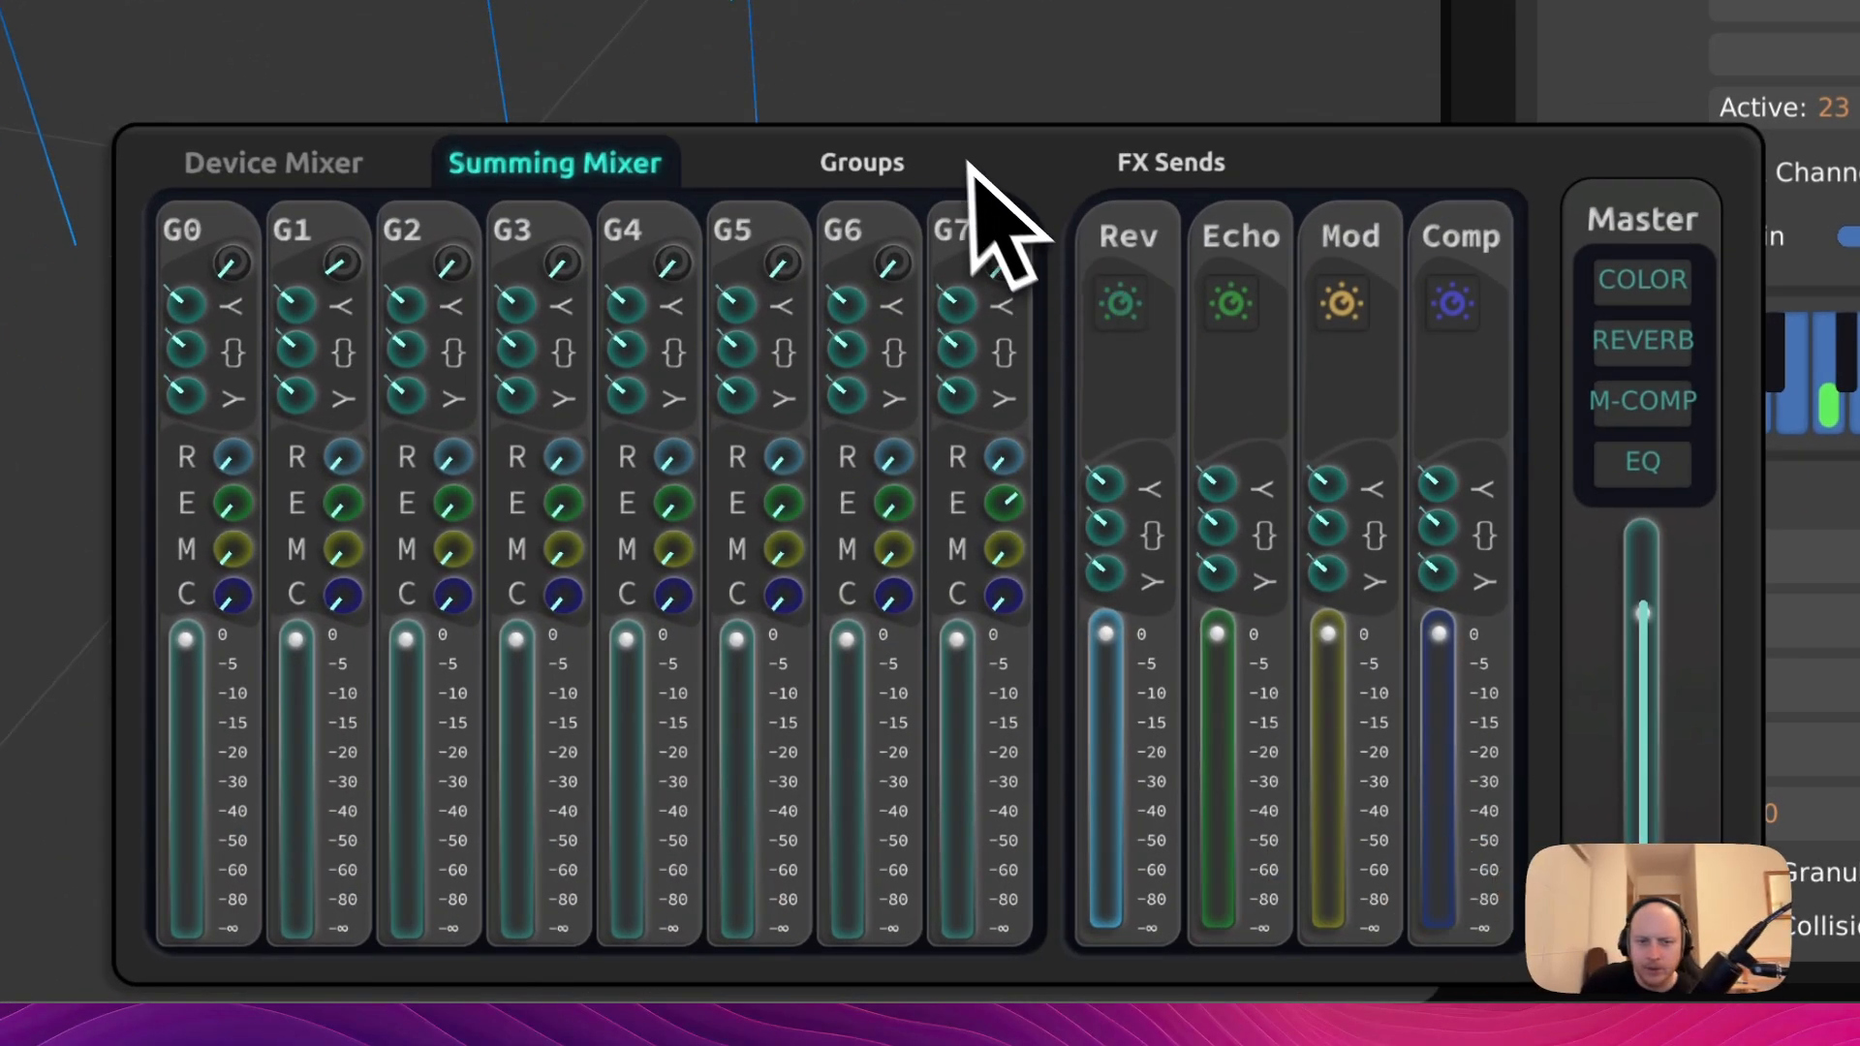
pyautogui.click(291, 164)
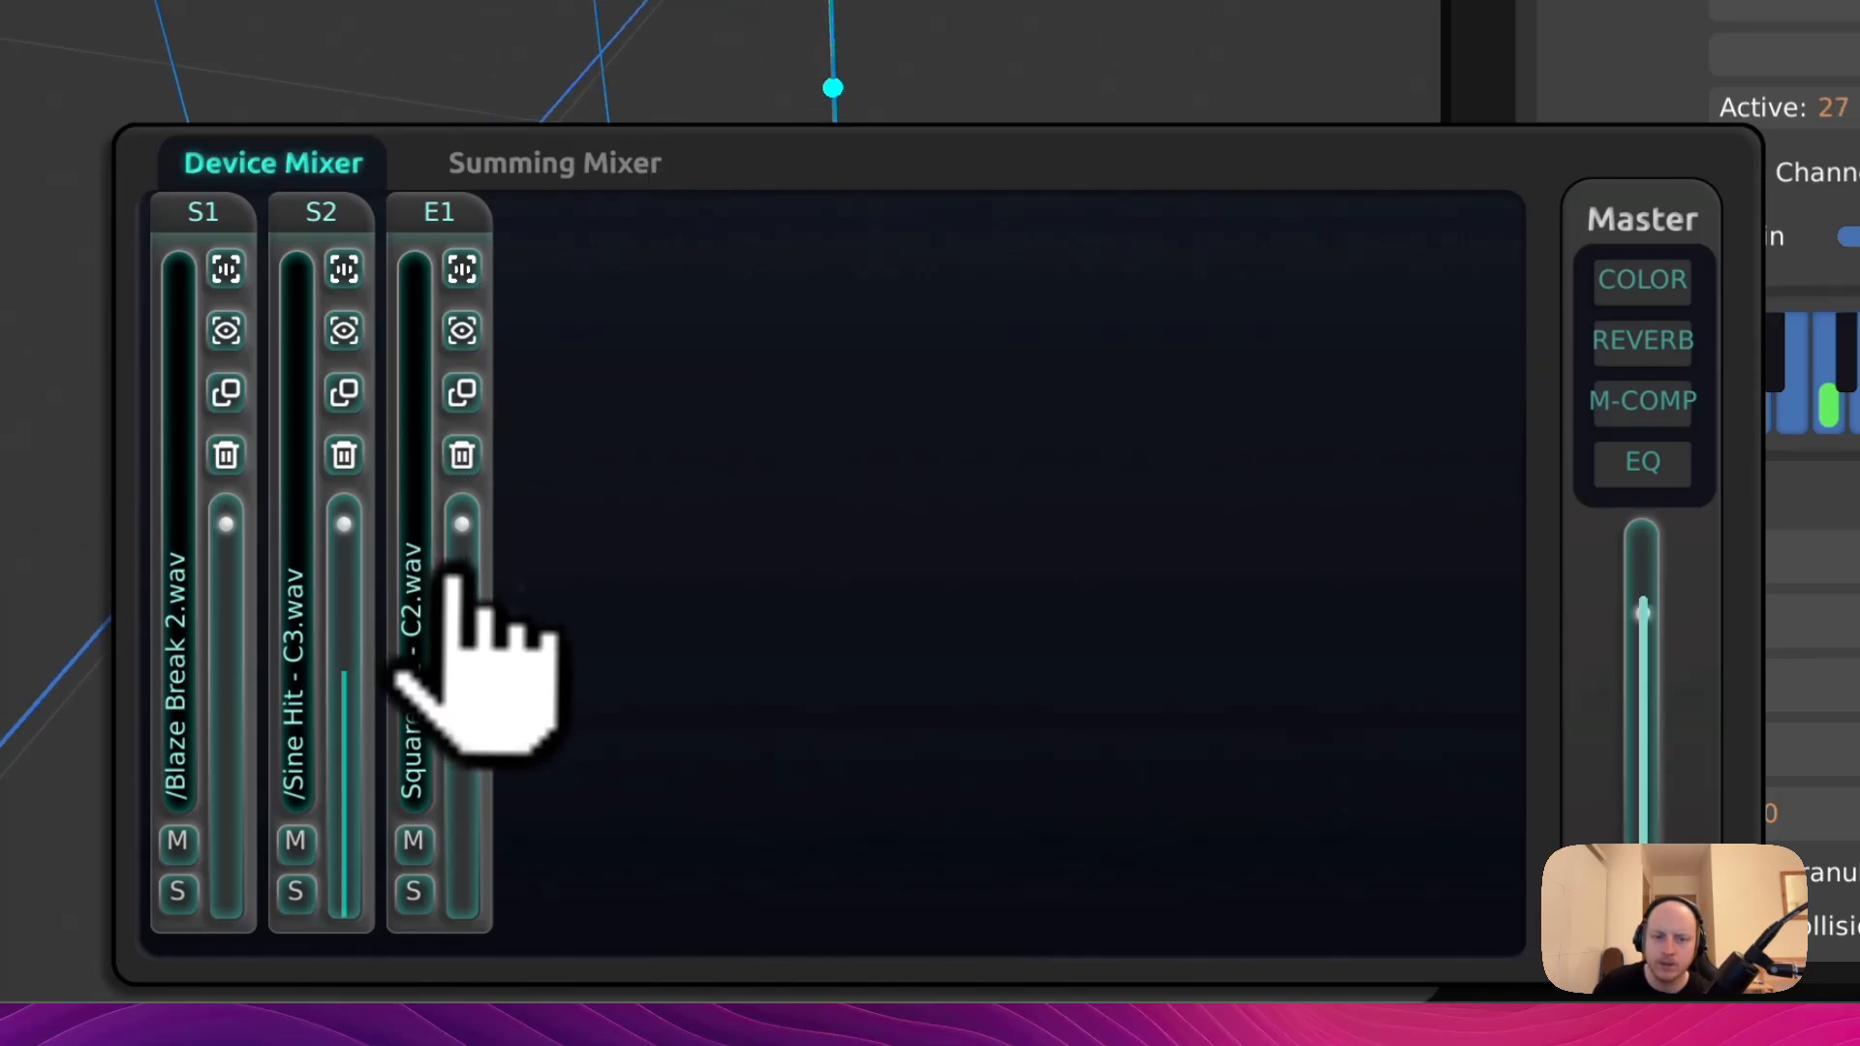
# - Try the volume faders of Emitter 1, Sampler 2 and Sampler 3 while playing Sampler 3's Blue Break.wav
pyautogui.moveTo(462, 524)
pyautogui.mouseDown()
pyautogui.moveTo(524, 911)
pyautogui.moveTo(467, 780)
pyautogui.moveTo(462, 518)
pyautogui.mouseUp()
pyautogui.moveTo(344, 524); pyautogui.dragTo(344, 911)
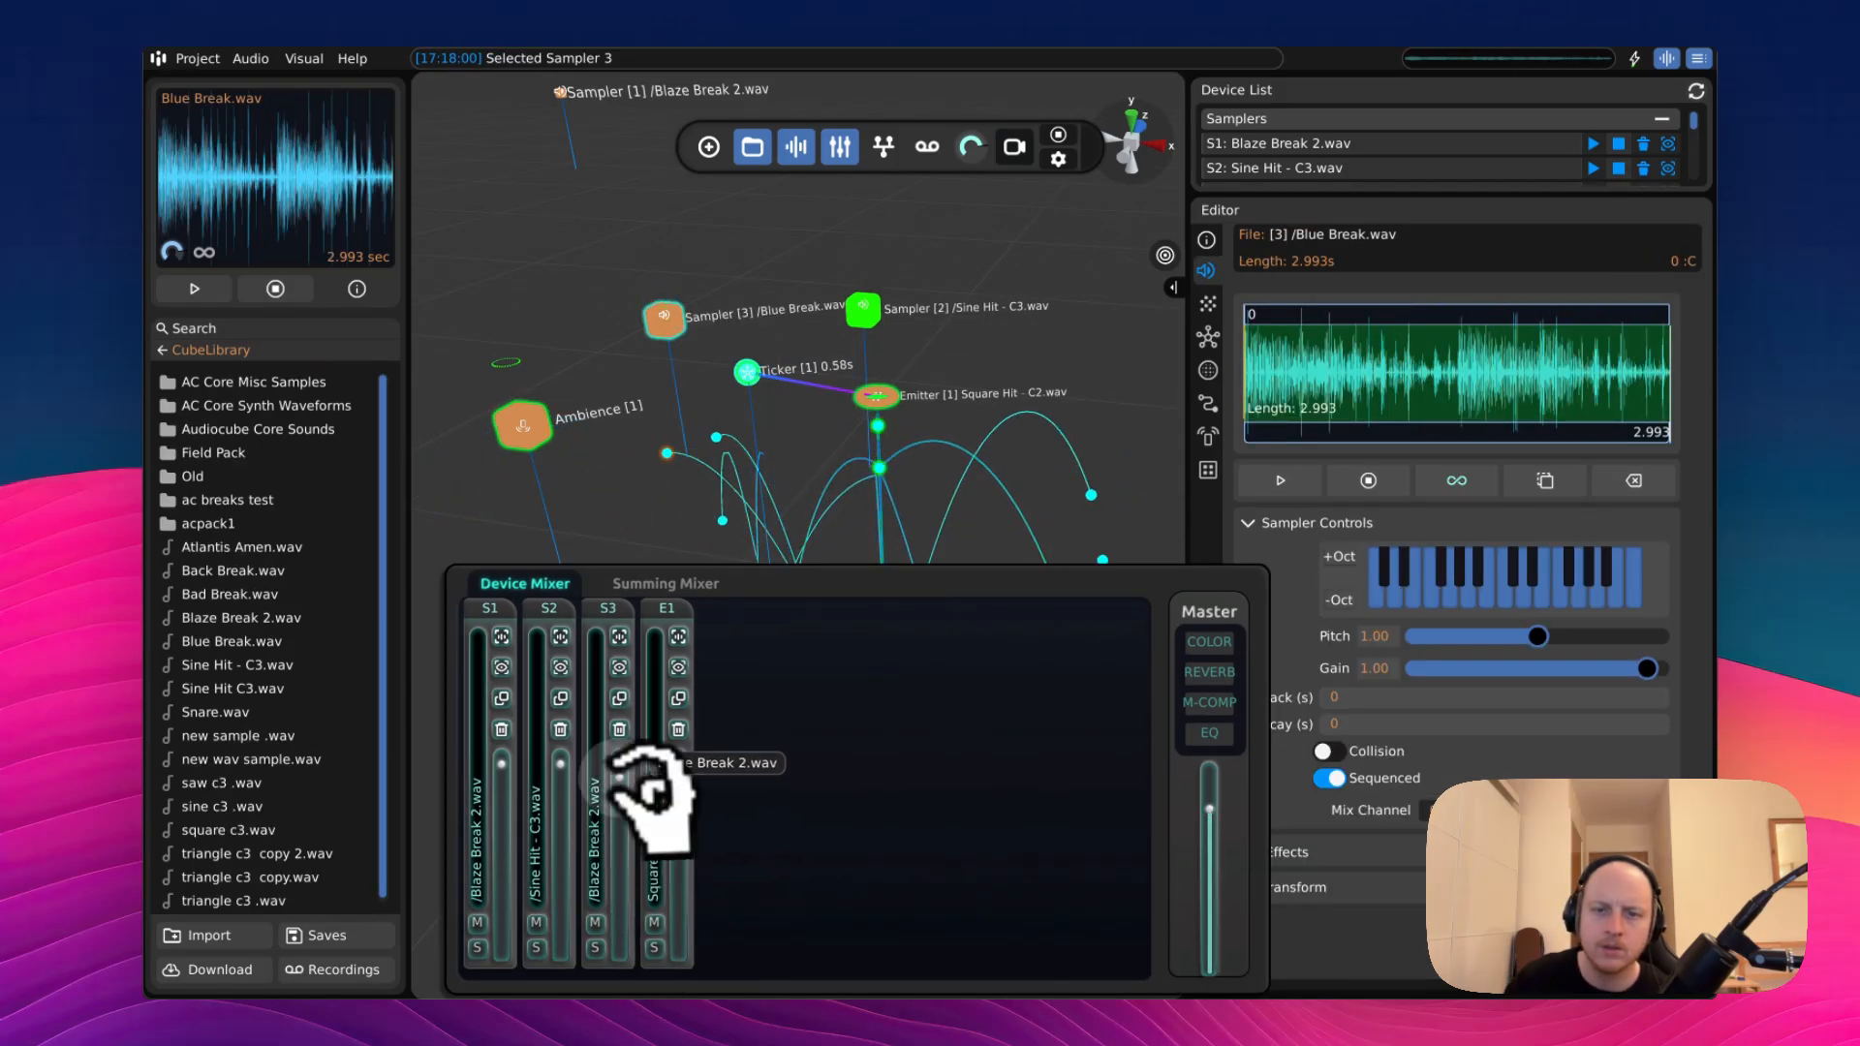
pyautogui.click(1280, 481)
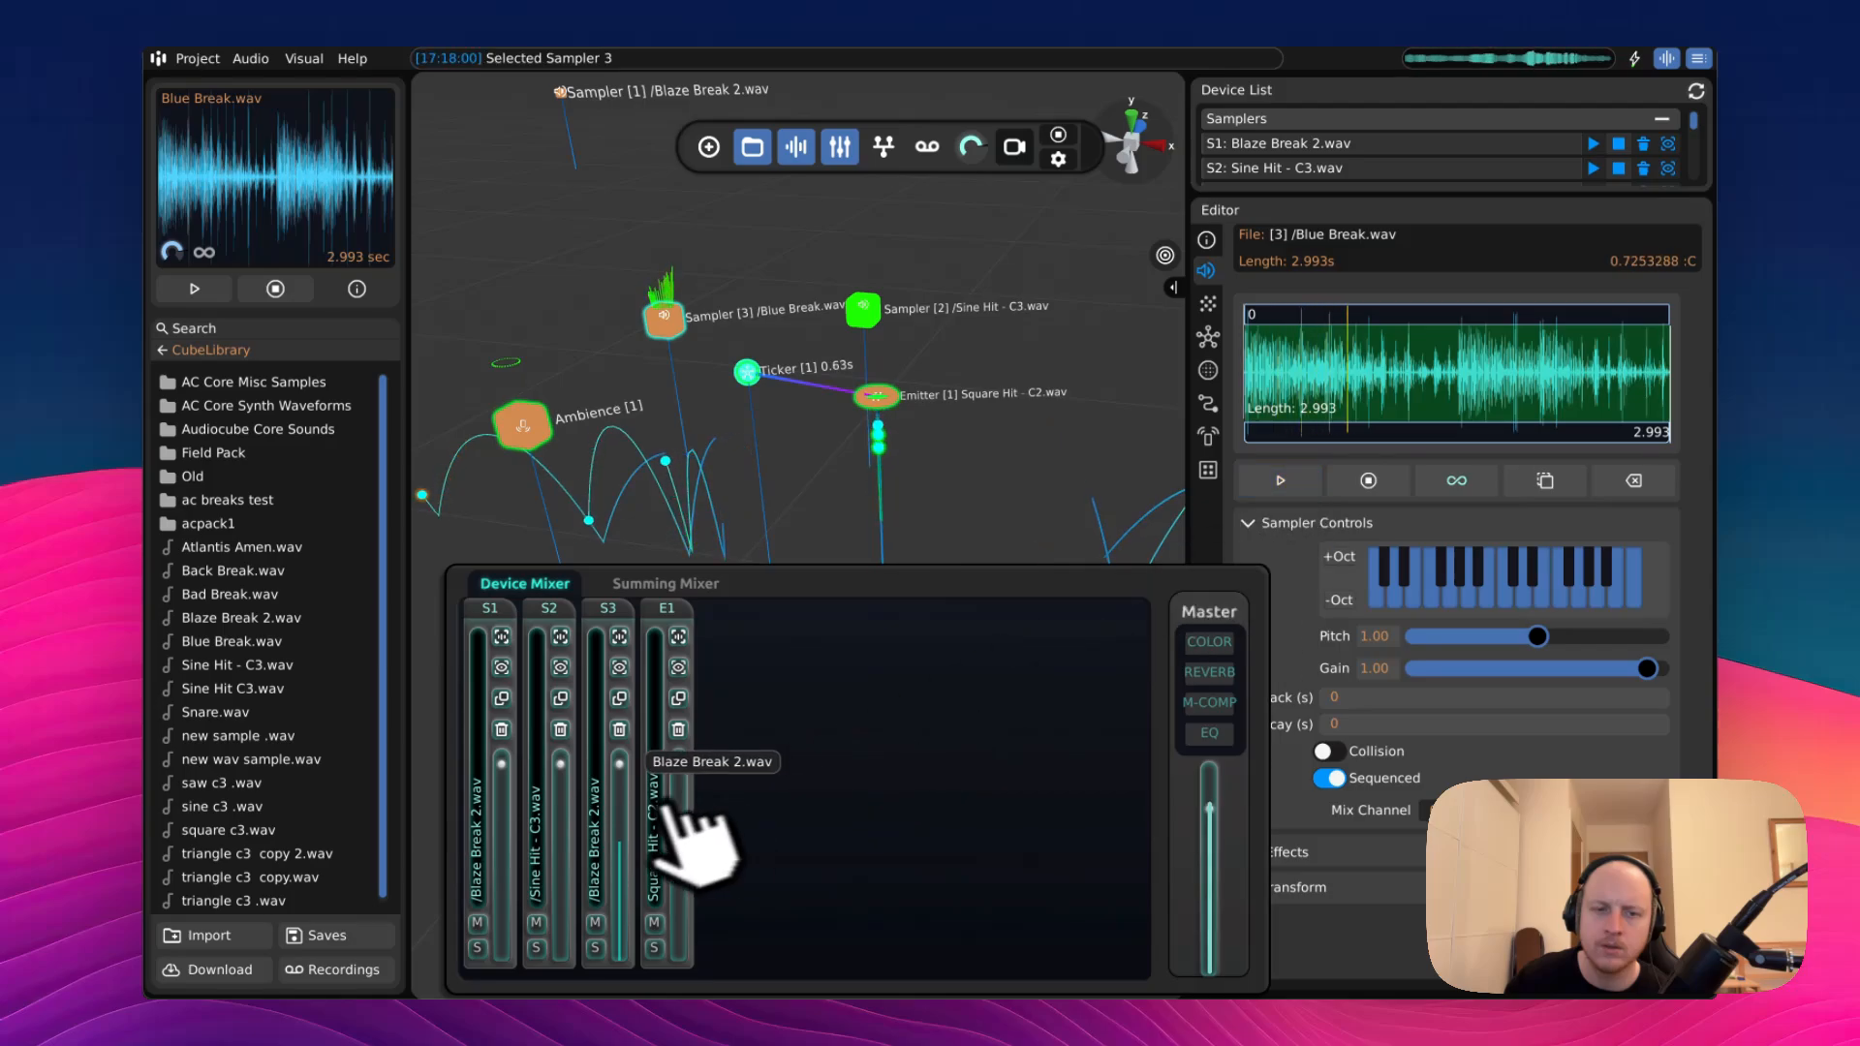
pyautogui.moveTo(620, 964); pyautogui.dragTo(637, 726)
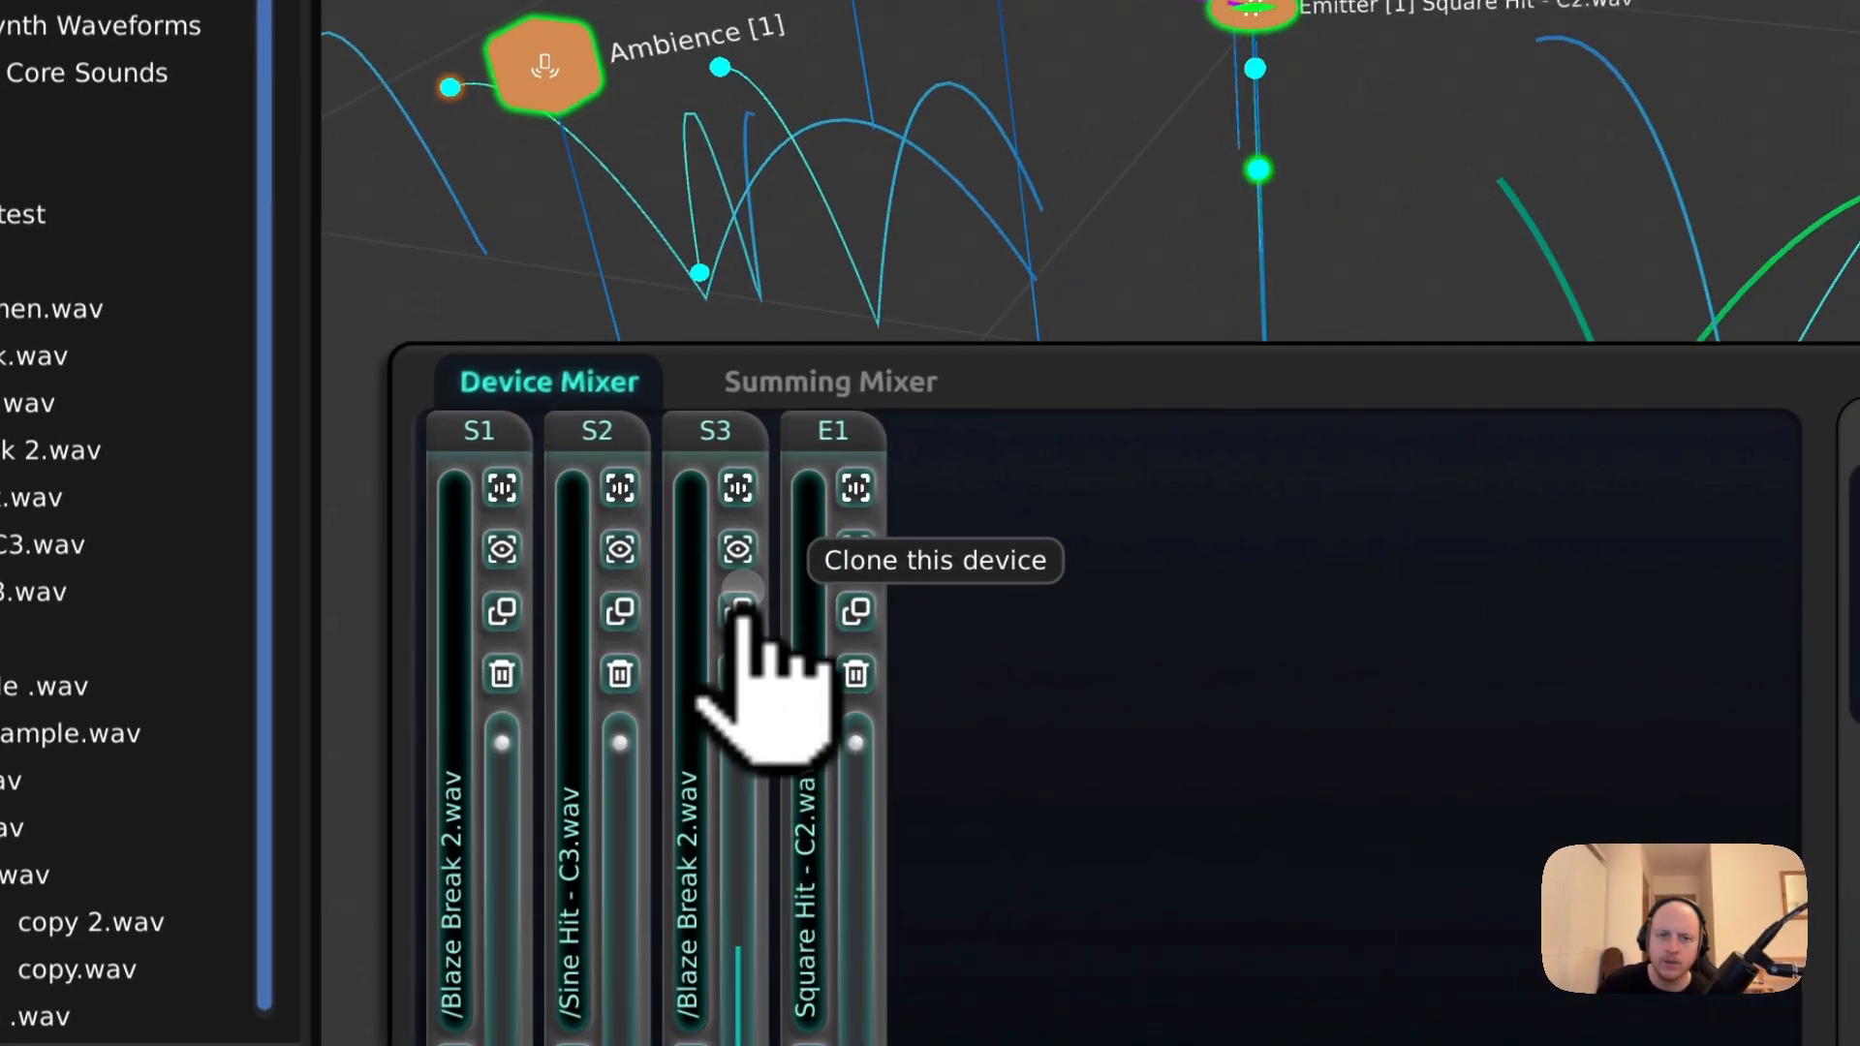
# - Clone the Blue Break.wav sampler twice from its mixer channel and delete all three copies
pyautogui.click(619, 698)
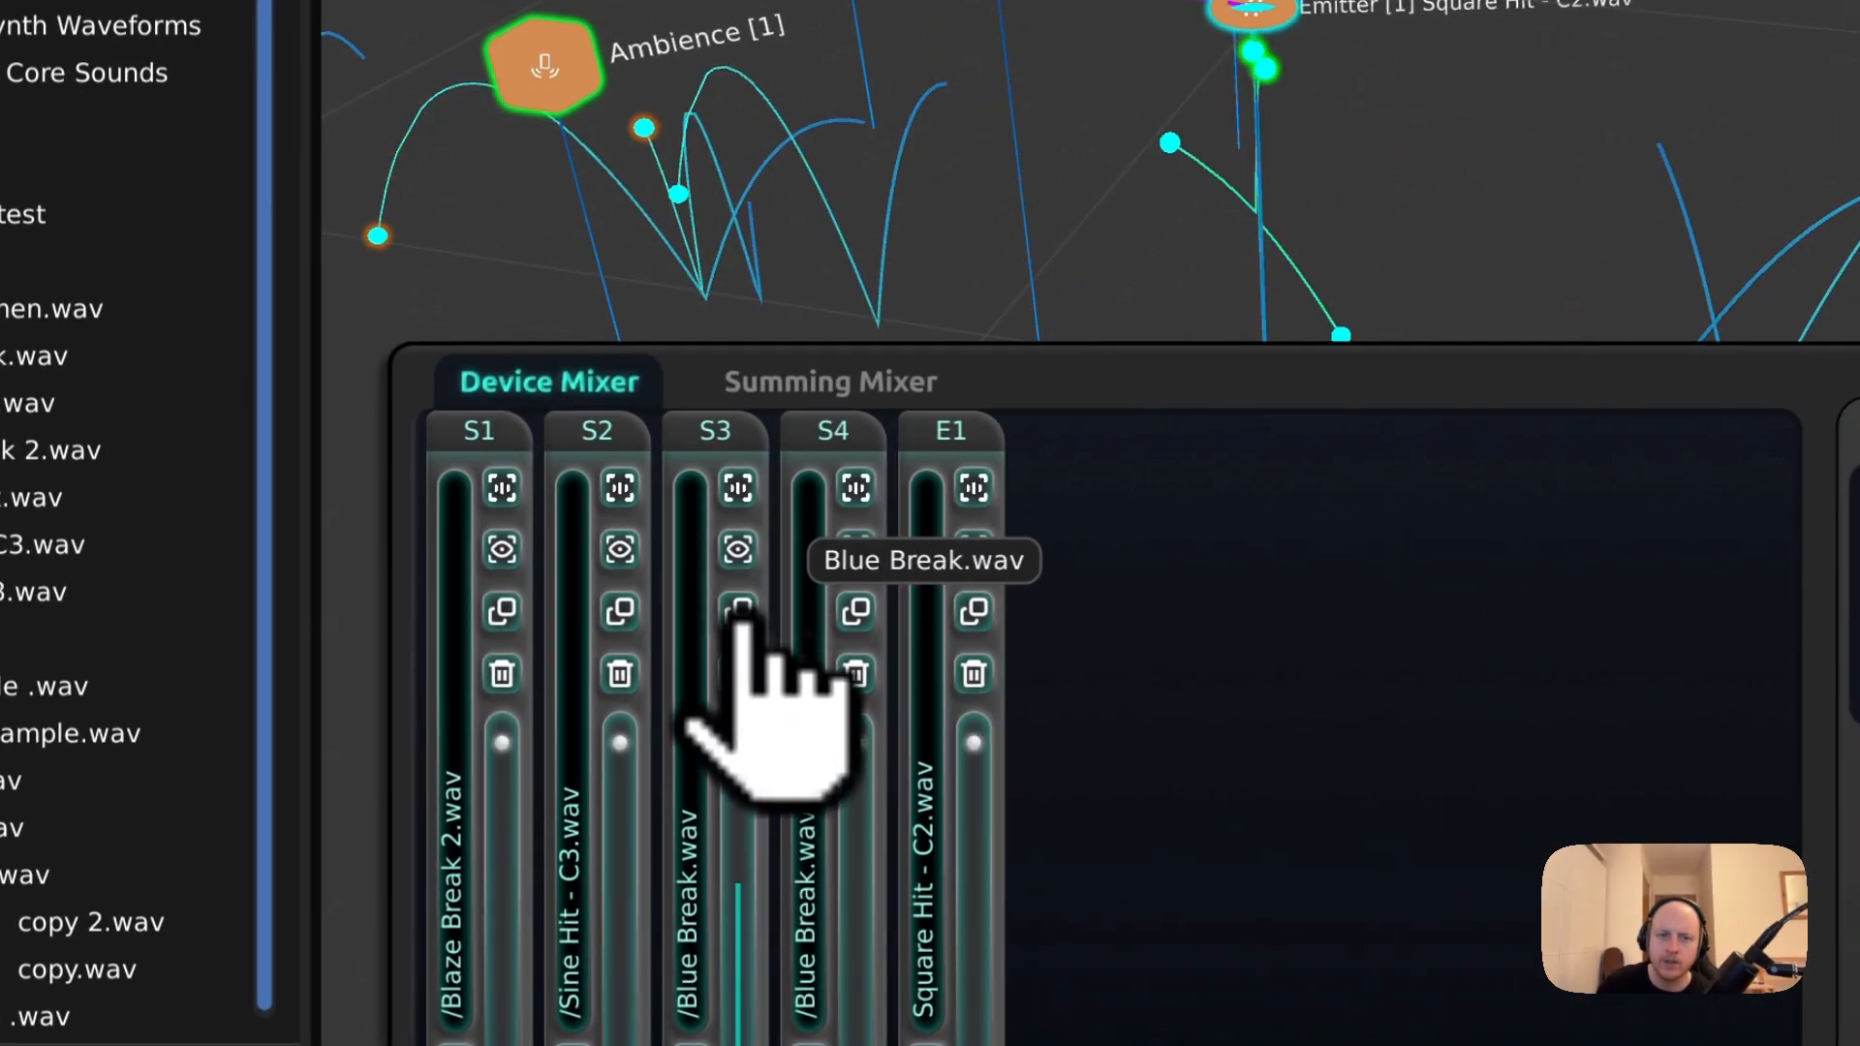
pyautogui.click(619, 697)
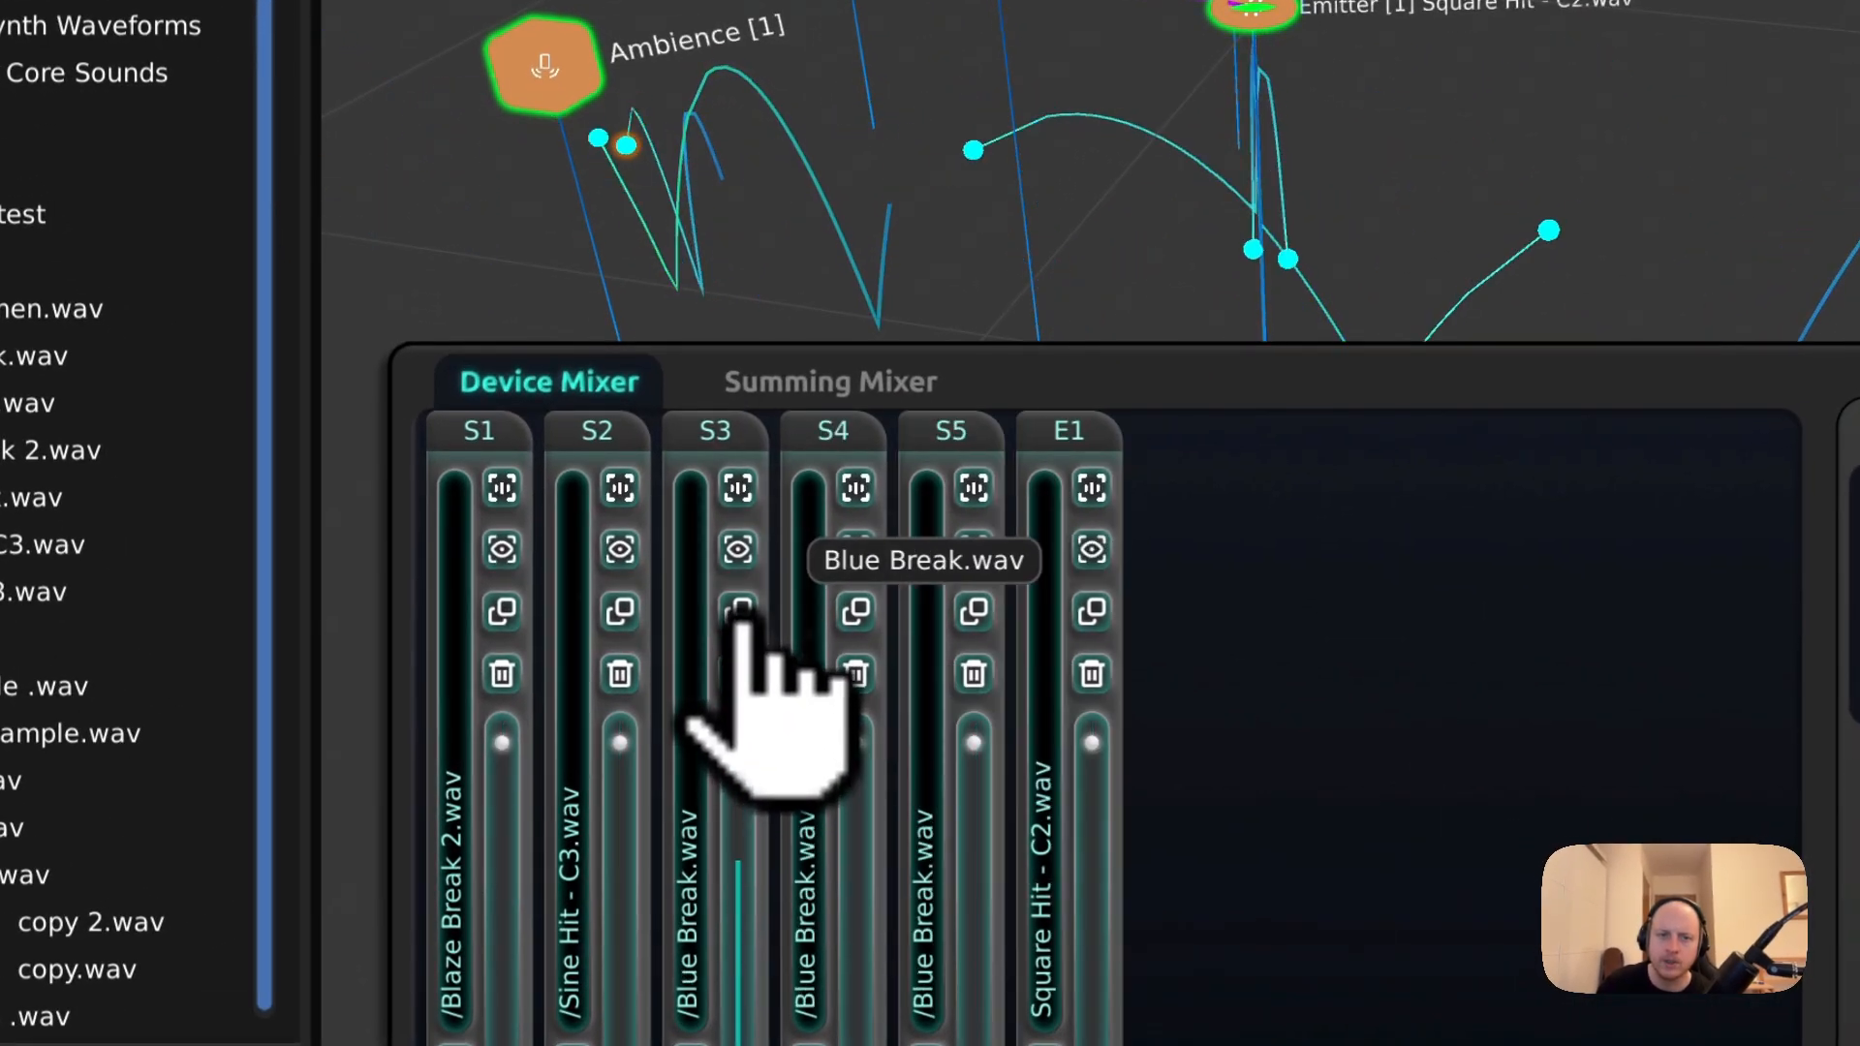
pyautogui.click(746, 686)
pyautogui.click(751, 692)
pyautogui.click(751, 680)
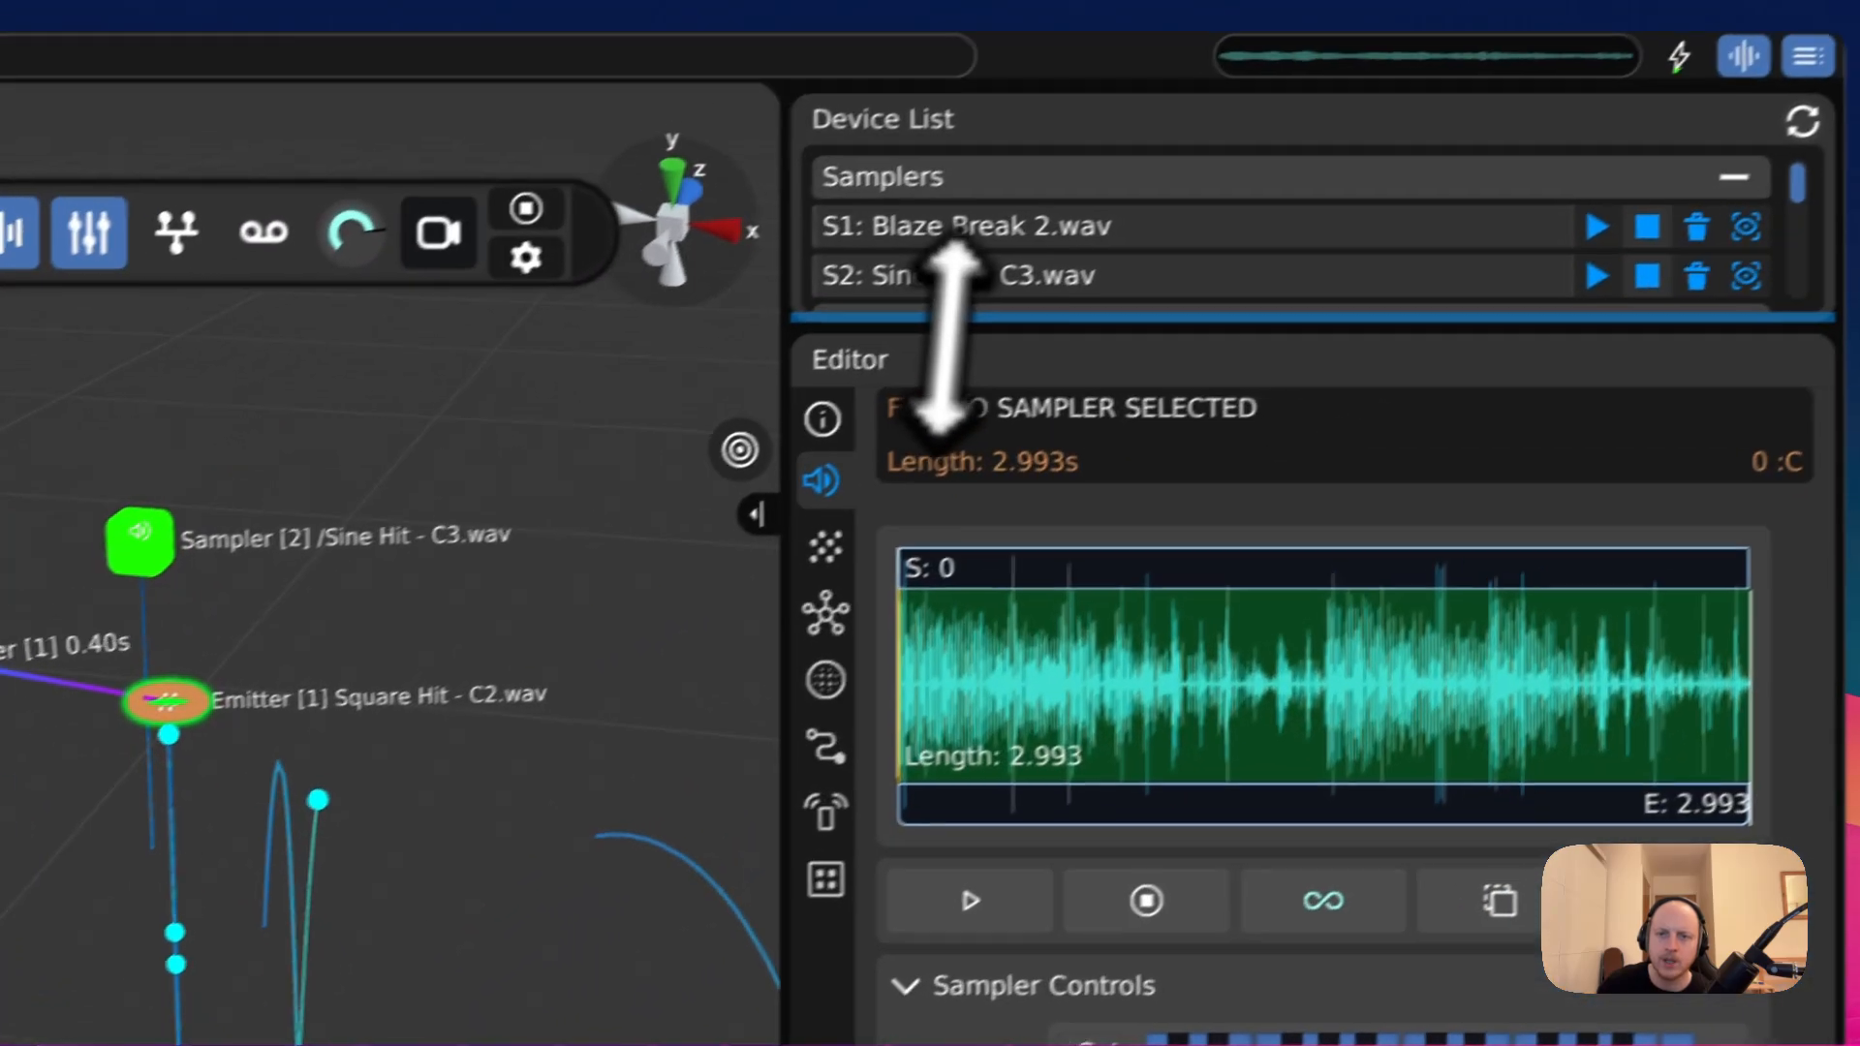
# - Enlarge the device list and delete Samplers 1 and 2, Ticker 1 and Ambience 1 from it
pyautogui.moveTo(947, 332); pyautogui.dragTo(951, 768)
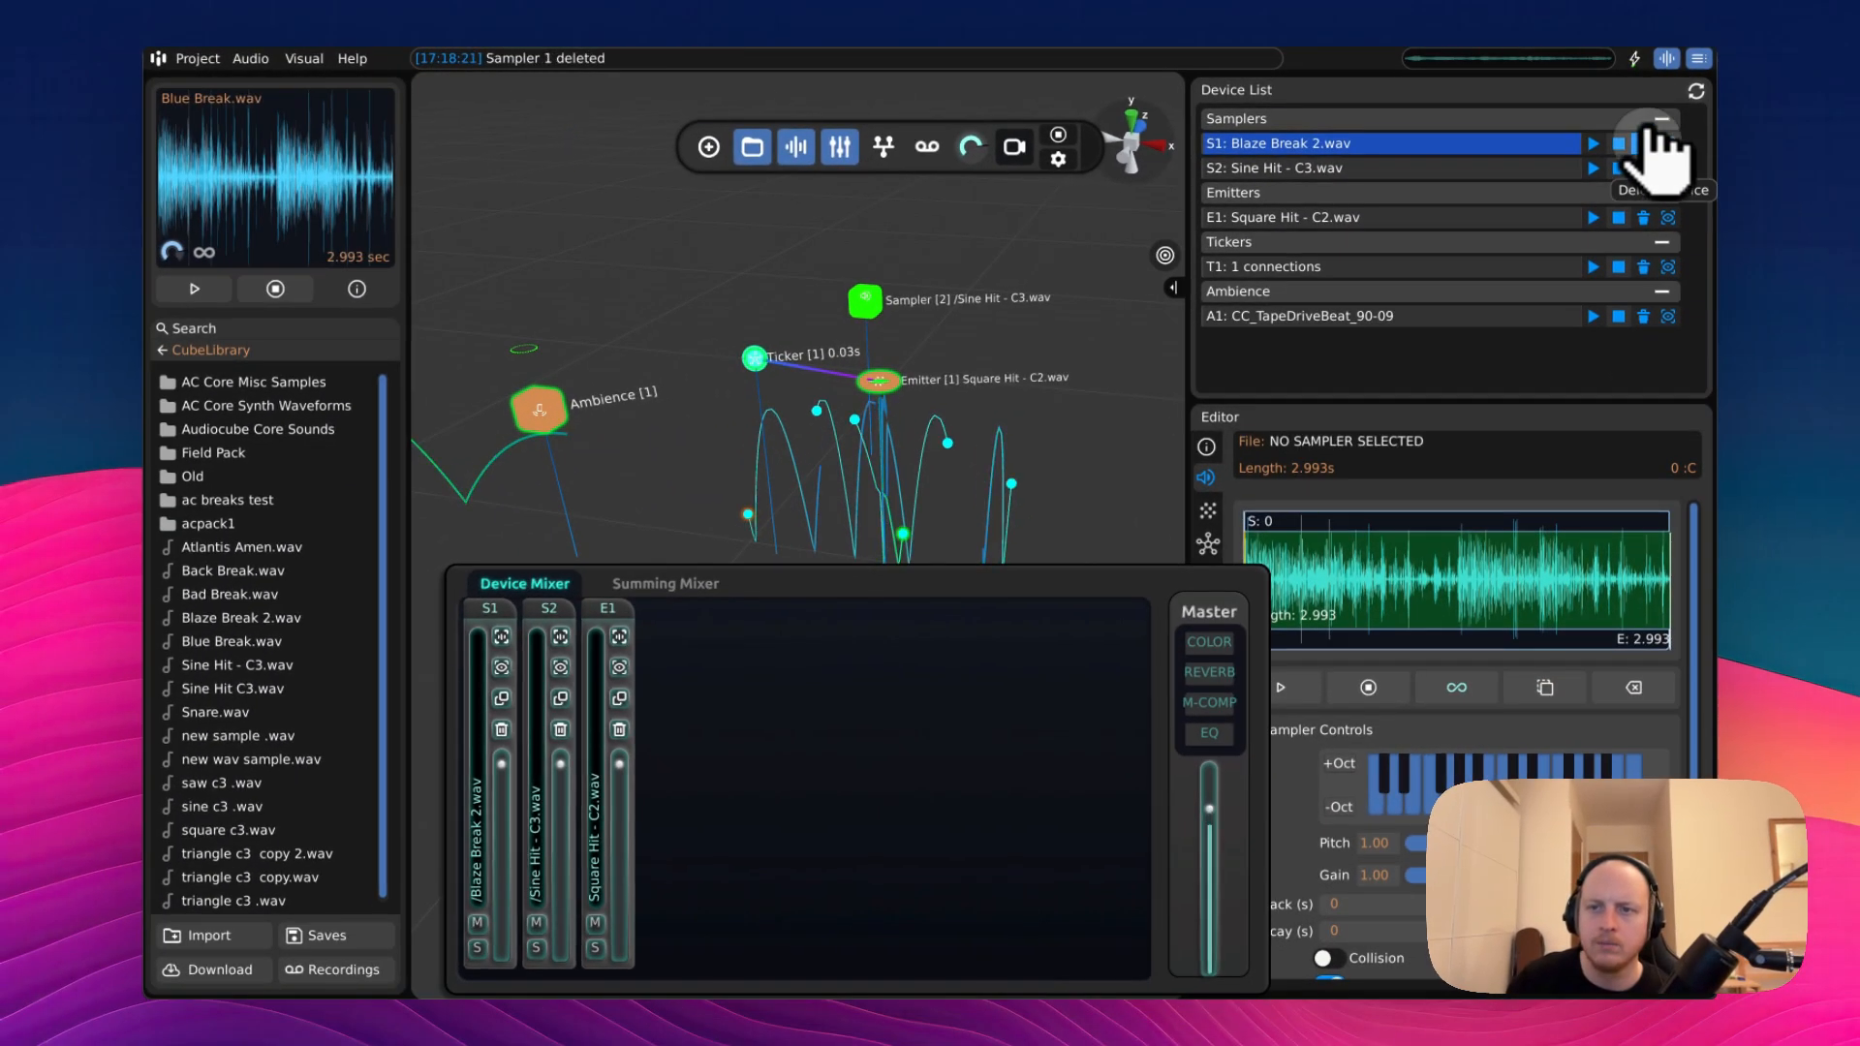
pyautogui.click(1644, 143)
pyautogui.click(1644, 144)
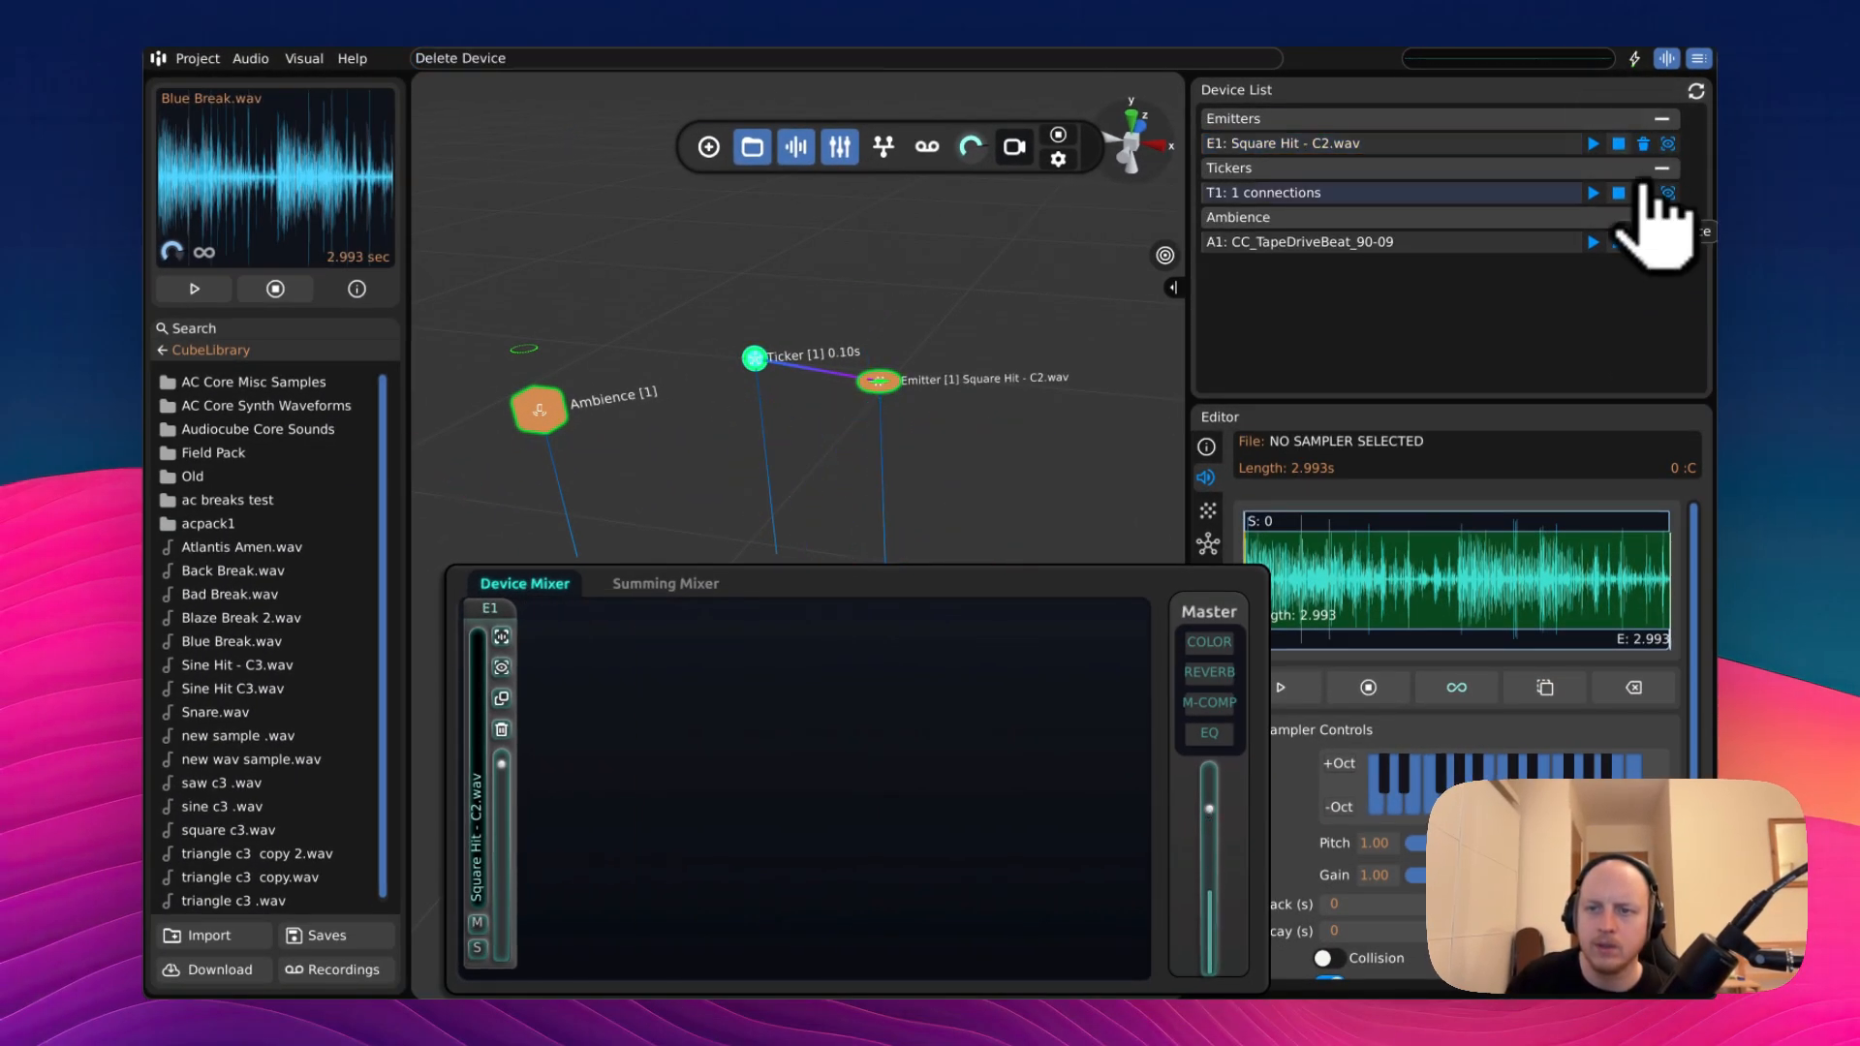
pyautogui.click(1643, 193)
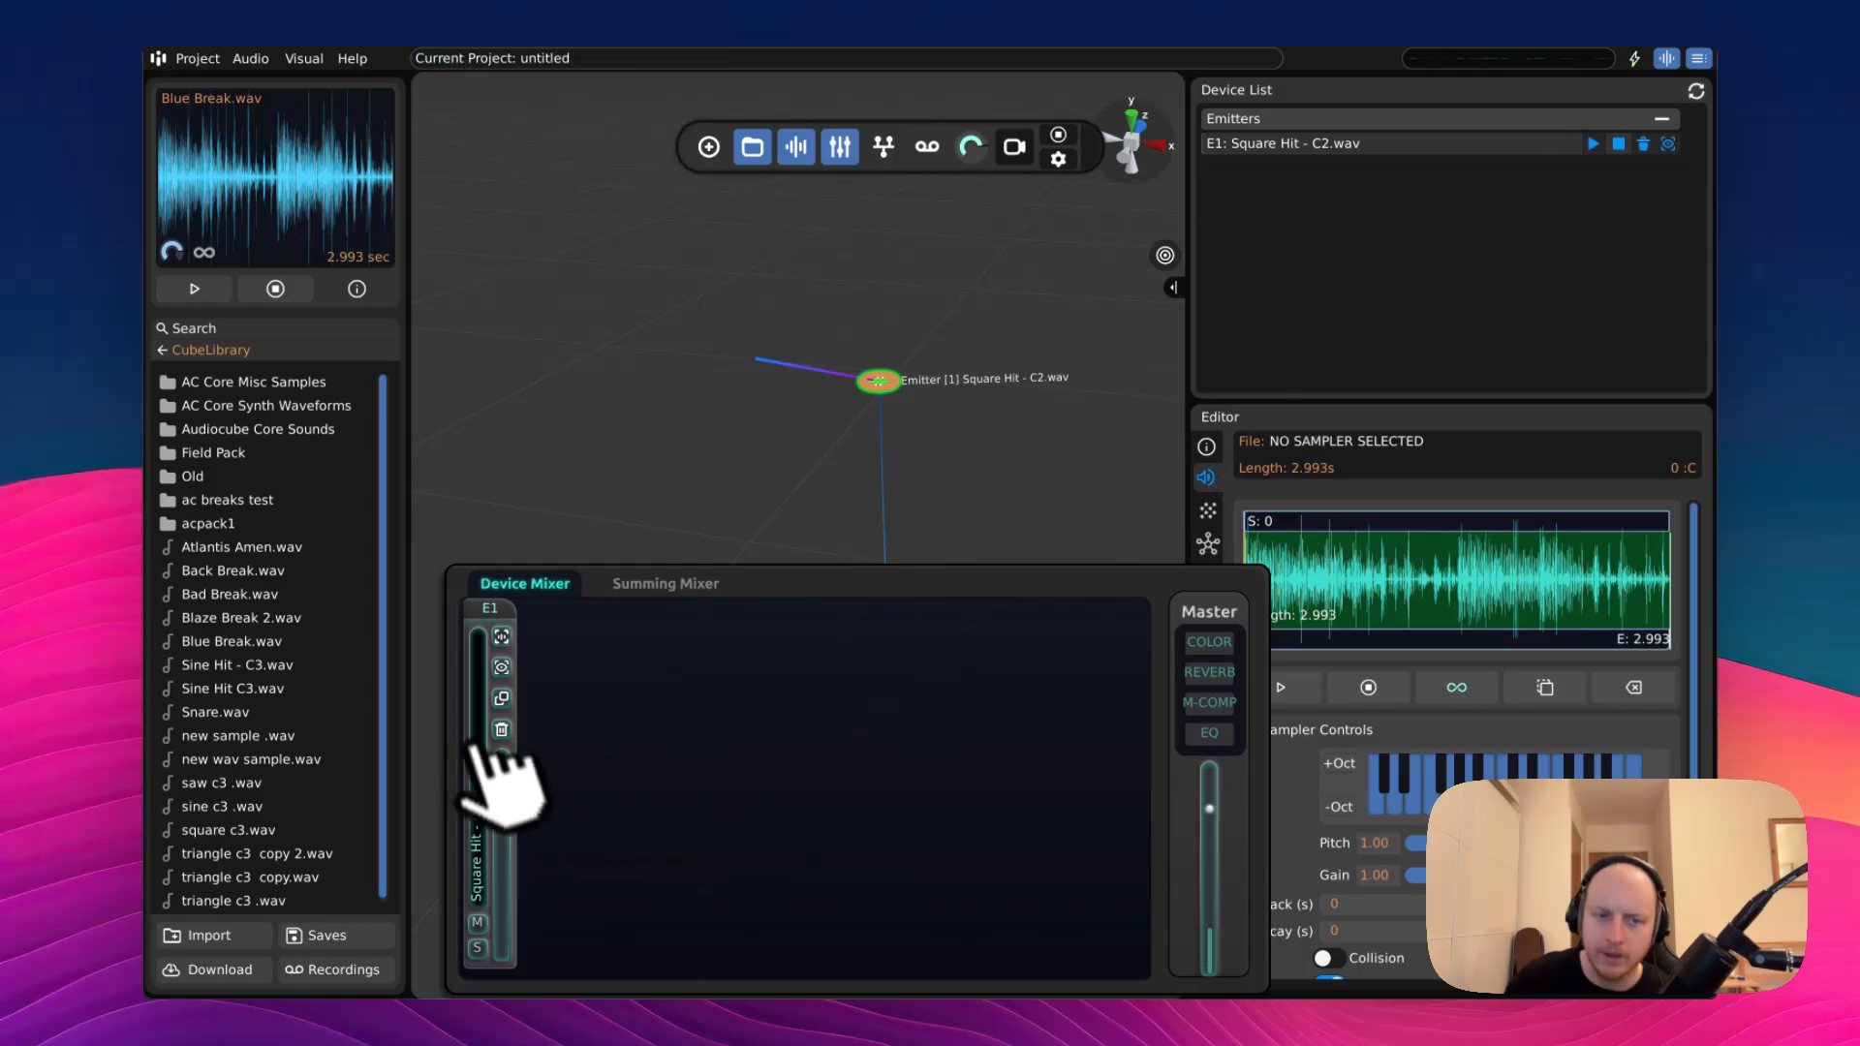
# - Show the Summing Mixer and replace Emitter 1 in the scene with a sampler of Blaze Break 2.wav
pyautogui.click(663, 584)
pyautogui.click(878, 380)
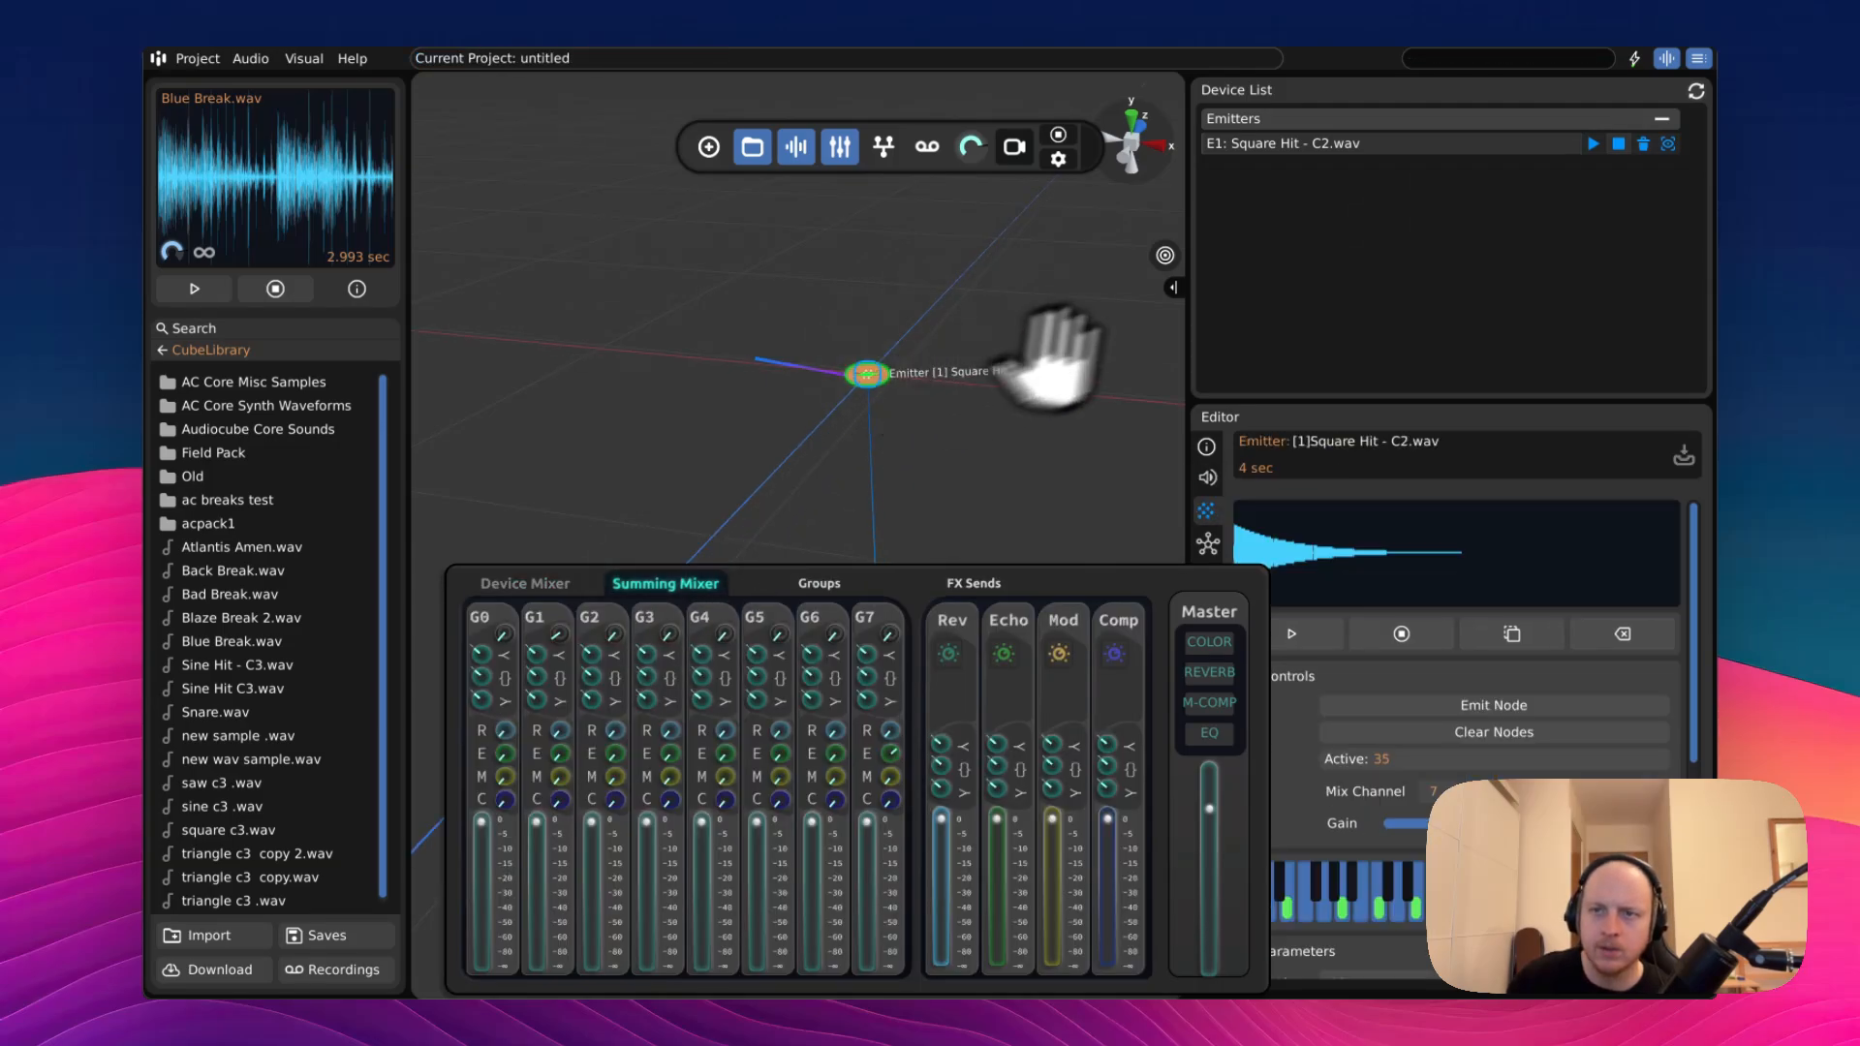
pyautogui.moveTo(920, 583)
pyautogui.mouseDown()
pyautogui.moveTo(880, 542)
pyautogui.moveTo(889, 582)
pyautogui.mouseUp()
pyautogui.moveTo(249, 632); pyautogui.dragTo(772, 328)
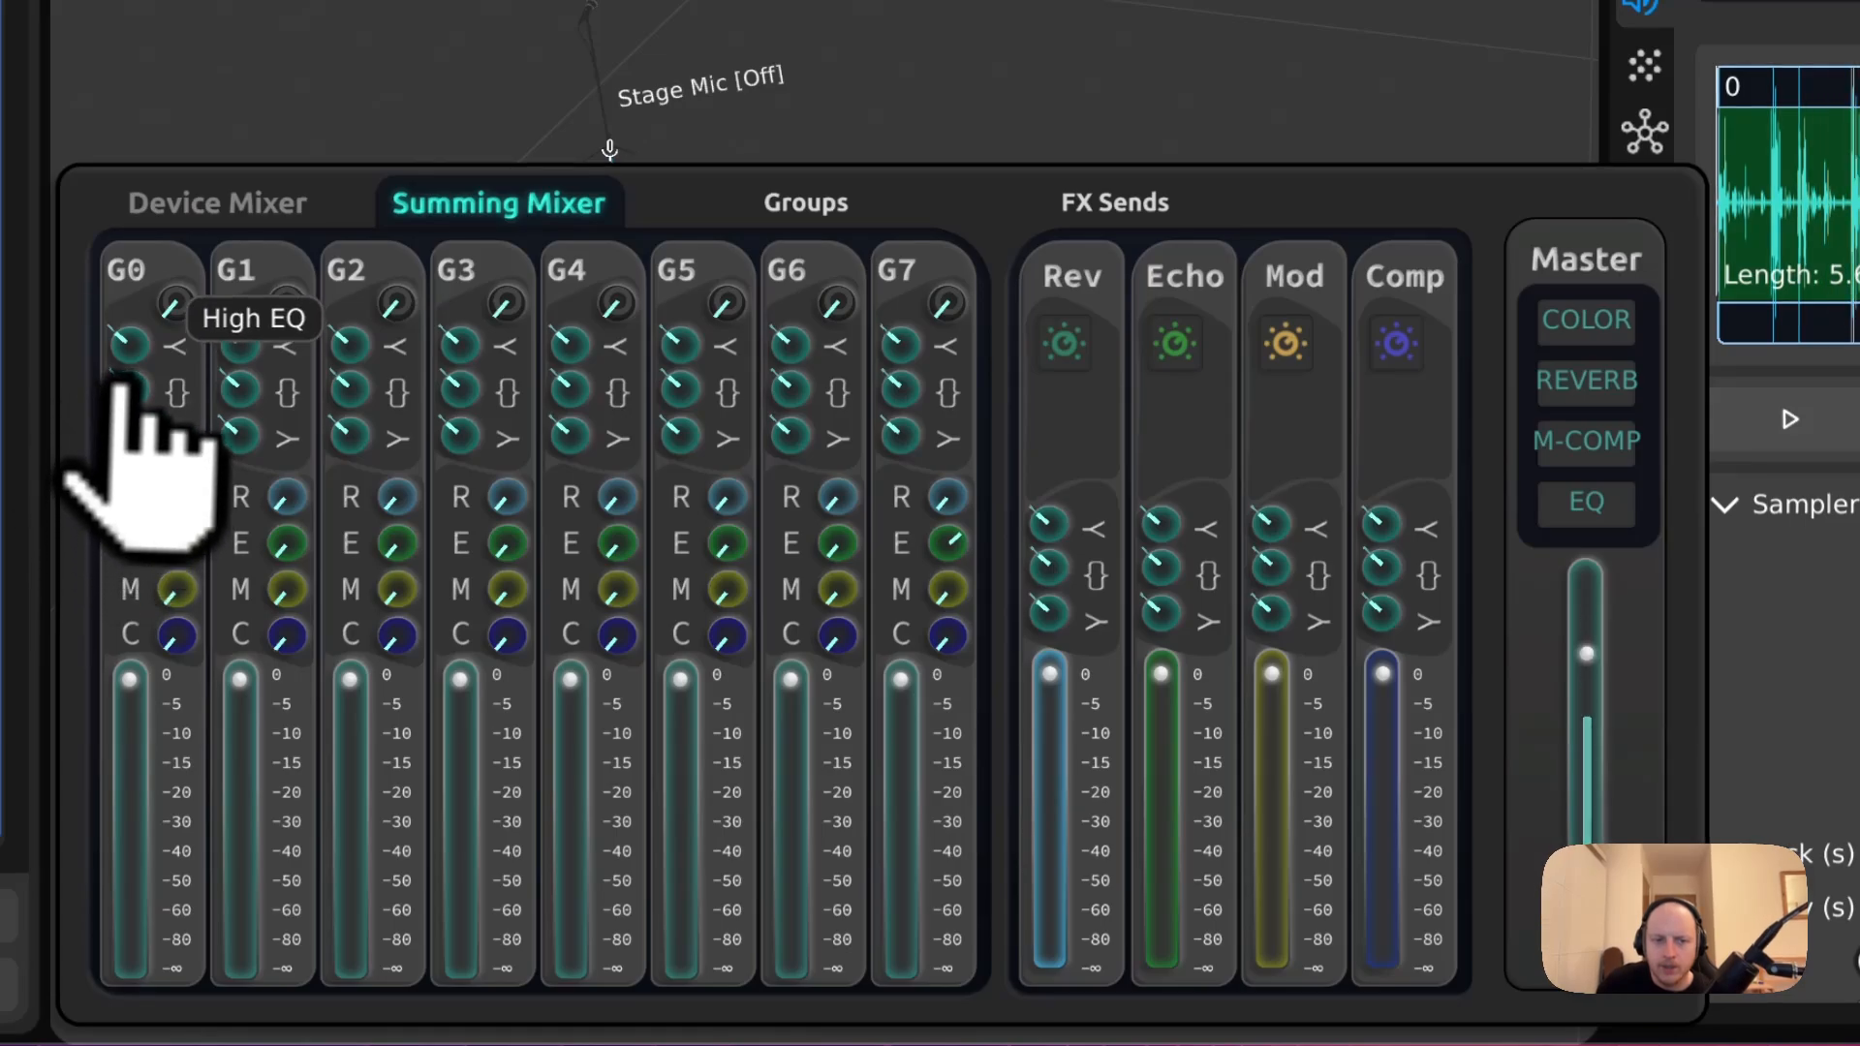
# - Try out the high, mid and low EQ of mixer group G0 and reset all three bands
pyautogui.moveTo(448, 654); pyautogui.dragTo(440, 509)
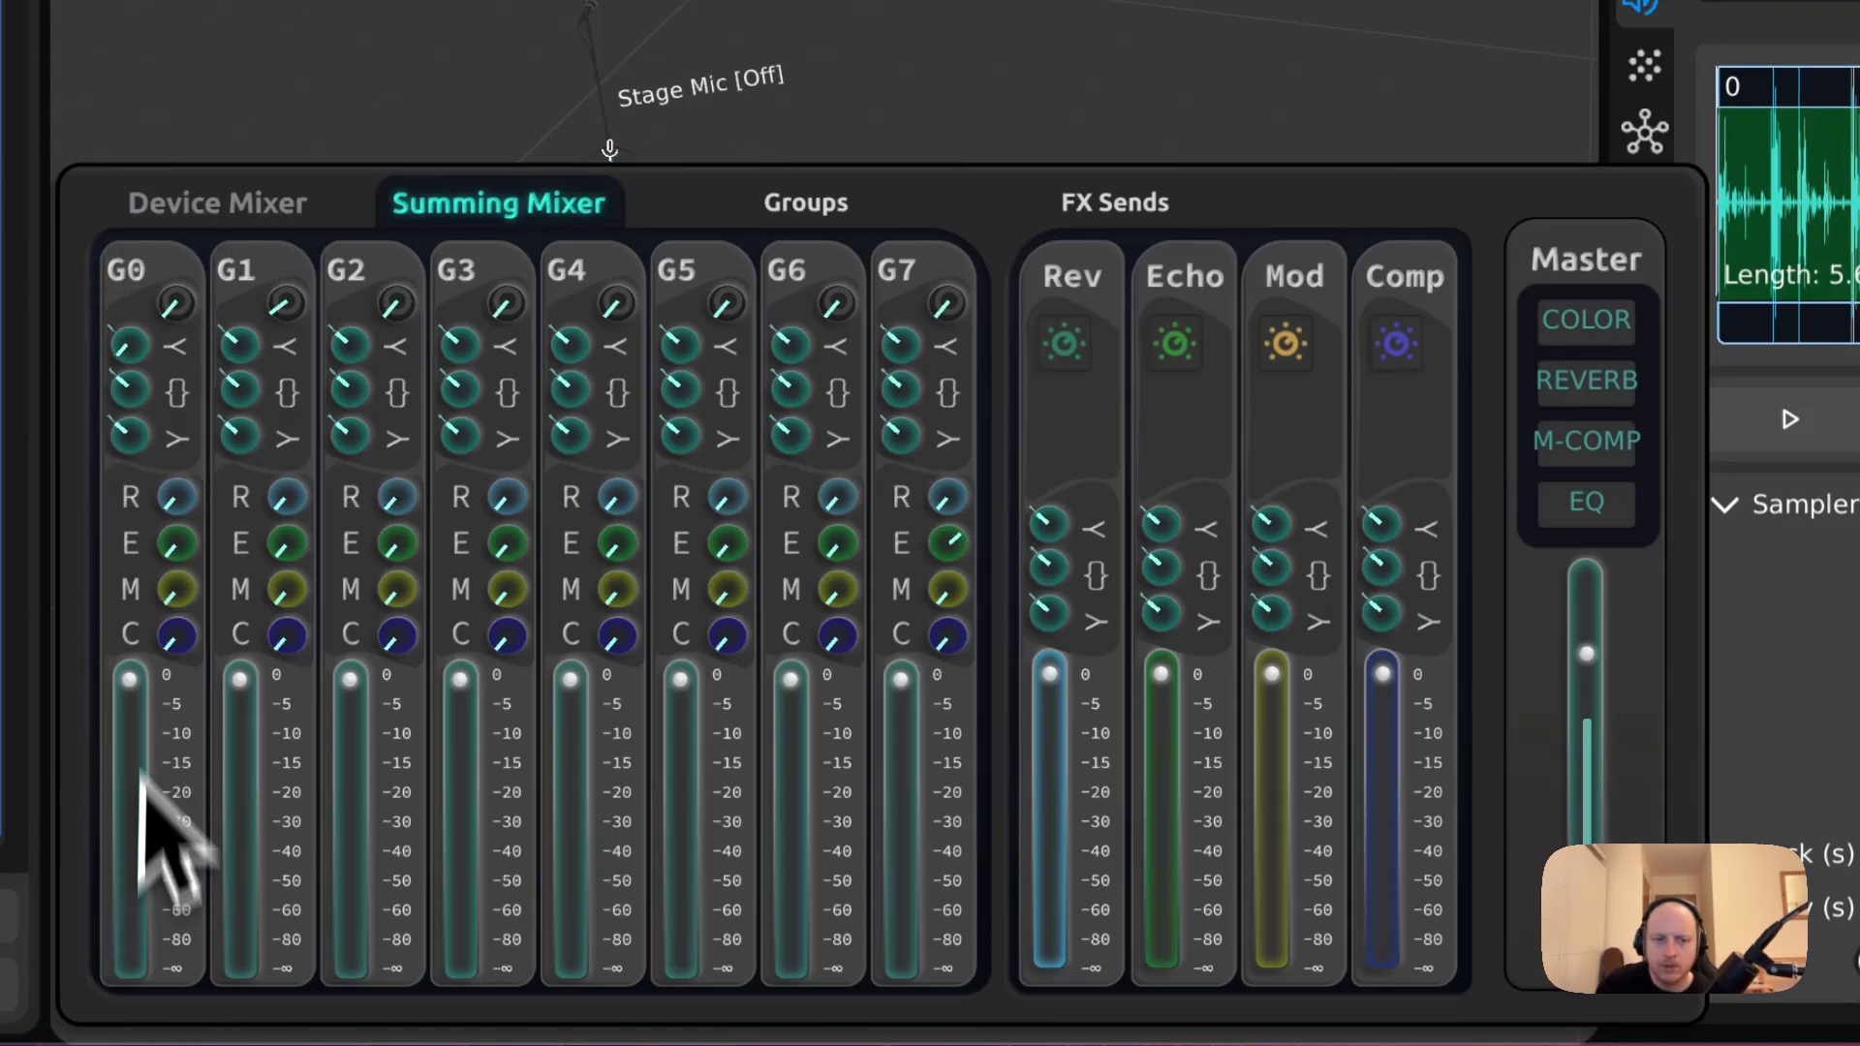
pyautogui.moveTo(129, 390); pyautogui.dragTo(249, 397)
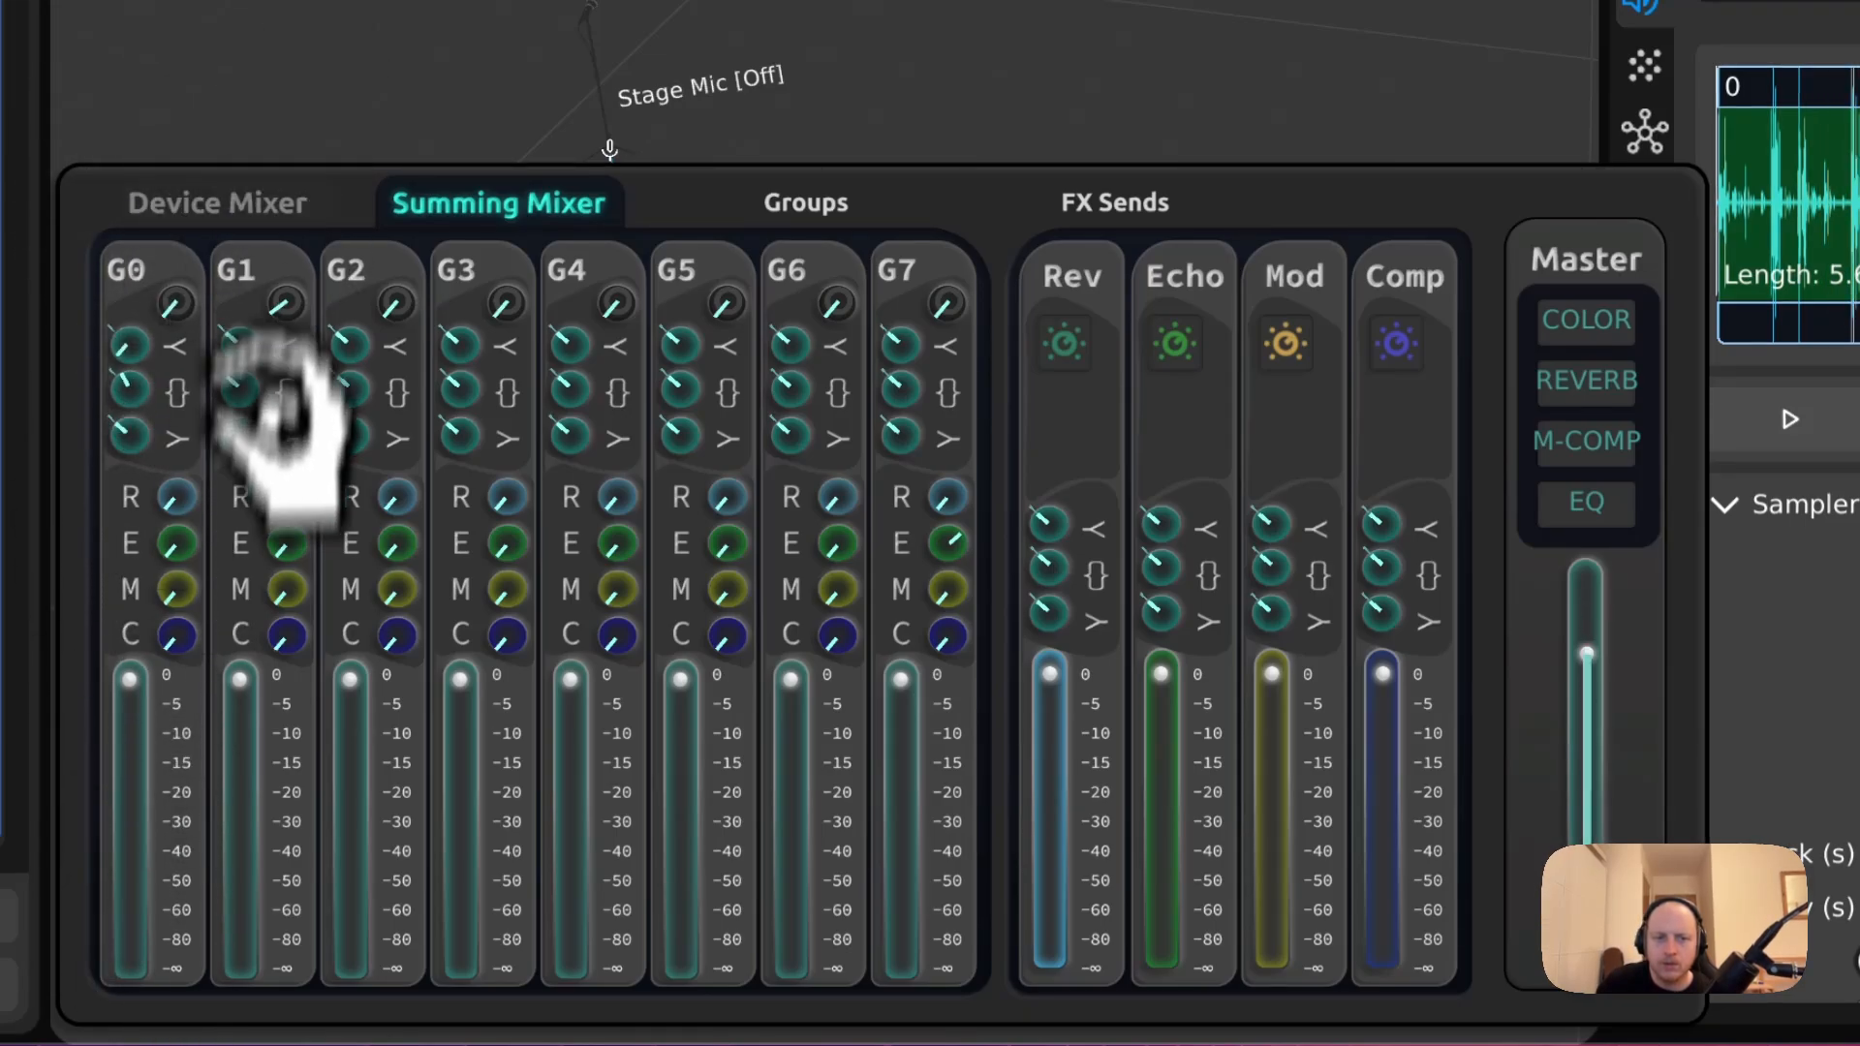
pyautogui.moveTo(129, 436); pyautogui.dragTo(198, 145)
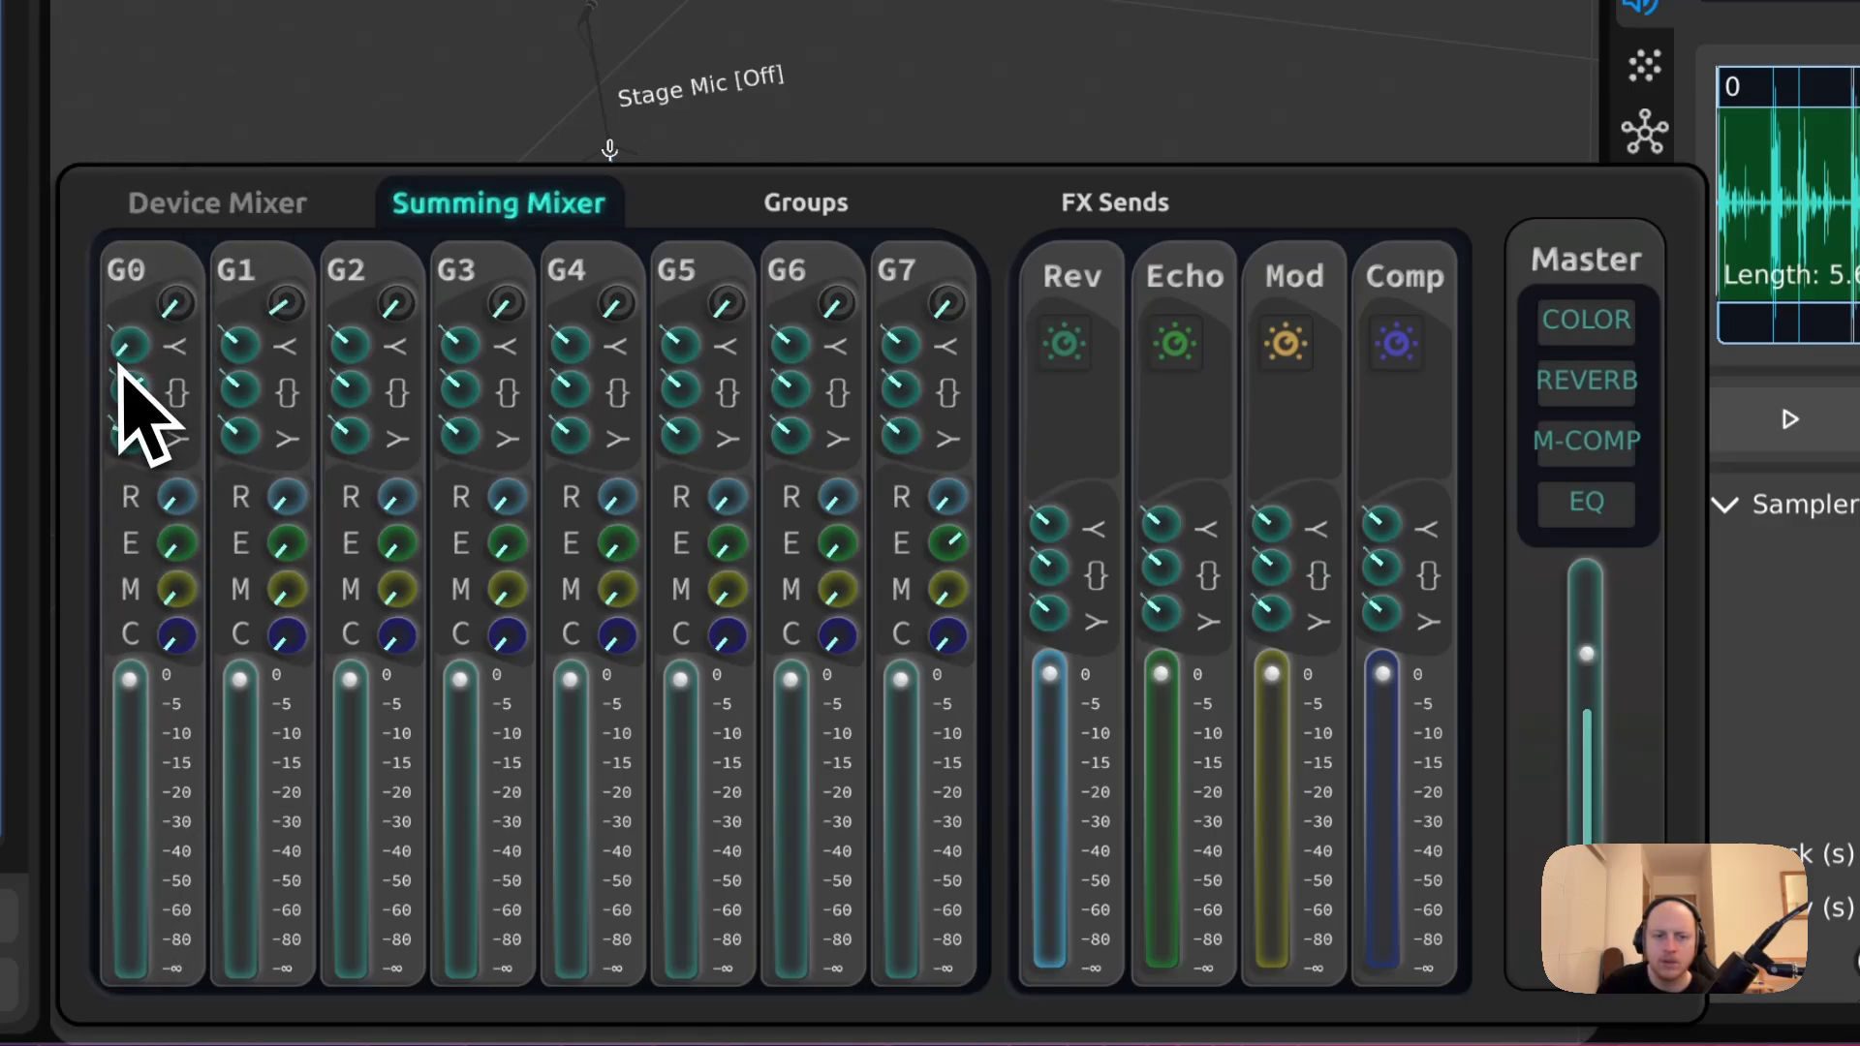
pyautogui.doubleClick(129, 436)
pyautogui.doubleClick(129, 389)
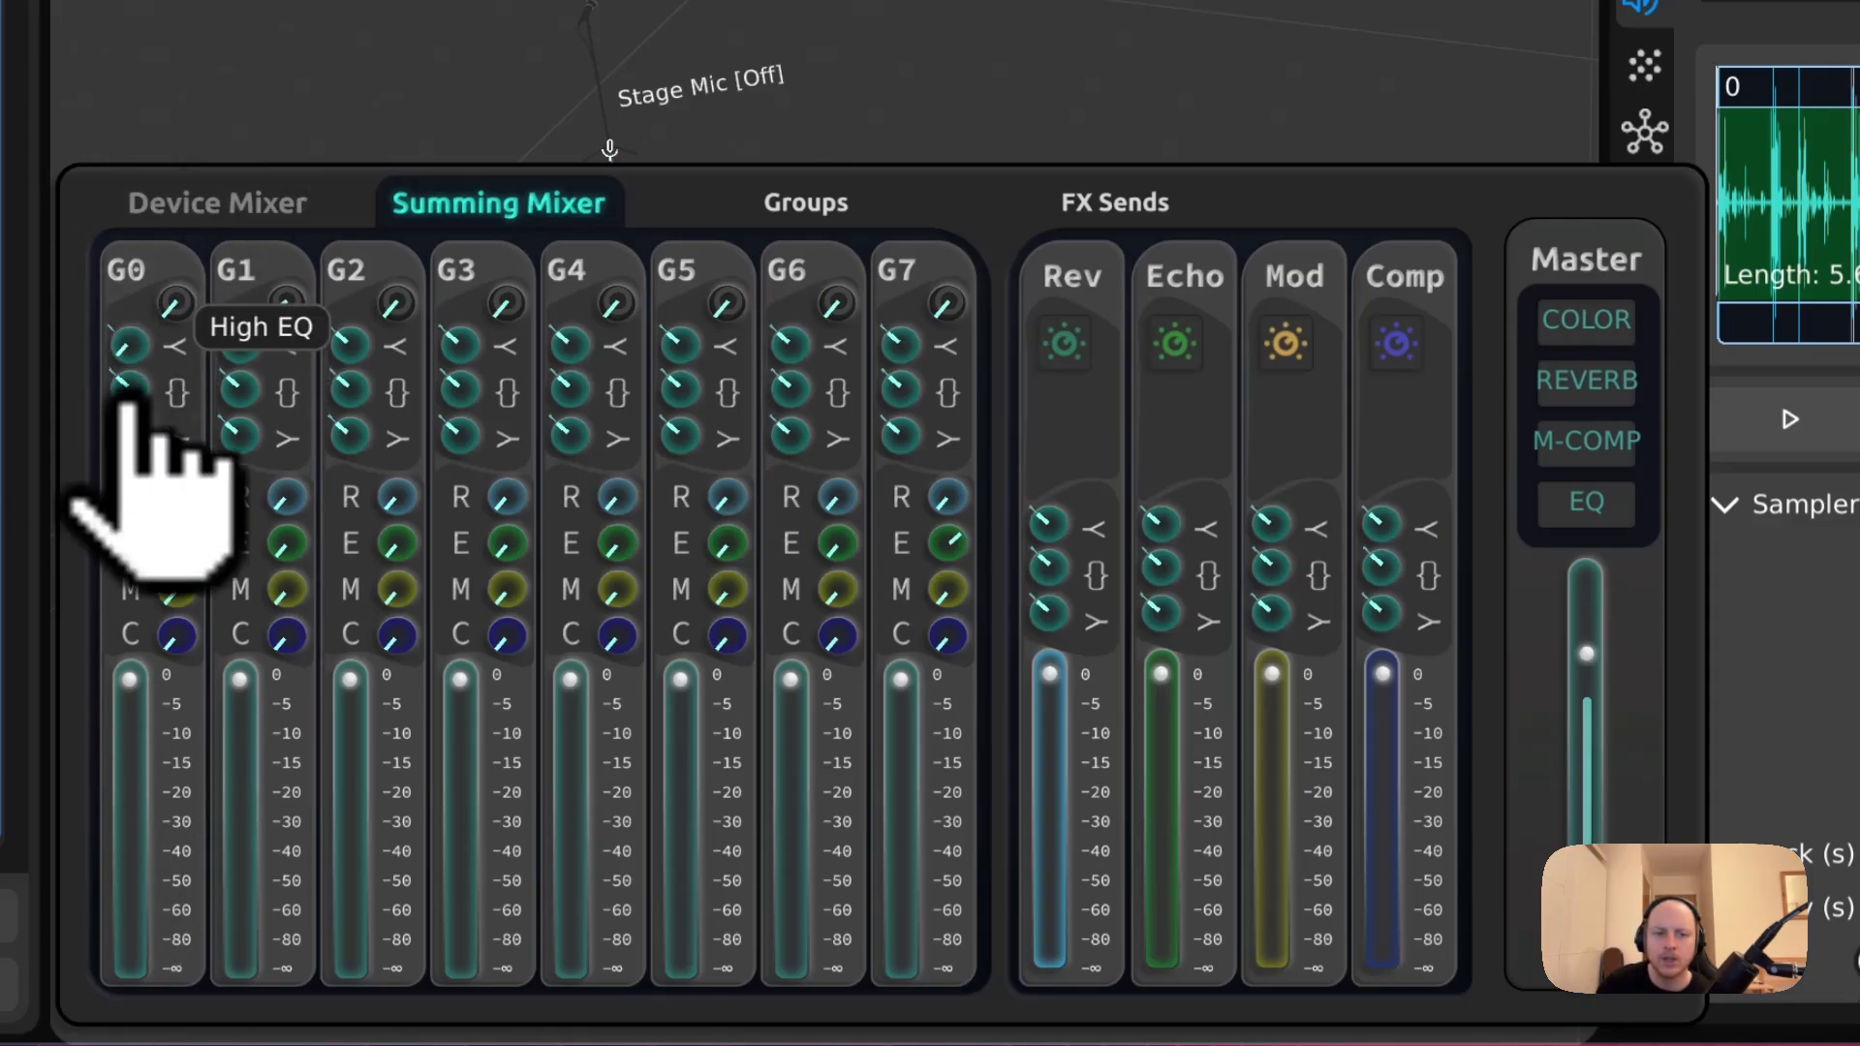
pyautogui.doubleClick(128, 347)
# - Try out group G0's reverb send and raise its echo send to the maximum
pyautogui.moveTo(175, 497); pyautogui.dragTo(213, 465)
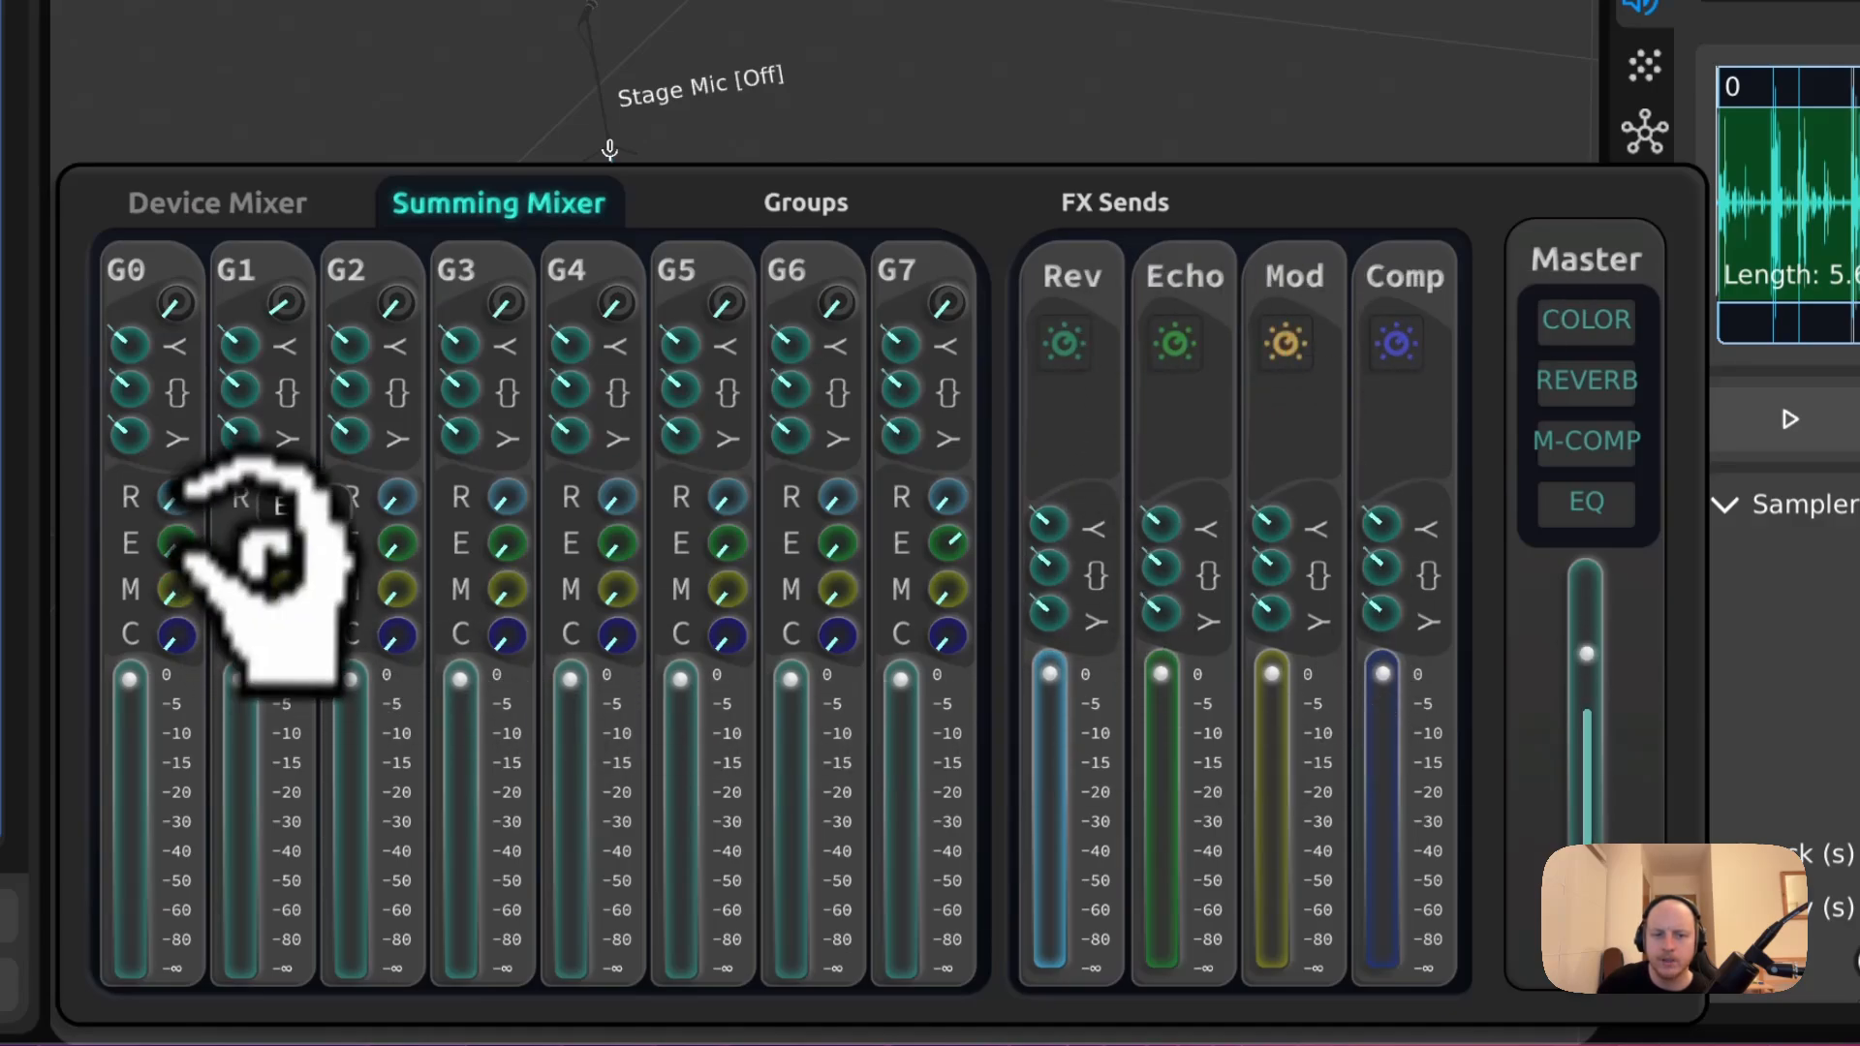
pyautogui.moveTo(176, 543); pyautogui.dragTo(233, 531)
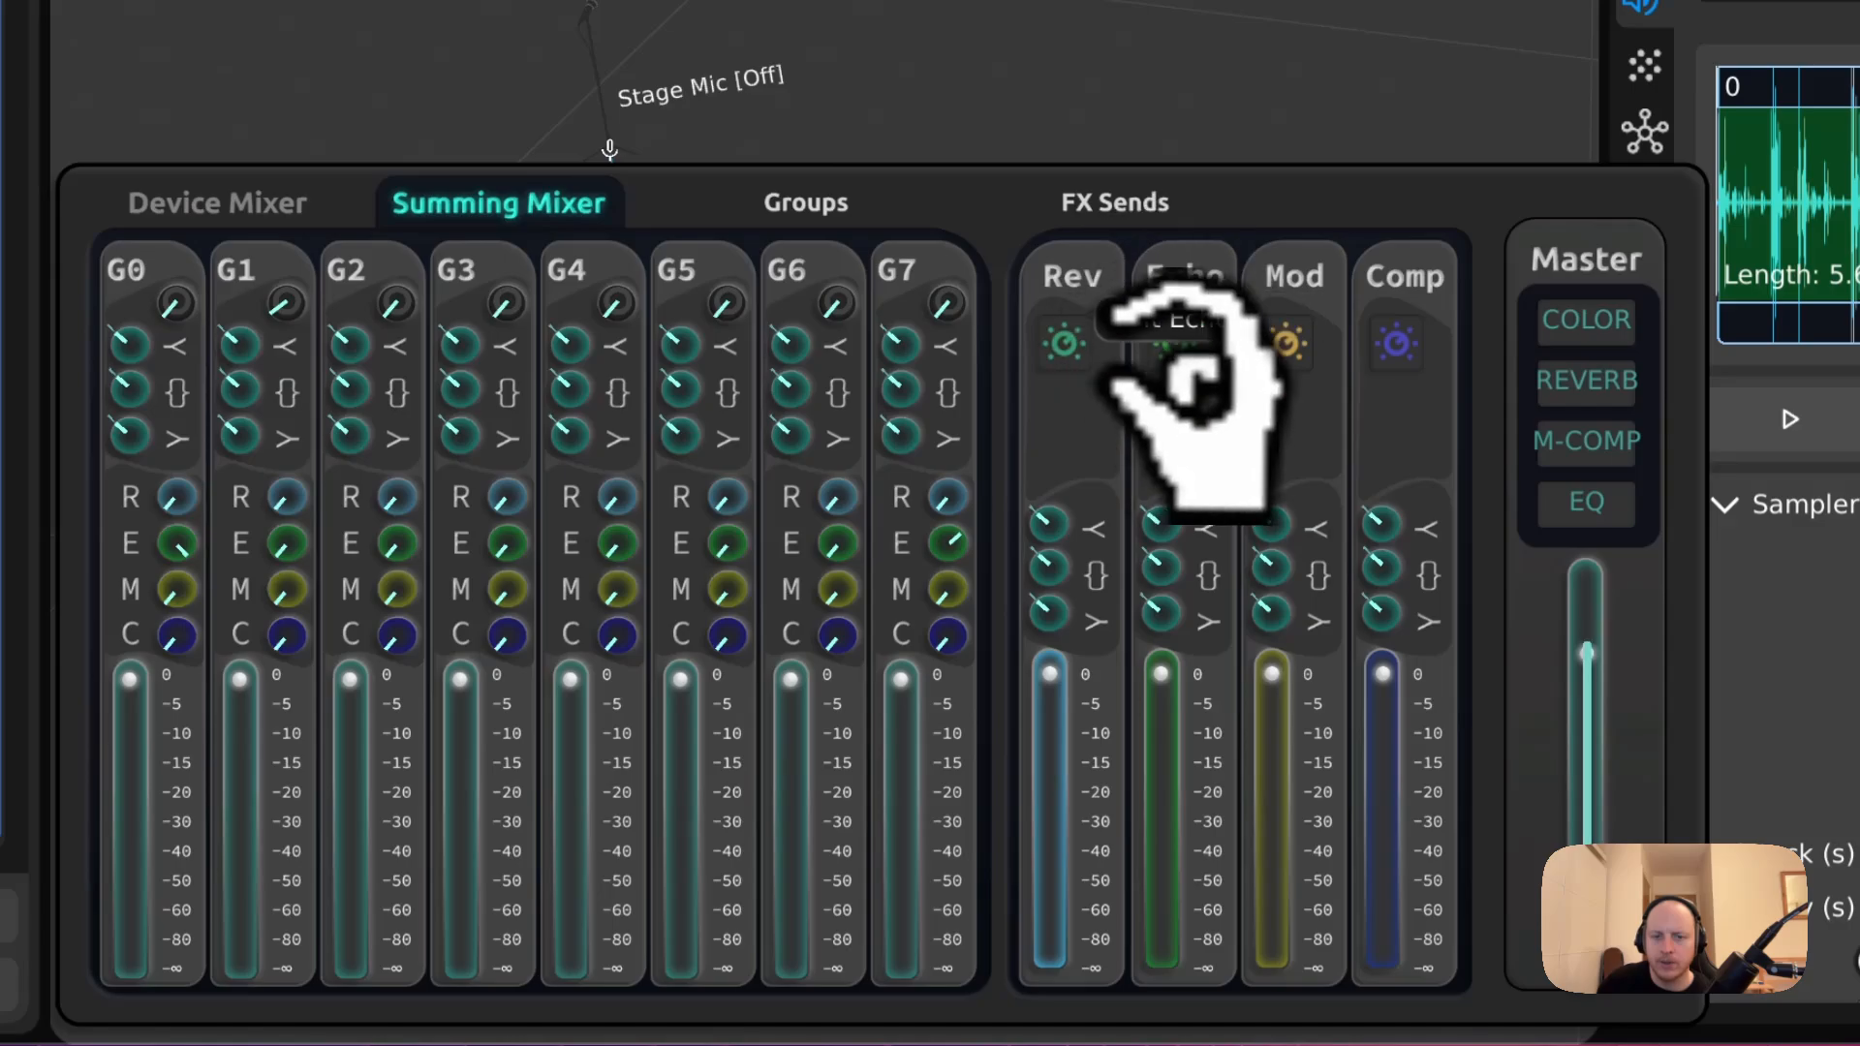
# - Try out the Echo send effect's feedback, set its Echo Time to 551, and close its settings
pyautogui.click(1182, 363)
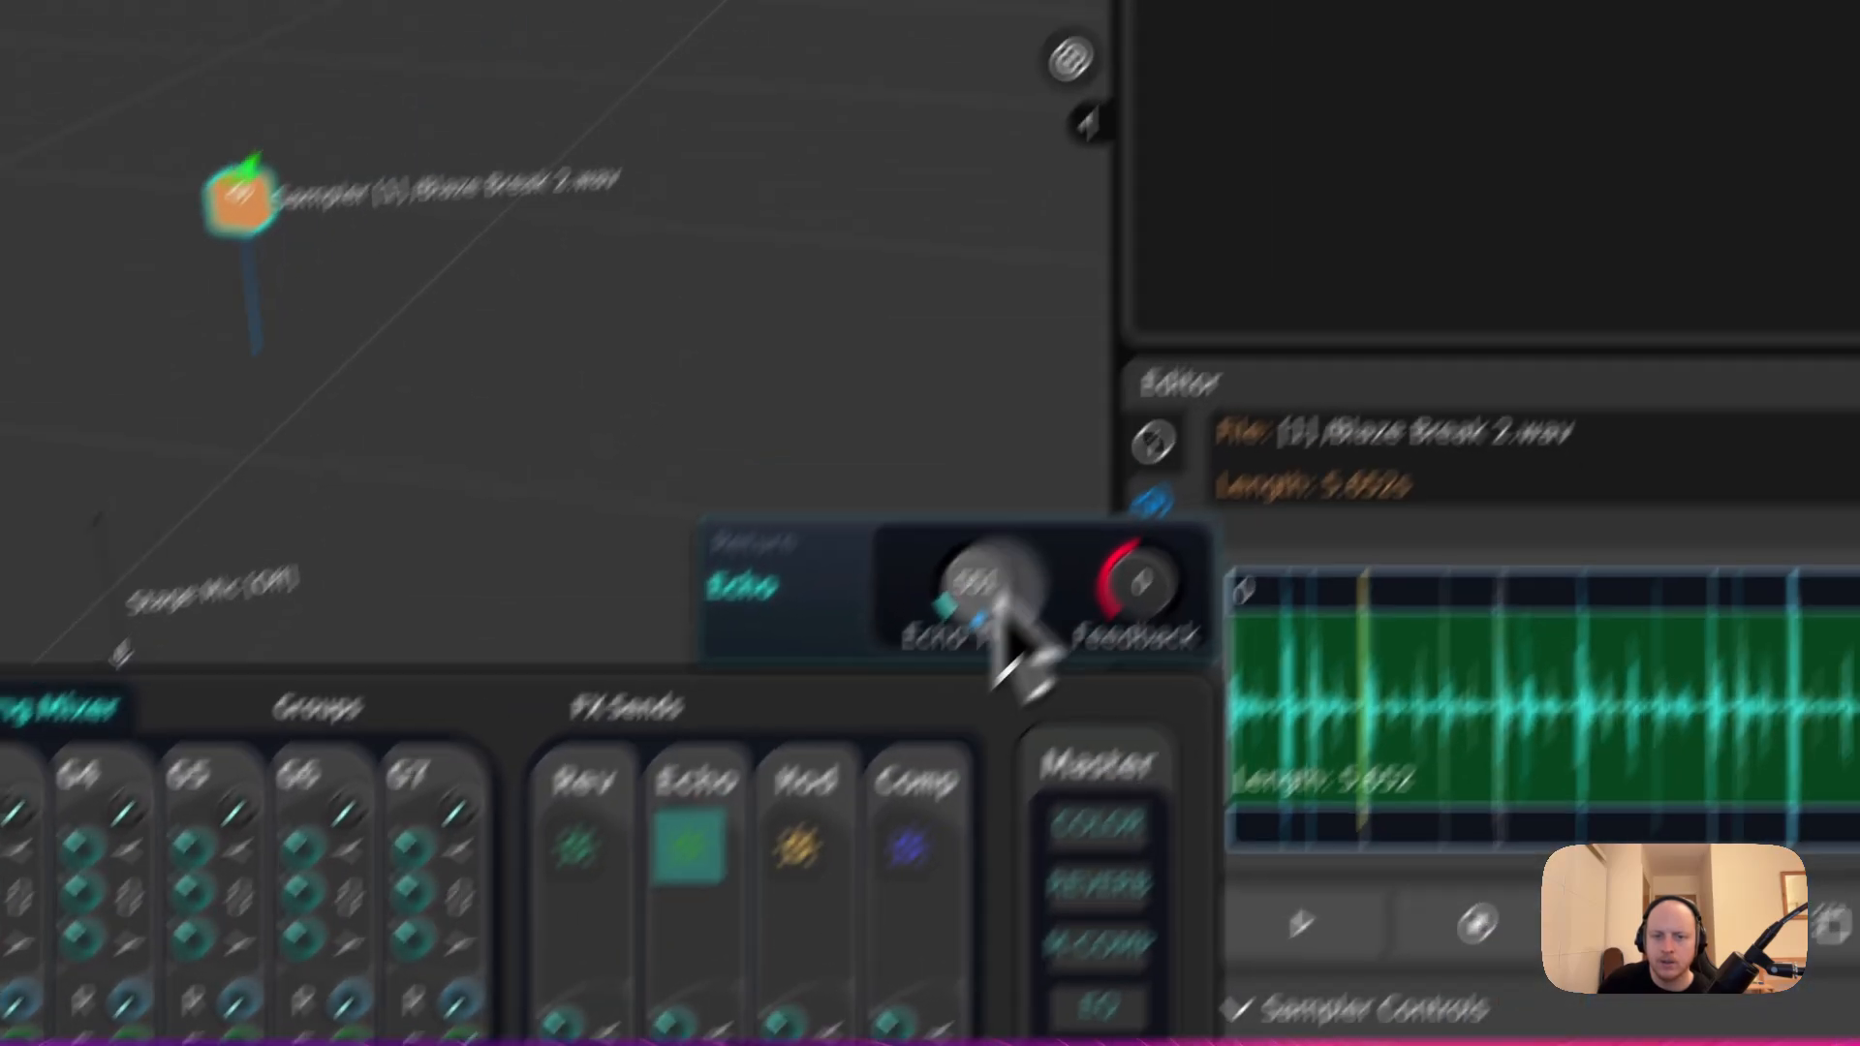
pyautogui.moveTo(1482, 81); pyautogui.dragTo(1469, 87)
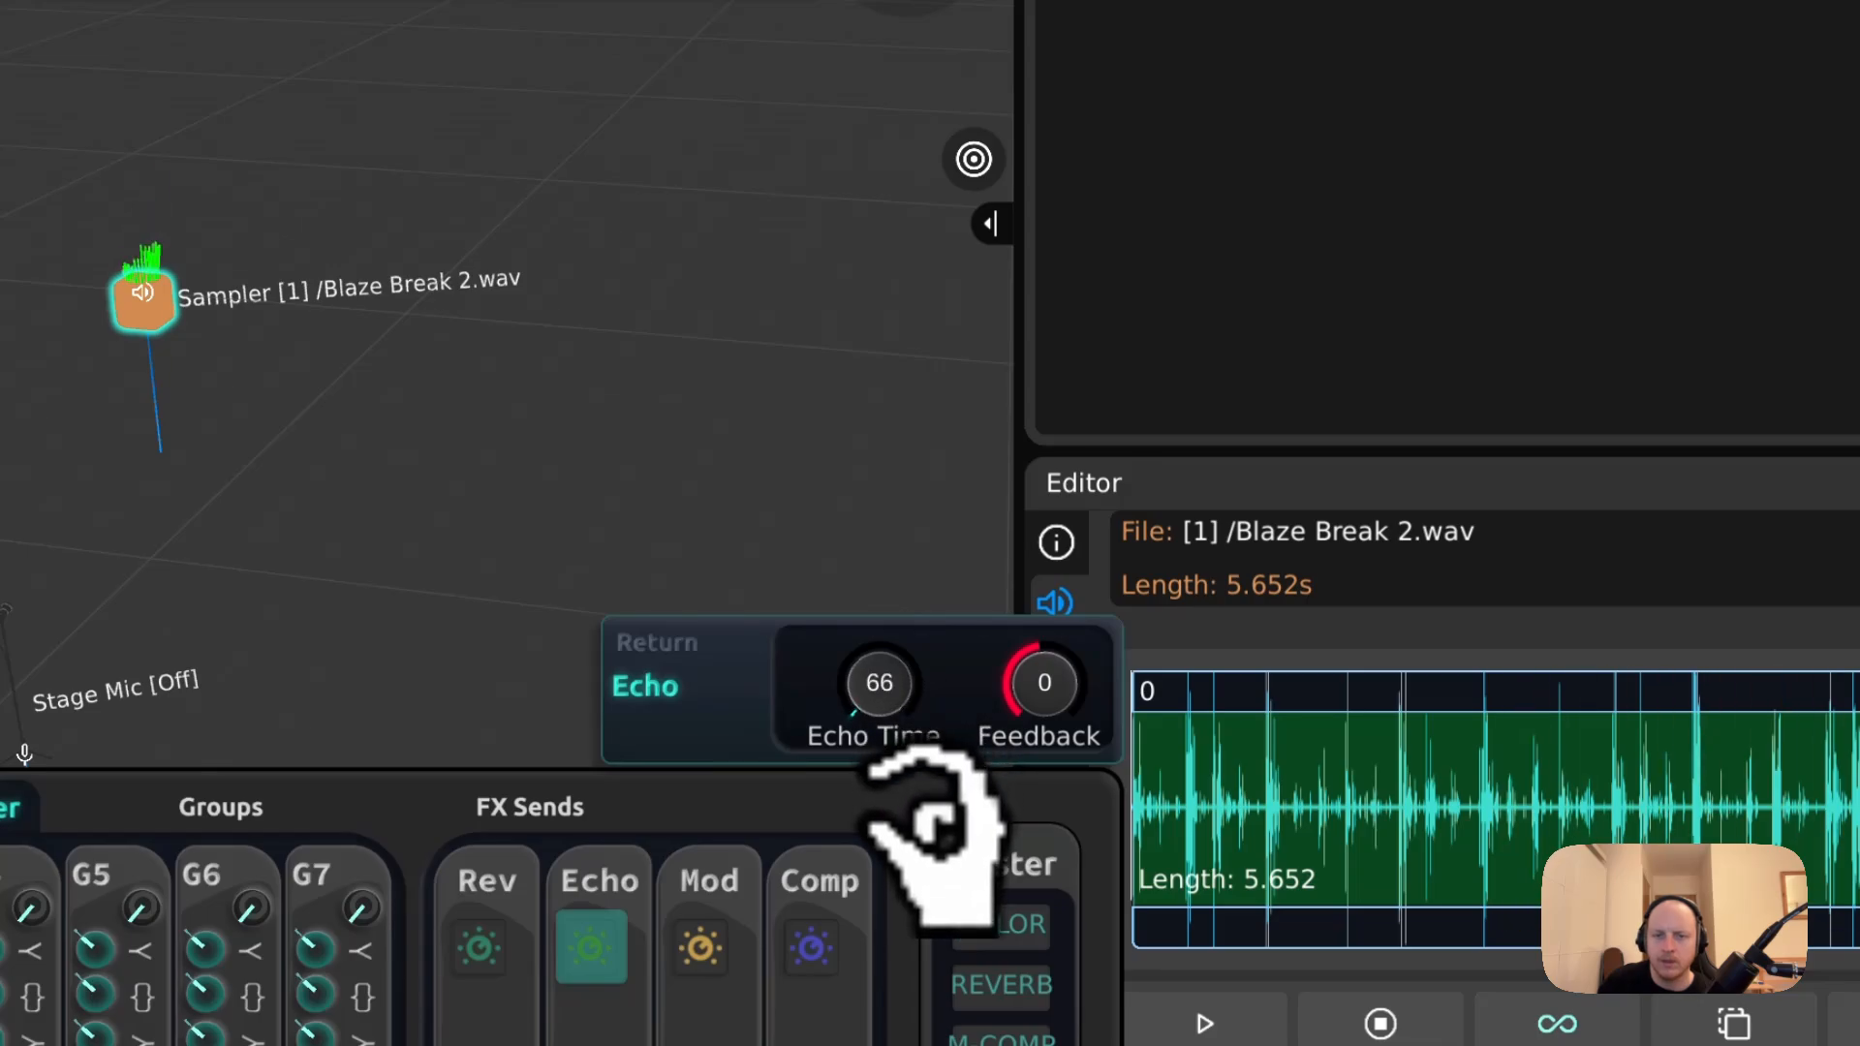
pyautogui.moveTo(897, 780); pyautogui.dragTo(899, 786)
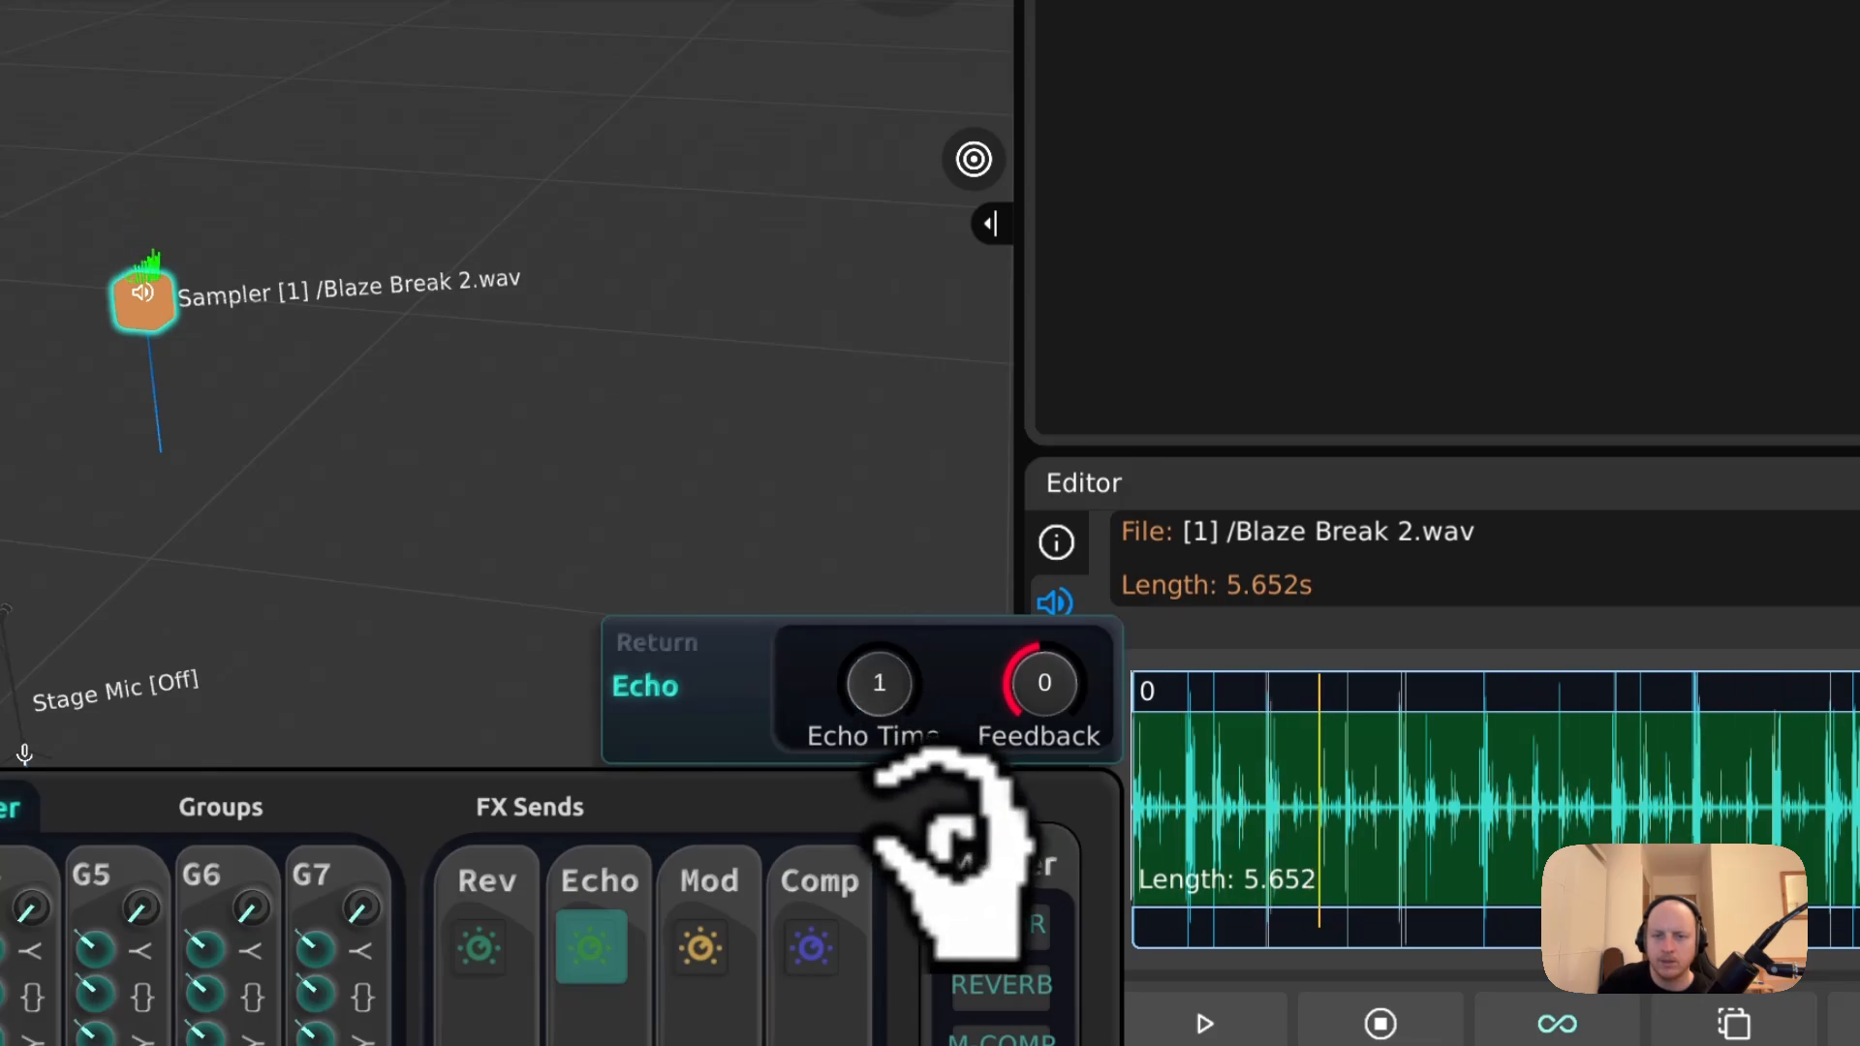
pyautogui.moveTo(1044, 683); pyautogui.dragTo(1119, 233)
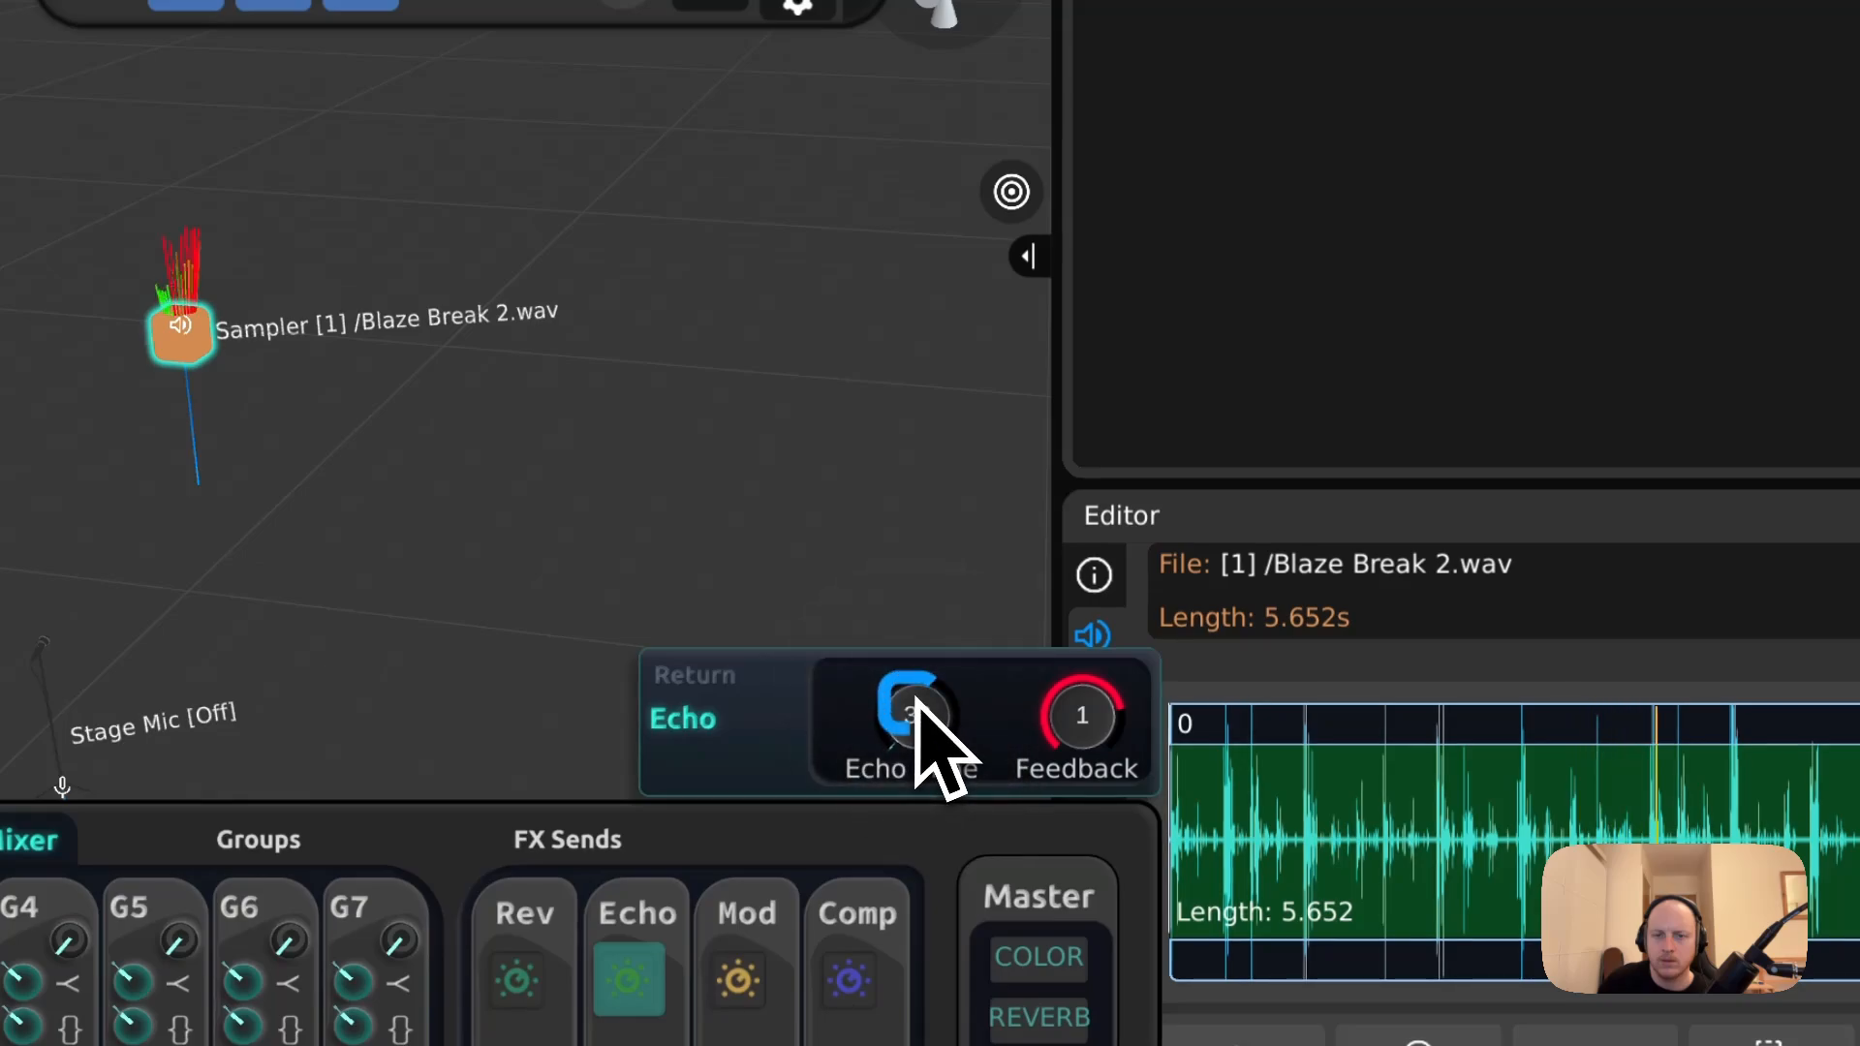
pyautogui.rightClick(915, 712)
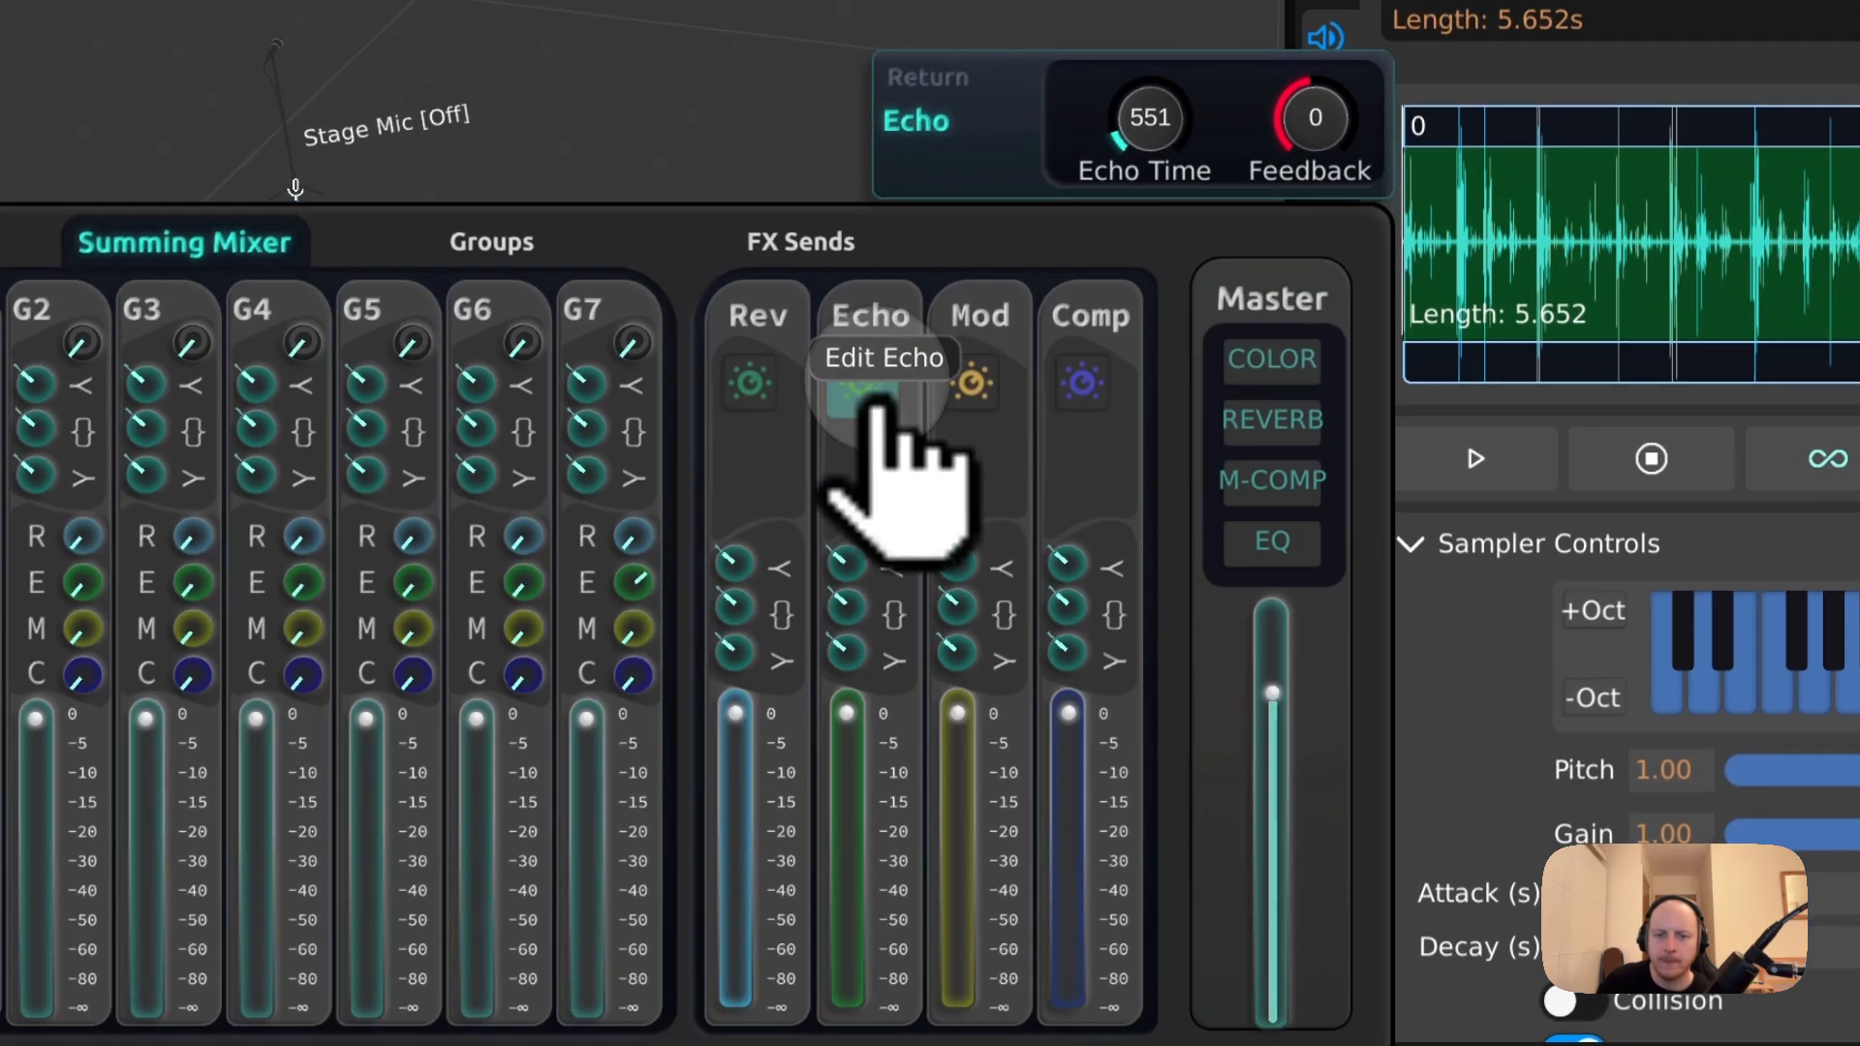
pyautogui.click(629, 979)
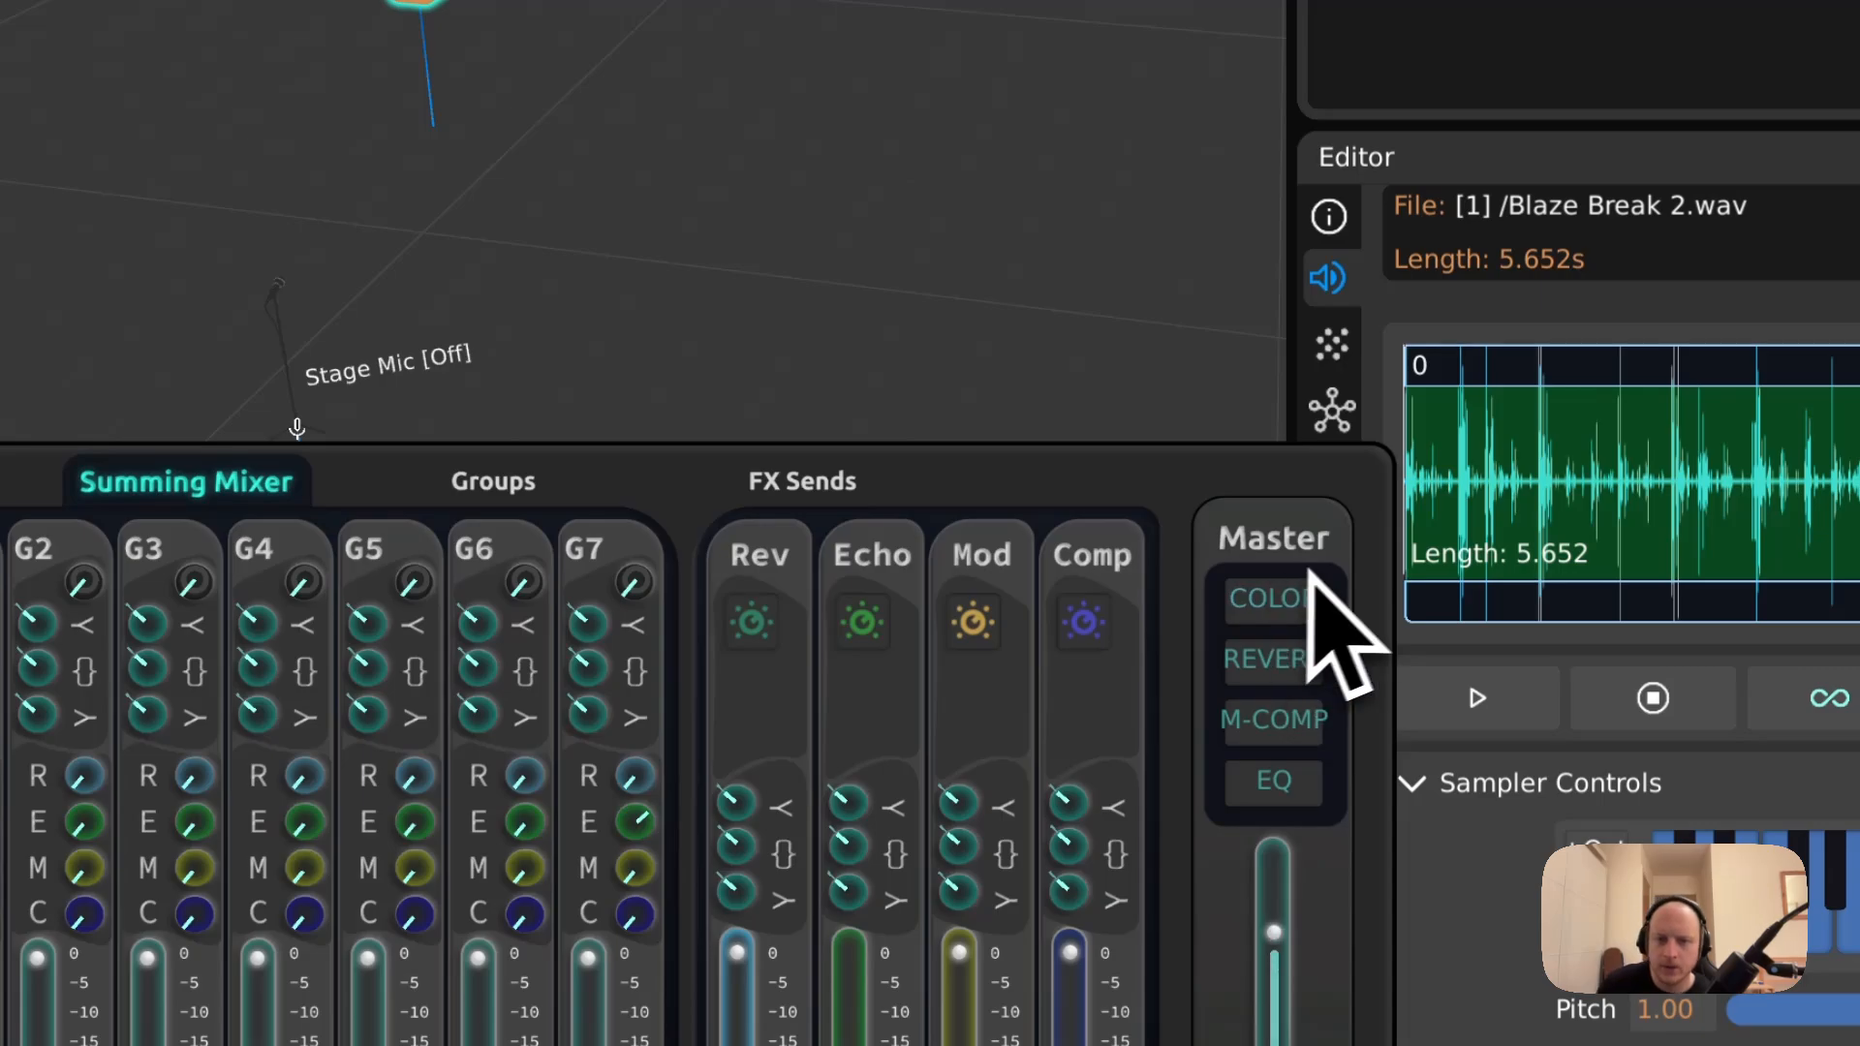
# - Open the master COLOR effects and try out the distortion amount and chorus depth, returning both to 0
pyautogui.click(1274, 620)
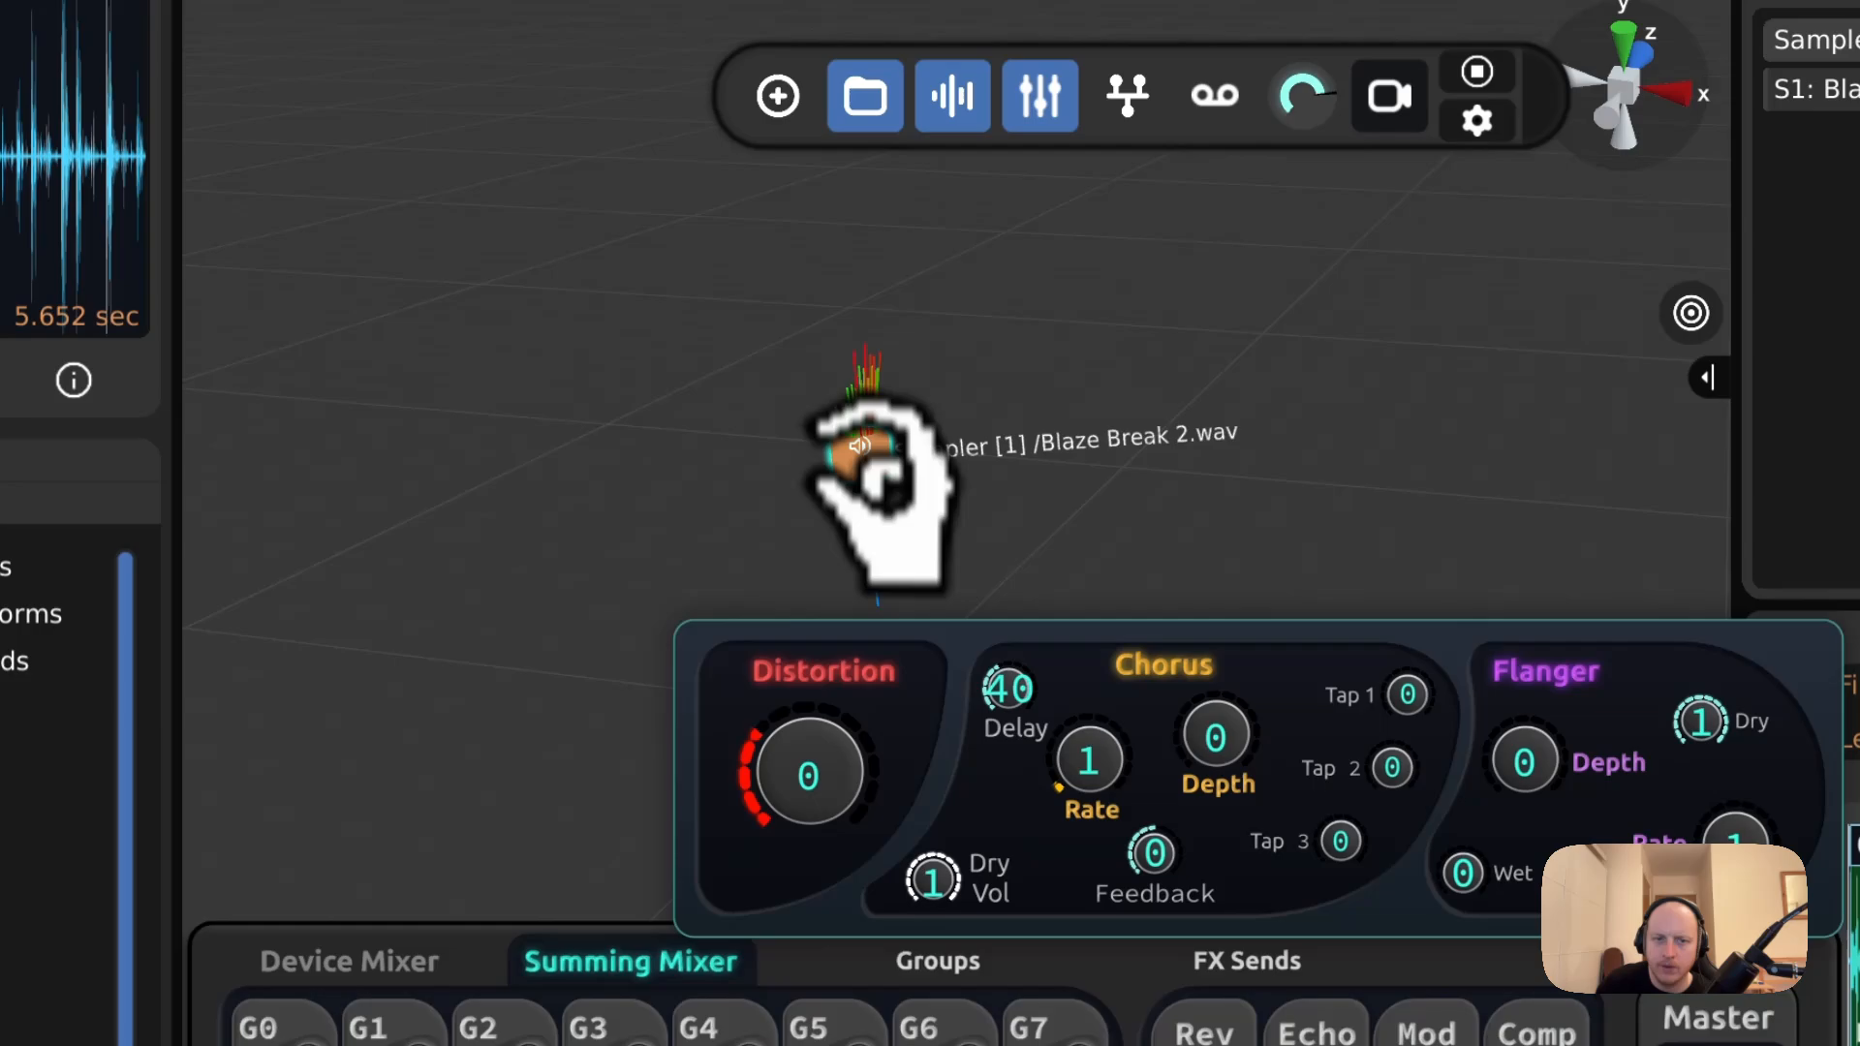
pyautogui.moveTo(863, 447); pyautogui.dragTo(824, 852)
pyautogui.moveTo(1202, 760); pyautogui.dragTo(1231, 378)
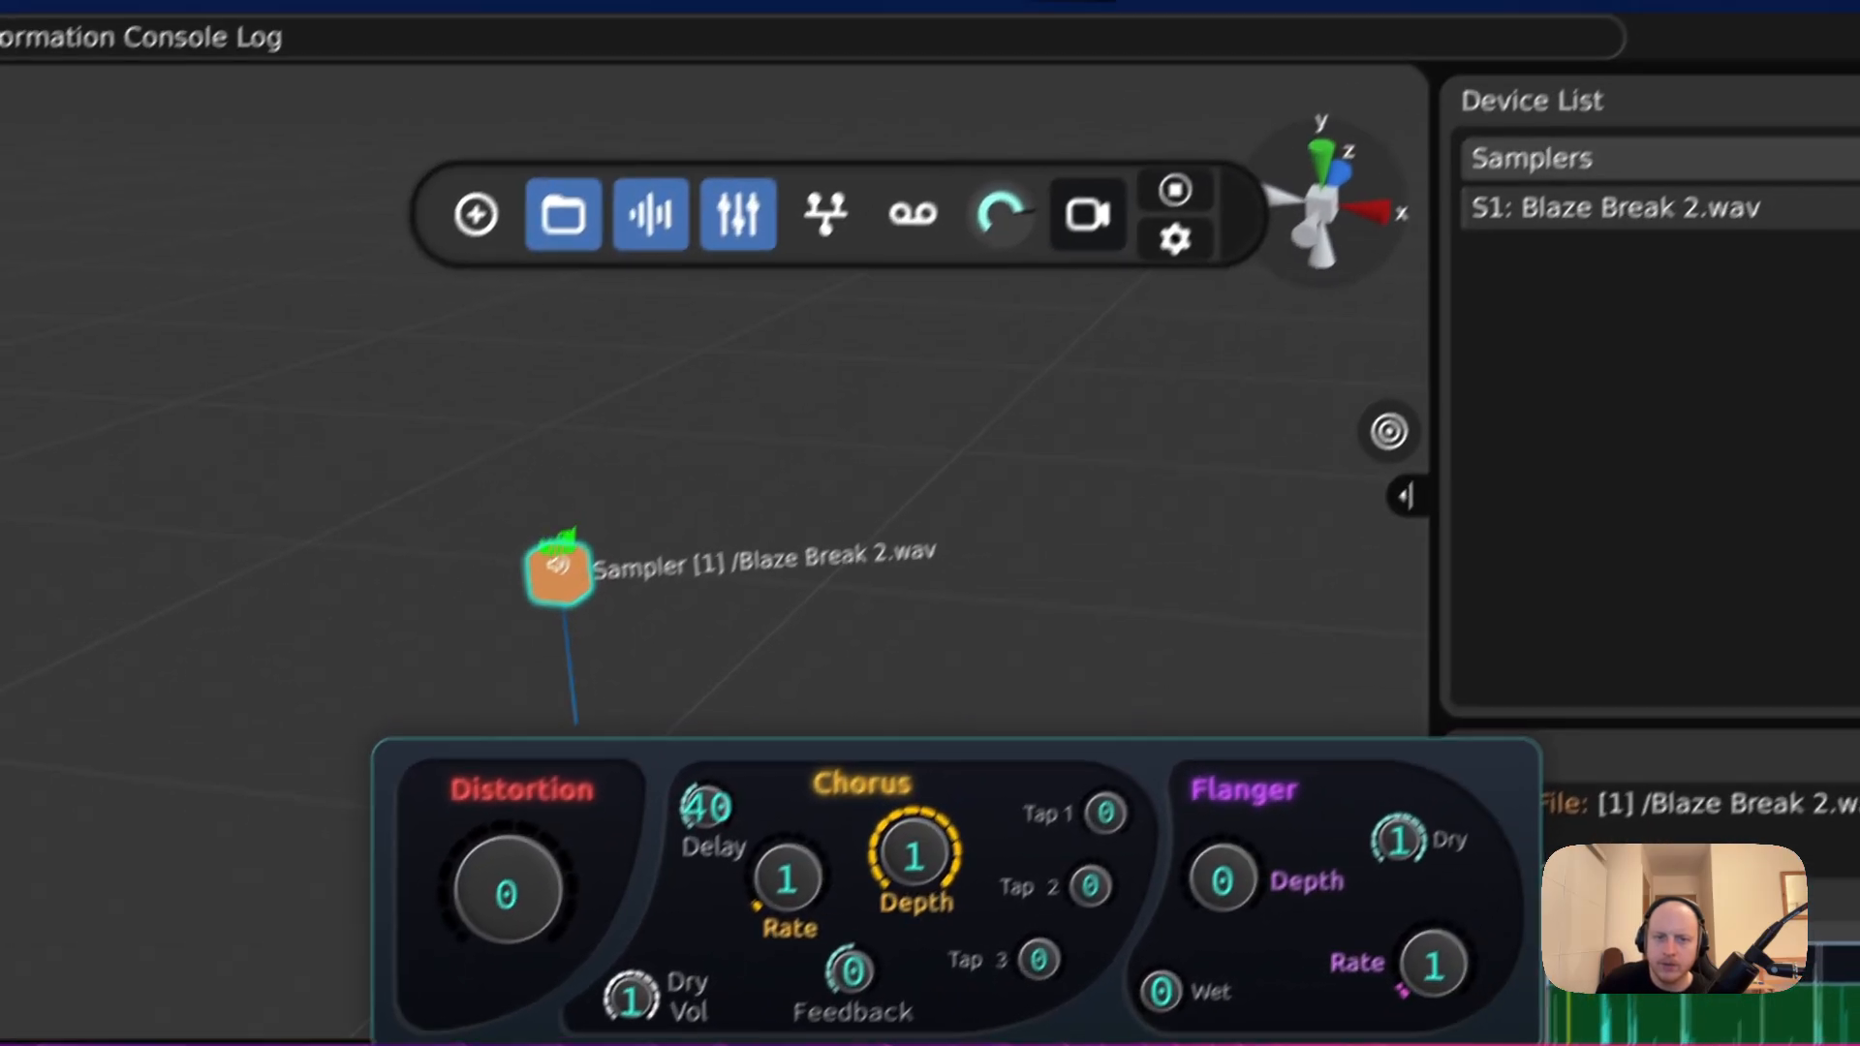
pyautogui.moveTo(1073, 0); pyautogui.dragTo(977, 862)
# - Set the master flanger's depth and wet level to 1 and its rate to 0, then close the COLOR effects
pyautogui.moveTo(1235, 896); pyautogui.dragTo(1338, 13)
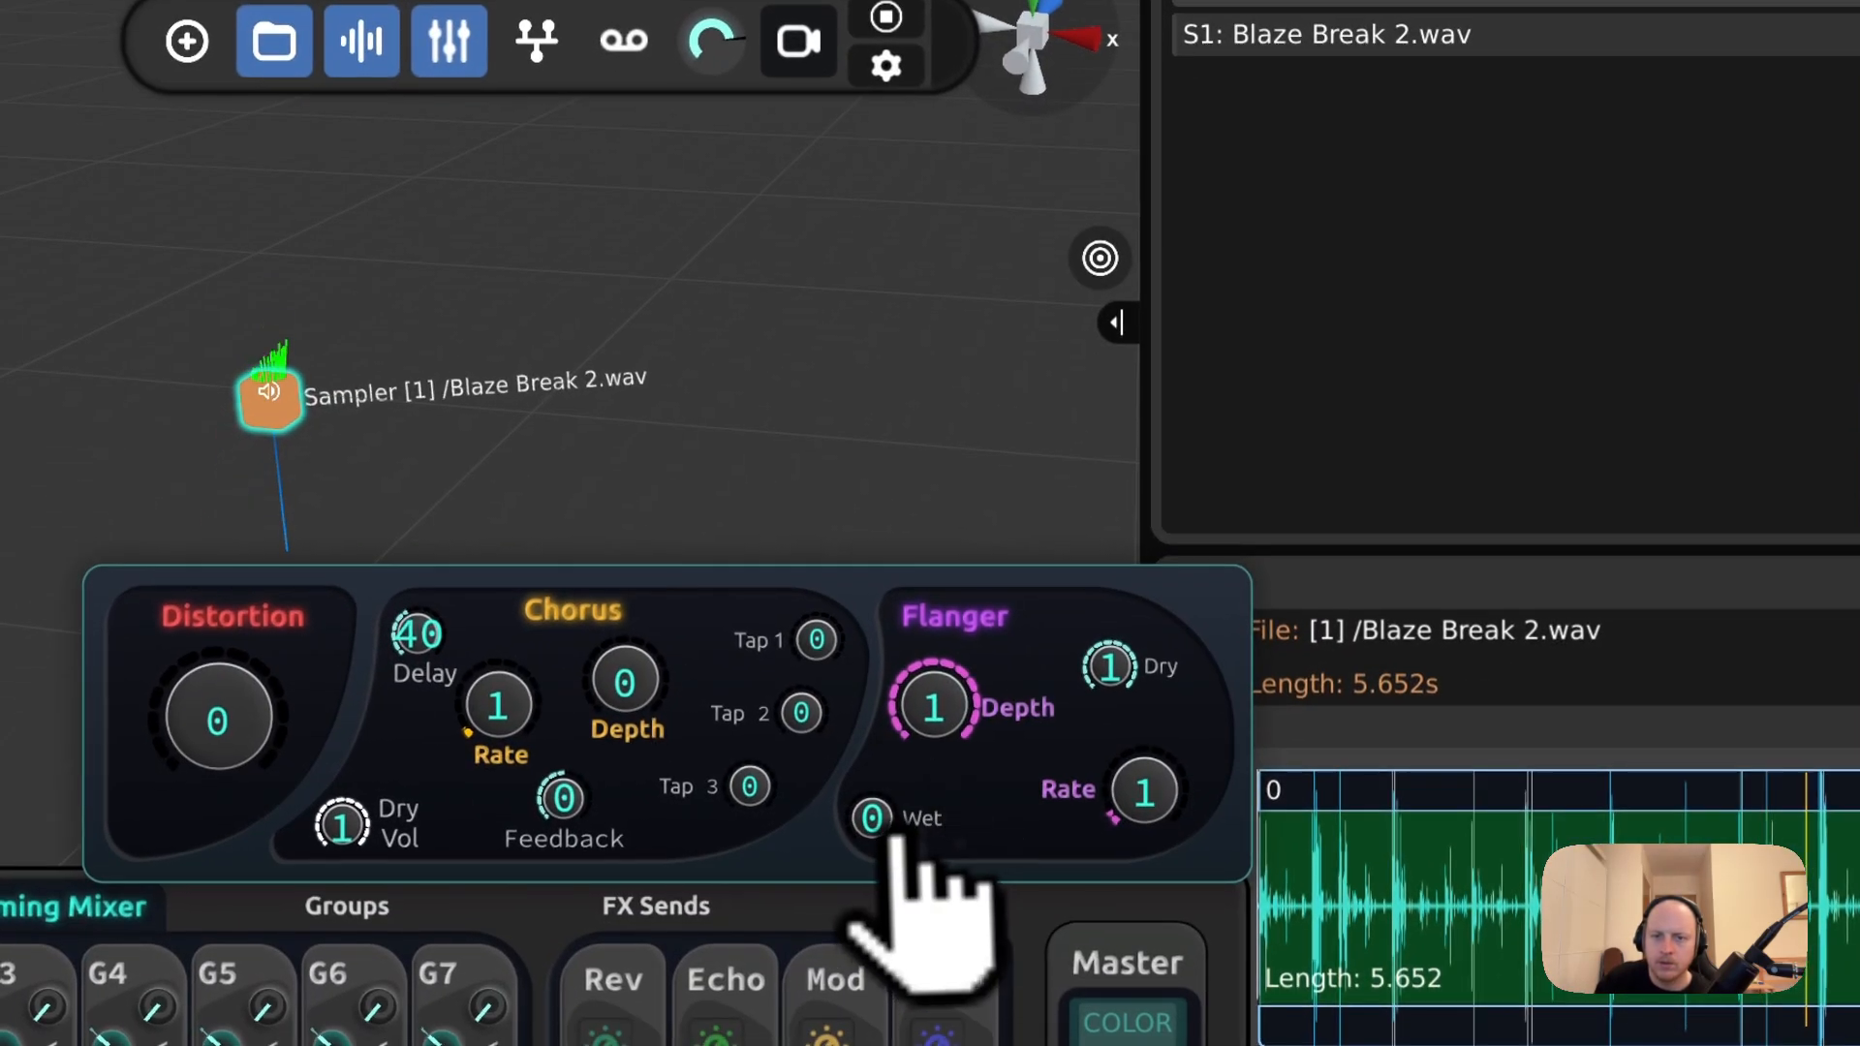
pyautogui.moveTo(841, 979); pyautogui.dragTo(1022, 2)
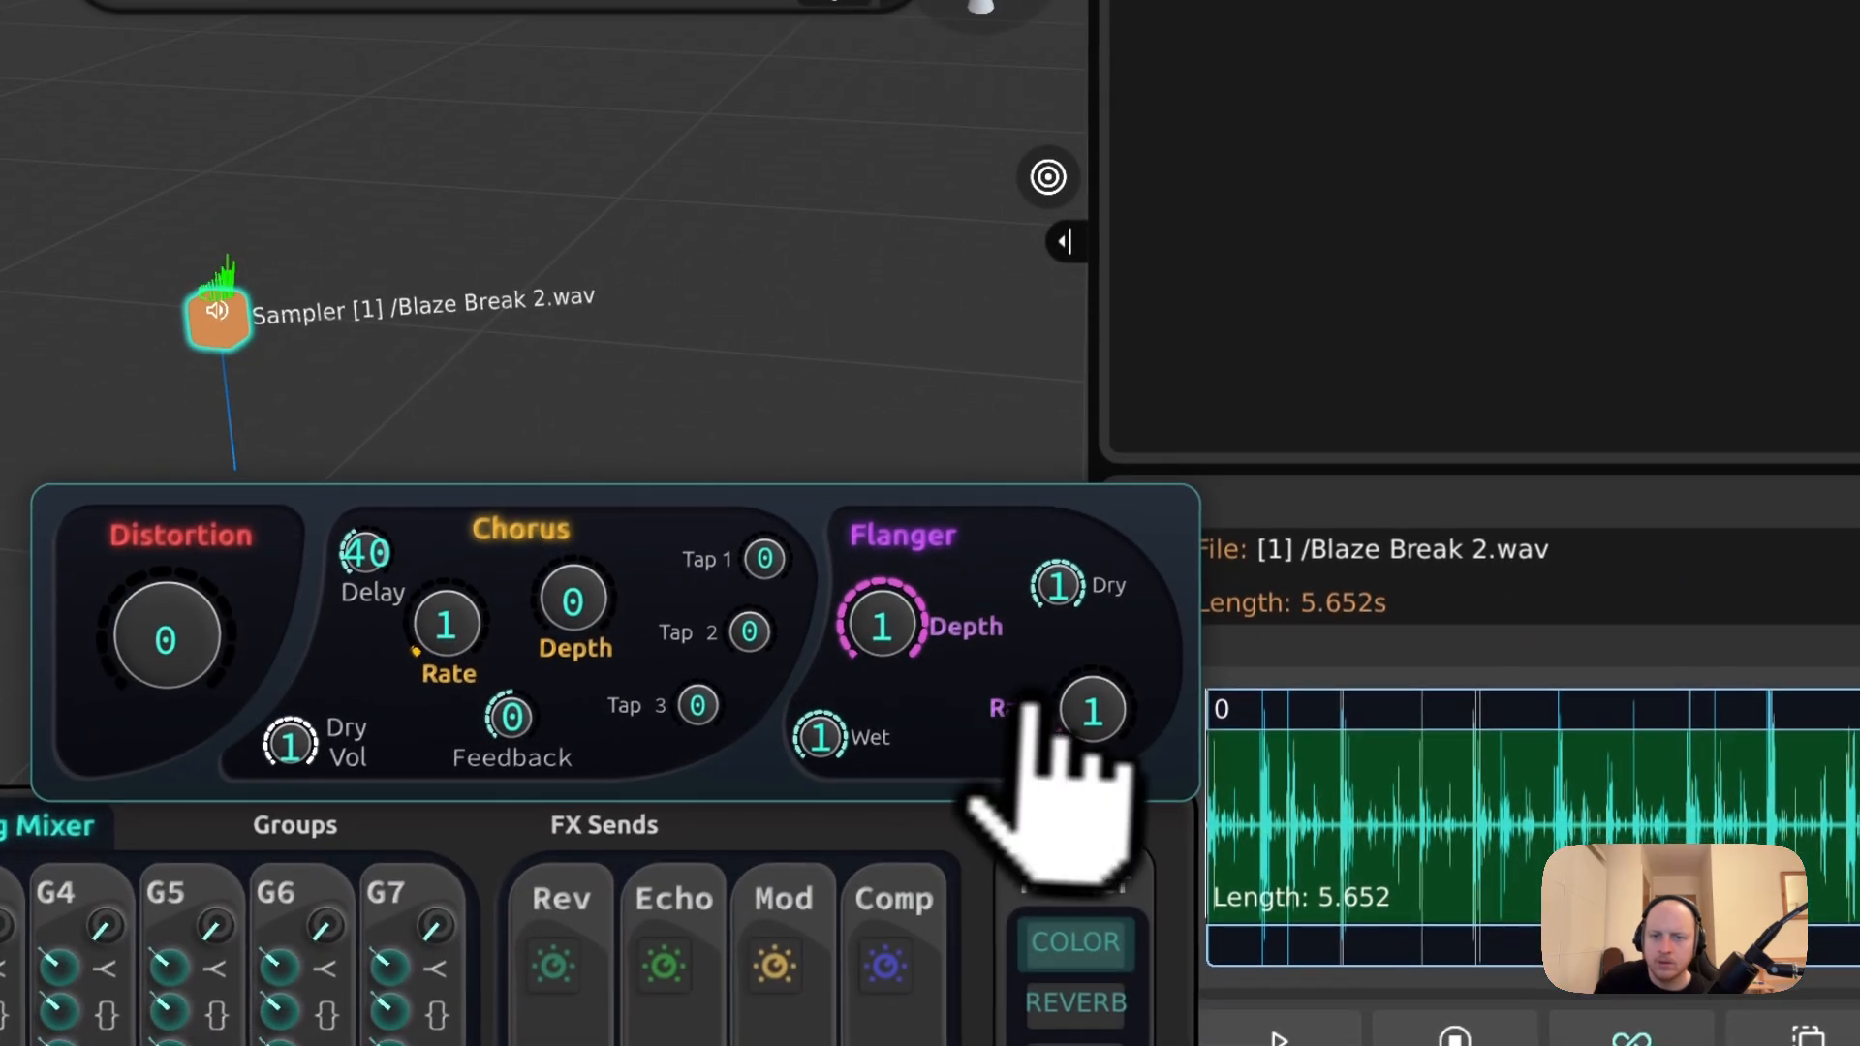
pyautogui.moveTo(1127, 952); pyautogui.dragTo(1170, 1045)
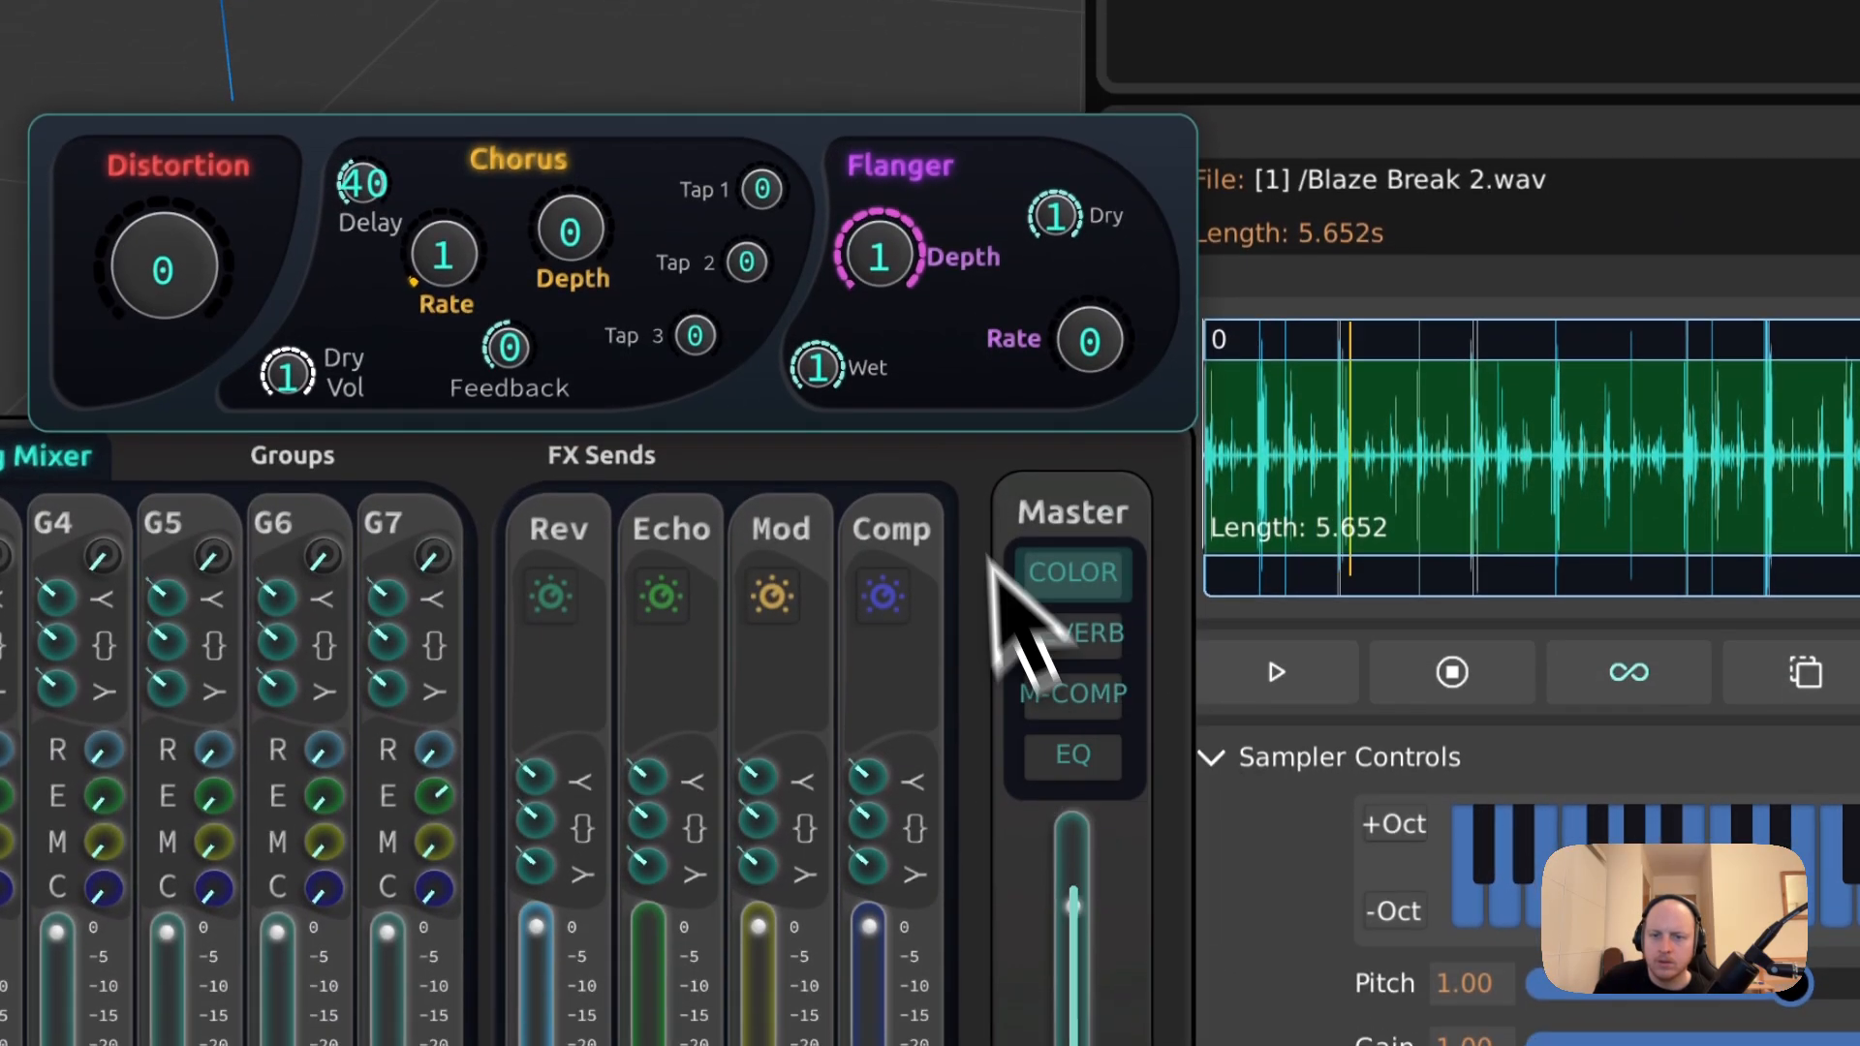
pyautogui.moveTo(891, 479); pyautogui.dragTo(891, 581)
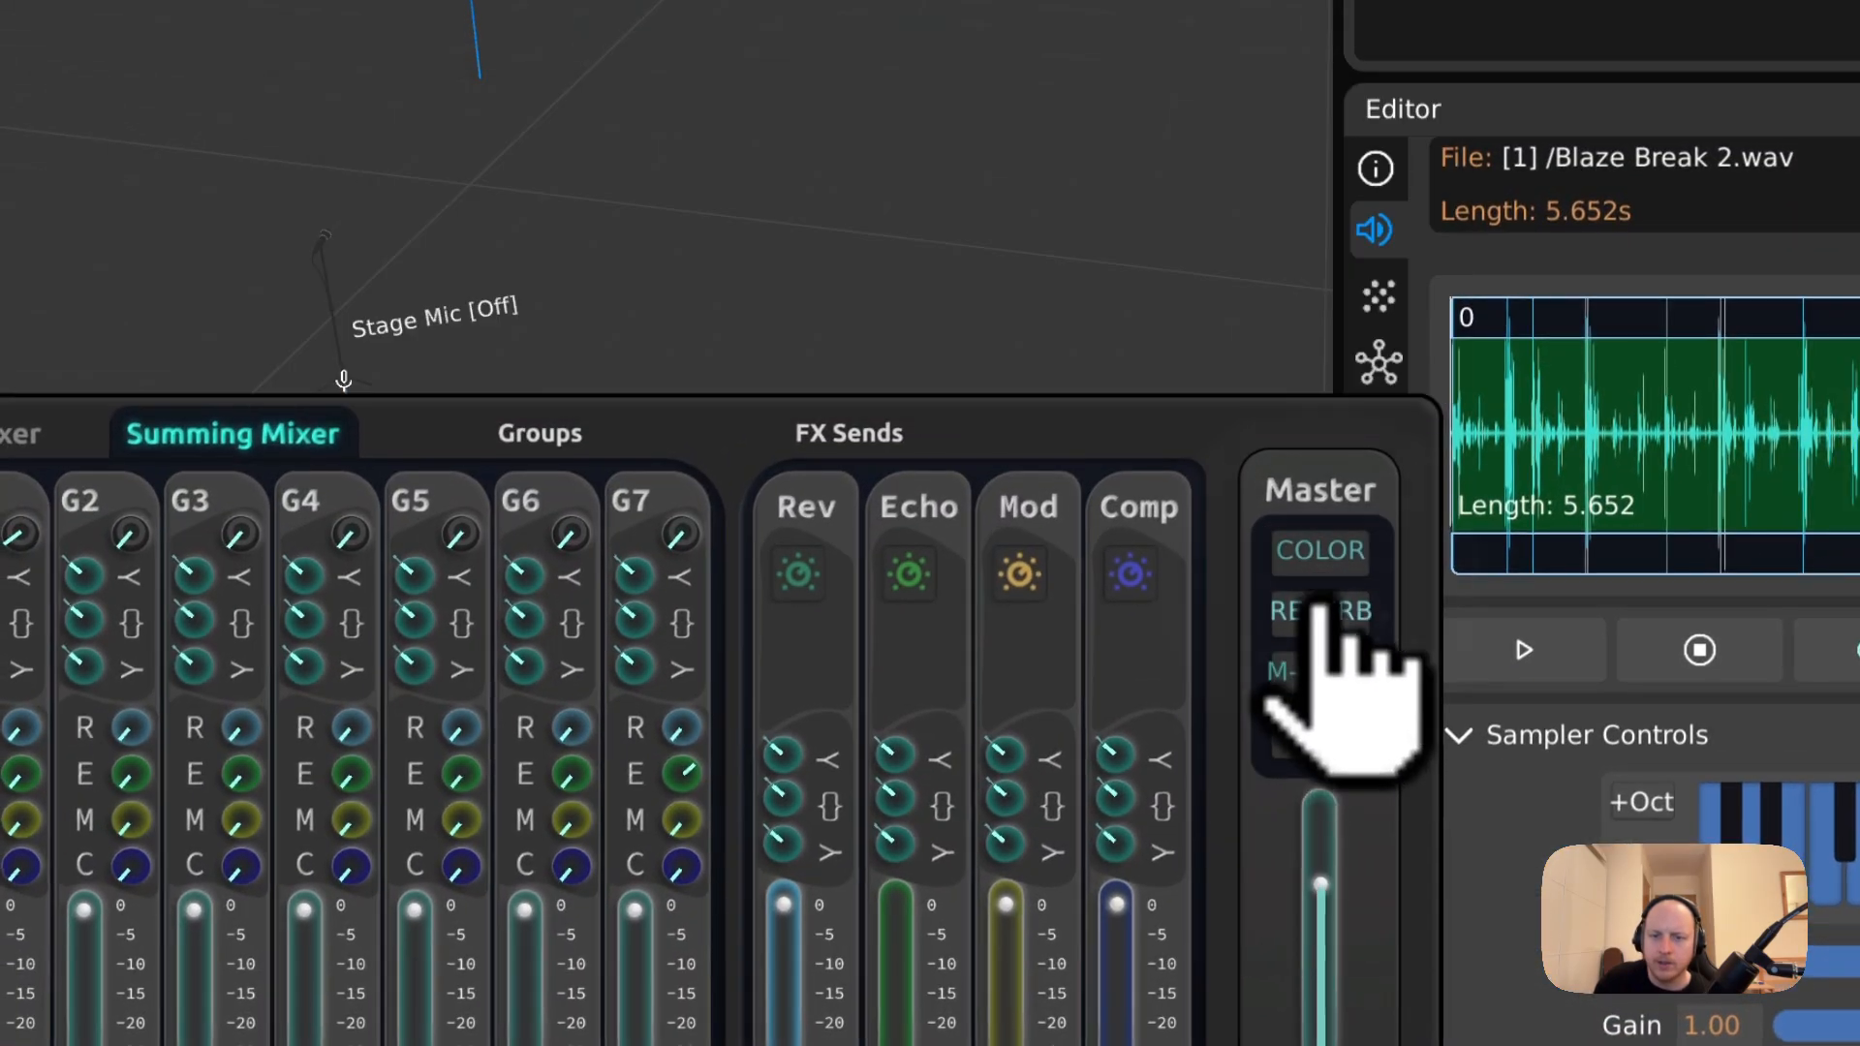
# - Lower the master bus reverb's Wet level to about -6,317 and its Tail level to about -6,580
pyautogui.click(1321, 613)
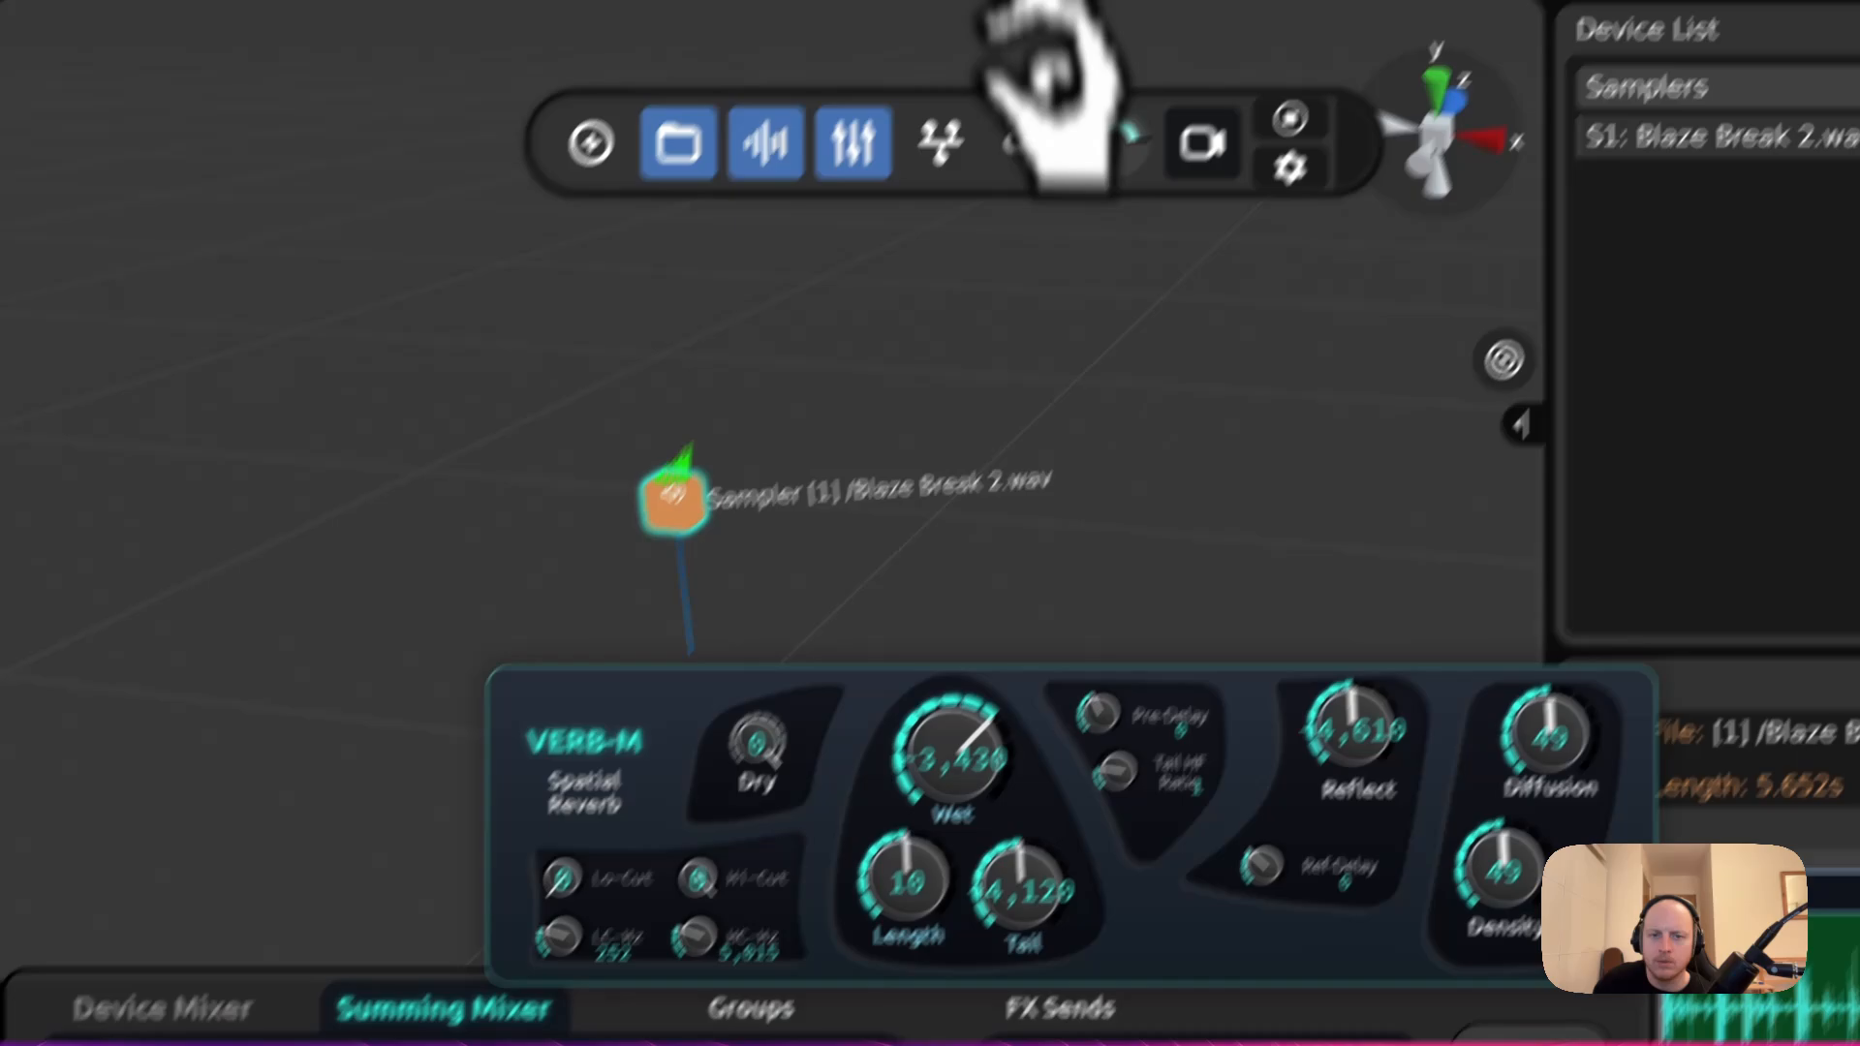
pyautogui.moveTo(1051, 82); pyautogui.dragTo(1051, 0)
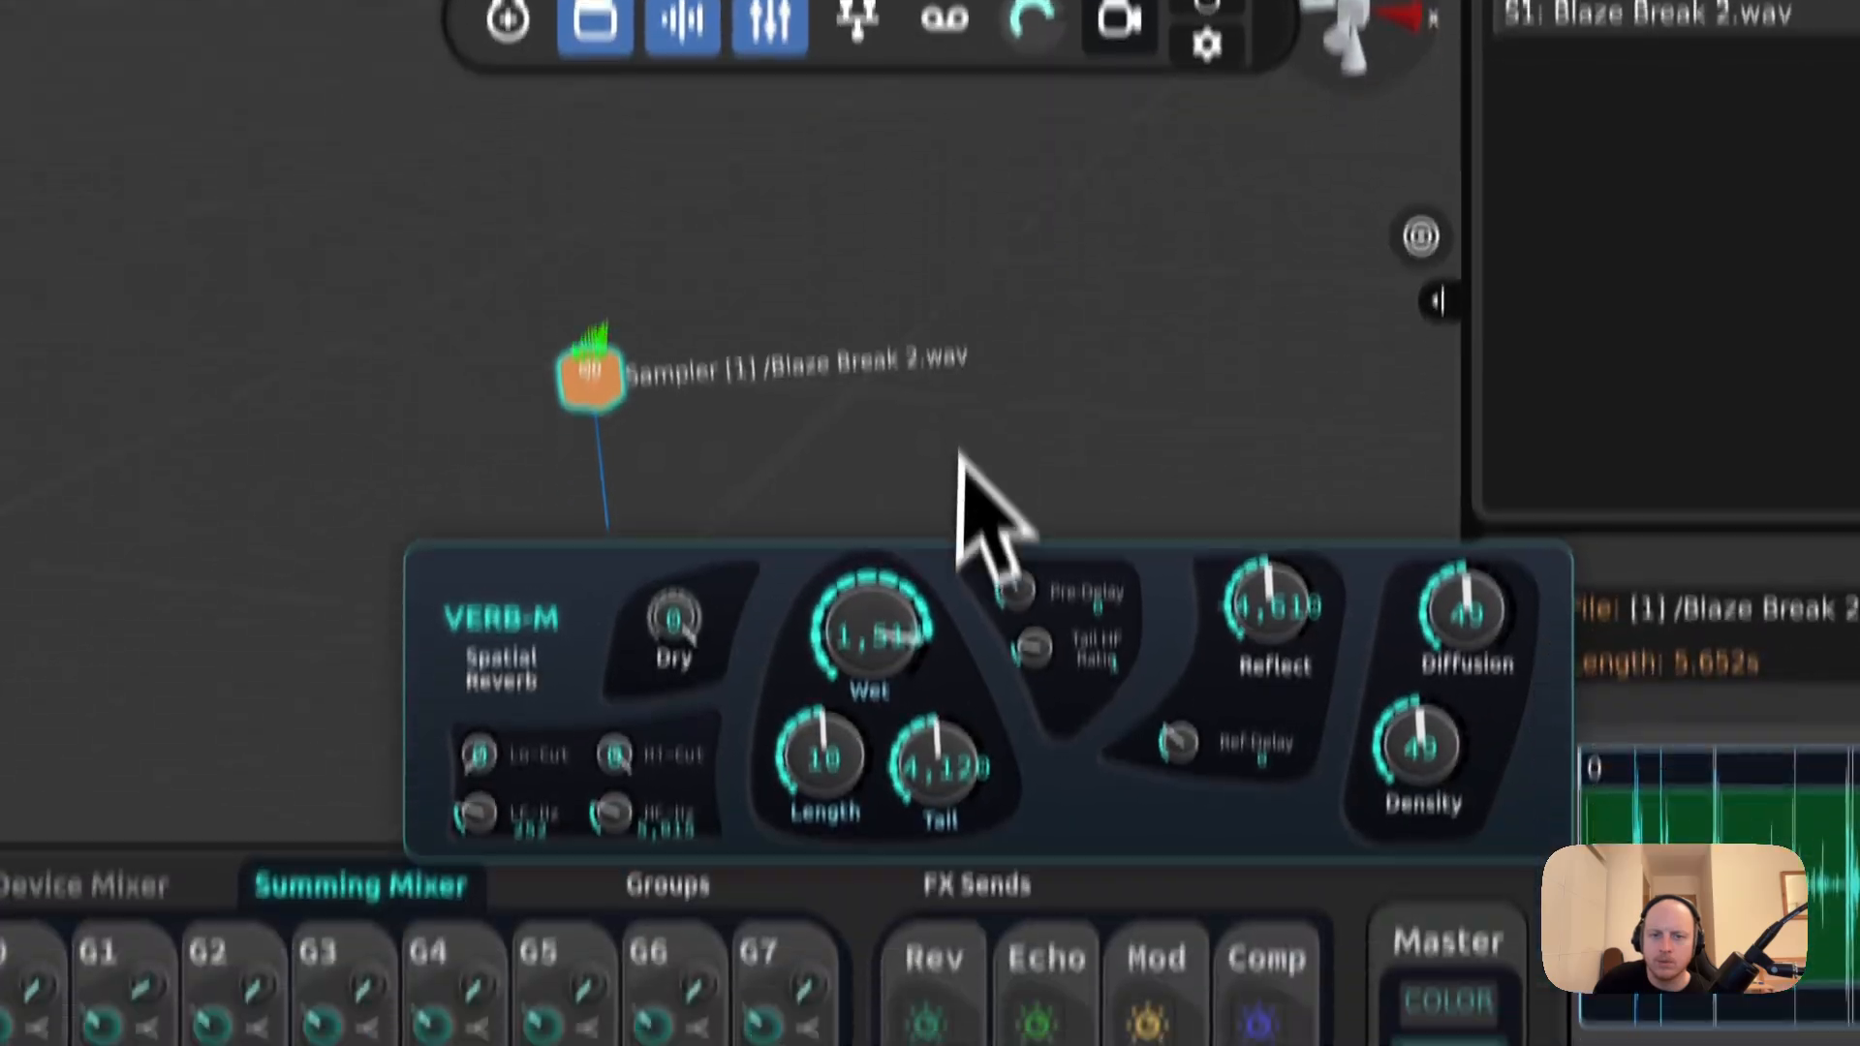
pyautogui.moveTo(1019, 887); pyautogui.dragTo(1109, 605)
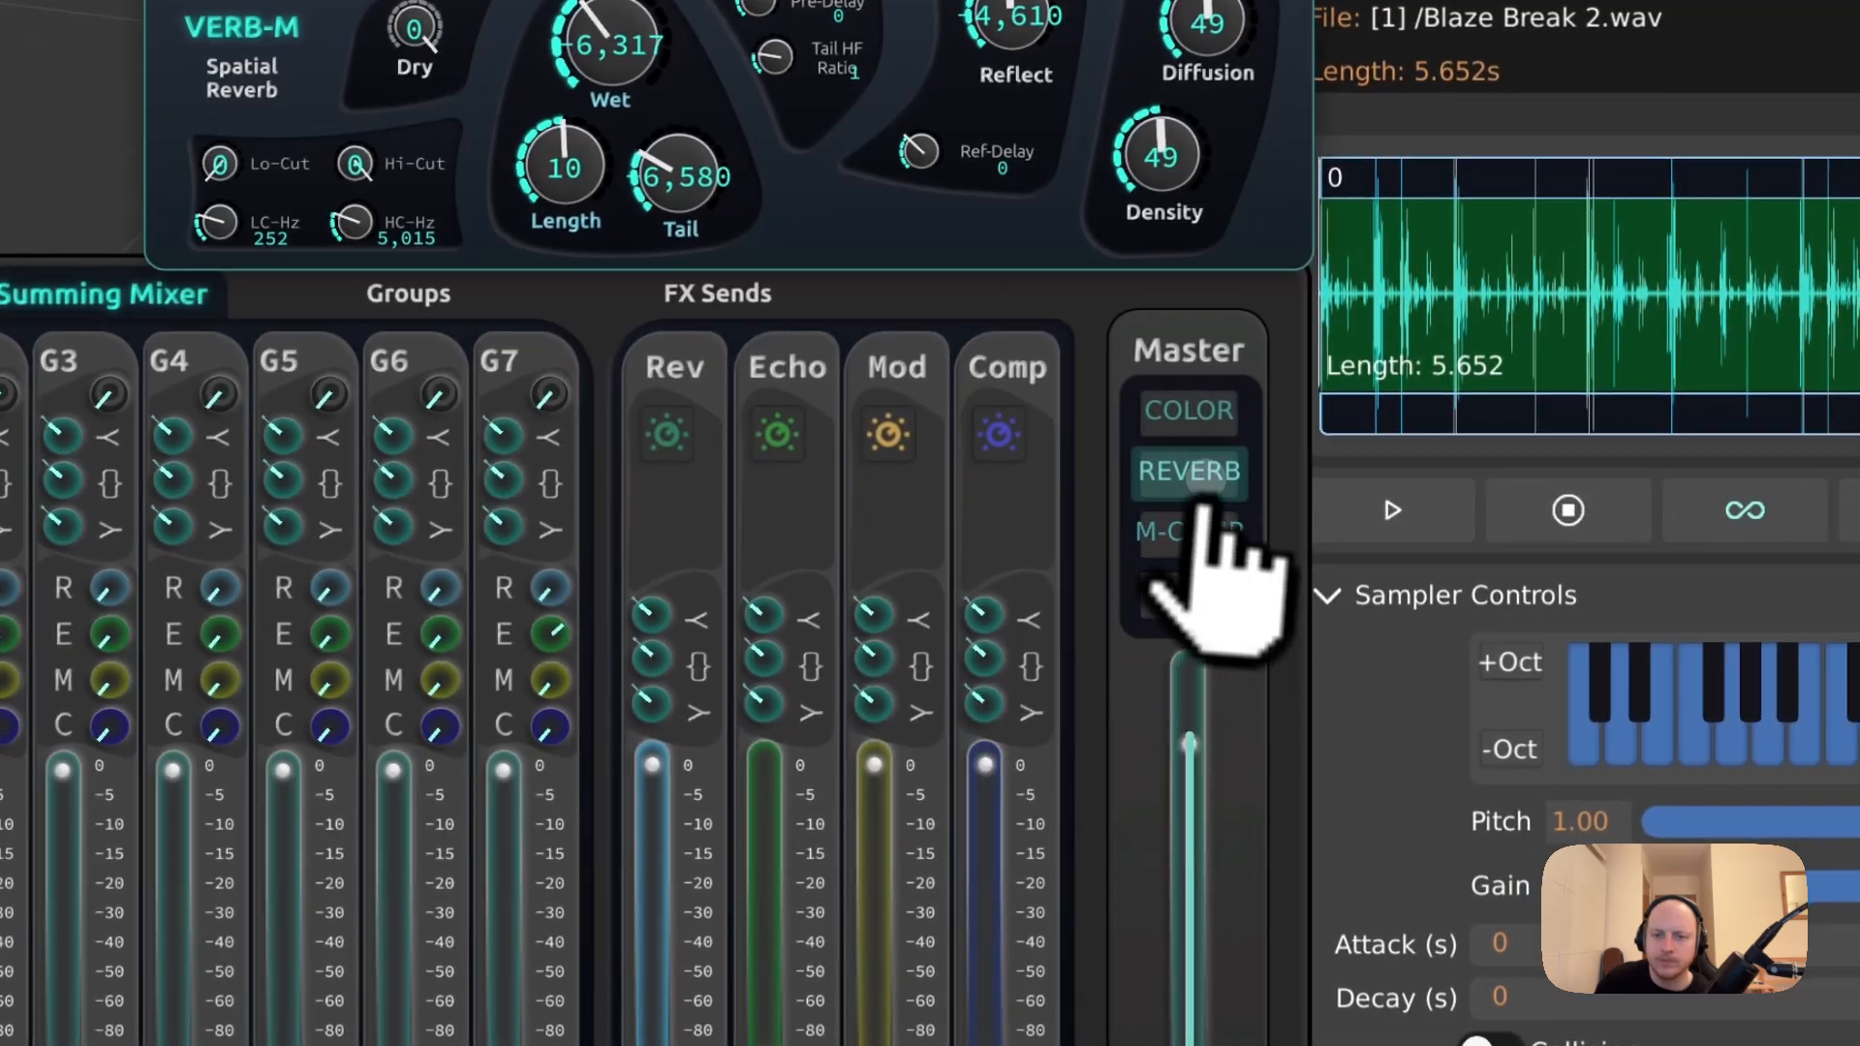
pyautogui.click(1449, 973)
# - Adjust the settings of the master bus compressor (M-COMP) and close it
pyautogui.click(1190, 531)
pyautogui.moveTo(925, 165); pyautogui.dragTo(991, 708)
pyautogui.moveTo(999, 831); pyautogui.dragTo(1056, 213)
pyautogui.click(1196, 630)
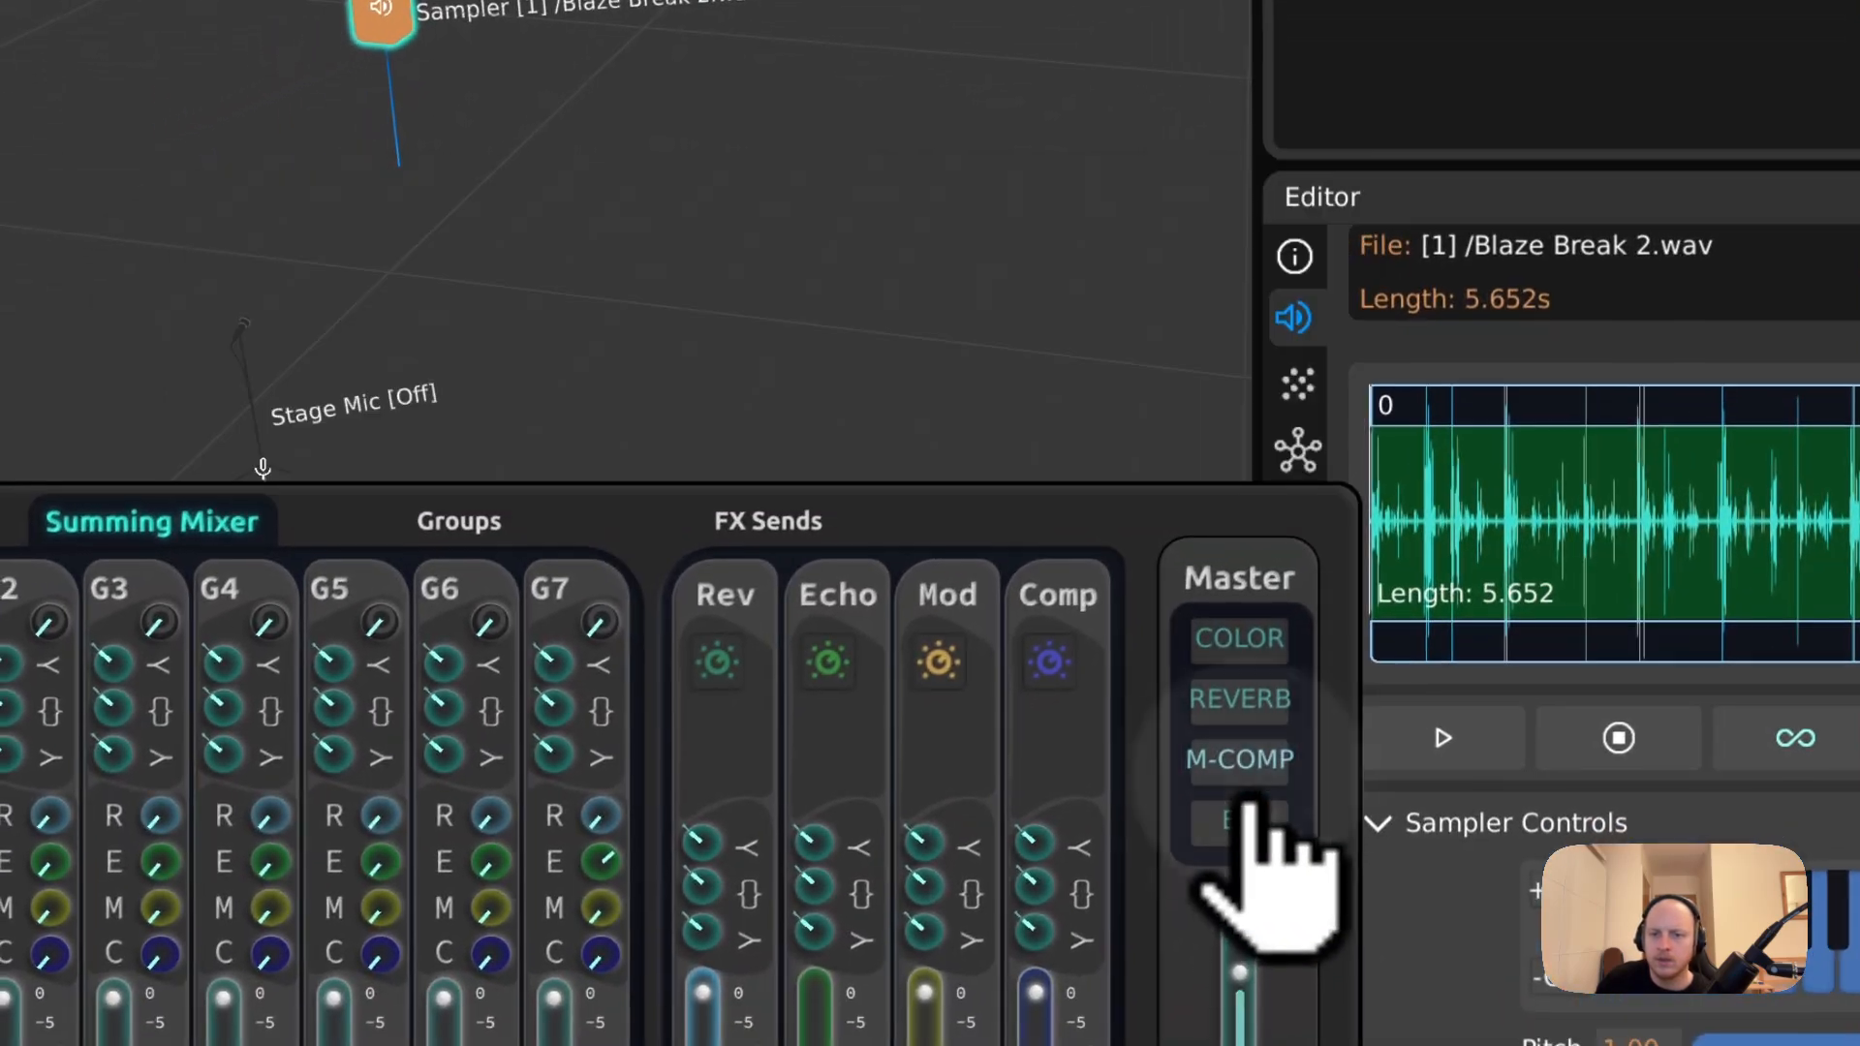
# - Adjust the master equalizer's low-mid band to a gain of 1 and a frequency of about 551
pyautogui.click(1197, 687)
pyautogui.moveTo(668, 286); pyautogui.dragTo(679, 0)
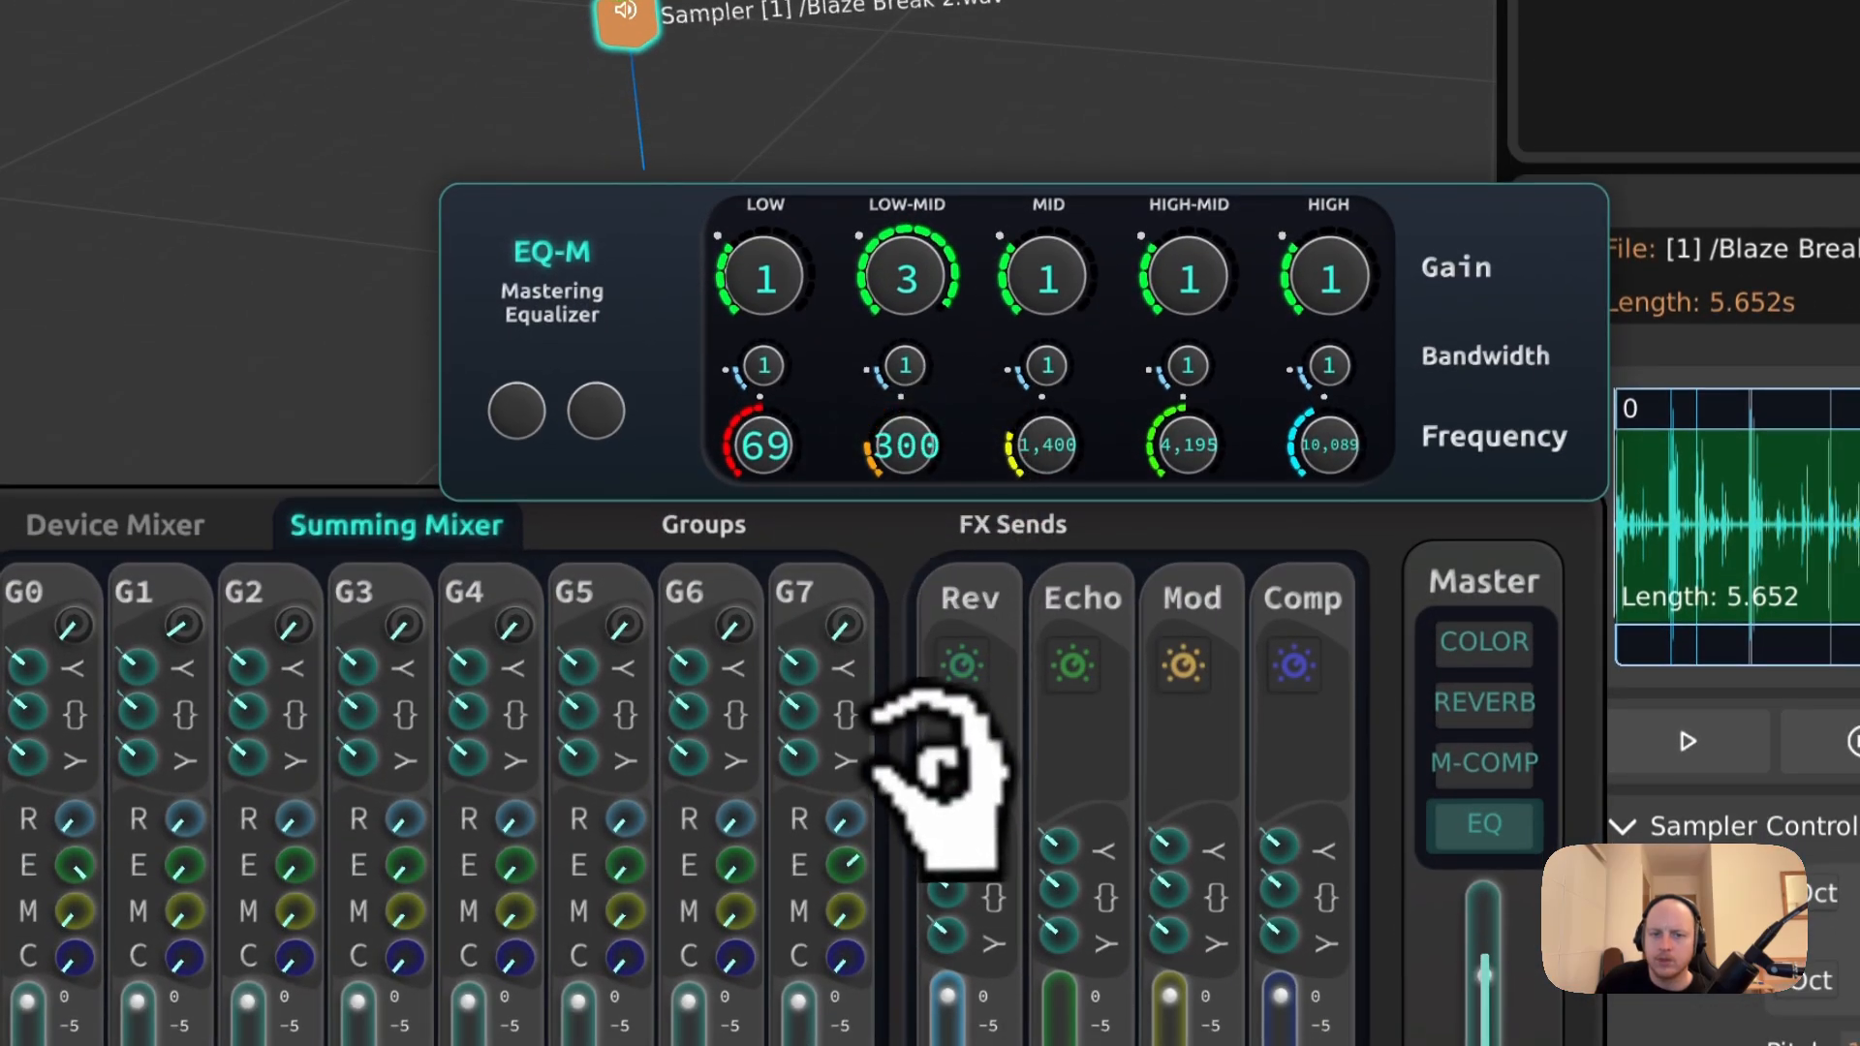
pyautogui.moveTo(935, 770); pyautogui.dragTo(980, 303)
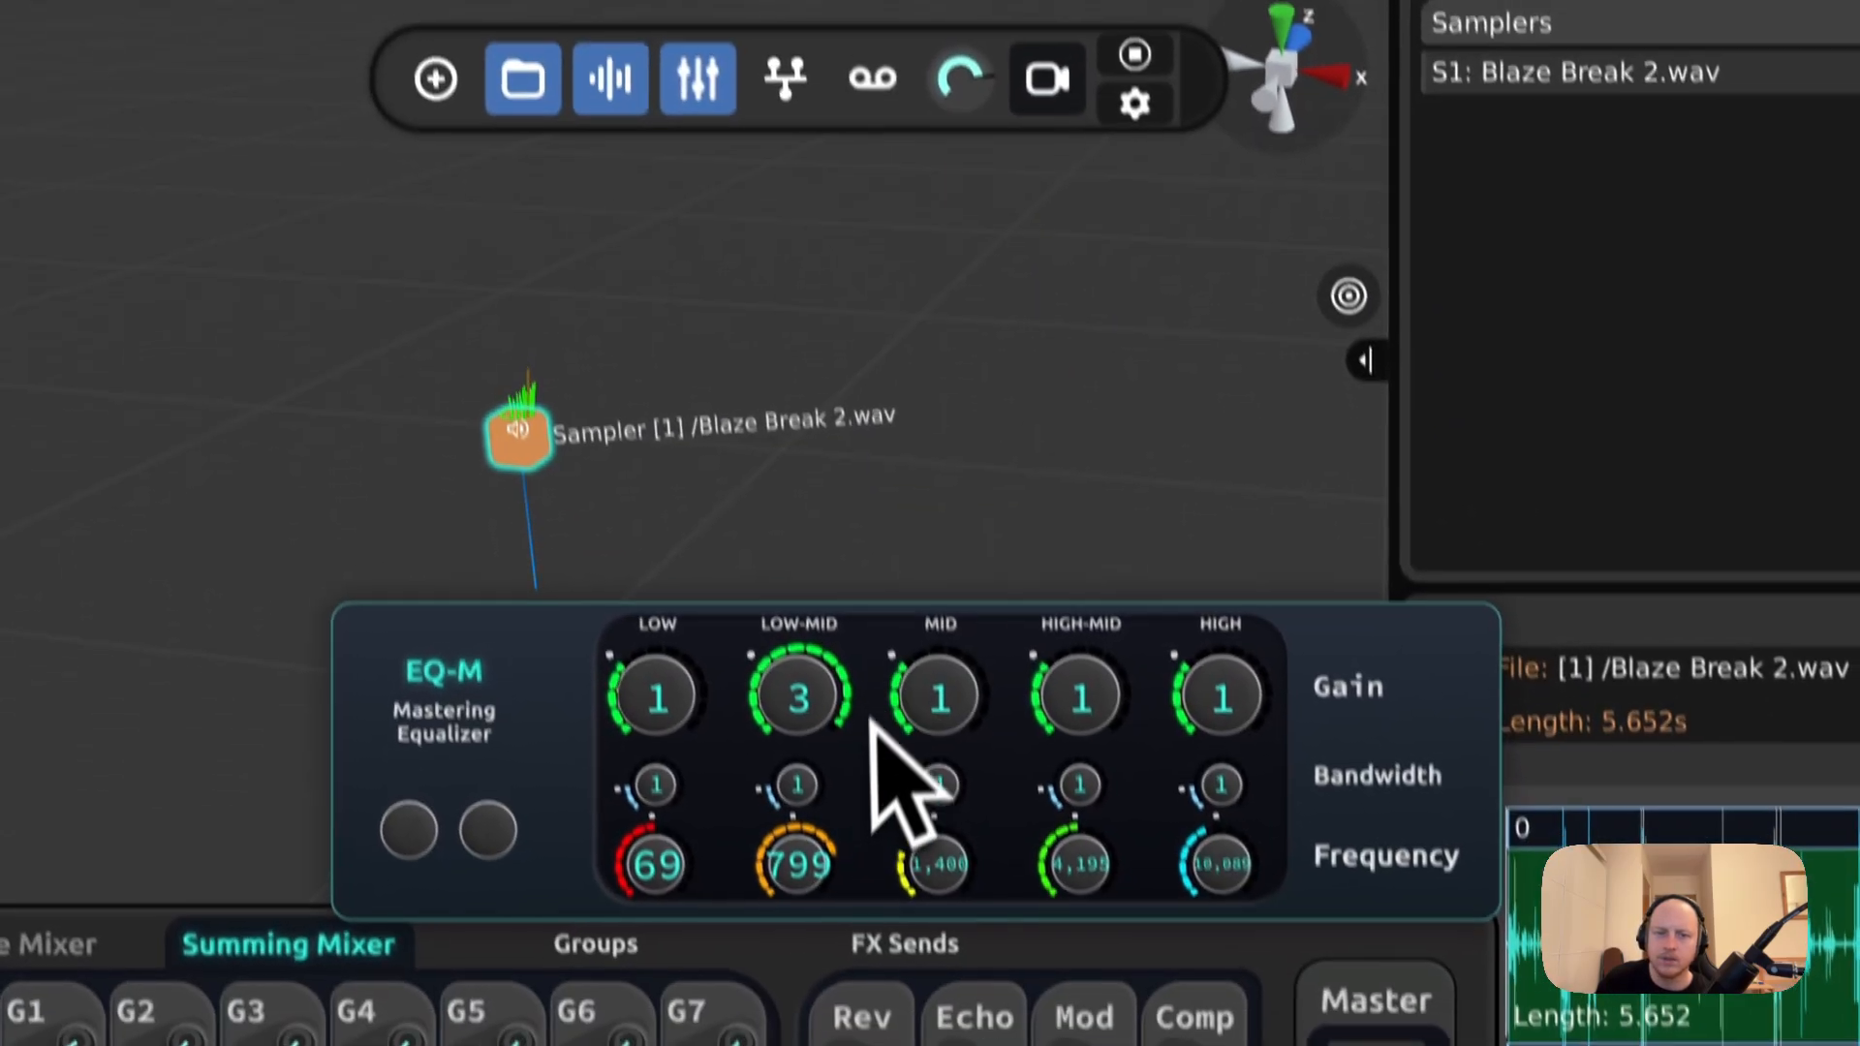
pyautogui.moveTo(794, 872); pyautogui.dragTo(800, 701)
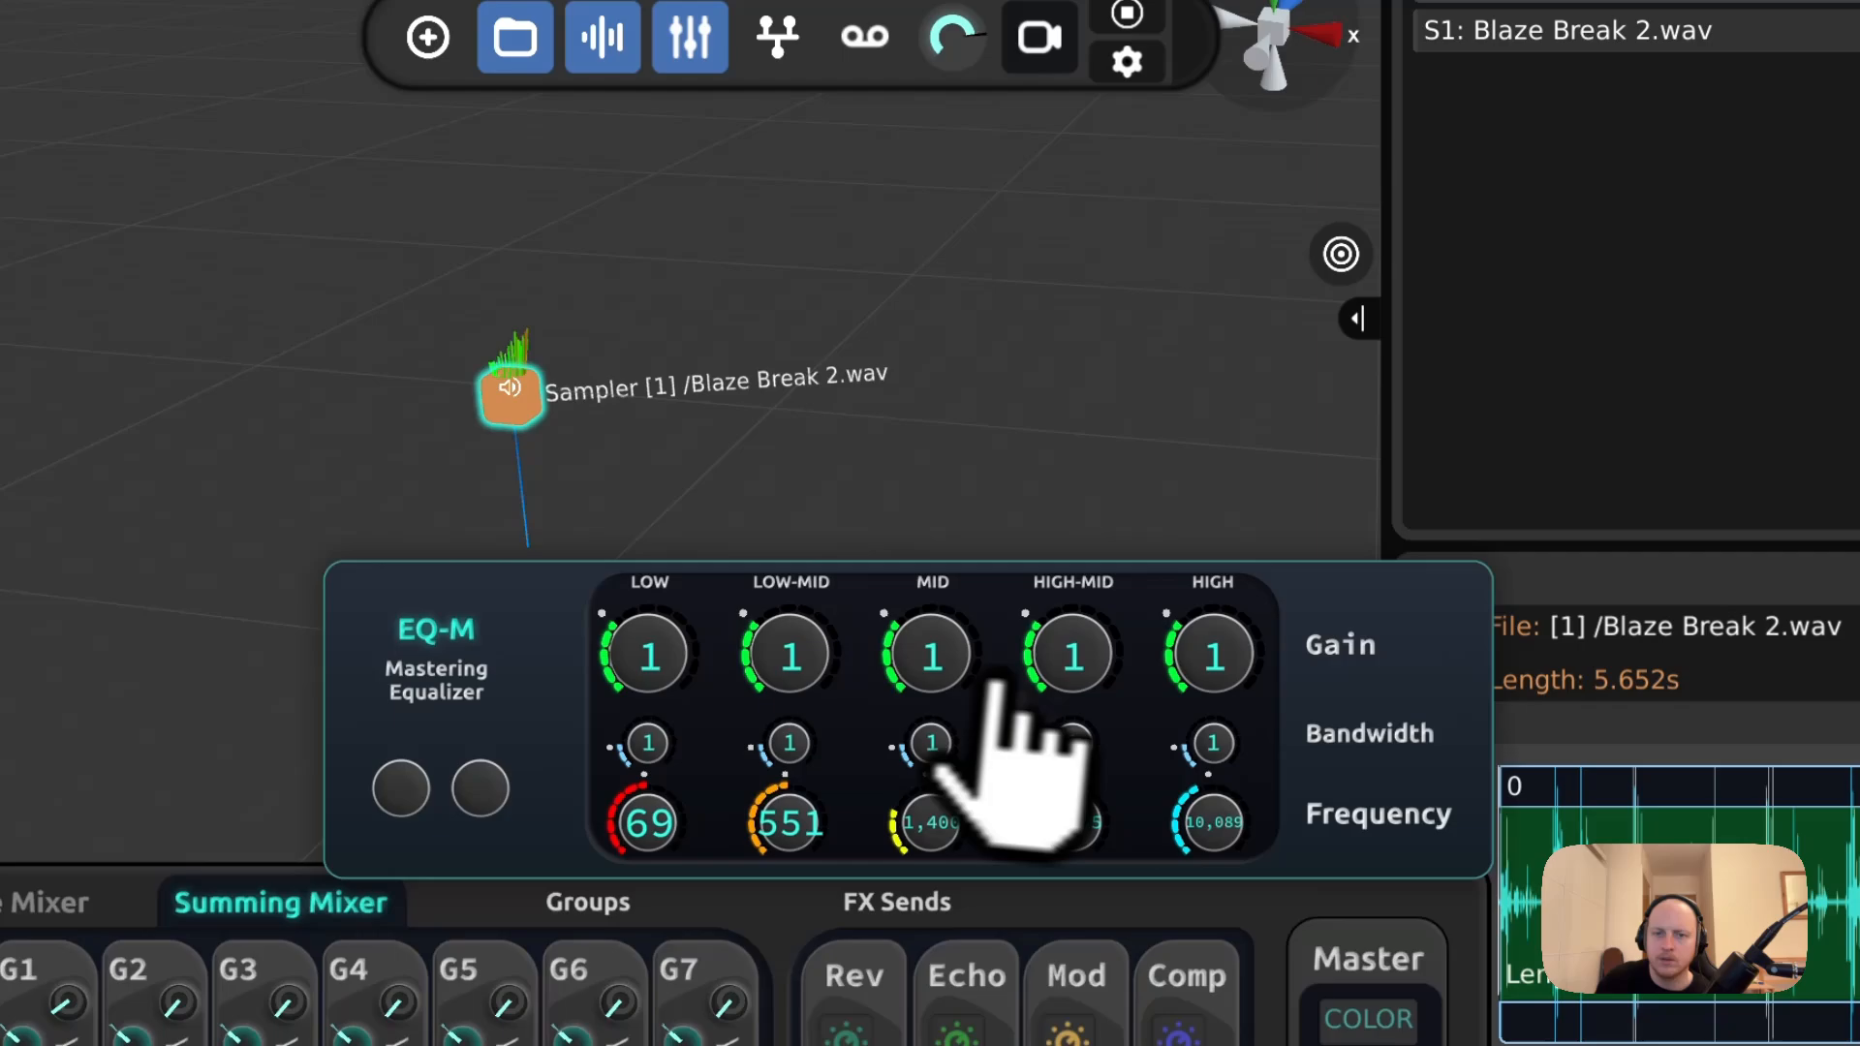
pyautogui.moveTo(1061, 663); pyautogui.dragTo(1008, 668)
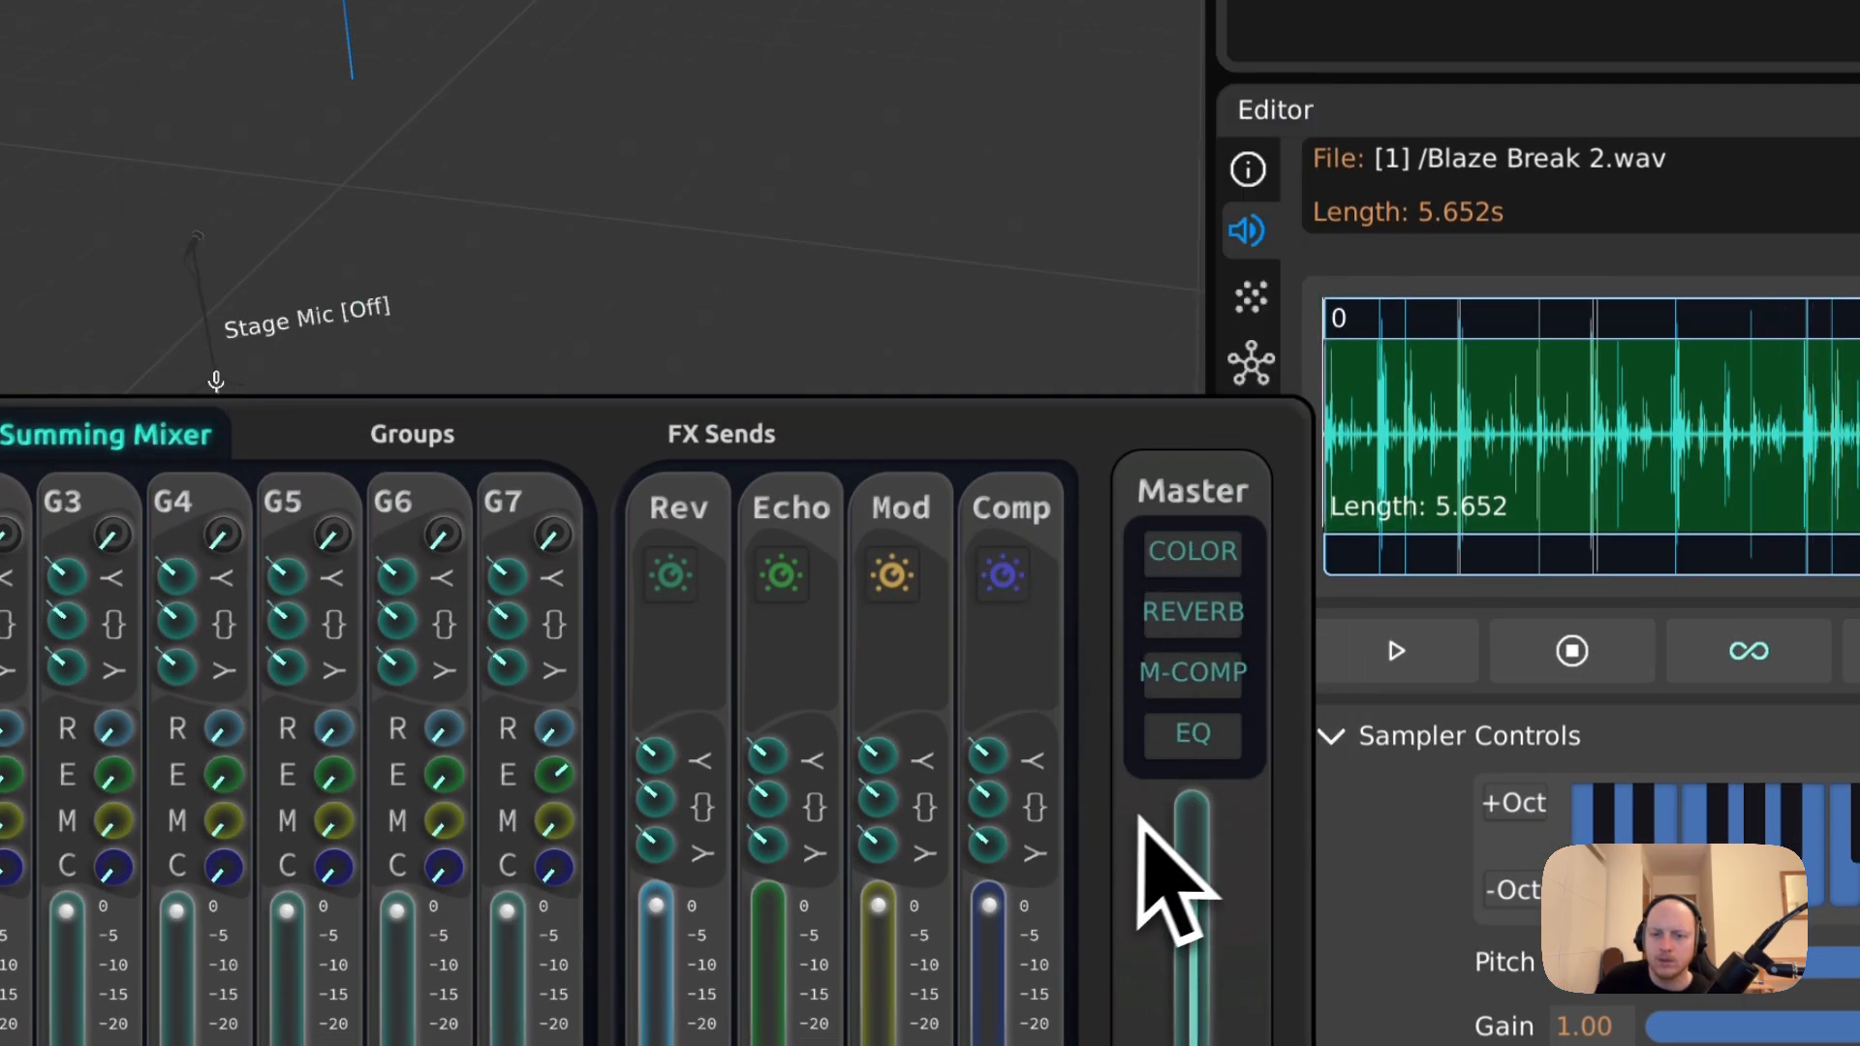
pyautogui.click(1198, 625)
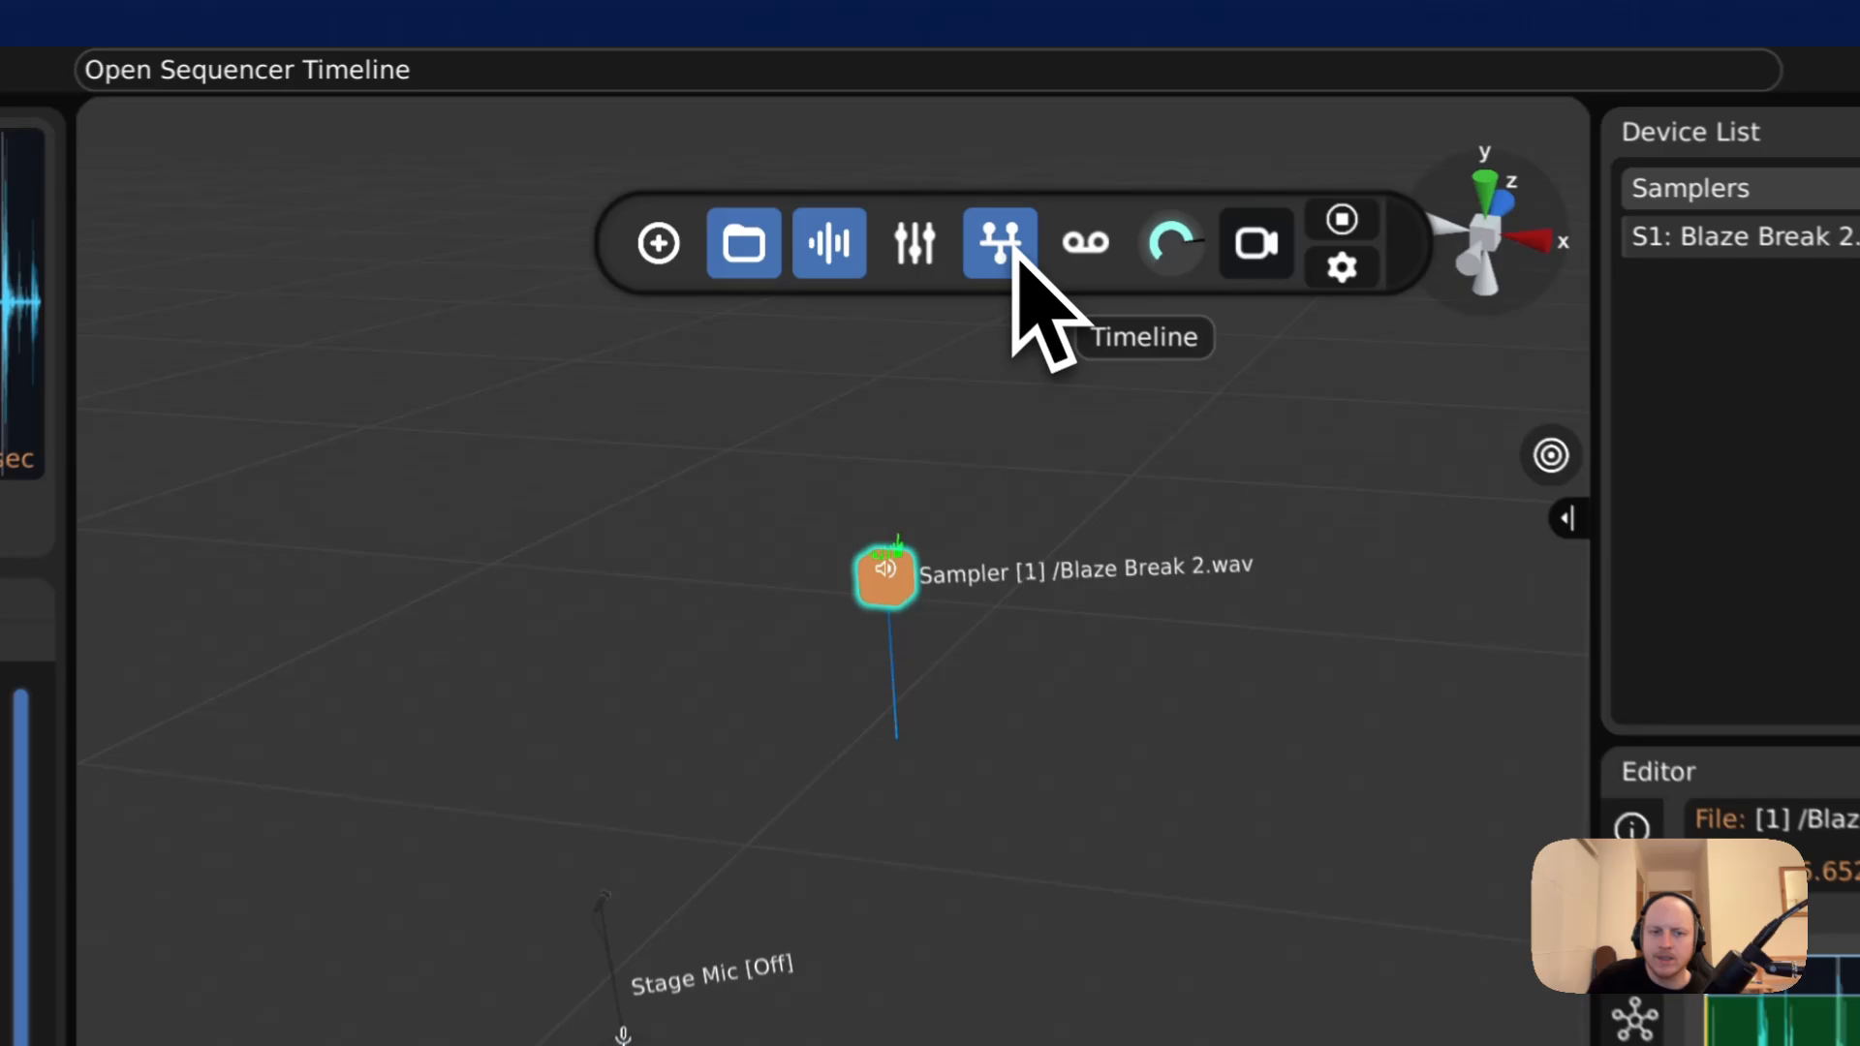
# - Turn off looped playback for the Blaze Break 2 sampler and set the sequencer timeline's length to 5.652 beats
pyautogui.click(882, 148)
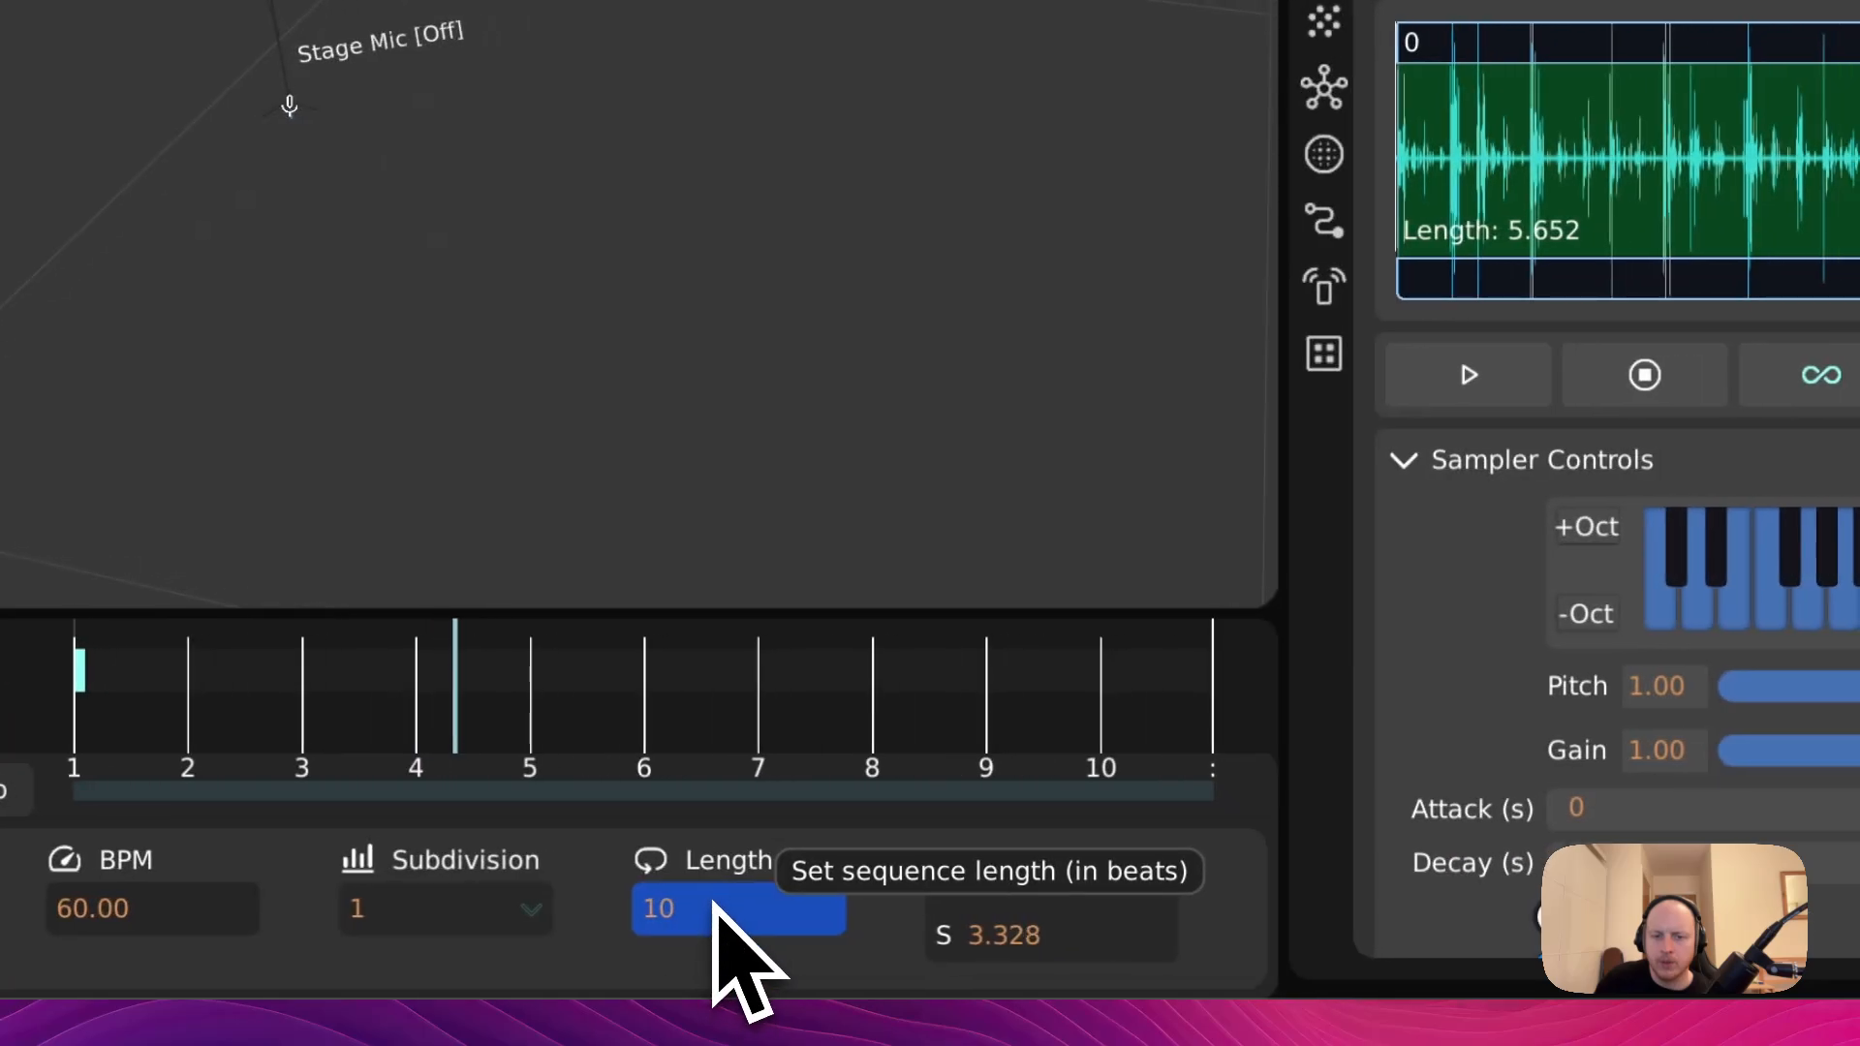
pyautogui.doubleClick(1403, 907)
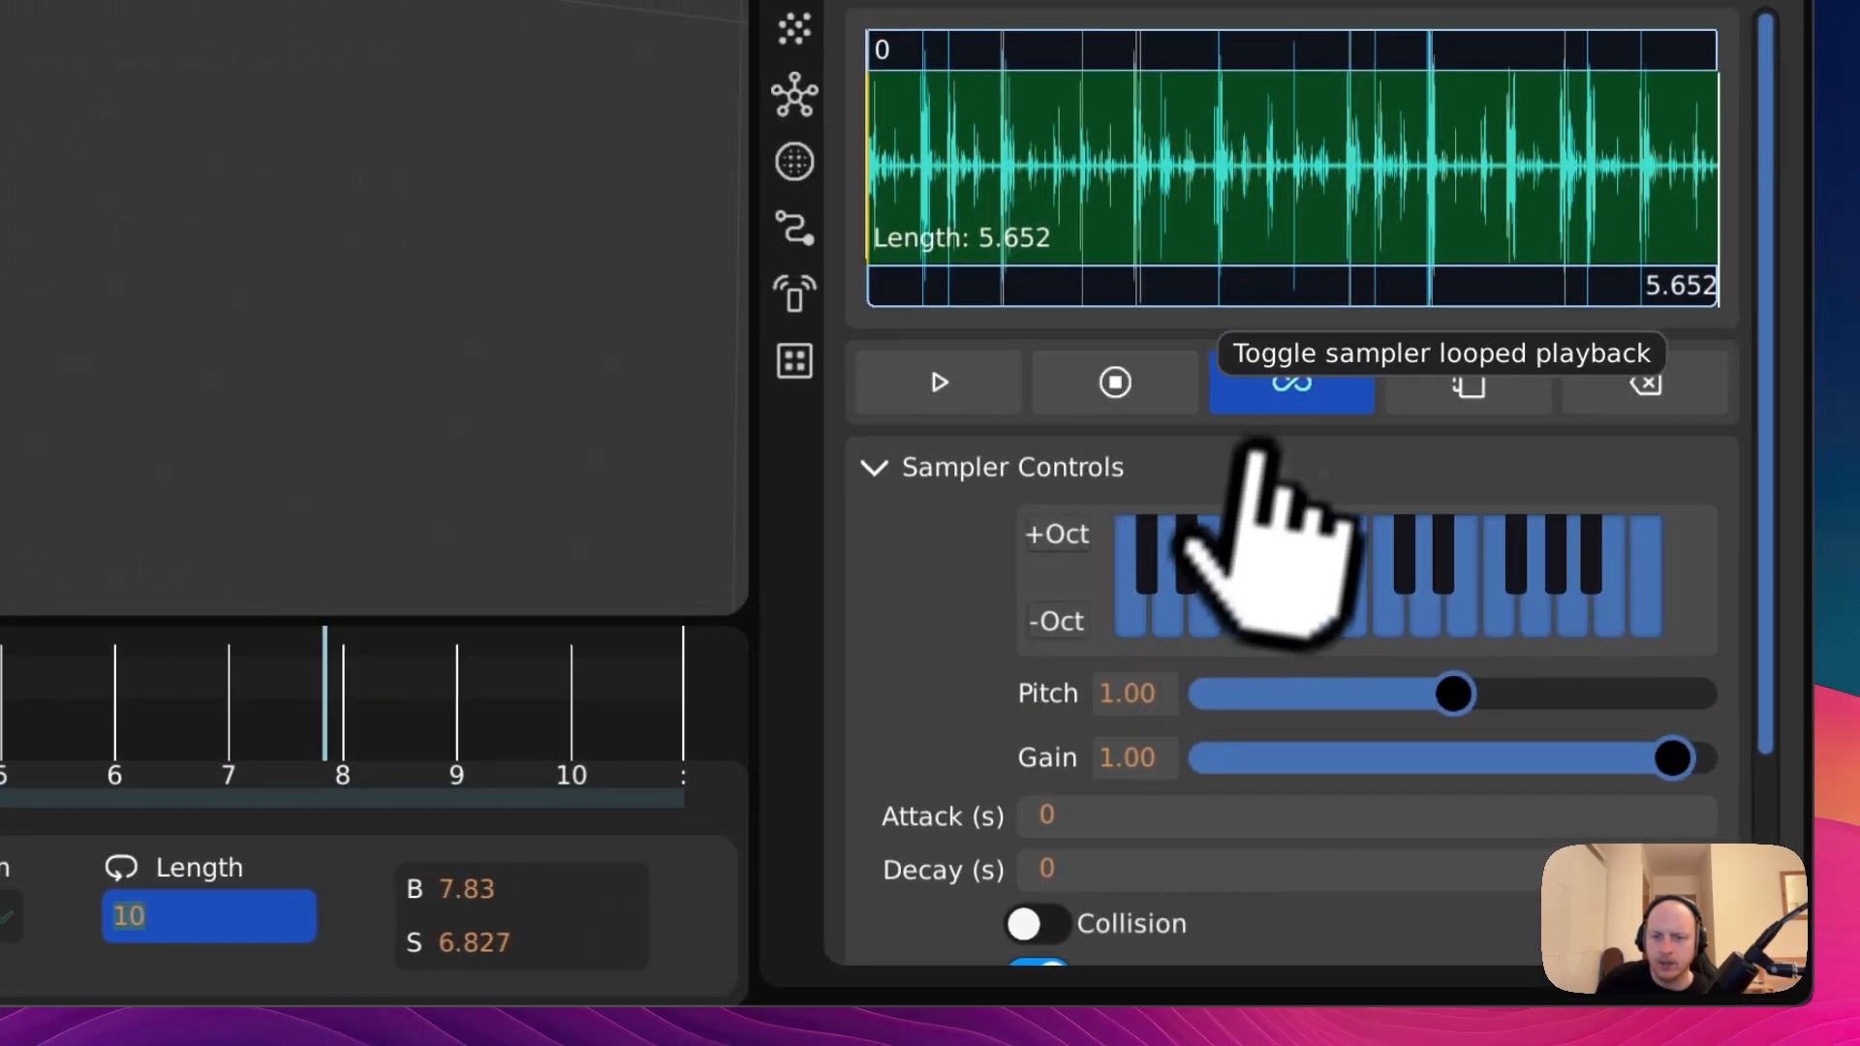
pyautogui.click(1812, 387)
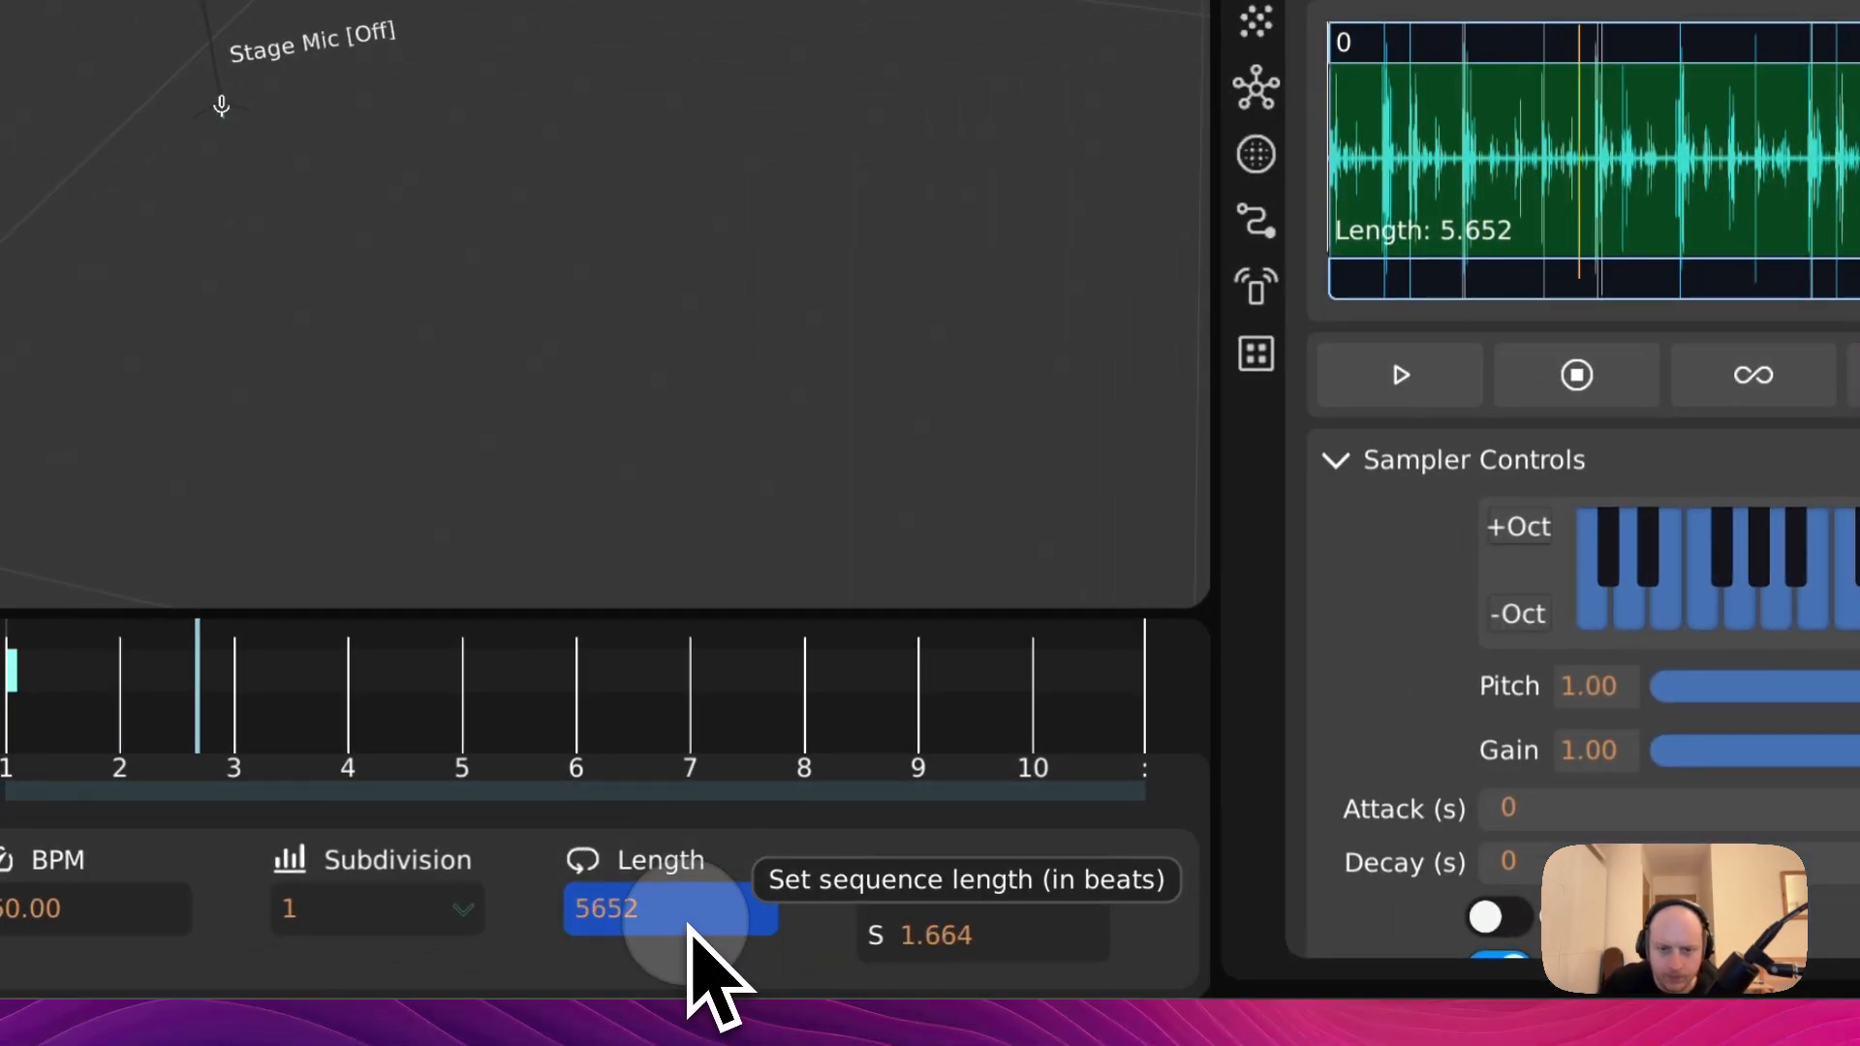
pyautogui.click(689, 920)
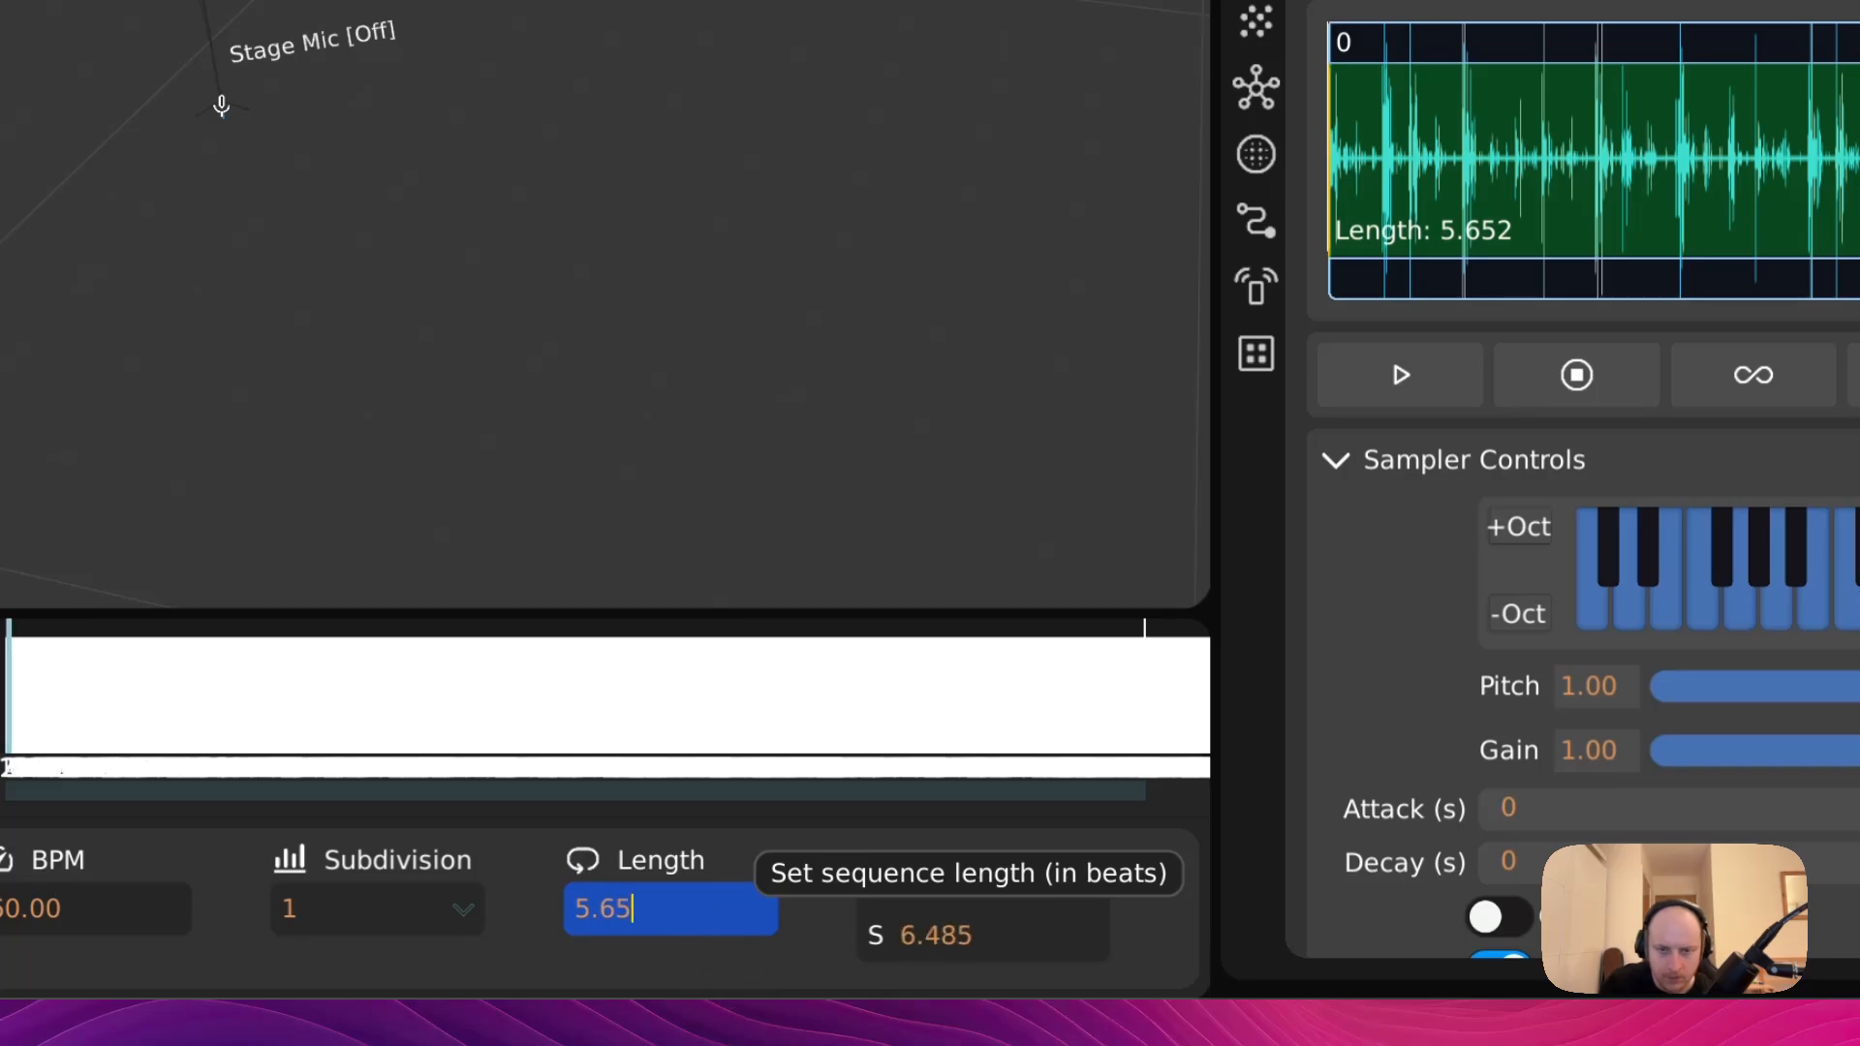
pyautogui.press('Return')
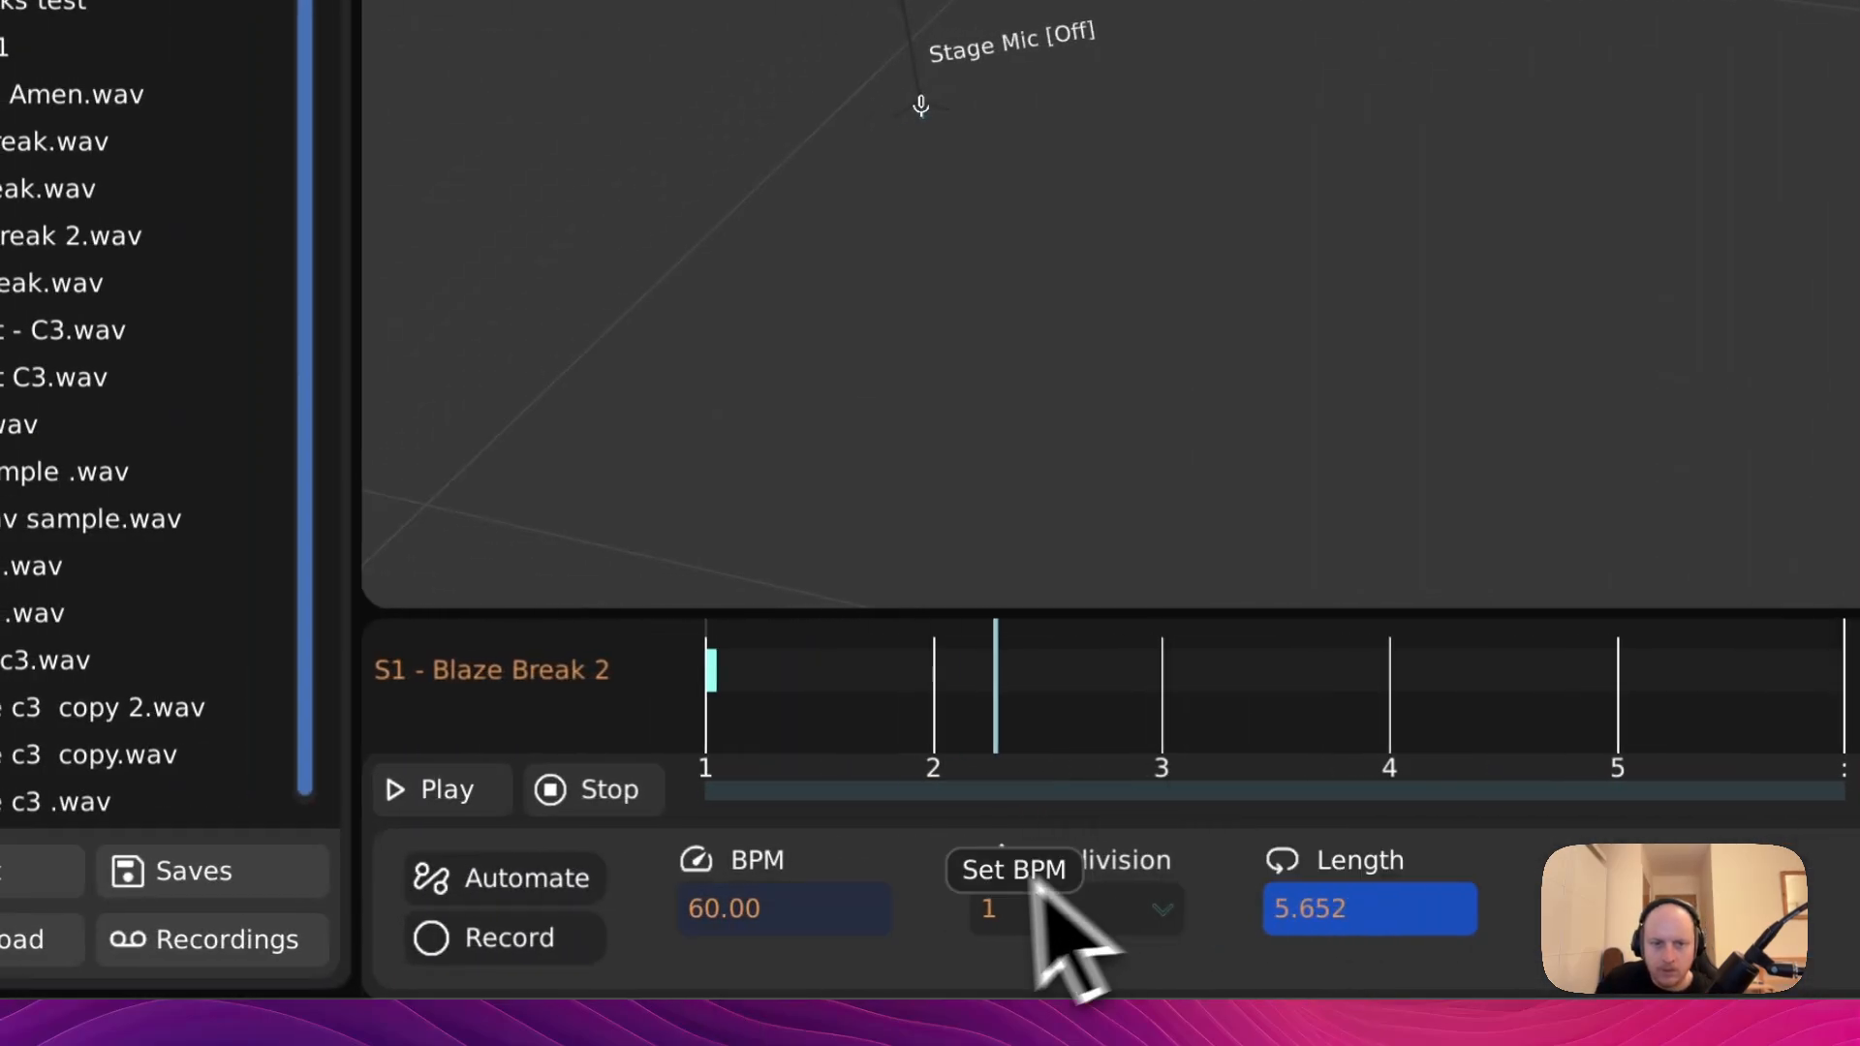
# - Restart the sequence playback and set the timeline's subdivision to 1/4
pyautogui.click(594, 802)
pyautogui.click(484, 796)
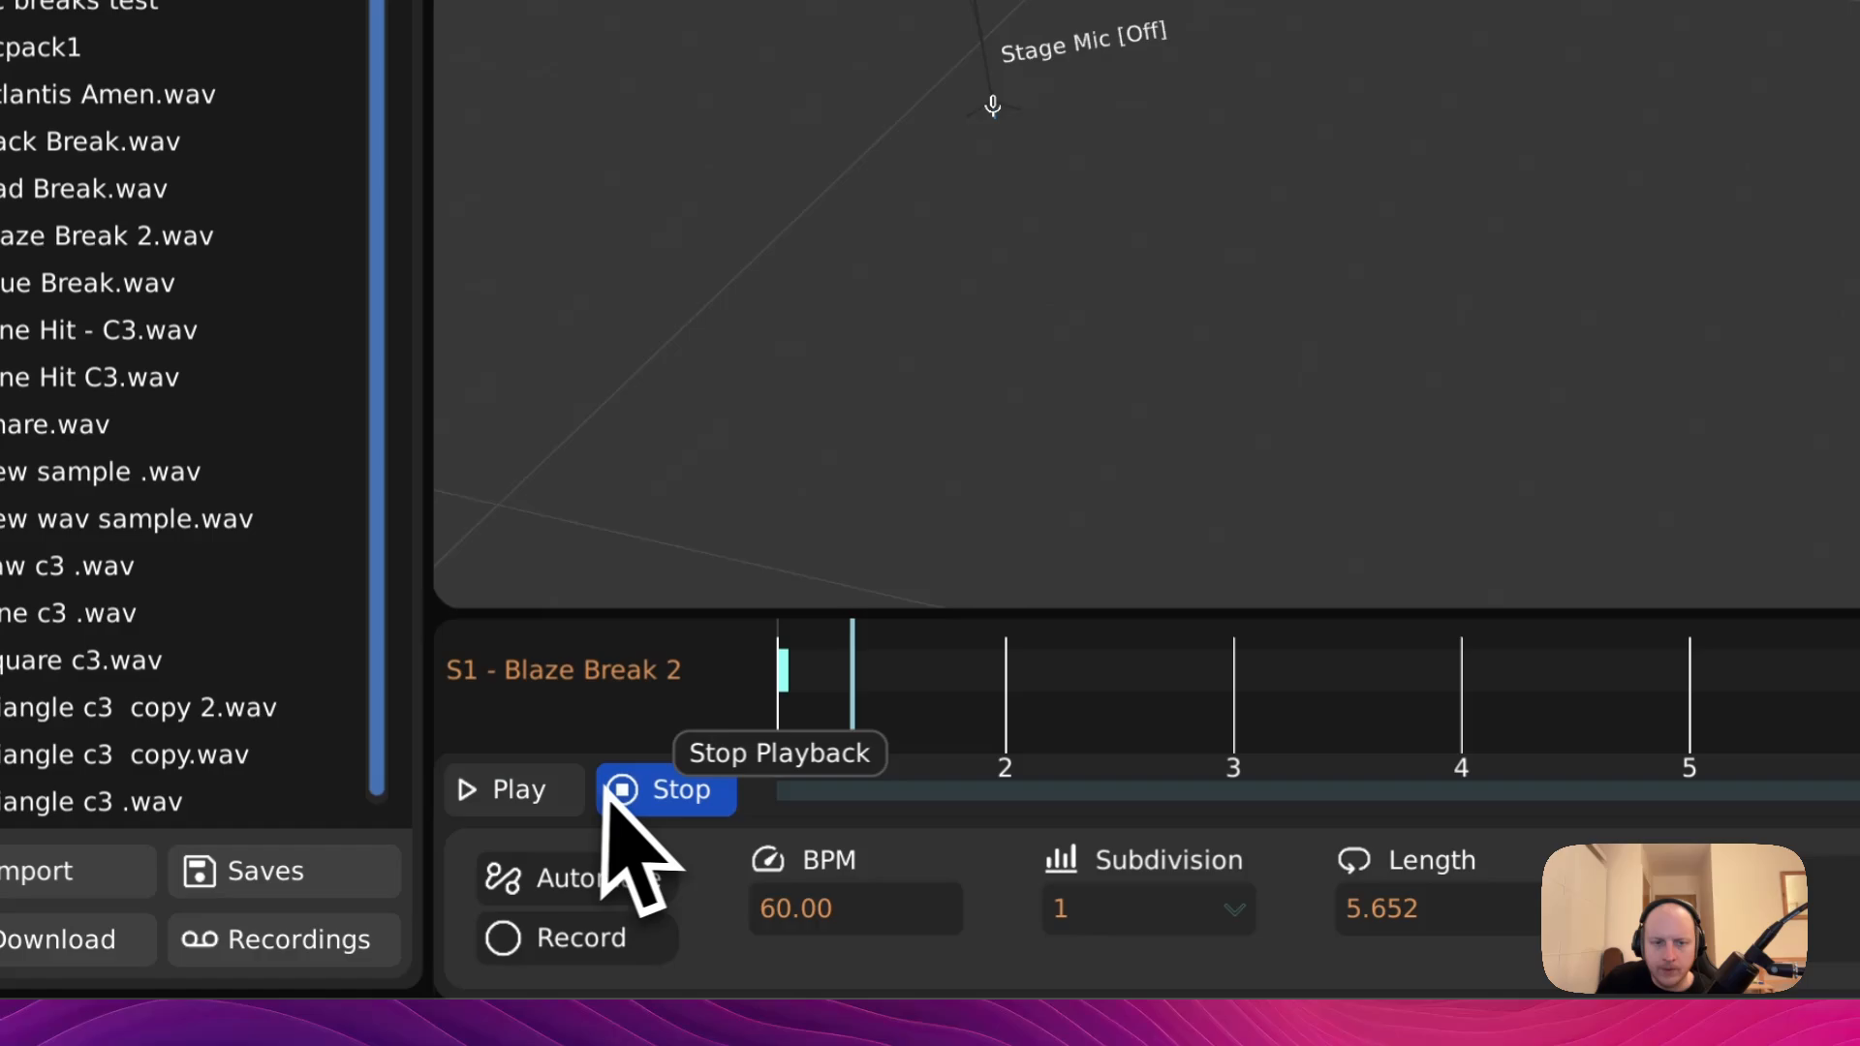
pyautogui.click(1158, 903)
pyautogui.click(1175, 767)
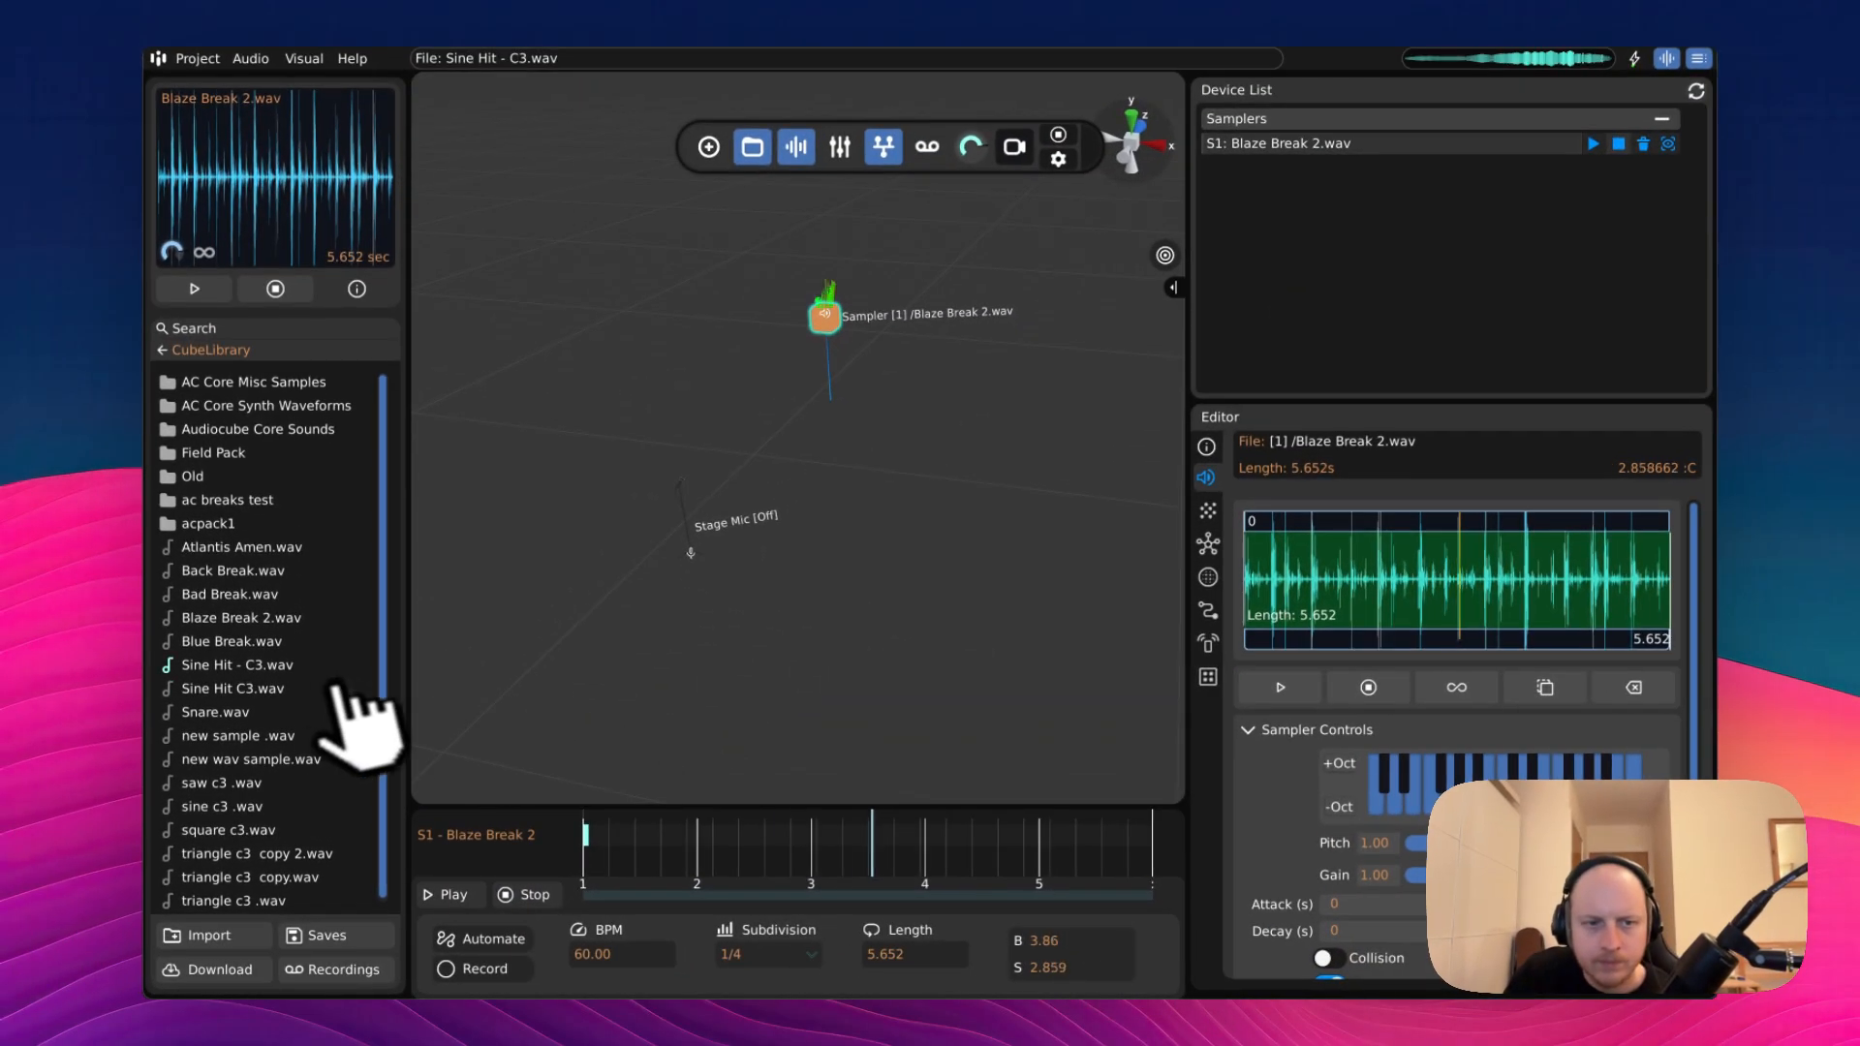
# - Add Sine Hit - C3.wav to the scene as a sampler and enlarge the timeline and scene areas
pyautogui.moveTo(244, 681); pyautogui.dragTo(784, 571)
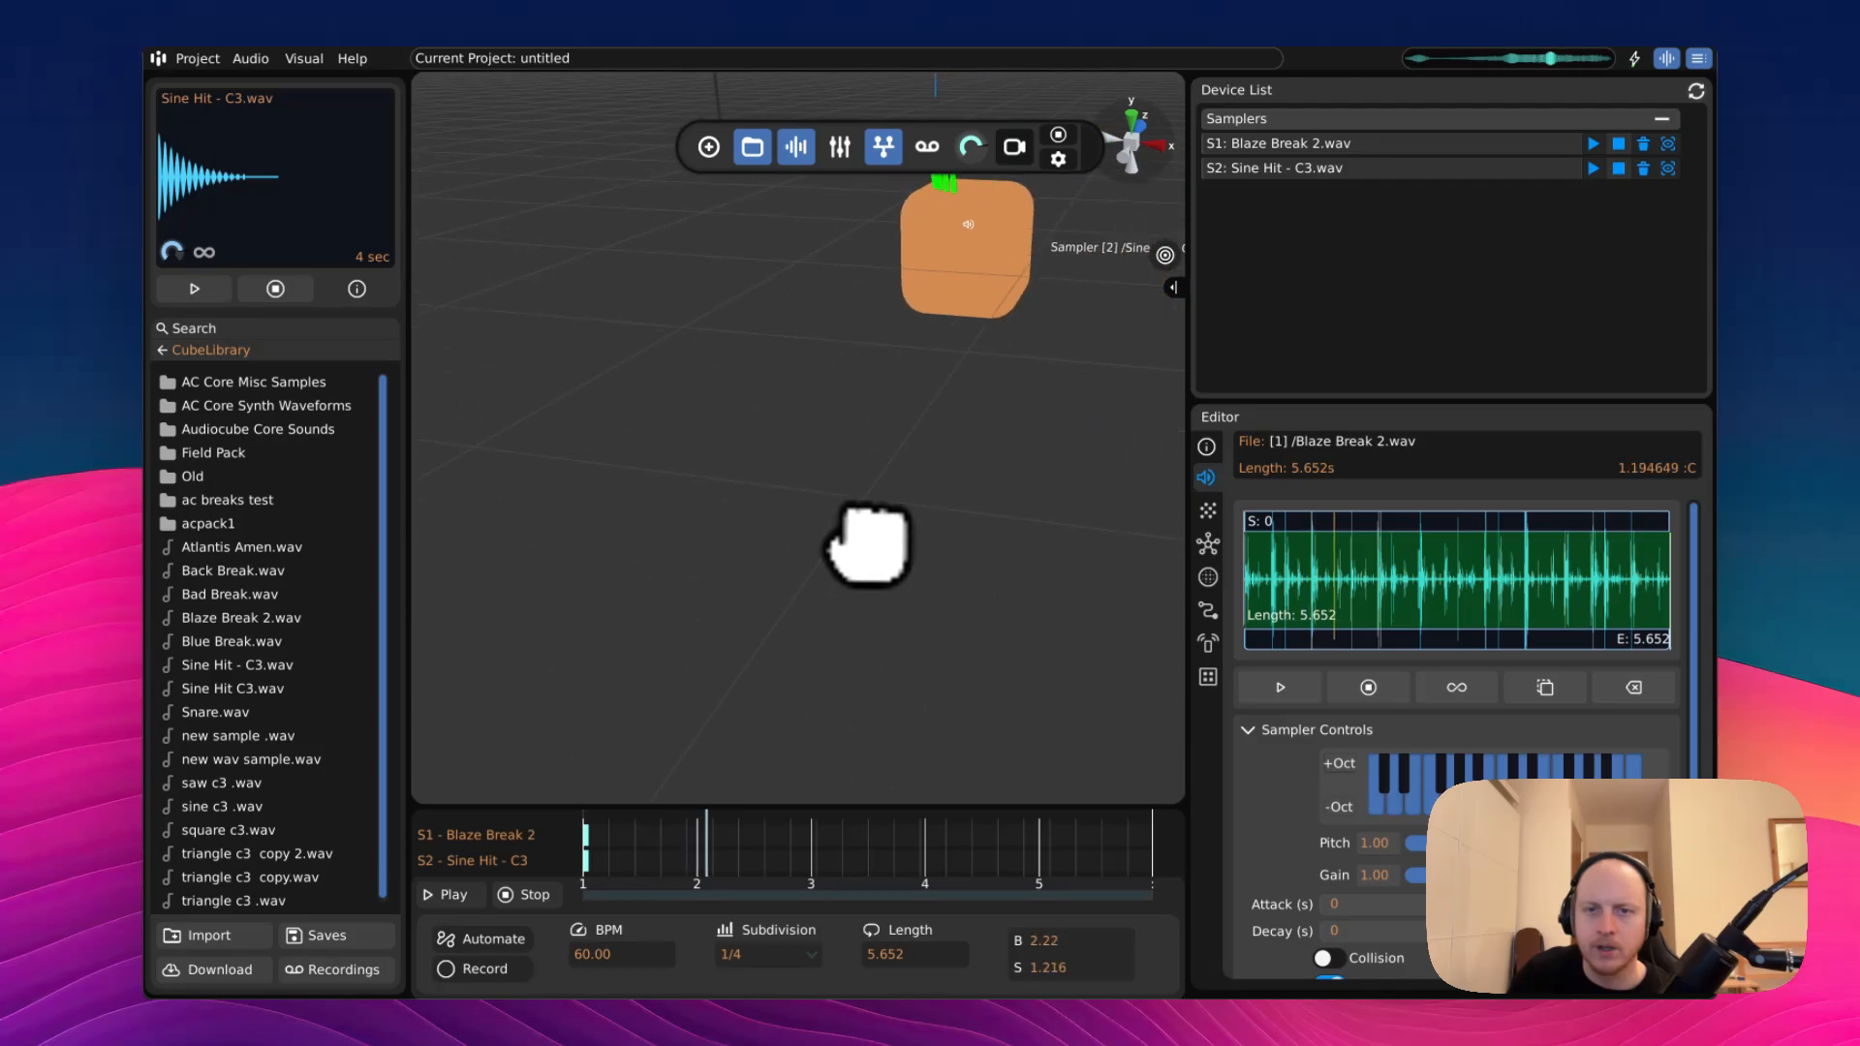
pyautogui.moveTo(1054, 816); pyautogui.dragTo(1024, 829, button='middle')
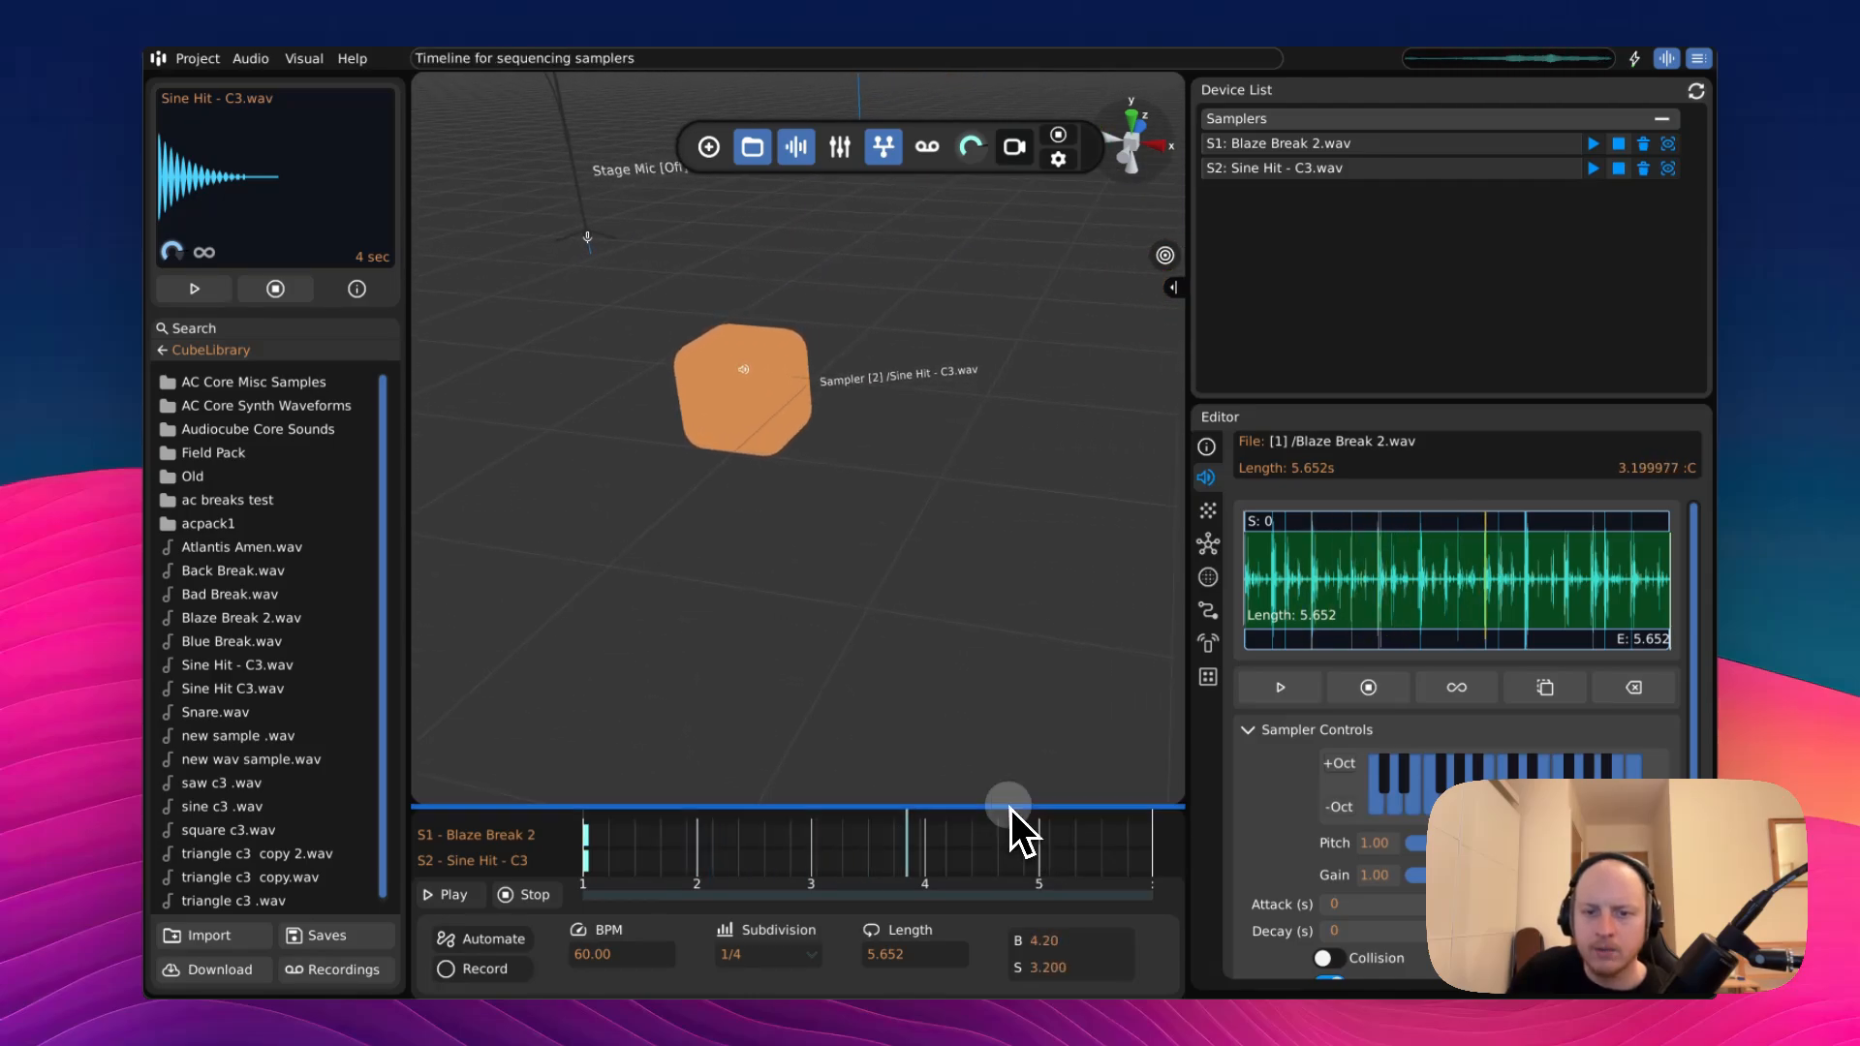
pyautogui.moveTo(1011, 808); pyautogui.dragTo(1010, 757)
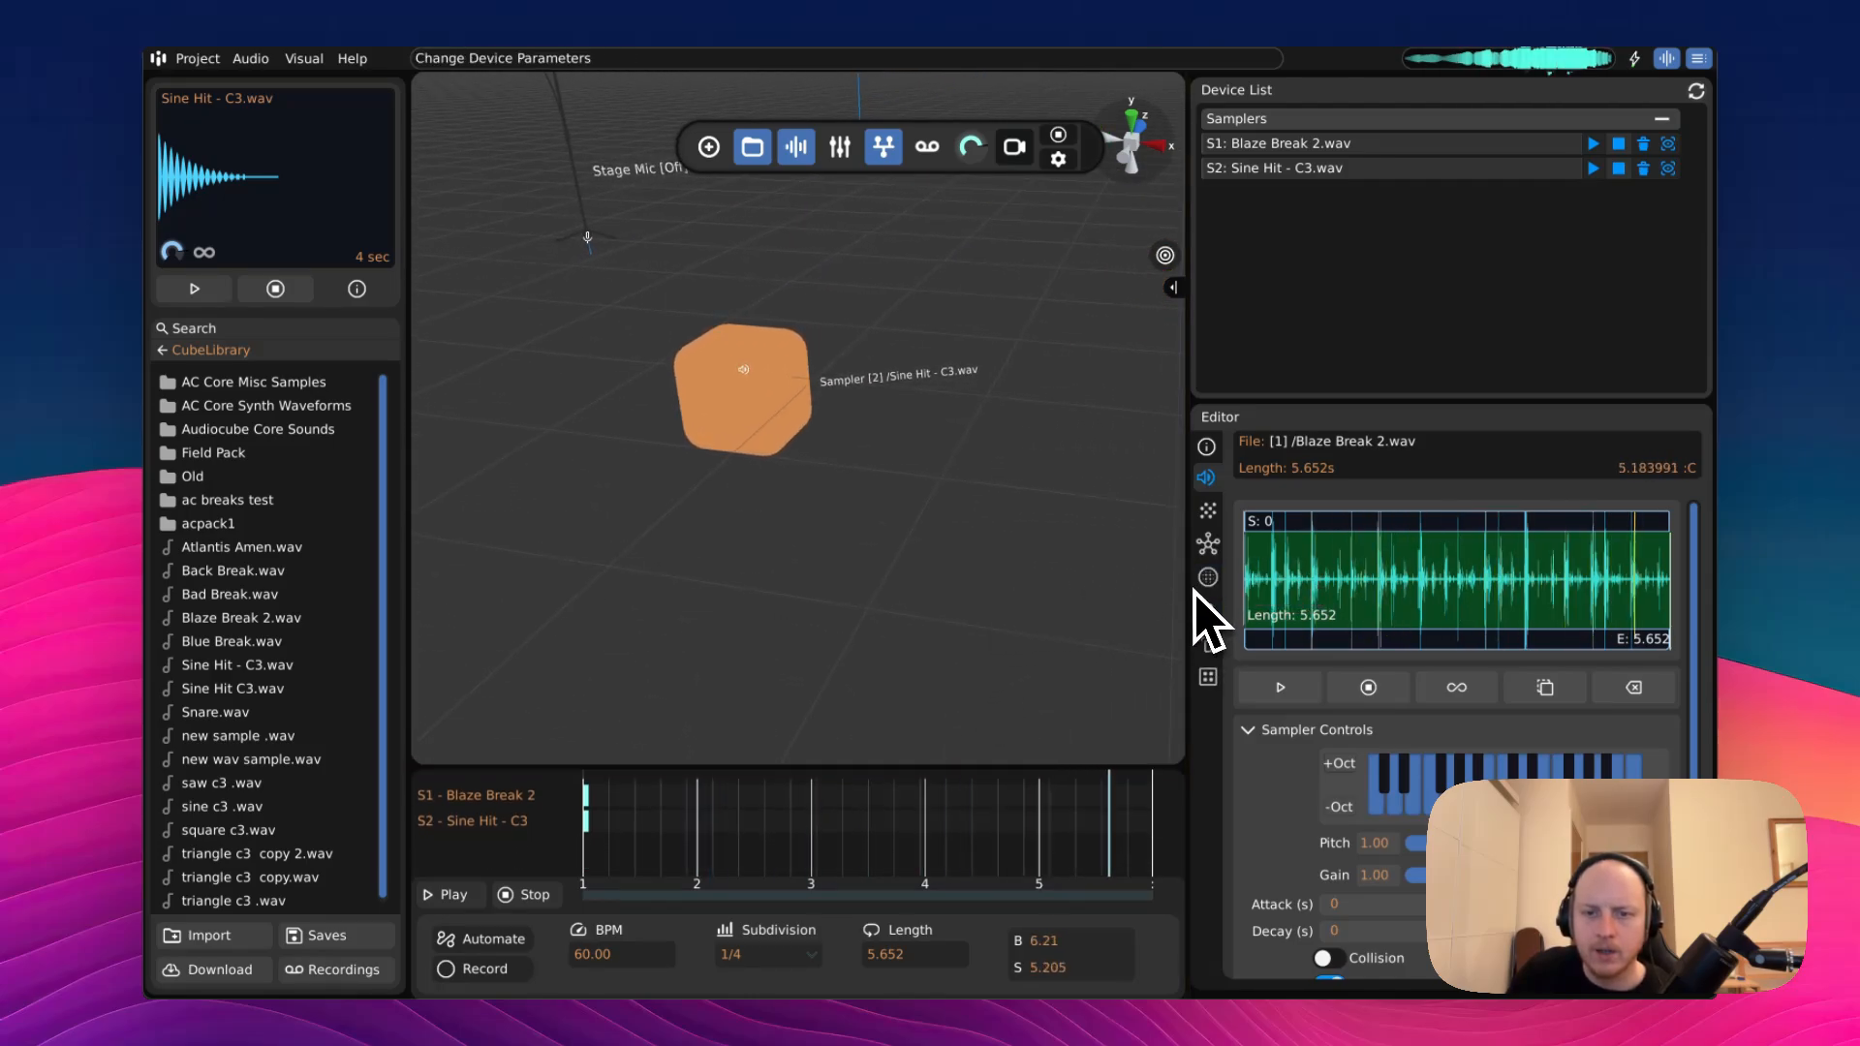
pyautogui.moveTo(1192, 583); pyautogui.dragTo(1280, 583)
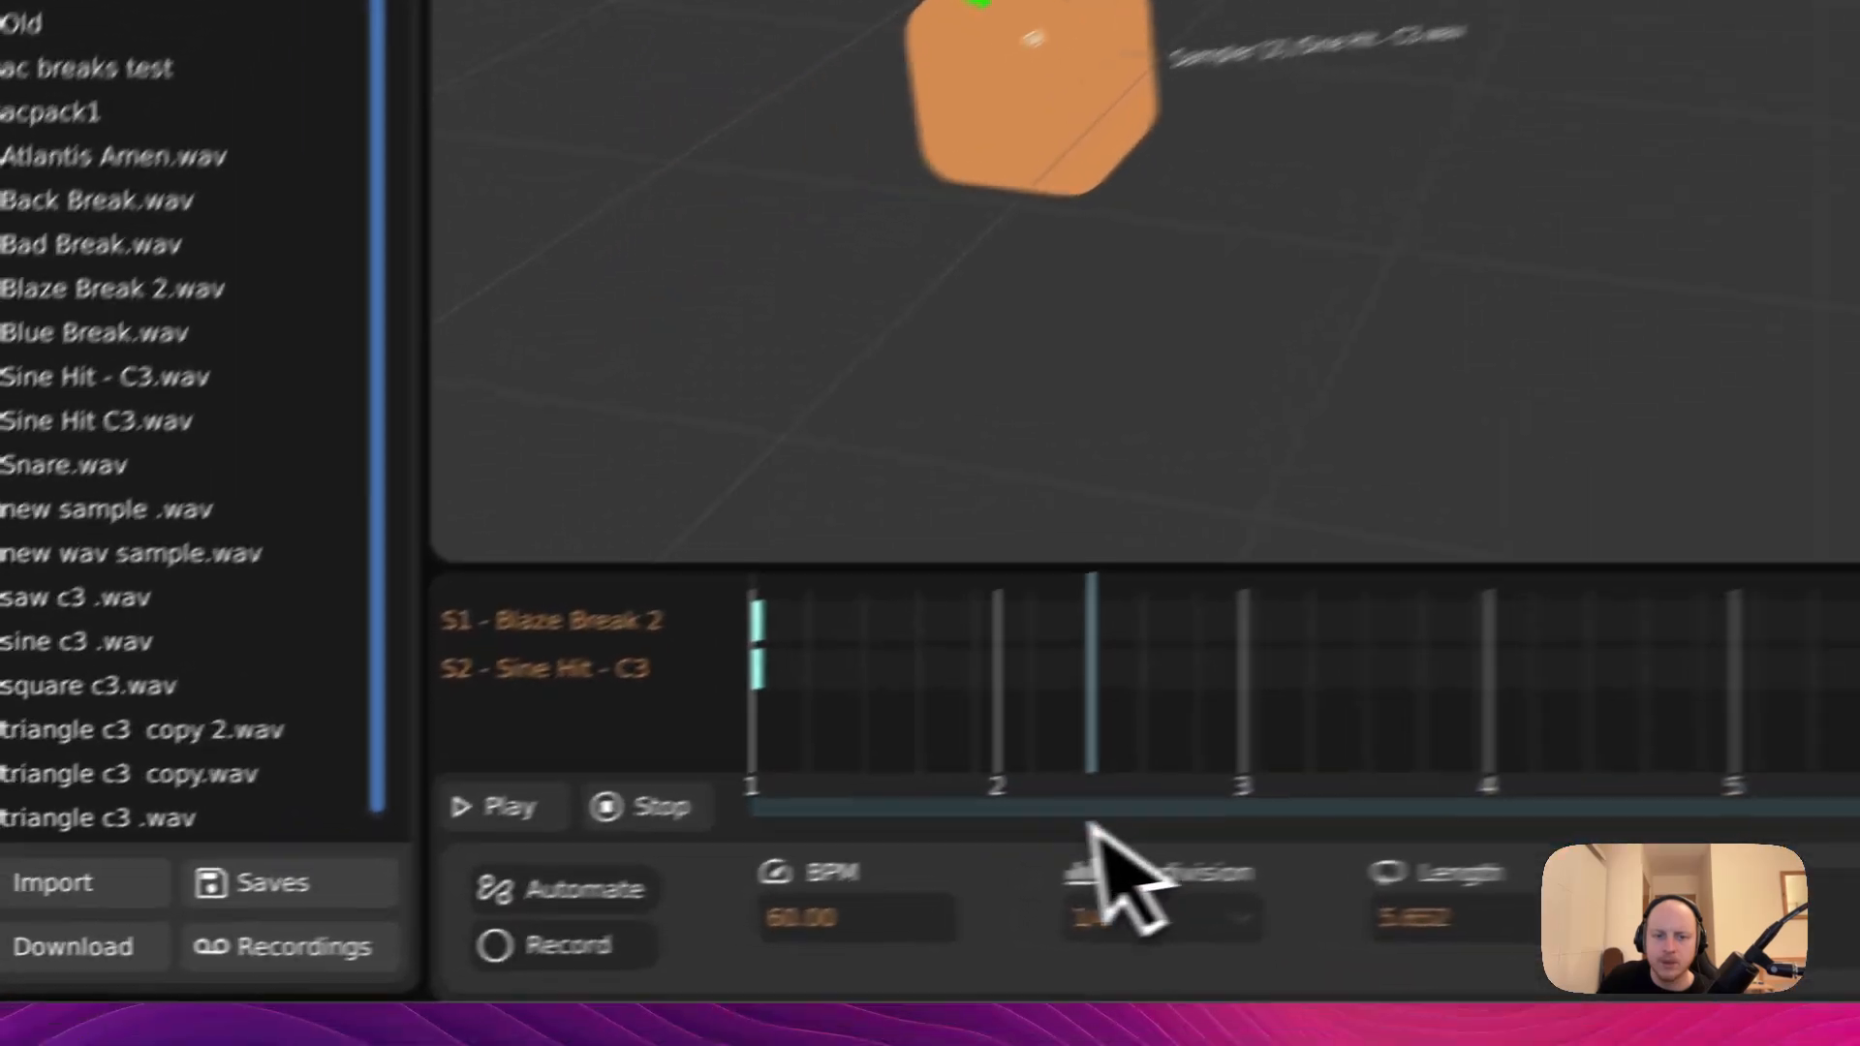
# - Duplicate the Sine Hit - C3 sampler and place the copy behind the original, between it and the Blaze Break 2 sampler
pyautogui.click(716, 896)
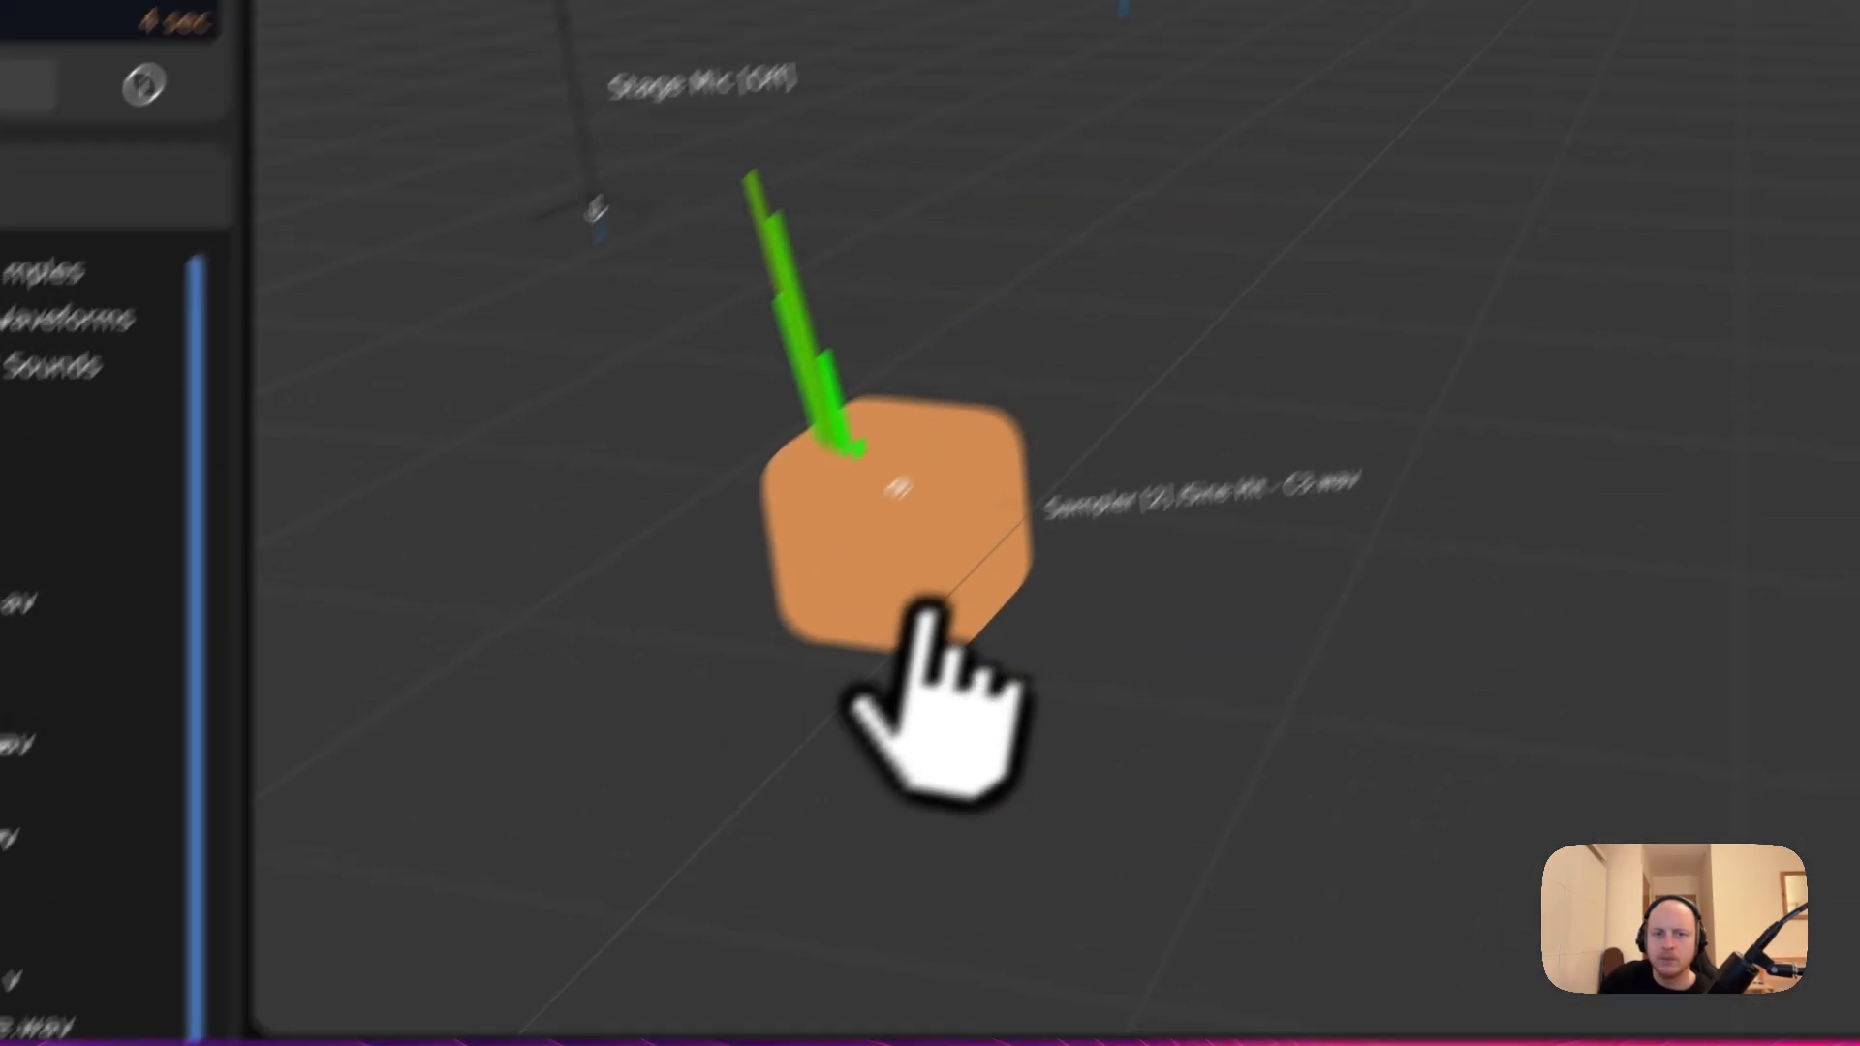
pyautogui.moveTo(1176, 106); pyautogui.dragTo(1205, 0)
pyautogui.press('super+d')
pyautogui.moveTo(752, 419); pyautogui.dragTo(663, 412)
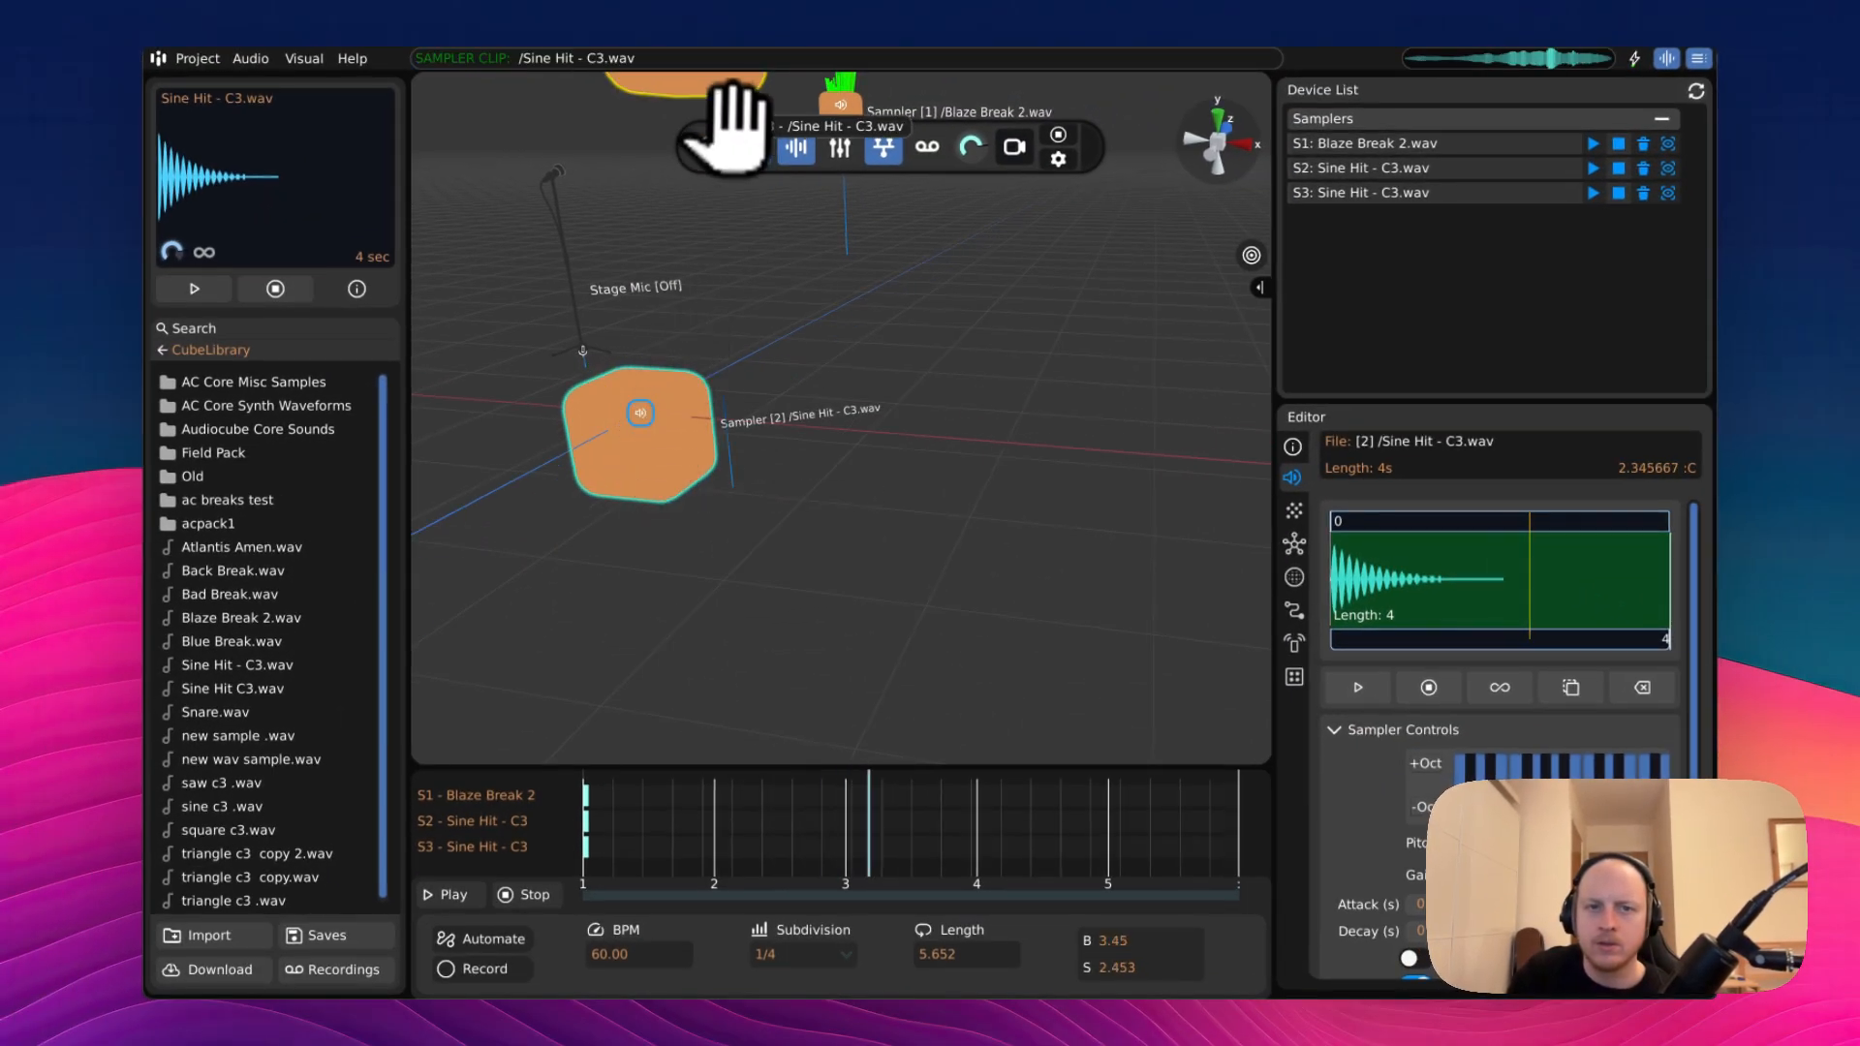
pyautogui.moveTo(731, 126); pyautogui.dragTo(853, 431)
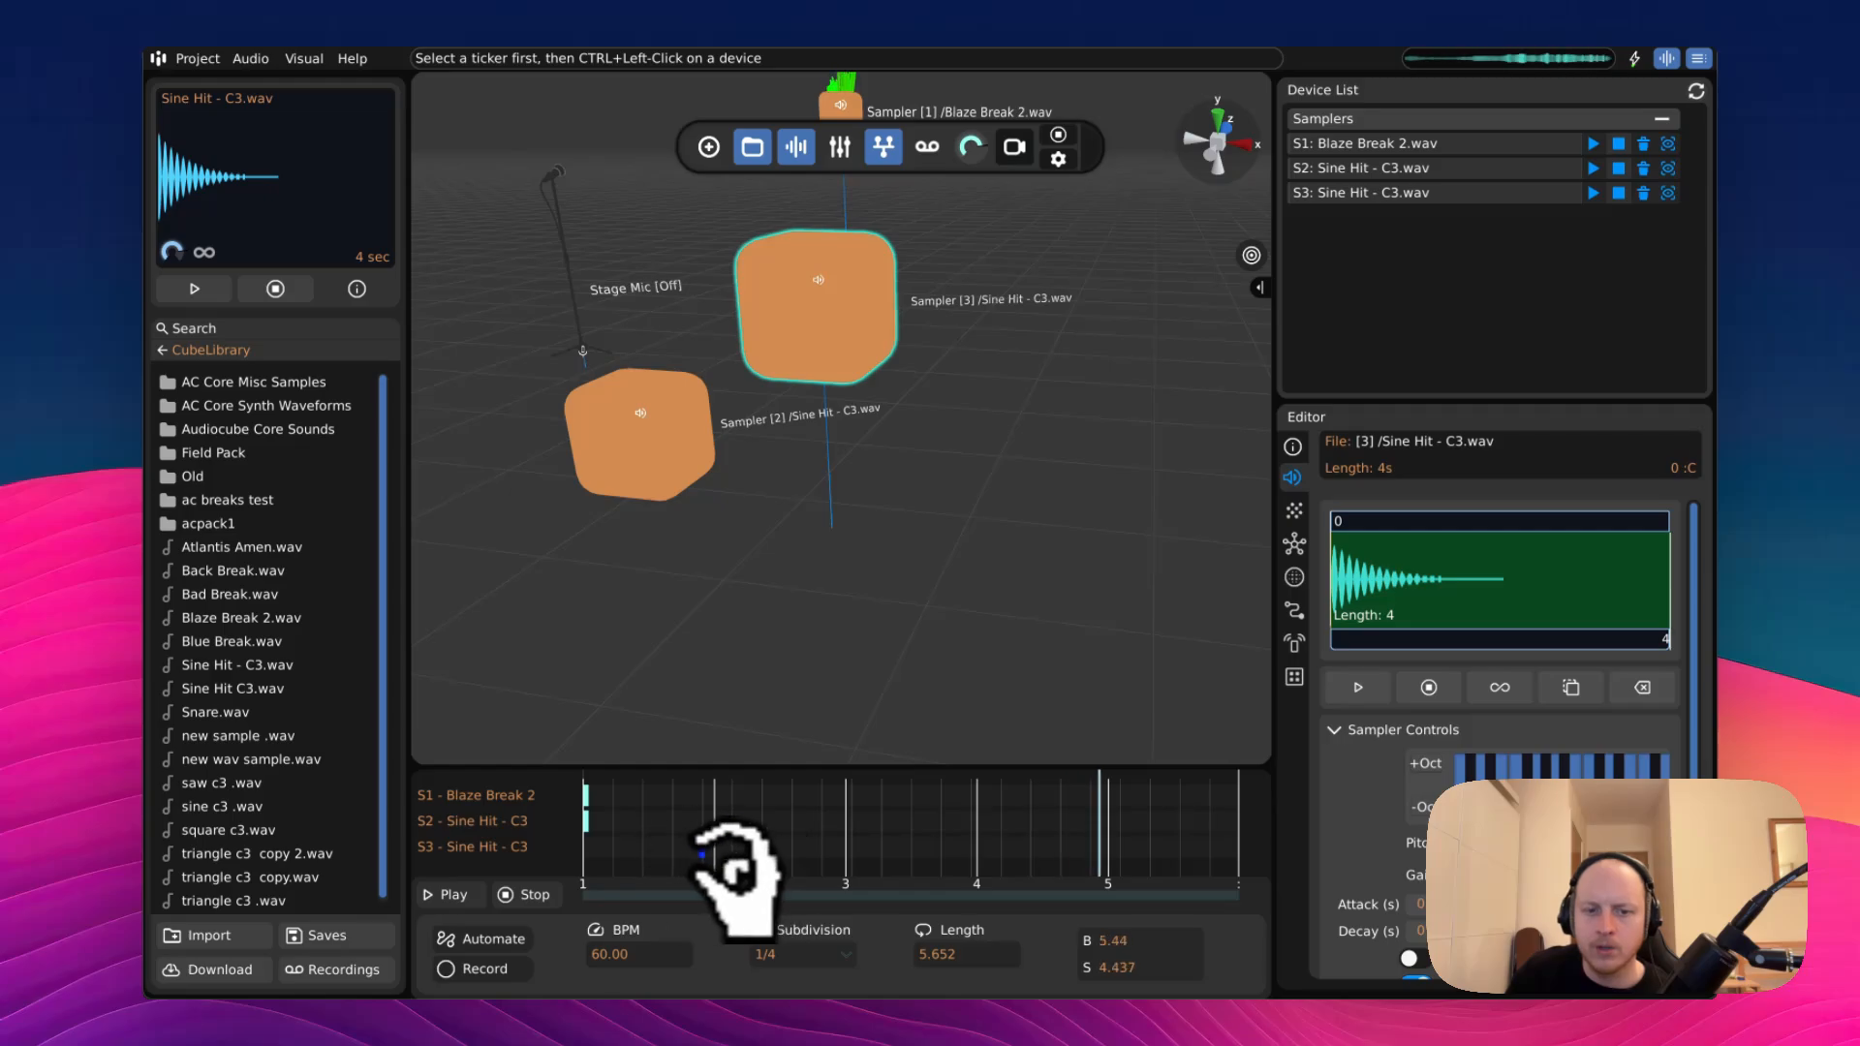
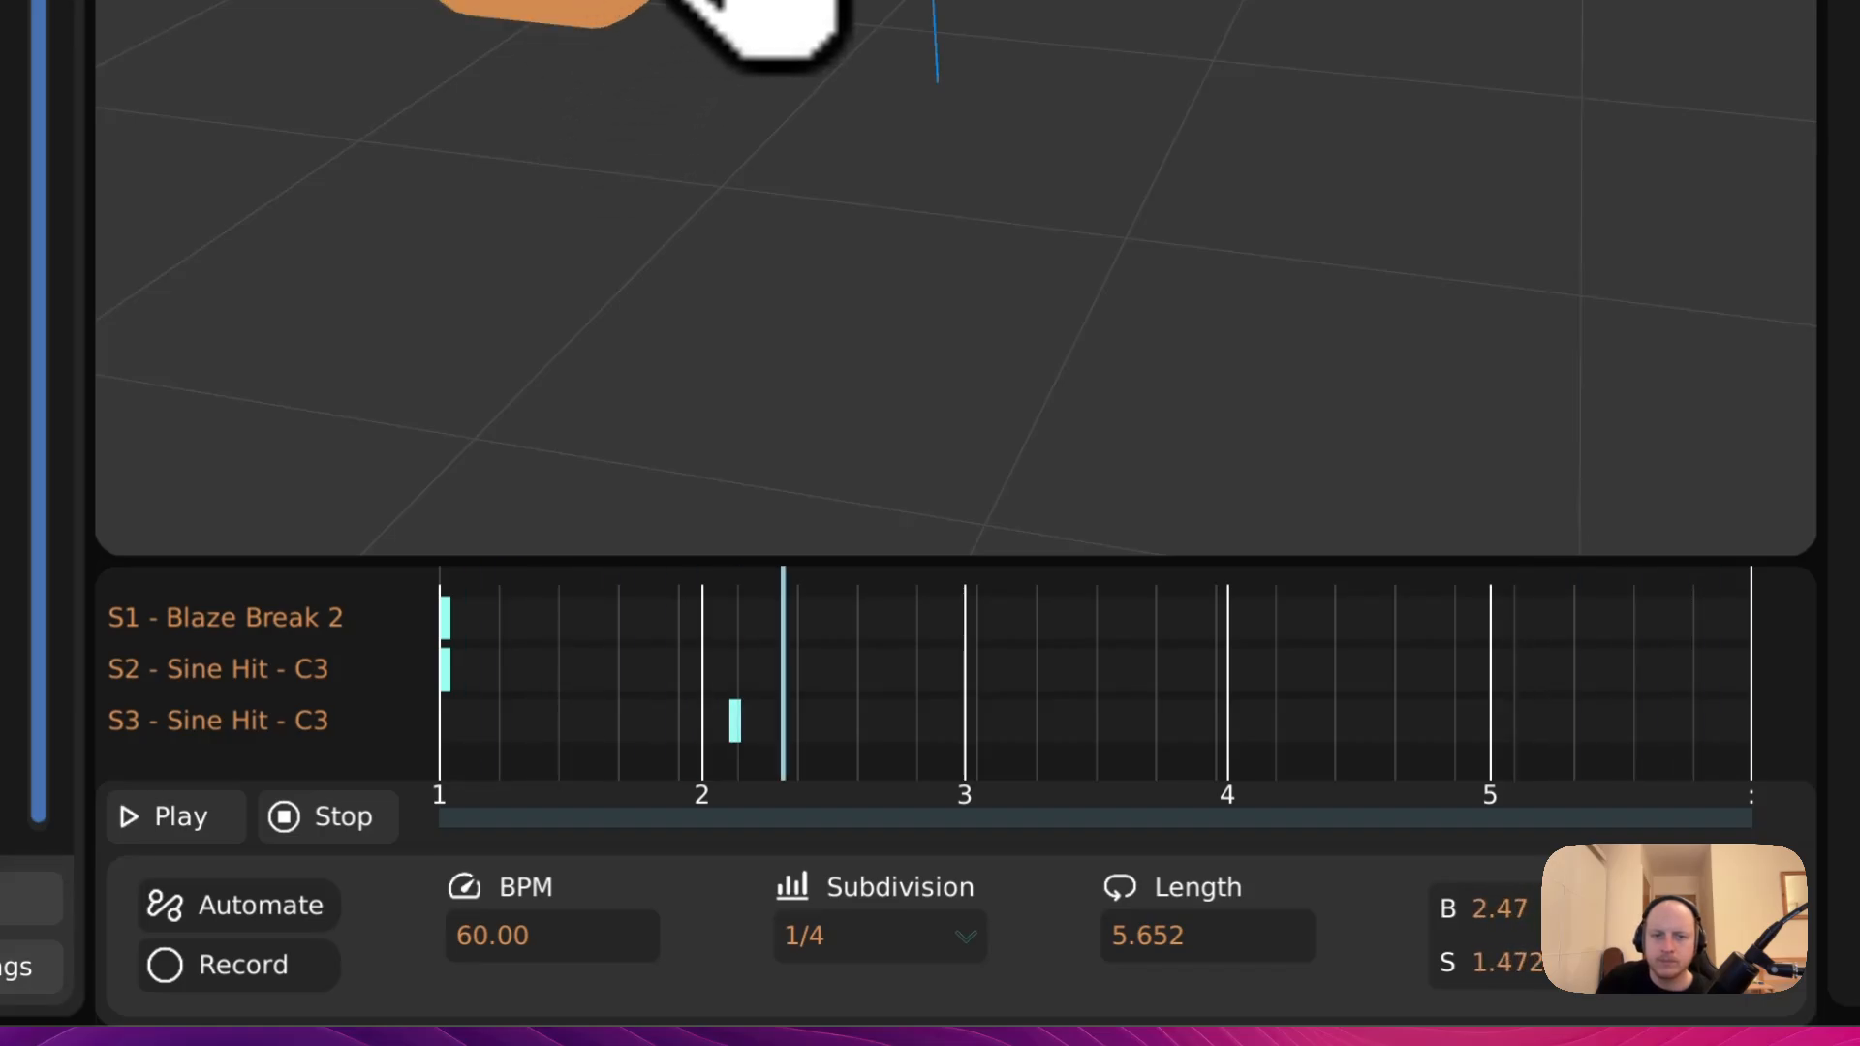
# - Select the duplicated Sine Hit - C3 sampler and frame the scene so all three samplers are in view
pyautogui.click(324, 818)
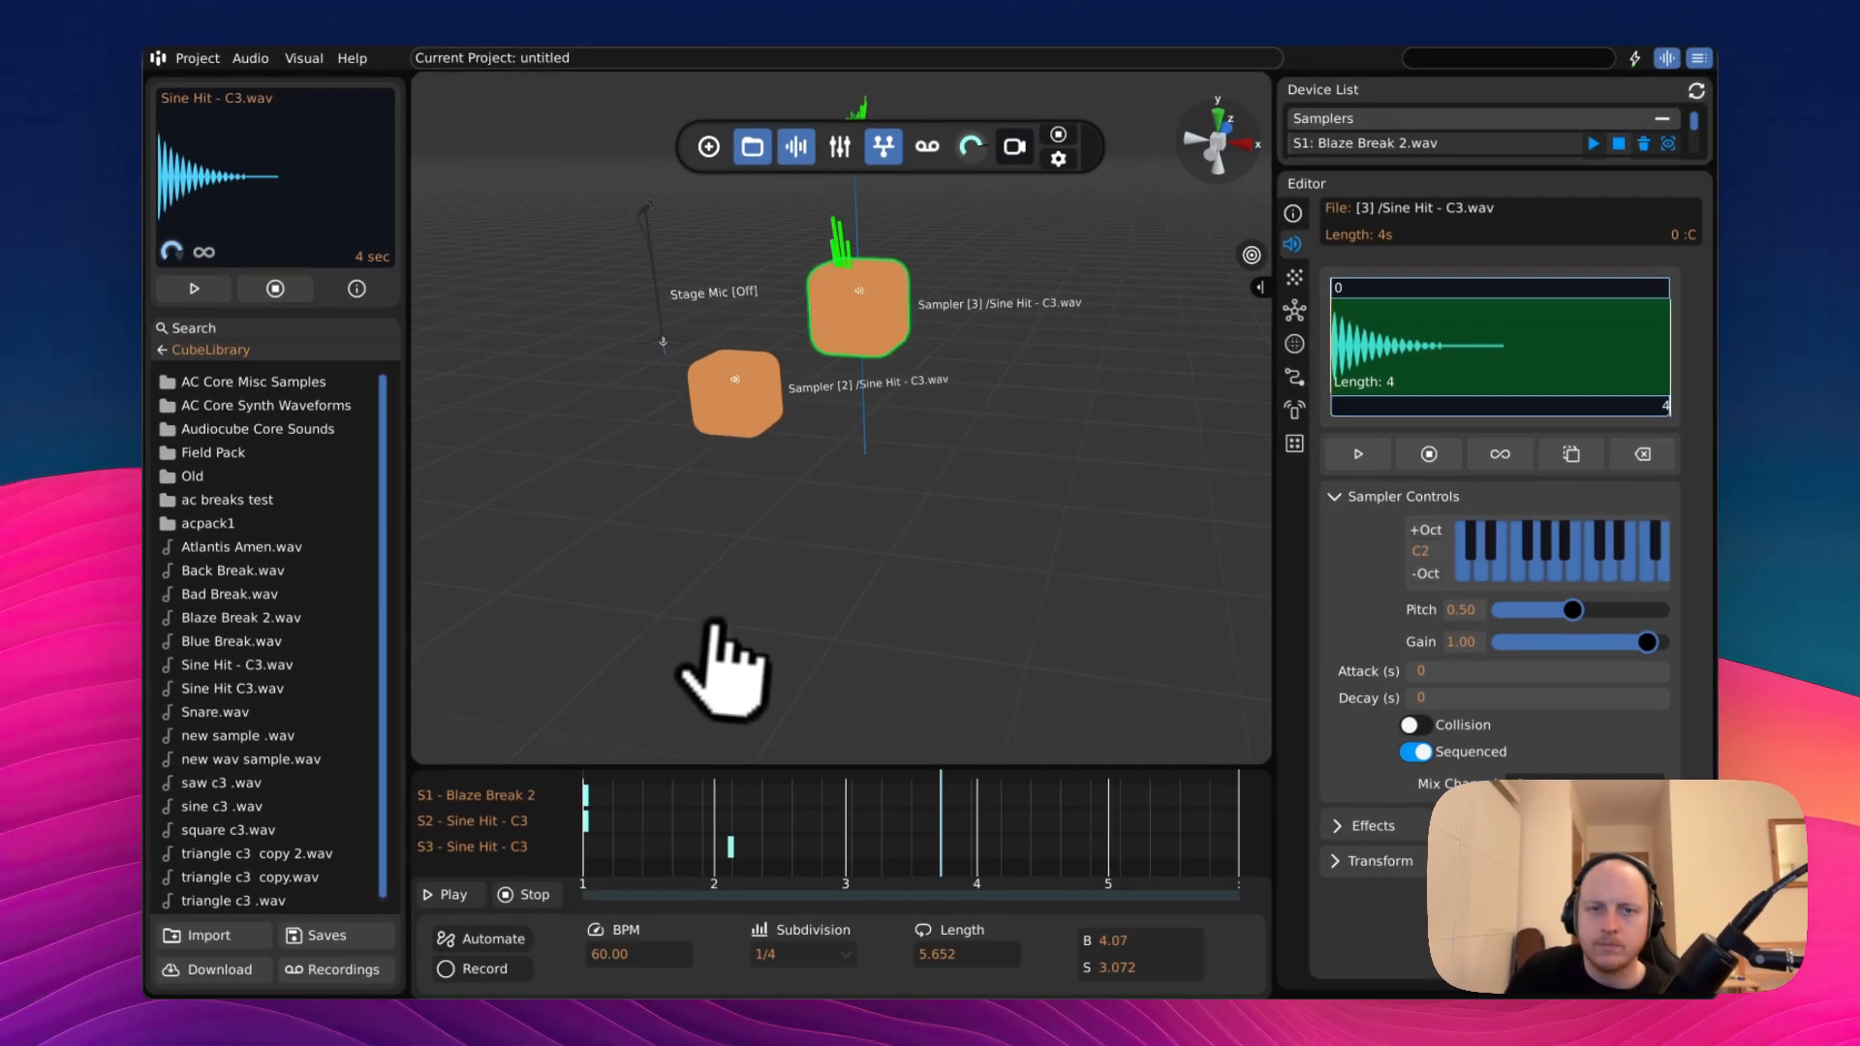
pyautogui.press('e')
pyautogui.moveTo(920, 519); pyautogui.dragTo(931, 509, button='right')
pyautogui.click(852, 499)
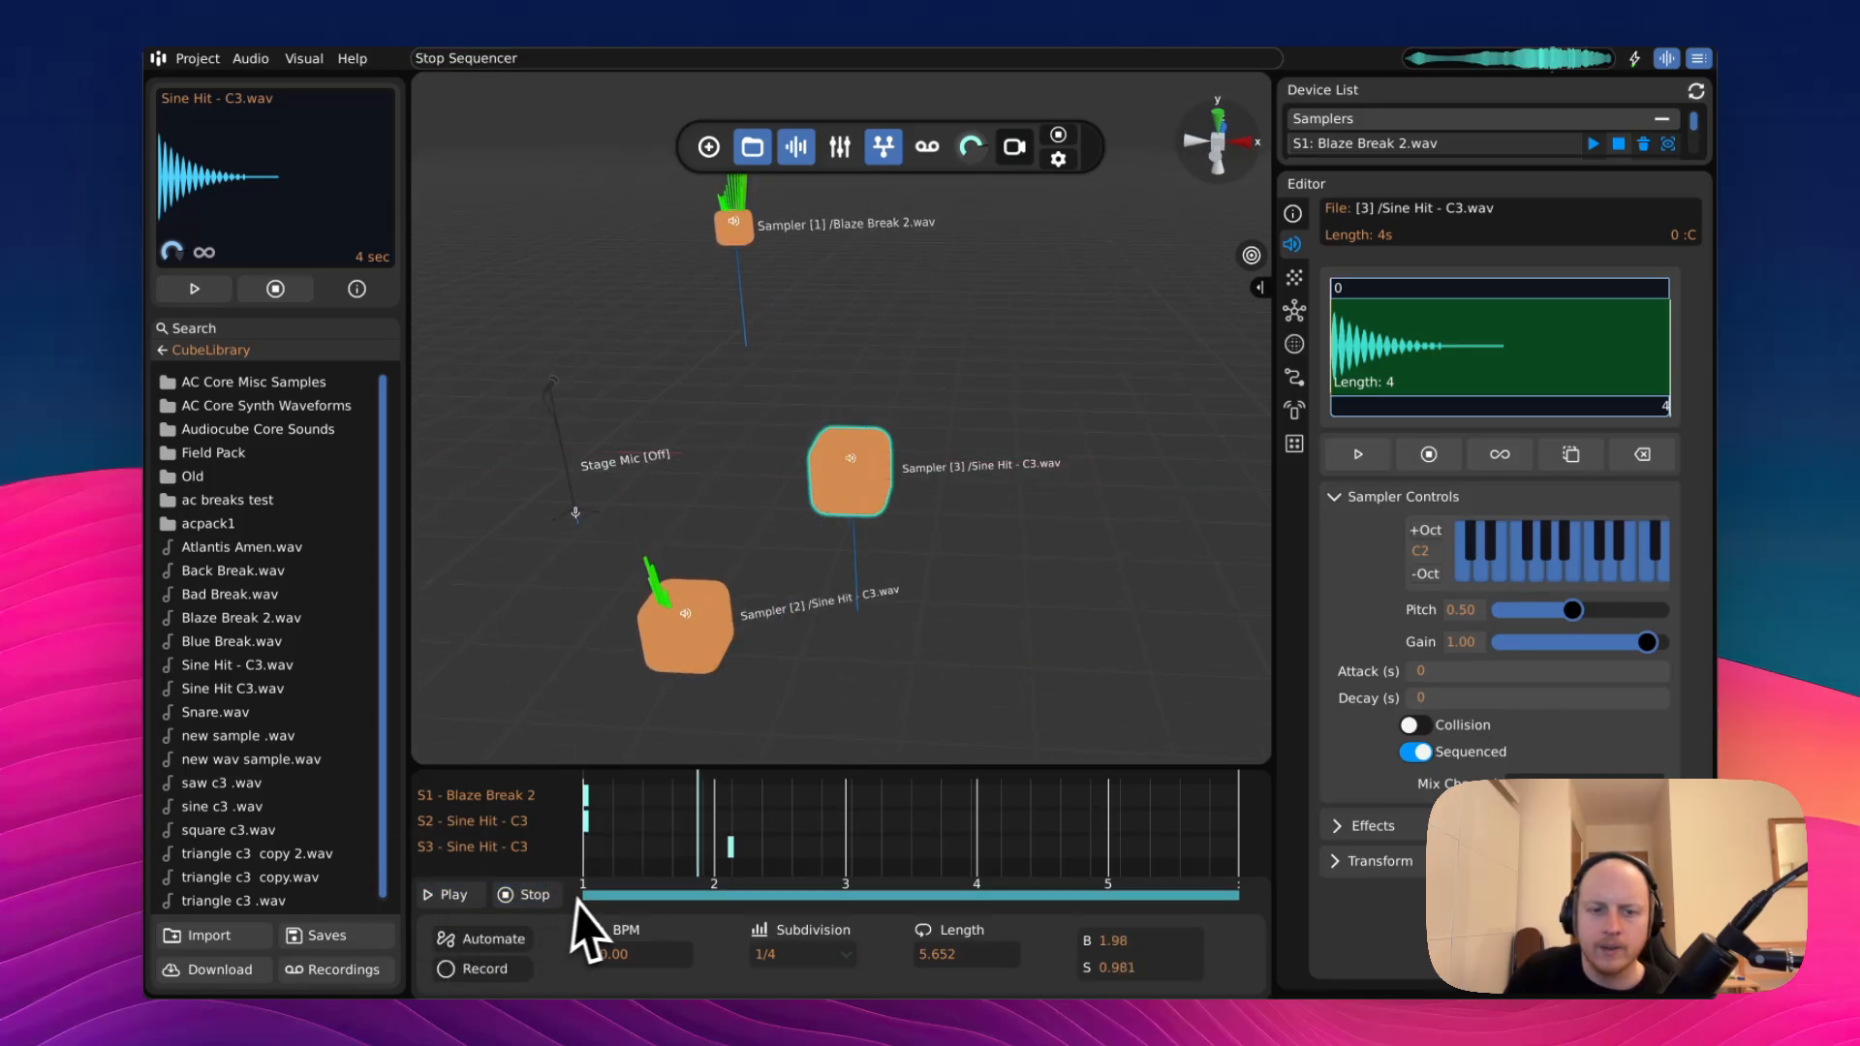
pyautogui.press('e')
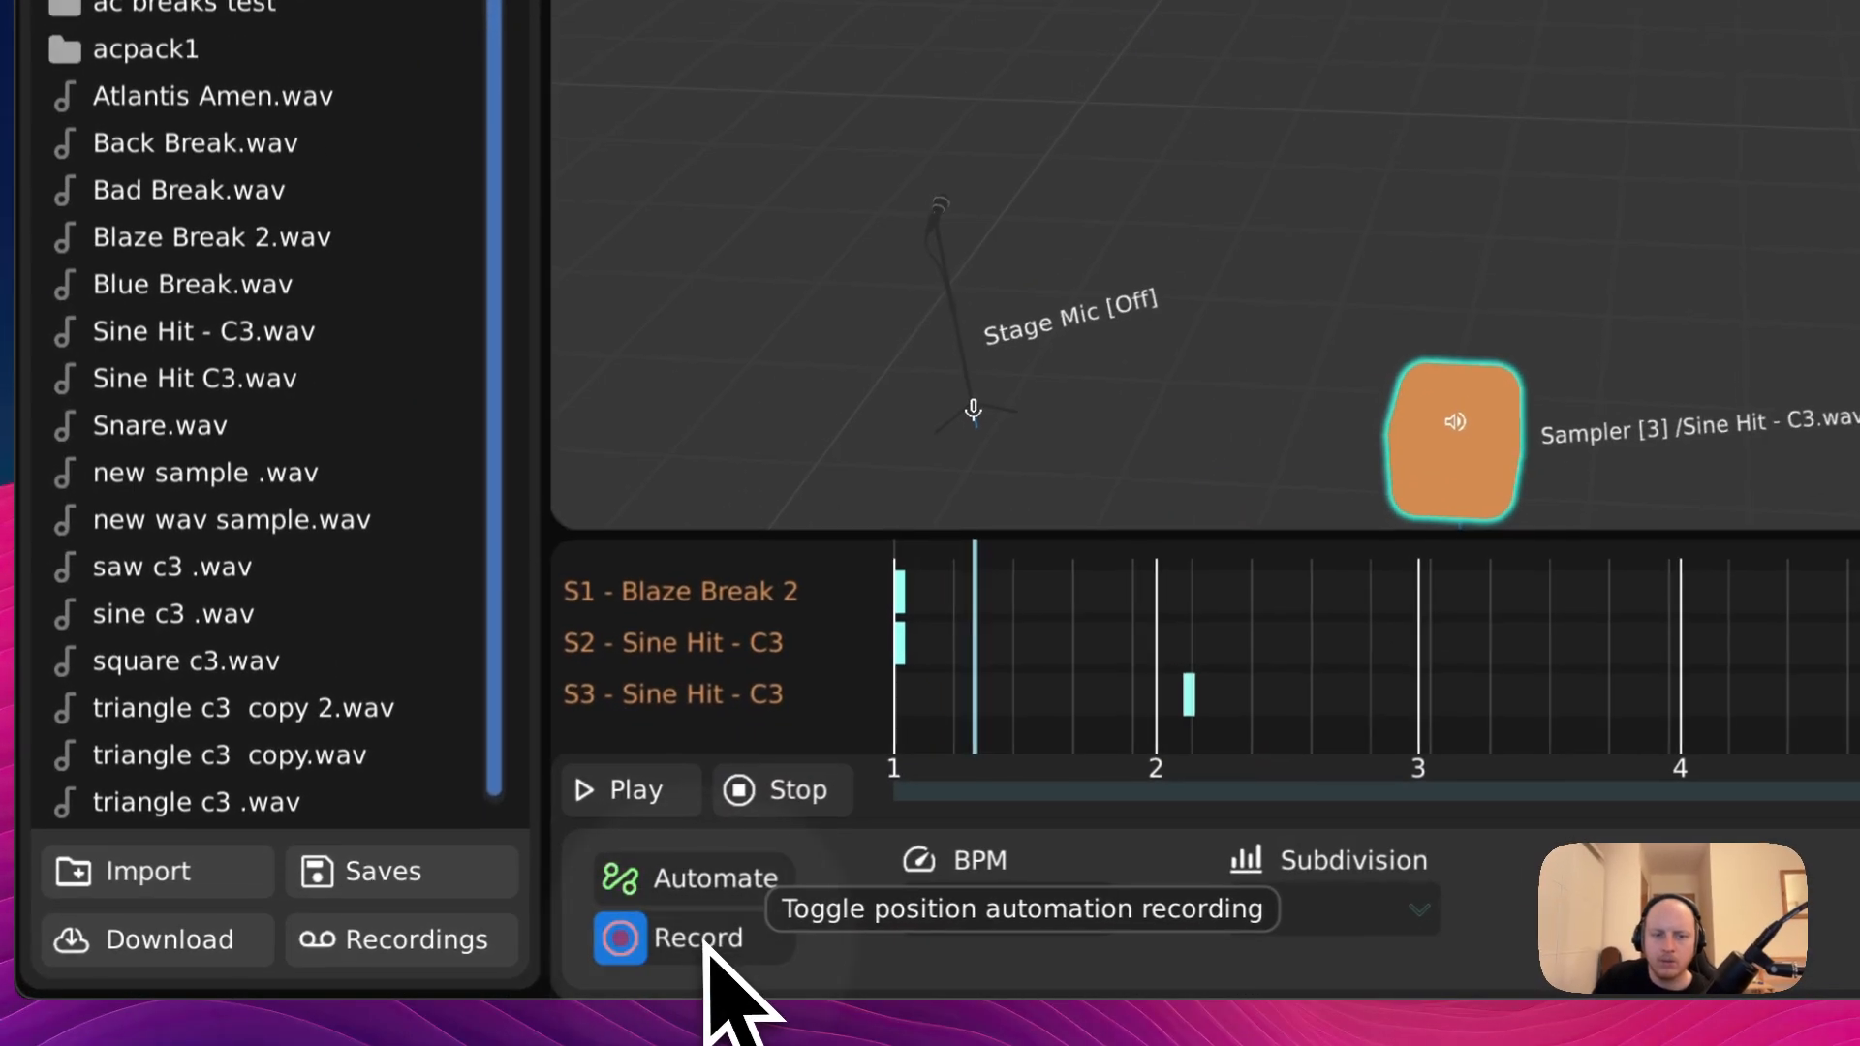
# - Record position automation for the Blaze Break 2 sampler by moving it in a wide loop around the Stage Mic
pyautogui.click(489, 962)
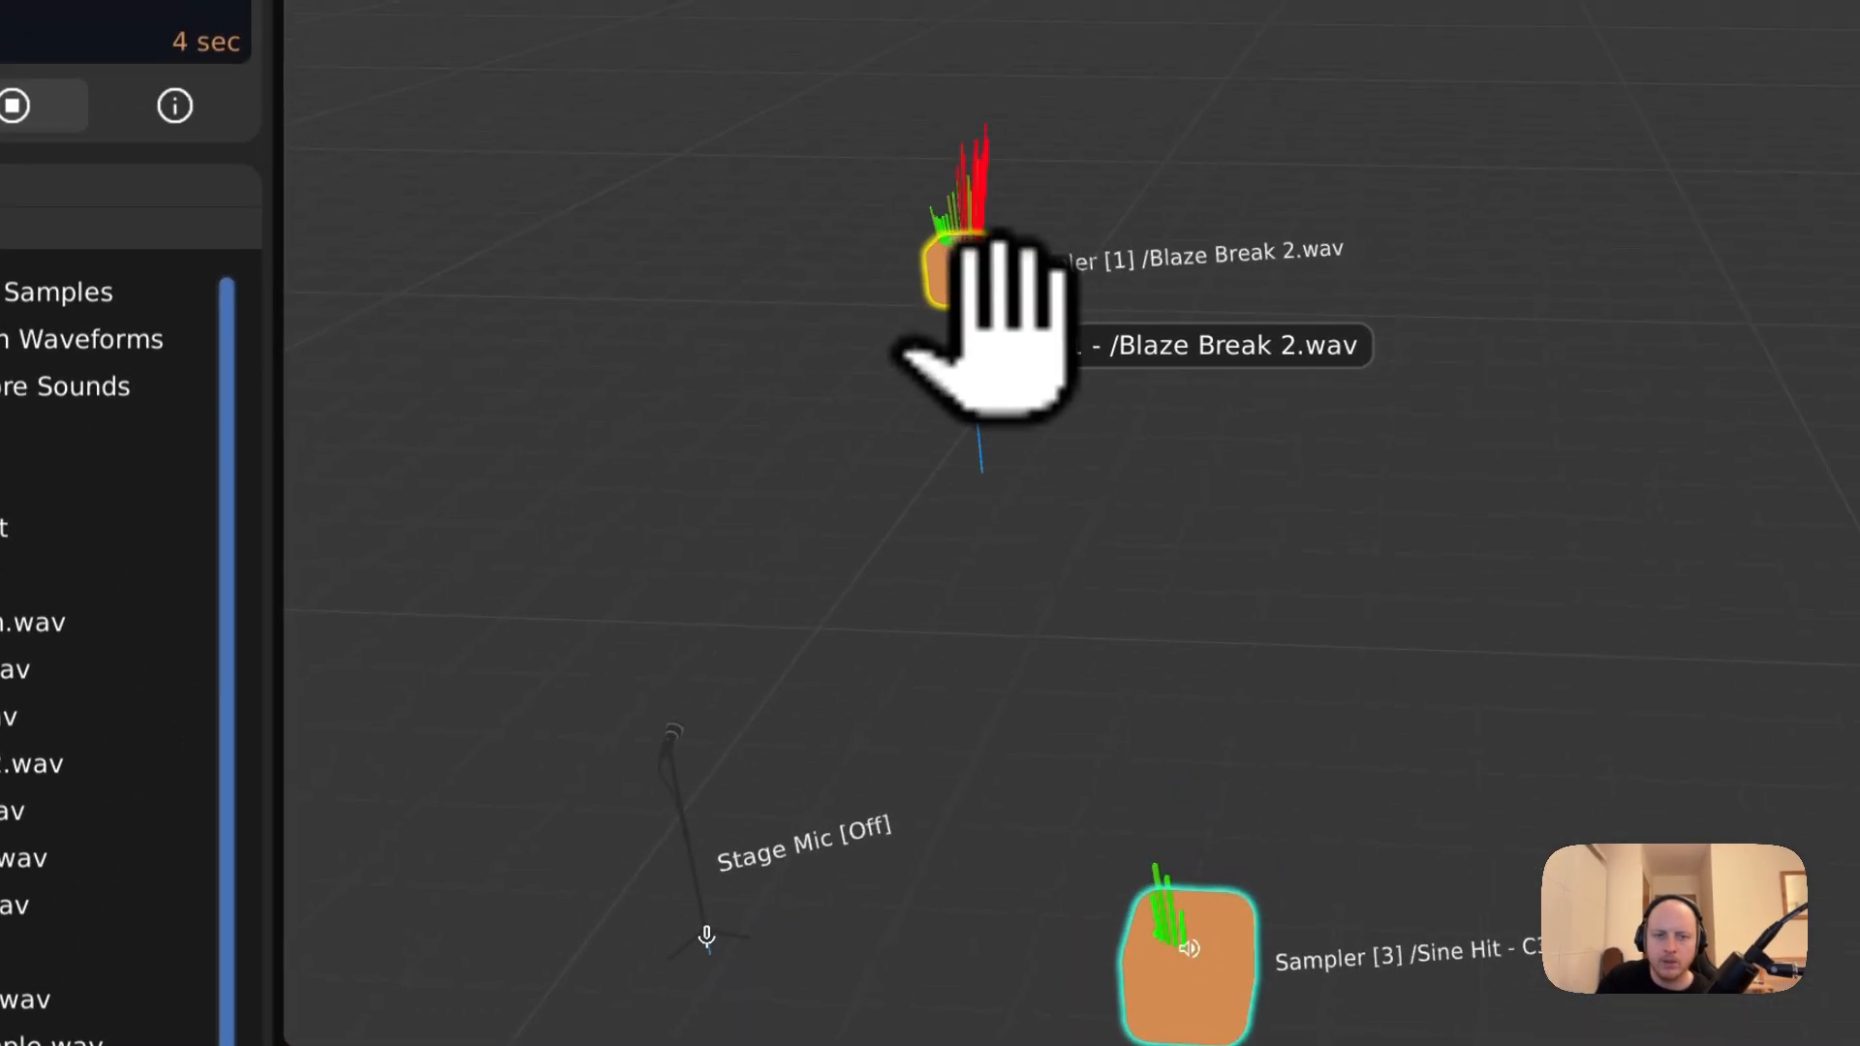
pyautogui.moveTo(988, 271)
pyautogui.mouseDown()
pyautogui.moveTo(1039, 274)
pyautogui.moveTo(812, 360)
pyautogui.moveTo(800, 398)
pyautogui.mouseUp()
pyautogui.press('s')
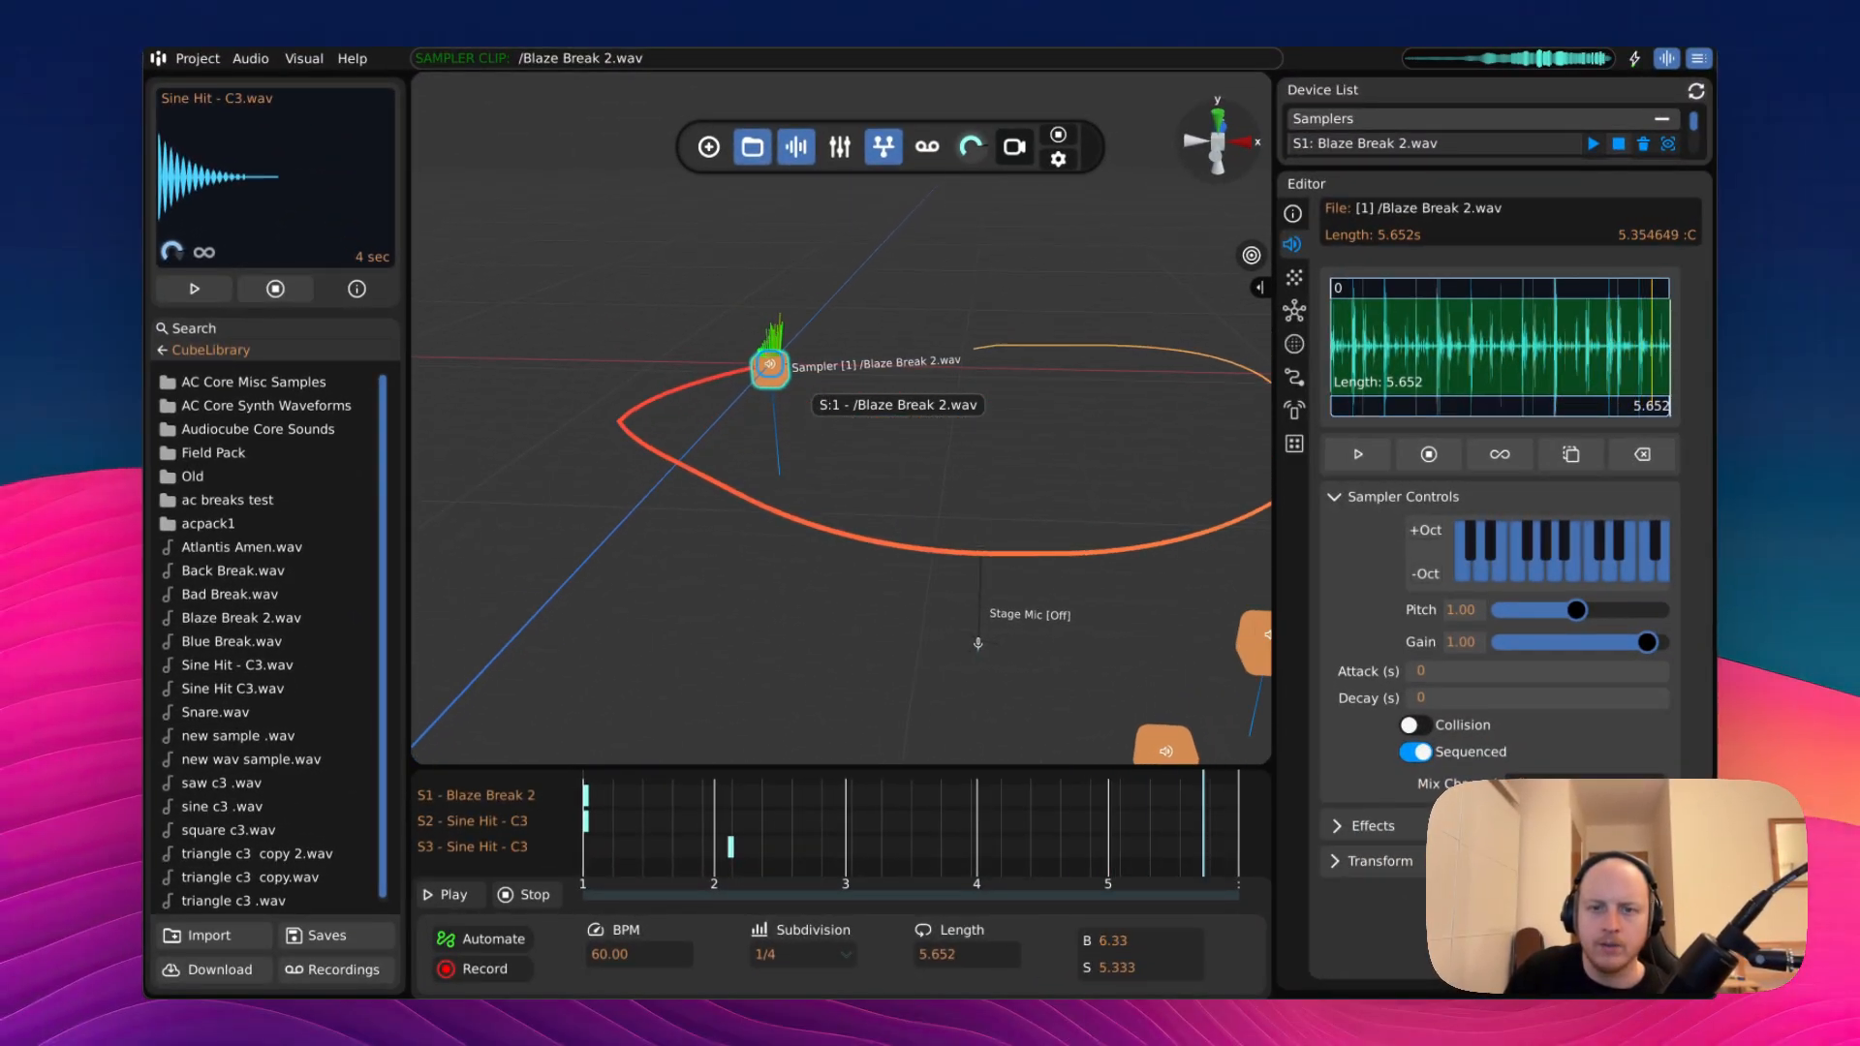
pyautogui.press('d')
pyautogui.press('s')
pyautogui.press('a')
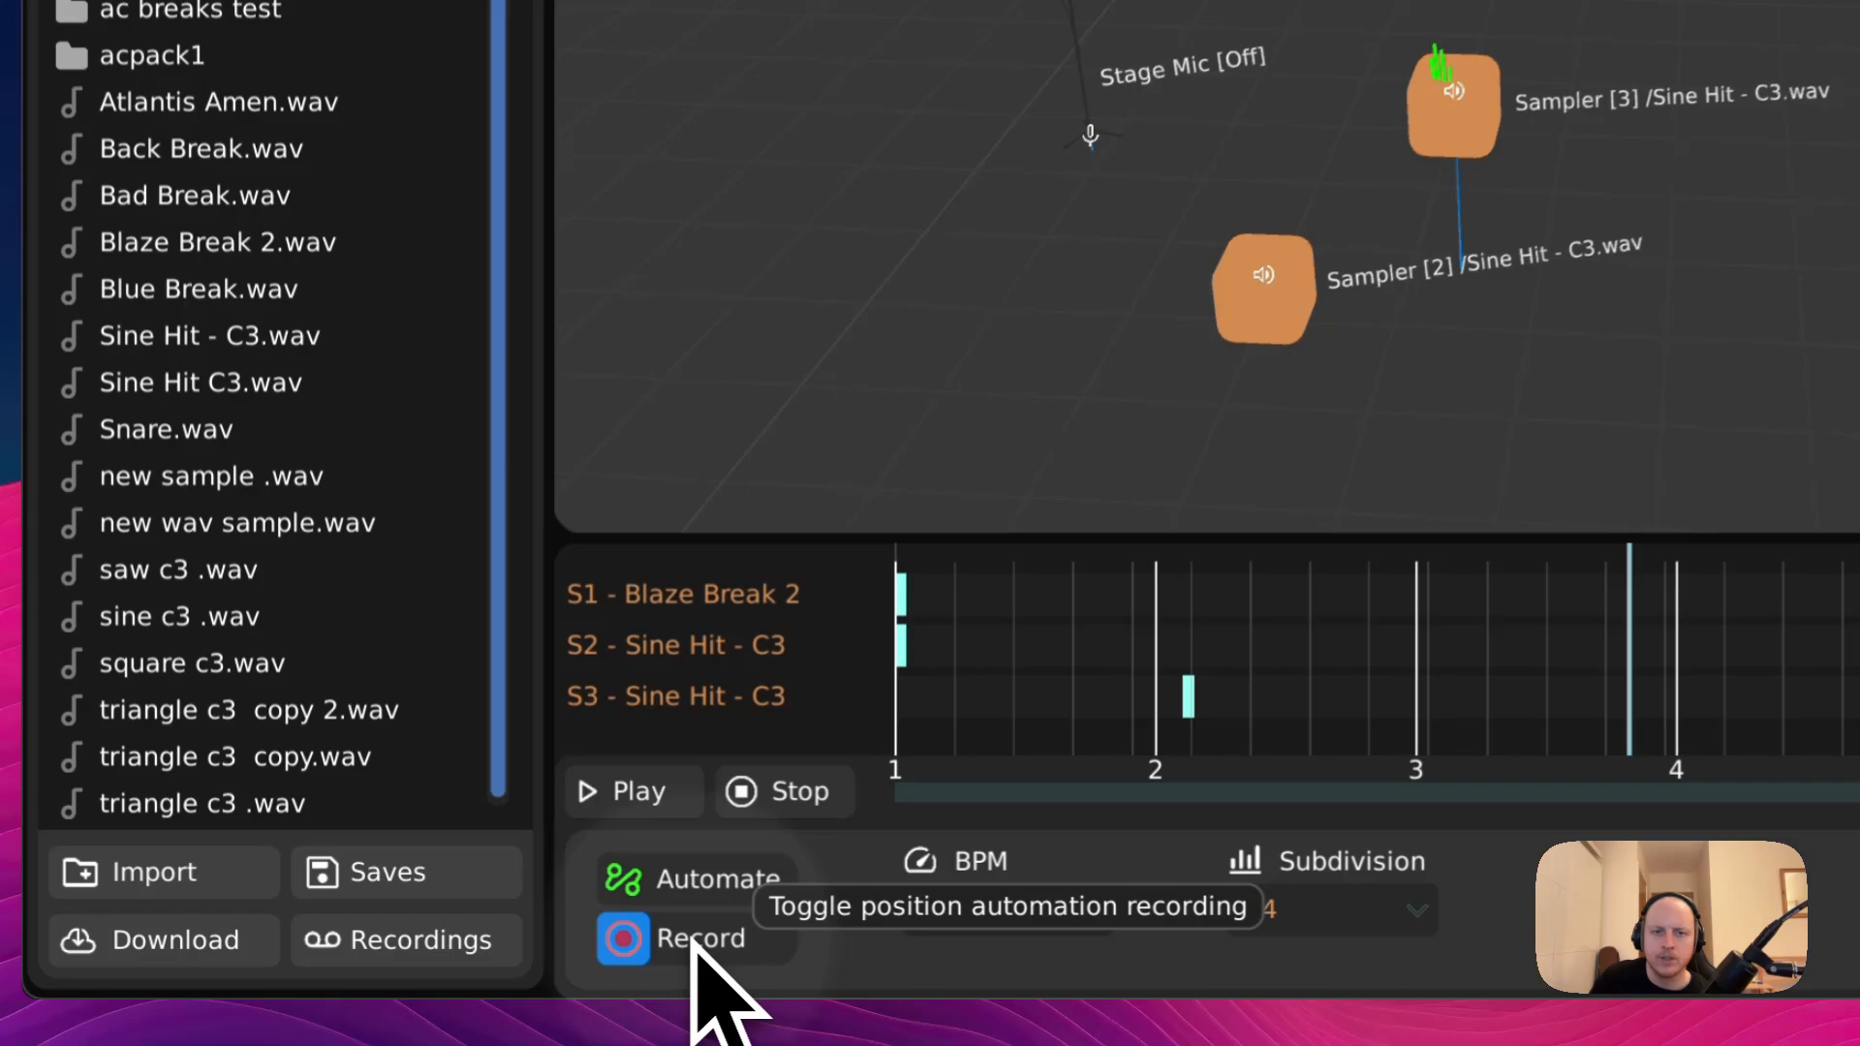
pyautogui.click(483, 969)
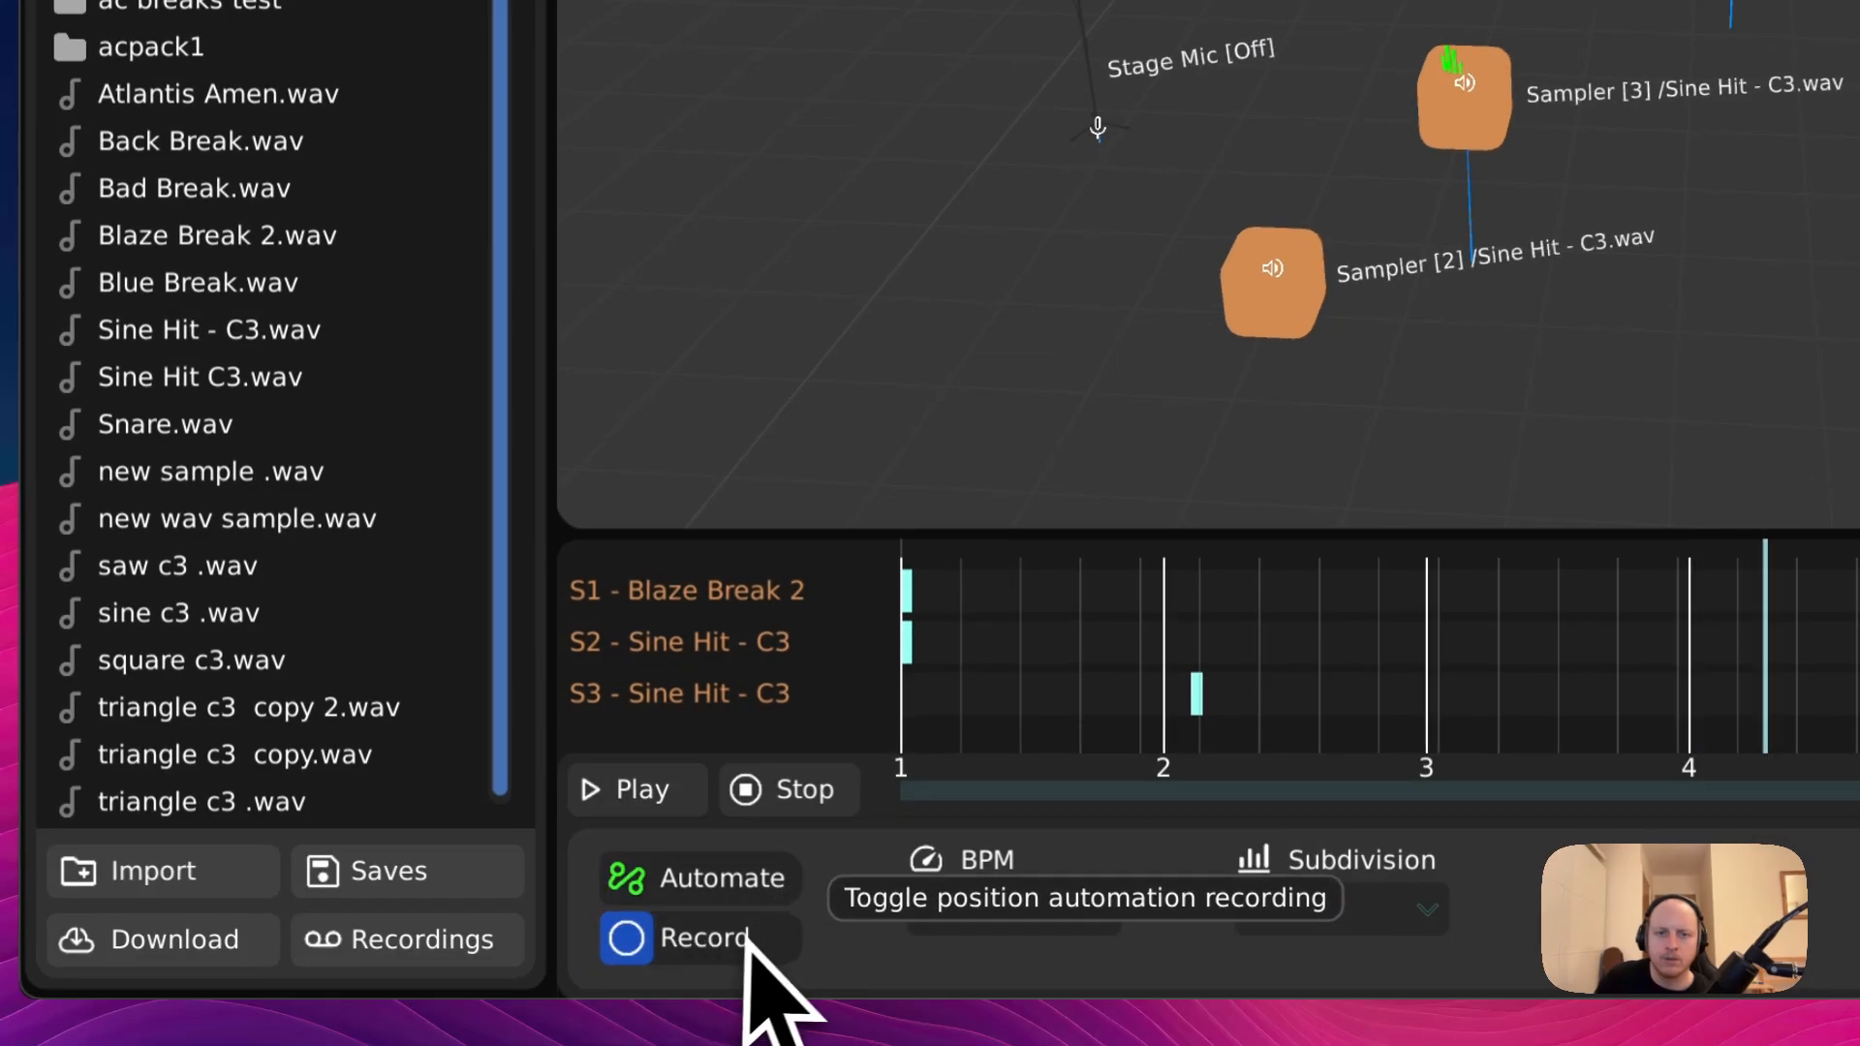
# - Examine the Blaze Break 2 sampler's motion along its automation path from close up and from a distance
pyautogui.press('a')
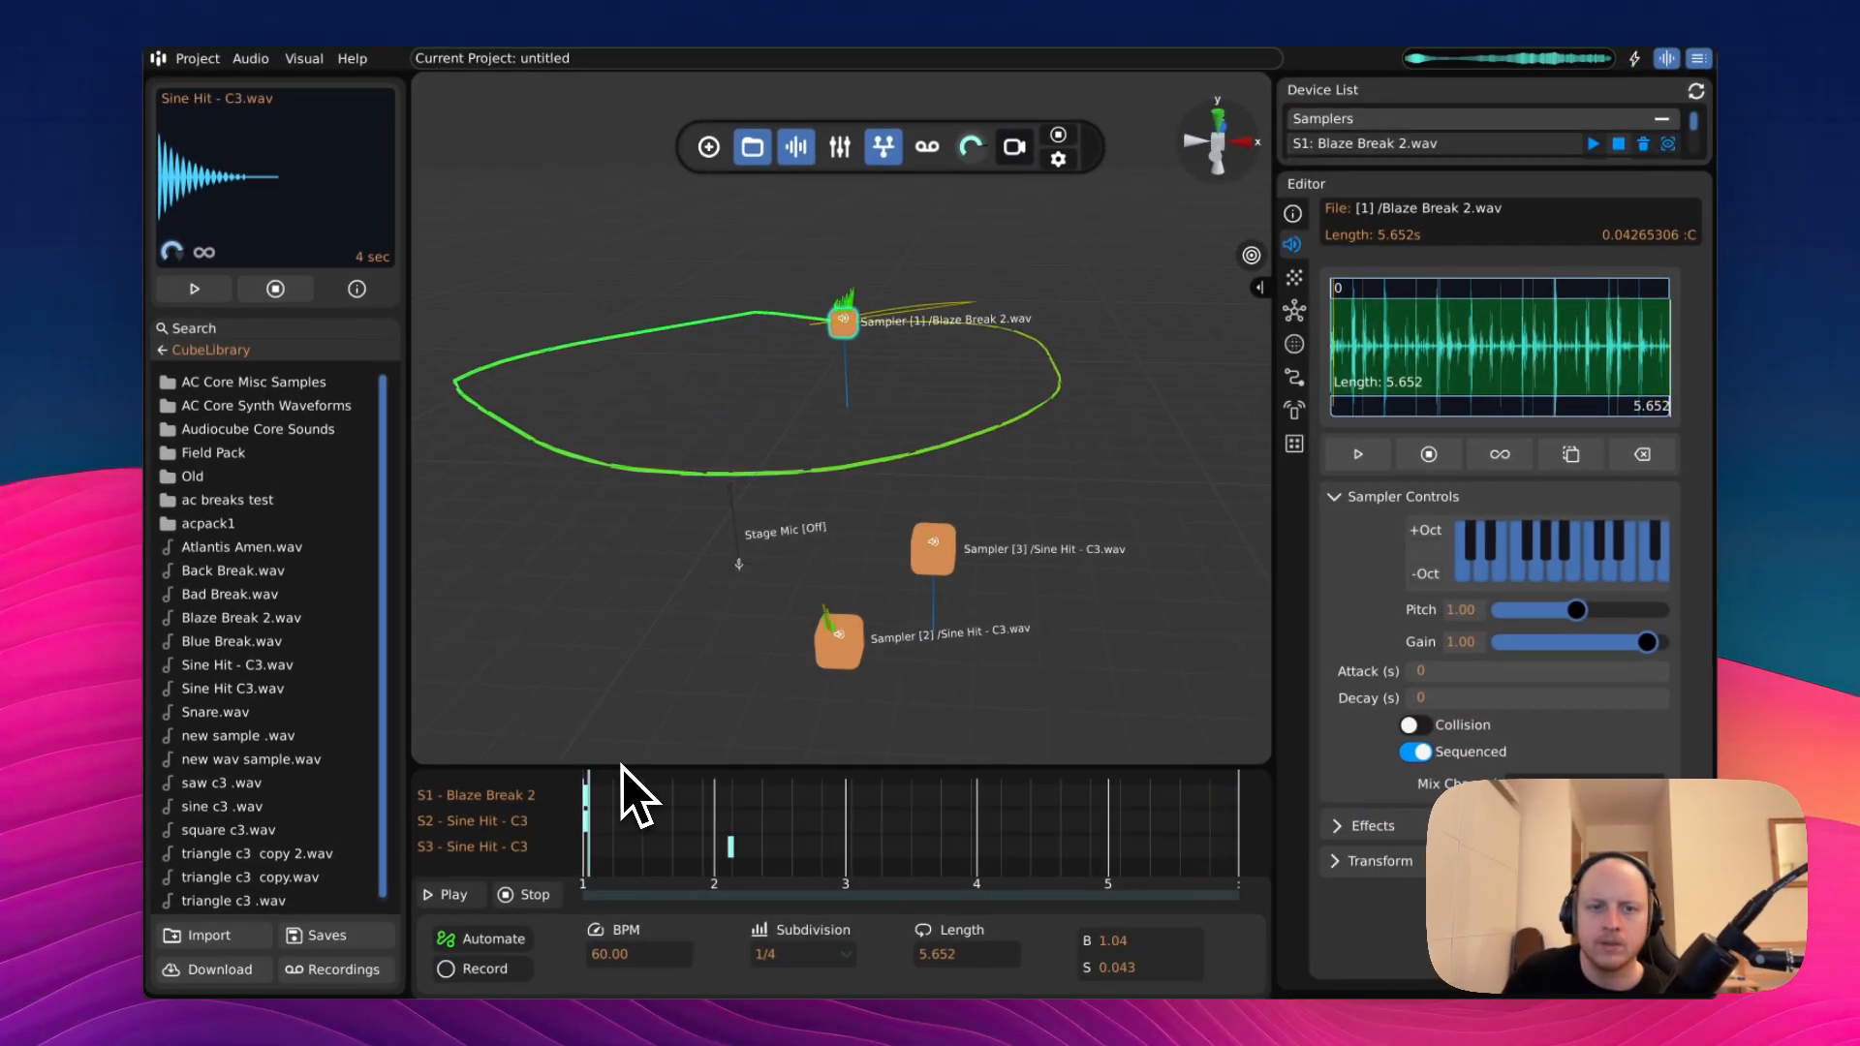
pyautogui.scroll(5, 726, 705)
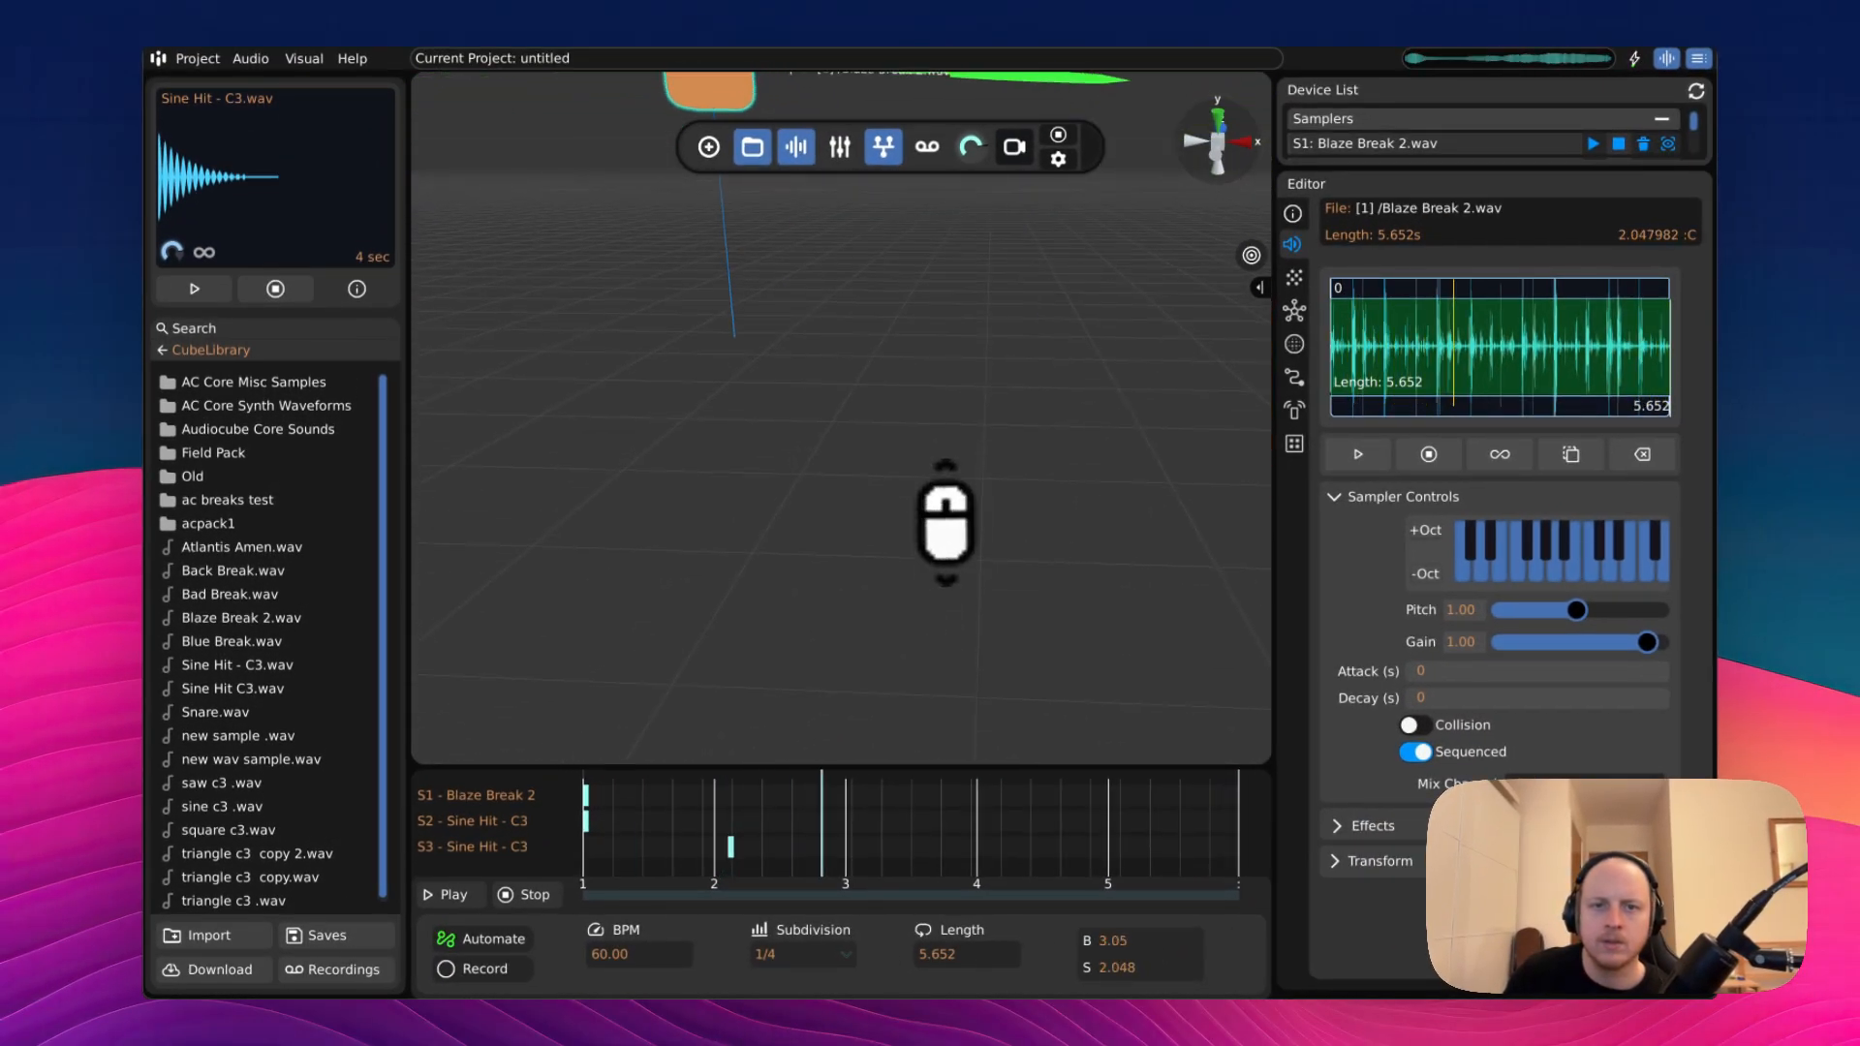
pyautogui.scroll(-4, 945, 523)
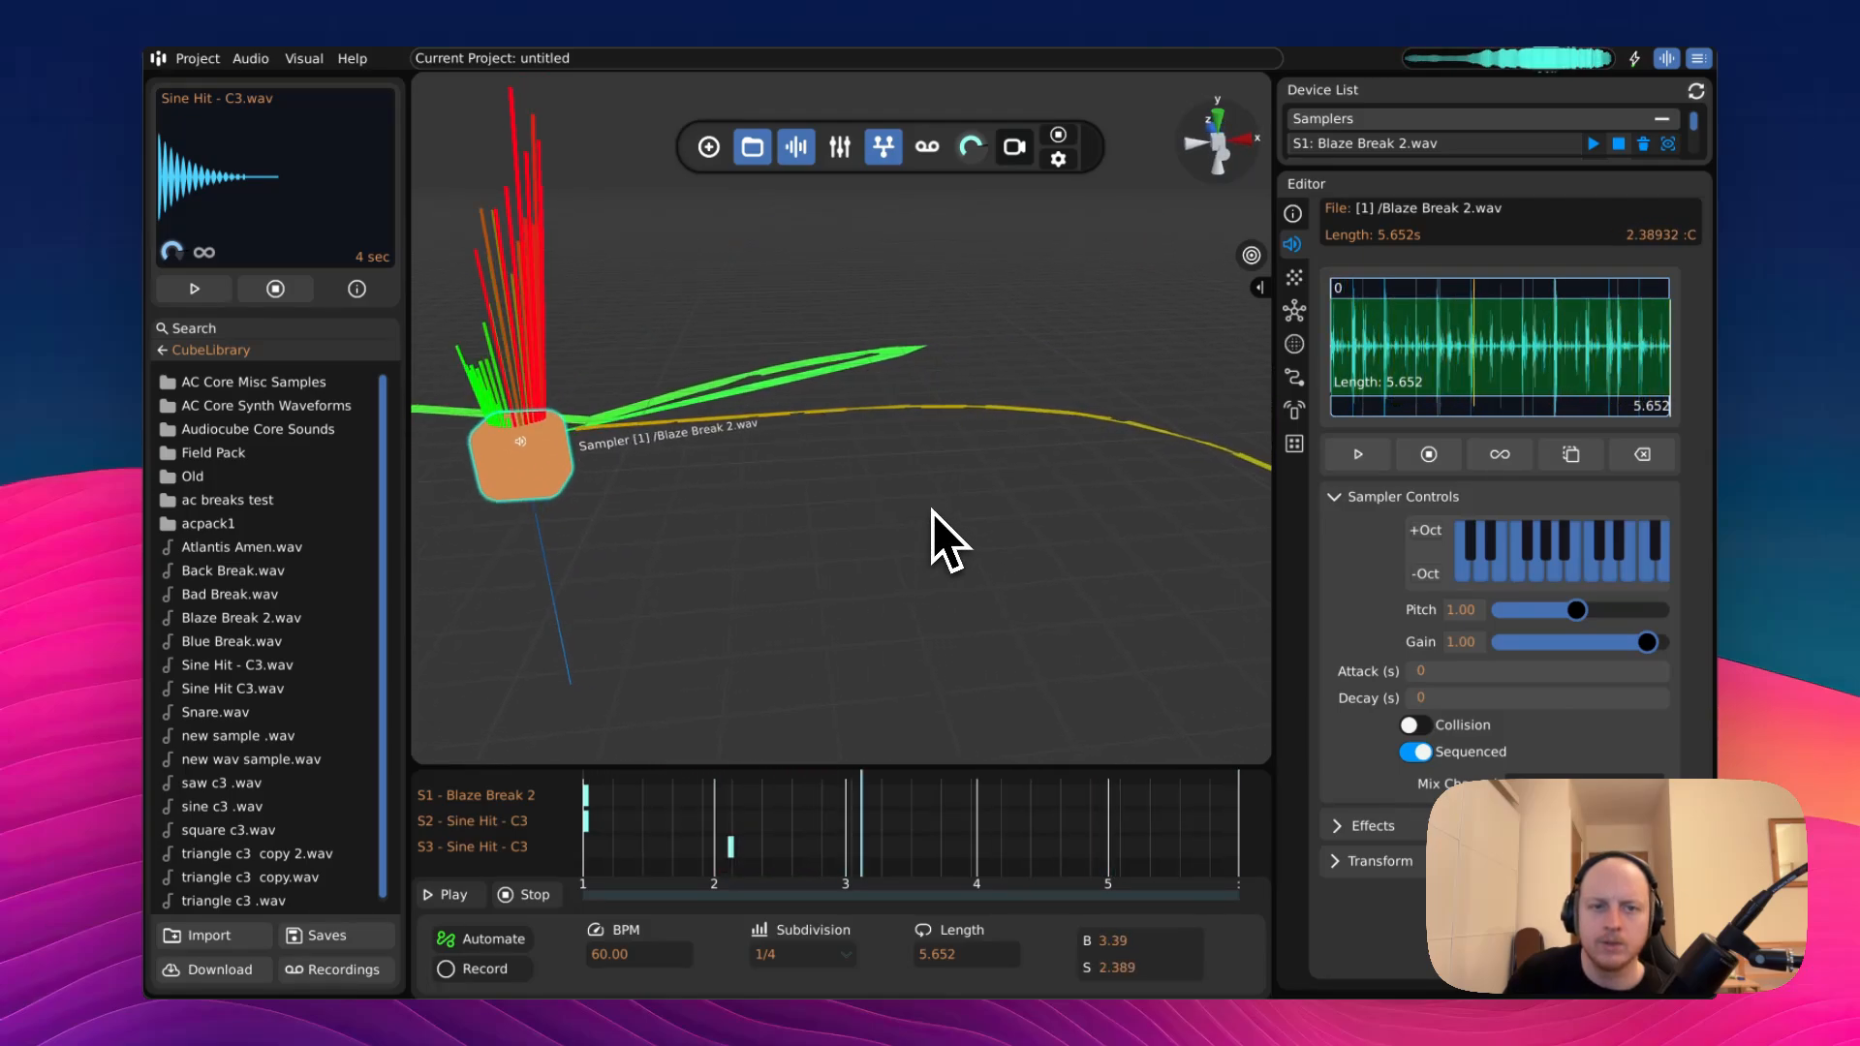
pyautogui.scroll(-5, 933, 528)
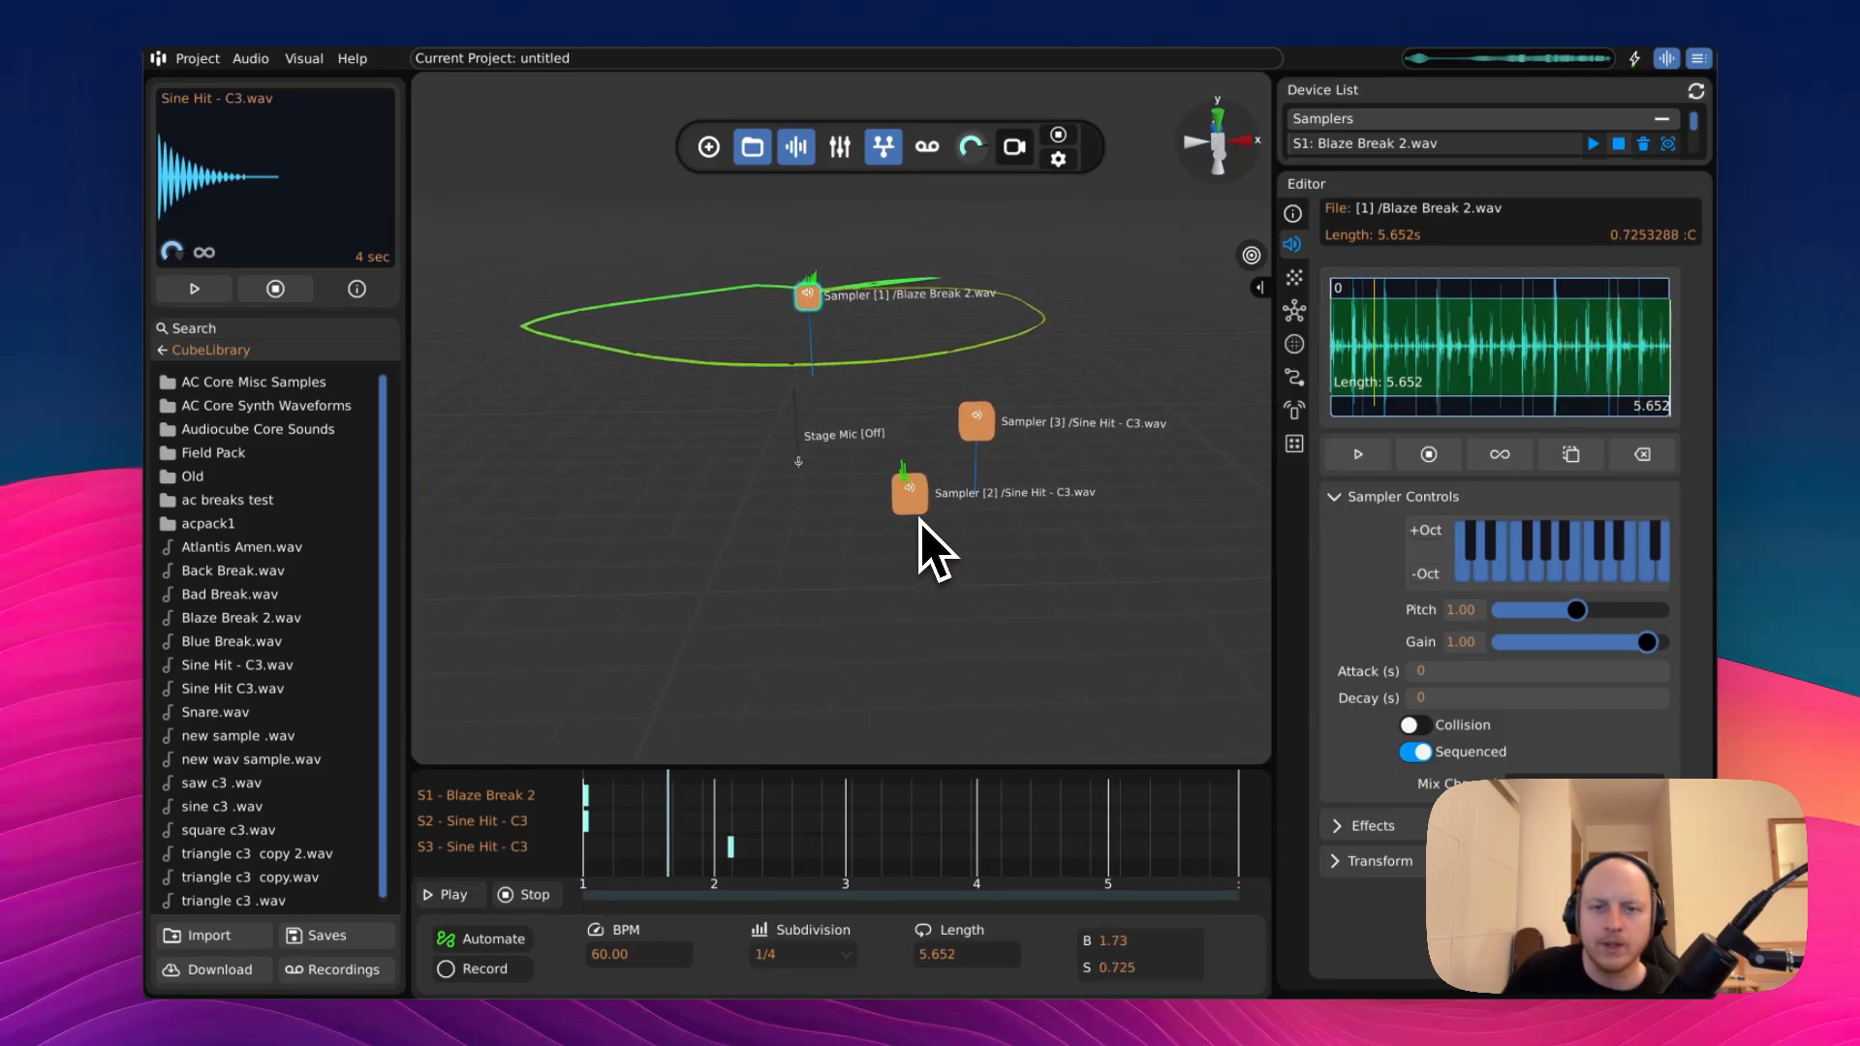
# - Add a soundwall beside the samplers and stretch it into a large panel about 7.3 by 7.1 in scale
pyautogui.press('e')
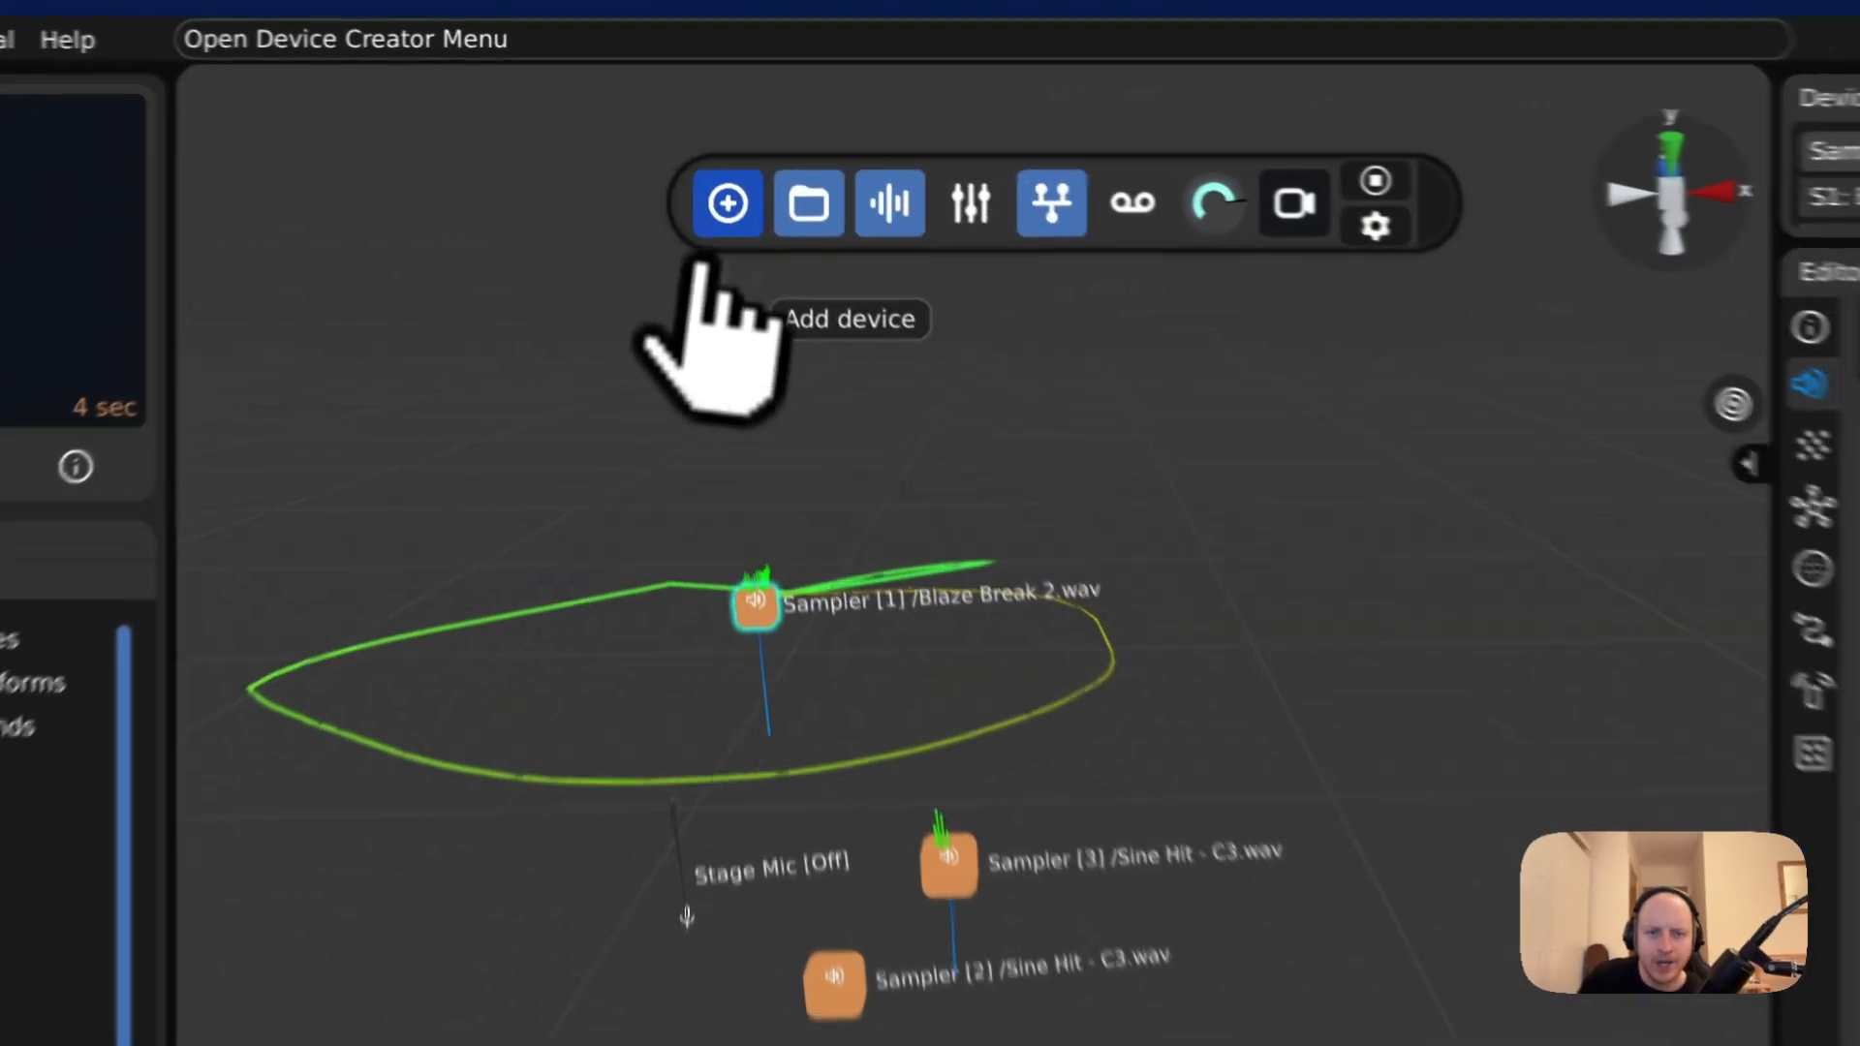
pyautogui.click(708, 147)
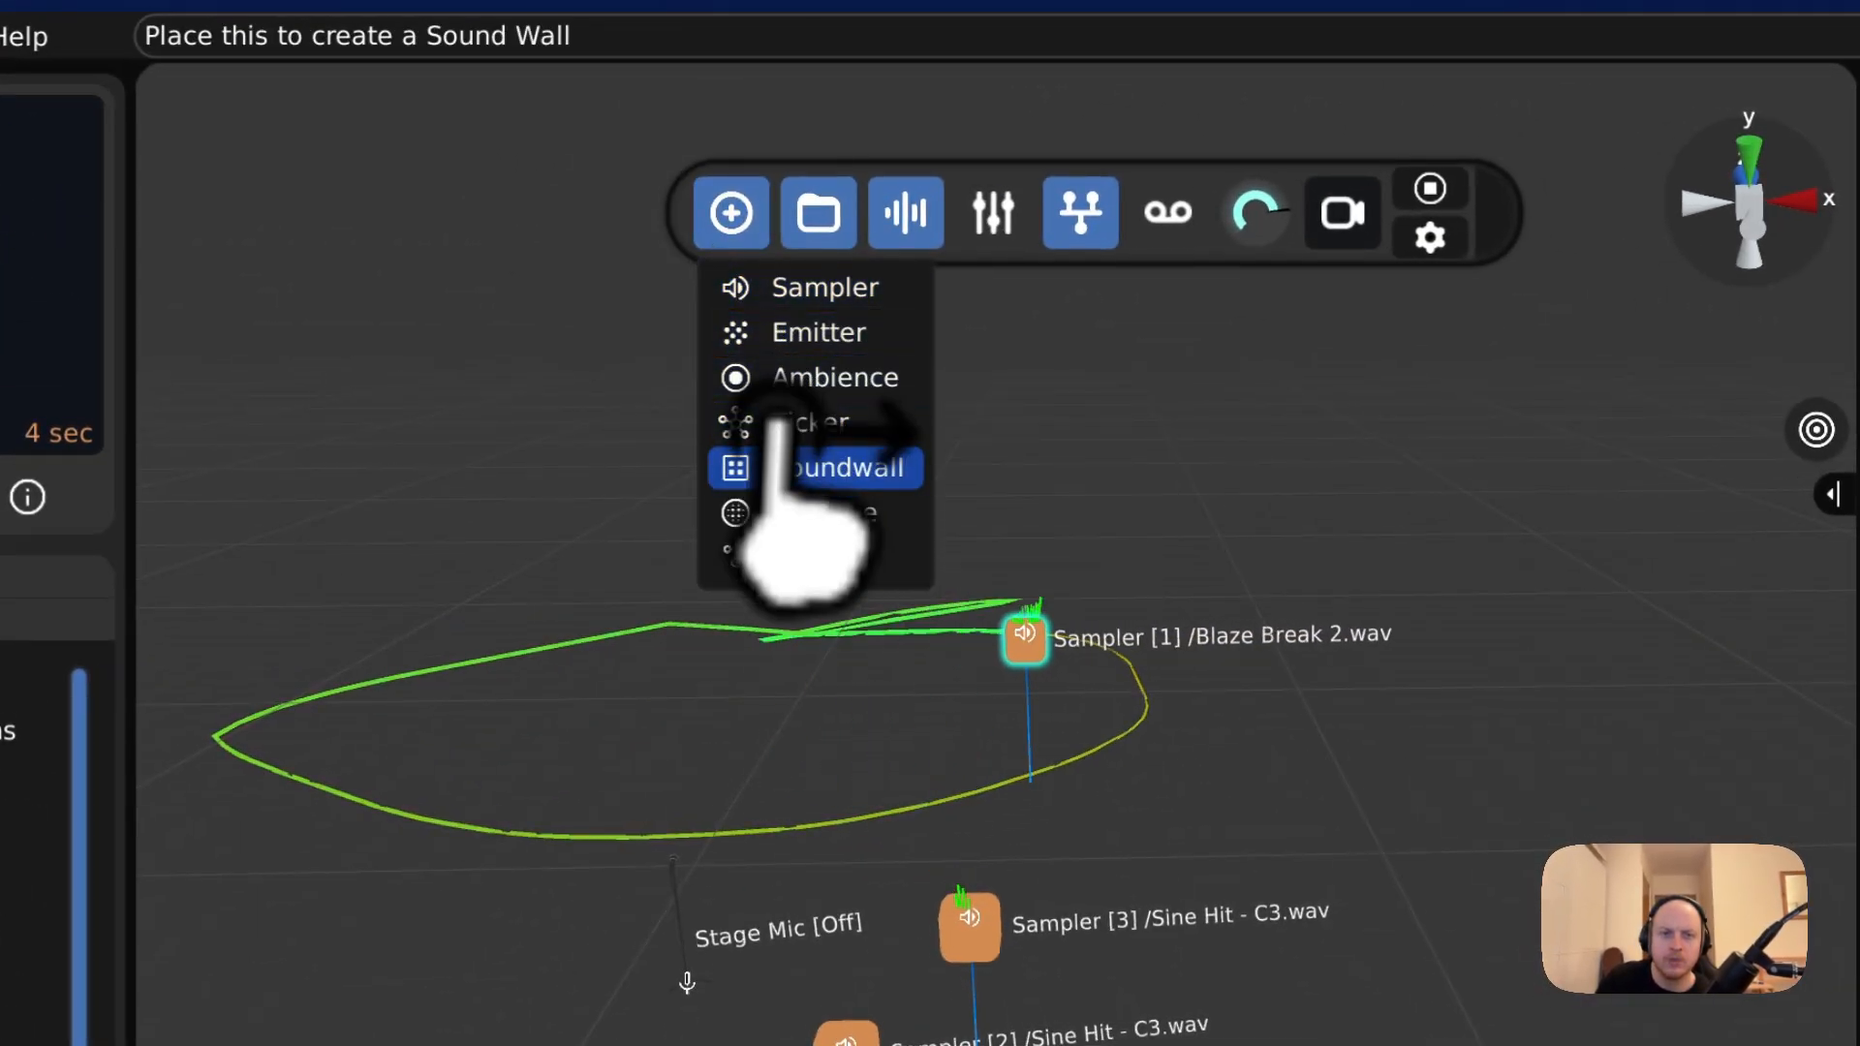
pyautogui.moveTo(822, 468); pyautogui.dragTo(889, 726)
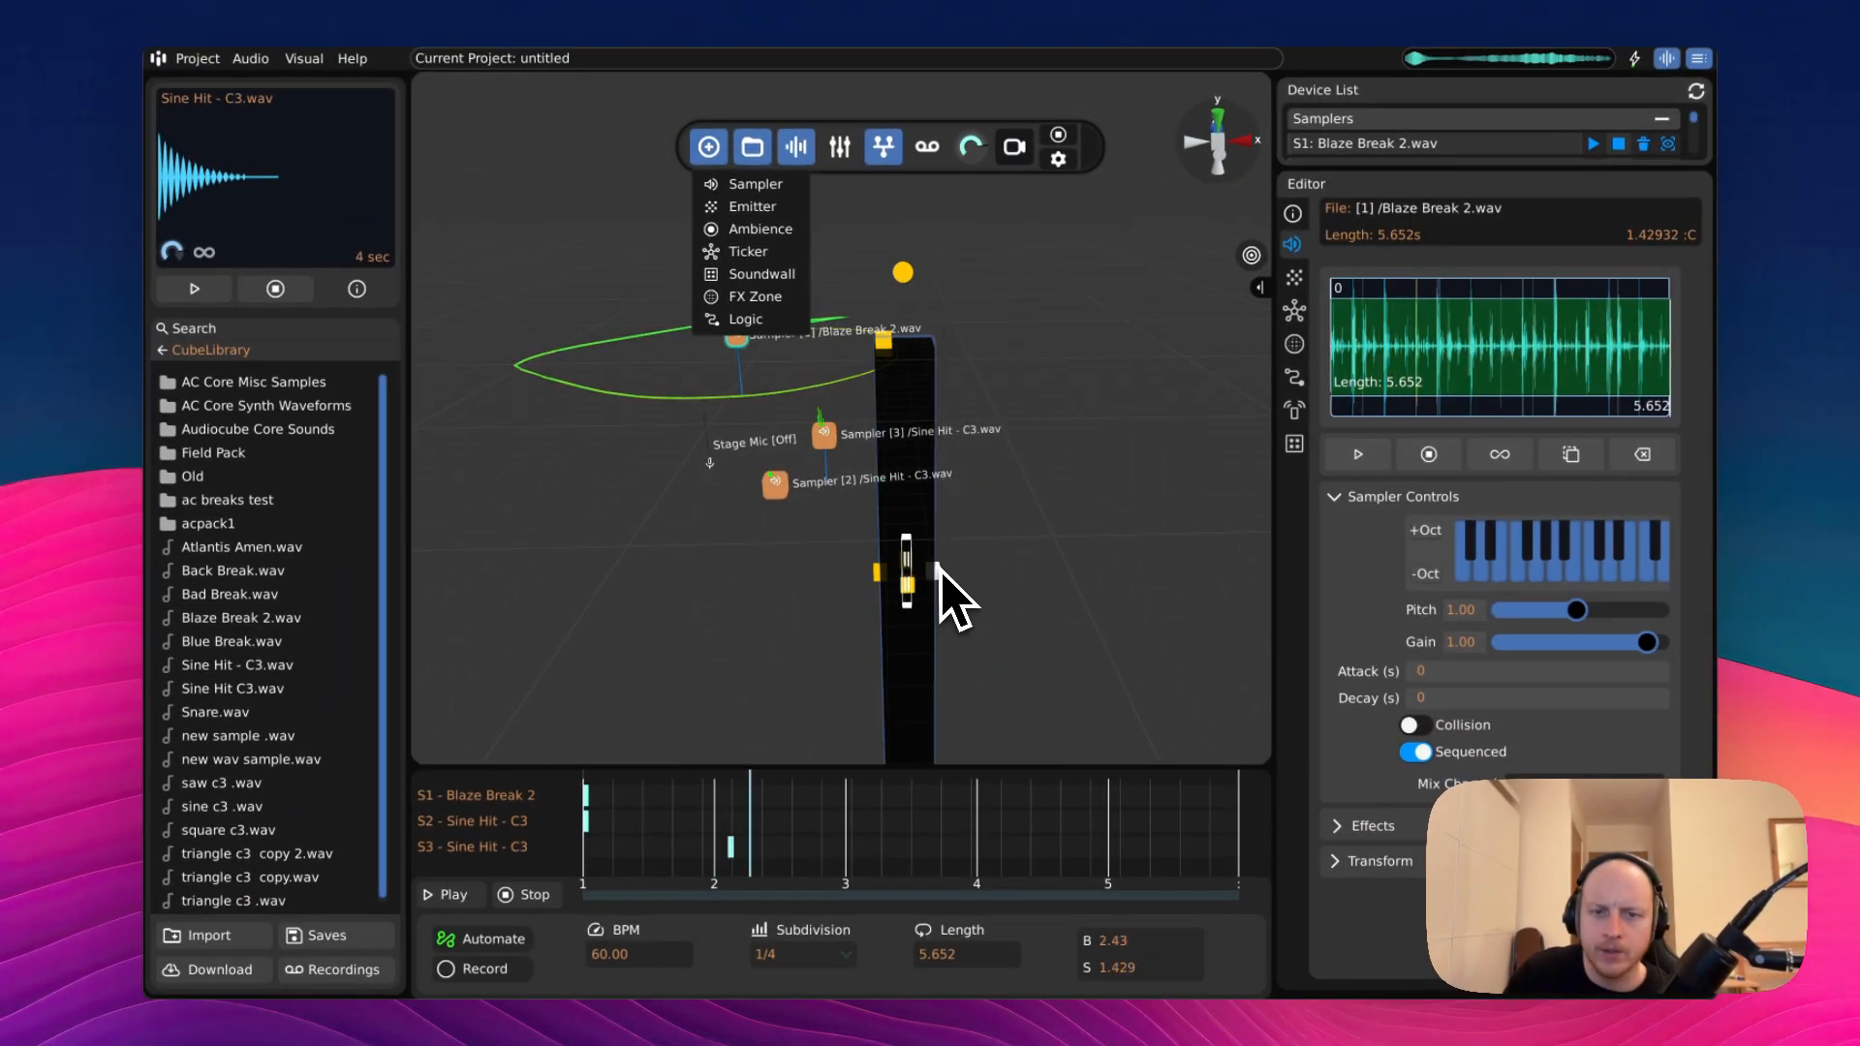
pyautogui.moveTo(937, 569); pyautogui.dragTo(1269, 528)
pyautogui.click(708, 146)
pyautogui.moveTo(1085, 514); pyautogui.dragTo(869, 254, button='middle')
pyautogui.moveTo(869, 276); pyautogui.dragTo(869, 368)
pyautogui.moveTo(1005, 262)
pyautogui.mouseDown()
pyautogui.moveTo(1208, 256)
pyautogui.moveTo(1002, 266)
pyautogui.mouseUp()
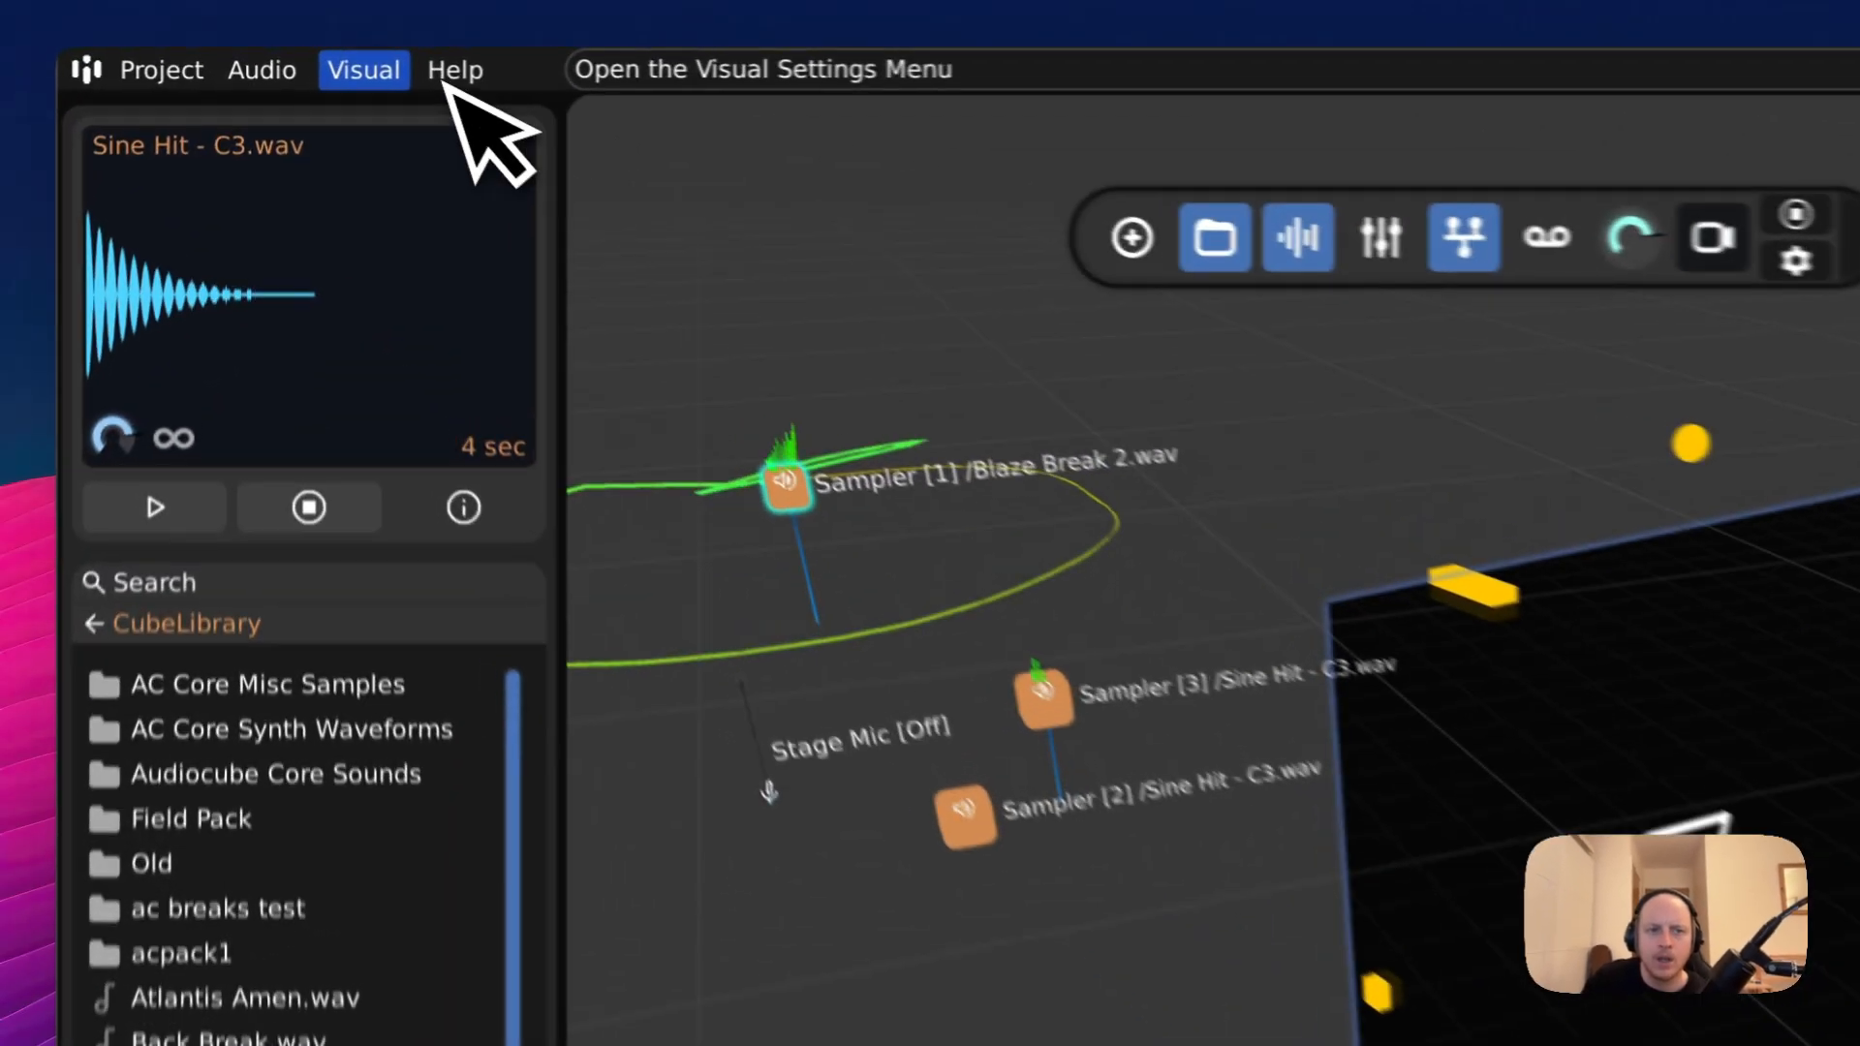
# - Examine the new soundwall and its position relative to the samplers from several sides, close up and from a distance
pyautogui.click(274, 72)
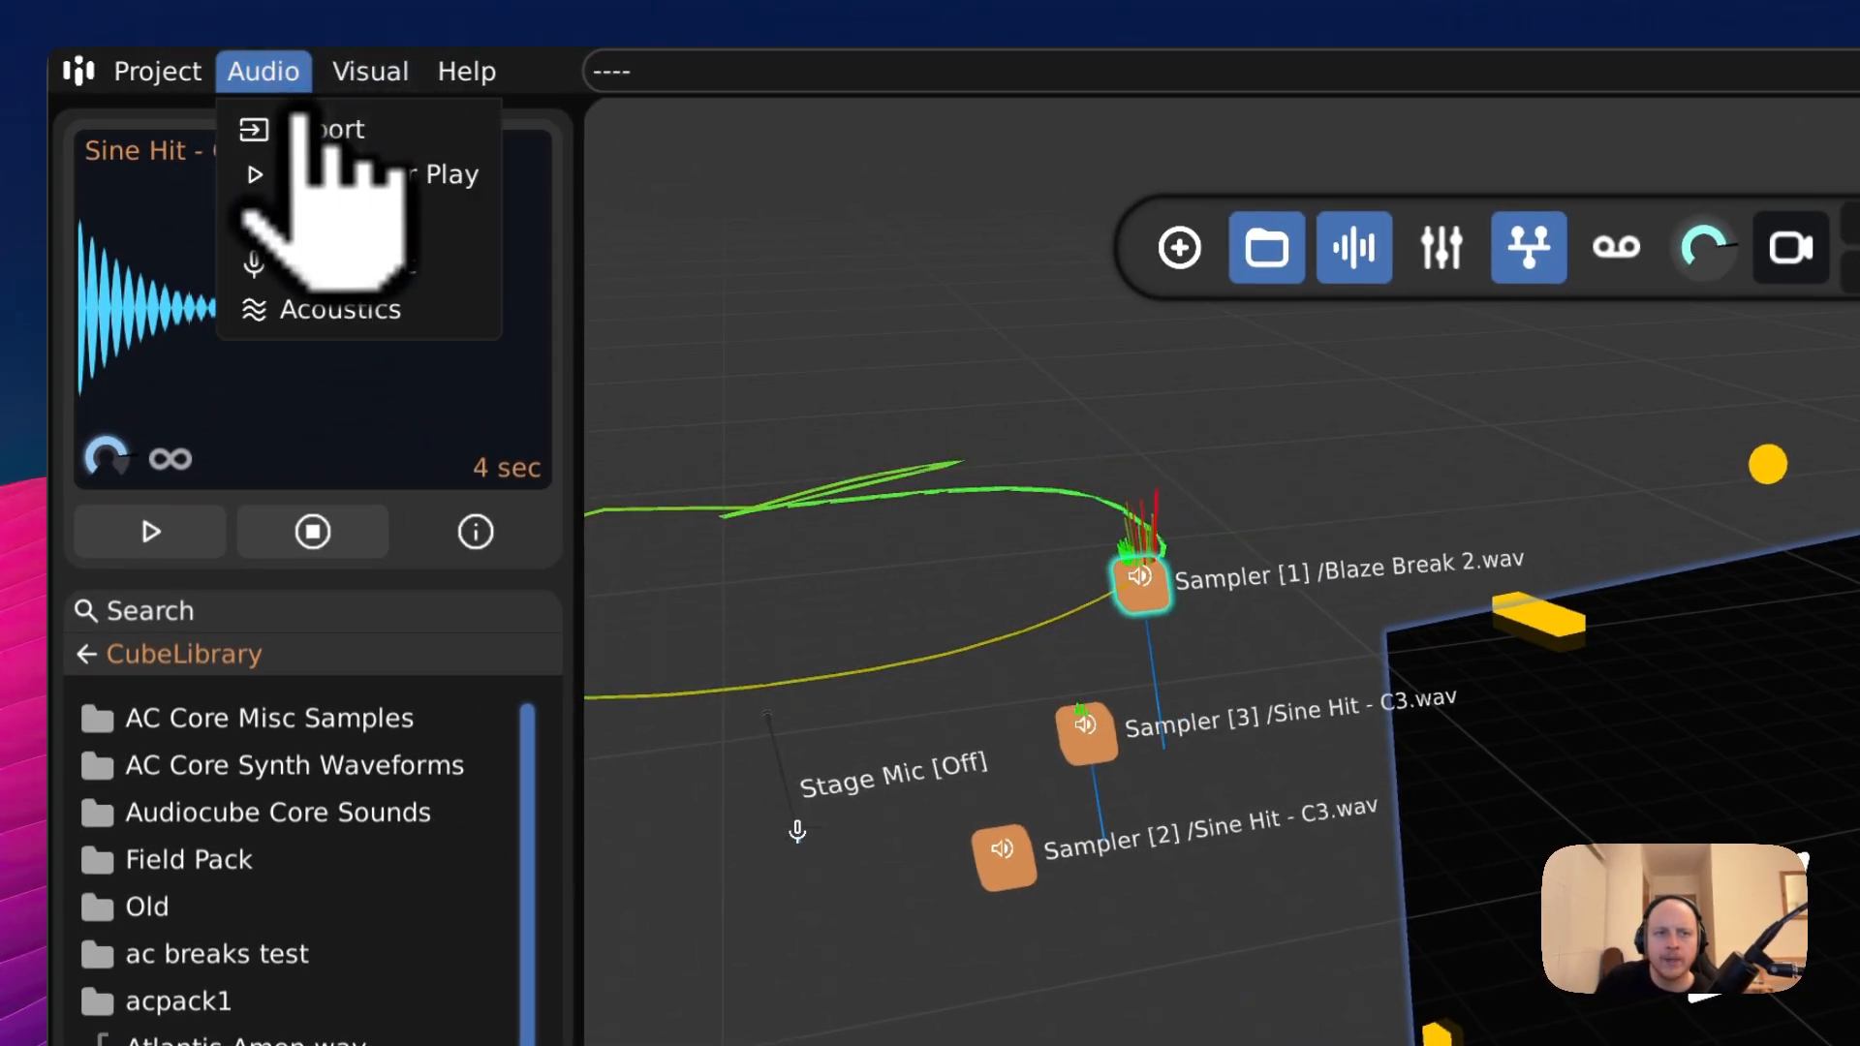
pyautogui.moveTo(329, 311)
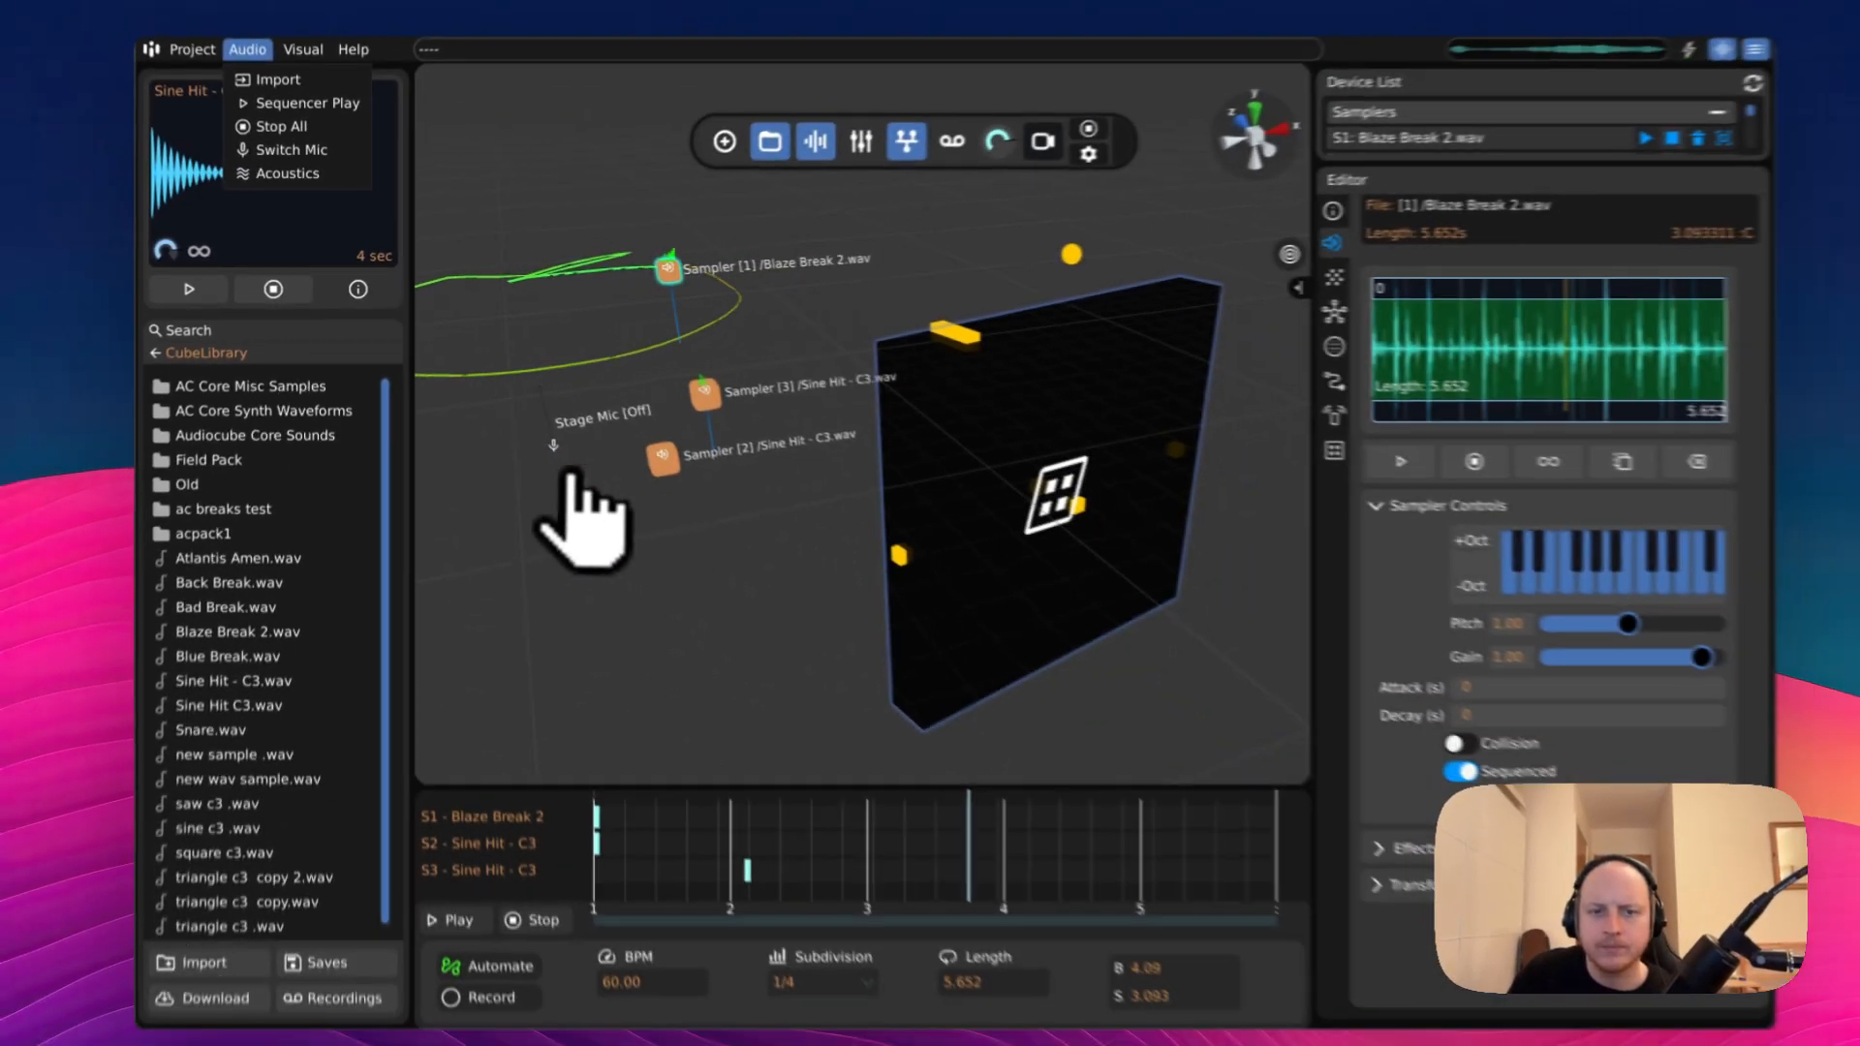
pyautogui.moveTo(571, 475); pyautogui.dragTo(897, 508, button='right')
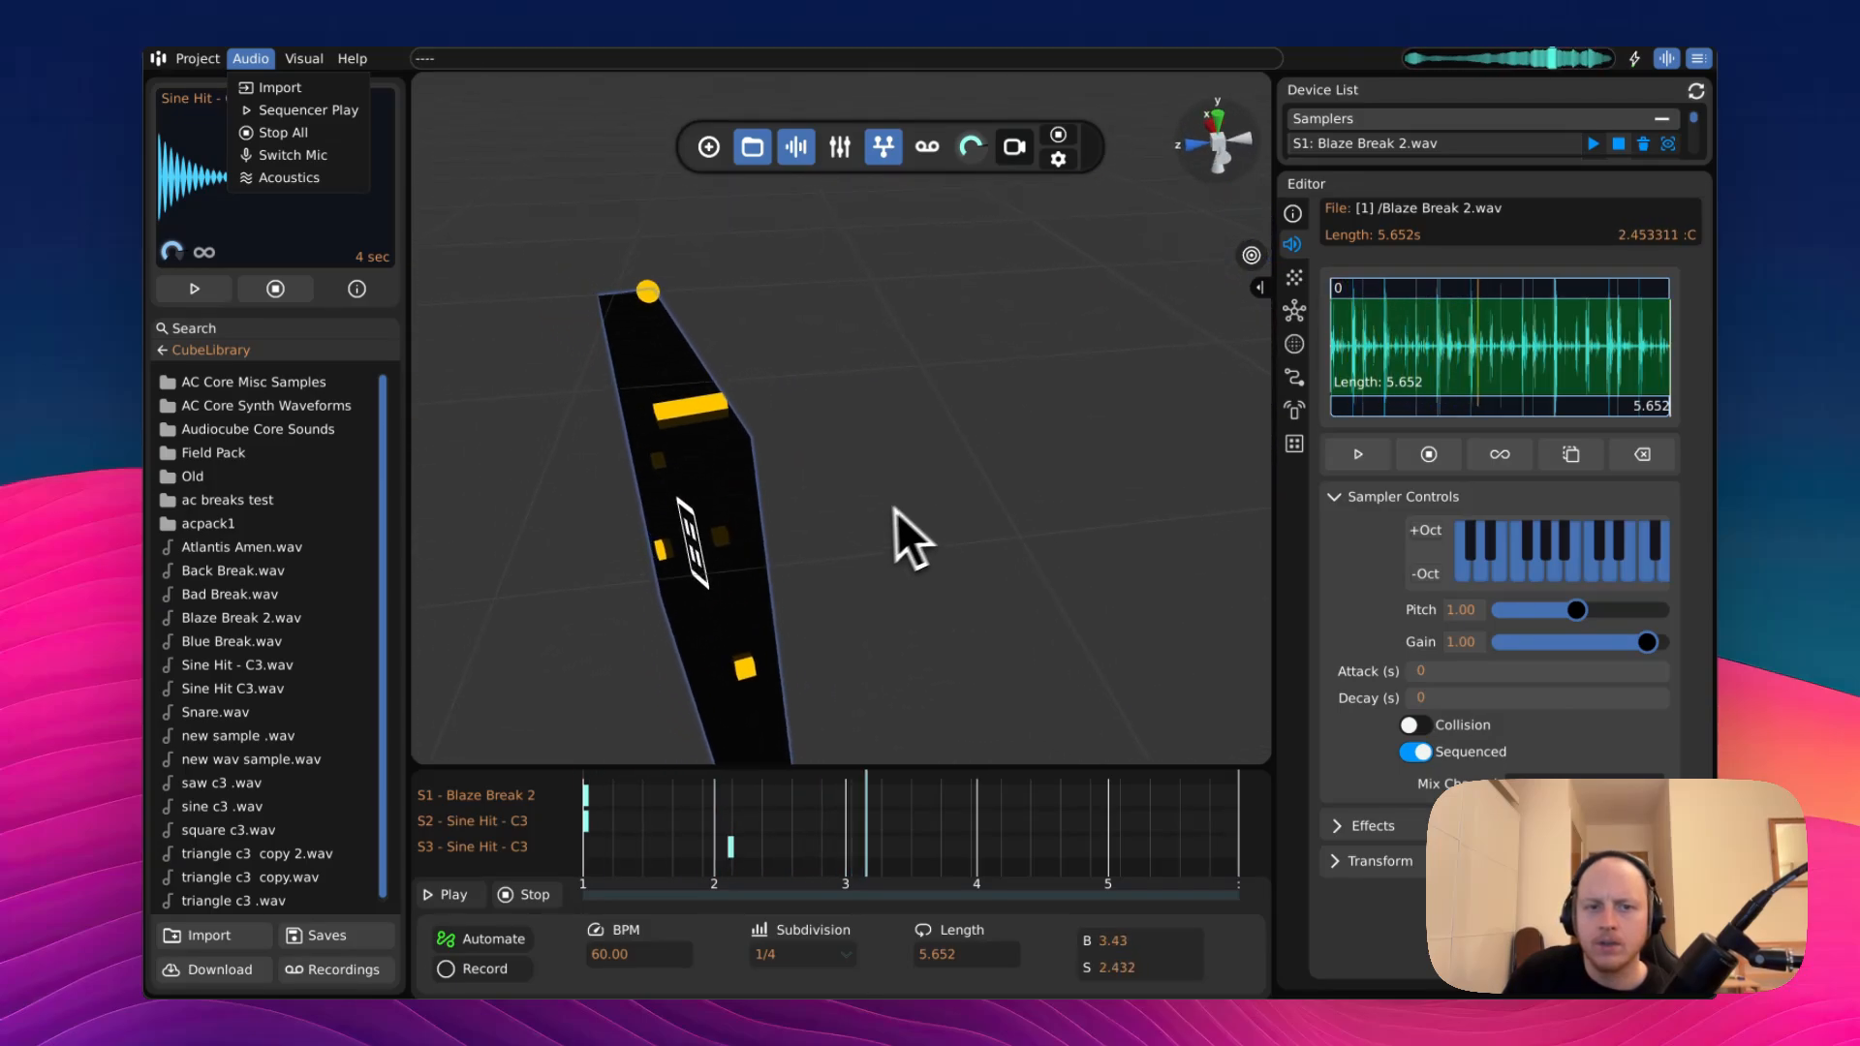
pyautogui.scroll(4, 839, 531)
pyautogui.scroll(2, 846, 536)
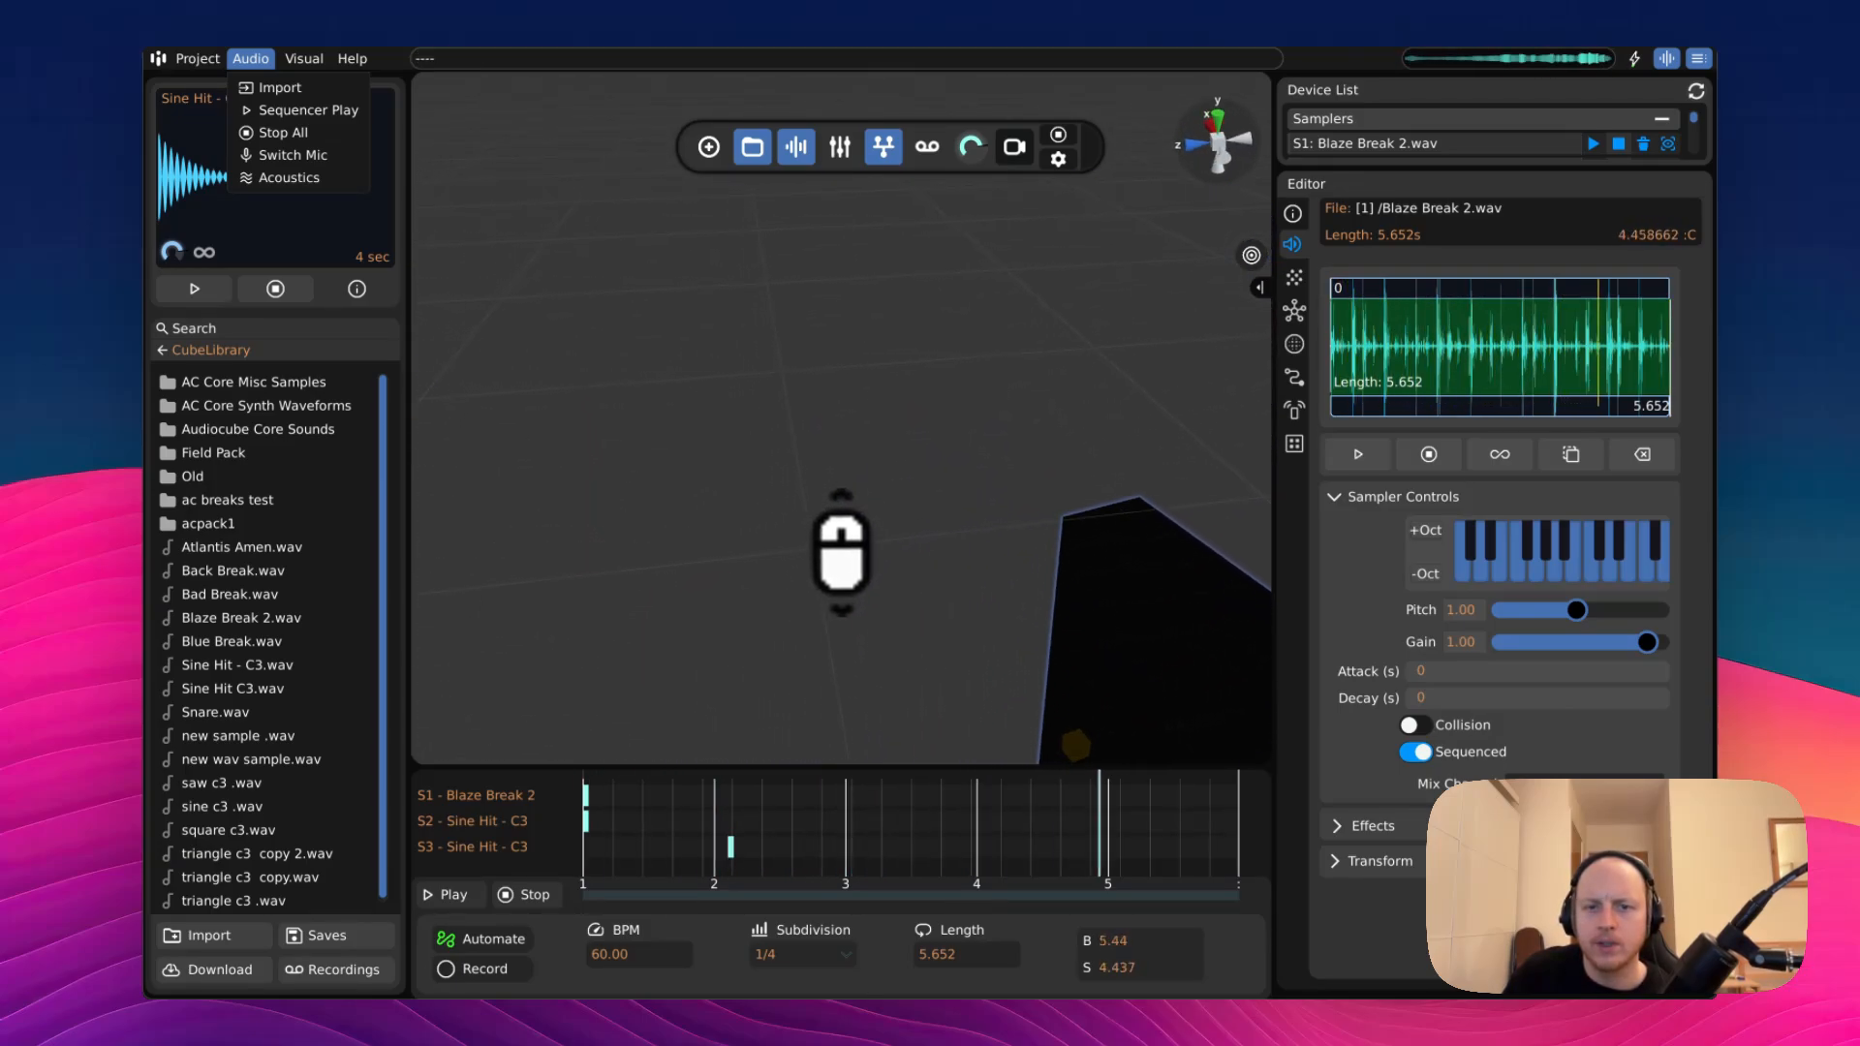
pyautogui.scroll(3, 841, 552)
pyautogui.scroll(-3, 814, 591)
pyautogui.moveTo(814, 577); pyautogui.dragTo(678, 428, button='right')
pyautogui.scroll(-3, 947, 518)
pyautogui.scroll(-3, 932, 512)
pyautogui.moveTo(678, 429); pyautogui.dragTo(669, 254)
# - Raise the reflection level in the Spatial Acoustics settings to about three quarters of its range
pyautogui.click(252, 59)
pyautogui.click(288, 188)
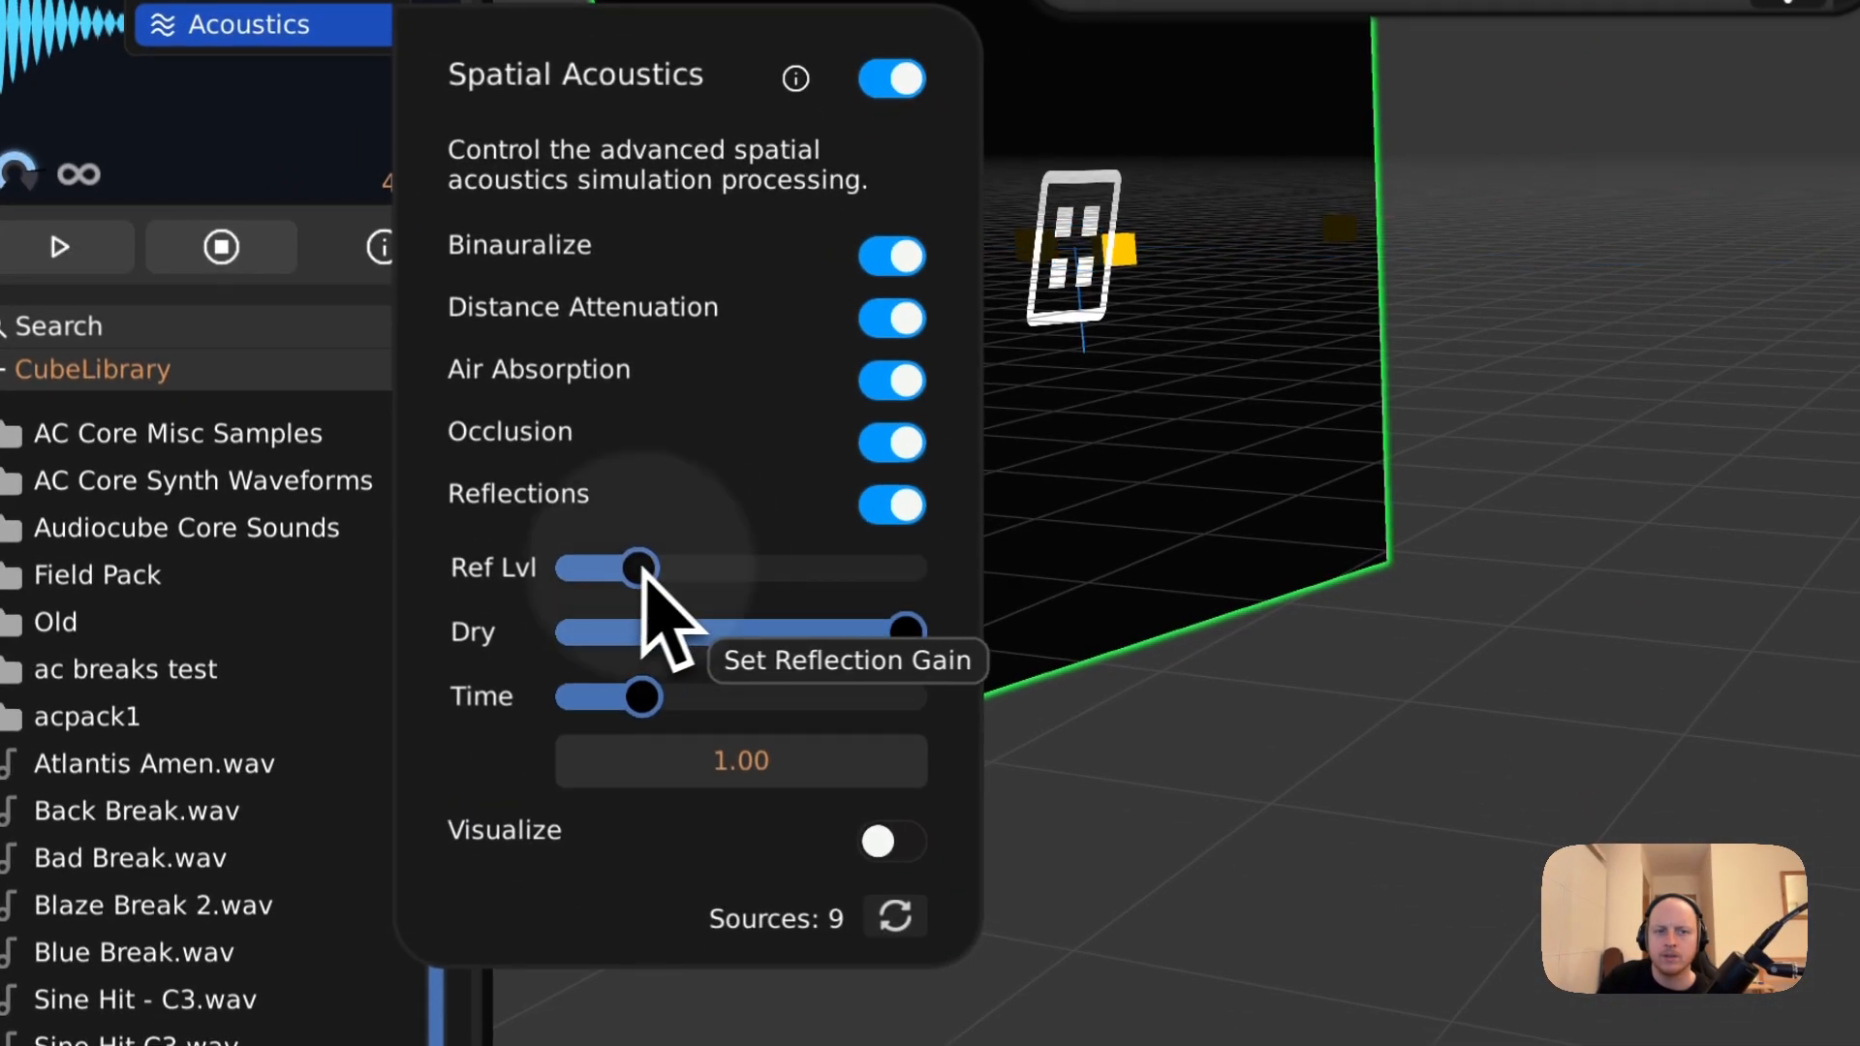
pyautogui.moveTo(641, 572); pyautogui.dragTo(692, 572)
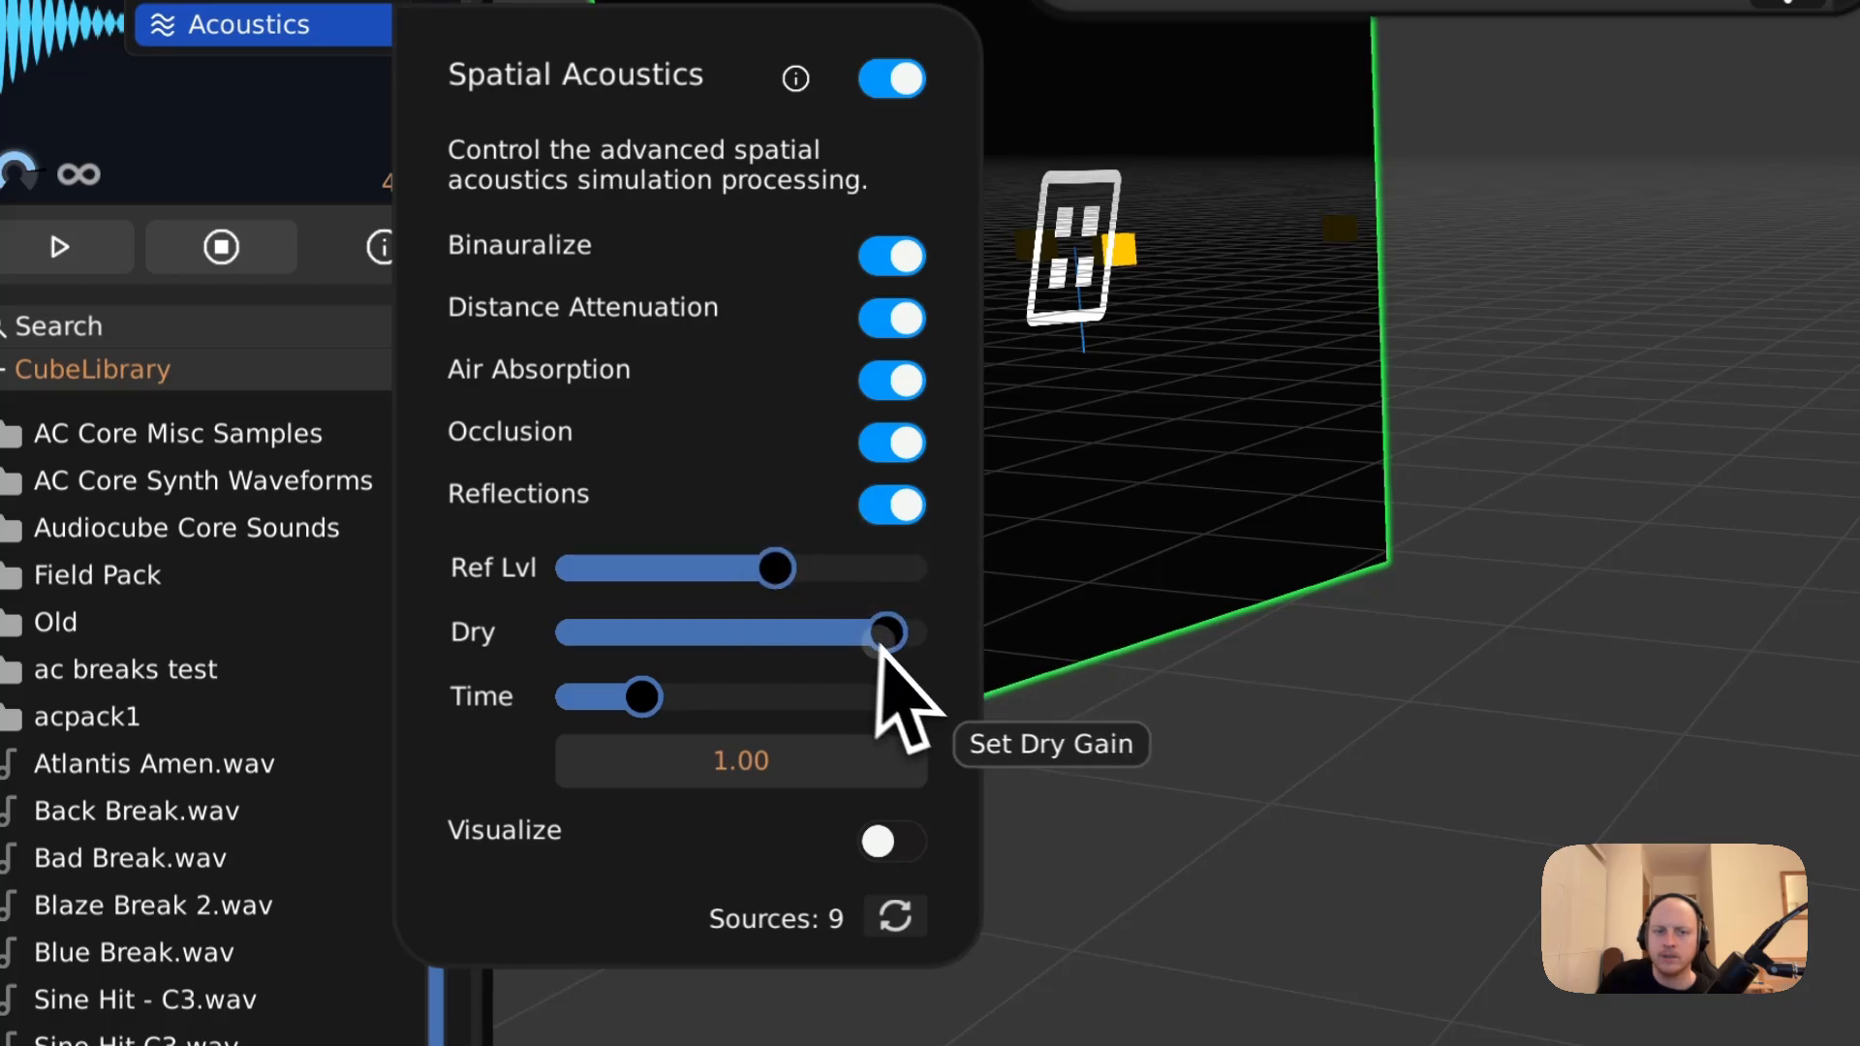
# - Duplicate the soundwall and place the copy on the opposite side of the samplers
pyautogui.scroll(-3, 1150, 590)
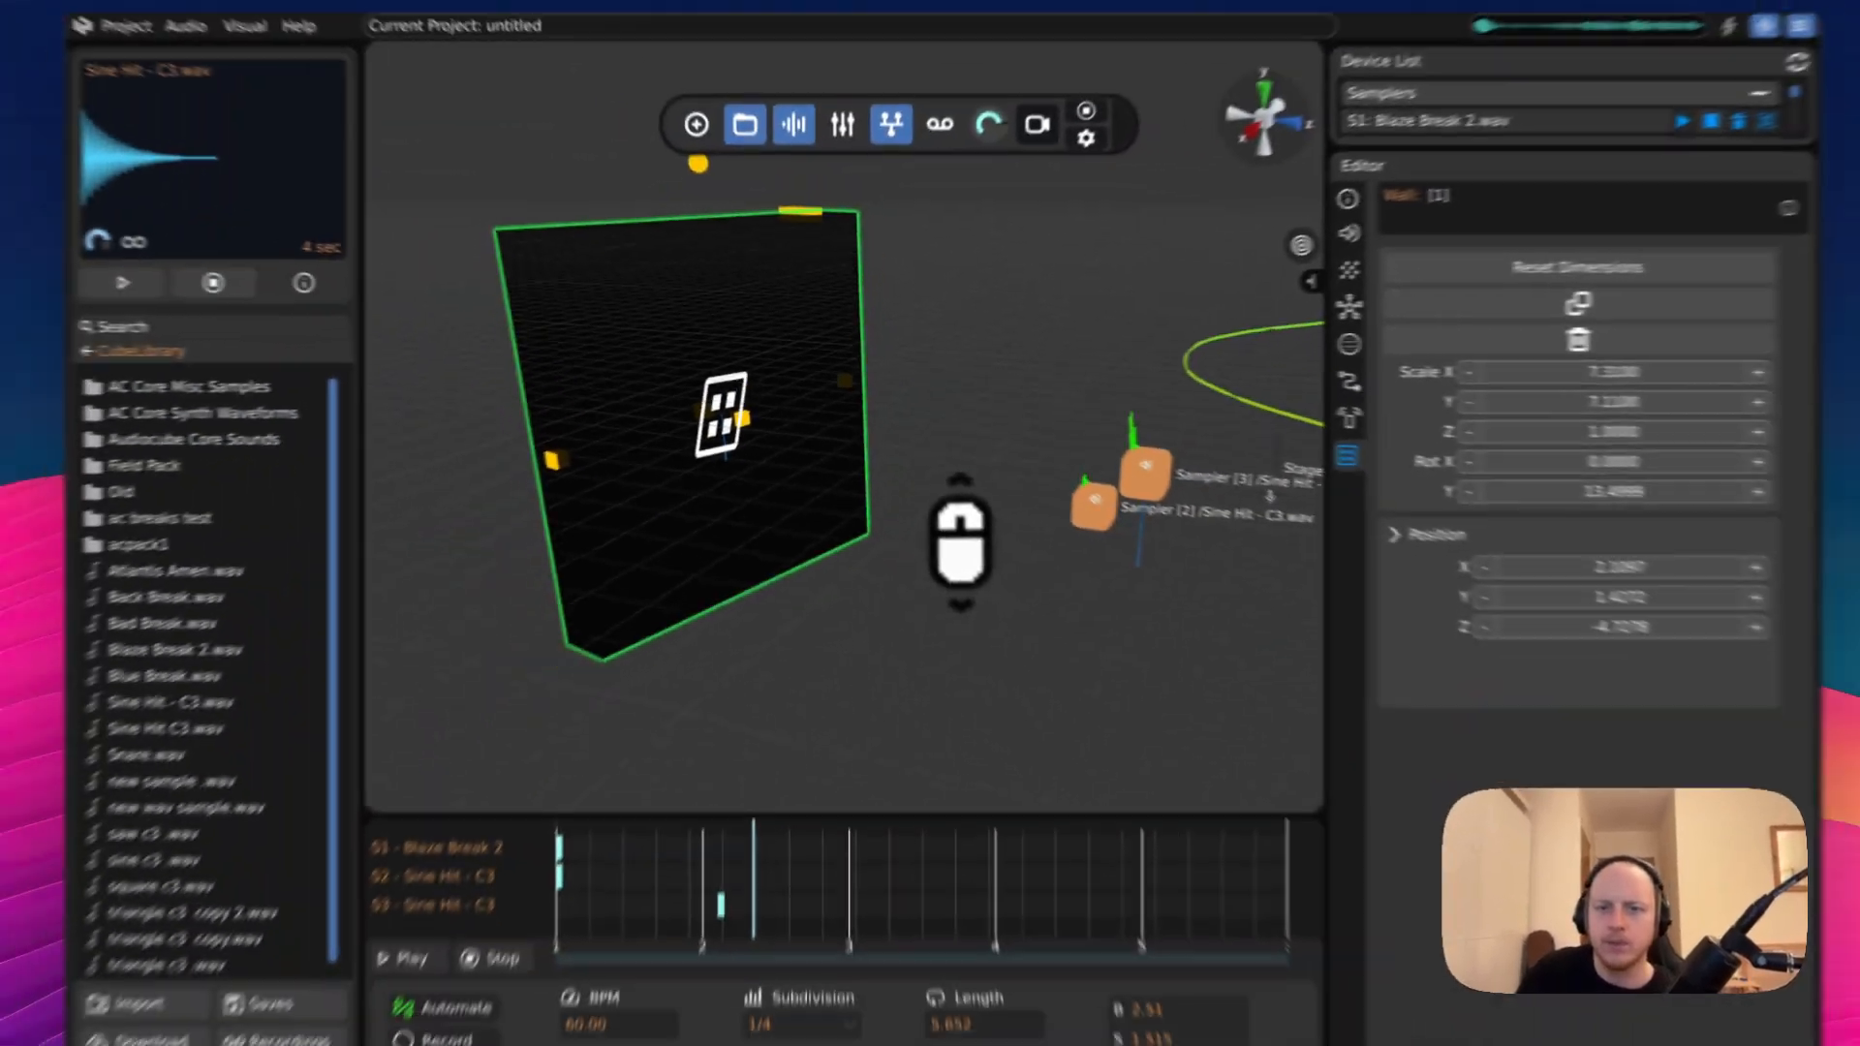
pyautogui.scroll(-3, 960, 543)
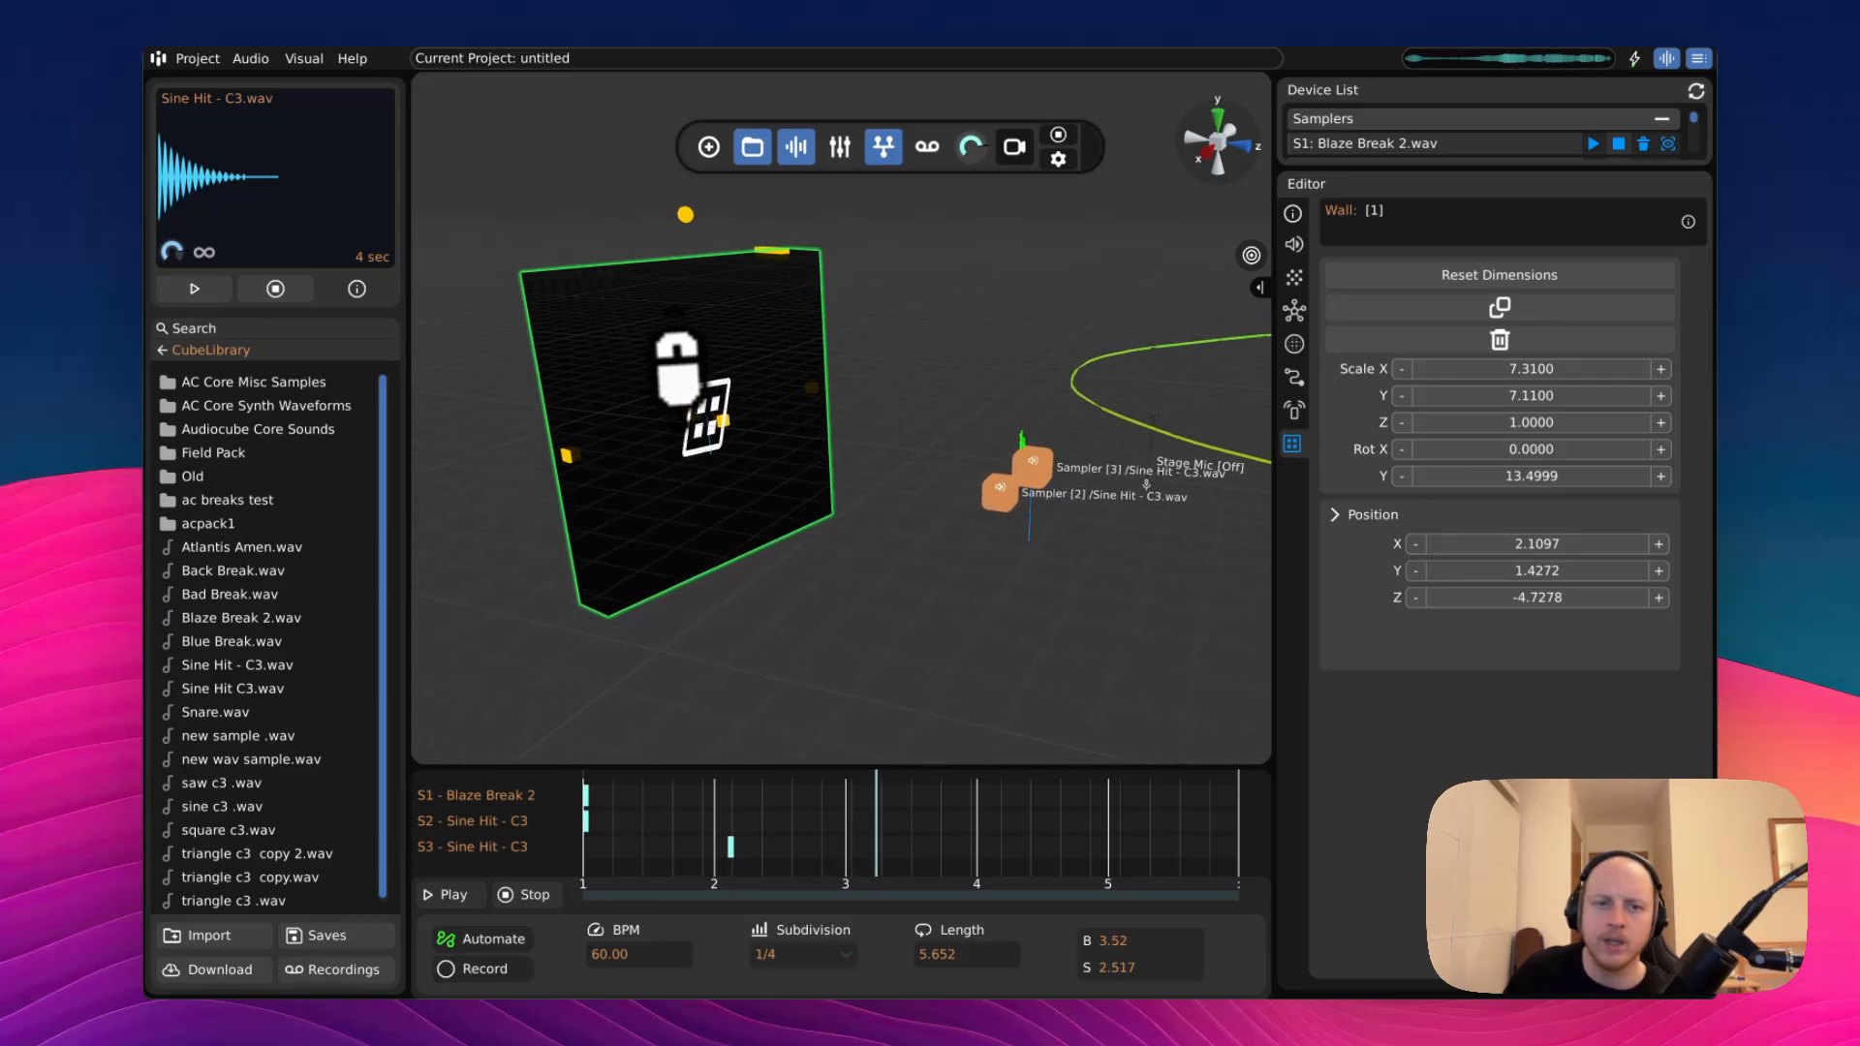
pyautogui.click(668, 363)
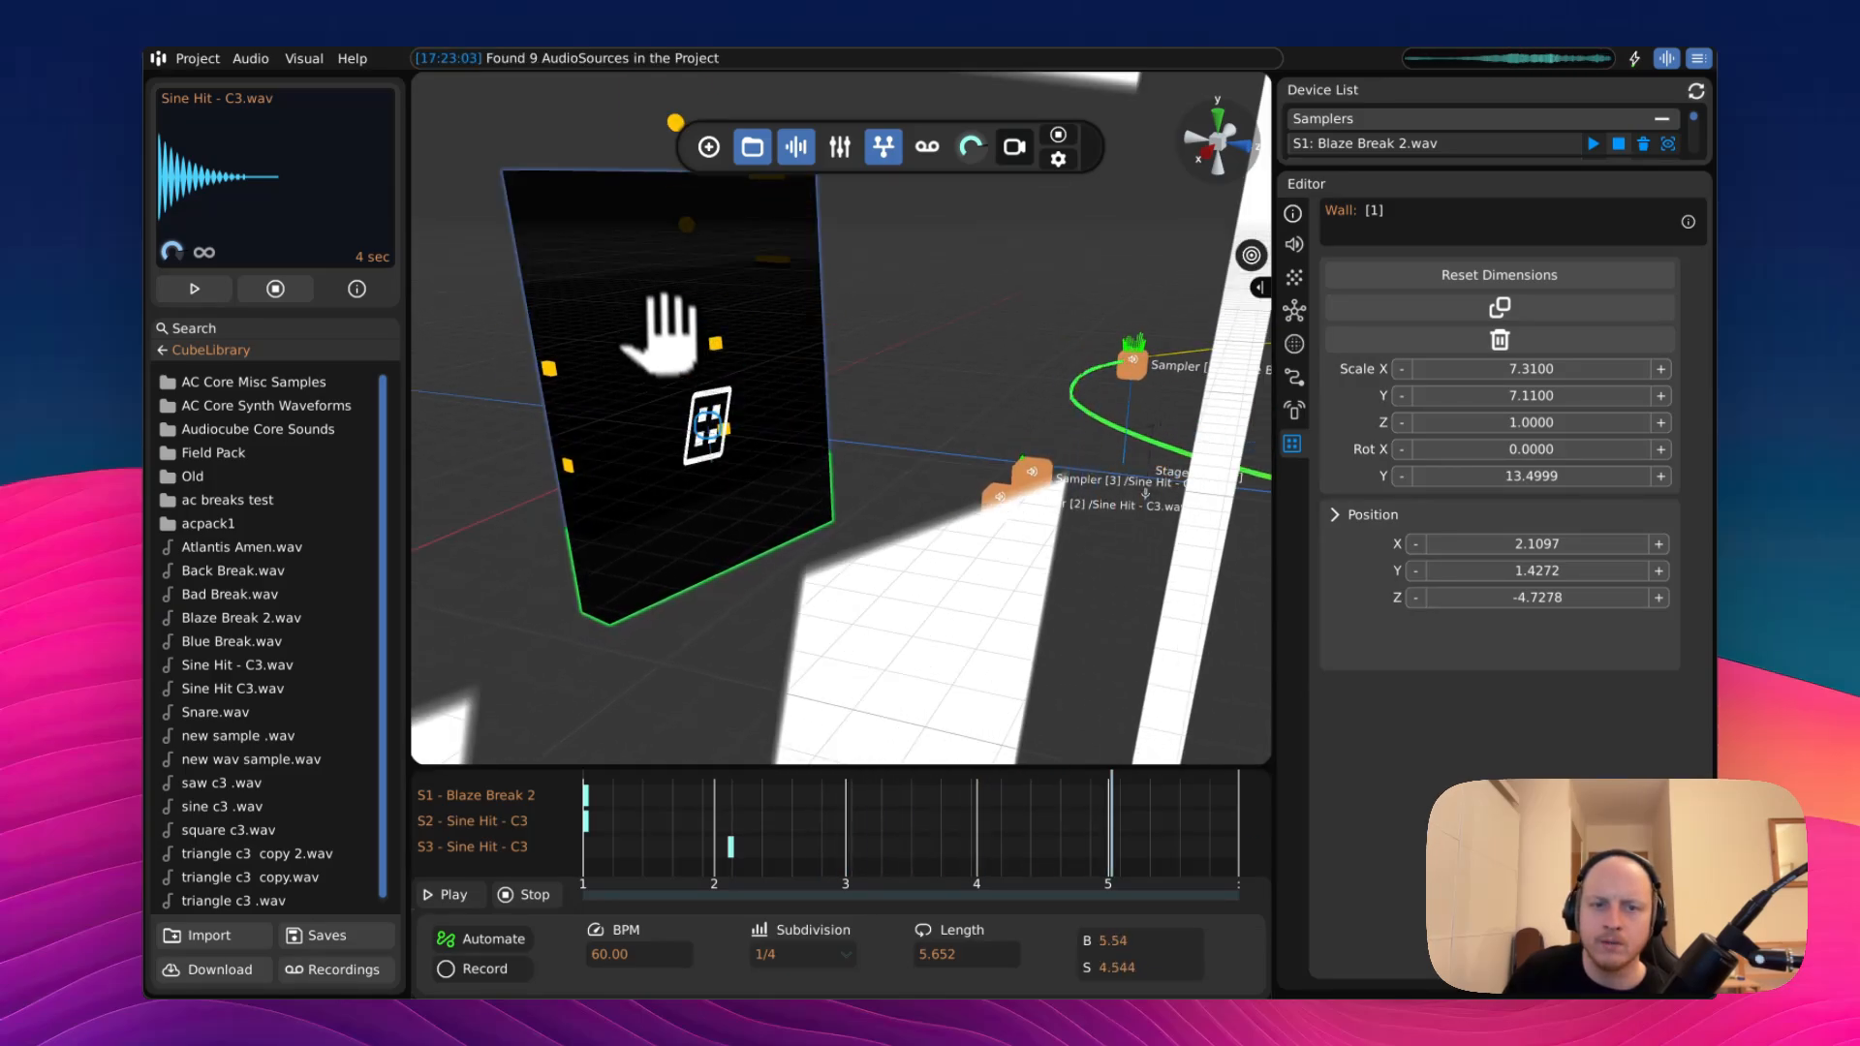
pyautogui.moveTo(860, 450); pyautogui.dragTo(850, 423)
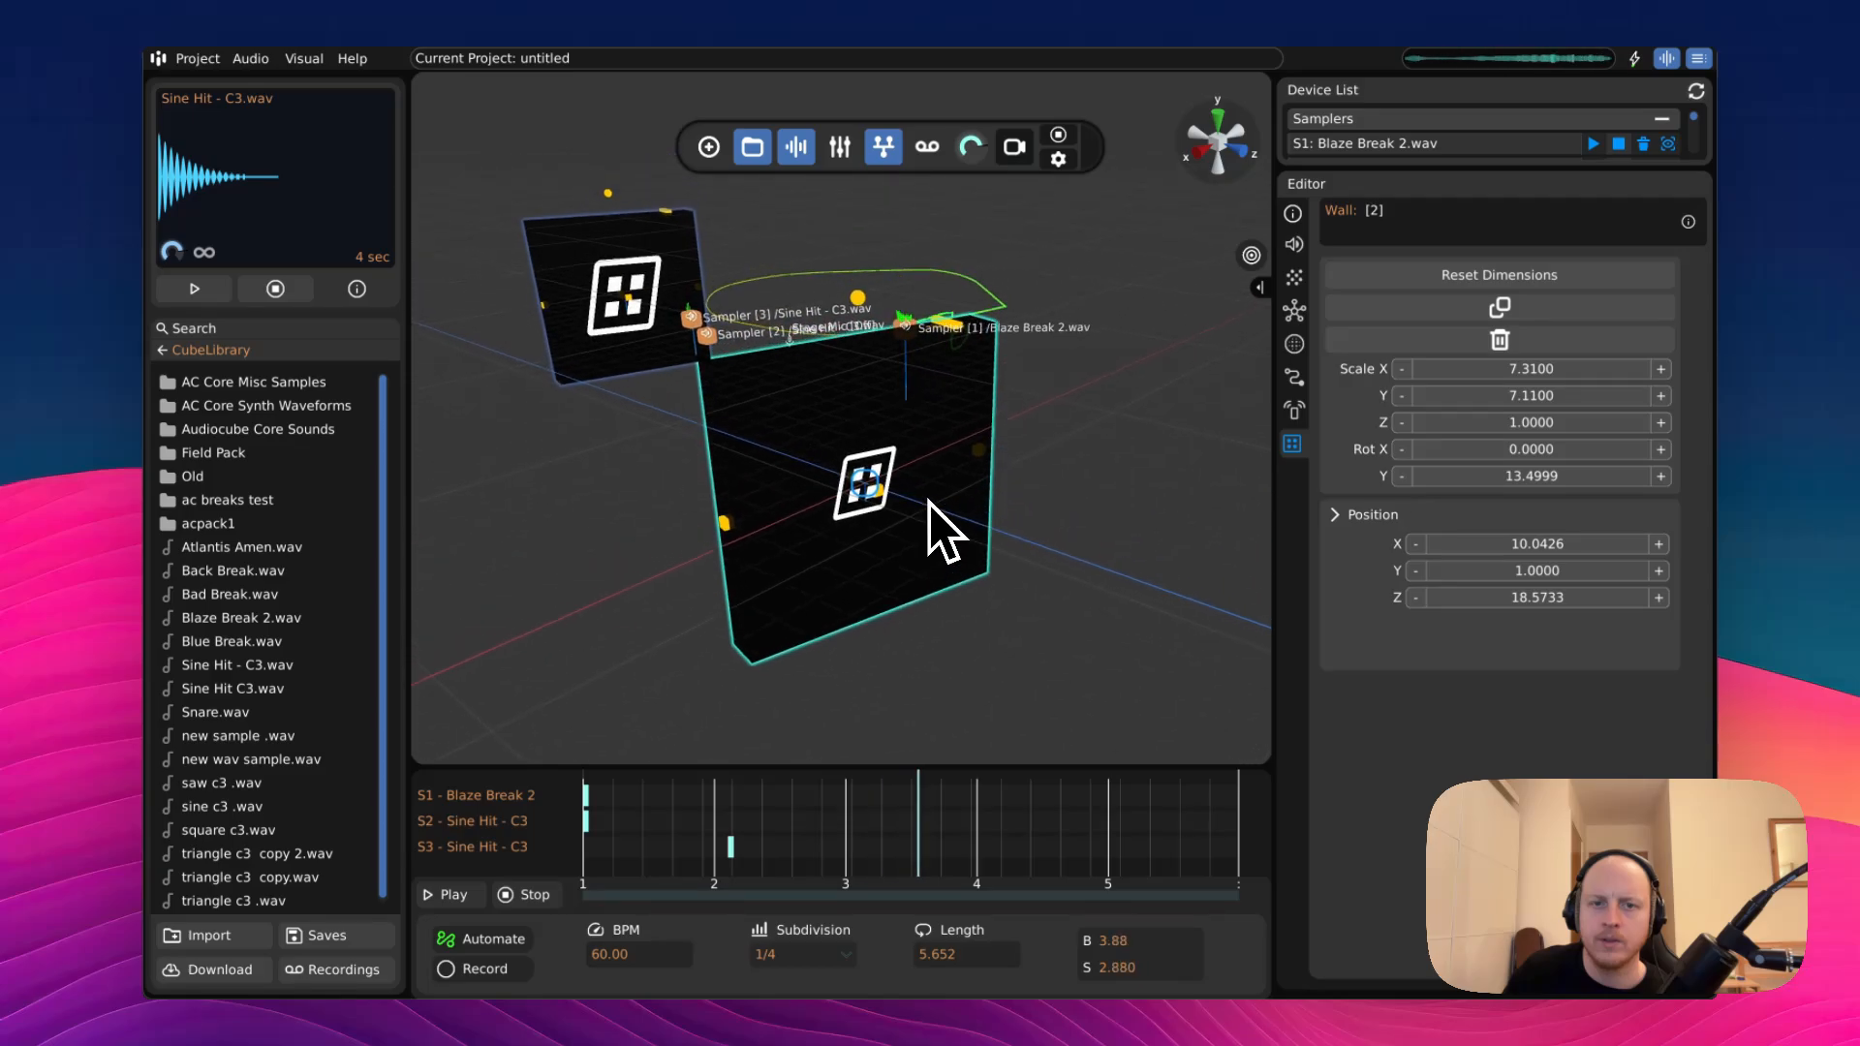
# - Move the duplicated soundwall to about X 7.8, Z 19.1 so it faces the first wall across the samplers
pyautogui.scroll(3, 954, 512)
pyautogui.scroll(-2, 954, 518)
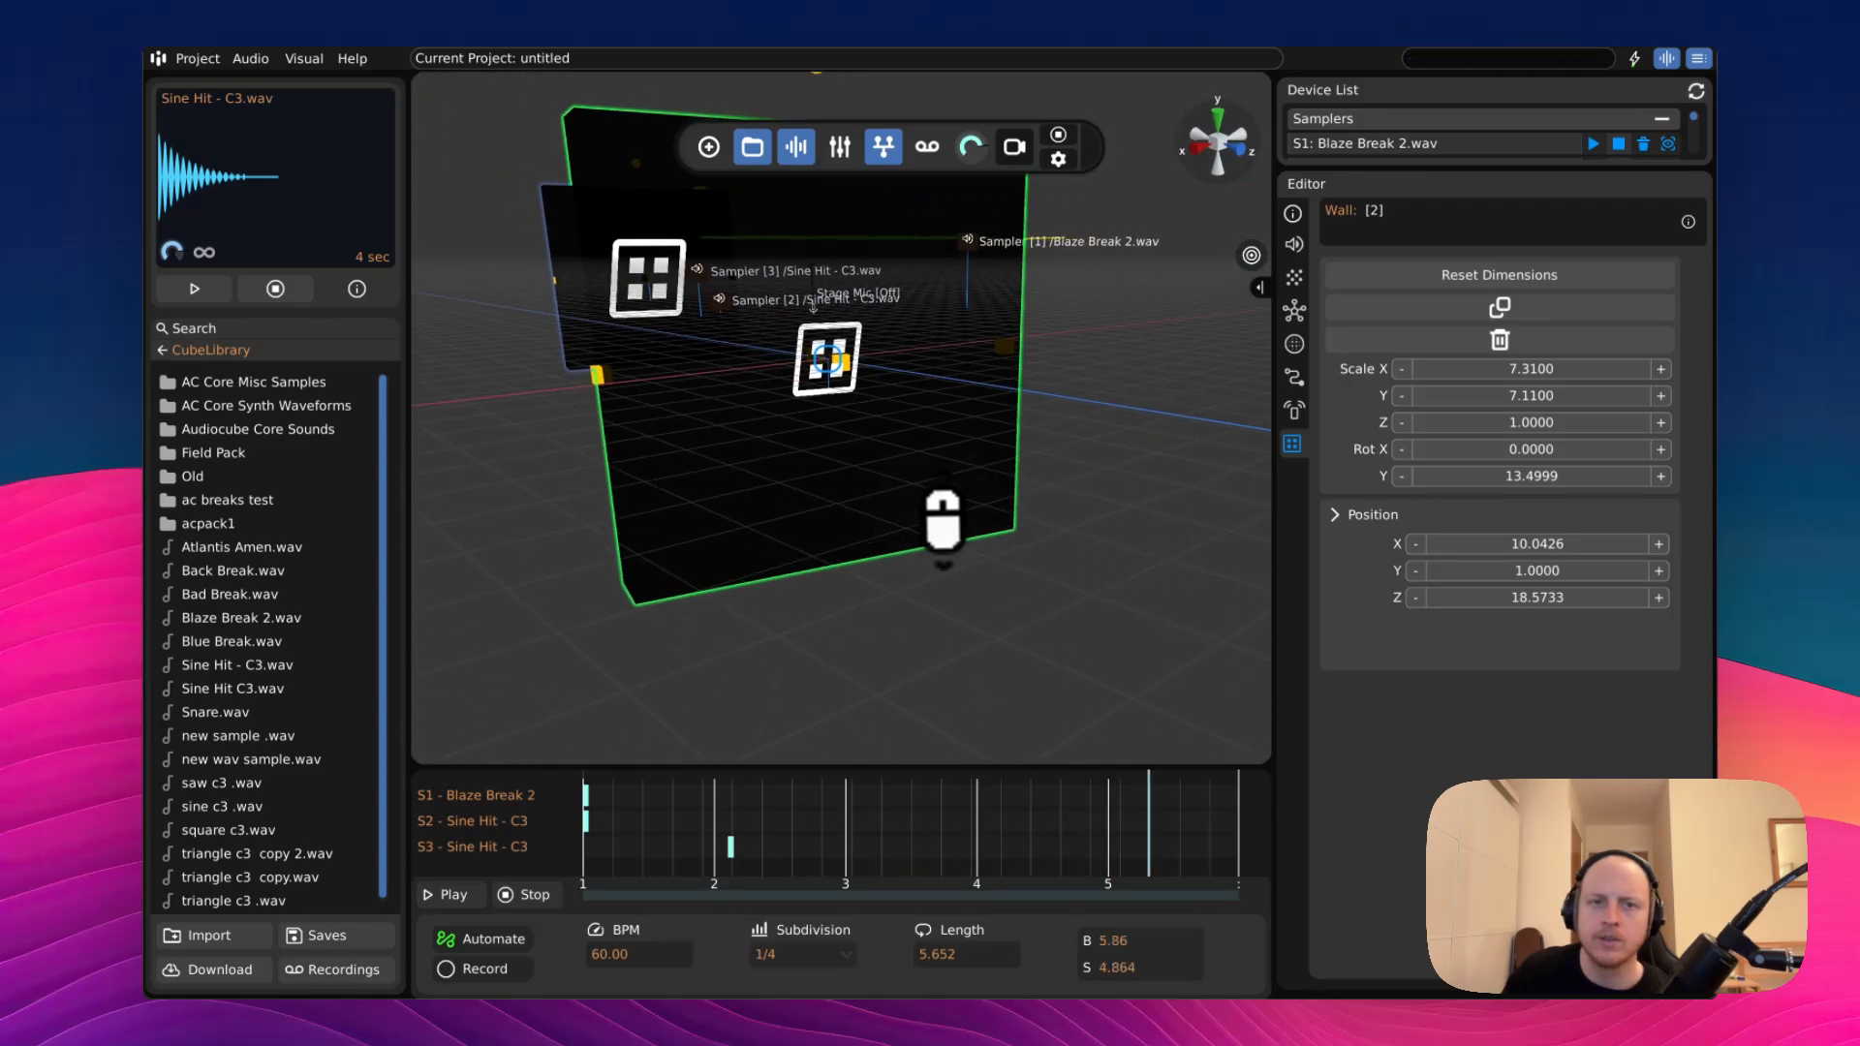
pyautogui.scroll(3, 944, 528)
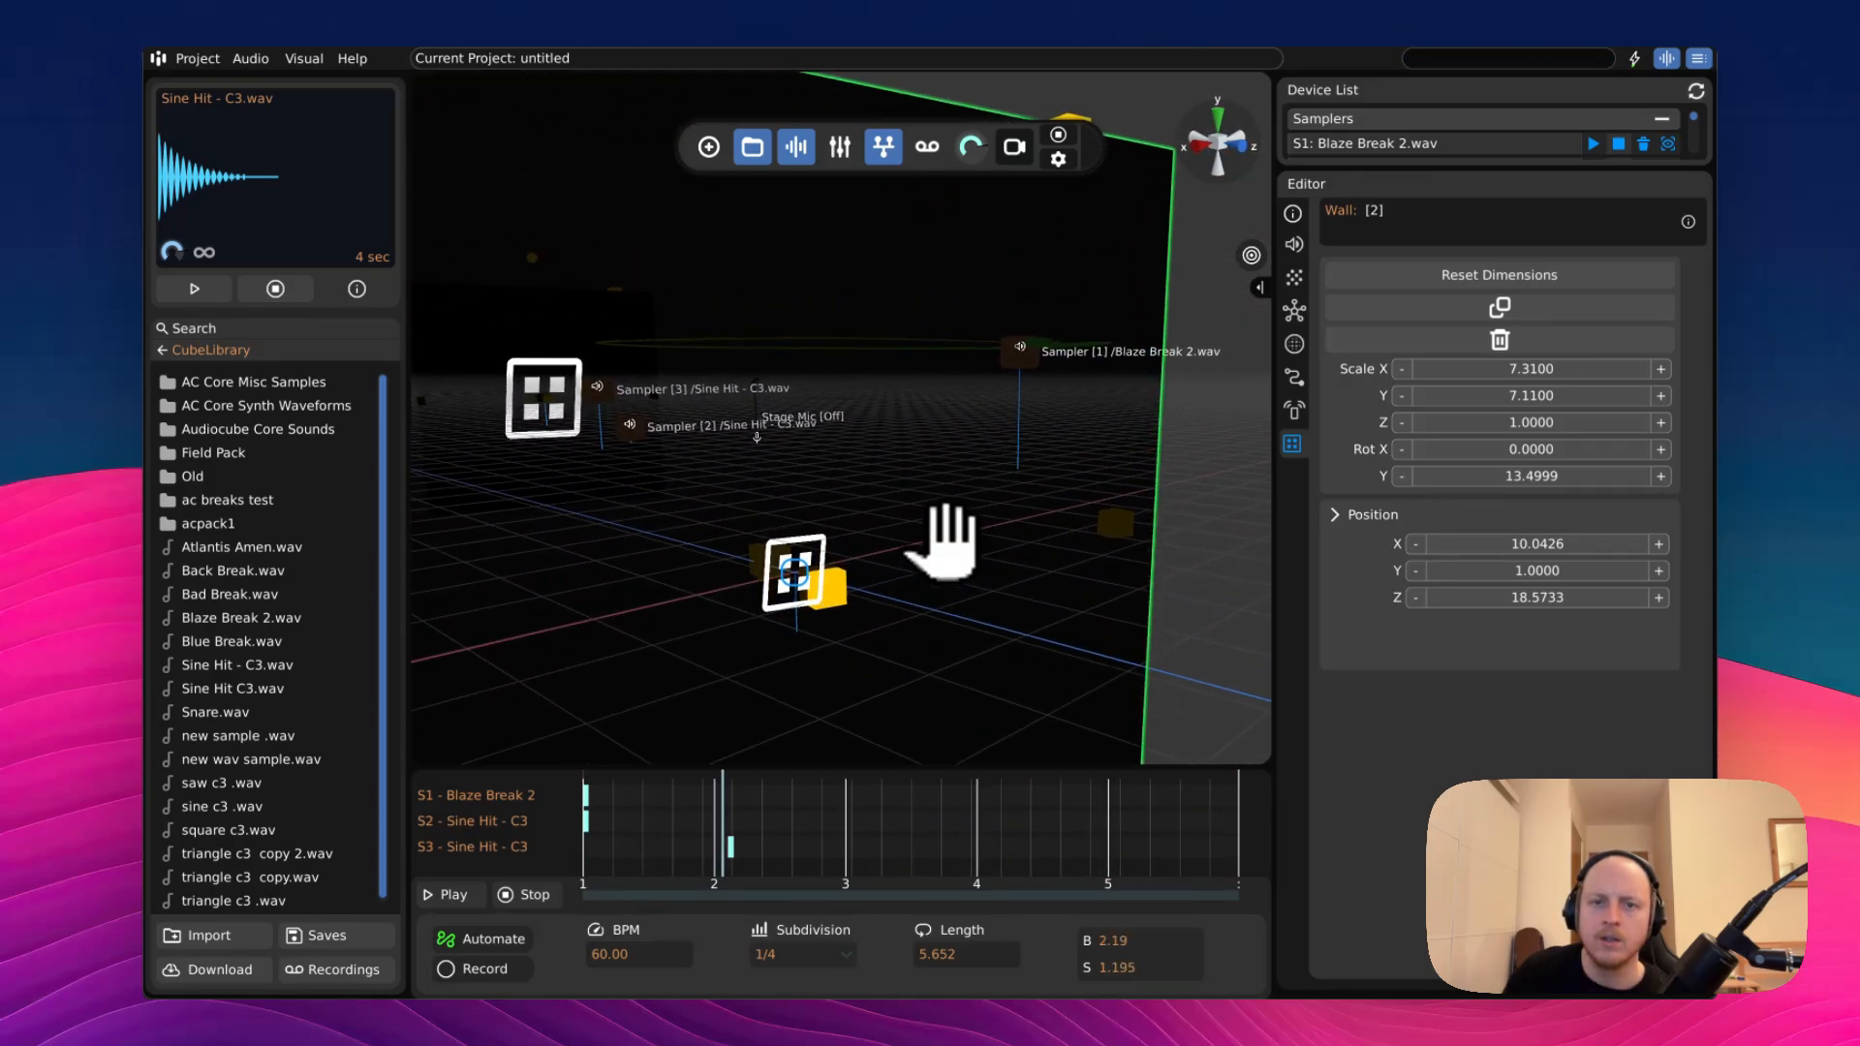
pyautogui.moveTo(942, 543)
pyautogui.mouseDown(button='middle')
pyautogui.moveTo(1008, 552)
pyautogui.moveTo(757, 513)
pyautogui.moveTo(951, 543)
pyautogui.mouseUp(button='middle')
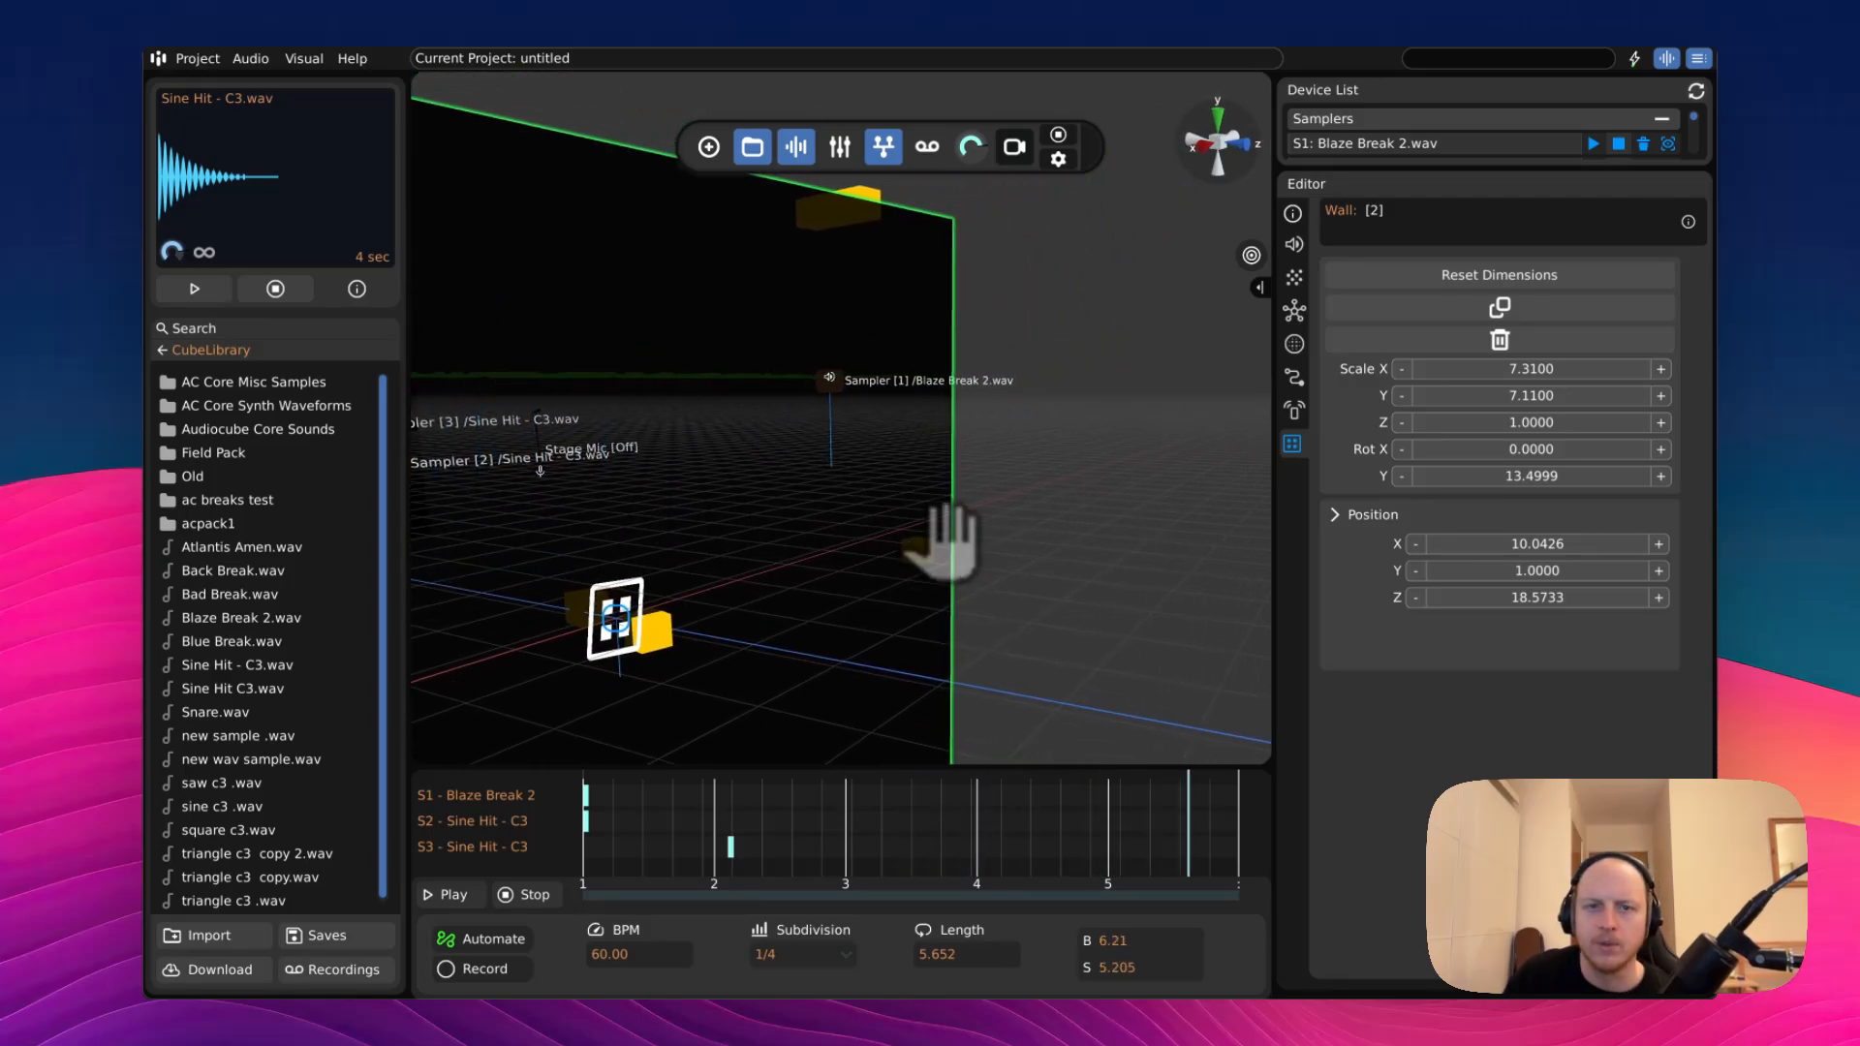
pyautogui.moveTo(951, 544); pyautogui.dragTo(946, 540, button='middle')
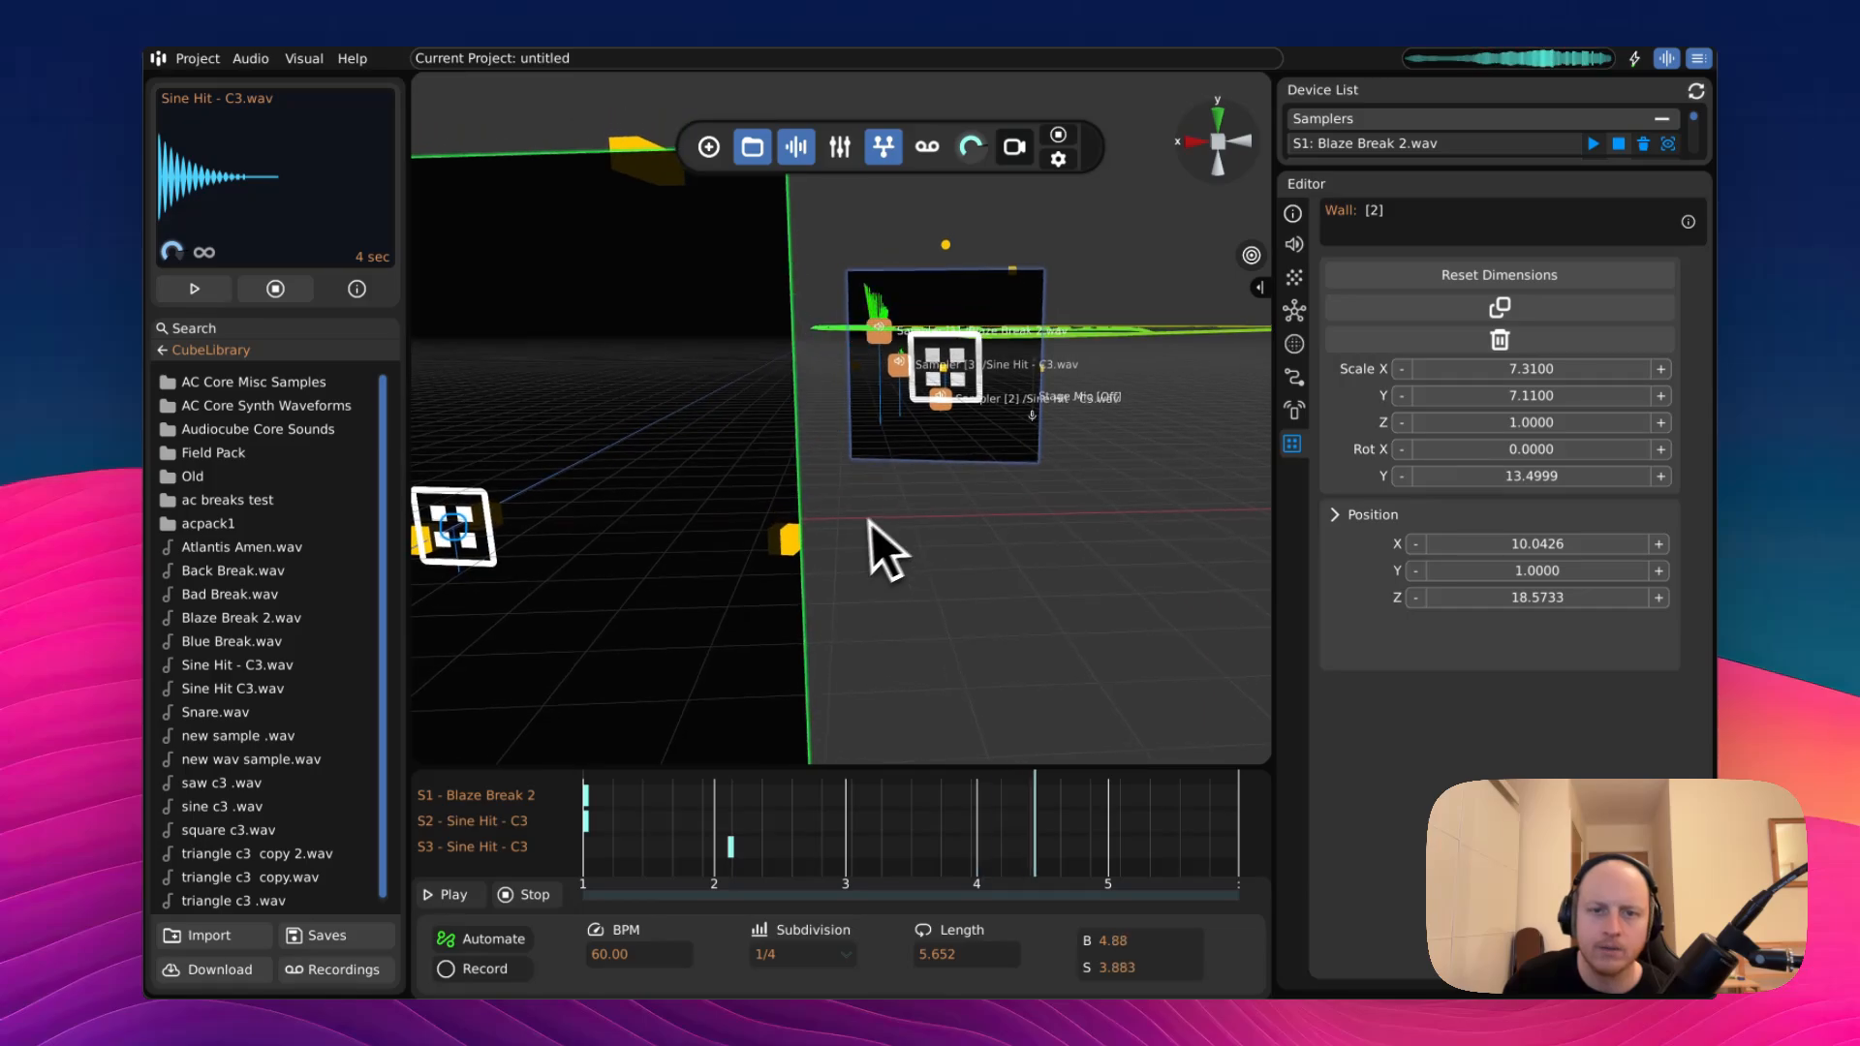
pyautogui.moveTo(791, 540); pyautogui.dragTo(623, 491)
pyautogui.press('a')
pyautogui.moveTo(623, 491); pyautogui.dragTo(943, 532, button='middle')
pyautogui.scroll(2, 892, 496)
pyautogui.scroll(1, 891, 496)
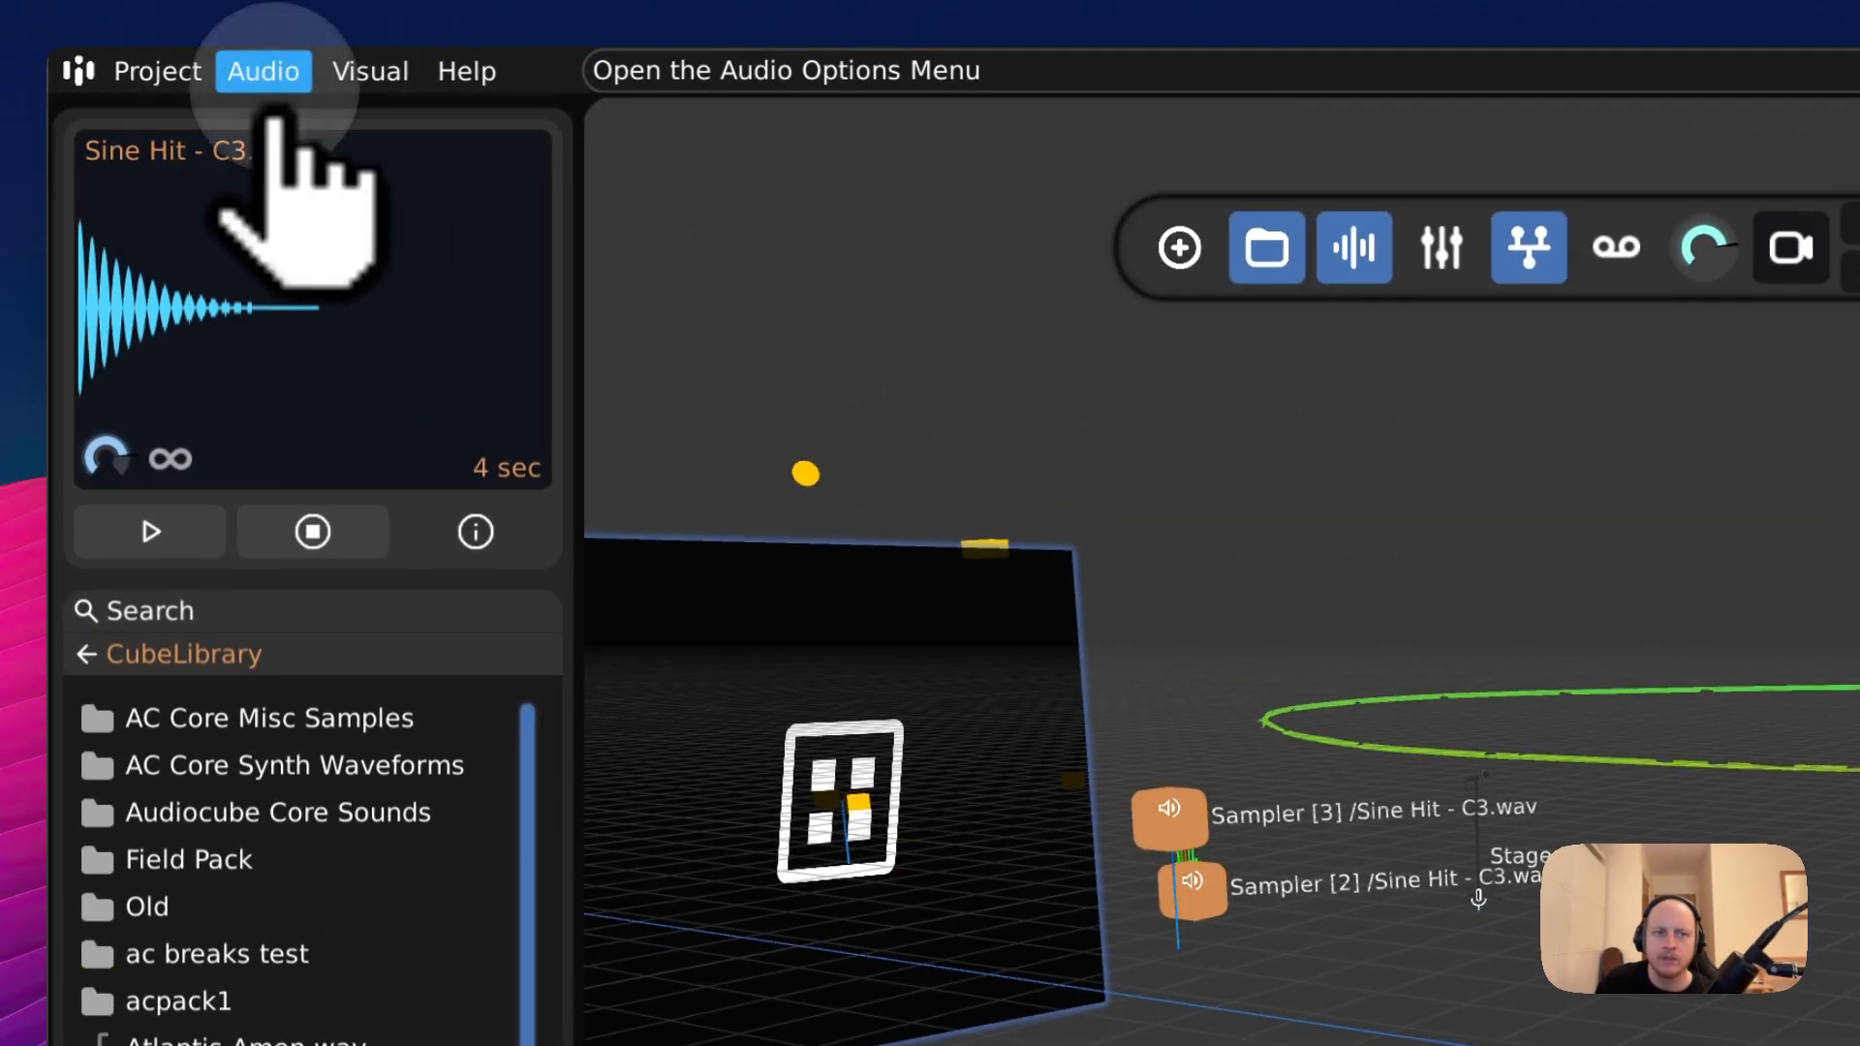
# - Turn on the Spatial Acoustics visualization and inspect the sound rays between the samplers and the two soundwalls
pyautogui.click(260, 68)
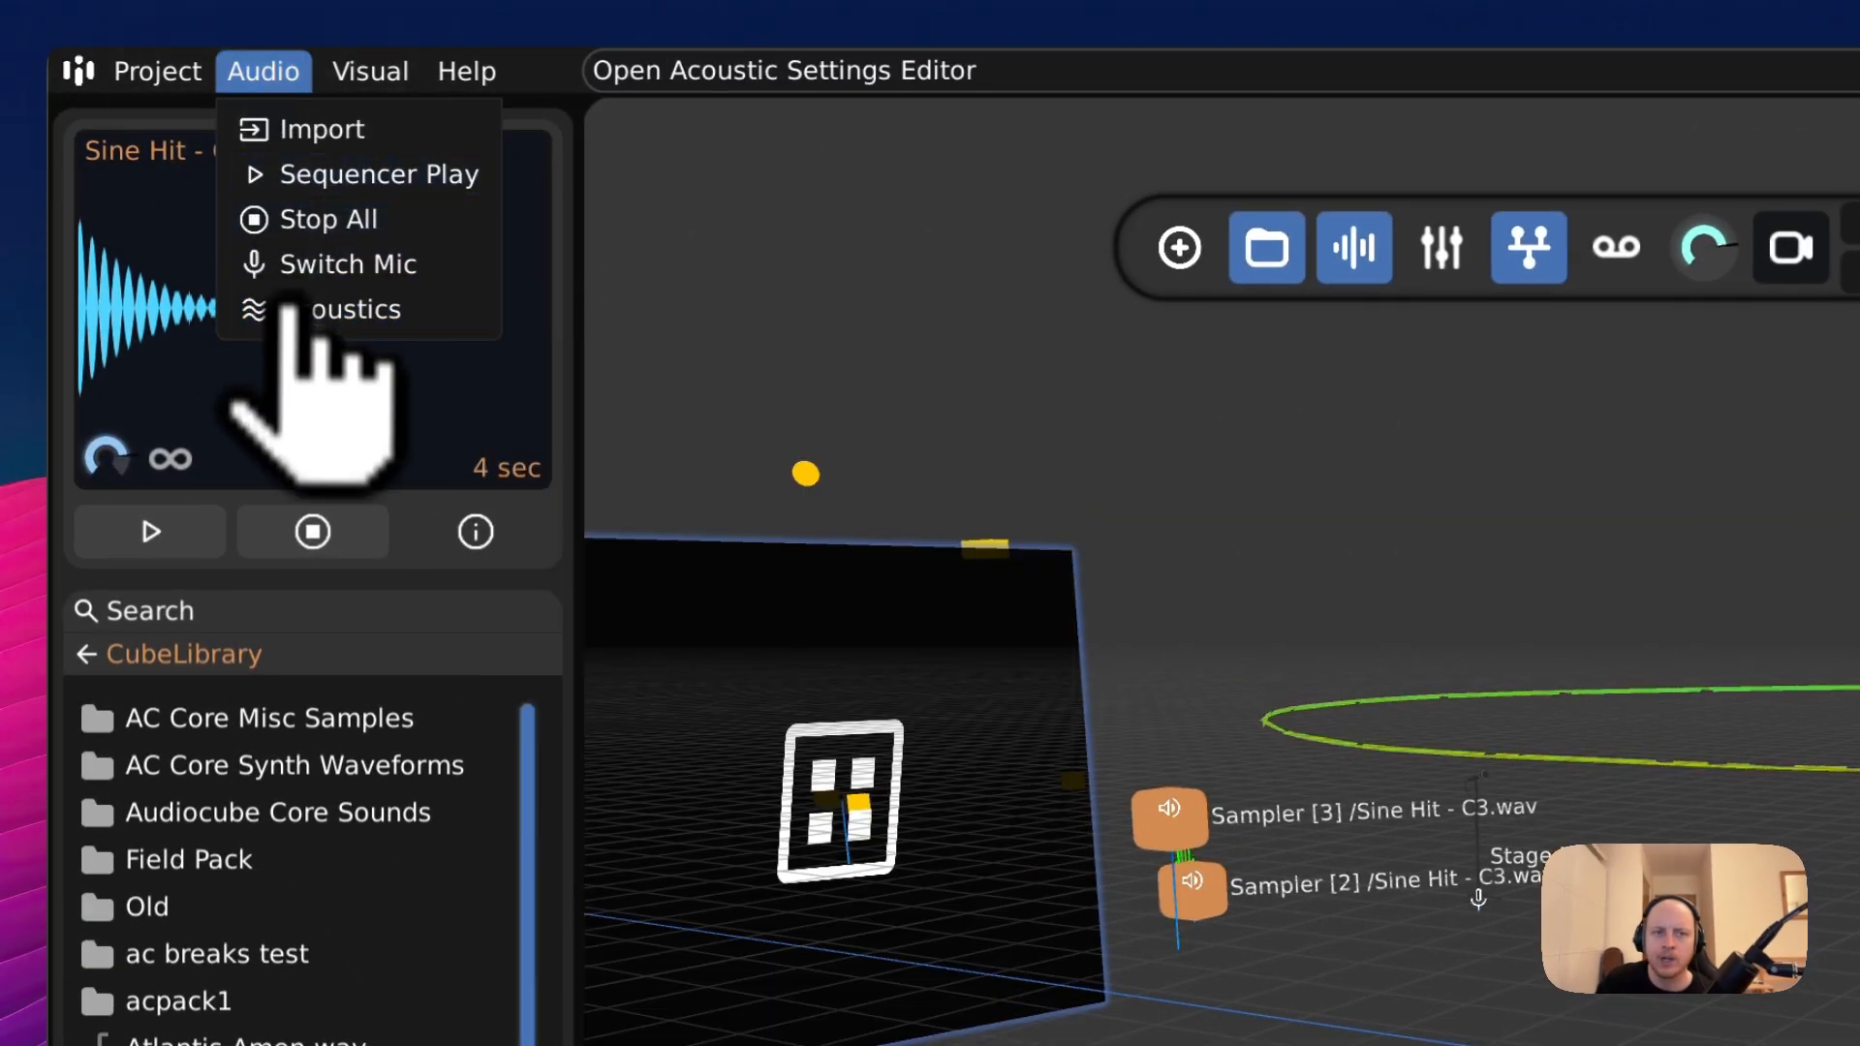
pyautogui.moveTo(325, 276)
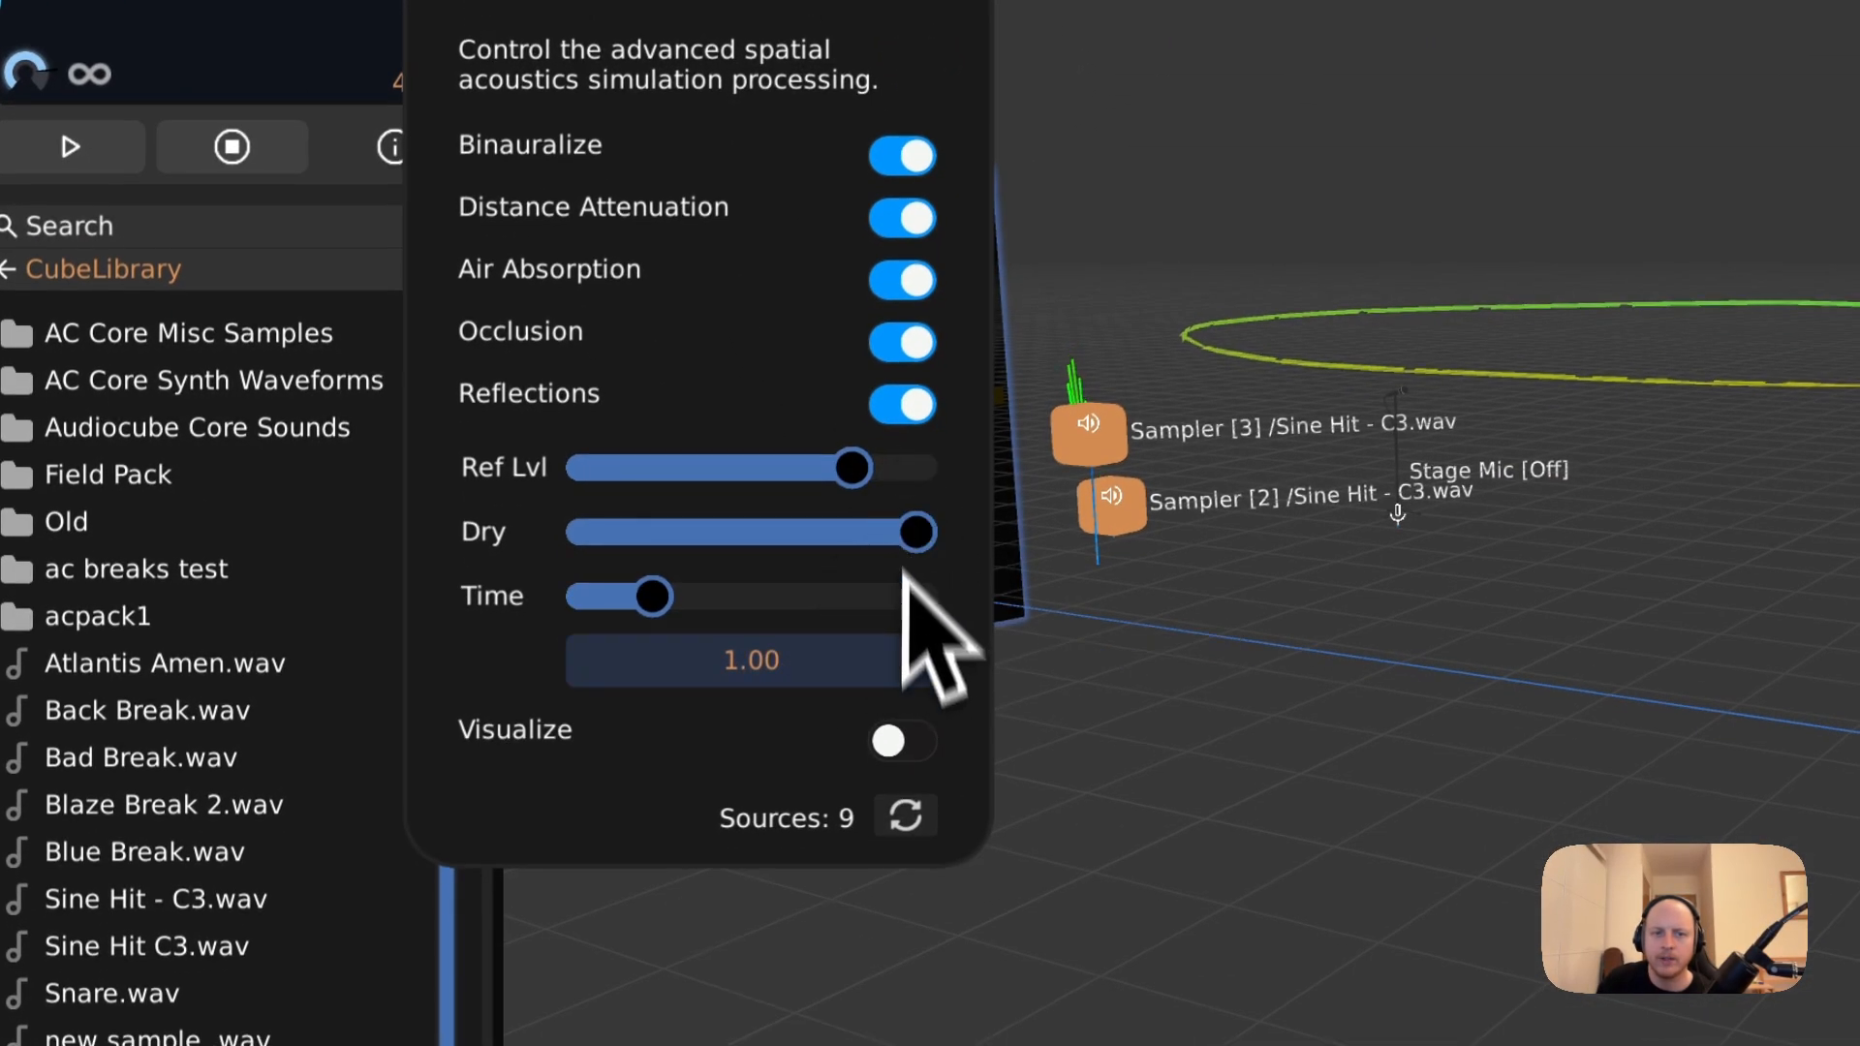
pyautogui.click(904, 748)
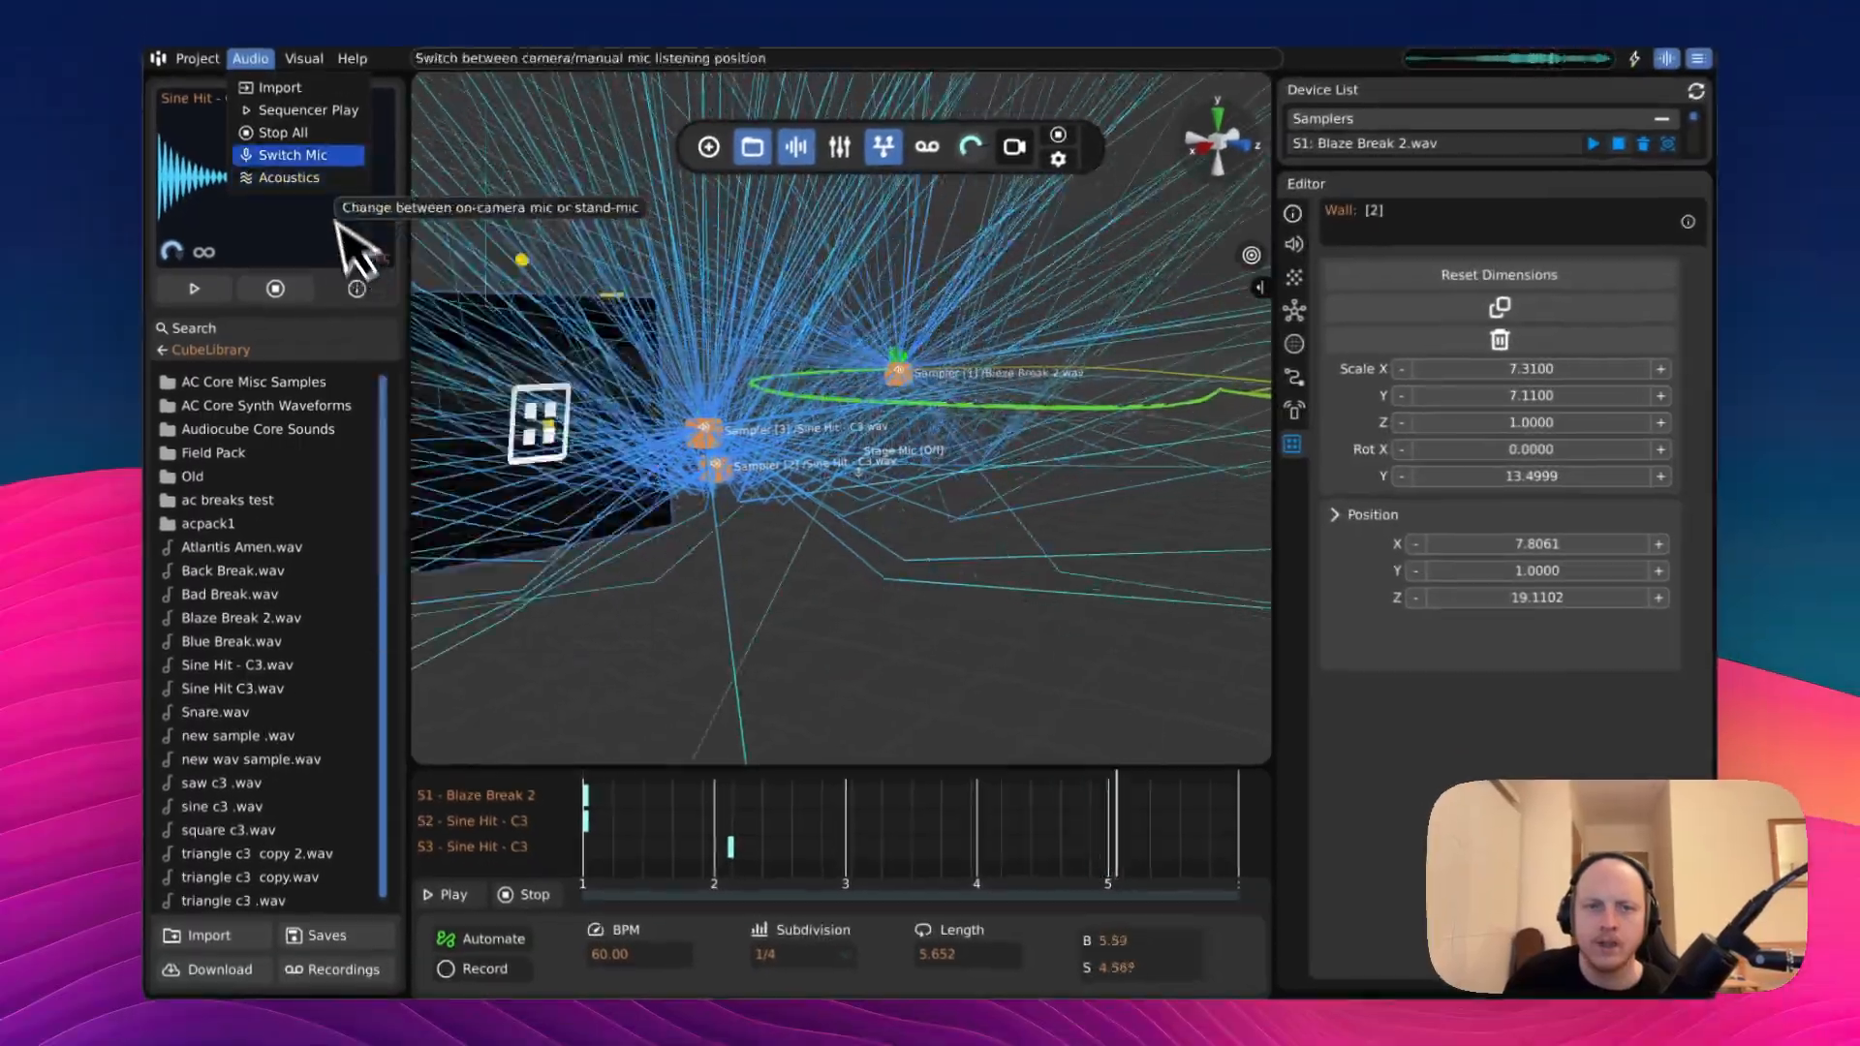
pyautogui.moveTo(543, 194); pyautogui.dragTo(845, 447, button='middle')
pyautogui.scroll(-4, 941, 504)
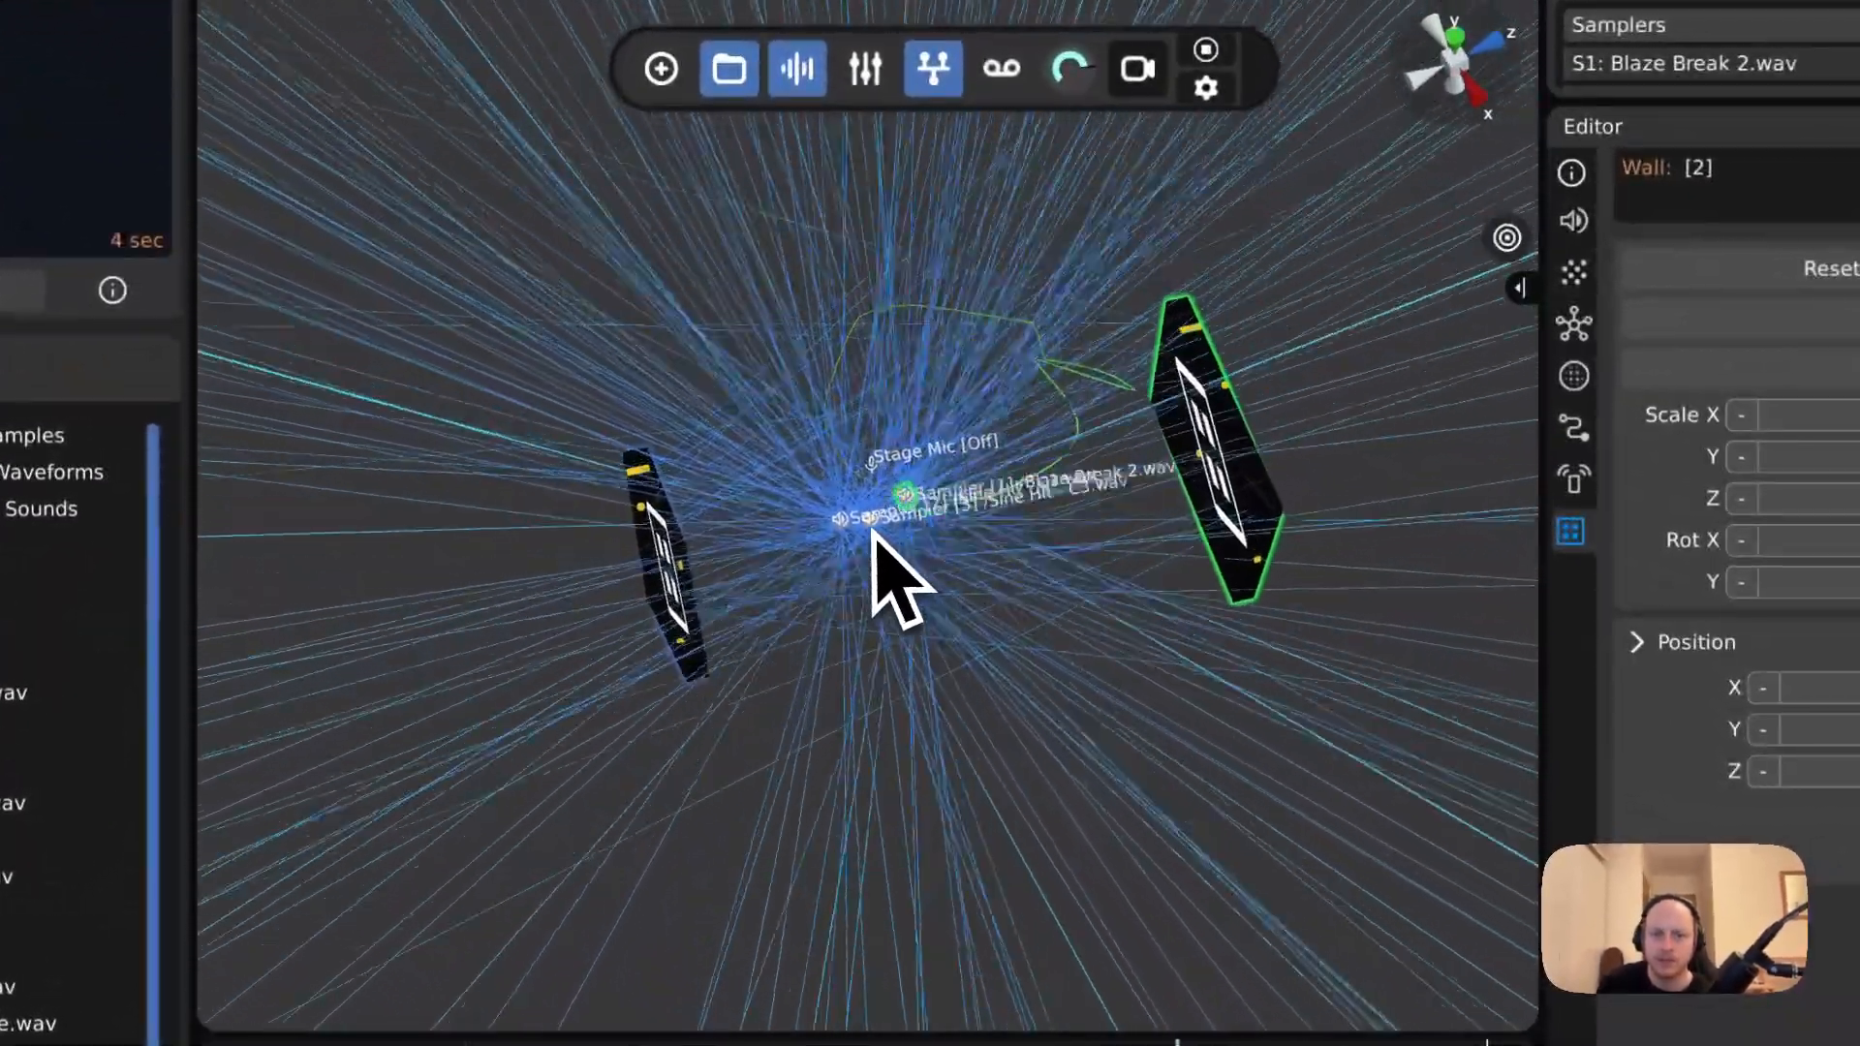
pyautogui.moveTo(872, 533); pyautogui.dragTo(1009, 636, button='middle')
pyautogui.scroll(5, 876, 618)
pyautogui.scroll(5, 1018, 651)
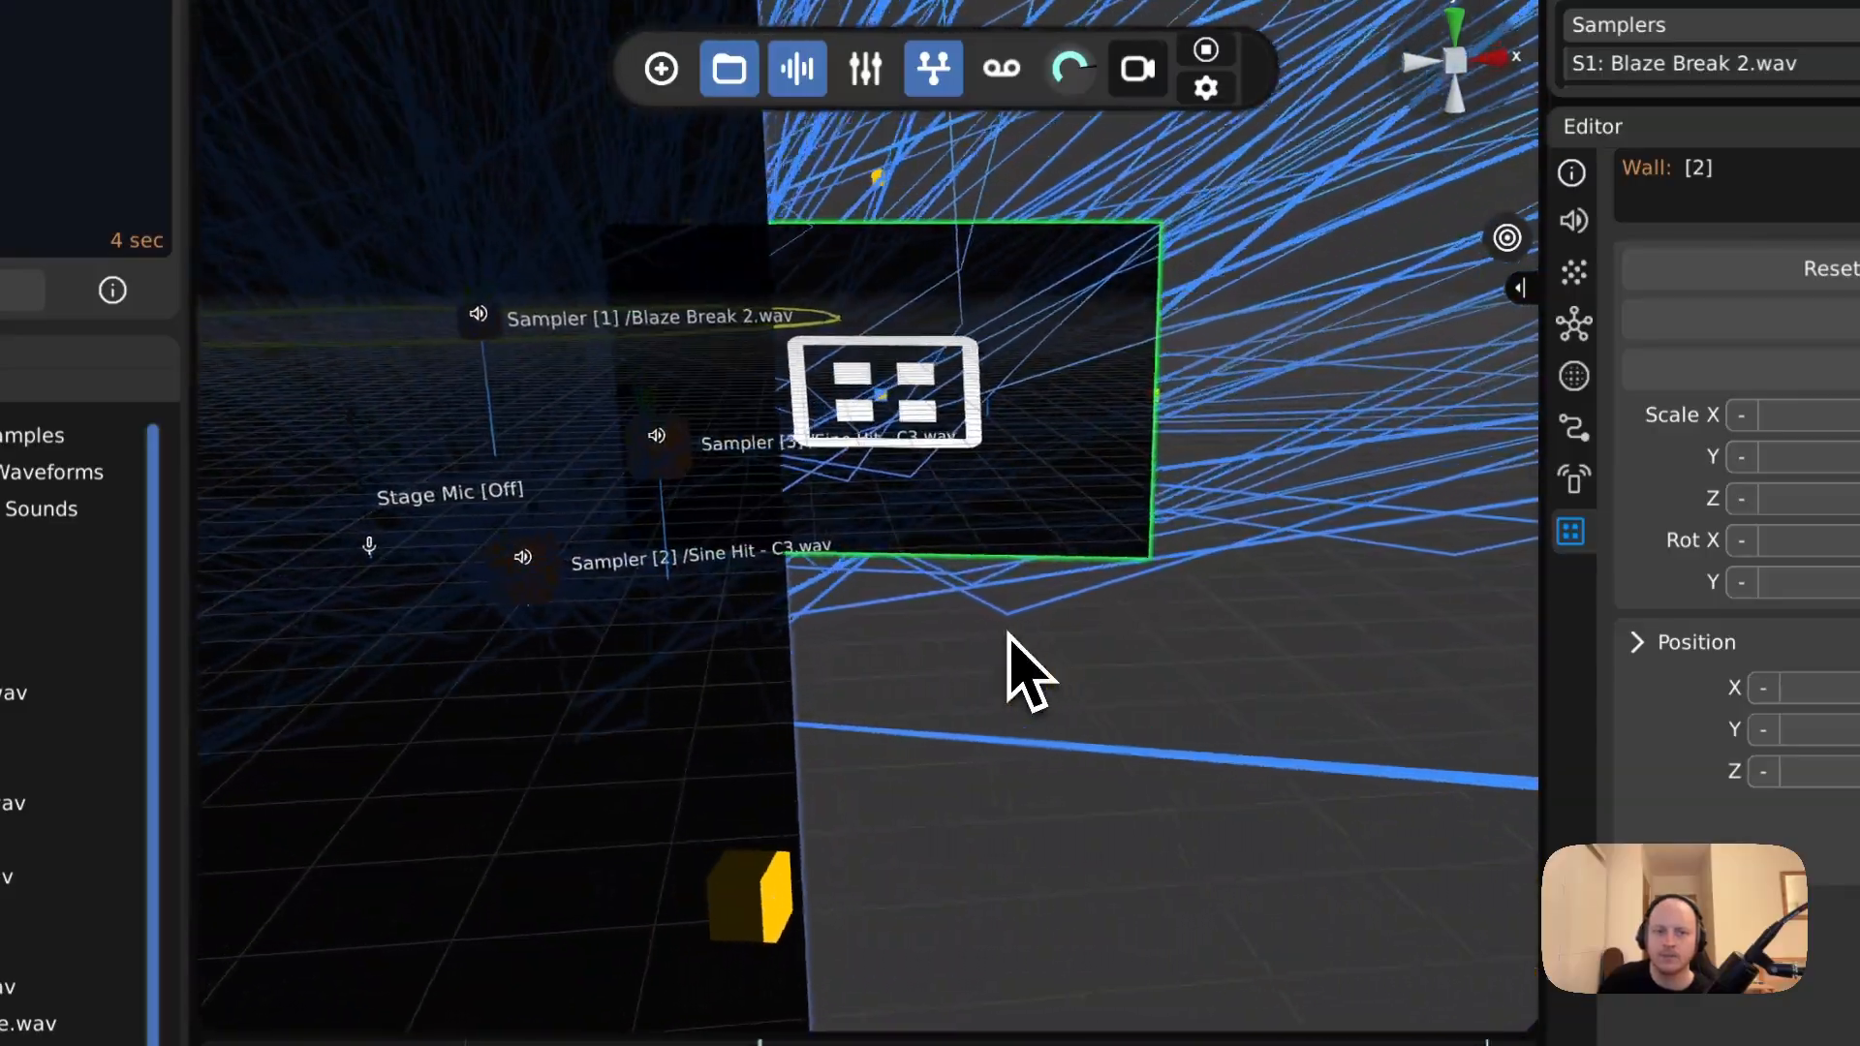
# - Select the front Sine Hit - C3 sampler and set its distortion to 0.259 and echo to 0.712 dB
pyautogui.moveTo(1077, 547); pyautogui.dragTo(1010, 633, button='middle')
pyautogui.click(997, 641)
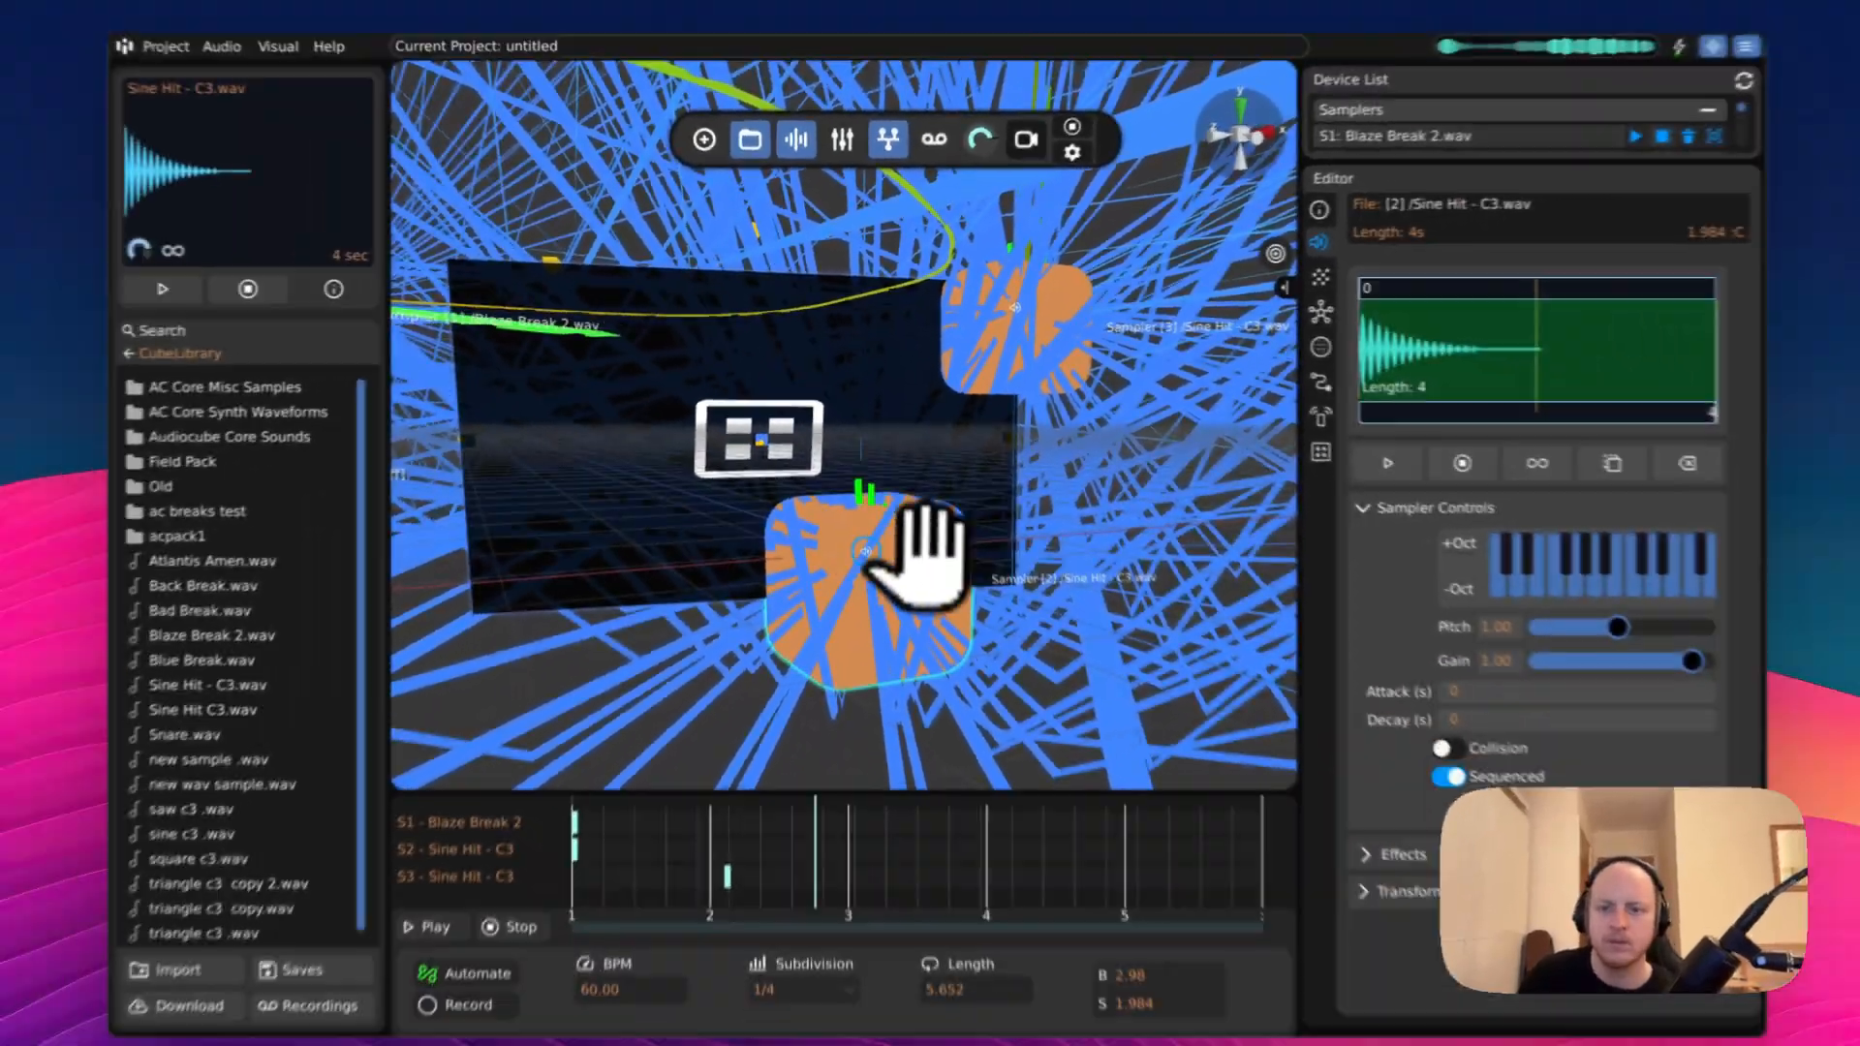
pyautogui.click(1334, 826)
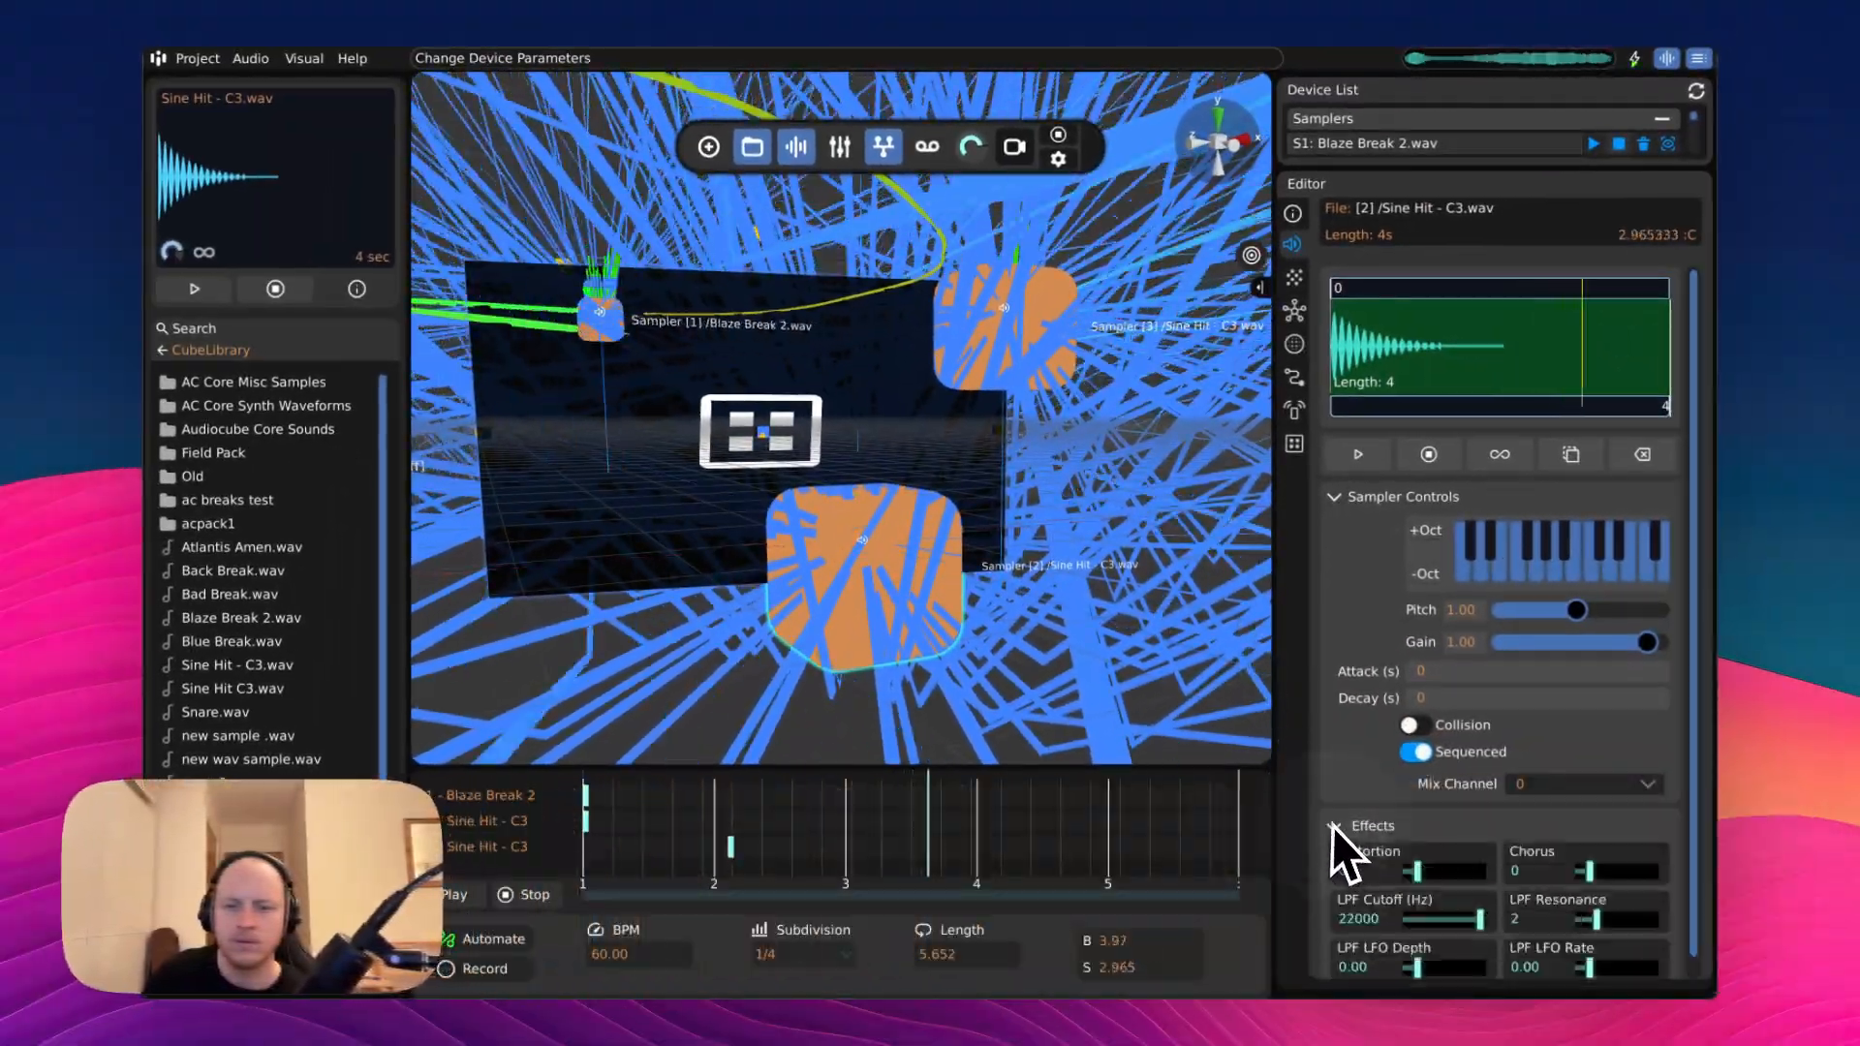
pyautogui.moveTo(1416, 872); pyautogui.dragTo(1439, 878)
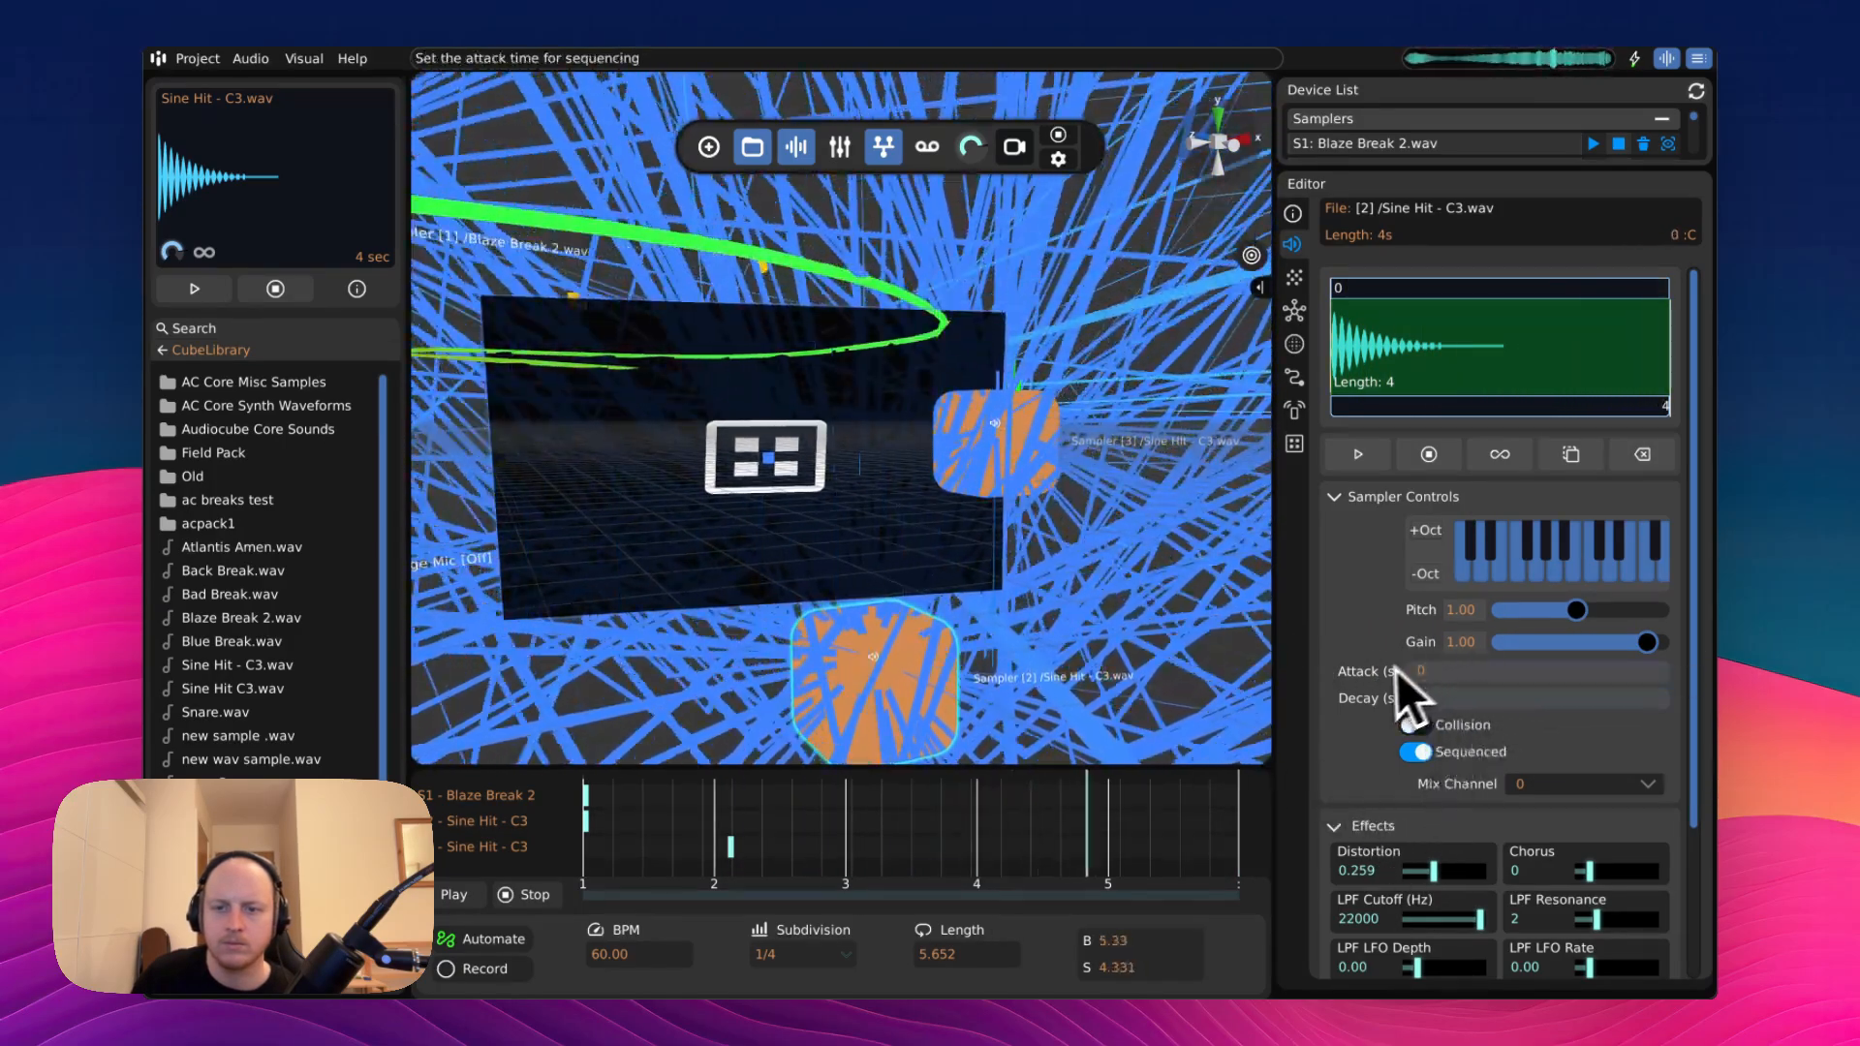
pyautogui.scroll(-4, 1395, 491)
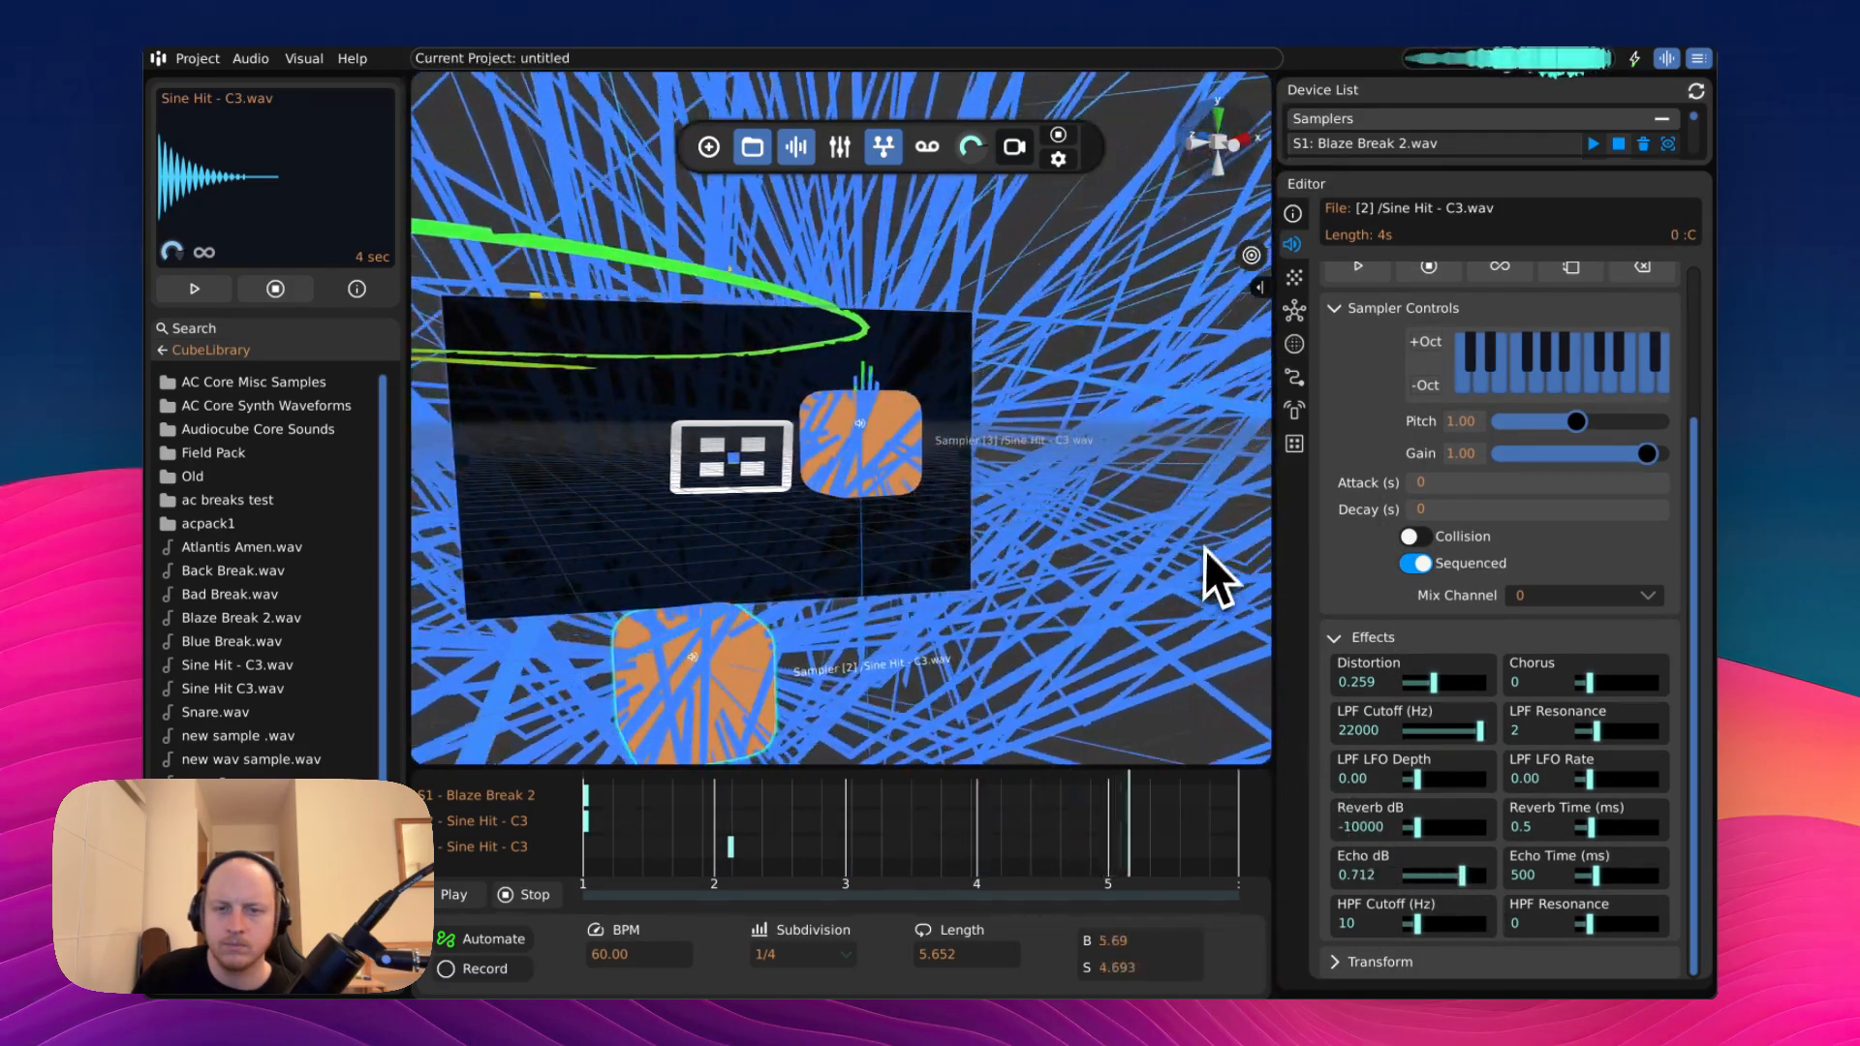
# - Record about 24 seconds of the audio output while moving the camera through the scene around the samplers and soundwalls
pyautogui.moveTo(1154, 492); pyautogui.dragTo(863, 485, button='right')
pyautogui.press('s')
pyautogui.click(250, 58)
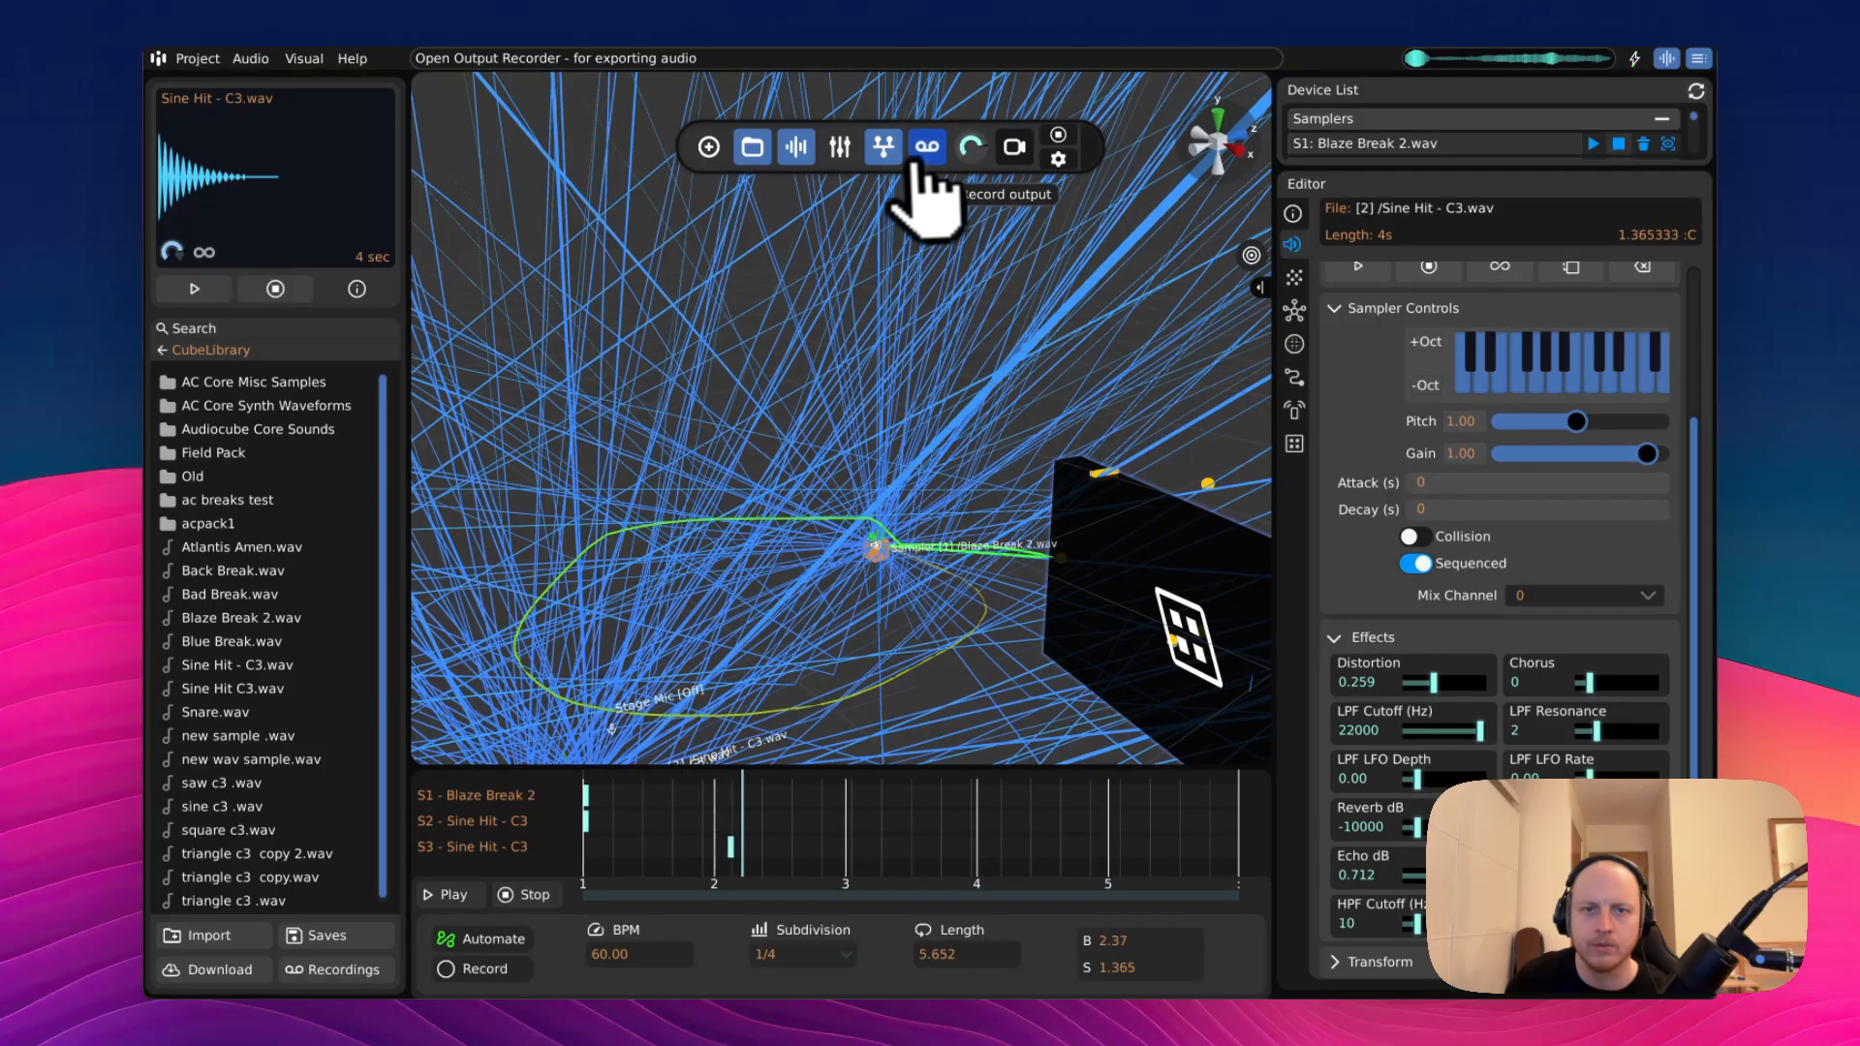
pyautogui.click(790, 215)
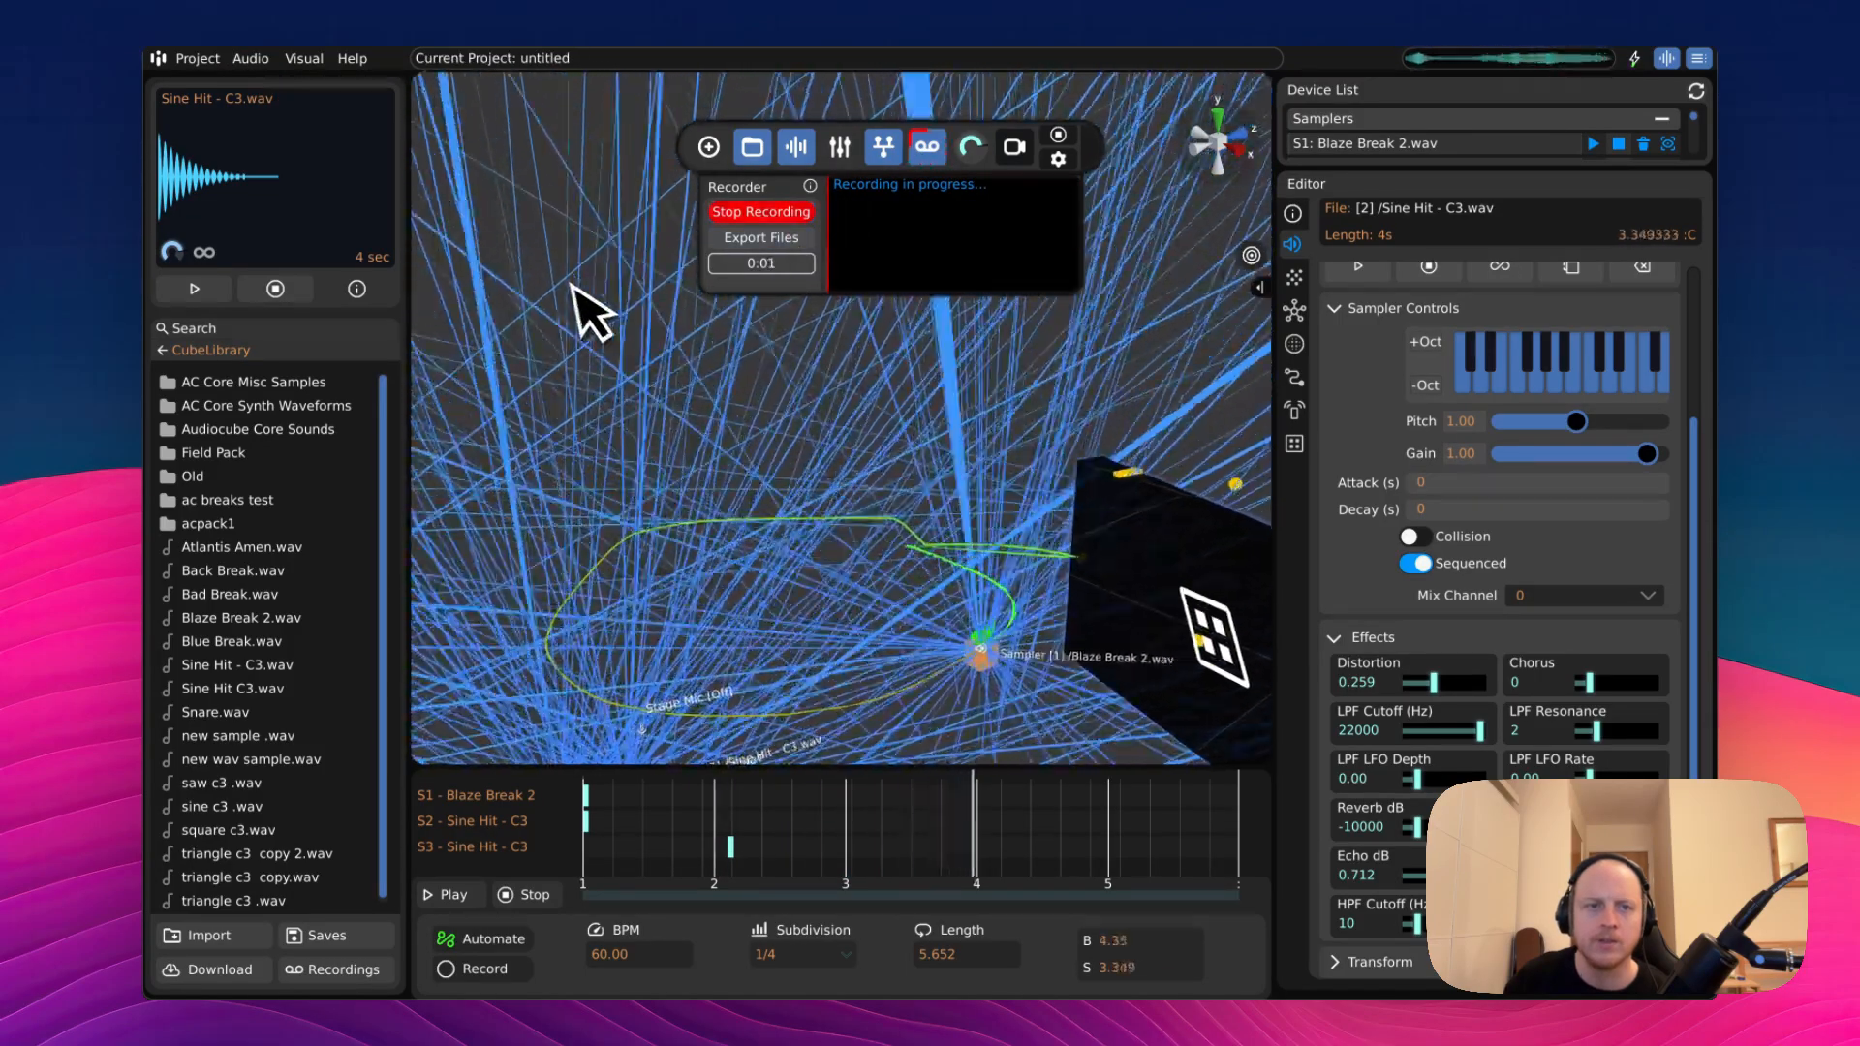
pyautogui.scroll(5, 932, 509)
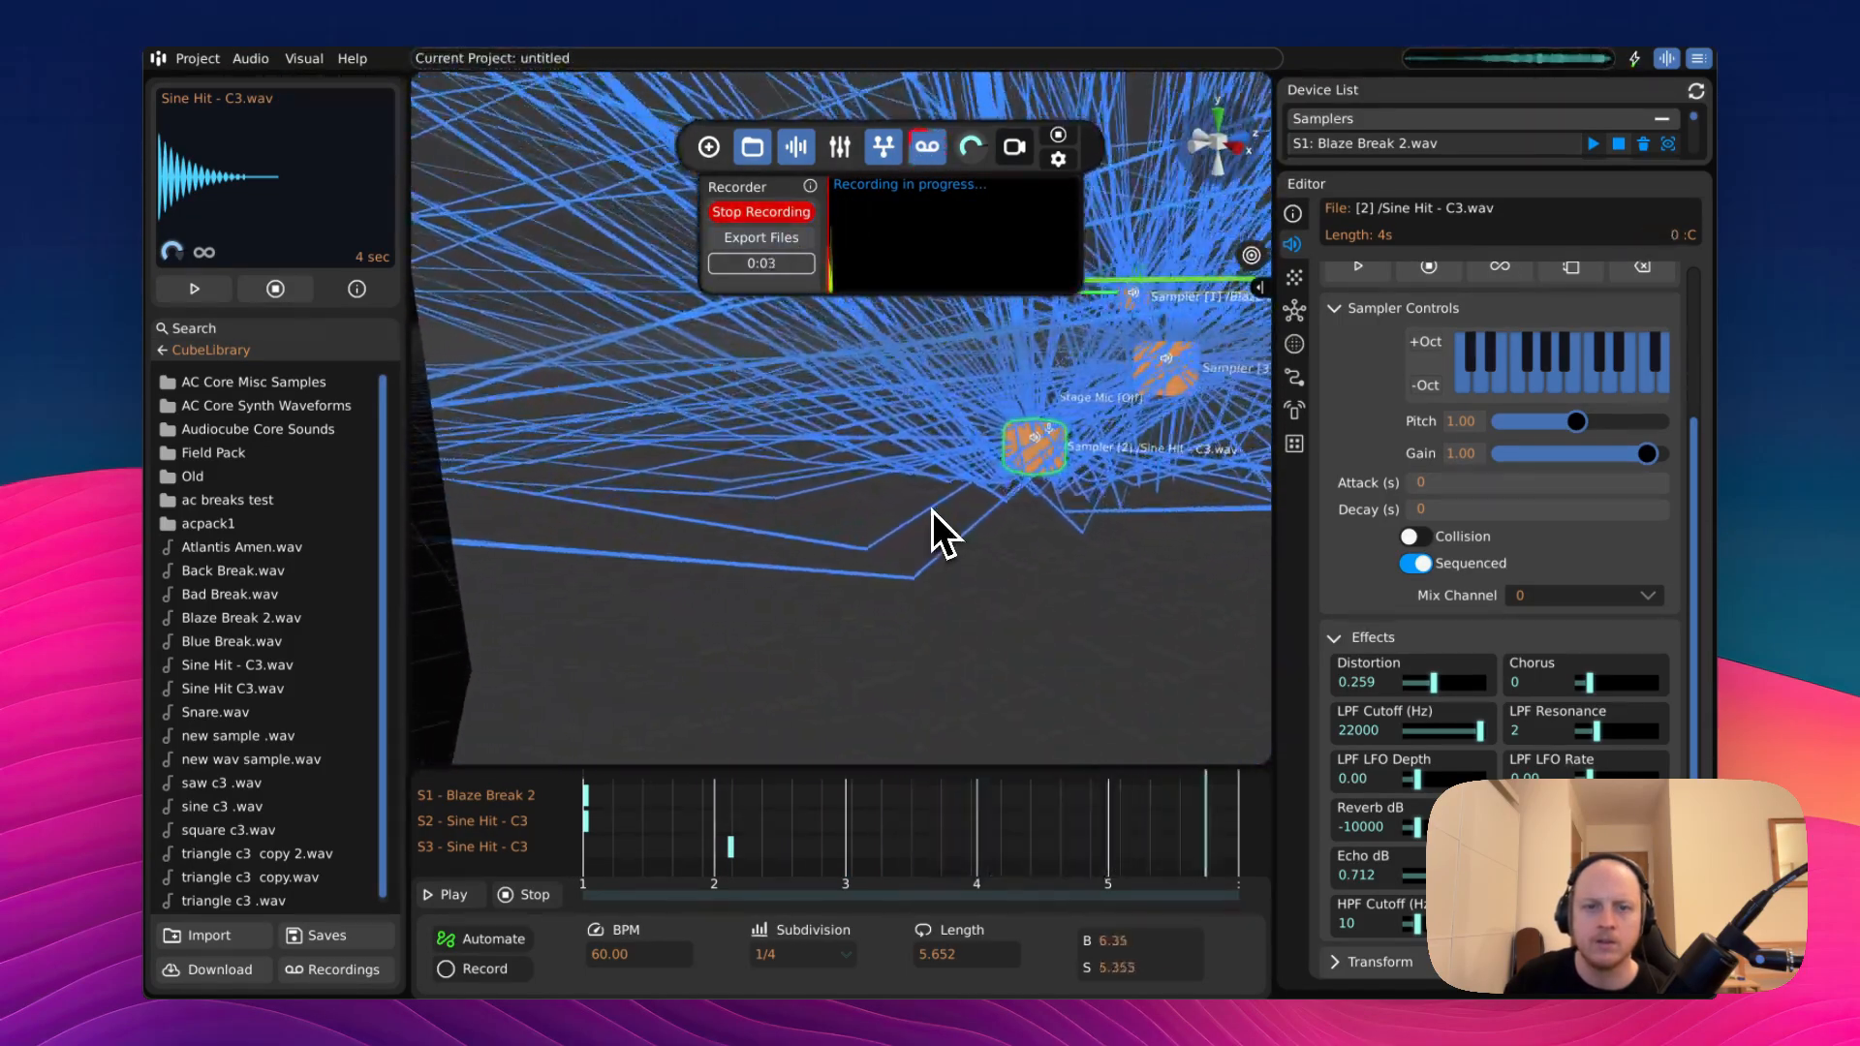
pyautogui.moveTo(947, 542)
pyautogui.mouseDown(button='middle')
pyautogui.moveTo(943, 520)
pyautogui.moveTo(941, 545)
pyautogui.mouseUp(button='middle')
pyautogui.scroll(5, 946, 540)
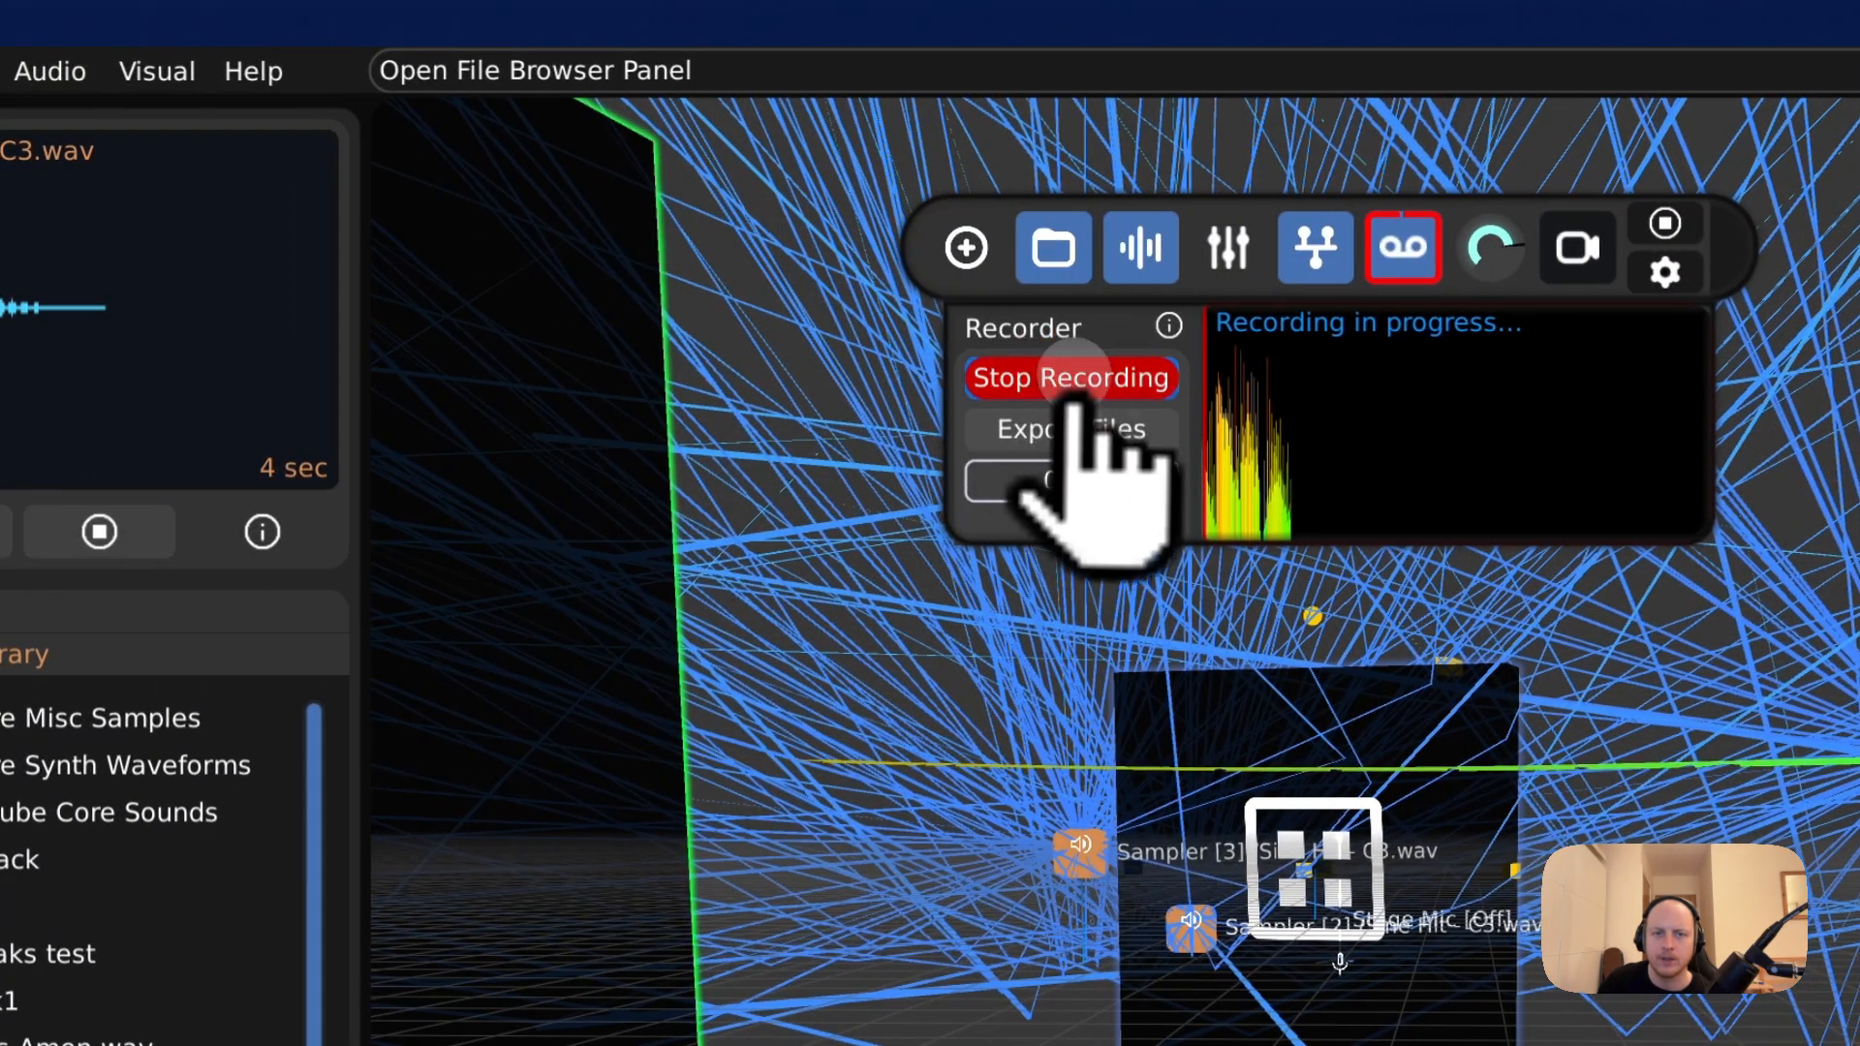
pyautogui.click(714, 380)
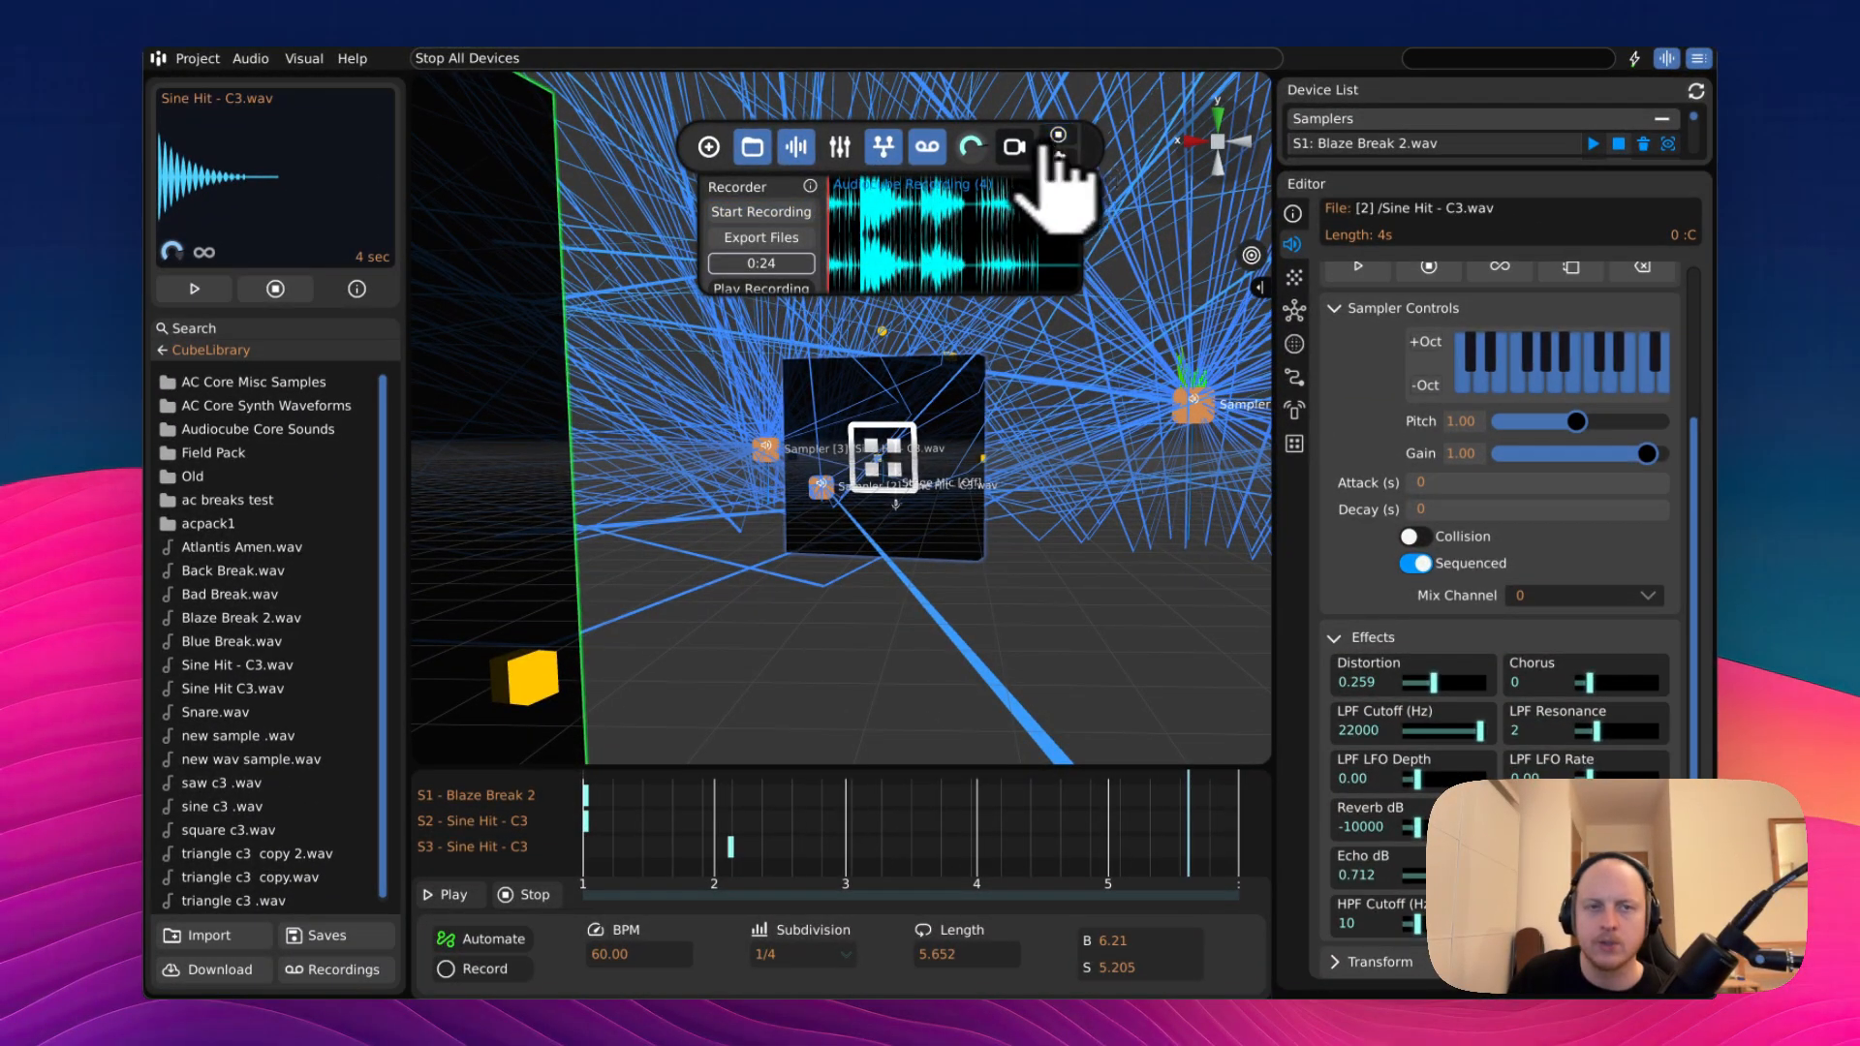
# - Turn off the sound ray visualization in the Spatial Acoustics settings
pyautogui.moveTo(295, 180)
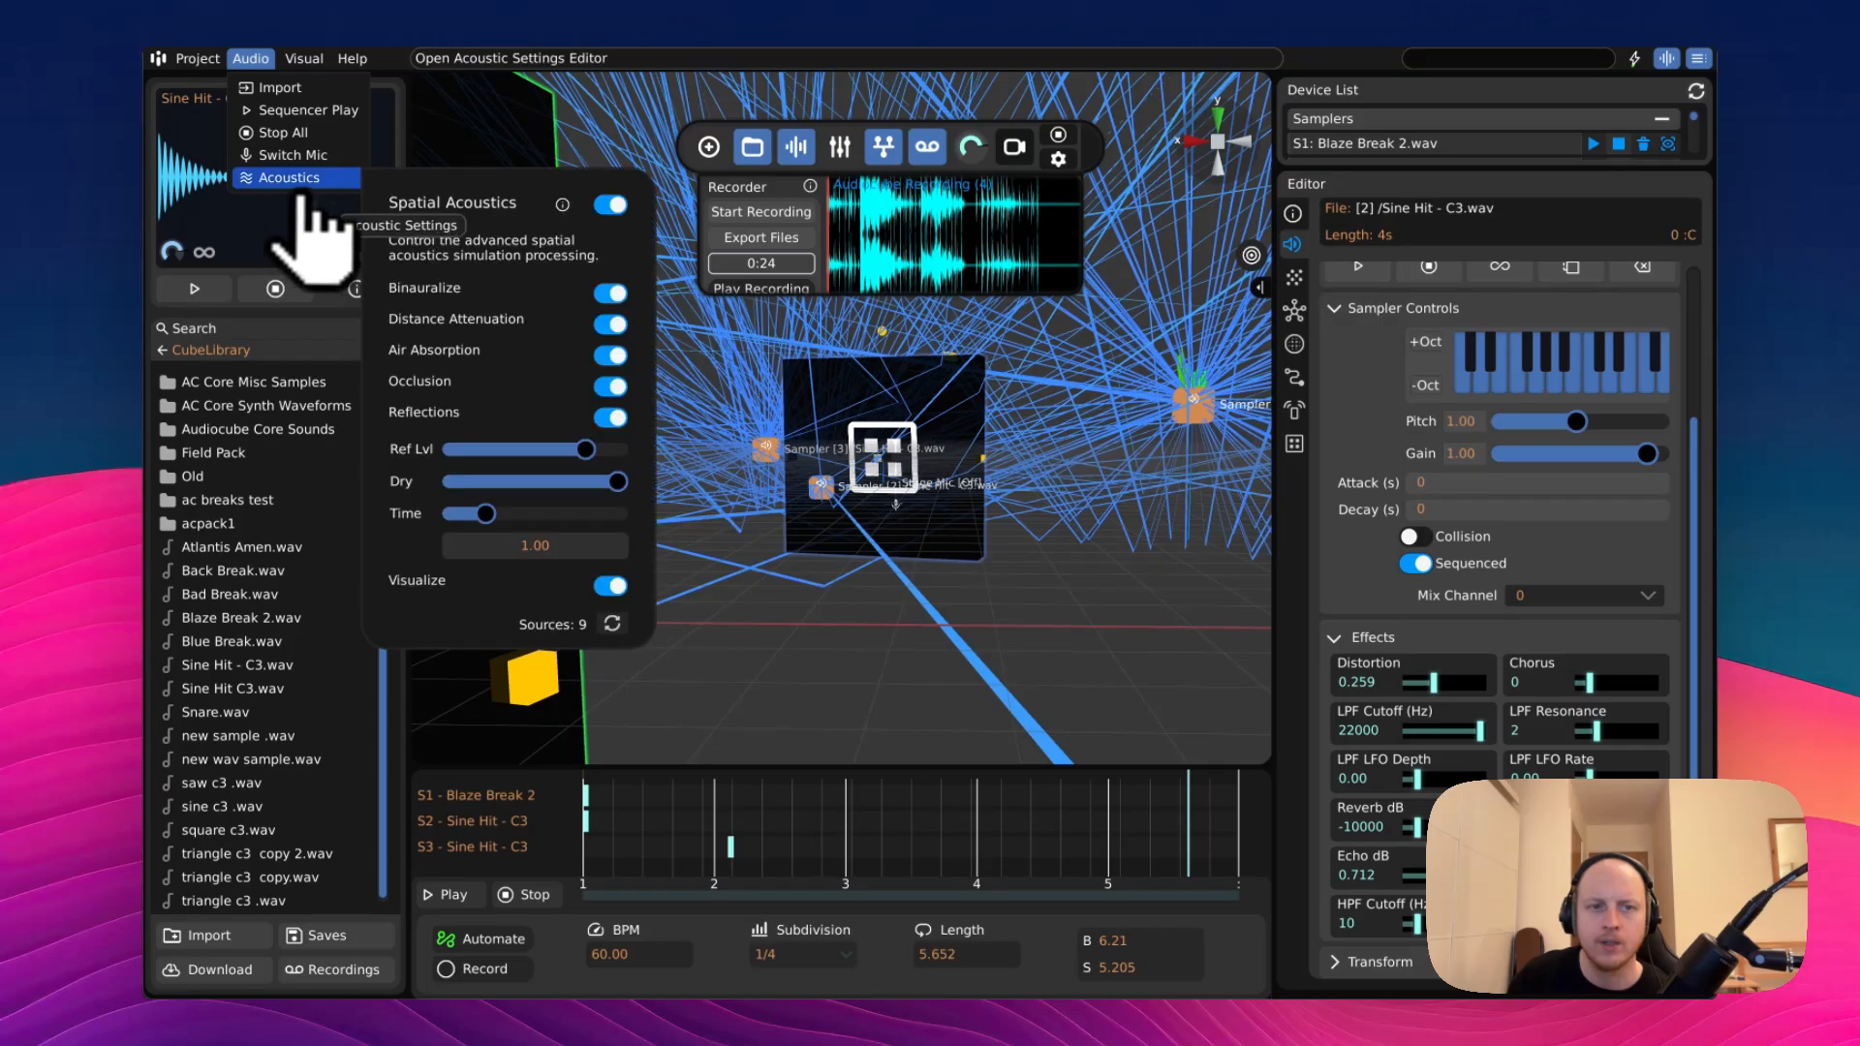
pyautogui.click(616, 588)
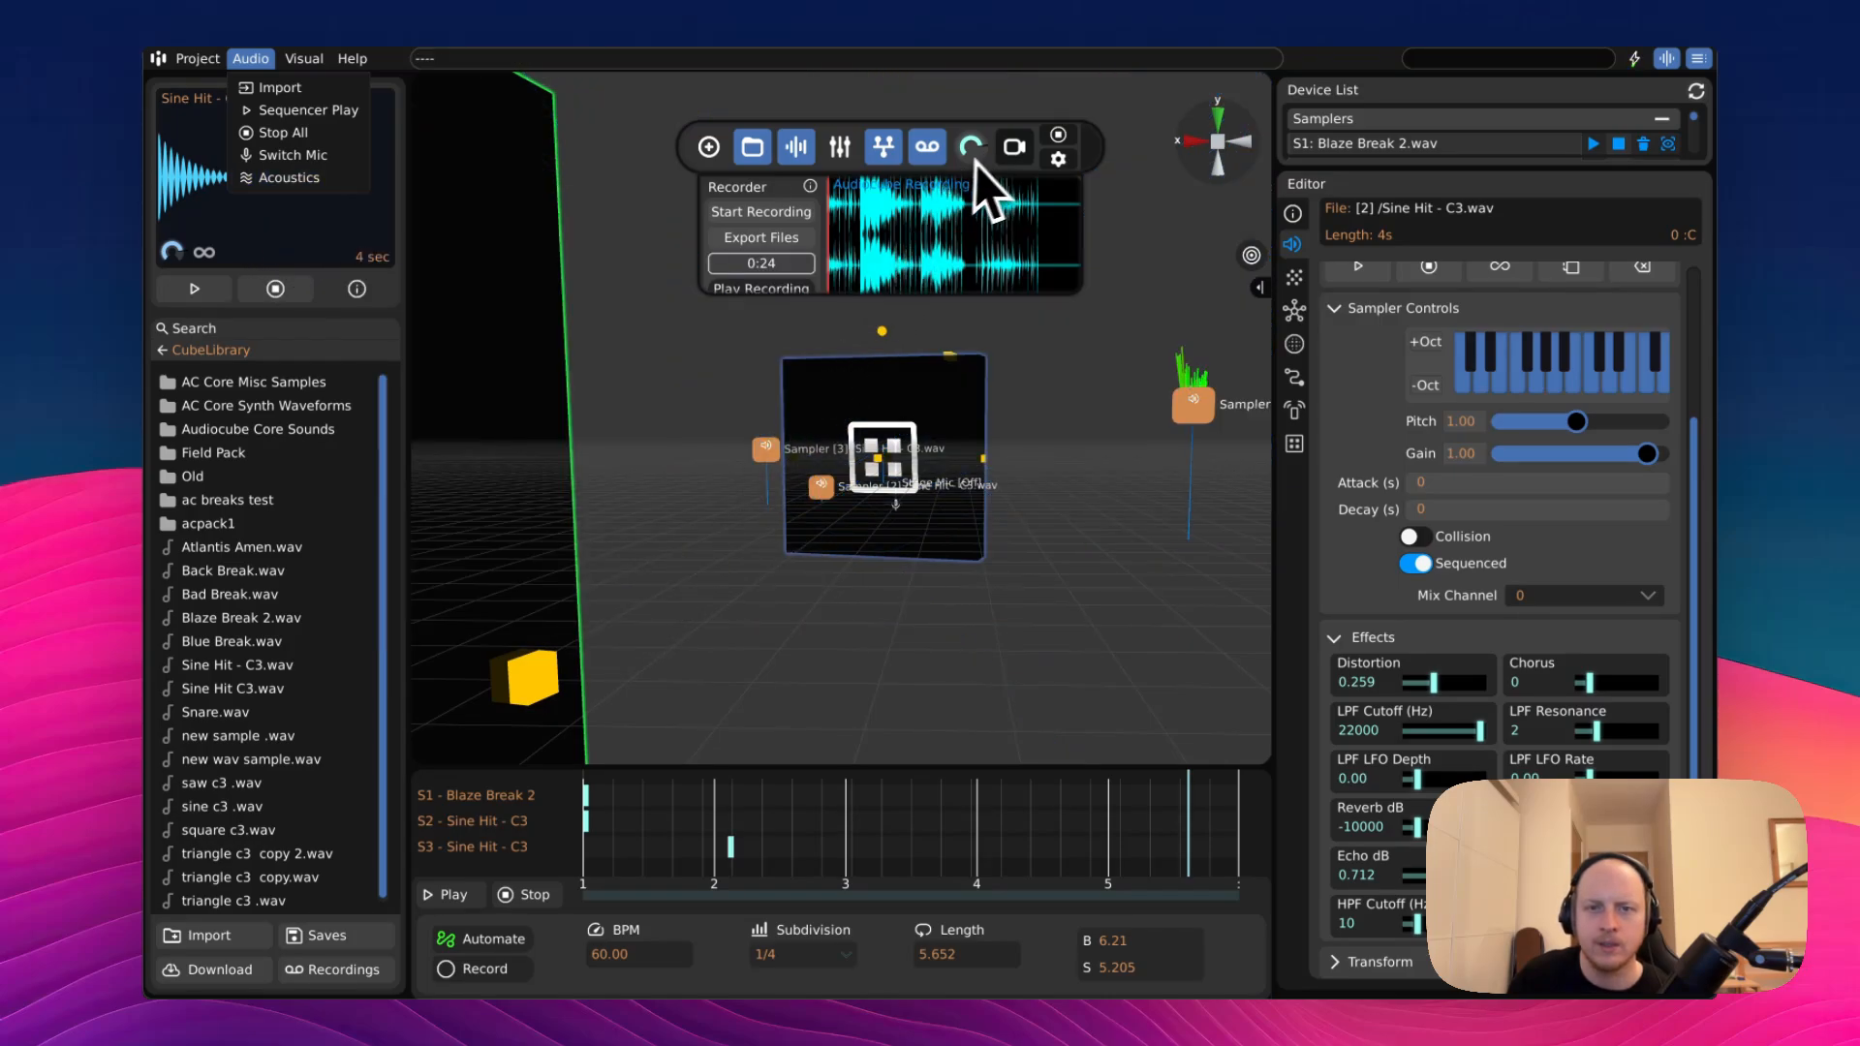
# - Open the exported recordings folder, preview Audiocube Recording (4).wav, and close the folder windows and the recorder
pyautogui.click(760, 245)
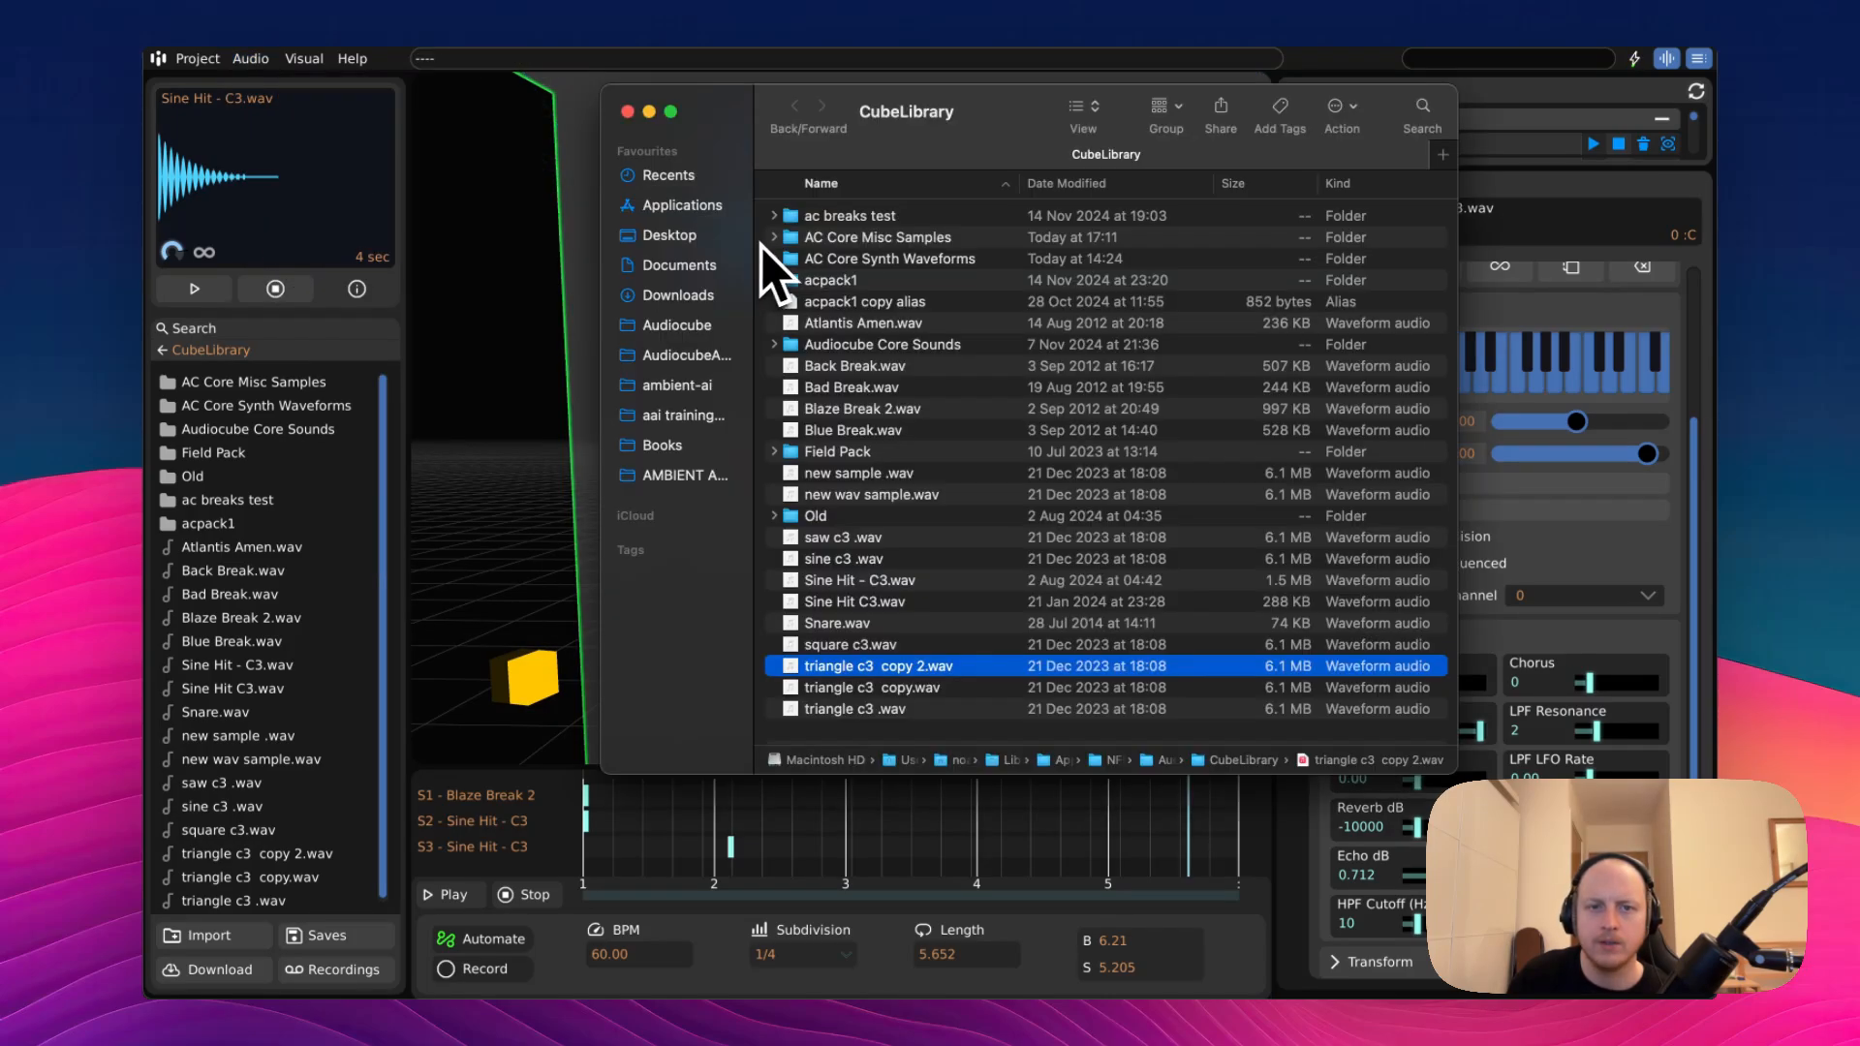
pyautogui.click(715, 196)
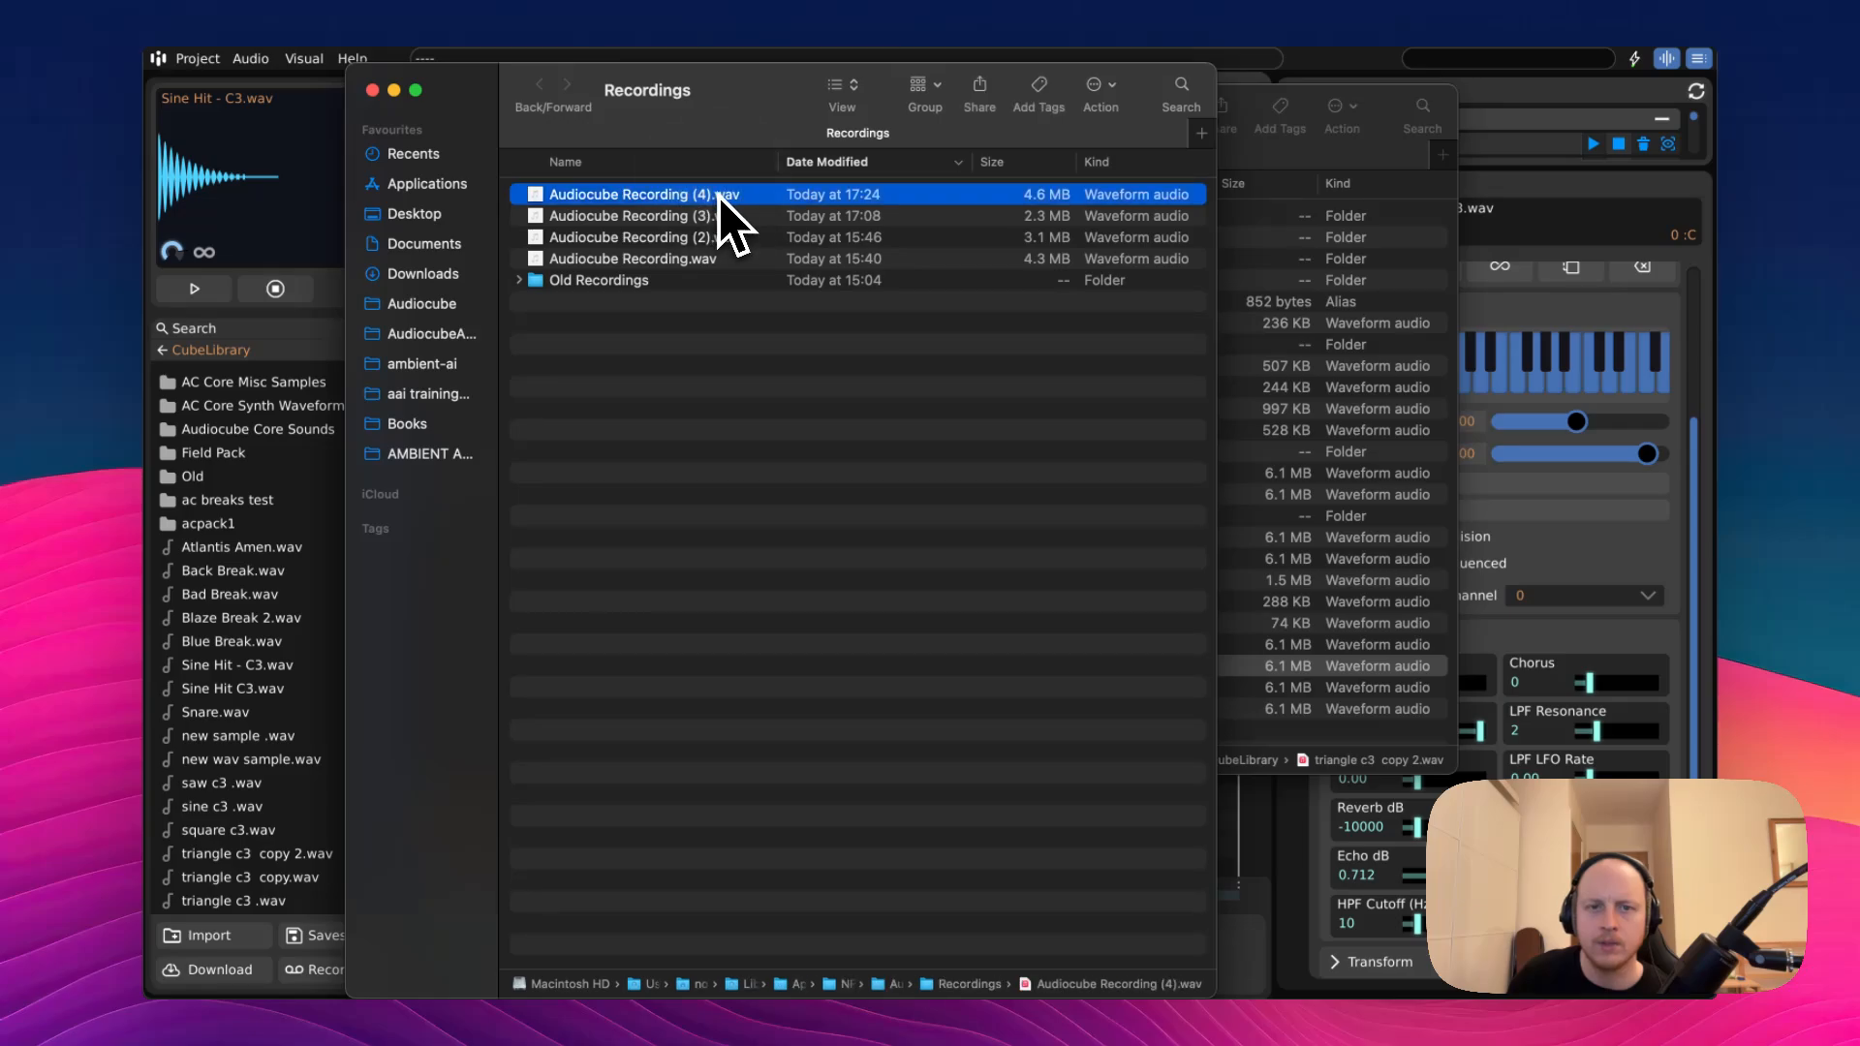
pyautogui.press('space')
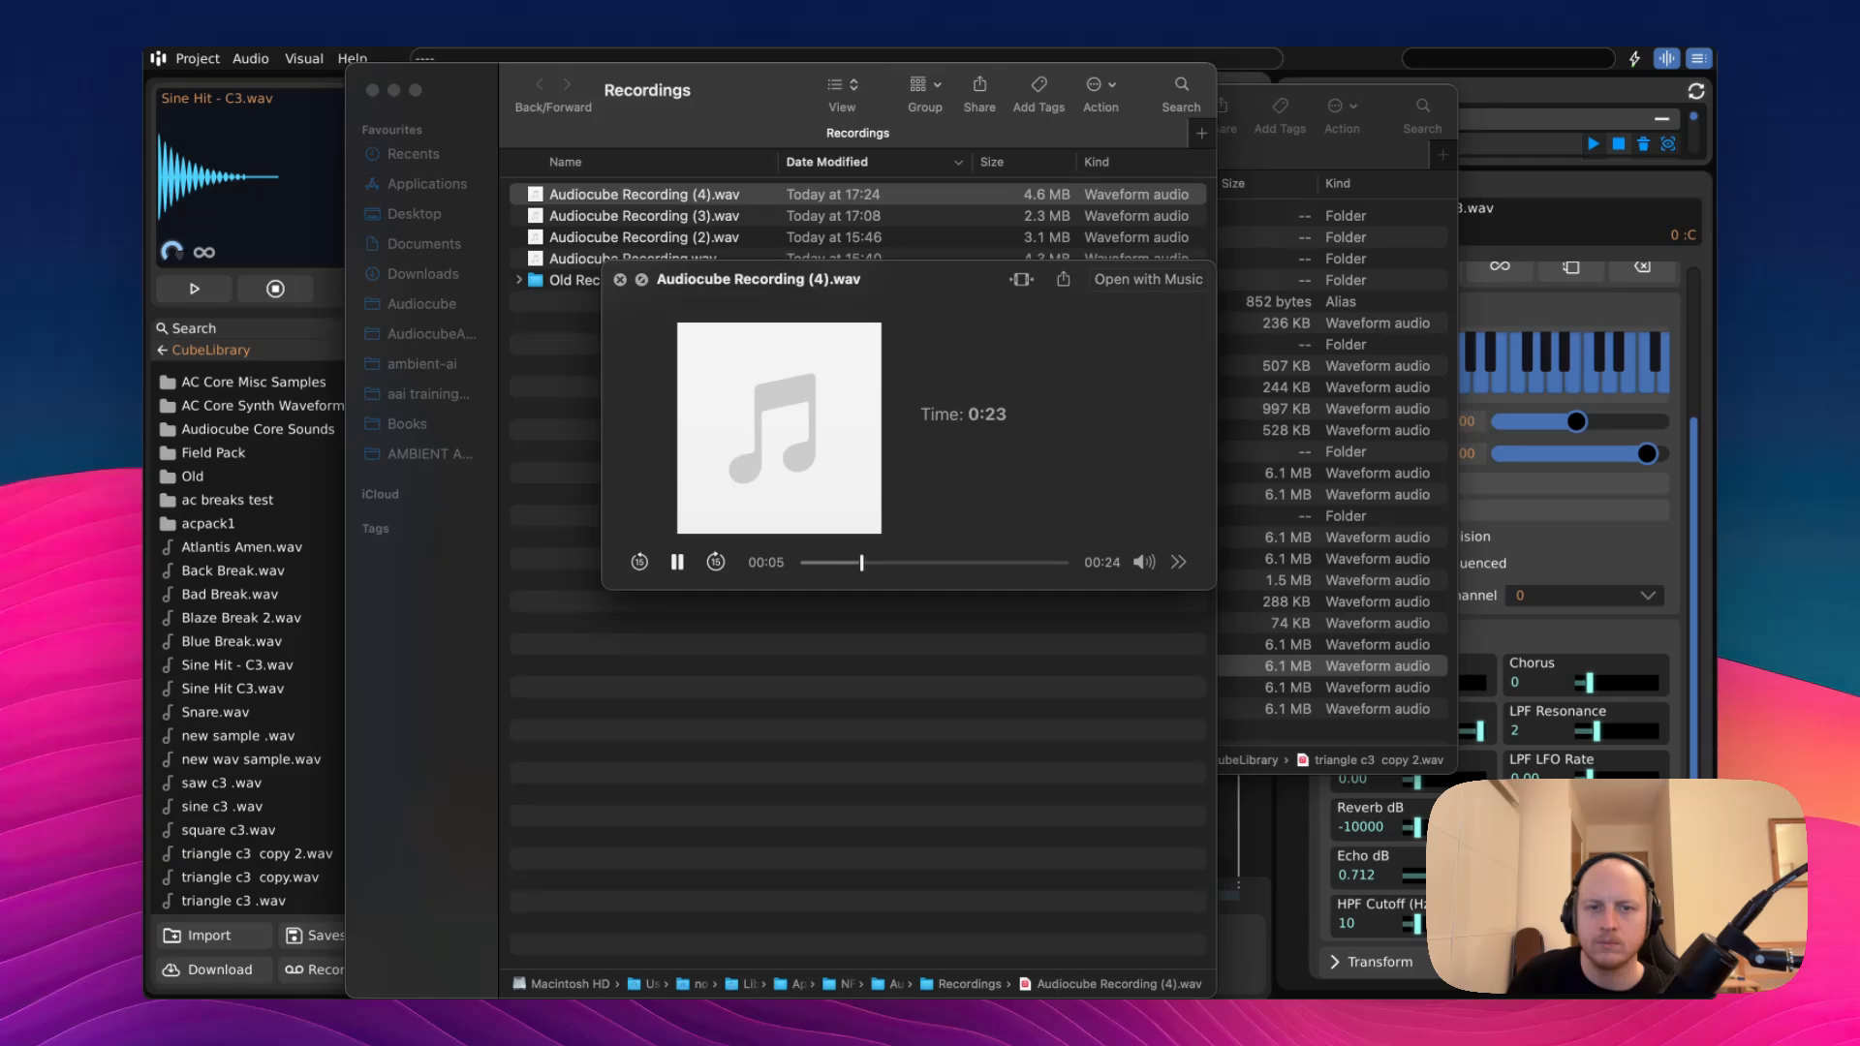
pyautogui.click(620, 280)
pyautogui.click(372, 89)
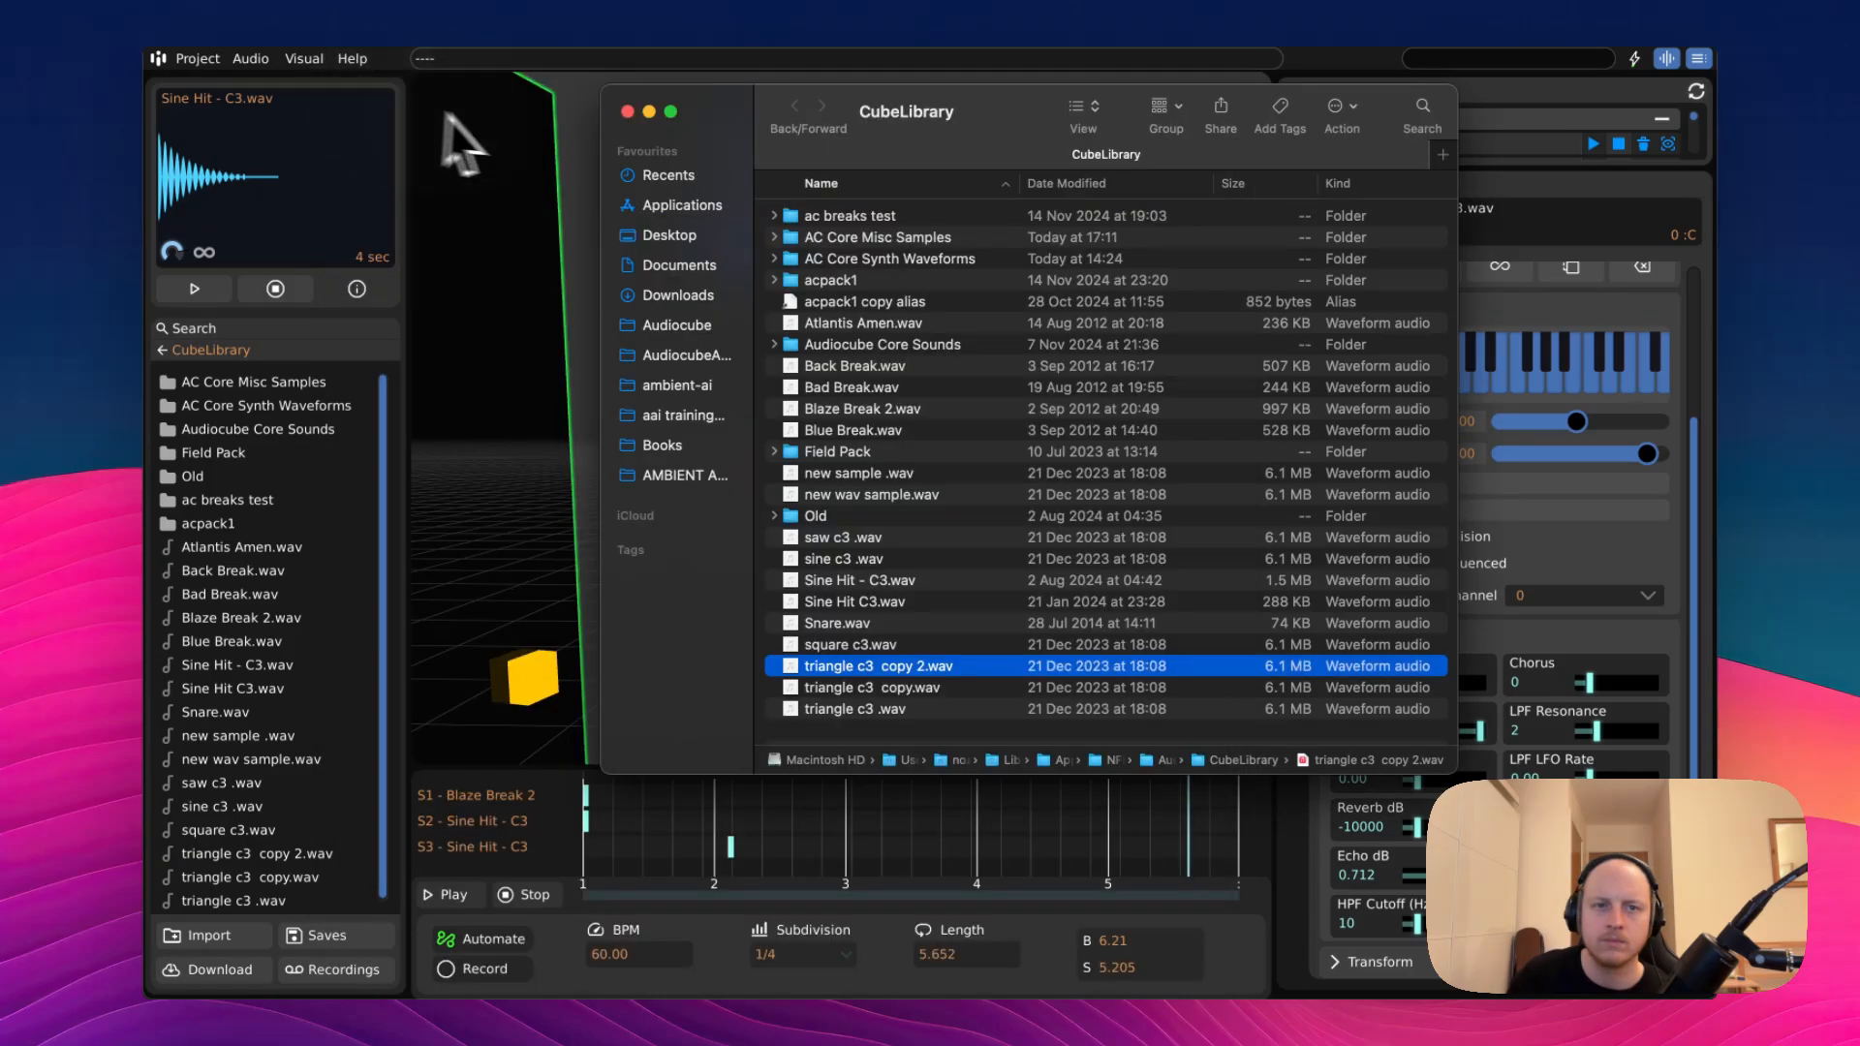
pyautogui.click(625, 112)
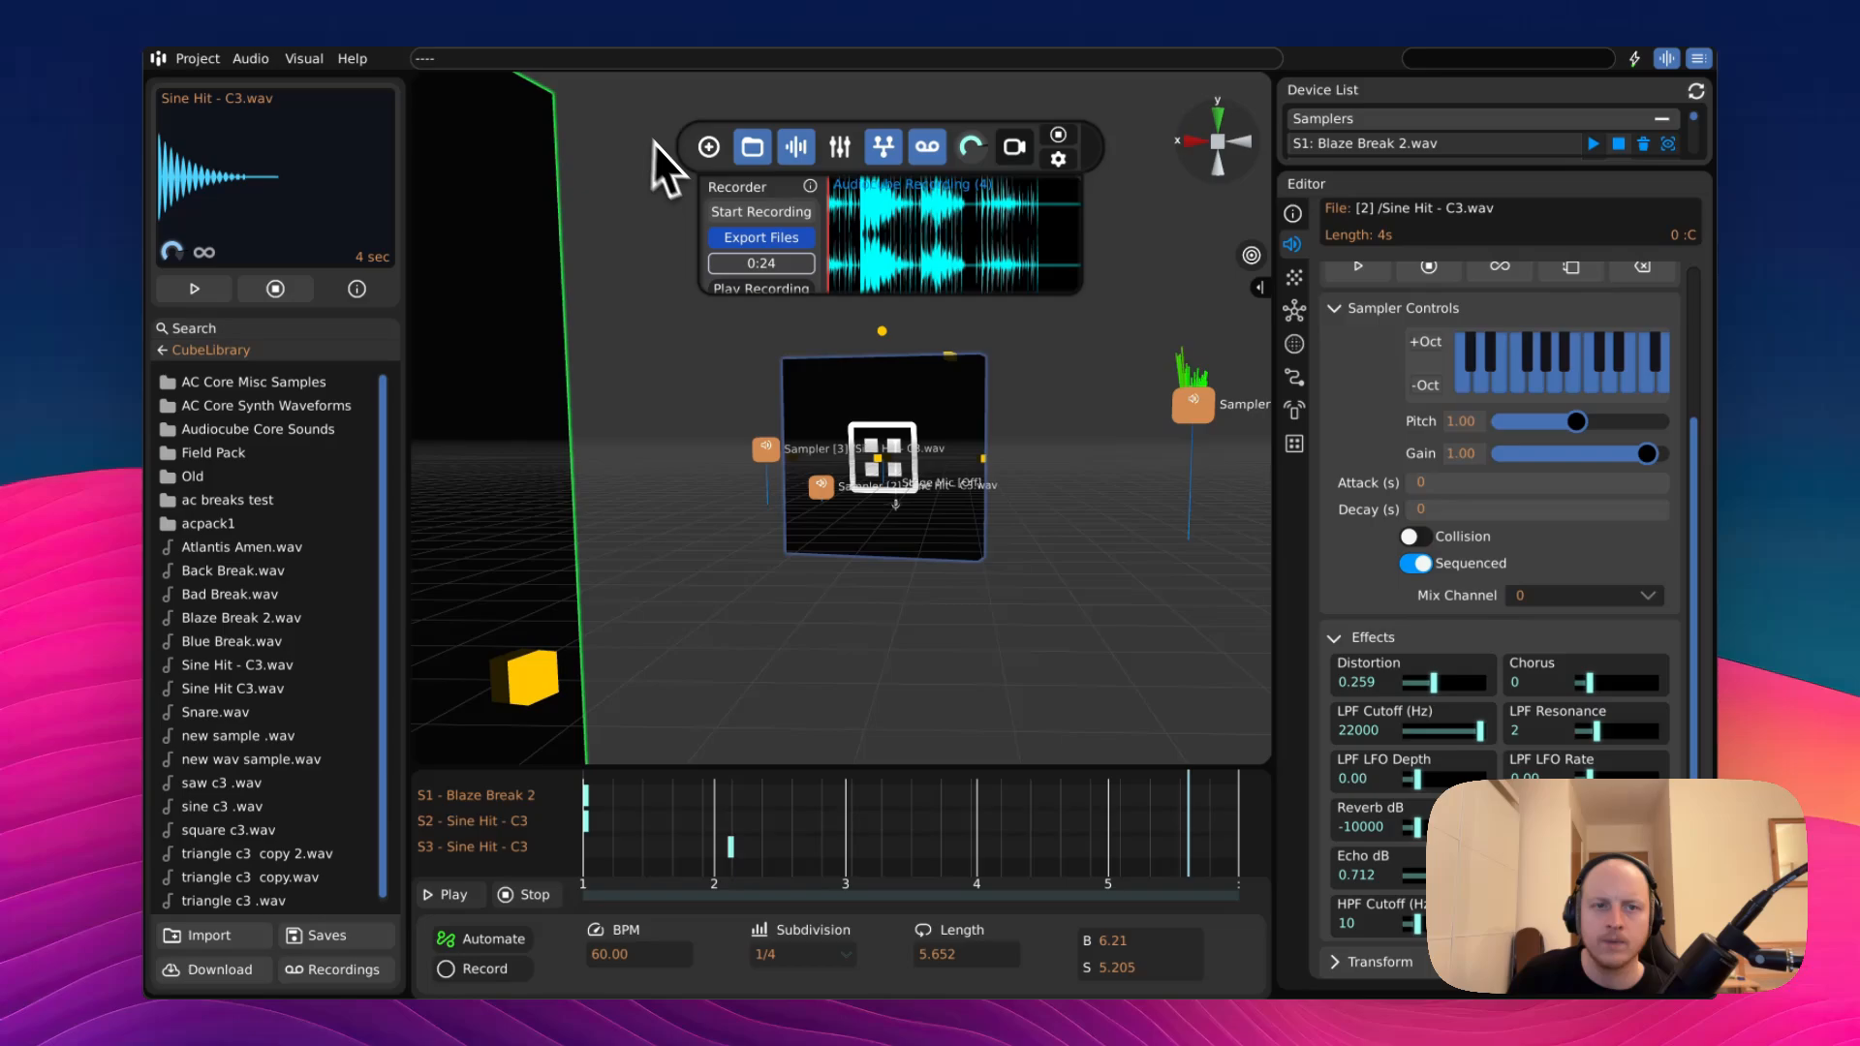
pyautogui.click(927, 150)
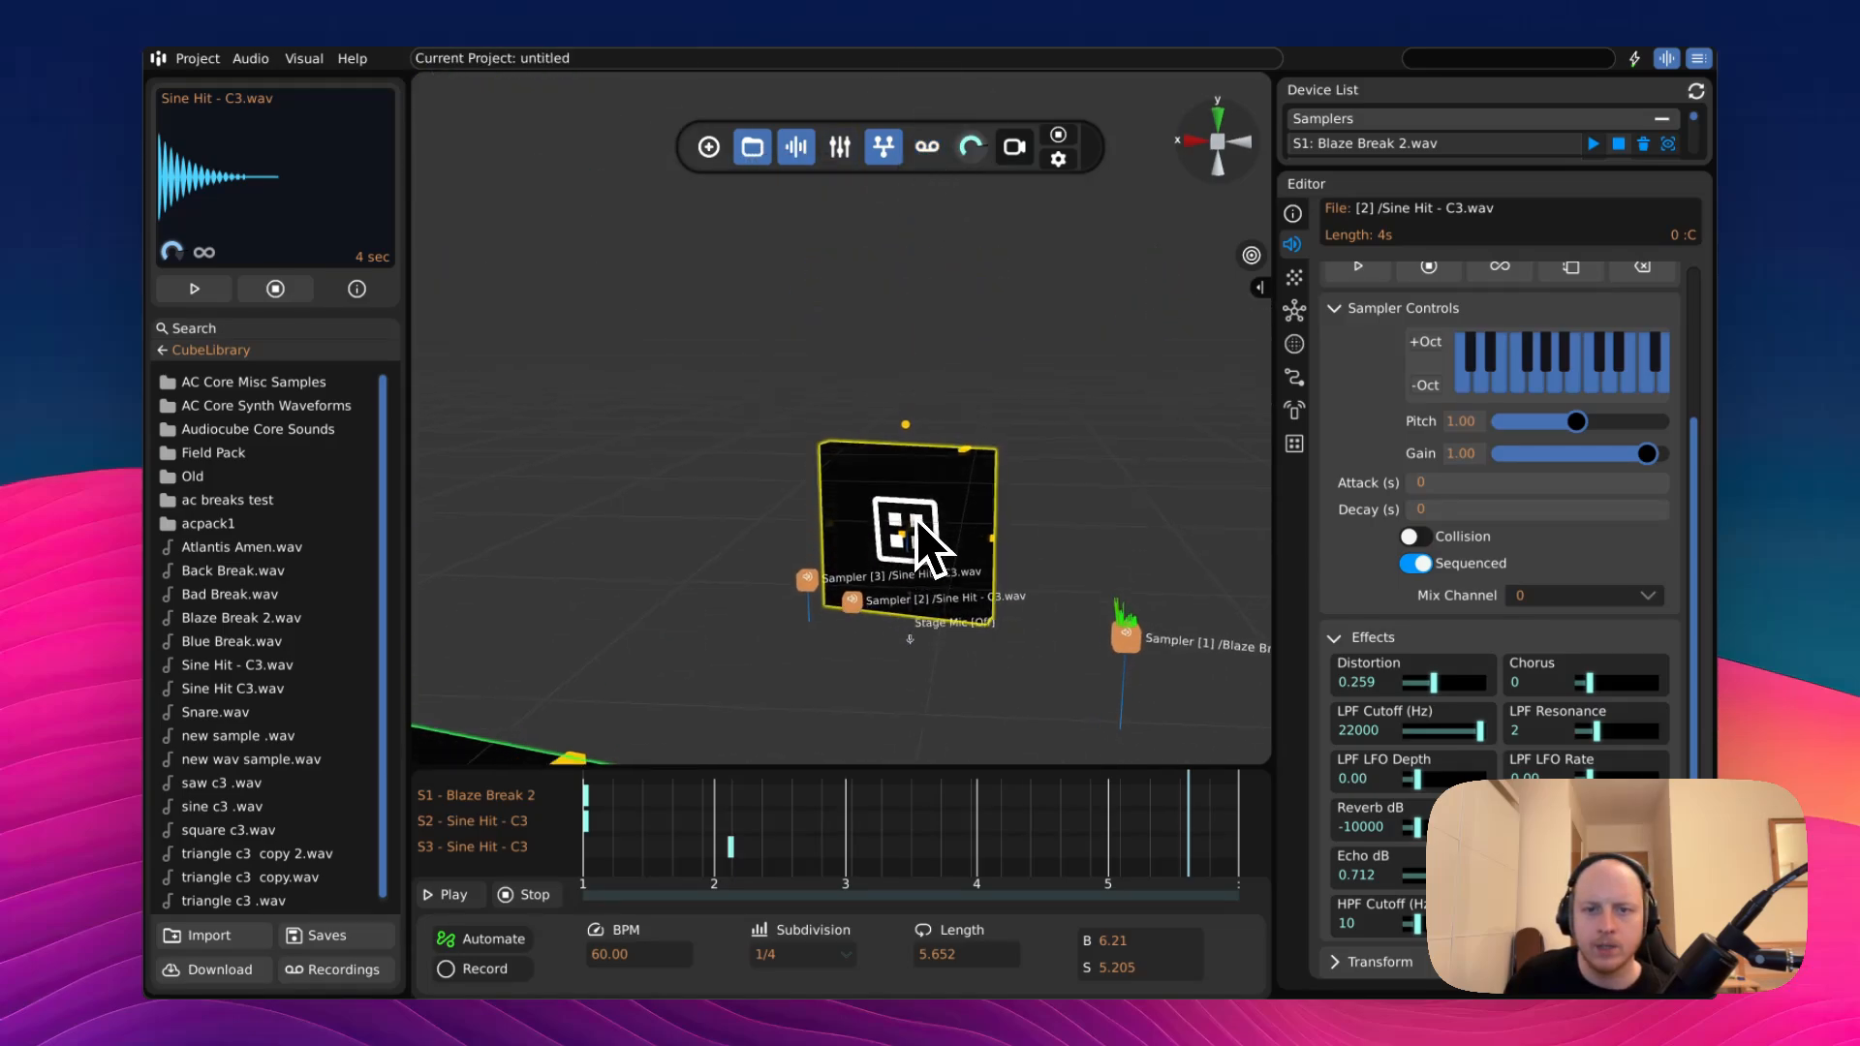
# - Place Audiocube Recording (4).wav from the saved recordings into the scene as a new sampler and listen to it from different angles
pyautogui.moveTo(916, 521); pyautogui.dragTo(801, 583, button='right')
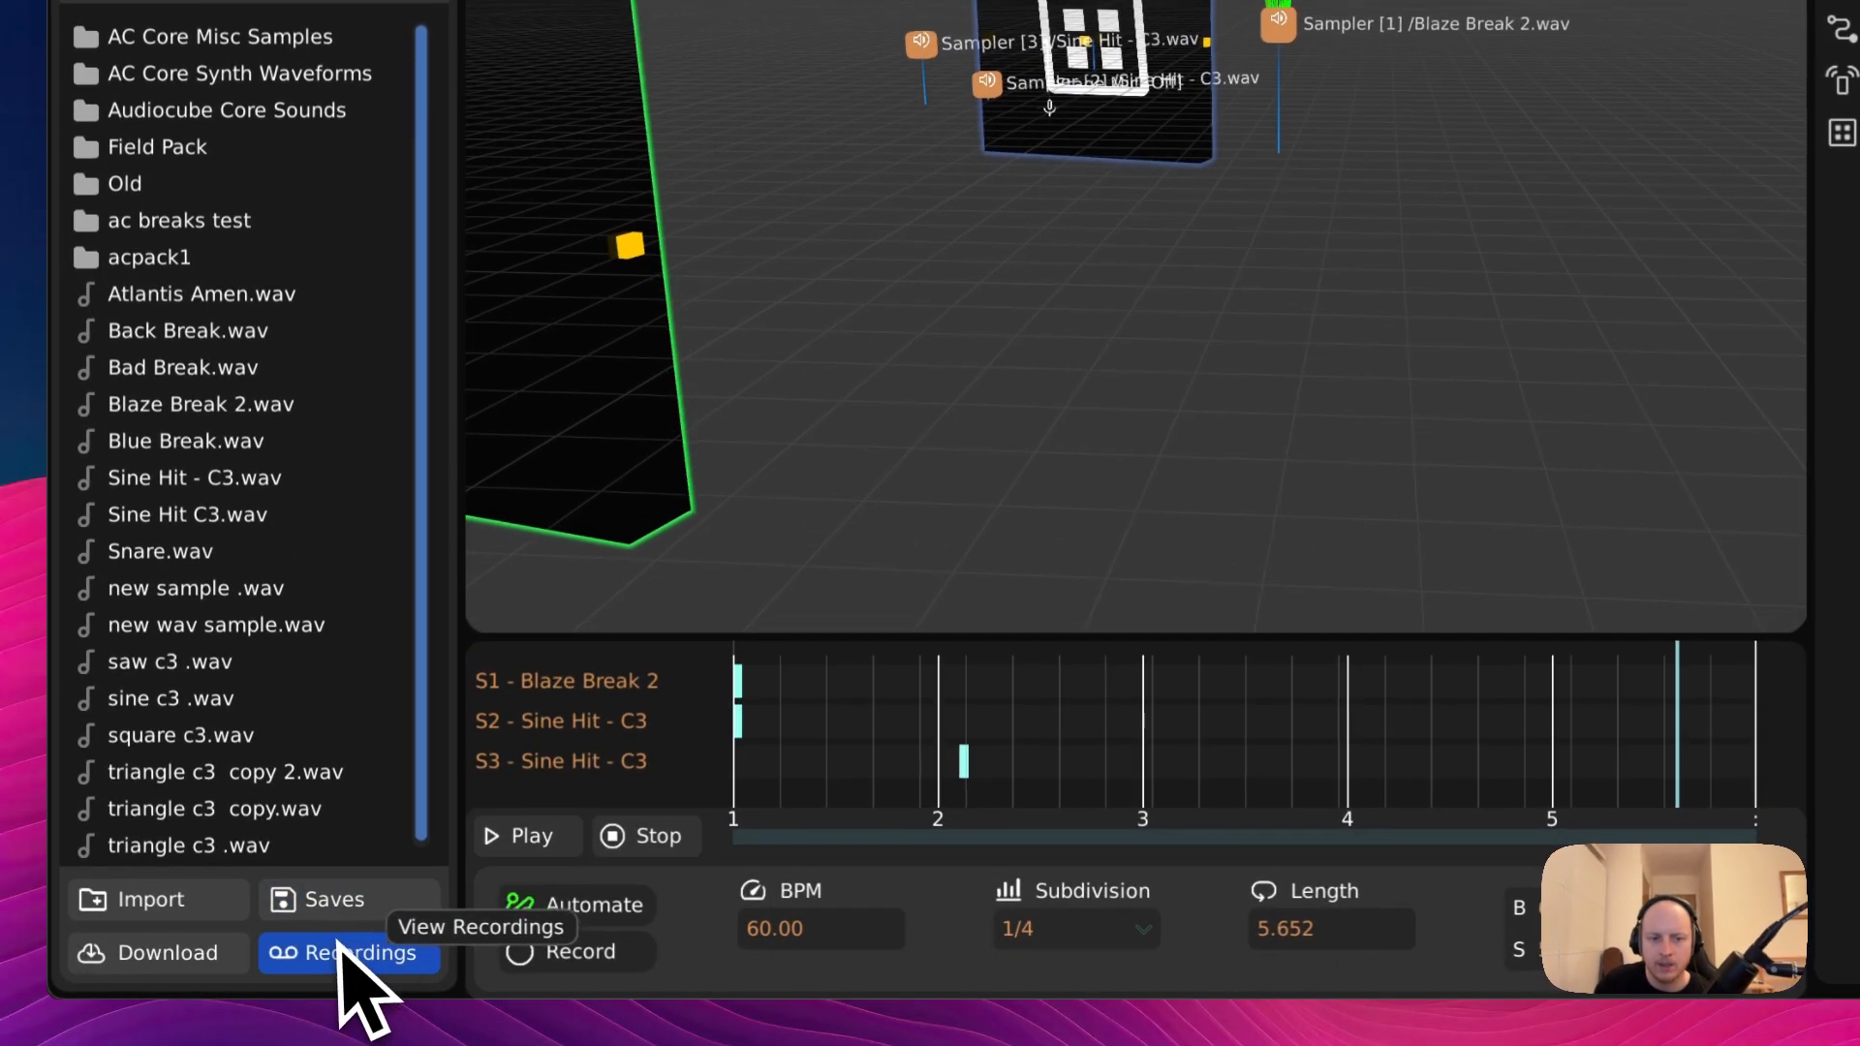
pyautogui.click(339, 954)
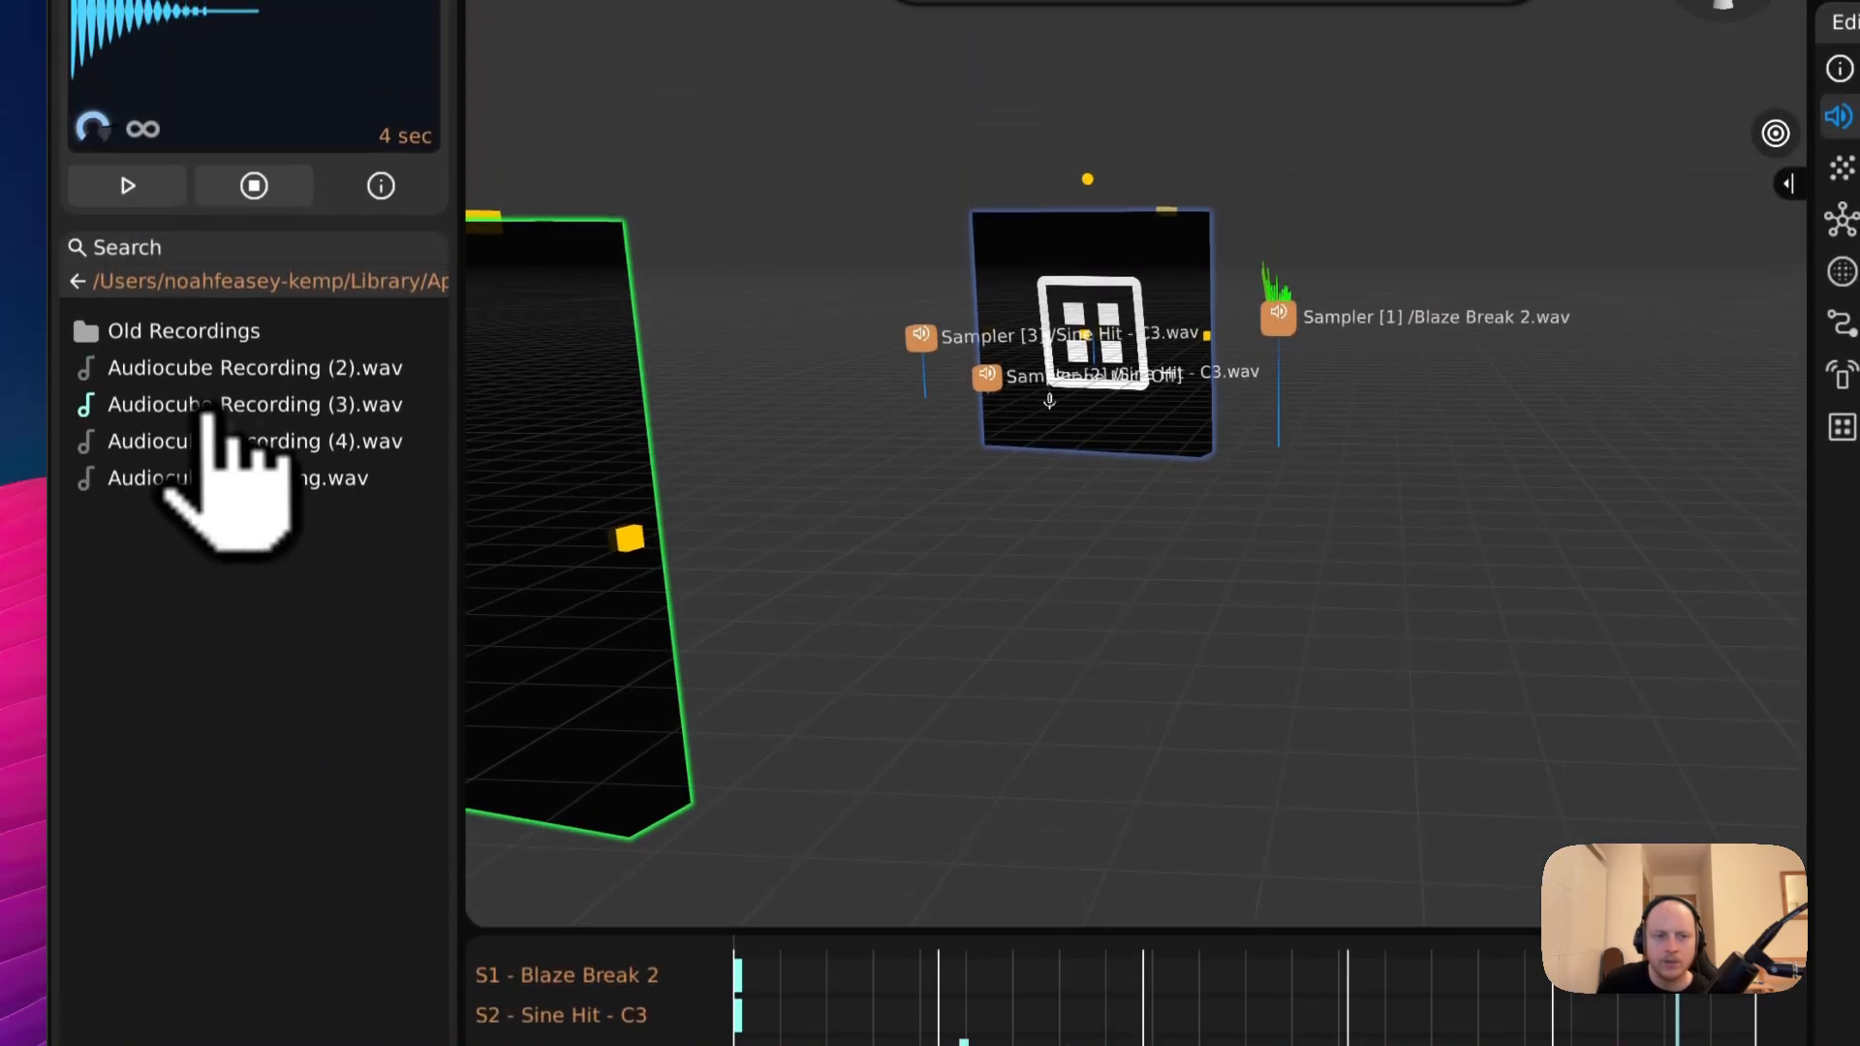
pyautogui.click(238, 450)
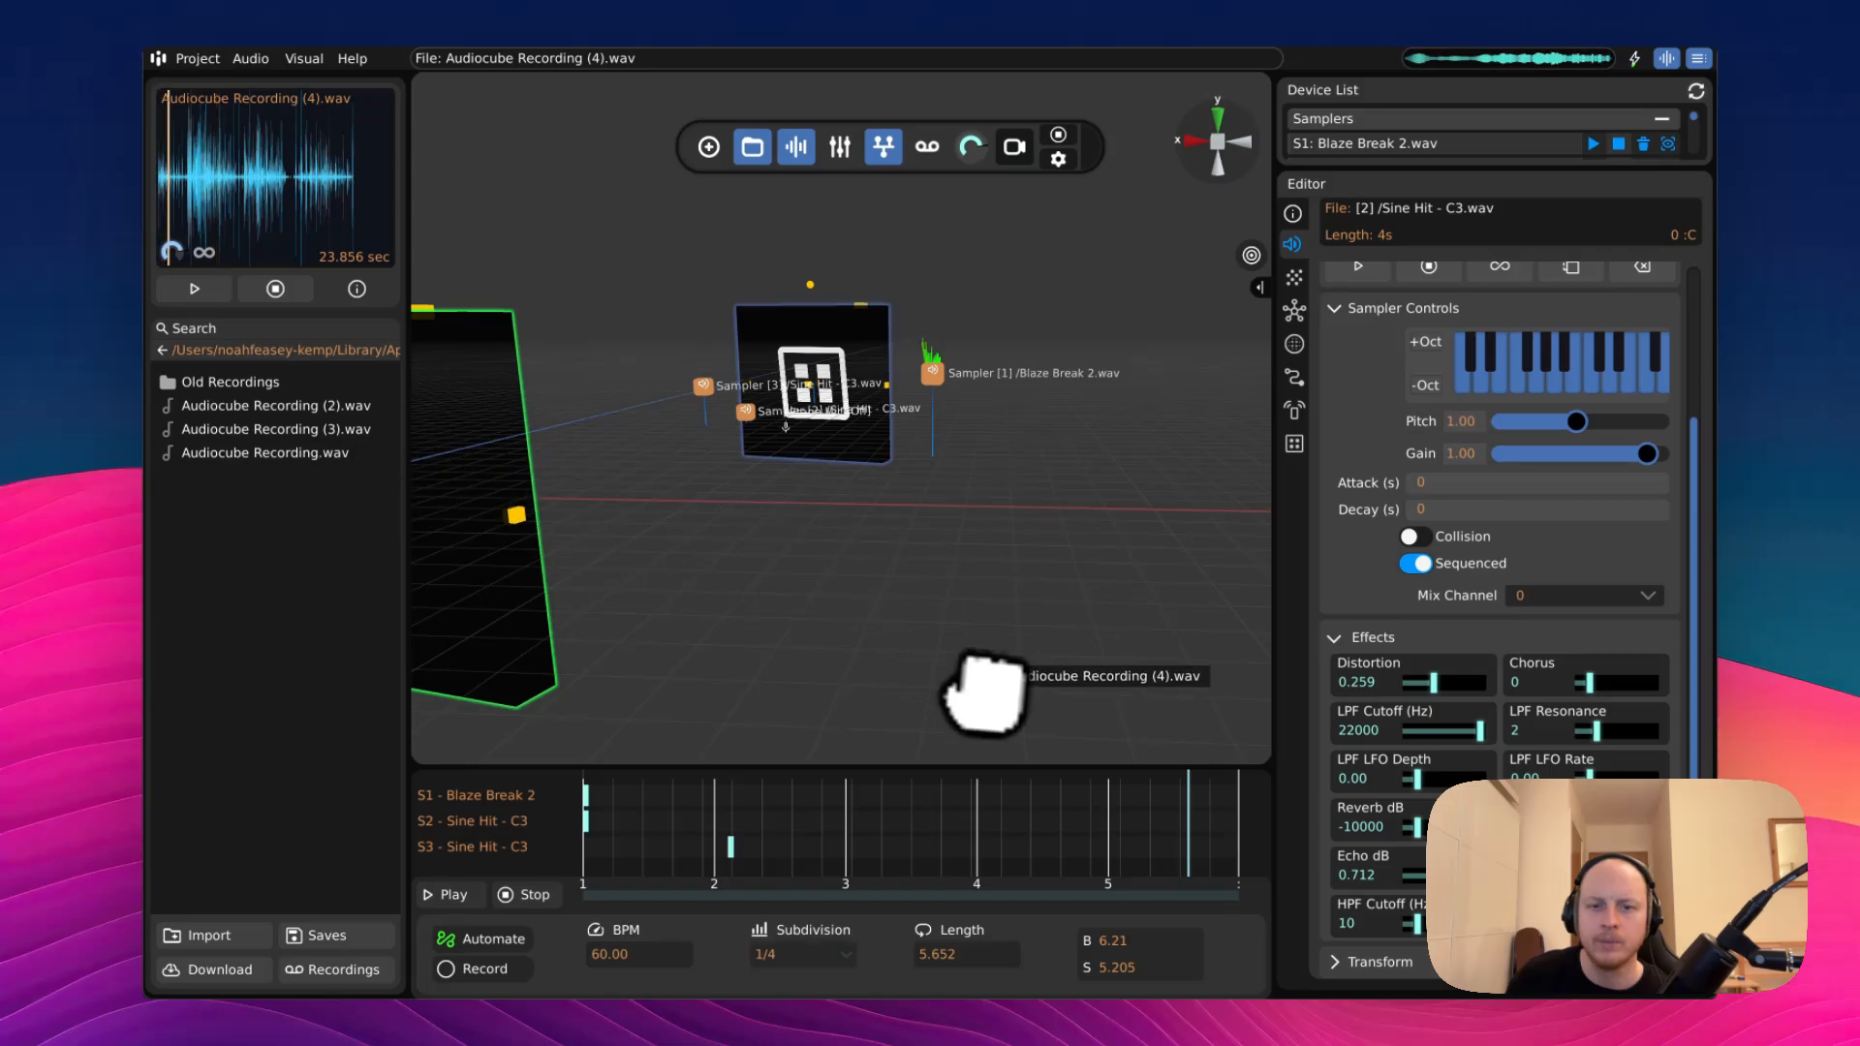
pyautogui.moveTo(984, 689); pyautogui.dragTo(992, 581)
pyautogui.press('d')
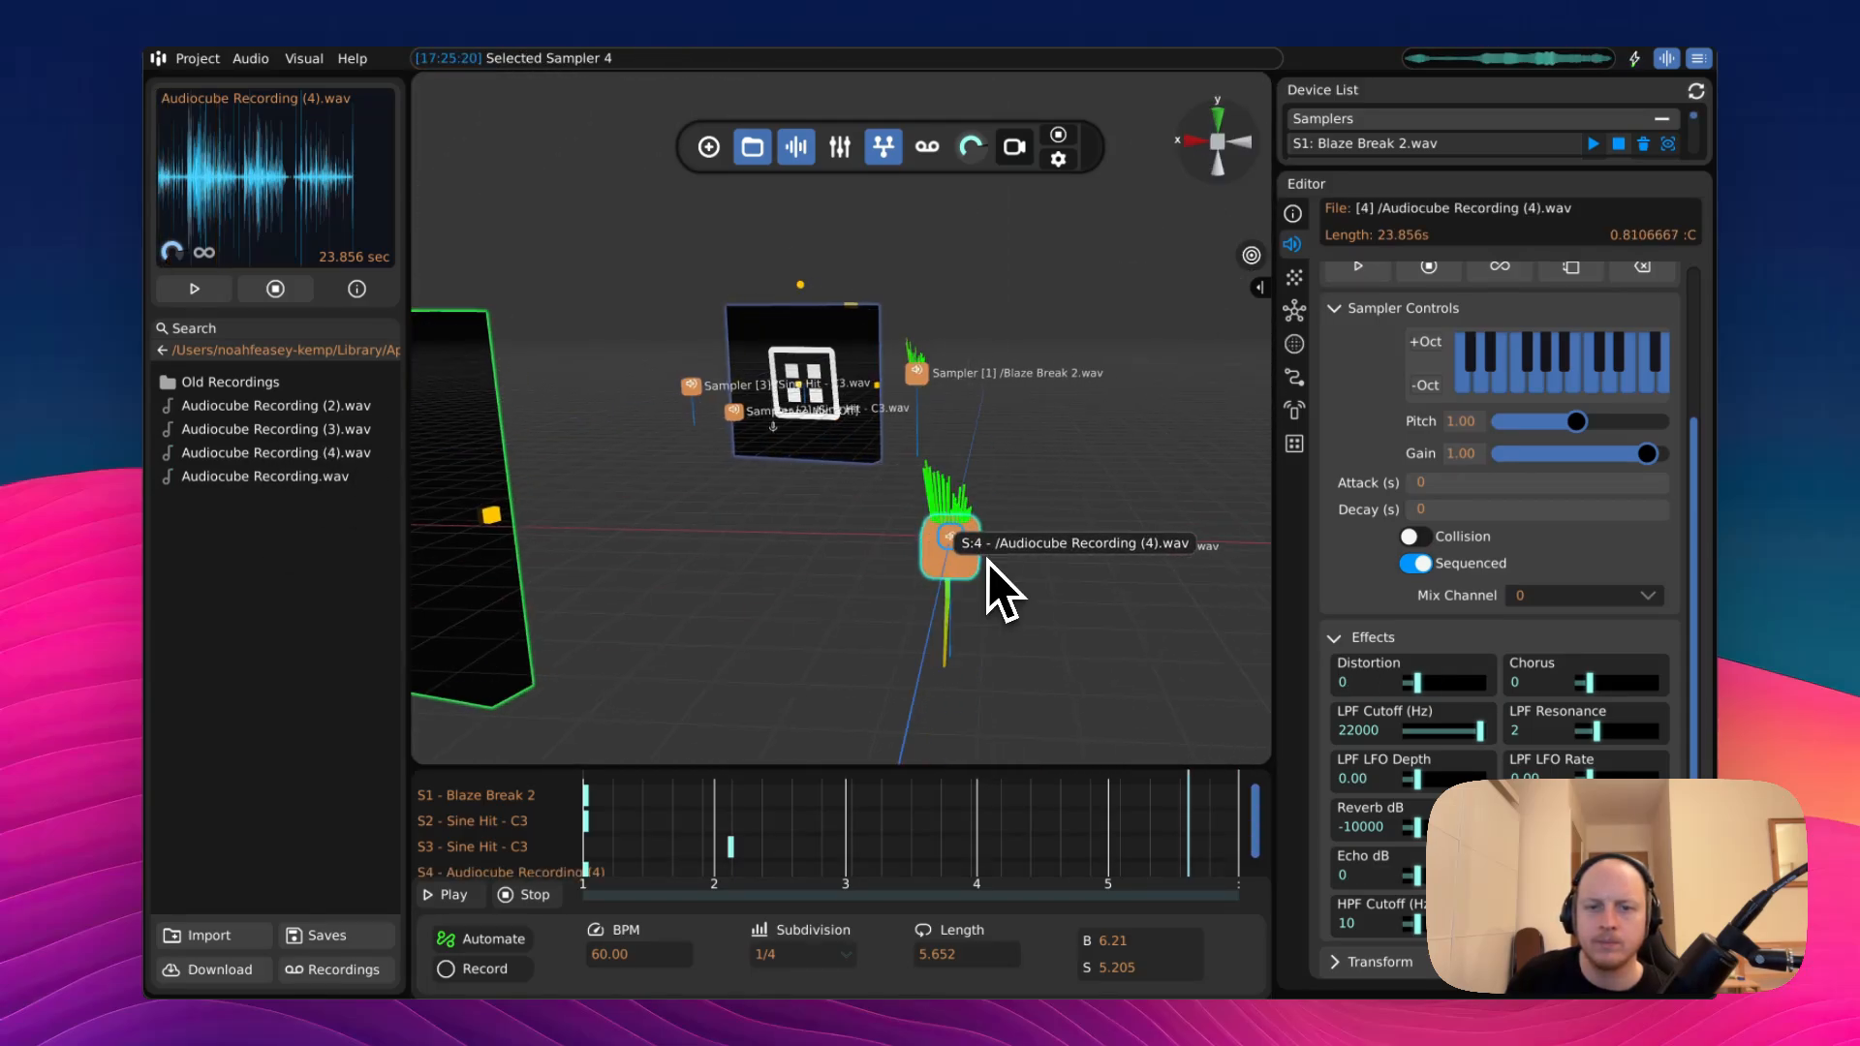
pyautogui.press('w')
pyautogui.press('d')
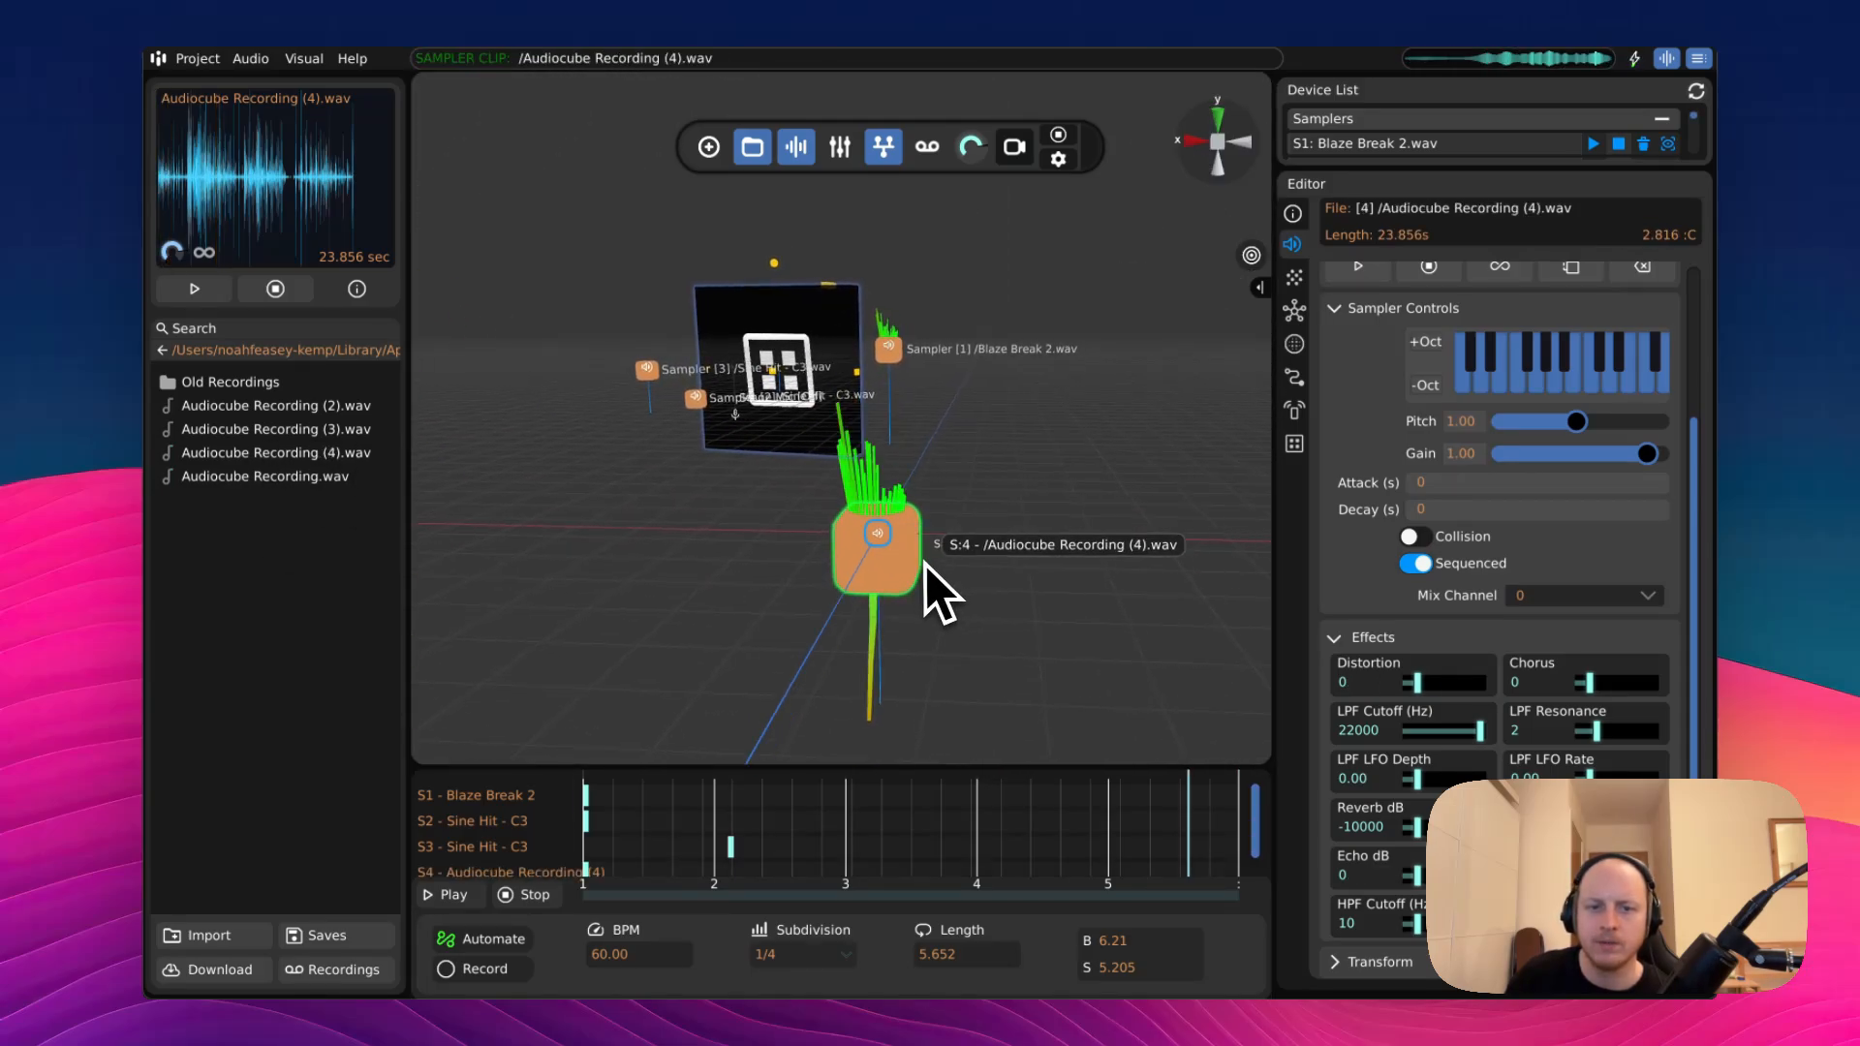
pyautogui.moveTo(925, 564); pyautogui.dragTo(942, 486, button='right')
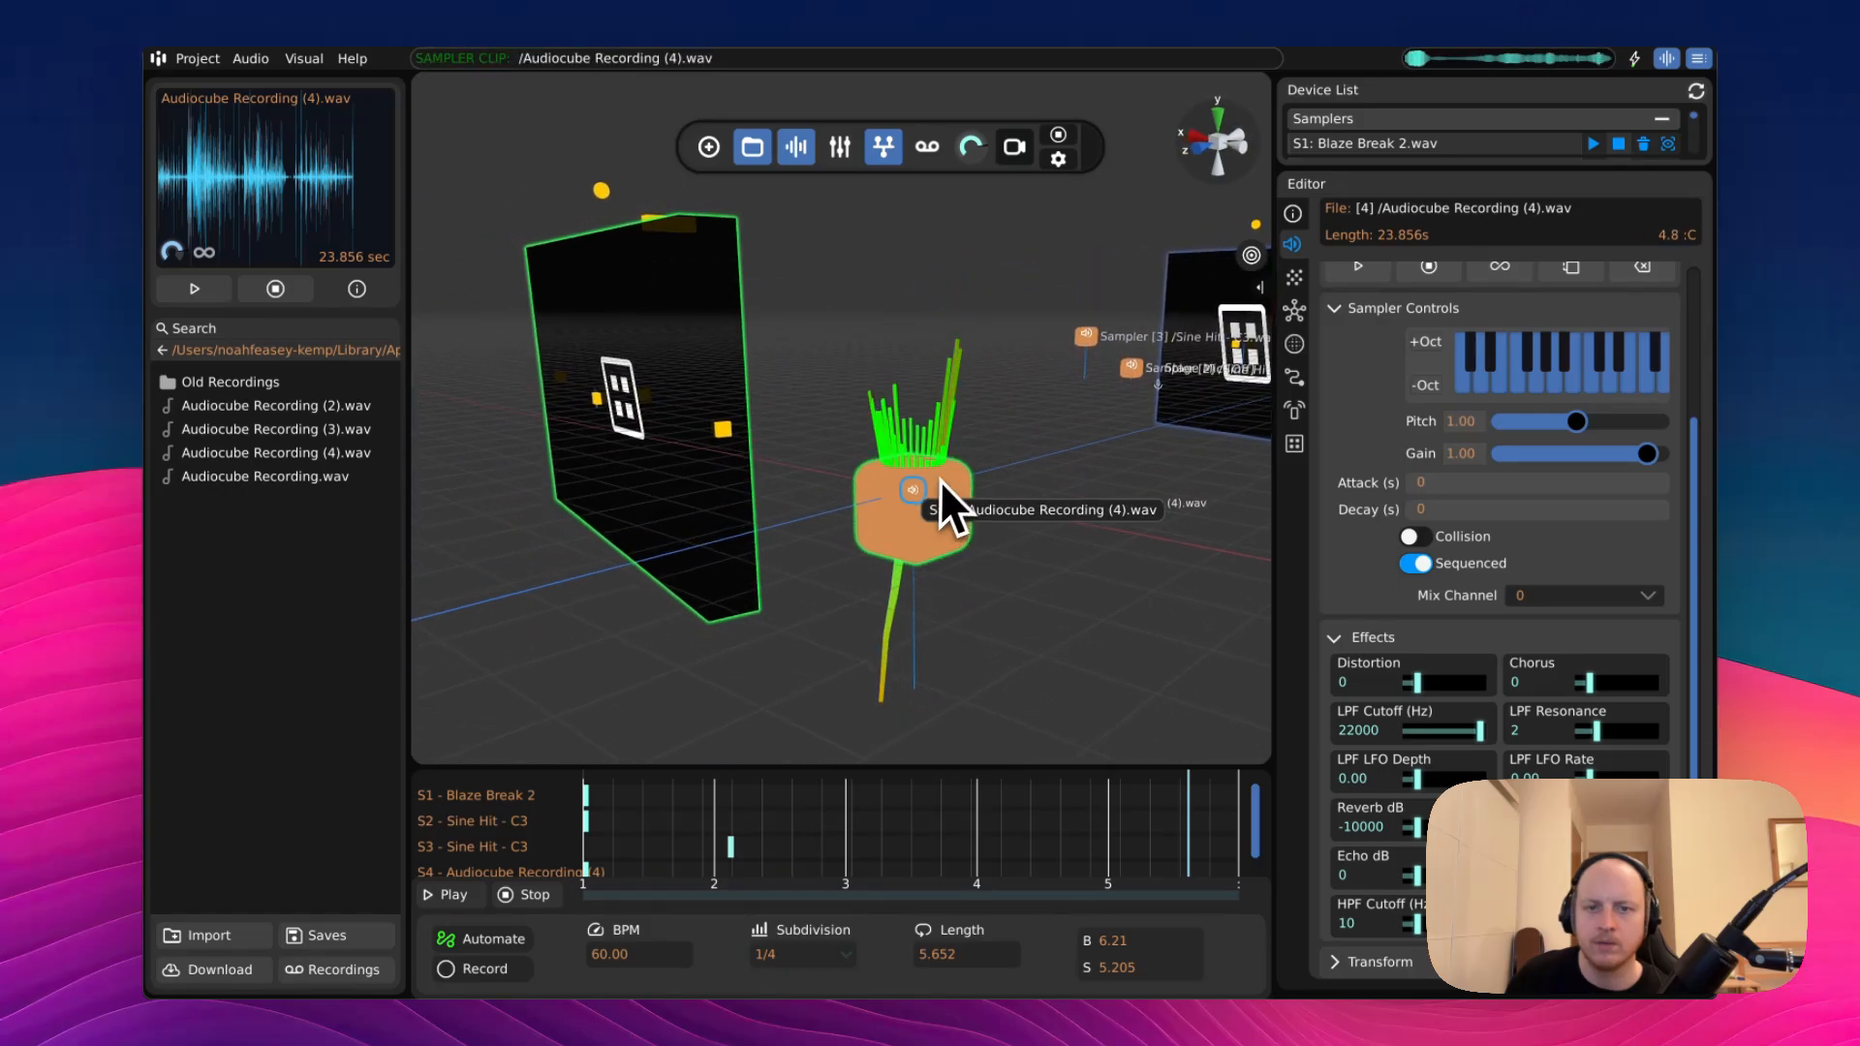
pyautogui.press('w')
pyautogui.moveTo(942, 485); pyautogui.dragTo(741, 543)
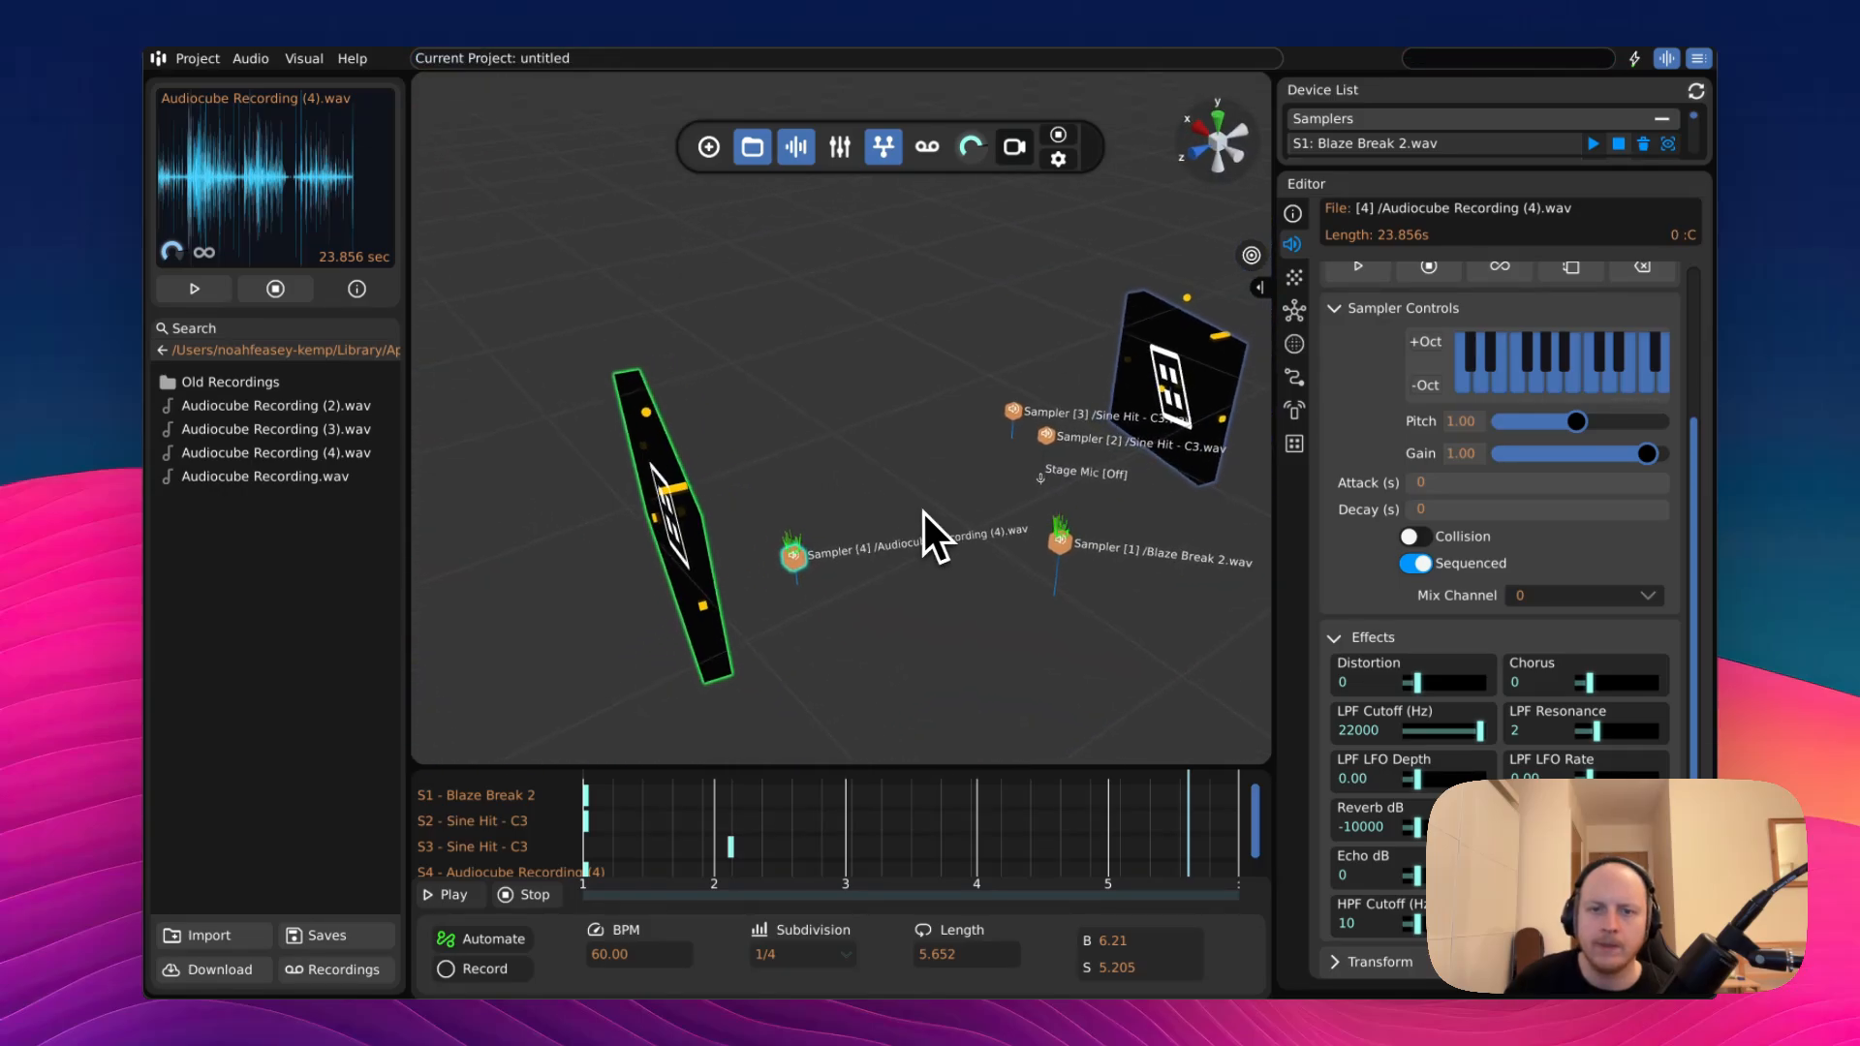
# - Select all samplers and soundwalls in the scene, move them together as a group, and delete them
pyautogui.press('d')
pyautogui.press('s')
pyautogui.moveTo(448, 234); pyautogui.dragTo(1225, 717)
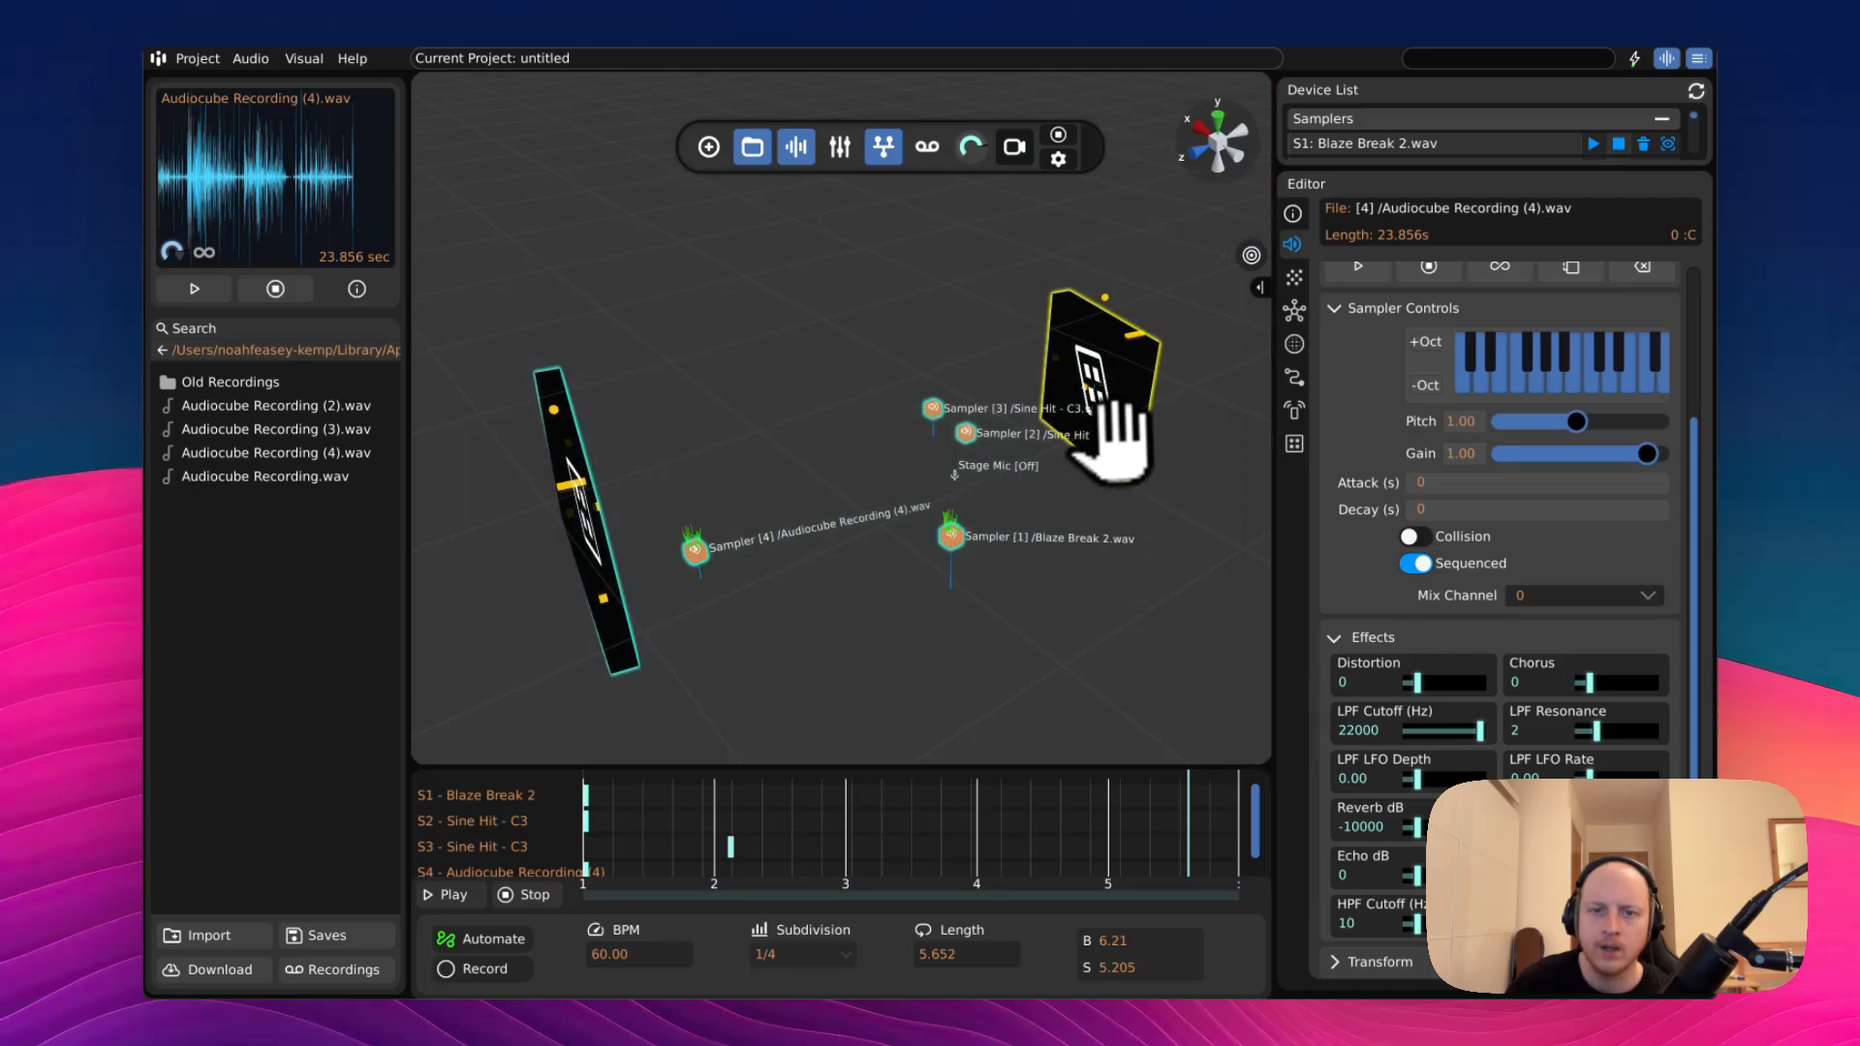
pyautogui.moveTo(1114, 441)
pyautogui.mouseDown()
pyautogui.moveTo(1030, 352)
pyautogui.moveTo(1071, 216)
pyautogui.moveTo(963, 374)
pyautogui.moveTo(1157, 359)
pyautogui.mouseUp()
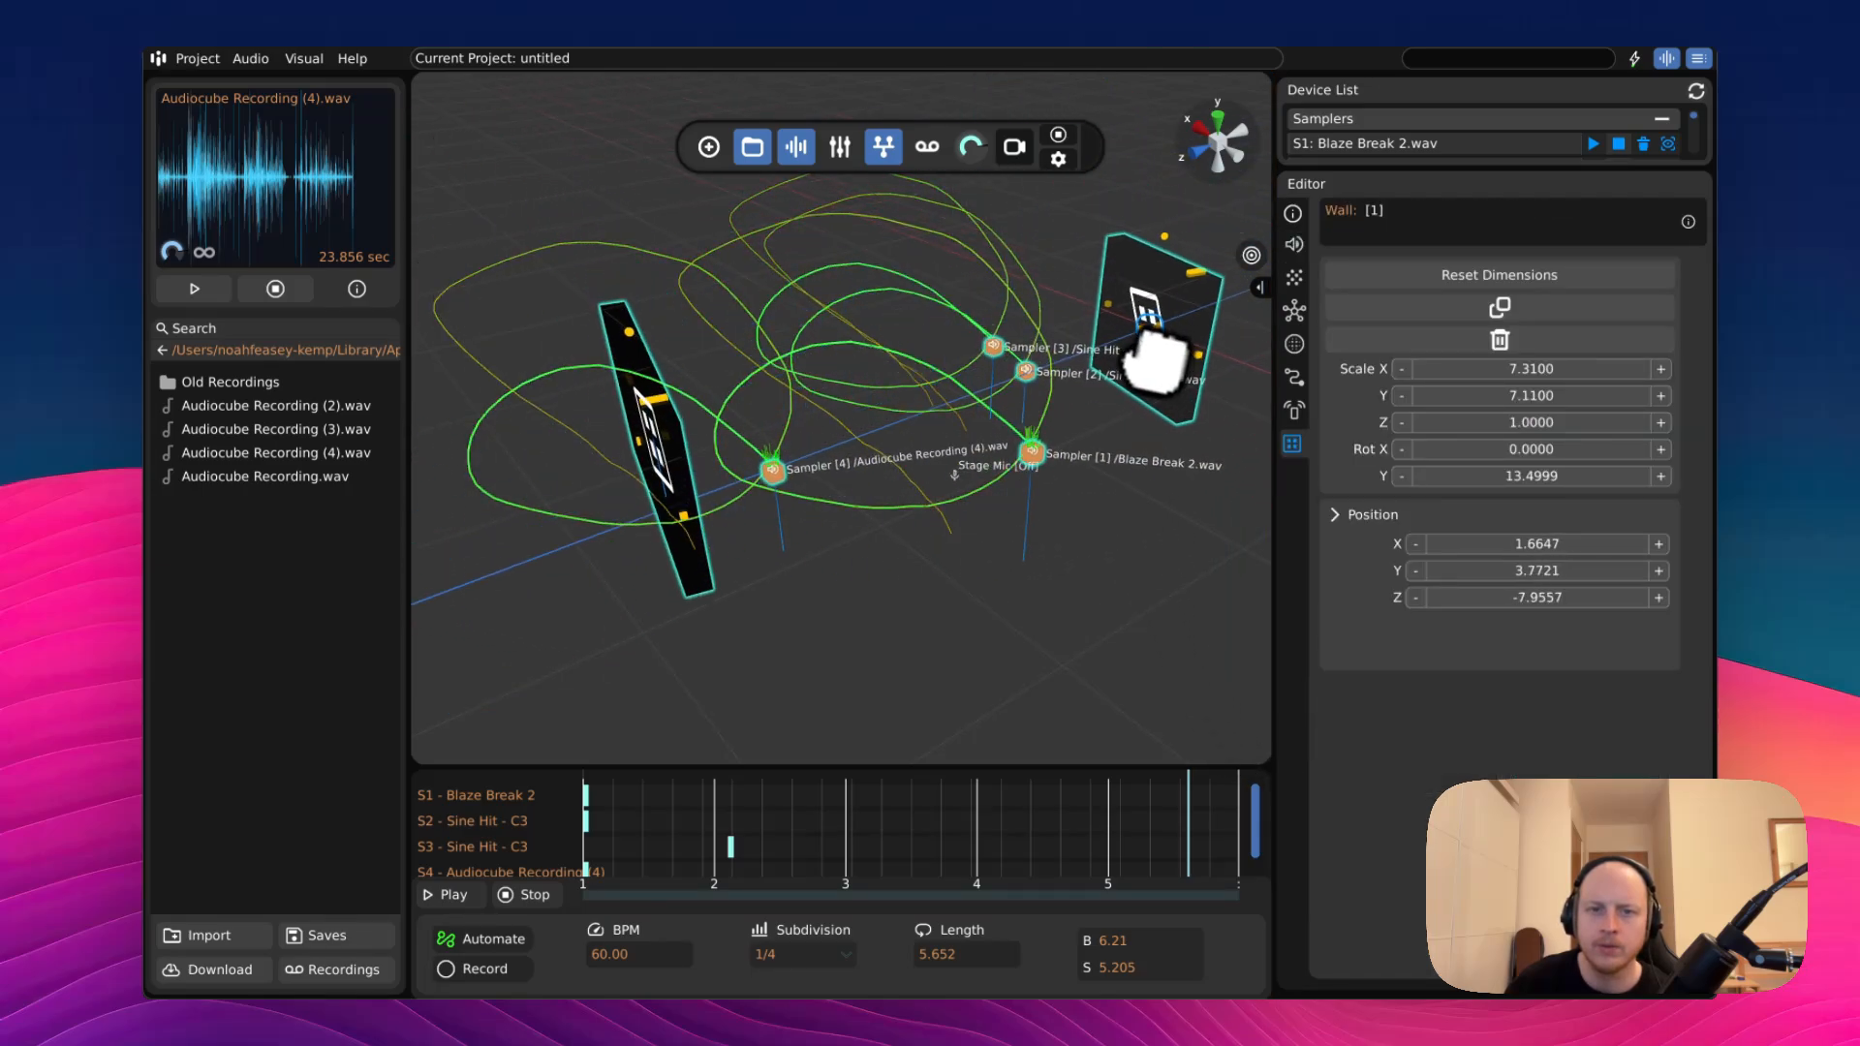
pyautogui.click(1150, 433)
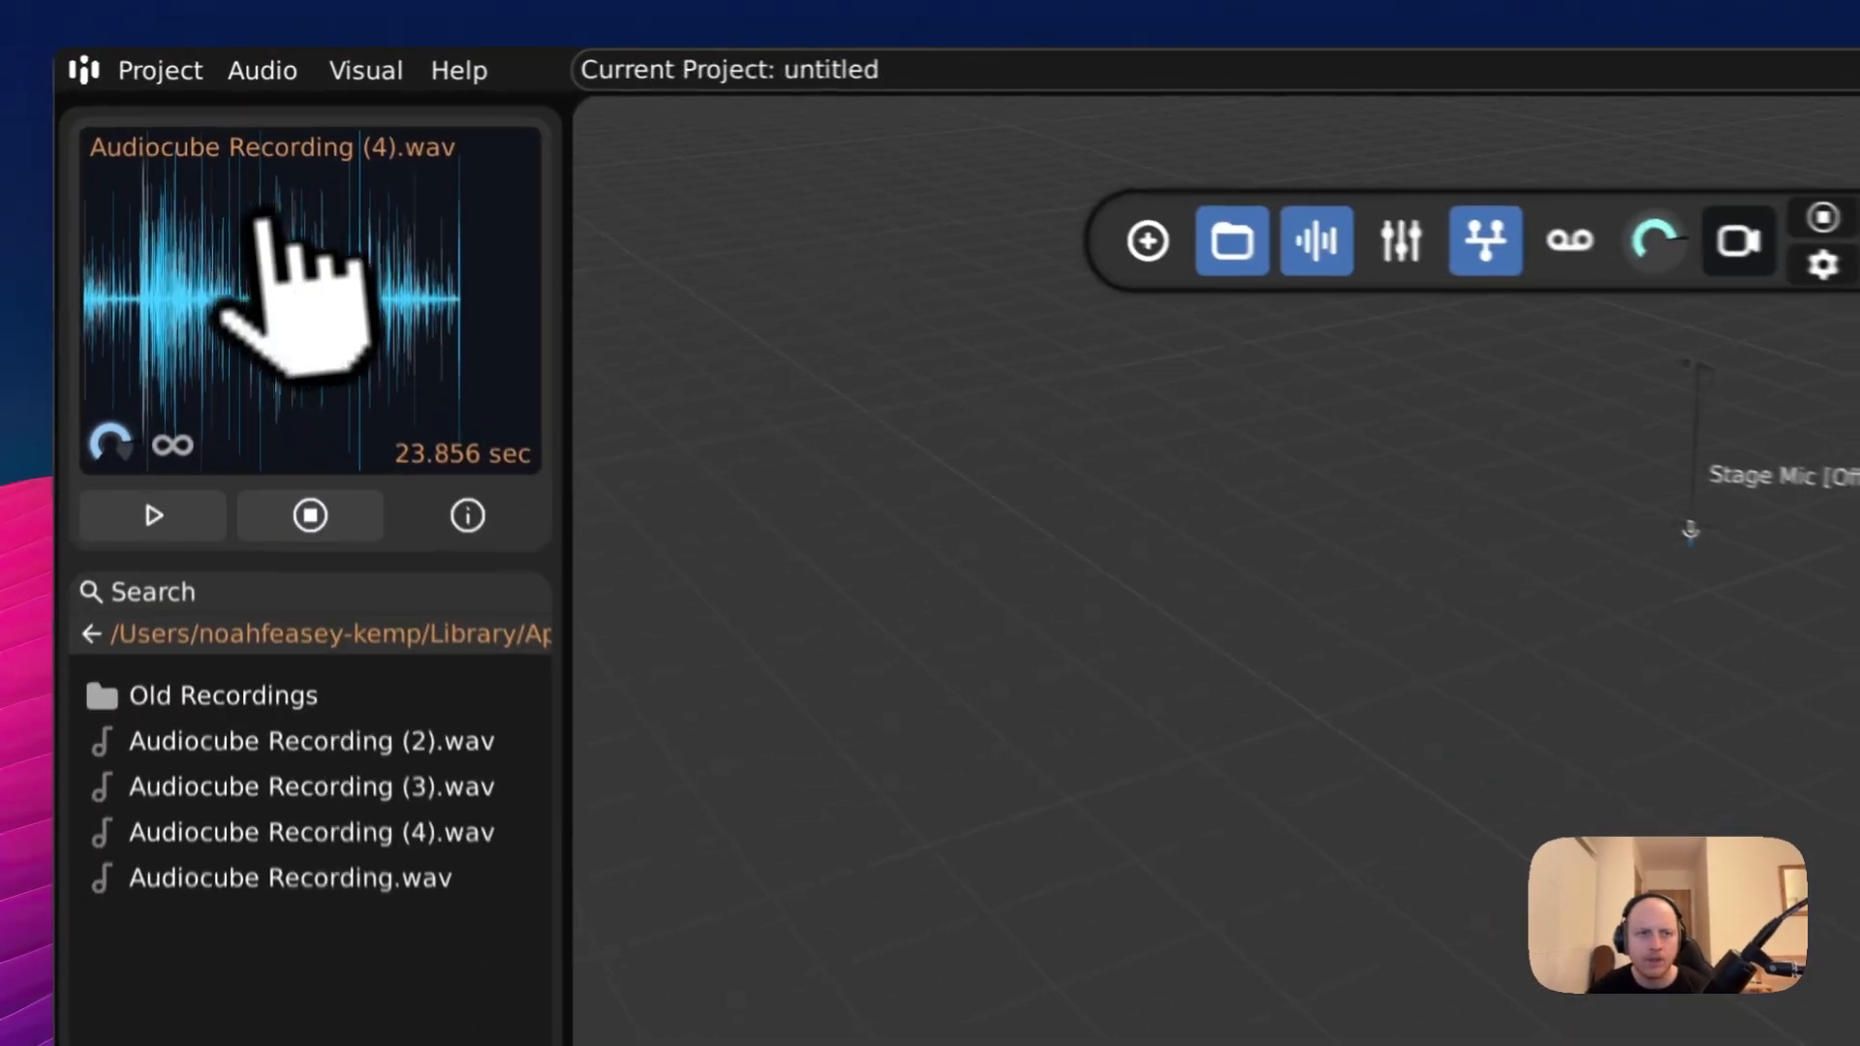
# - Save the project under the new name asdasdasdasd and dismiss the save information
pyautogui.click(197, 59)
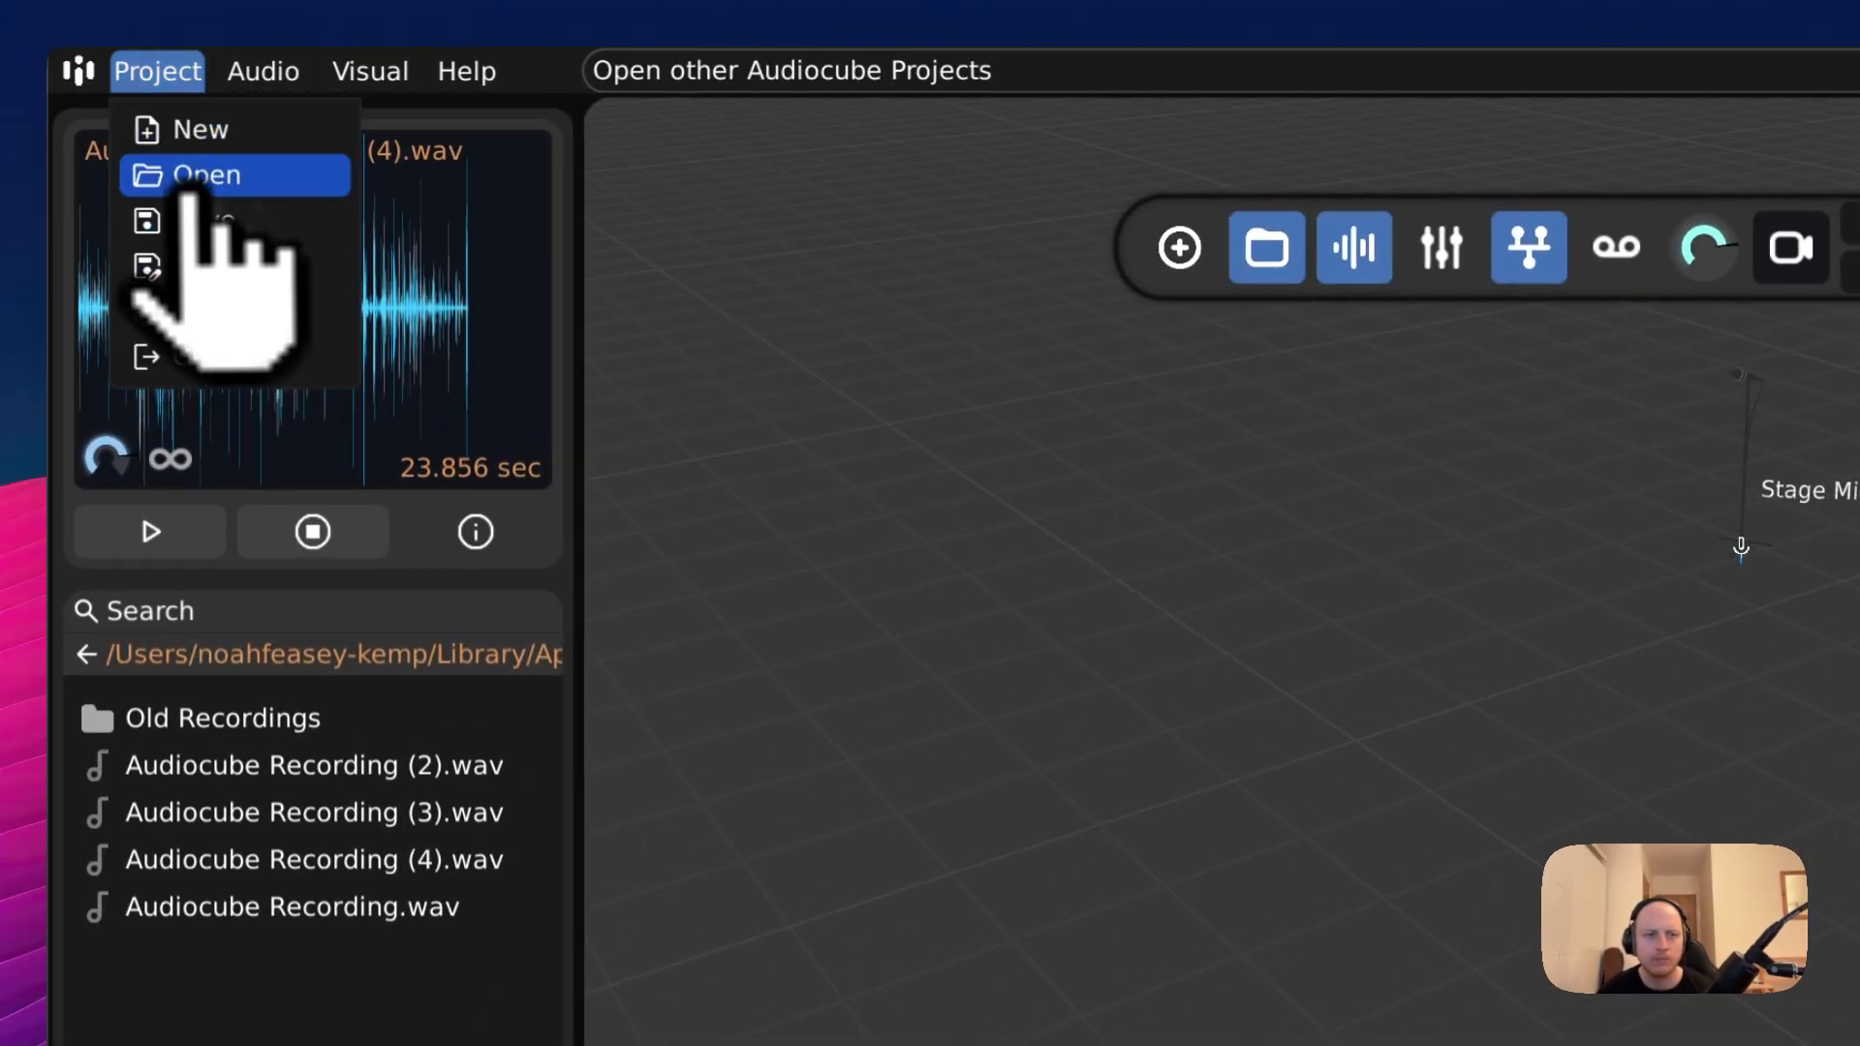
pyautogui.click(217, 281)
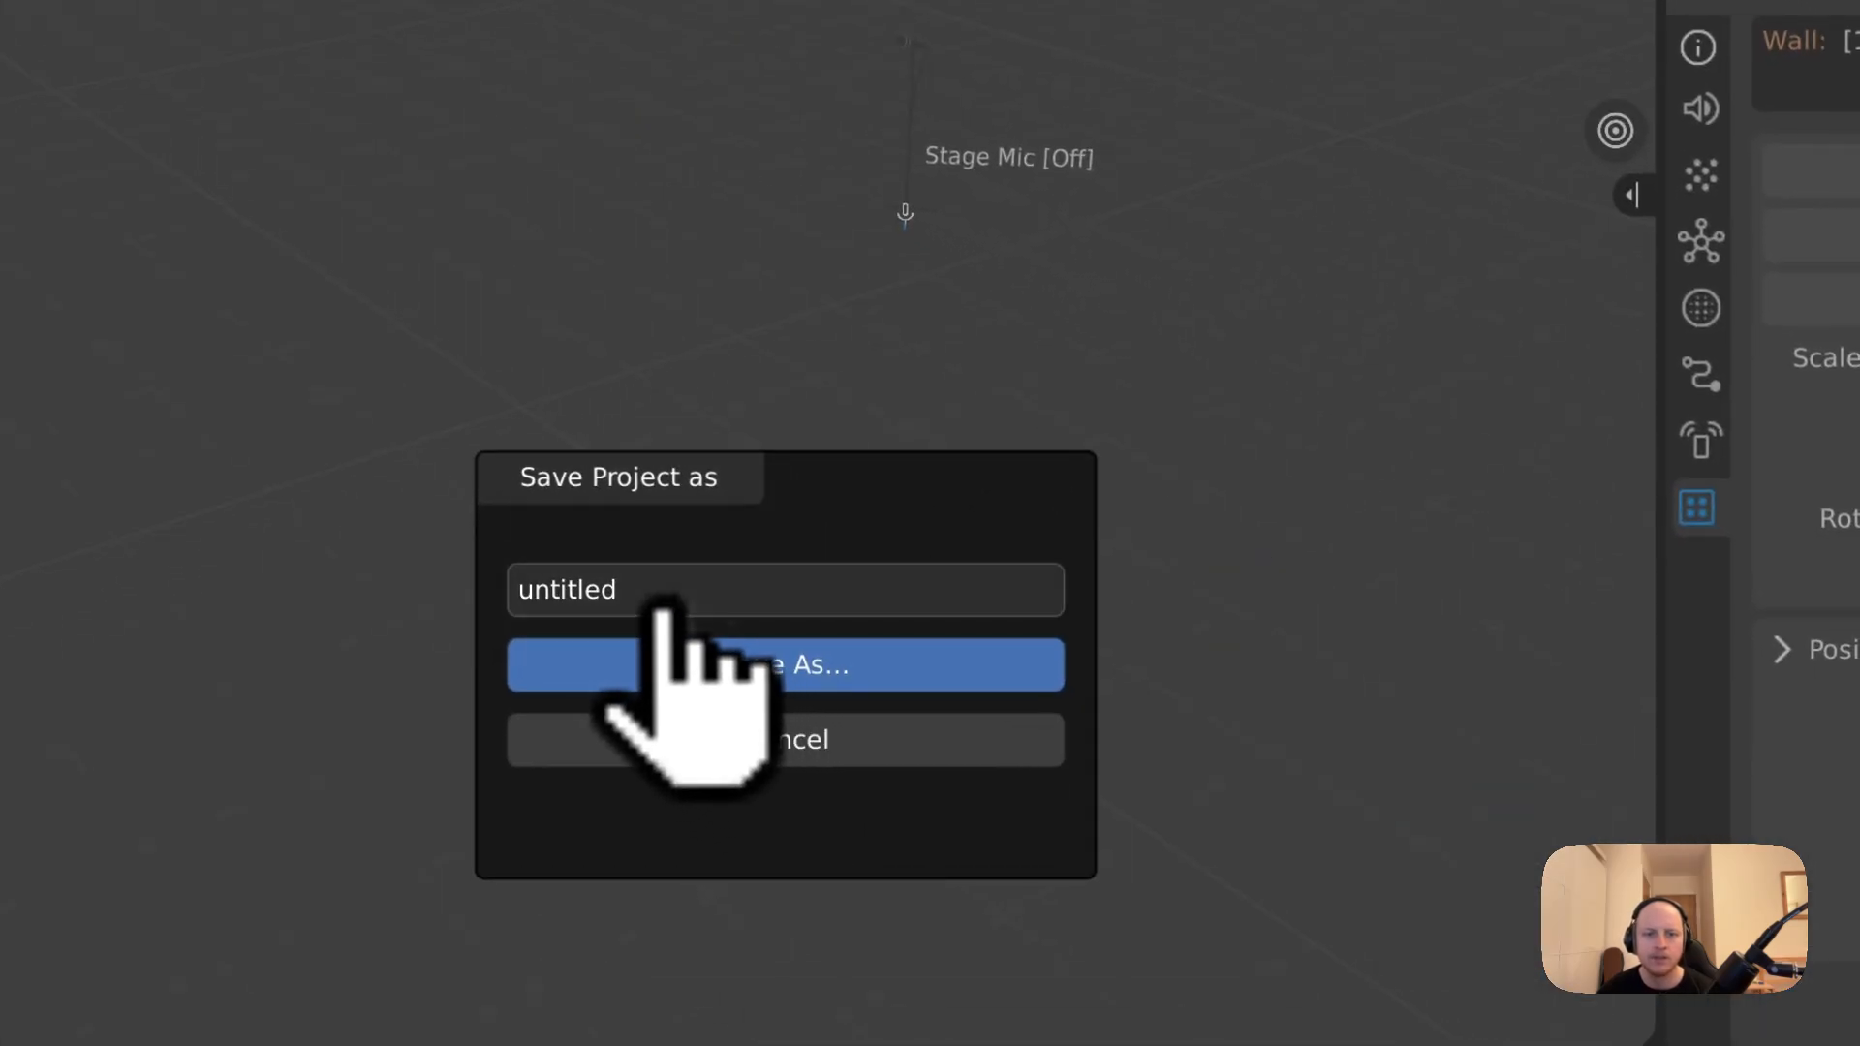
pyautogui.click(1496, 940)
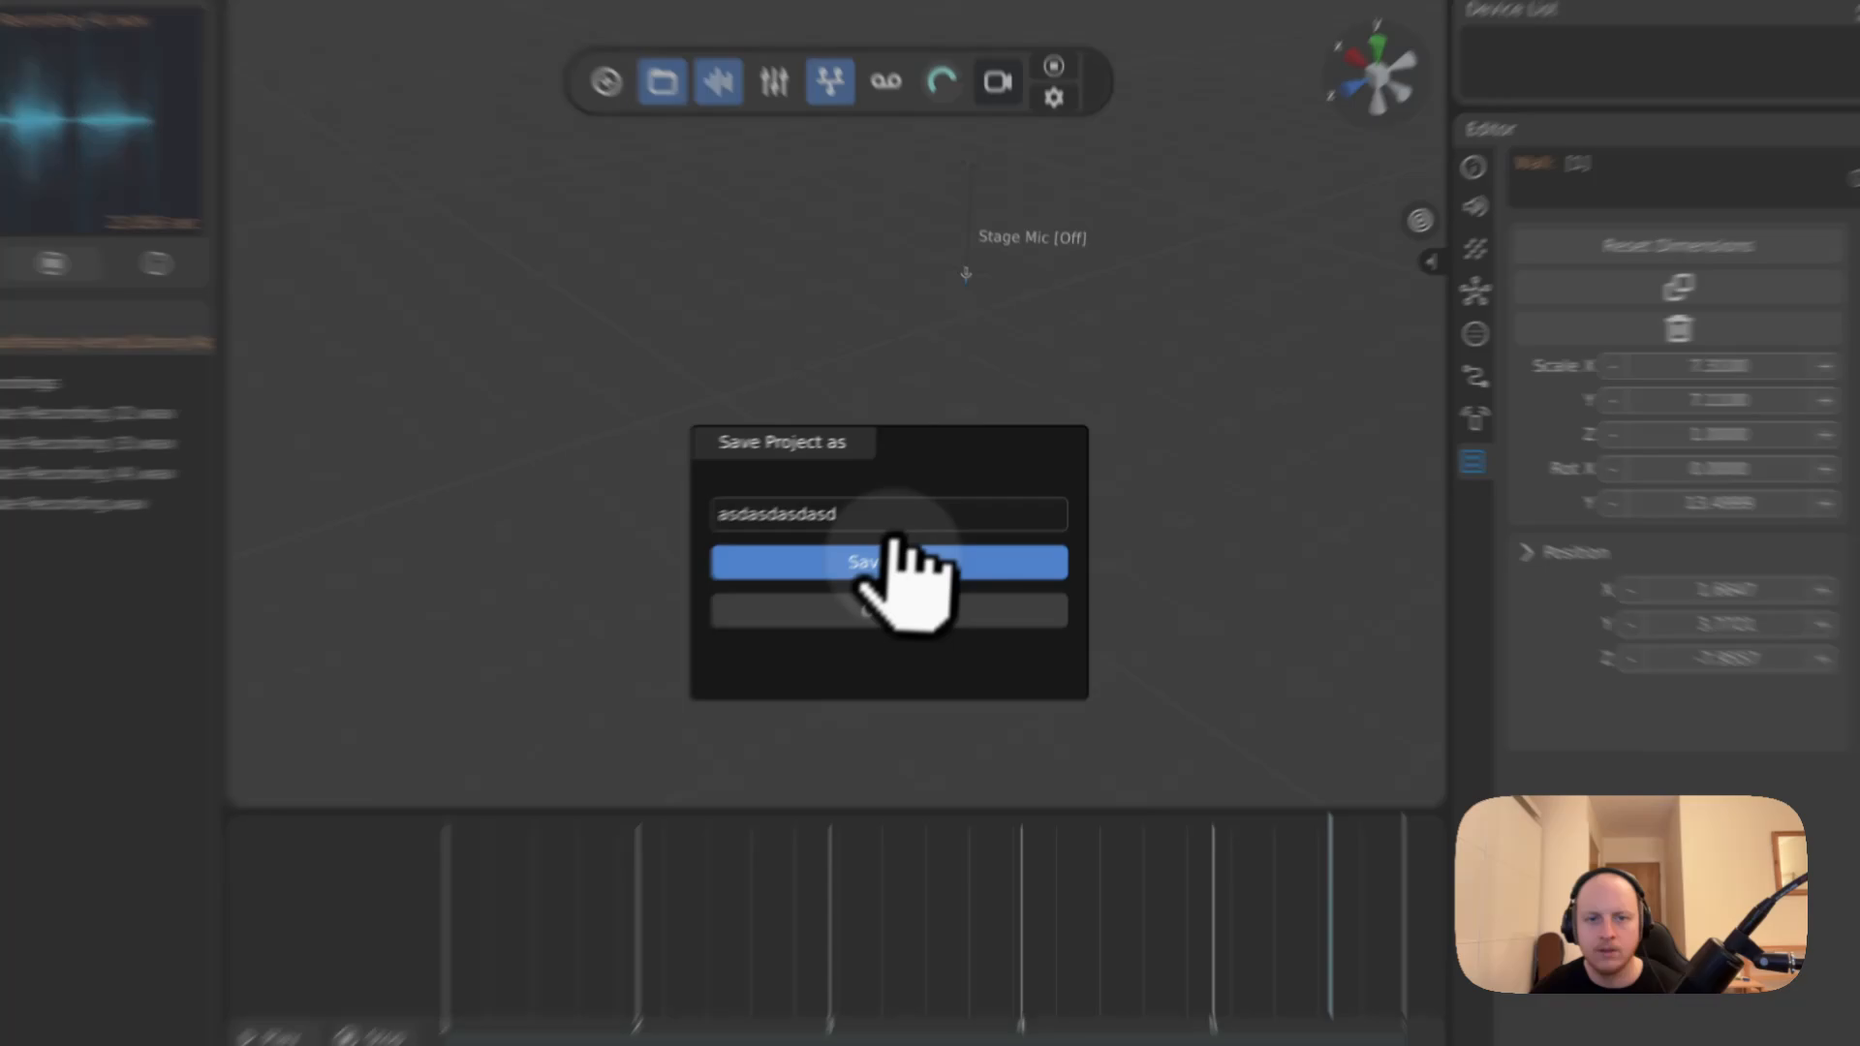
pyautogui.click(775, 665)
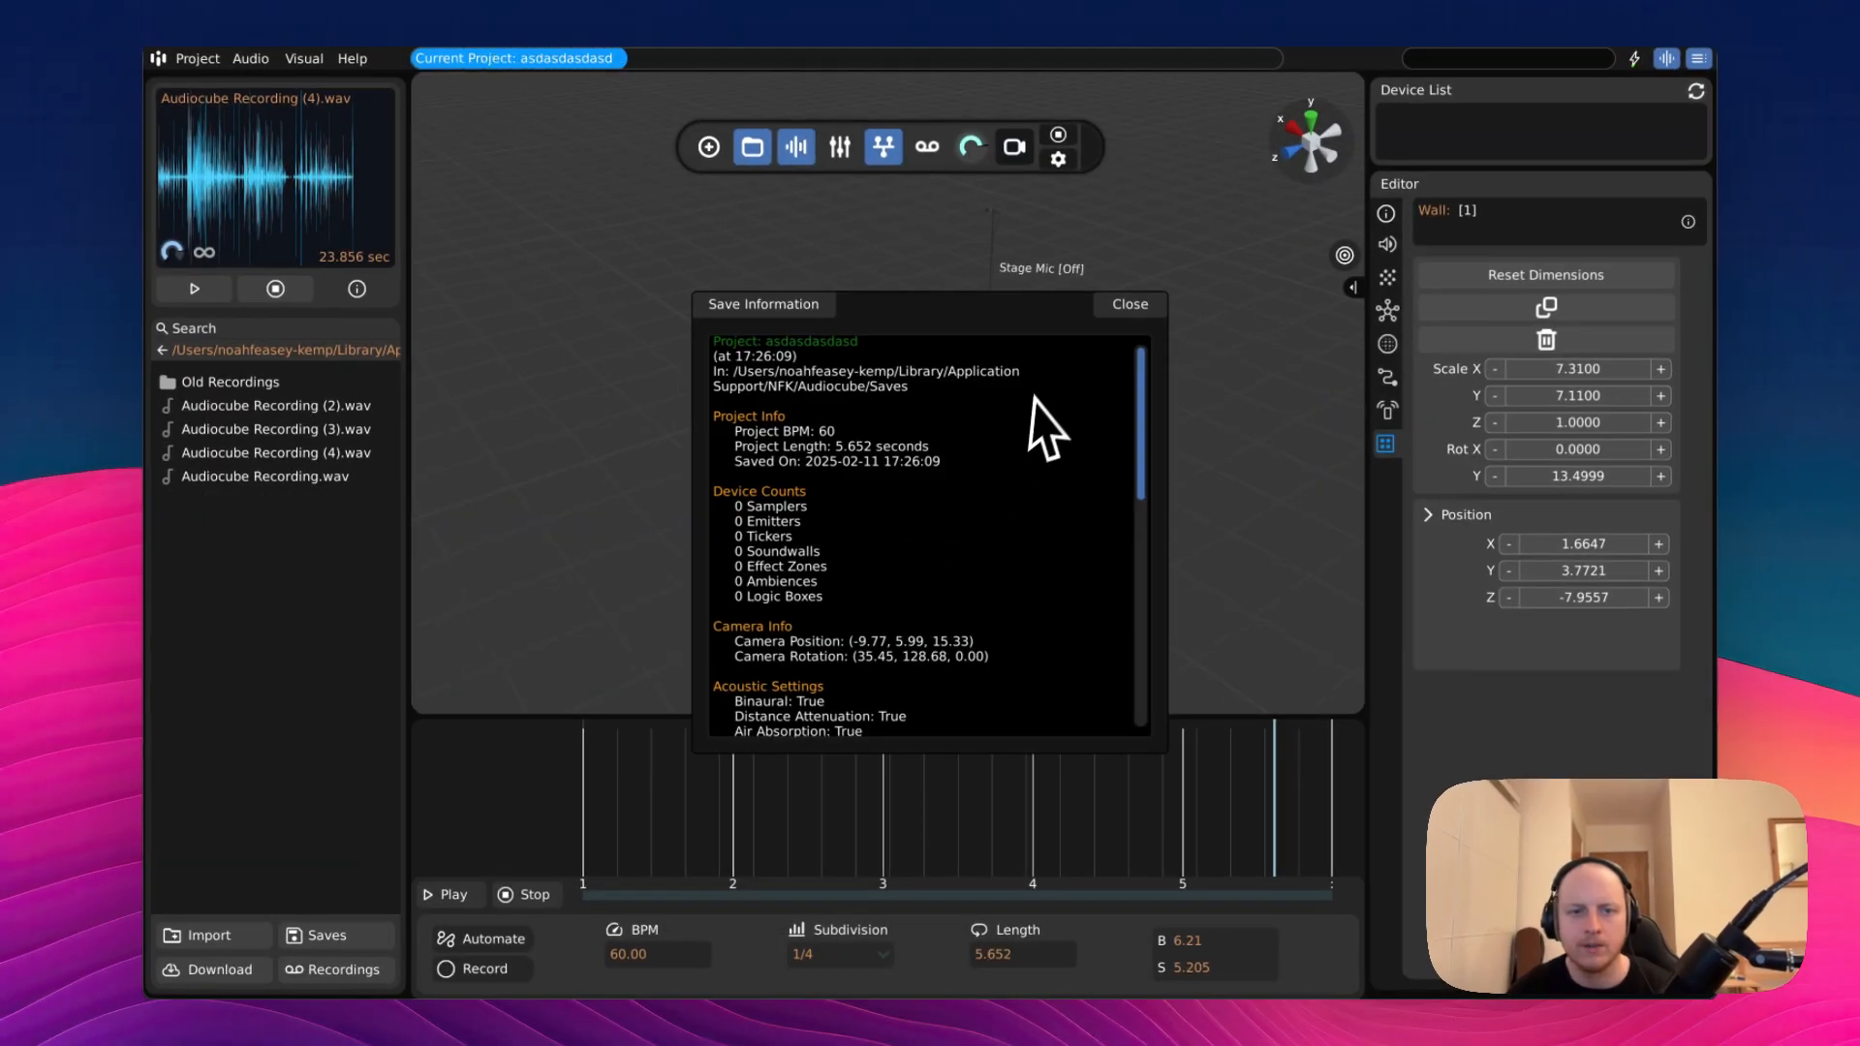
pyautogui.click(1129, 306)
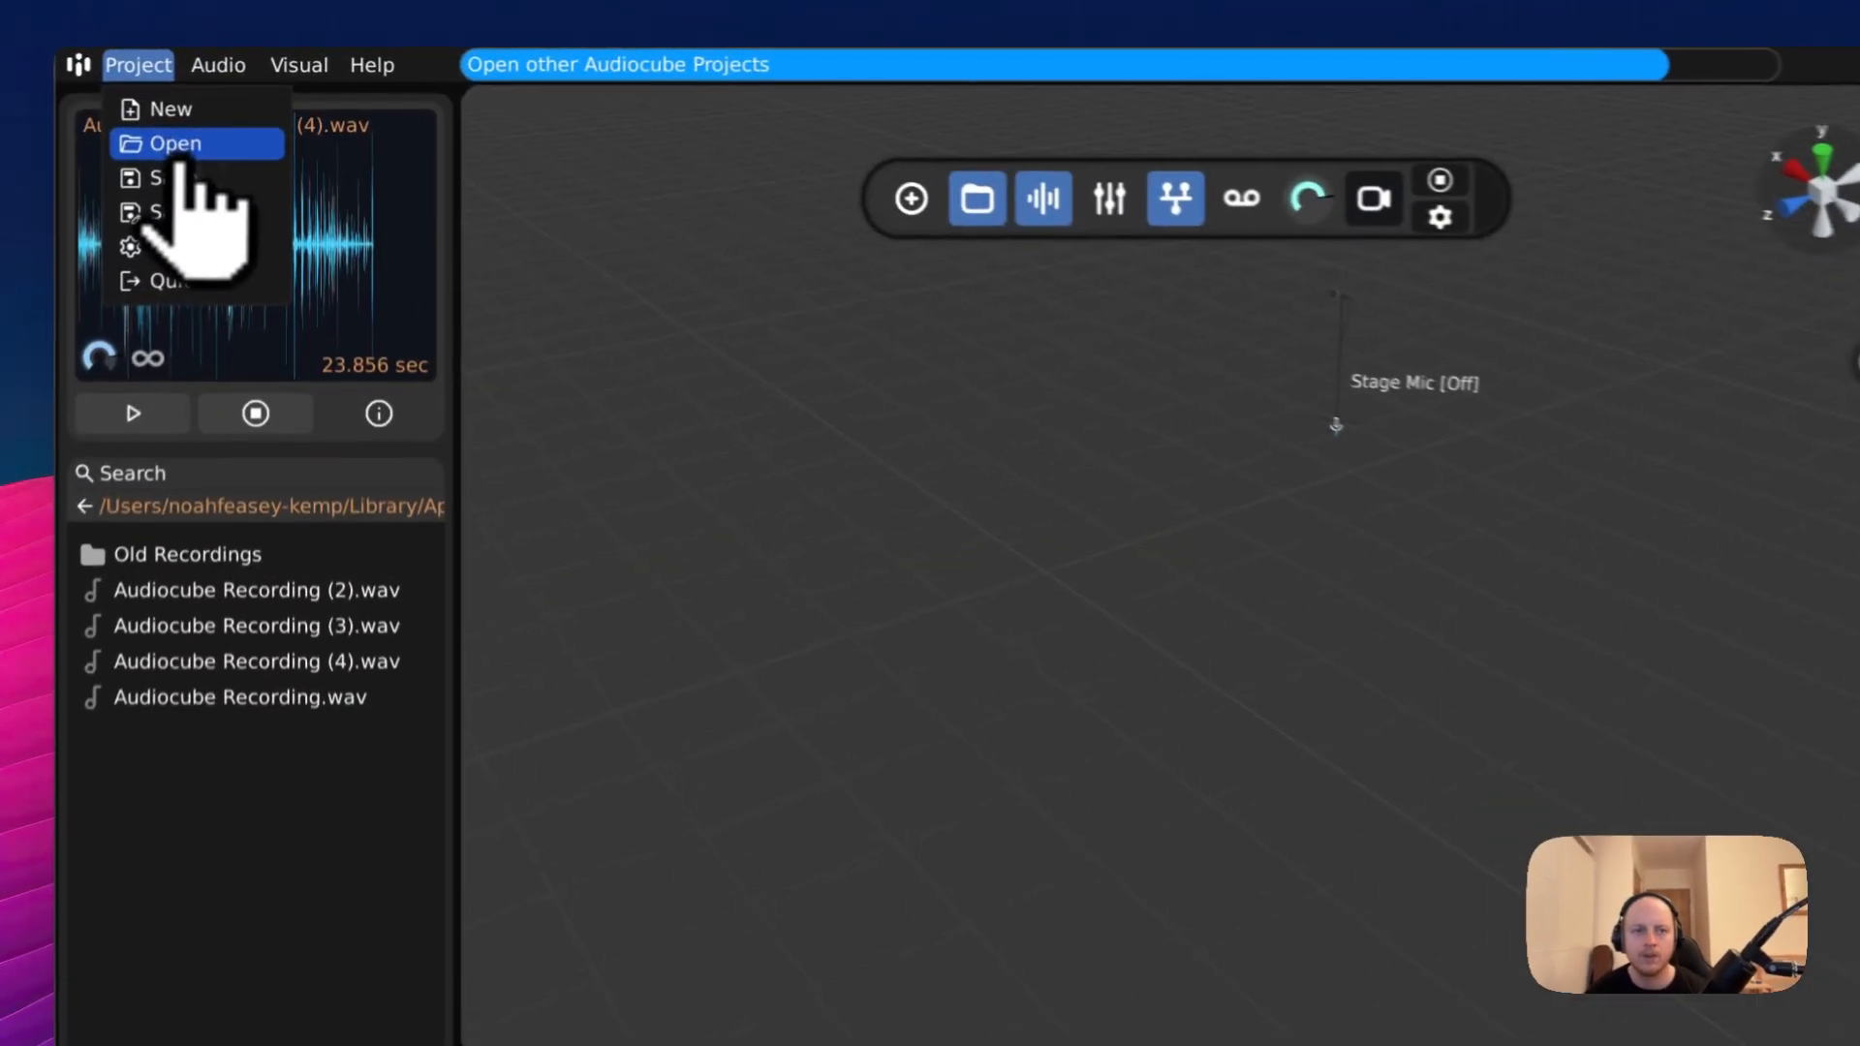
# - Create a new blank project from the saved projects browser
pyautogui.click(193, 147)
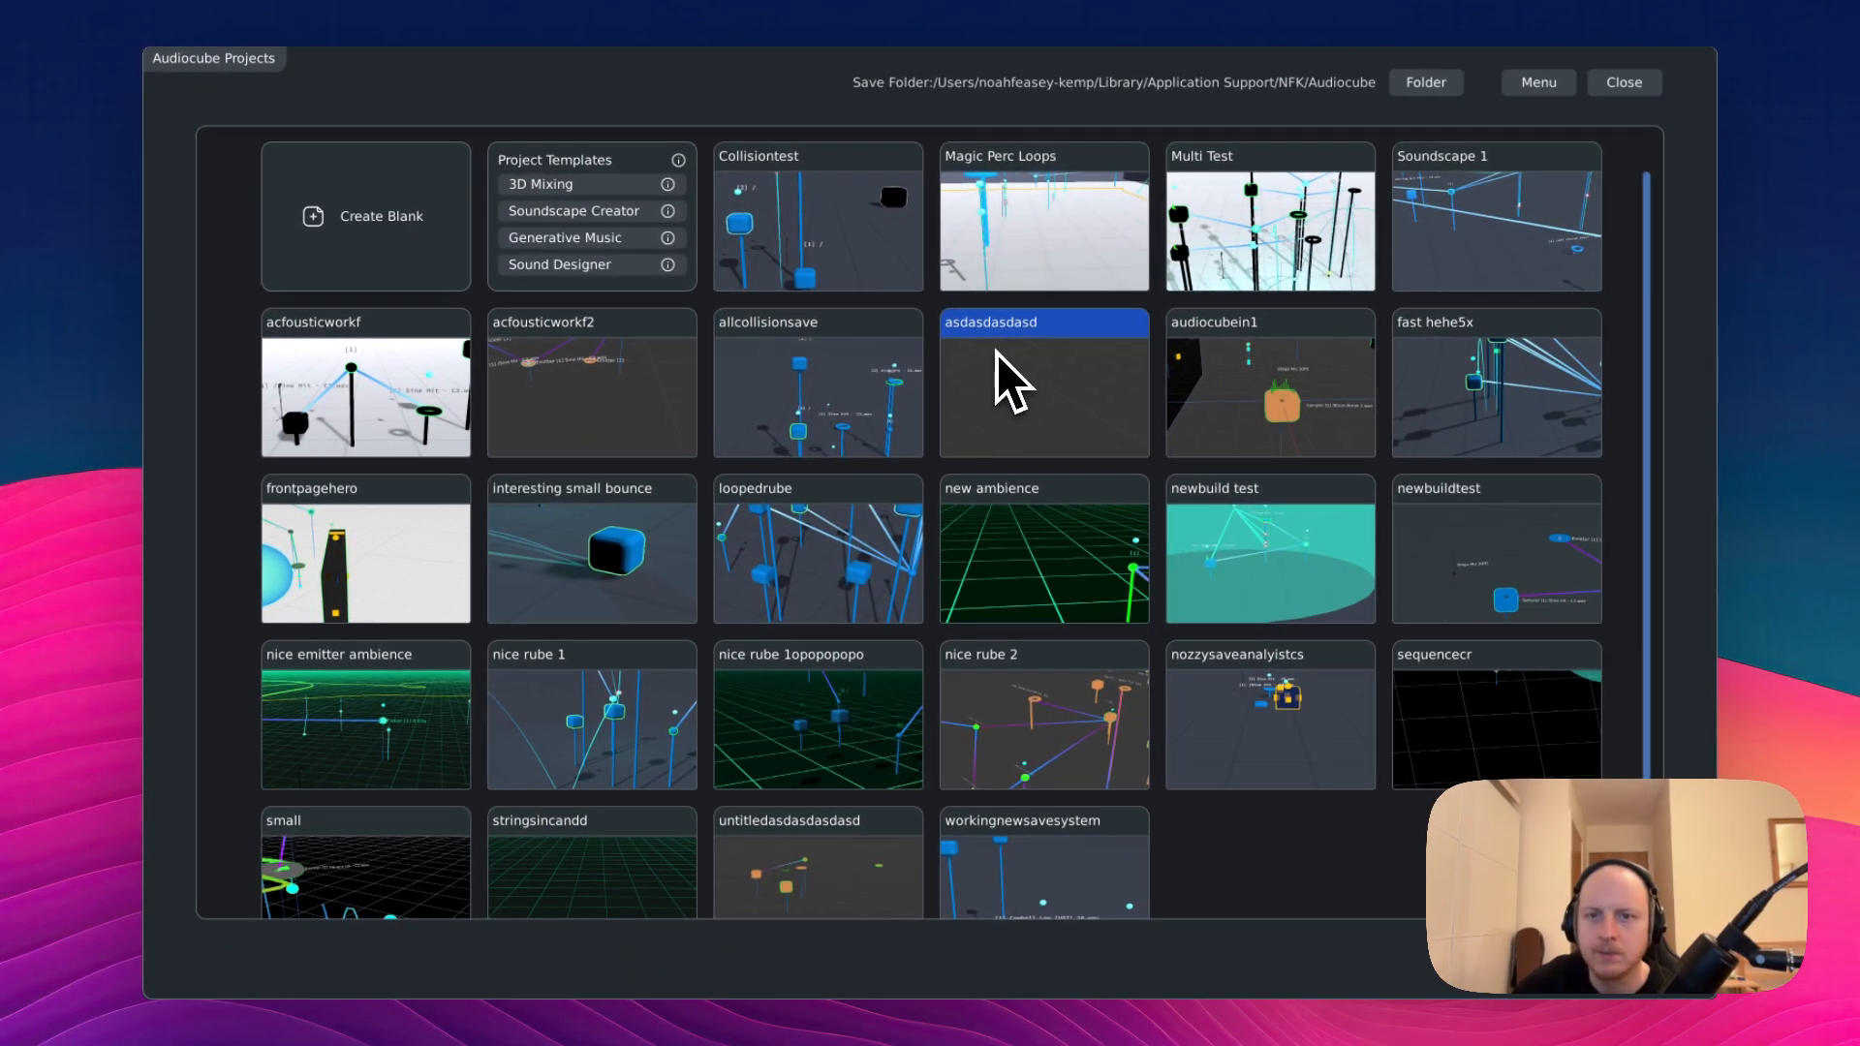
pyautogui.click(381, 216)
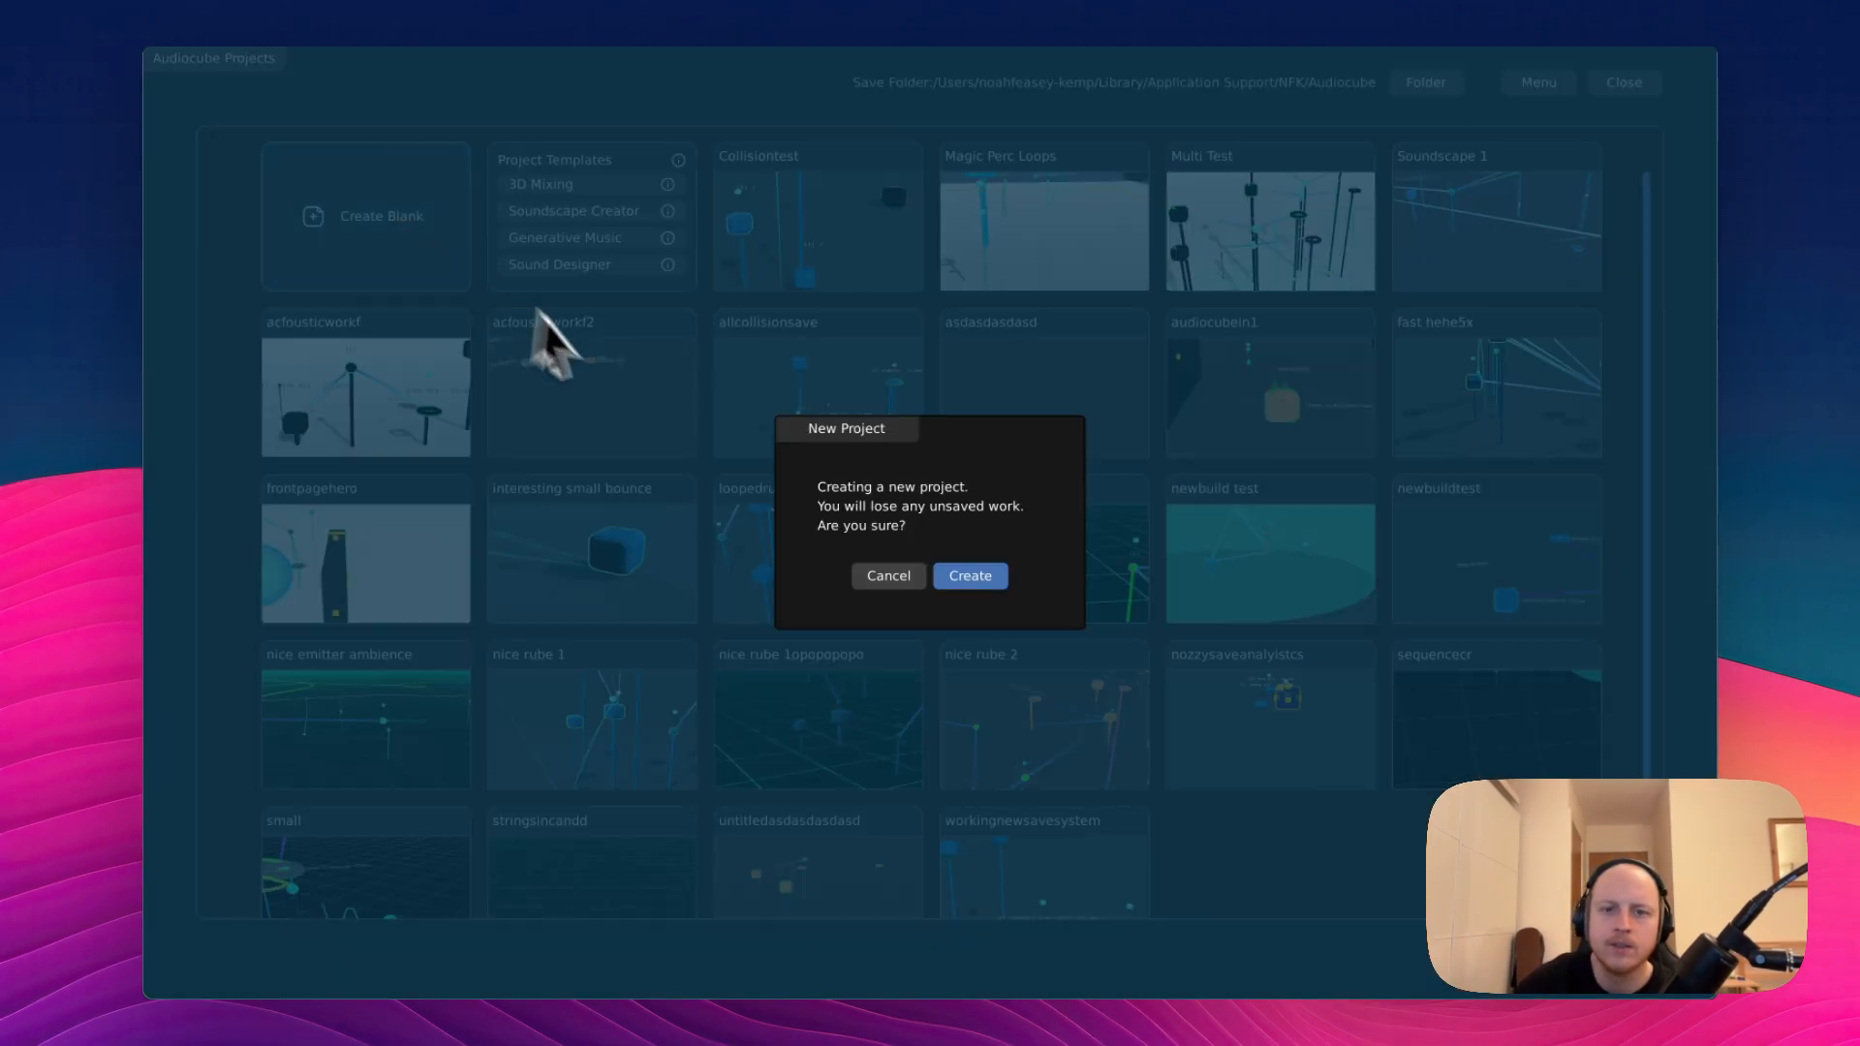
pyautogui.click(939, 579)
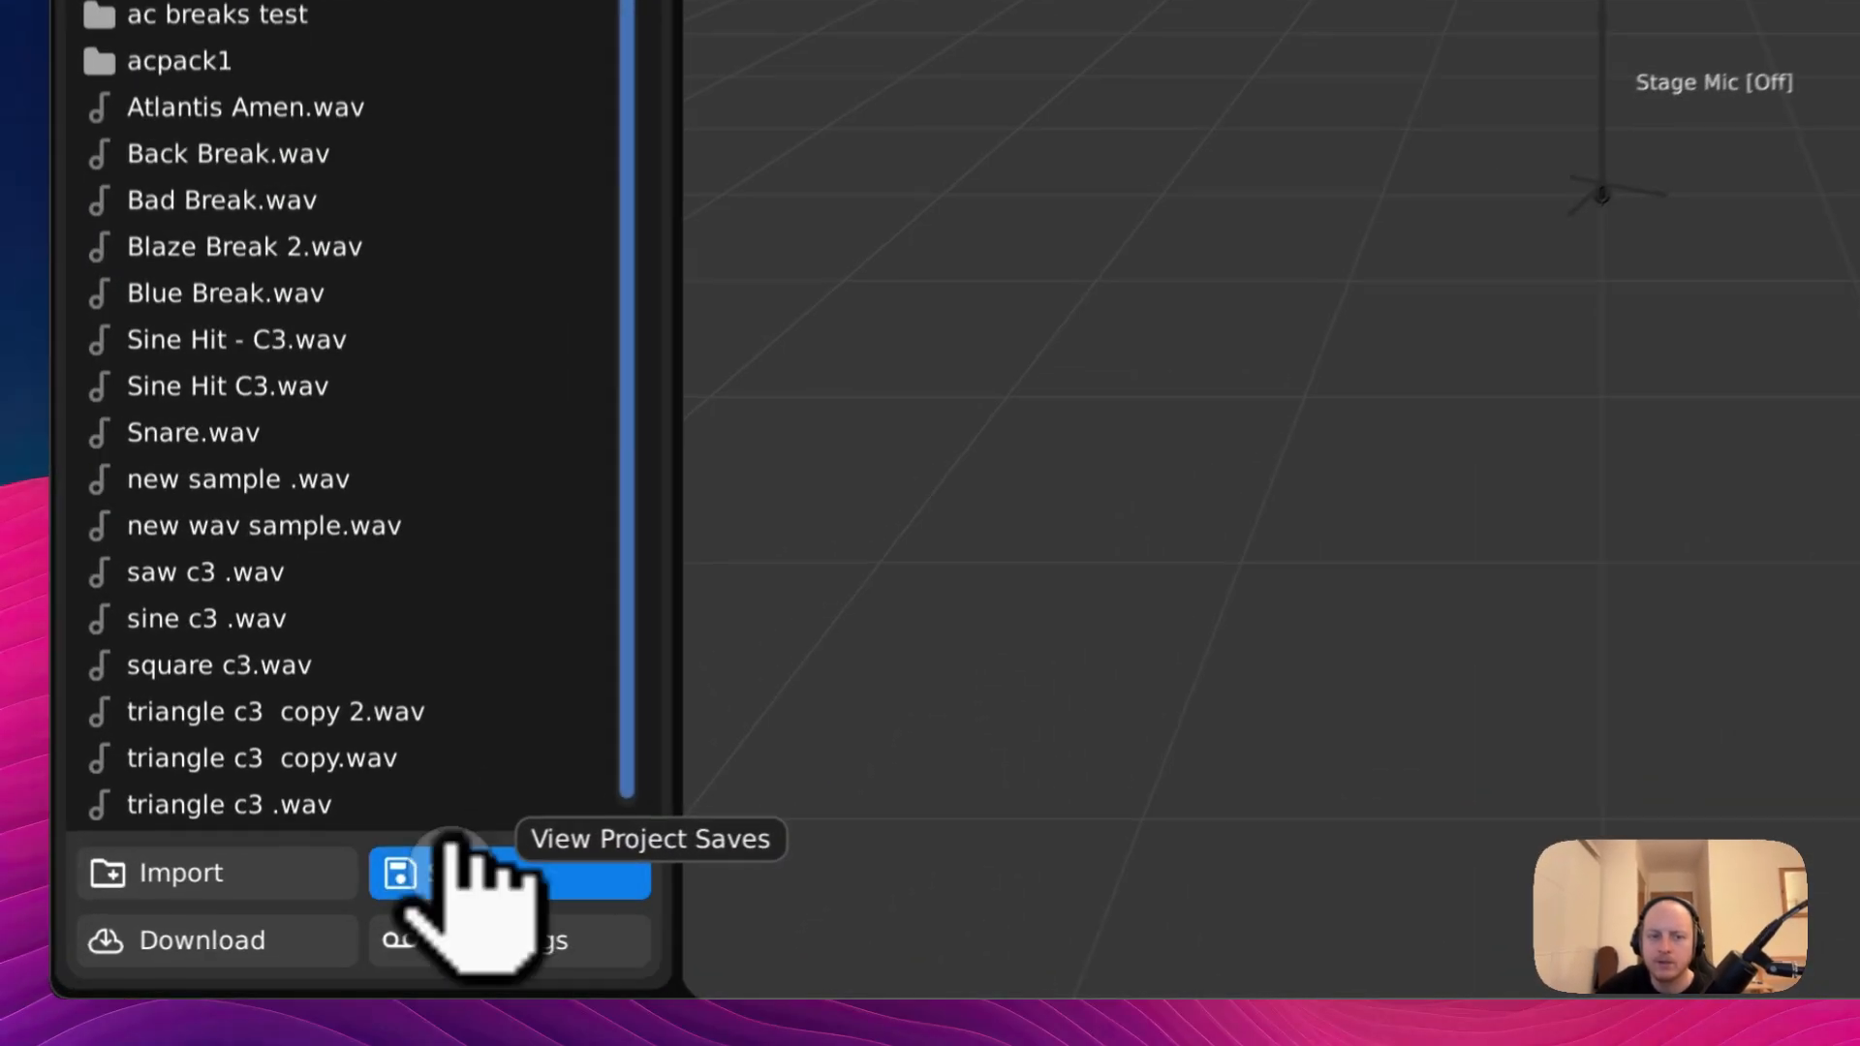
# - List the project saves in a widened file library and load stringsincandd.audiocube as a preset into the scene
pyautogui.click(350, 935)
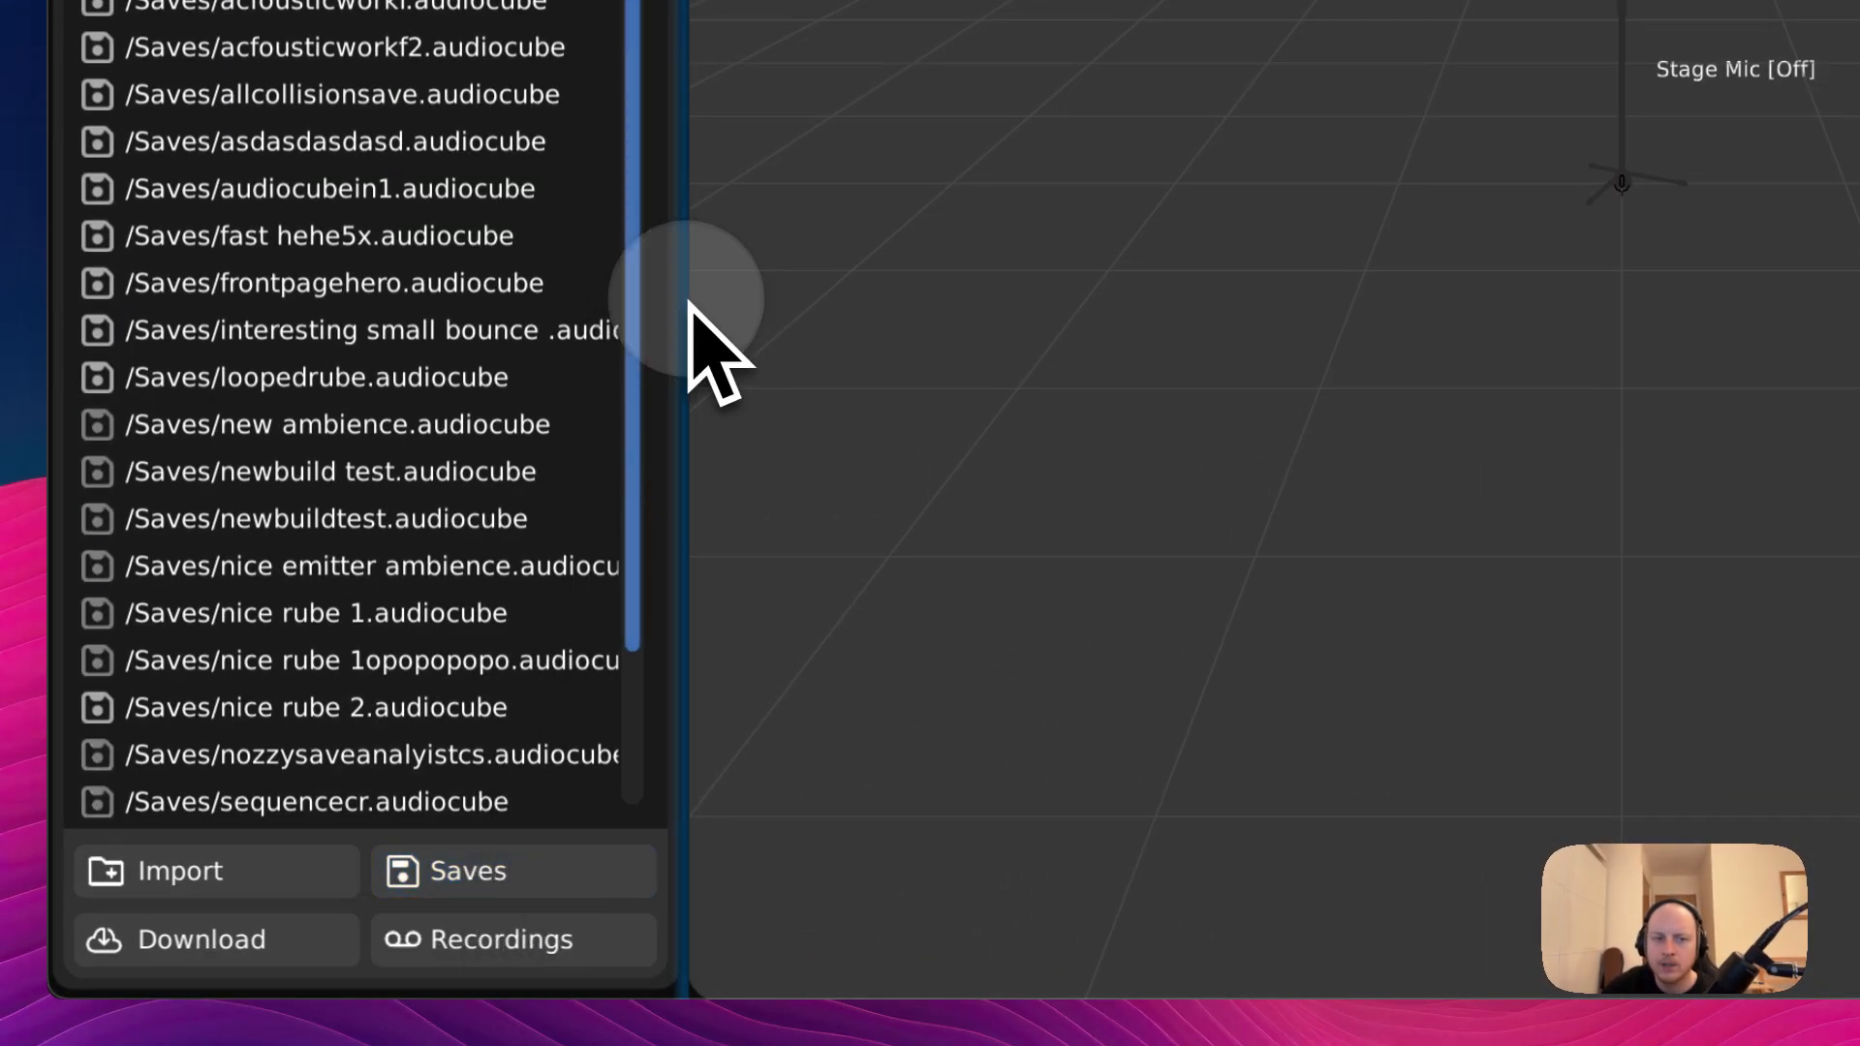
pyautogui.moveTo(686, 310); pyautogui.dragTo(906, 283)
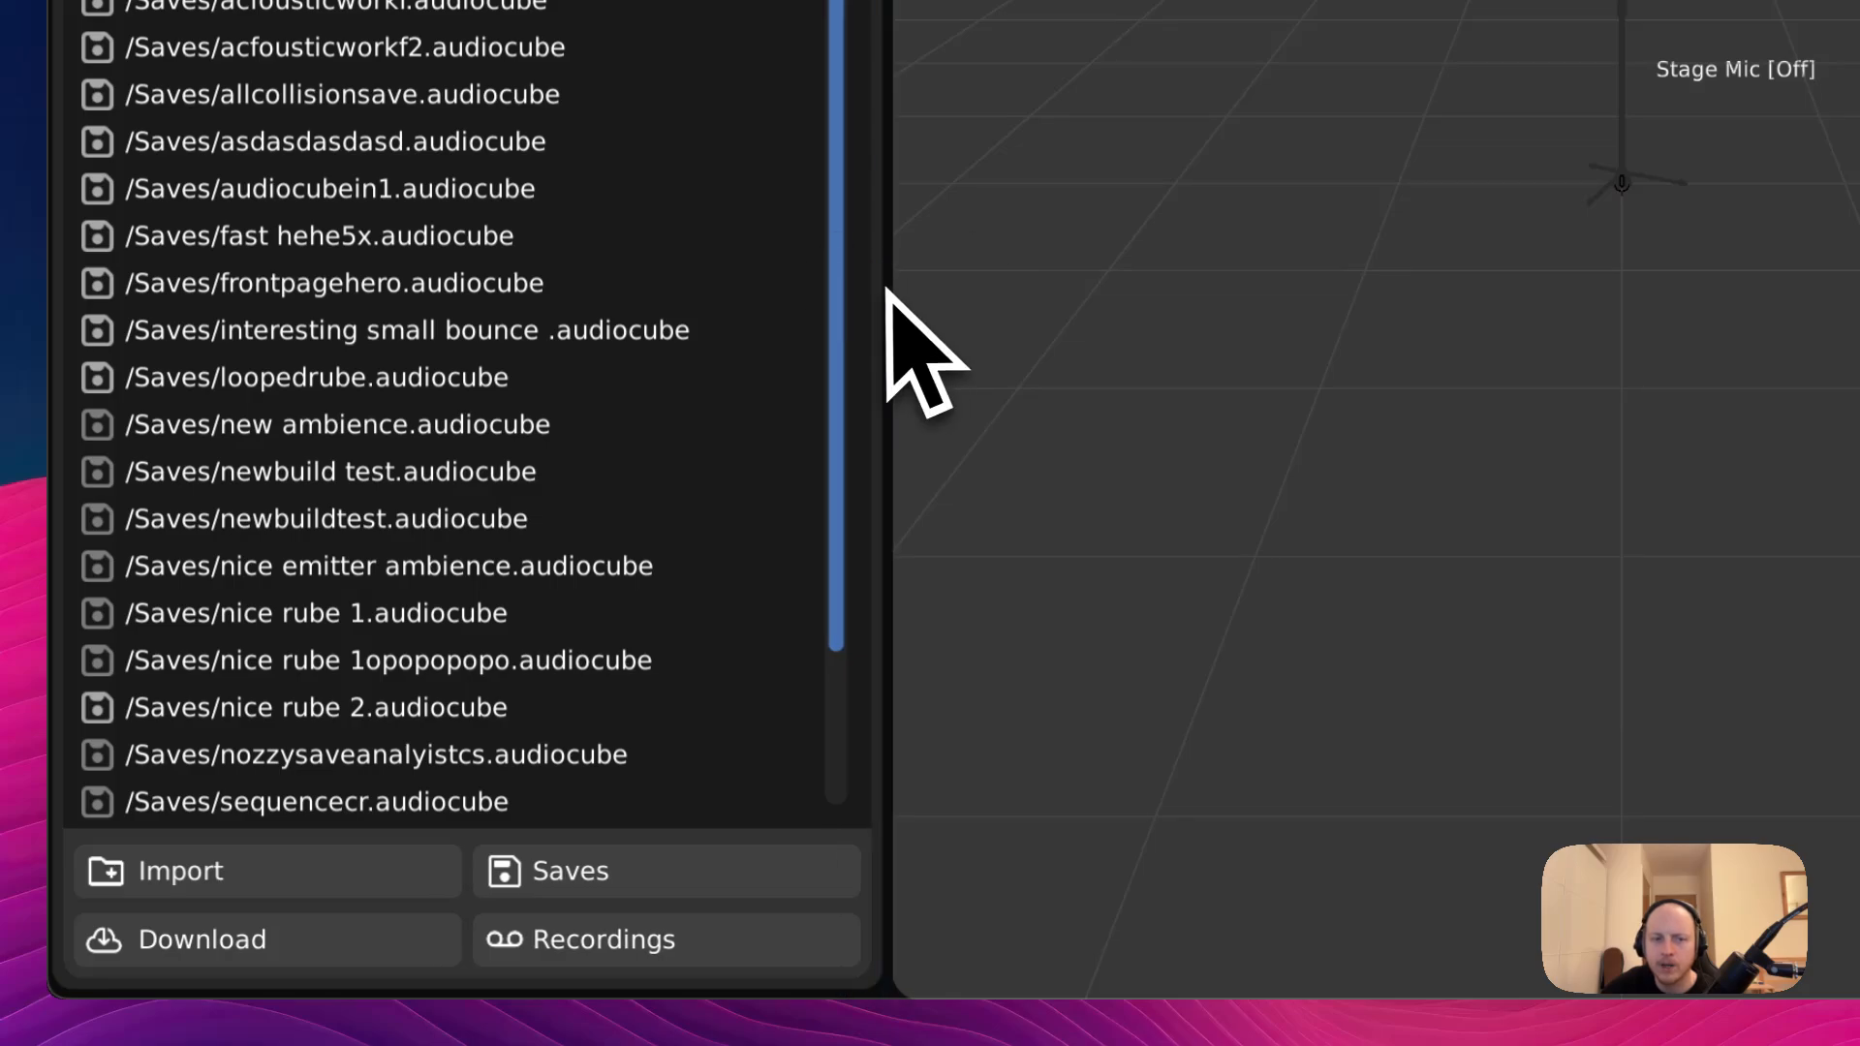
pyautogui.scroll(-4, 853, 358)
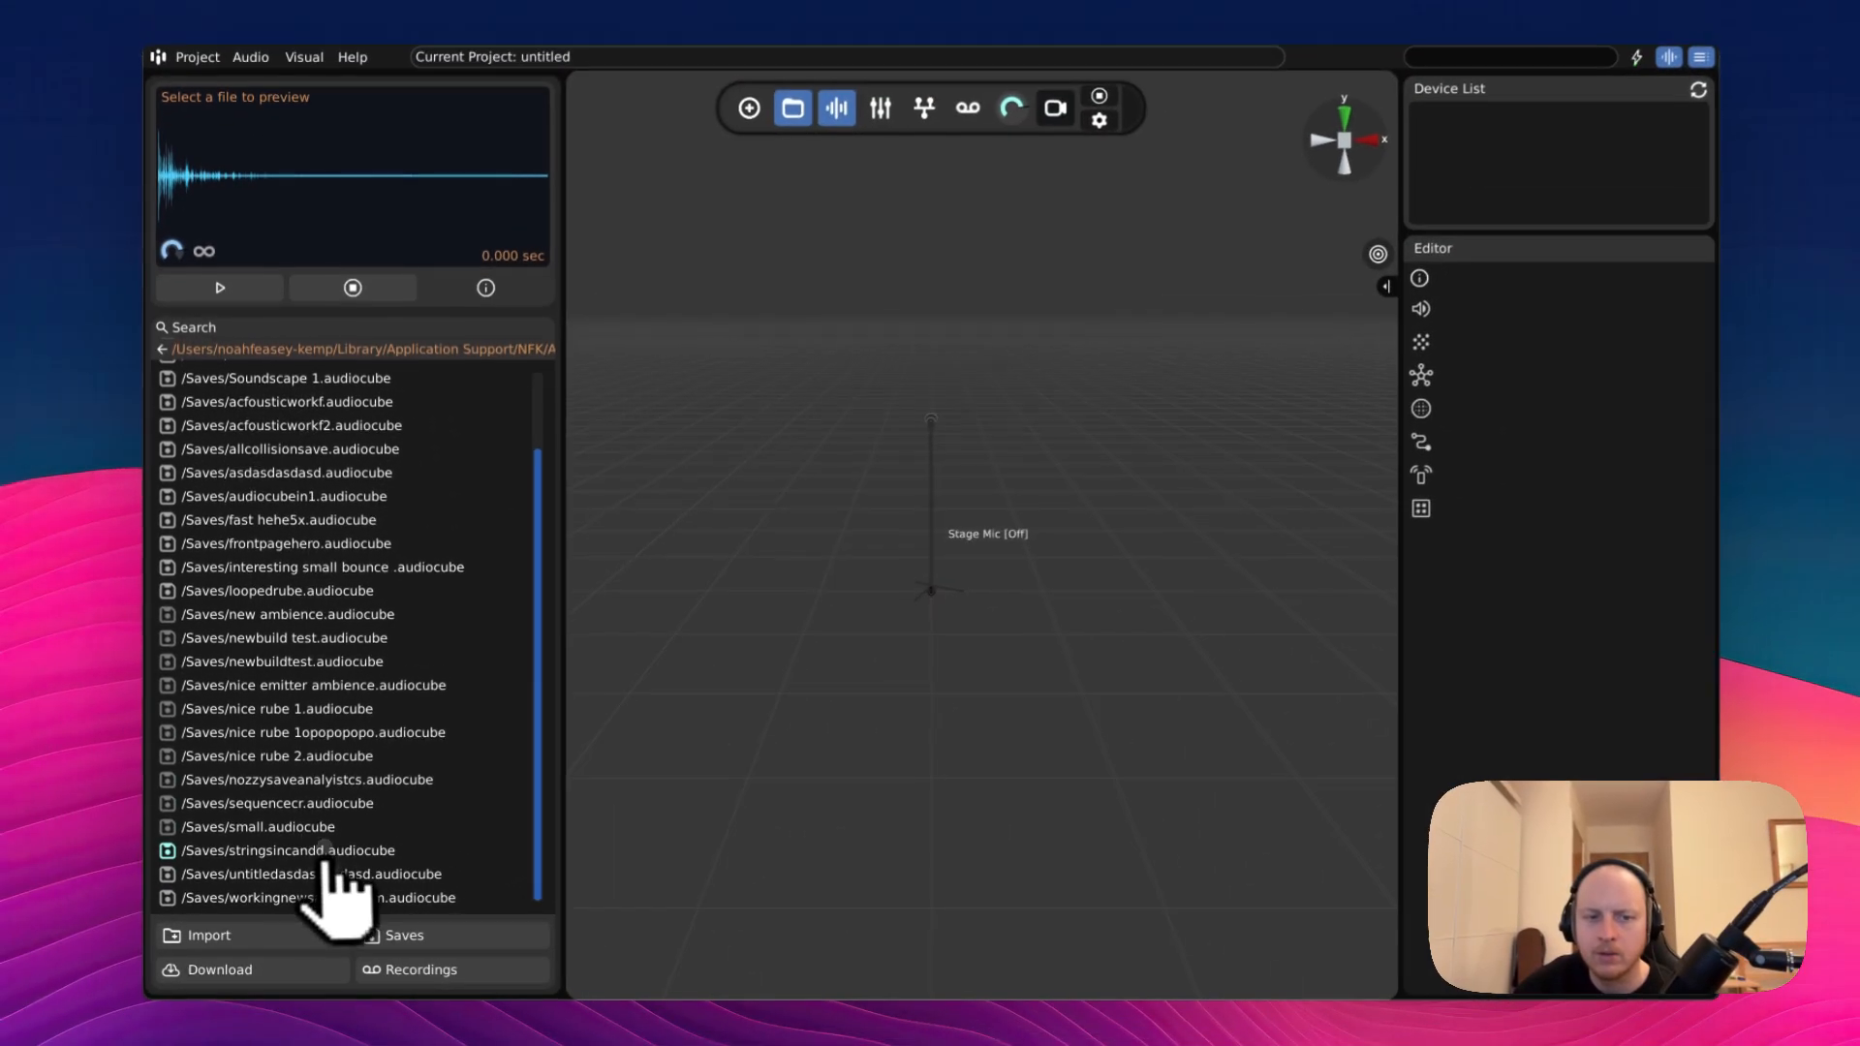
pyautogui.click(409, 769)
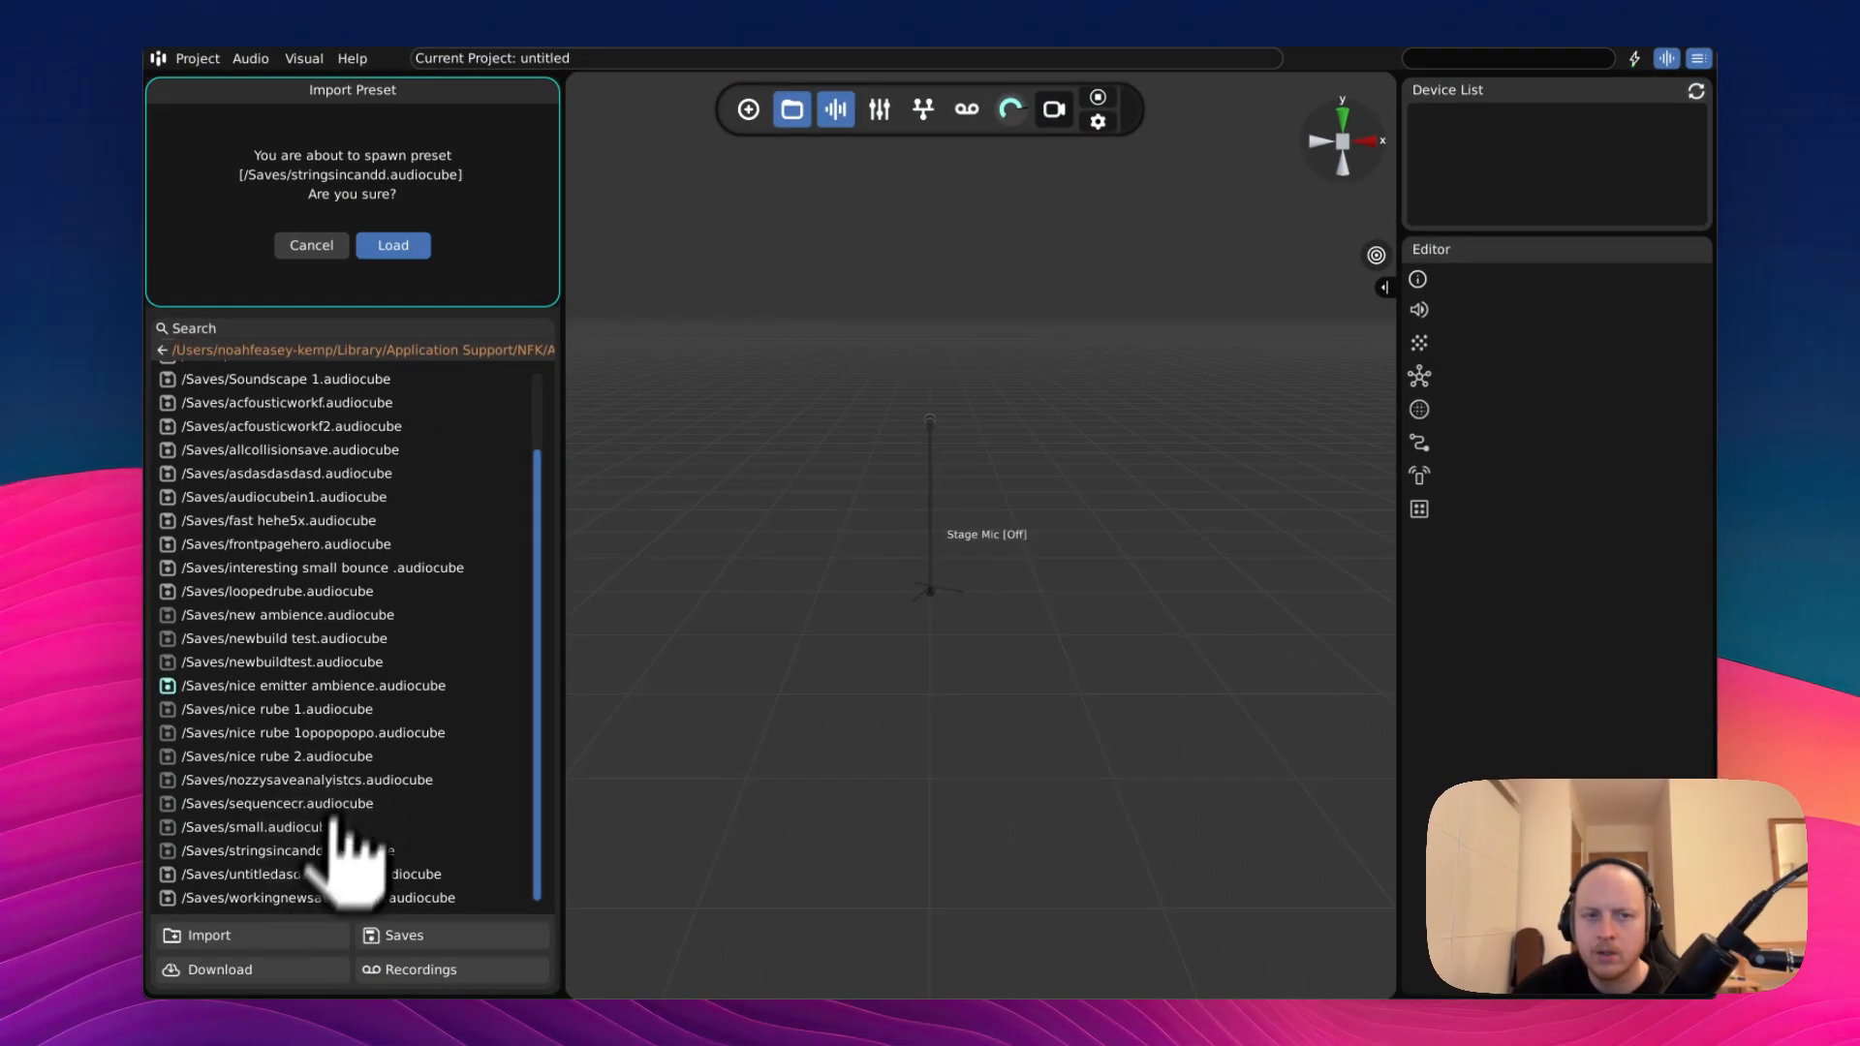
pyautogui.click(393, 246)
pyautogui.click(1133, 308)
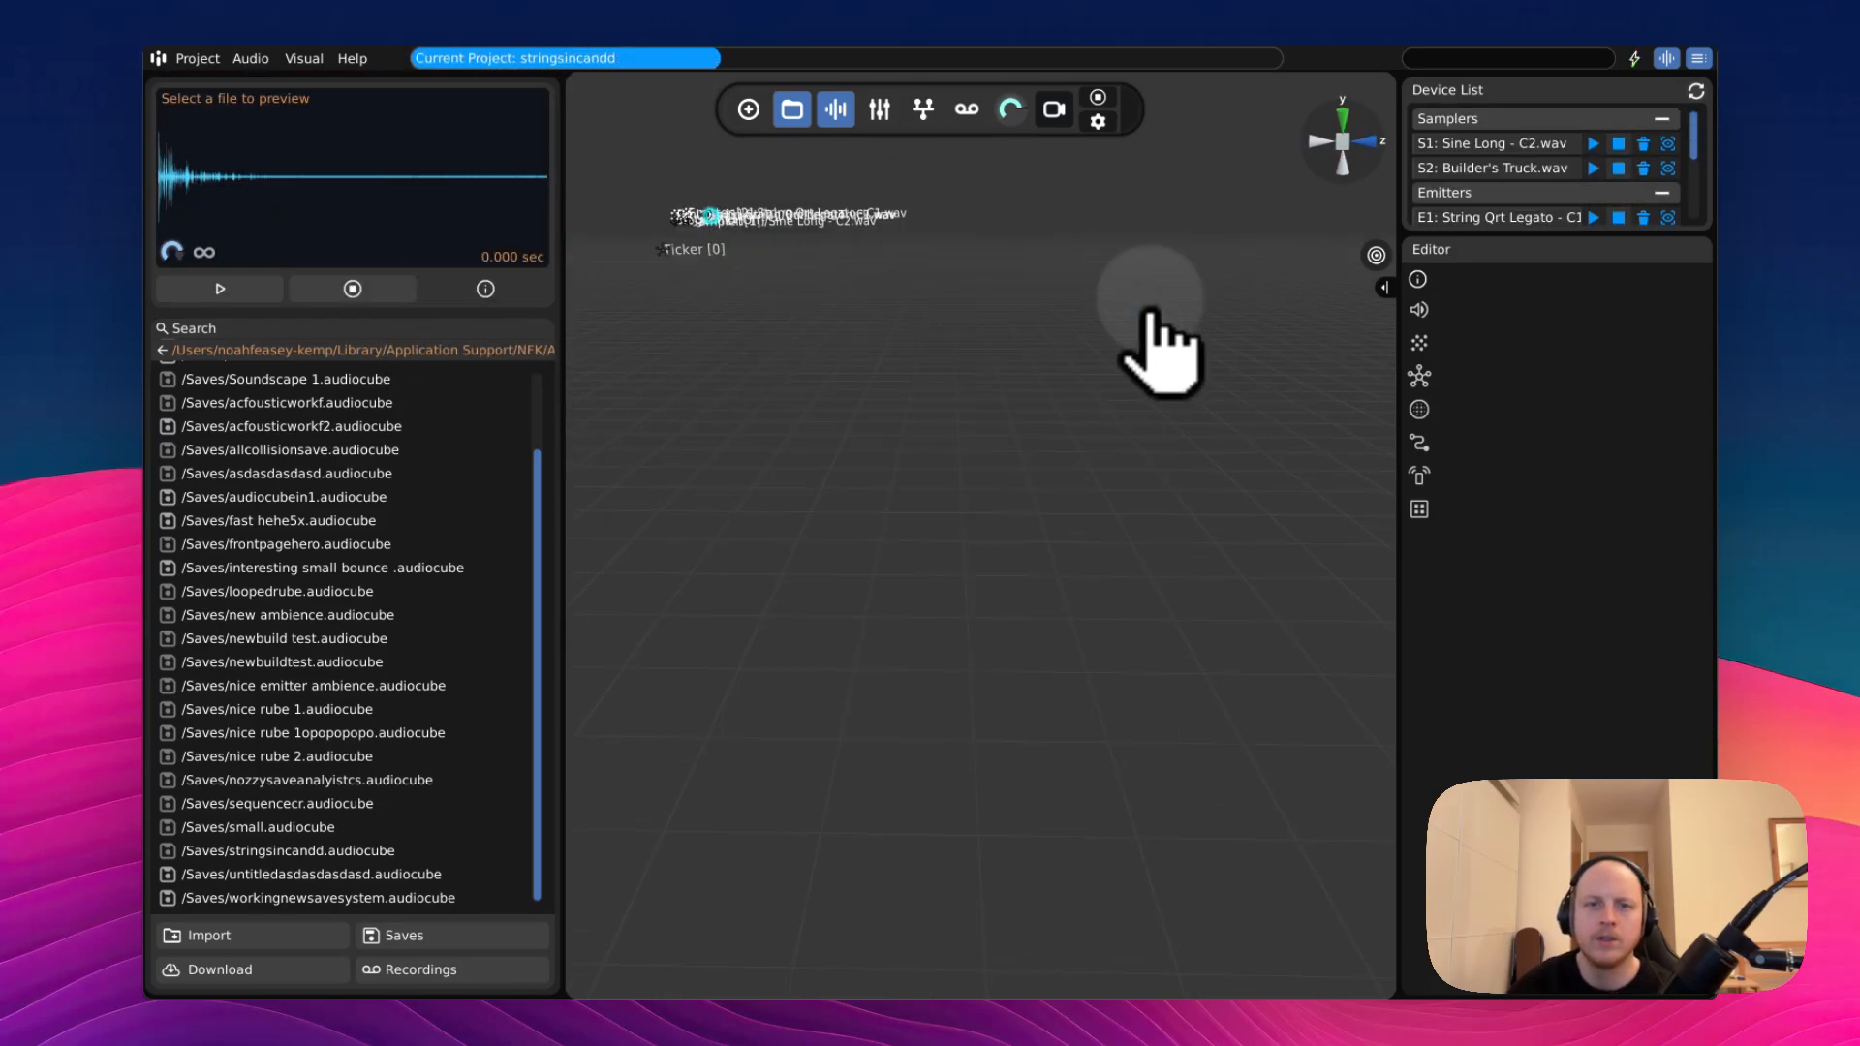
# - Fly the camera up to the imported samplers, emitters and tickers and examine their arrangement
pyautogui.press('e')
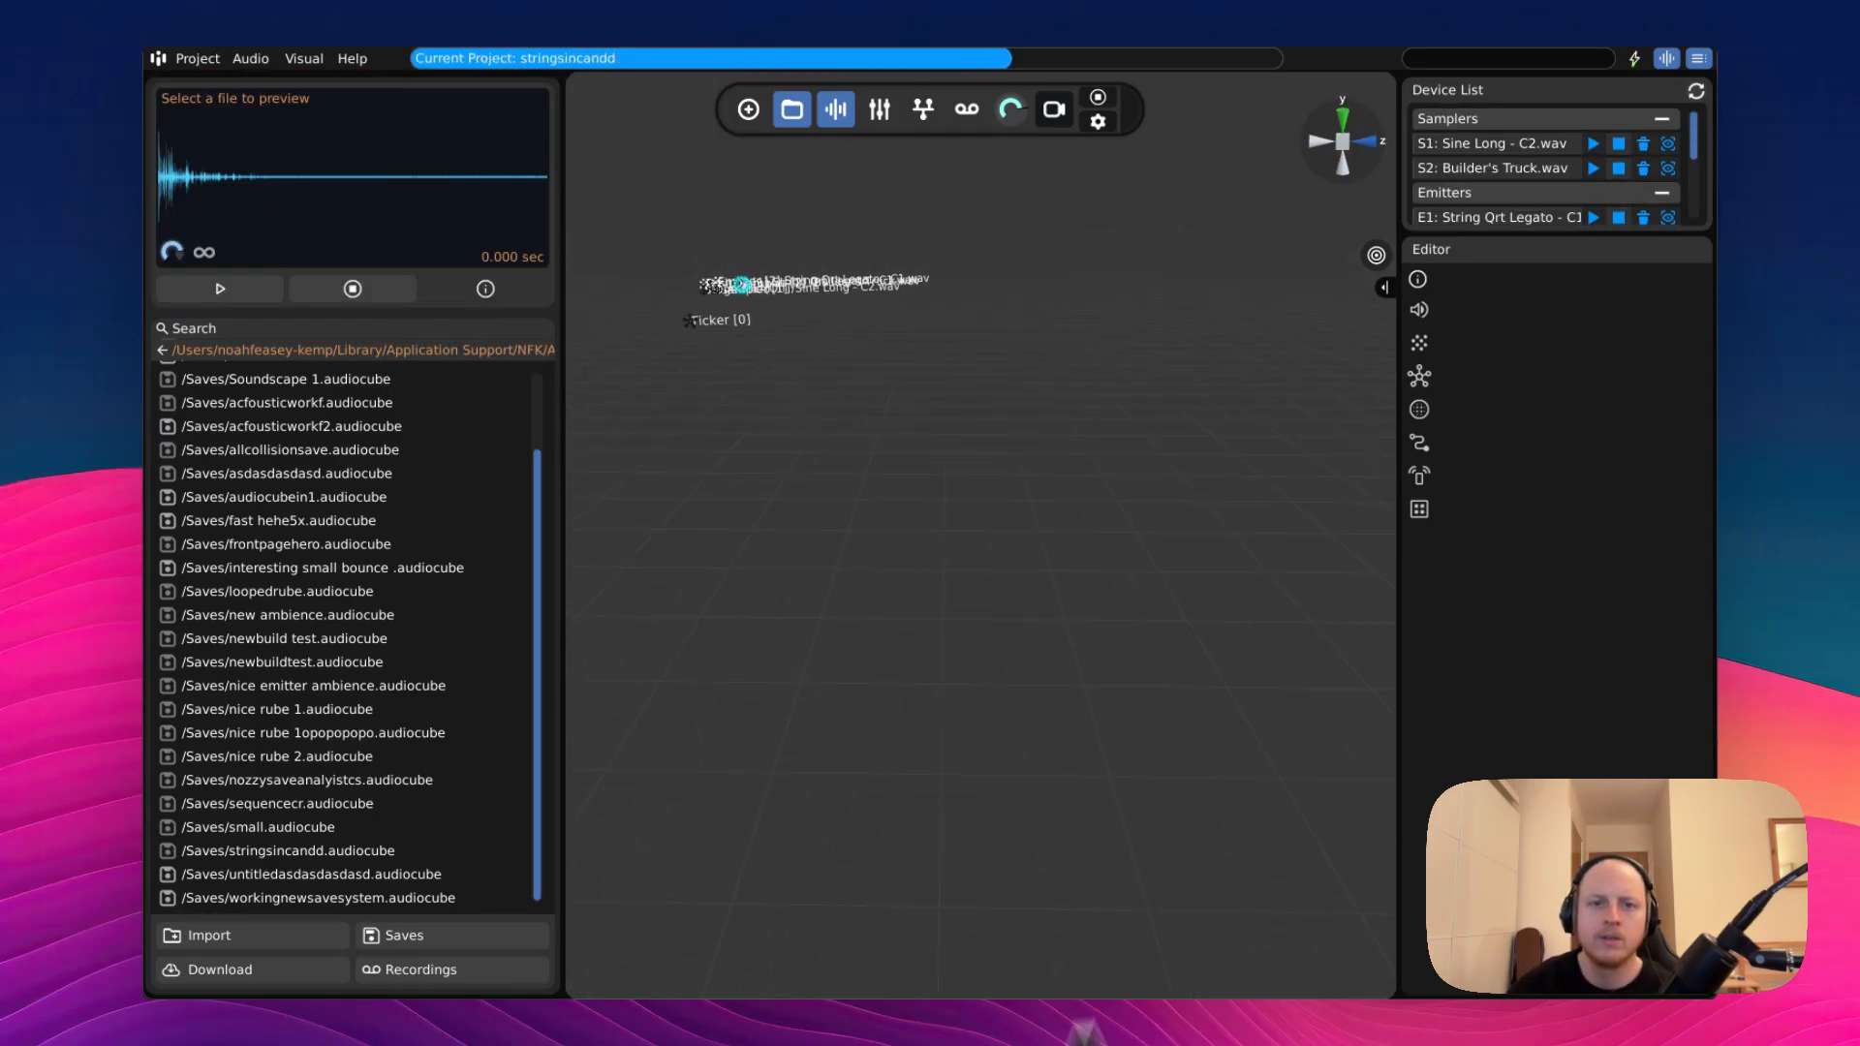
pyautogui.press('w')
pyautogui.press('a')
pyautogui.press('w')
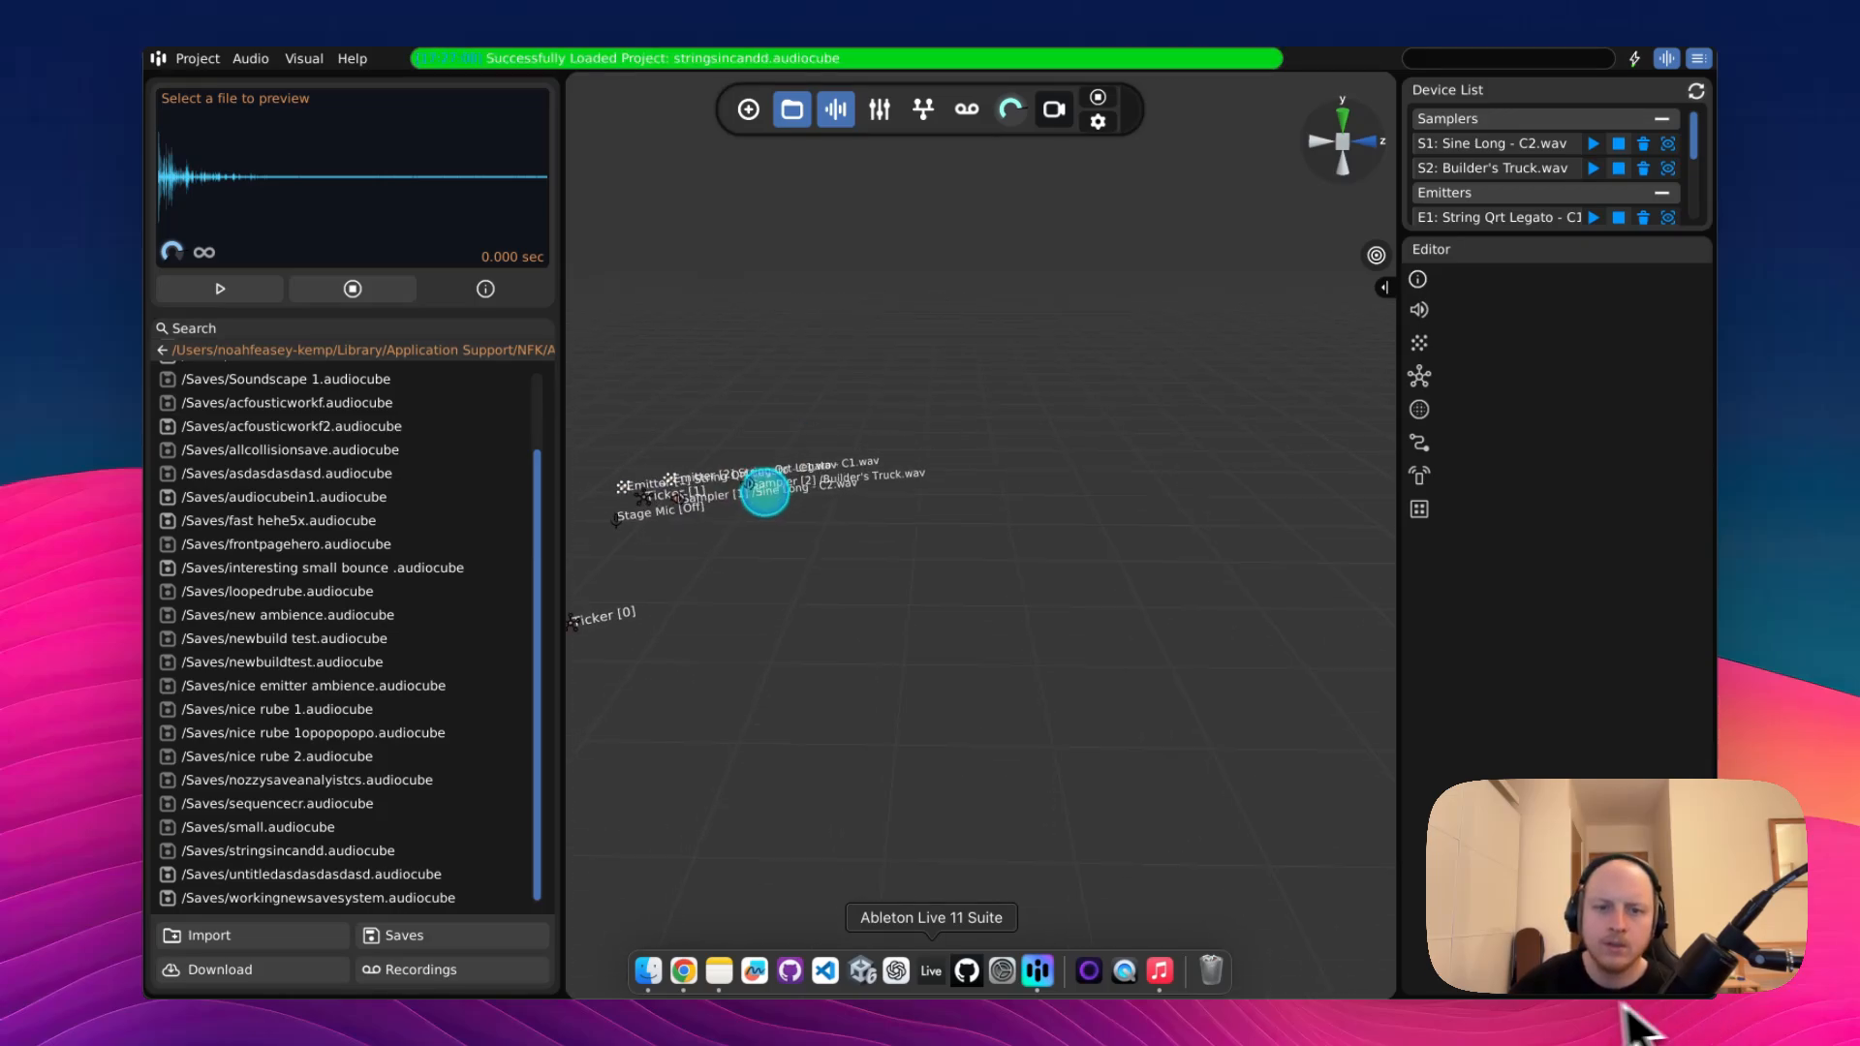
pyautogui.press('a')
pyautogui.press('q')
pyautogui.press('w')
pyautogui.press('a')
pyautogui.press('w')
pyautogui.press('a')
pyautogui.press('q')
pyautogui.moveTo(1009, 582); pyautogui.dragTo(746, 625, button='right')
# - Load nice rube 1.audiocube as an additional preset into the same scene and inspect the combined devices
pyautogui.click(290, 709)
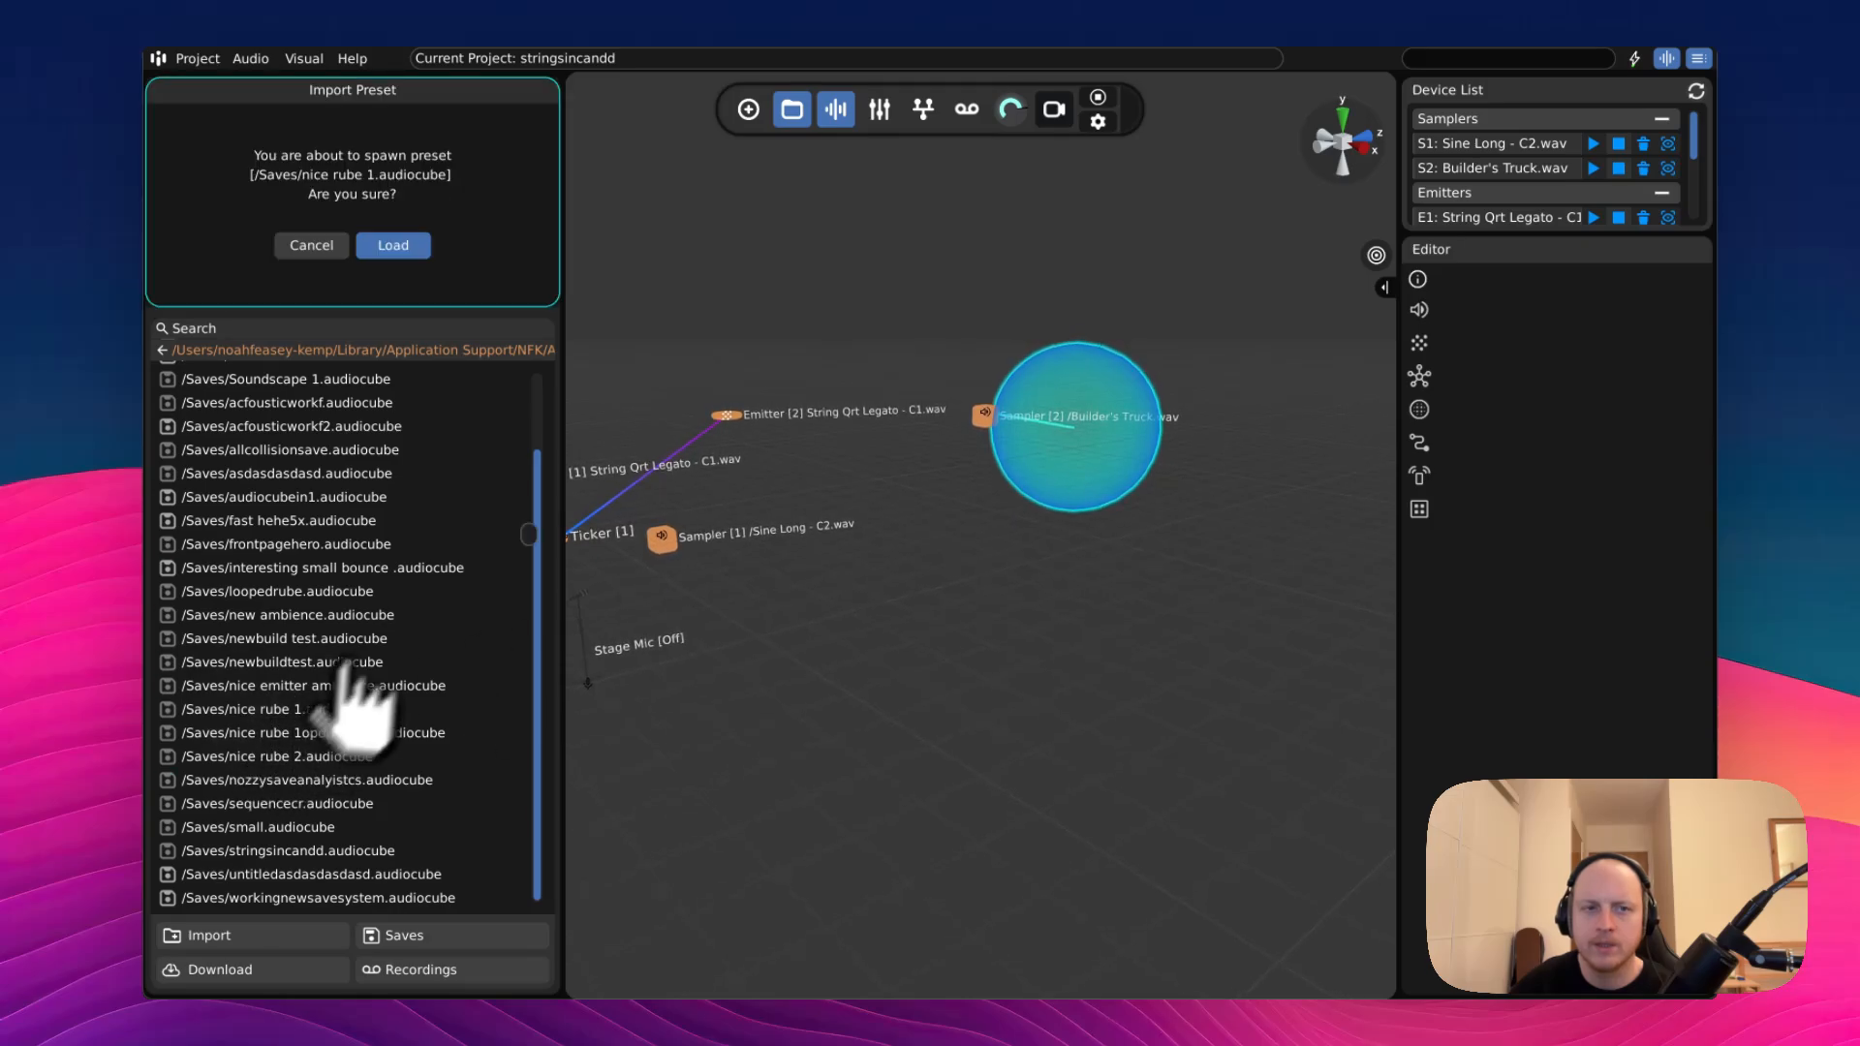
pyautogui.click(419, 253)
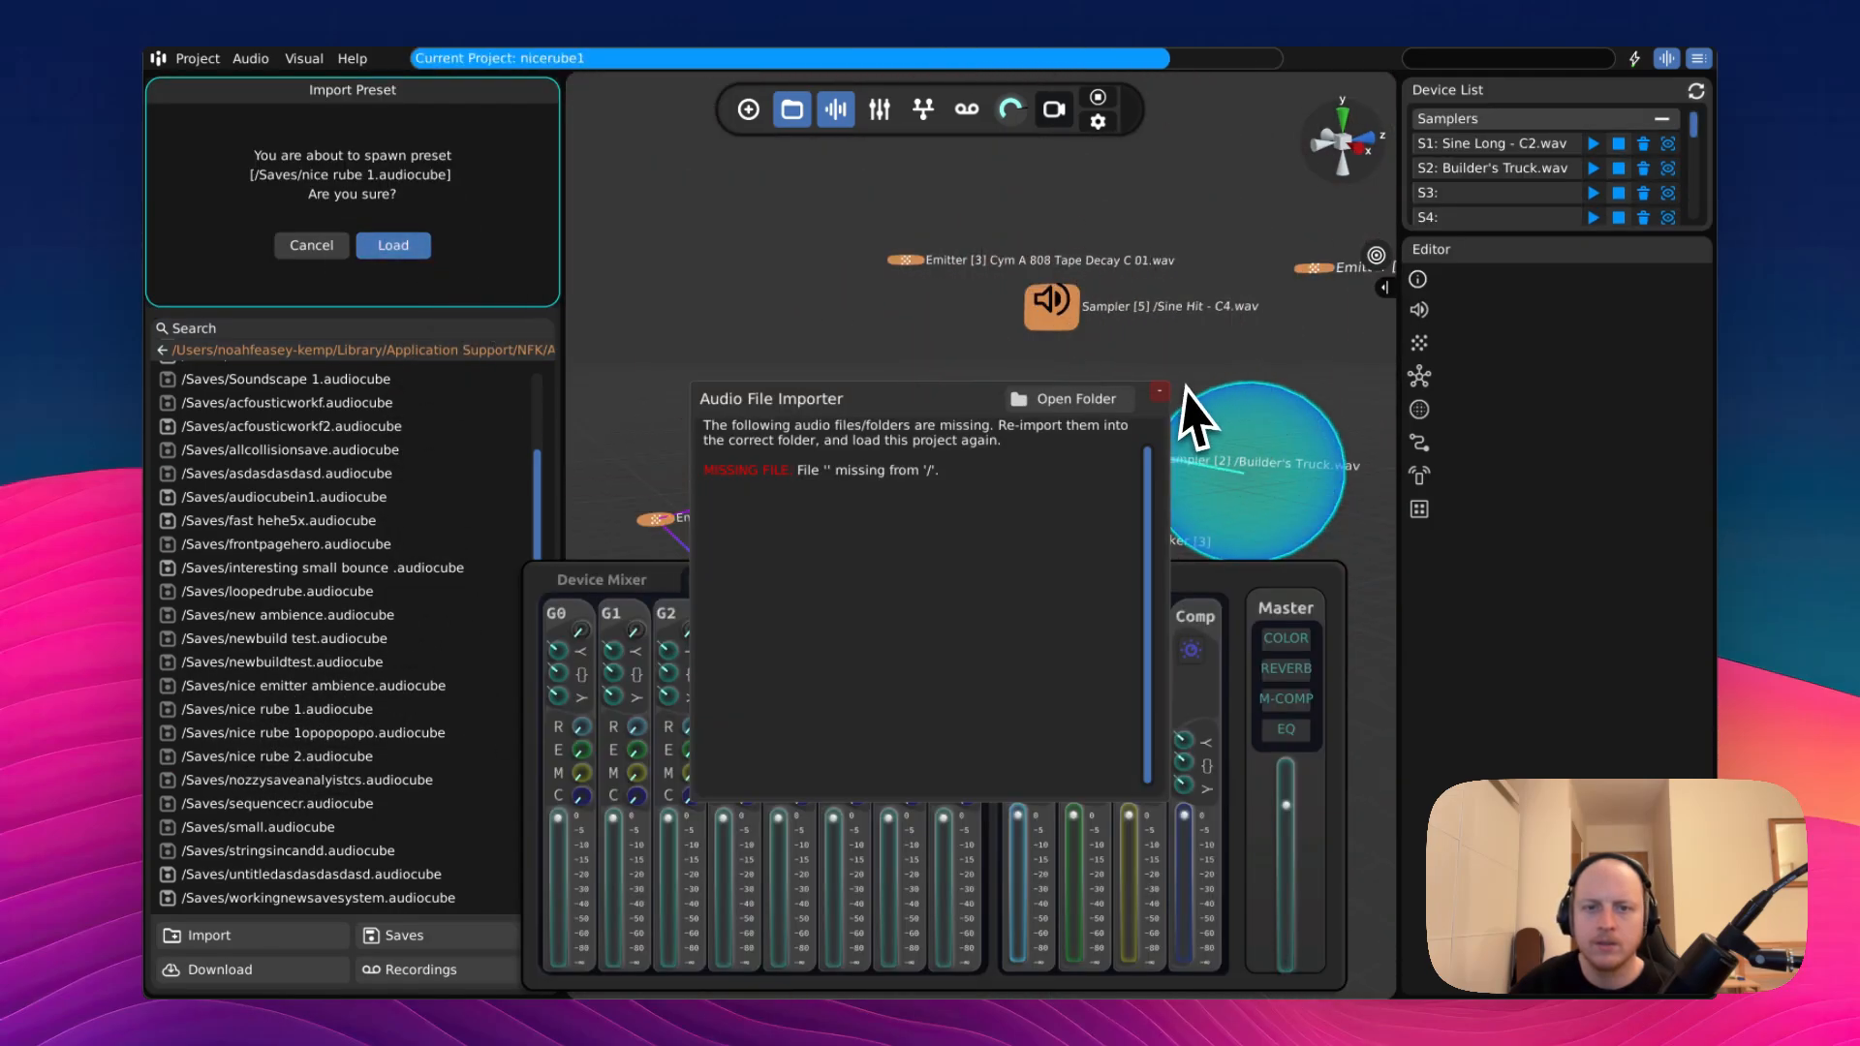
pyautogui.moveTo(1165, 399); pyautogui.dragTo(931, 509, button='right')
pyautogui.press('s')
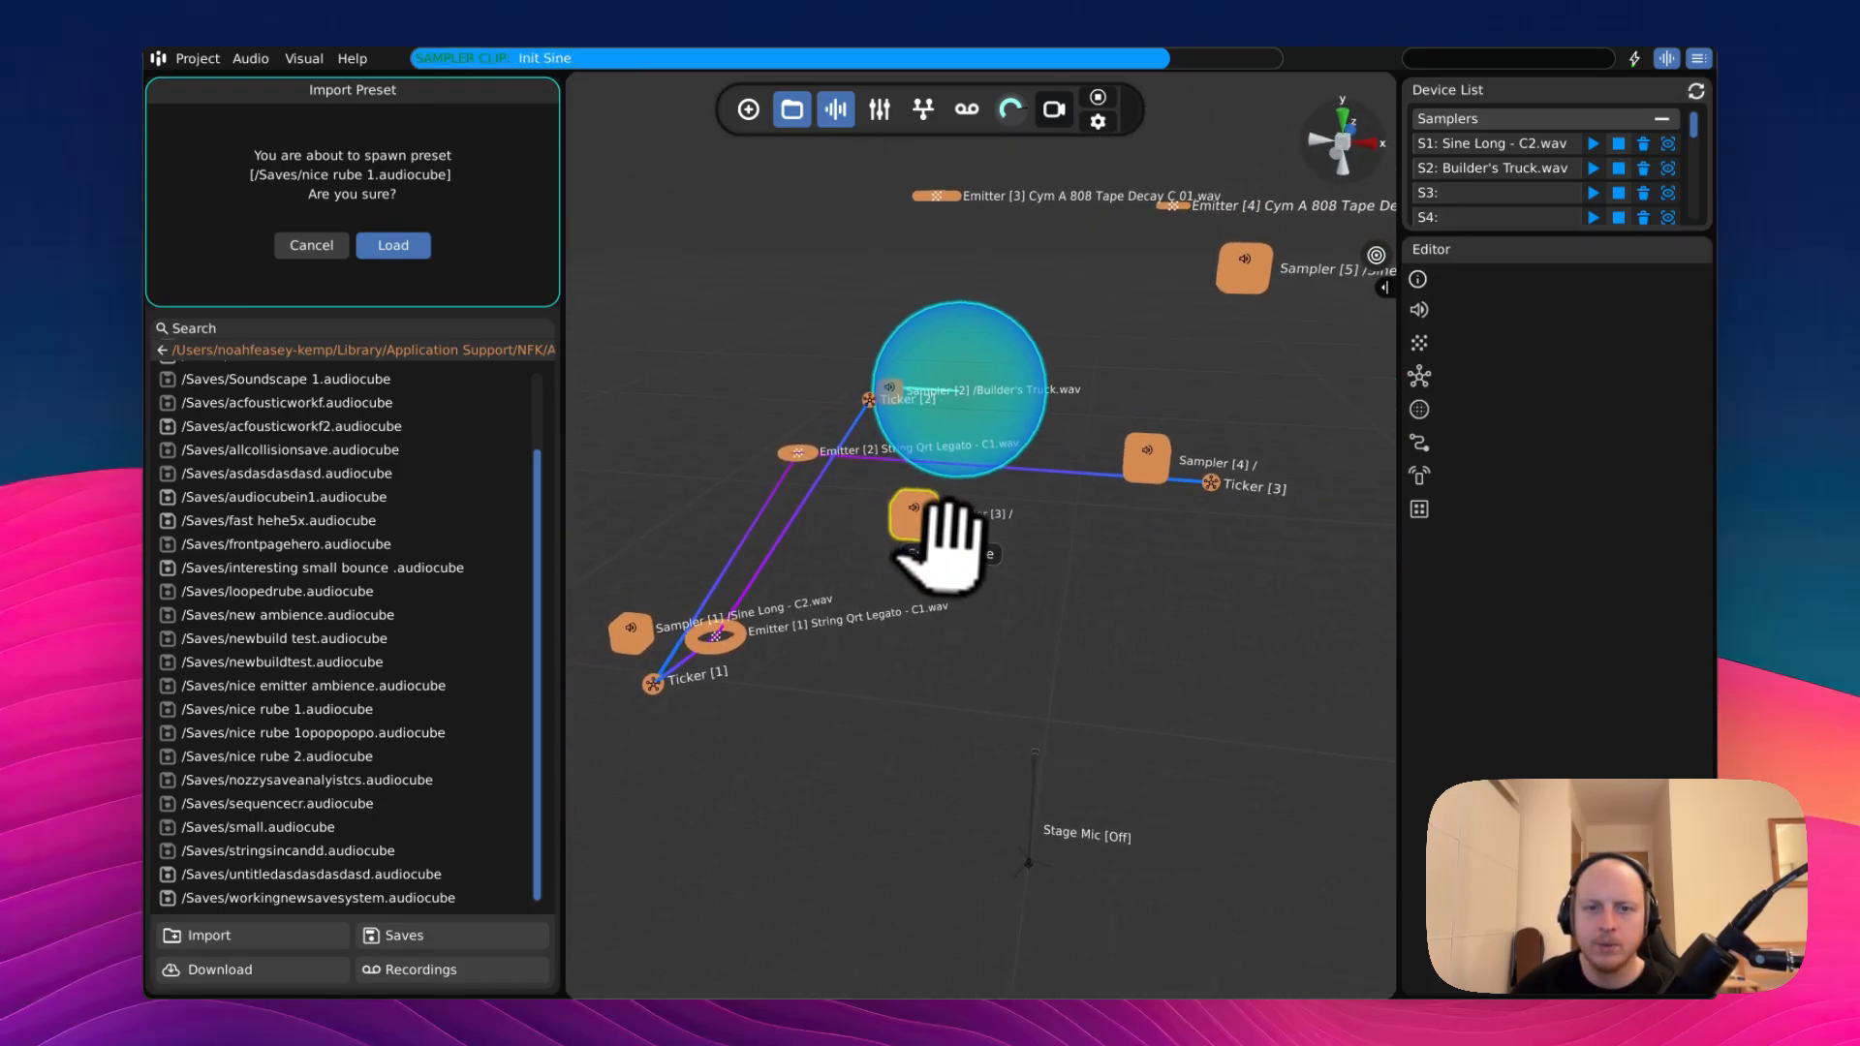
pyautogui.click(870, 409)
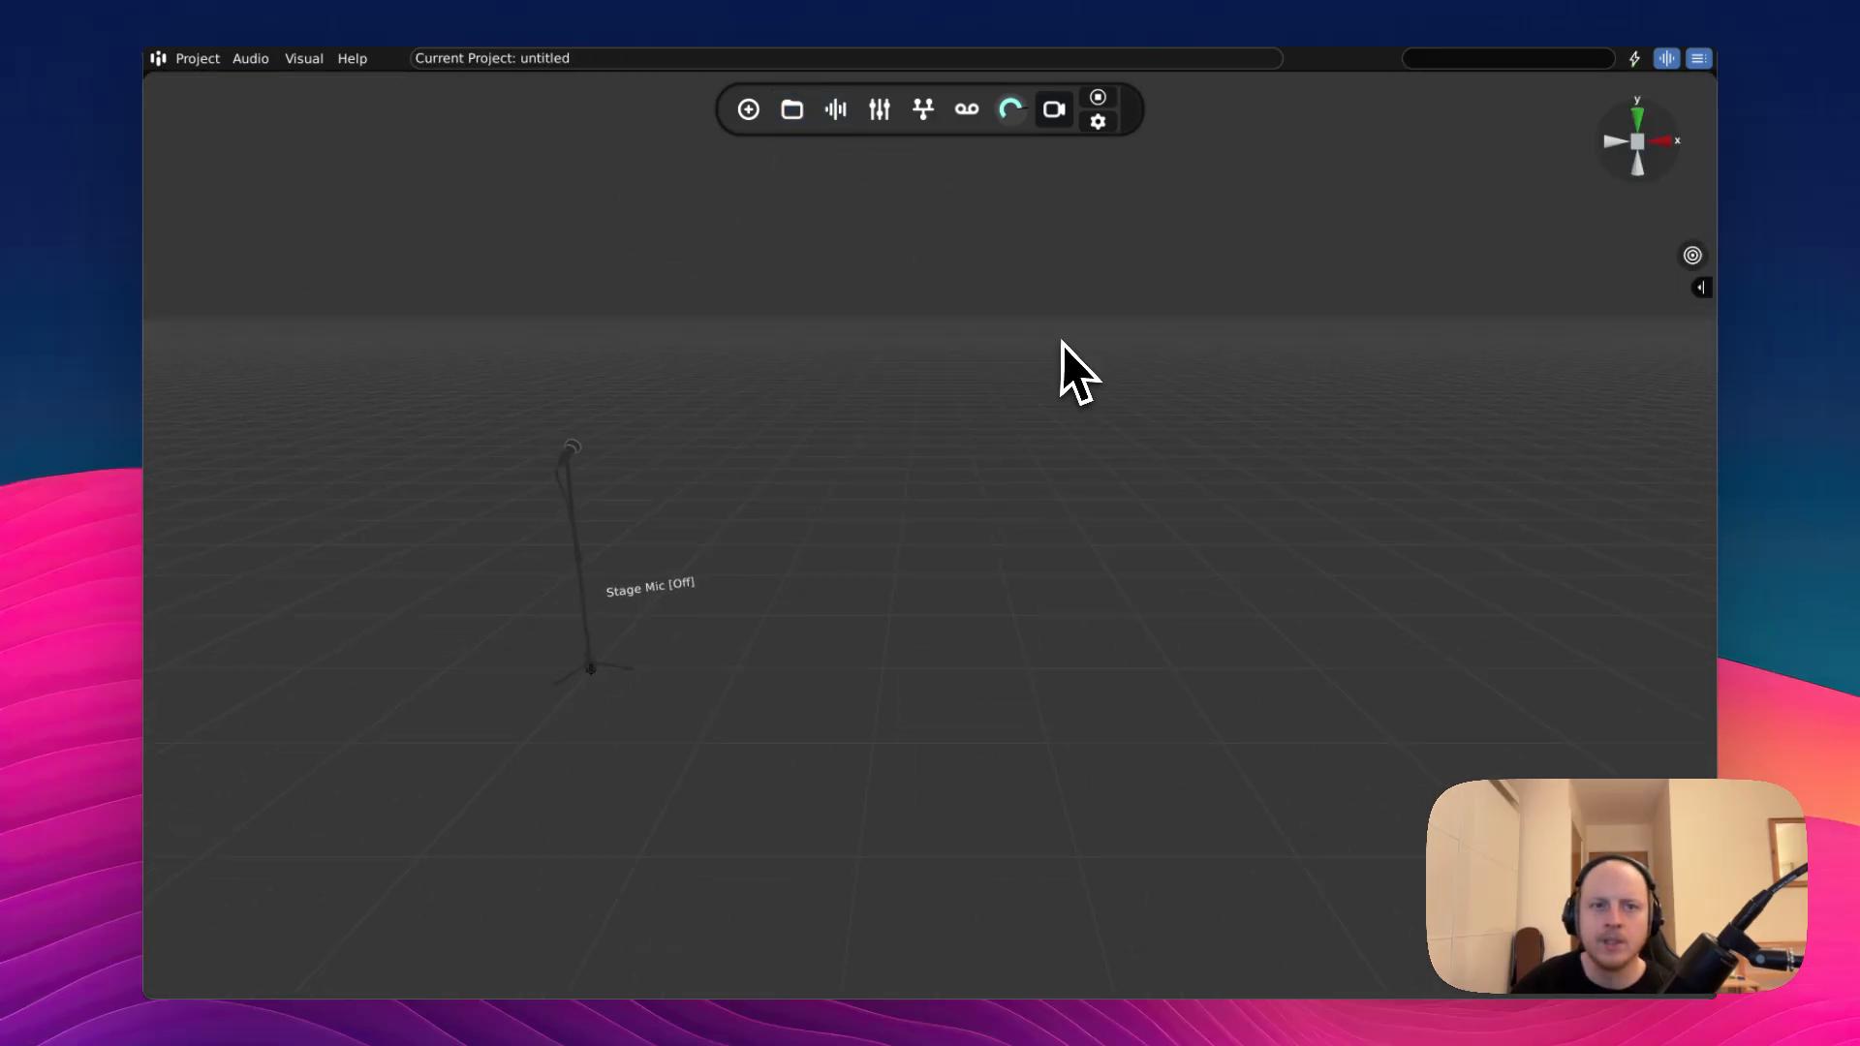
# - Place a ticker and a first pulse logic box in the empty scene and separate them
pyautogui.click(748, 111)
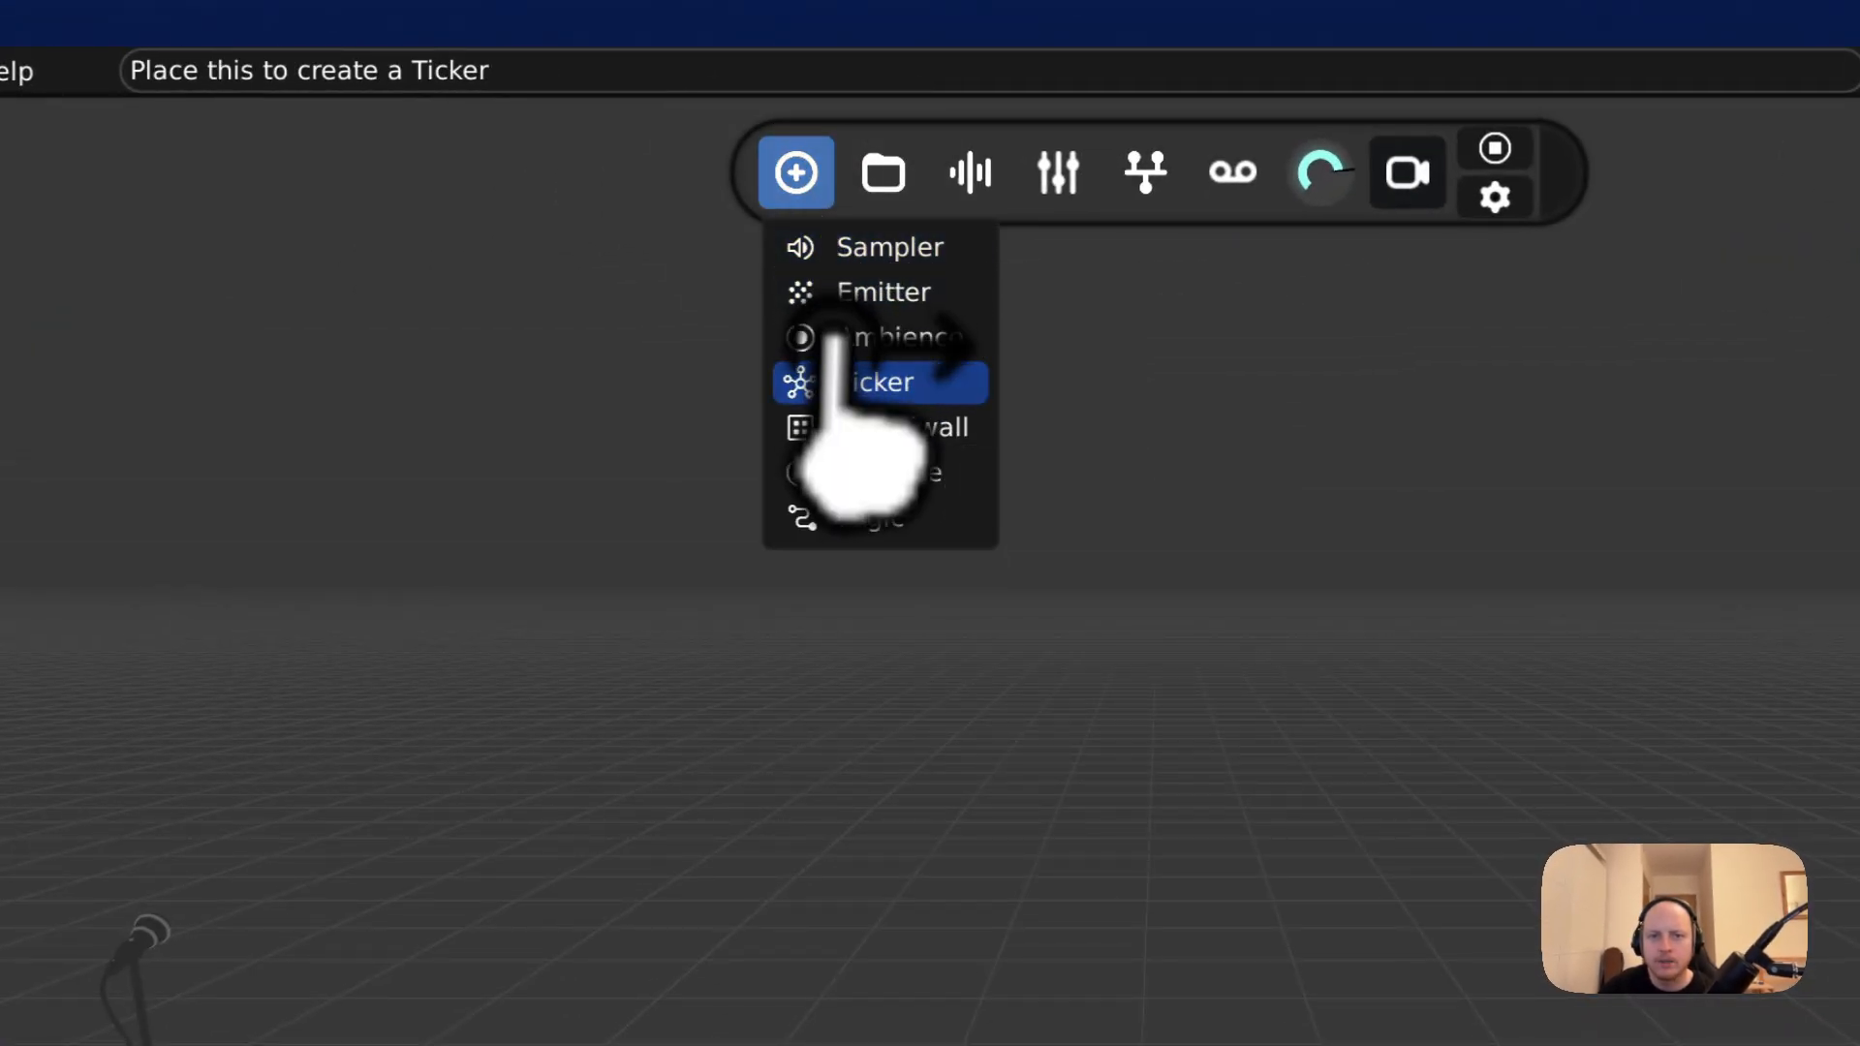
pyautogui.moveTo(852, 509); pyautogui.dragTo(1038, 759)
pyautogui.moveTo(1041, 535); pyautogui.dragTo(933, 334)
pyautogui.moveTo(804, 231); pyautogui.dragTo(816, 840)
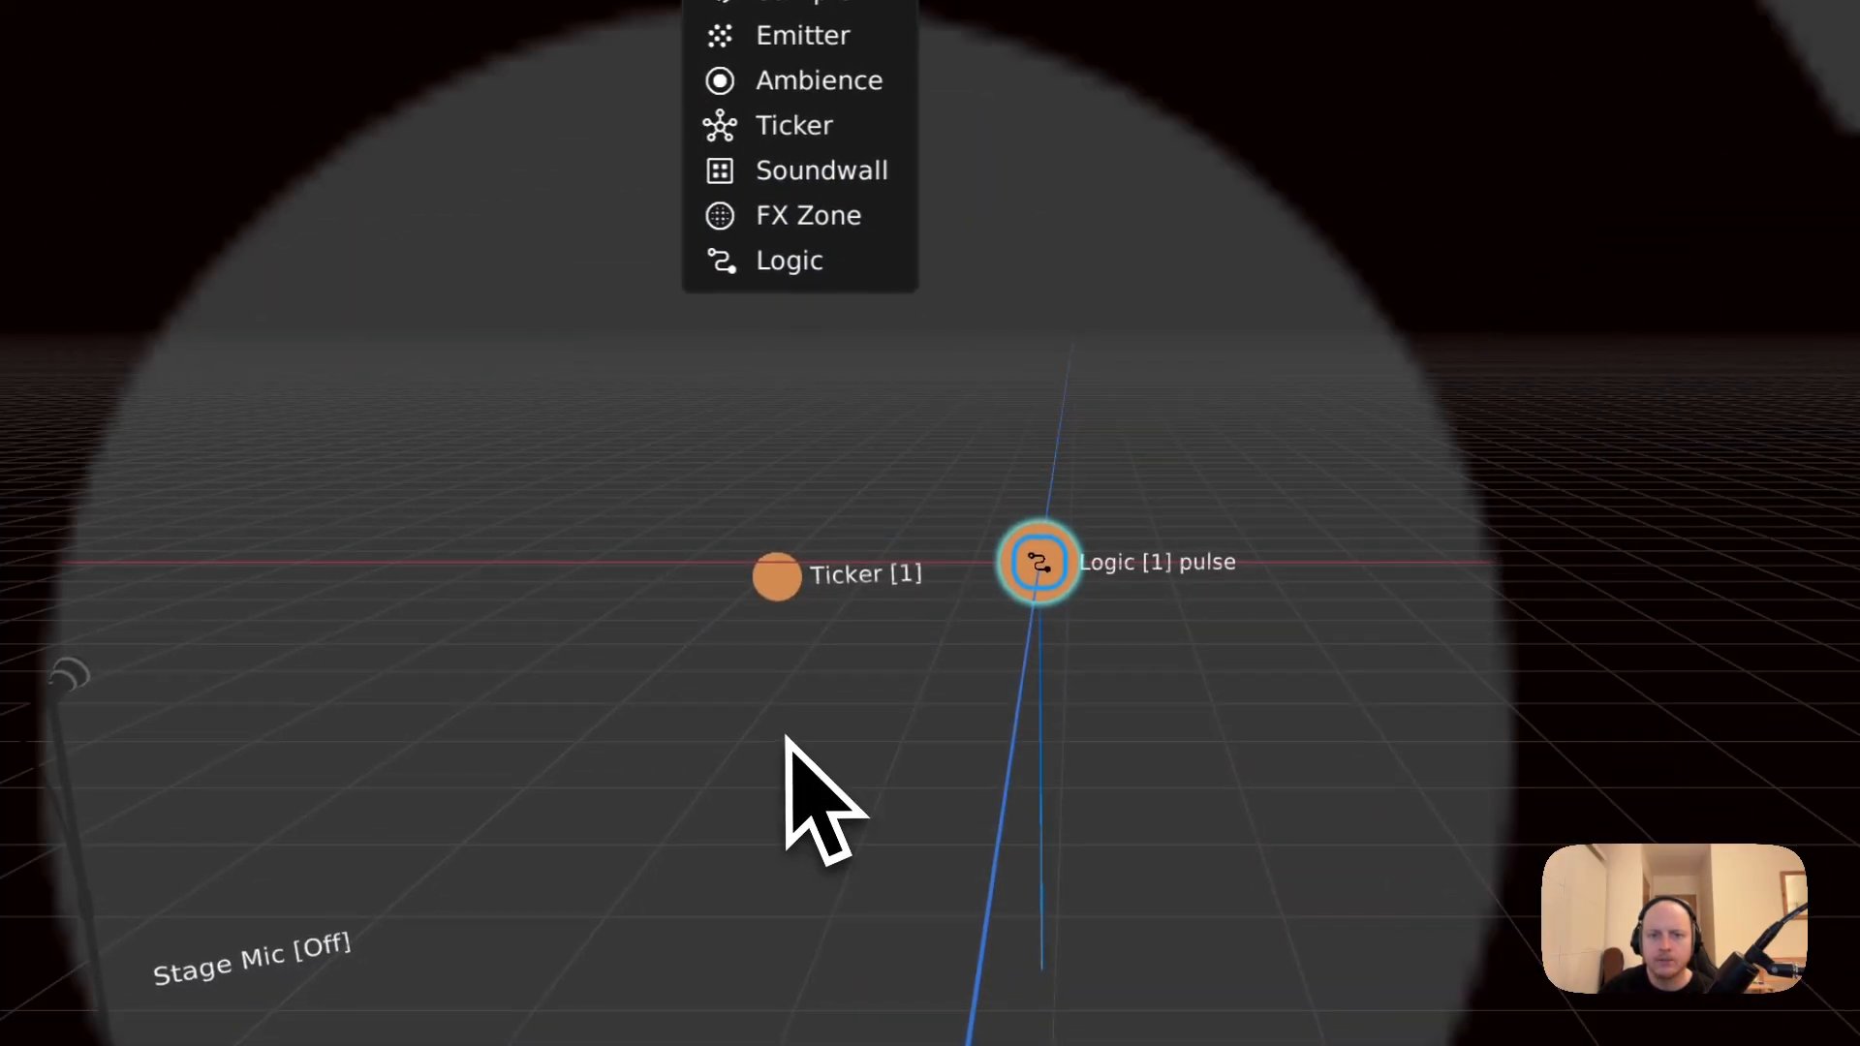
pyautogui.moveTo(810, 684); pyautogui.dragTo(1040, 440)
pyautogui.moveTo(1034, 591); pyautogui.dragTo(959, 678)
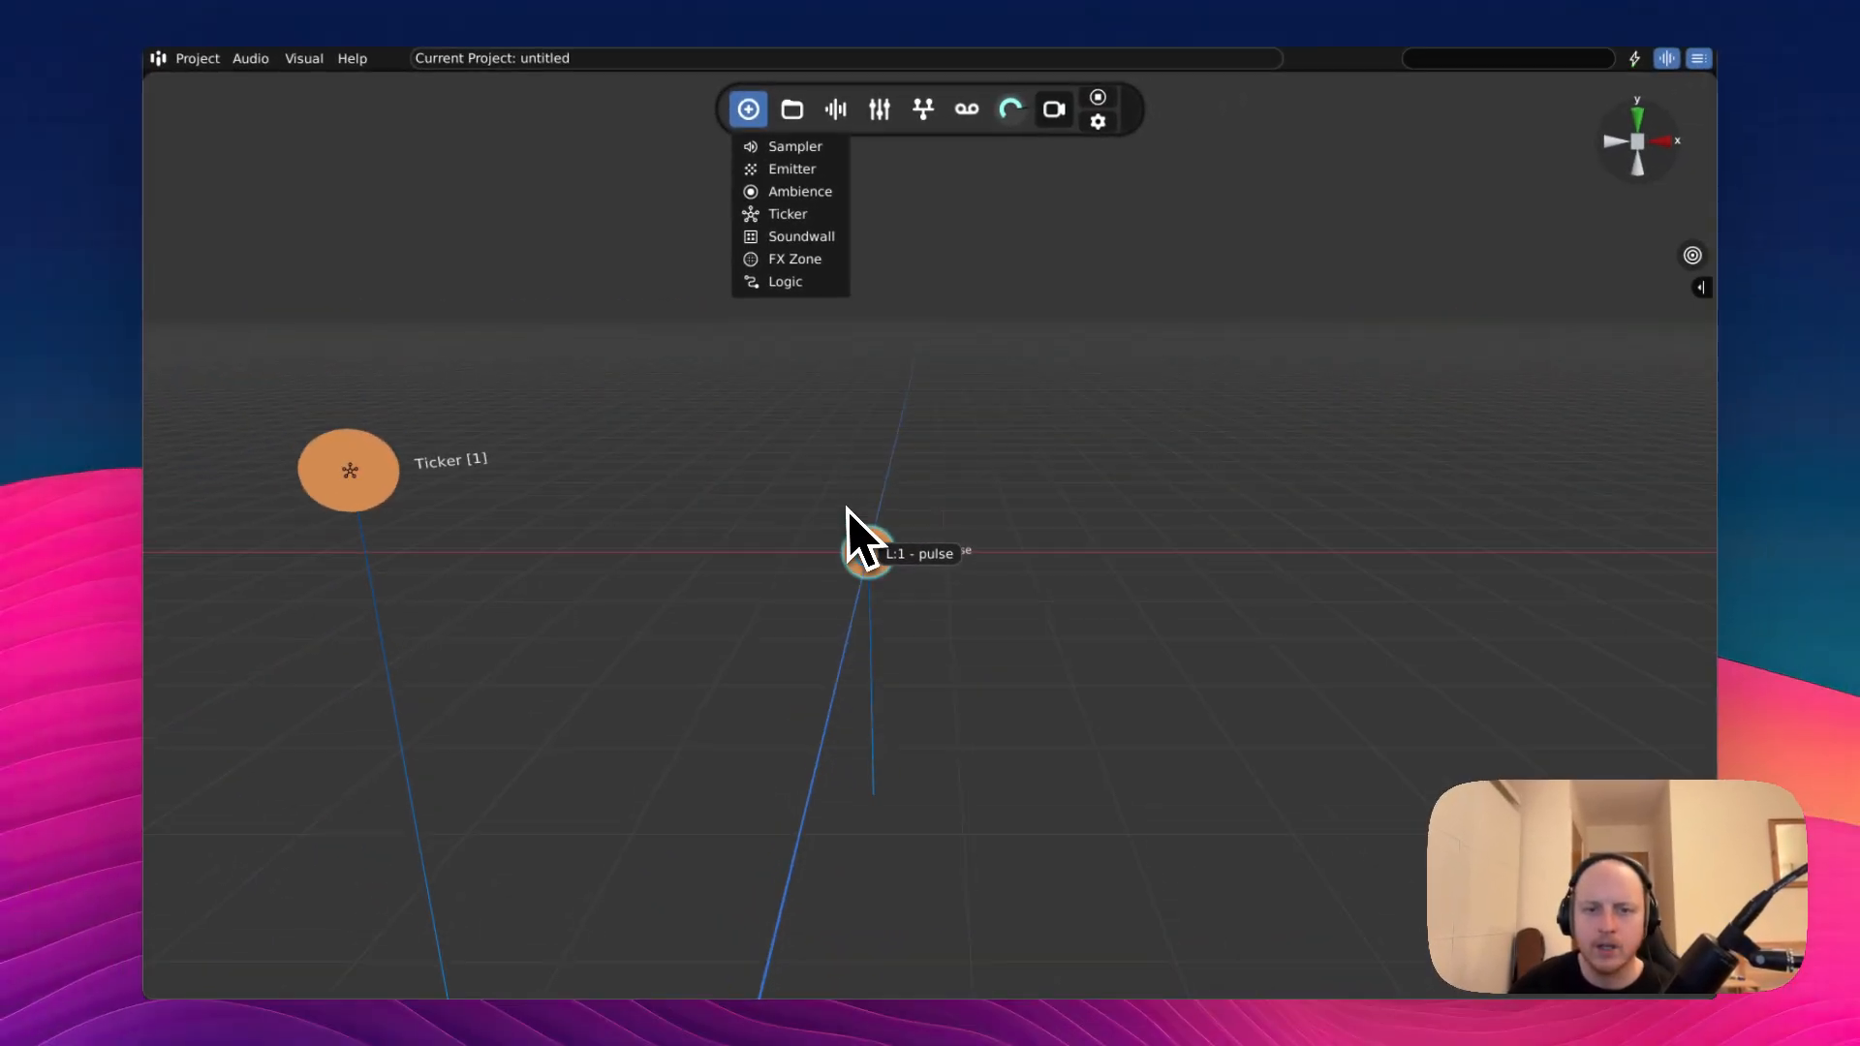
# - Add three more pulse logic boxes and arrange all four in two rows beyond the ticker
pyautogui.moveTo(876, 605); pyautogui.dragTo(1040, 647, button='middle')
pyautogui.moveTo(896, 574); pyautogui.dragTo(898, 582)
pyautogui.moveTo(915, 668); pyautogui.dragTo(666, 451)
pyautogui.moveTo(920, 715); pyautogui.dragTo(915, 629)
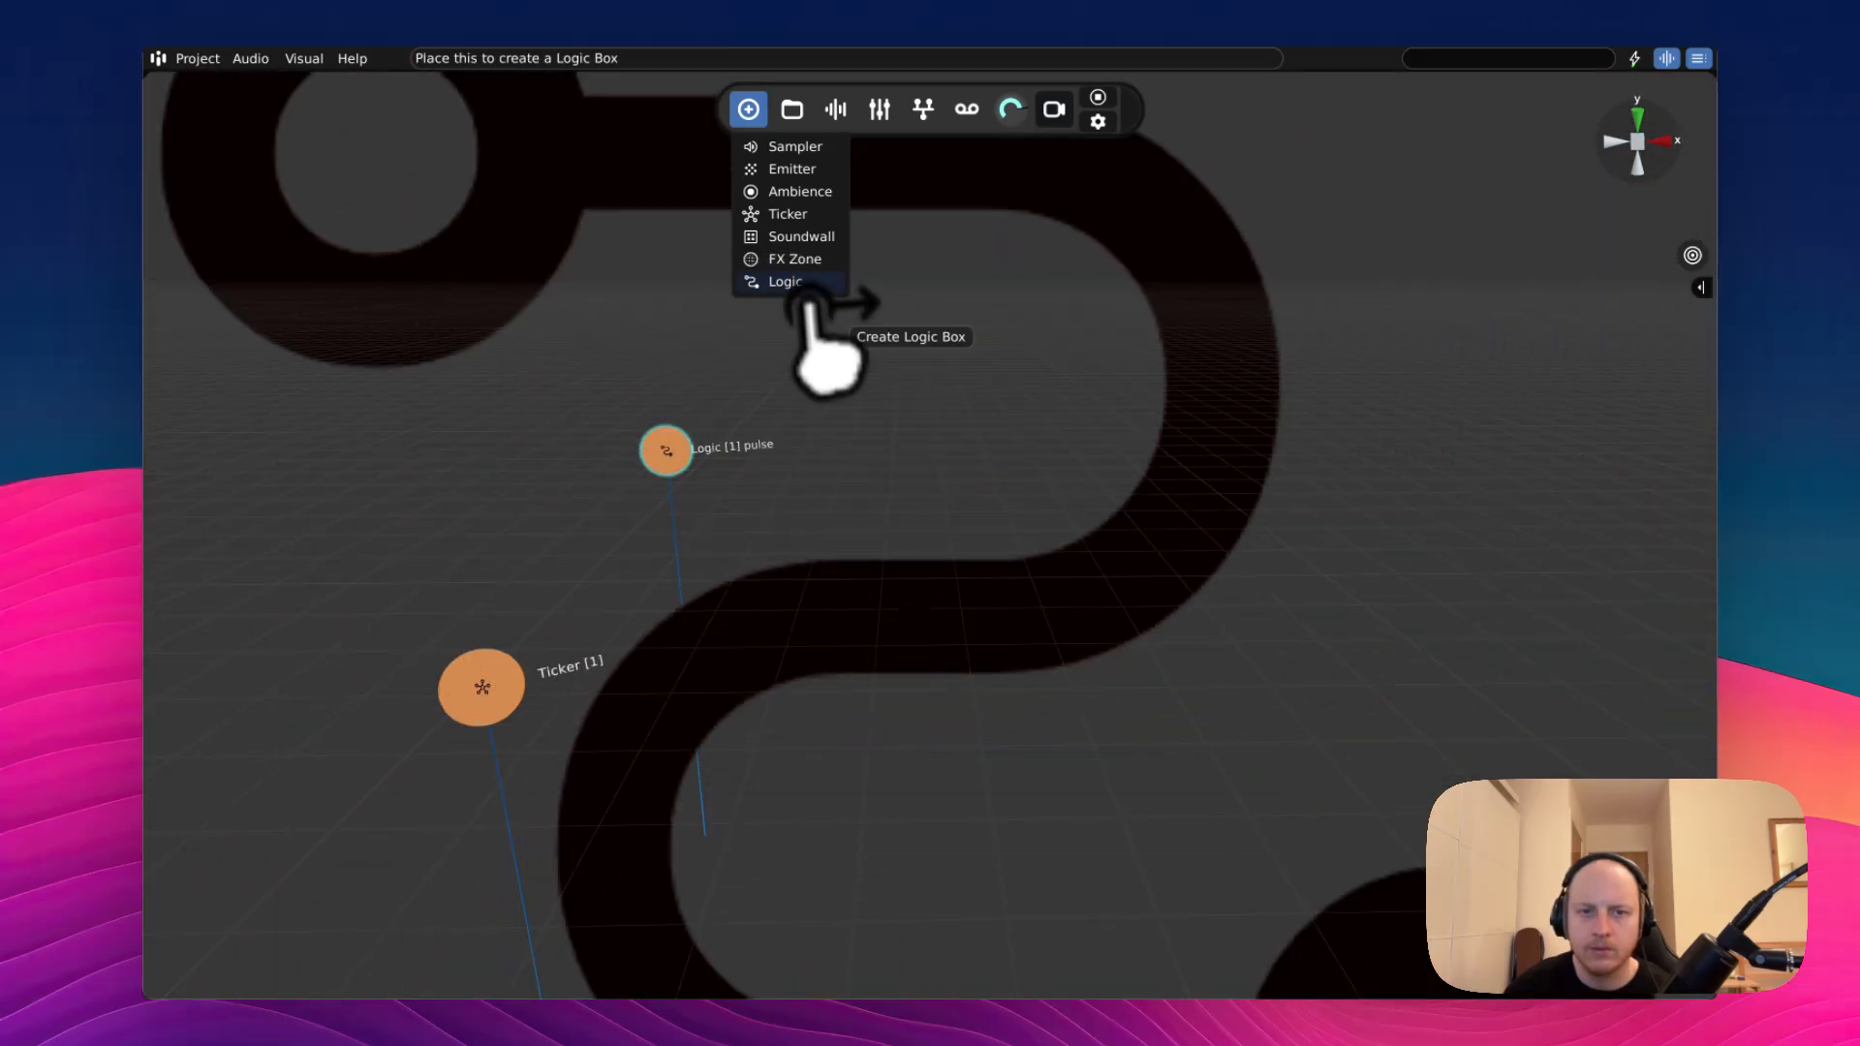
pyautogui.moveTo(779, 279); pyautogui.dragTo(1073, 526)
pyautogui.moveTo(916, 616); pyautogui.dragTo(867, 587)
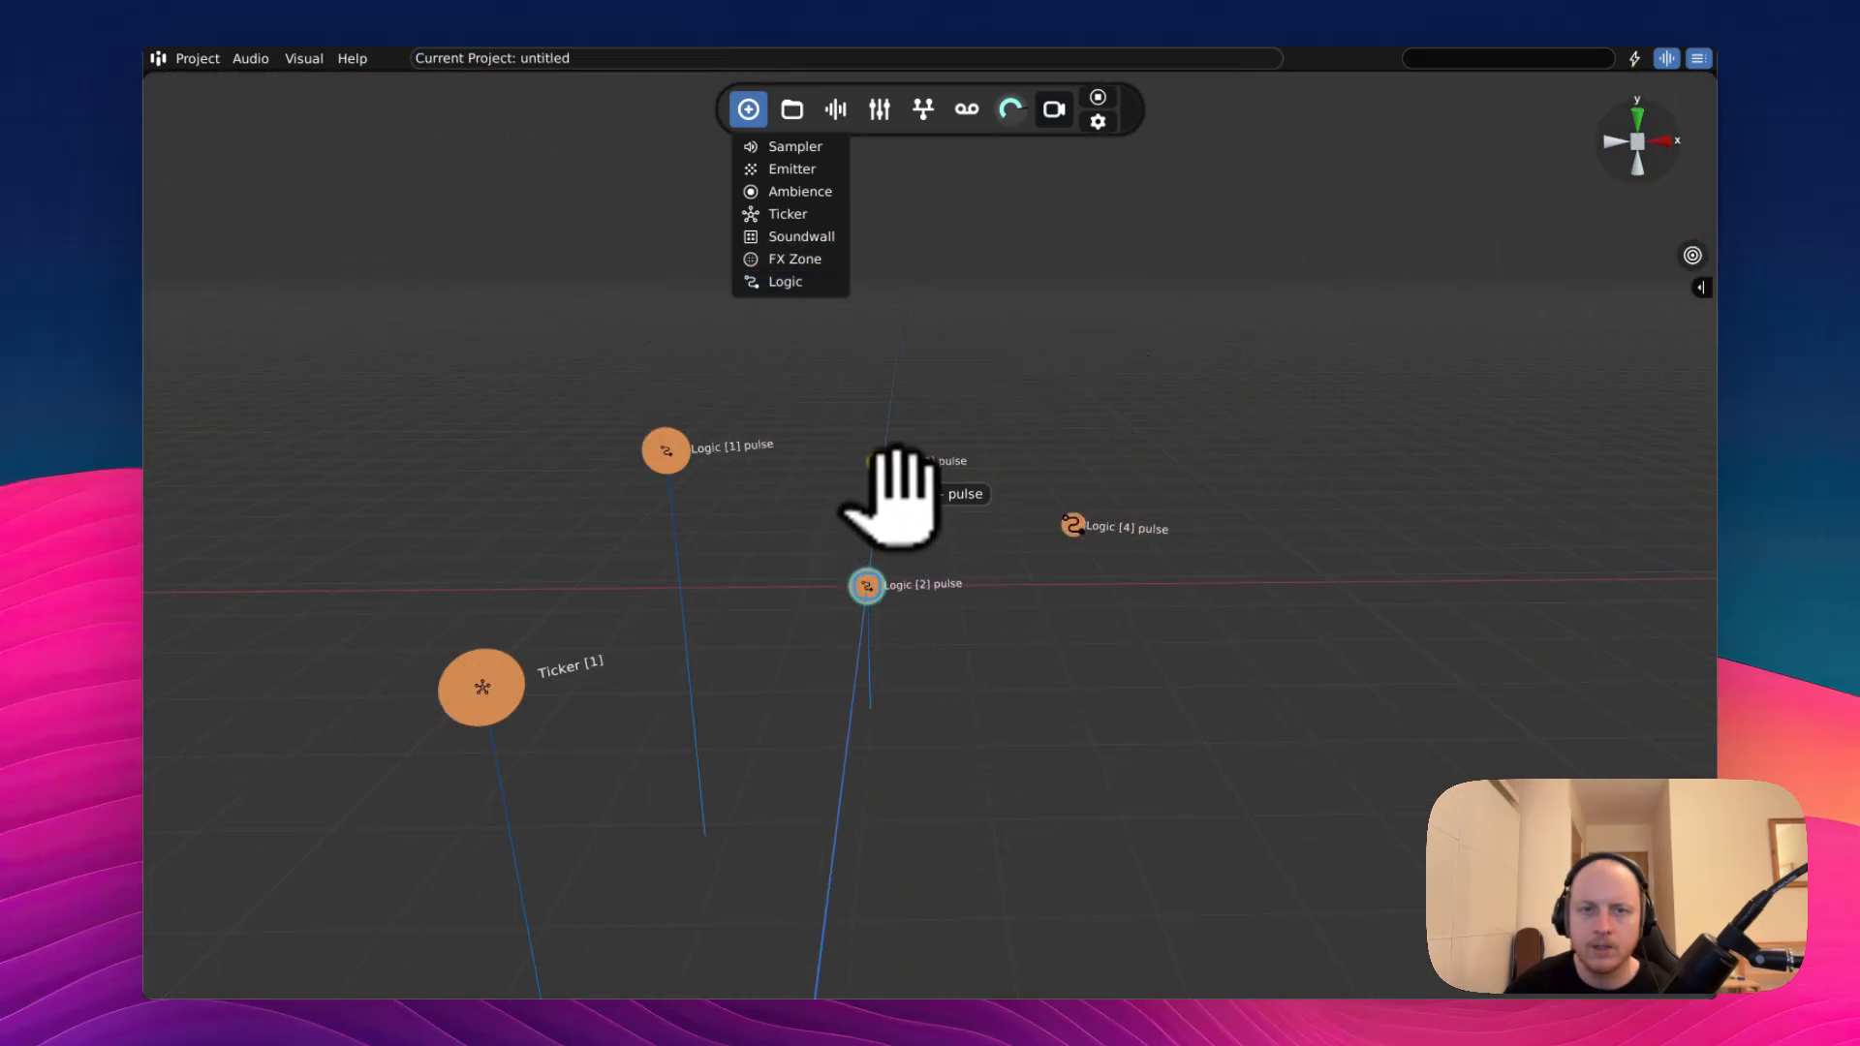
# - Place samplers for Snare.wav, Square Hit - C2.wav and Tri Hit - C3.wav from the library and spread them out beyond the logic boxes
pyautogui.click(797, 106)
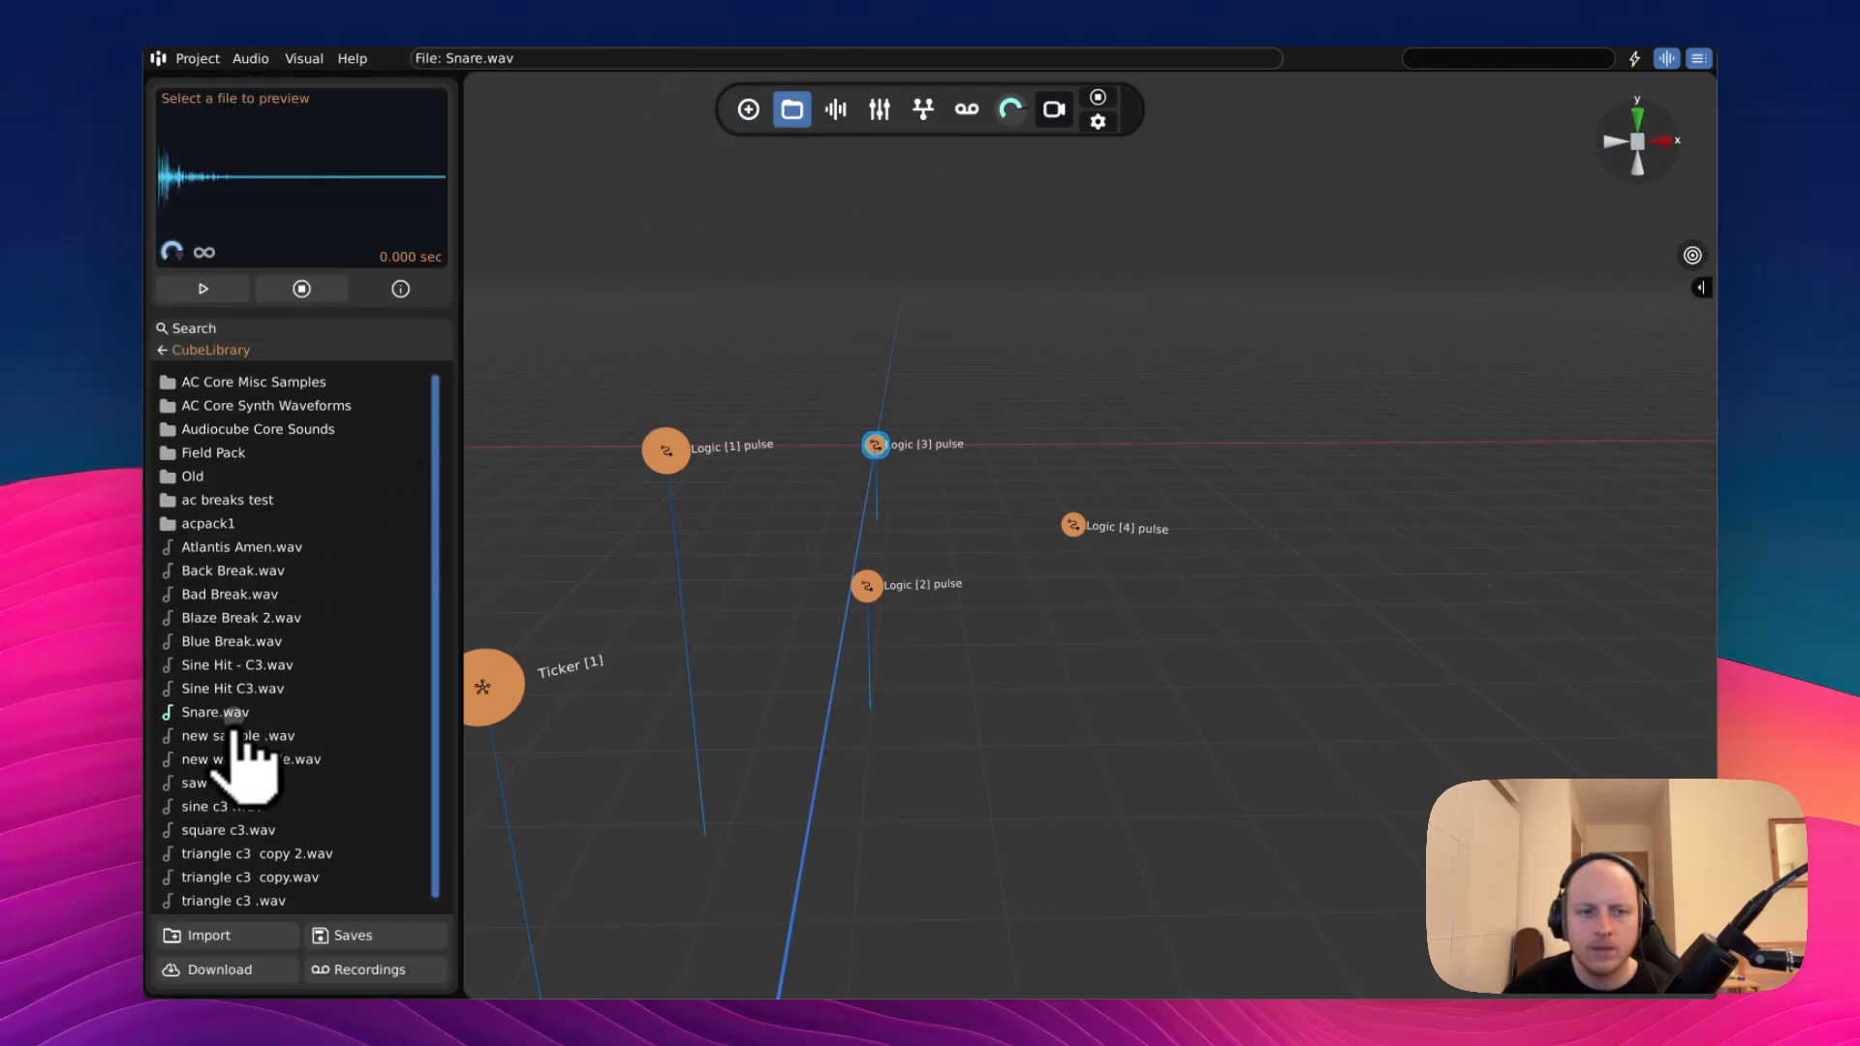
pyautogui.moveTo(235, 722); pyautogui.dragTo(1134, 759)
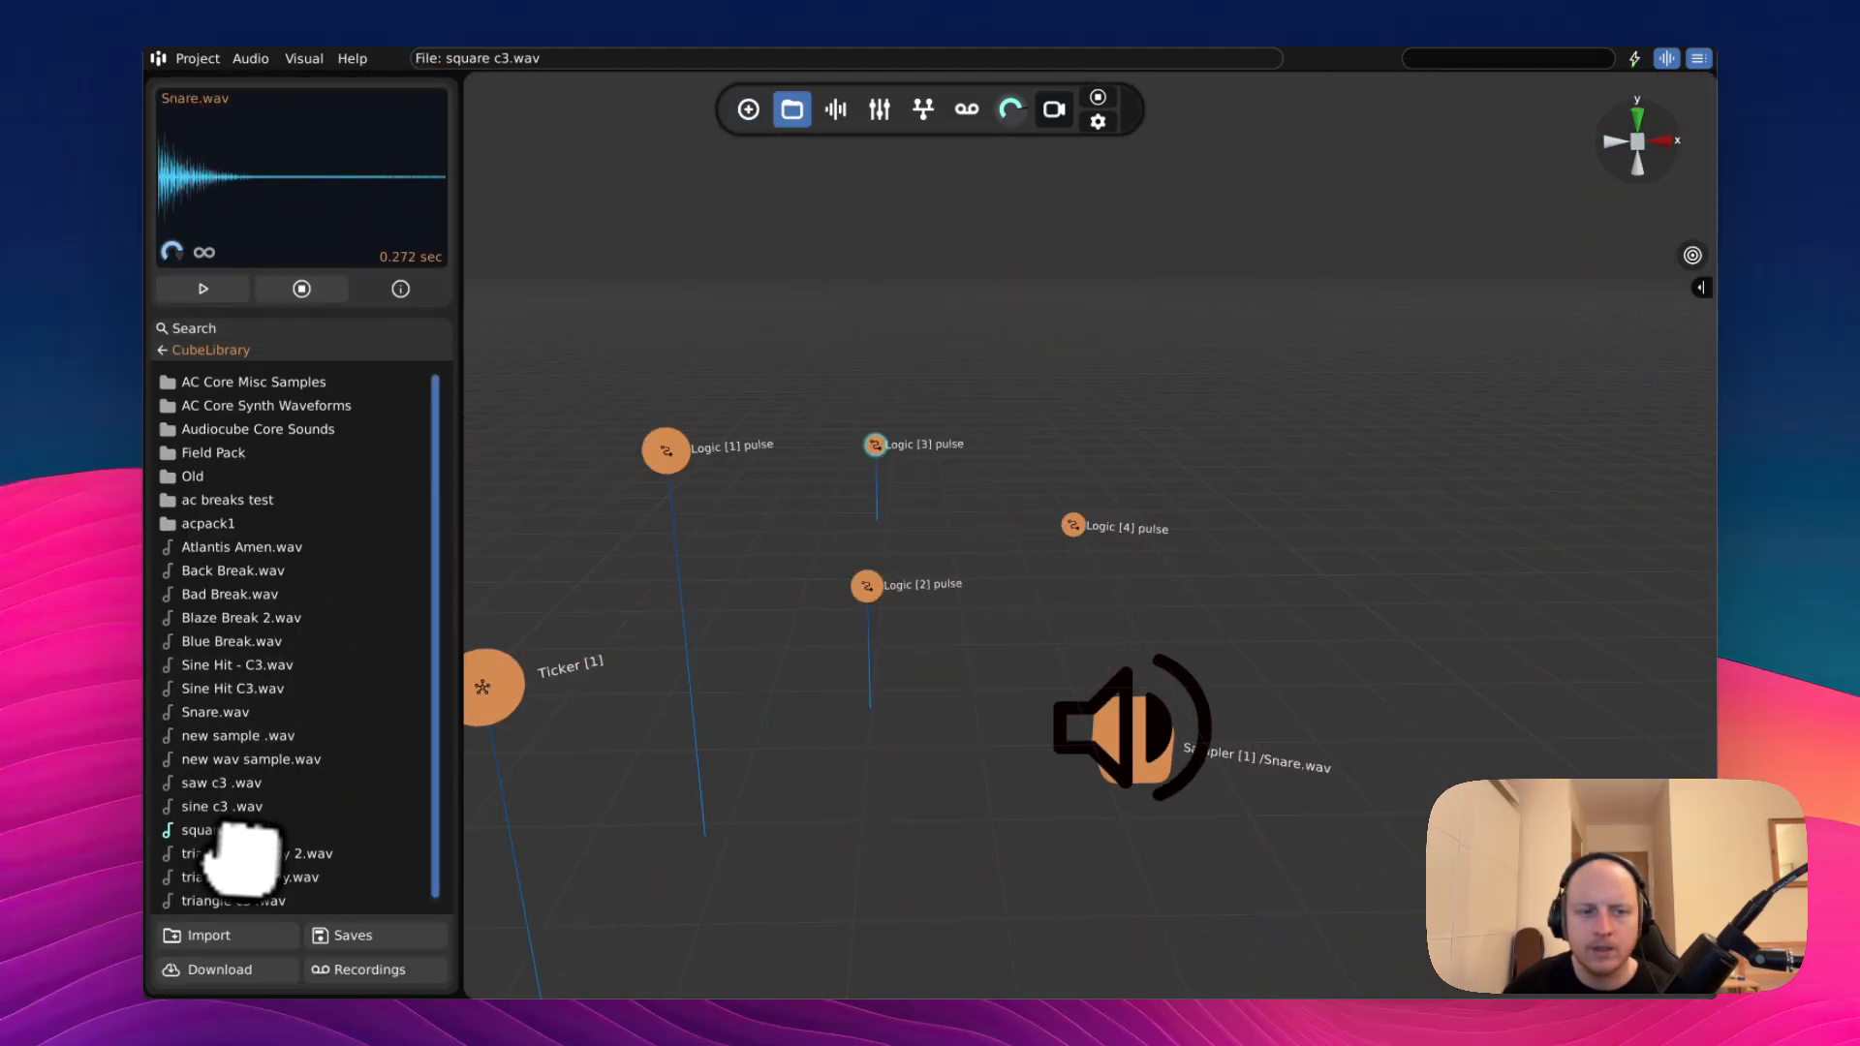
pyautogui.click(247, 404)
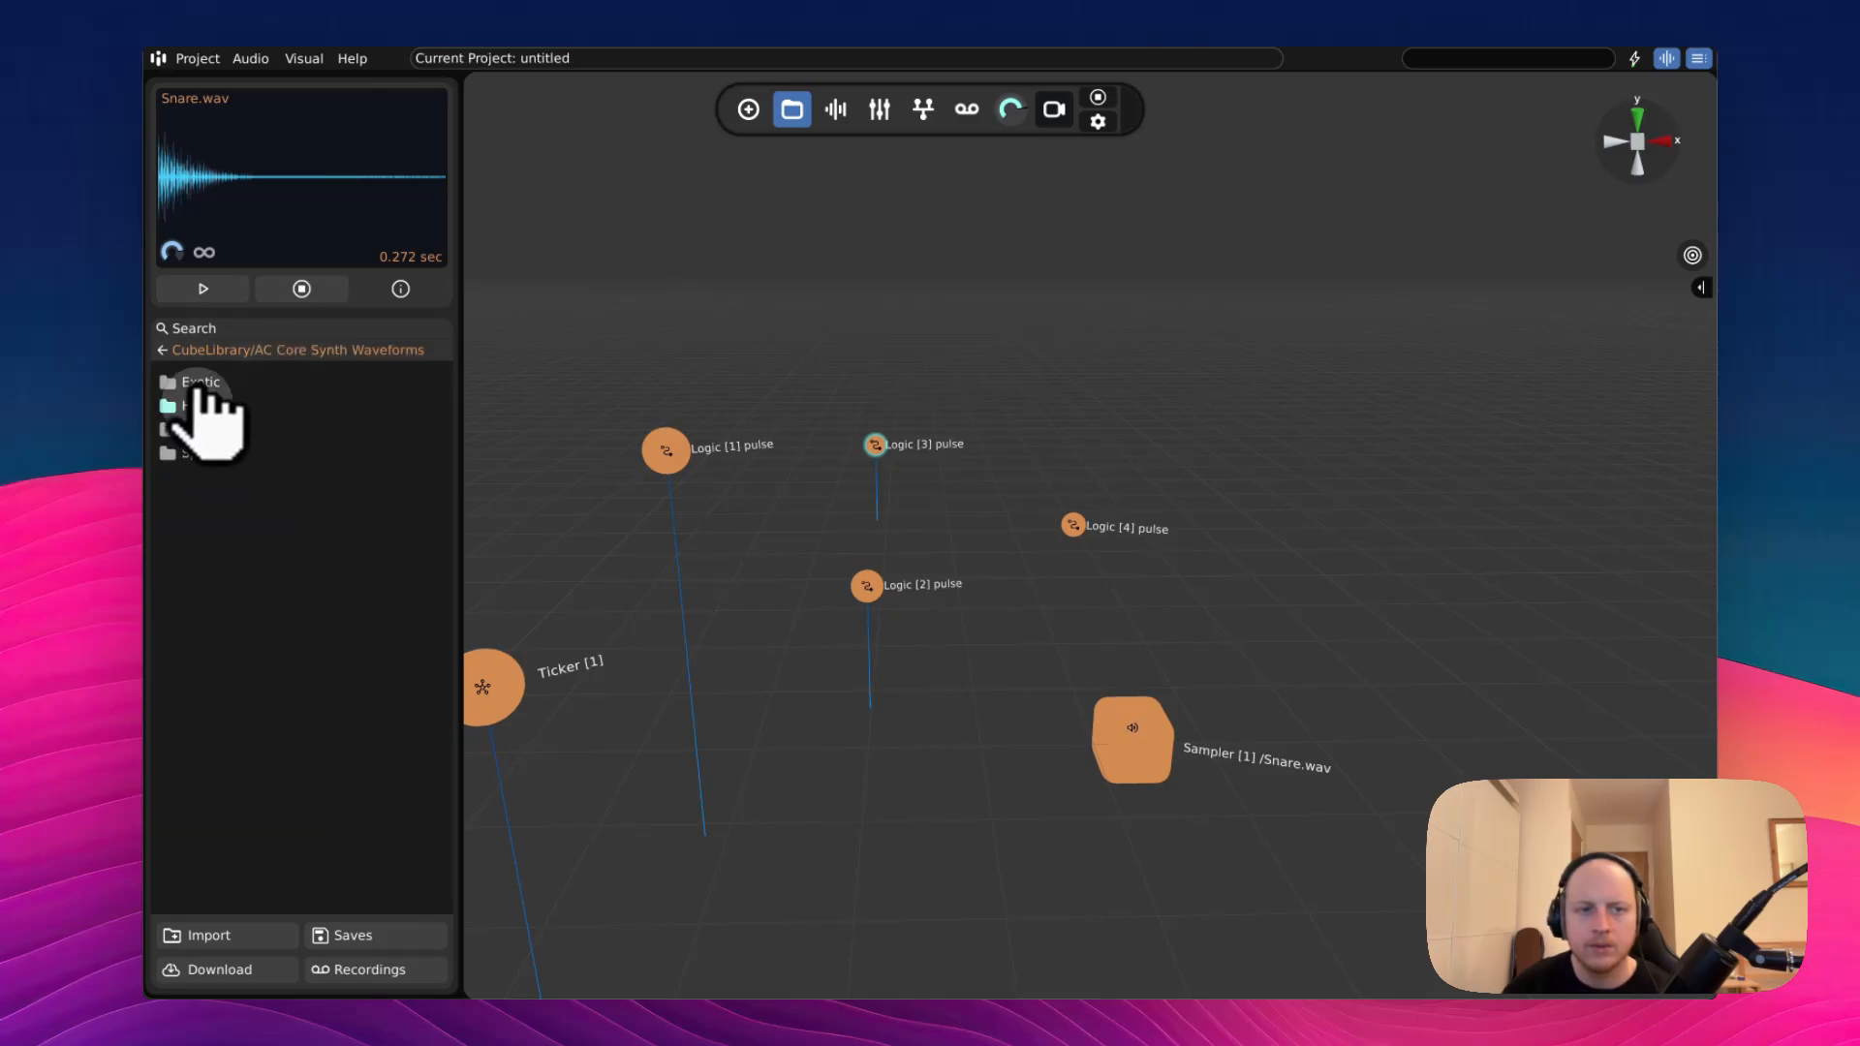
pyautogui.click(201, 403)
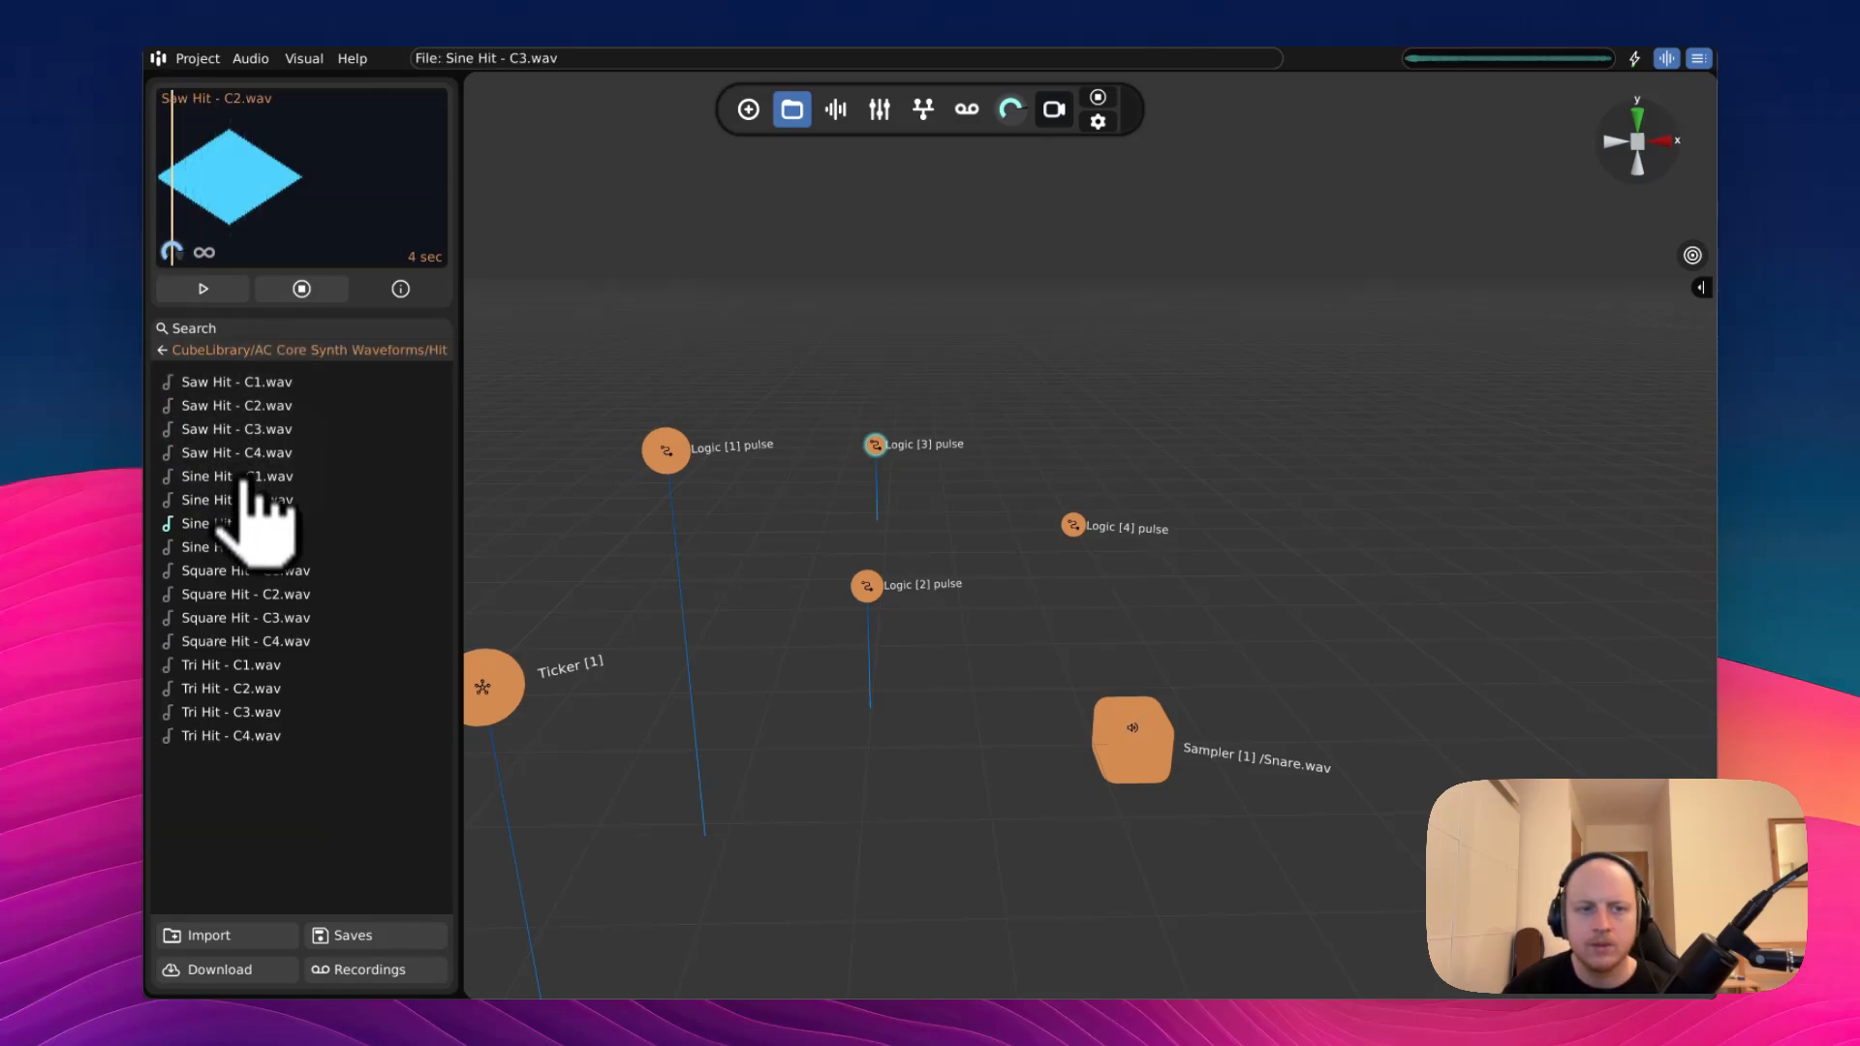
pyautogui.moveTo(245, 610); pyautogui.dragTo(1238, 693)
pyautogui.moveTo(1135, 735); pyautogui.dragTo(1448, 499)
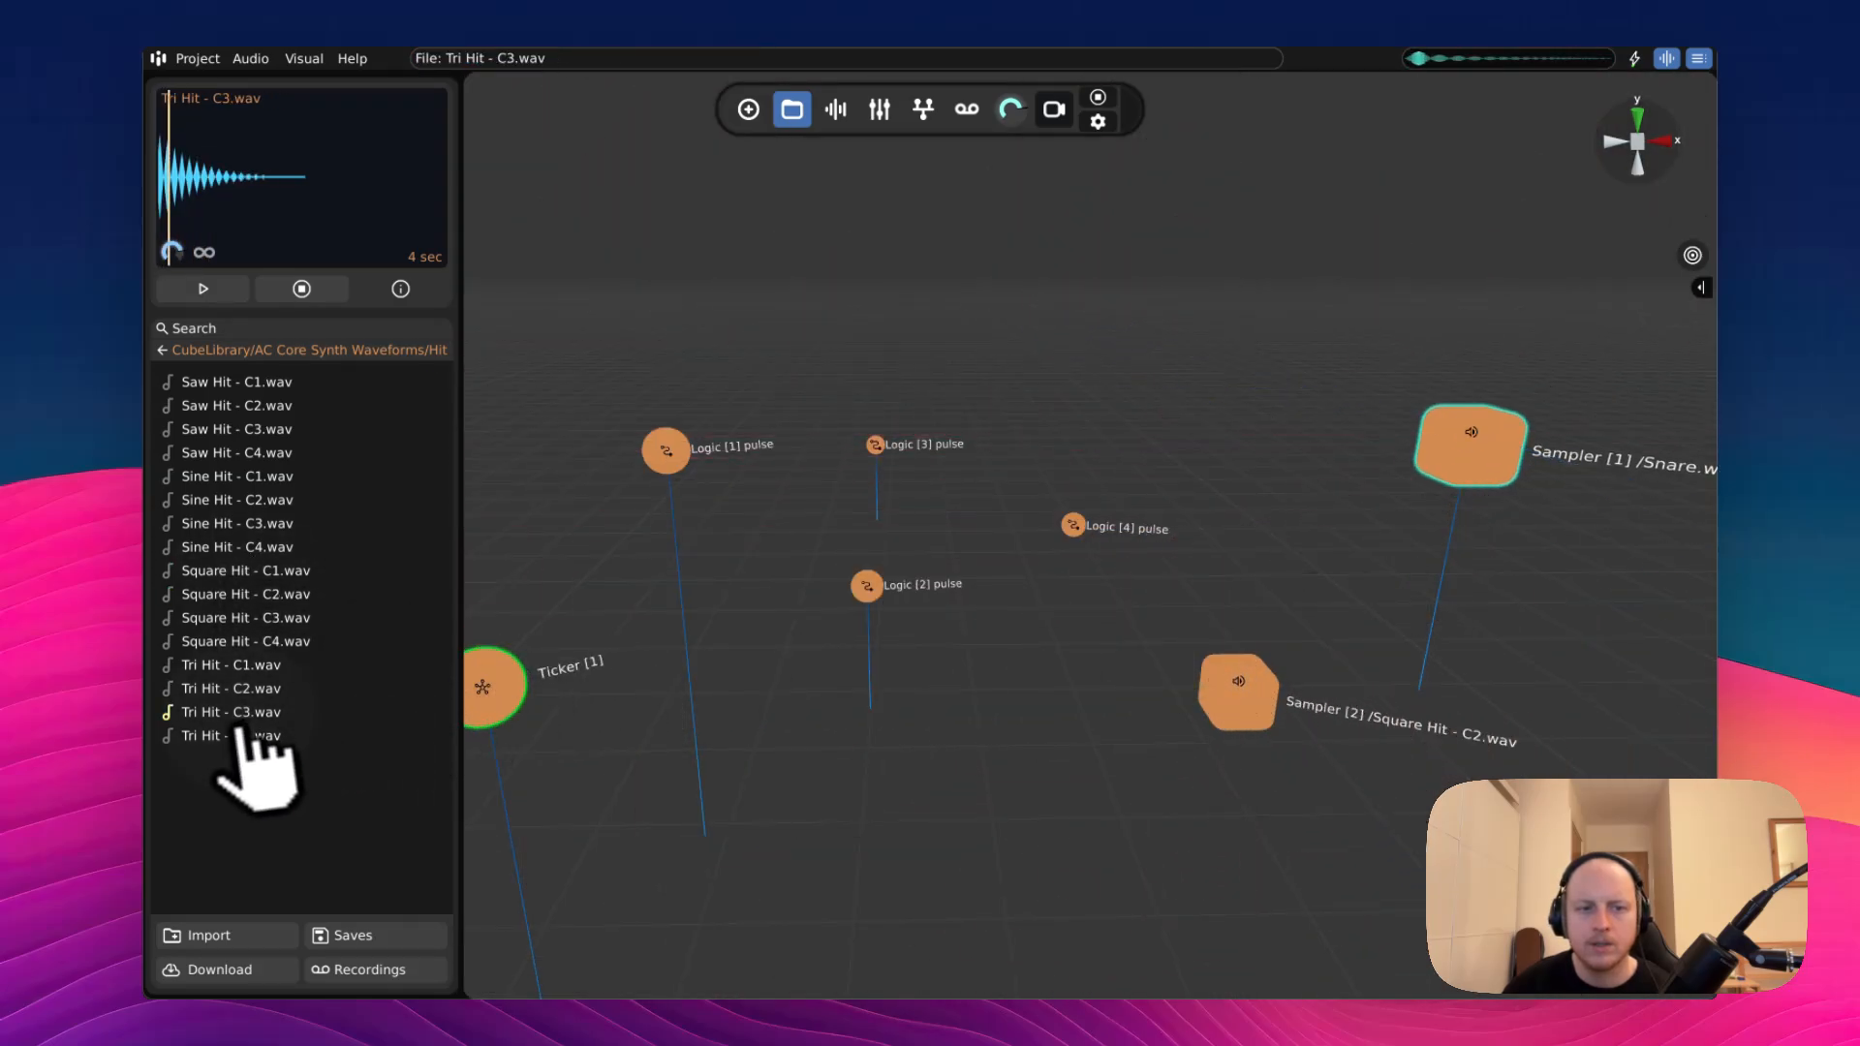
pyautogui.moveTo(232, 731); pyautogui.dragTo(1183, 497)
pyautogui.moveTo(1240, 689); pyautogui.dragTo(1259, 592)
# - Connect Ticker 1 to logic boxes 1 and 2
pyautogui.press('a')
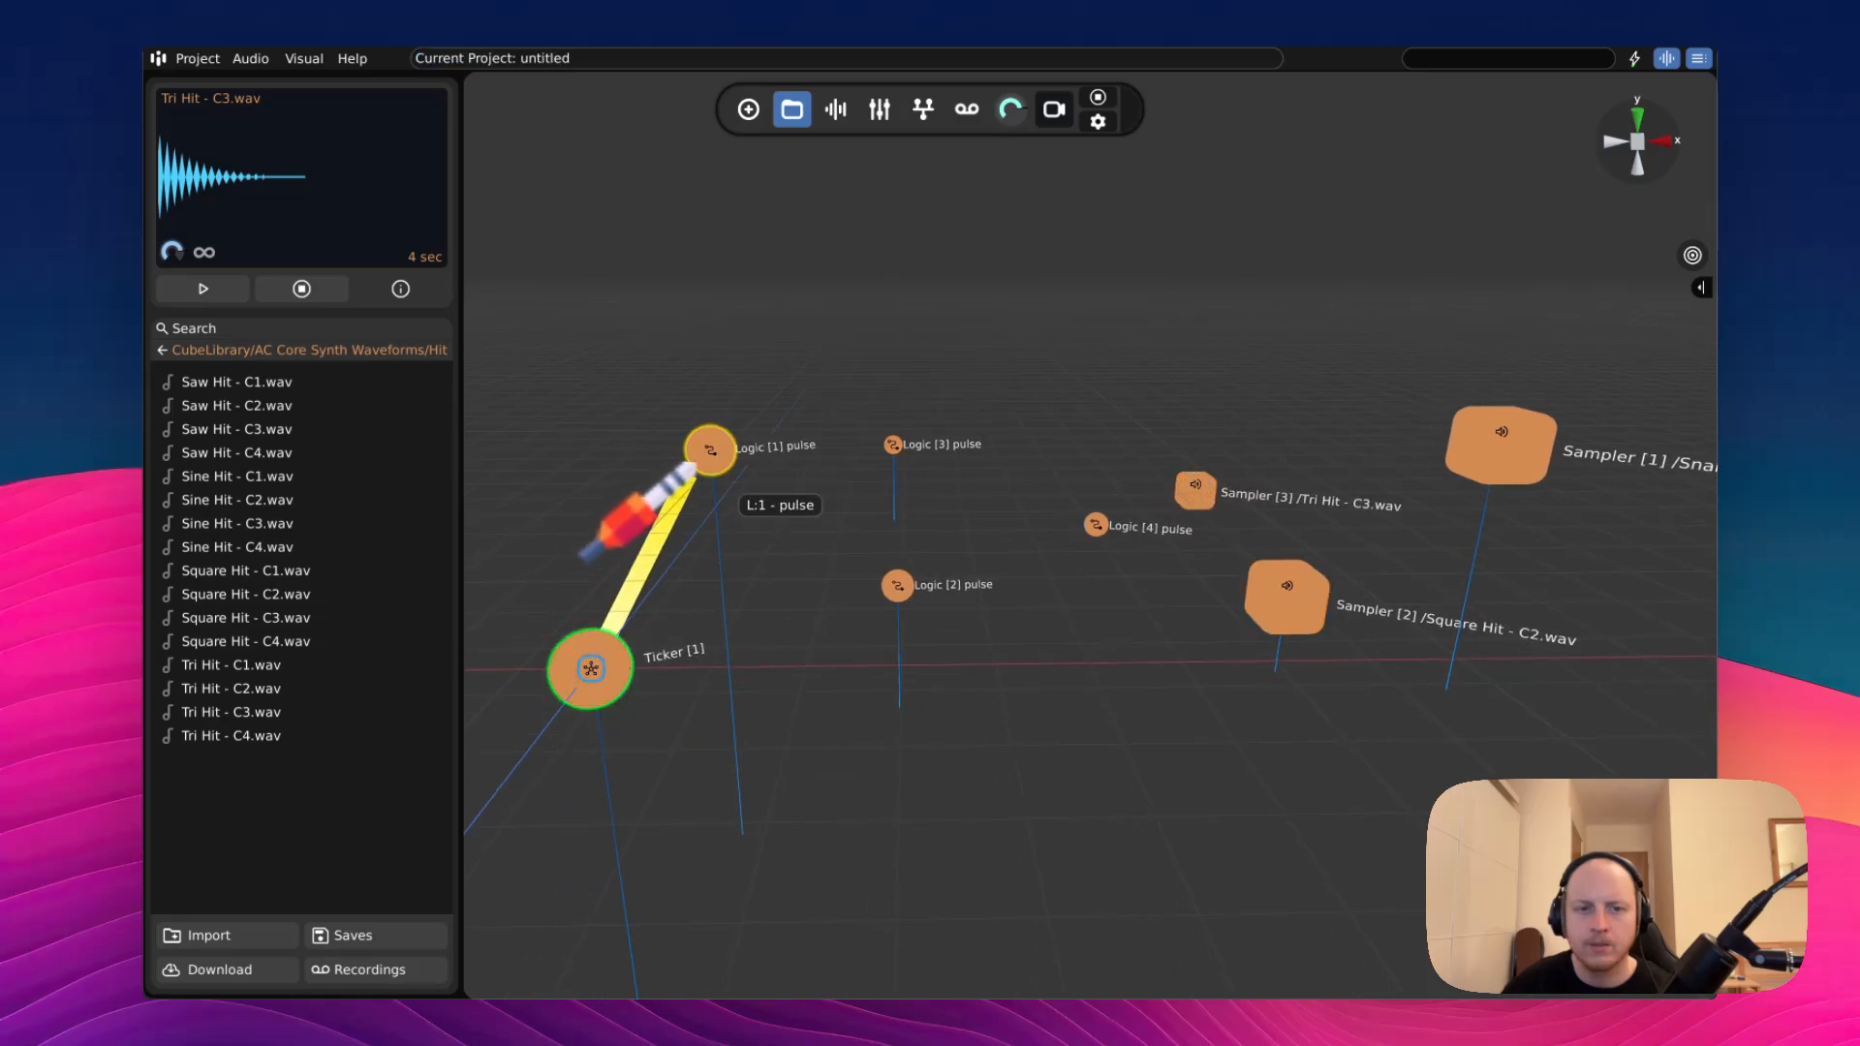
pyautogui.moveTo(690, 469); pyautogui.dragTo(710, 450)
pyautogui.moveTo(590, 669); pyautogui.dragTo(897, 585)
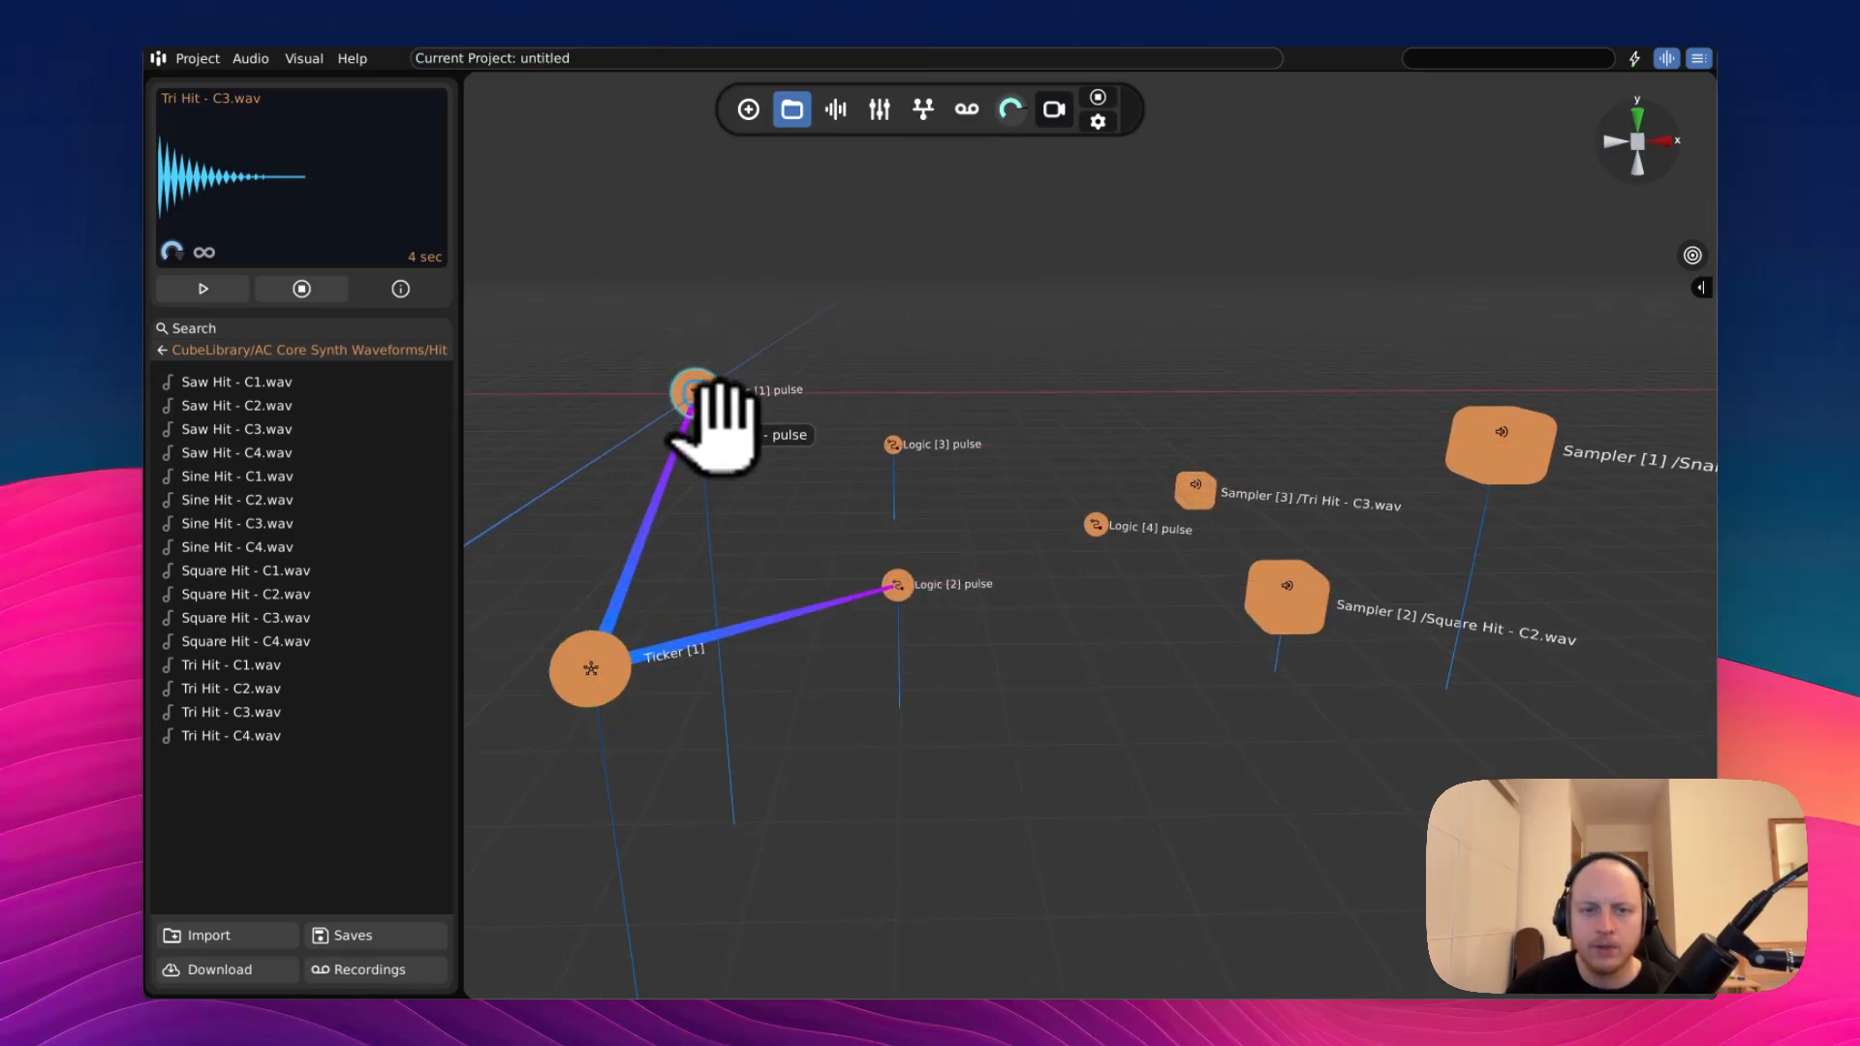
# - Connect logic box 1 to logic box 3 and logic box 2 to logic box 4
pyautogui.moveTo(715, 407); pyautogui.dragTo(893, 368)
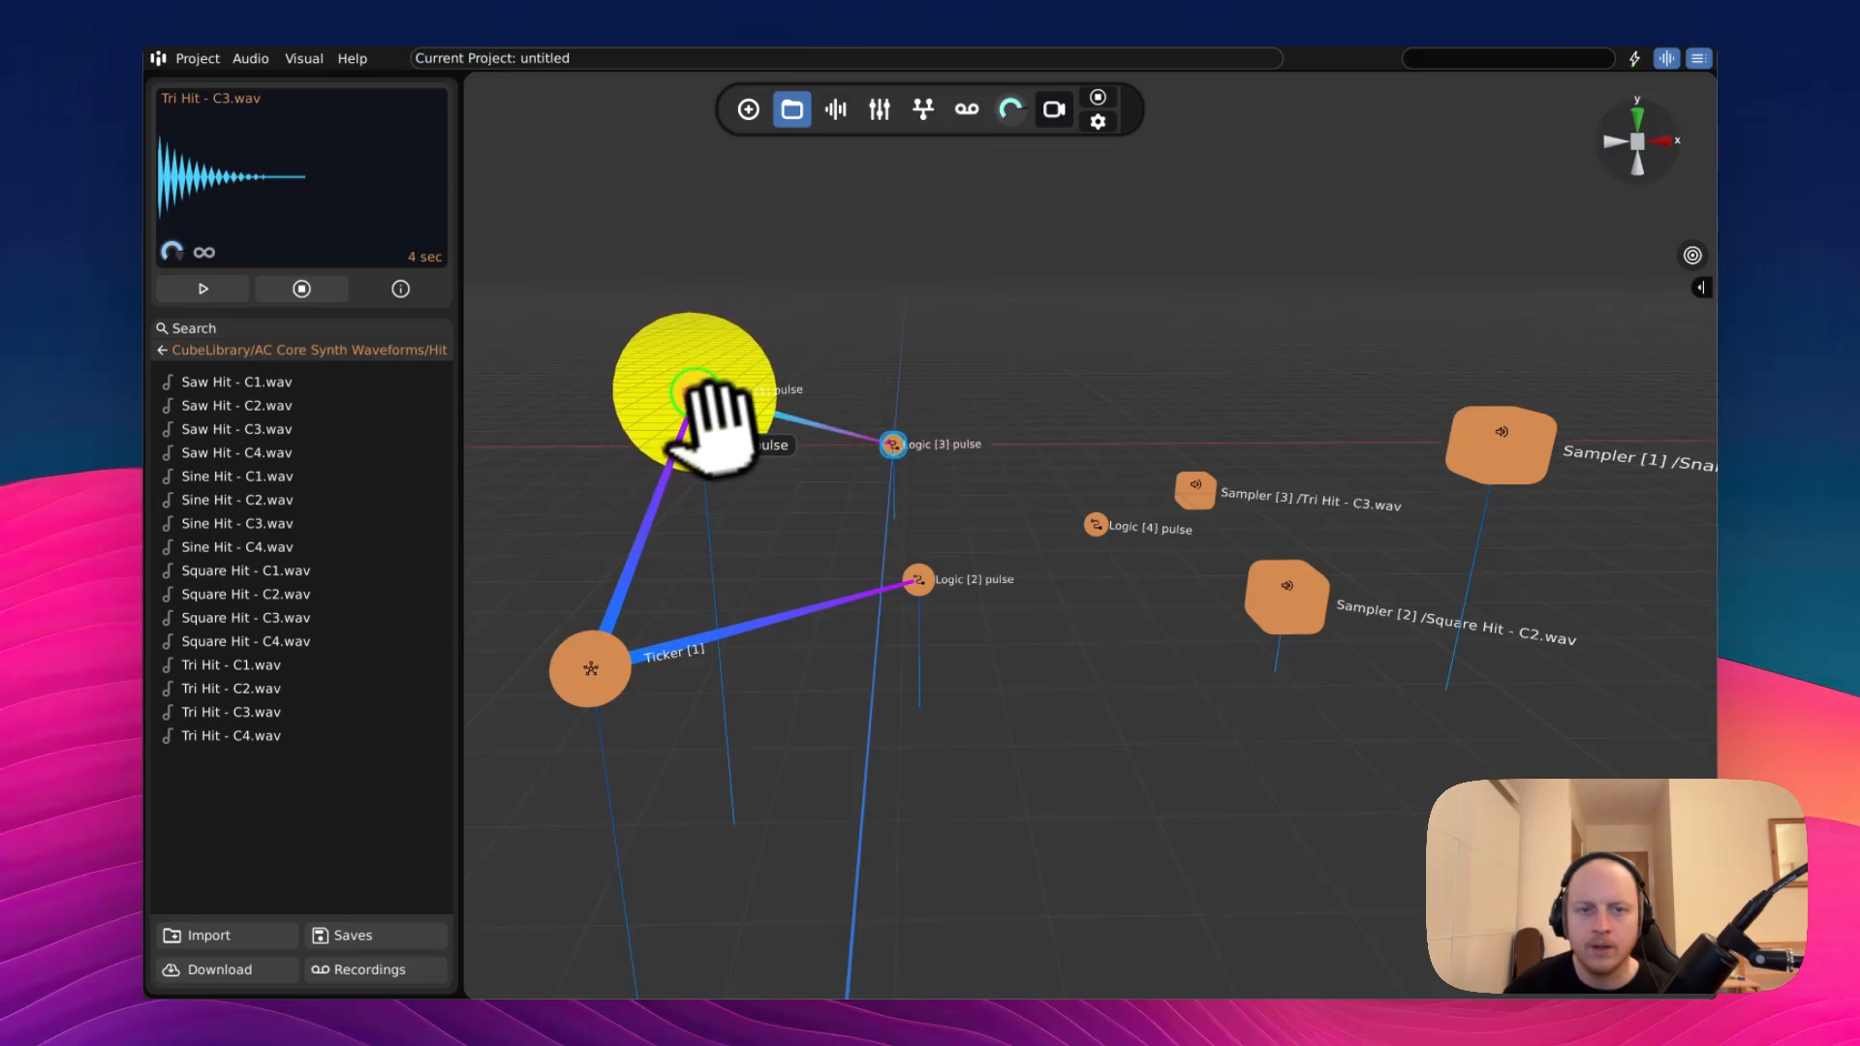
pyautogui.click(707, 407)
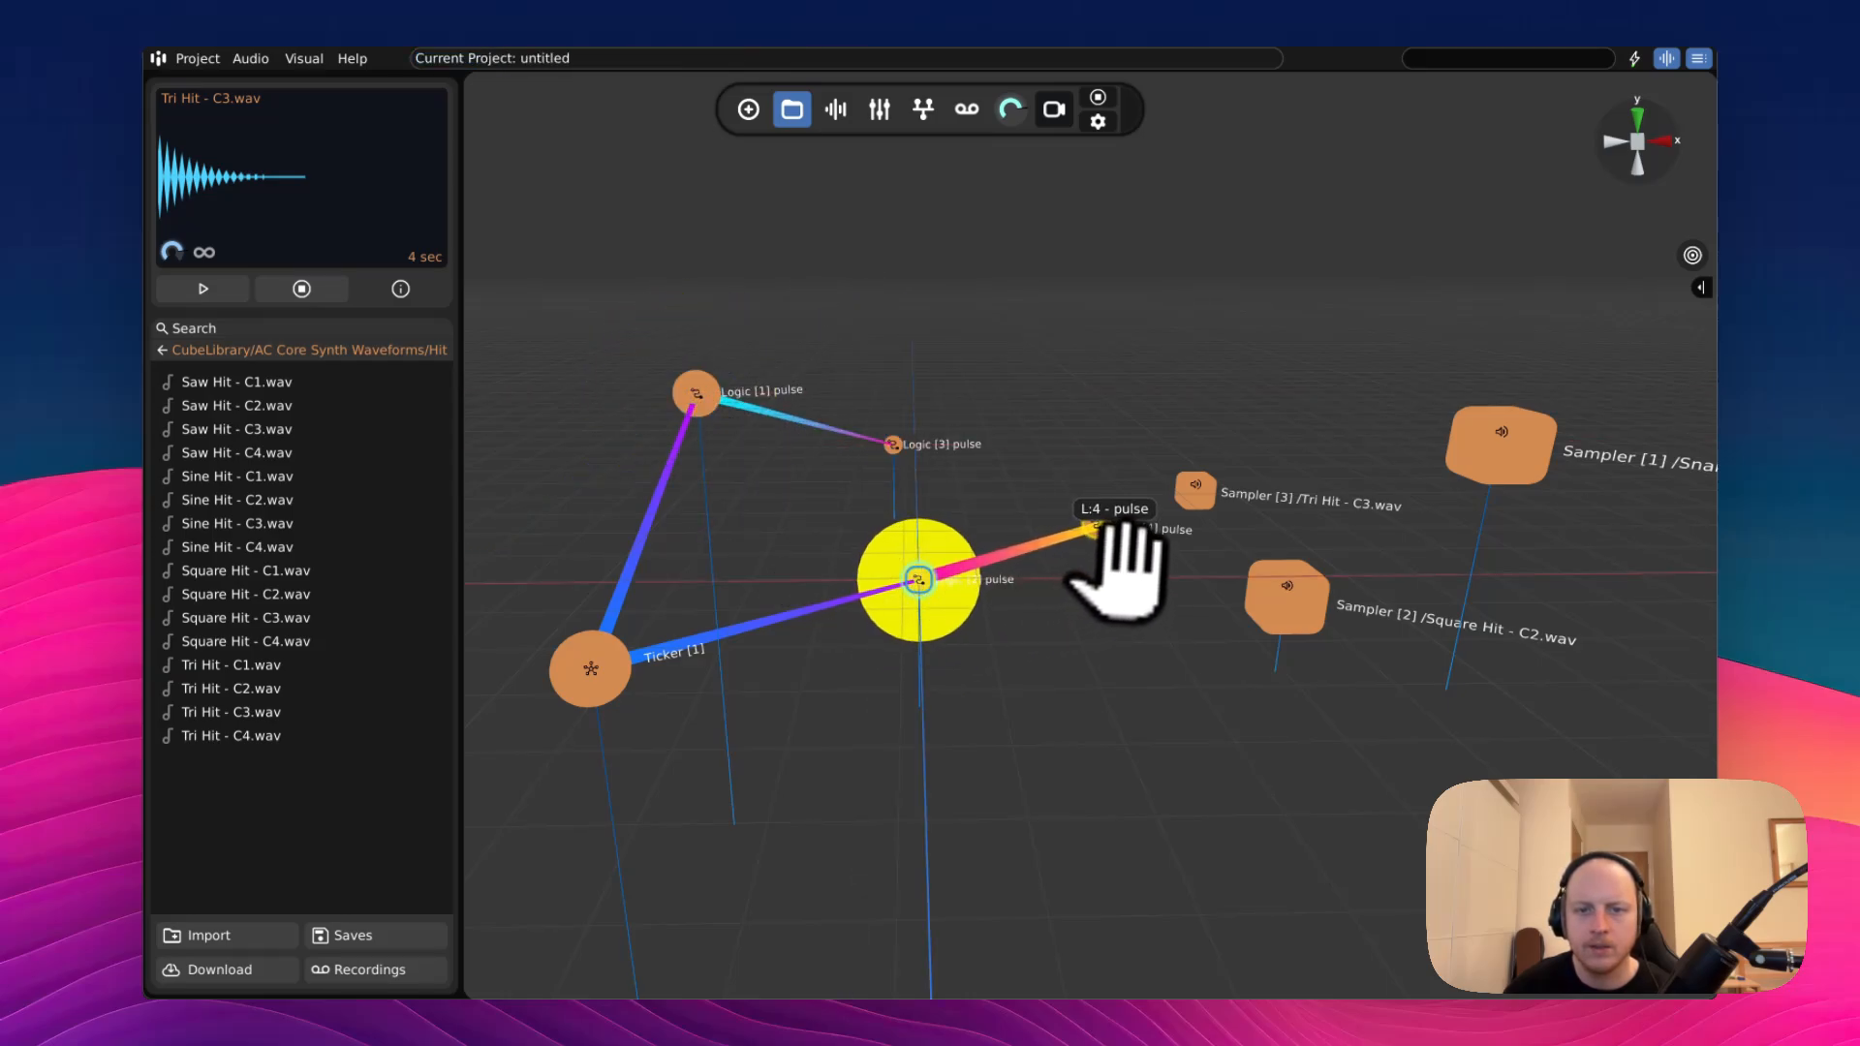
pyautogui.moveTo(918, 581); pyautogui.dragTo(920, 584)
pyautogui.moveTo(984, 665); pyautogui.dragTo(979, 601)
pyautogui.click(1028, 639)
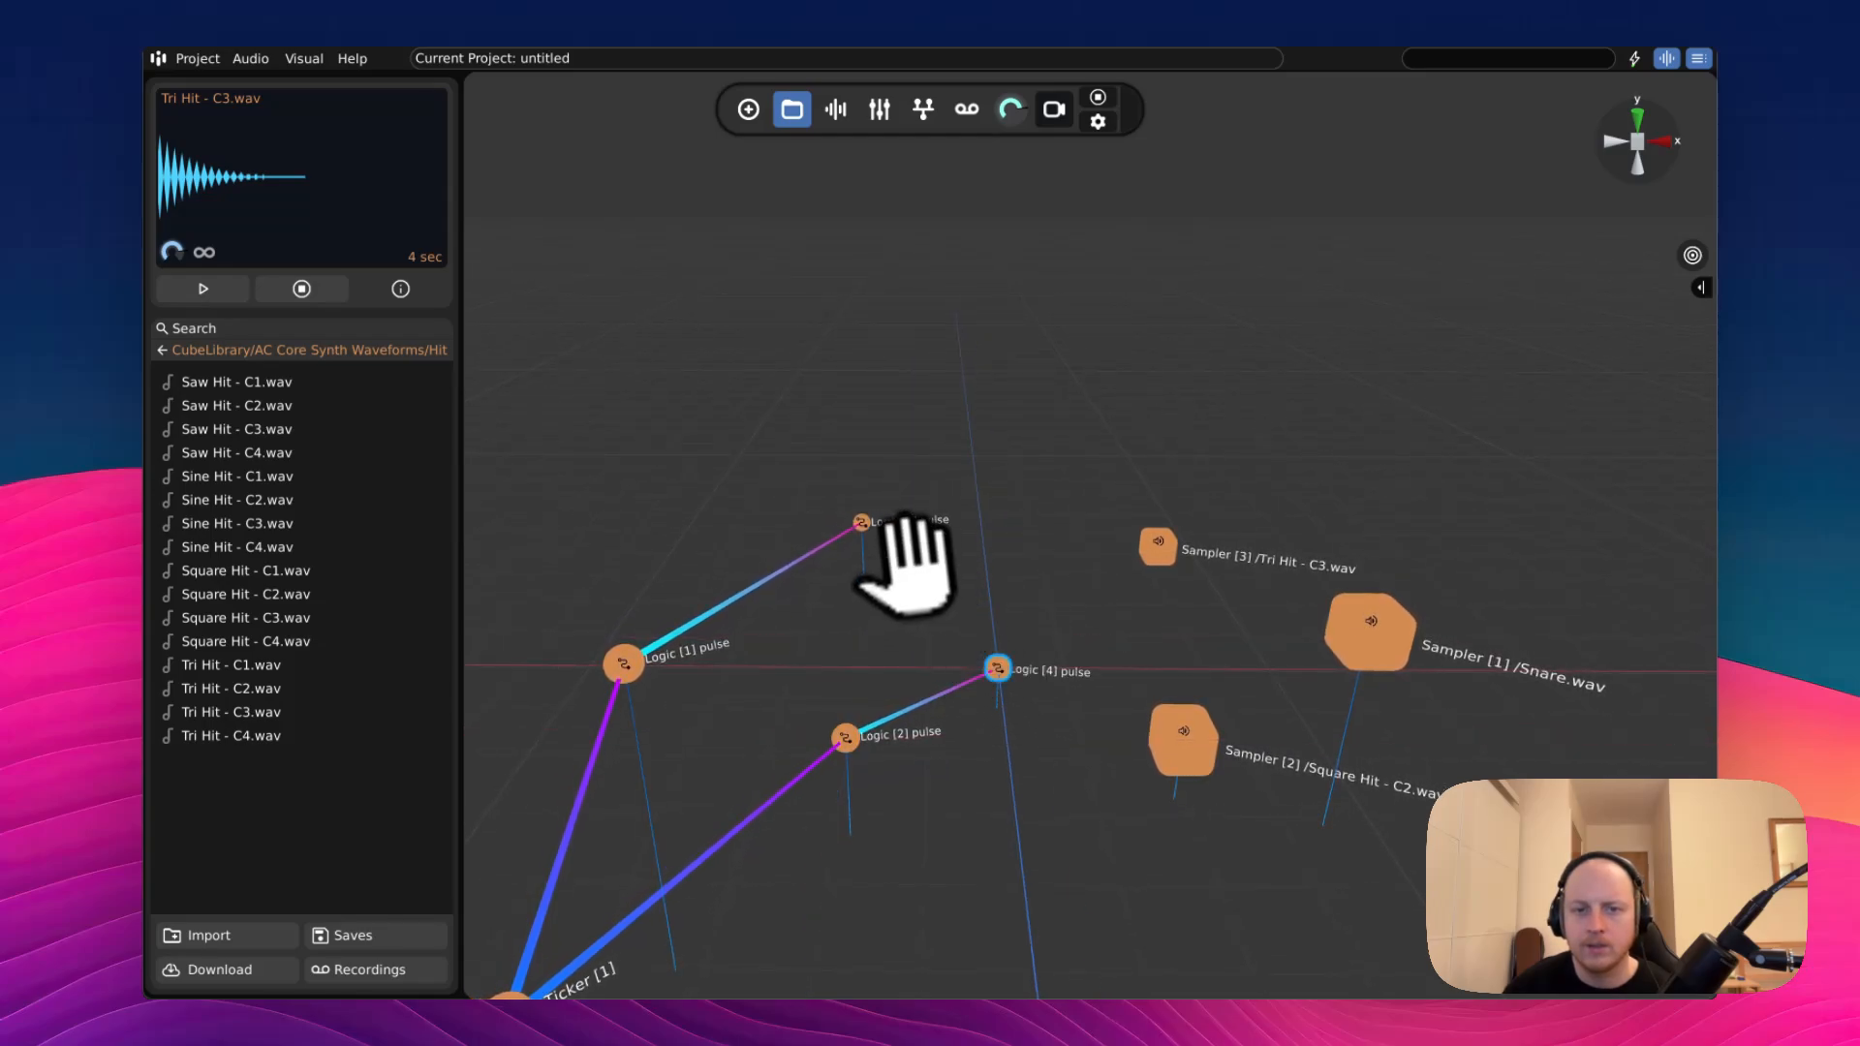
# - Connect logic box 3 to the Tri Hit - C3 sampler and logic box 4 to the Square Hit - C2 and Snare samplers
pyautogui.moveTo(891, 544); pyautogui.dragTo(1160, 523)
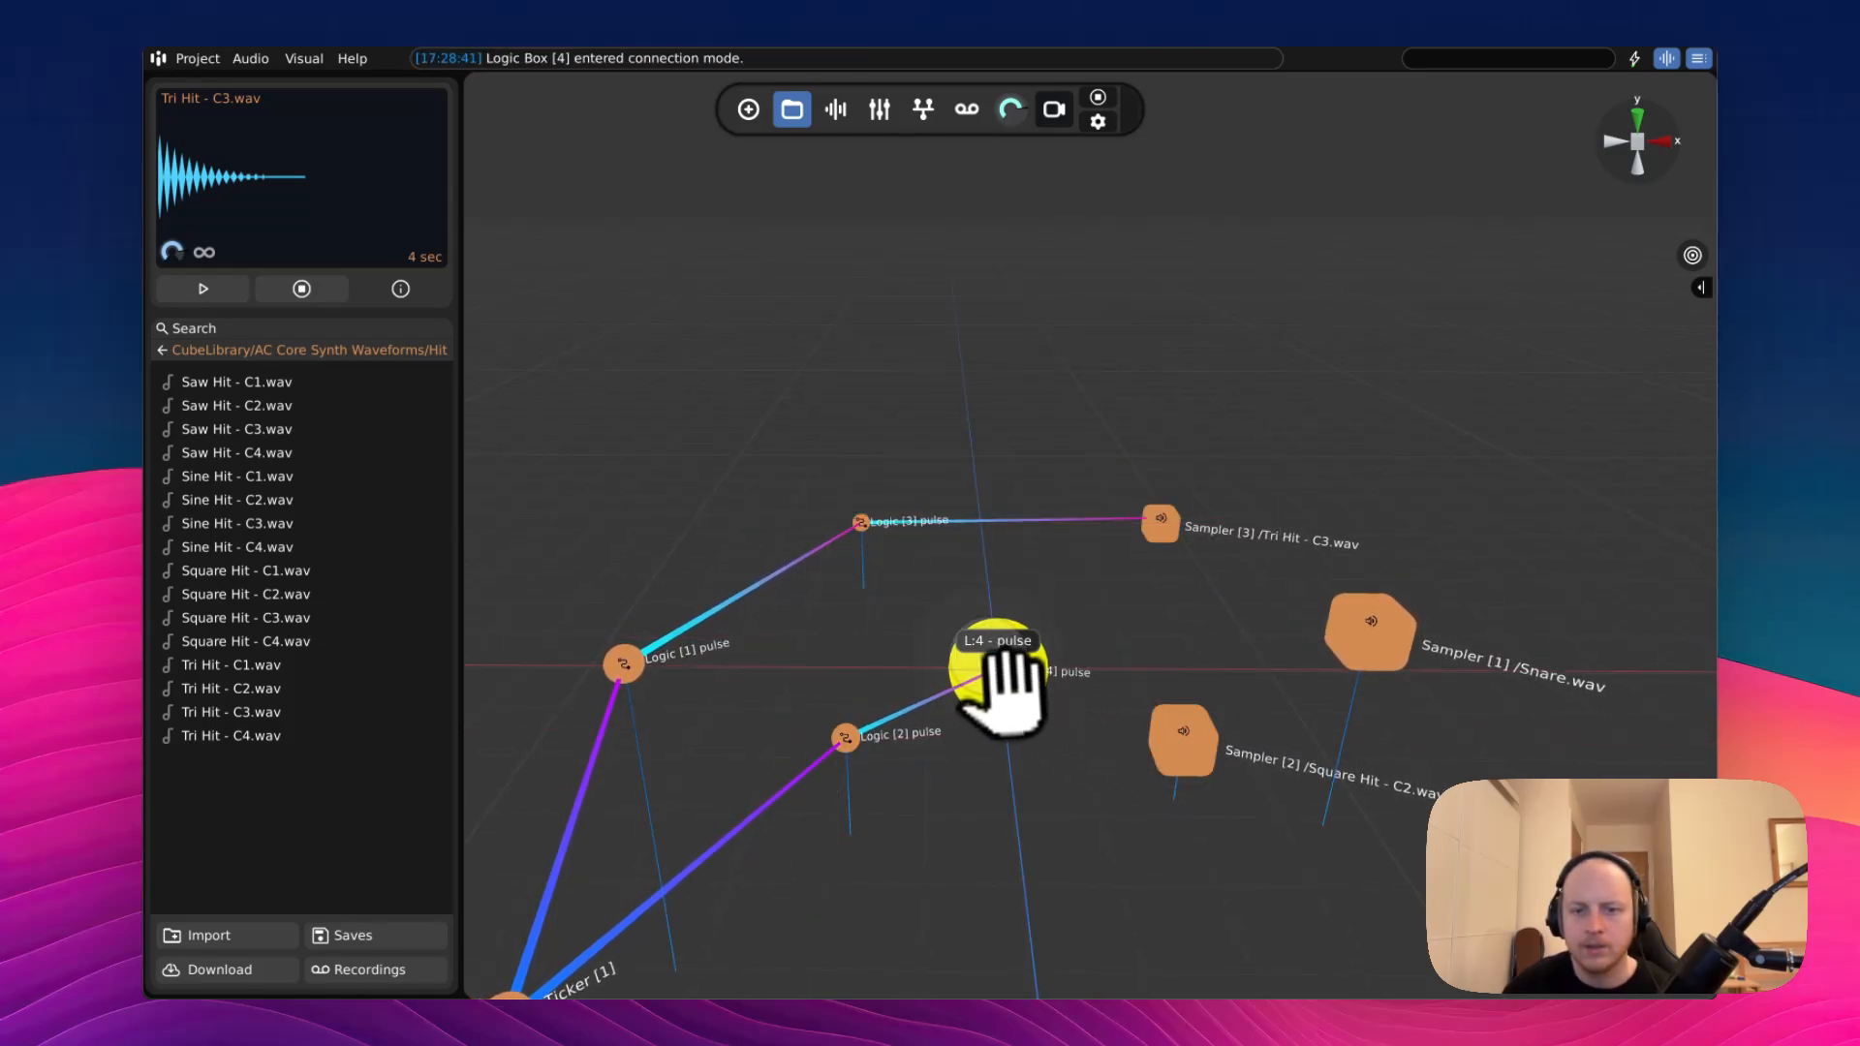
pyautogui.moveTo(1003, 683); pyautogui.dragTo(1182, 741)
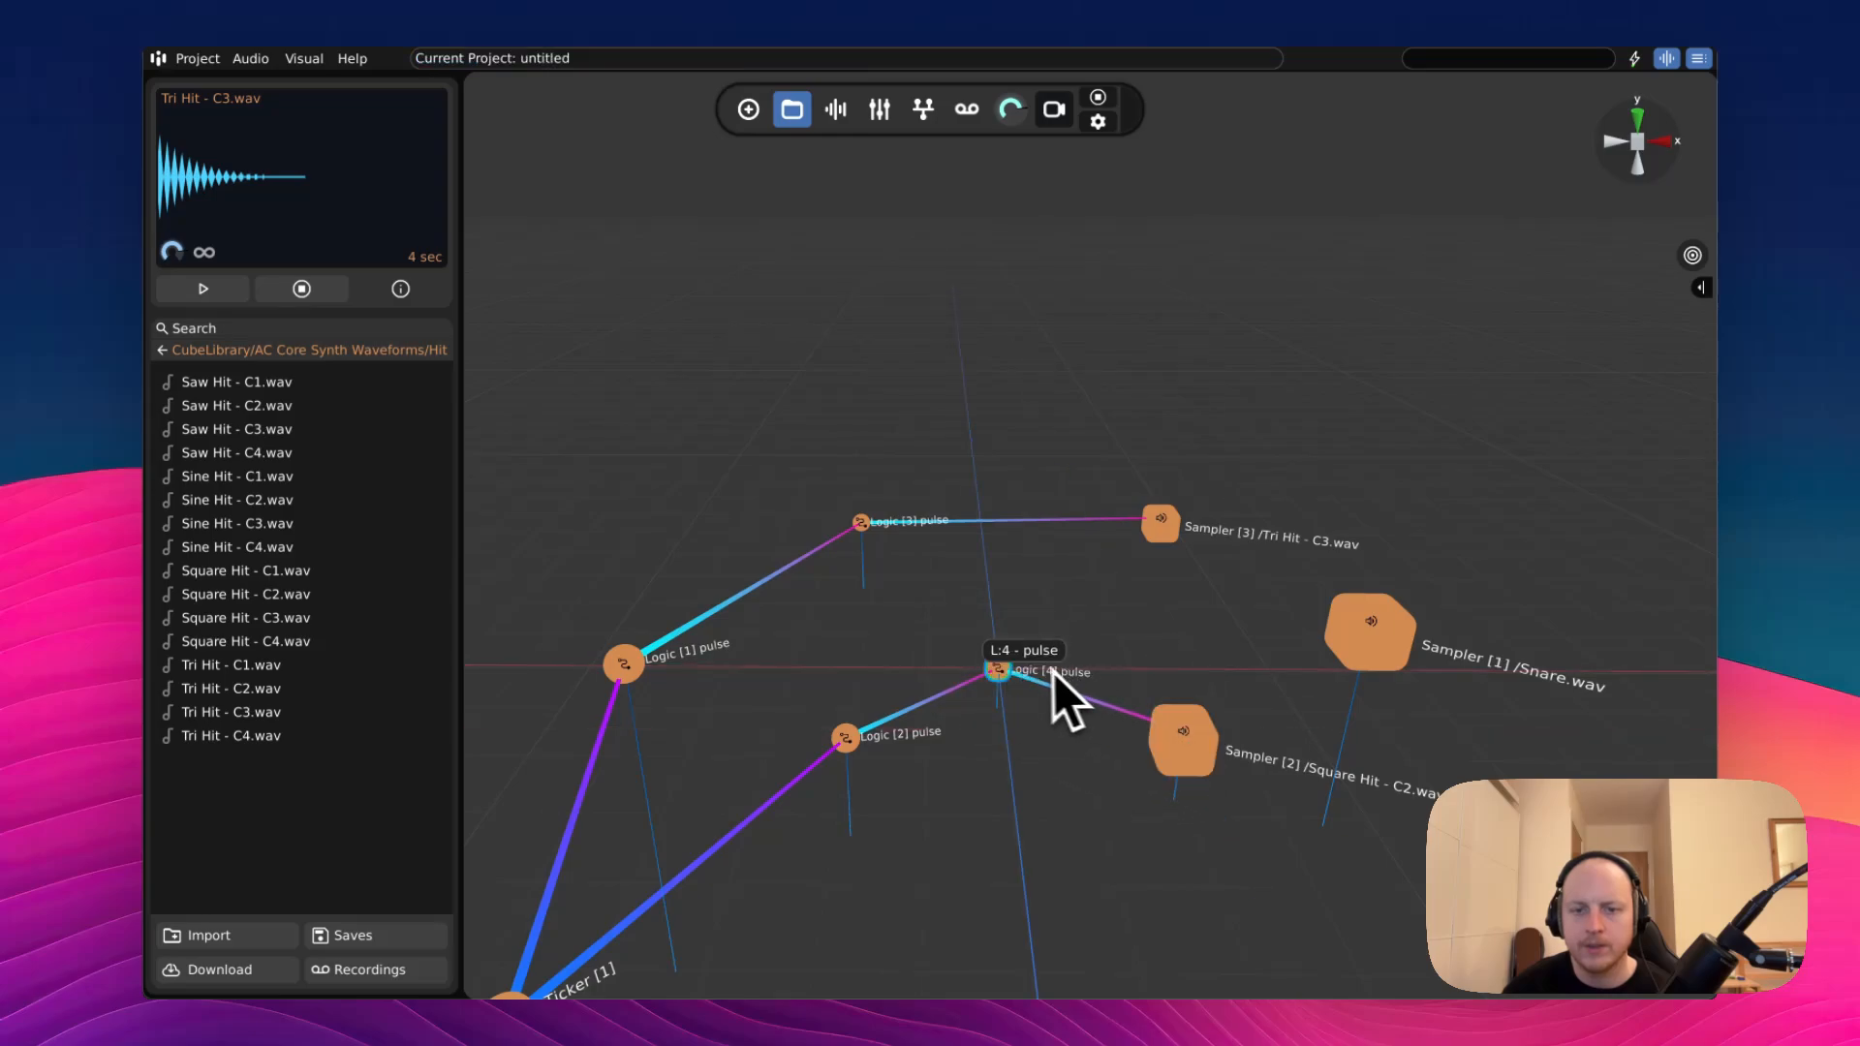
pyautogui.moveTo(1066, 697); pyautogui.dragTo(934, 532)
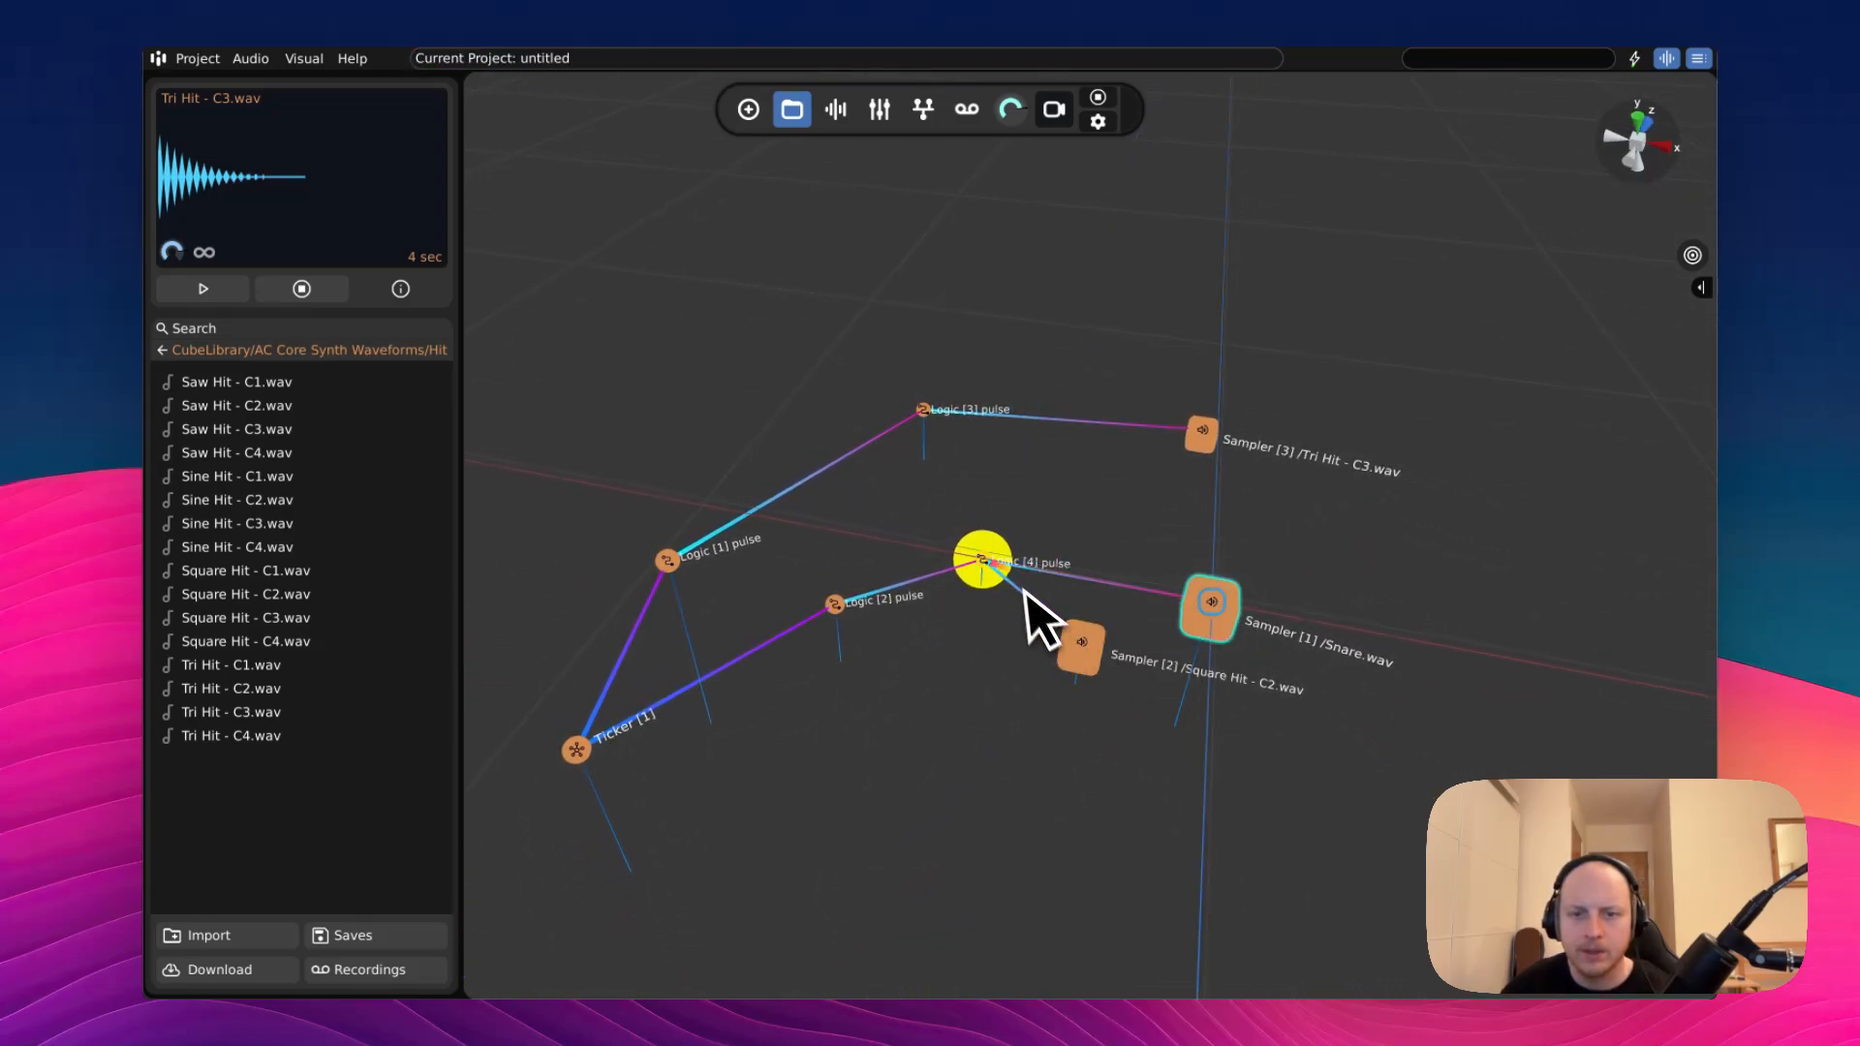
pyautogui.moveTo(1100, 678); pyautogui.dragTo(997, 684)
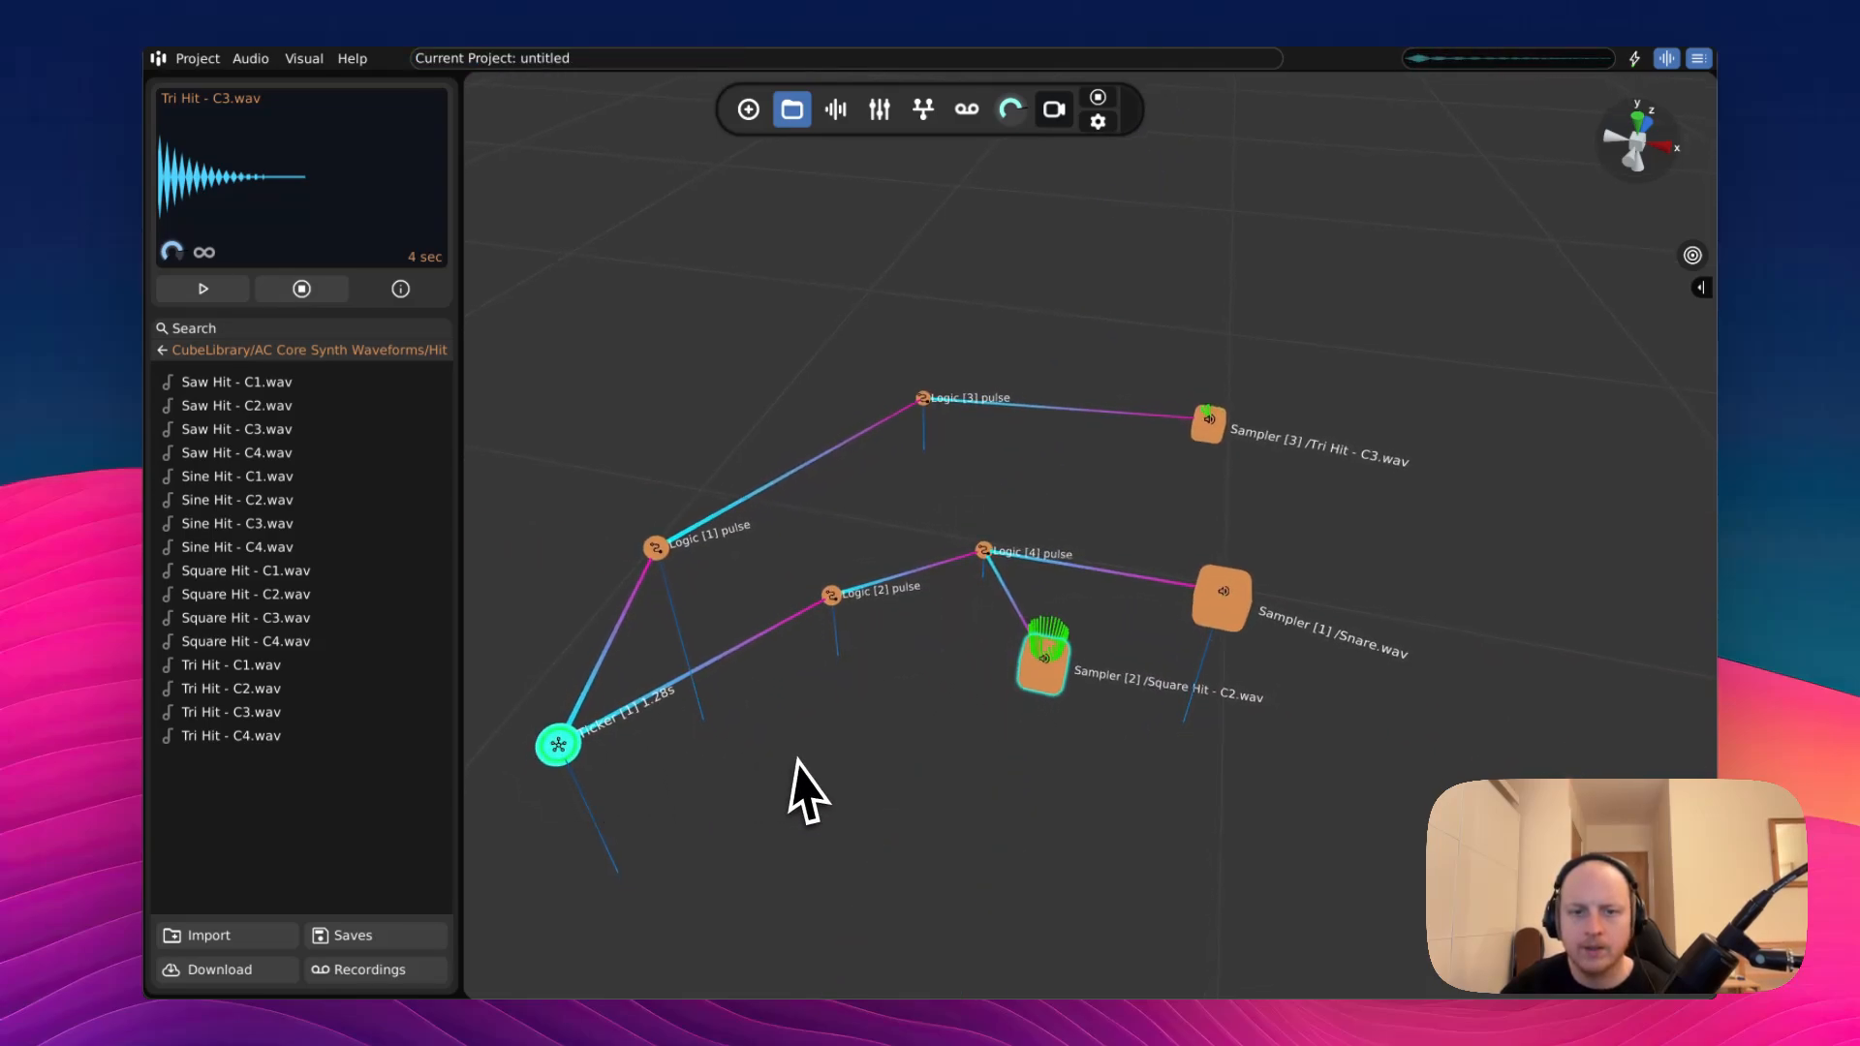
# - Listen to the running pulse sequence from around the Square Hit - C2 sampler, and stop the ticker
pyautogui.click(1070, 513)
pyautogui.press('a')
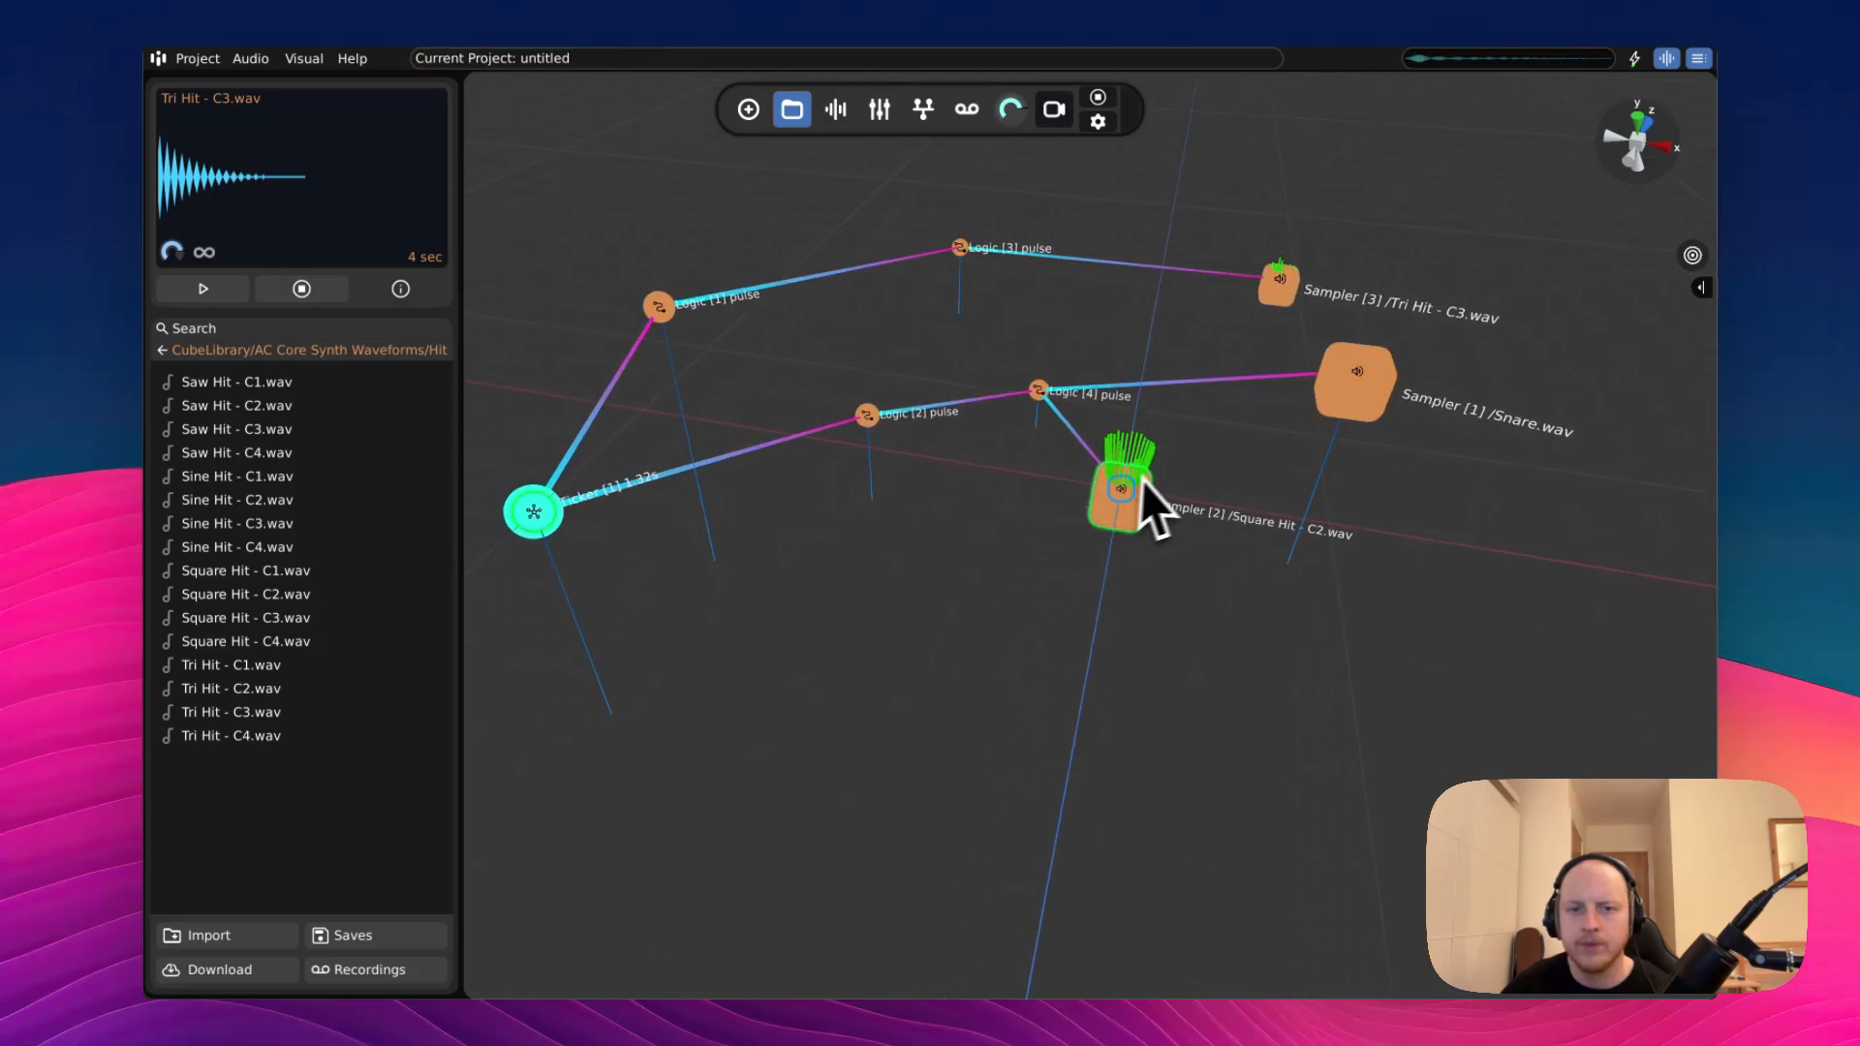
pyautogui.press('a')
pyautogui.click(939, 518)
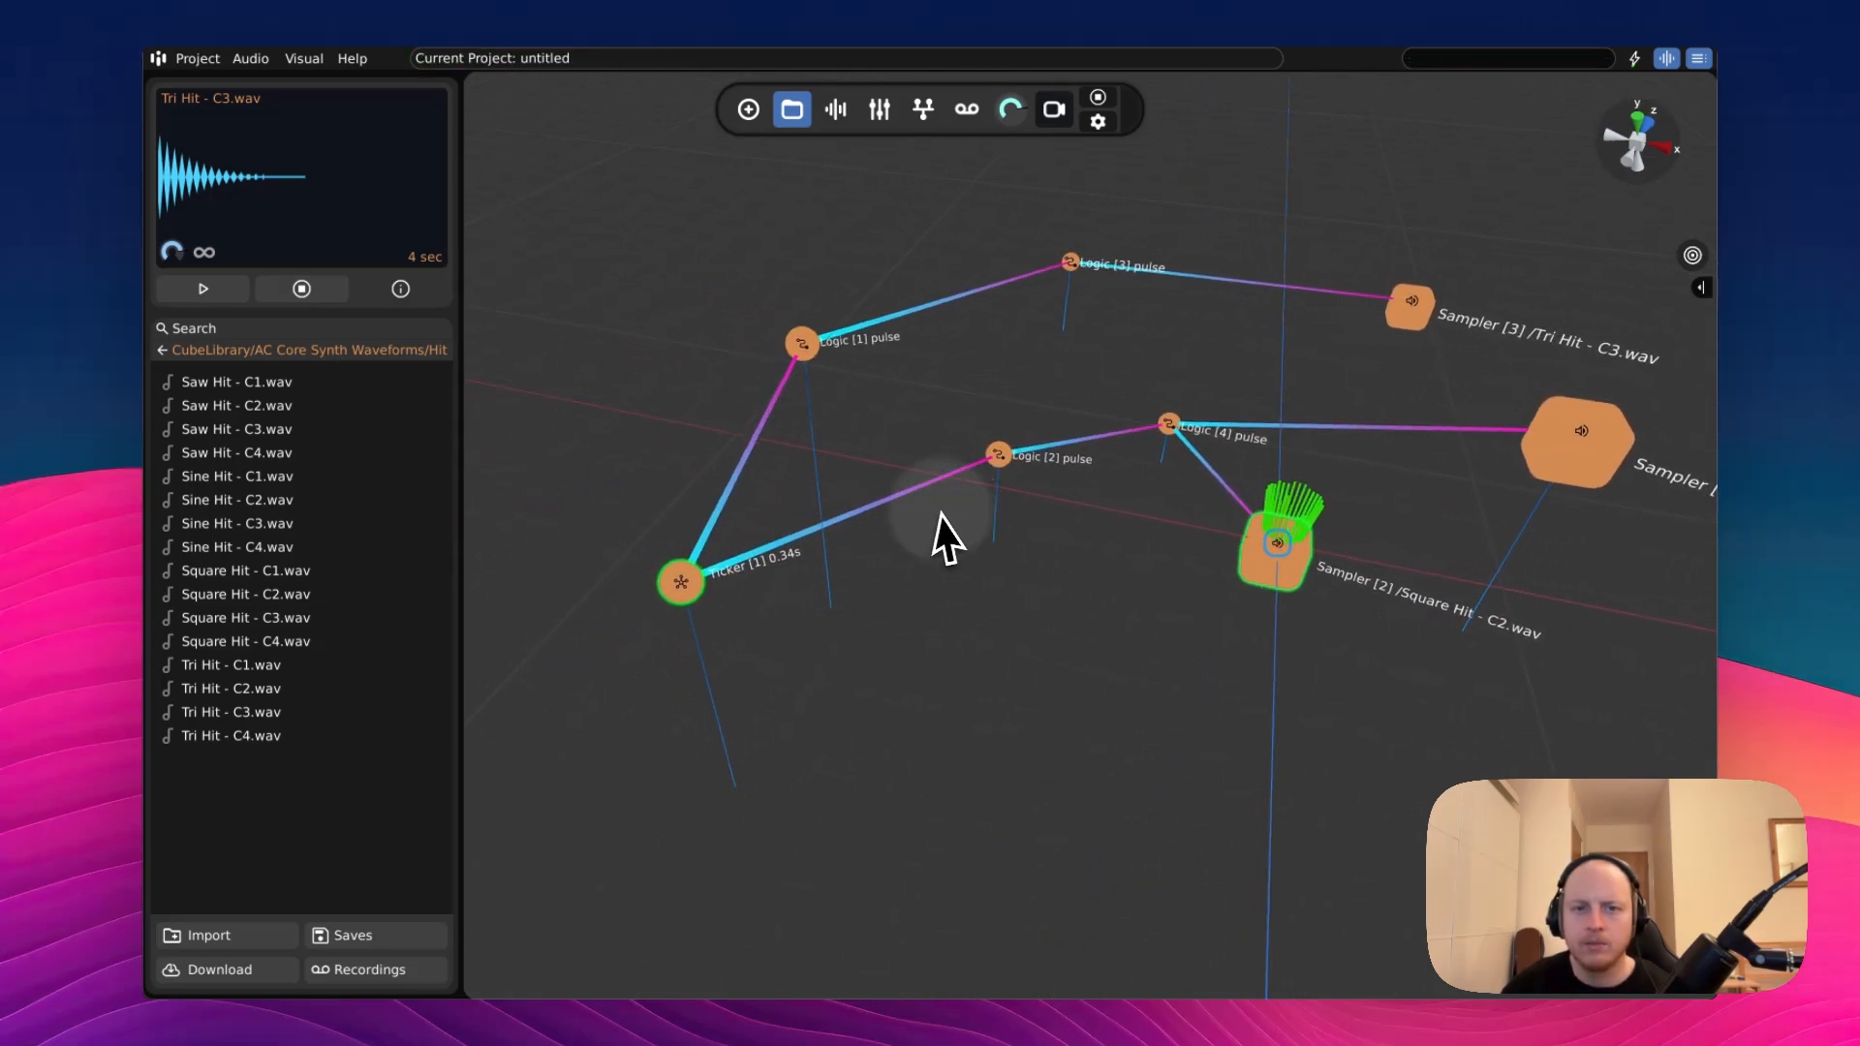
pyautogui.click(719, 593)
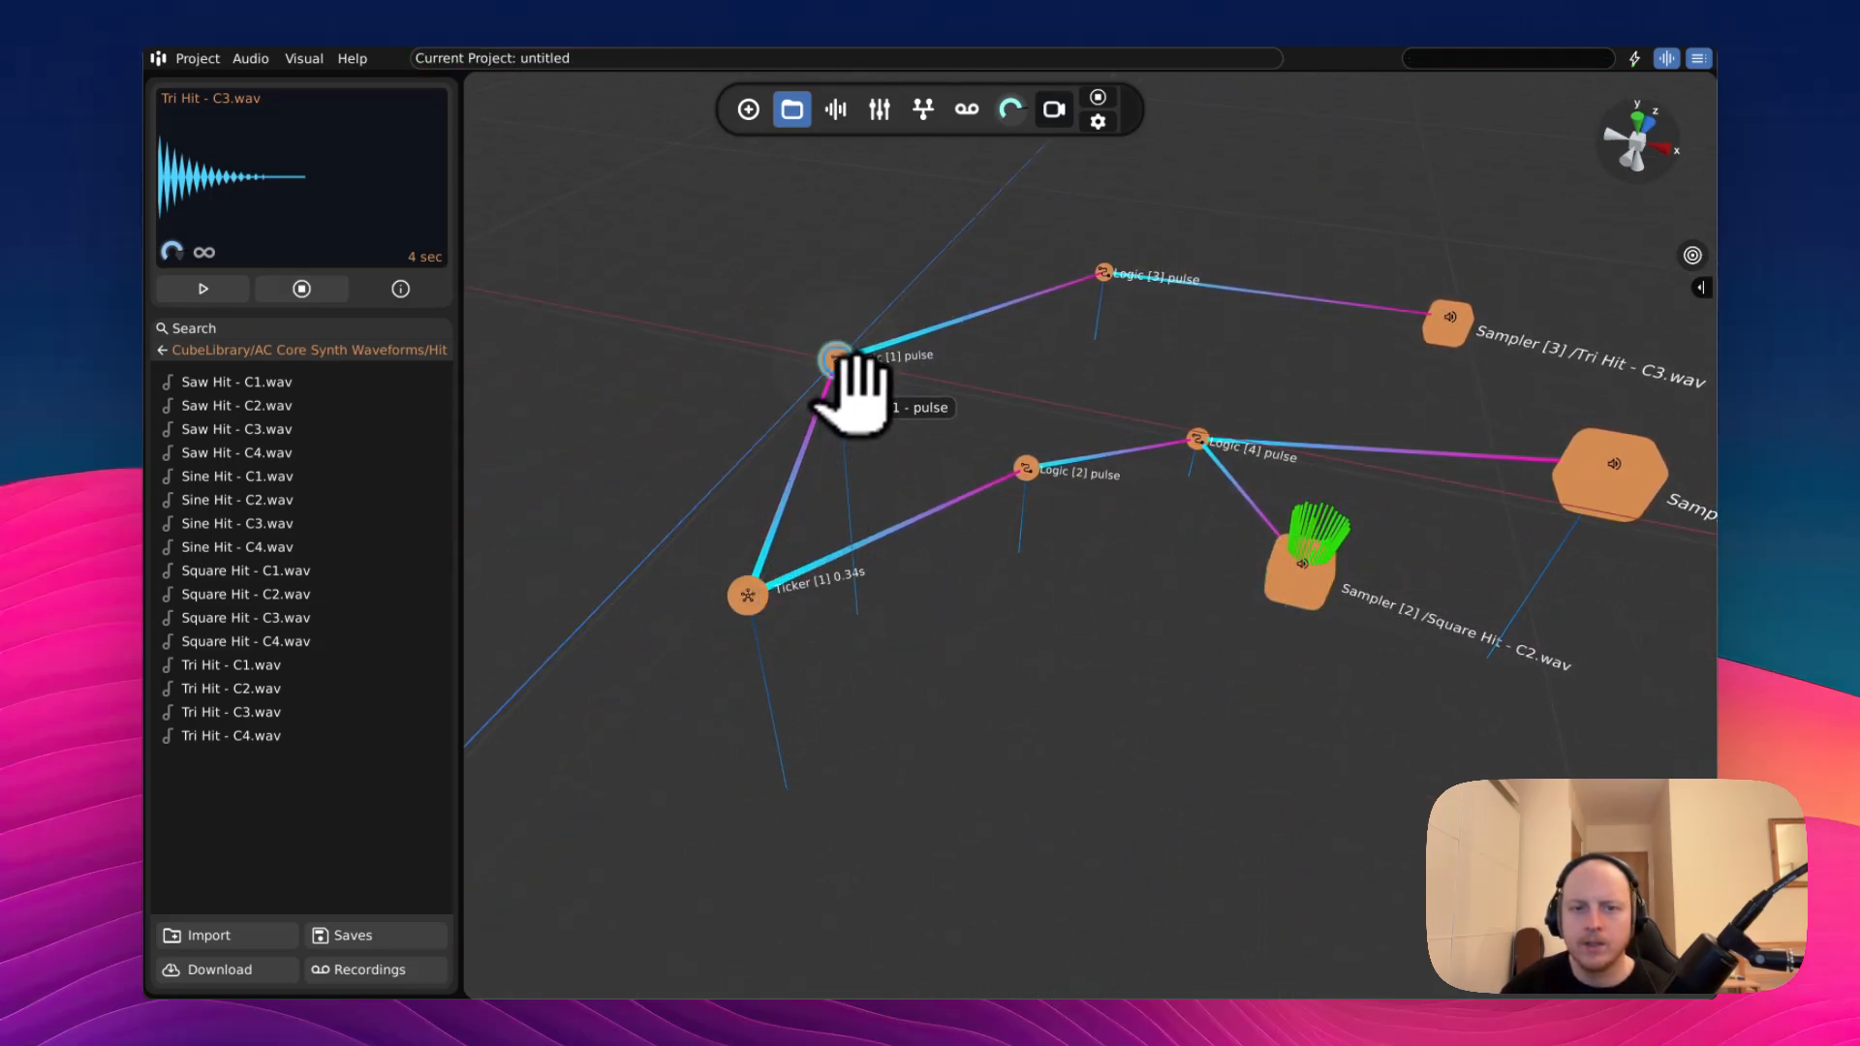
# - Change the logic type of logic boxes 1 and 2 to chain in the device editor
pyautogui.click(835, 108)
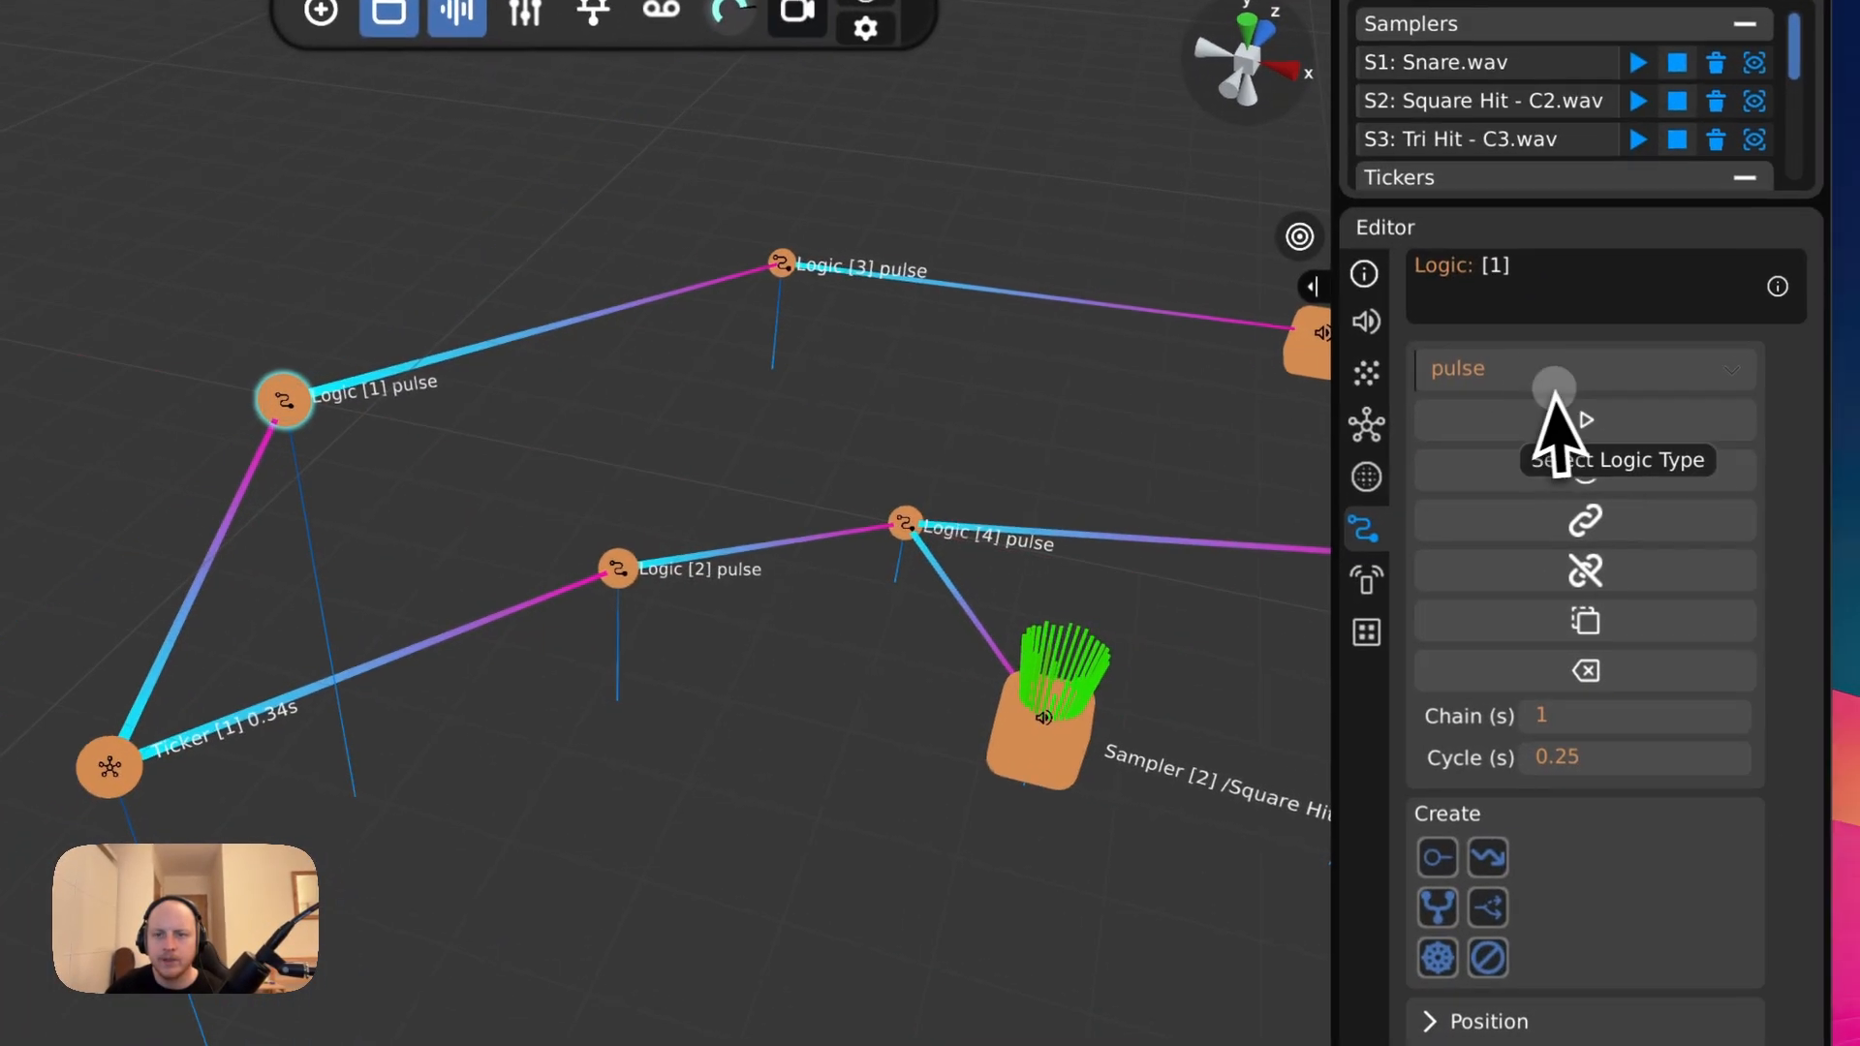
pyautogui.click(1768, 407)
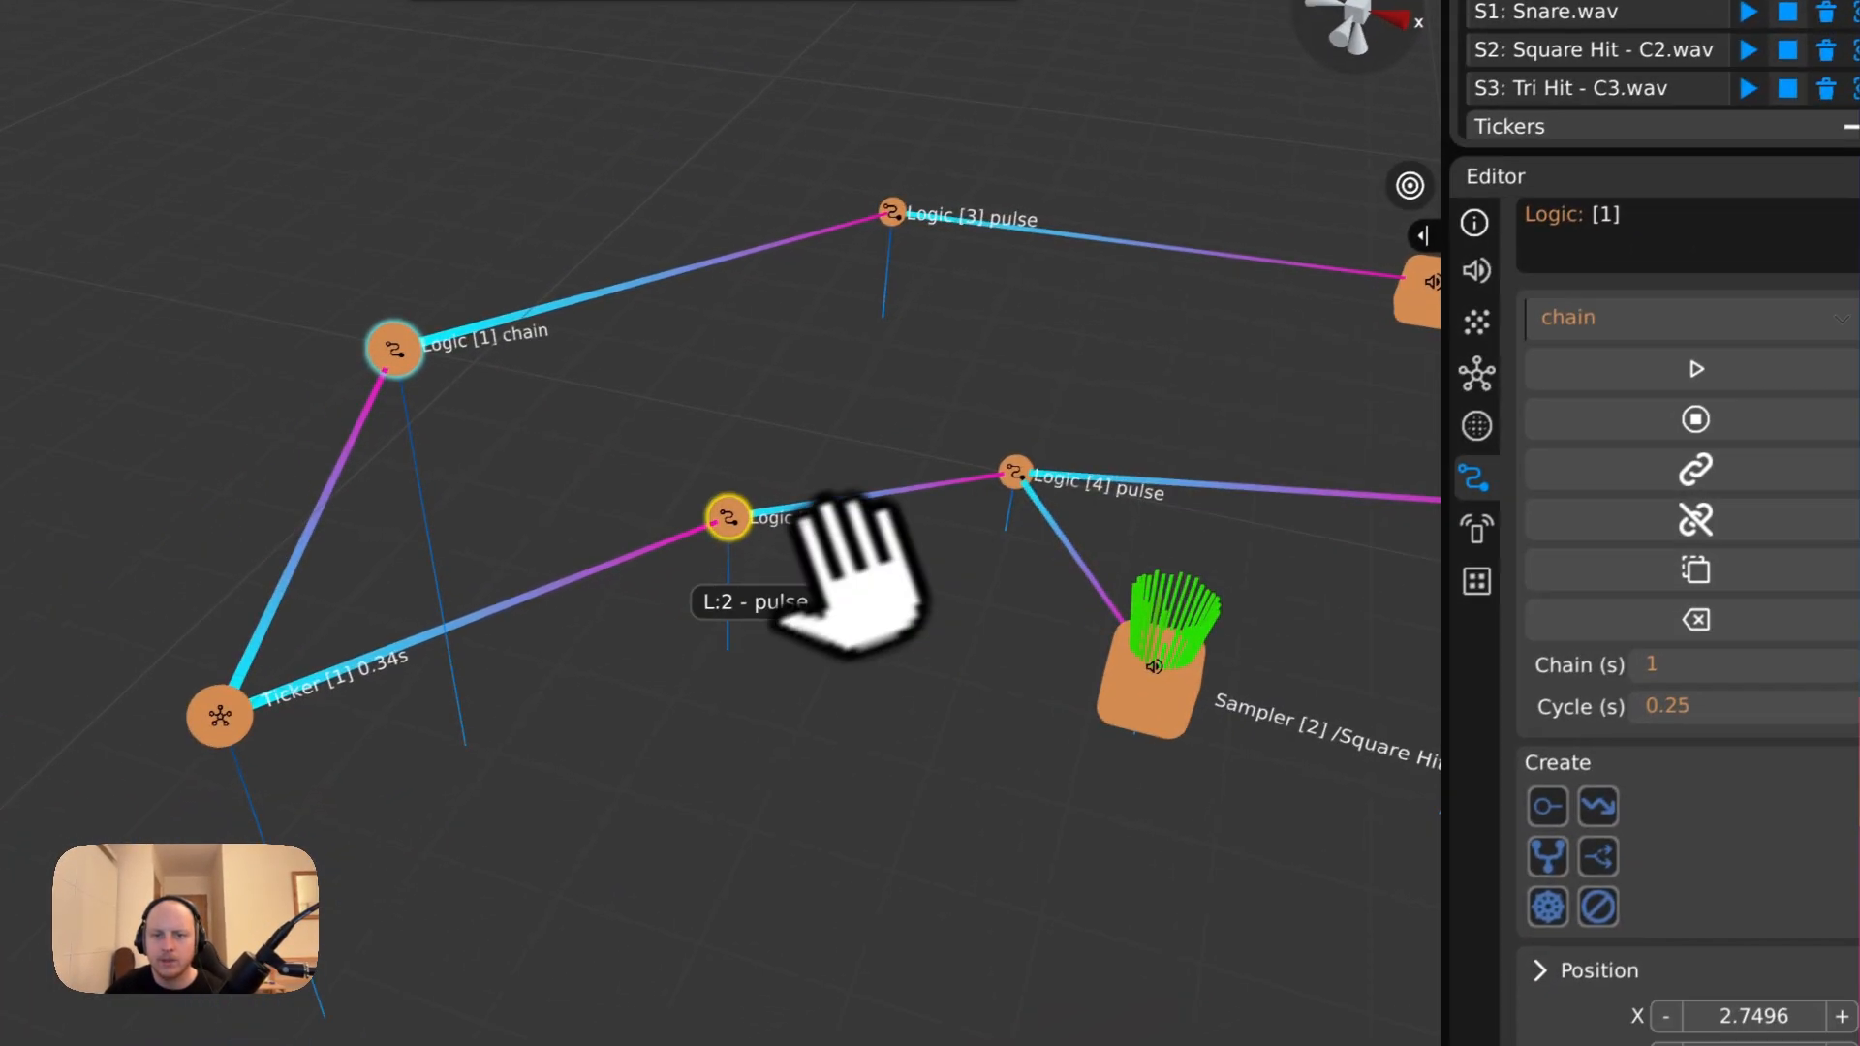
pyautogui.click(614, 568)
pyautogui.click(1560, 380)
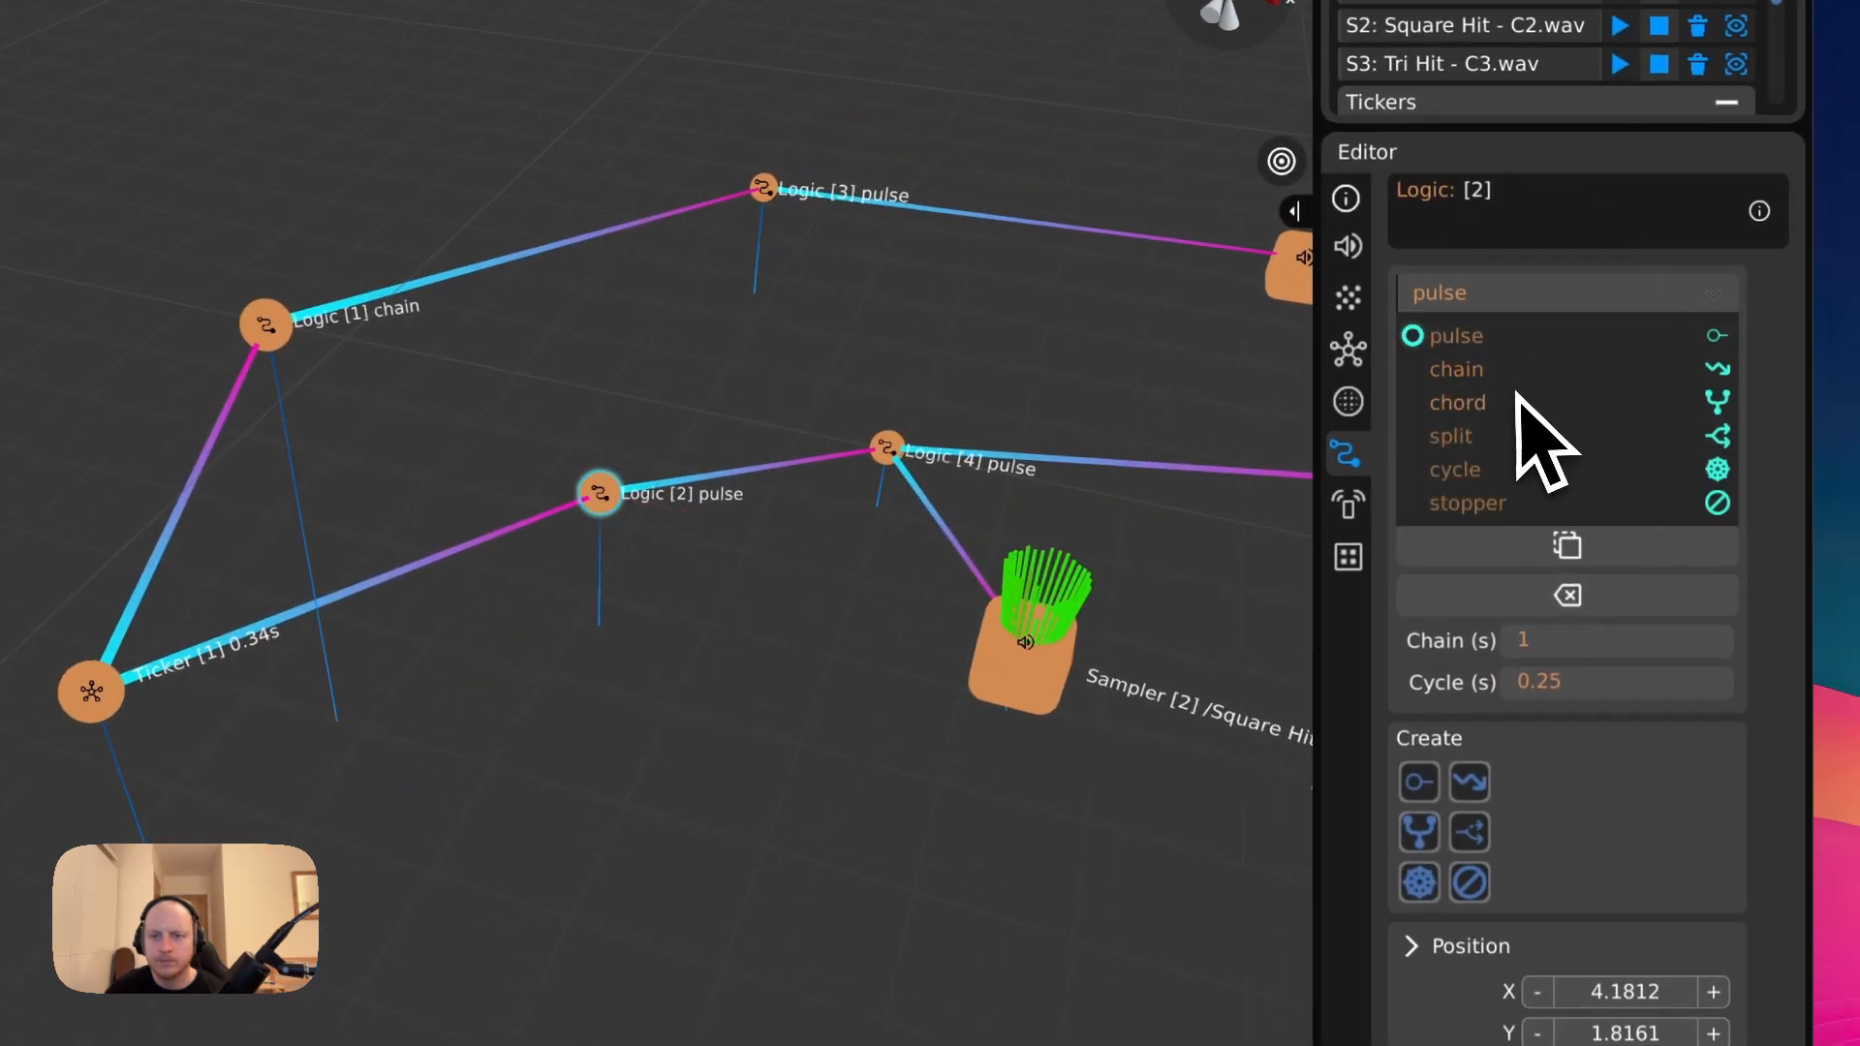
pyautogui.click(1523, 368)
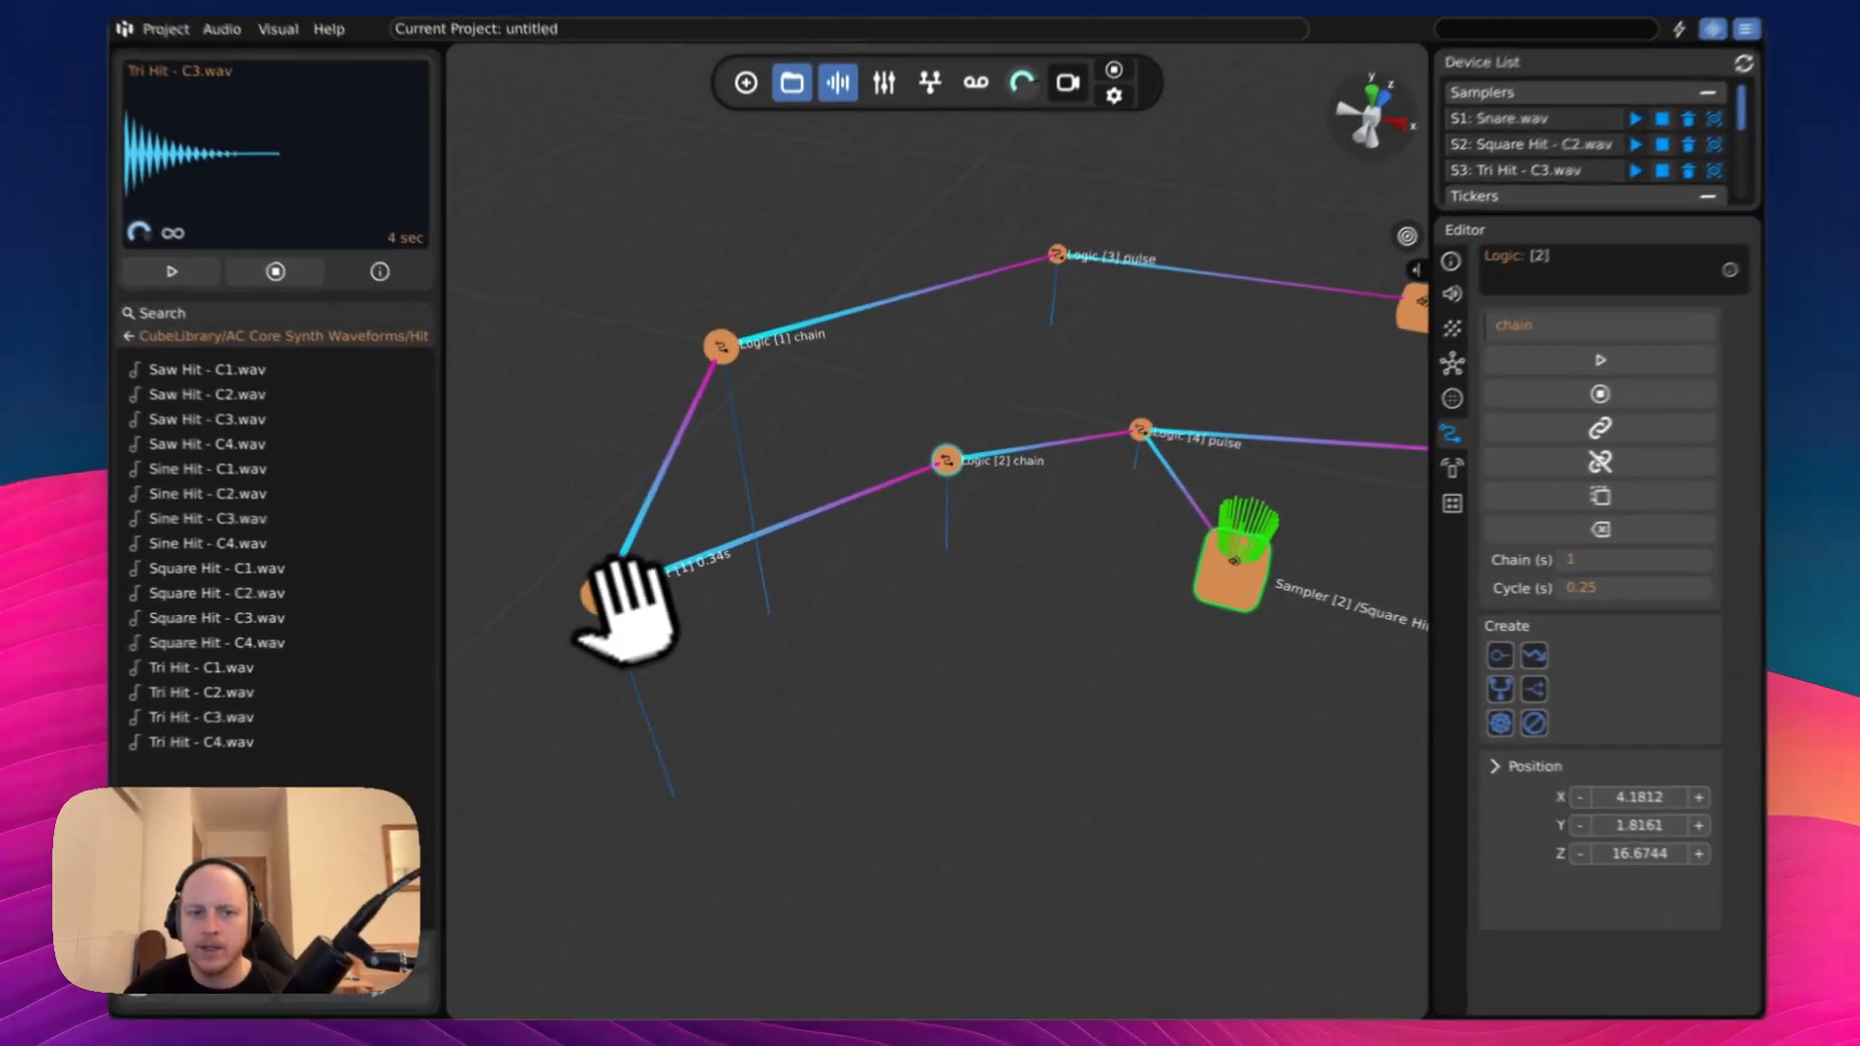
# - Run the ticker to listen to the sequence with the chain logic boxes
pyautogui.click(106, 696)
pyautogui.press('d')
pyautogui.press('e')
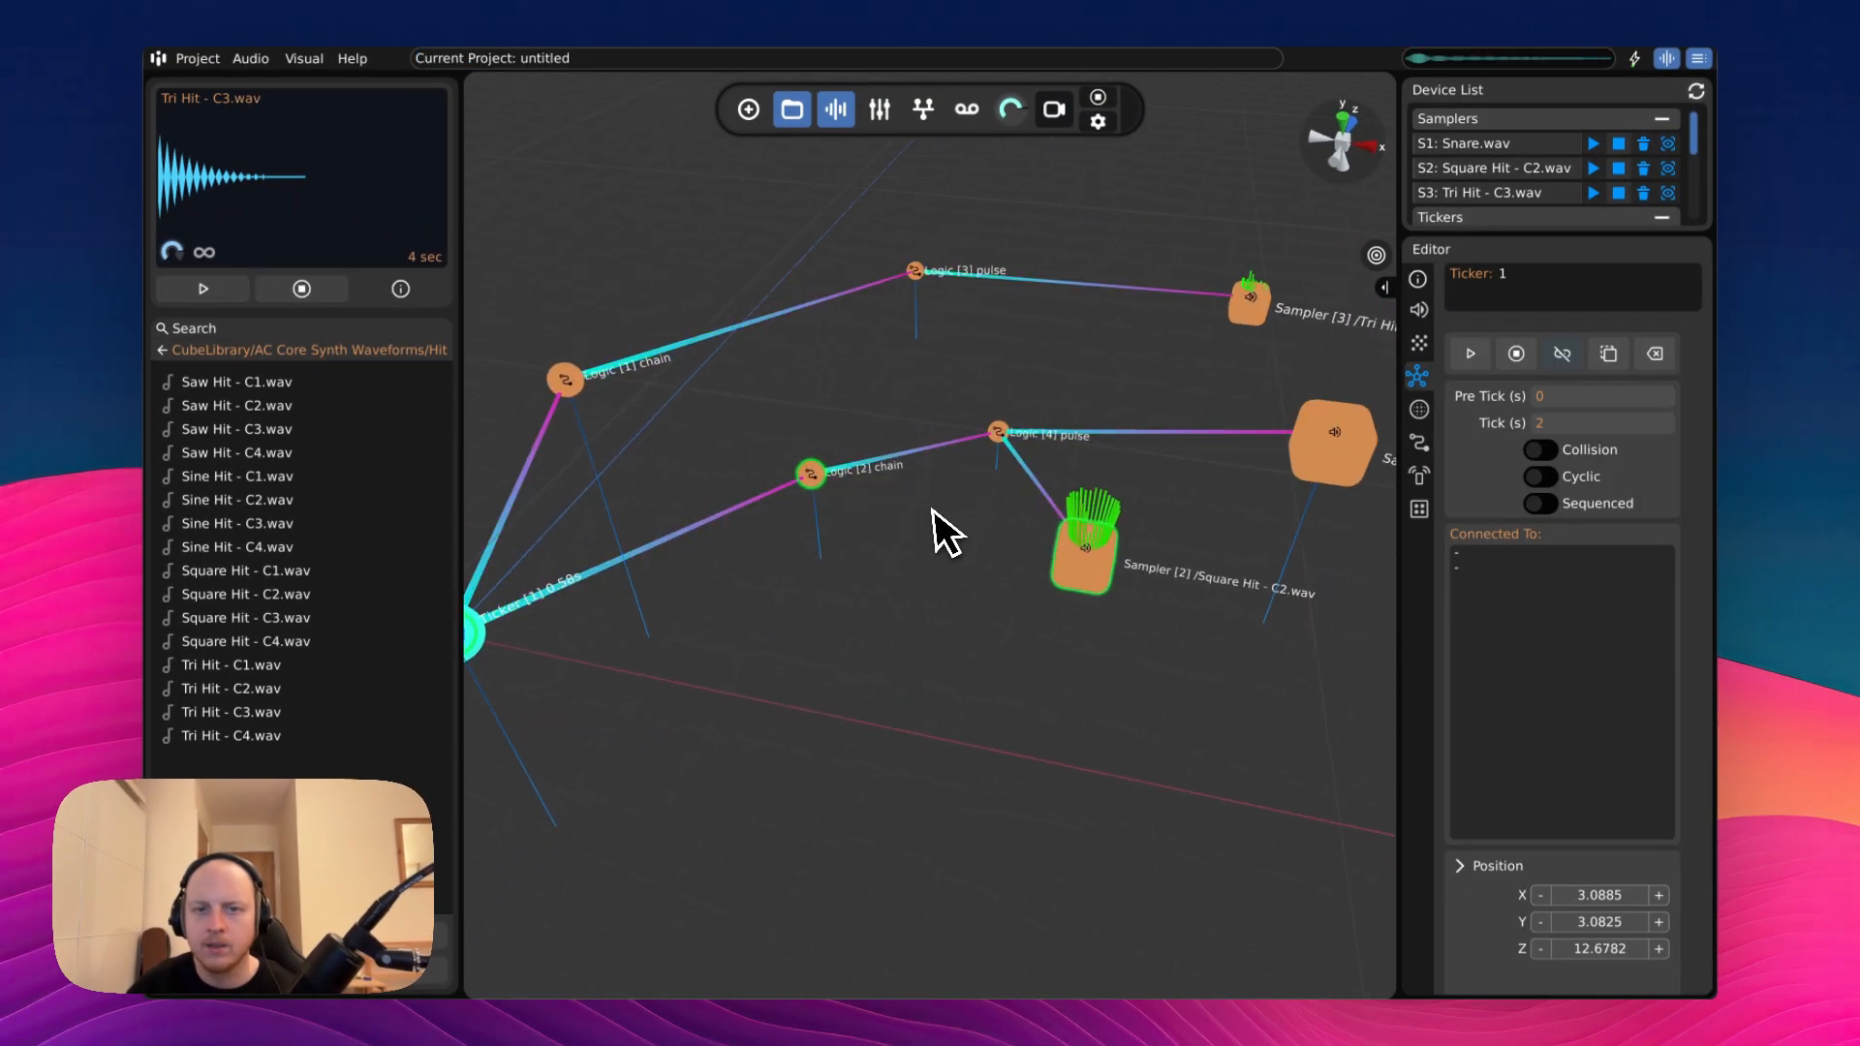
pyautogui.press('a')
# - Set the Square Hit - C2 sampler's pitch to 0.50 (C2) and extend its playback length to 4 seconds
pyautogui.click(1106, 549)
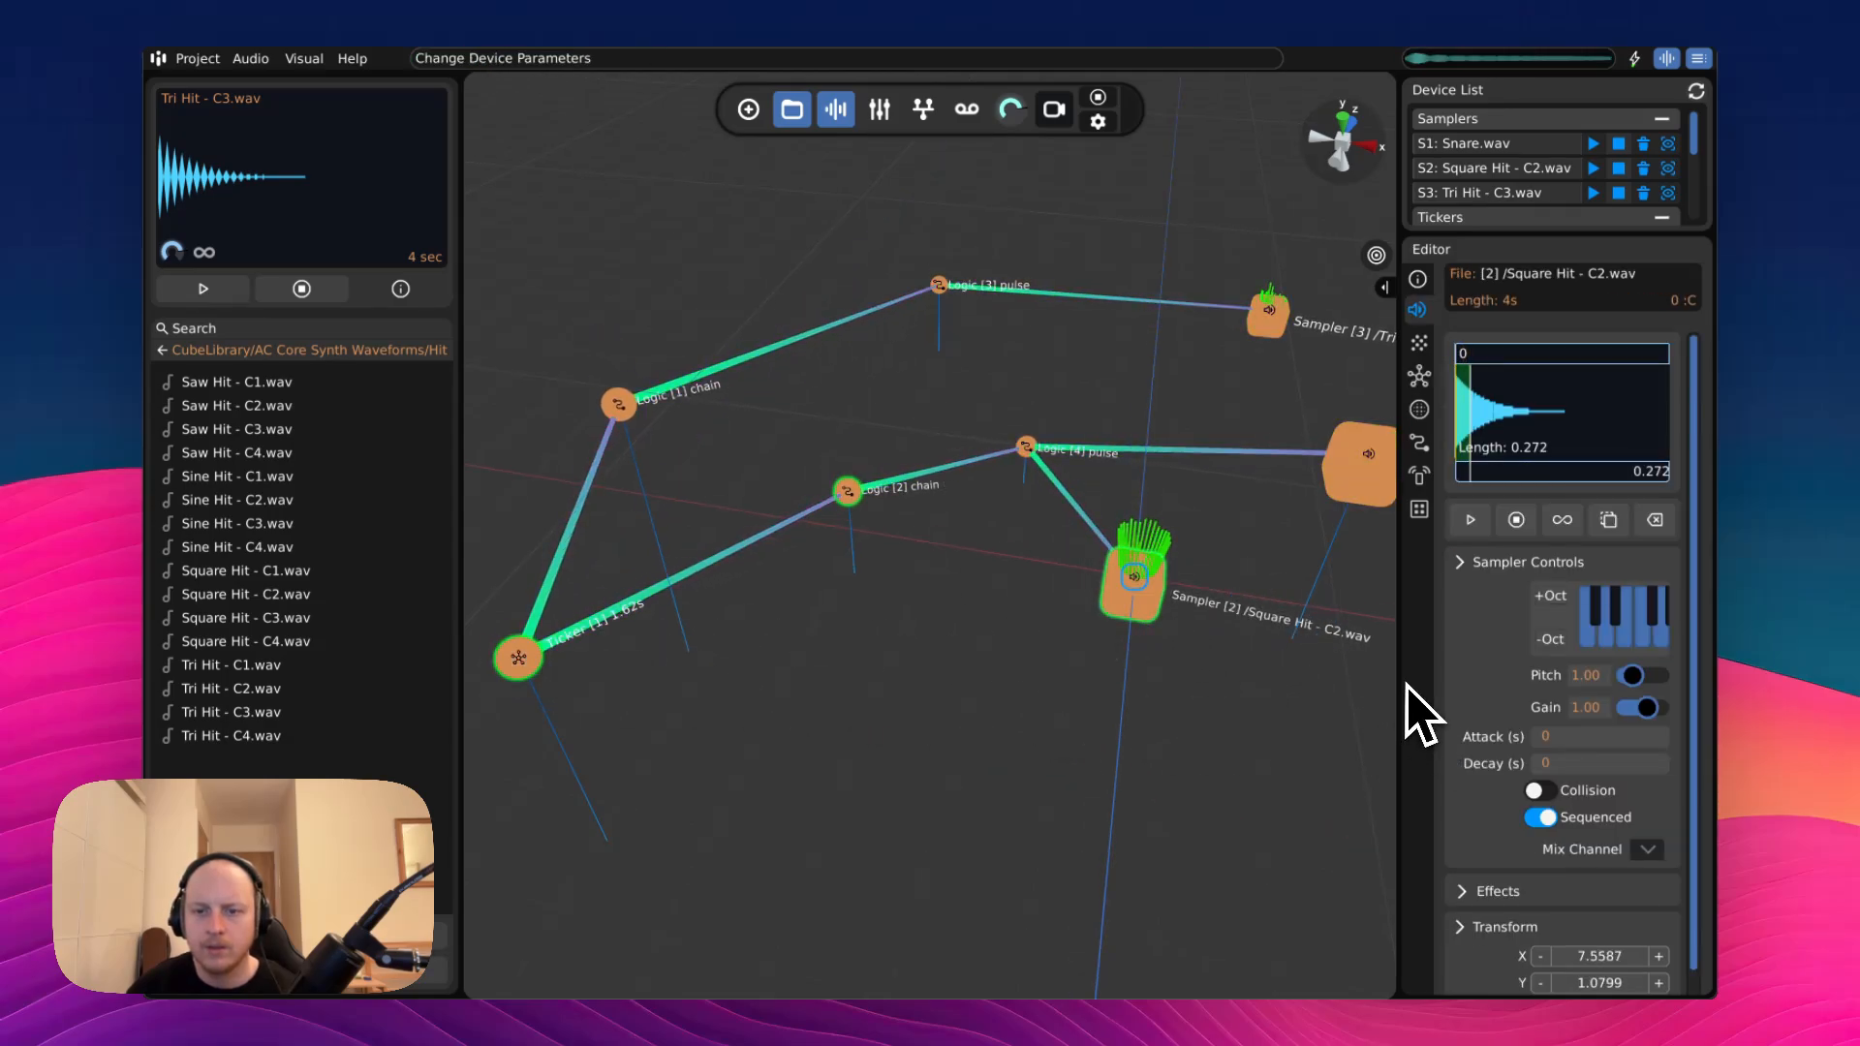
pyautogui.moveTo(1401, 714); pyautogui.dragTo(1315, 659)
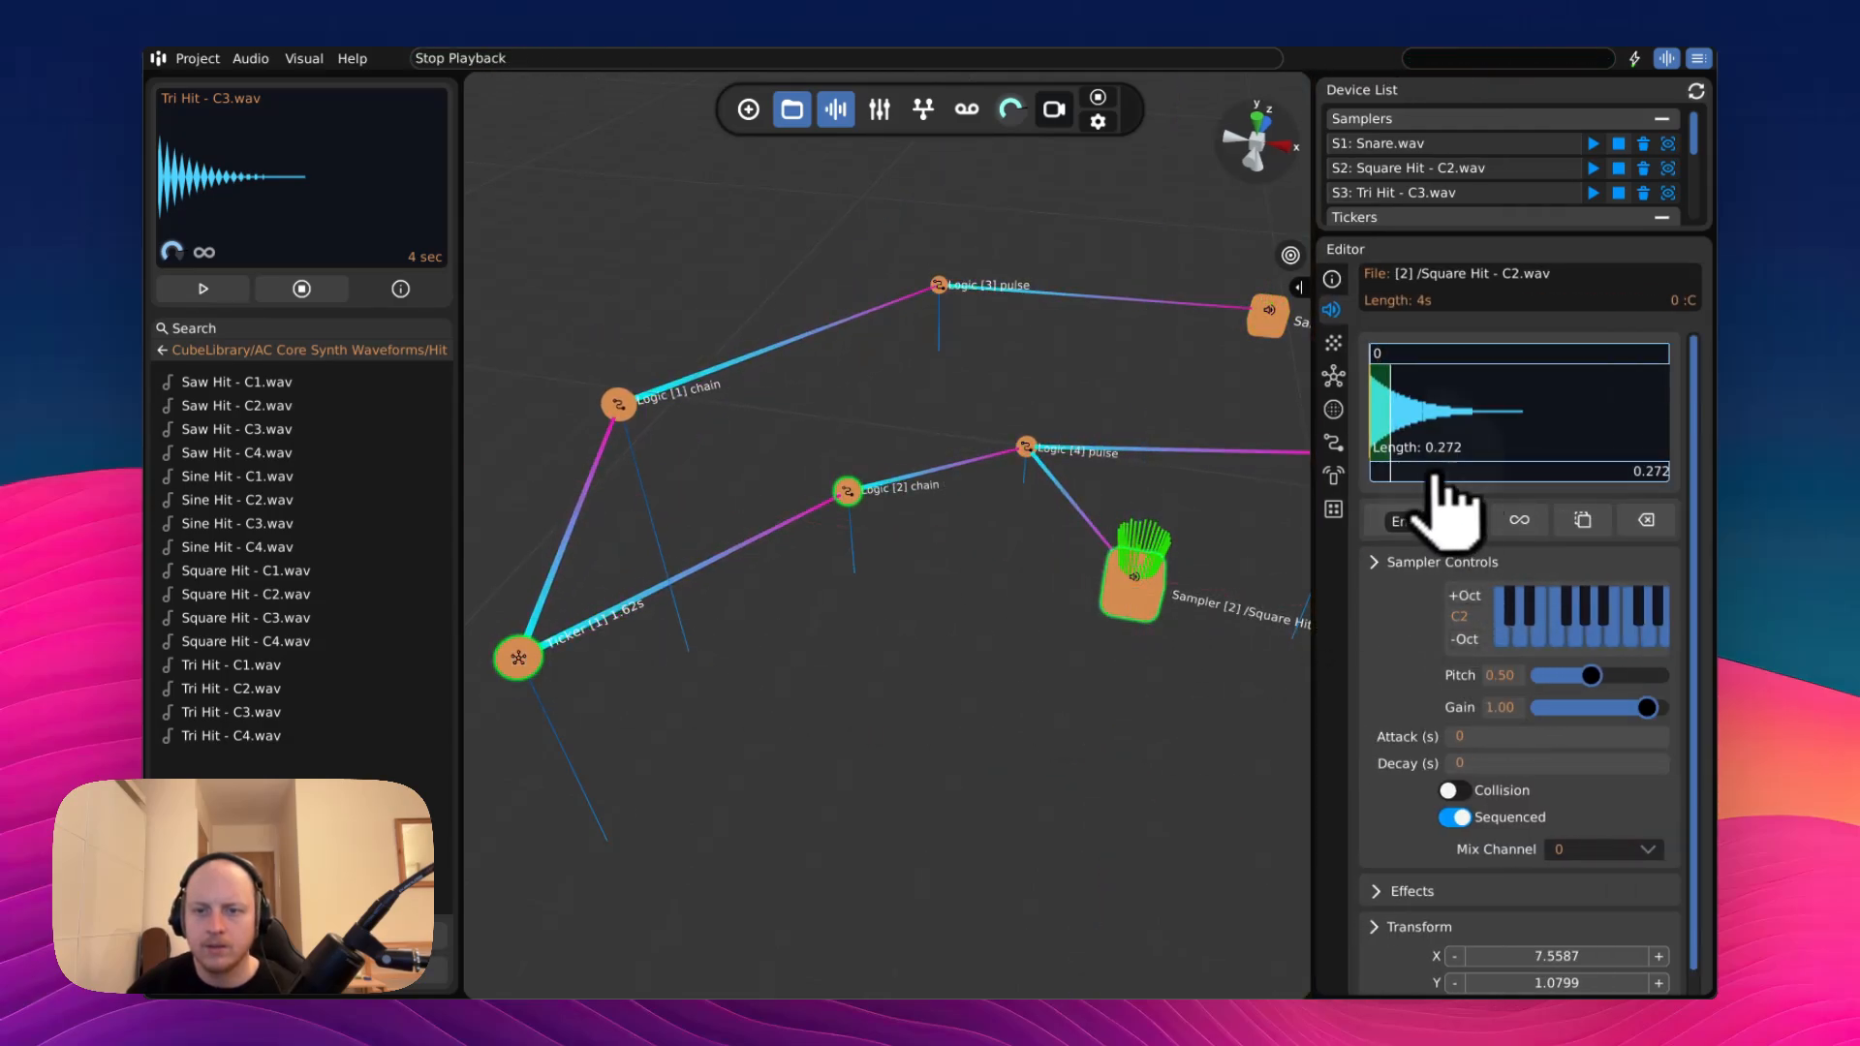
pyautogui.moveTo(1434, 476); pyautogui.dragTo(1561, 474)
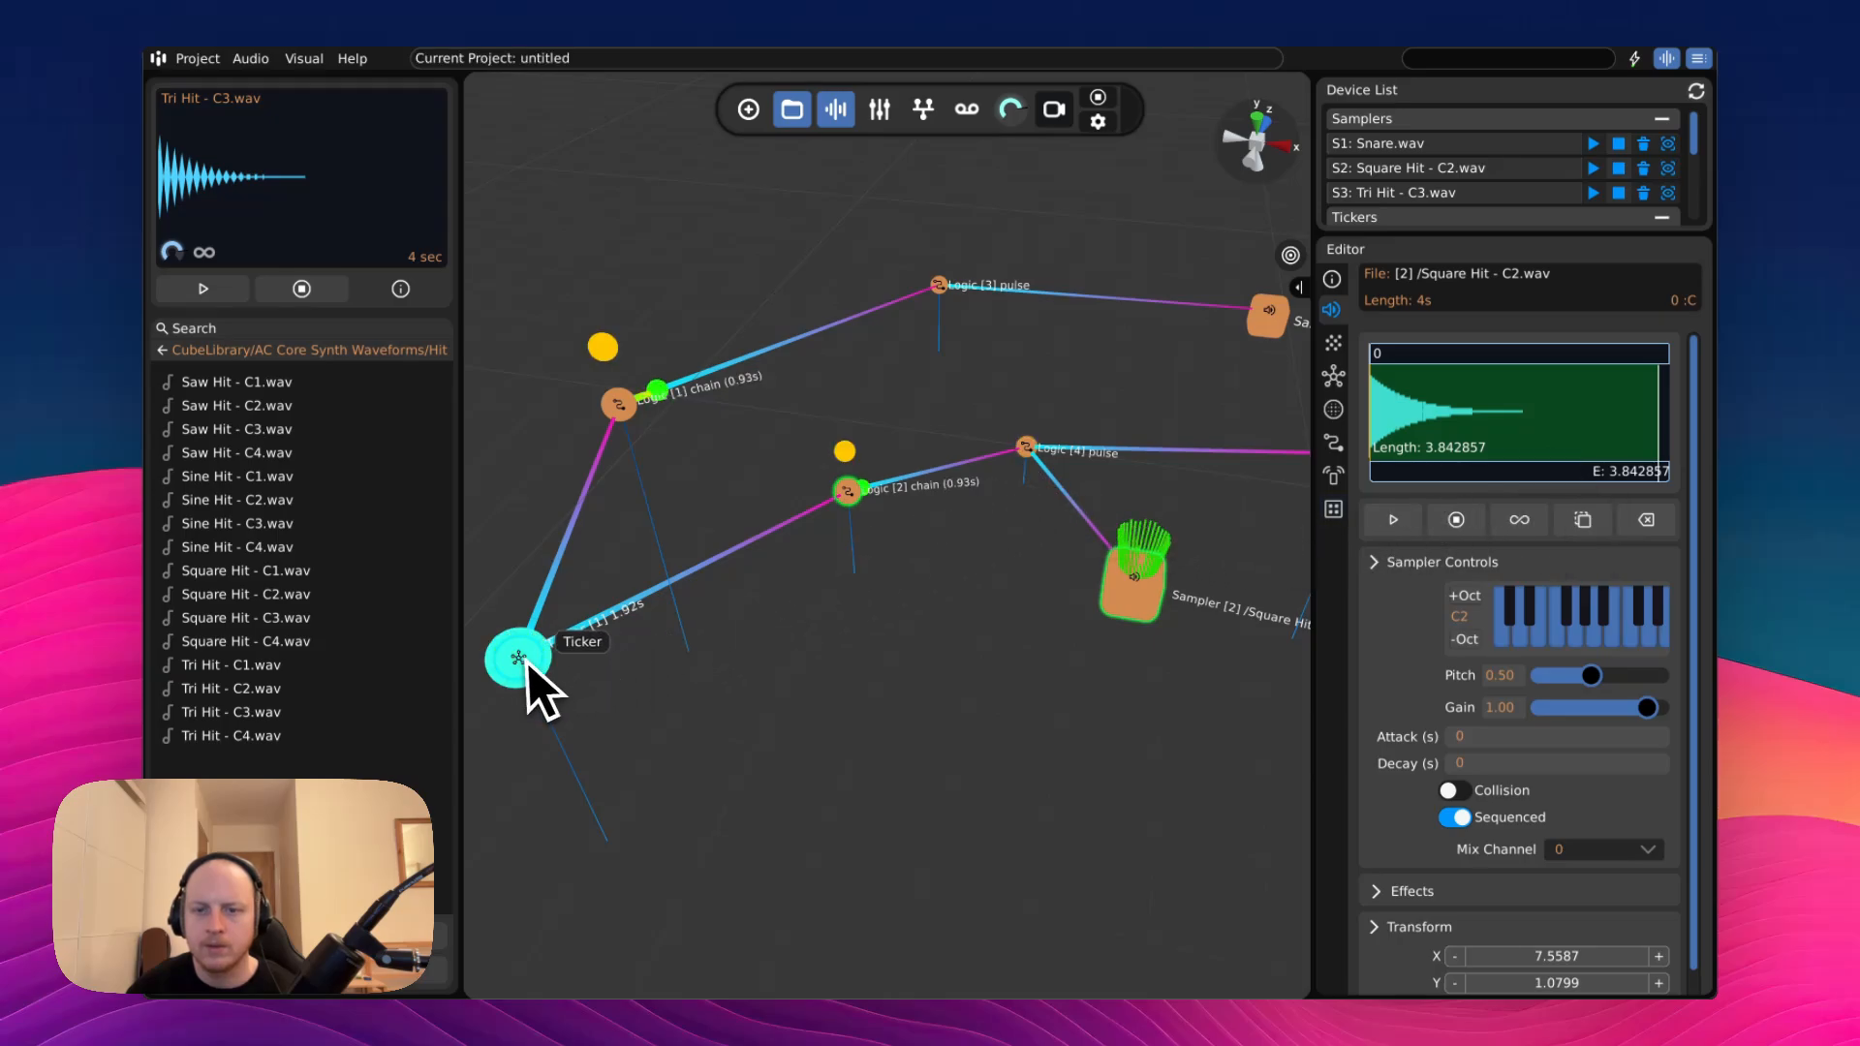
pyautogui.doubleClick(1509, 707)
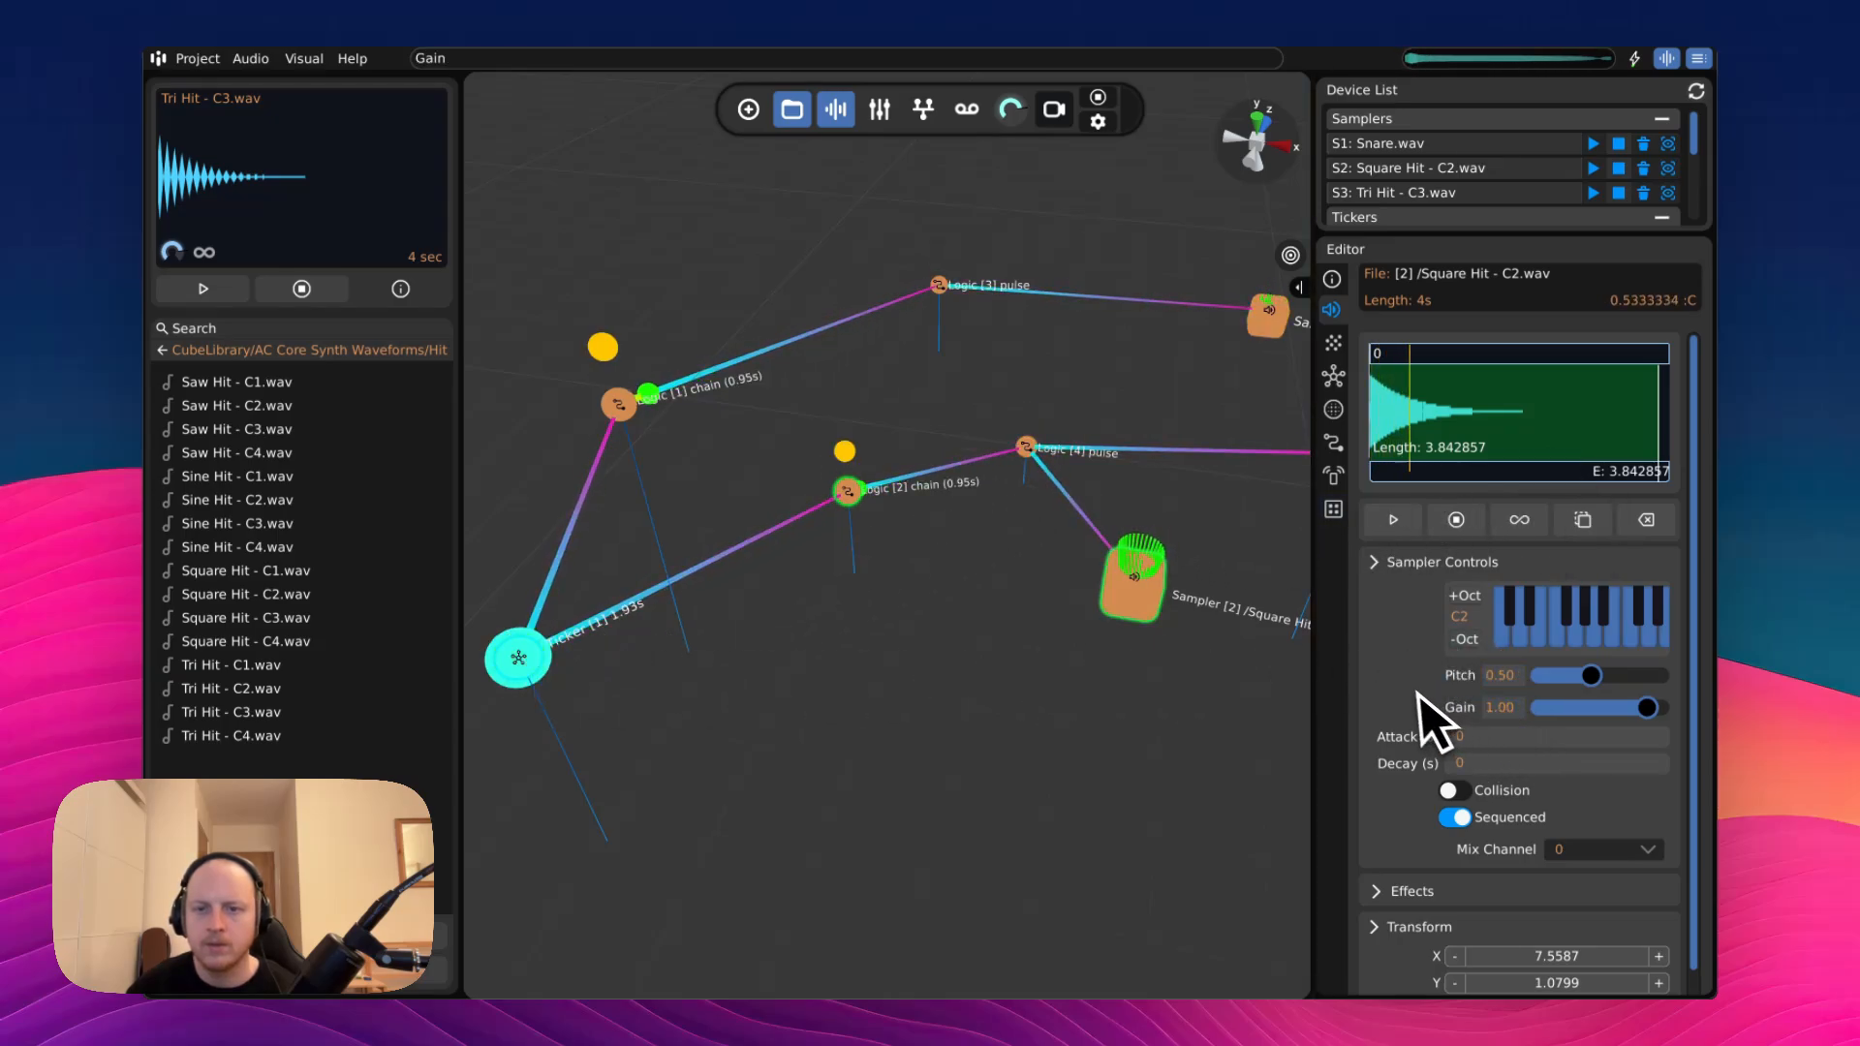
pyautogui.click(1456, 523)
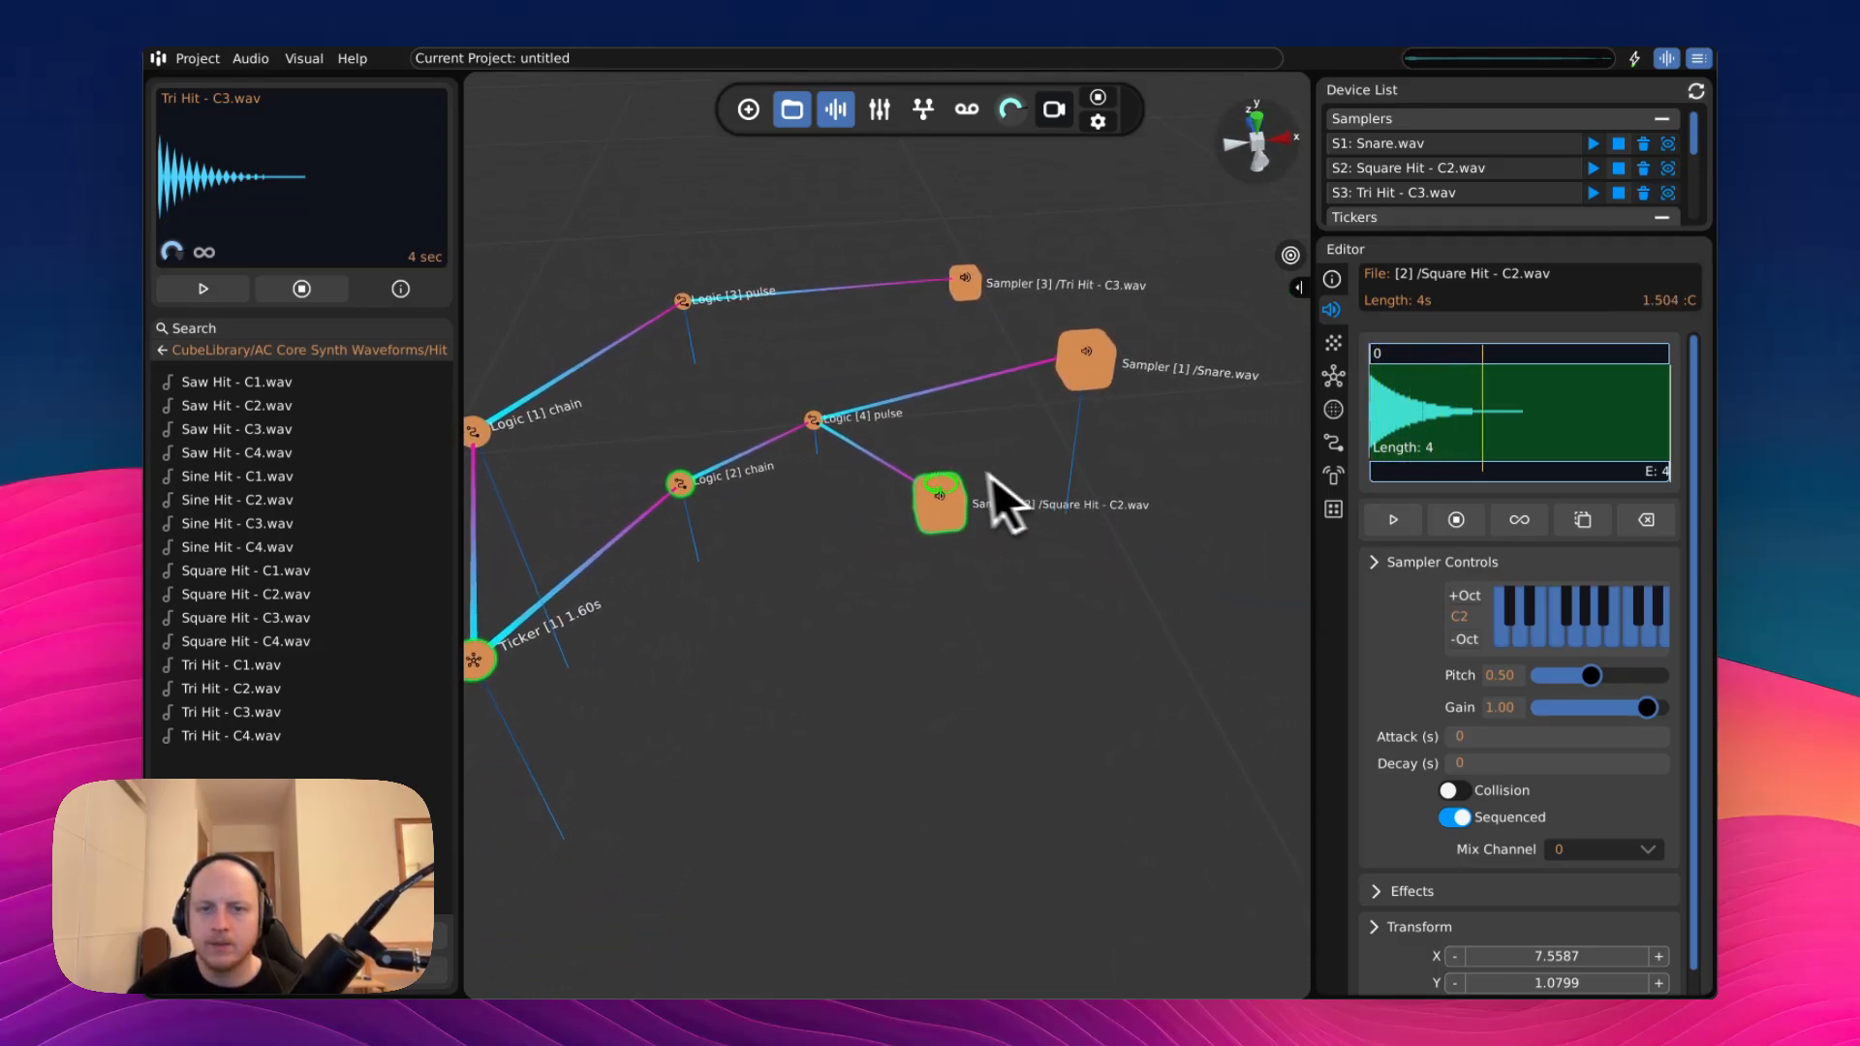
# - Disconnect the Snare sampler from logic box 4 and move the Square Hit - C2 sampler closer to that box
pyautogui.click(813, 419)
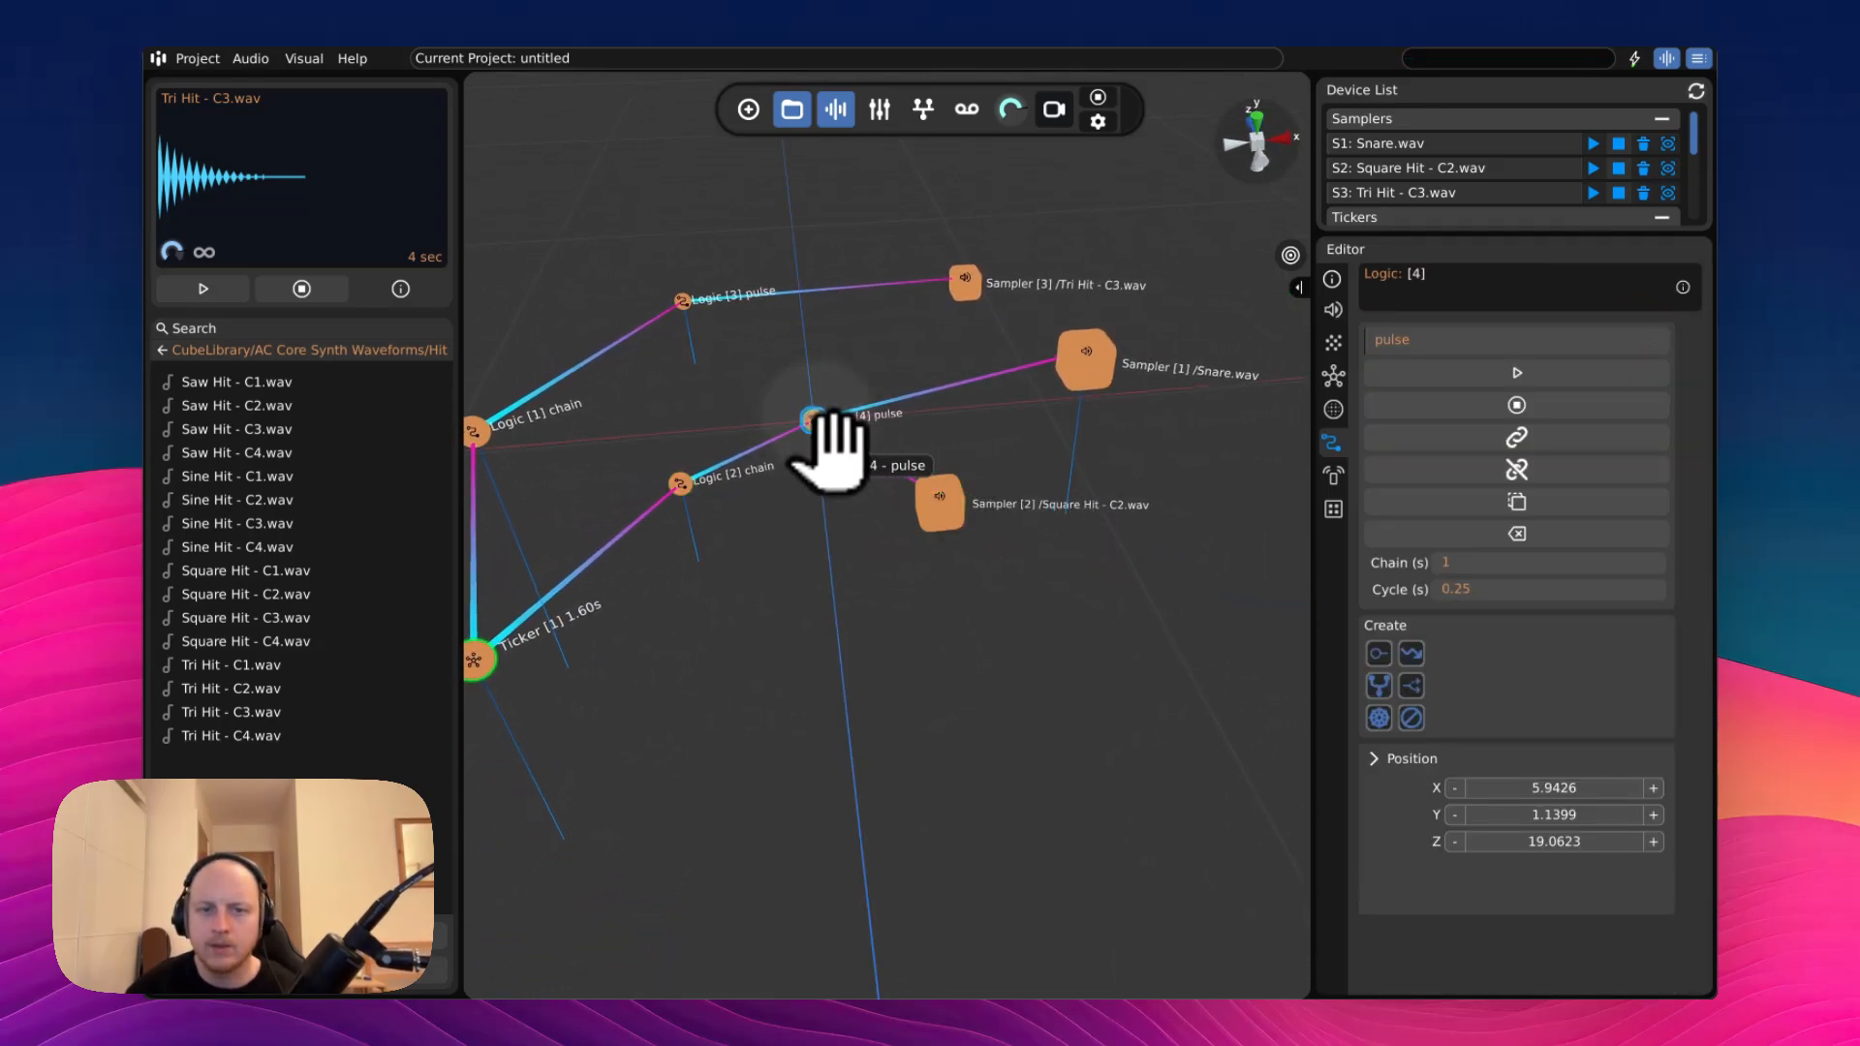
pyautogui.doubleClick(814, 419)
pyautogui.click(1084, 362)
pyautogui.doubleClick(814, 425)
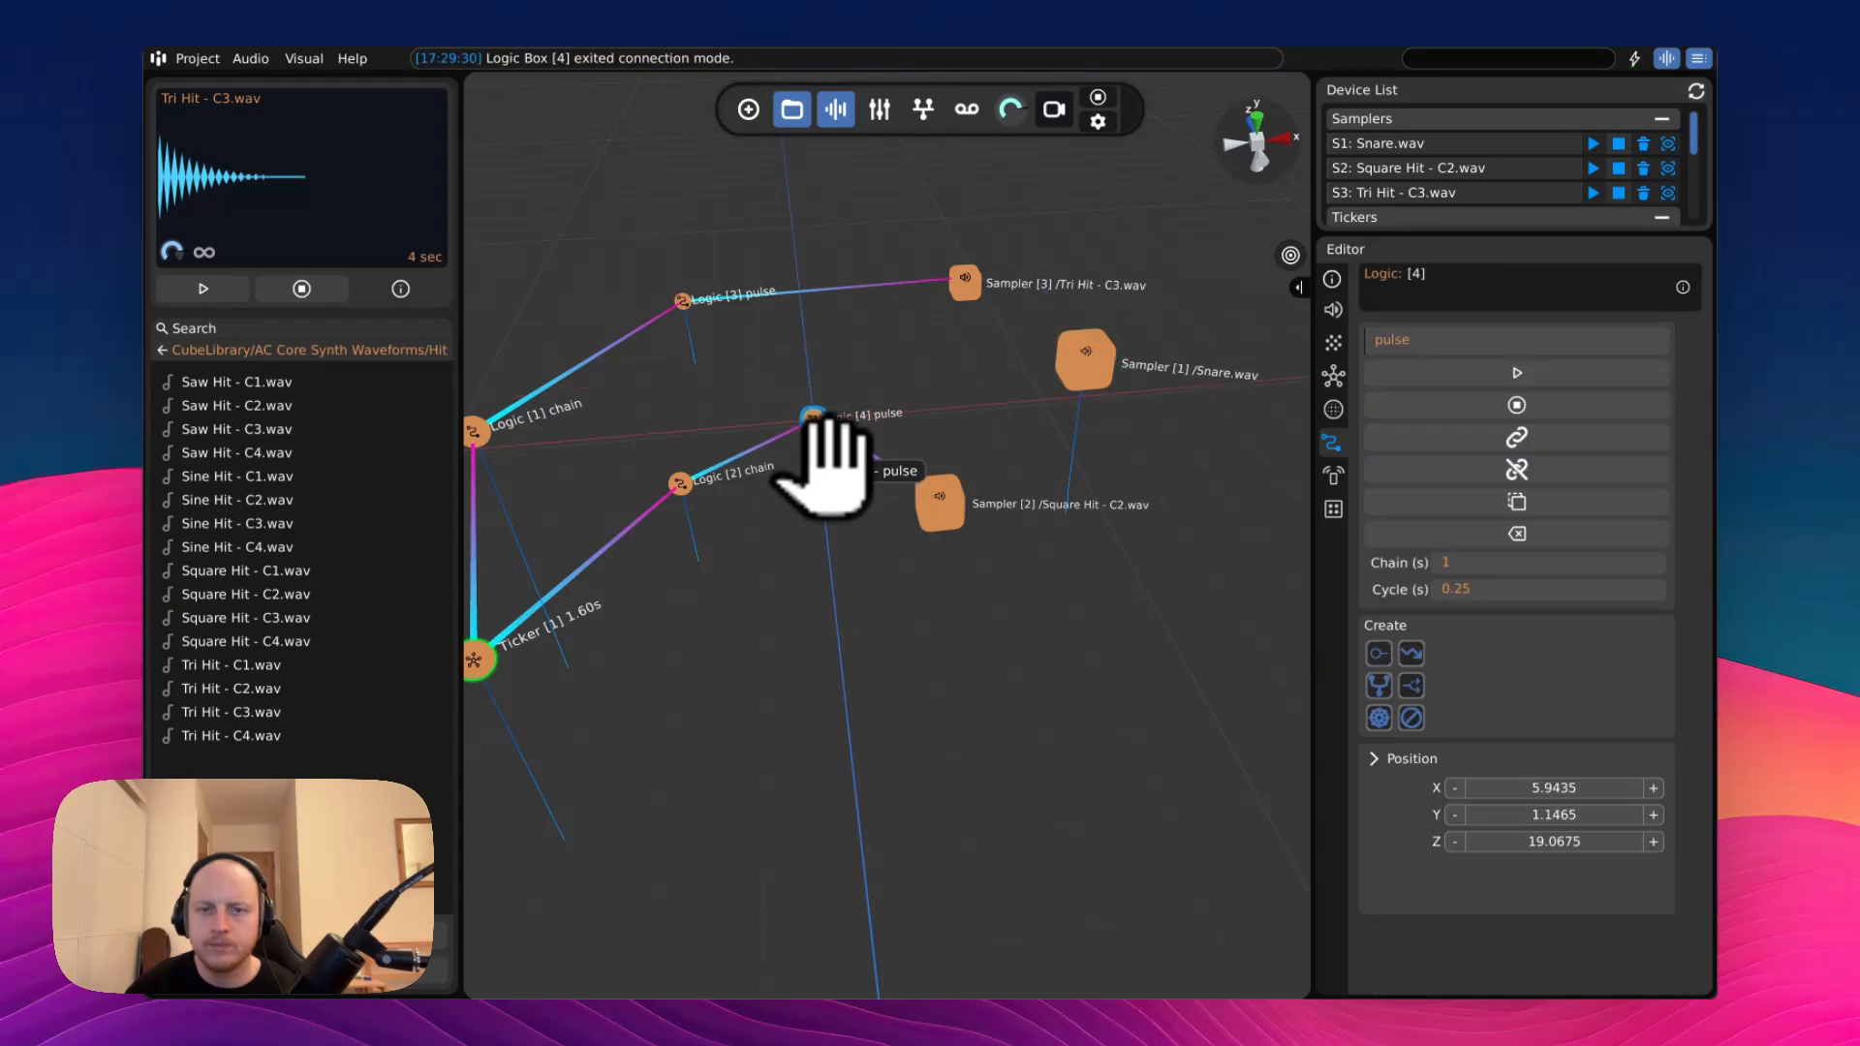
pyautogui.moveTo(938, 501); pyautogui.dragTo(883, 509)
# - Disconnect the Tri Hit - C3 sampler from logic box 3 and move it away from that box
pyautogui.click(684, 300)
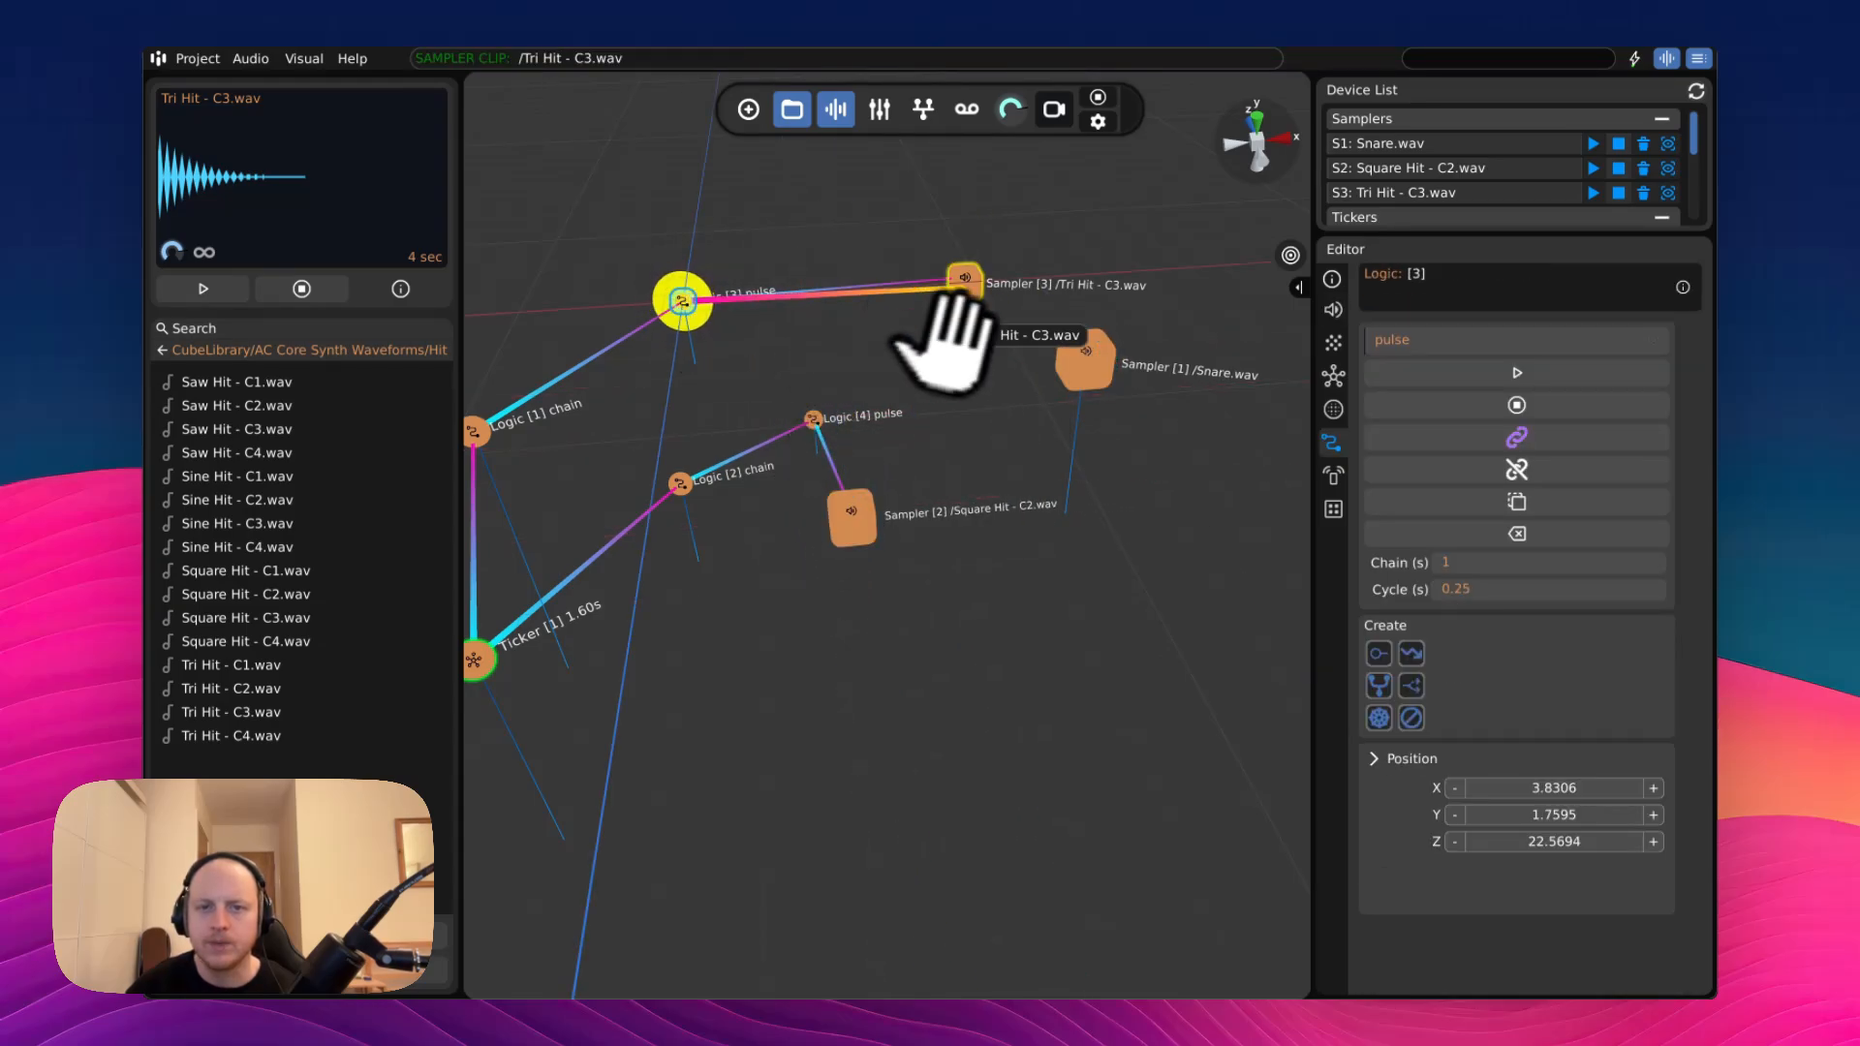
pyautogui.click(964, 281)
pyautogui.click(683, 302)
pyautogui.moveTo(964, 283); pyautogui.dragTo(1075, 630)
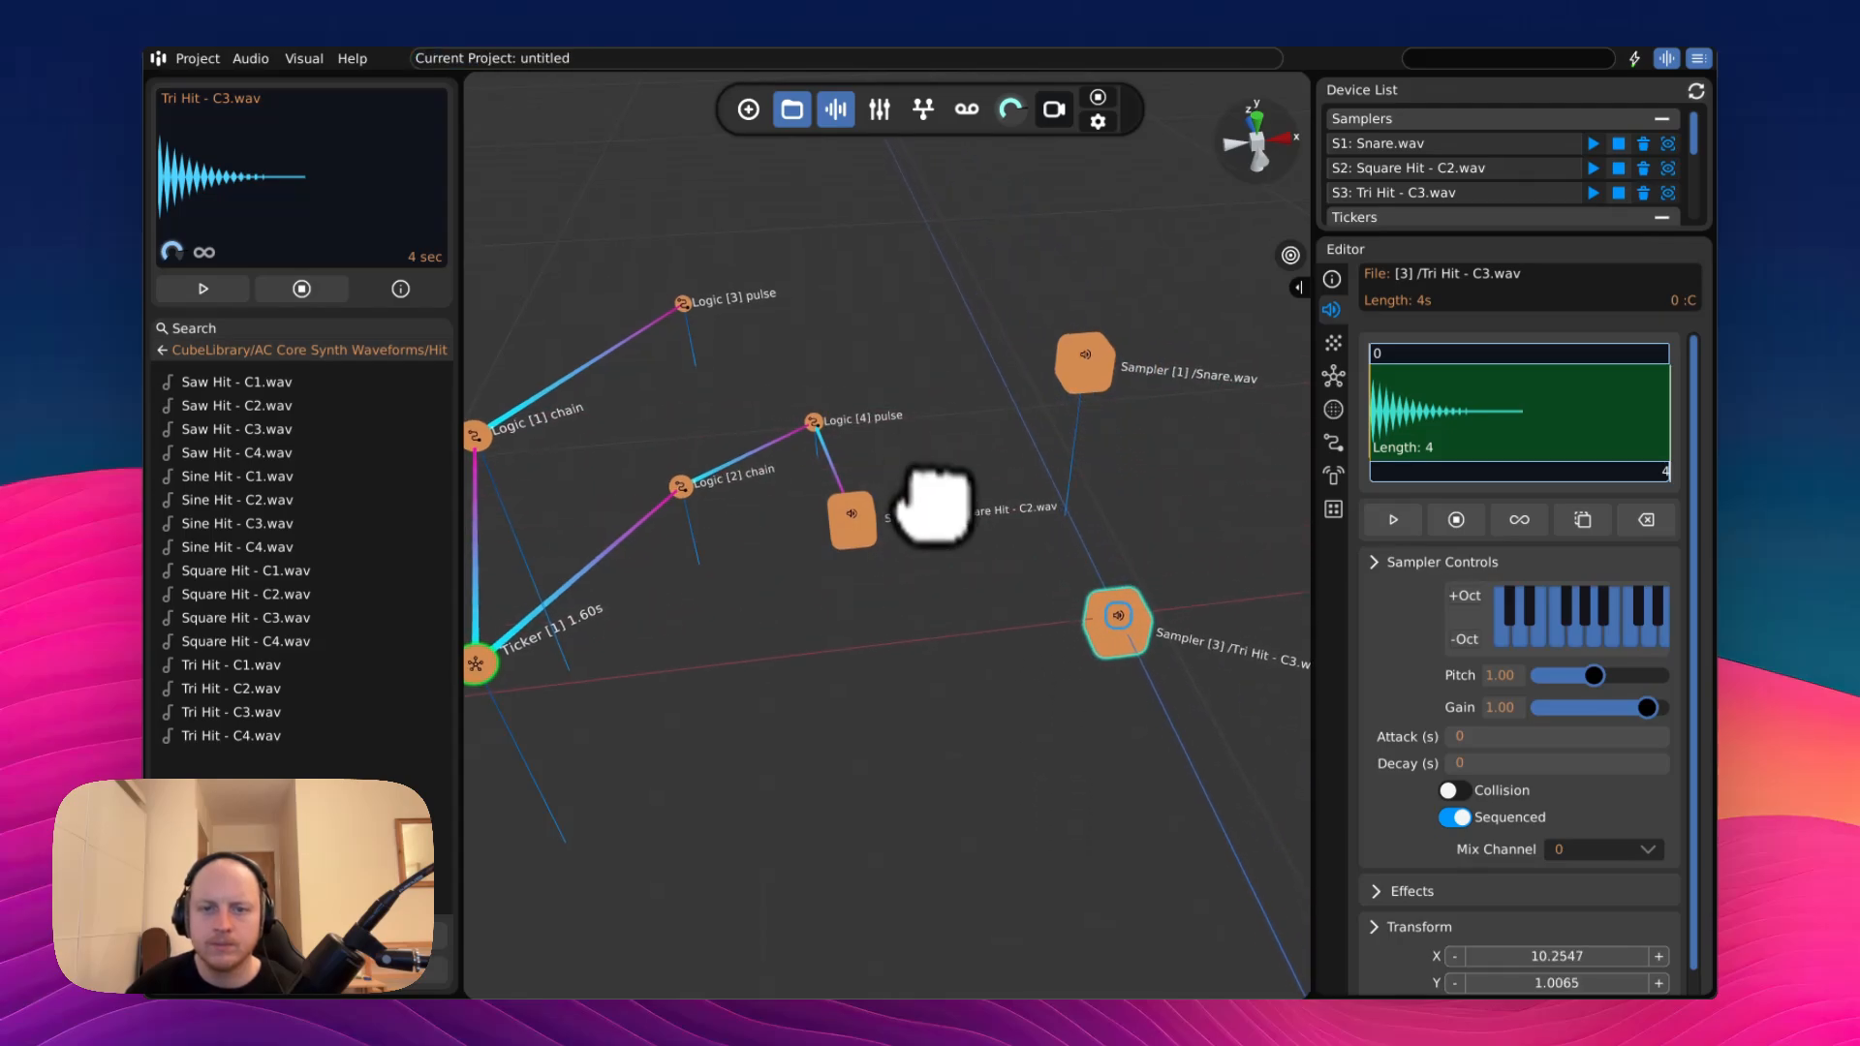
# - Move the Snare sampler closer to logic box 3 and connect the box to it
pyautogui.press('w')
pyautogui.moveTo(1064, 380); pyautogui.dragTo(938, 382)
pyautogui.click(647, 448)
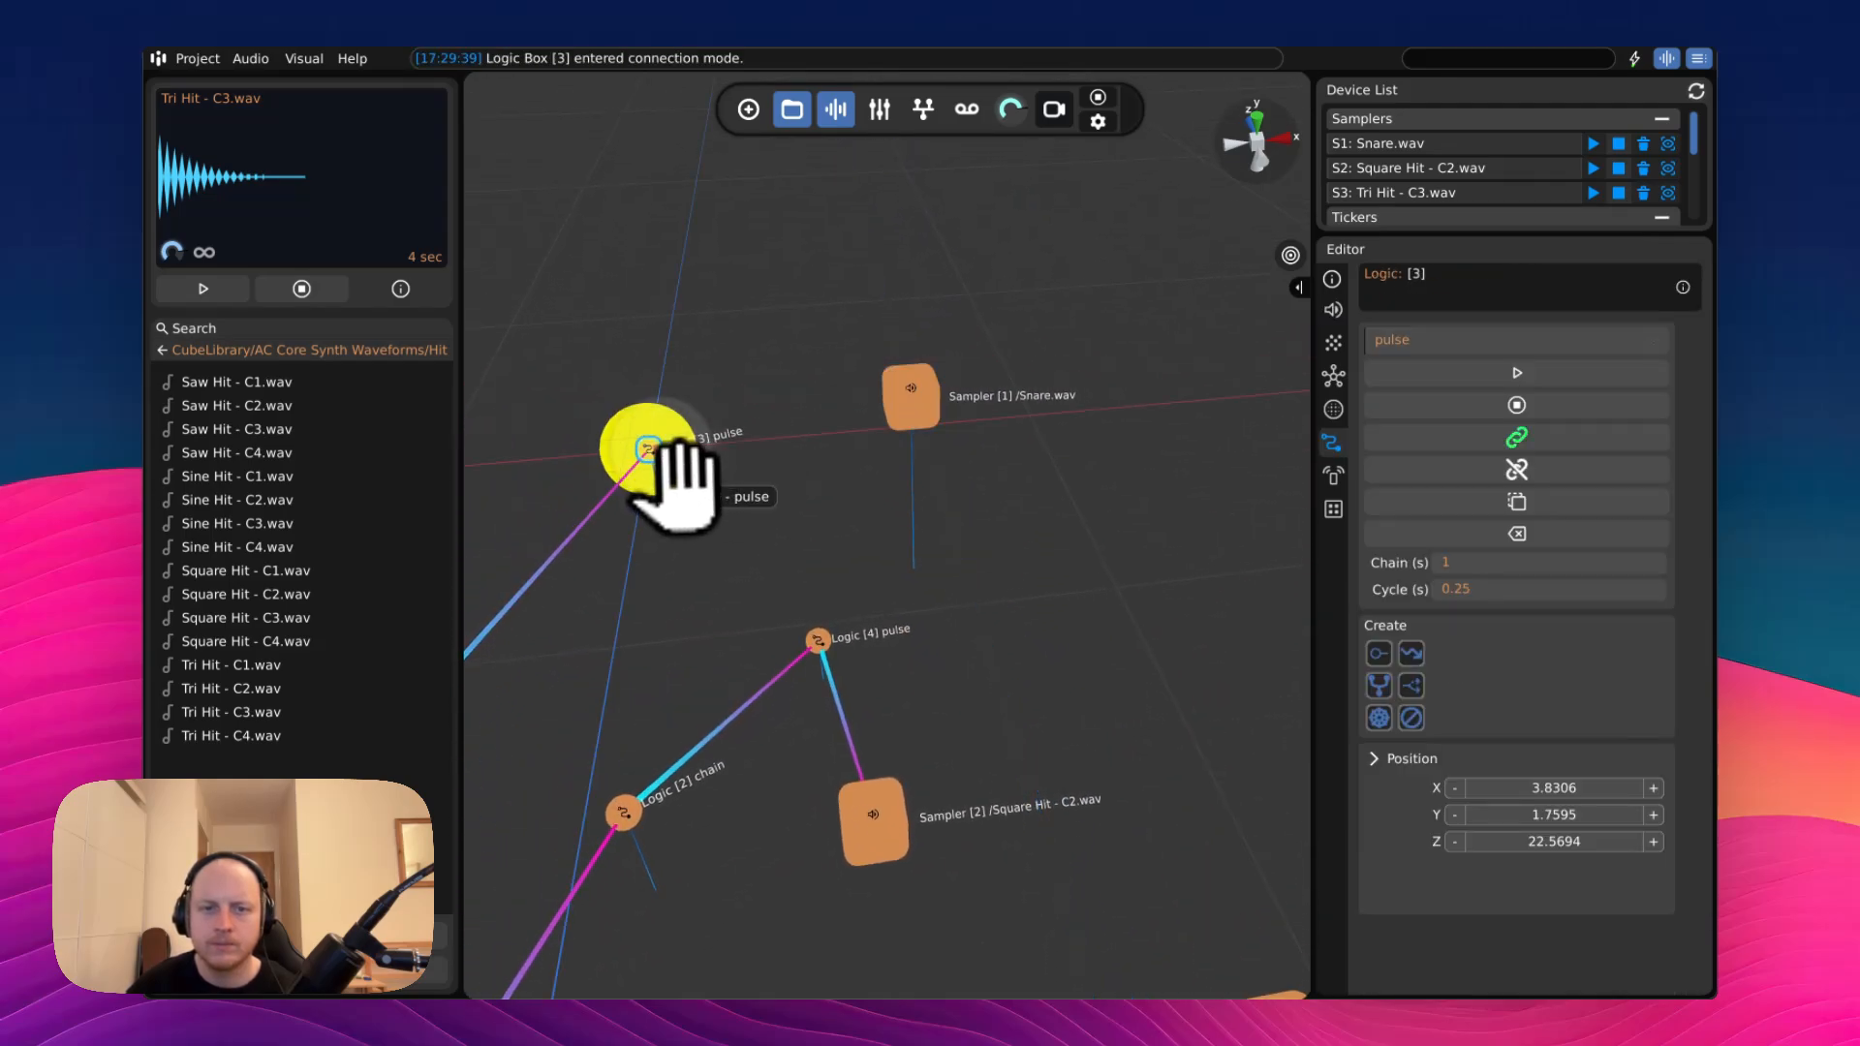
pyautogui.click(901, 426)
pyautogui.press('s')
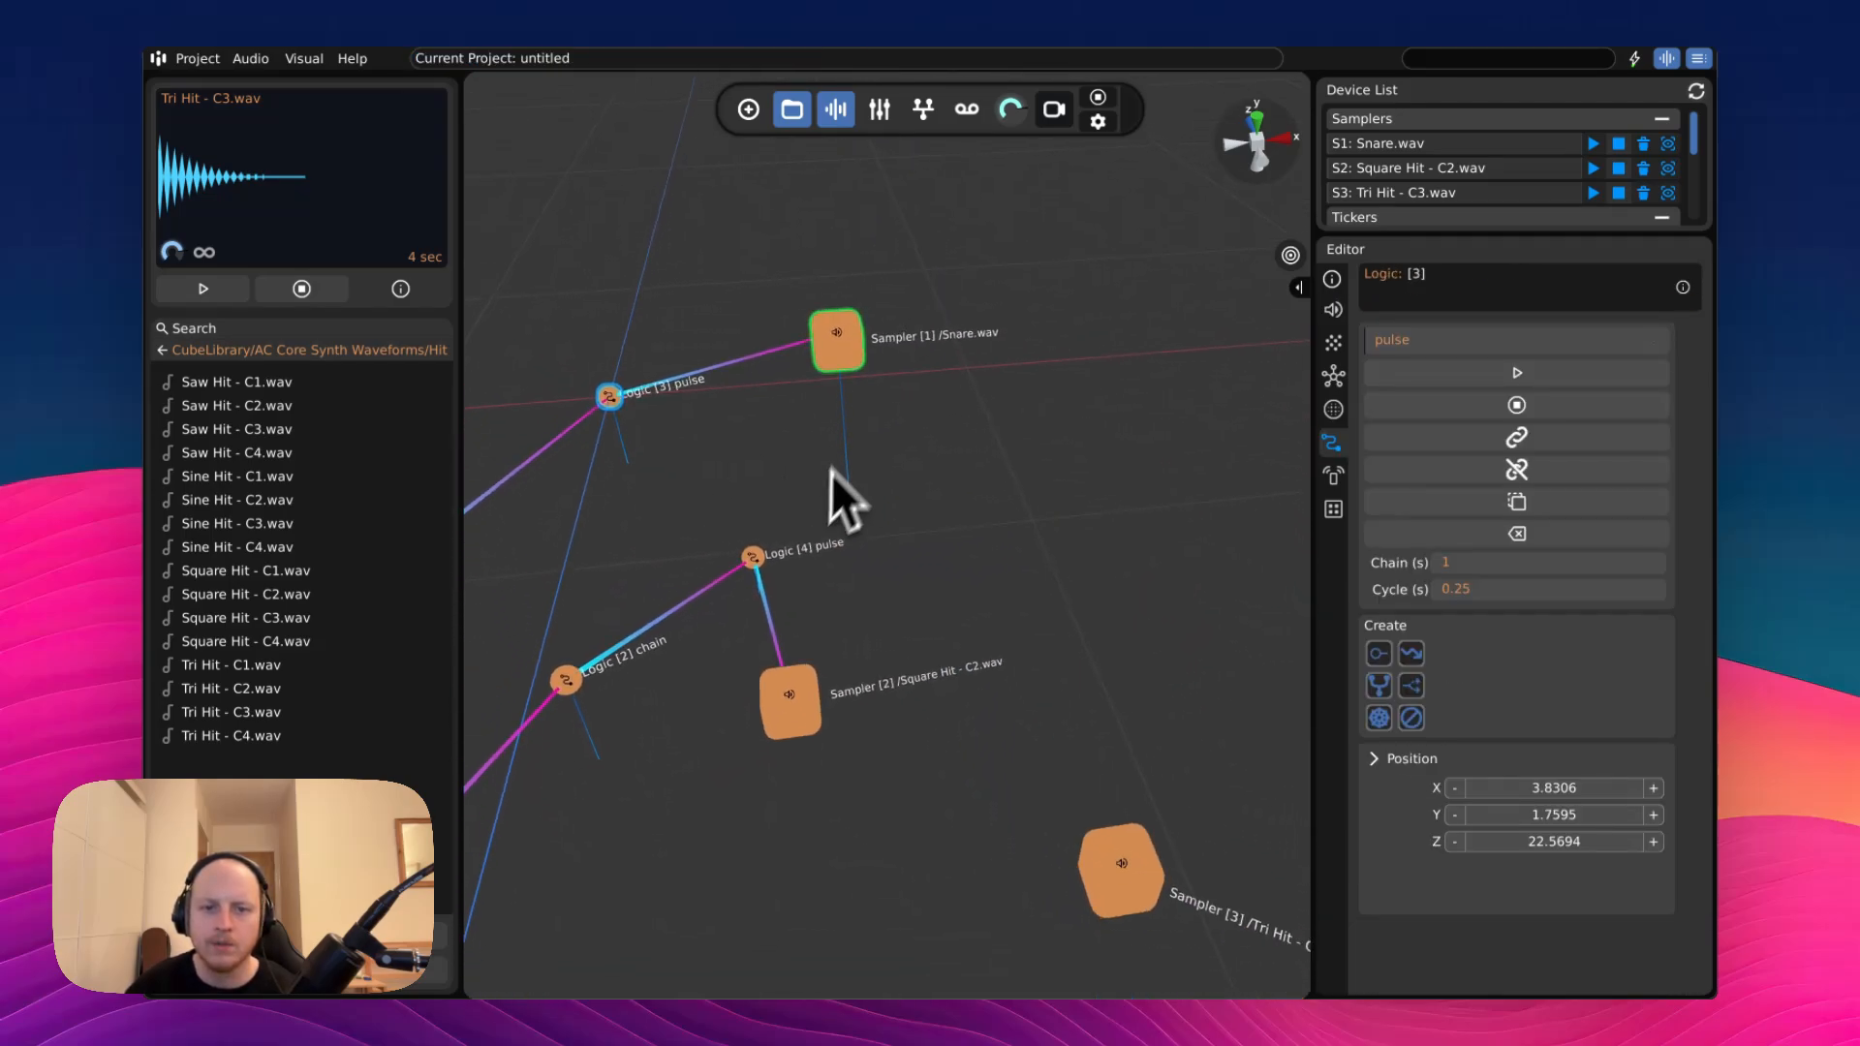
# - Move the Tri Hit - C3 sampler closer to logic box 4, connect it to the box, and space out the Square Hit - C2 sampler
pyautogui.moveTo(1105, 819); pyautogui.dragTo(1070, 503)
pyautogui.click(1046, 531)
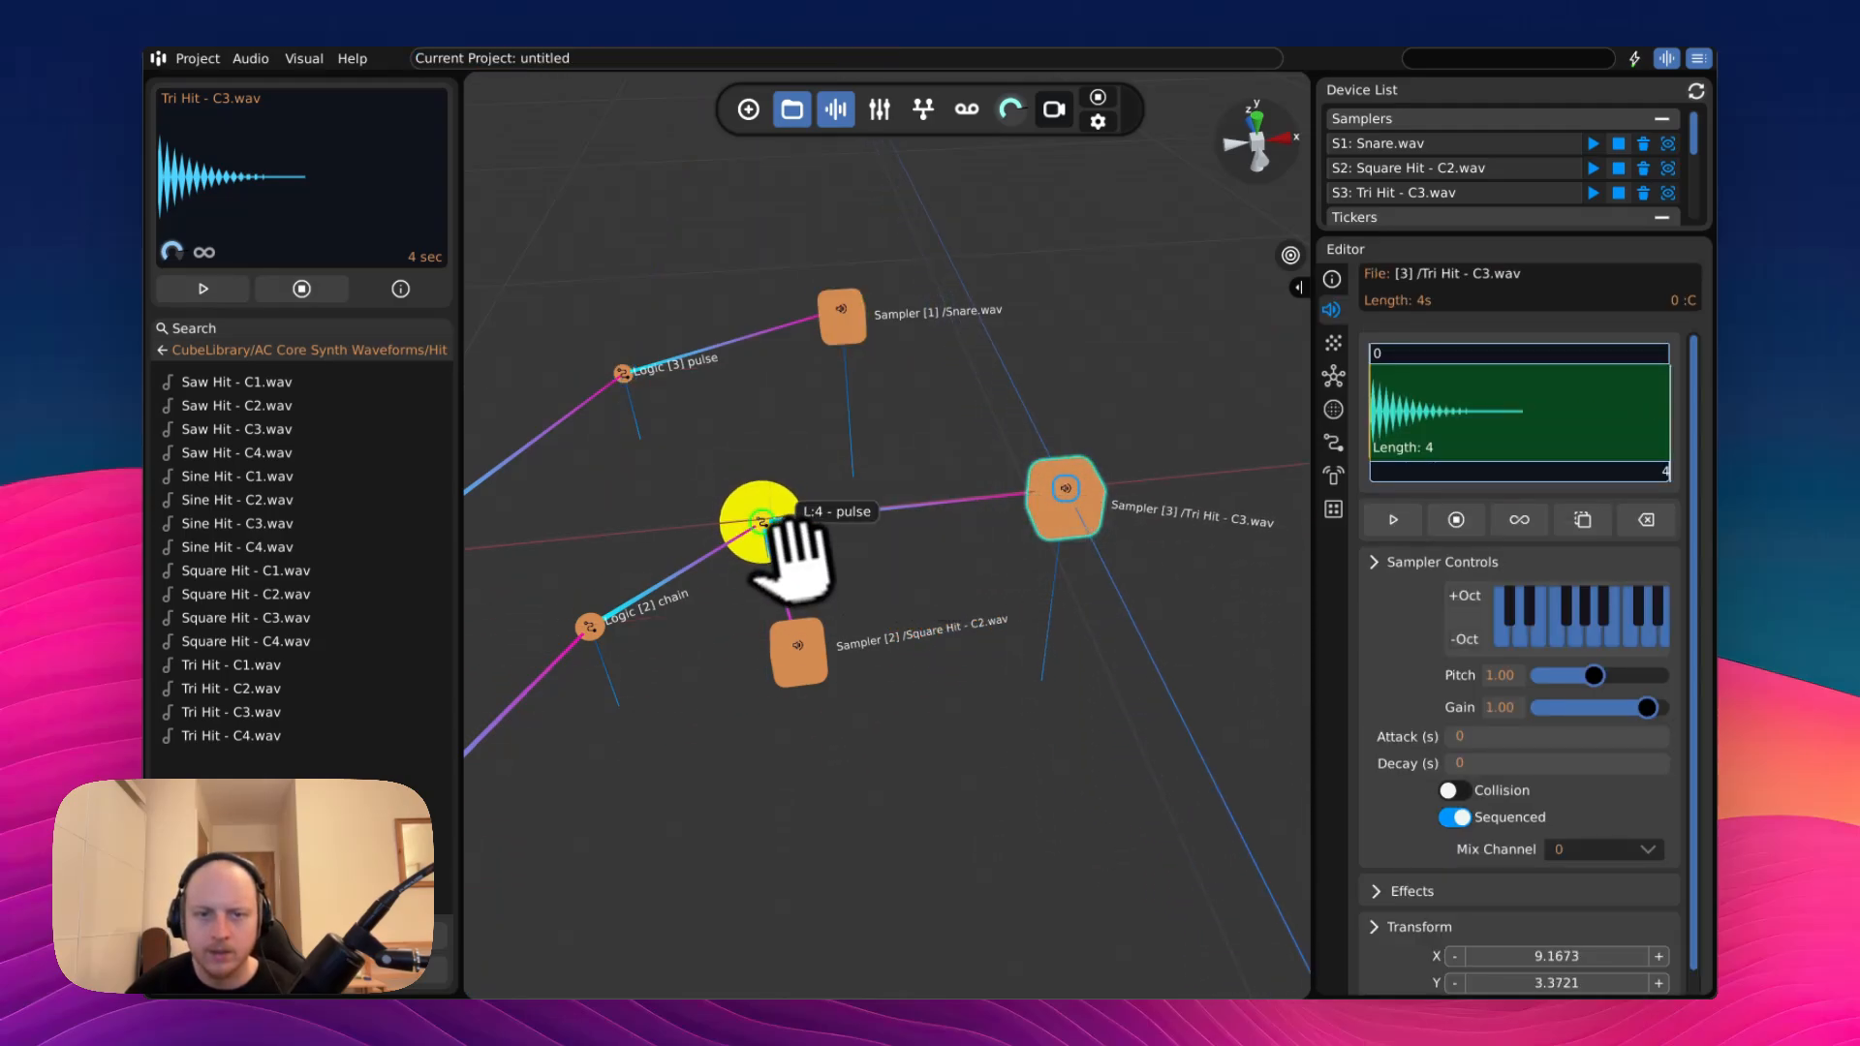
pyautogui.click(765, 528)
pyautogui.click(809, 610)
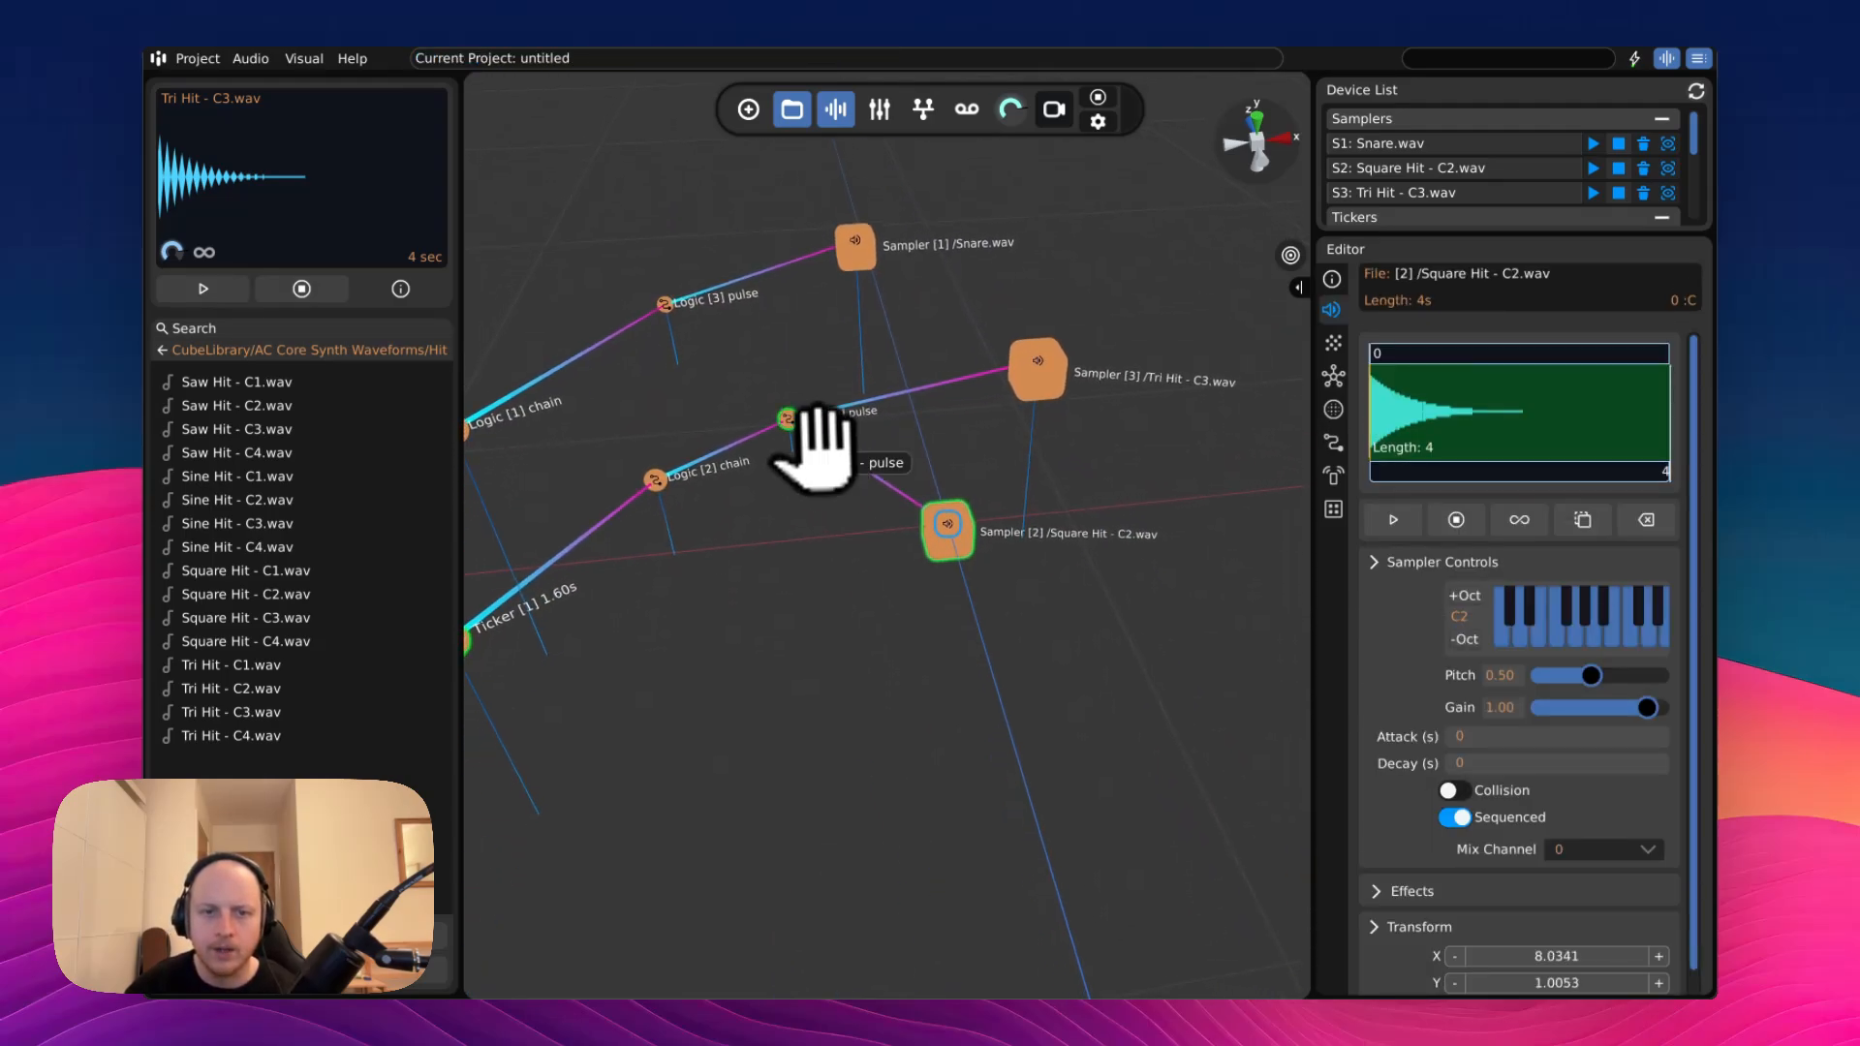
# - Change the logic type of logic box 4 to split in the device editor
pyautogui.click(792, 423)
pyautogui.click(1550, 351)
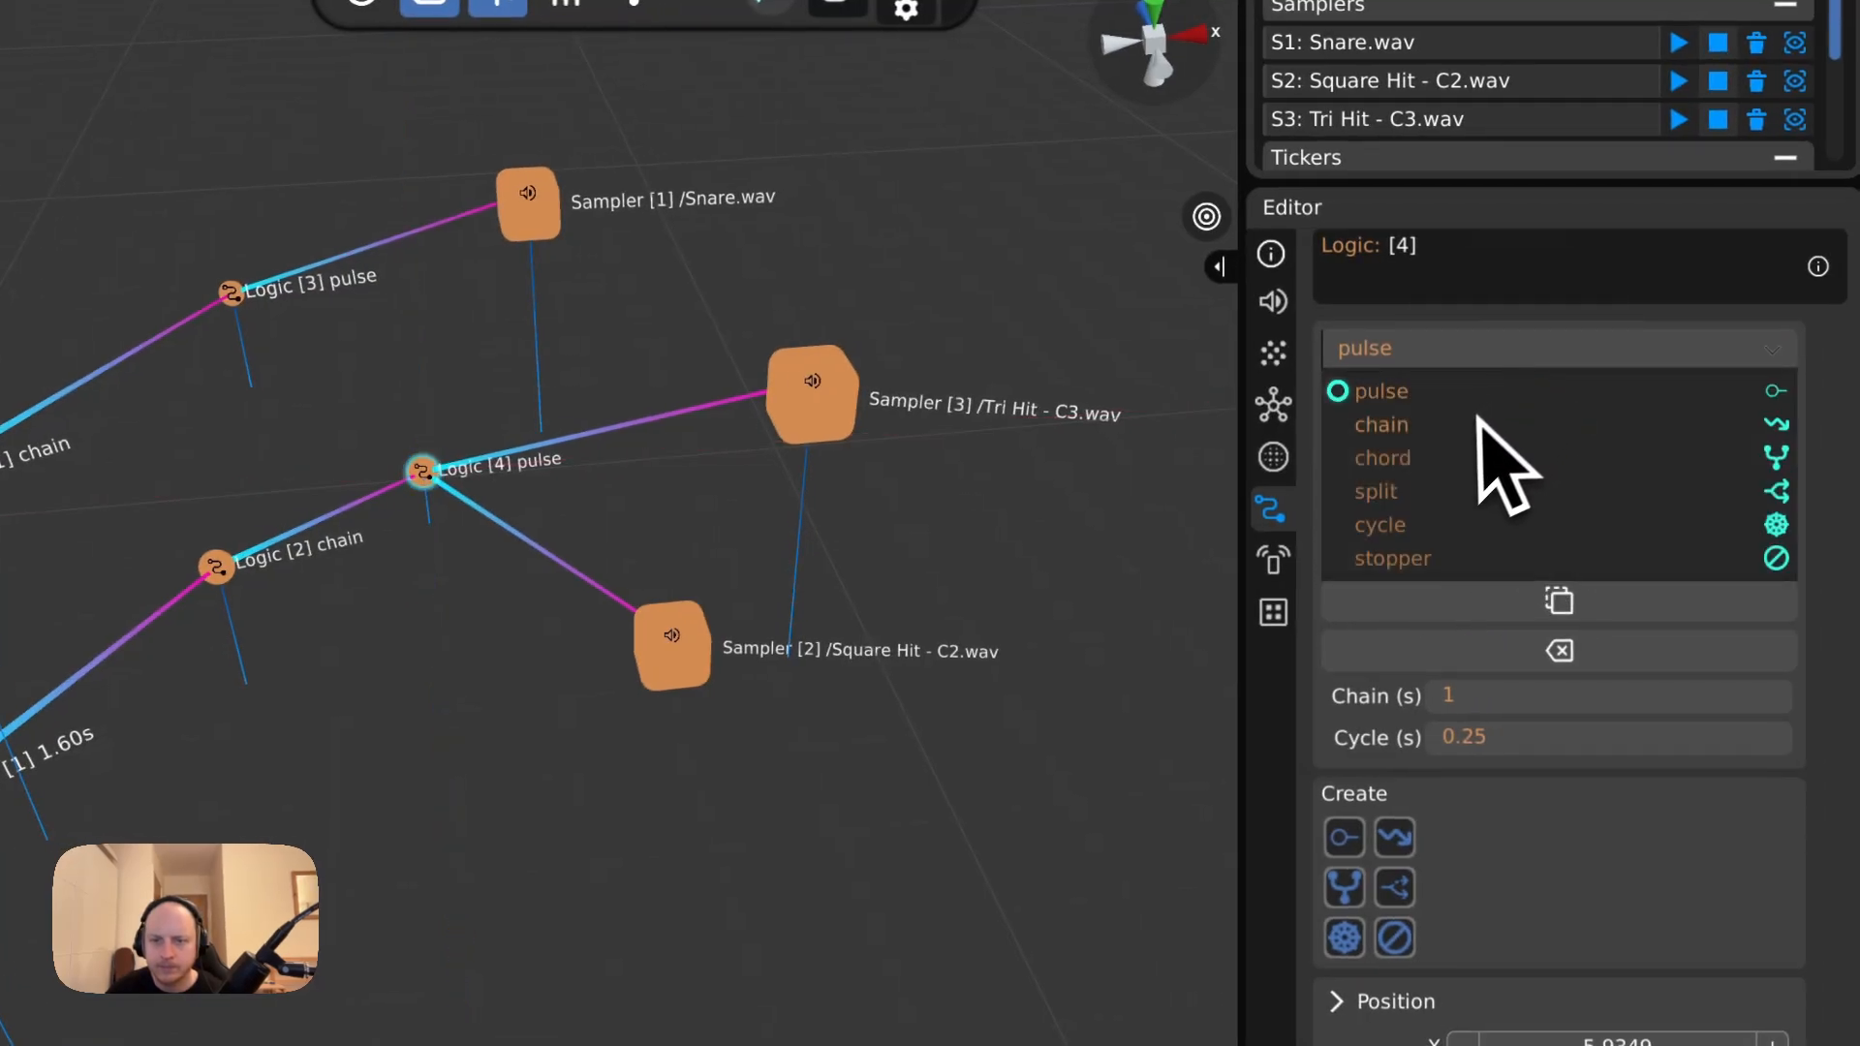
pyautogui.click(1395, 494)
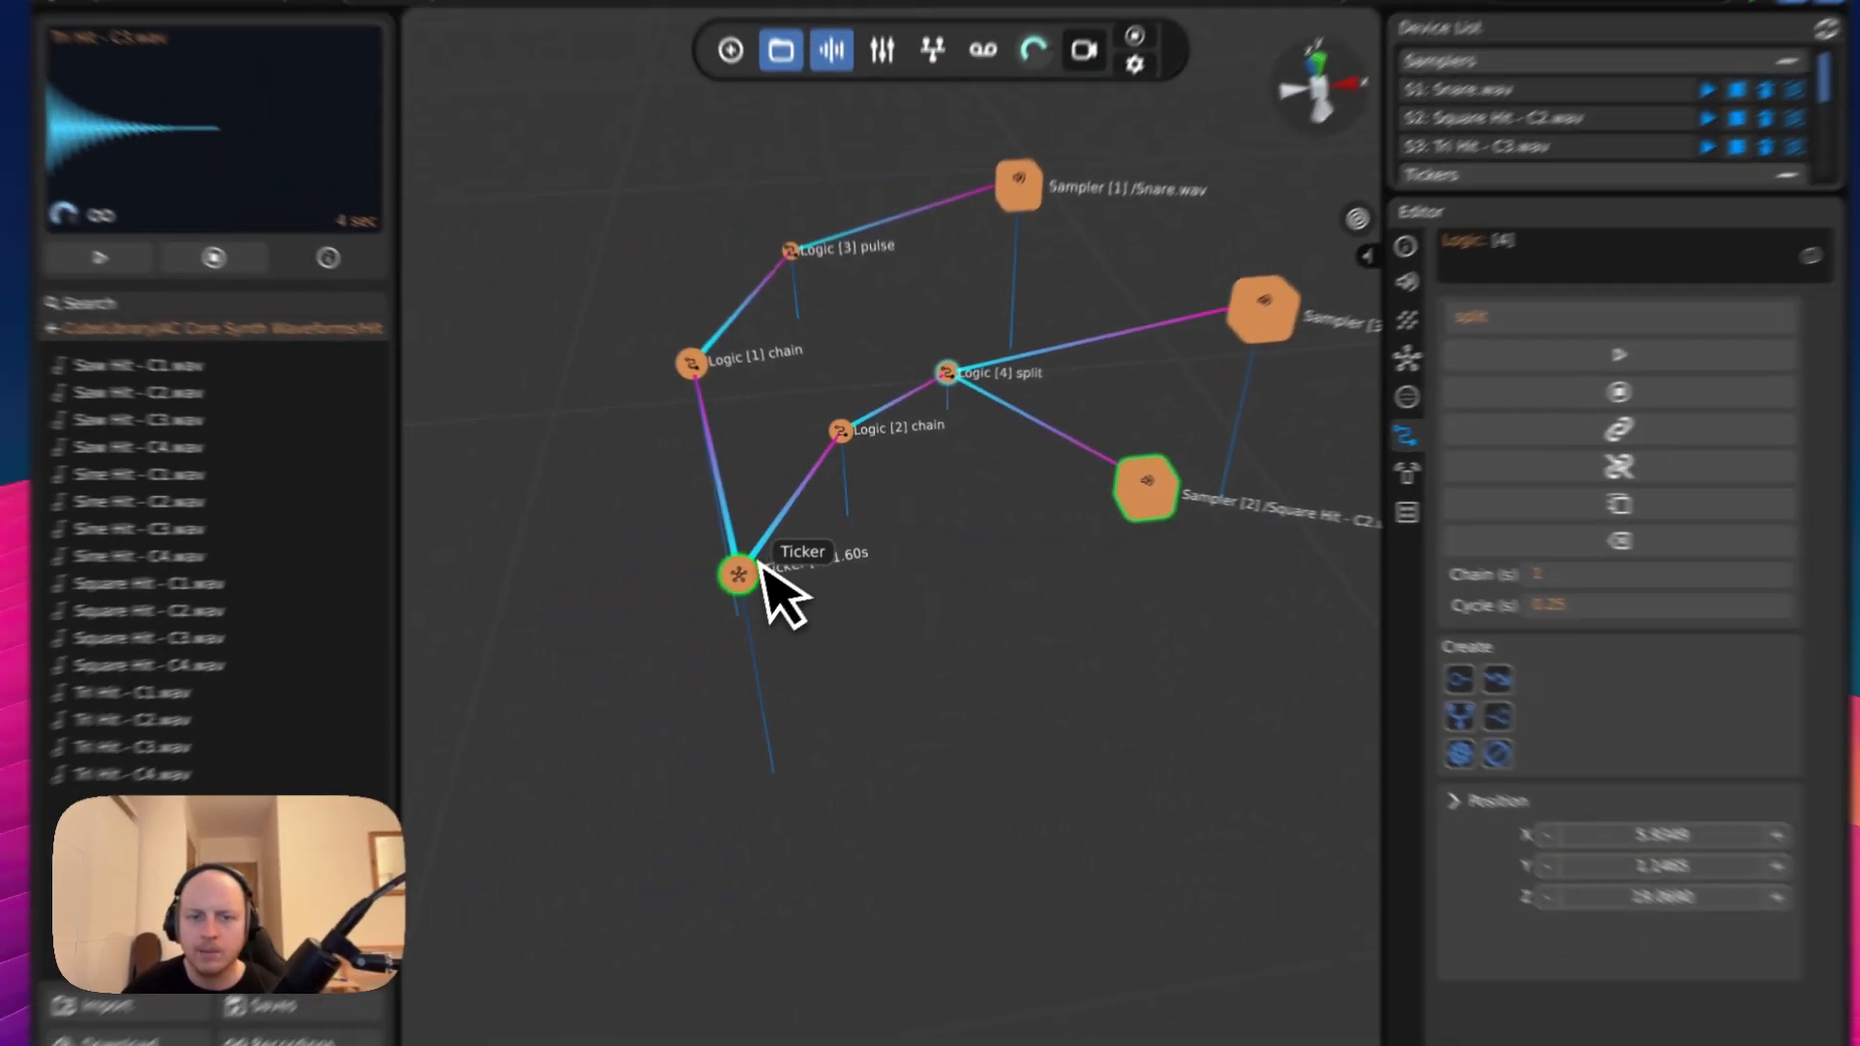
# - Run the ticker to listen to the sequence with logic box 4 splitting between its two samplers
pyautogui.press('d')
pyautogui.press('w')
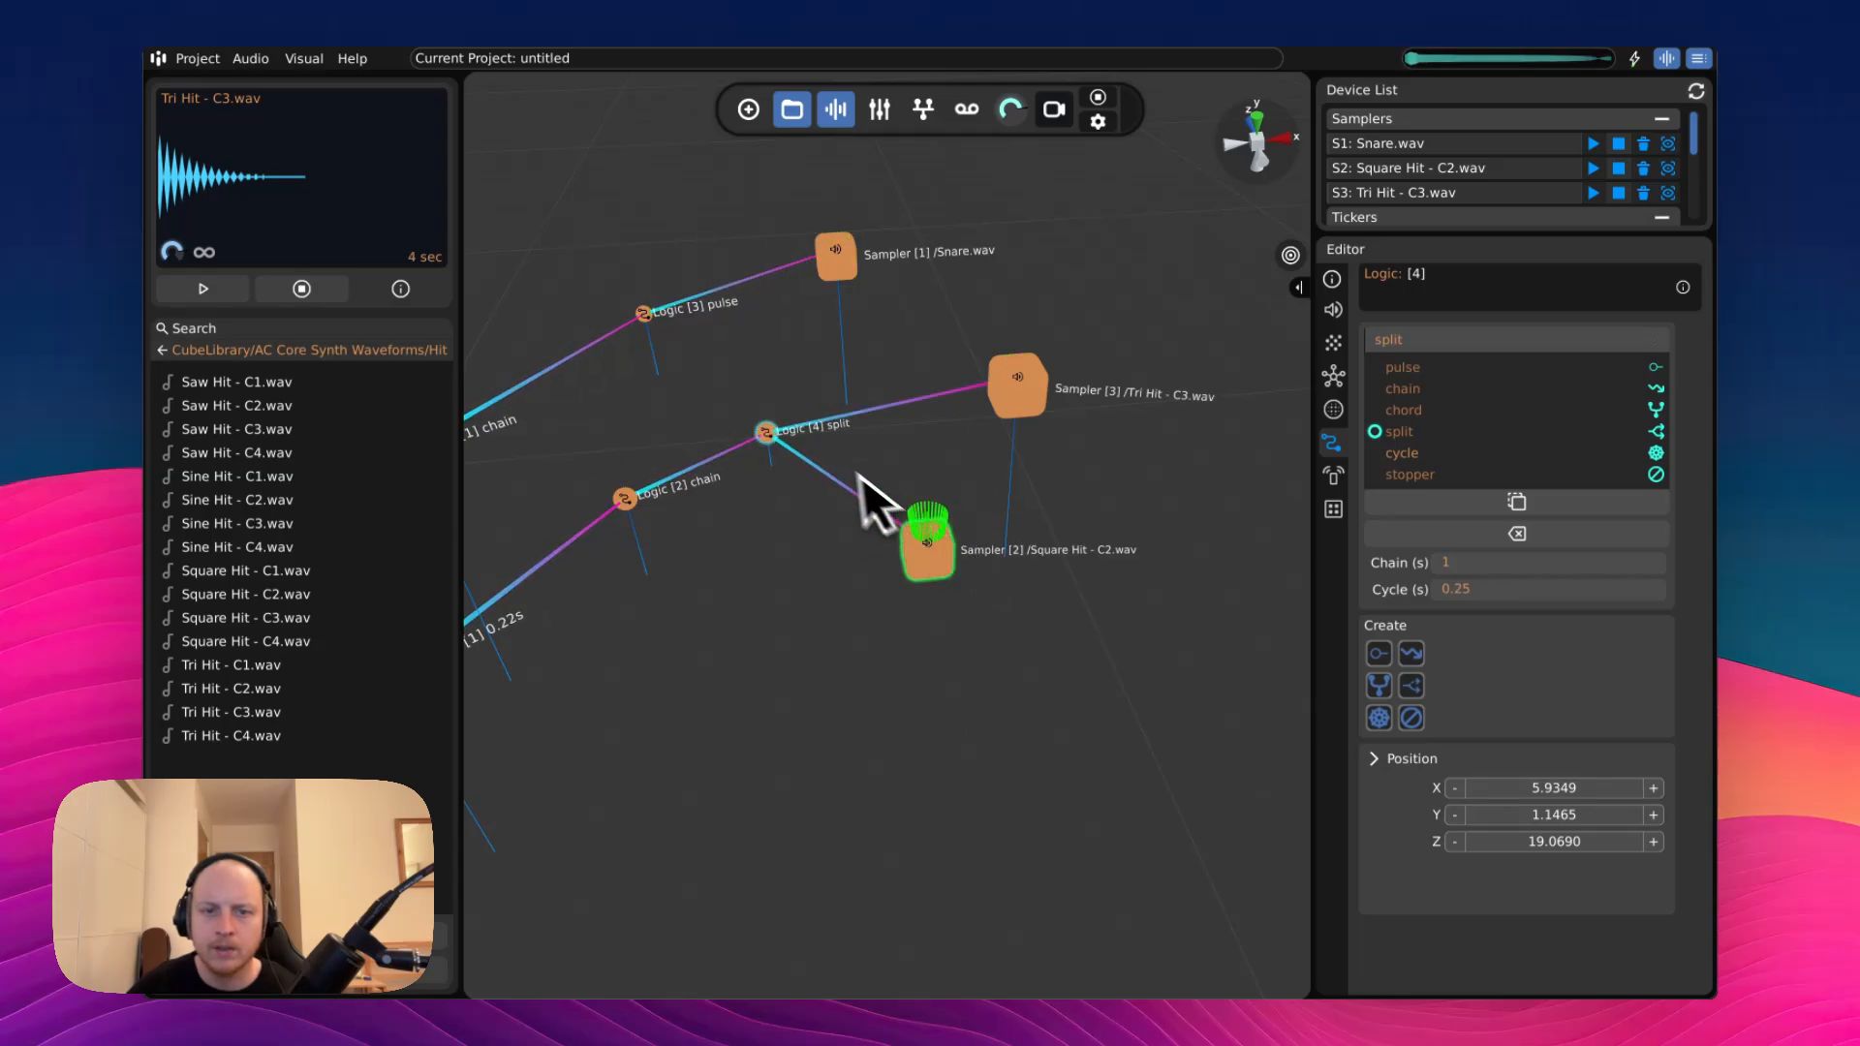
pyautogui.press('w')
pyautogui.press('a')
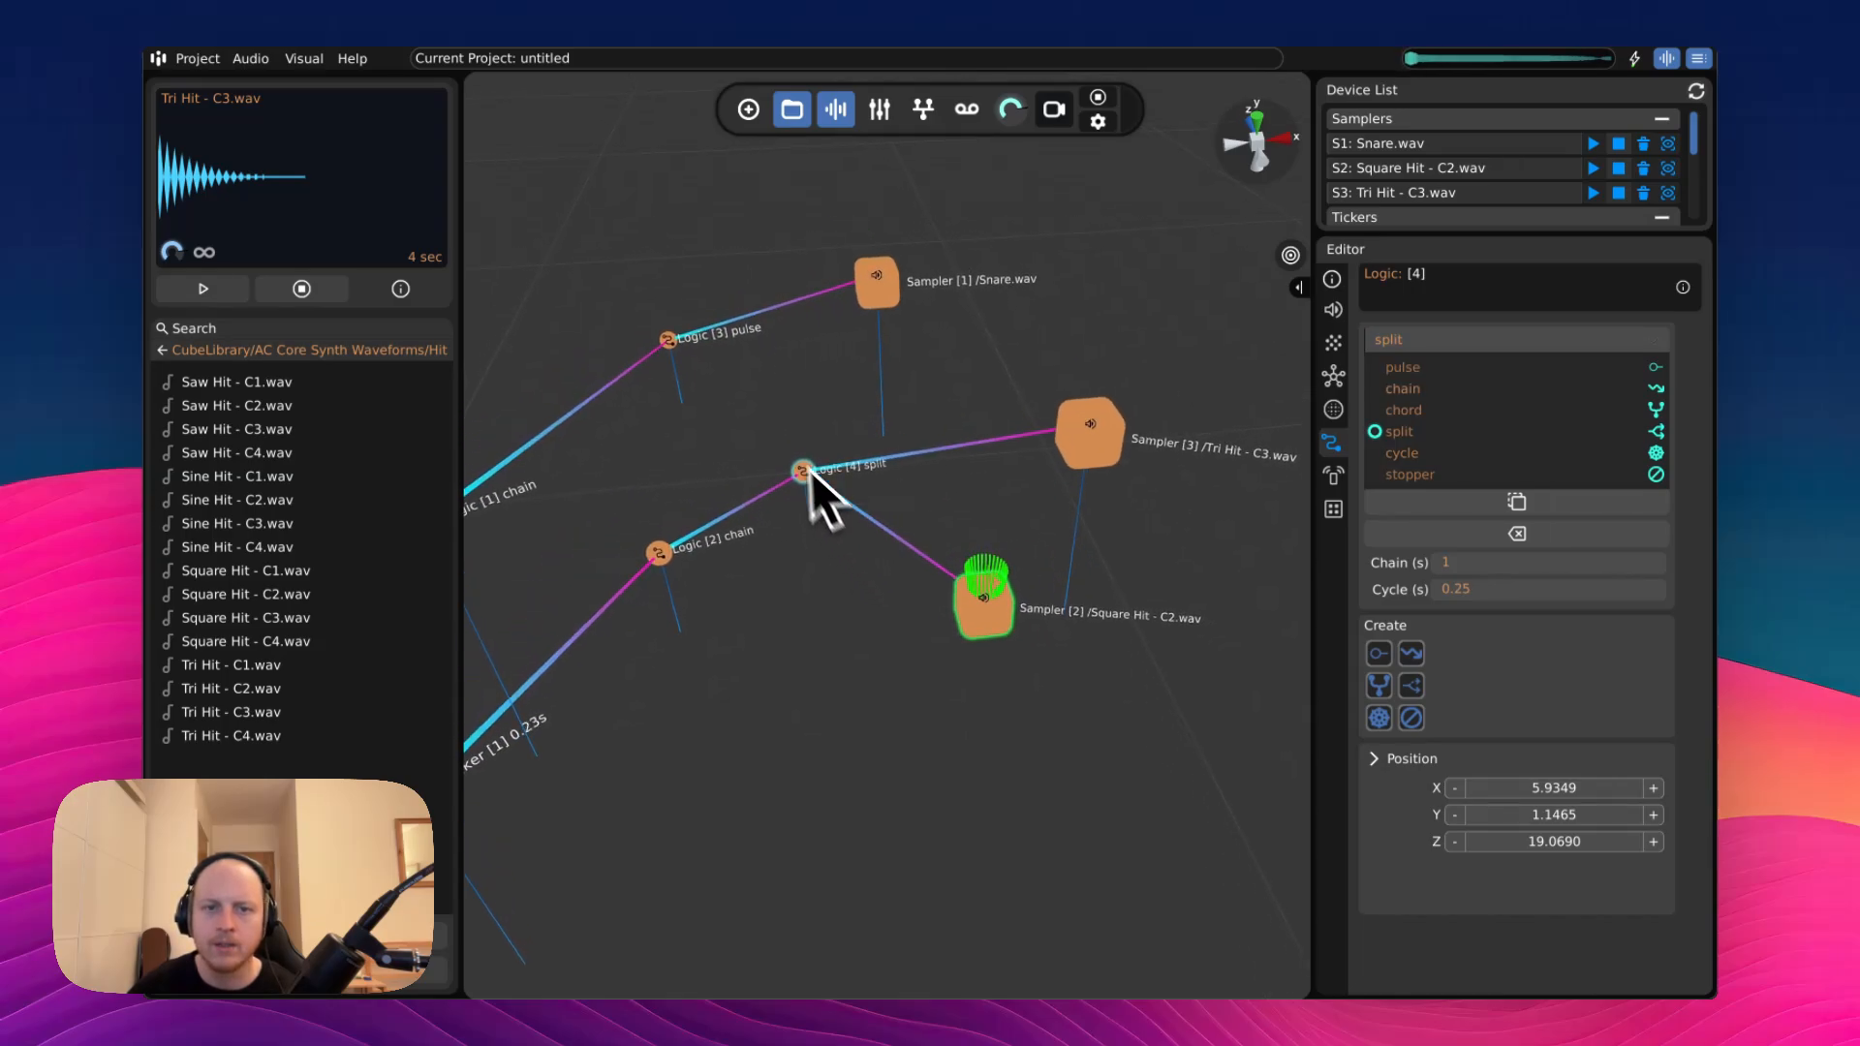
pyautogui.press('s')
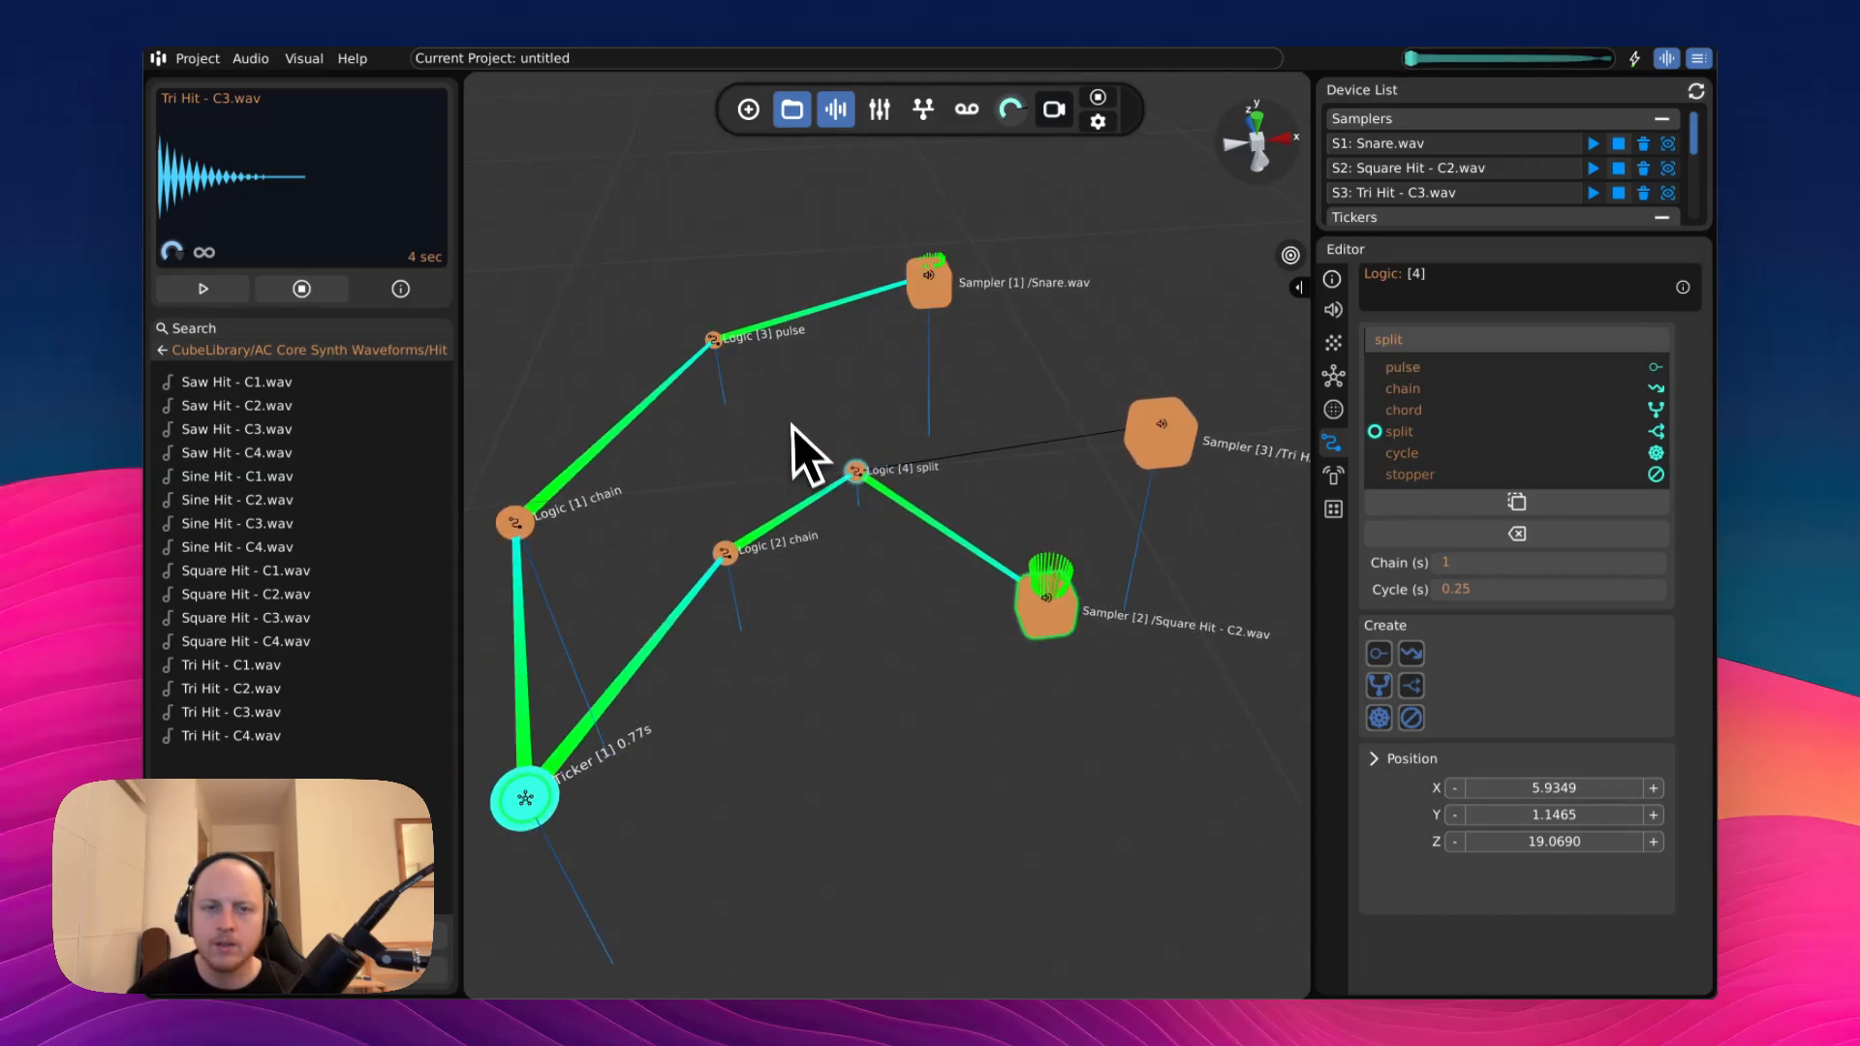
# - Disconnect the Snare sampler from logic box 3
pyautogui.click(715, 339)
pyautogui.doubleClick(716, 340)
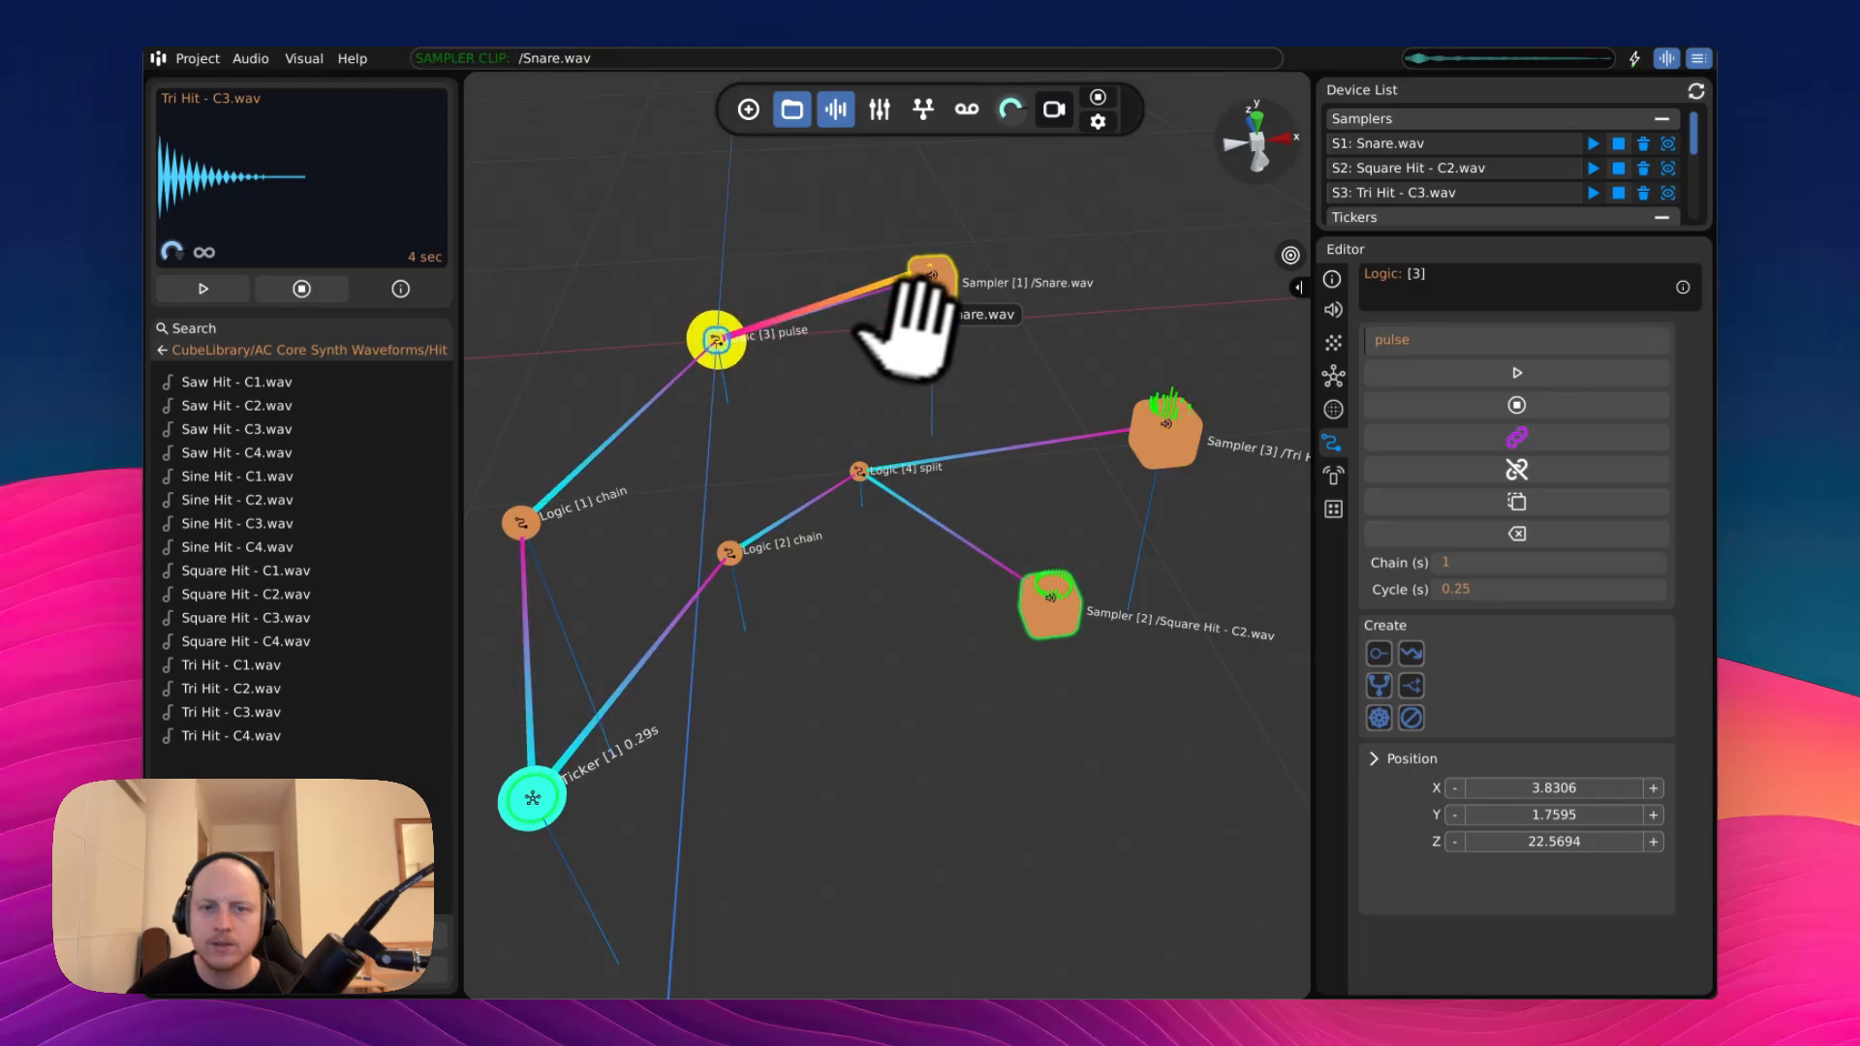
pyautogui.click(920, 291)
pyautogui.doubleClick(718, 339)
# - Connect the Snare sampler to the split logic box 4 as a third target
pyautogui.click(859, 472)
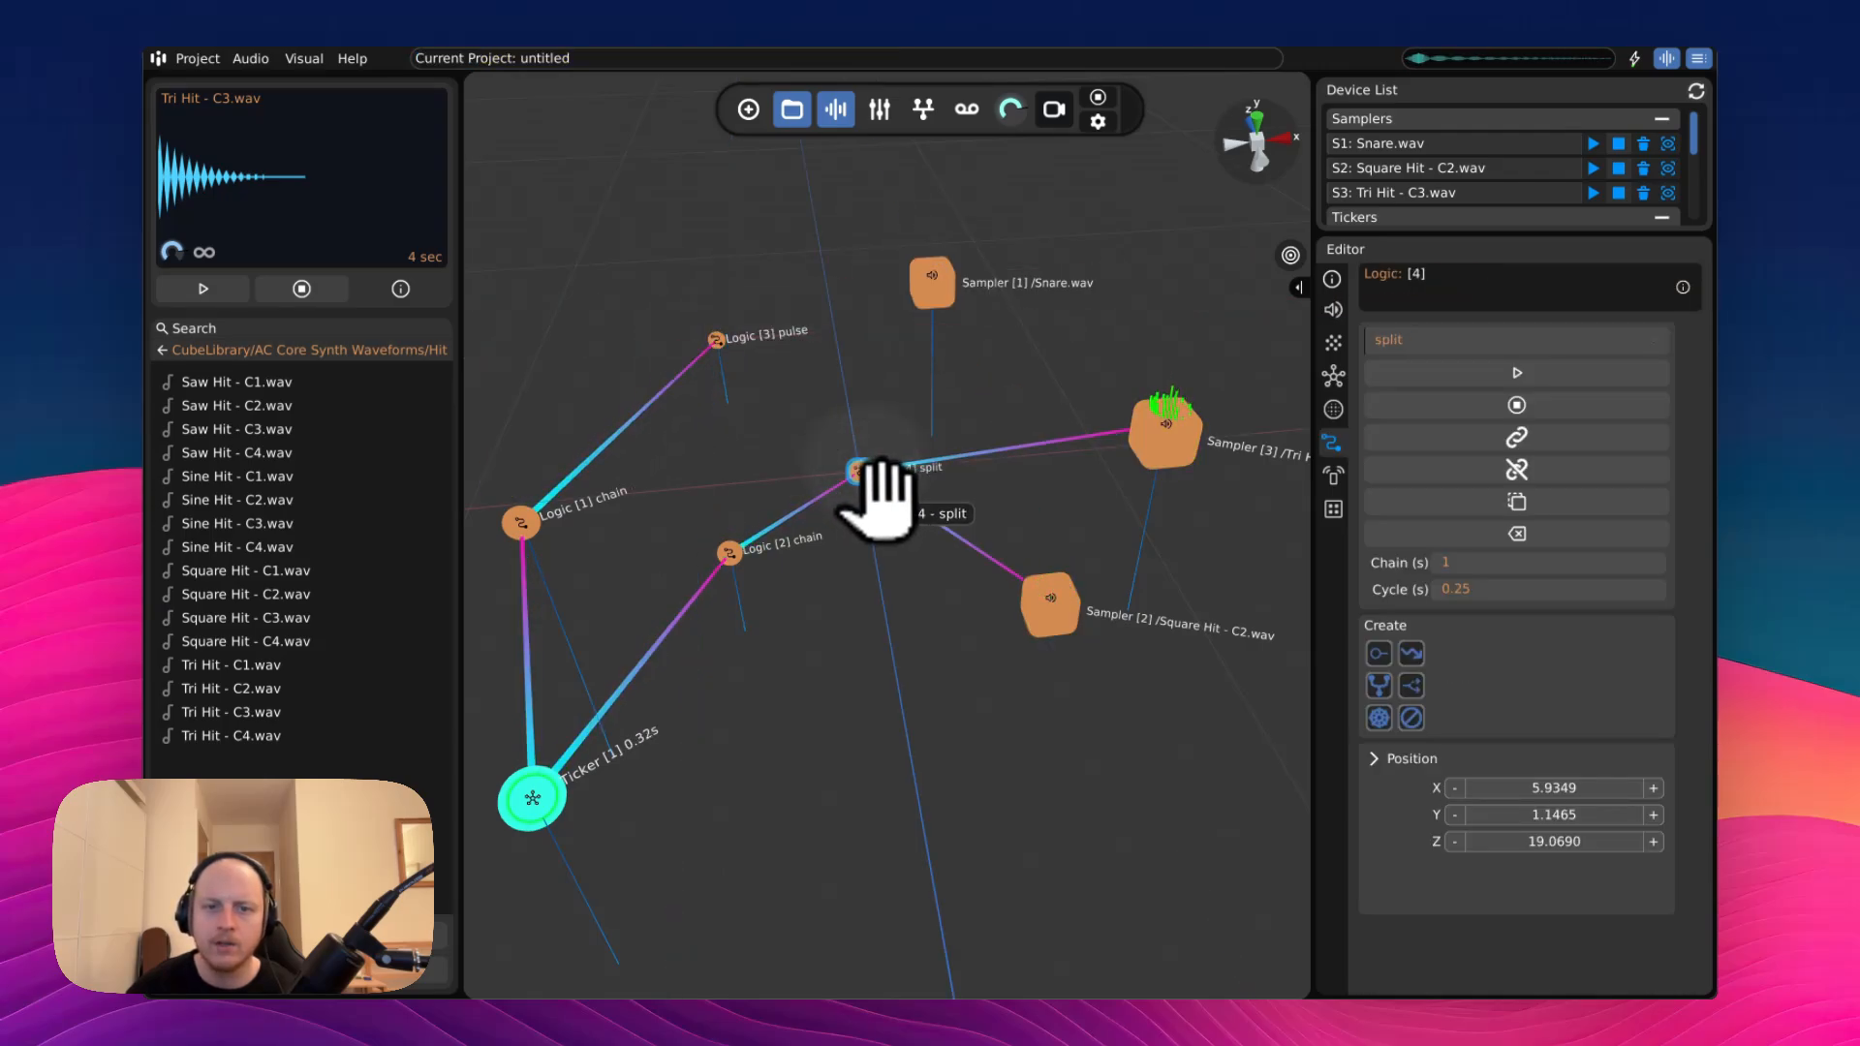
pyautogui.click(935, 296)
pyautogui.doubleClick(860, 472)
pyautogui.press('s')
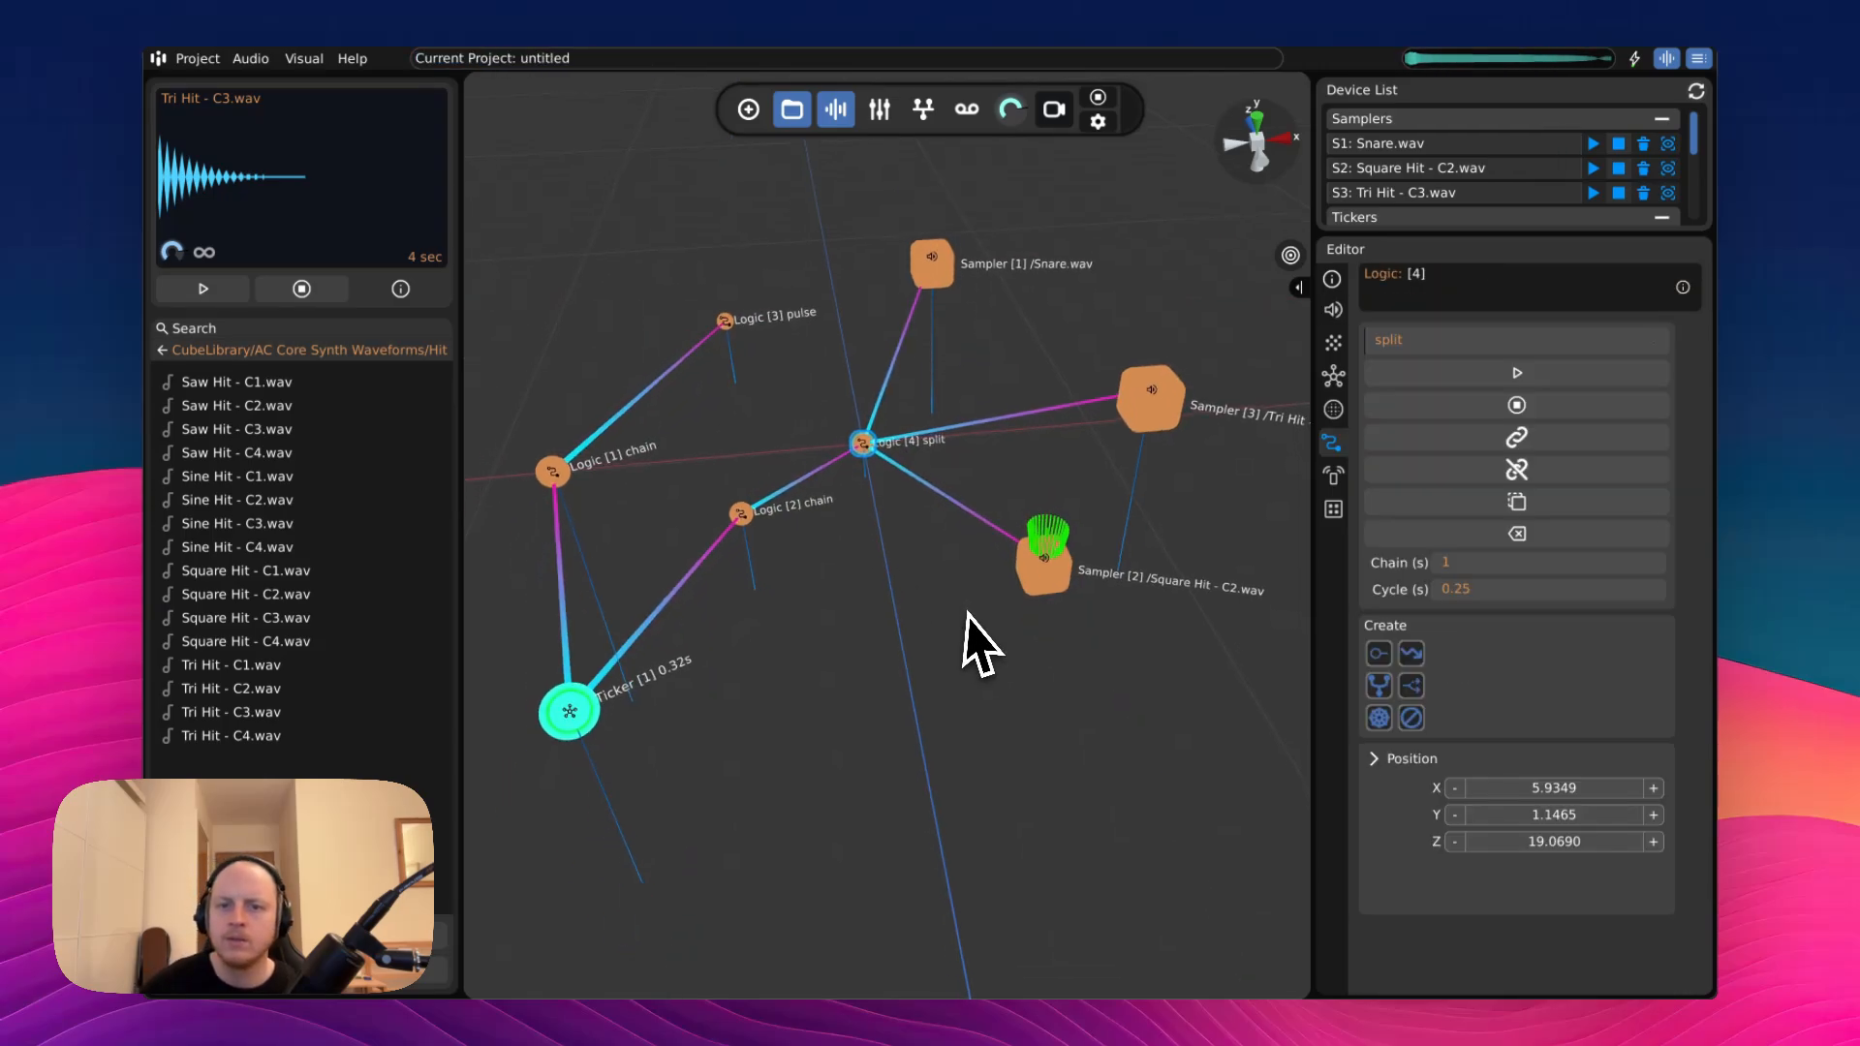
# - Create an emitter with Tri Hit - C3 near the samplers and connect it to the split logic box 4
pyautogui.click(755, 120)
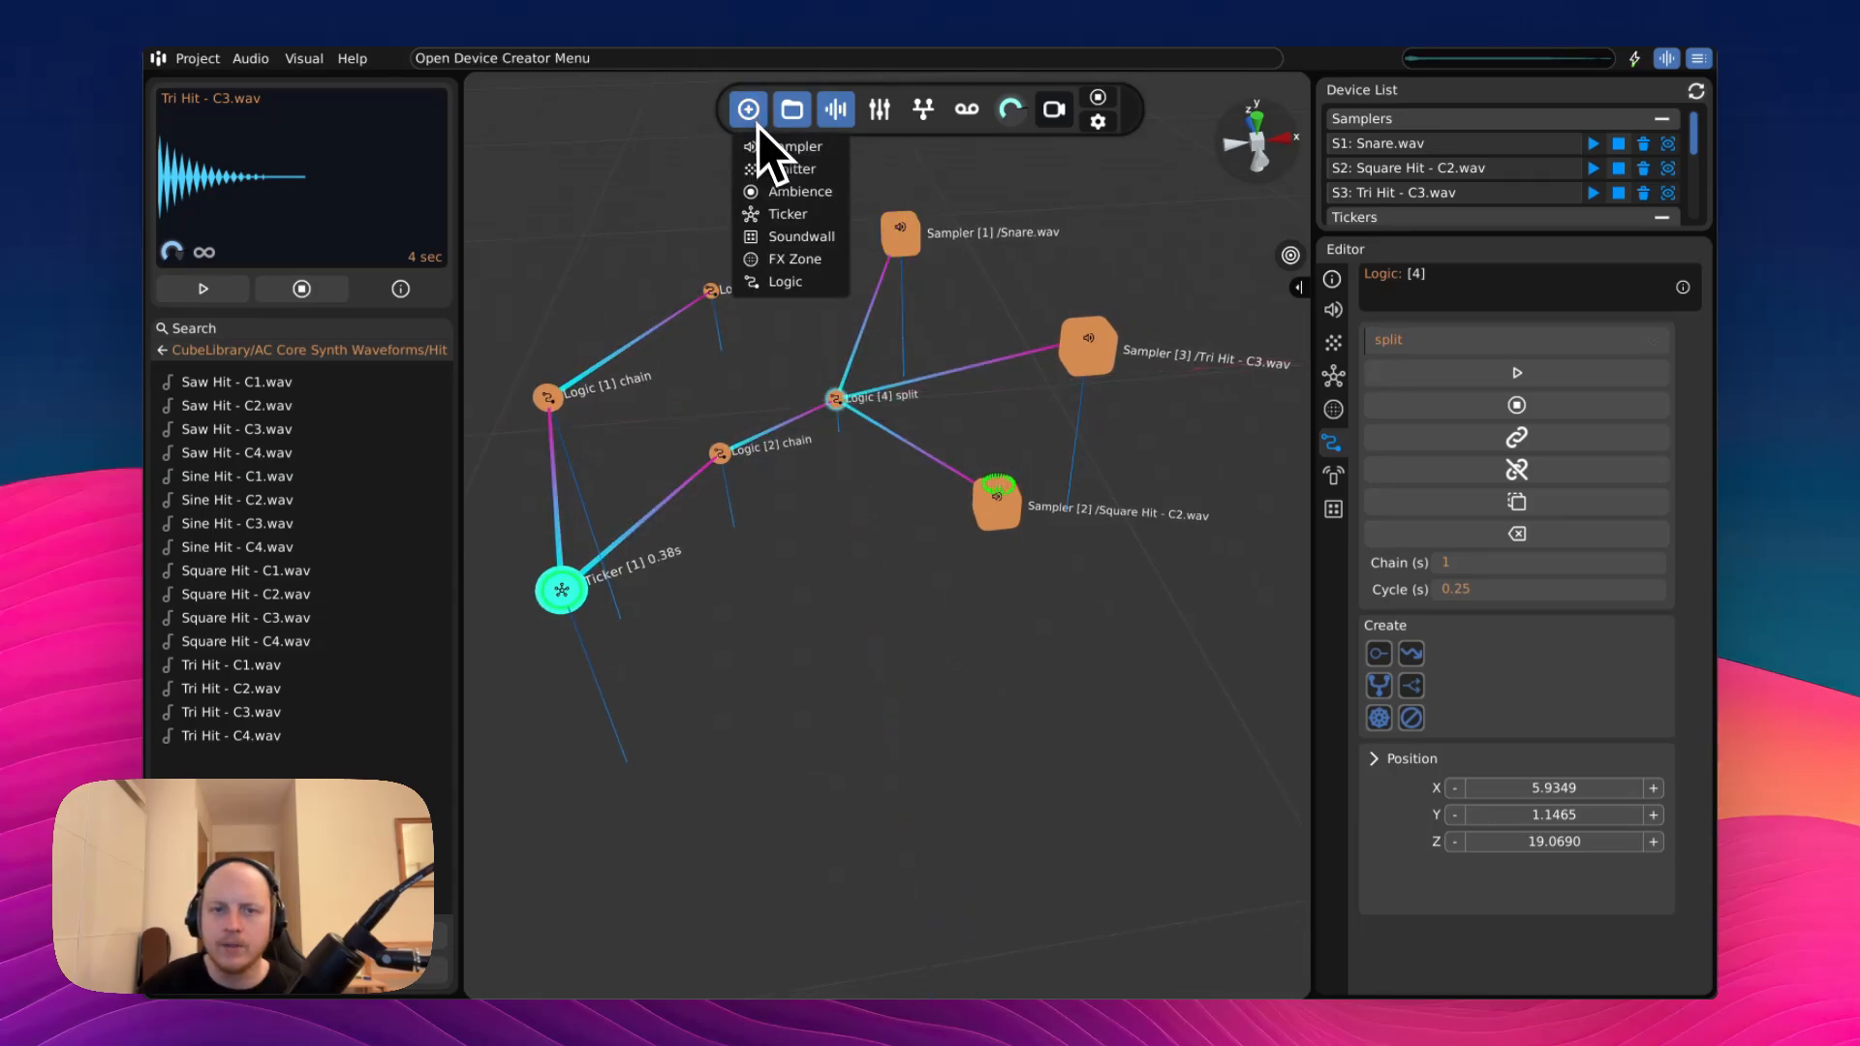
pyautogui.moveTo(998, 416); pyautogui.dragTo(945, 692)
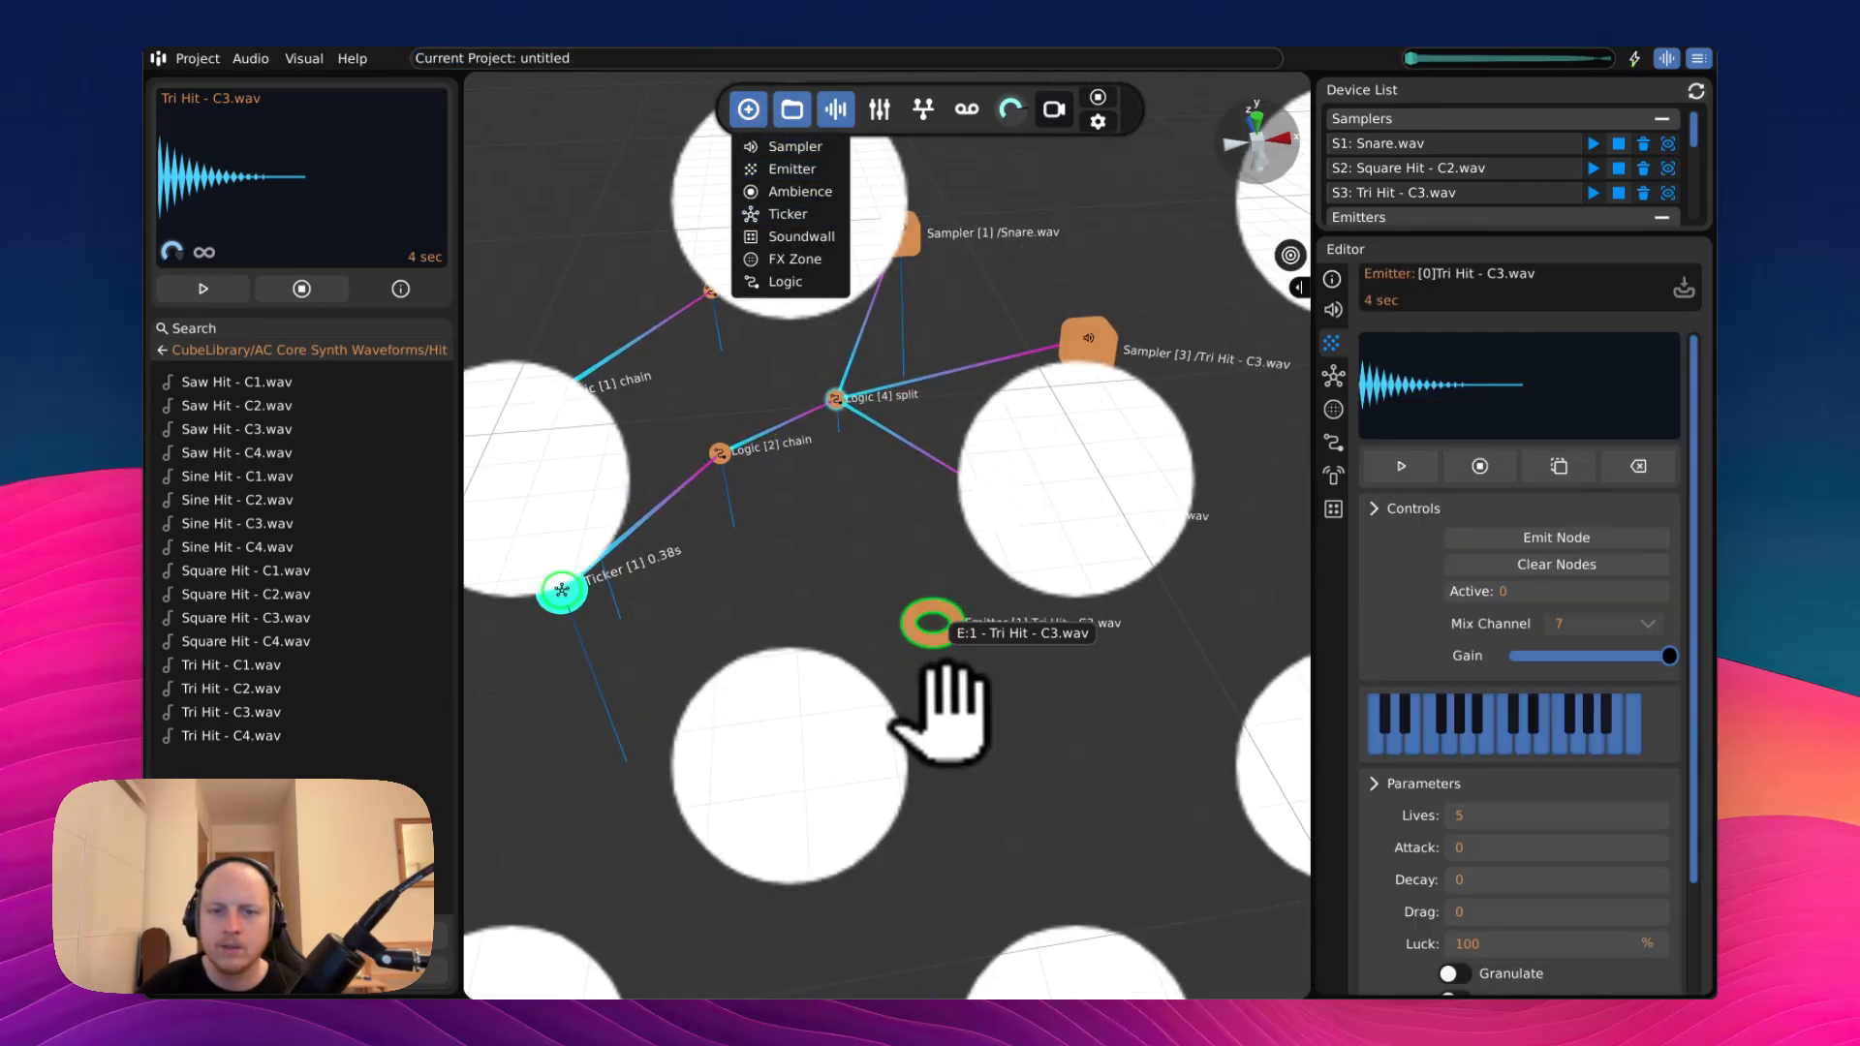
pyautogui.click(841, 370)
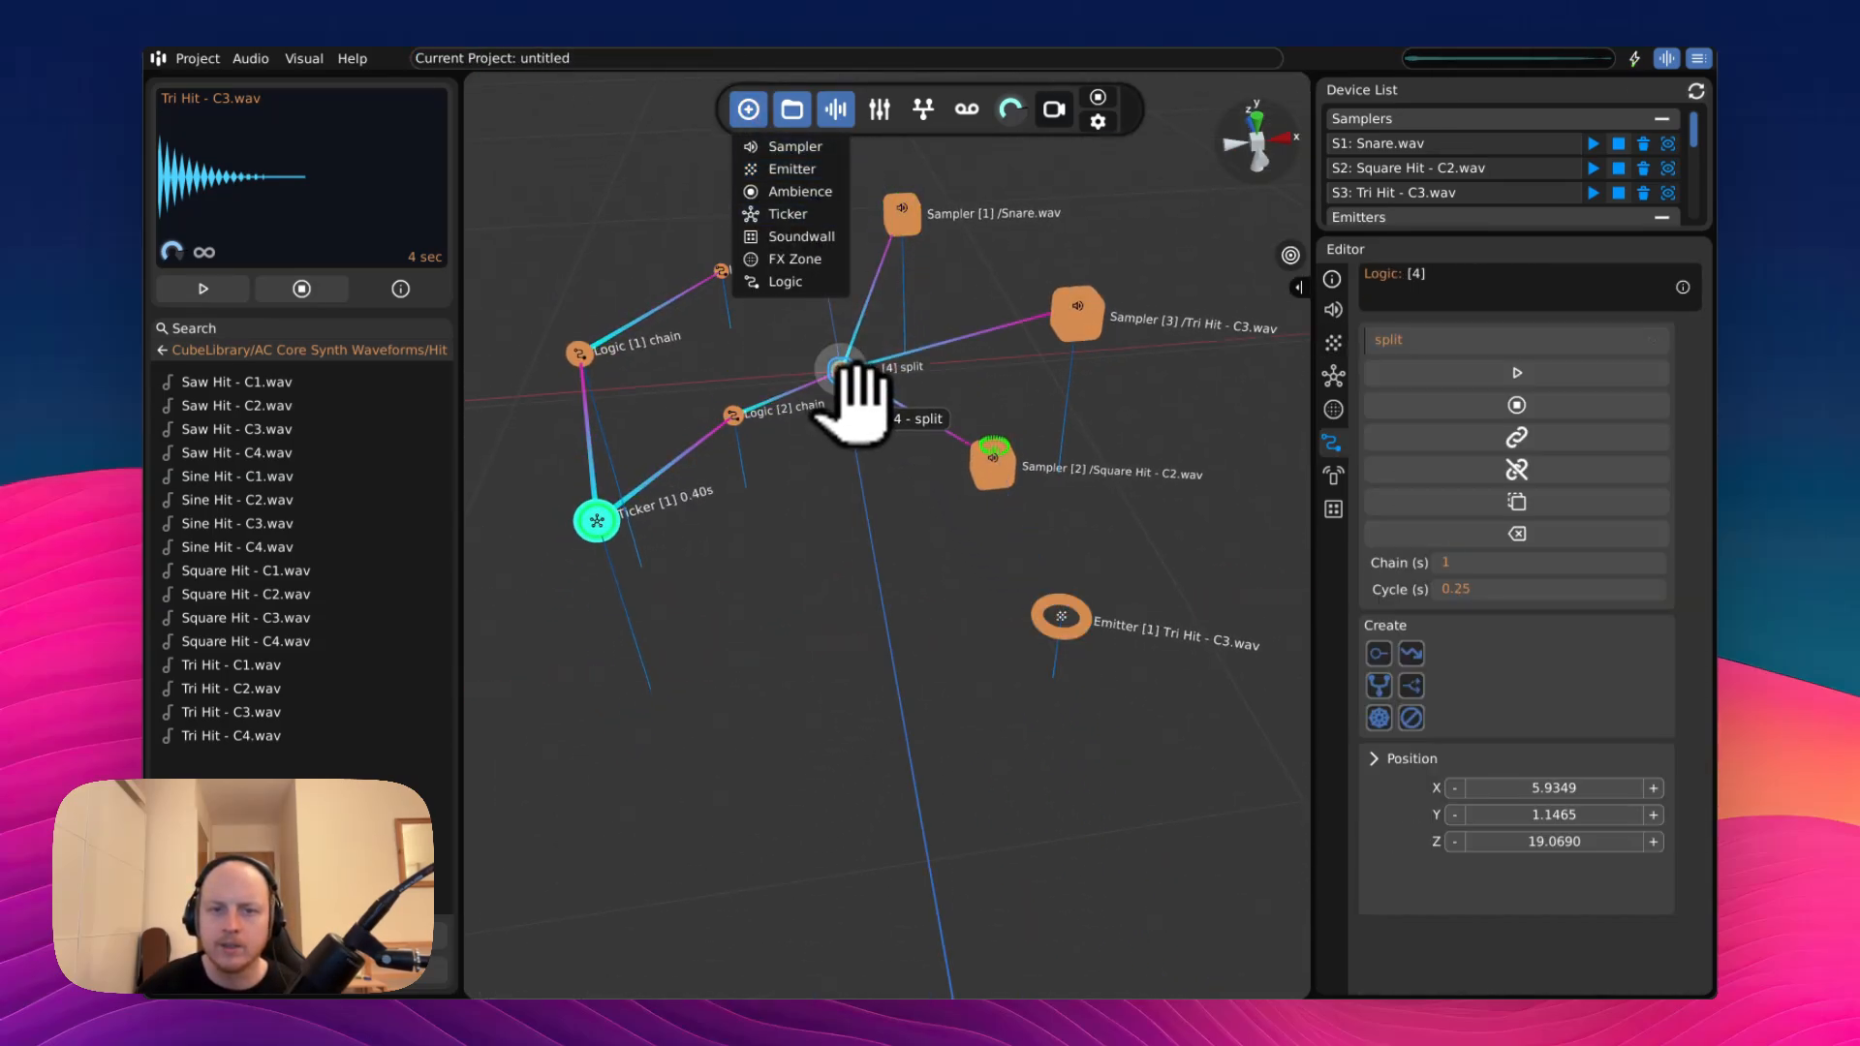
pyautogui.moveTo(1066, 668); pyautogui.dragTo(1062, 659)
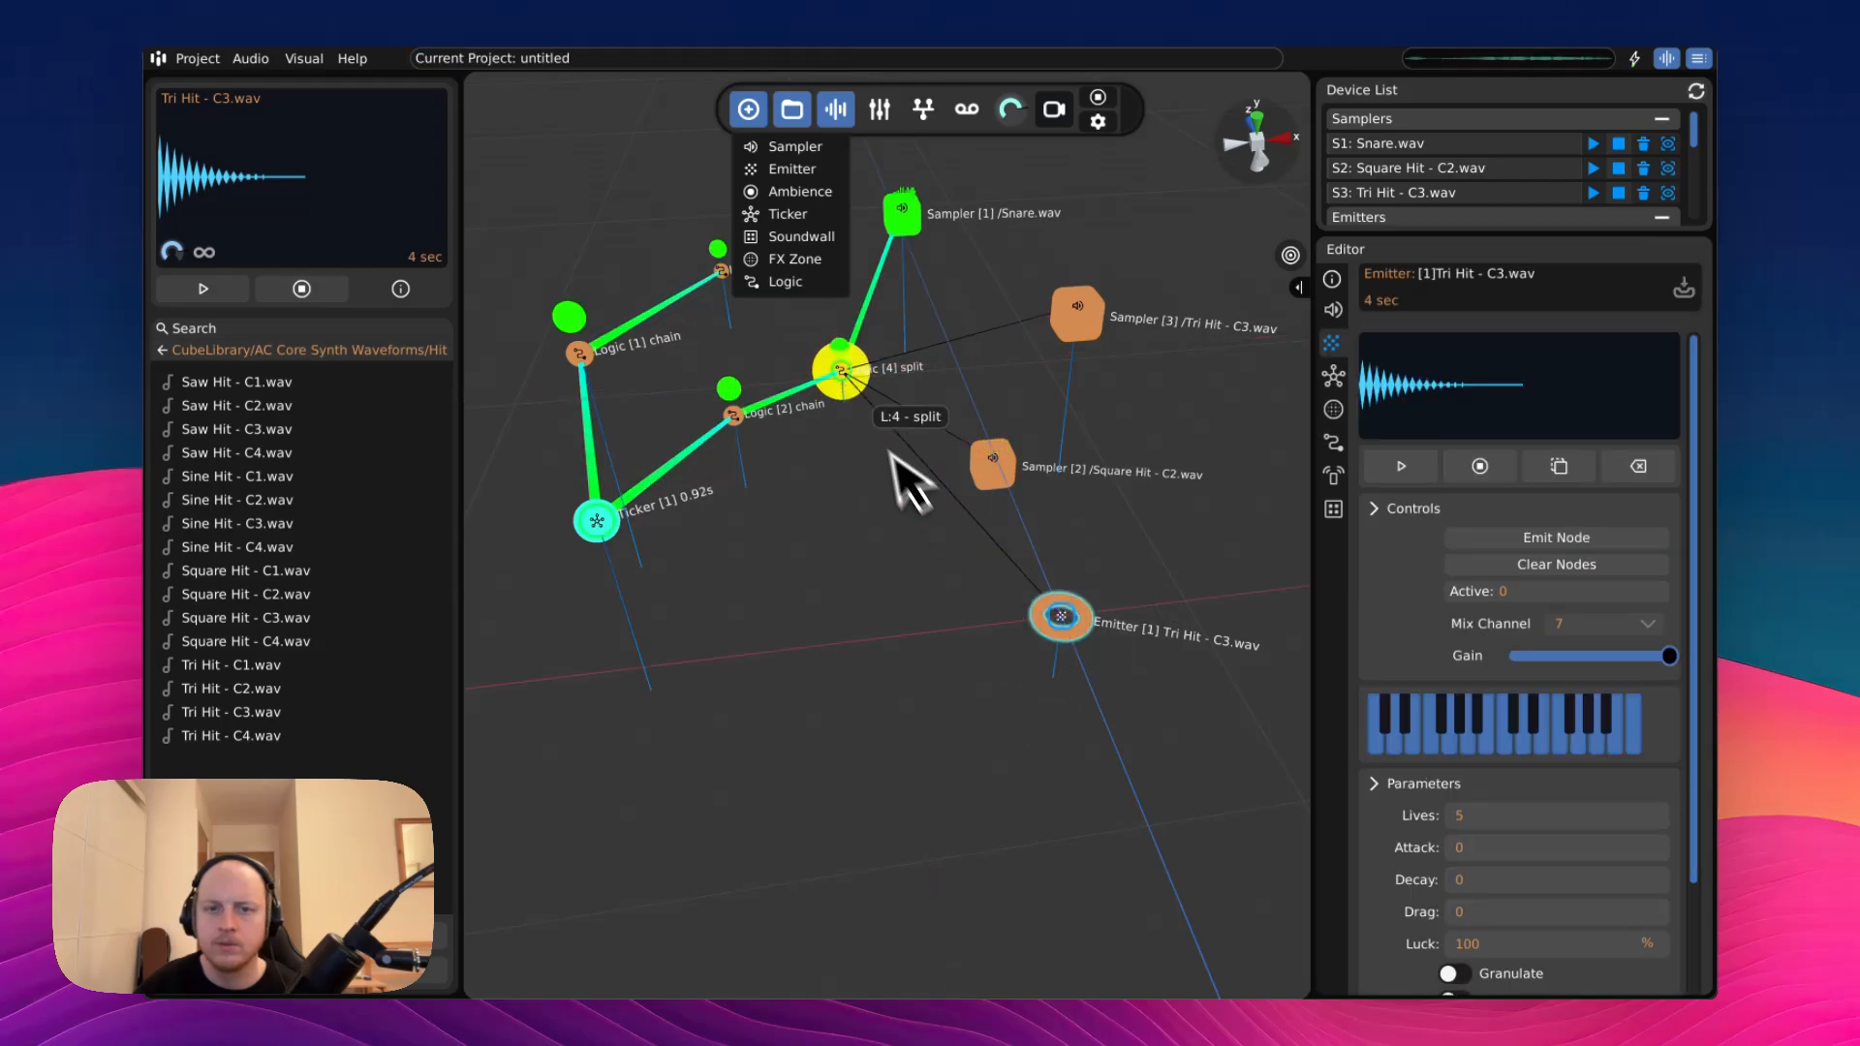
pyautogui.click(841, 370)
# - Connect logic box 3 to the Tri Hit - C3 emitter and move the emitter to the far side of the logic boxes
pyautogui.moveTo(720, 272); pyautogui.dragTo(1062, 616)
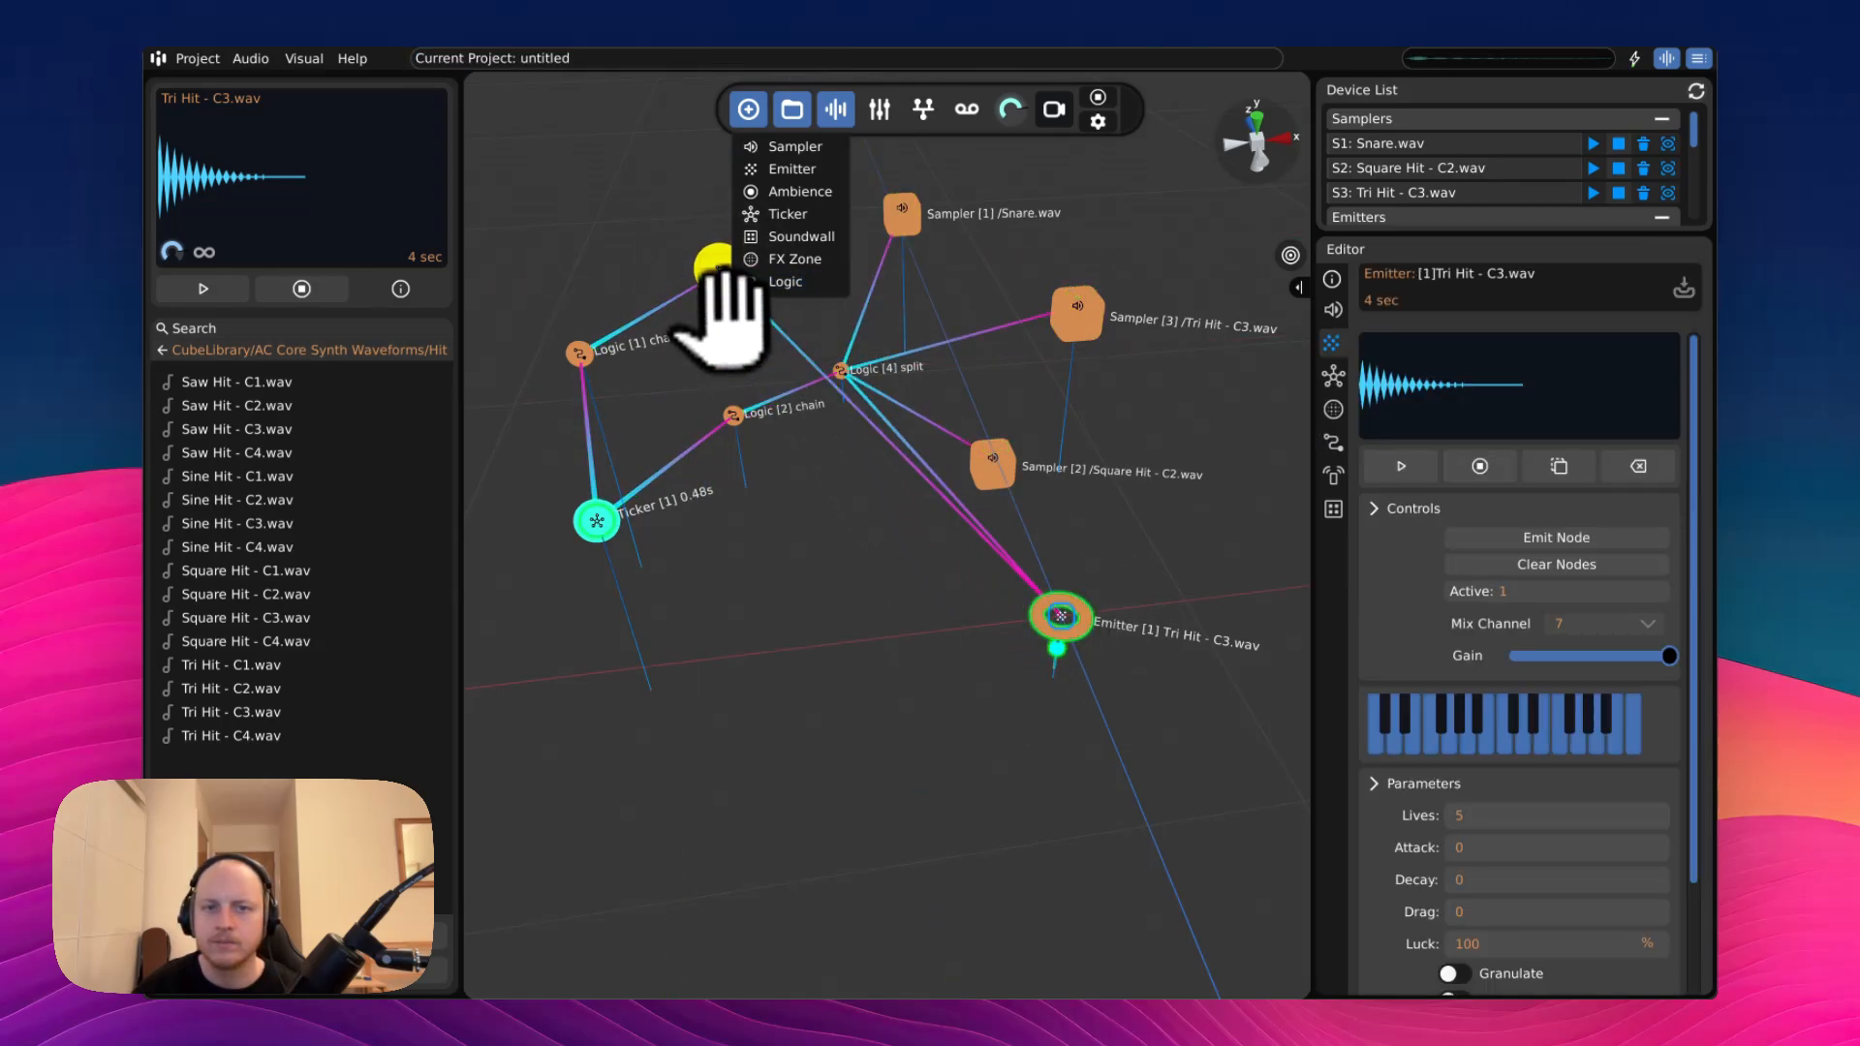
pyautogui.click(722, 279)
pyautogui.click(823, 746)
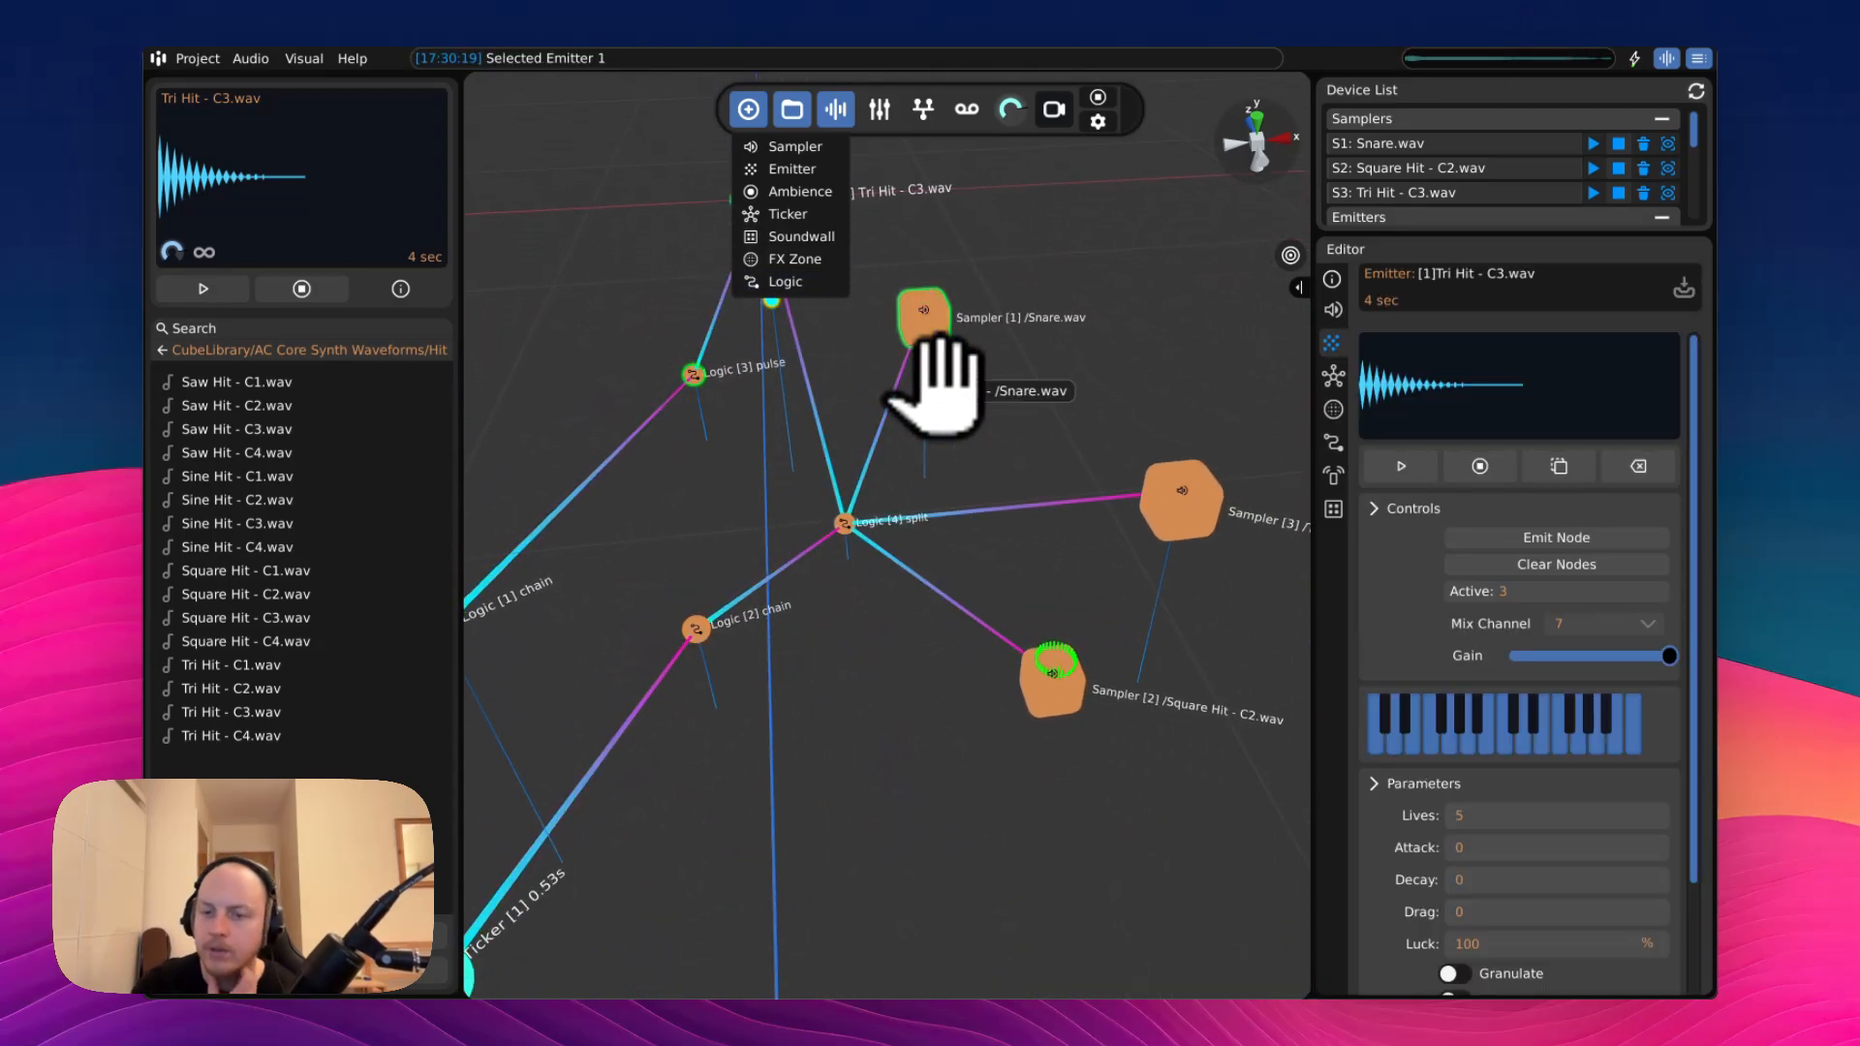
pyautogui.scroll(-4, 932, 358)
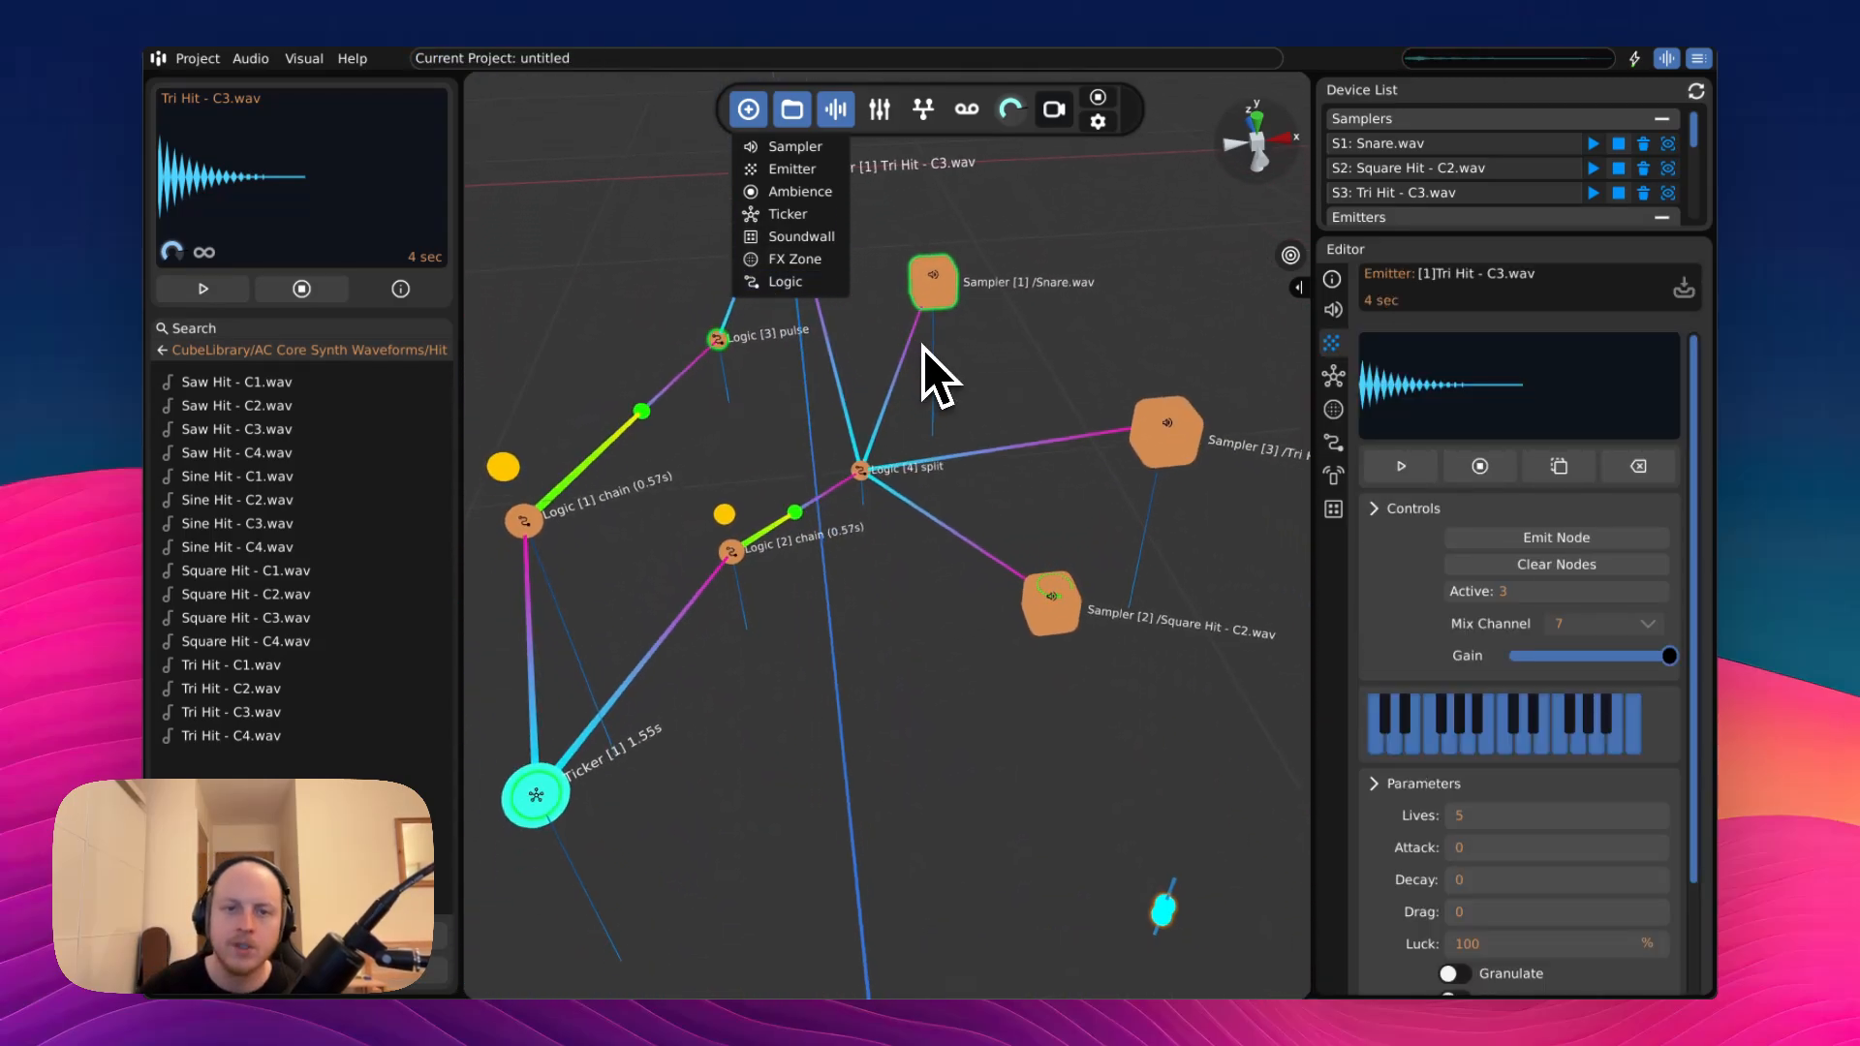
# - Create an FX Zone beside the samplers in the scene
pyautogui.click(749, 110)
pyautogui.scroll(-1, 937, 310)
pyautogui.scroll(-3, 941, 533)
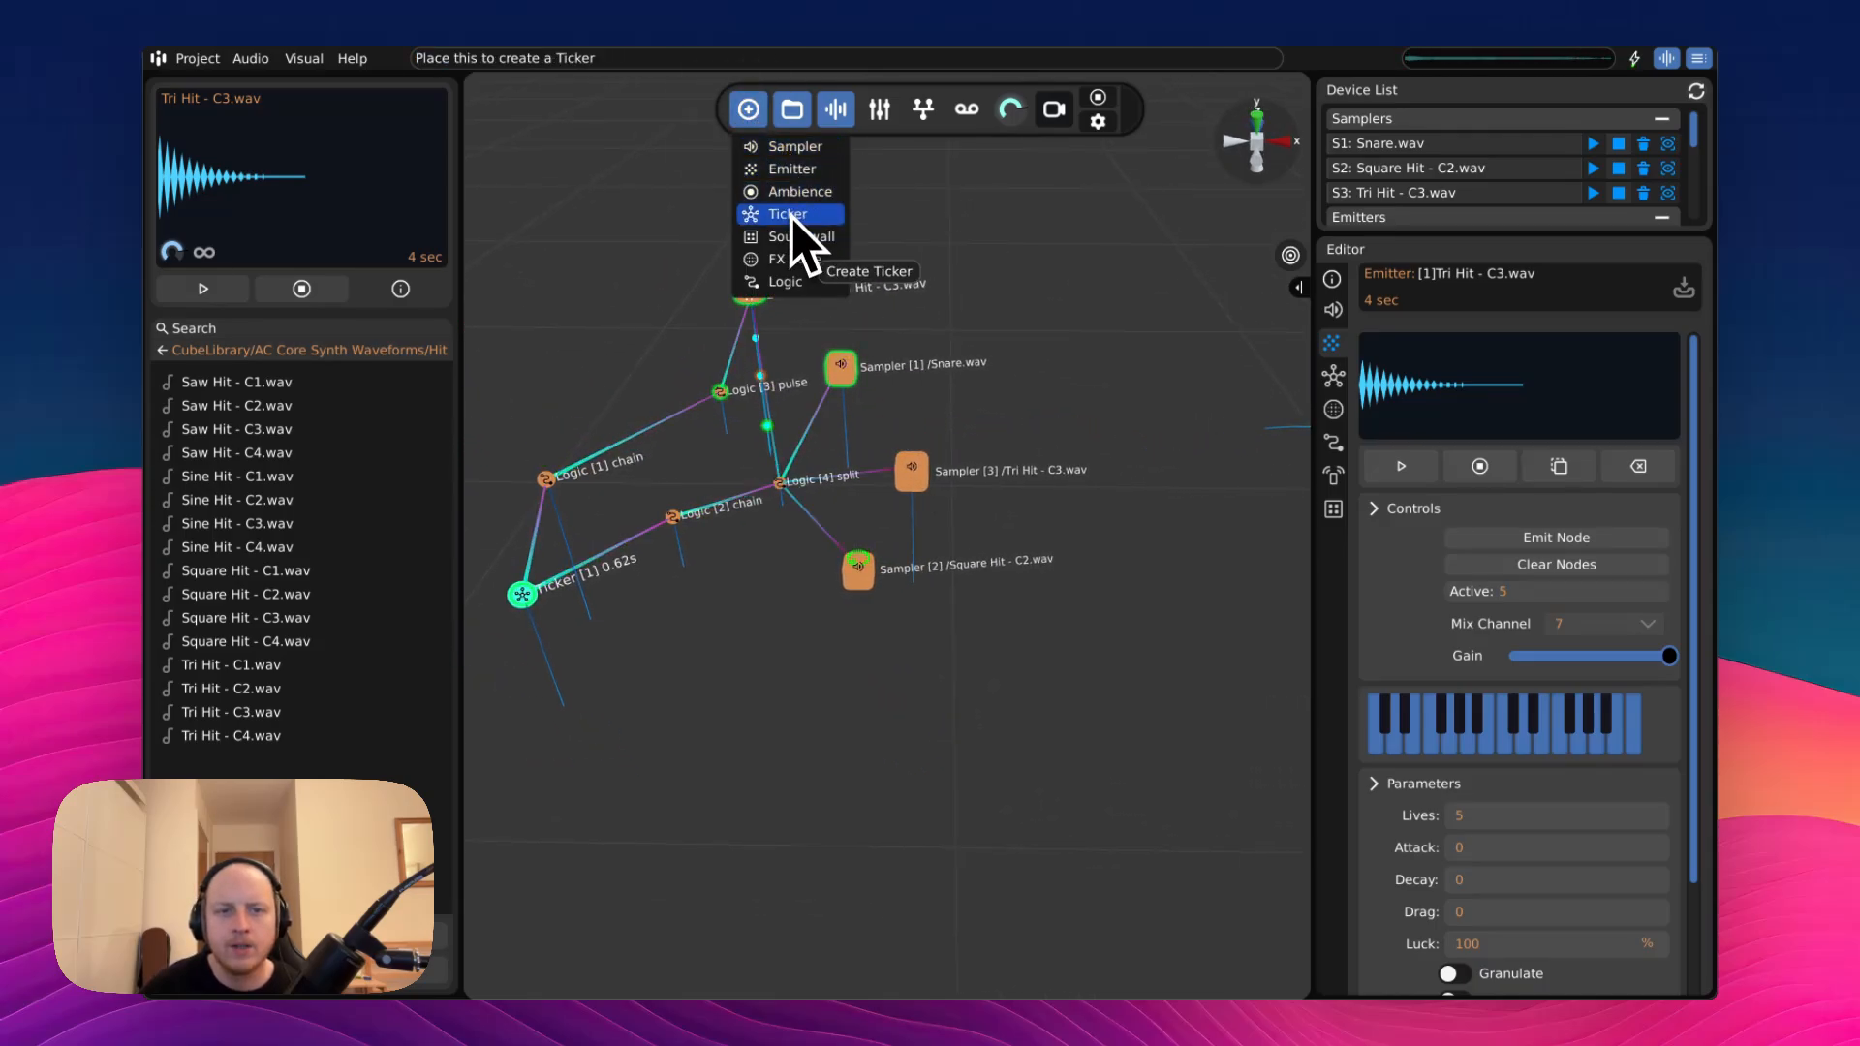
pyautogui.moveTo(1122, 610); pyautogui.dragTo(1114, 572)
pyautogui.moveTo(835, 596); pyautogui.dragTo(862, 533, button='middle')
pyautogui.scroll(2, 940, 521)
pyautogui.moveTo(941, 520); pyautogui.dragTo(950, 531, button='middle')
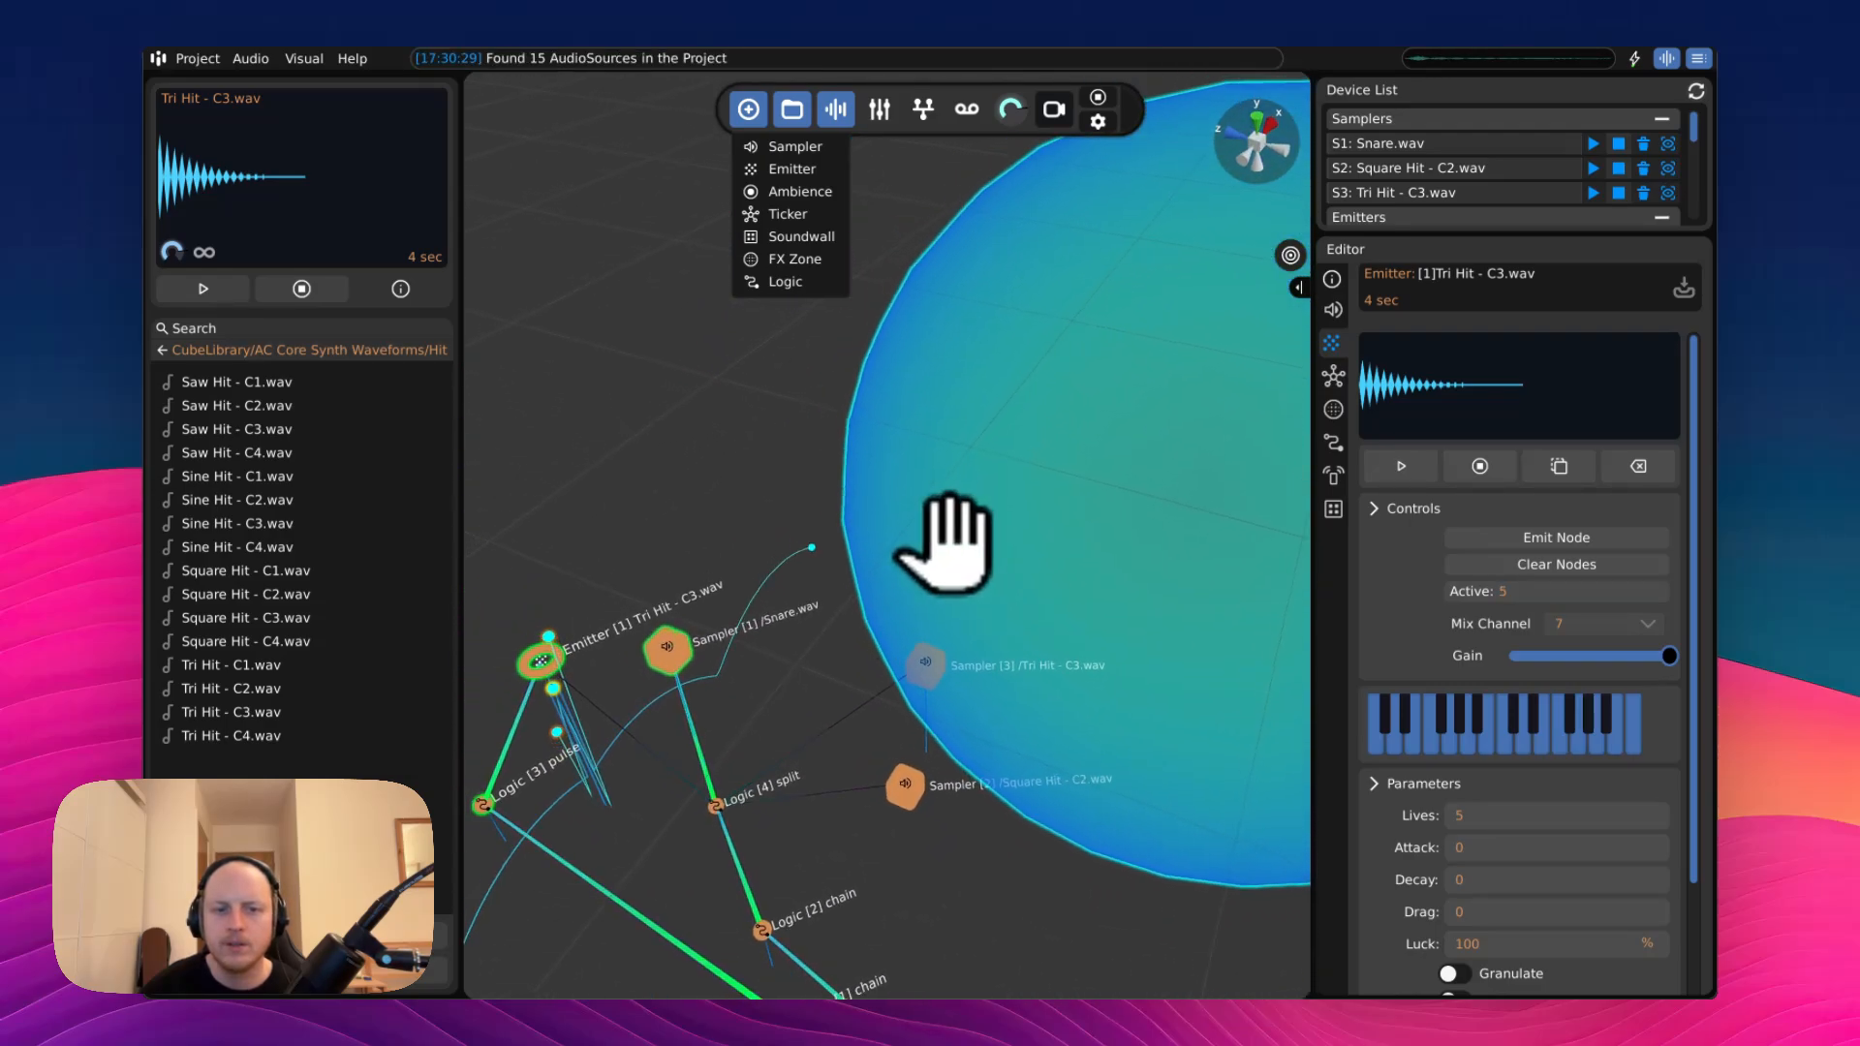
pyautogui.moveTo(872, 515); pyautogui.dragTo(932, 510, button='right')
pyautogui.scroll(-1, 733, 530)
pyautogui.moveTo(846, 673); pyautogui.dragTo(884, 515, button='middle')
# - Select the FX Zone and set its reverb preset to Stoneroom
pyautogui.click(995, 335)
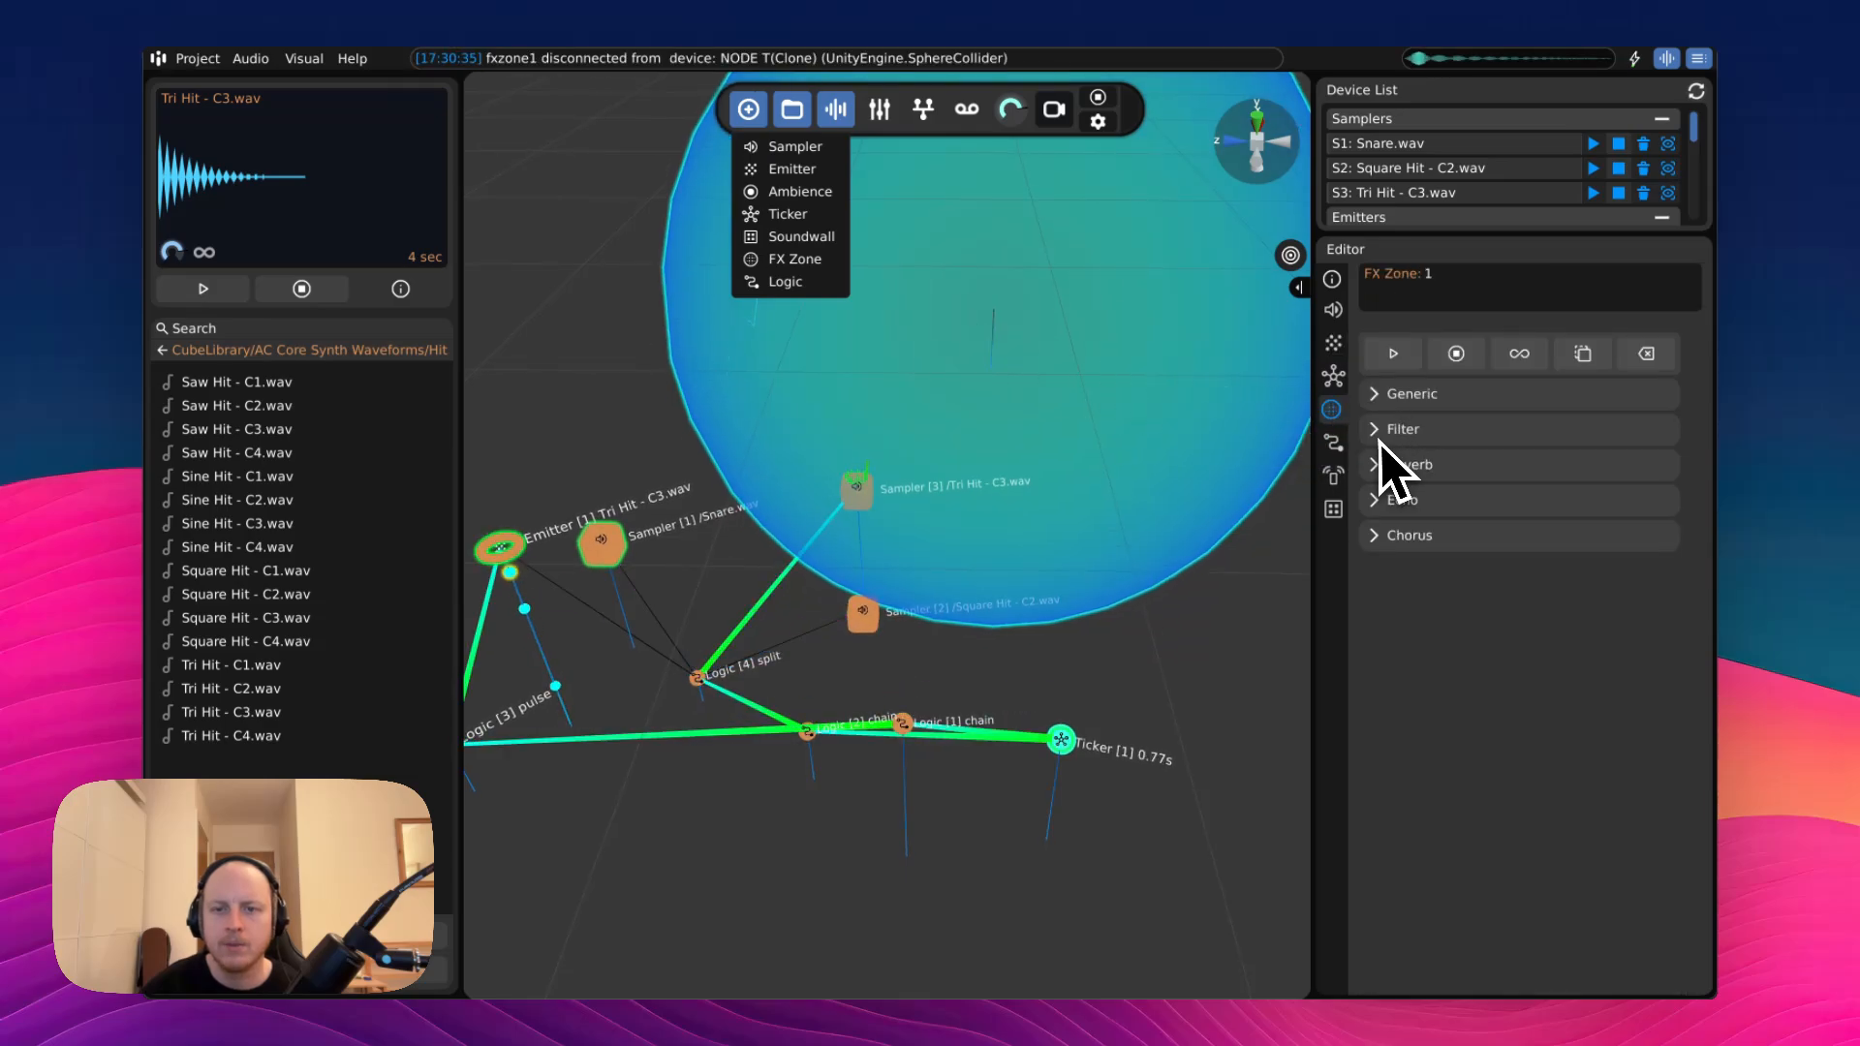
pyautogui.click(748, 111)
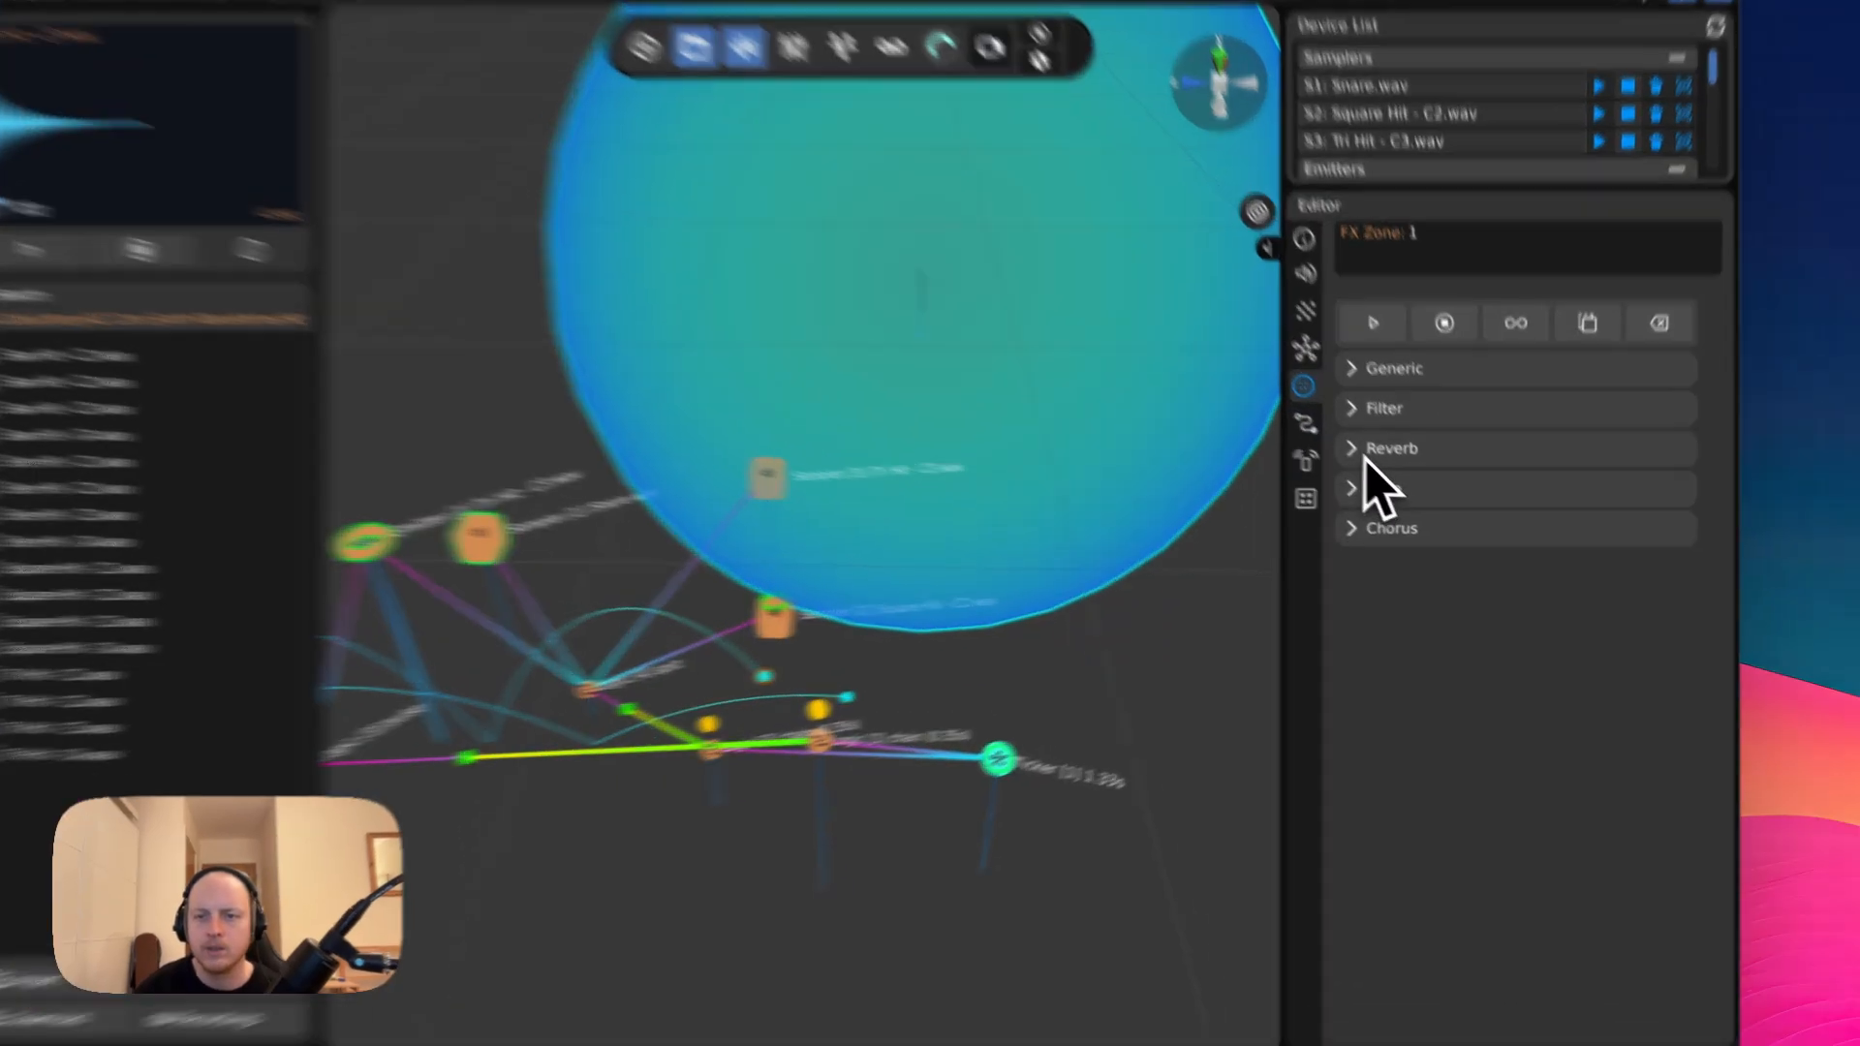
pyautogui.click(1381, 469)
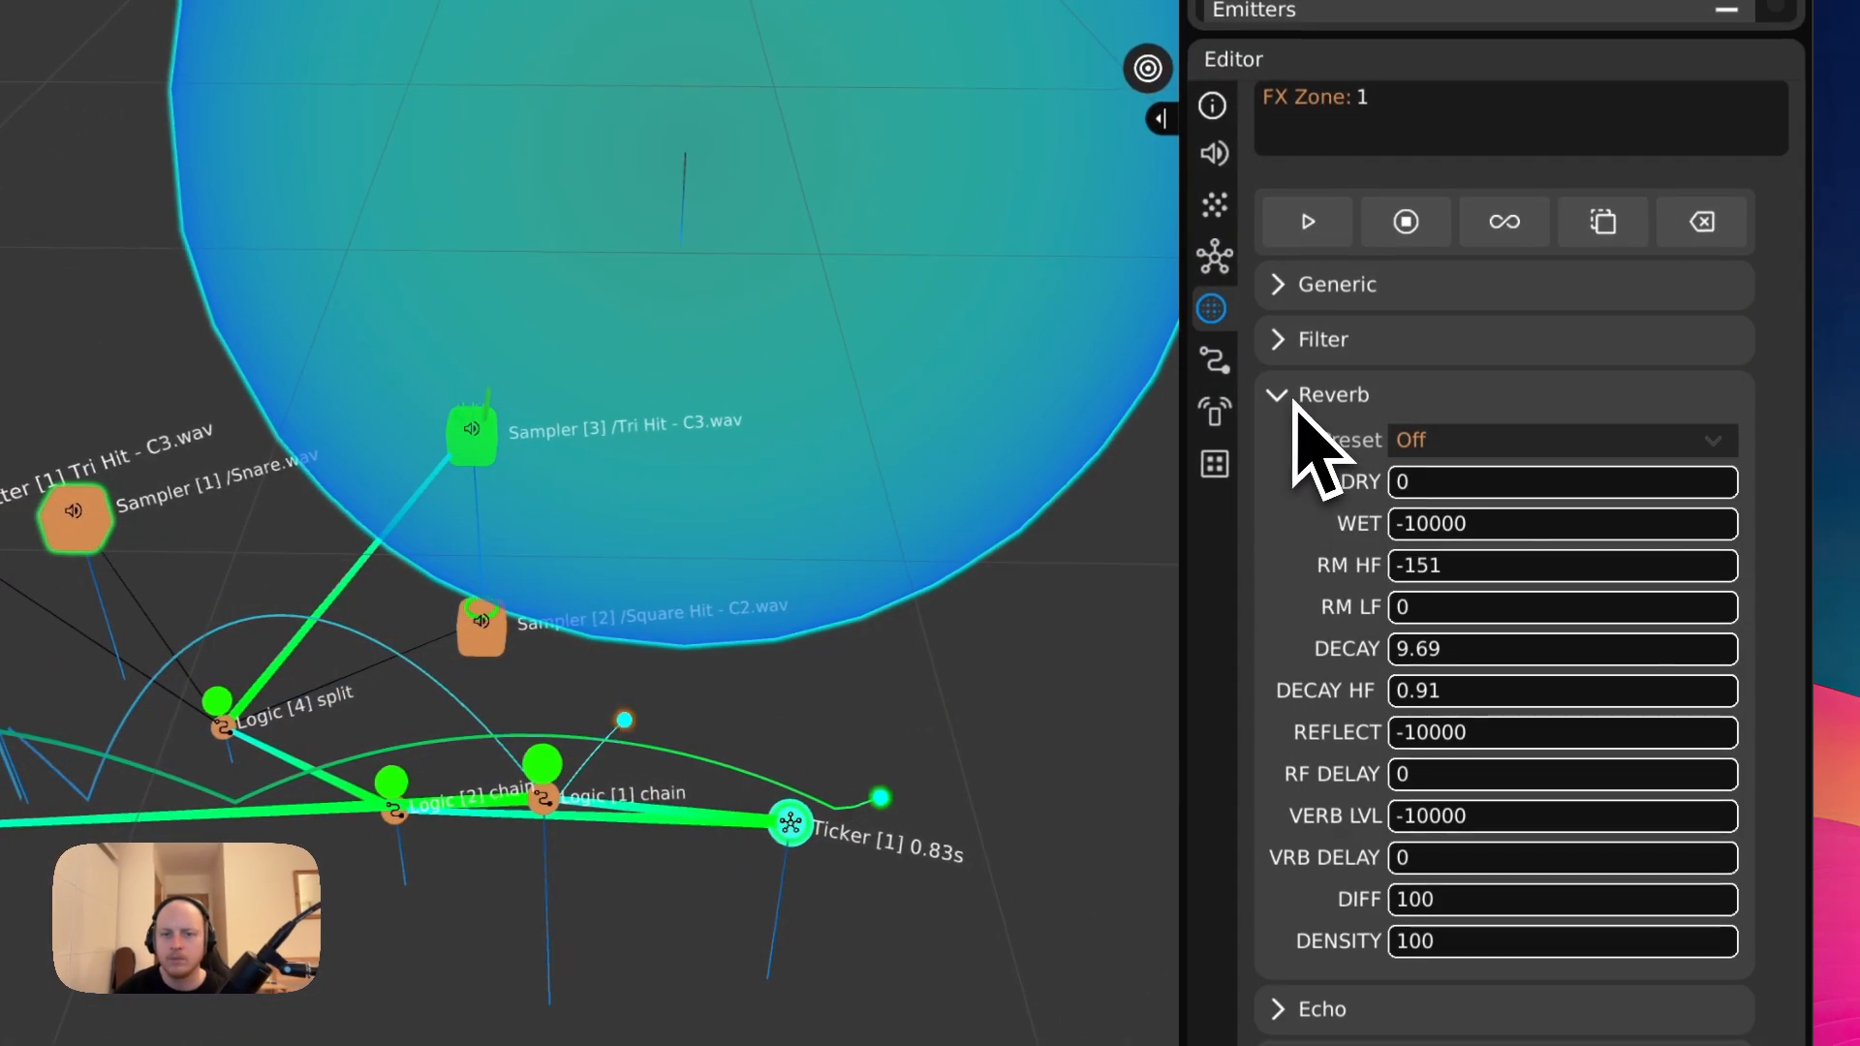
pyautogui.click(1492, 440)
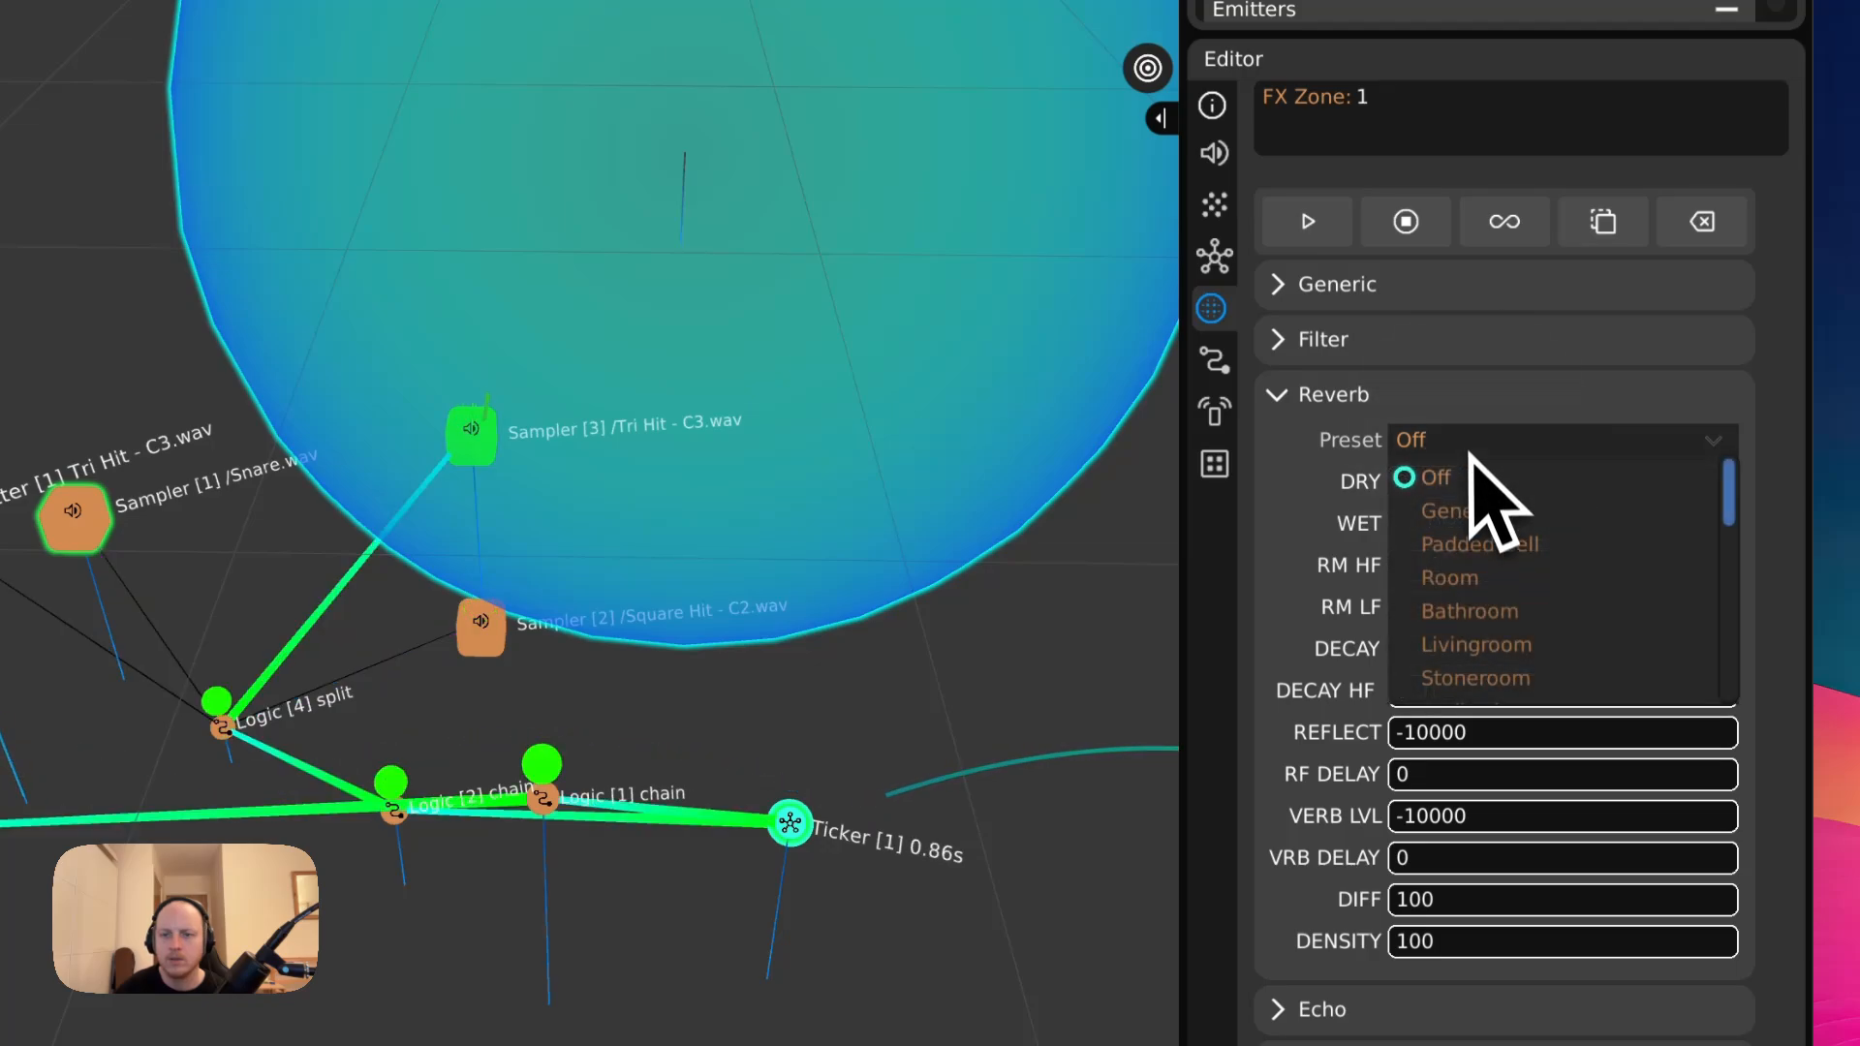
pyautogui.click(1475, 678)
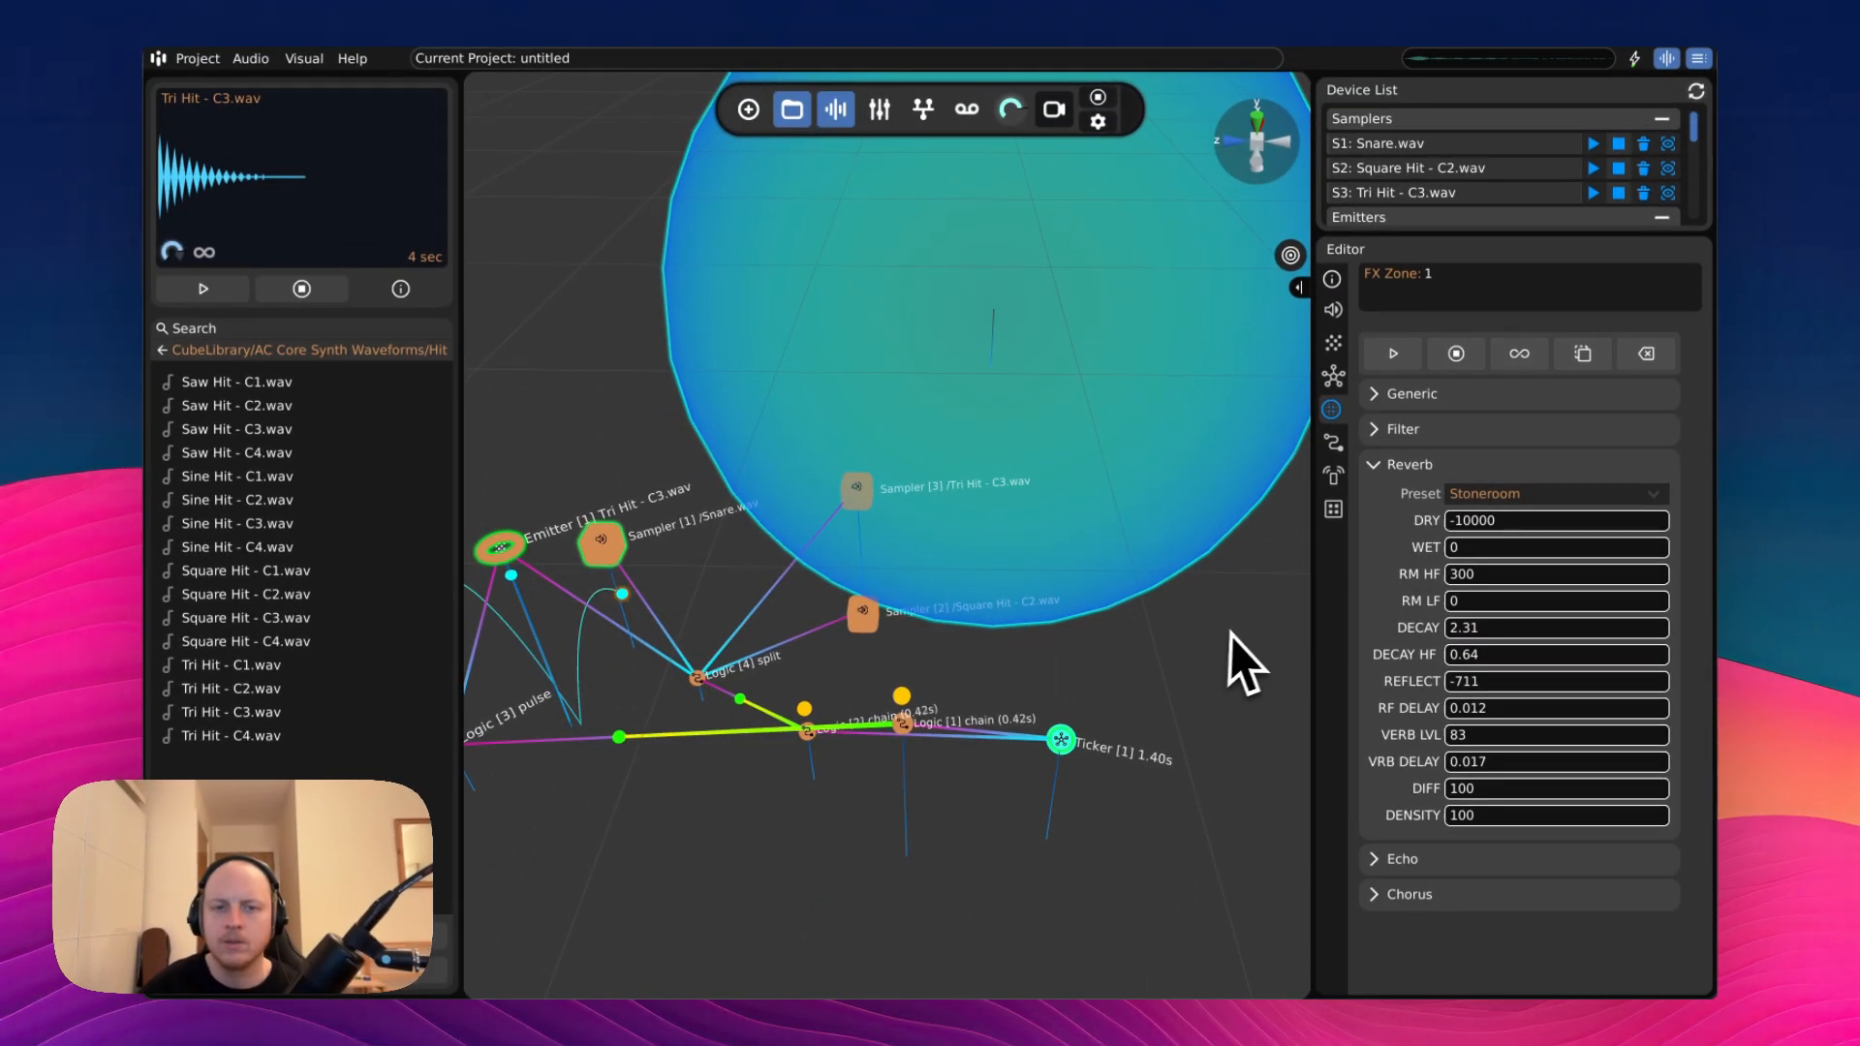
# - Set the FX Zone's echo wet level to 1
pyautogui.moveTo(1135, 567); pyautogui.dragTo(1257, 441, button='right')
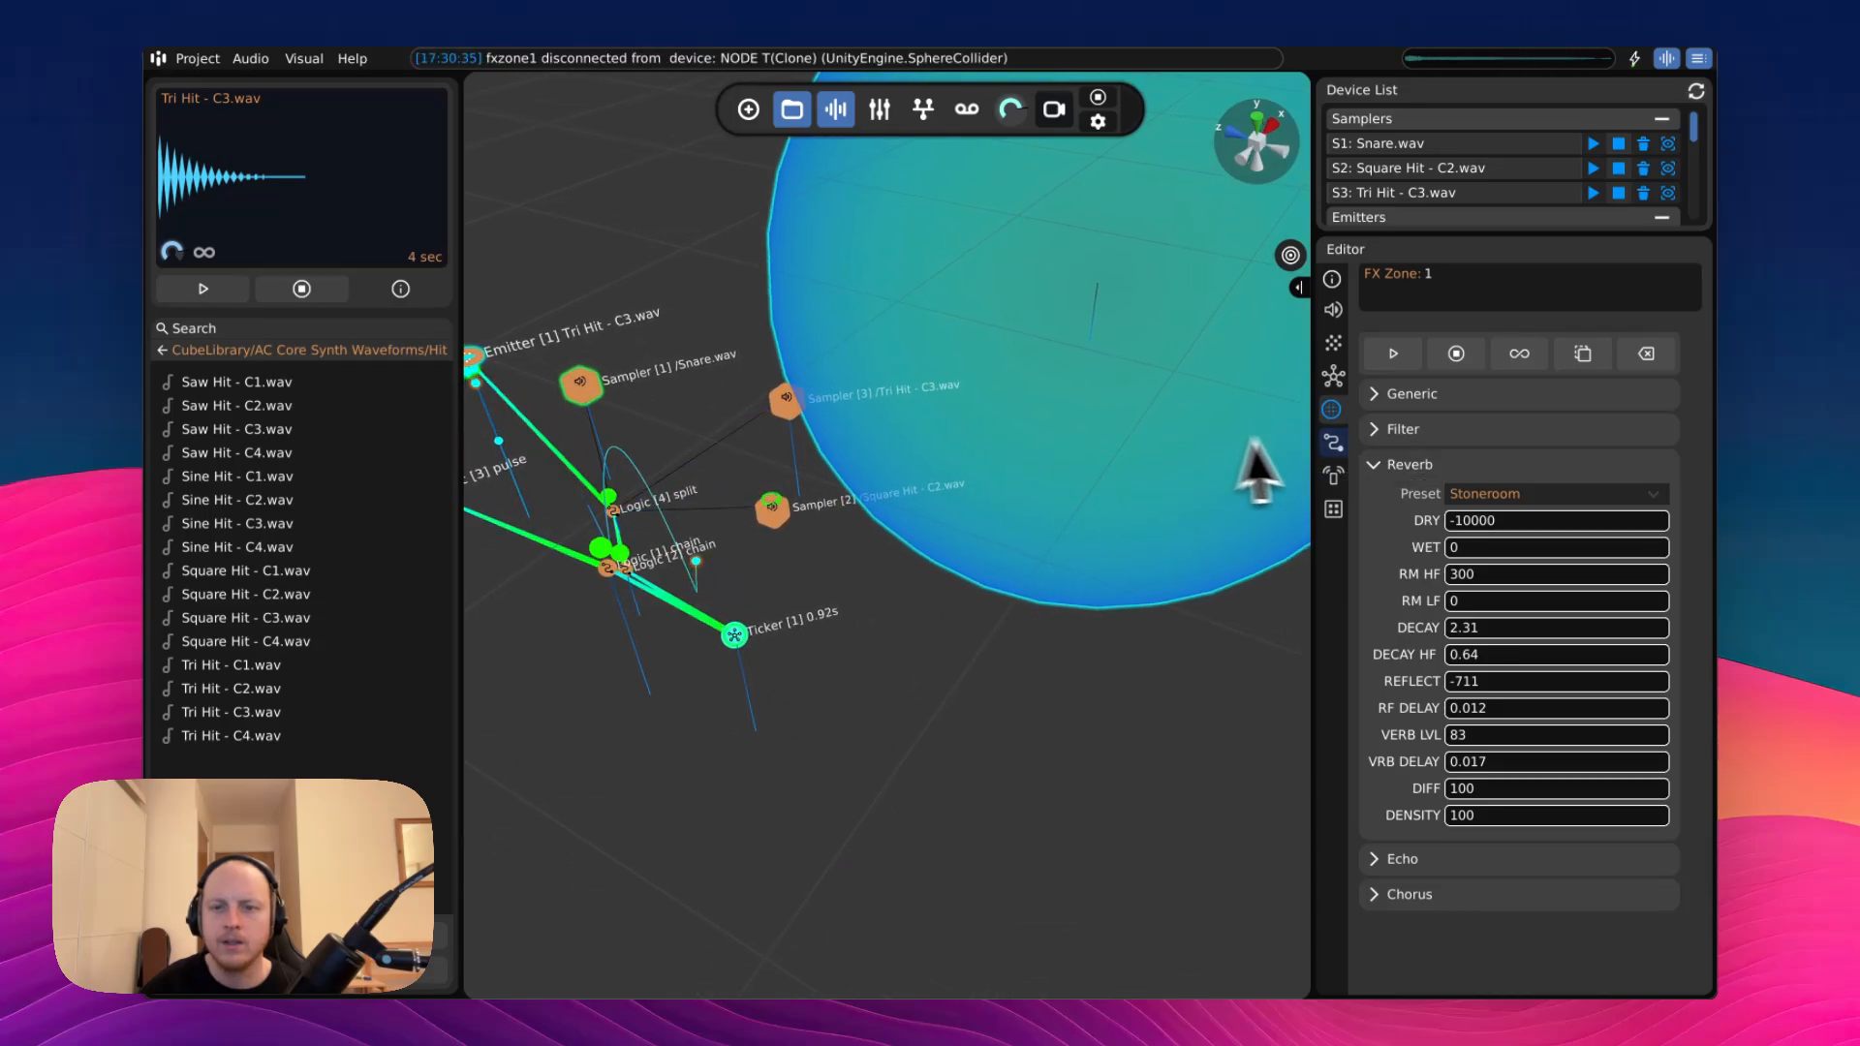
pyautogui.click(1381, 463)
pyautogui.click(1380, 500)
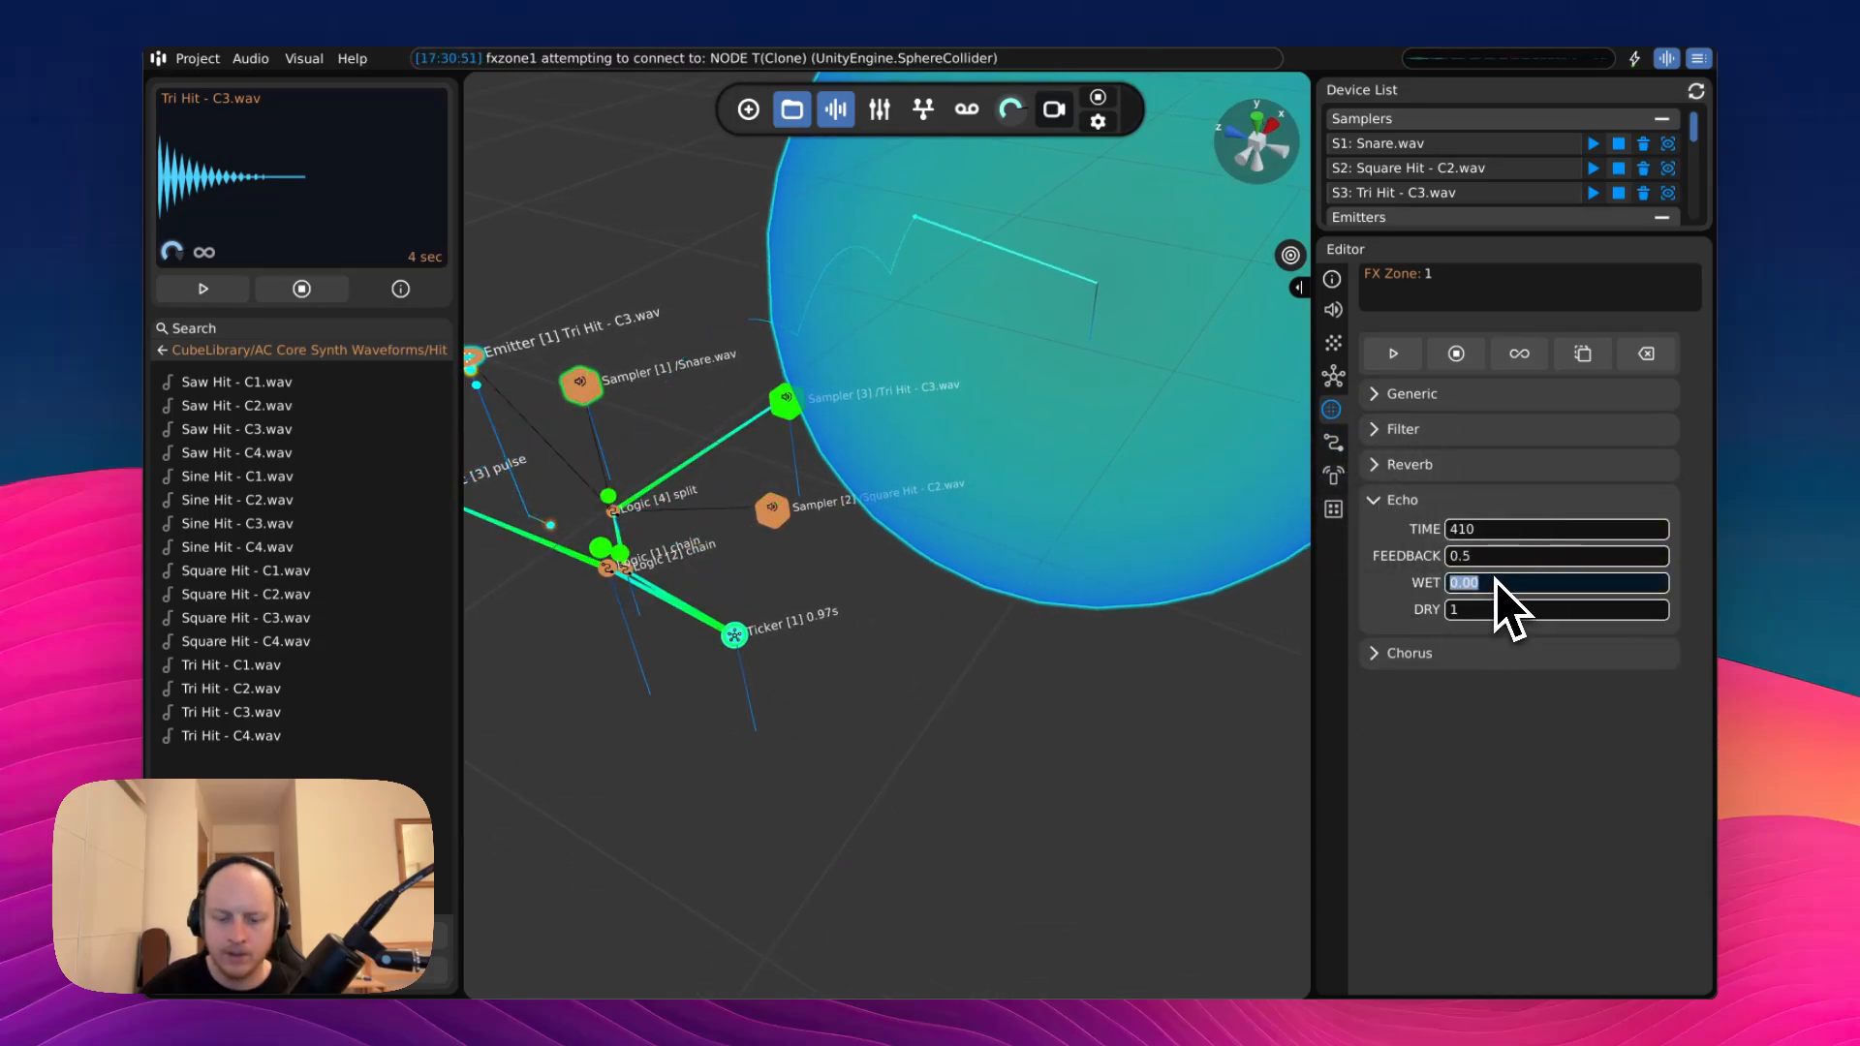
pyautogui.moveTo(1105, 646); pyautogui.dragTo(998, 658, button='right')
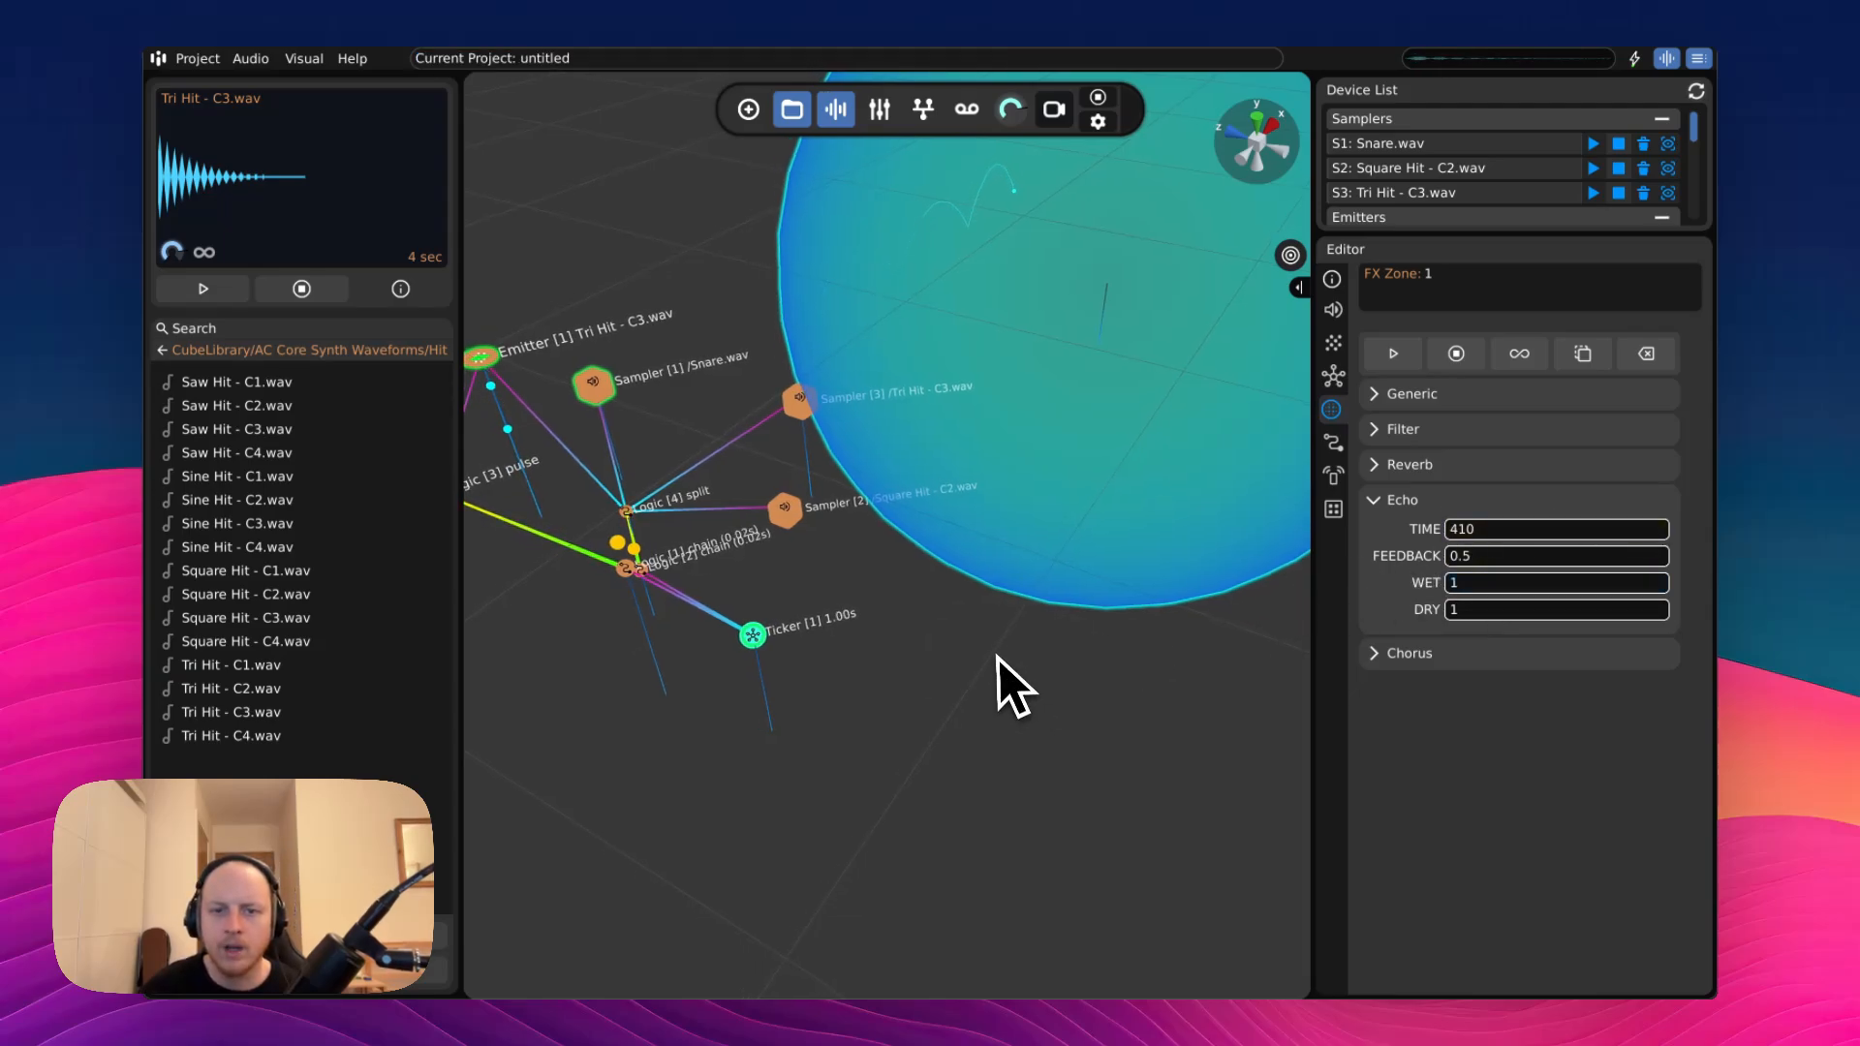
# - Move the FX Zone over the samplers, emitter and logic boxes to hear them through its reverb and echo
pyautogui.moveTo(1127, 439); pyautogui.dragTo(856, 319)
pyautogui.moveTo(905, 494); pyautogui.dragTo(930, 519, button='right')
pyautogui.moveTo(929, 519); pyautogui.dragTo(822, 706, button='middle')
pyautogui.moveTo(823, 706); pyautogui.dragTo(893, 527, button='right')
pyautogui.moveTo(1134, 815); pyautogui.dragTo(625, 395, button='right')
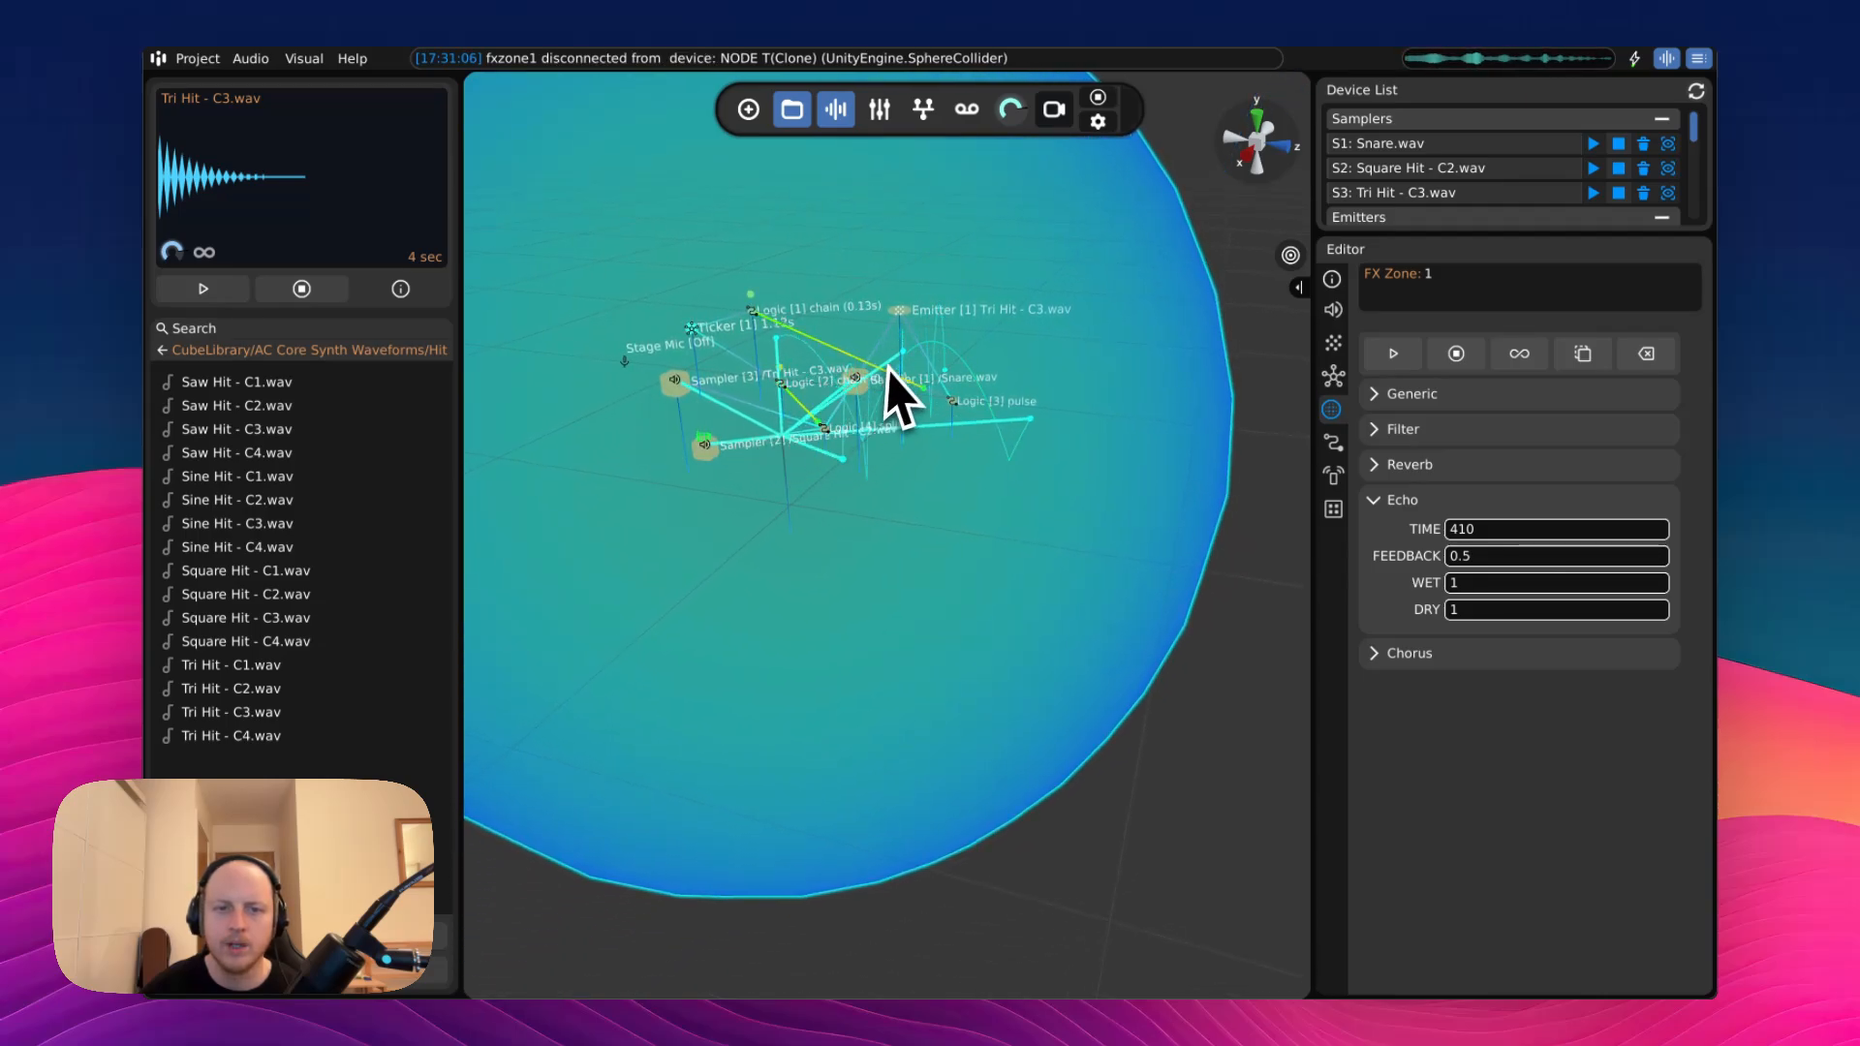
pyautogui.moveTo(889, 370); pyautogui.dragTo(928, 508, button='right')
pyautogui.moveTo(928, 507); pyautogui.dragTo(962, 576, button='middle')
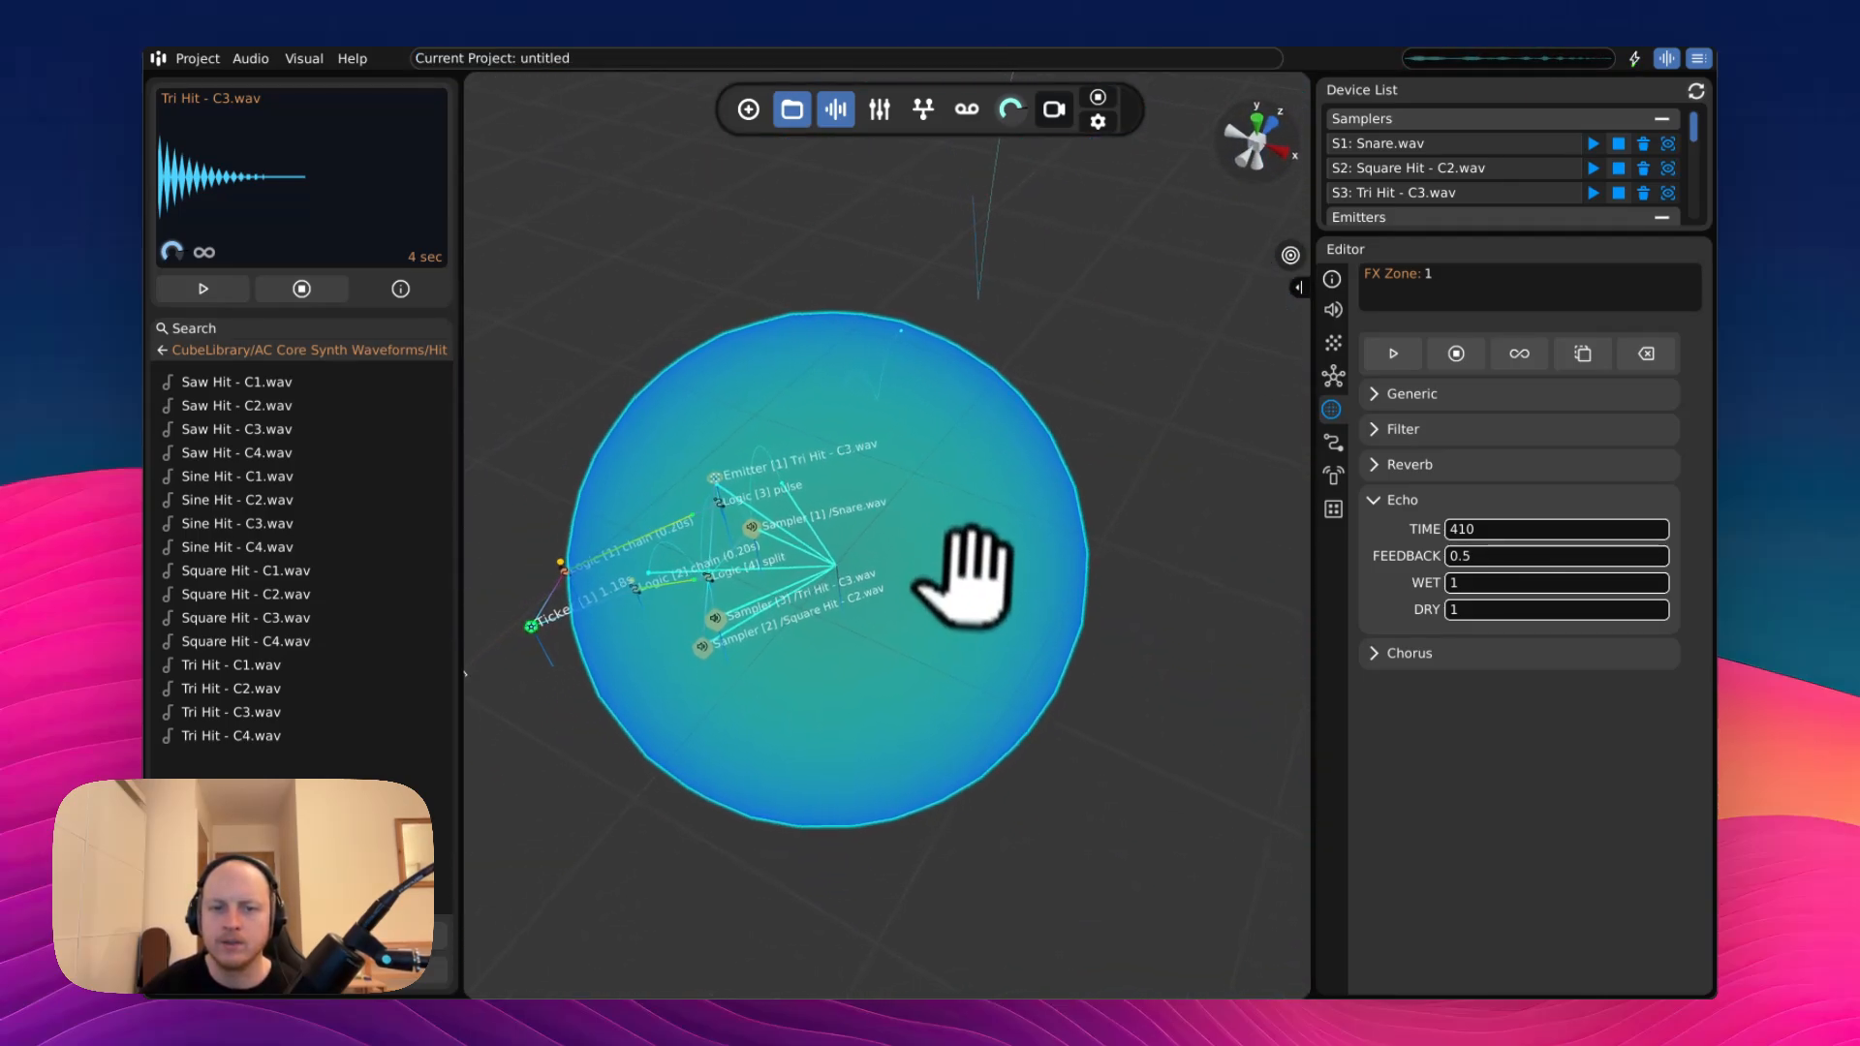
# - Move the FX Zone clear of the samplers, emitter and logic boxes
pyautogui.moveTo(726, 527); pyautogui.dragTo(1008, 659, button='middle')
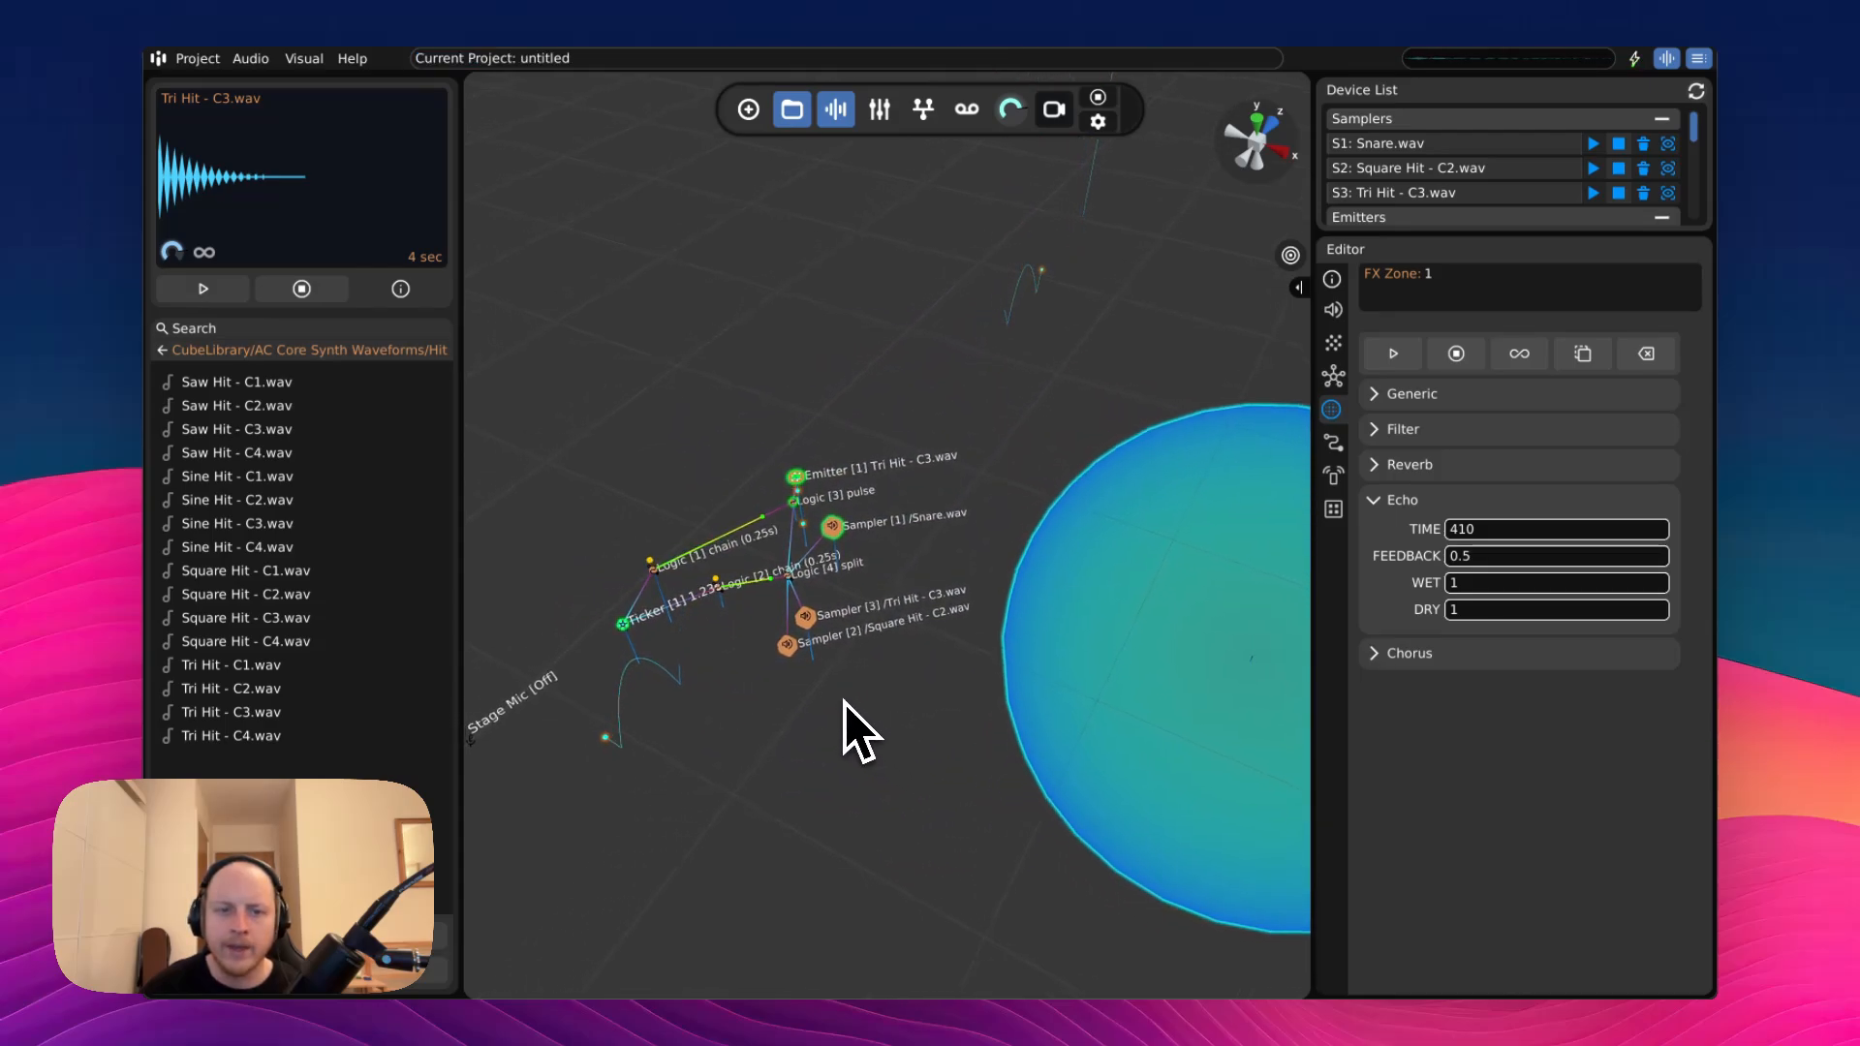
pyautogui.scroll(-4, 835, 652)
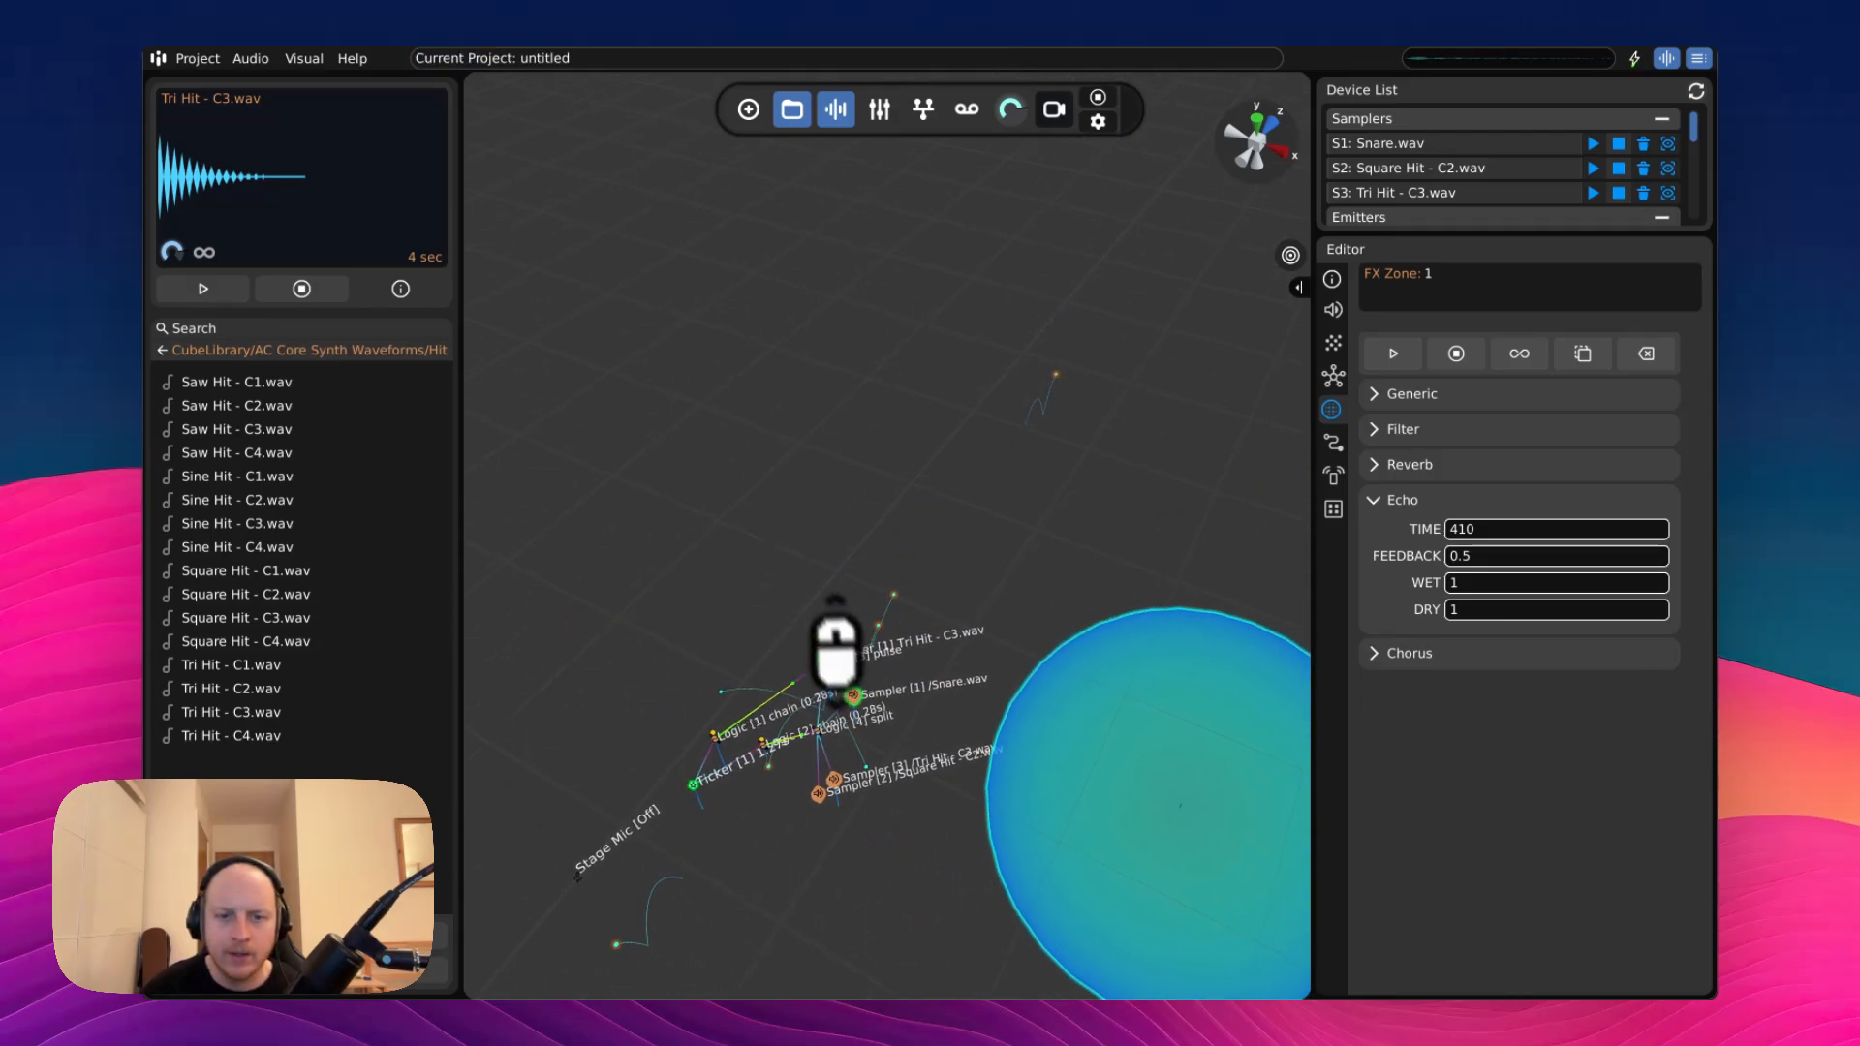
# - Select the split logic box and examine the ticker, logic, sampler and emitter network from several angles
pyautogui.moveTo(988, 460); pyautogui.dragTo(932, 511, button='middle')
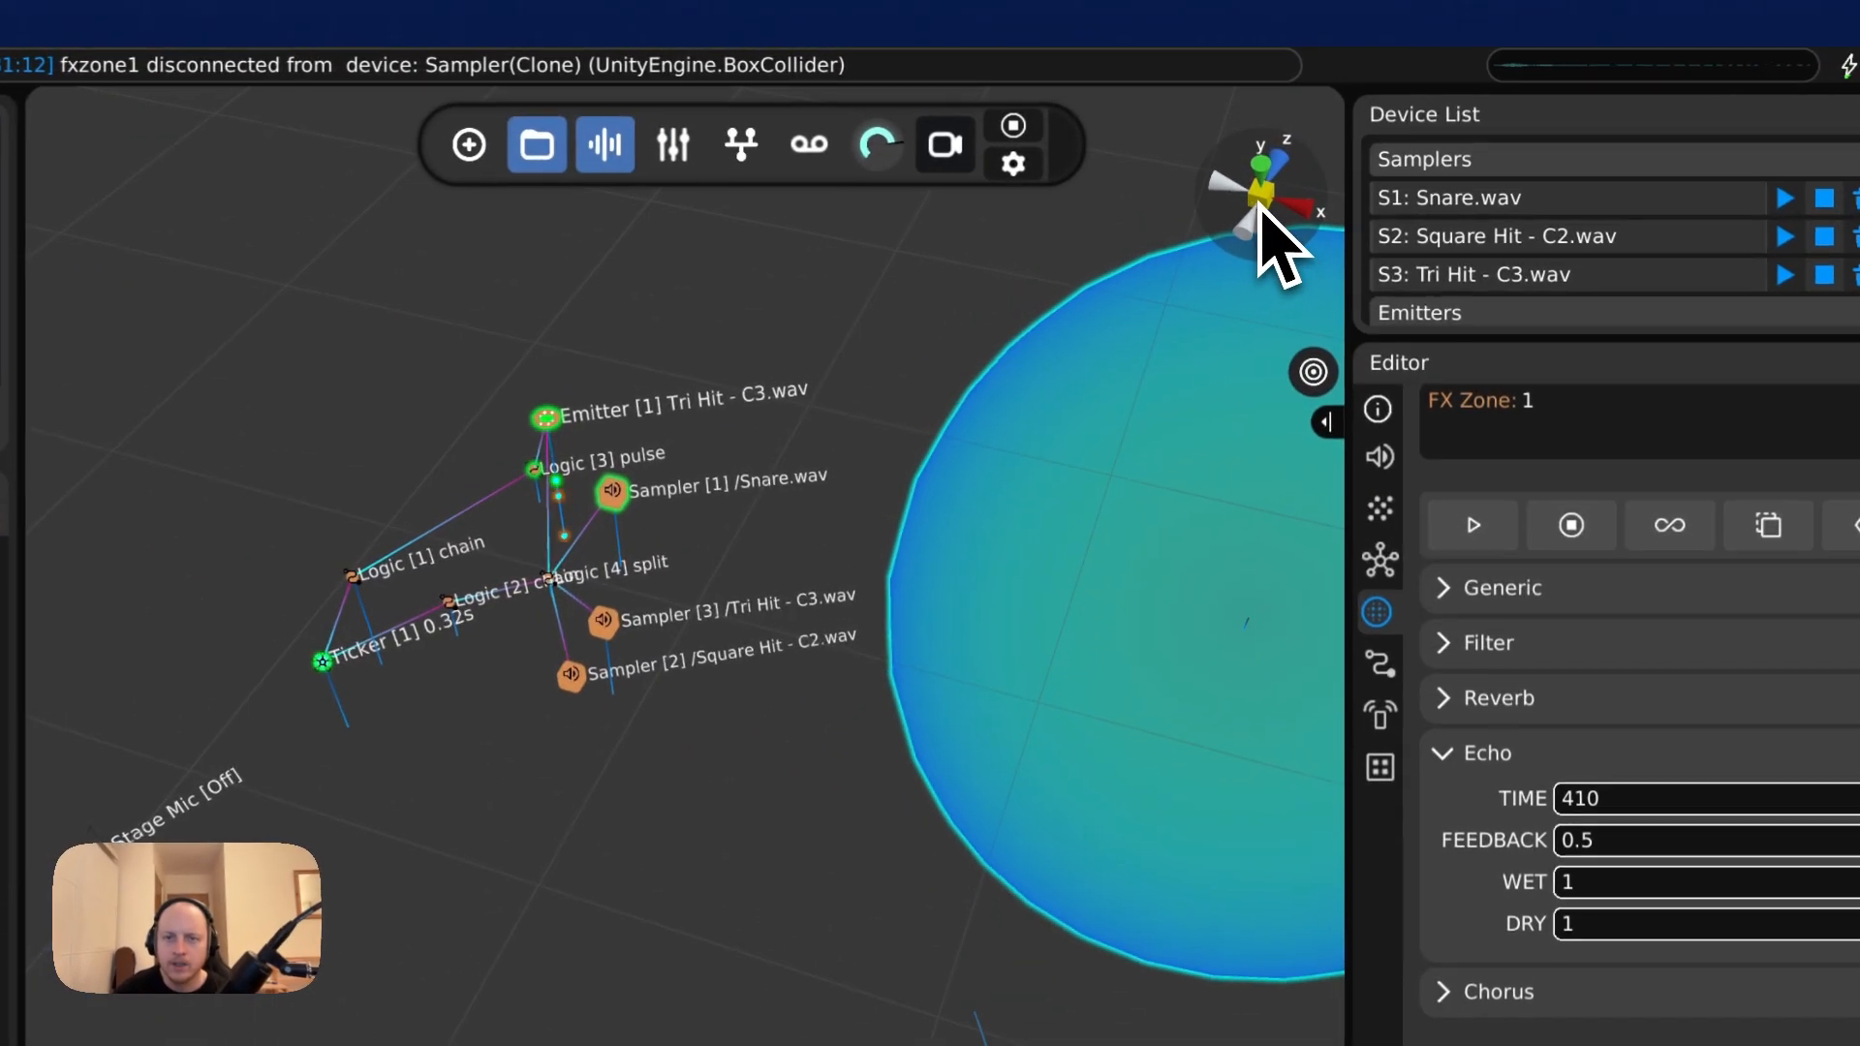
pyautogui.click(1255, 147)
pyautogui.scroll(3, 1260, 205)
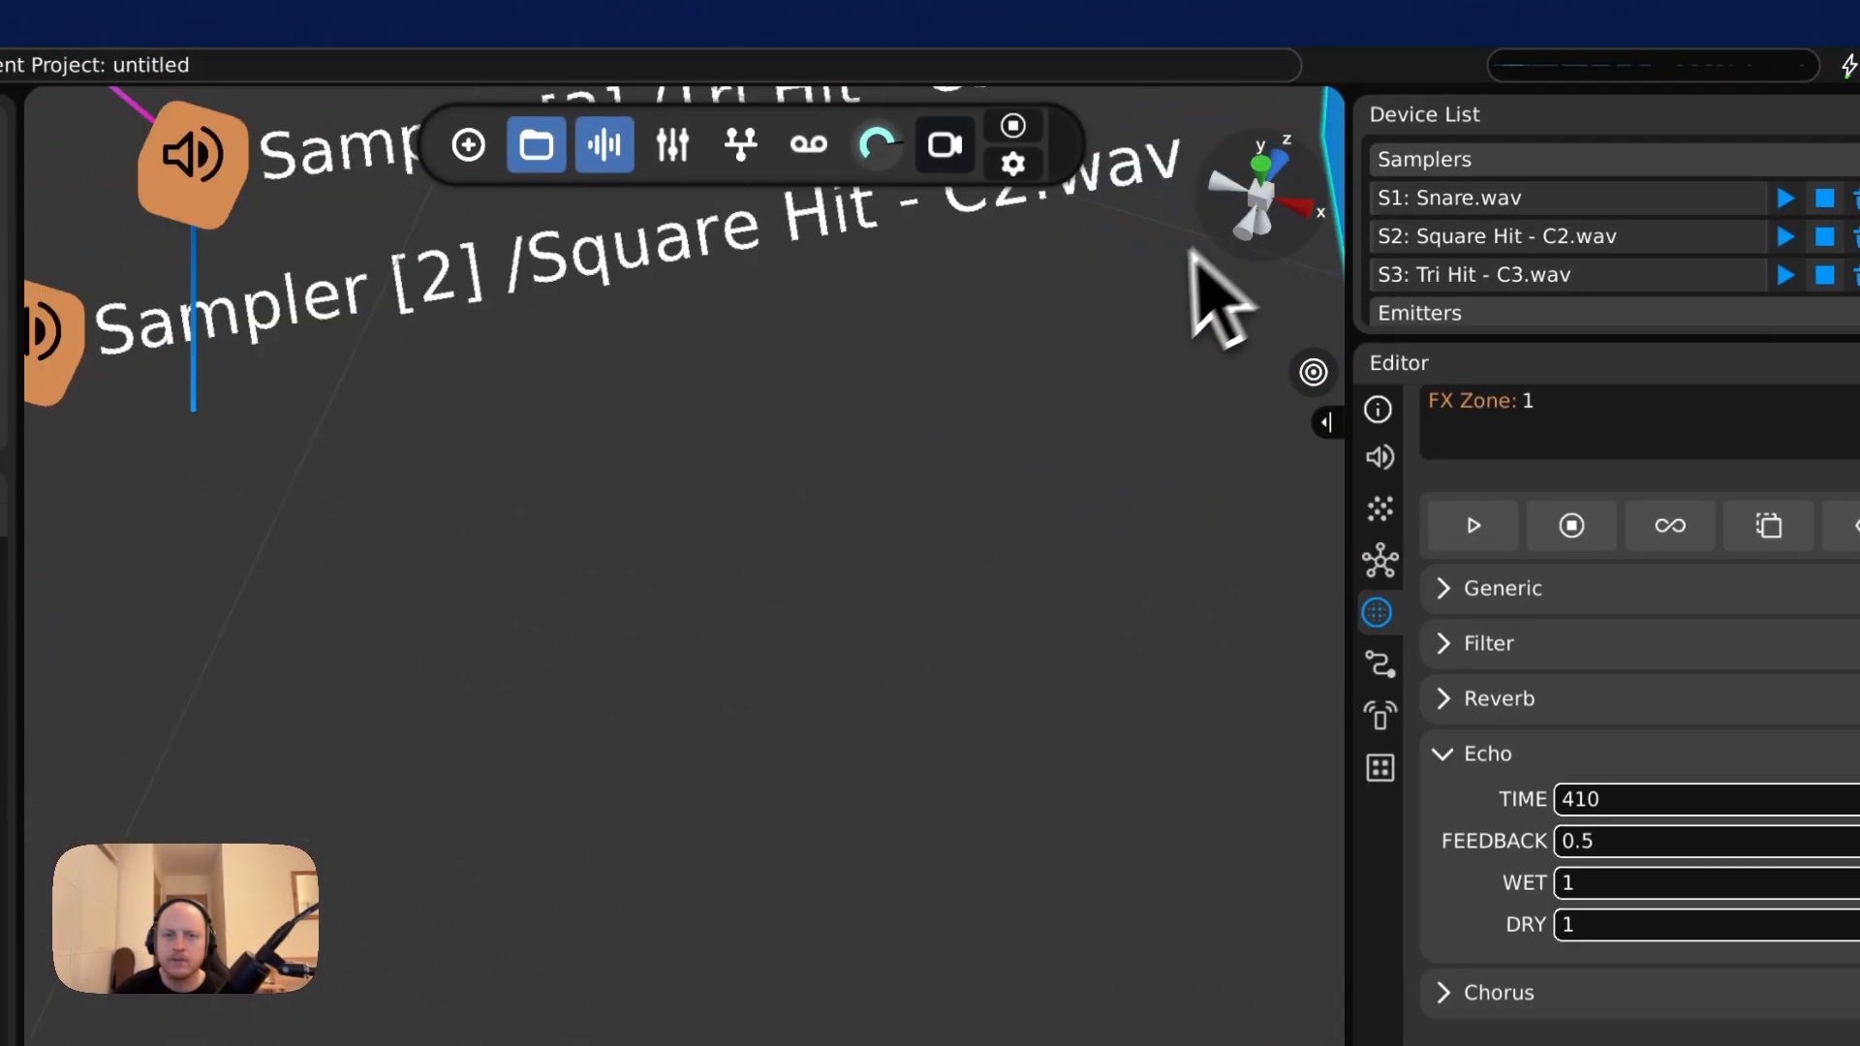
pyautogui.scroll(-5, 1195, 257)
pyautogui.scroll(2, 980, 448)
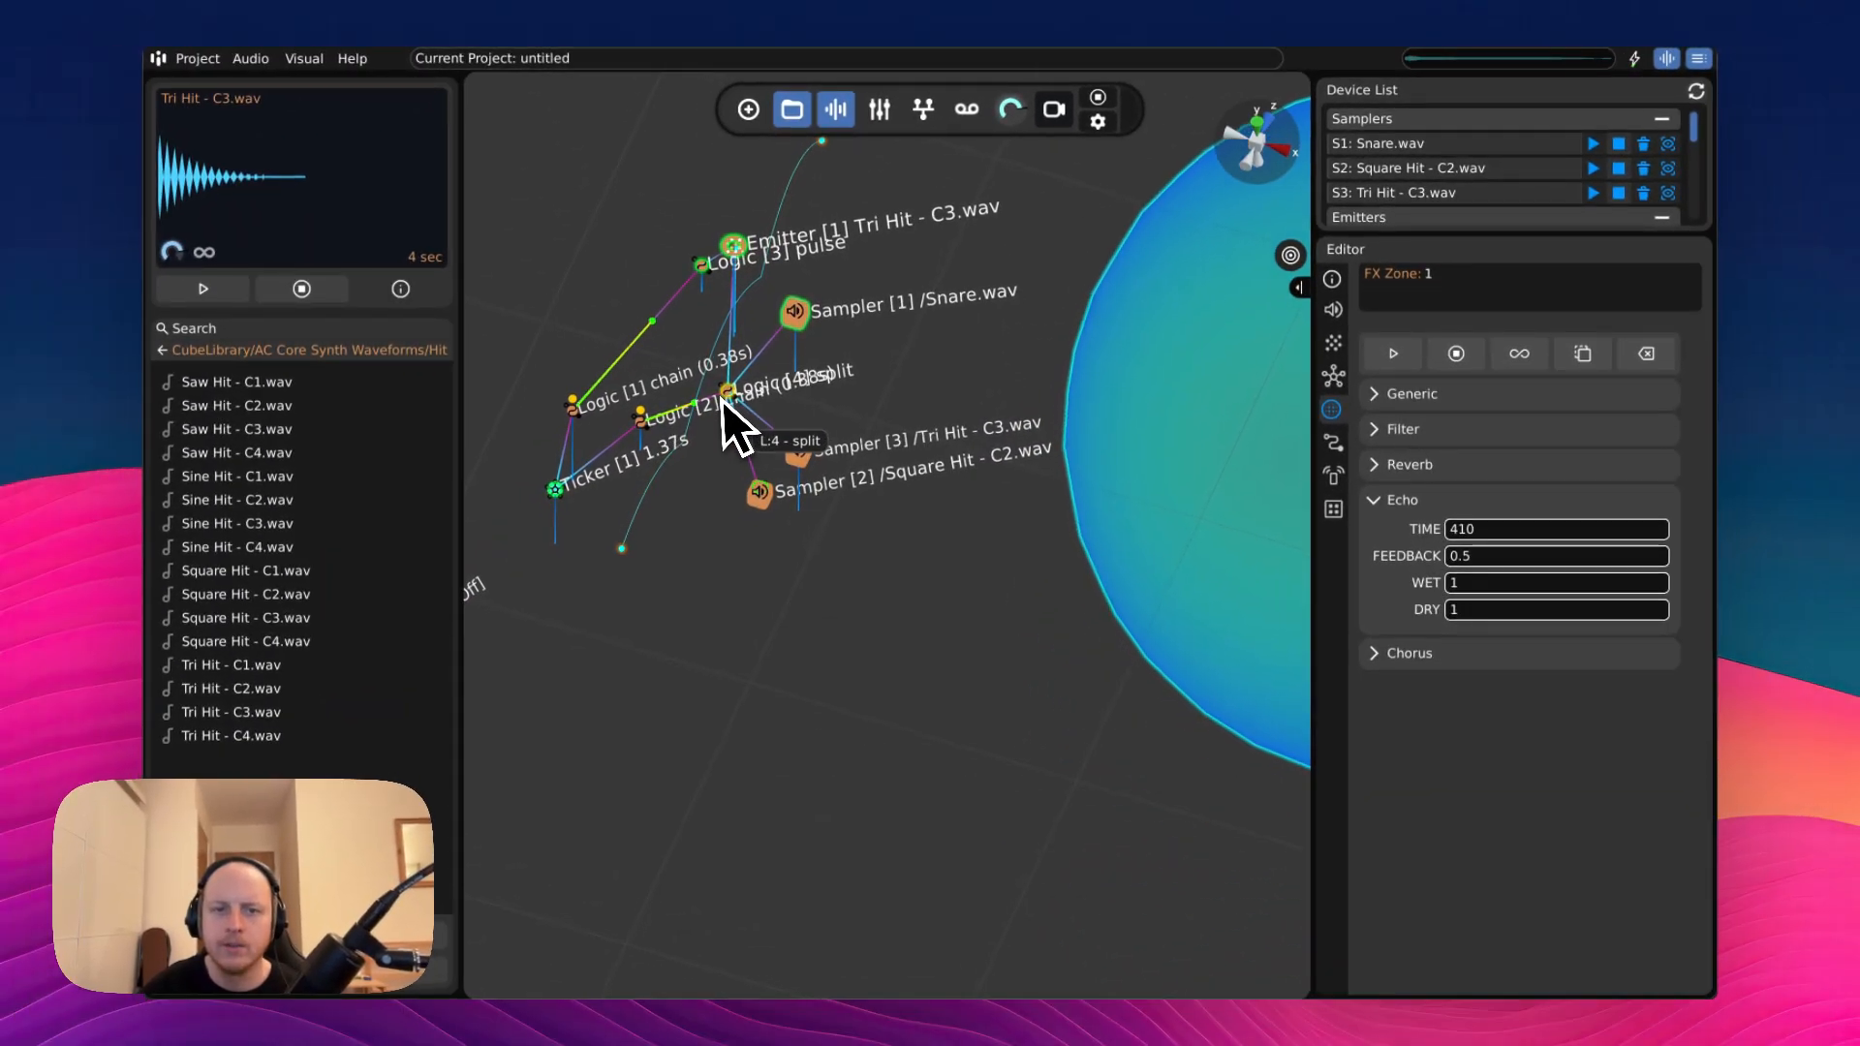
pyautogui.click(723, 398)
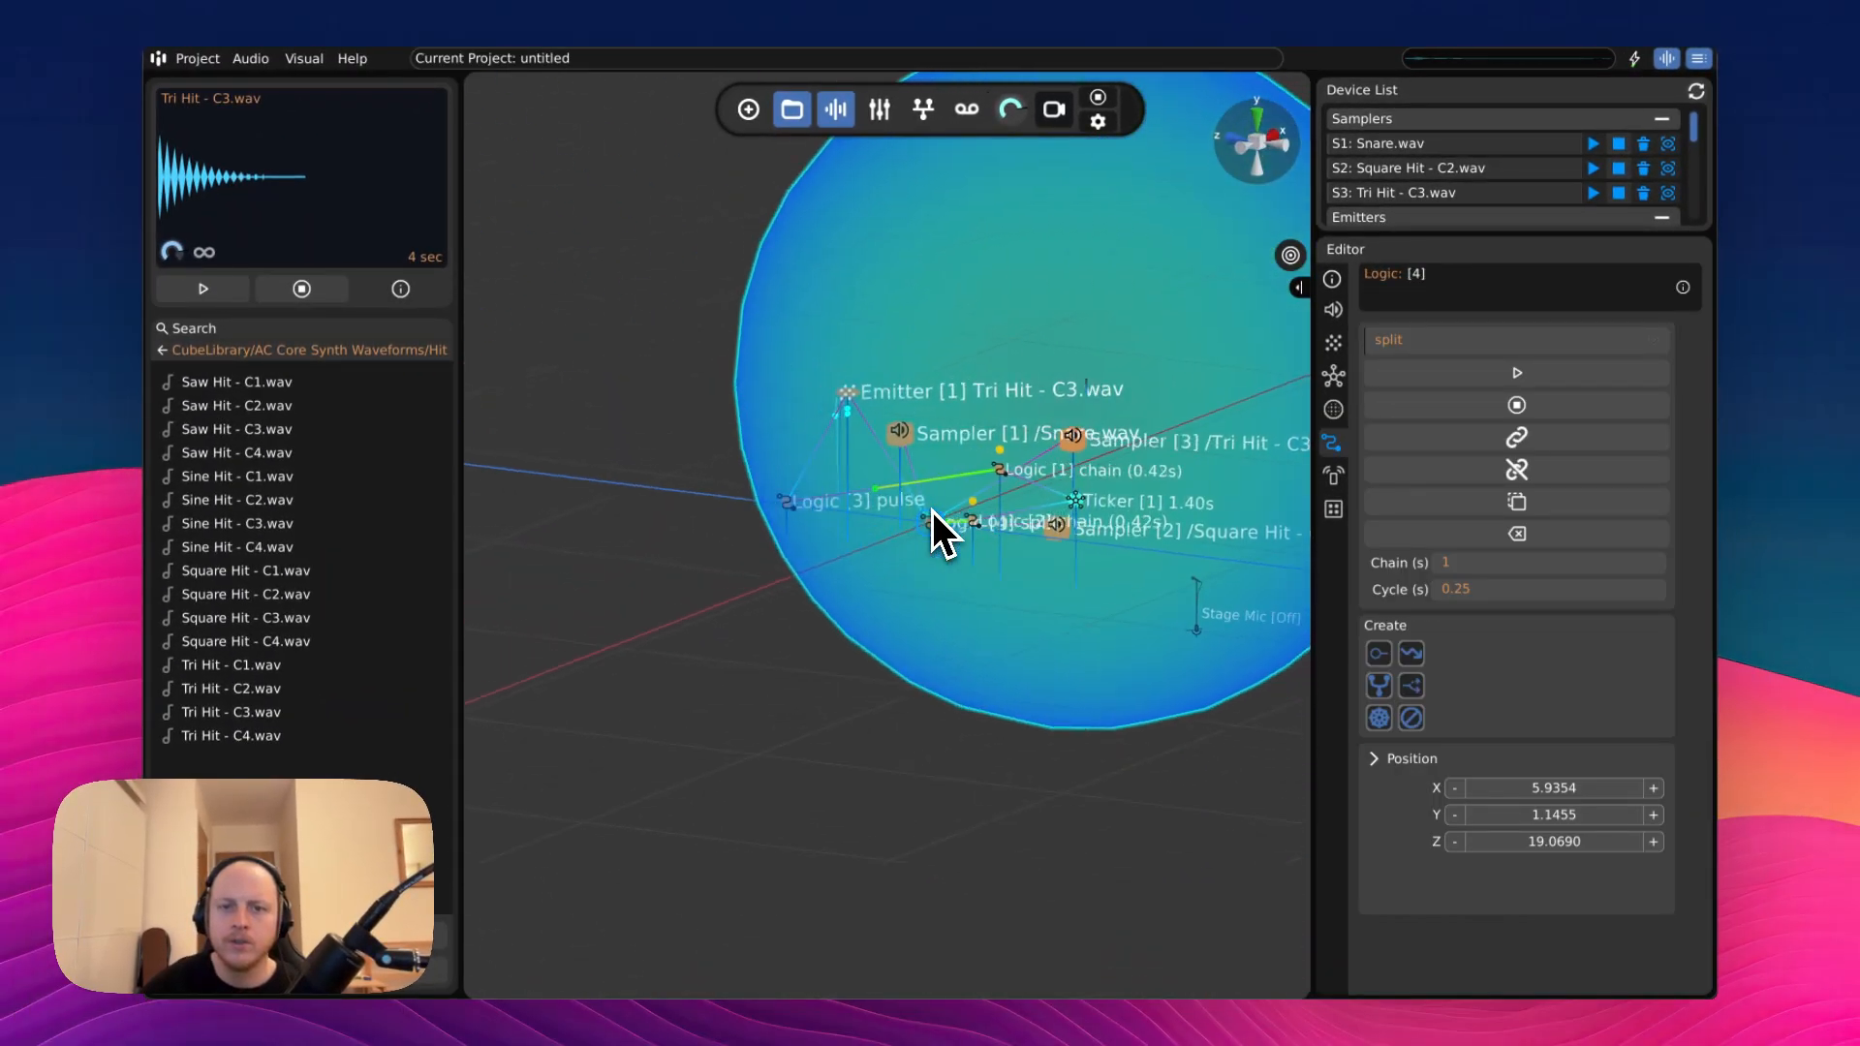
pyautogui.scroll(-5, 932, 510)
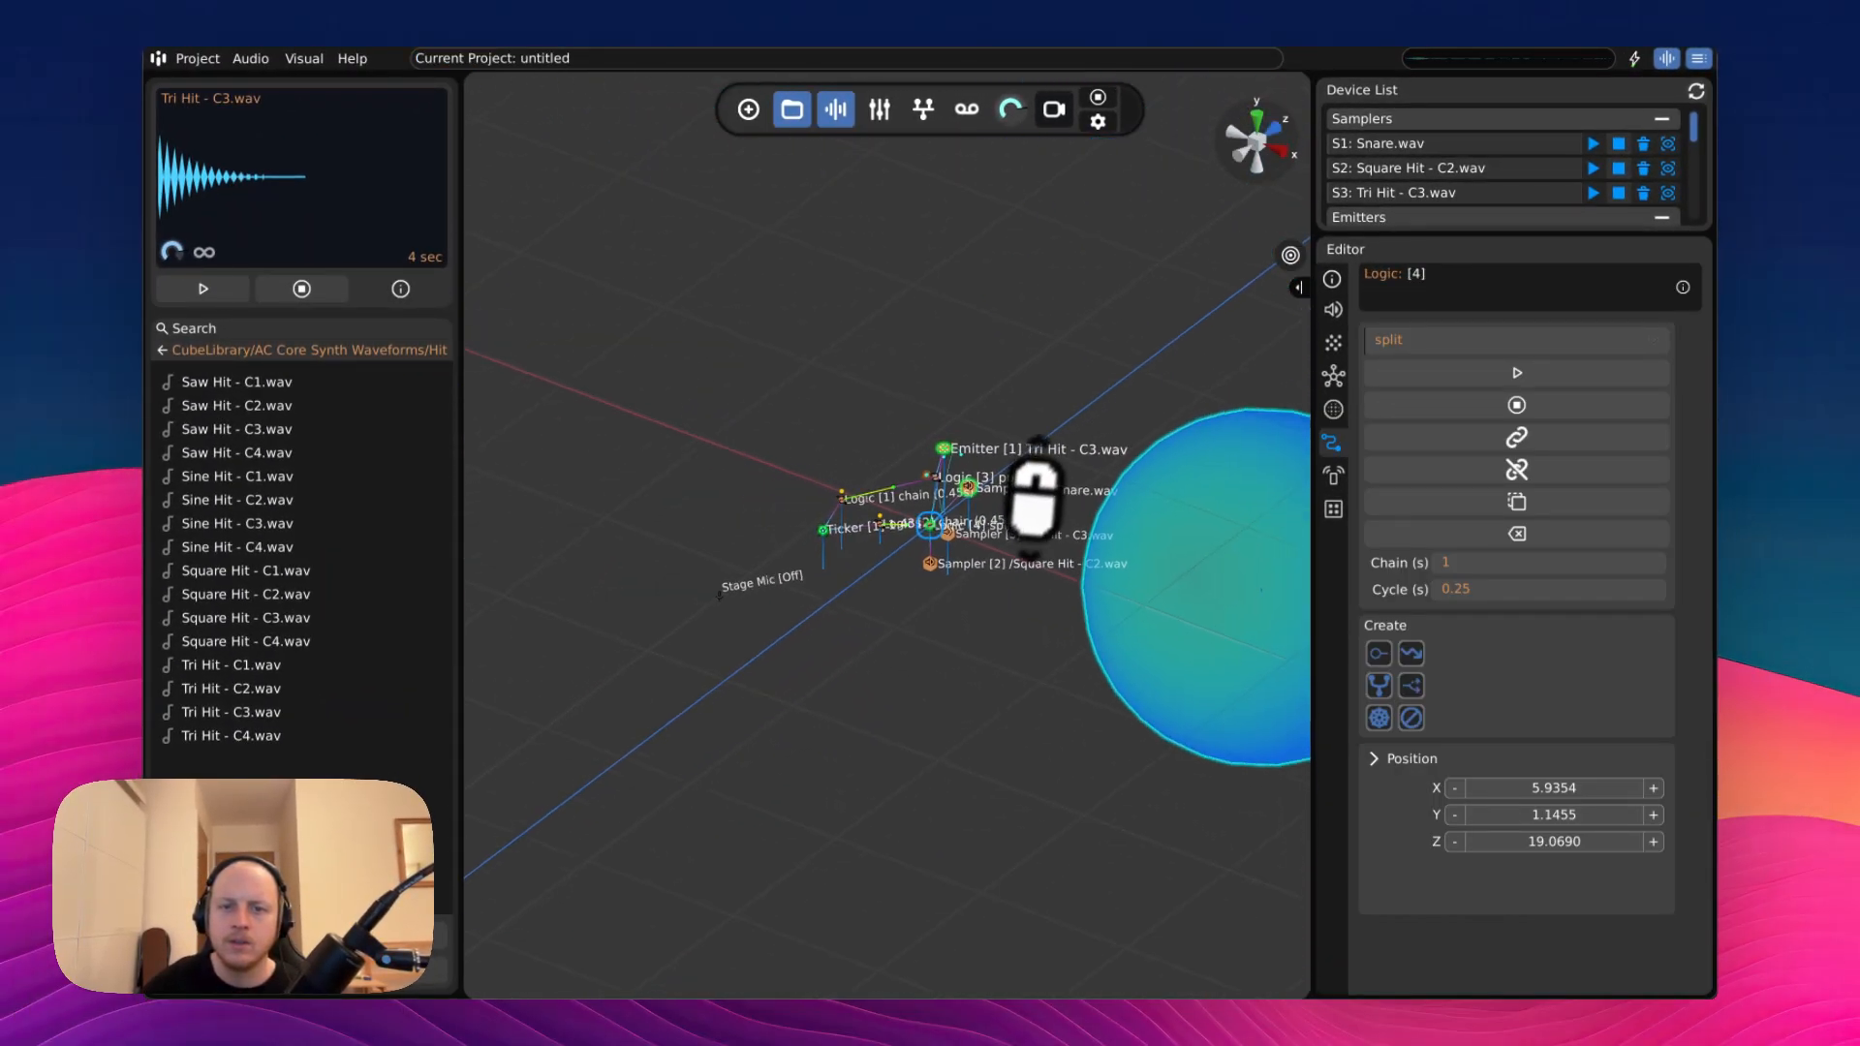
pyautogui.scroll(8, 1043, 528)
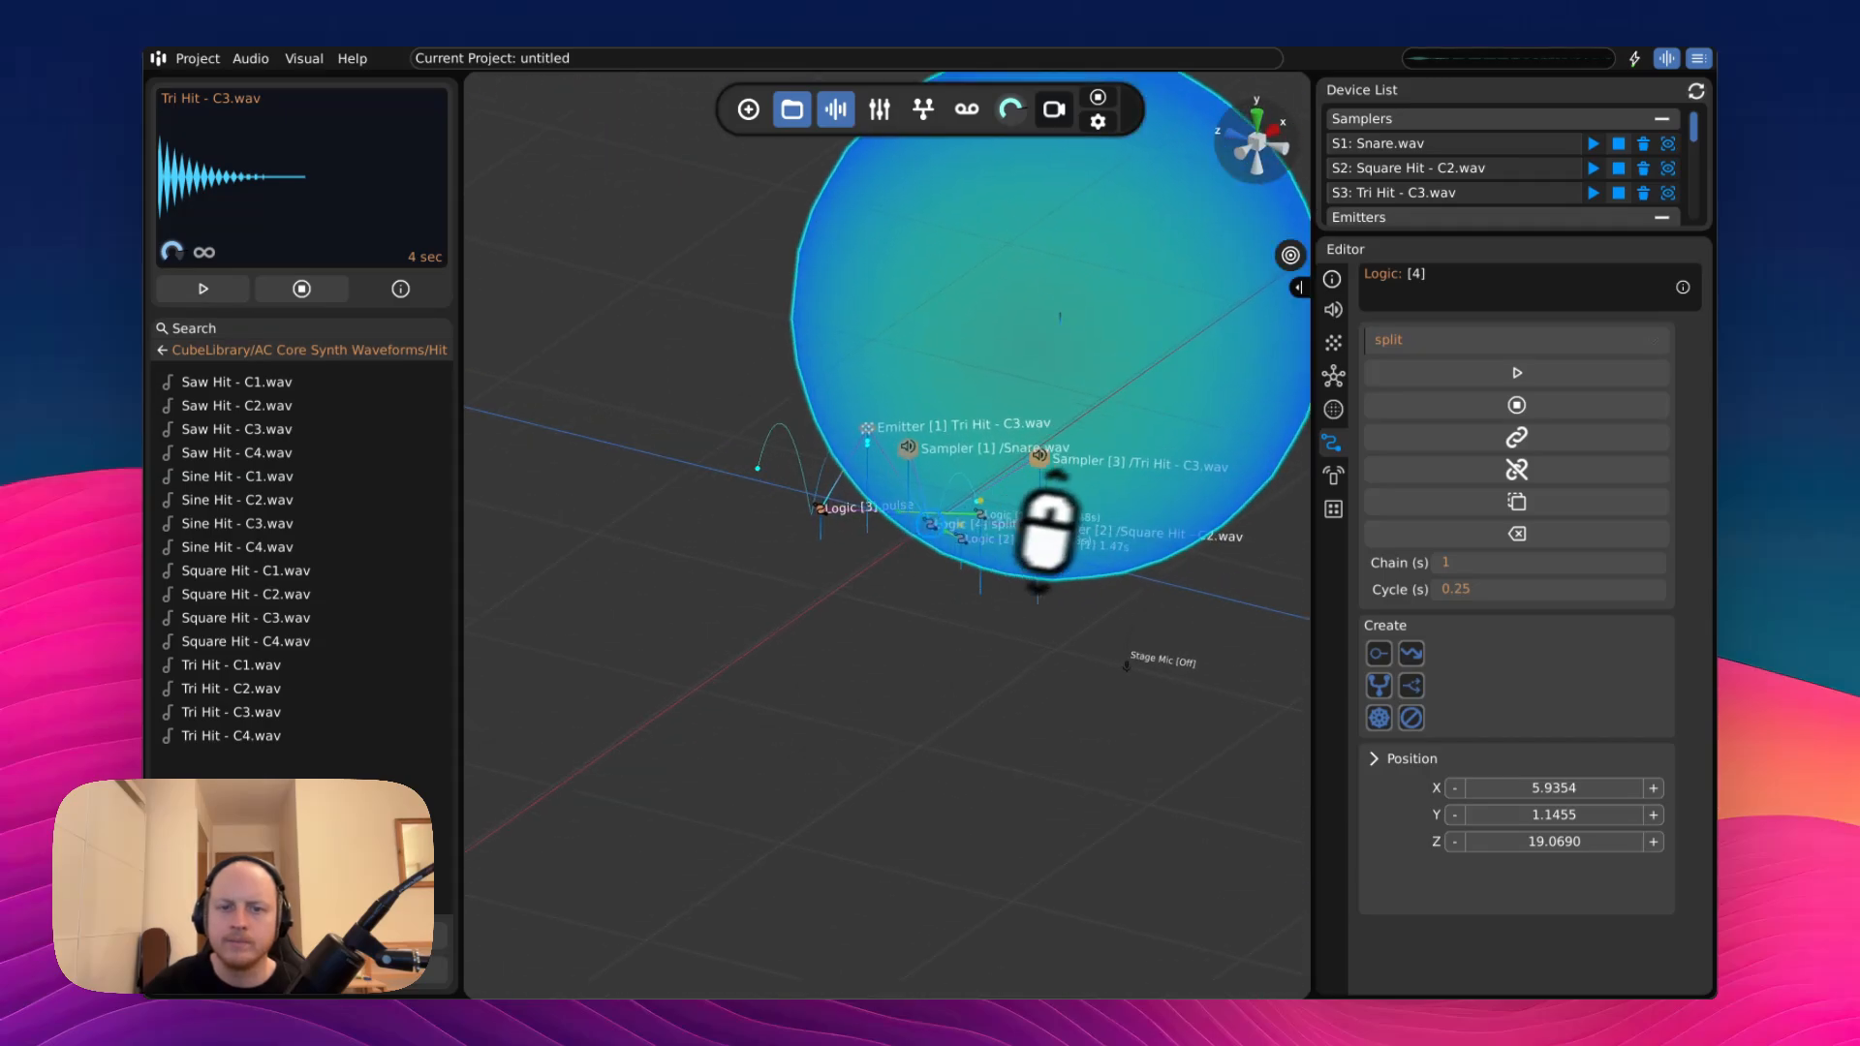
pyautogui.moveTo(1043, 528); pyautogui.dragTo(954, 552, button='middle')
pyautogui.scroll(-5, 830, 525)
pyautogui.scroll(3, 934, 514)
pyautogui.scroll(-5, 949, 514)
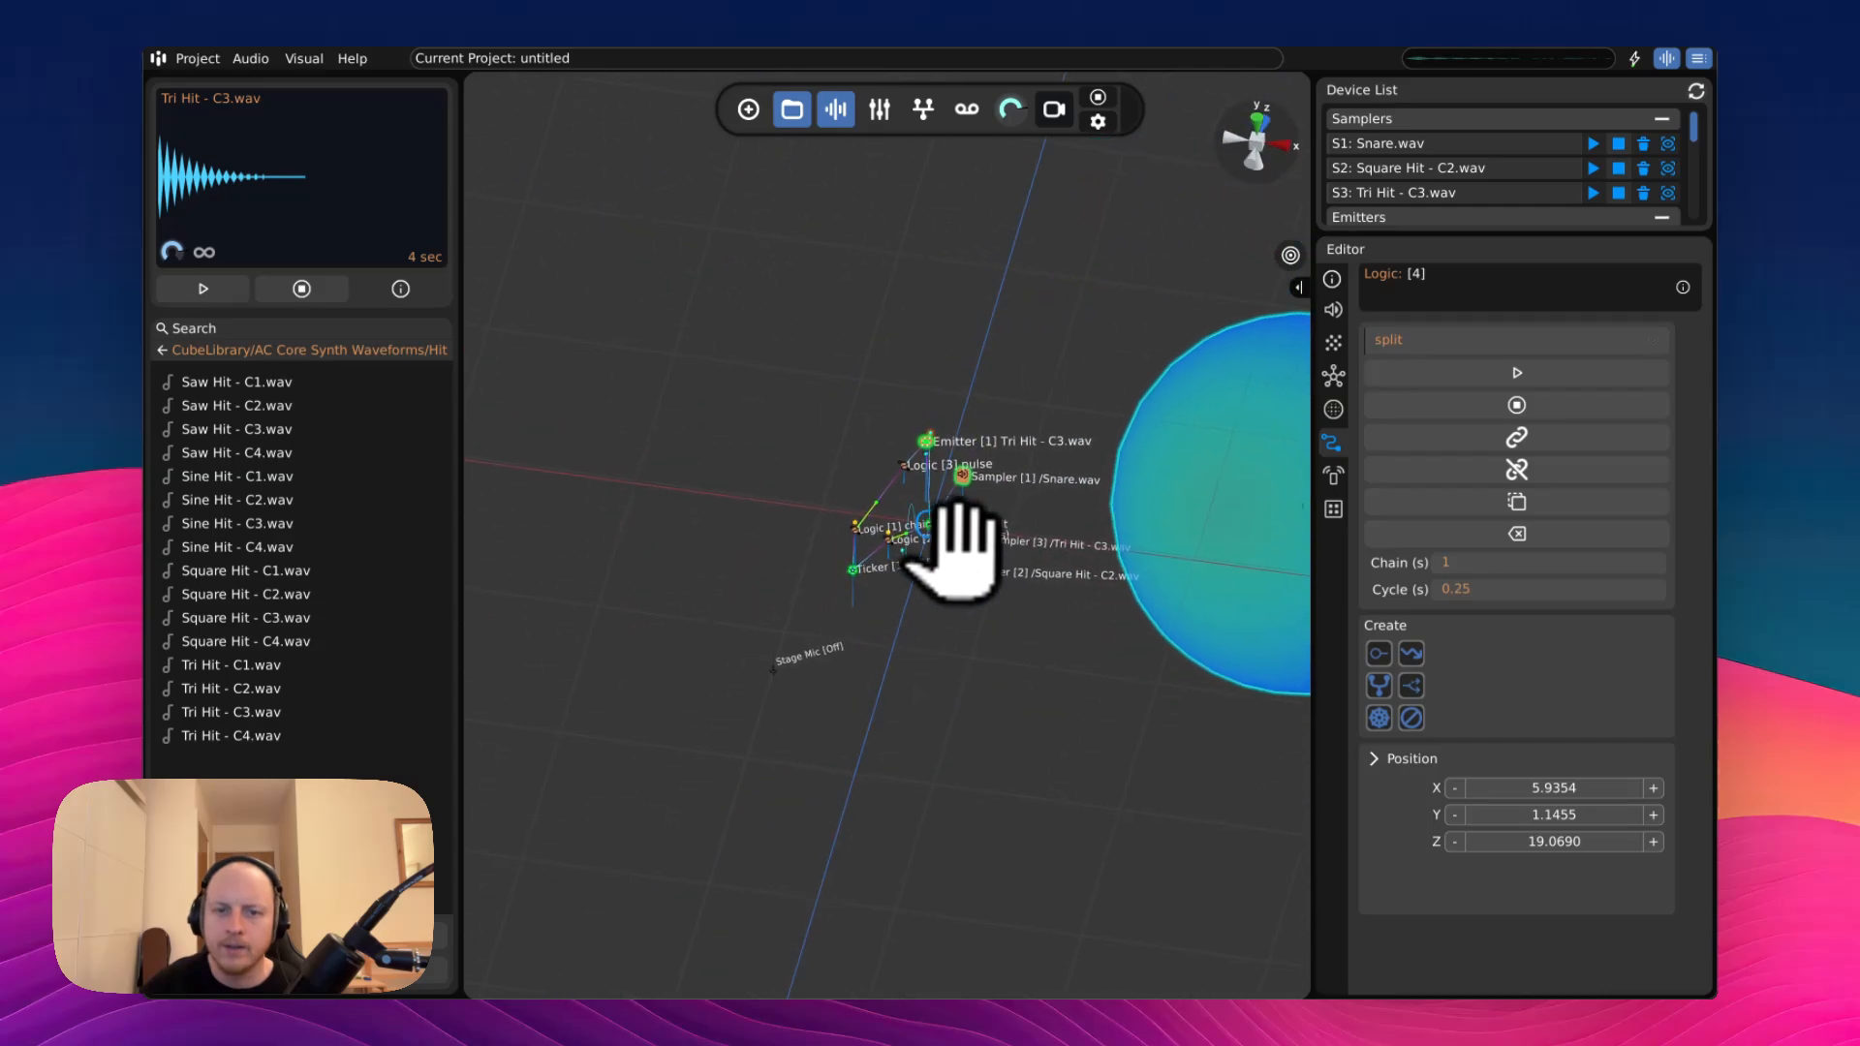
# - Hide the overhead text, spectrums and meshes in the 3D scene
pyautogui.click(308, 58)
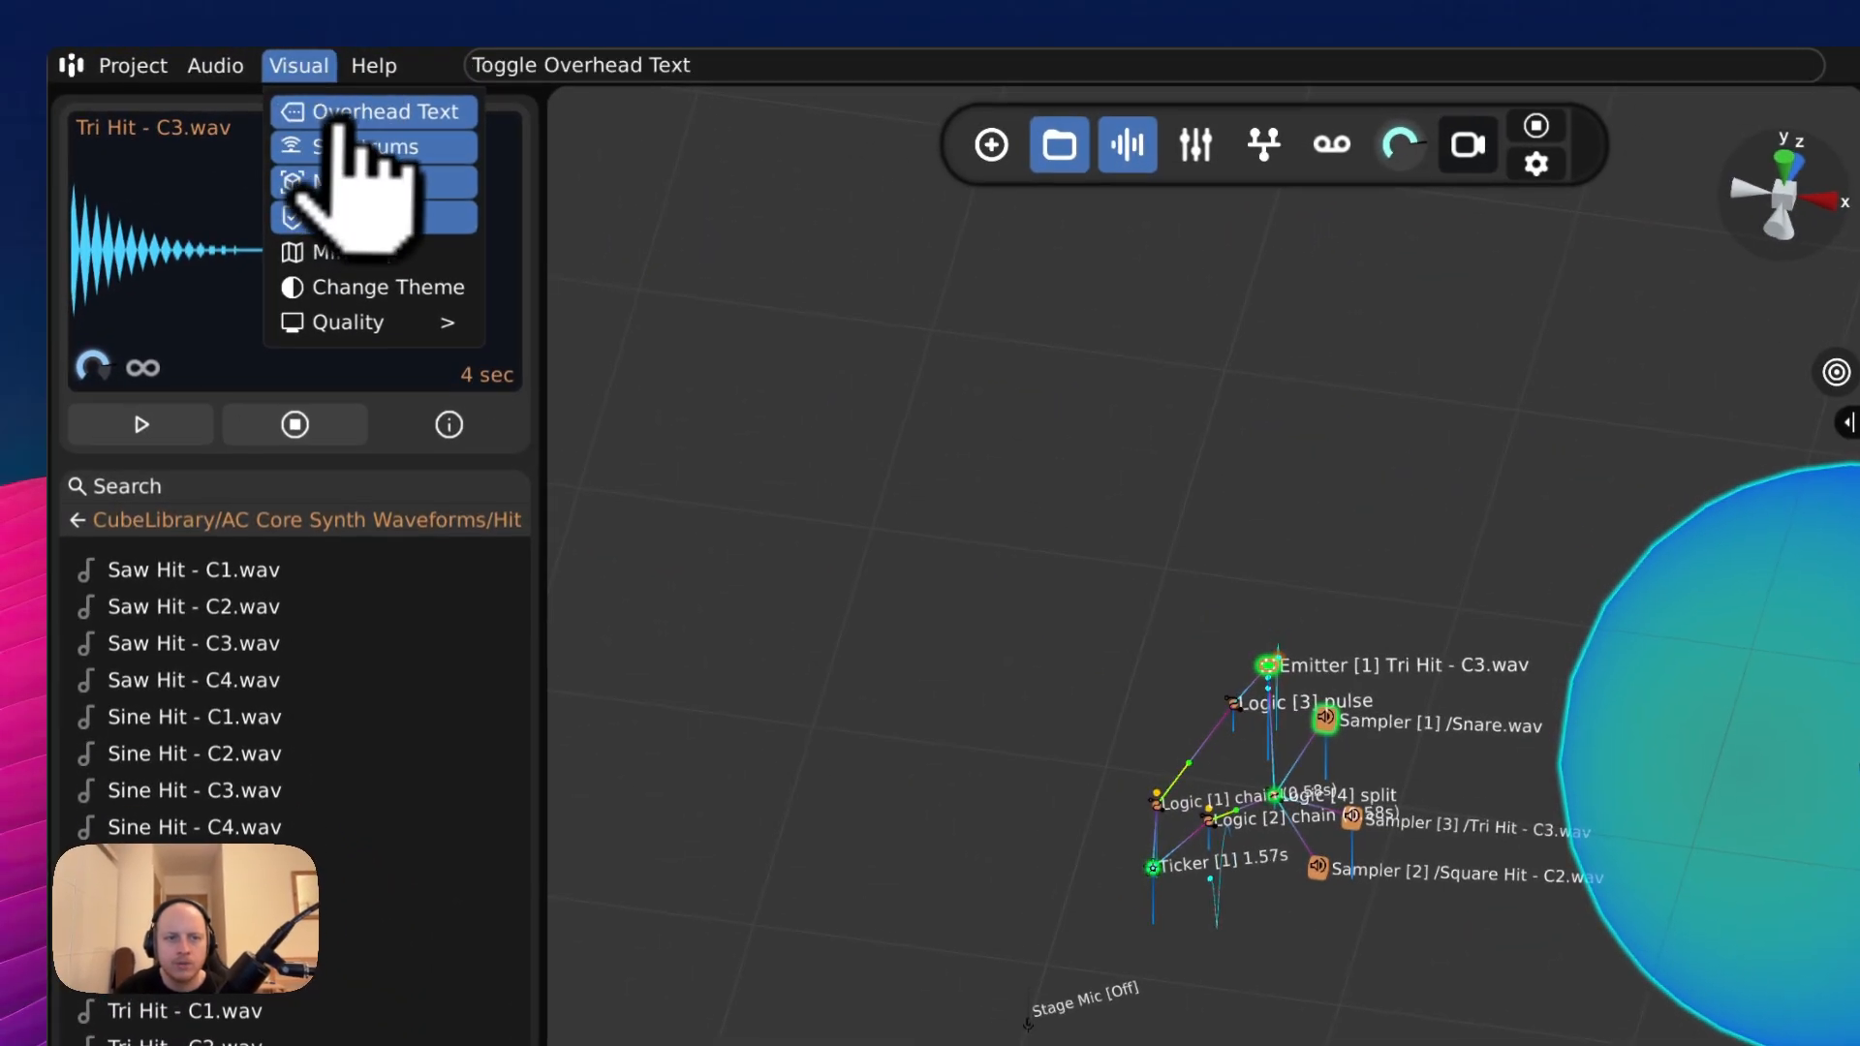
pyautogui.click(338, 88)
pyautogui.click(358, 147)
pyautogui.click(366, 182)
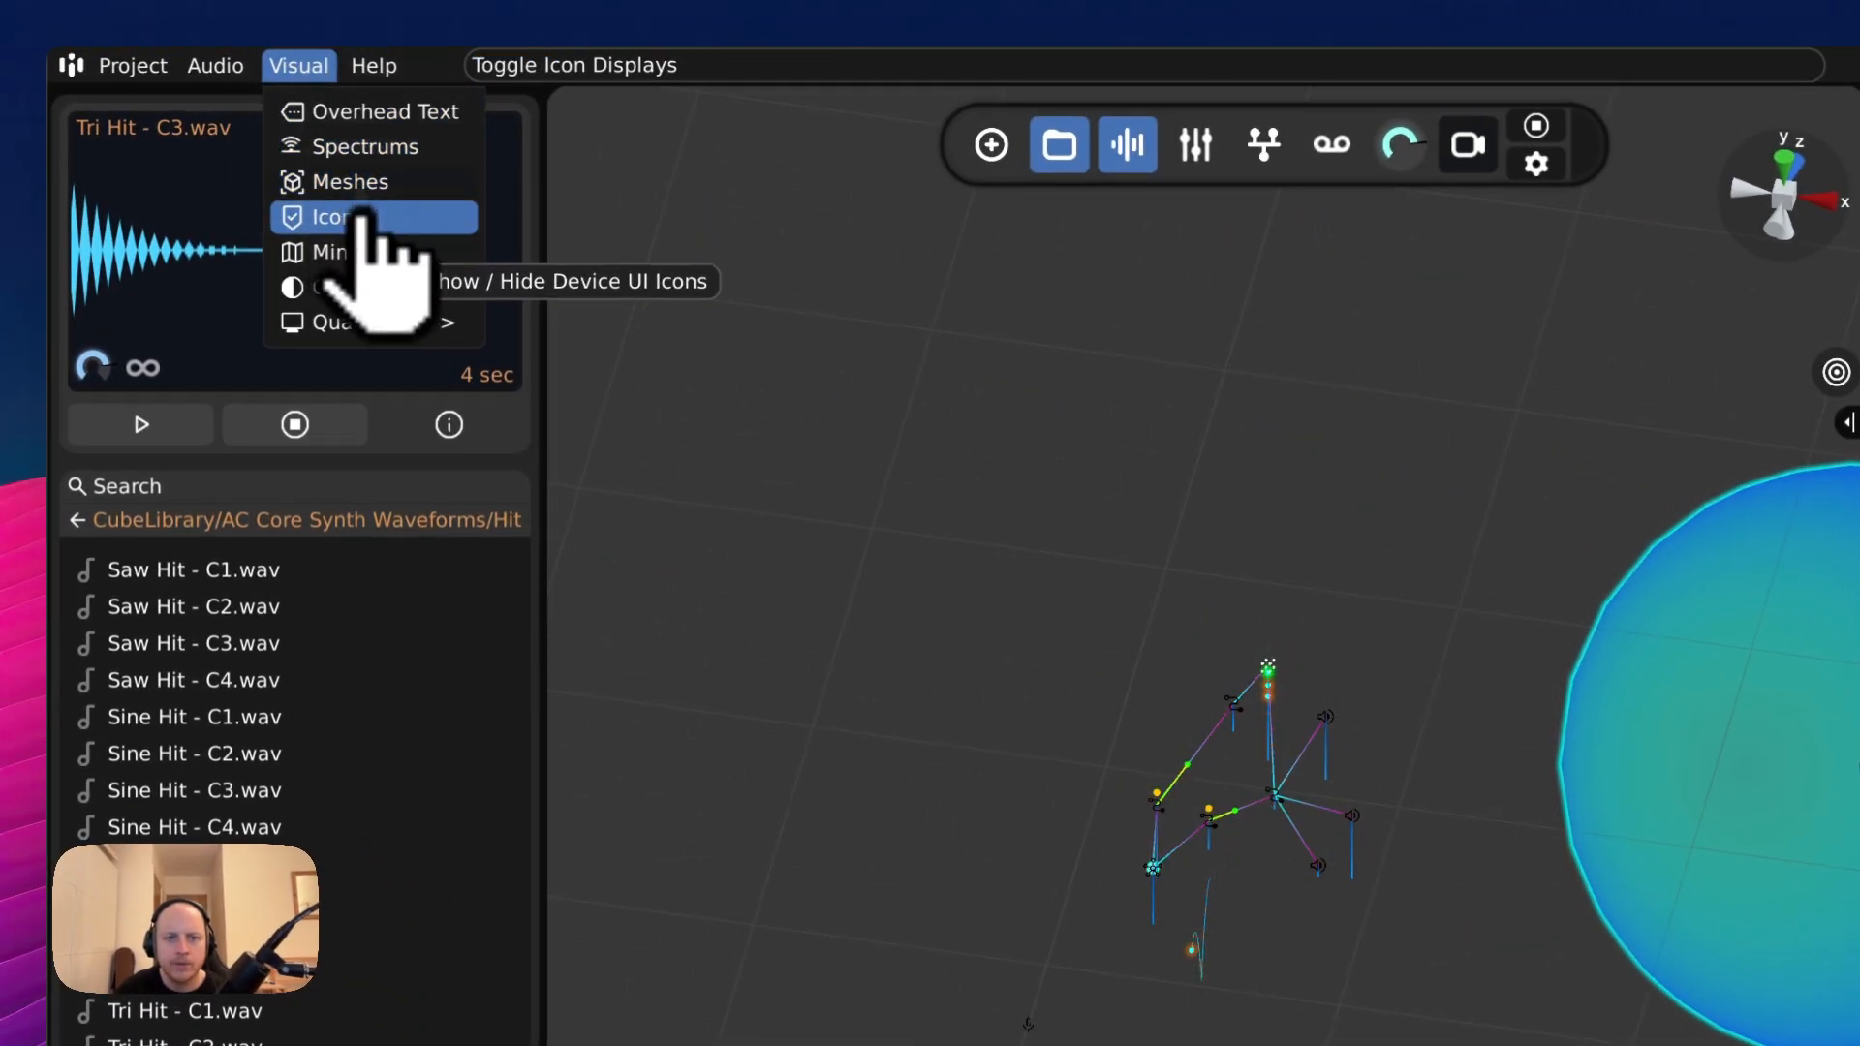
# - Switch the device icons off and back on
pyautogui.click(366, 217)
pyautogui.moveTo(371, 334)
pyautogui.click(365, 186)
pyautogui.click(365, 219)
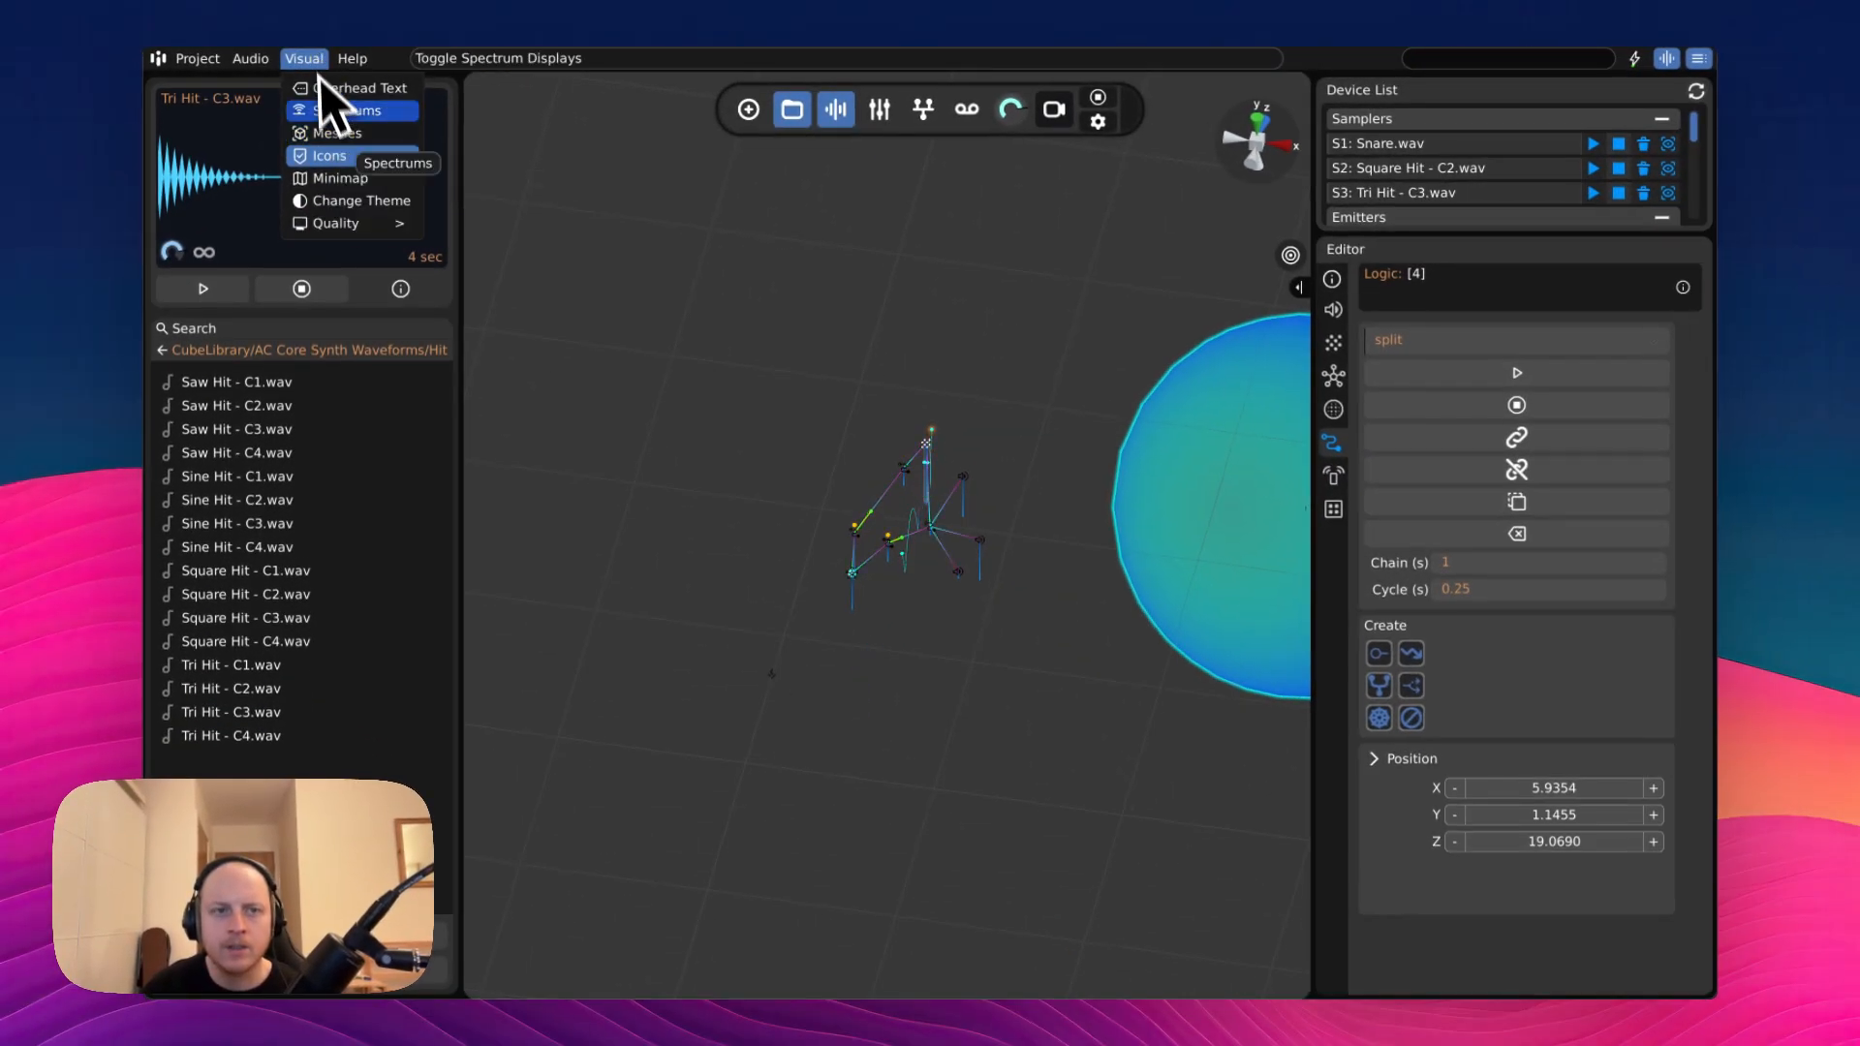
# - Try the Midnight, Fairlight, Audiocube Dark and Sky Blue color themes, and return to Carbon
pyautogui.moveTo(365, 204)
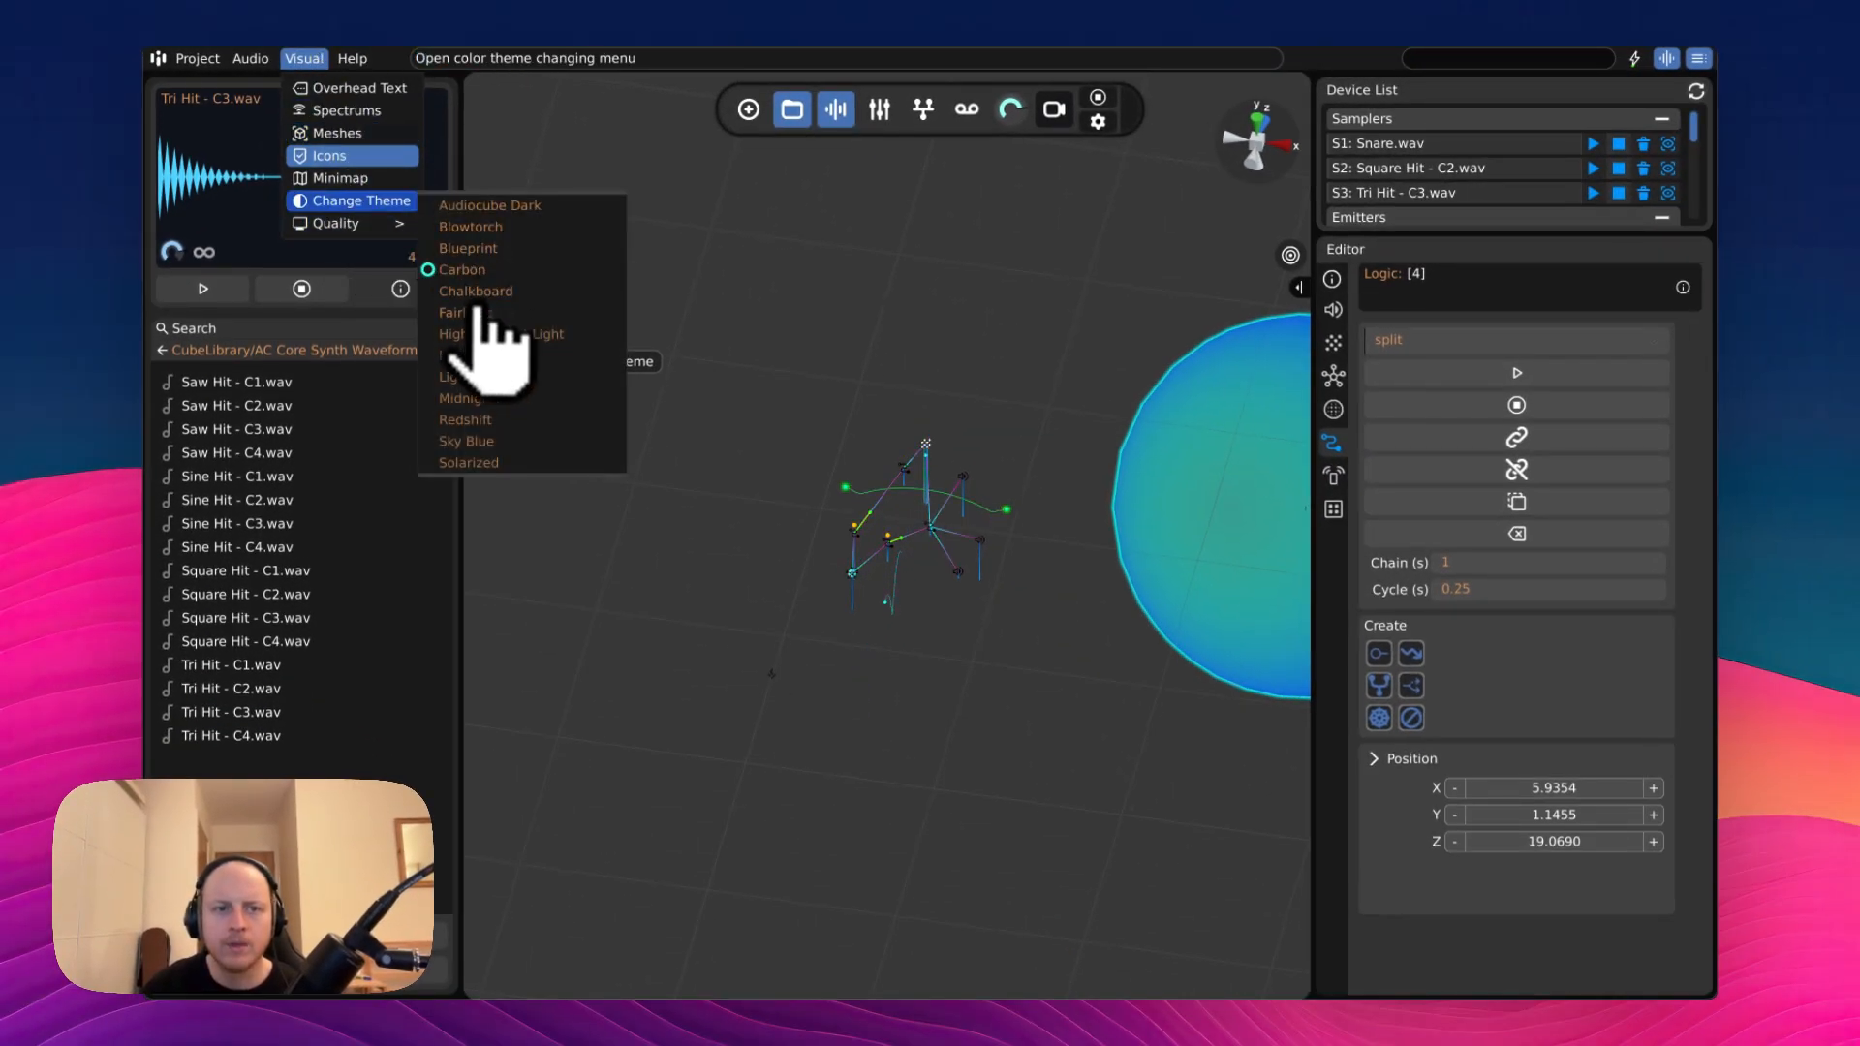
pyautogui.click(474, 399)
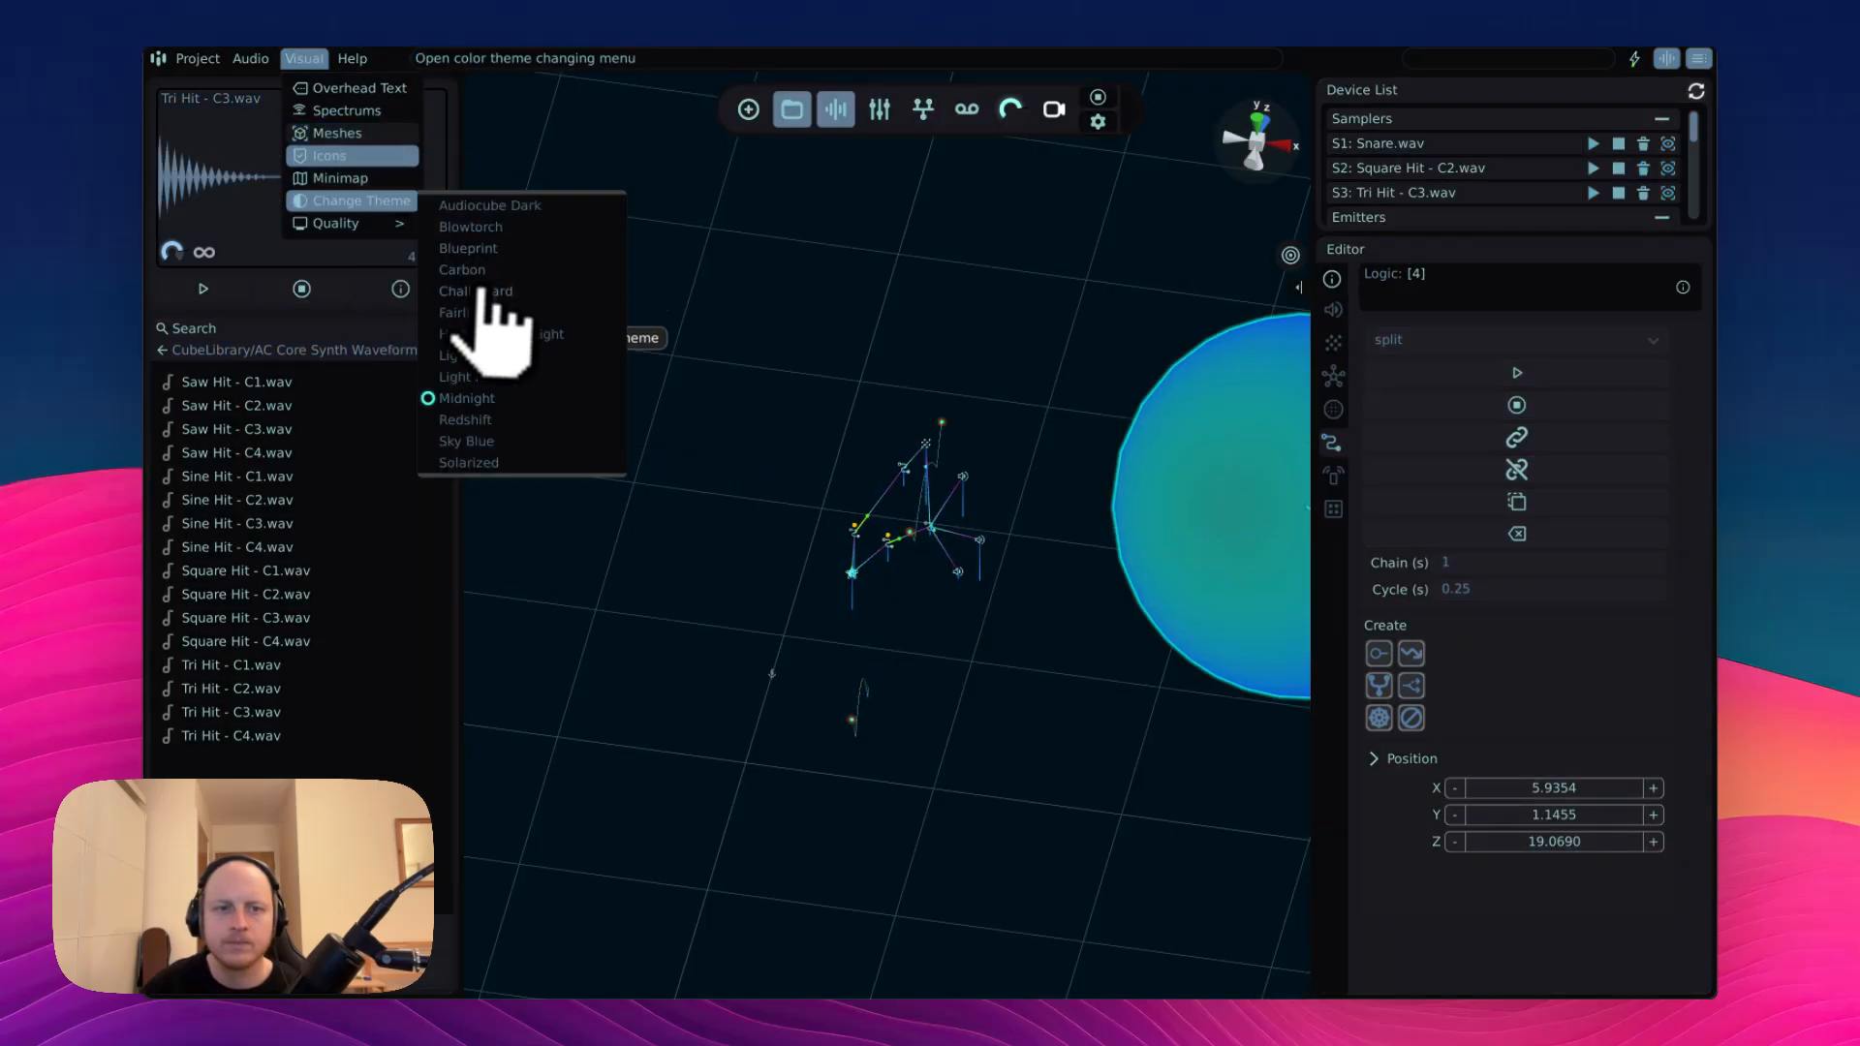
pyautogui.click(481, 291)
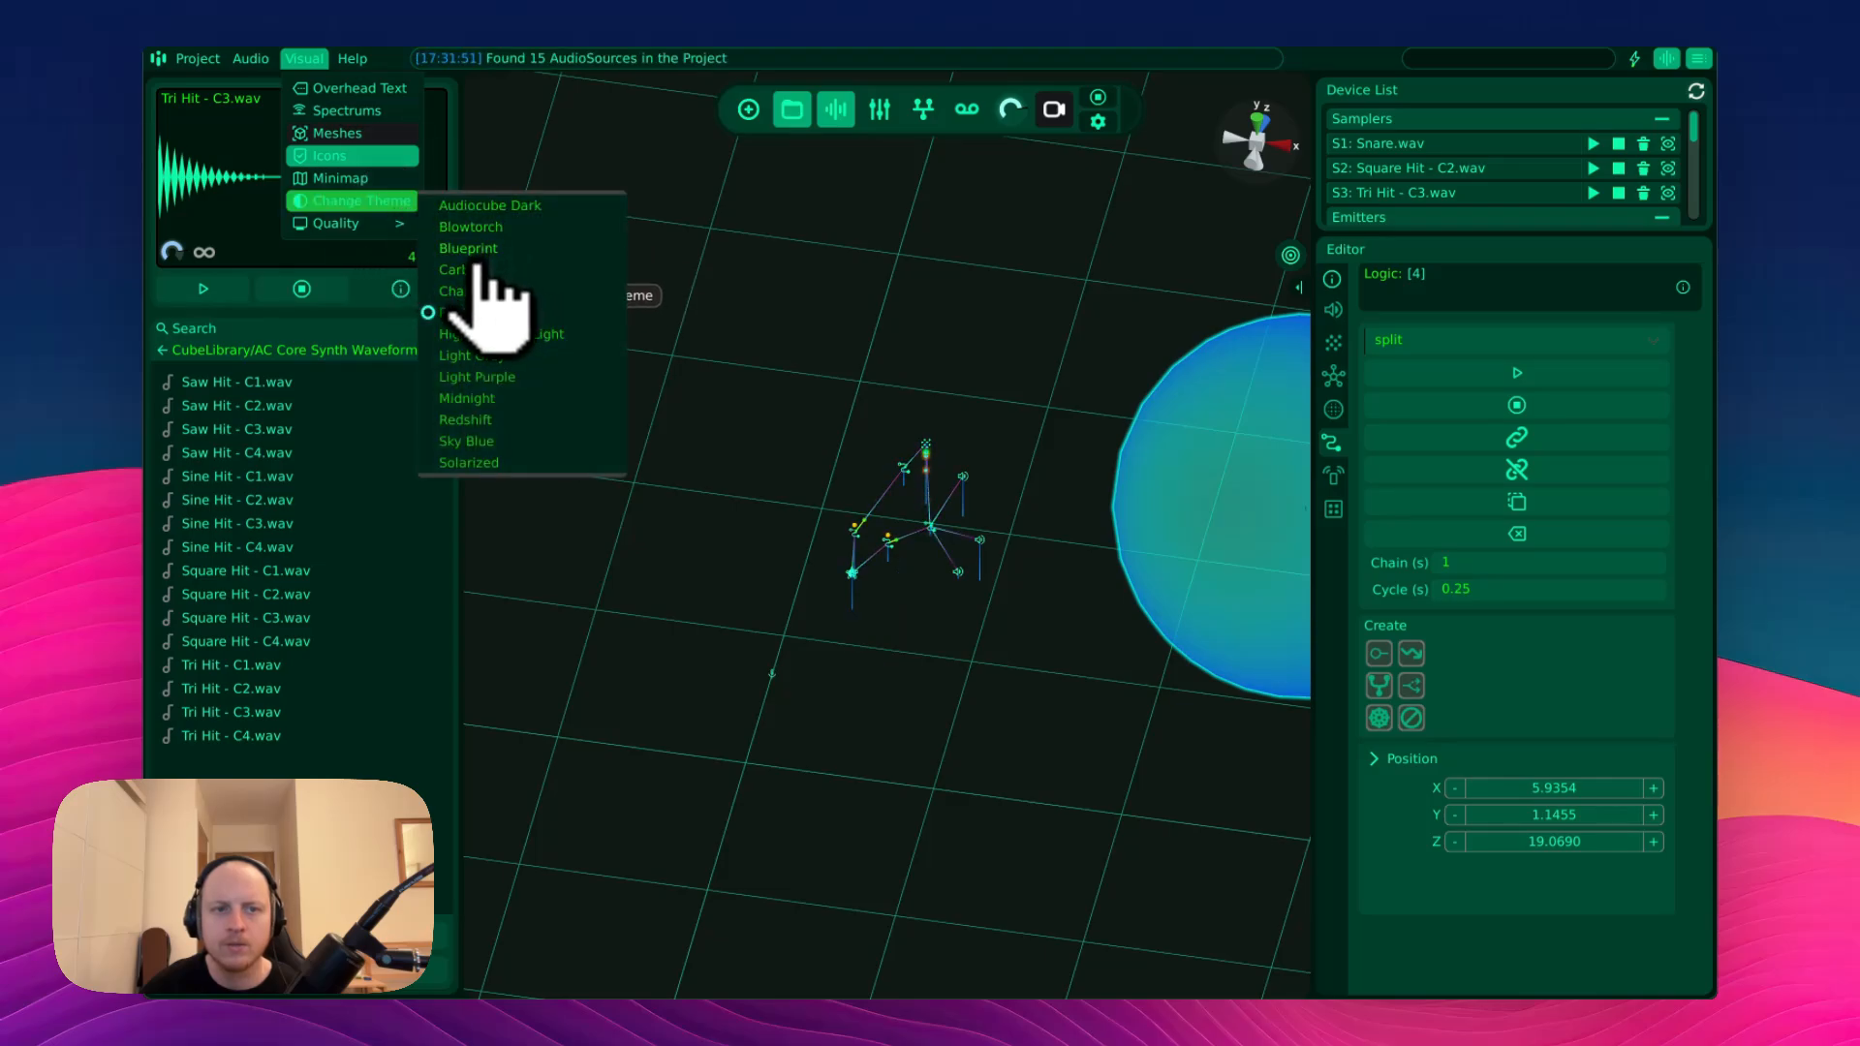
pyautogui.click(479, 209)
pyautogui.click(349, 201)
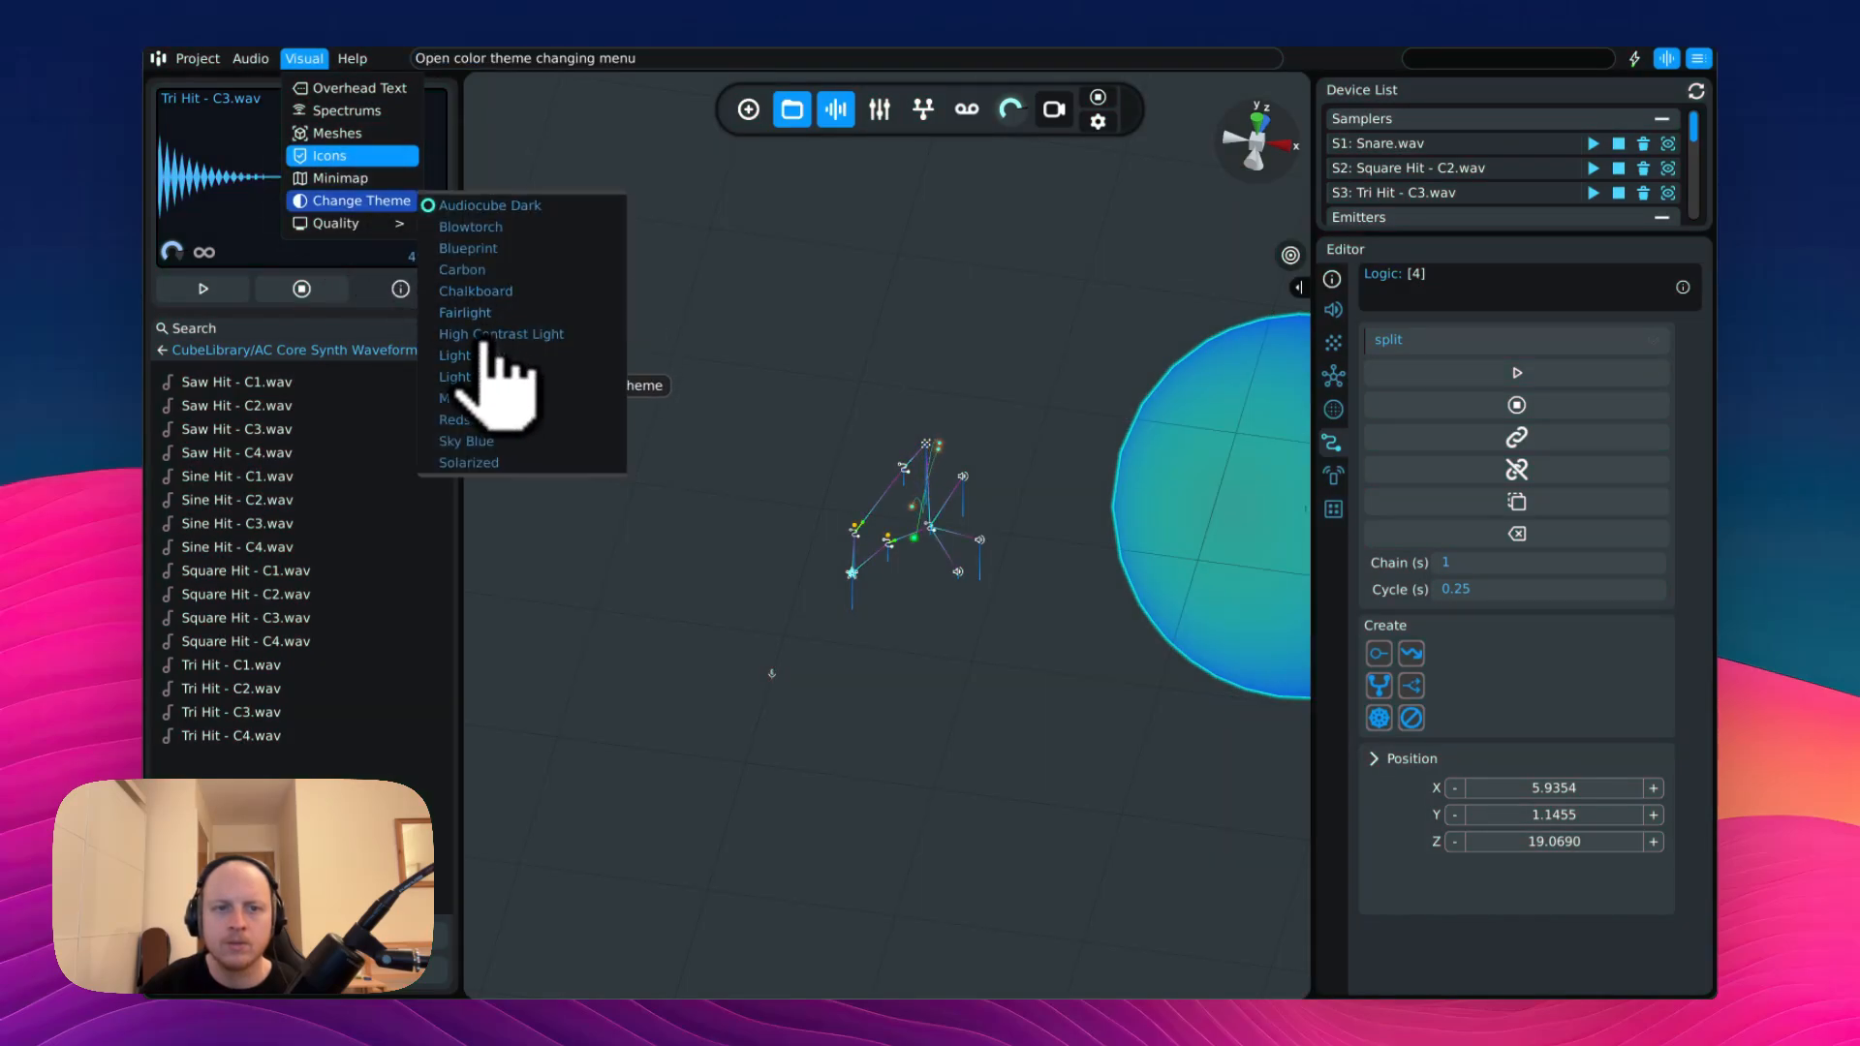
pyautogui.click(474, 441)
pyautogui.click(373, 203)
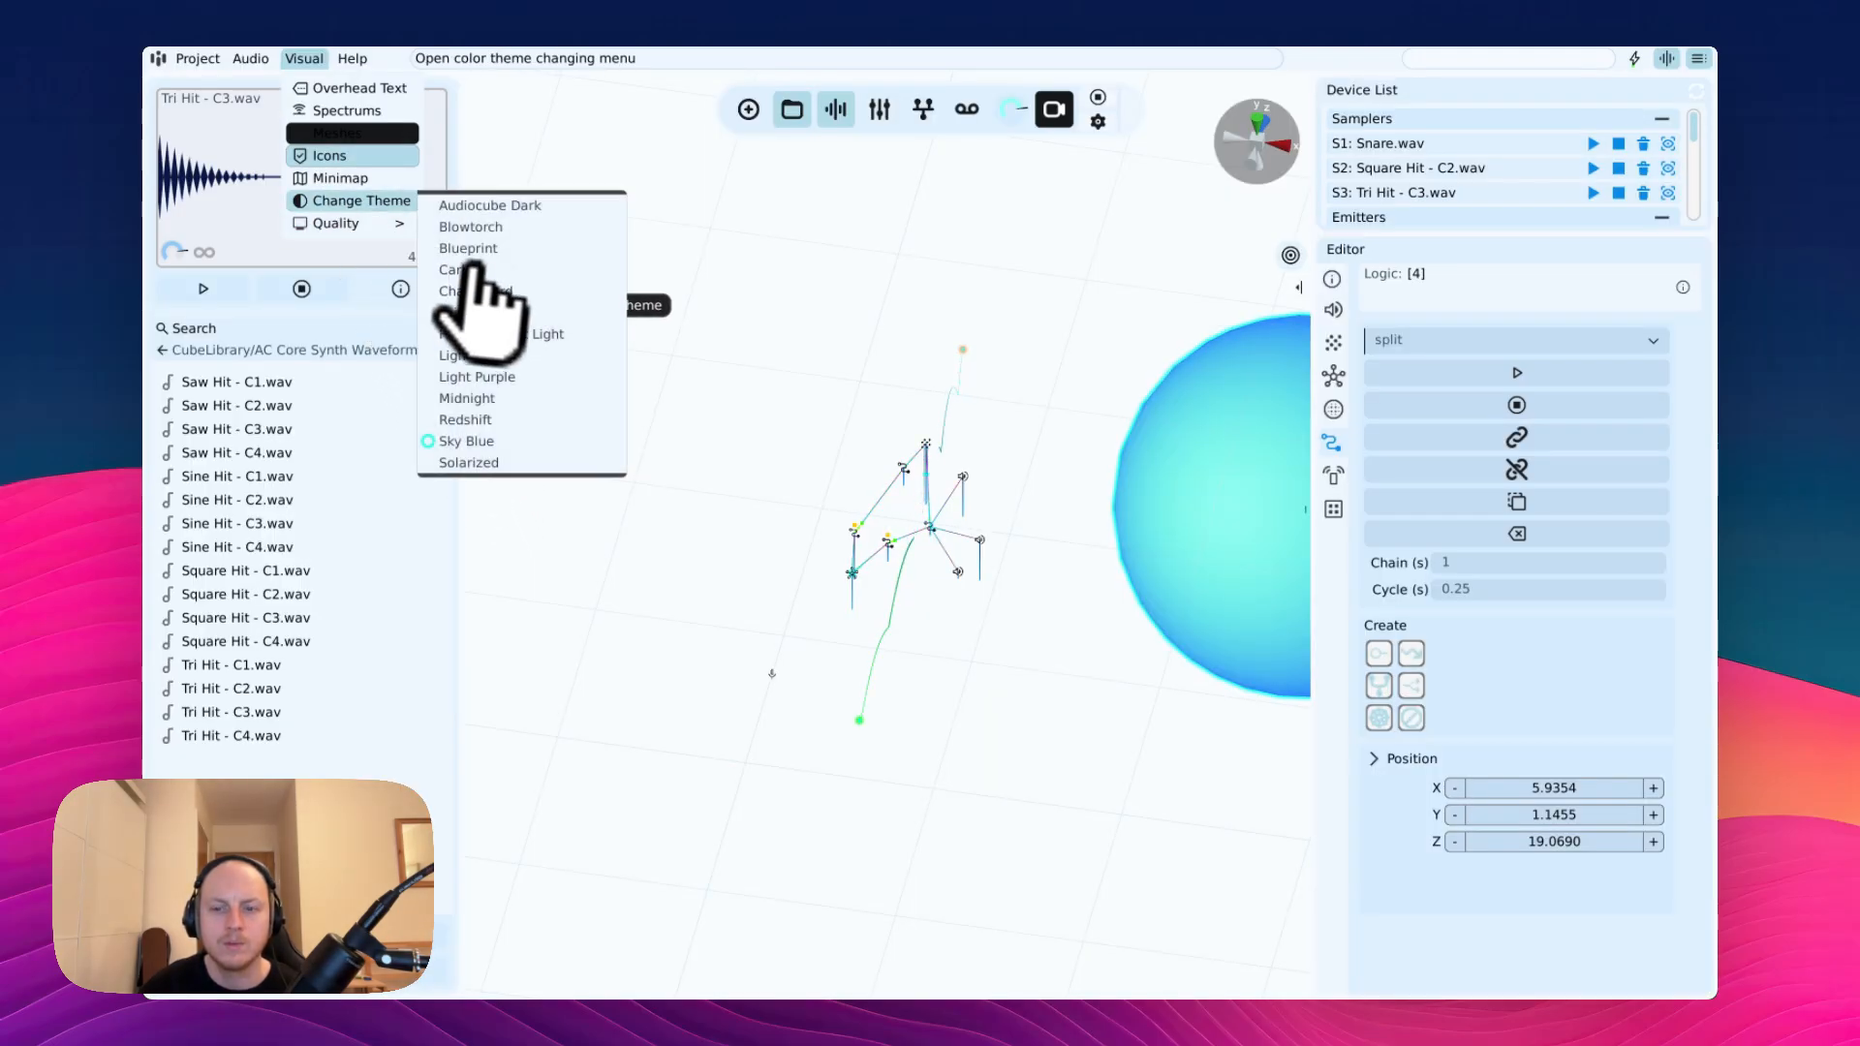
pyautogui.click(480, 291)
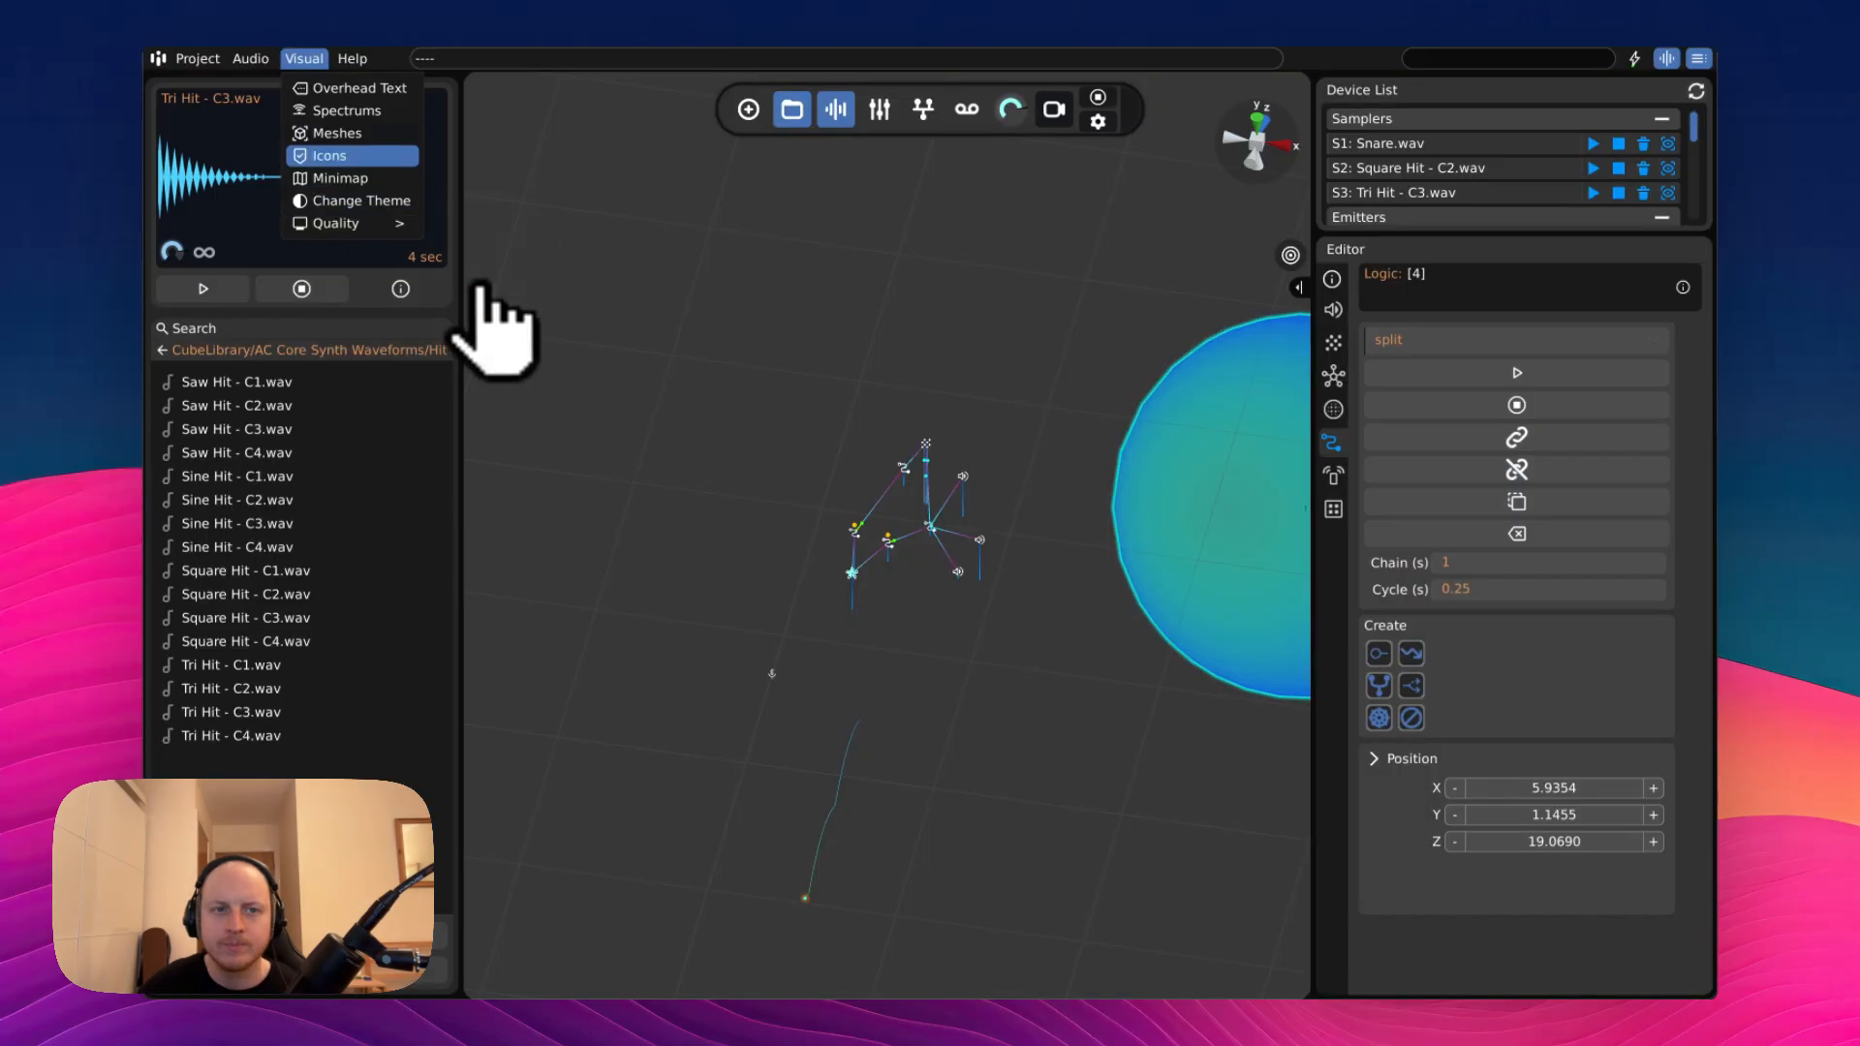
# - Center the view on the split logic box and inspect its connections to the surrounding devices
pyautogui.scroll(5, 886, 407)
pyautogui.scroll(-4, 906, 394)
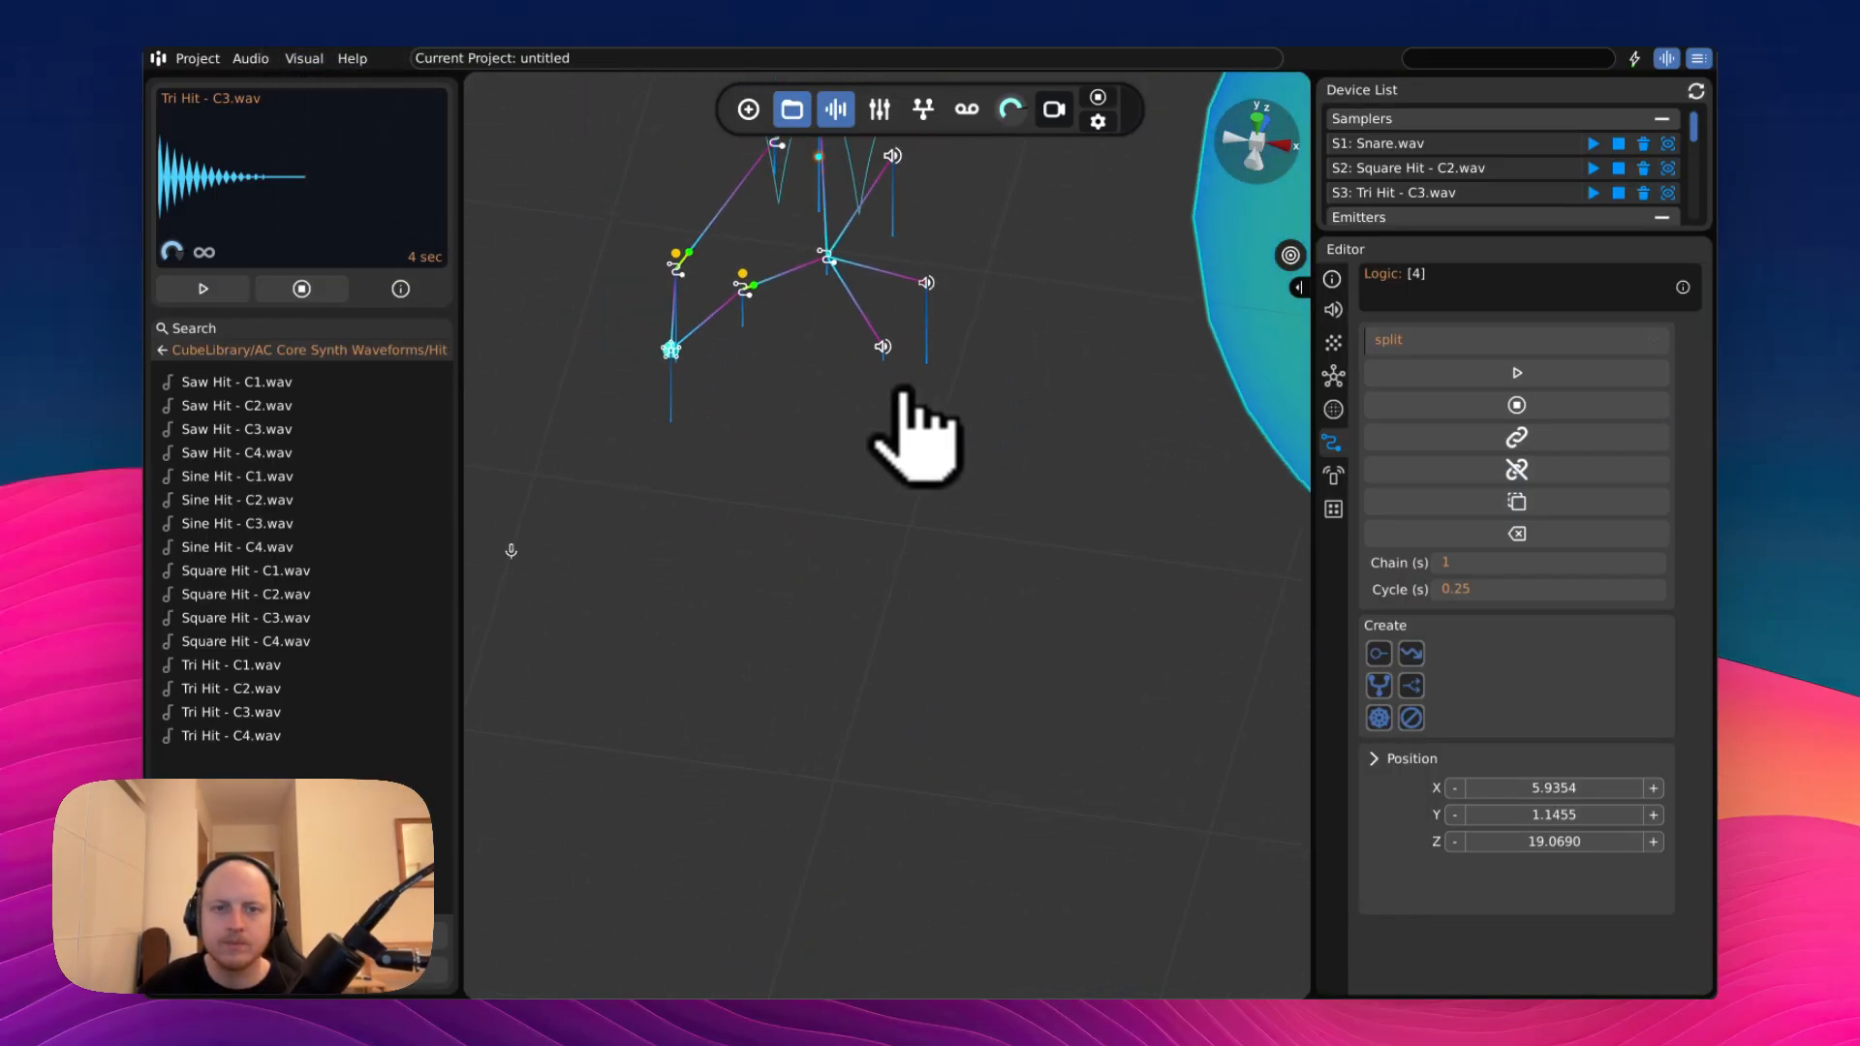
pyautogui.doubleClick(846, 337)
pyautogui.moveTo(921, 478); pyautogui.dragTo(932, 528, button='middle')
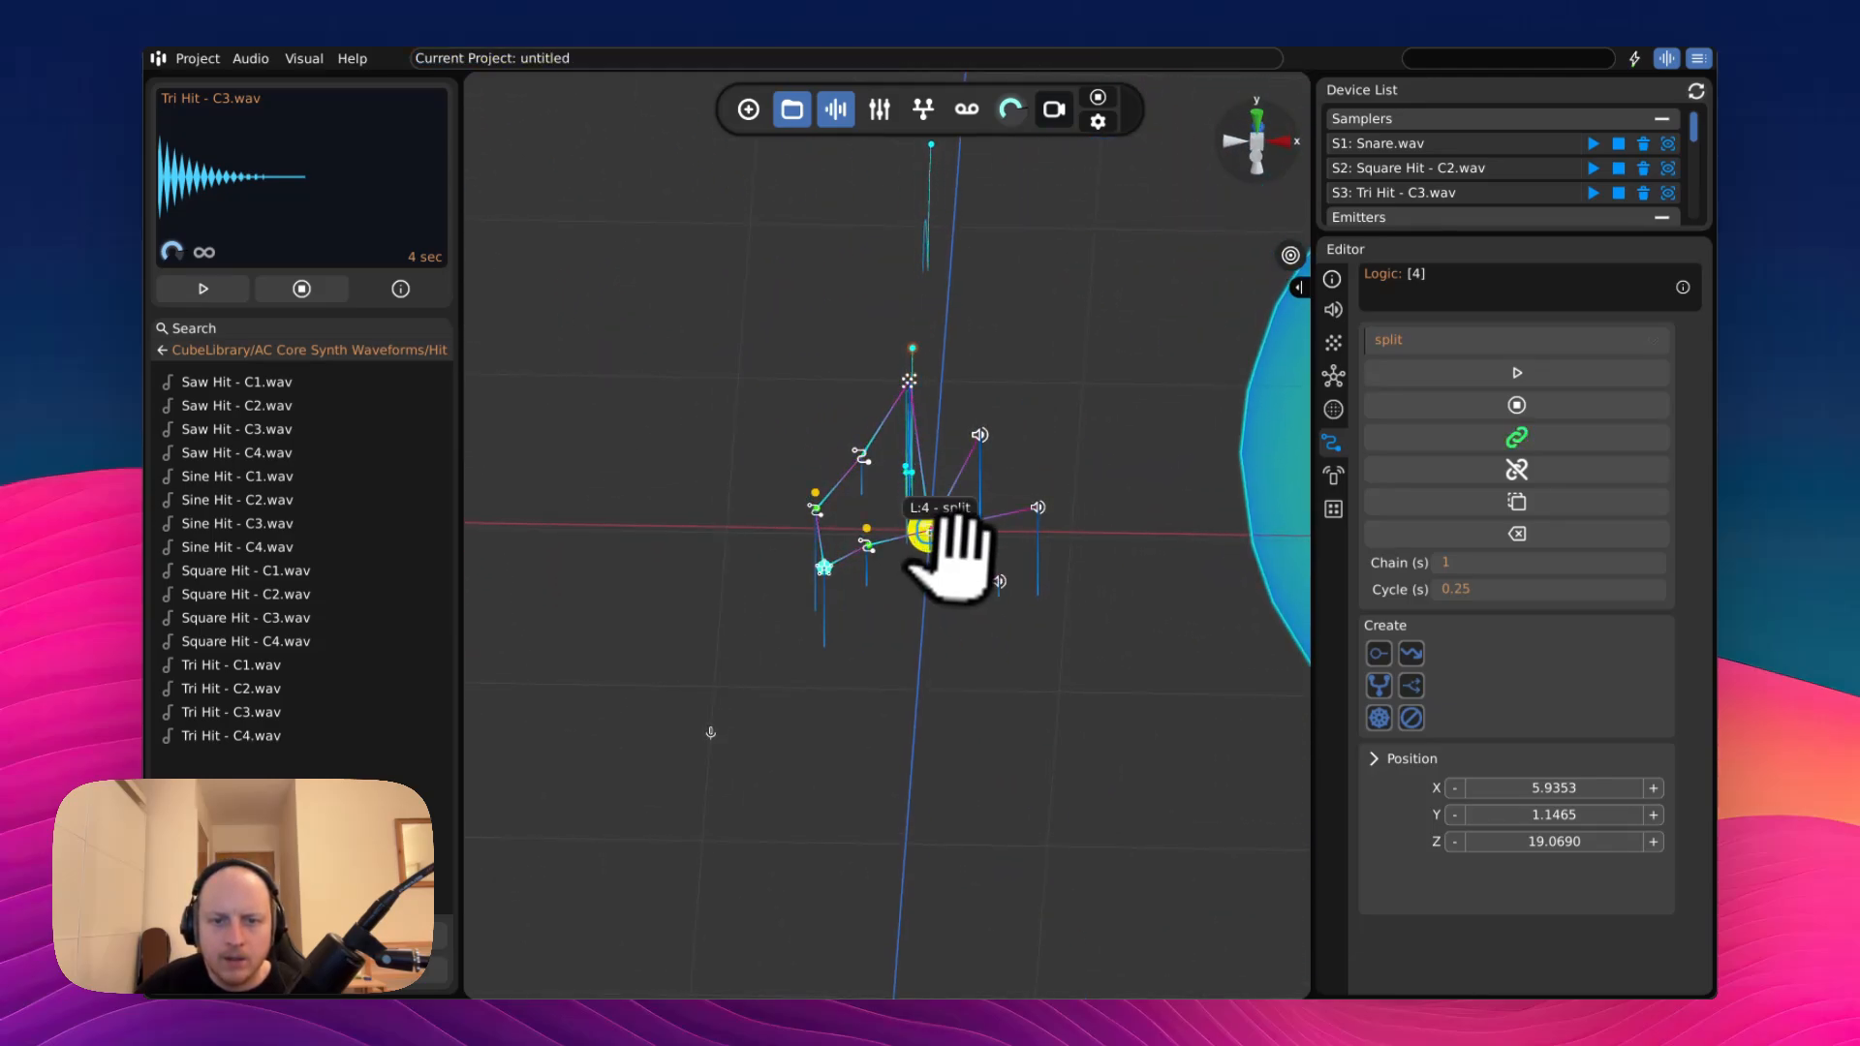
pyautogui.scroll(-4, 959, 554)
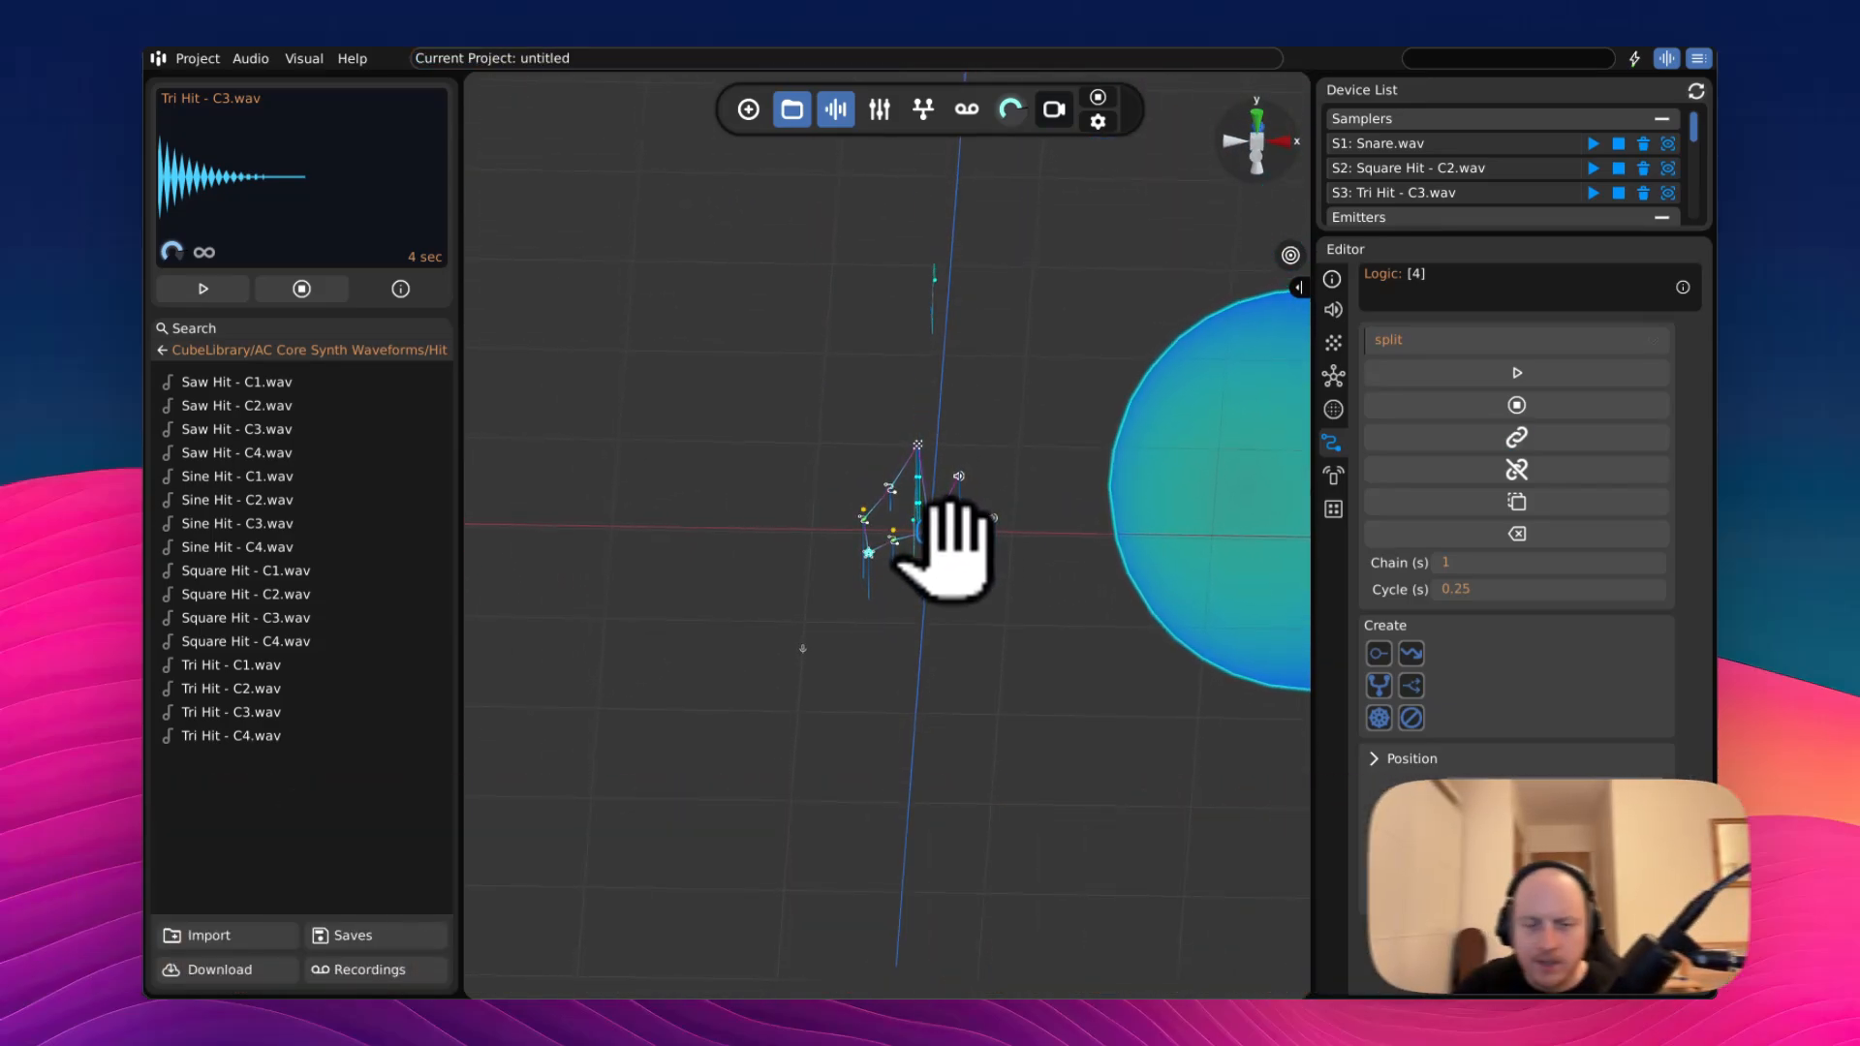
pyautogui.scroll(-3, 945, 552)
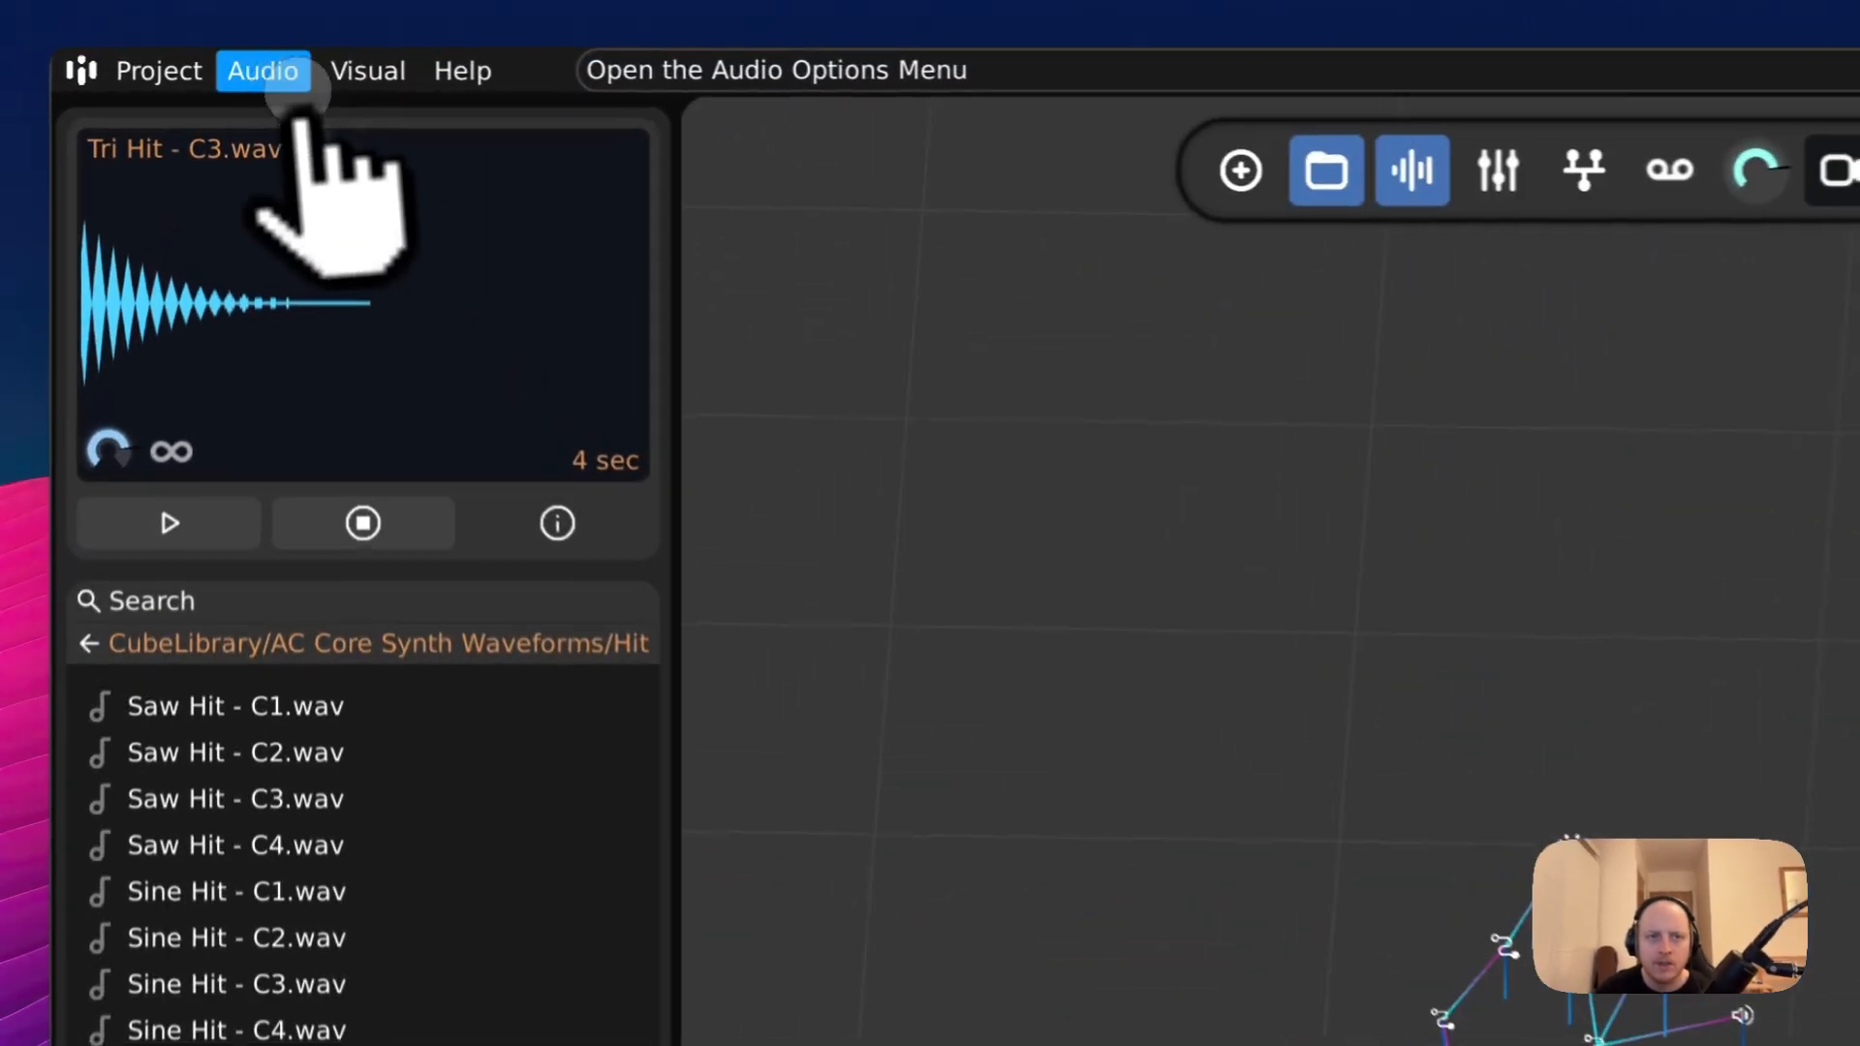
# - Review the Spatial Acoustics settings and close them
pyautogui.click(290, 88)
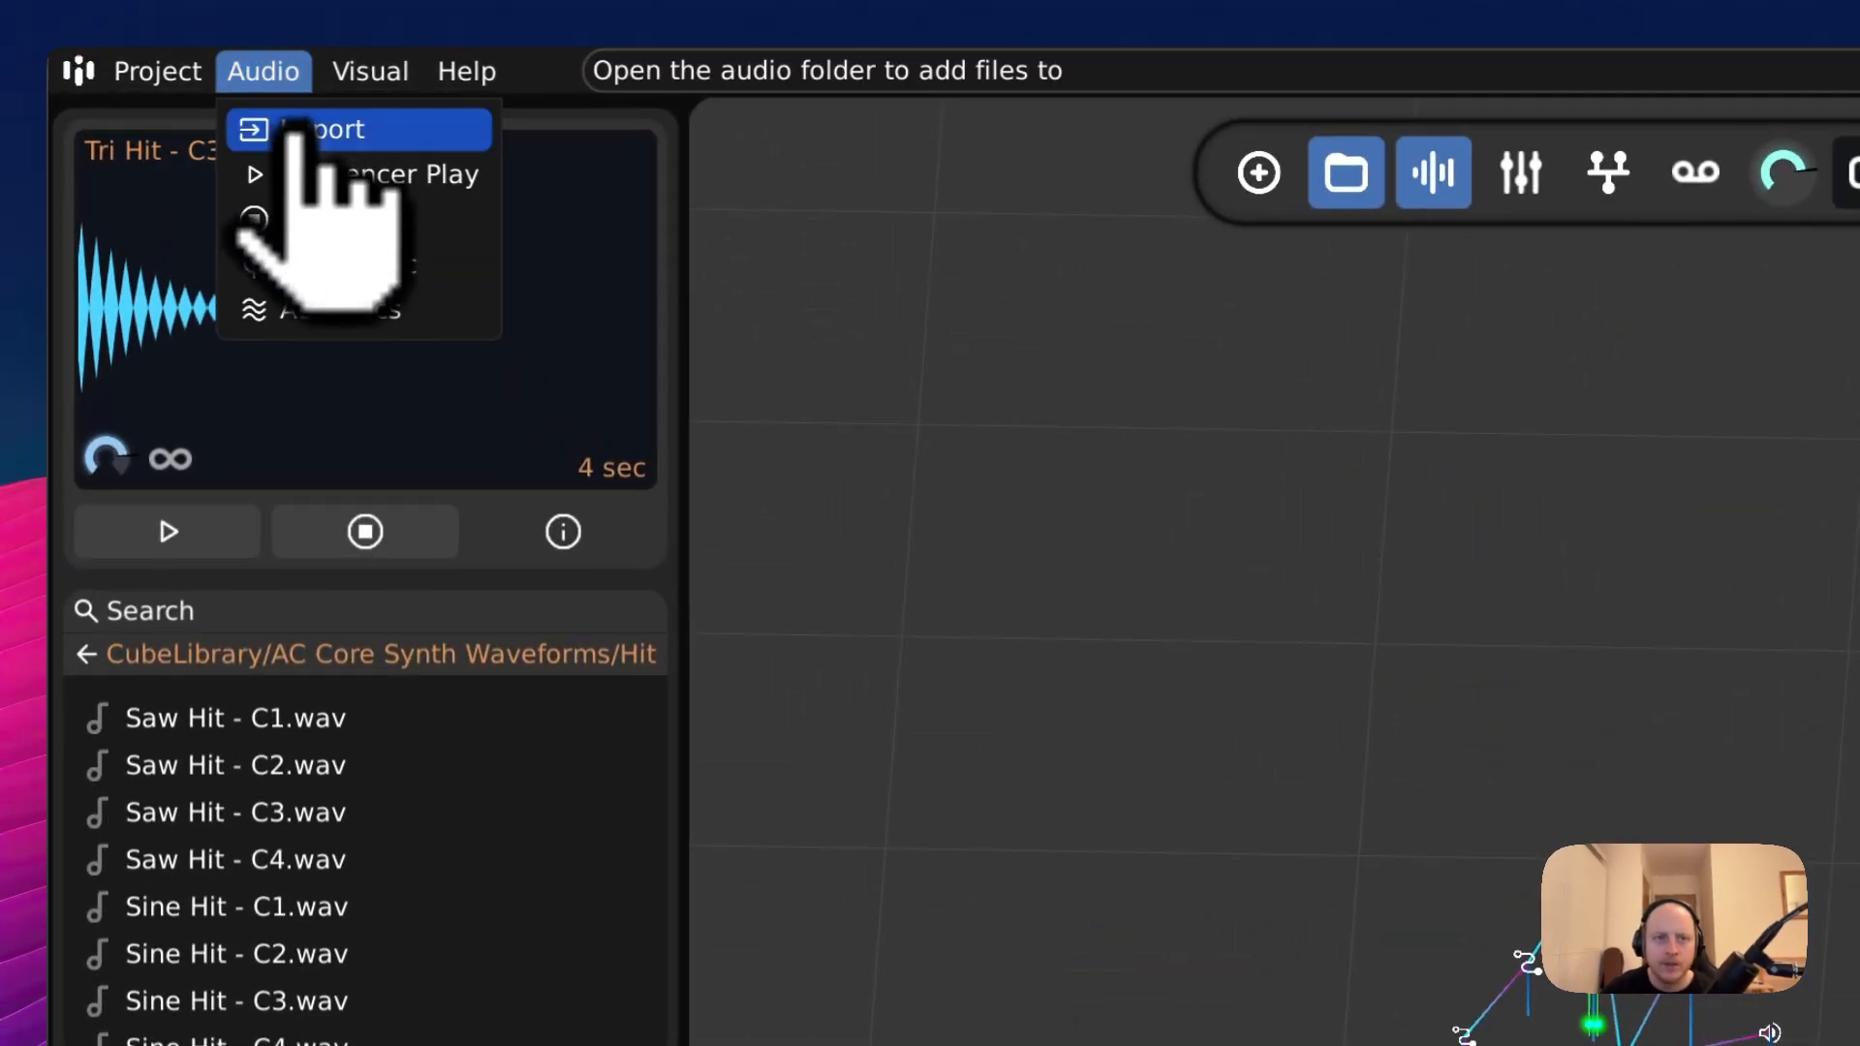
pyautogui.moveTo(330, 306)
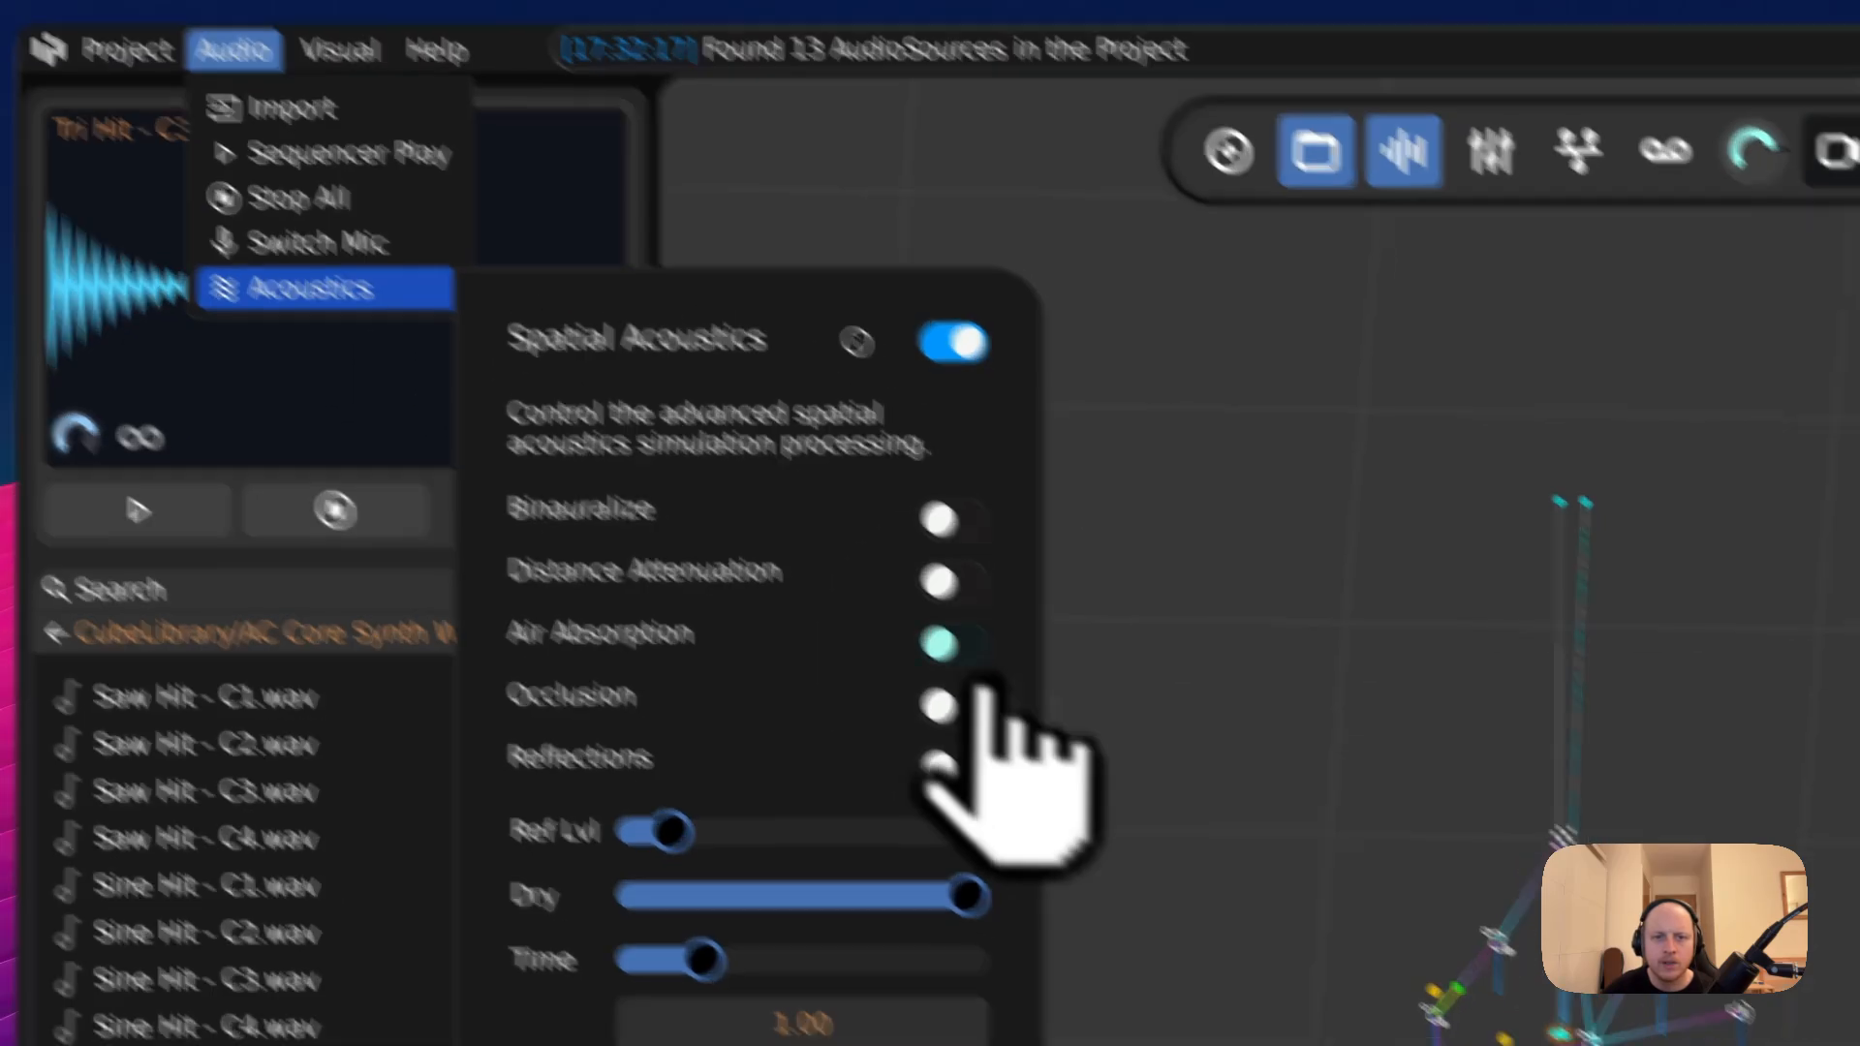
pyautogui.click(1555, 896)
# - Switch the scene to perspective view and examine the device network and FX Zone from different distances and angles
pyautogui.press('d')
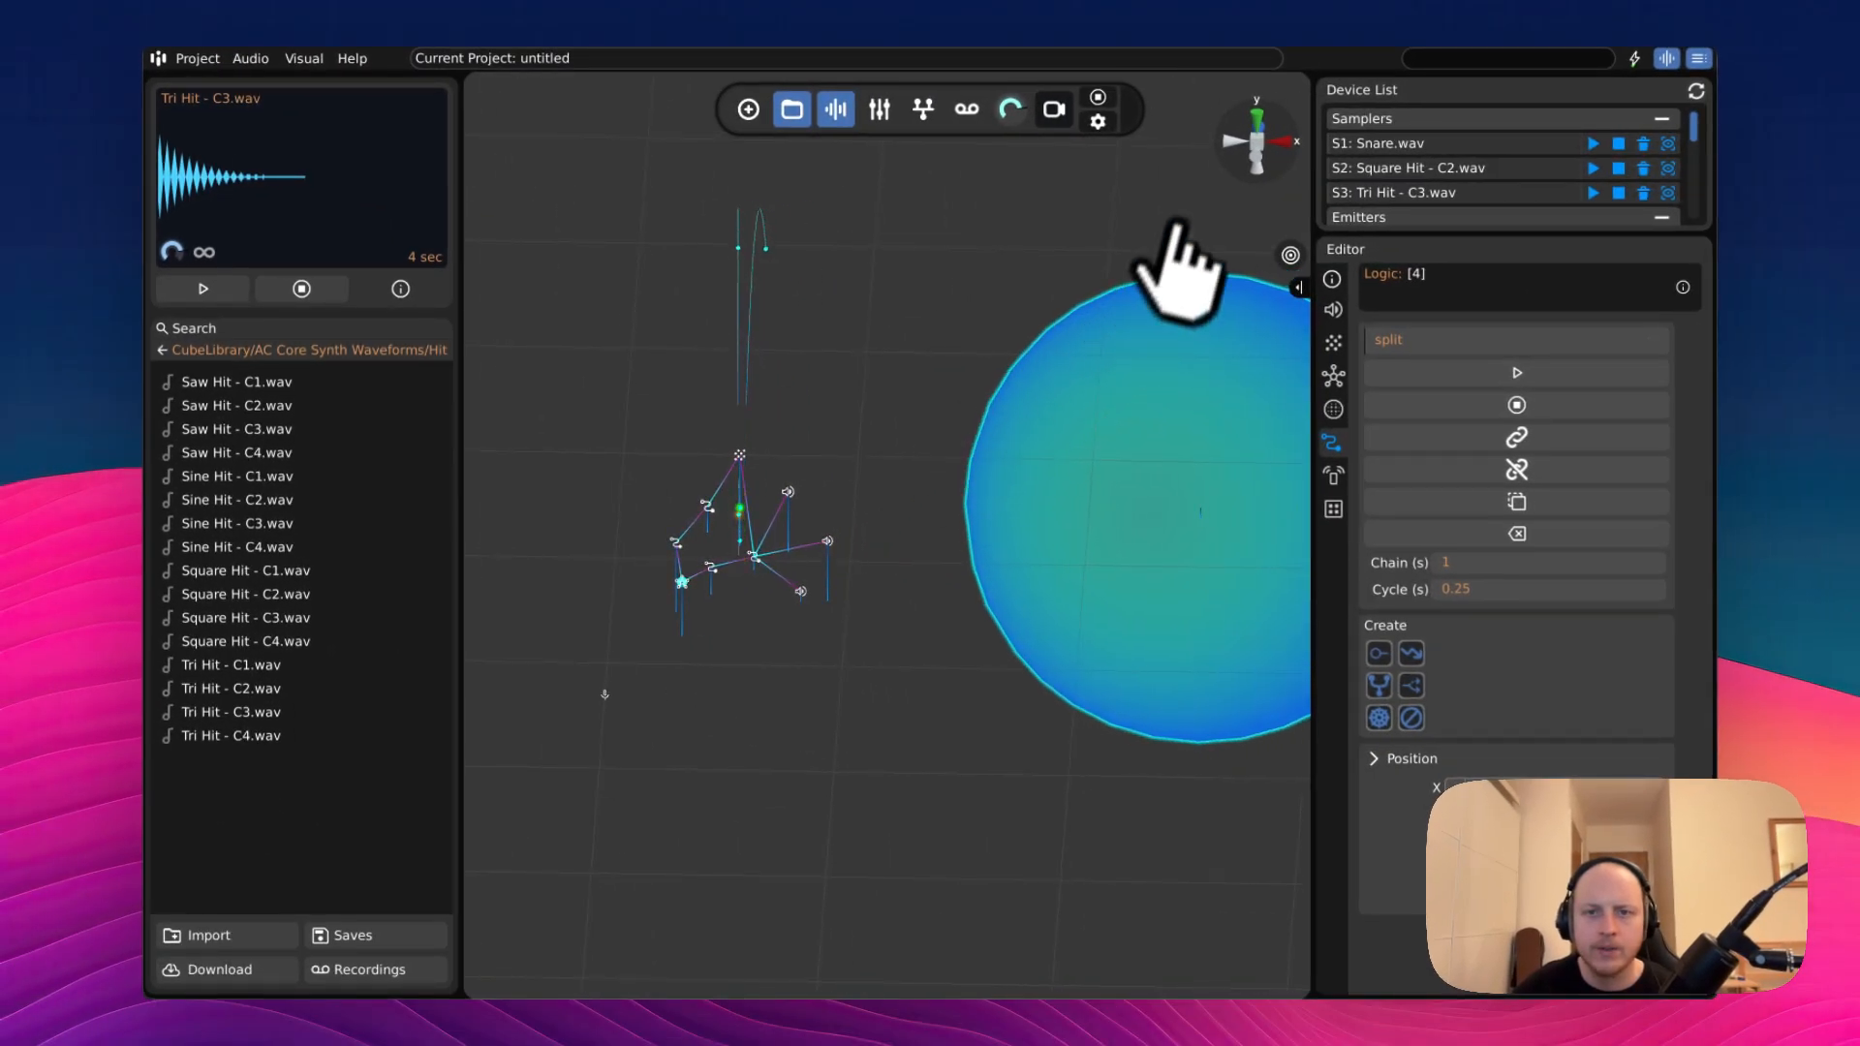
pyautogui.click(1262, 141)
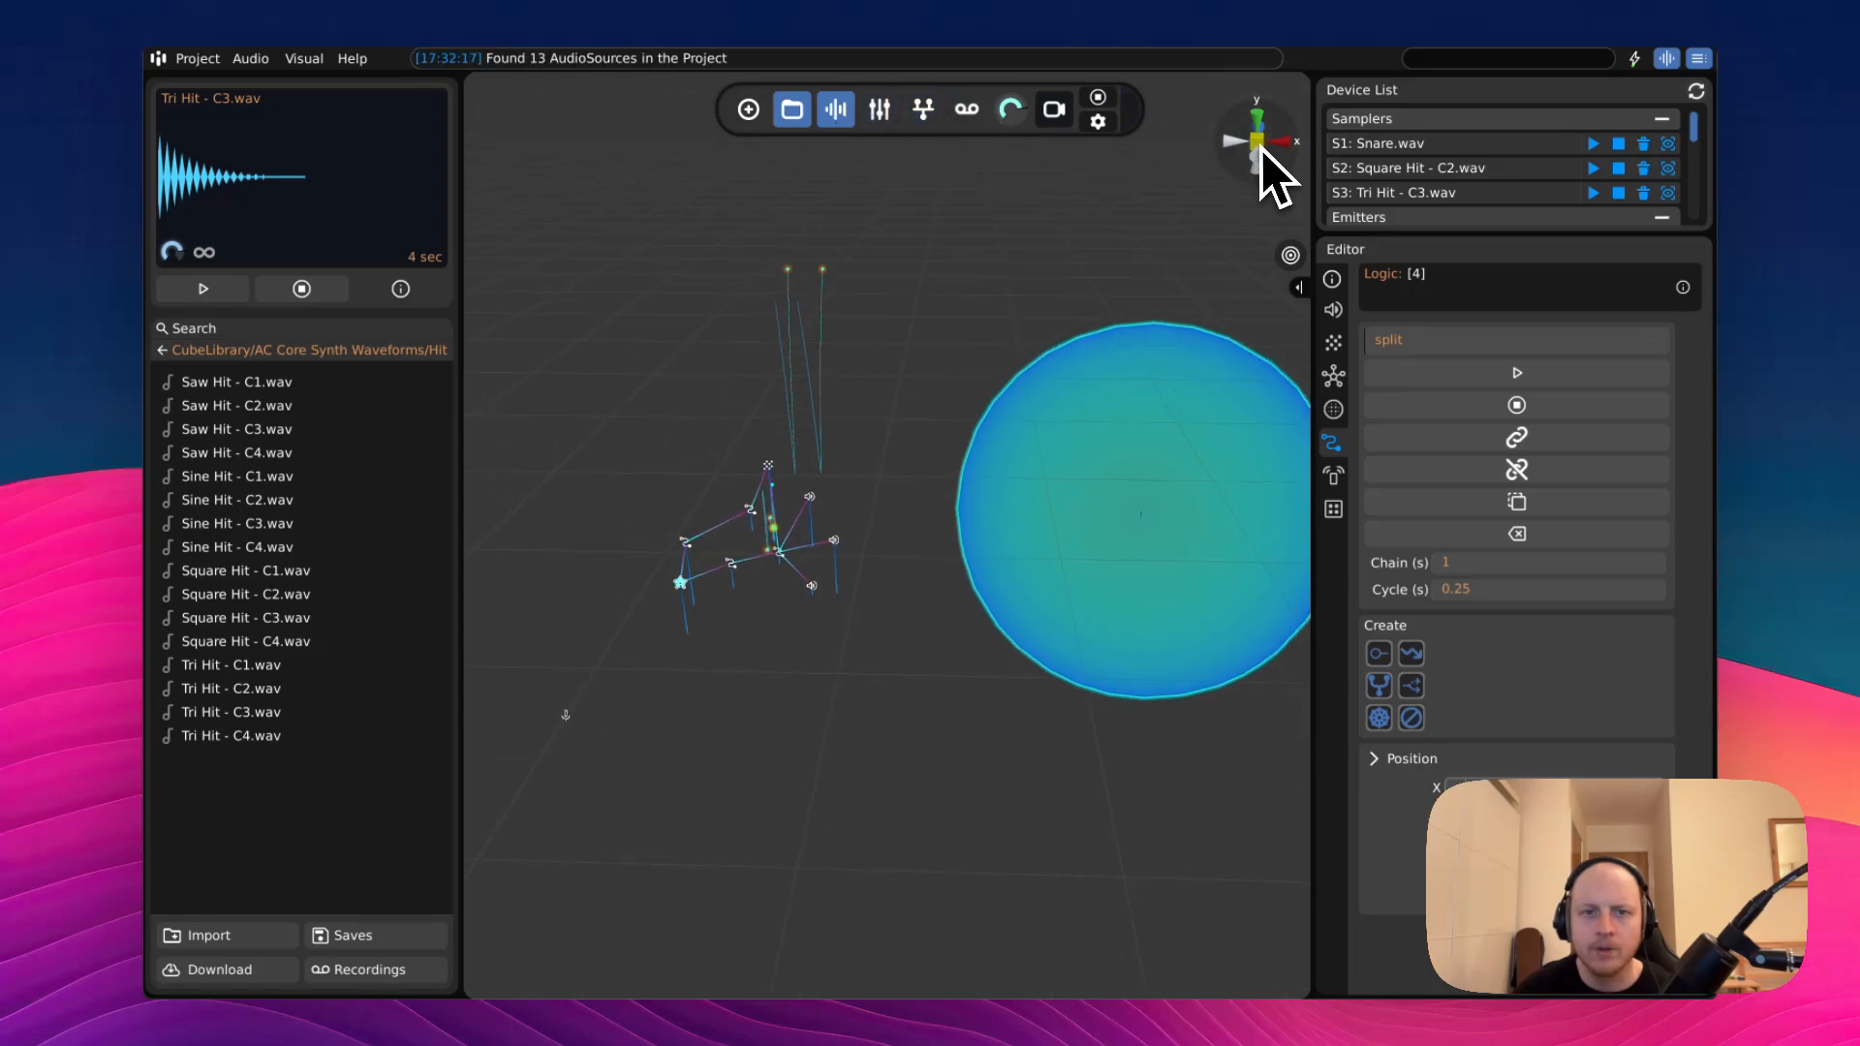
pyautogui.moveTo(1027, 392); pyautogui.dragTo(814, 523, button='right')
pyautogui.moveTo(678, 693); pyautogui.dragTo(417, 15, button='middle')
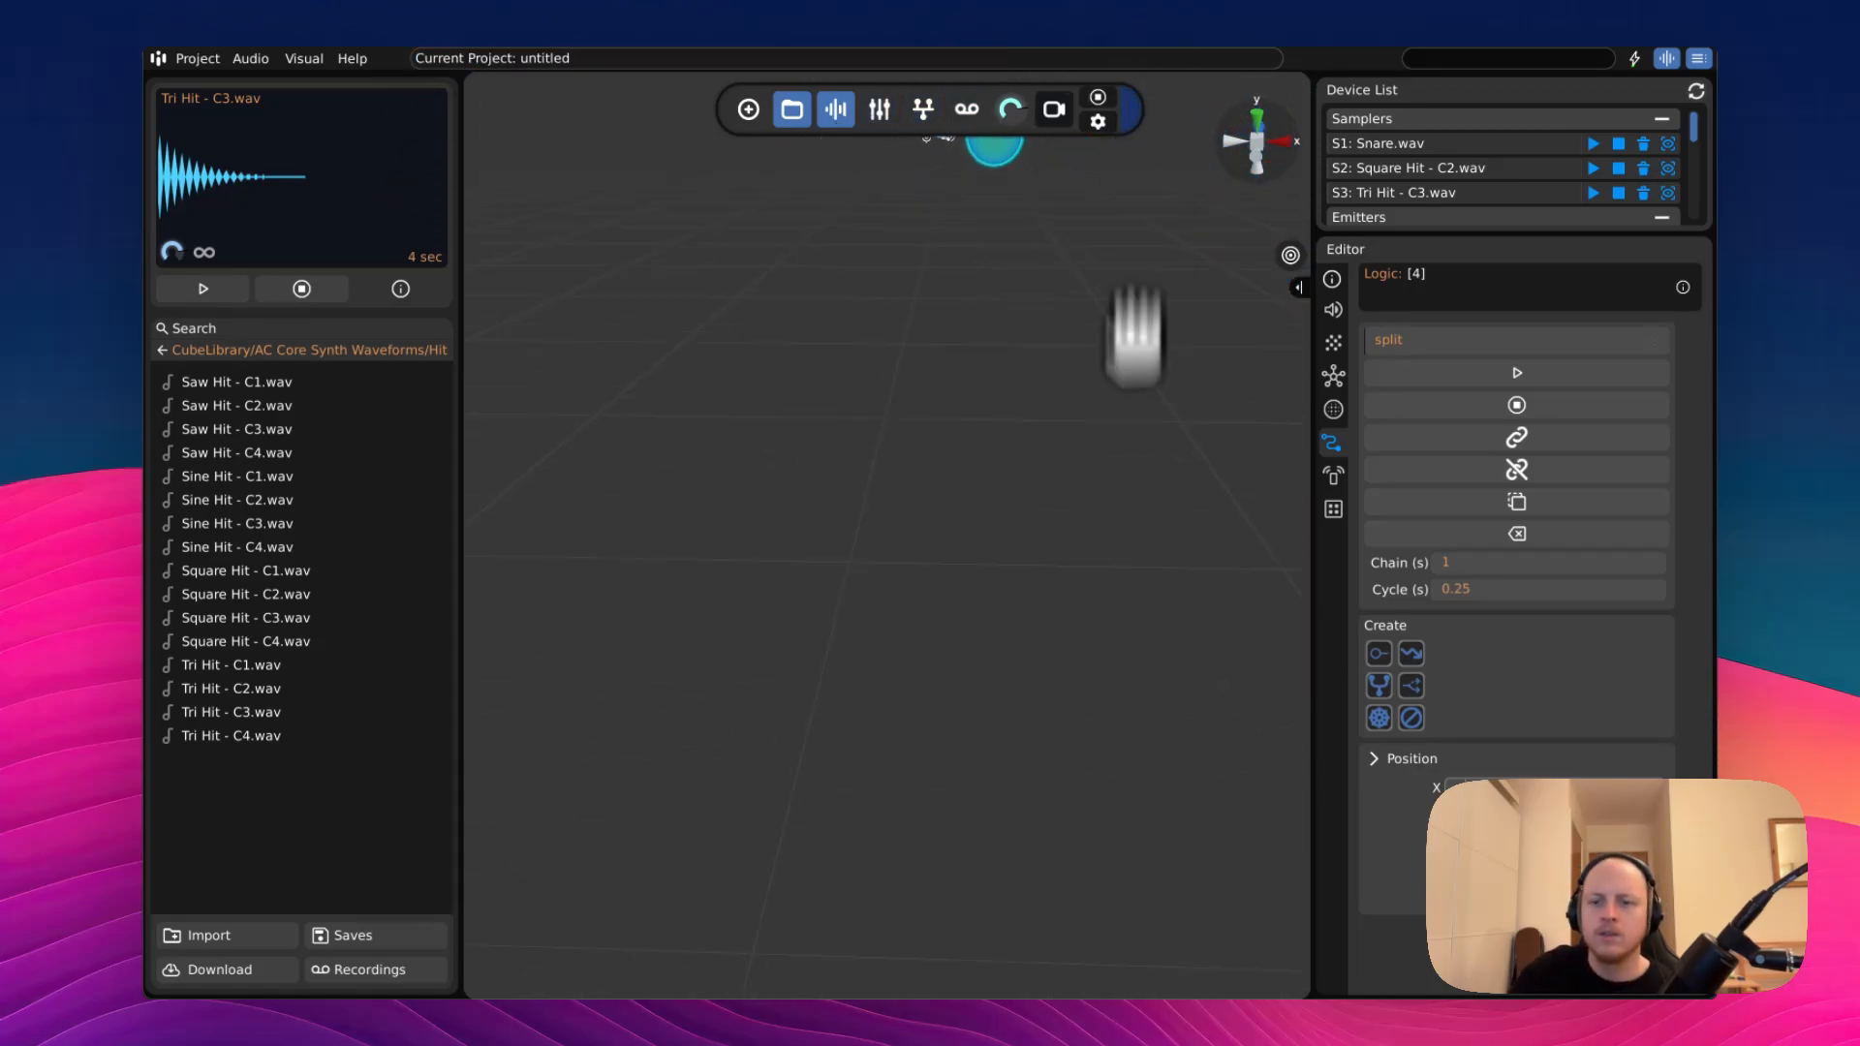
pyautogui.press('w')
pyautogui.press('d')
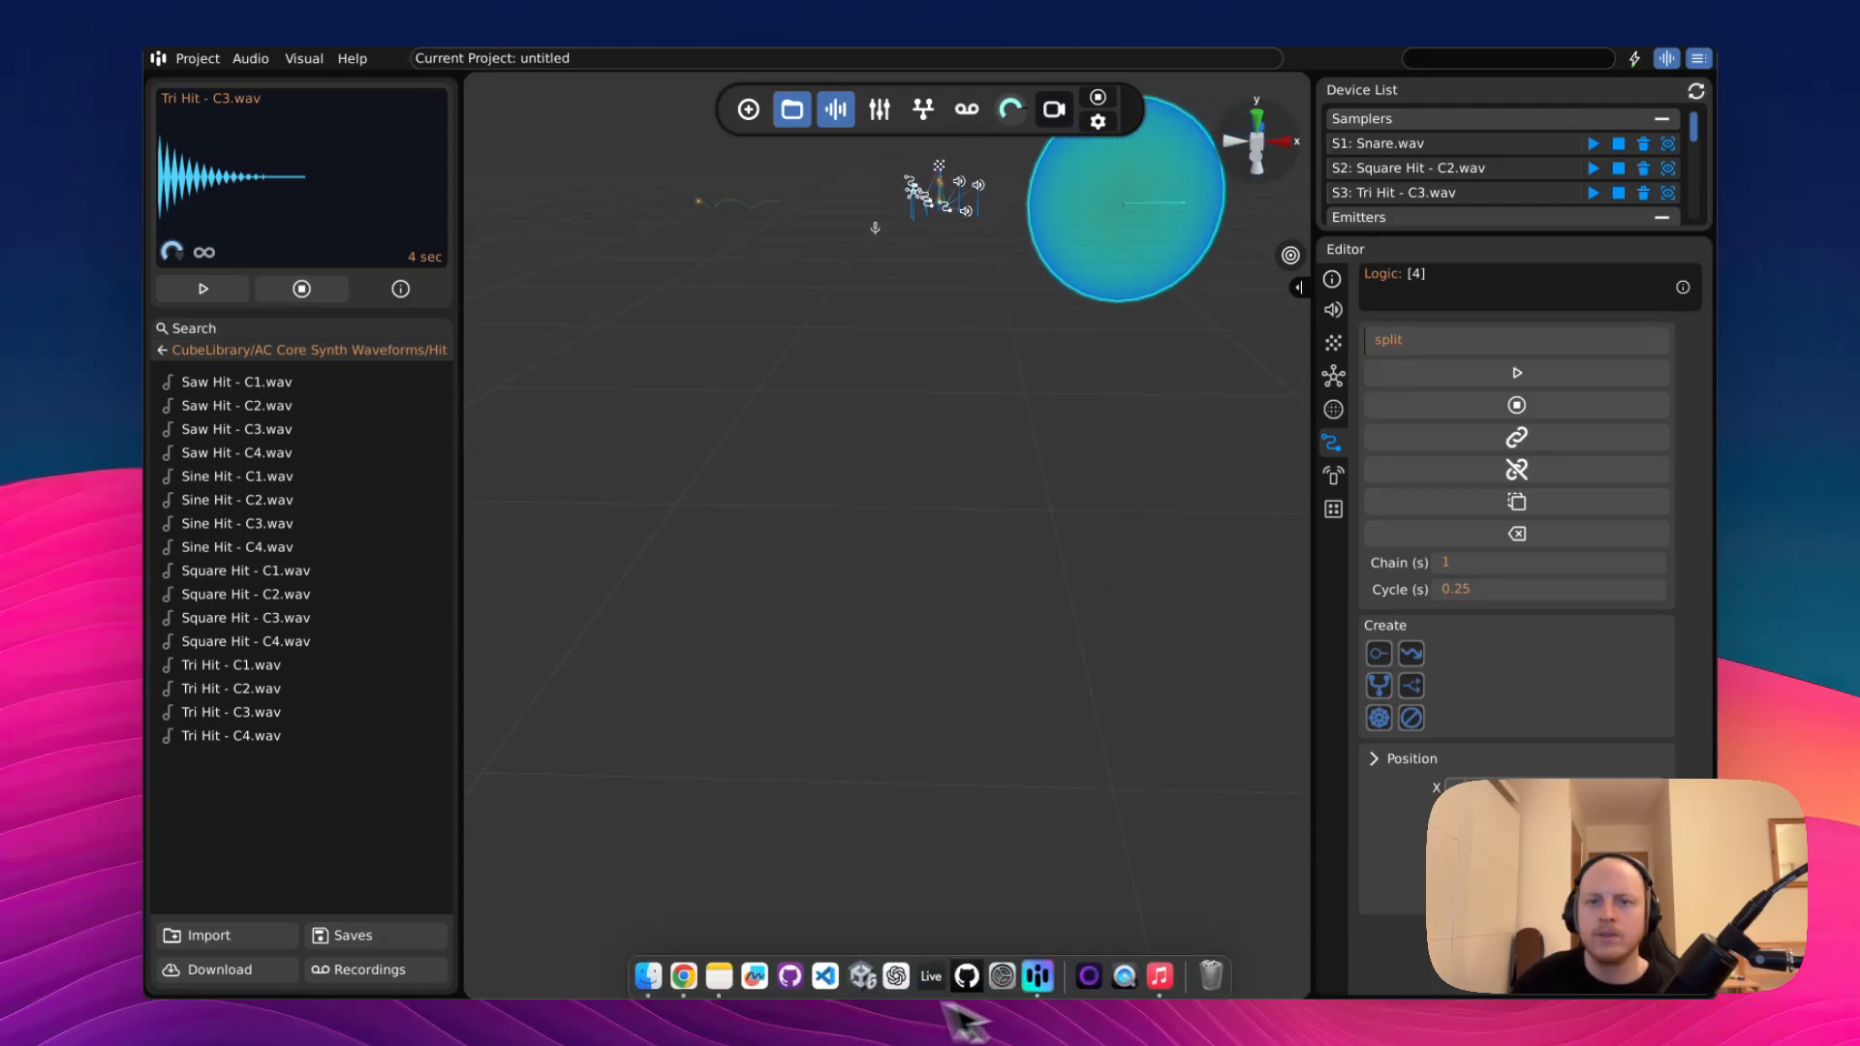
pyautogui.moveTo(721, 1010); pyautogui.dragTo(816, 527, button='middle')
pyautogui.moveTo(817, 527); pyautogui.dragTo(932, 510, button='right')
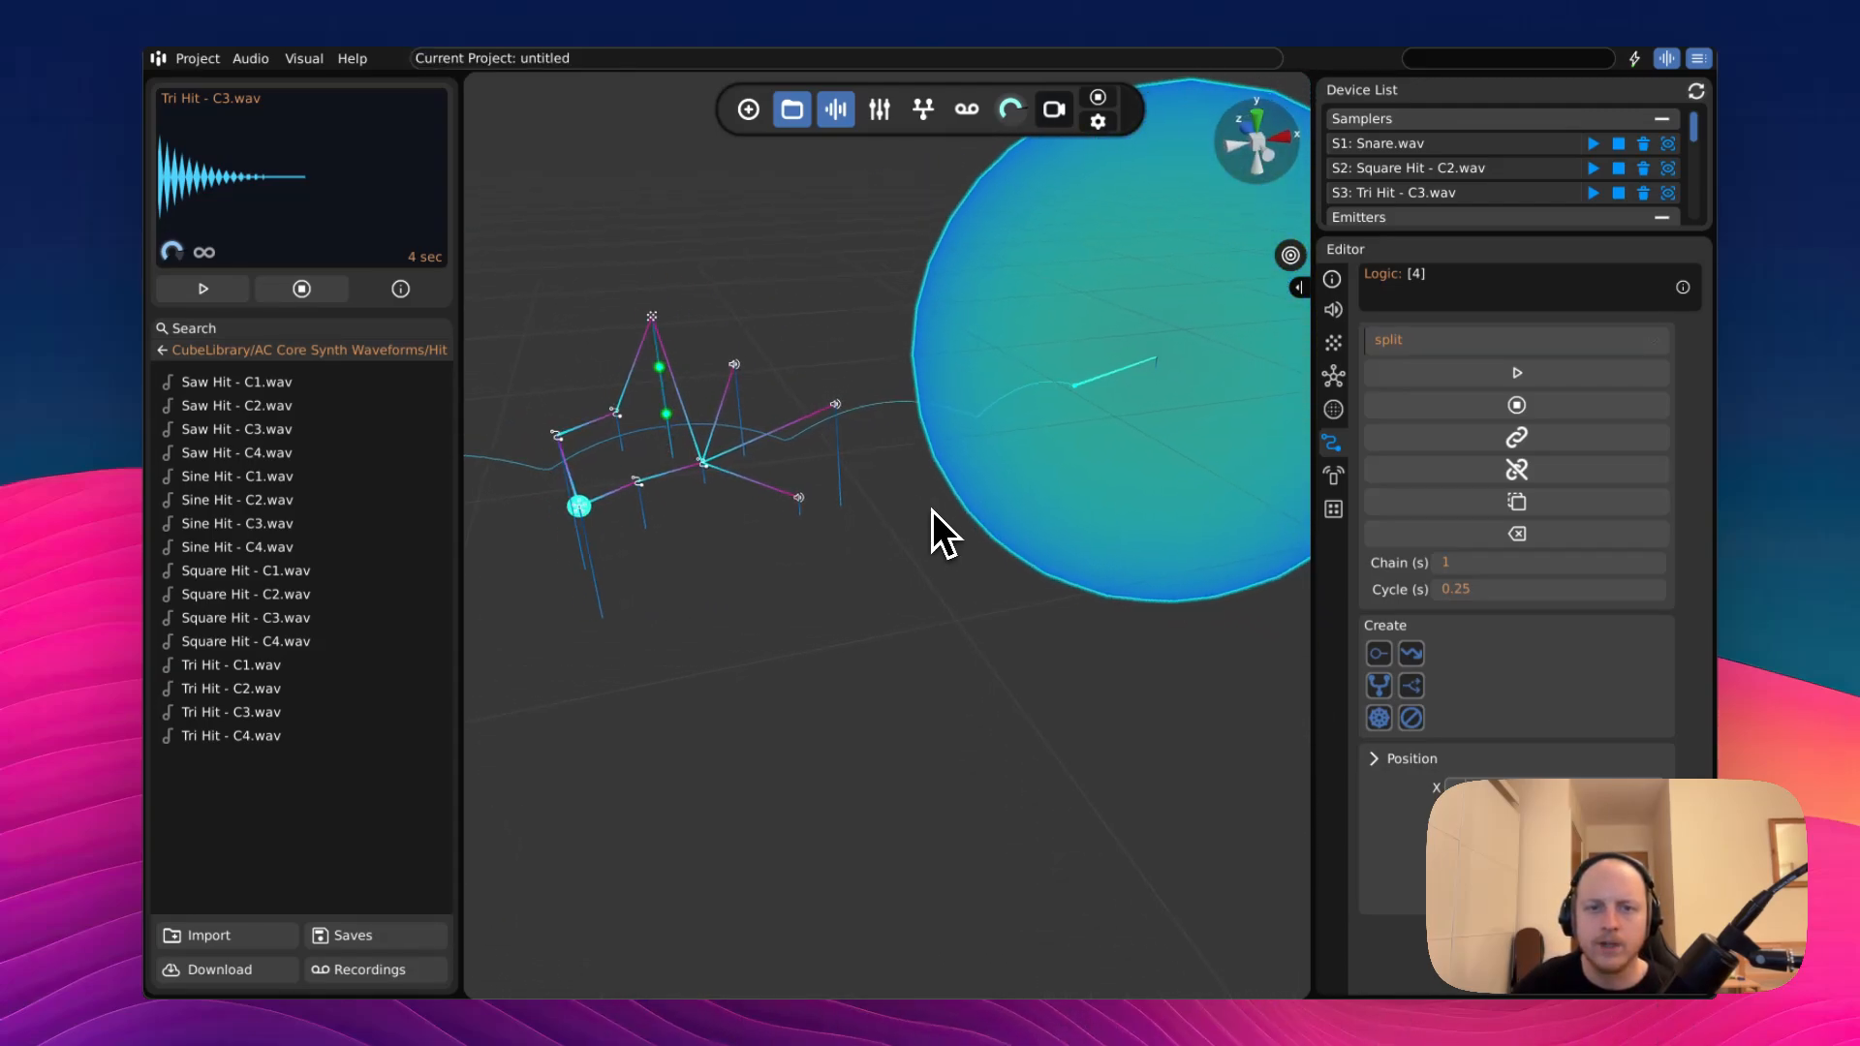
pyautogui.scroll(2, 931, 509)
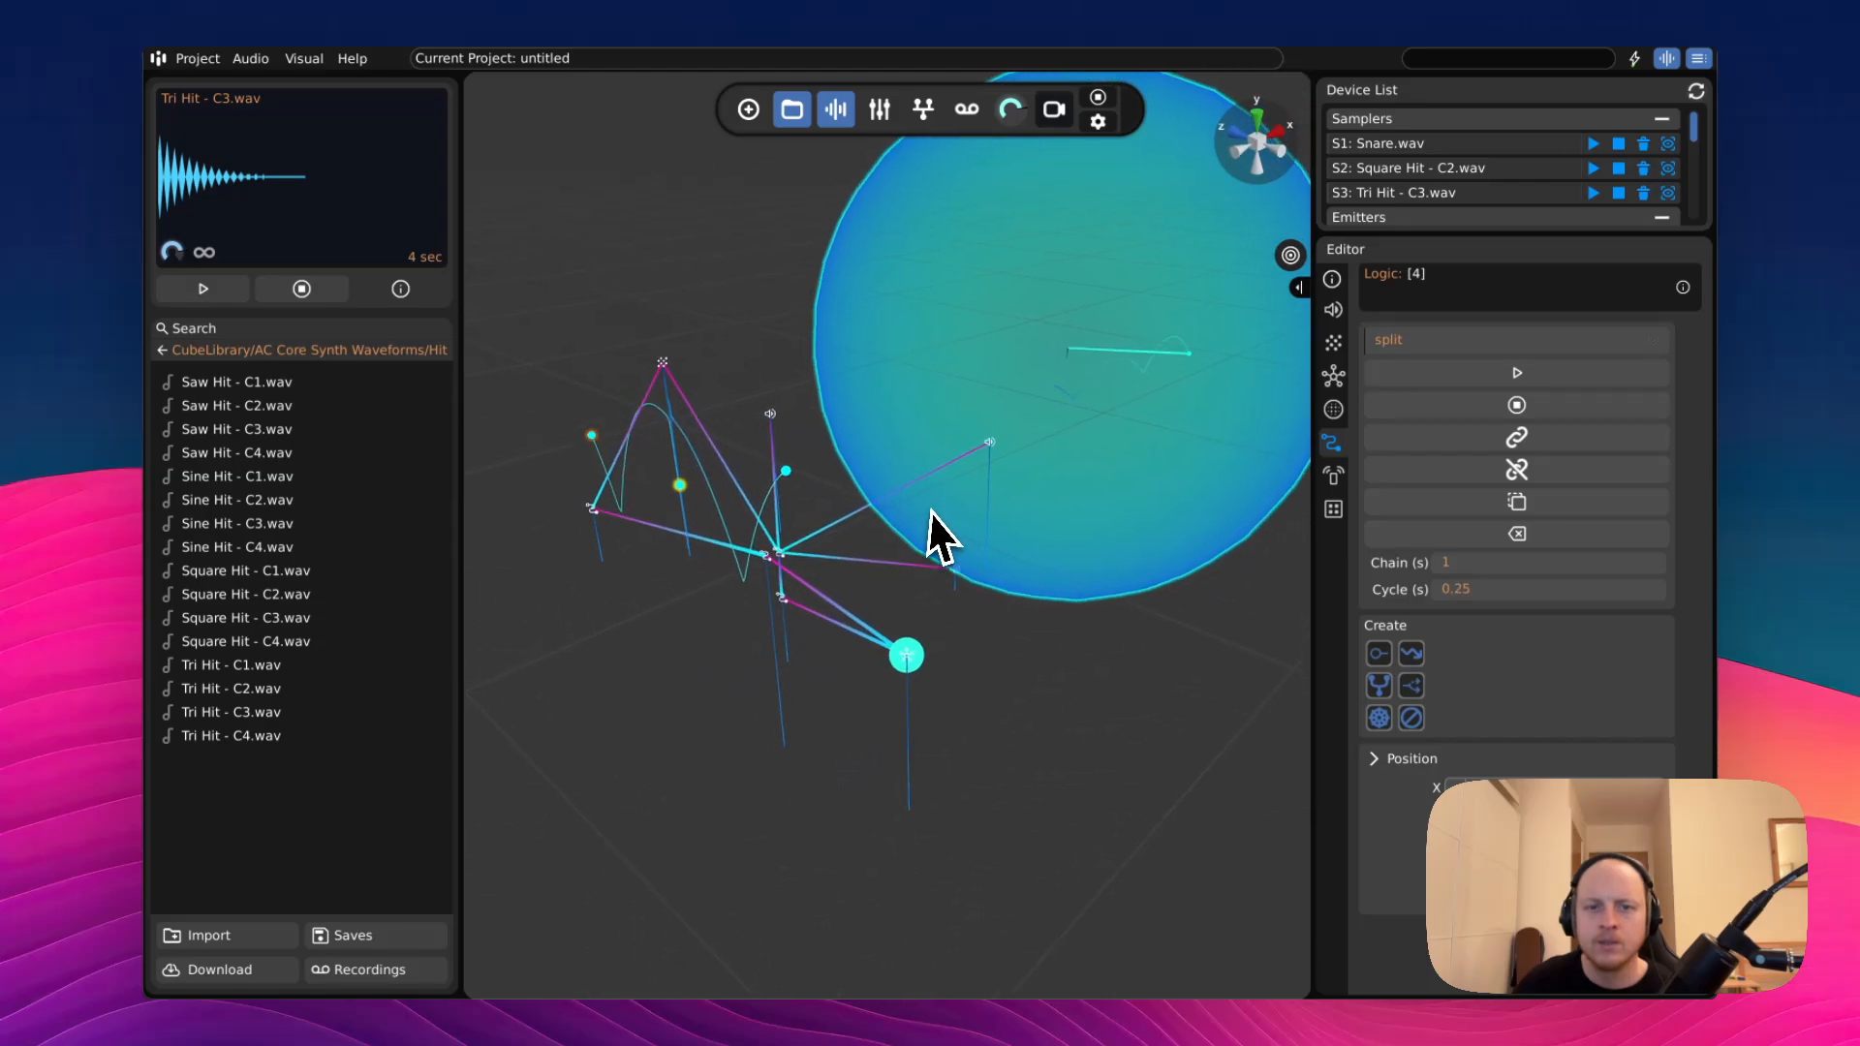
# - Move the FX Zone back over the samplers, emitter and logic boxes and check its connections
pyautogui.click(1012, 441)
pyautogui.moveTo(1024, 426); pyautogui.dragTo(847, 643)
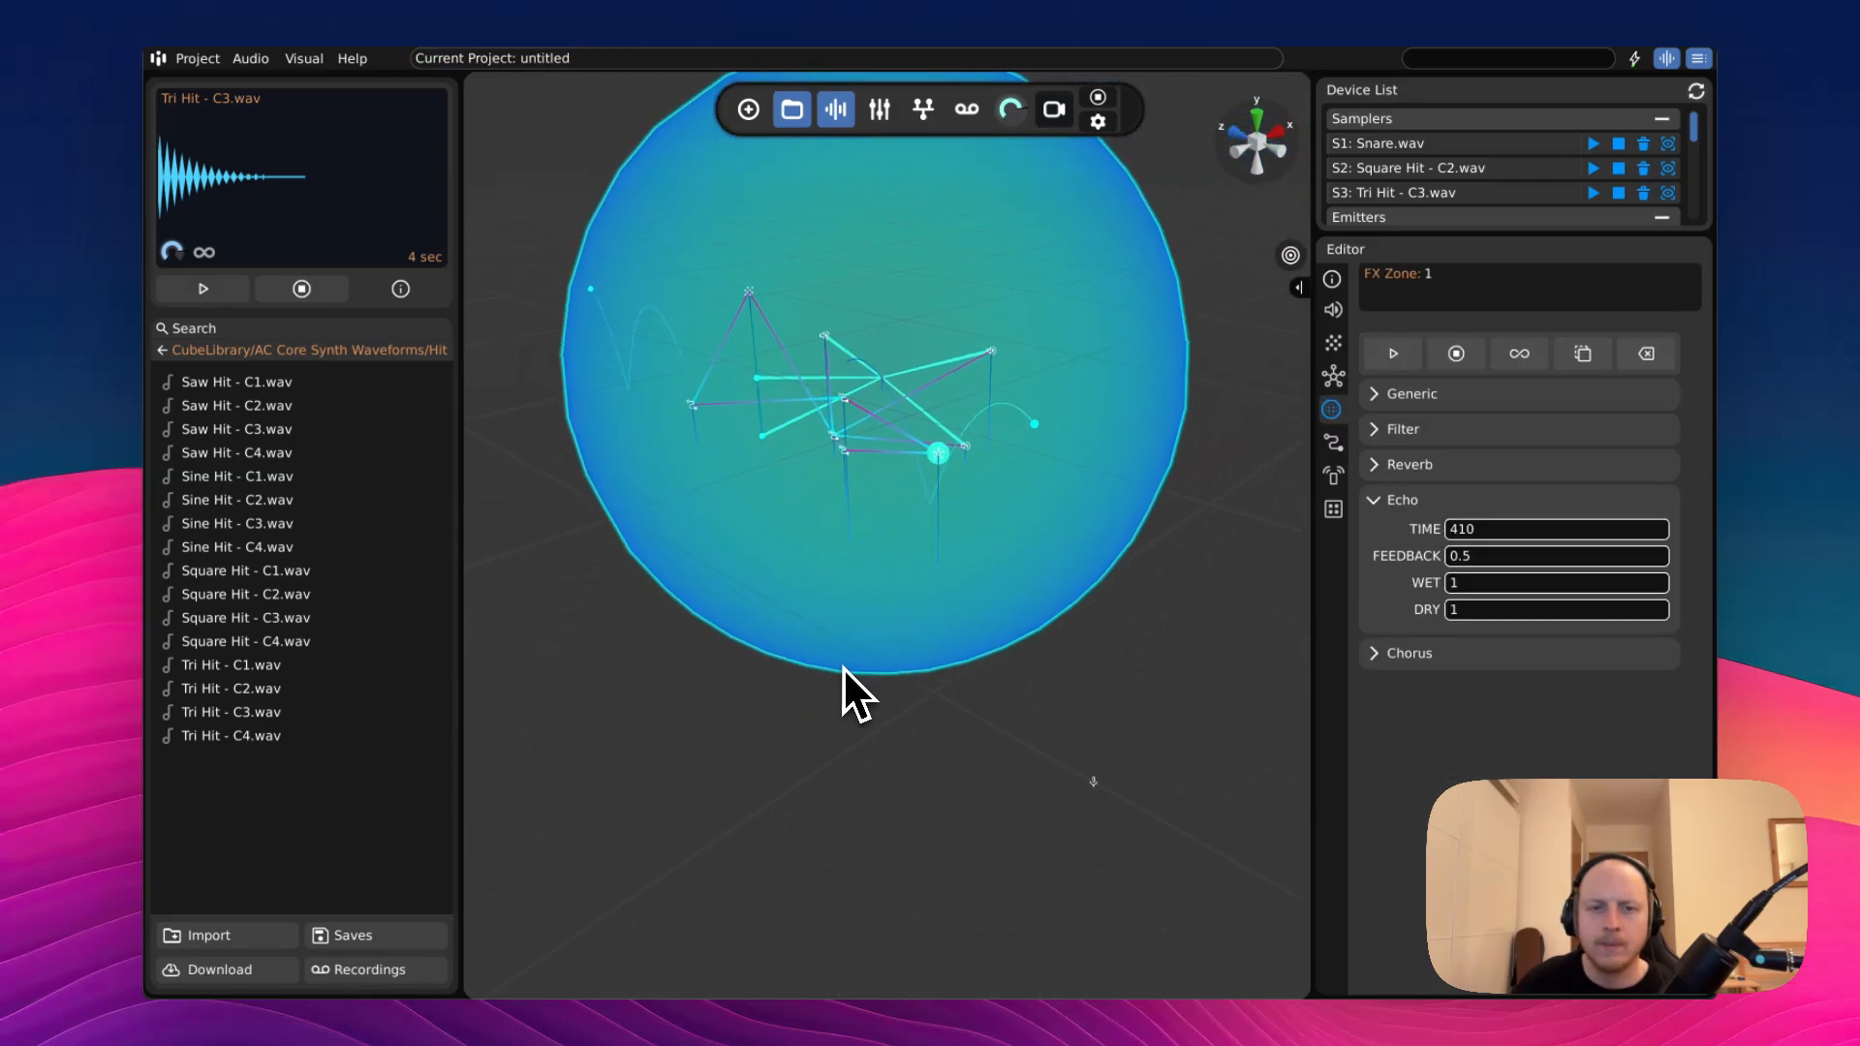
pyautogui.moveTo(843, 666); pyautogui.dragTo(946, 519, button='right')
pyautogui.scroll(2, 1151, 541)
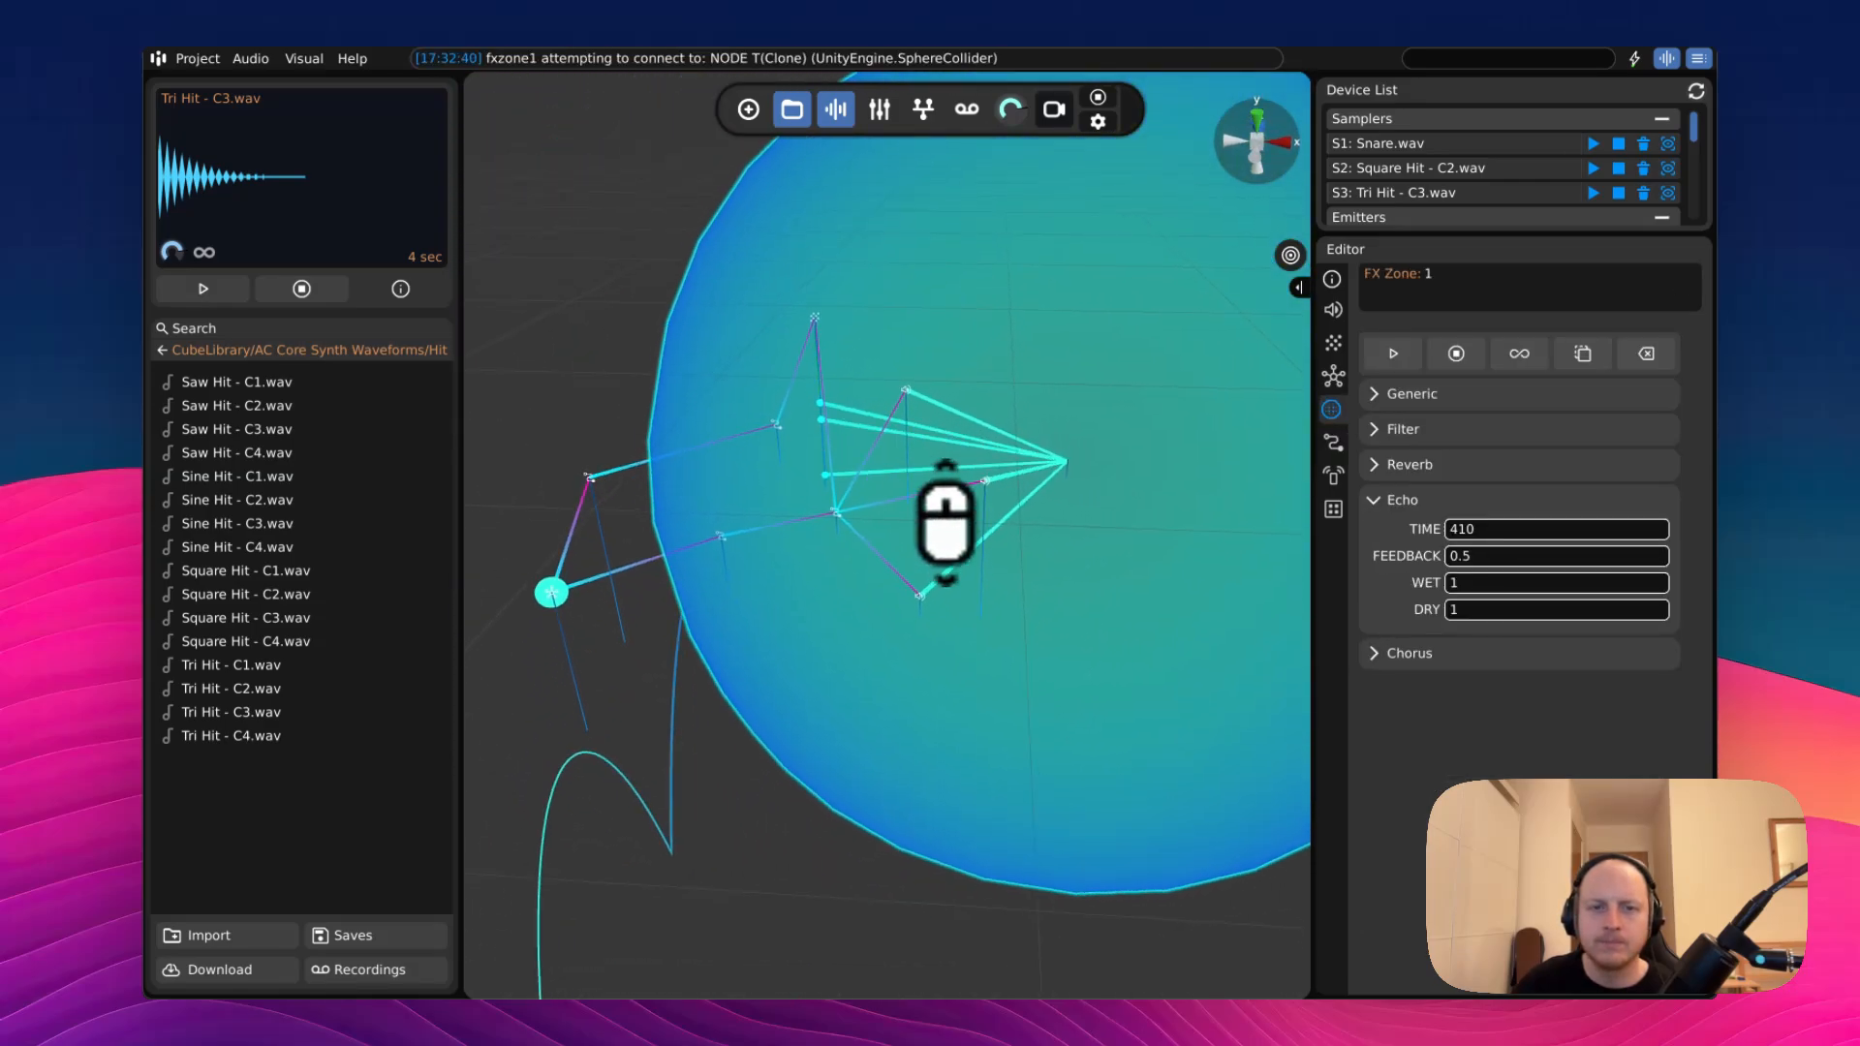
pyautogui.scroll(-2, 951, 531)
pyautogui.scroll(-2, 548, 473)
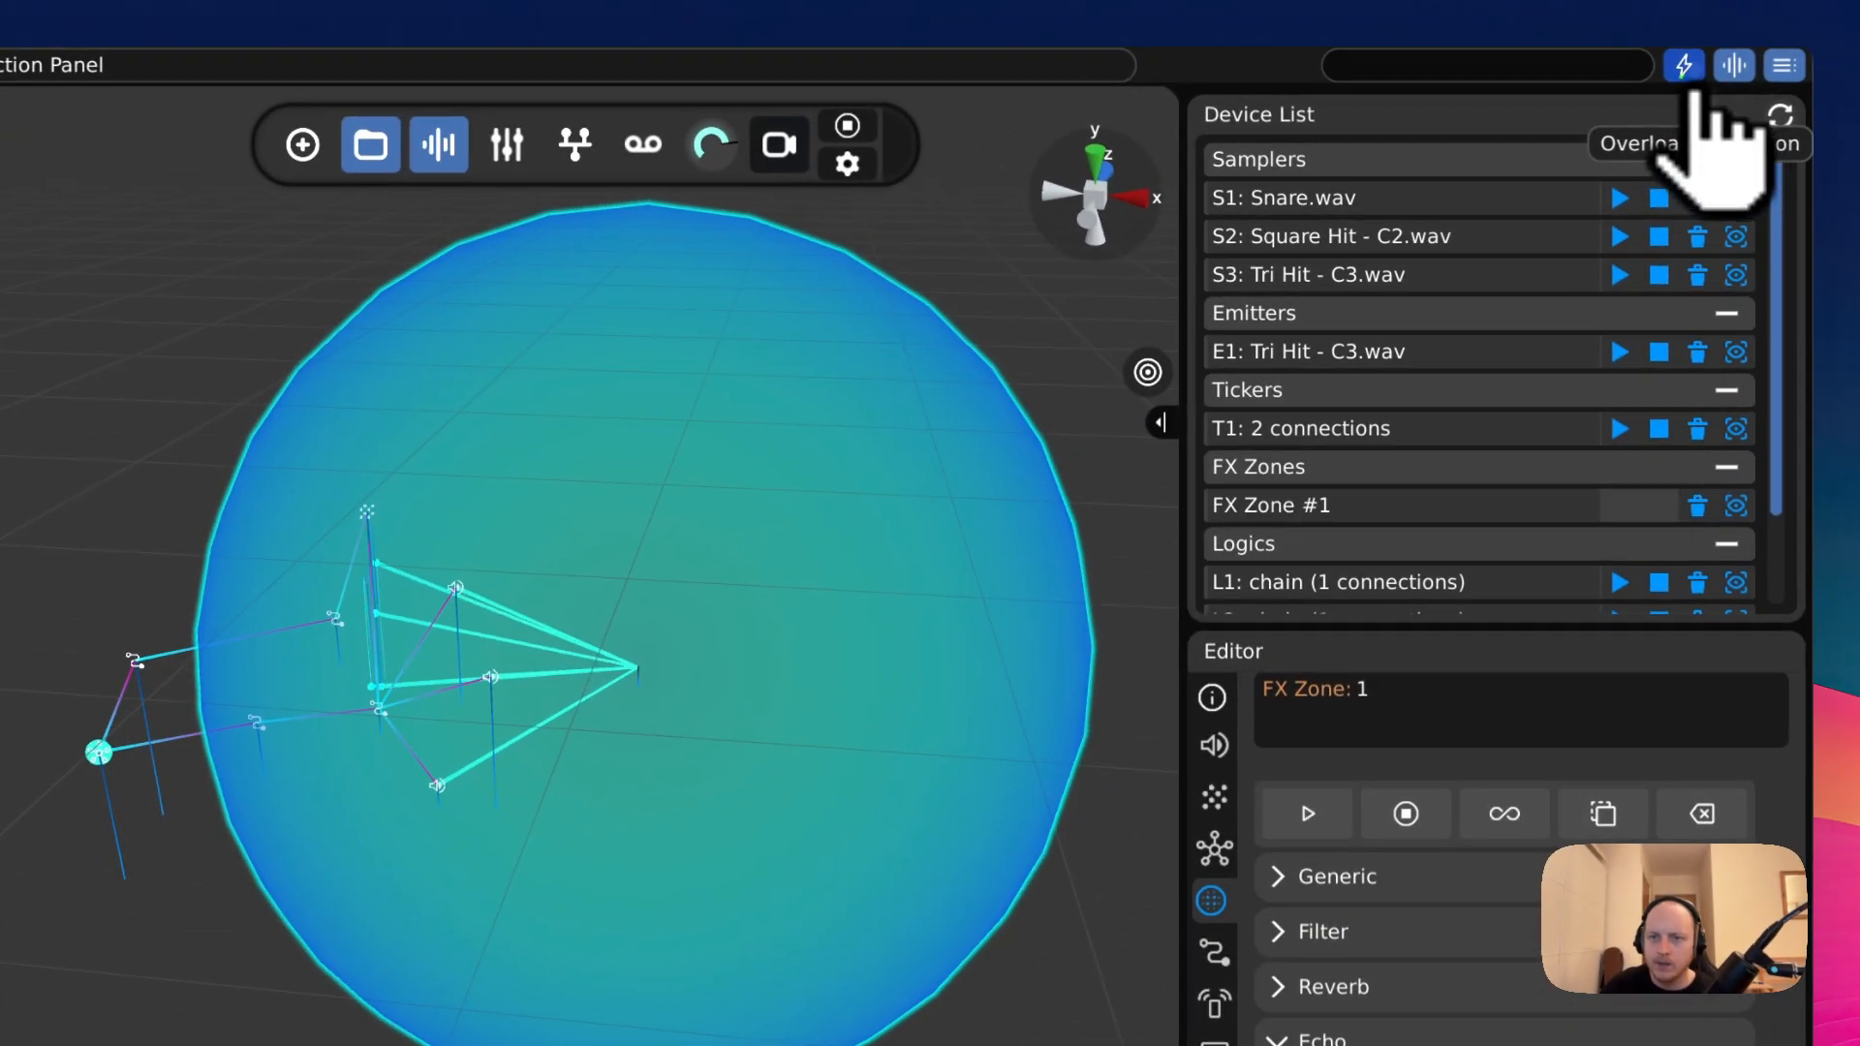
# - Show the Overload Protection panel and move the FX Zone clear of the connected devices
pyautogui.click(1634, 59)
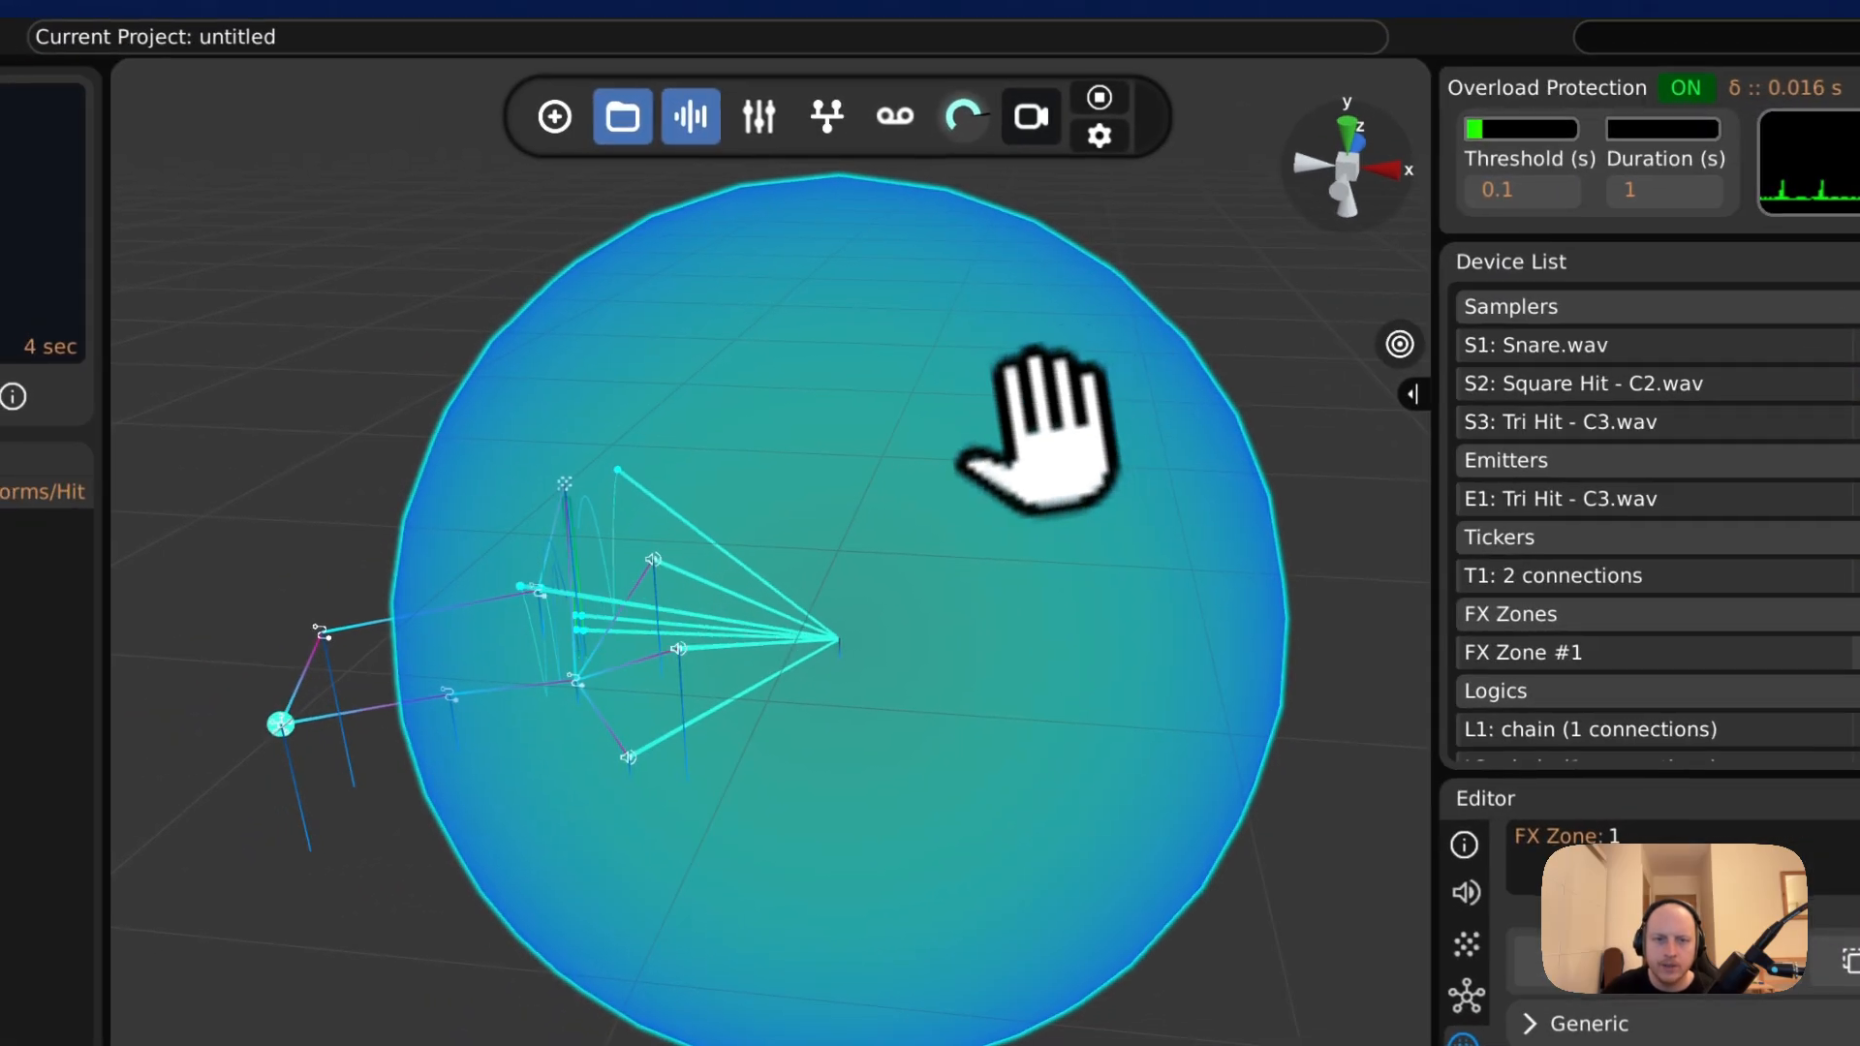
pyautogui.moveTo(608, 622); pyautogui.dragTo(779, 553)
pyautogui.moveTo(1054, 376); pyautogui.dragTo(1125, 365)
pyautogui.press('a')
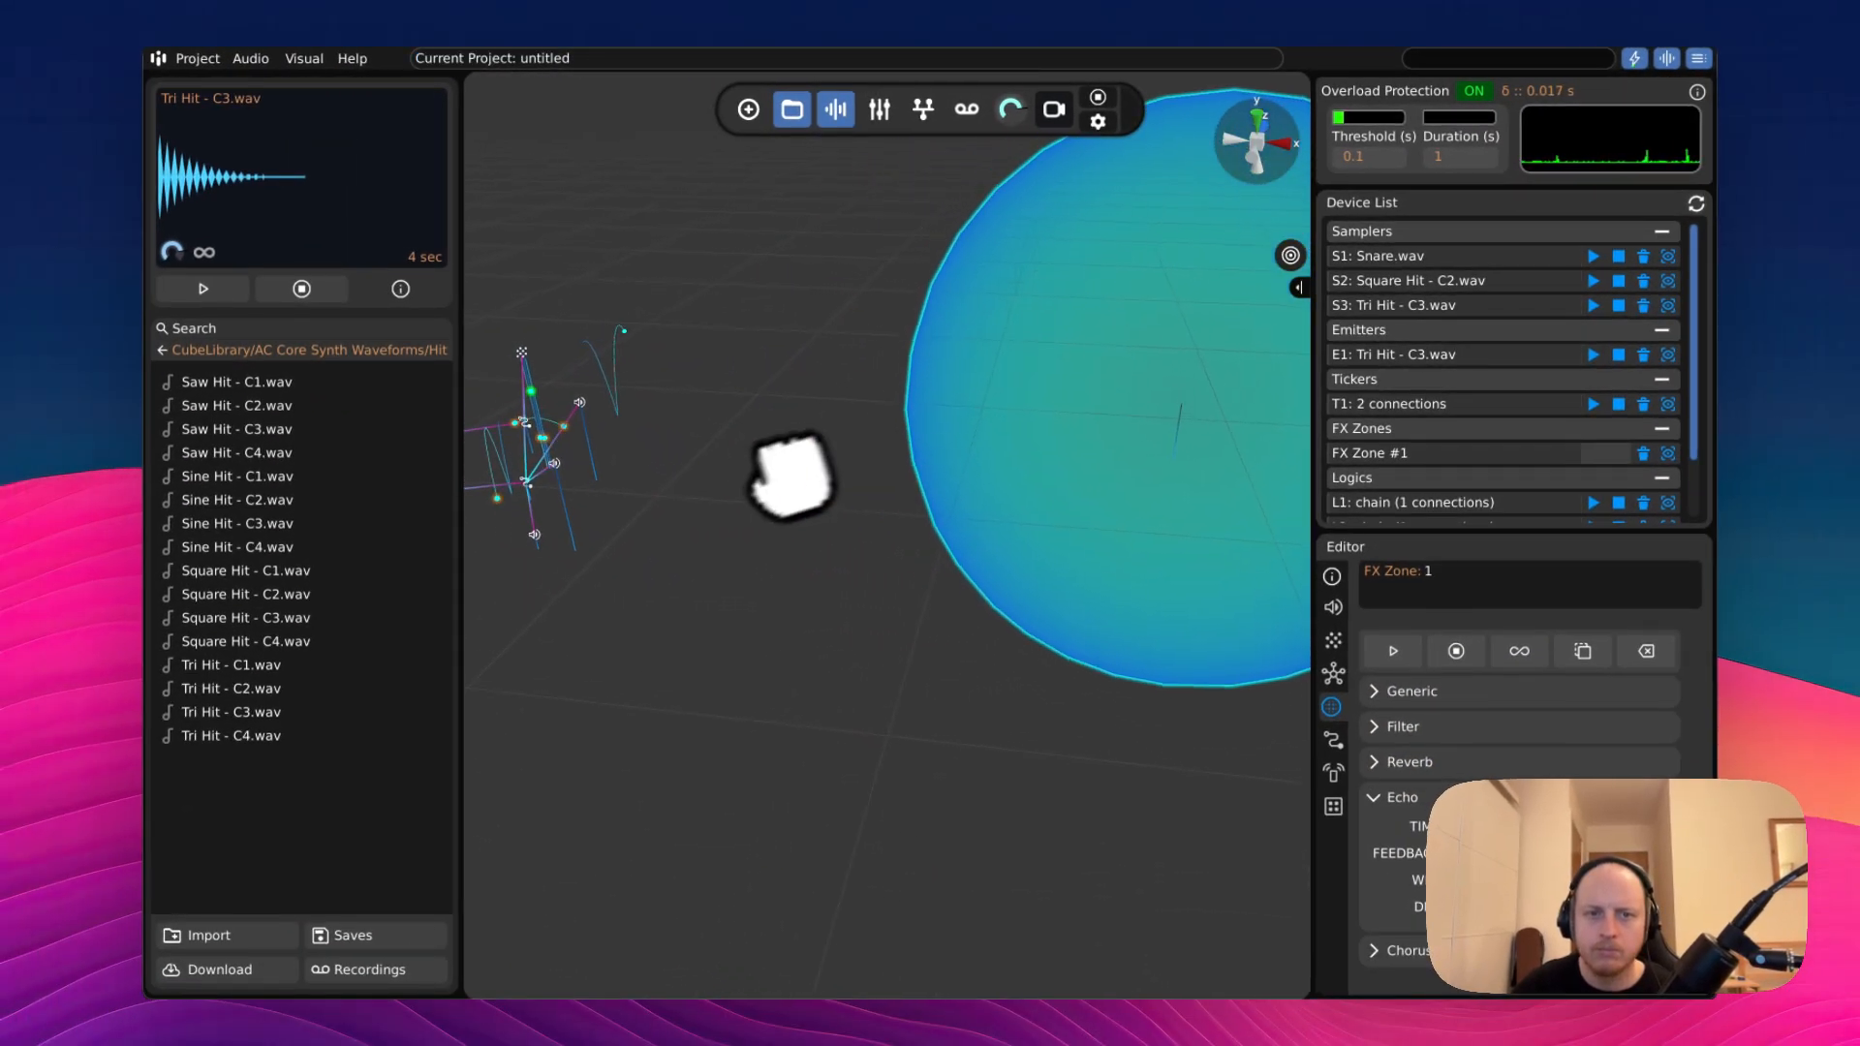
pyautogui.press('w')
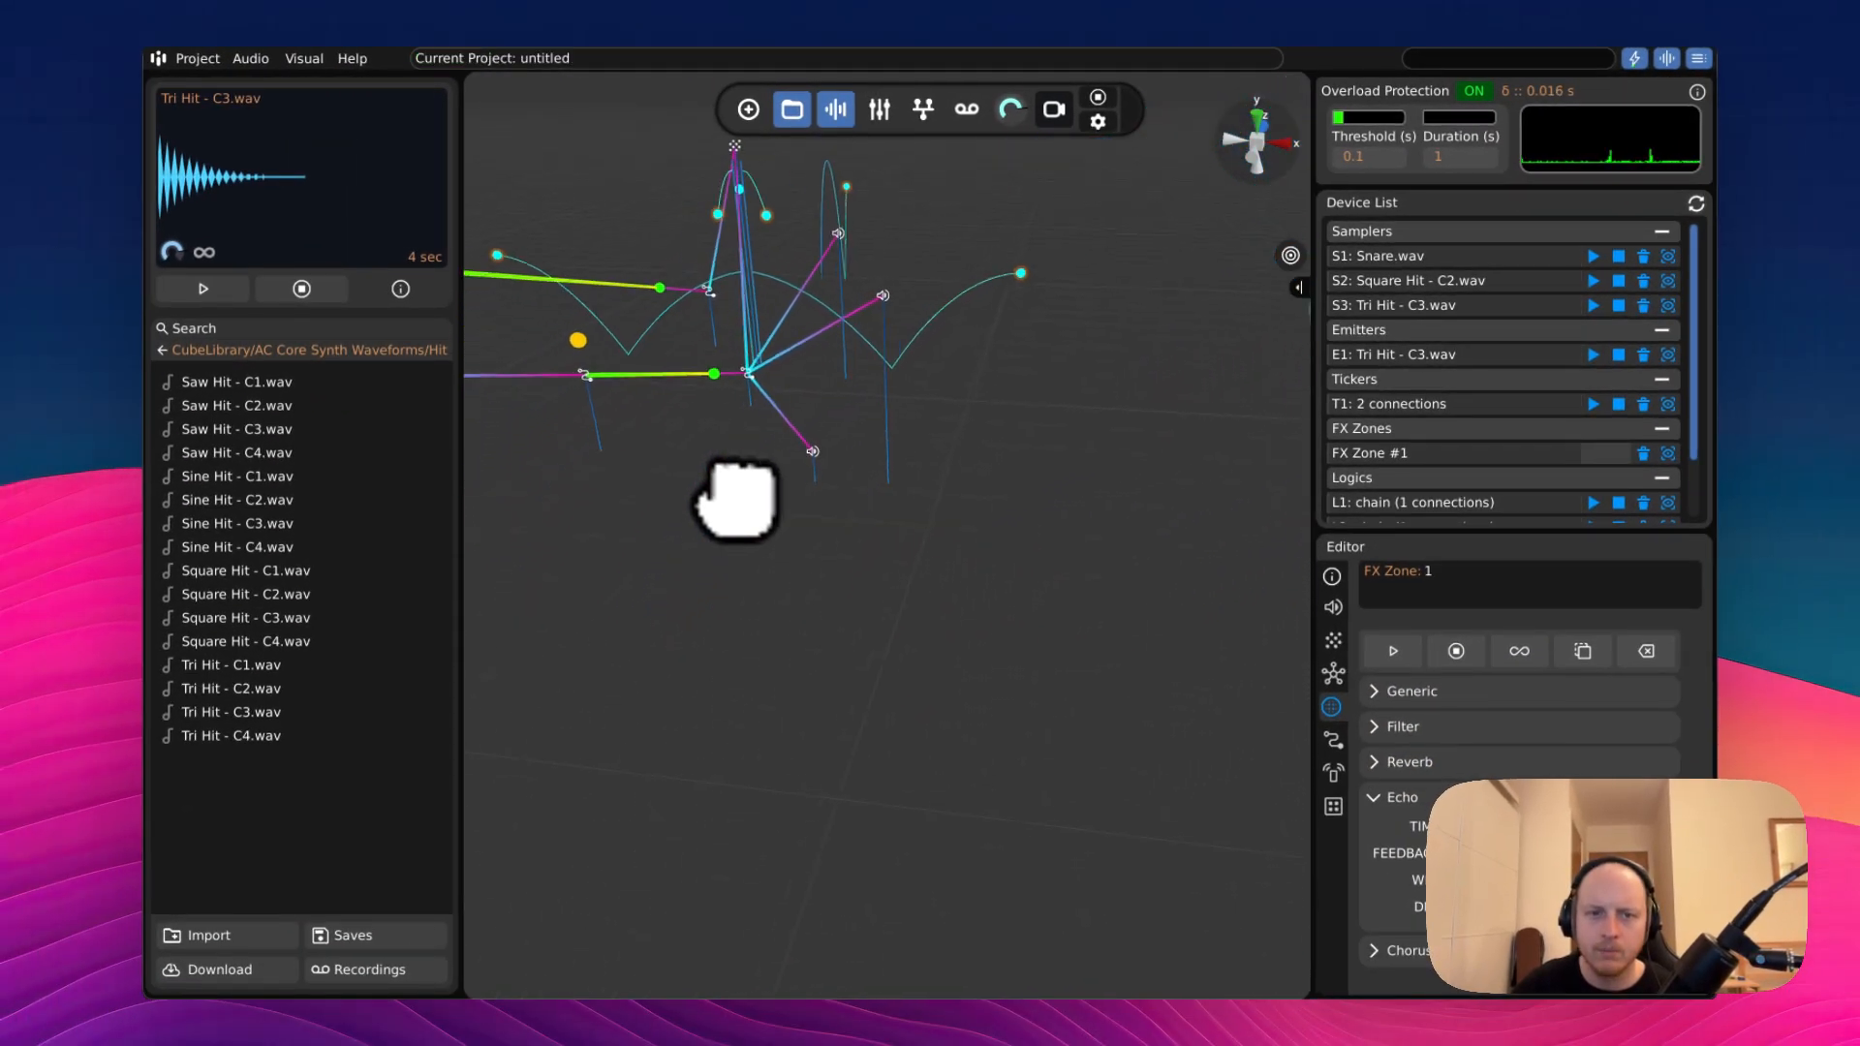
pyautogui.press('a')
pyautogui.press('w')
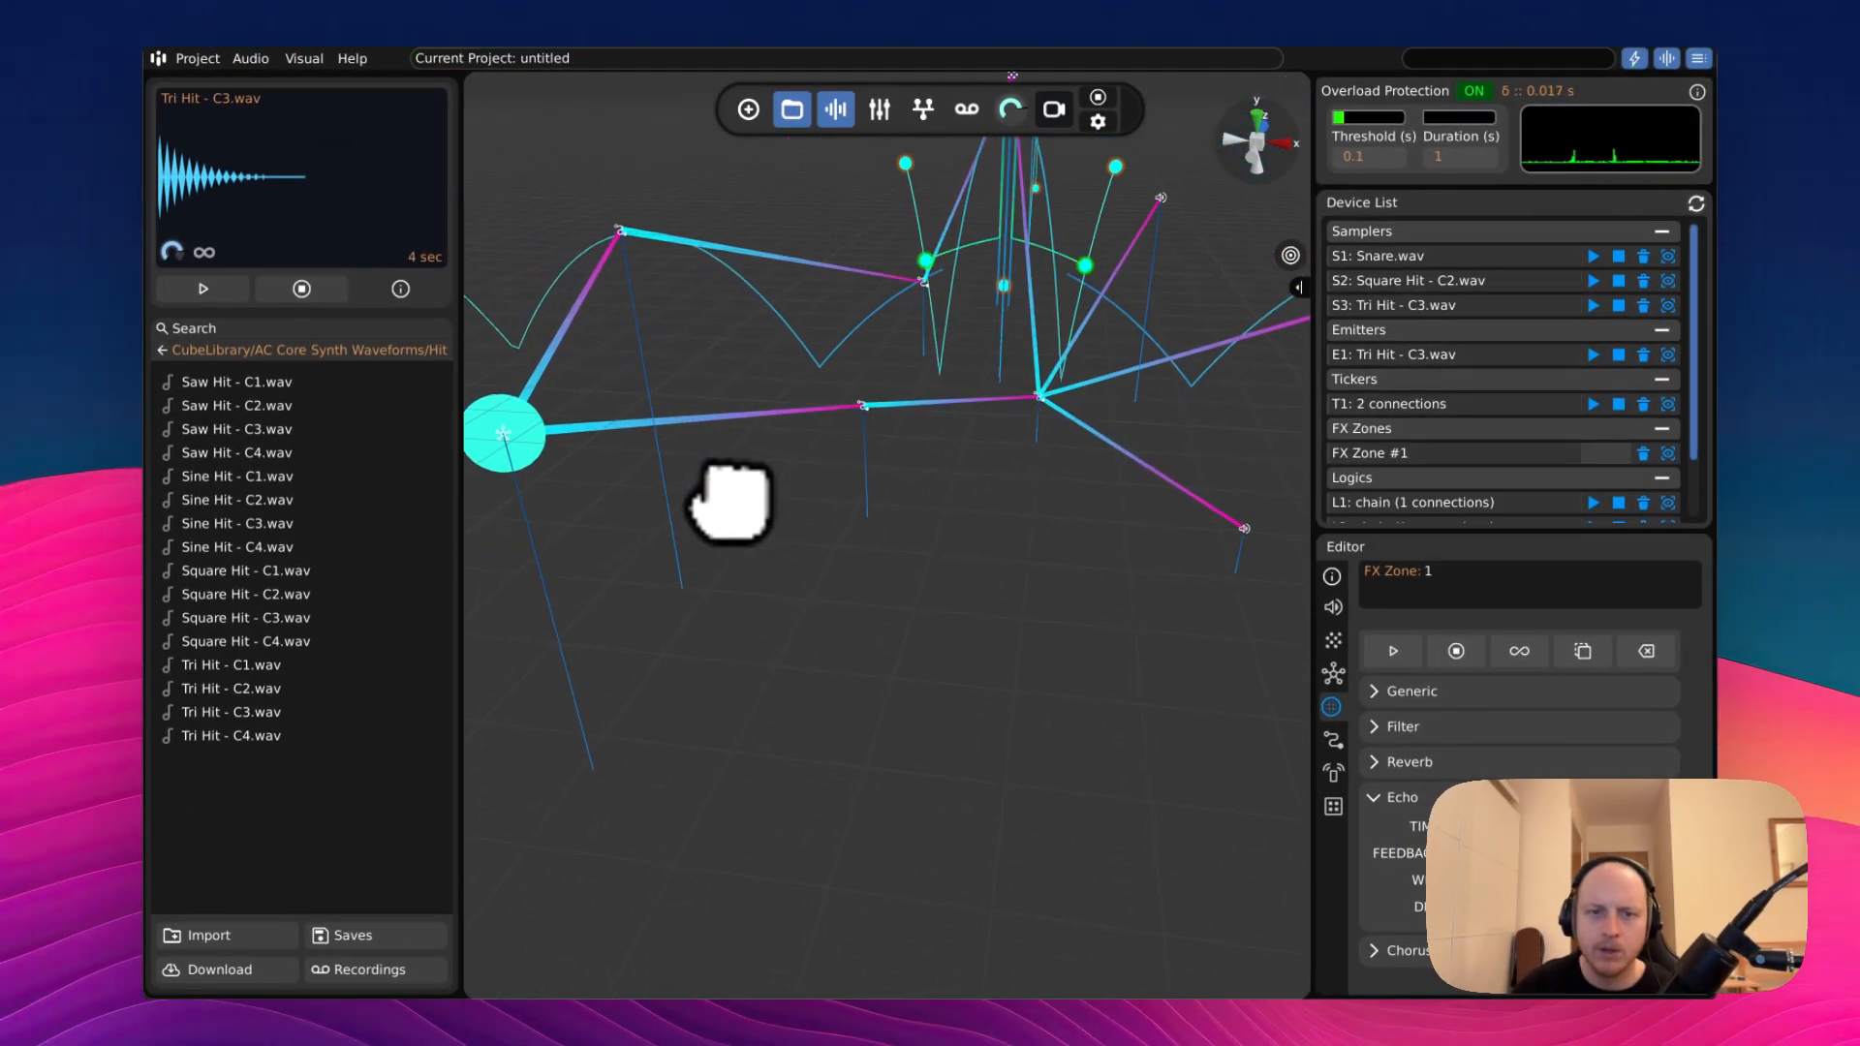
# - Run the ticker and move the FX Zone back over the connected samplers, emitter and logic boxes
pyautogui.moveTo(531, 472); pyautogui.dragTo(692, 518)
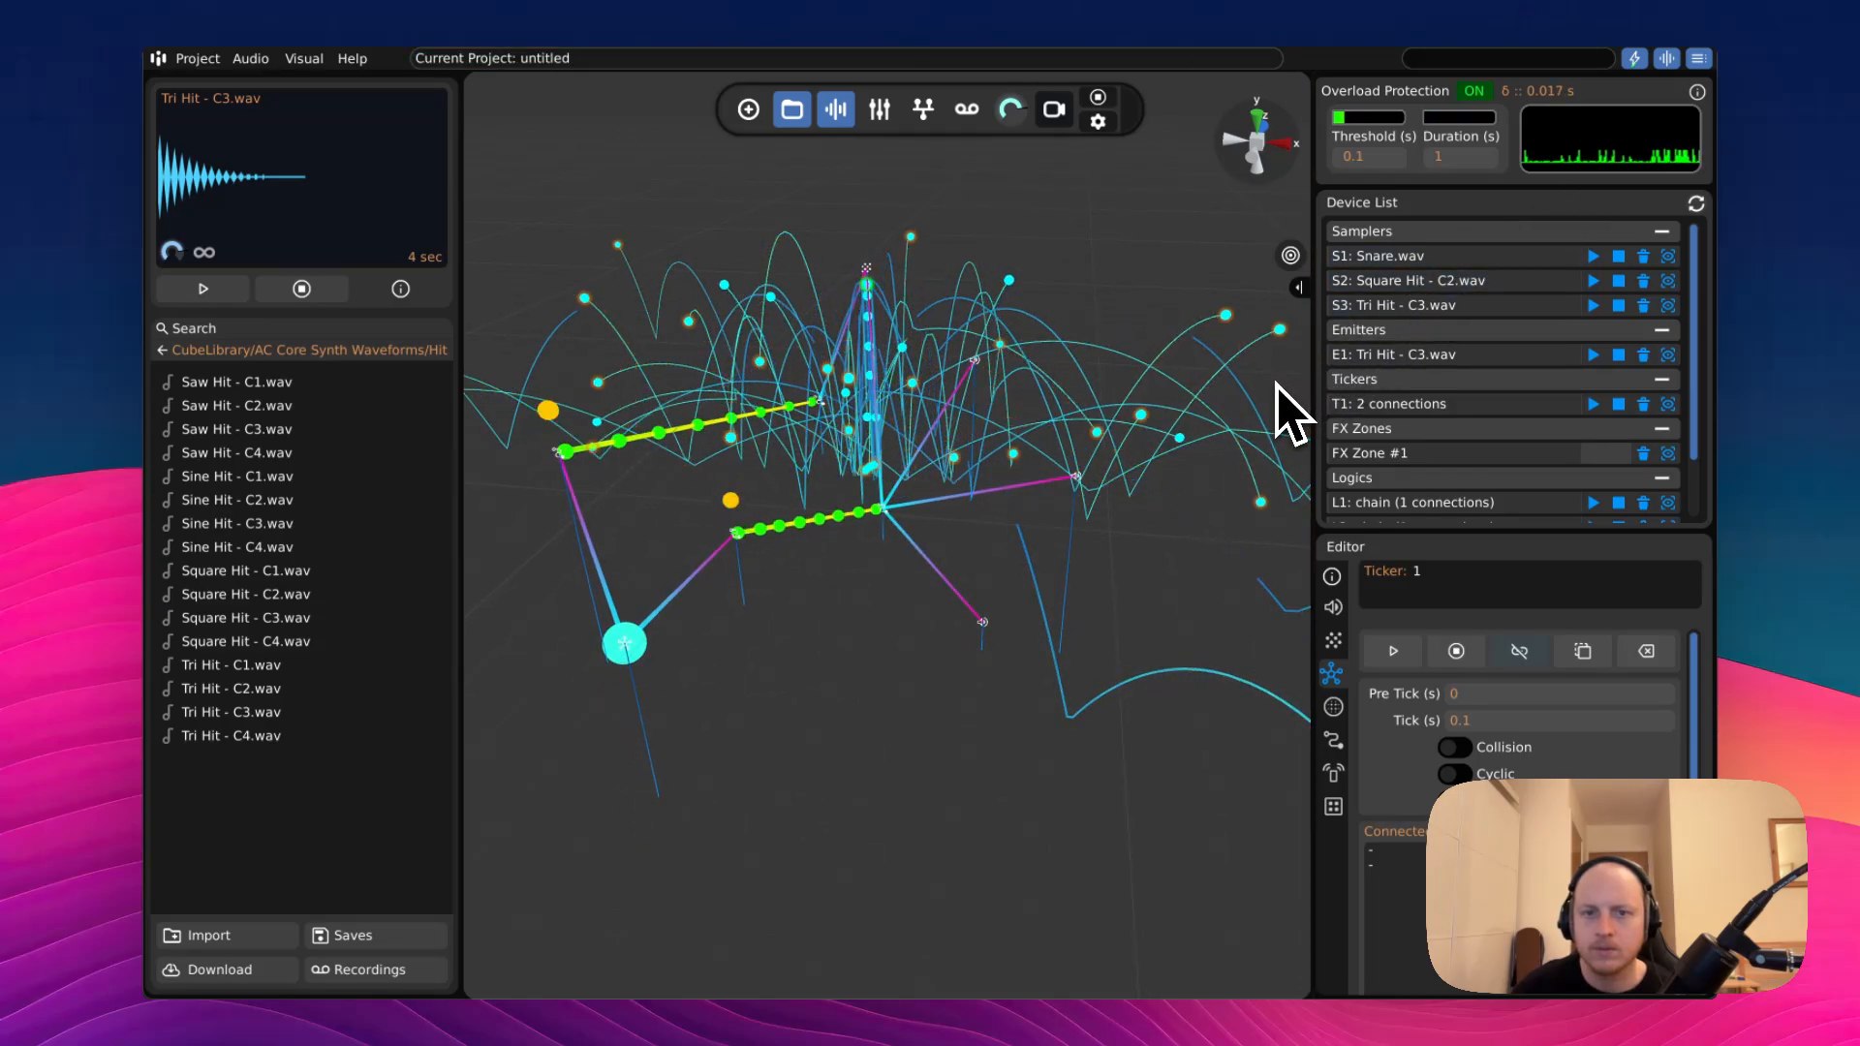
pyautogui.moveTo(1271, 386); pyautogui.dragTo(1261, 391, button='right')
pyautogui.moveTo(1137, 403); pyautogui.dragTo(954, 480)
pyautogui.moveTo(955, 489); pyautogui.dragTo(980, 591, button='right')
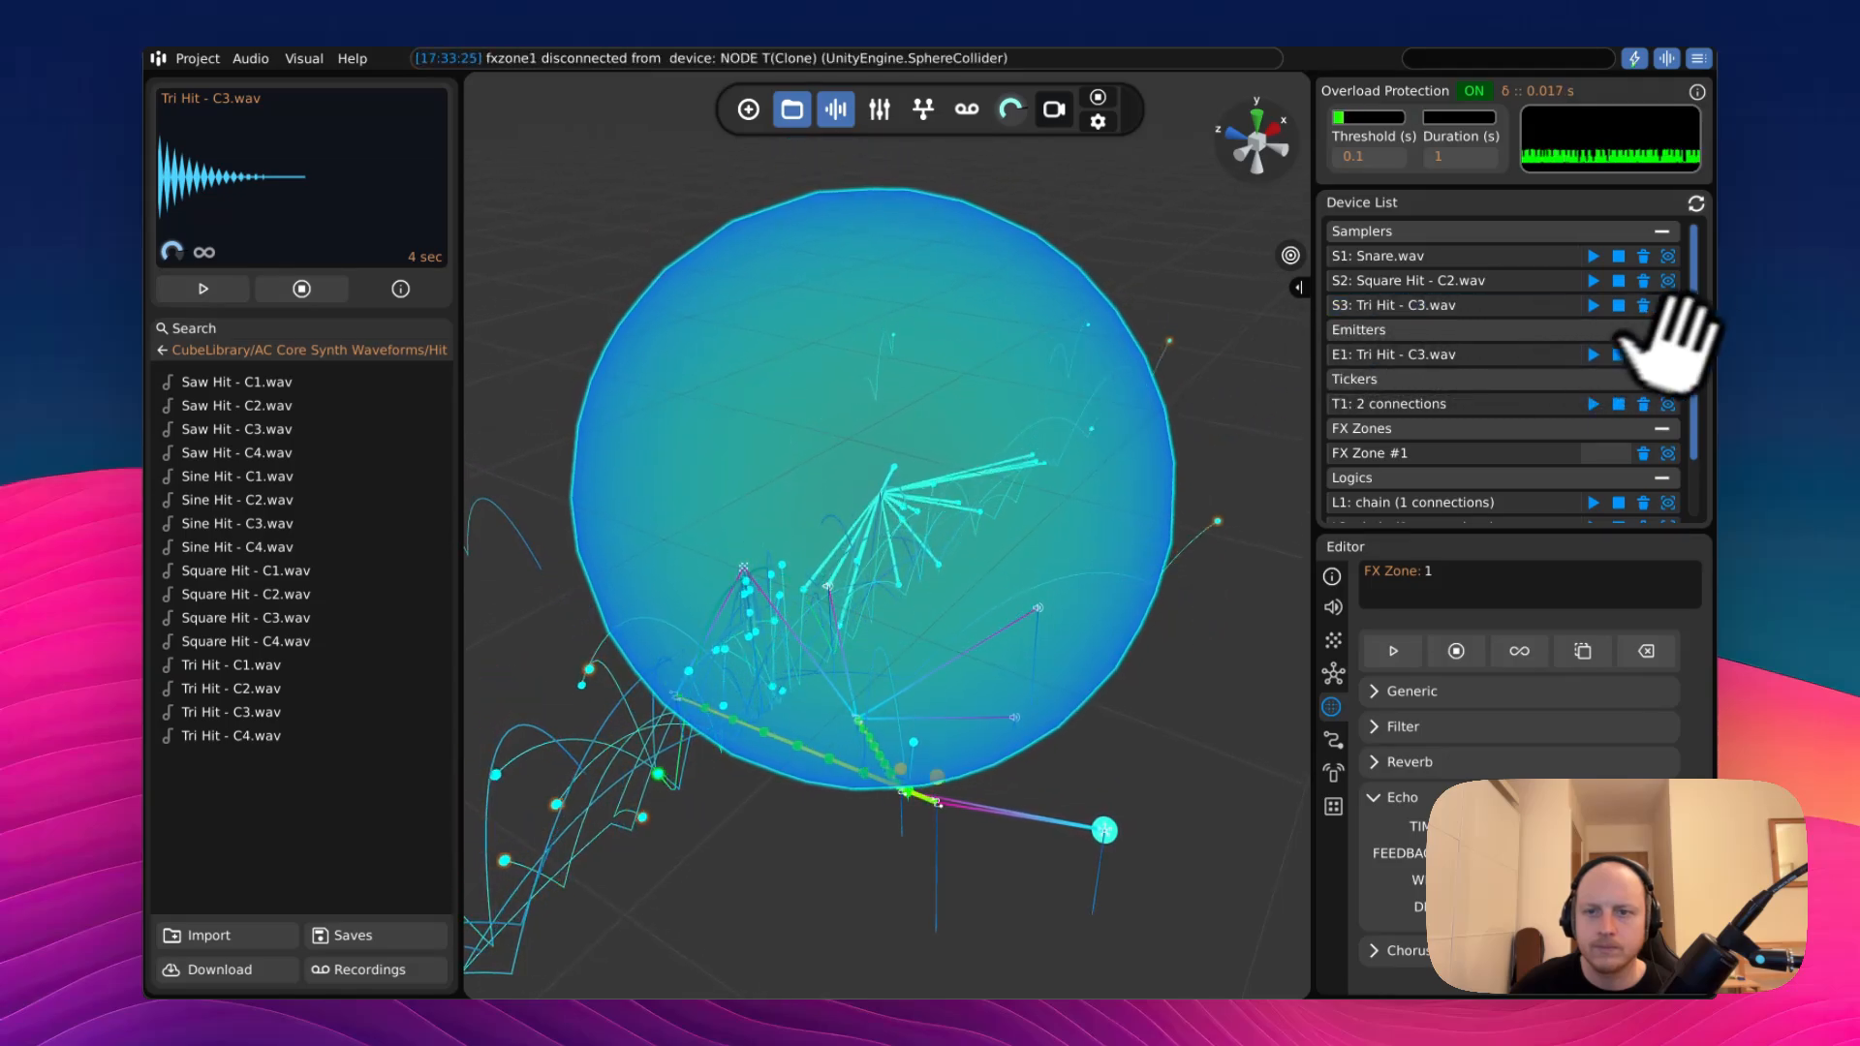
# - Show the Device Mixer and delete the Square Hit - C2.wav sampler, then hide the mixer
pyautogui.moveTo(1698, 281); pyautogui.dragTo(1698, 302)
pyautogui.press('m')
pyautogui.click(601, 579)
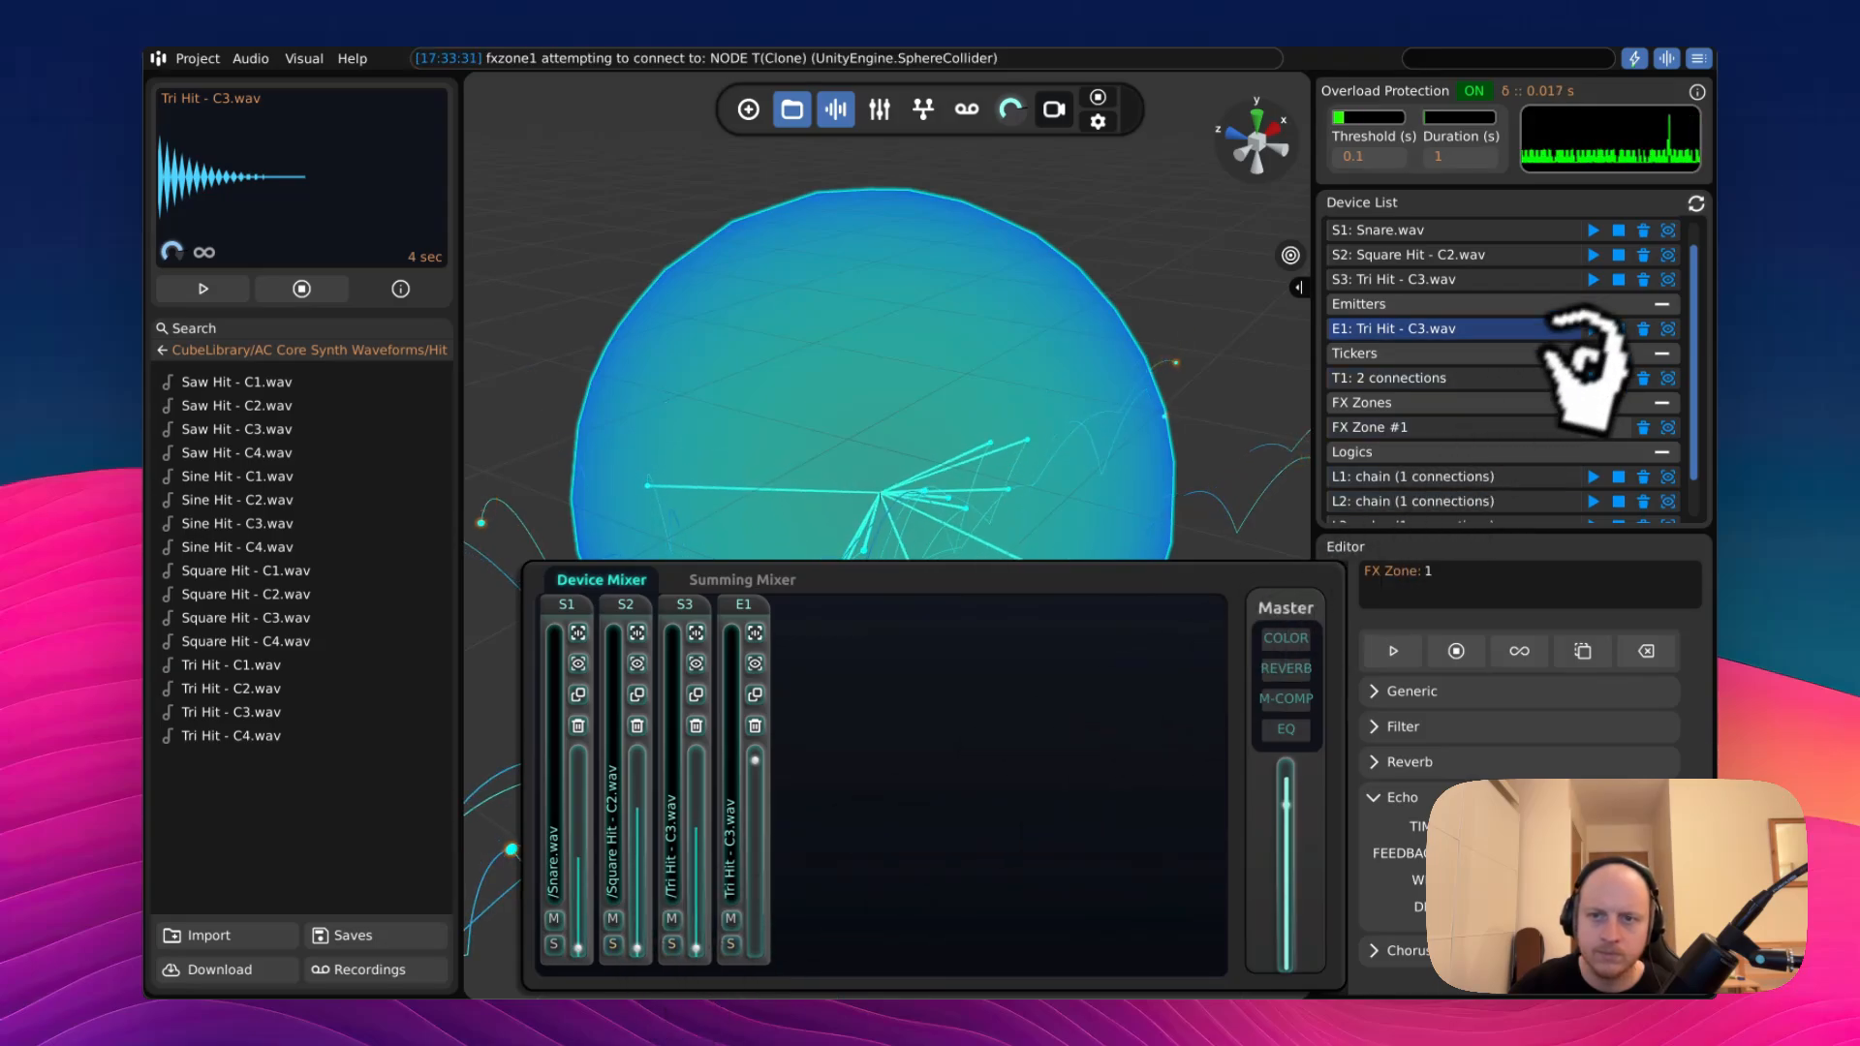
pyautogui.click(1643, 256)
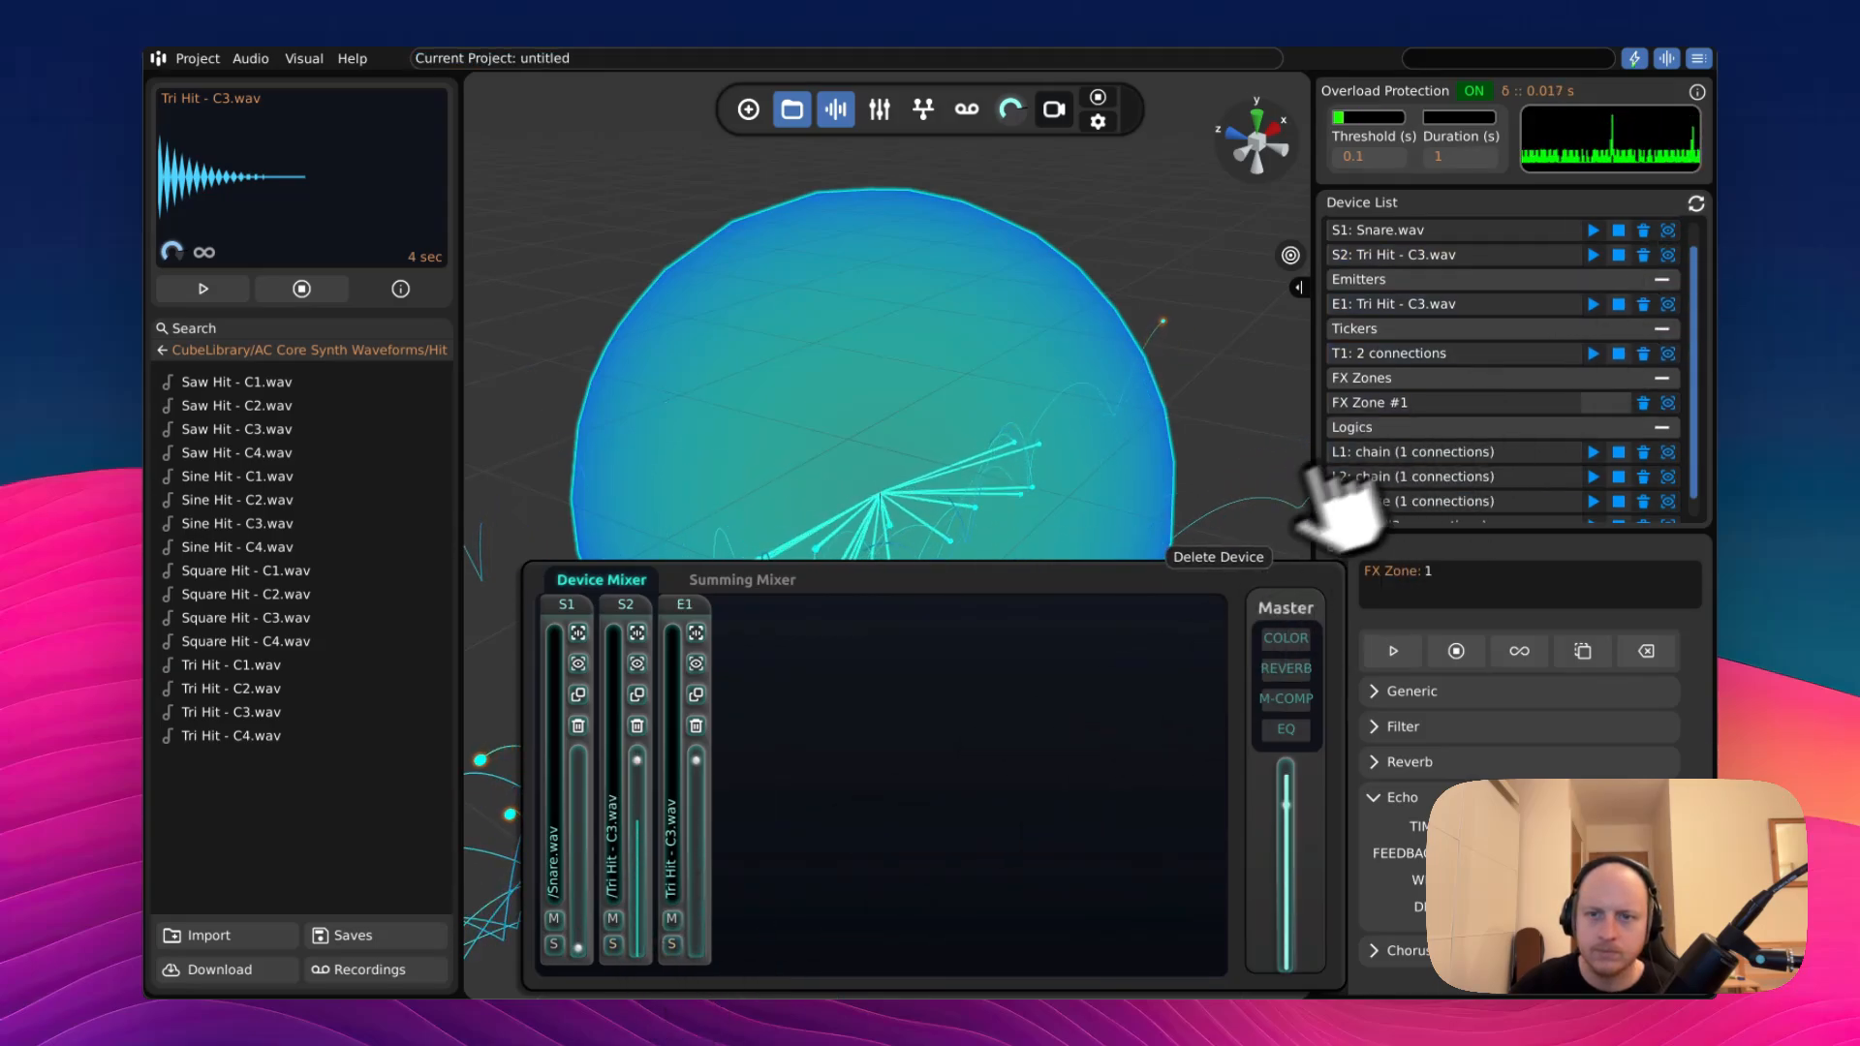
pyautogui.press('m')
# - Turn on Occlusion, Air Absorption and Distance Attenuation in the Spatial Acoustics settings
pyautogui.scroll(3, 1060, 637)
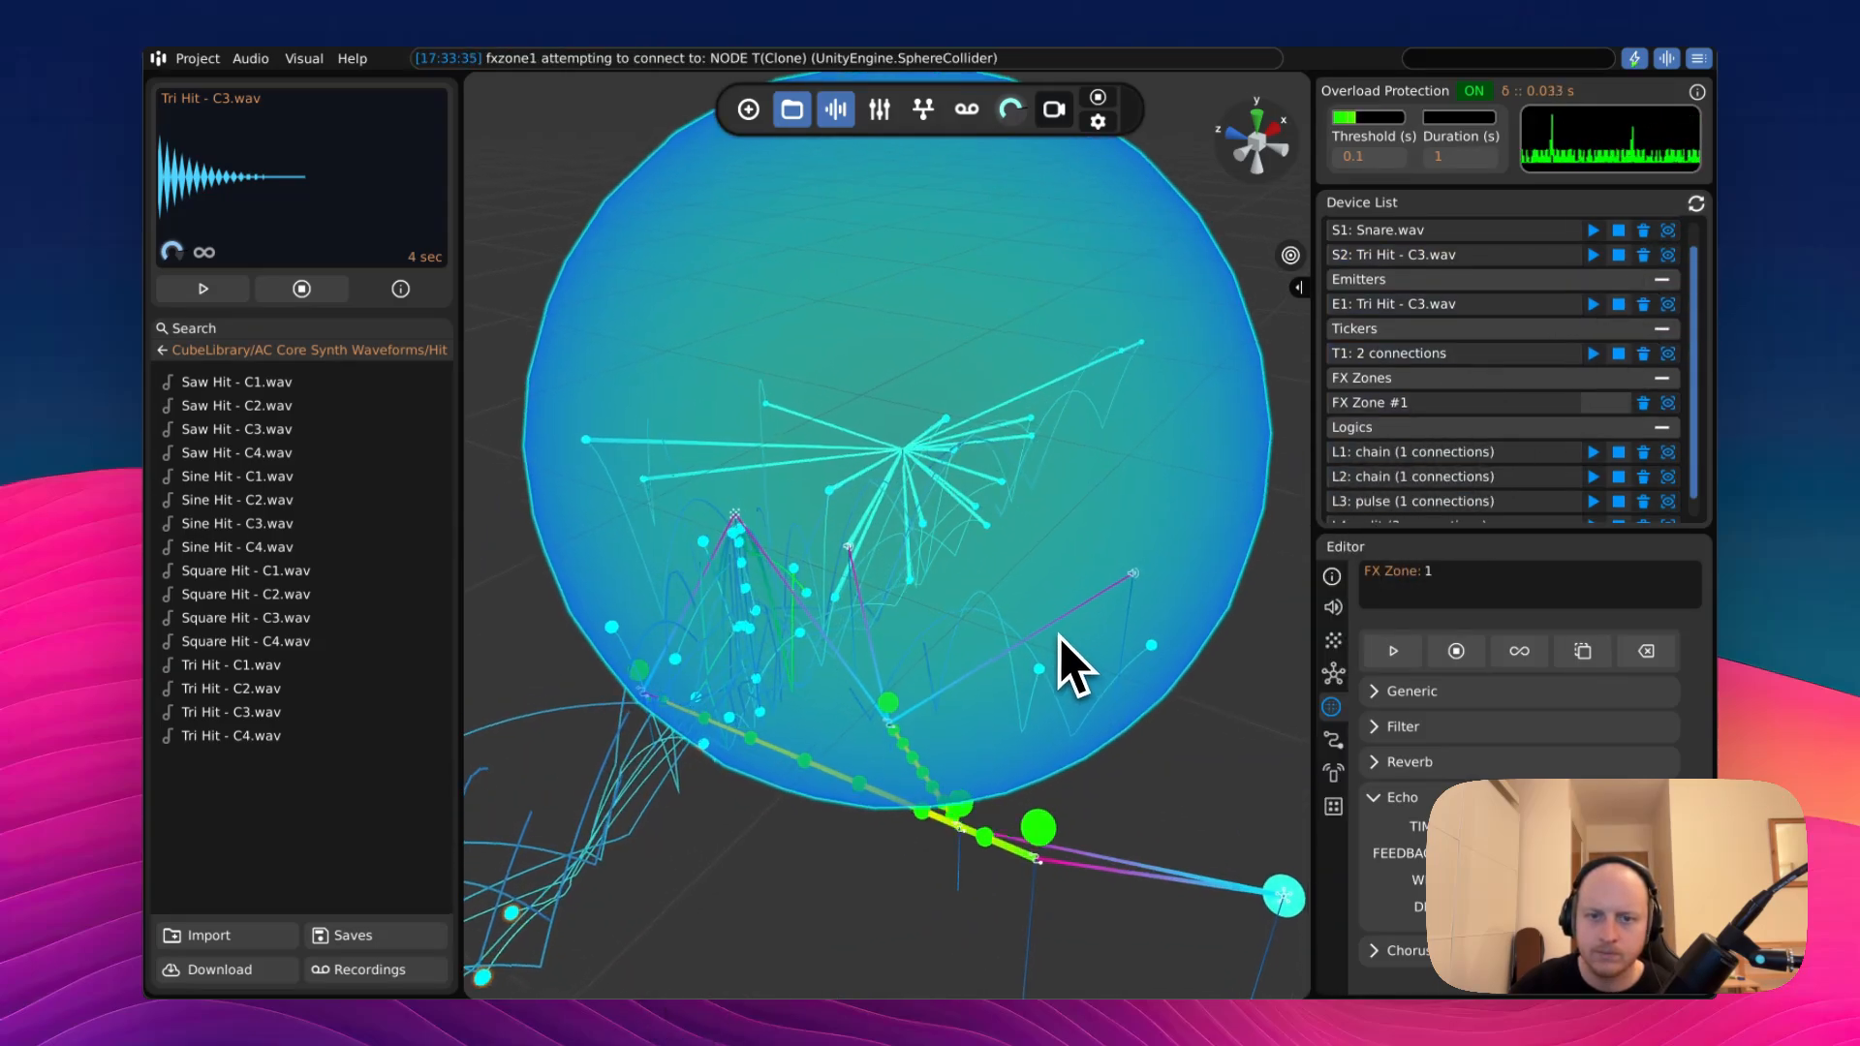
pyautogui.click(1082, 765)
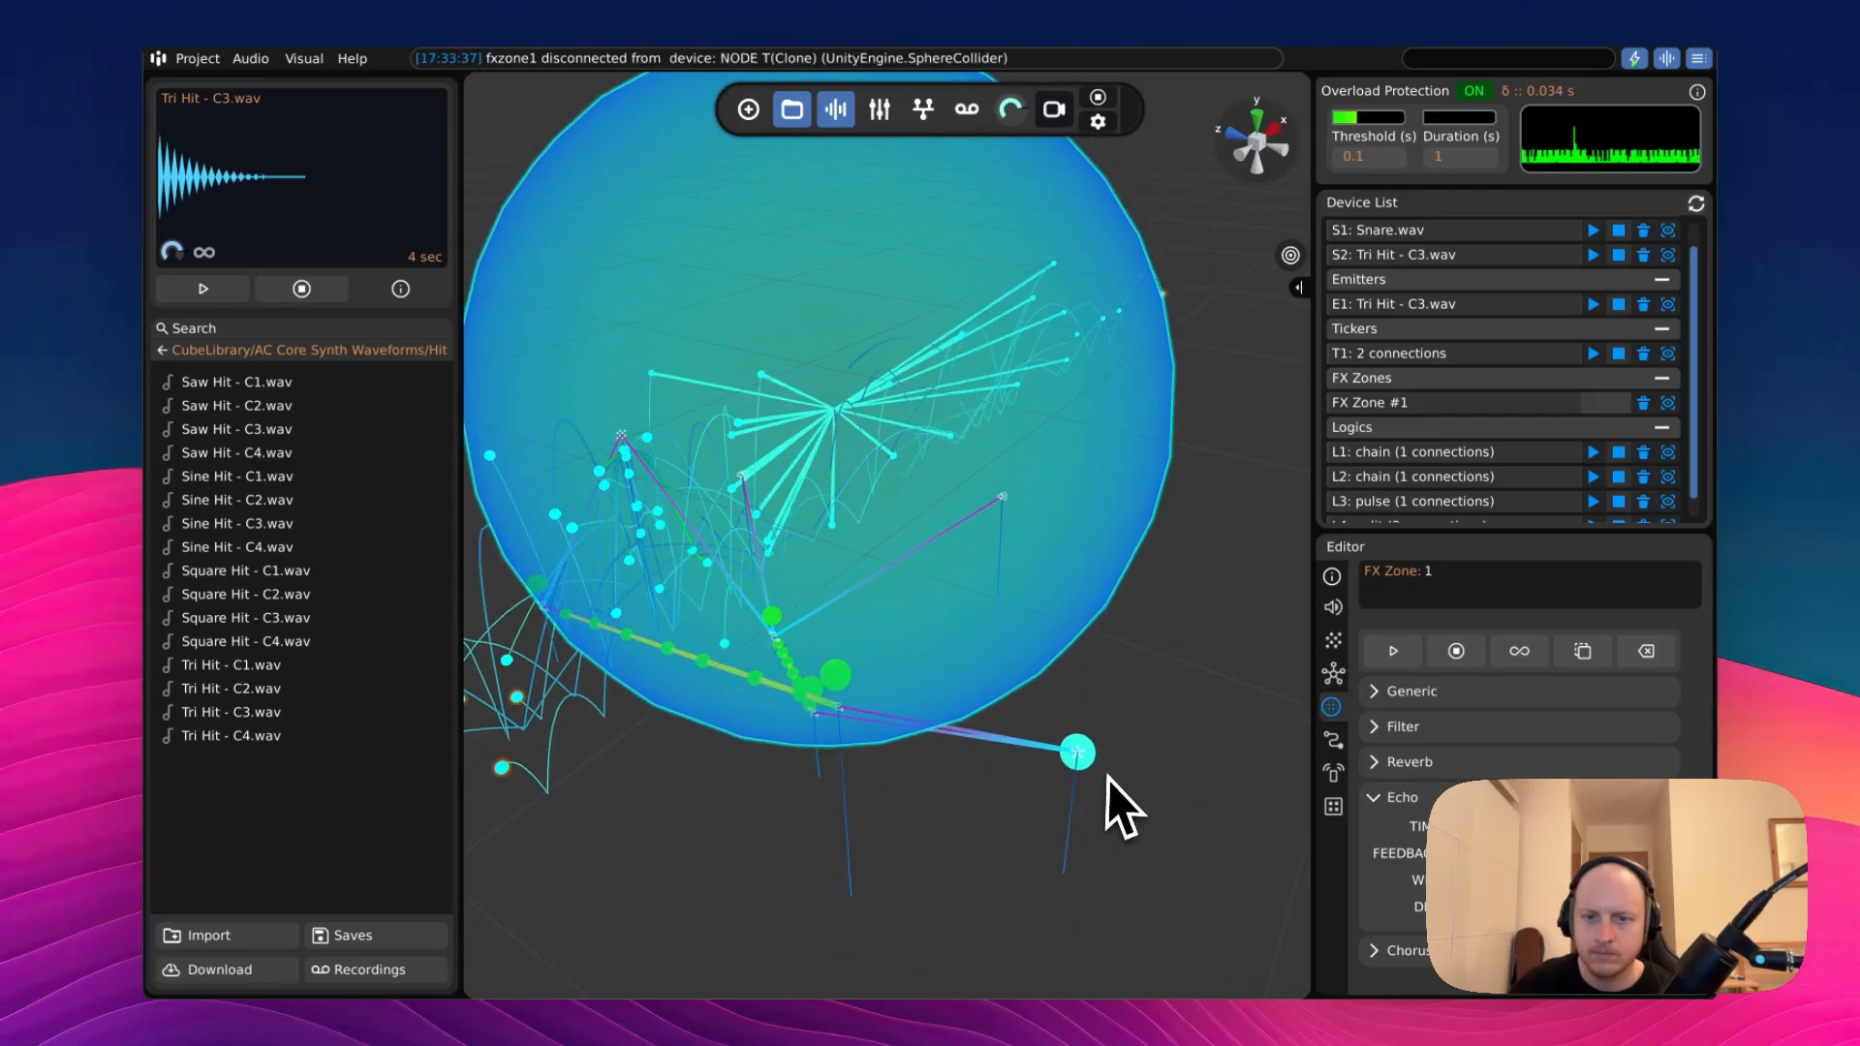
pyautogui.moveTo(1093, 786); pyautogui.dragTo(1119, 756)
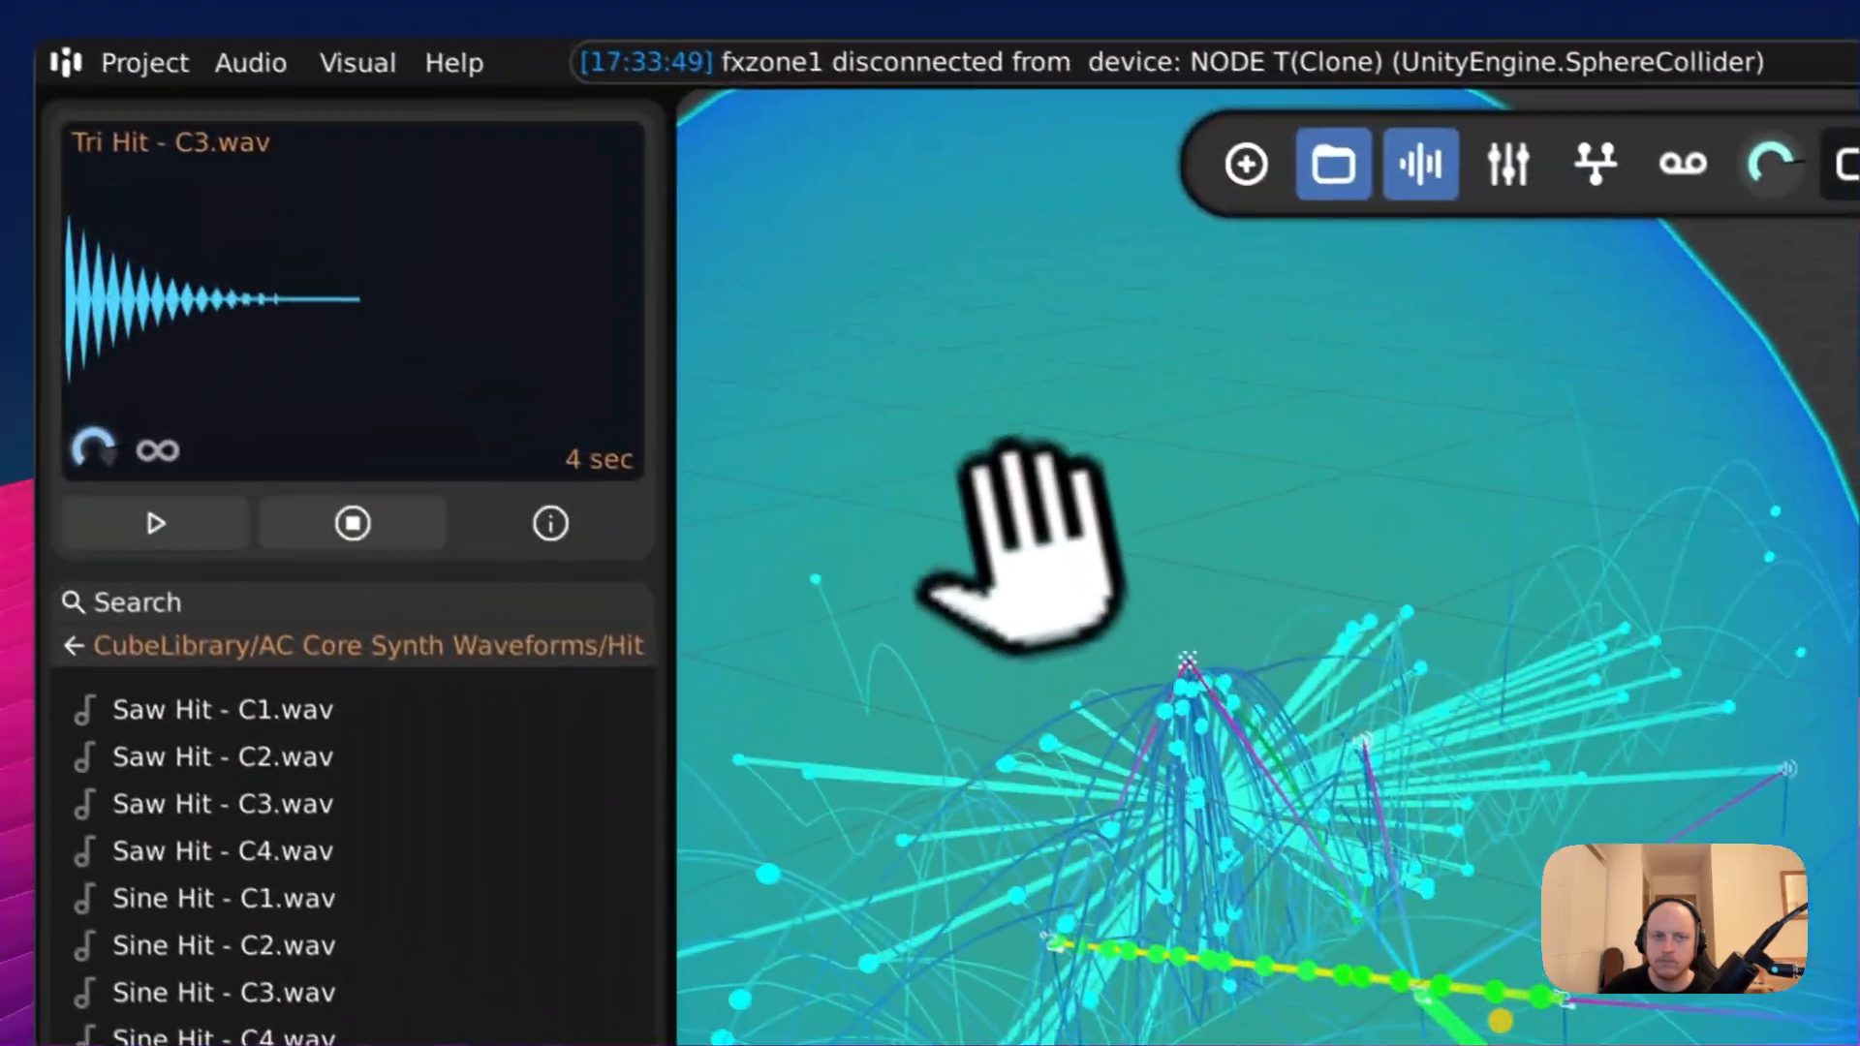
pyautogui.click(261, 67)
pyautogui.moveTo(348, 310)
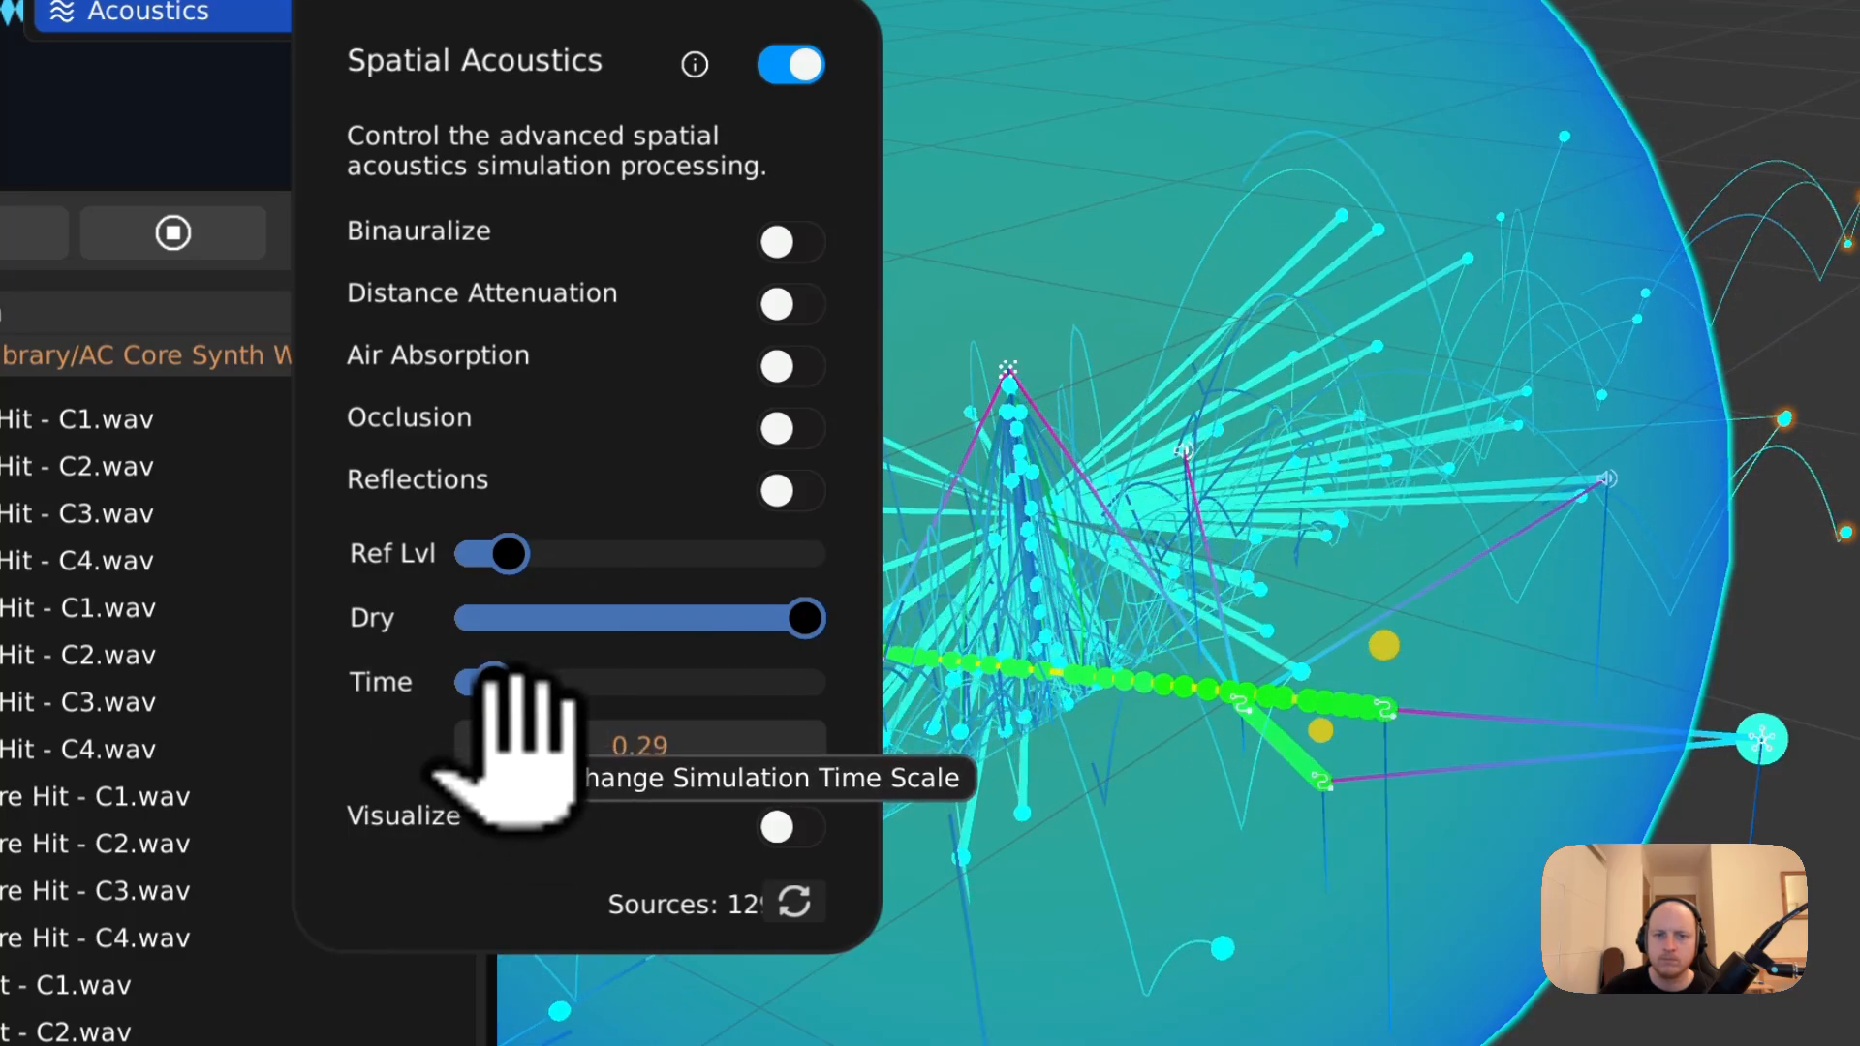
pyautogui.click(822, 429)
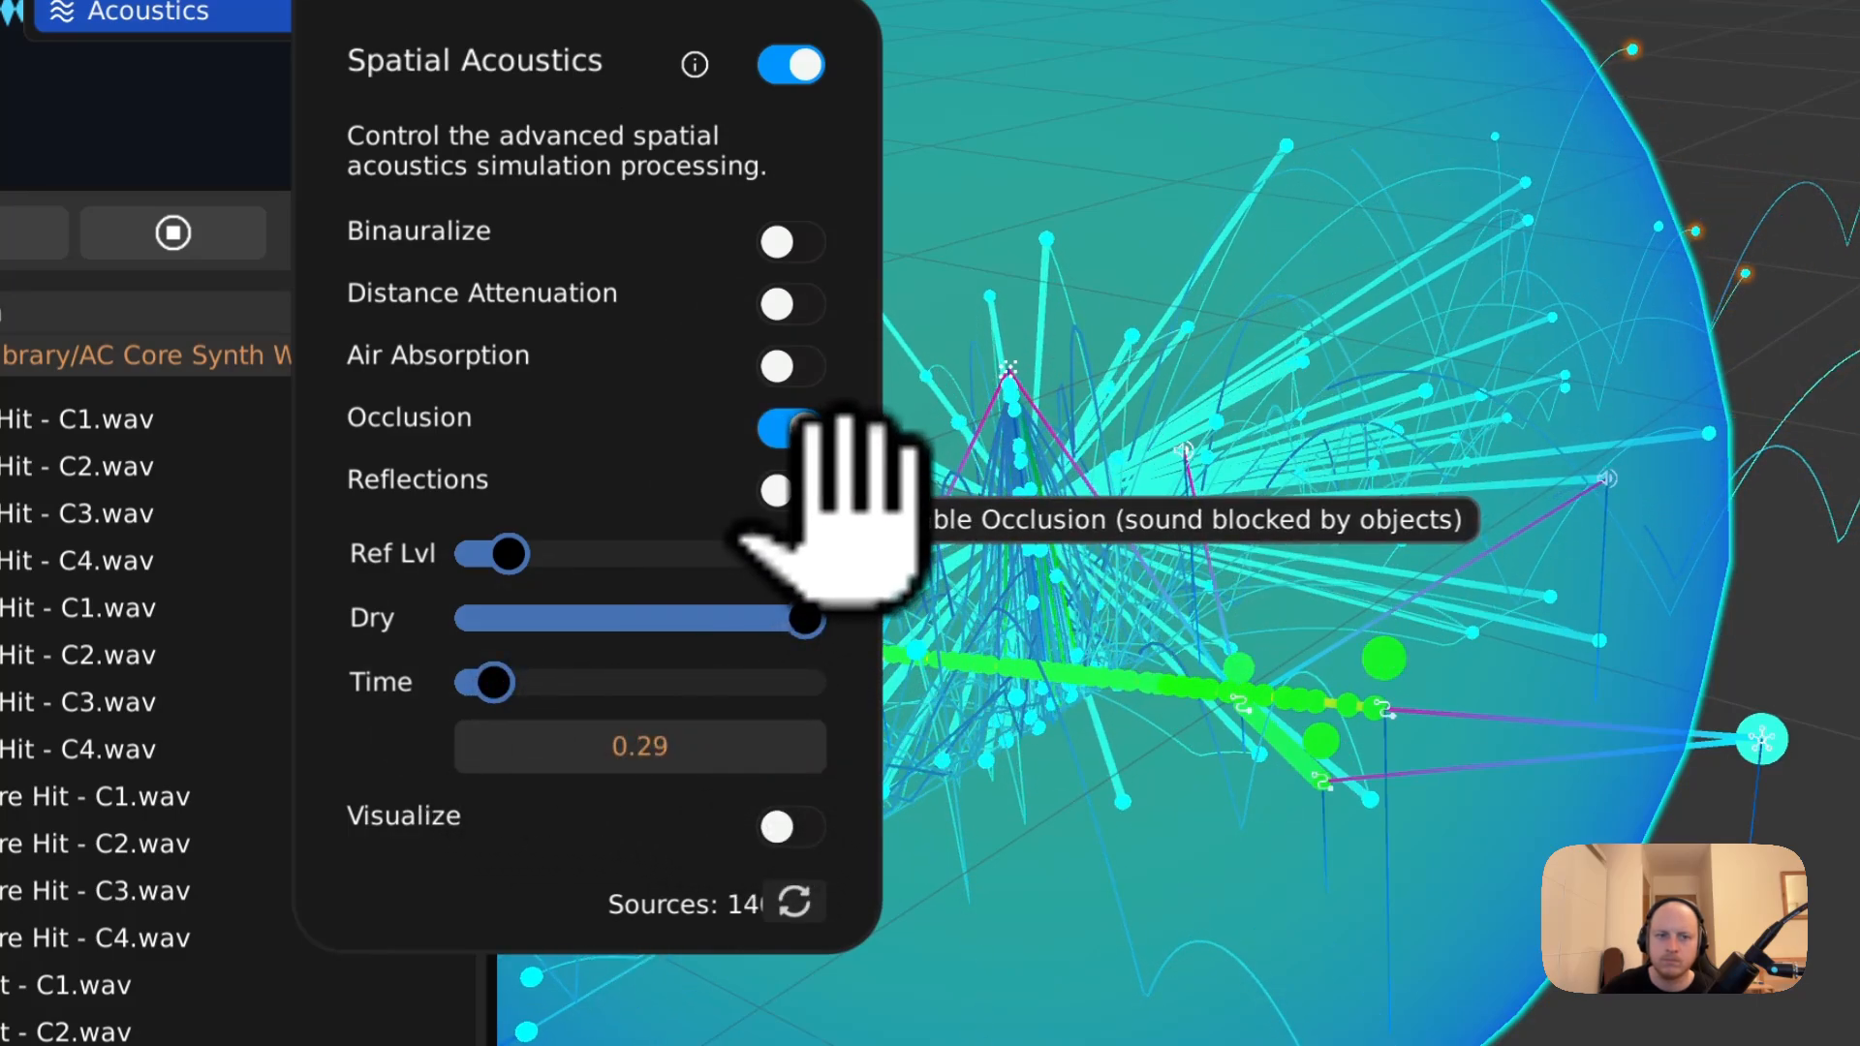
pyautogui.click(809, 366)
pyautogui.click(812, 303)
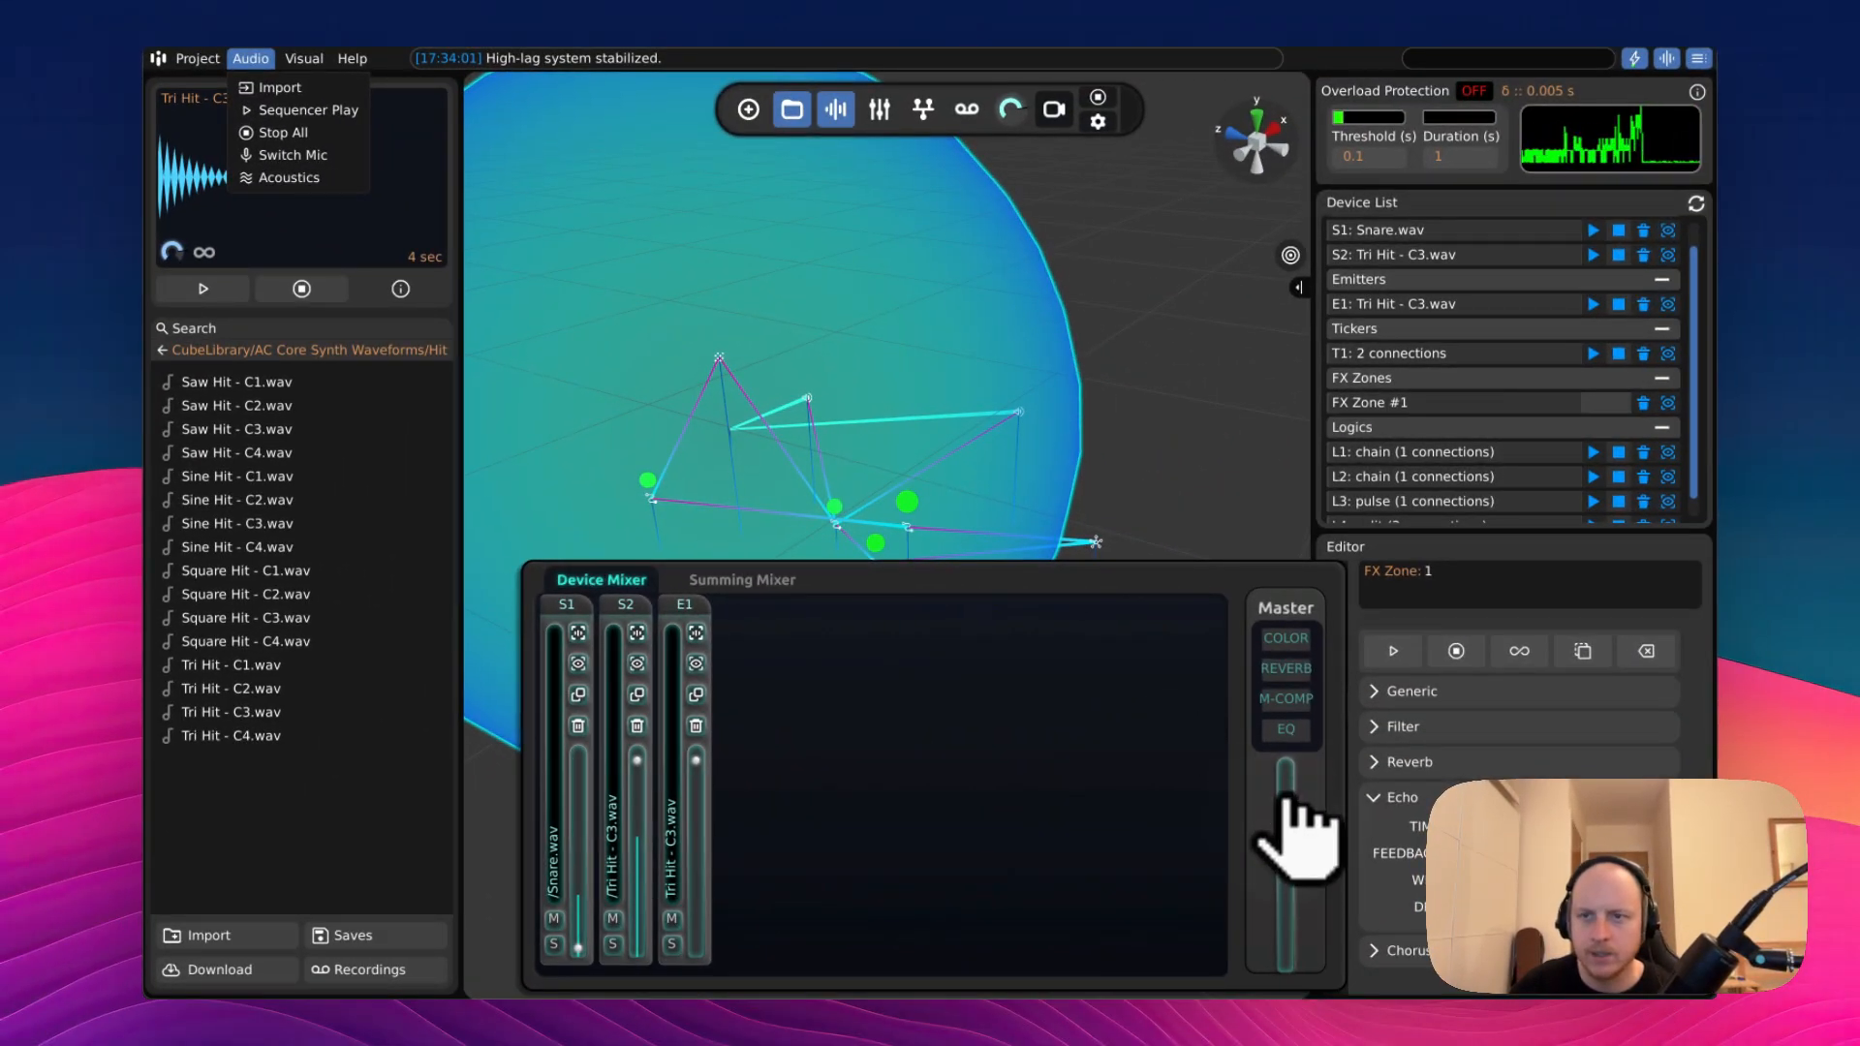
# - Check the master level in the mixer, hide the mixer and revisit the Spatial Acoustics settings
pyautogui.click(1285, 803)
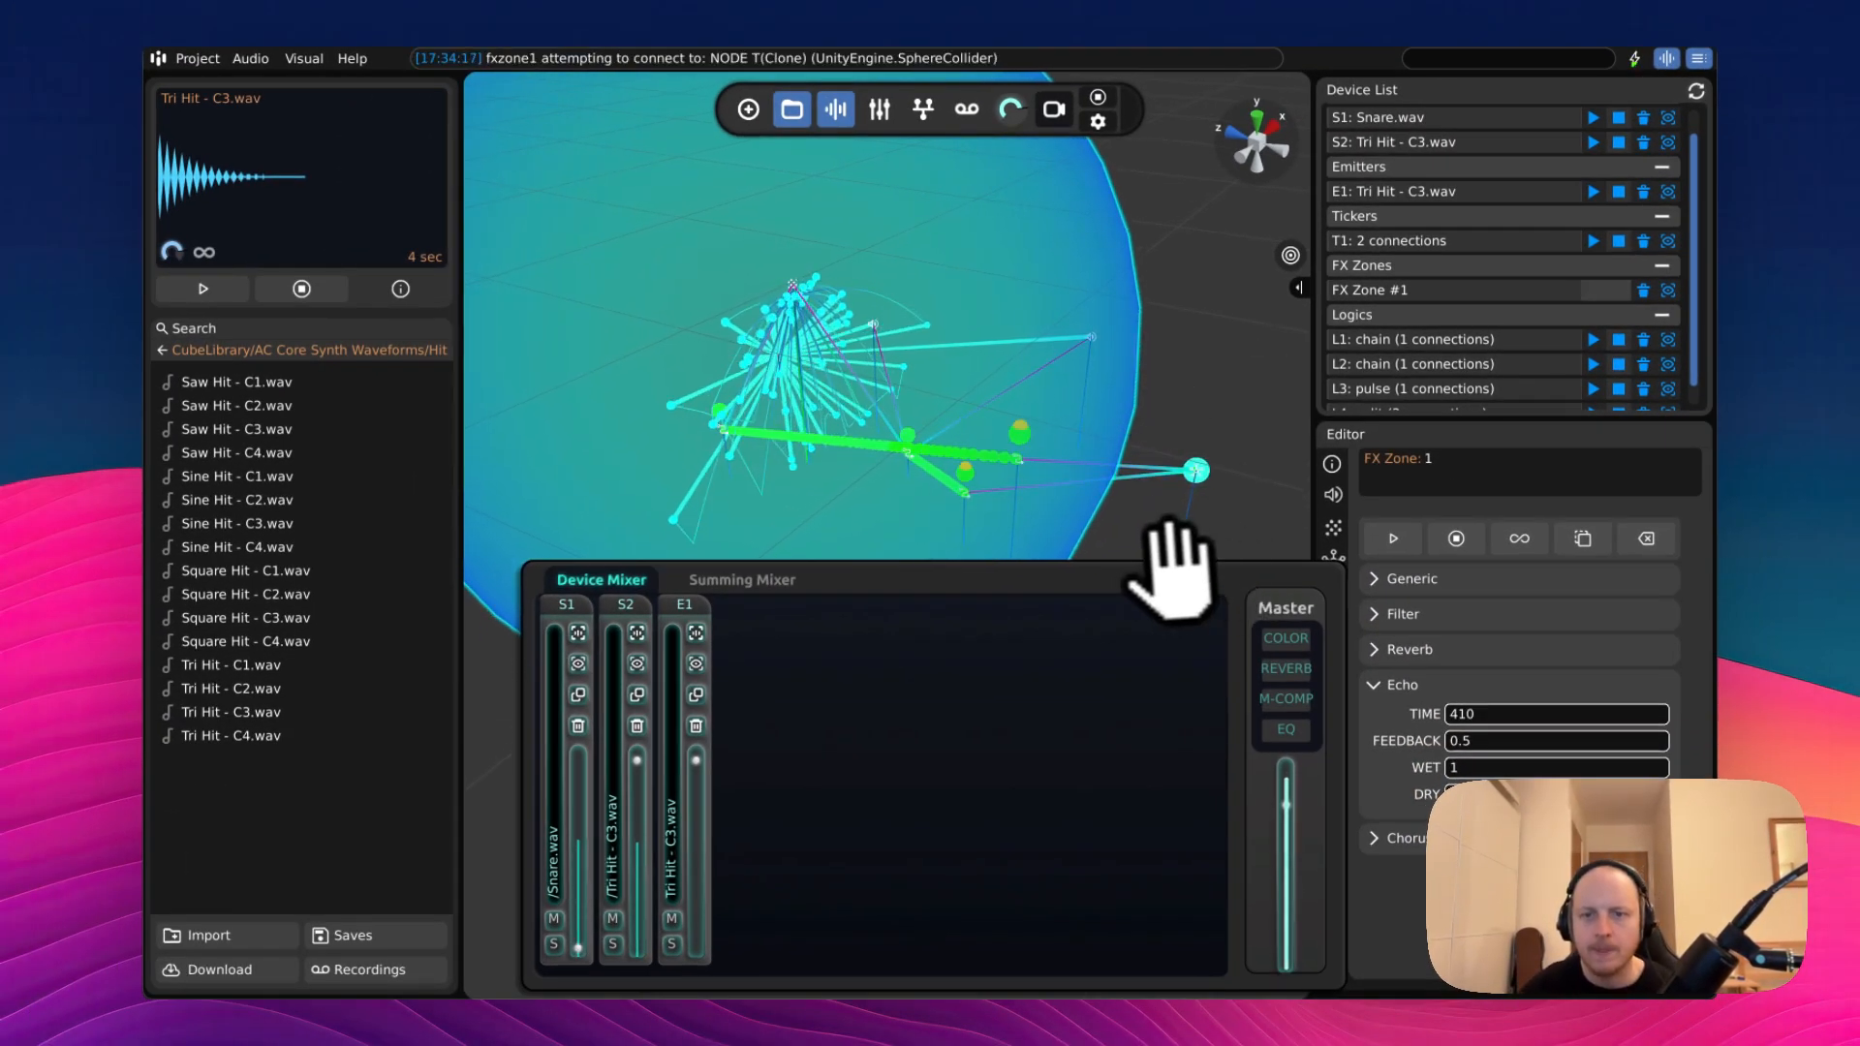
pyautogui.press('m')
pyautogui.click(251, 59)
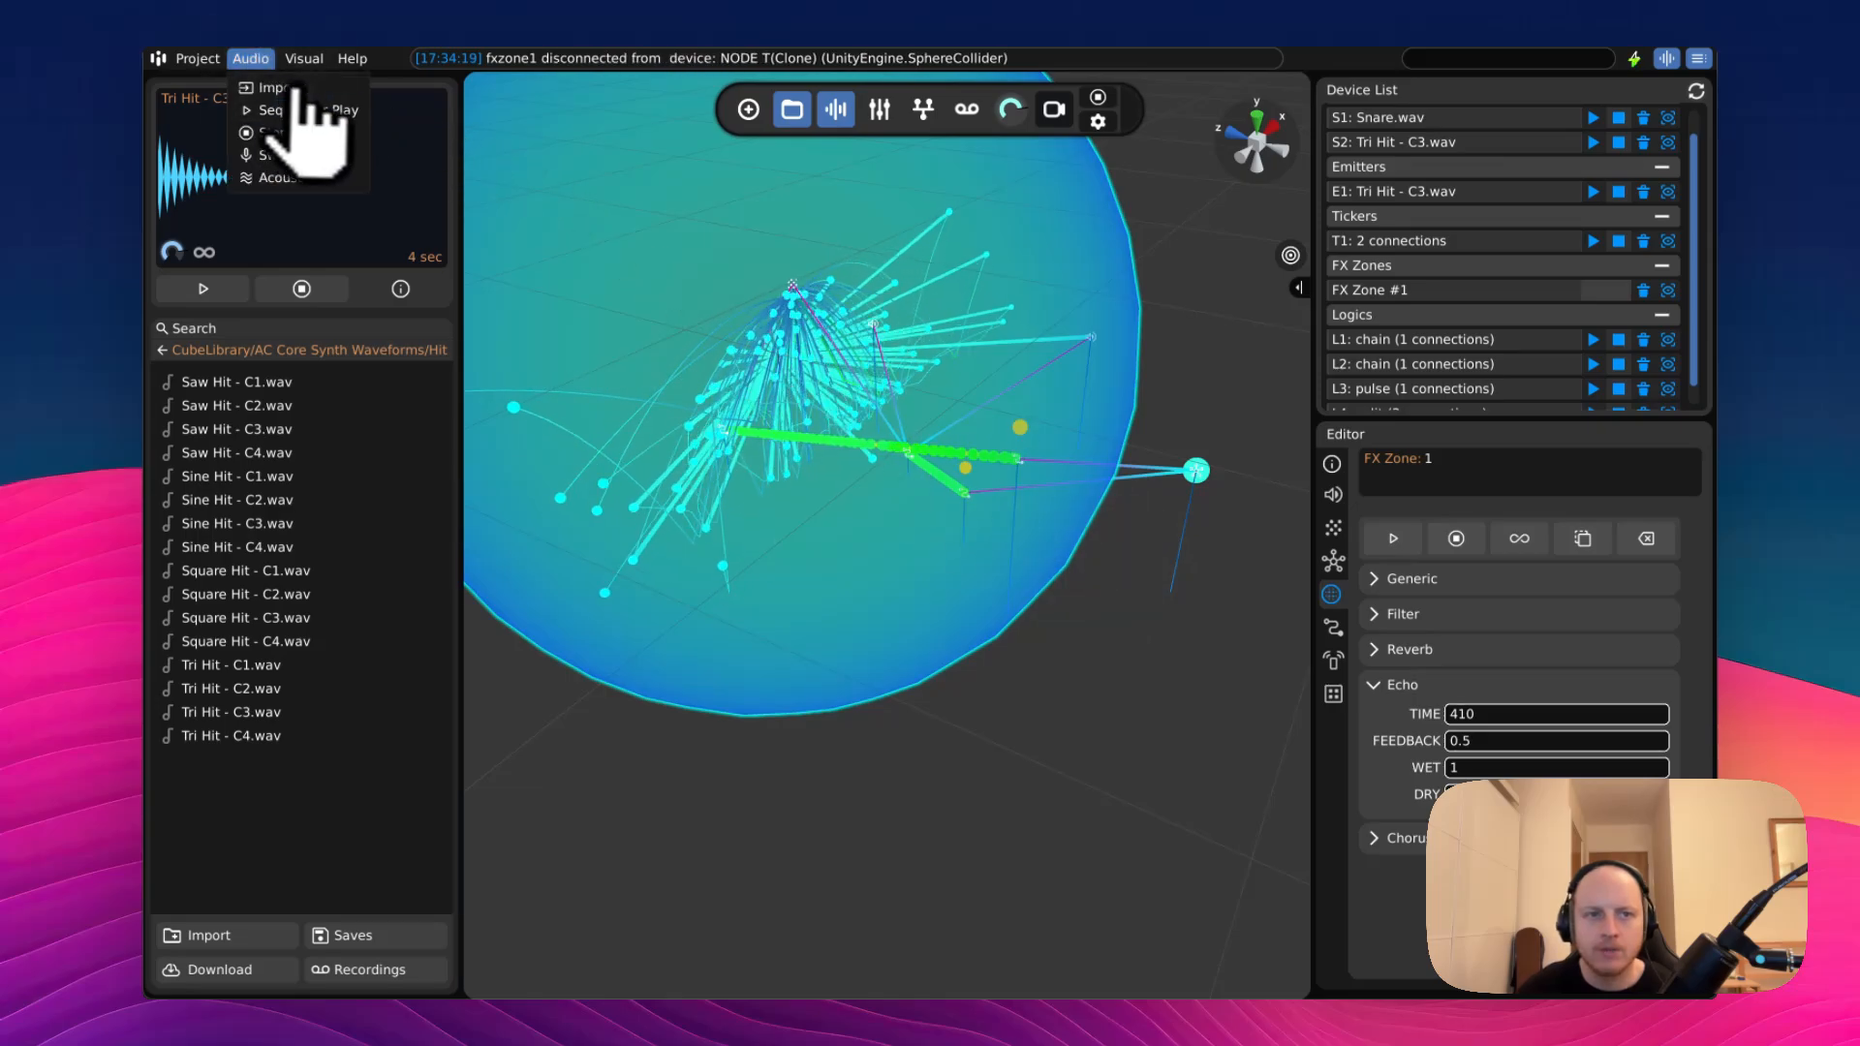
pyautogui.moveTo(296, 177)
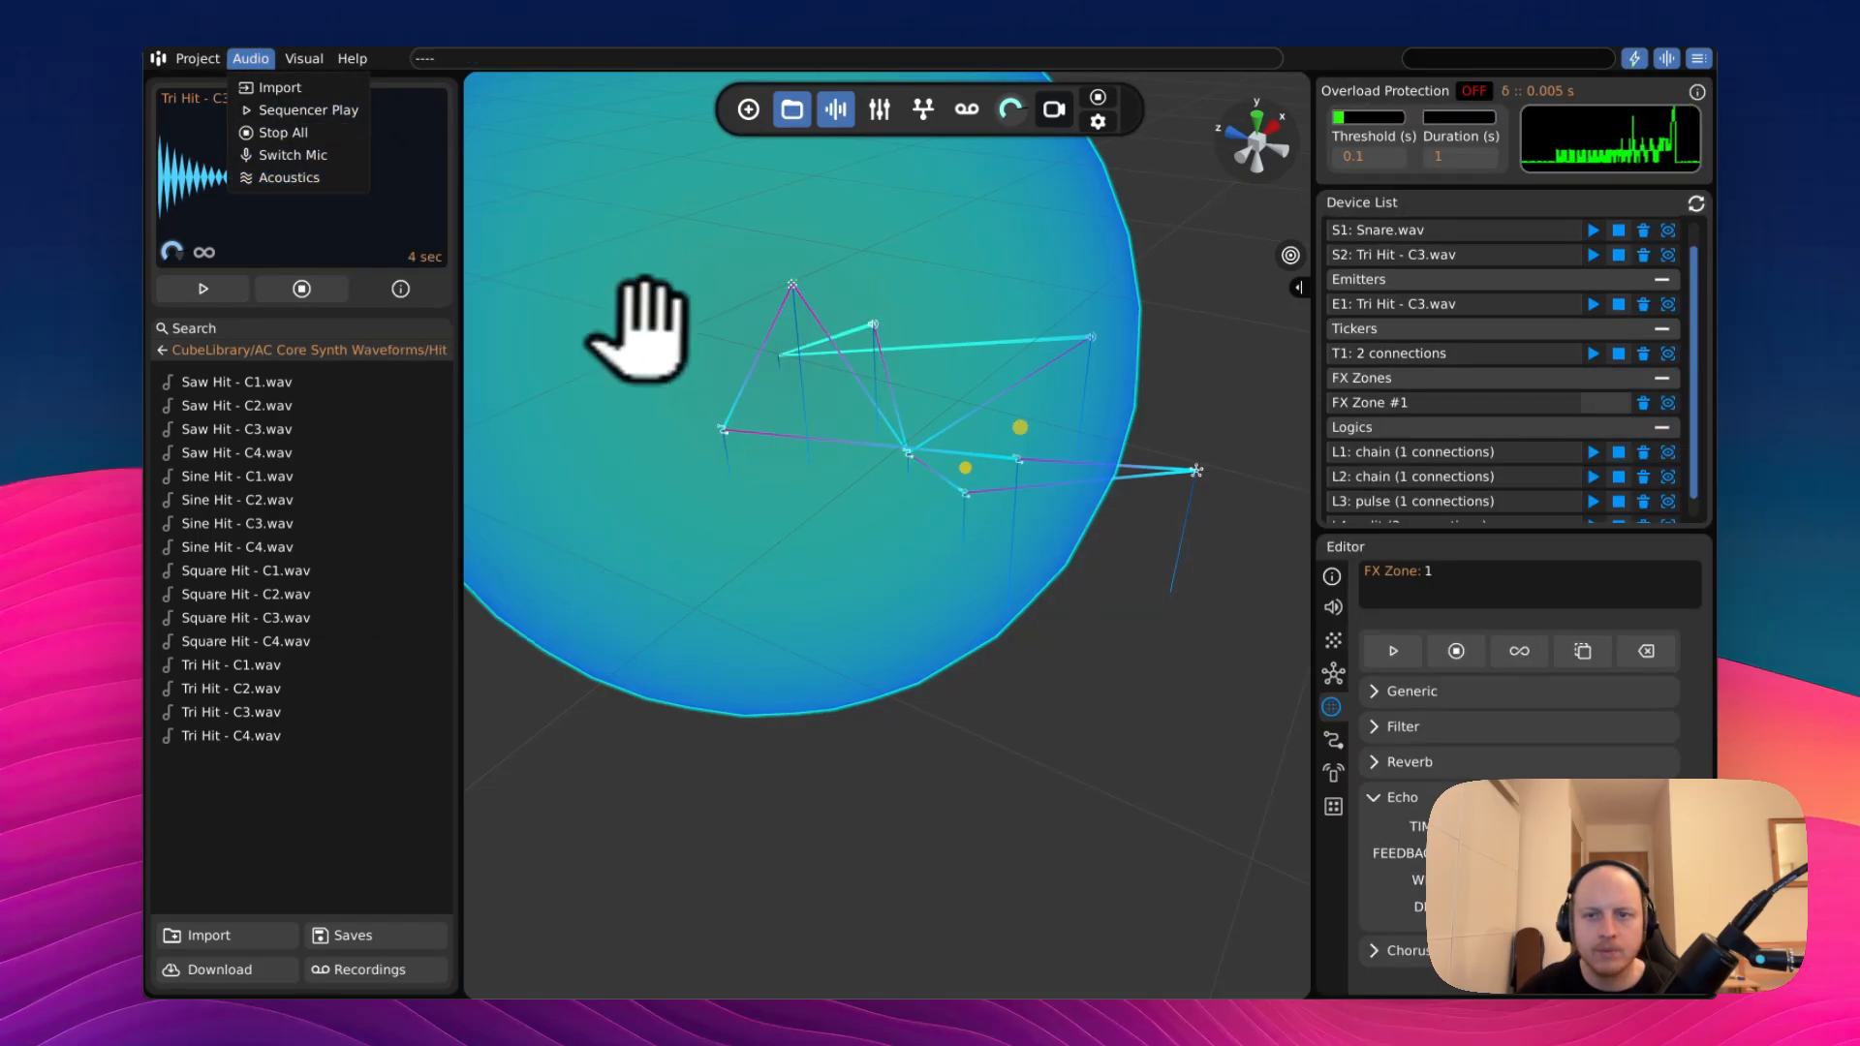
# - Restart the stopped ticker so that the connected logic boxes, samplers and emitter run inside the FX Zone
pyautogui.click(1196, 471)
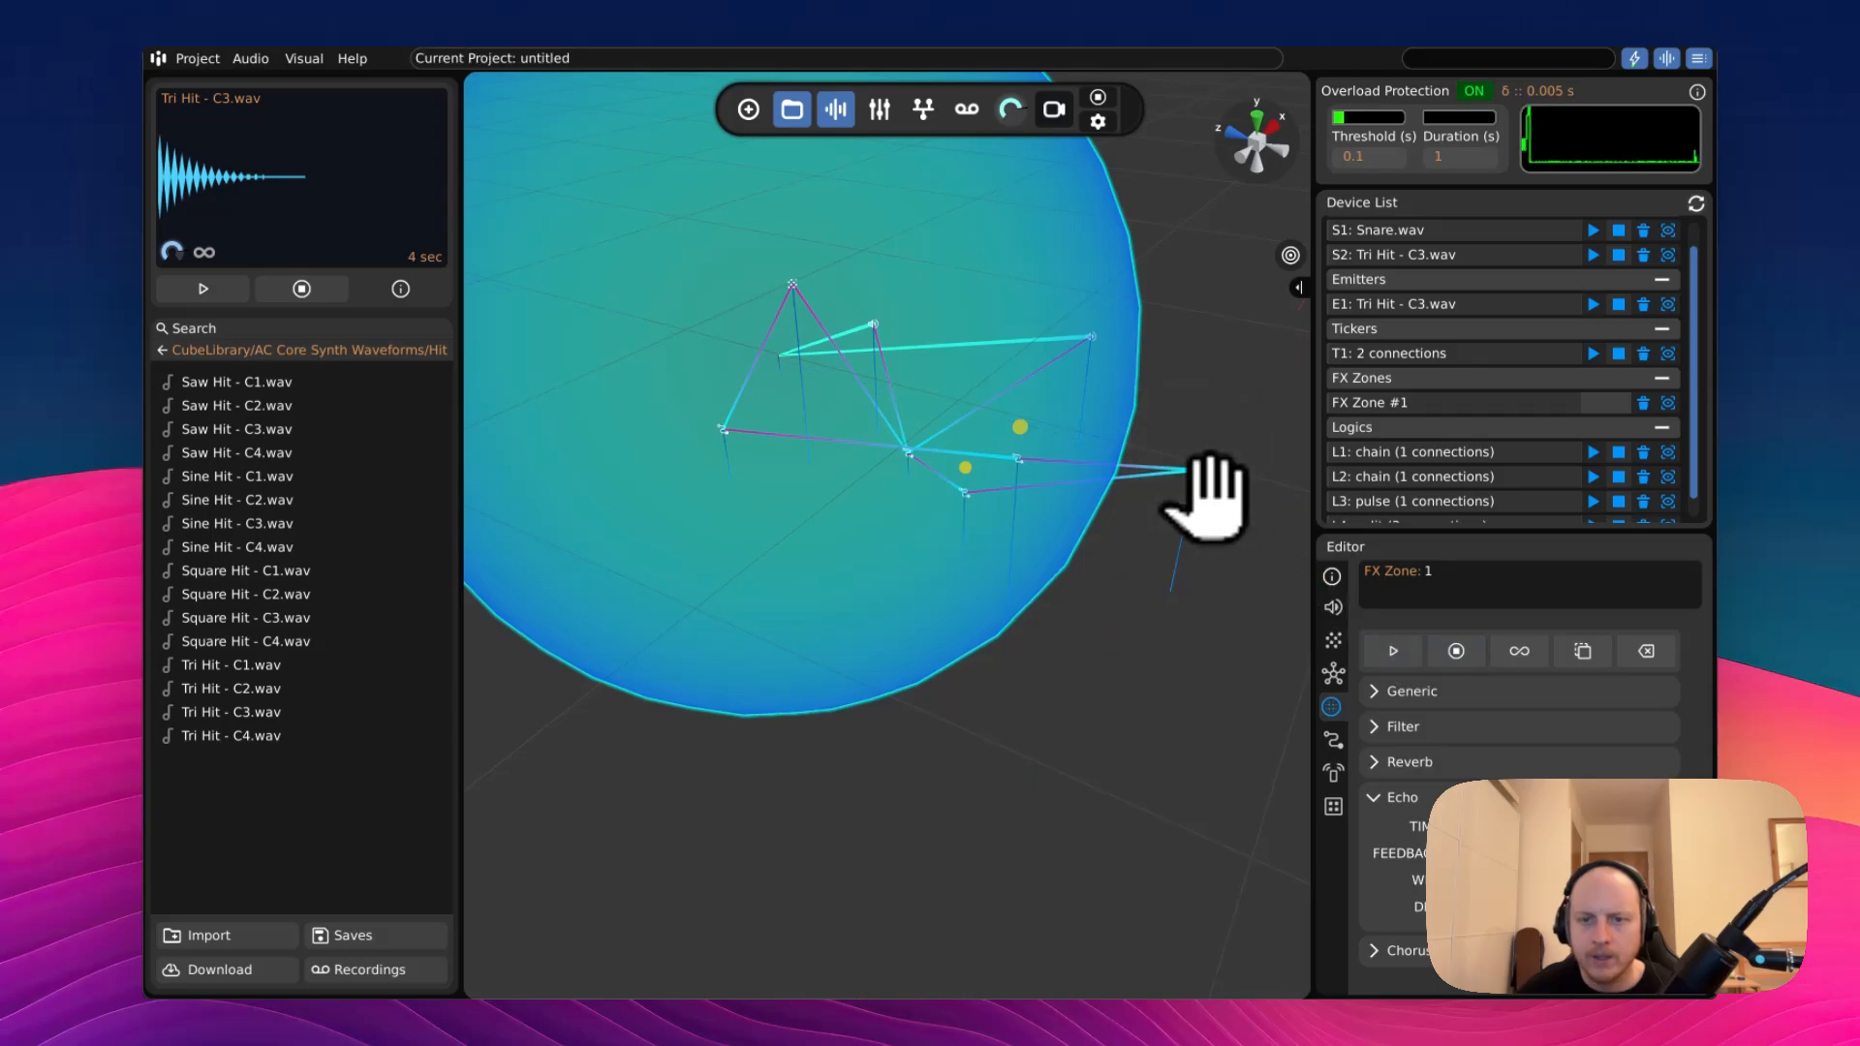
pyautogui.click(1196, 471)
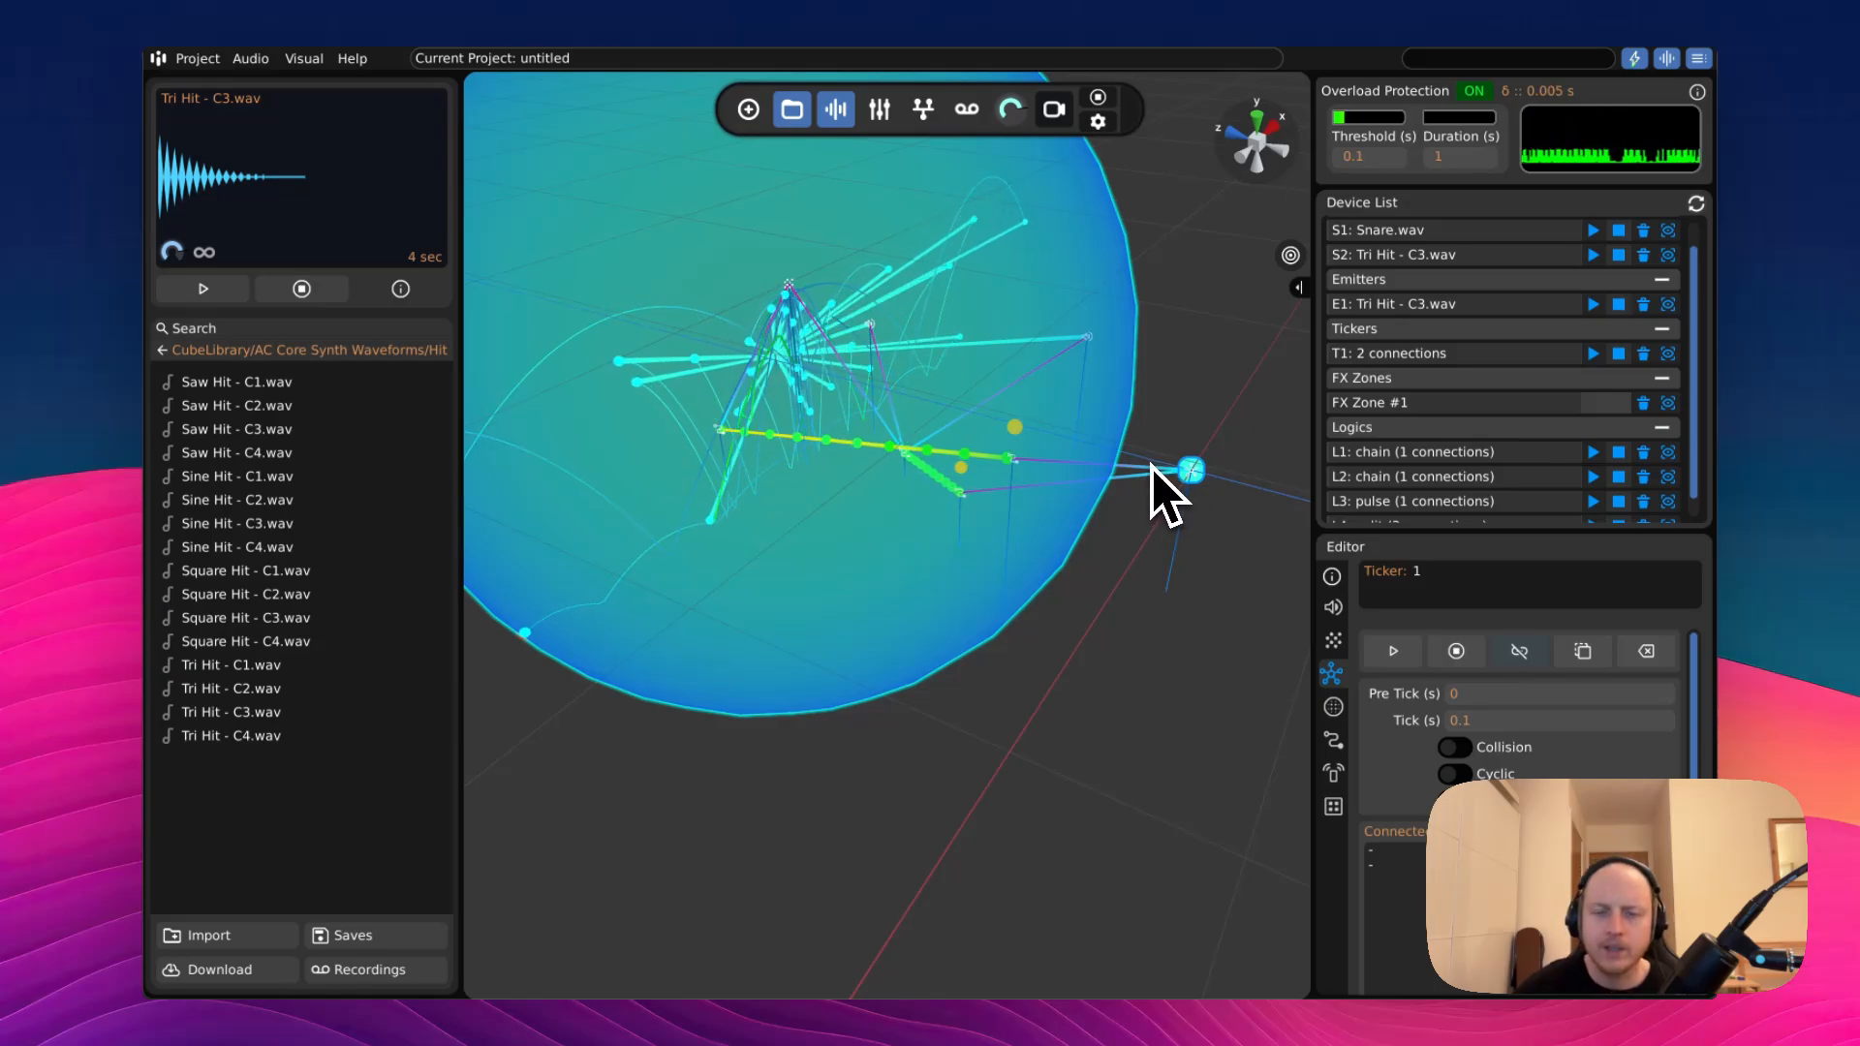
pyautogui.moveTo(1004, 583); pyautogui.dragTo(1007, 538, button='middle')
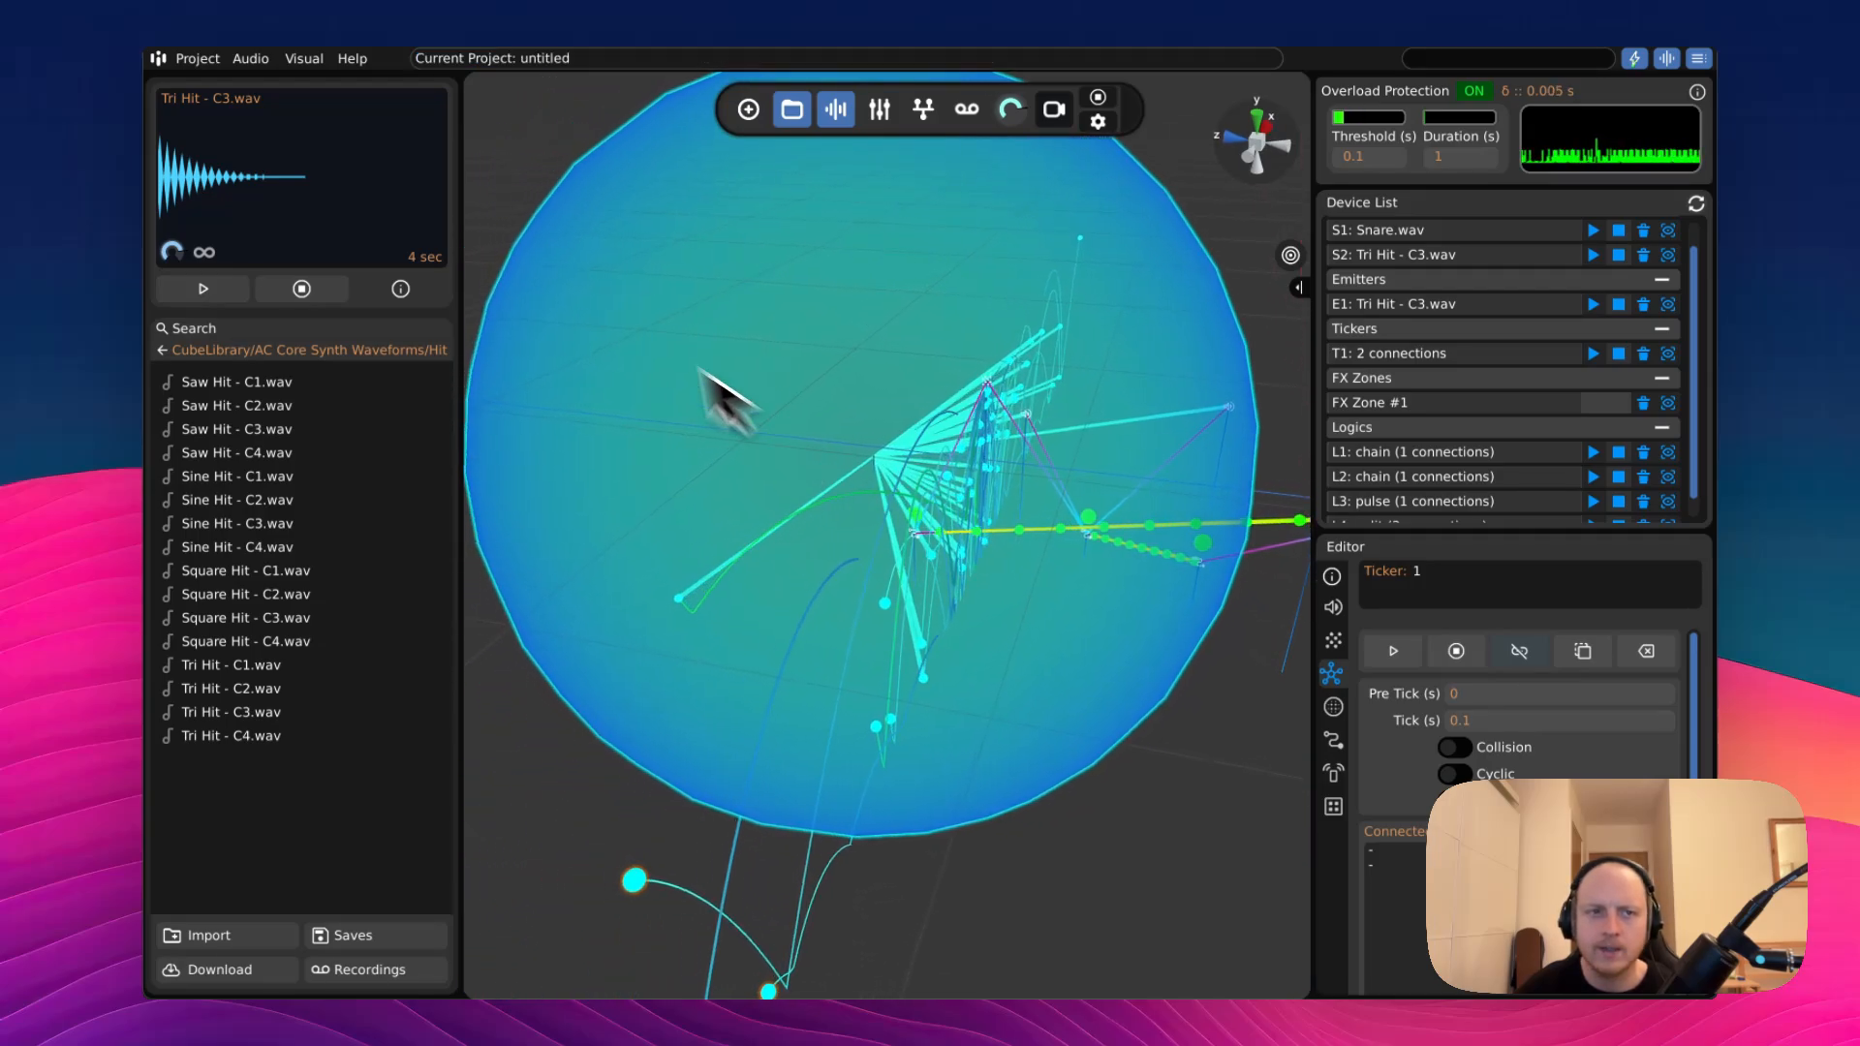
# - Review the available help resources, including the in-app tutorial, without opening any of them
pyautogui.click(352, 59)
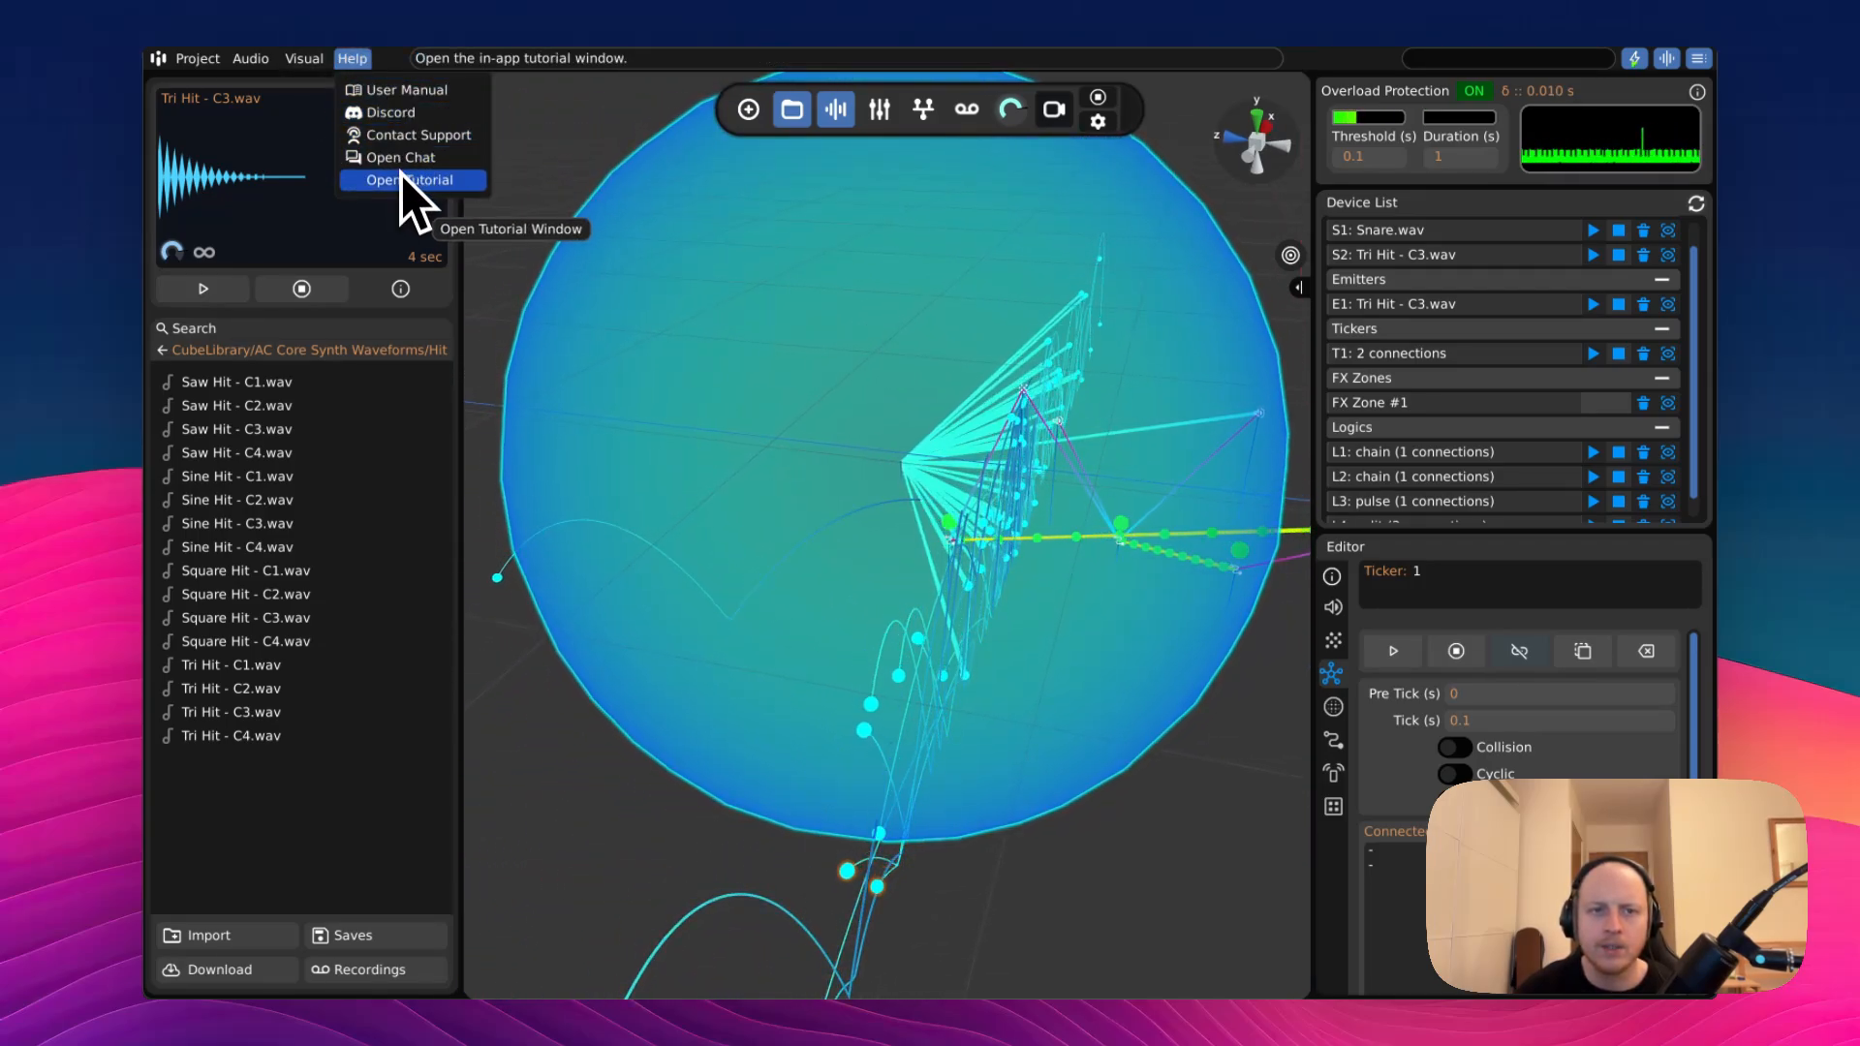
pyautogui.click(355, 61)
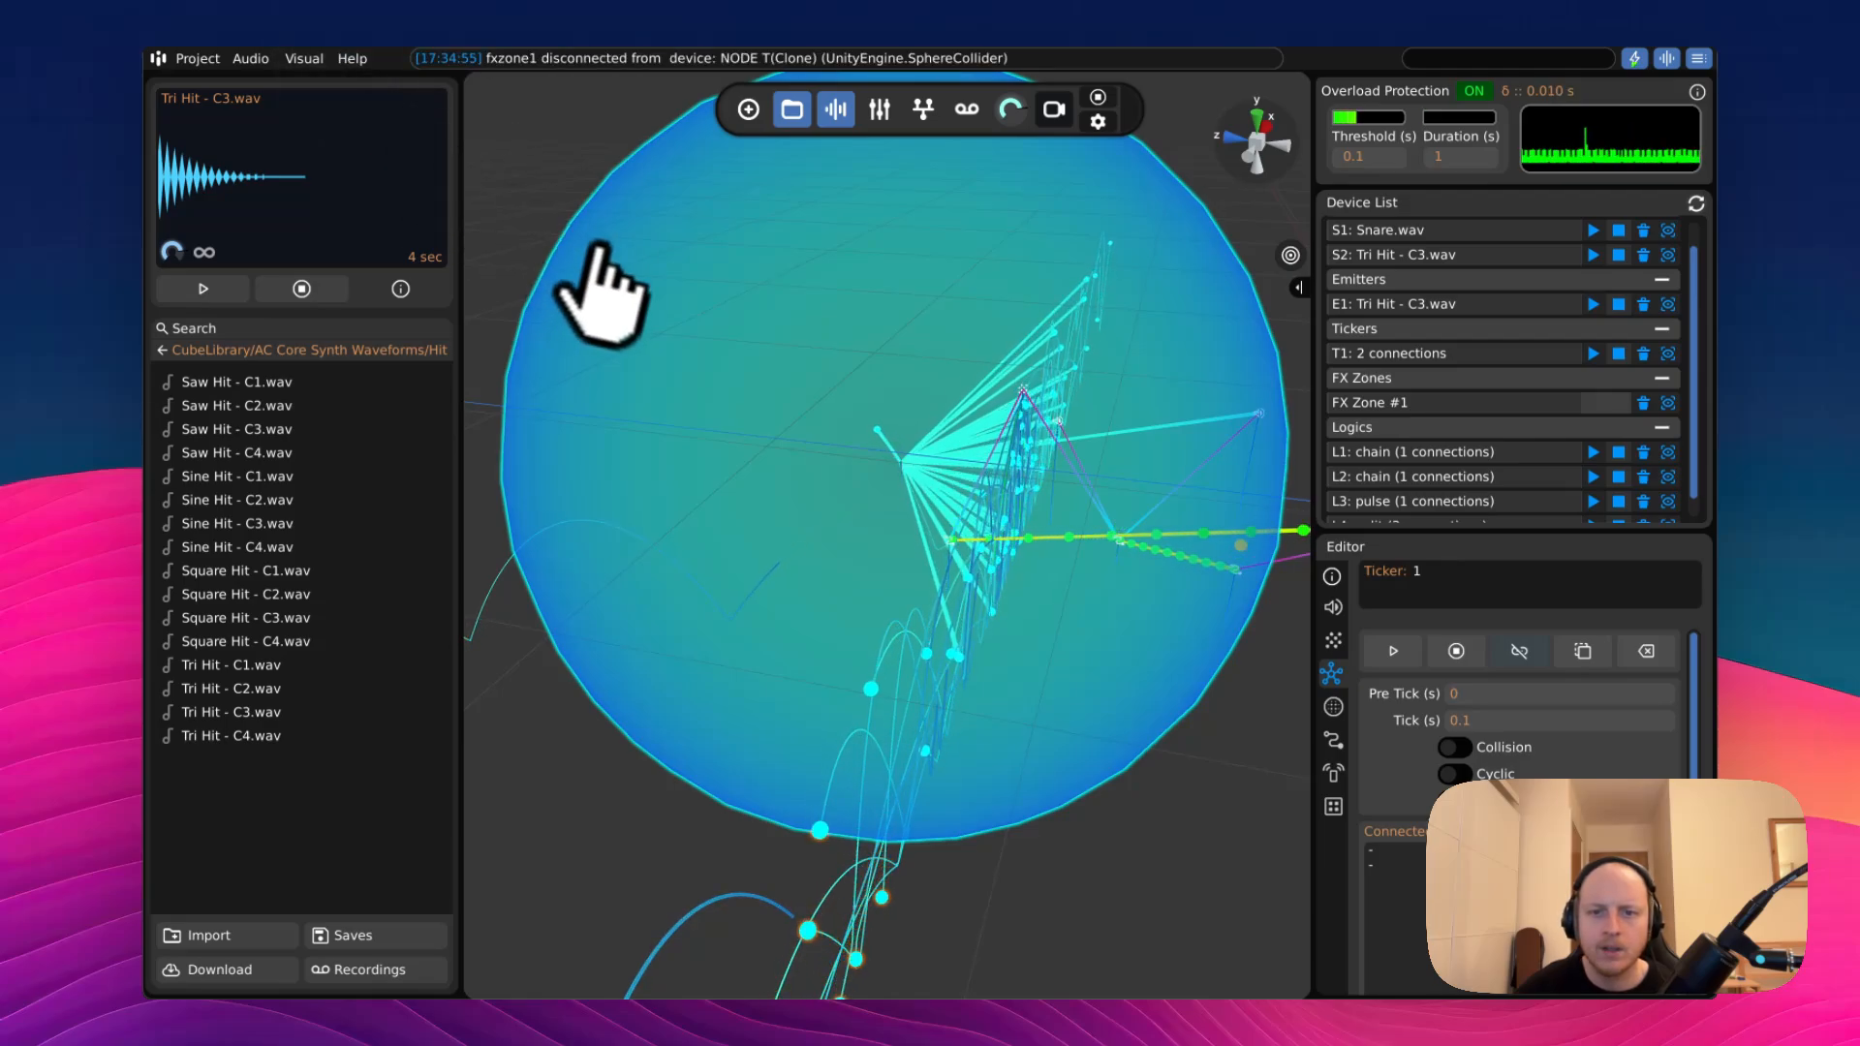
# - Raise the master Spatial Reverb's Wet level to about -575 and increase its Tail in the mixer
pyautogui.press('m')
pyautogui.click(1298, 667)
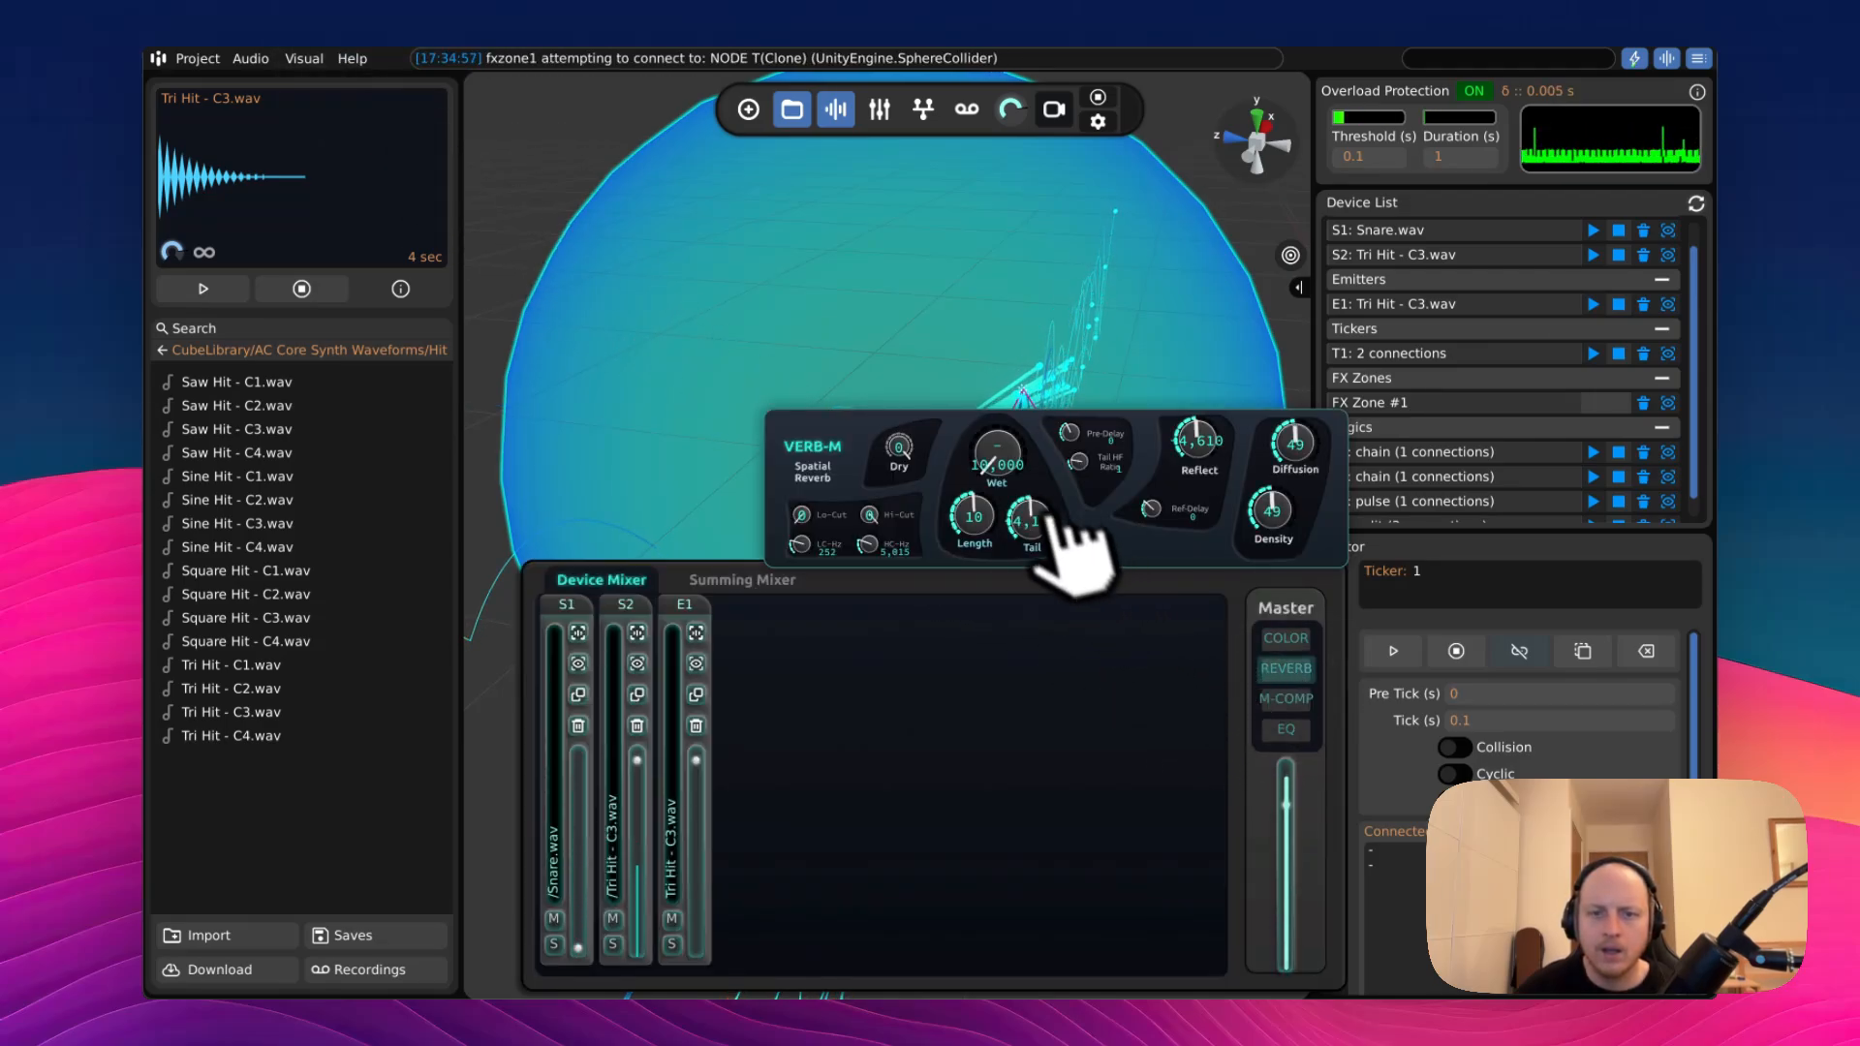
pyautogui.moveTo(998, 455); pyautogui.dragTo(1056, 270)
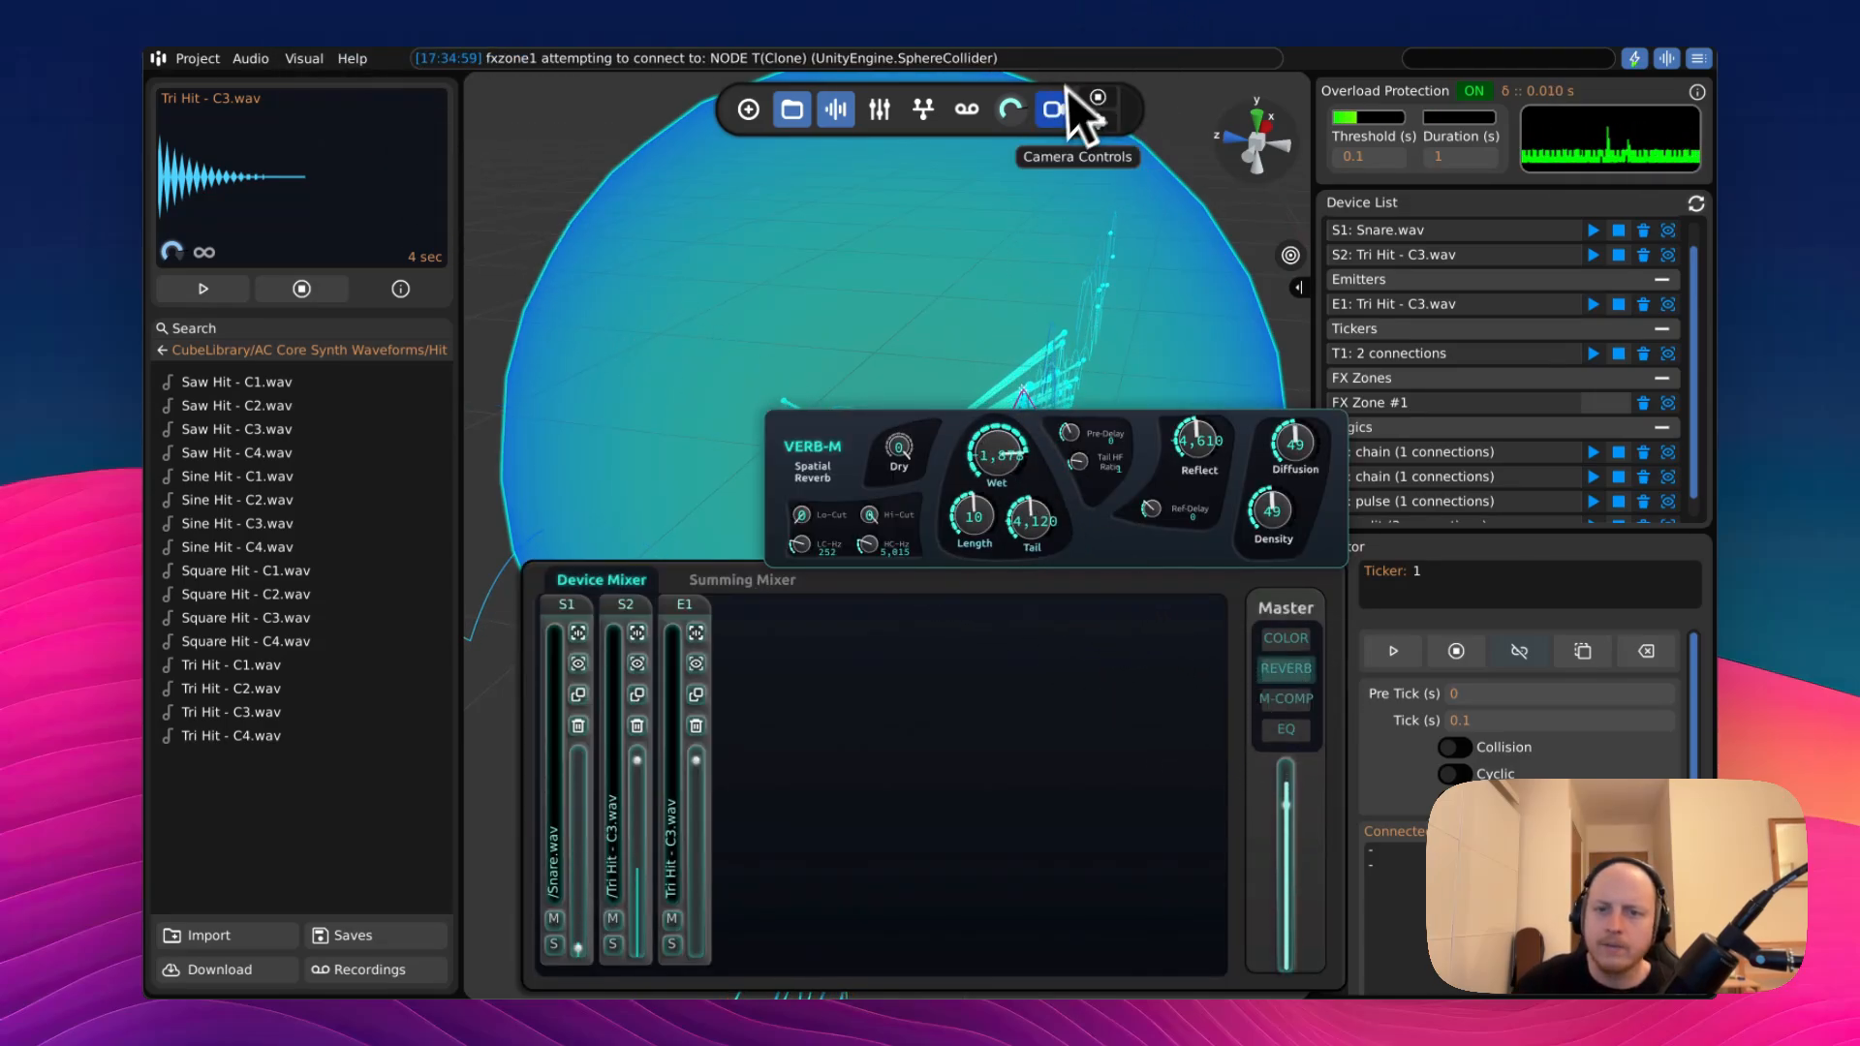
pyautogui.moveTo(1030, 520); pyautogui.dragTo(1072, 501)
pyautogui.moveTo(1114, 315); pyautogui.dragTo(1119, 39)
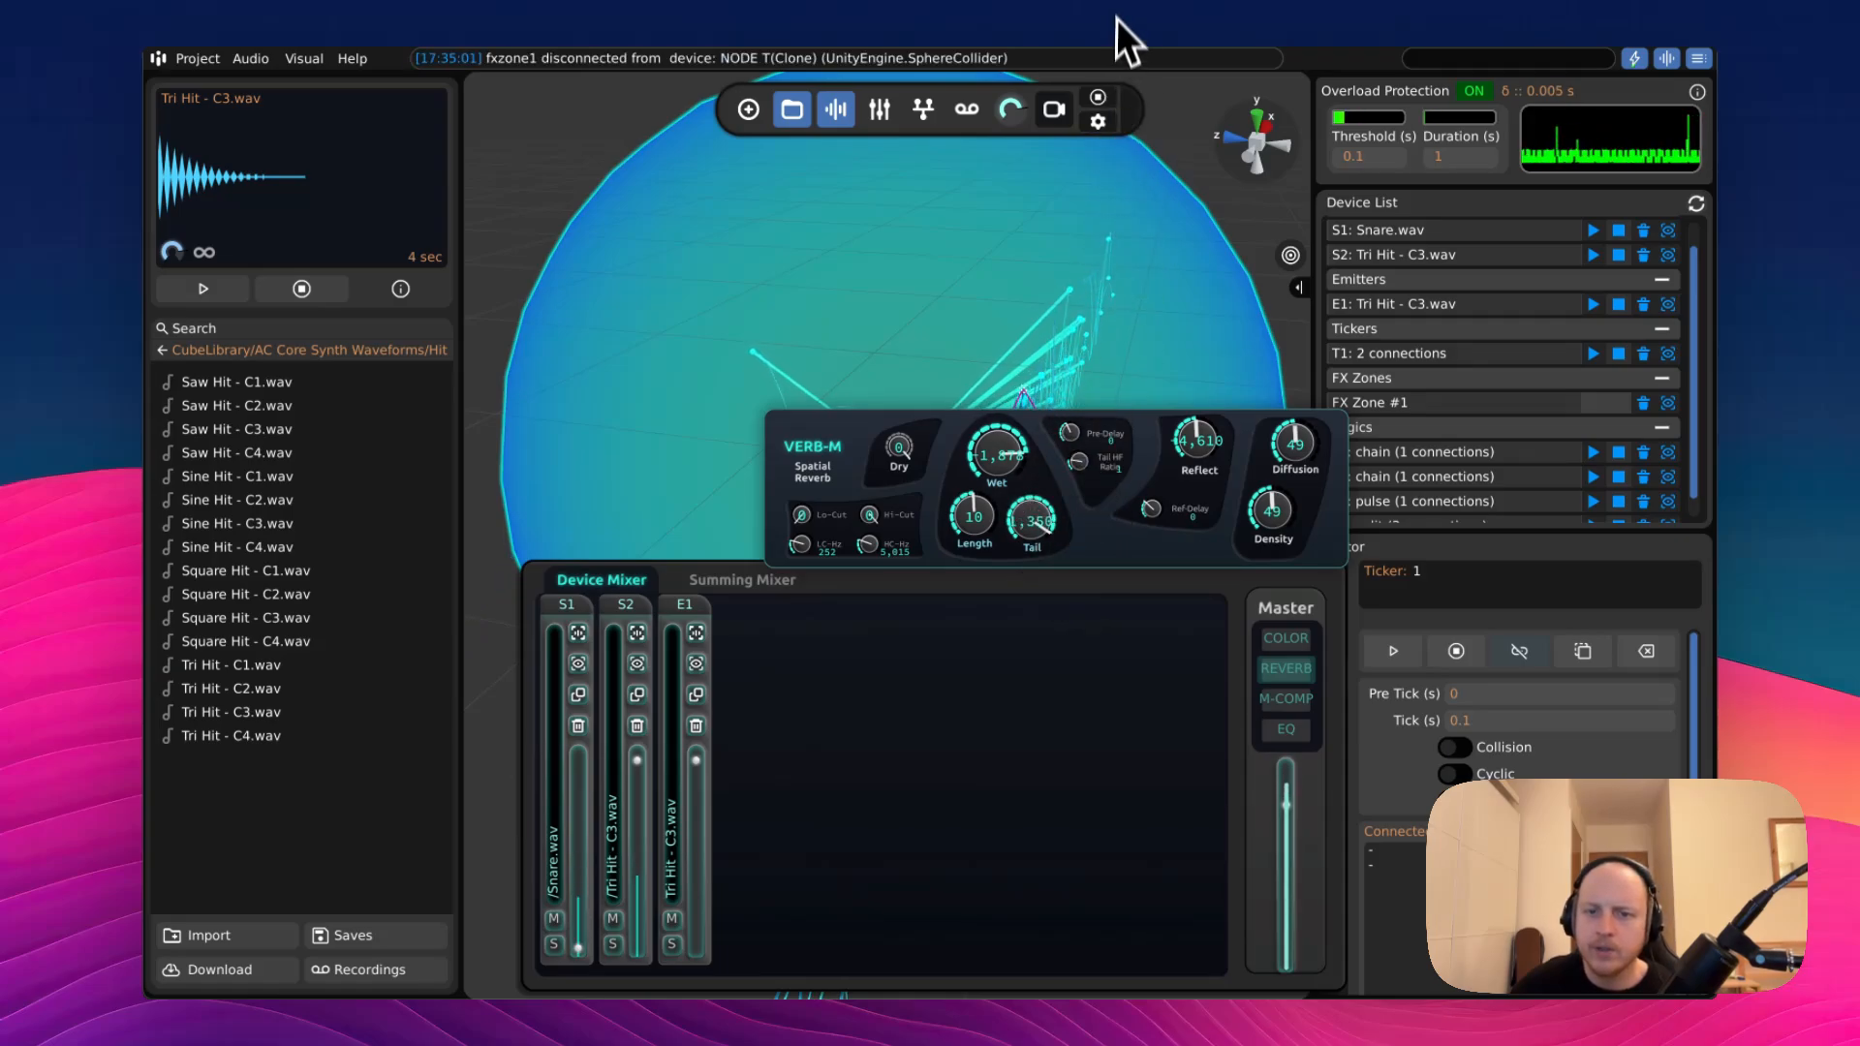
pyautogui.moveTo(997, 452); pyautogui.dragTo(1005, 287)
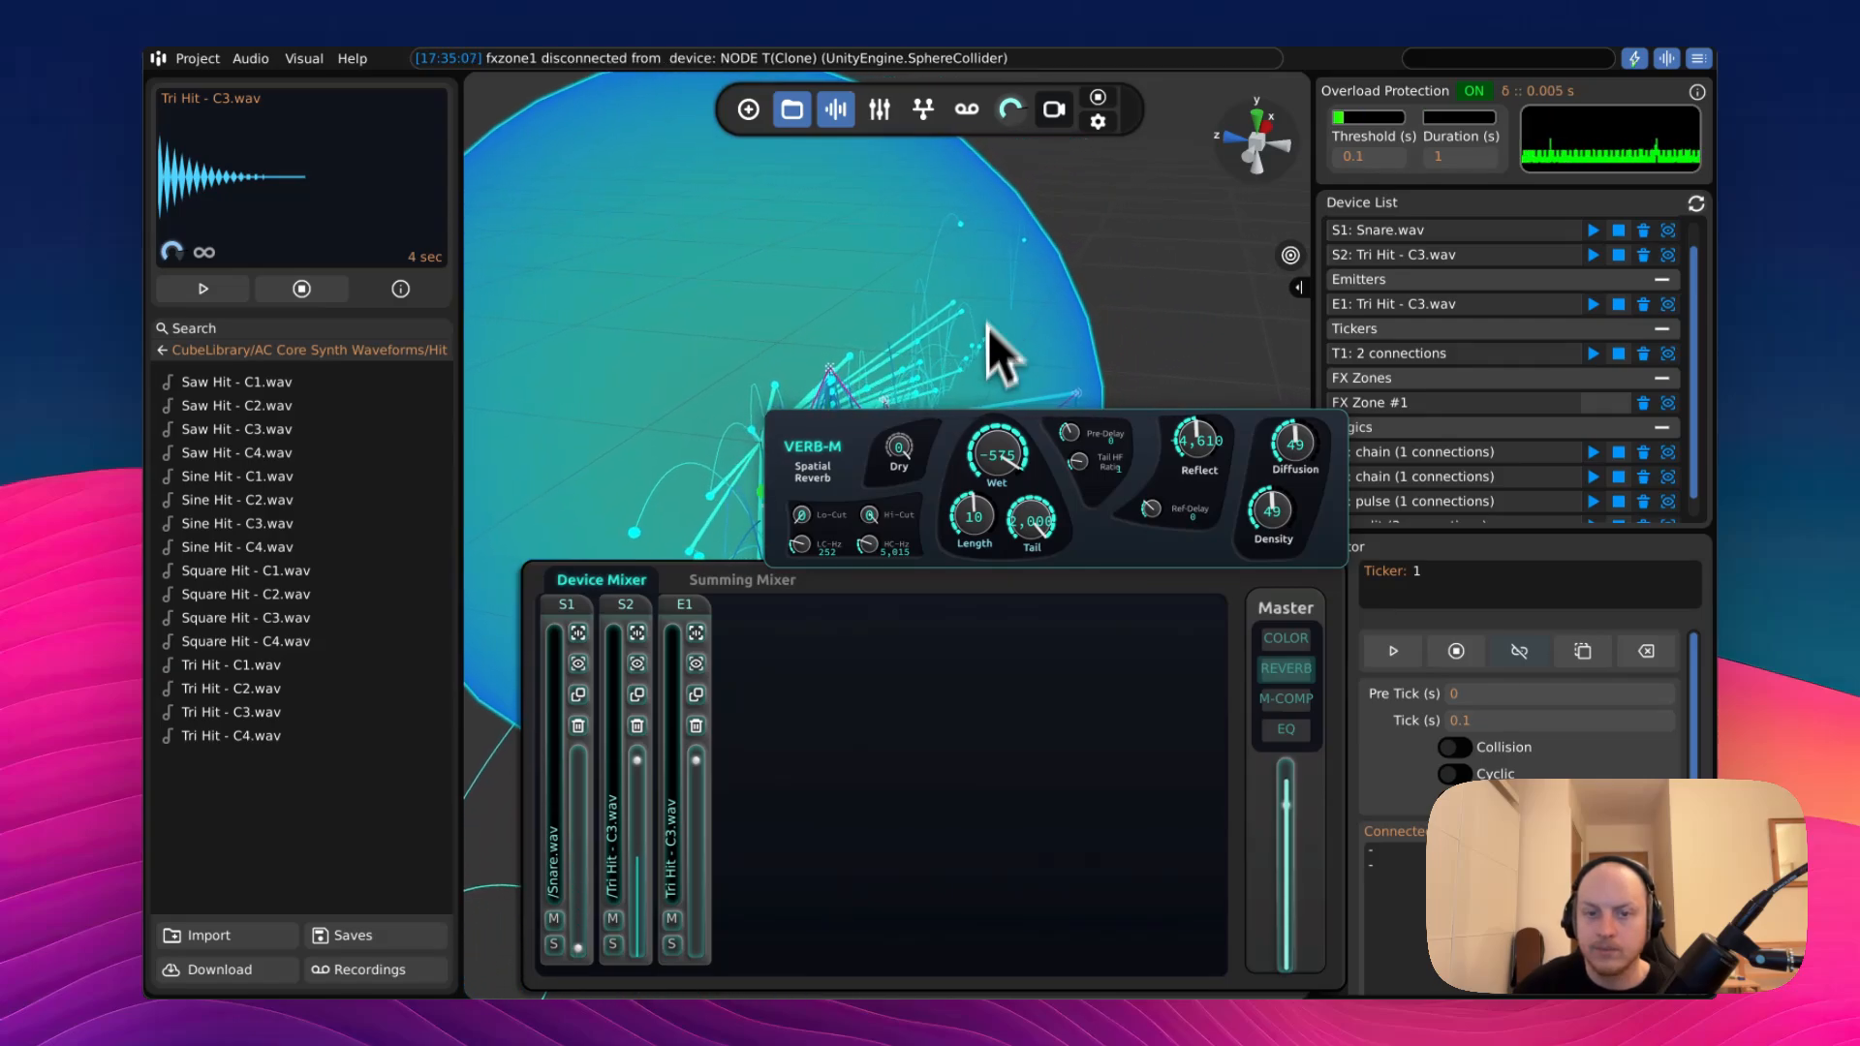
pyautogui.moveTo(963, 519); pyautogui.dragTo(914, 744)
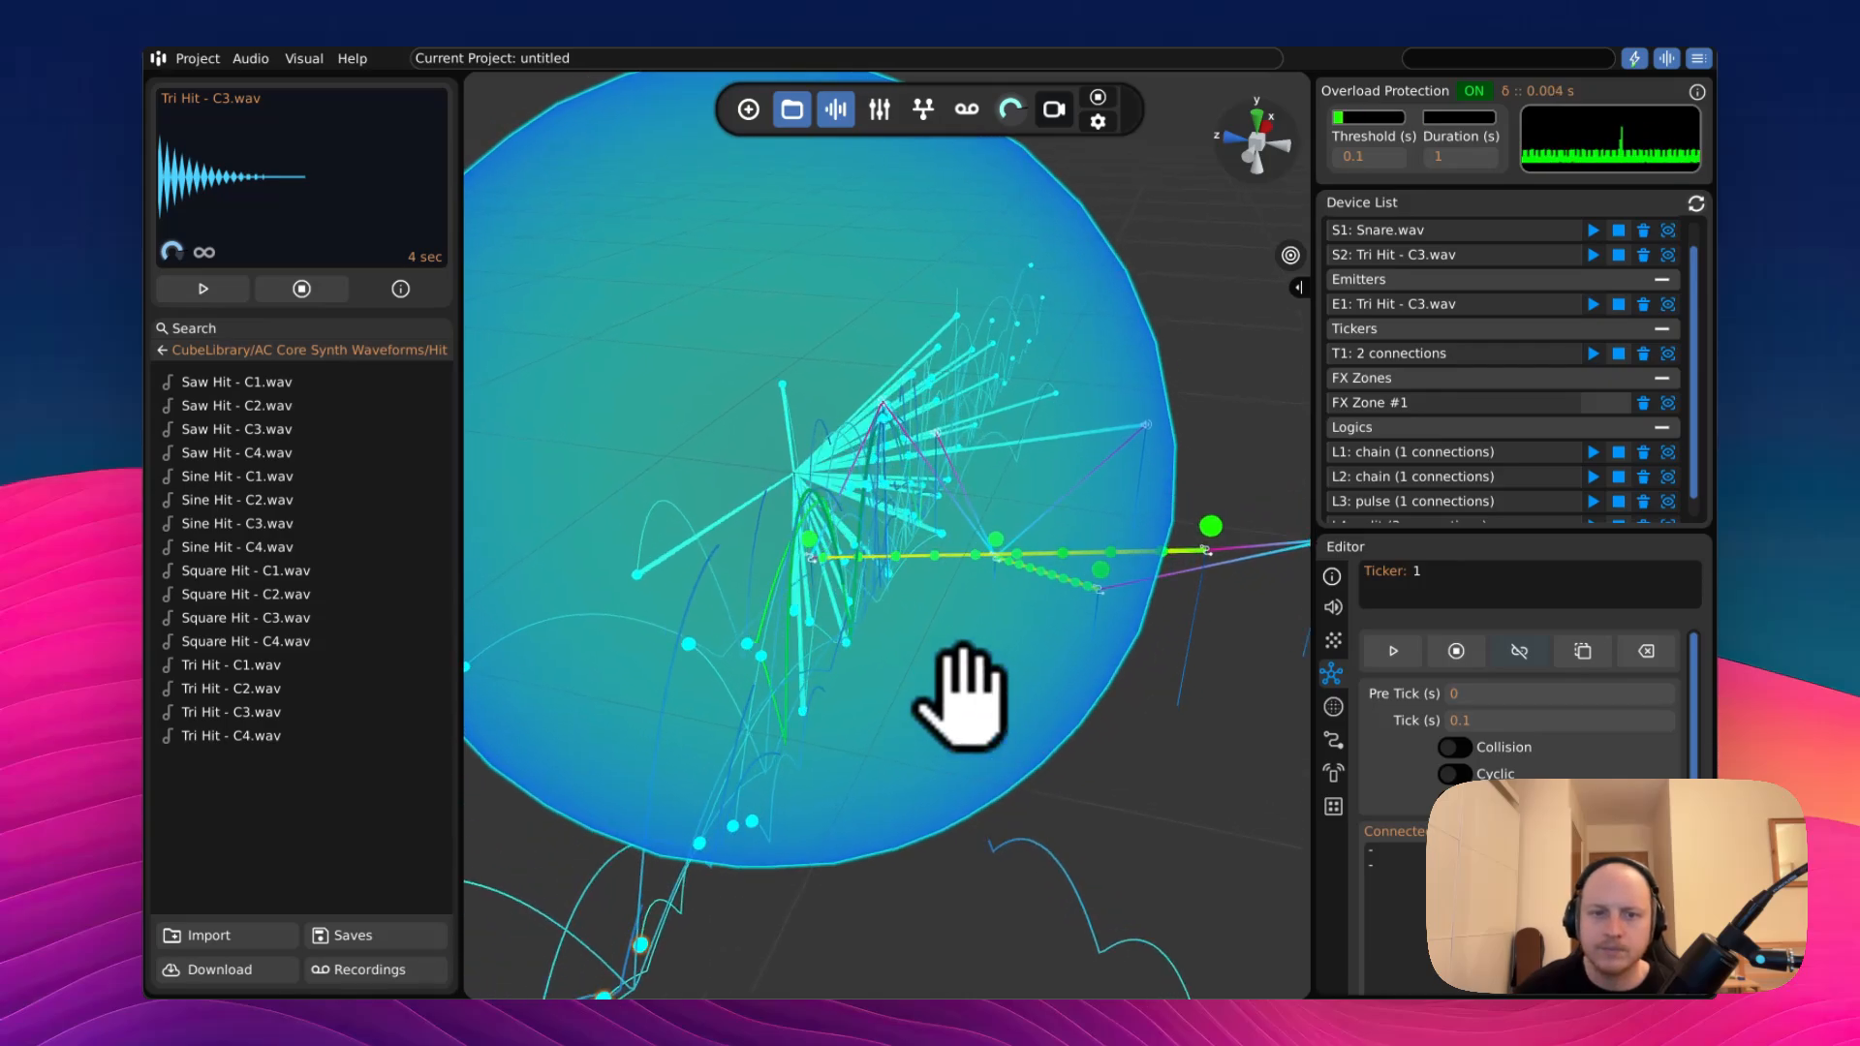
# - Turn on Reflections in the Spatial Acoustics settings
pyautogui.moveTo(959, 697); pyautogui.dragTo(940, 548, button='middle')
pyautogui.scroll(3, 973, 714)
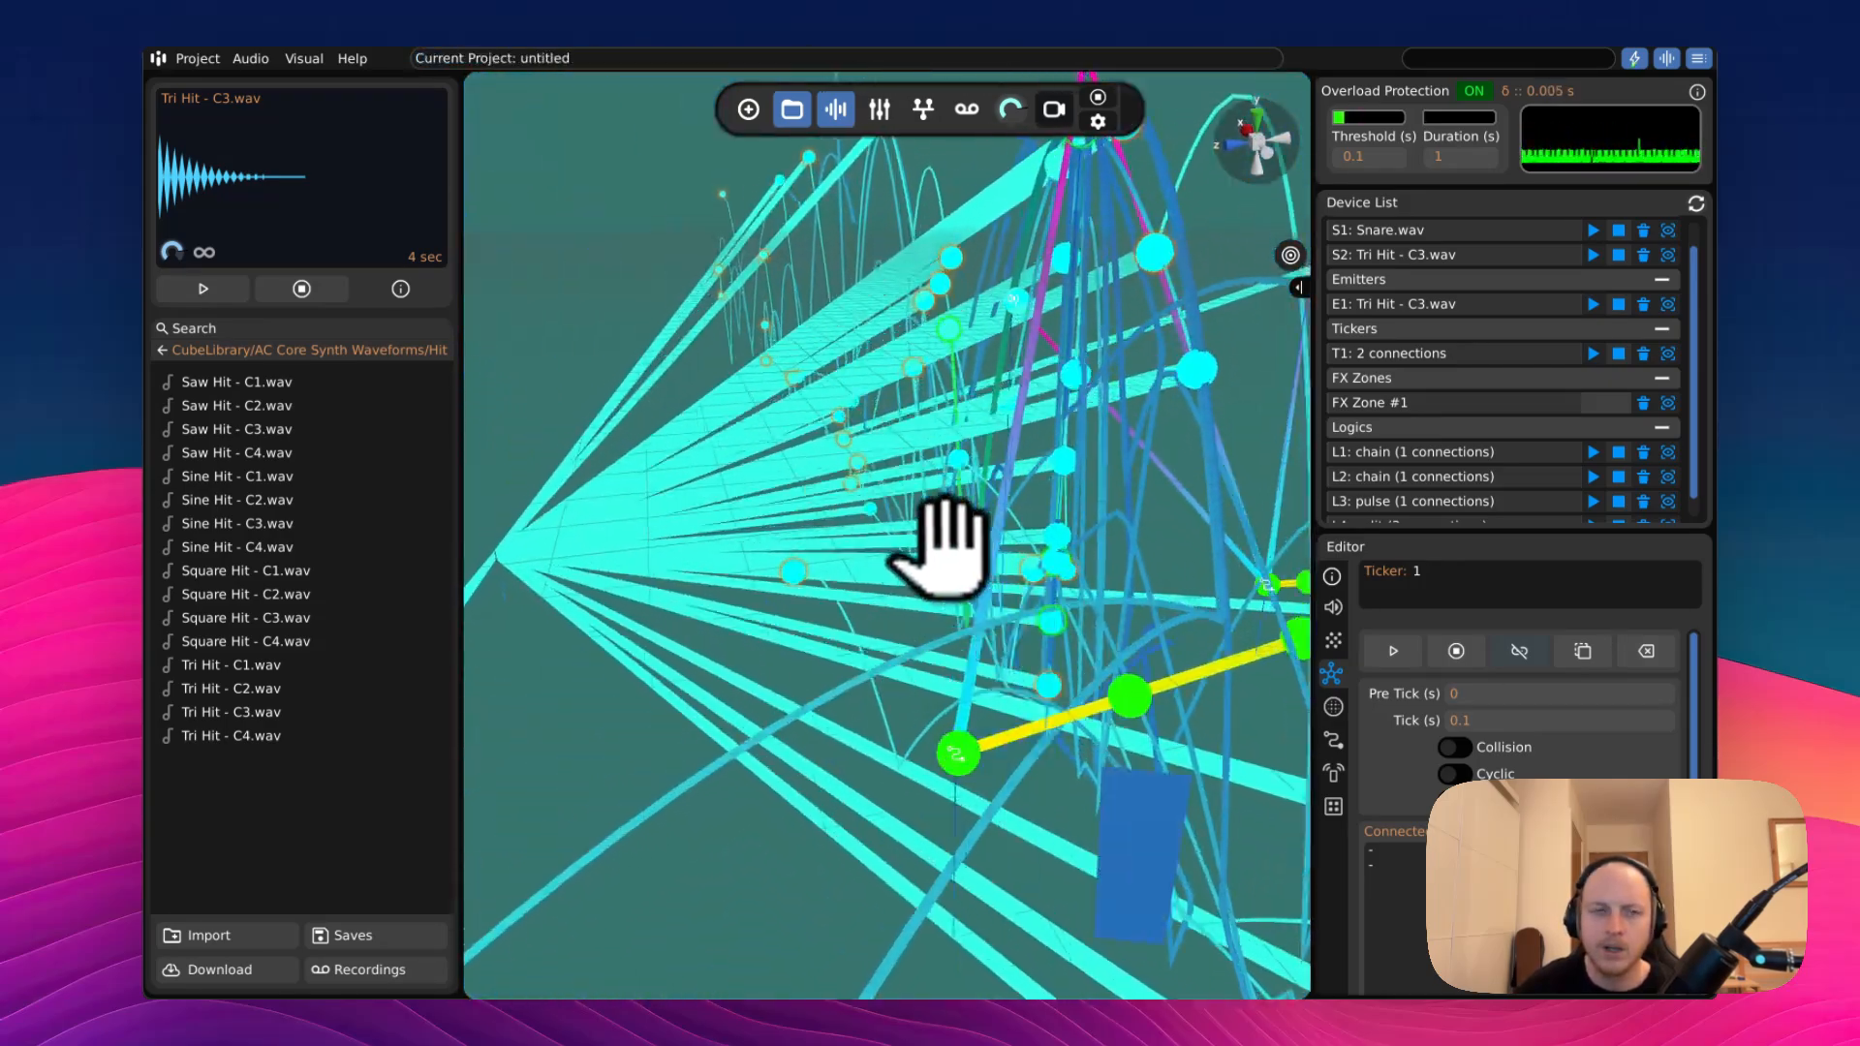
pyautogui.click(250, 59)
pyautogui.moveTo(280, 177)
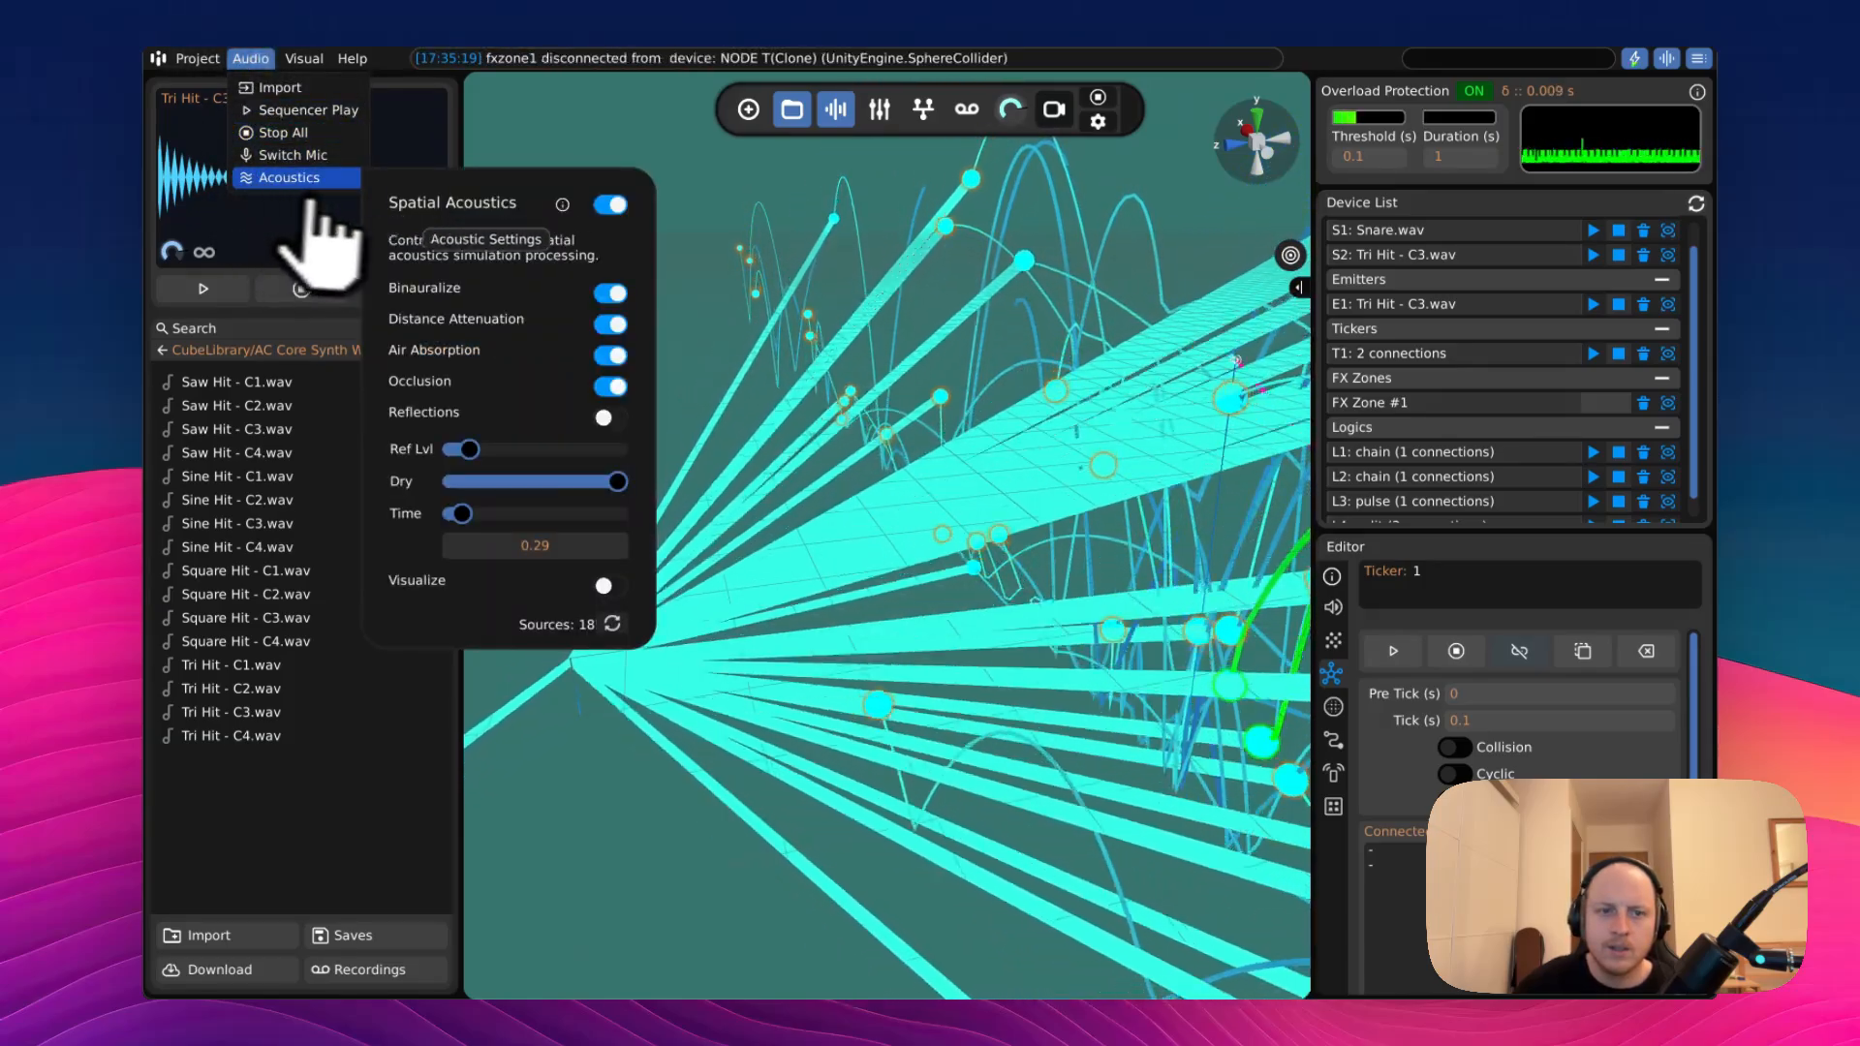
pyautogui.click(605, 418)
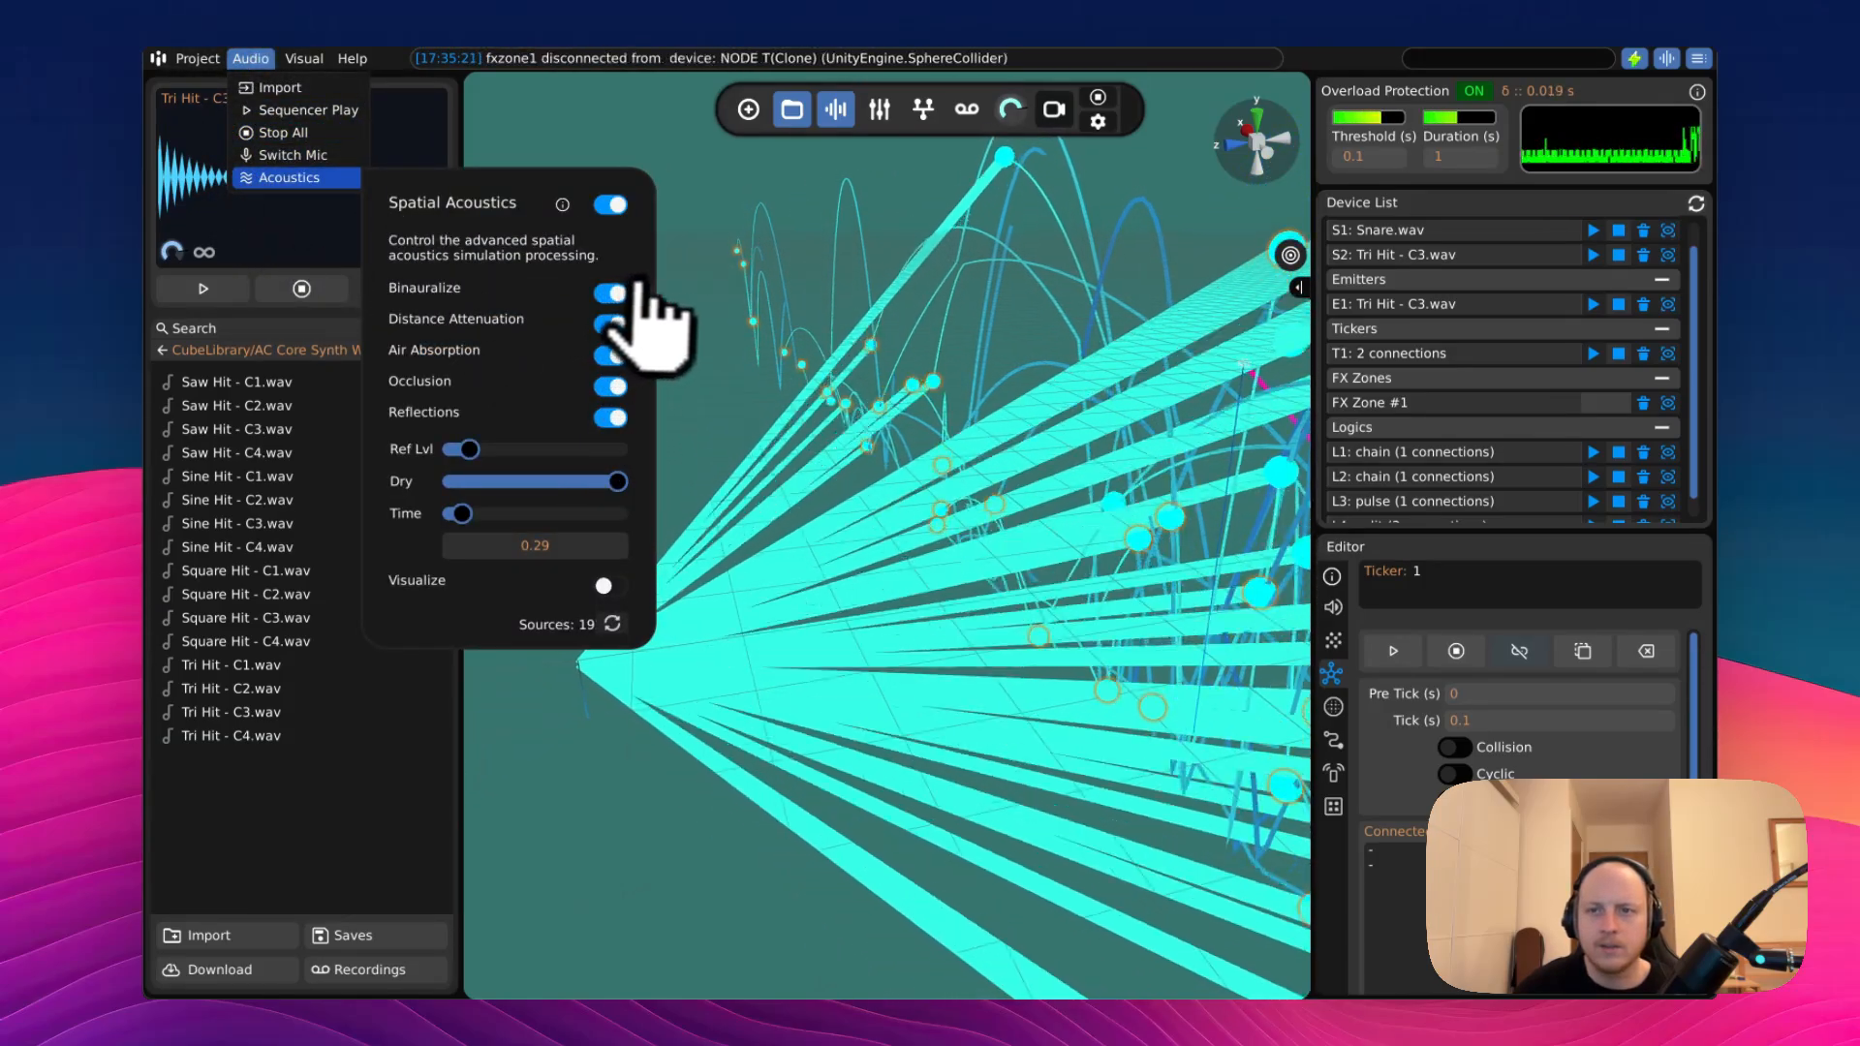